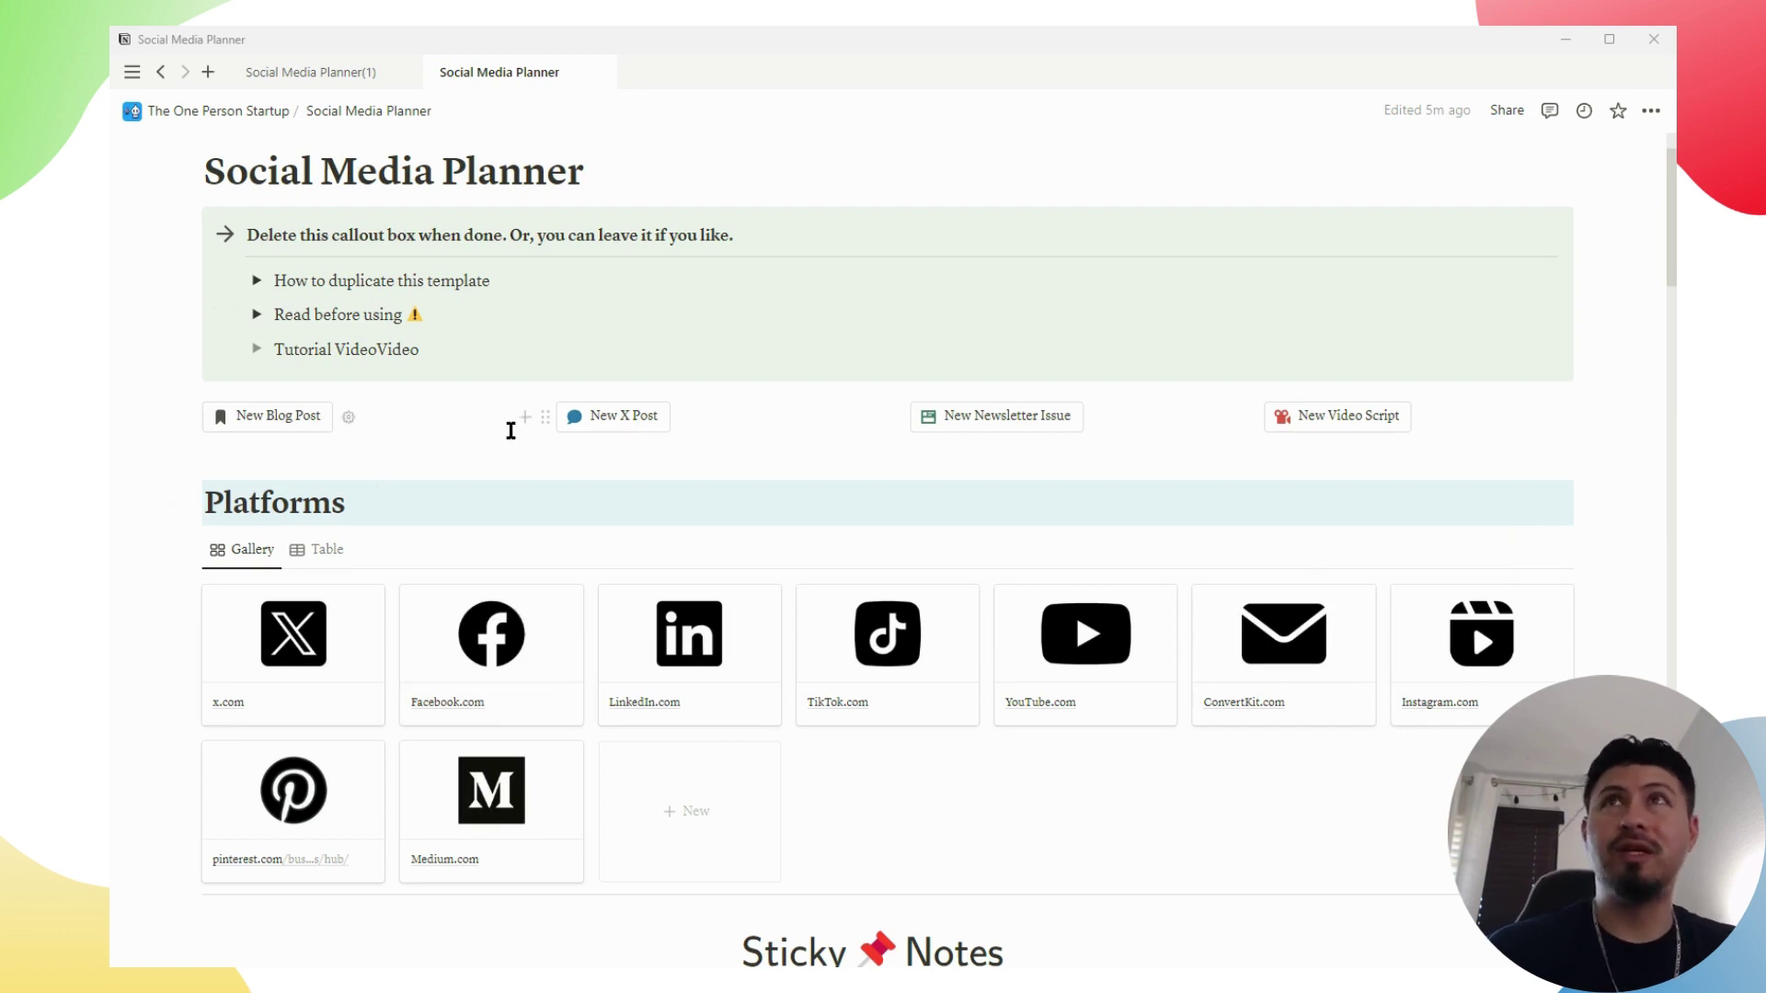
# Look through the planner's Platforms, Sticky Notes, Quick Notes and Tasks sections down to Social Media Content
pyautogui.scroll(-3, 642, 478)
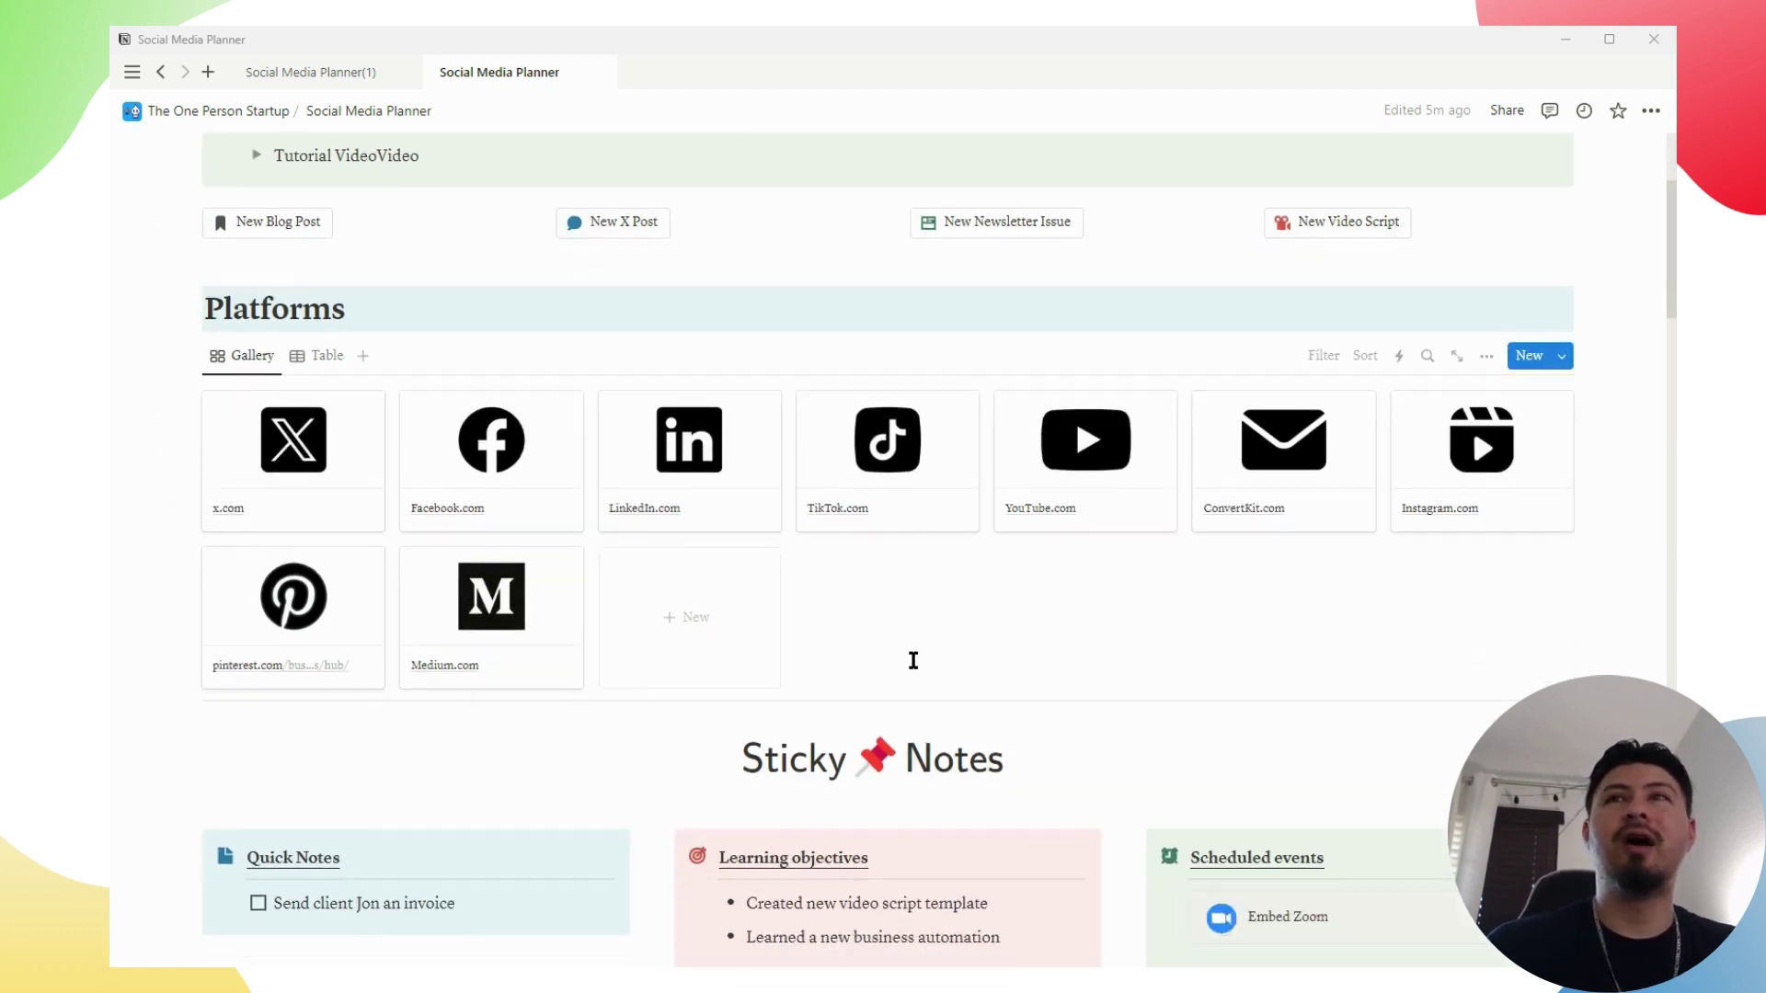
pyautogui.scroll(-6, 914, 661)
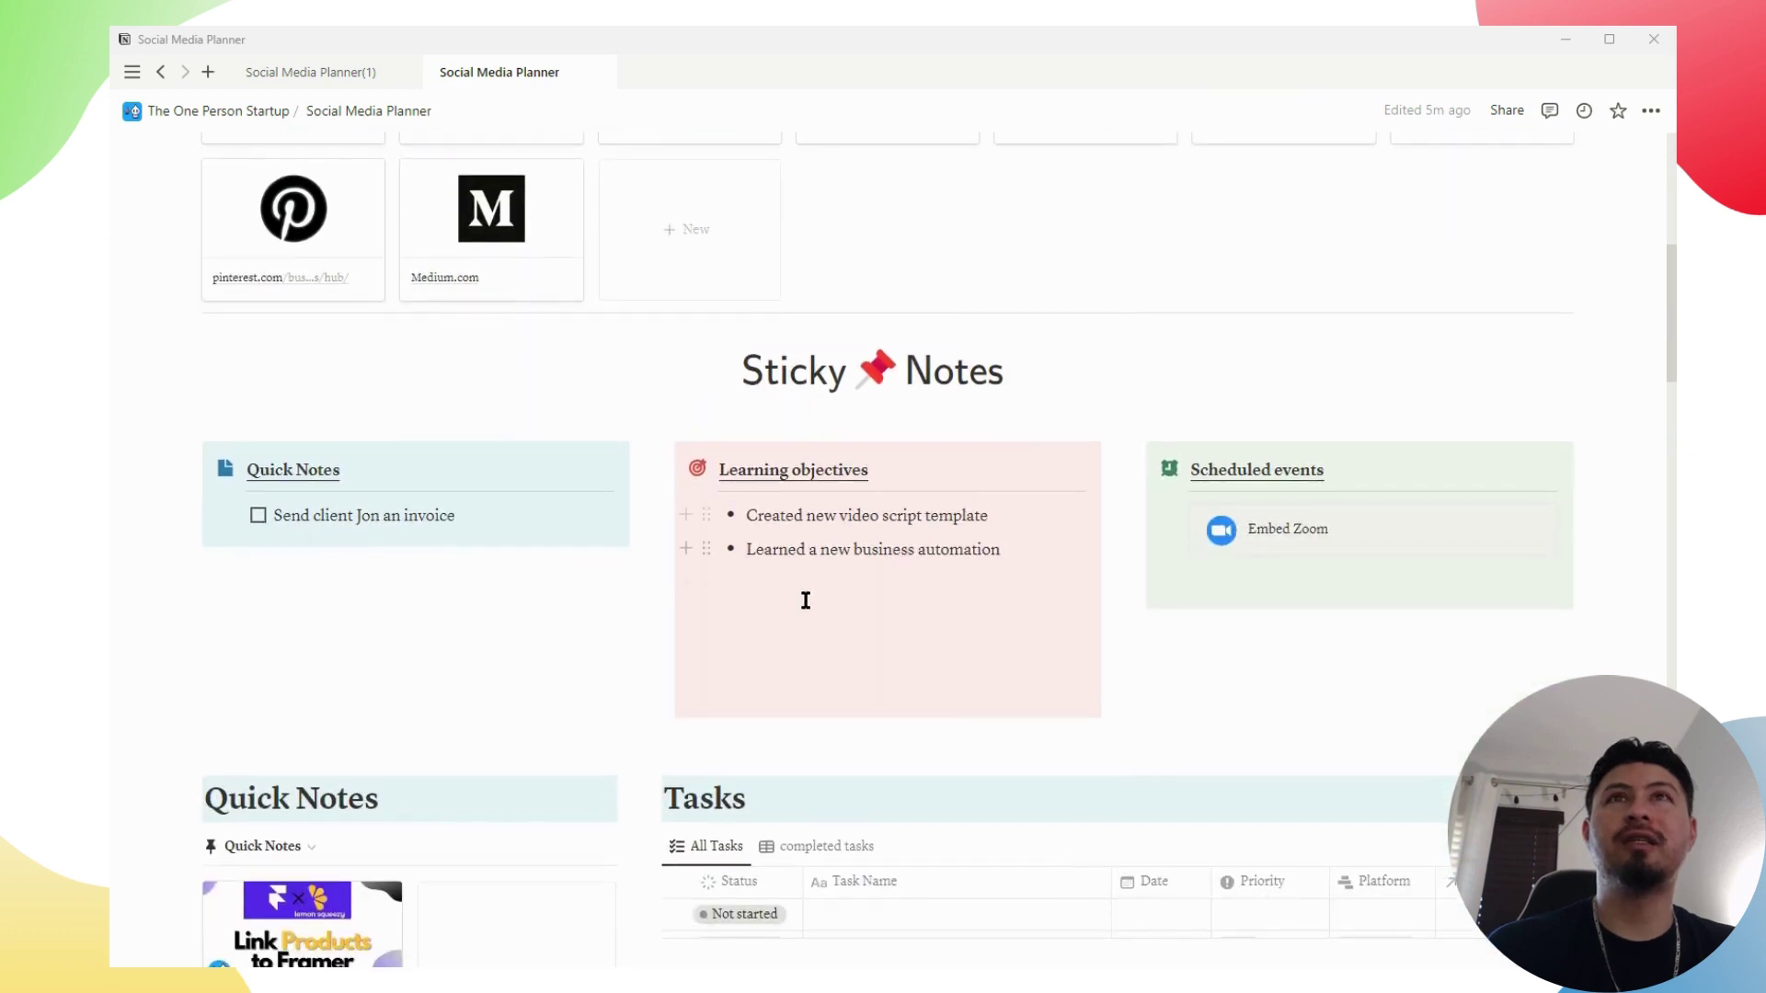
pyautogui.scroll(-2, 806, 601)
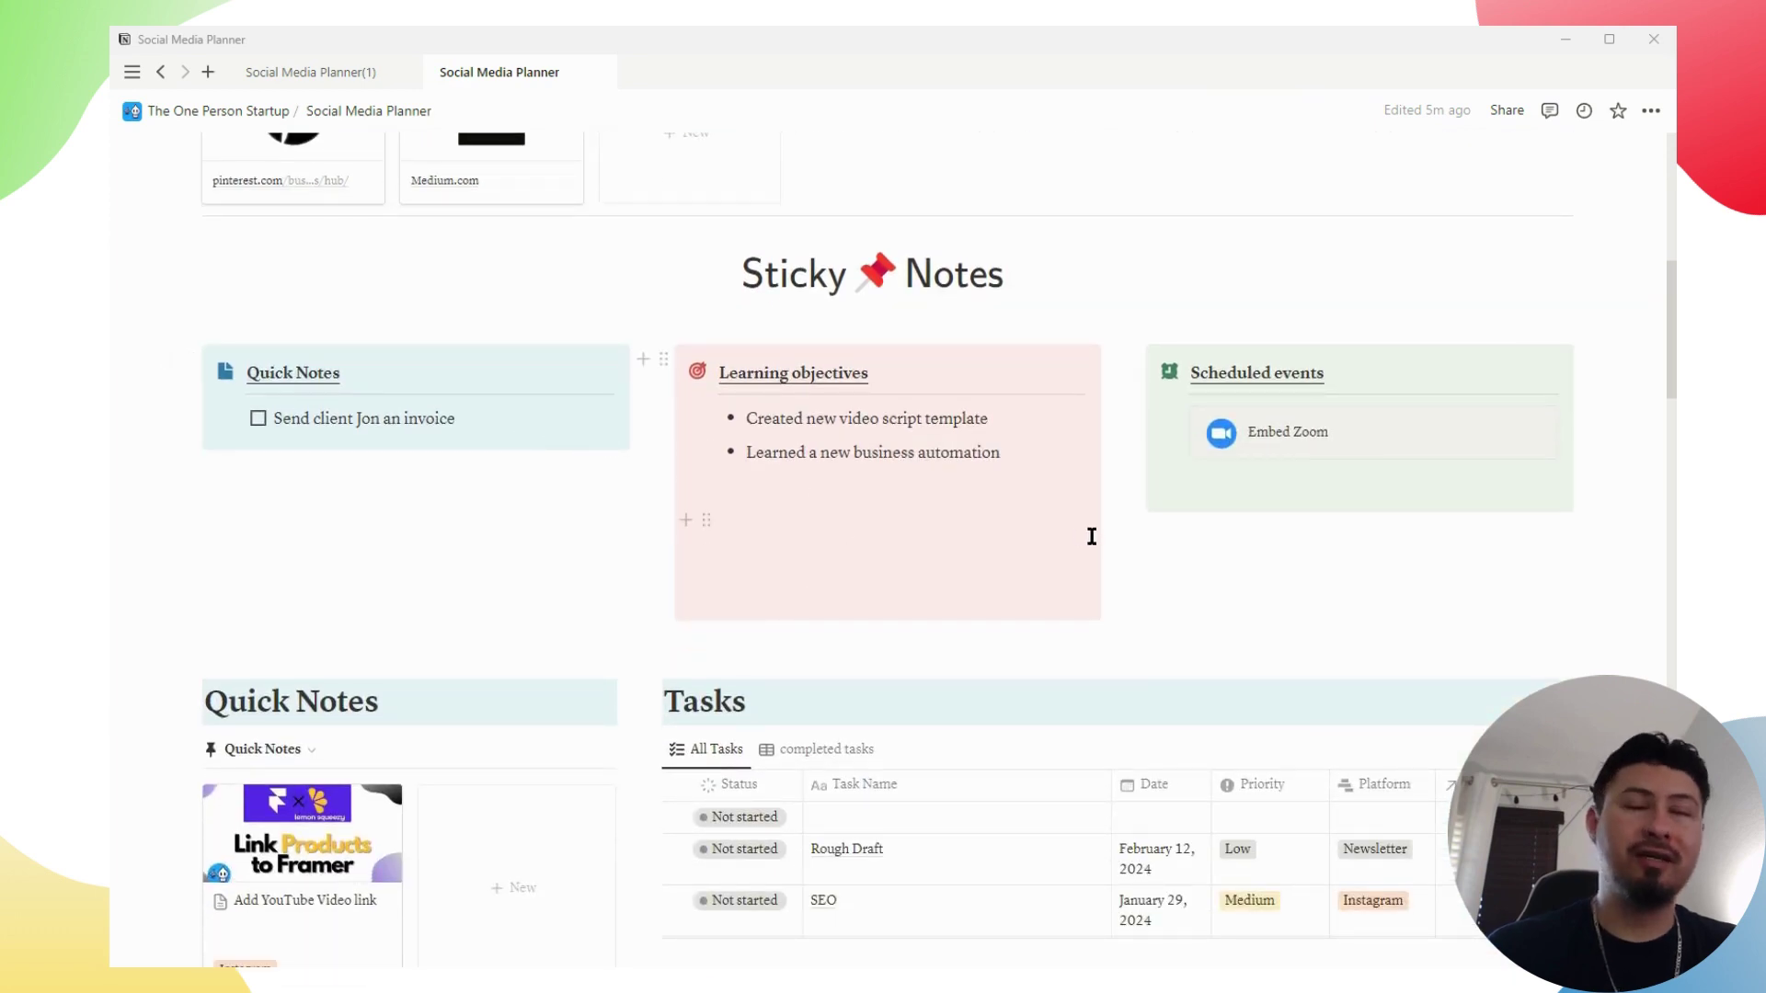
pyautogui.scroll(-4, 1092, 537)
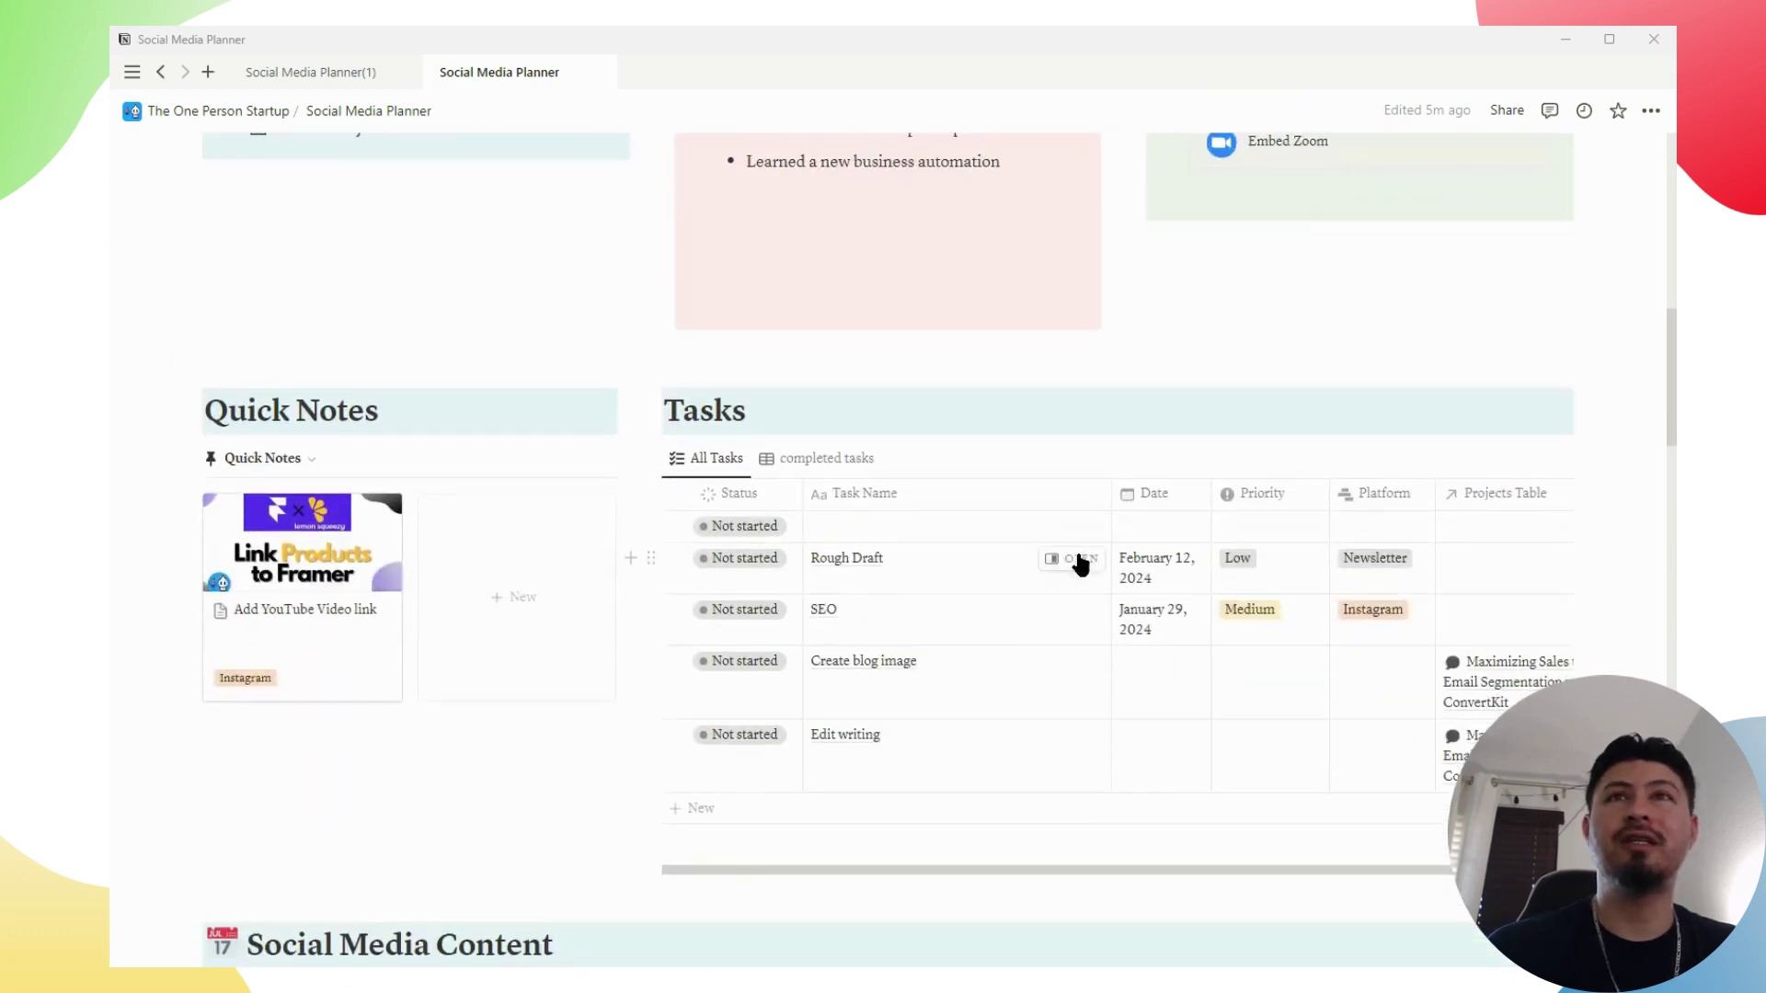
pyautogui.scroll(-2, 1013, 555)
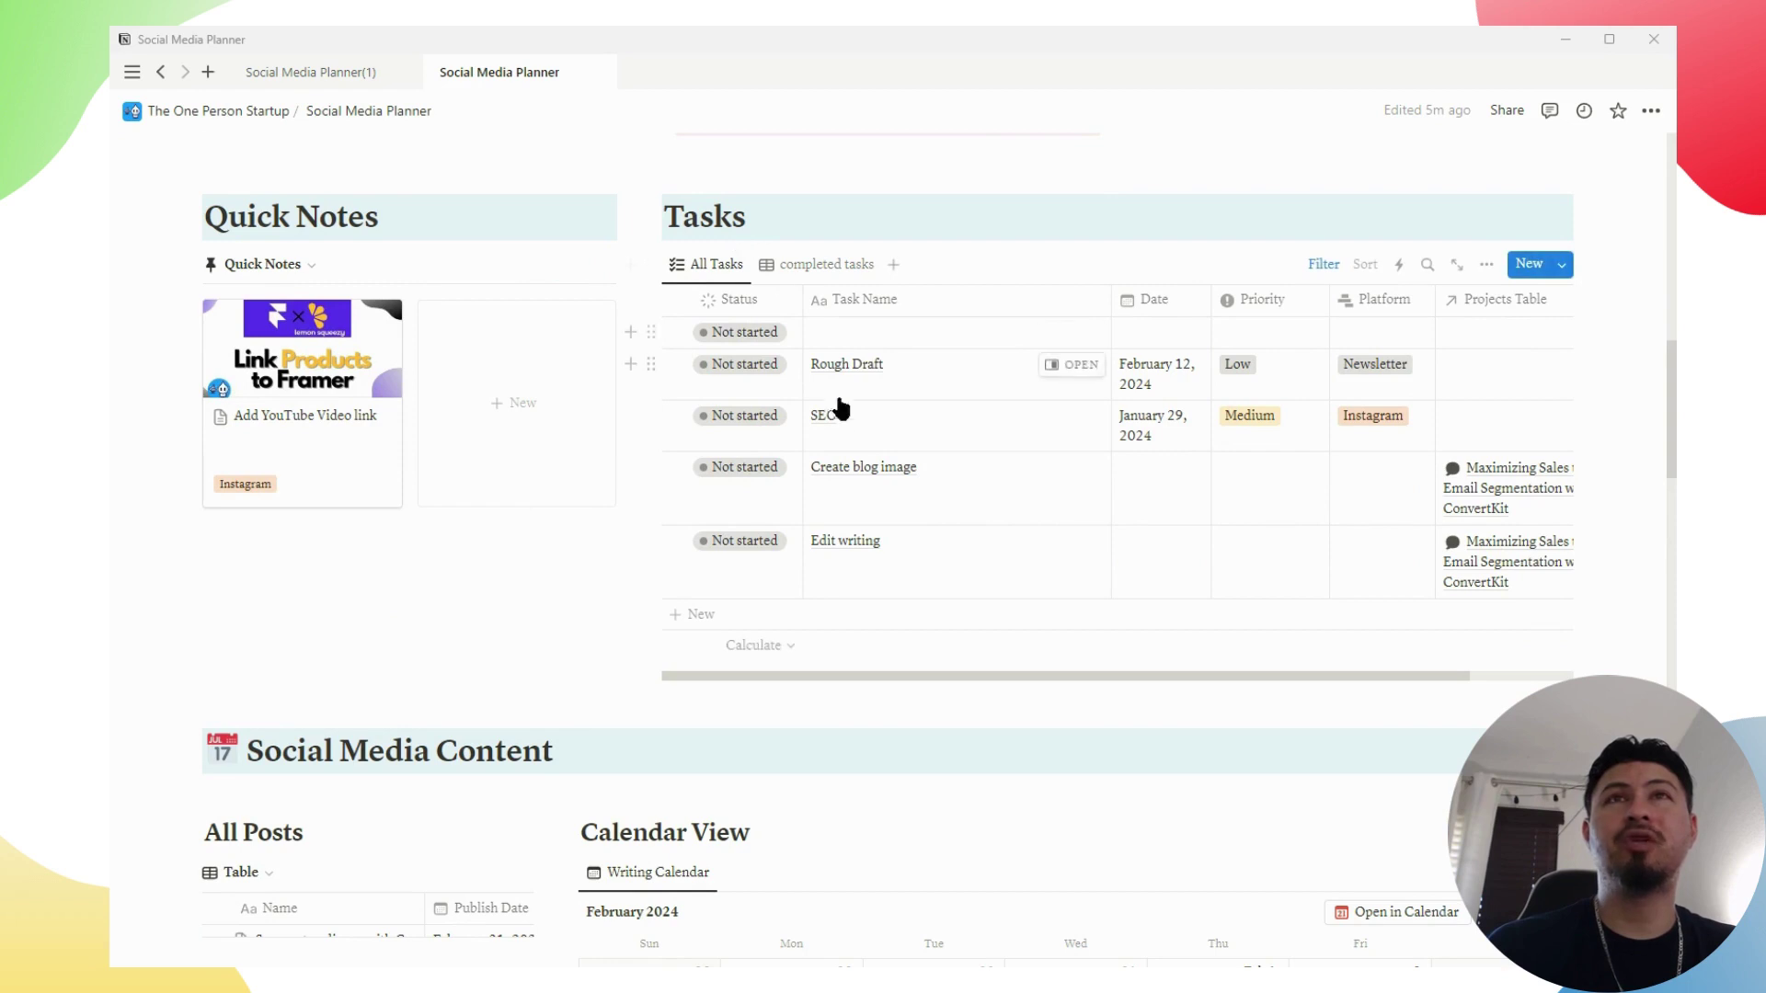
pyautogui.scroll(-3, 842, 613)
pyautogui.scroll(-4, 846, 614)
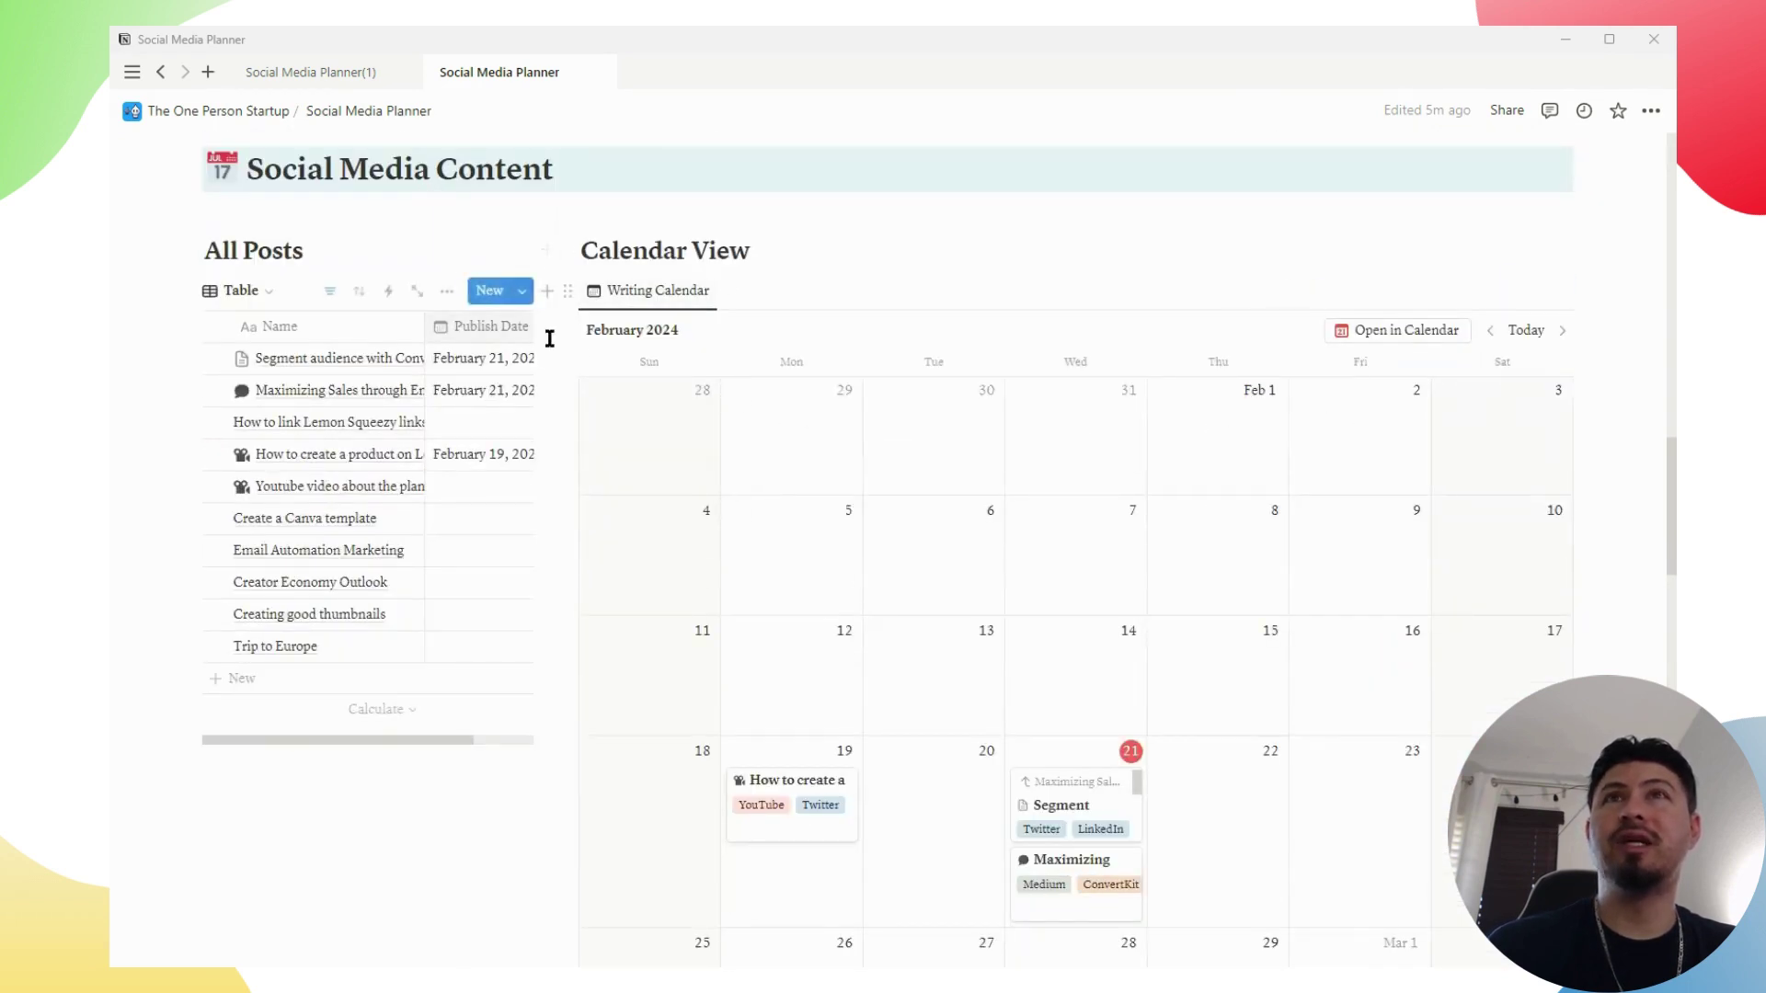
# Examine the All Posts table and the scheduled post cards for February 19 and 21 in the Writing Calendar
pyautogui.scroll(-1, 842, 487)
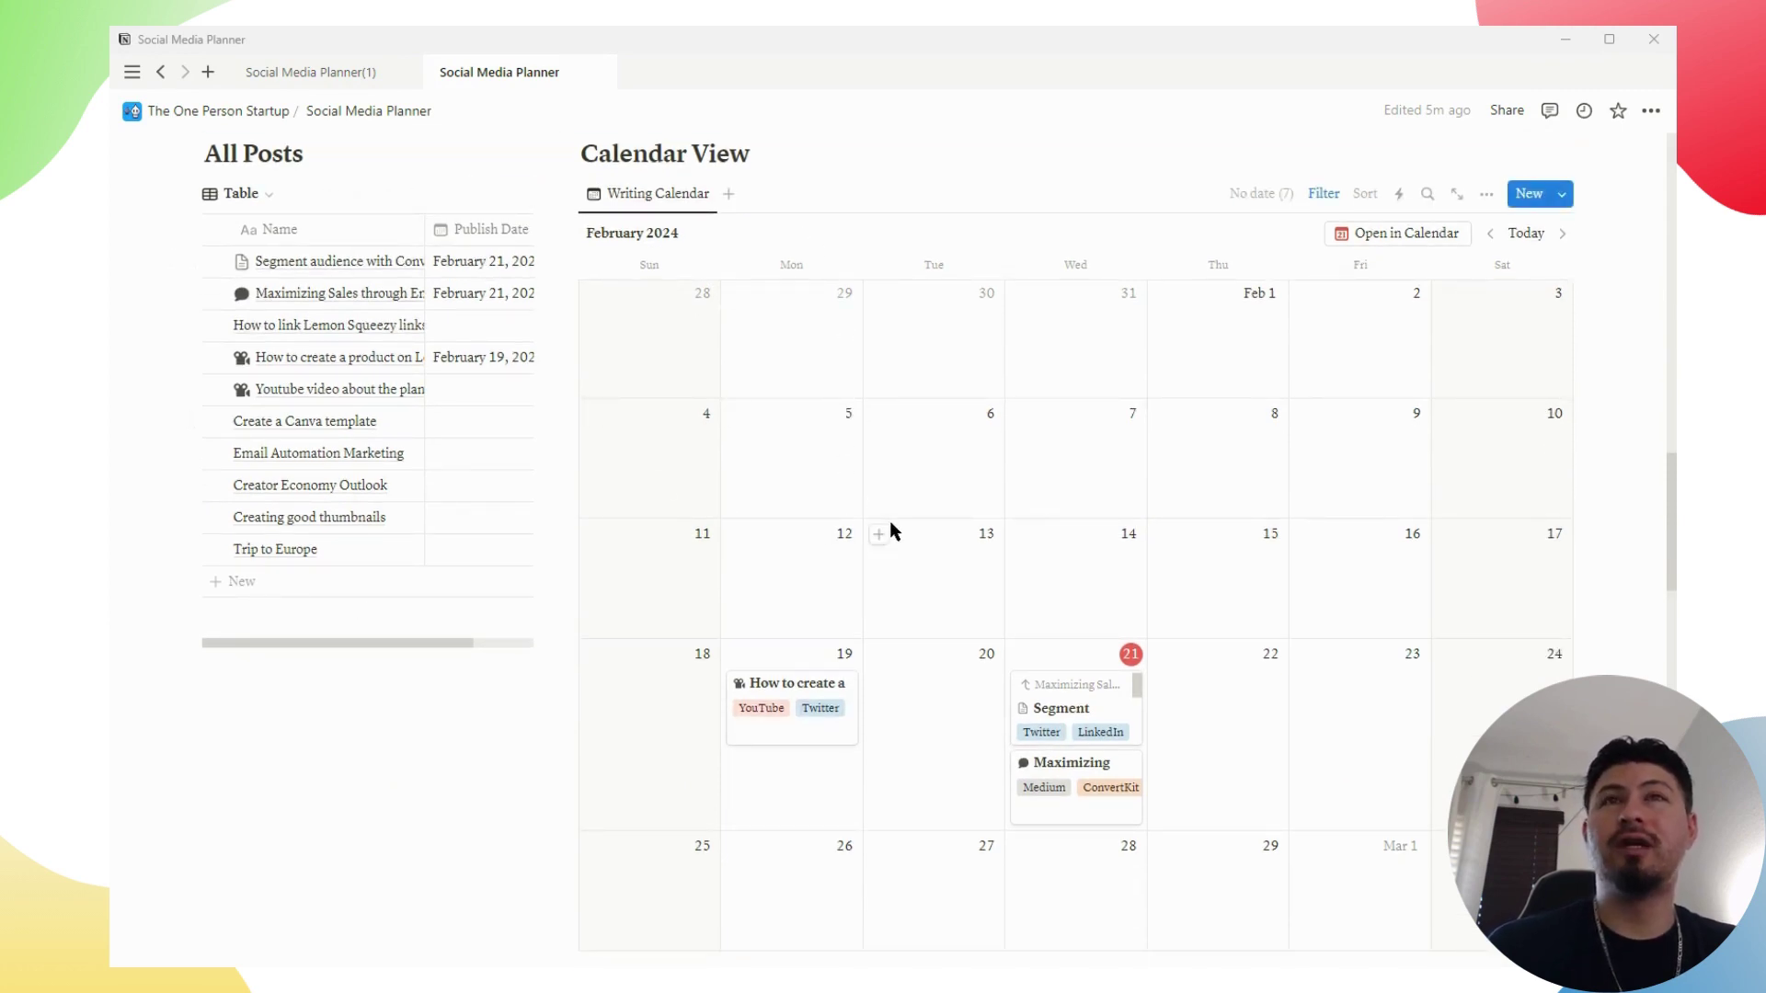
pyautogui.scroll(-2, 890, 520)
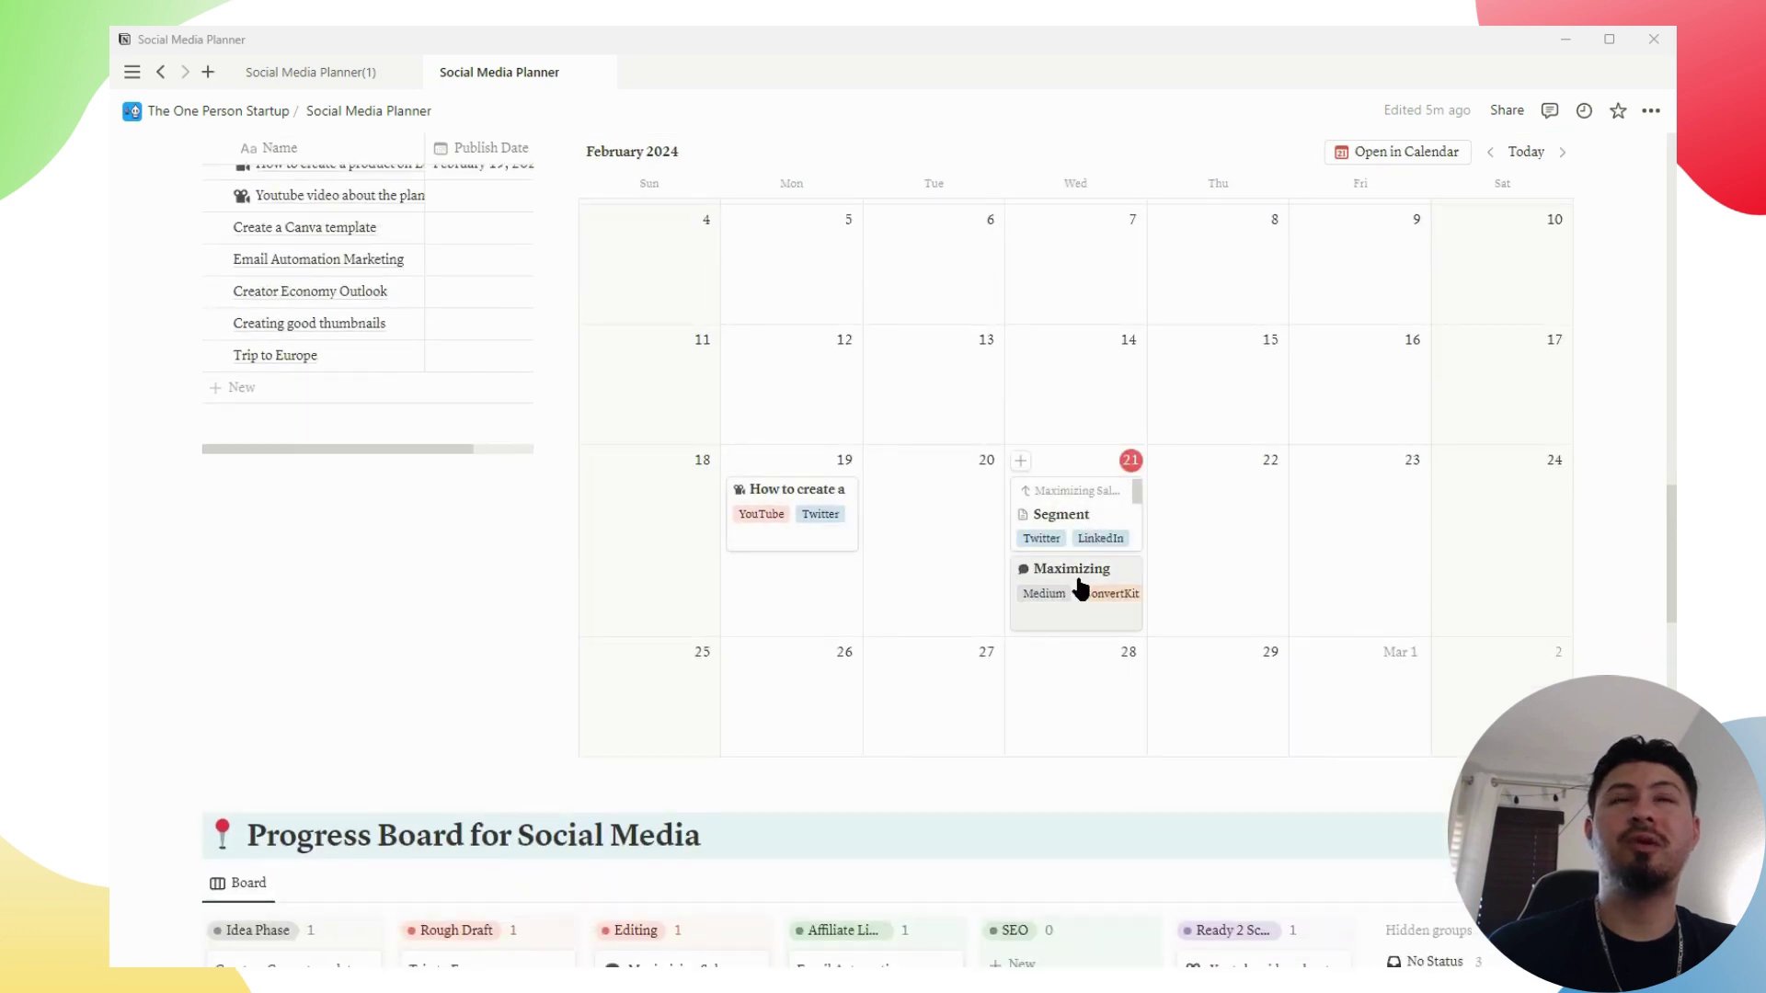
pyautogui.scroll(2, 872, 594)
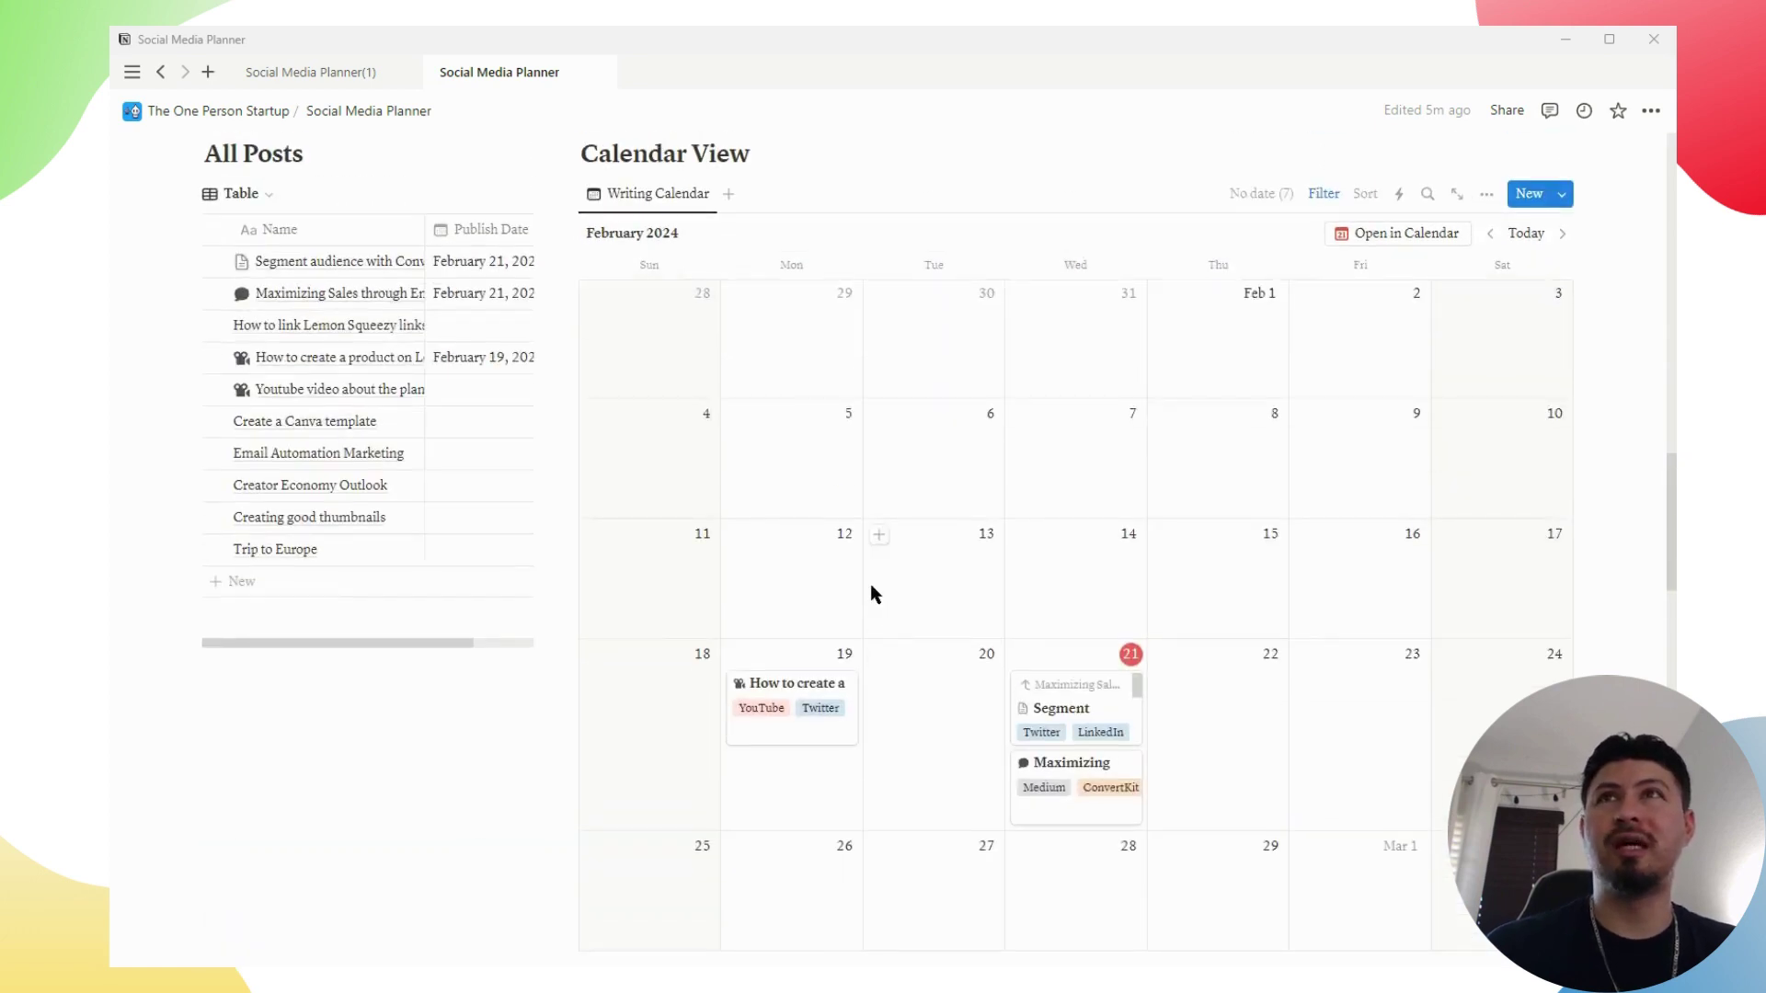
pyautogui.scroll(2, 378, 467)
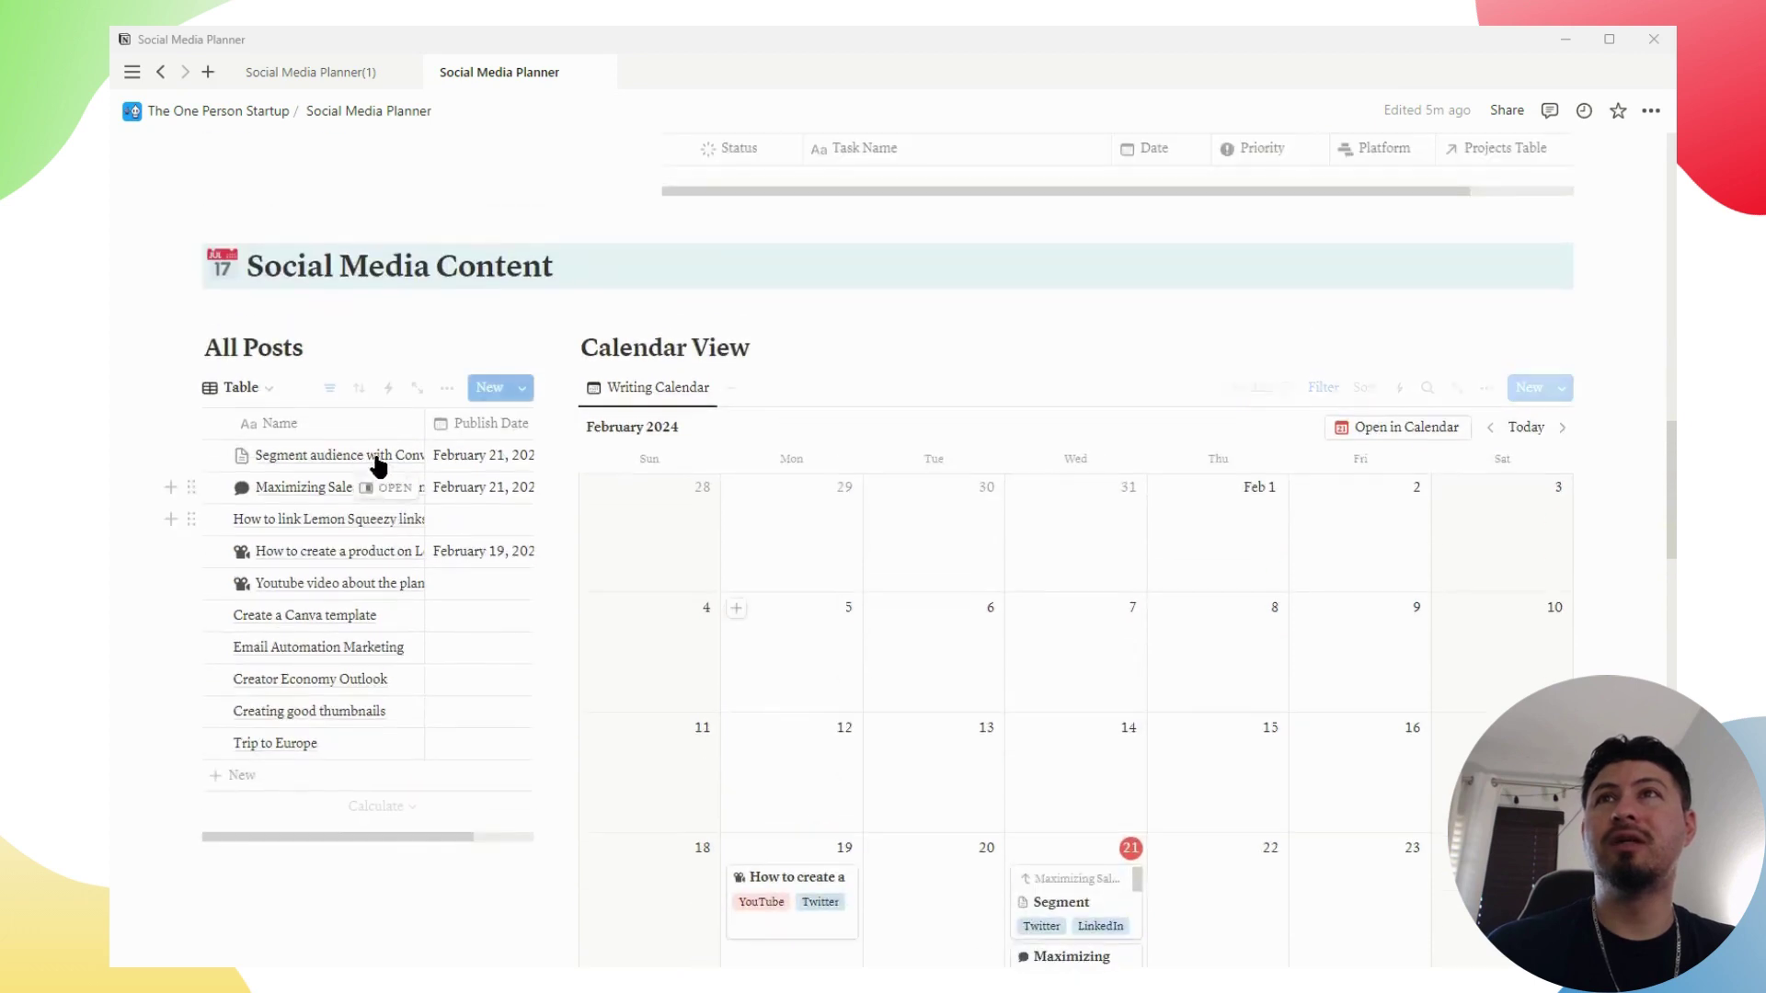
pyautogui.scroll(-2, 651, 592)
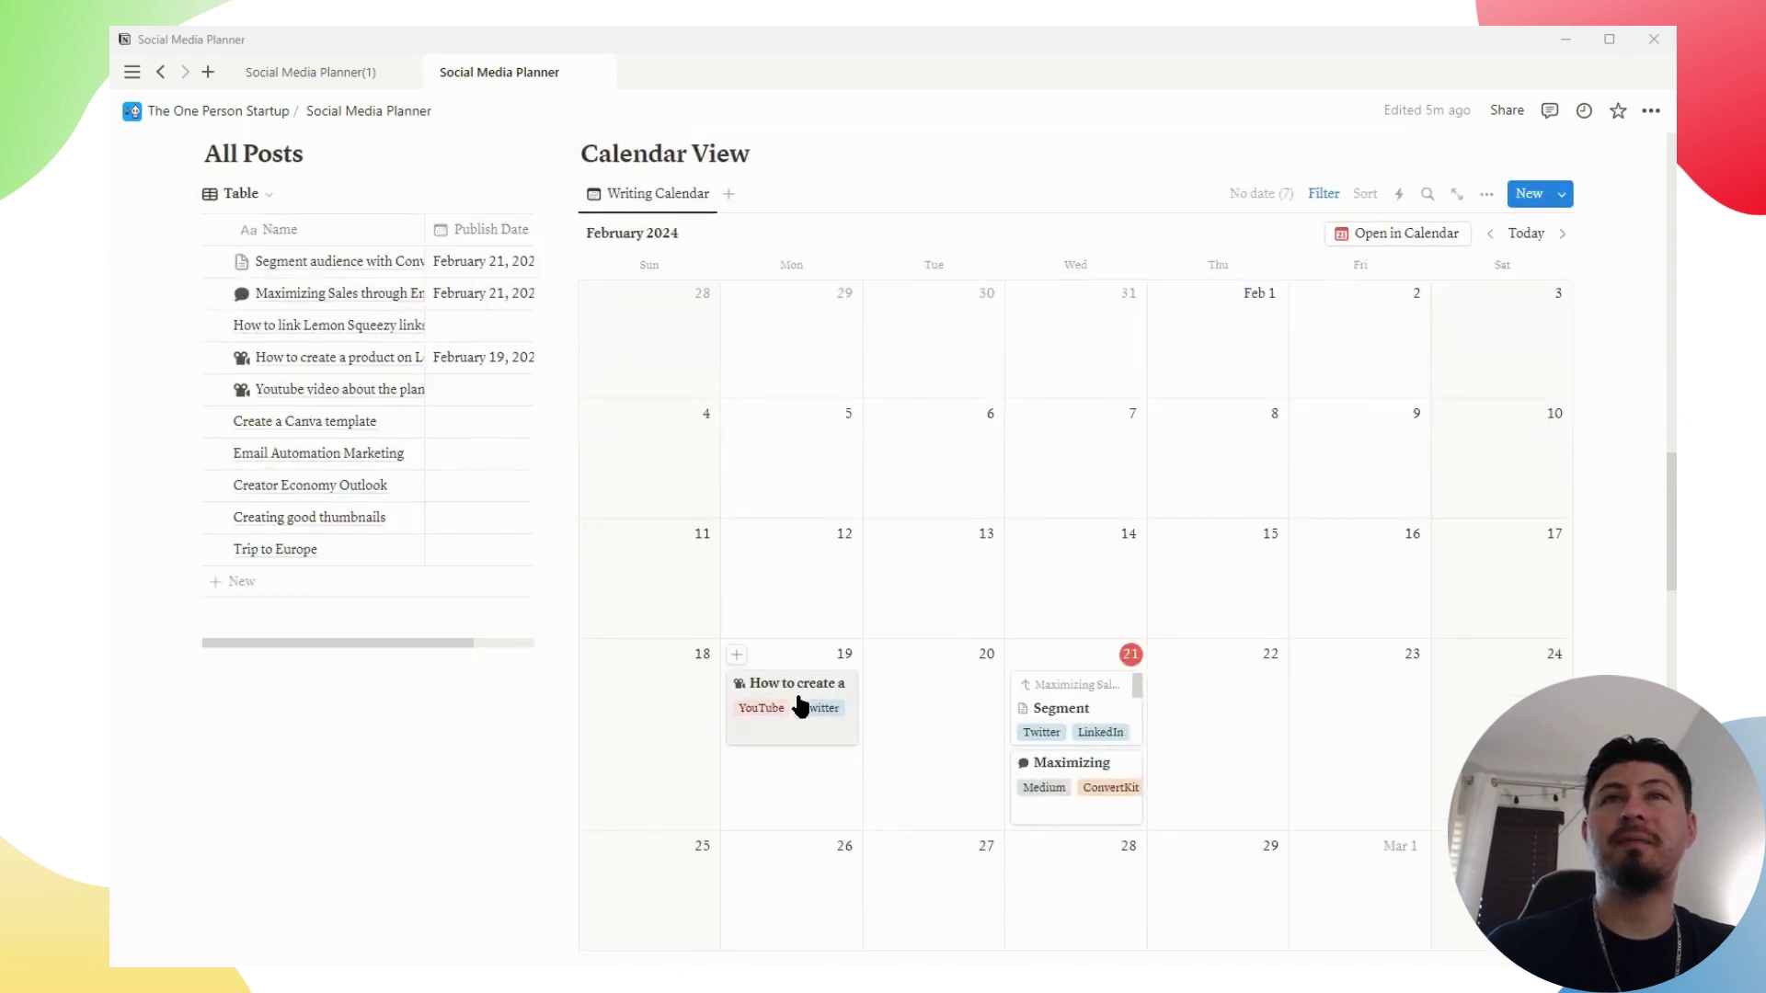
pyautogui.scroll(-1, 990, 701)
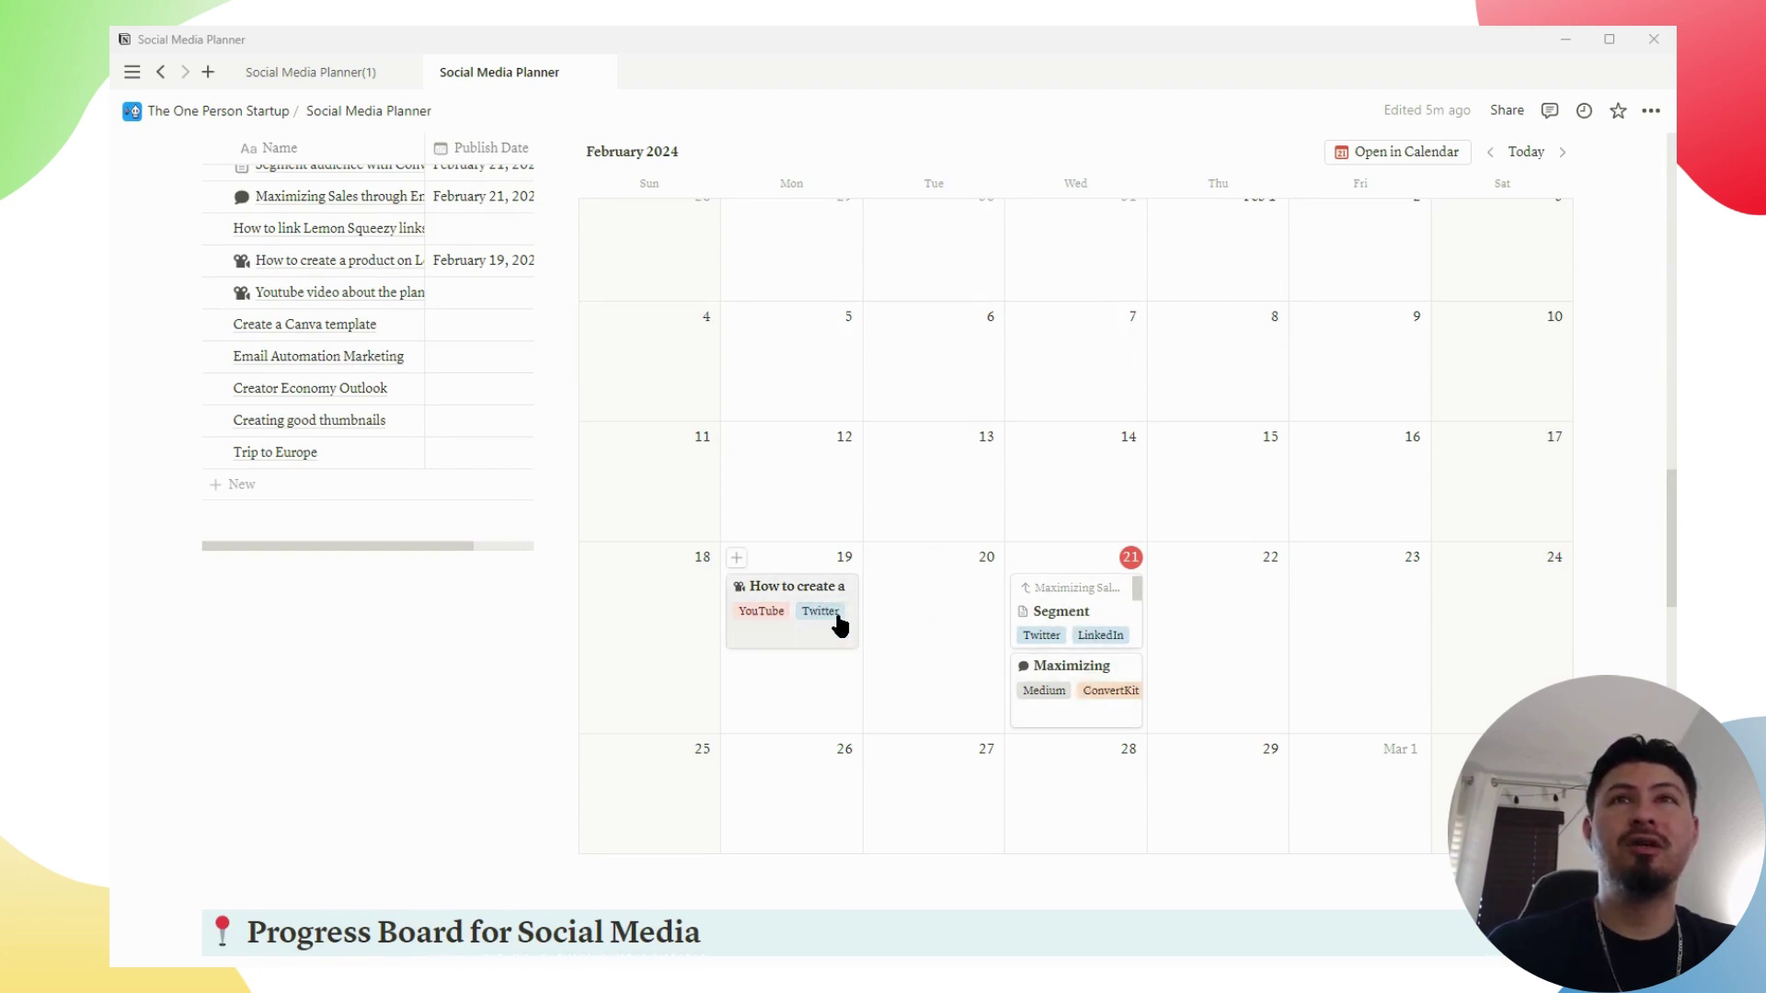
pyautogui.moveTo(799, 633)
pyautogui.mouseDown()
pyautogui.moveTo(921, 625)
pyautogui.moveTo(797, 631)
pyautogui.mouseUp()
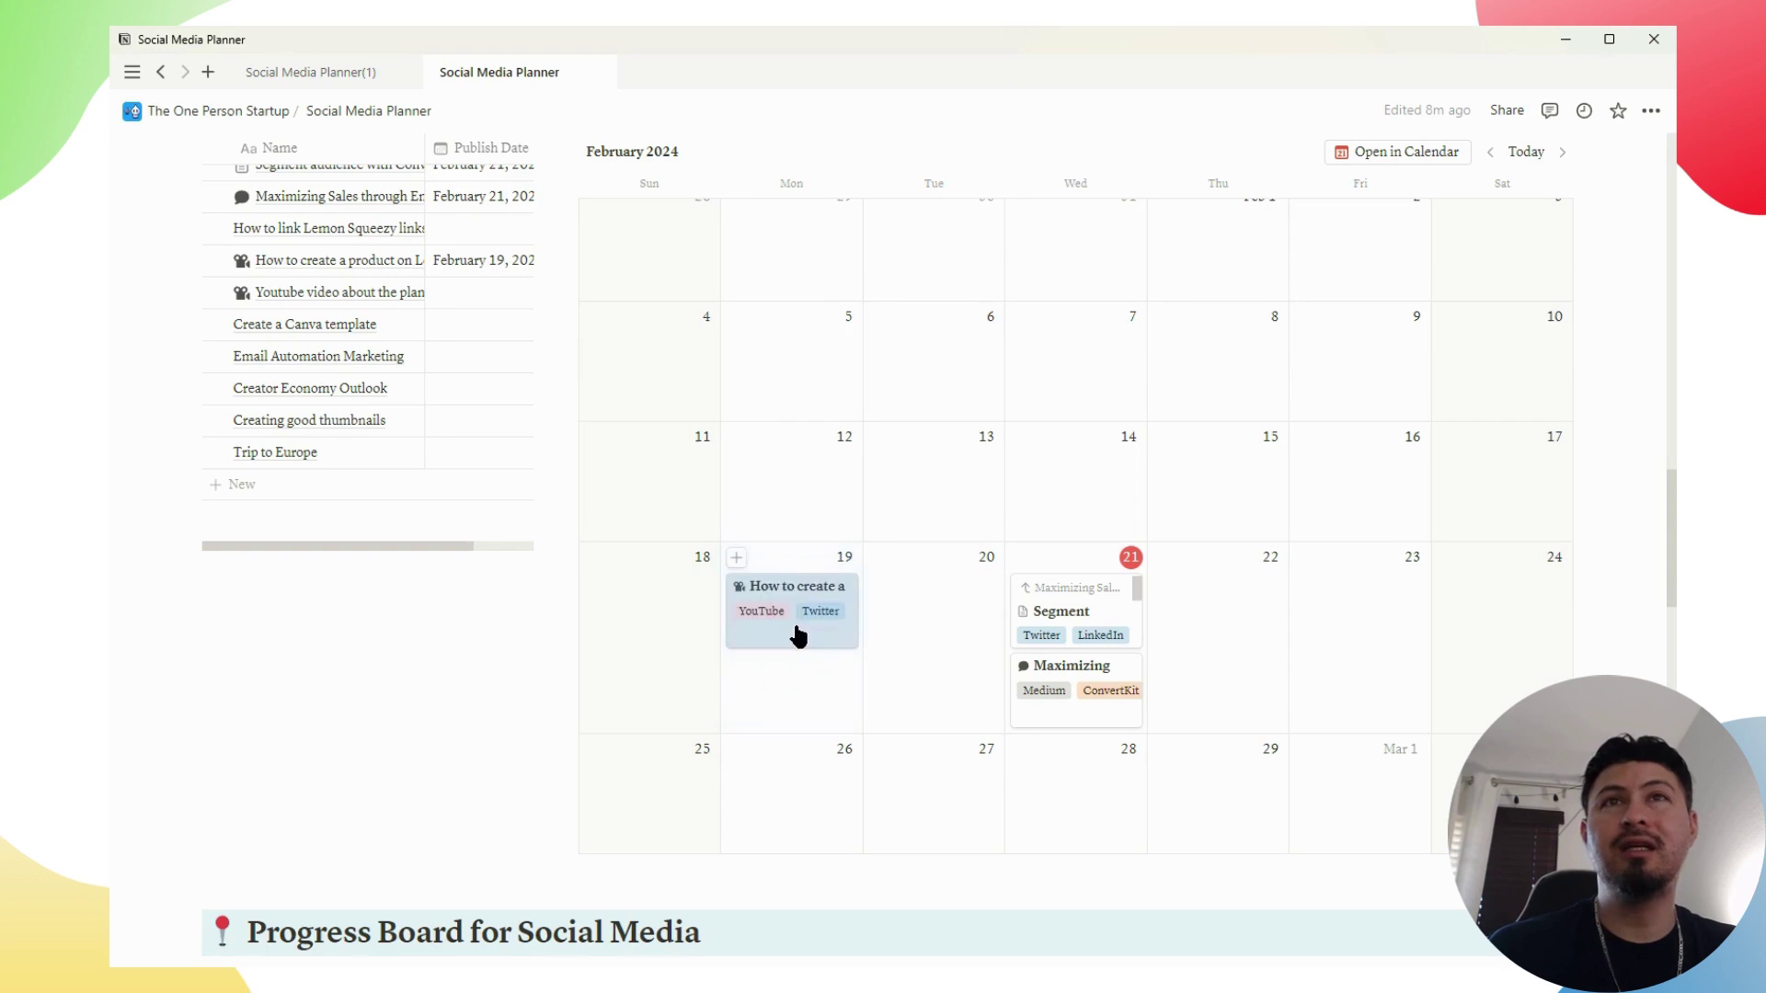
pyautogui.moveTo(1057, 614); pyautogui.dragTo(1092, 574)
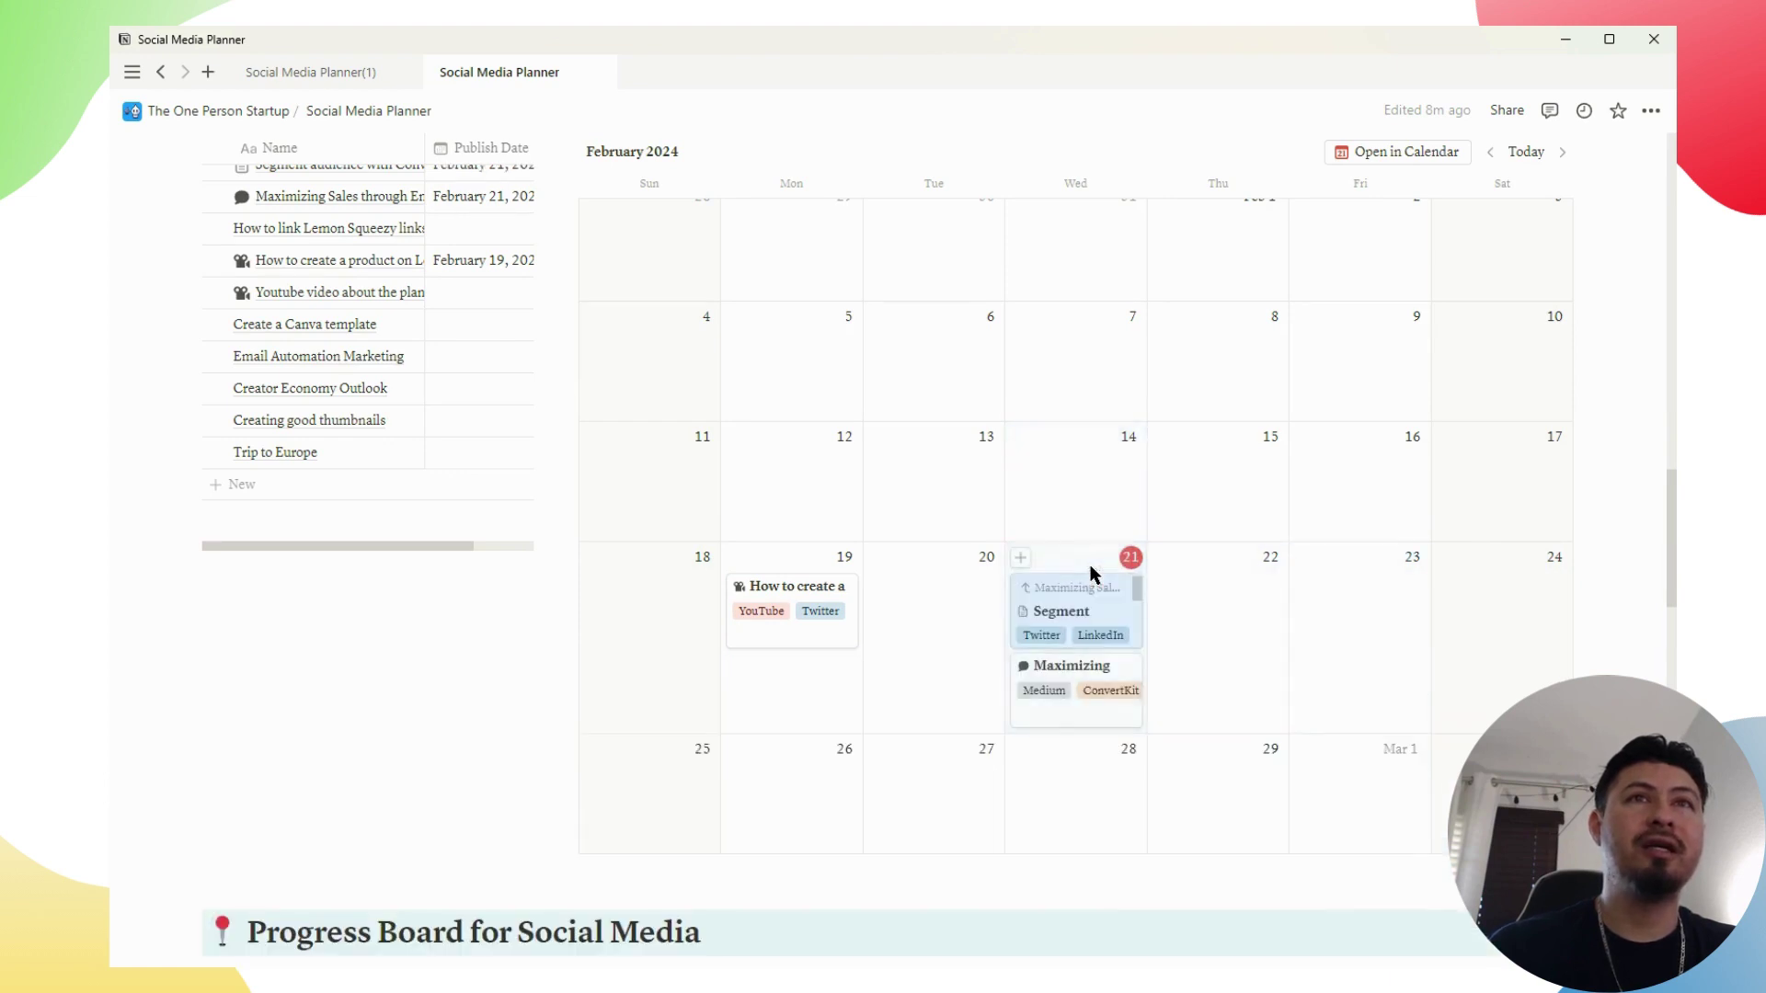
pyautogui.scroll(3, 671, 764)
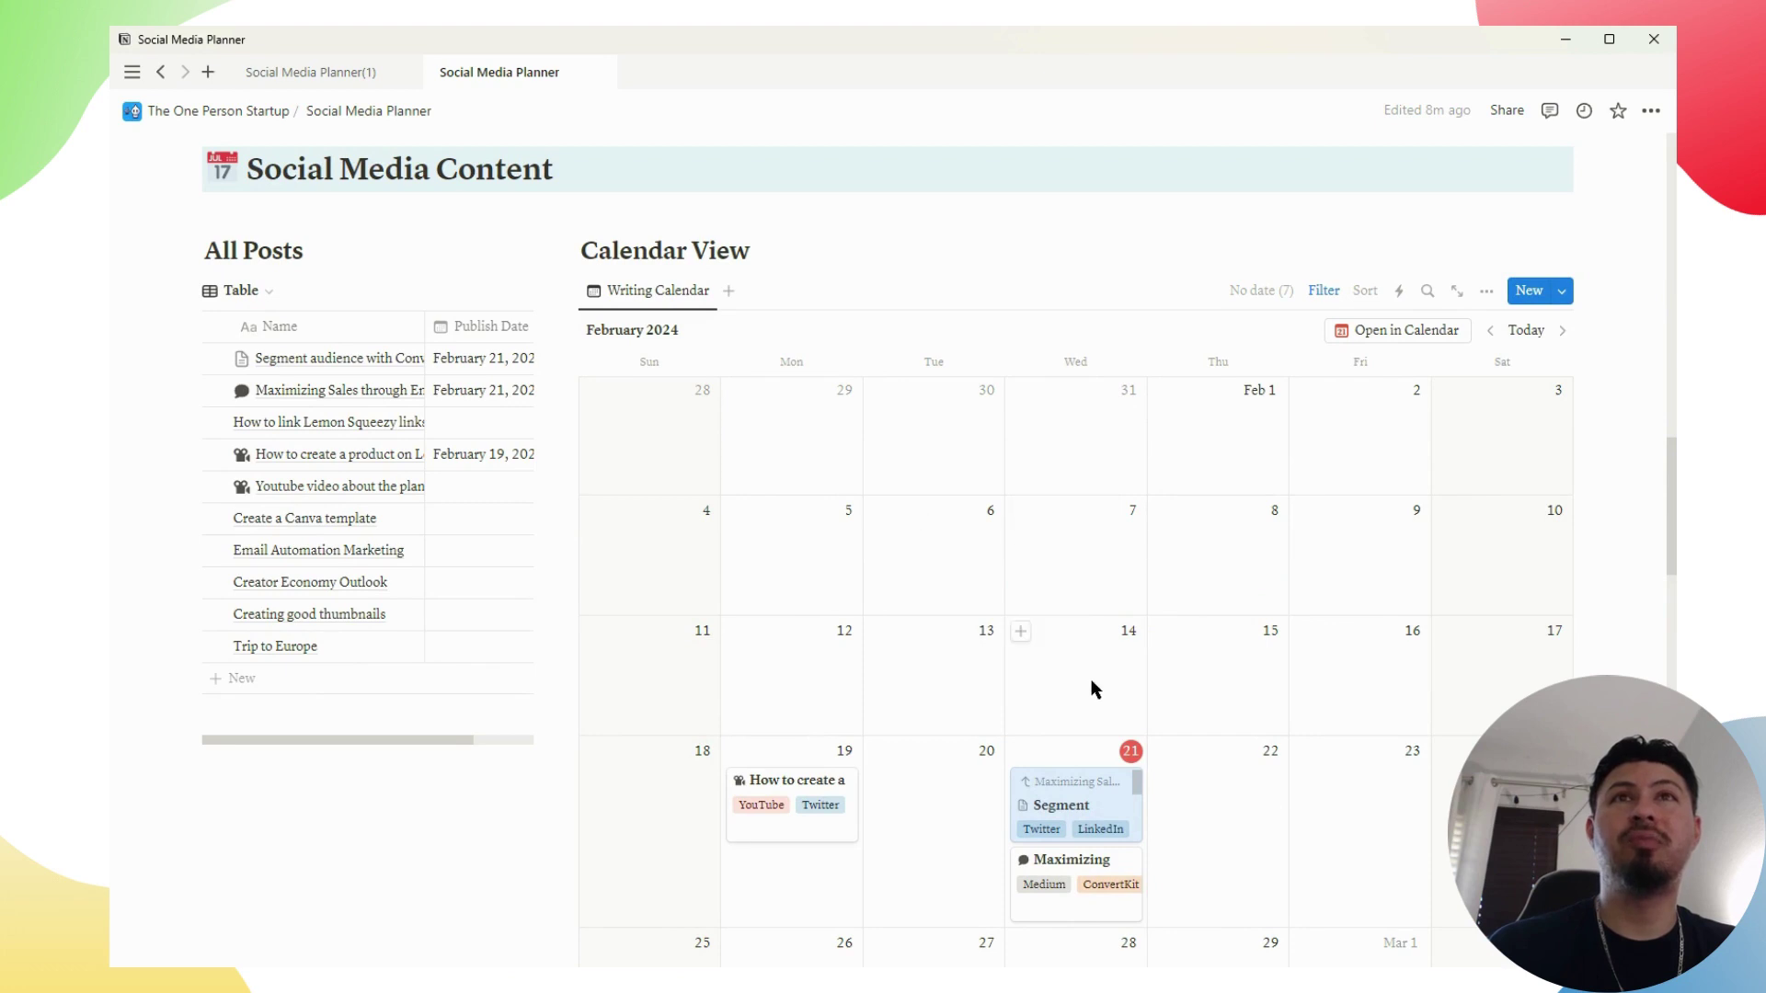
pyautogui.scroll(-1, 1091, 682)
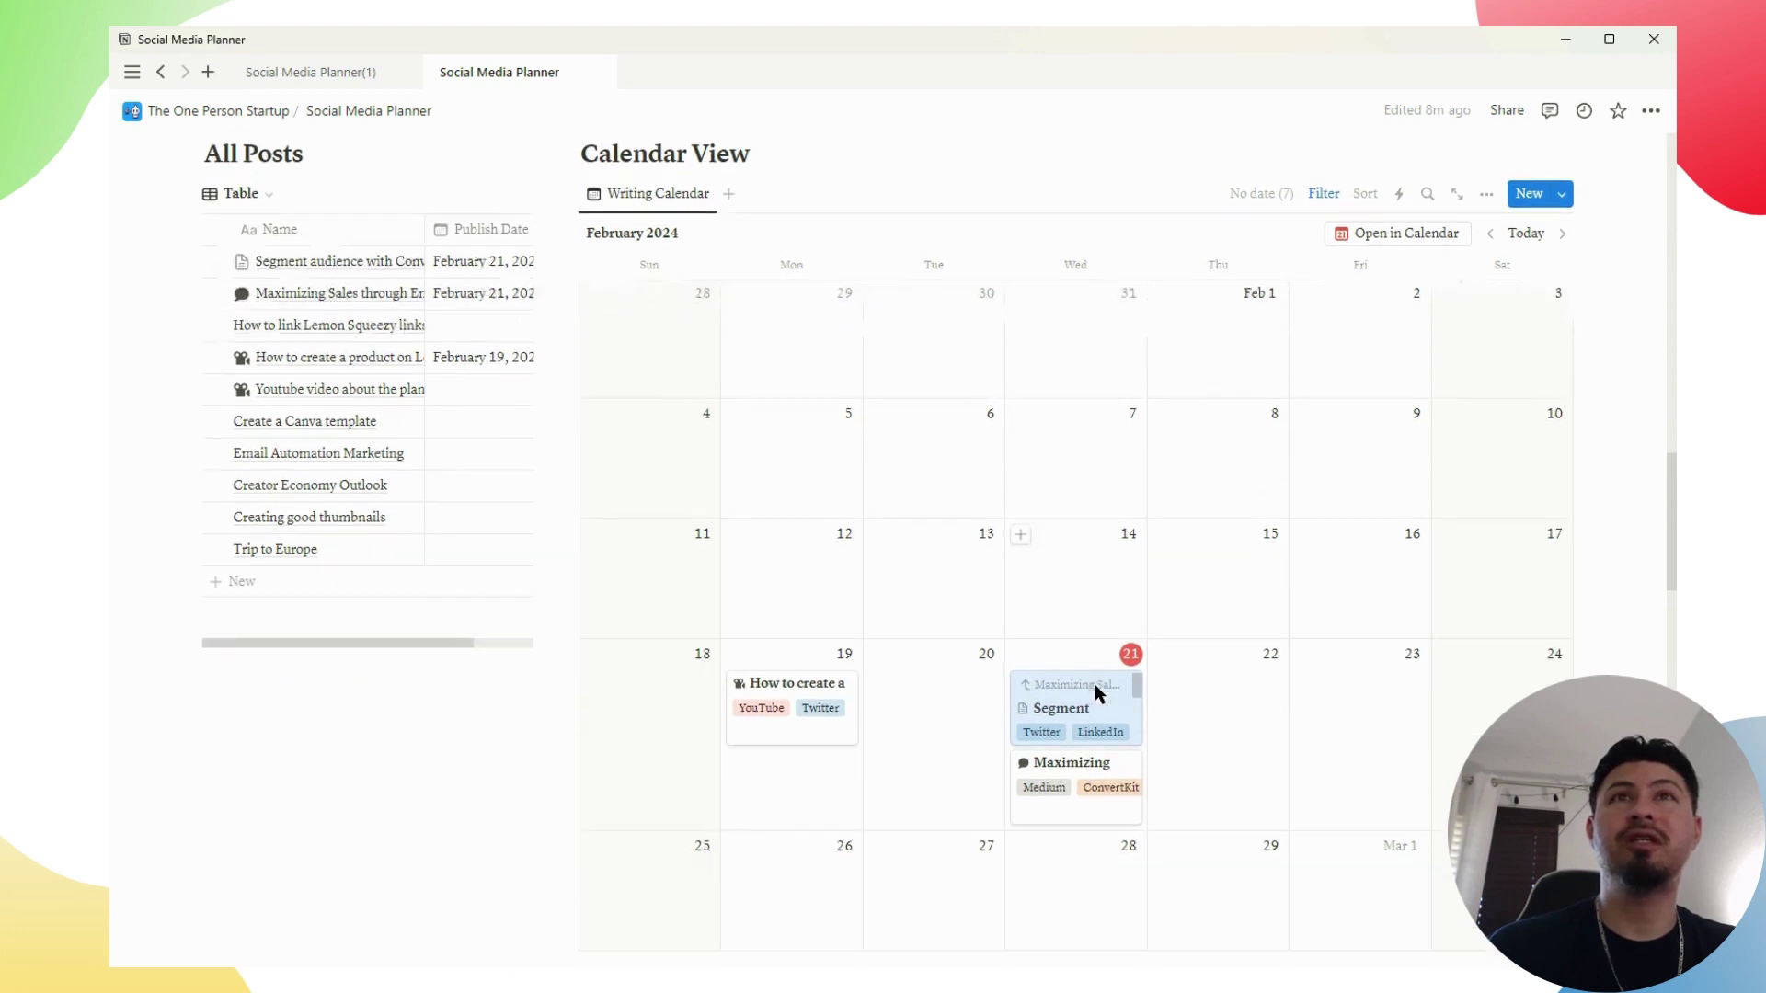
# Add a Status filter for the Complete group to the Writing Calendar and save it for everyone
pyautogui.click(1331, 208)
pyautogui.click(760, 241)
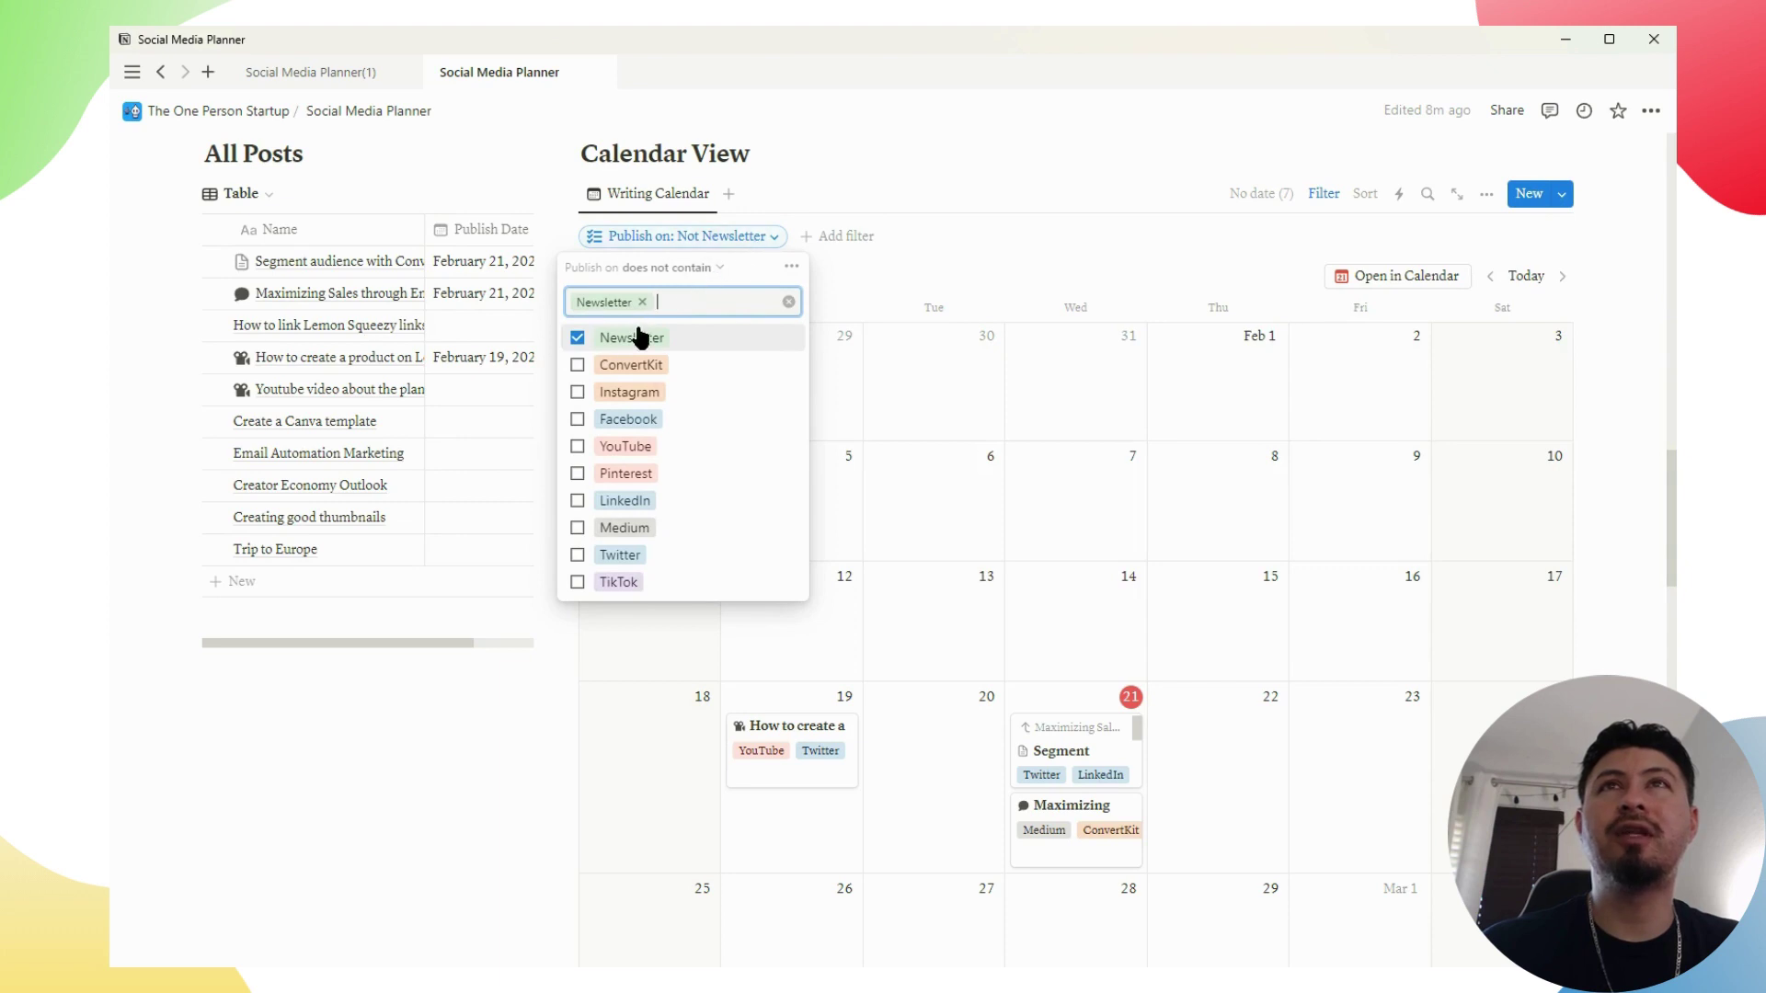
pyautogui.click(767, 241)
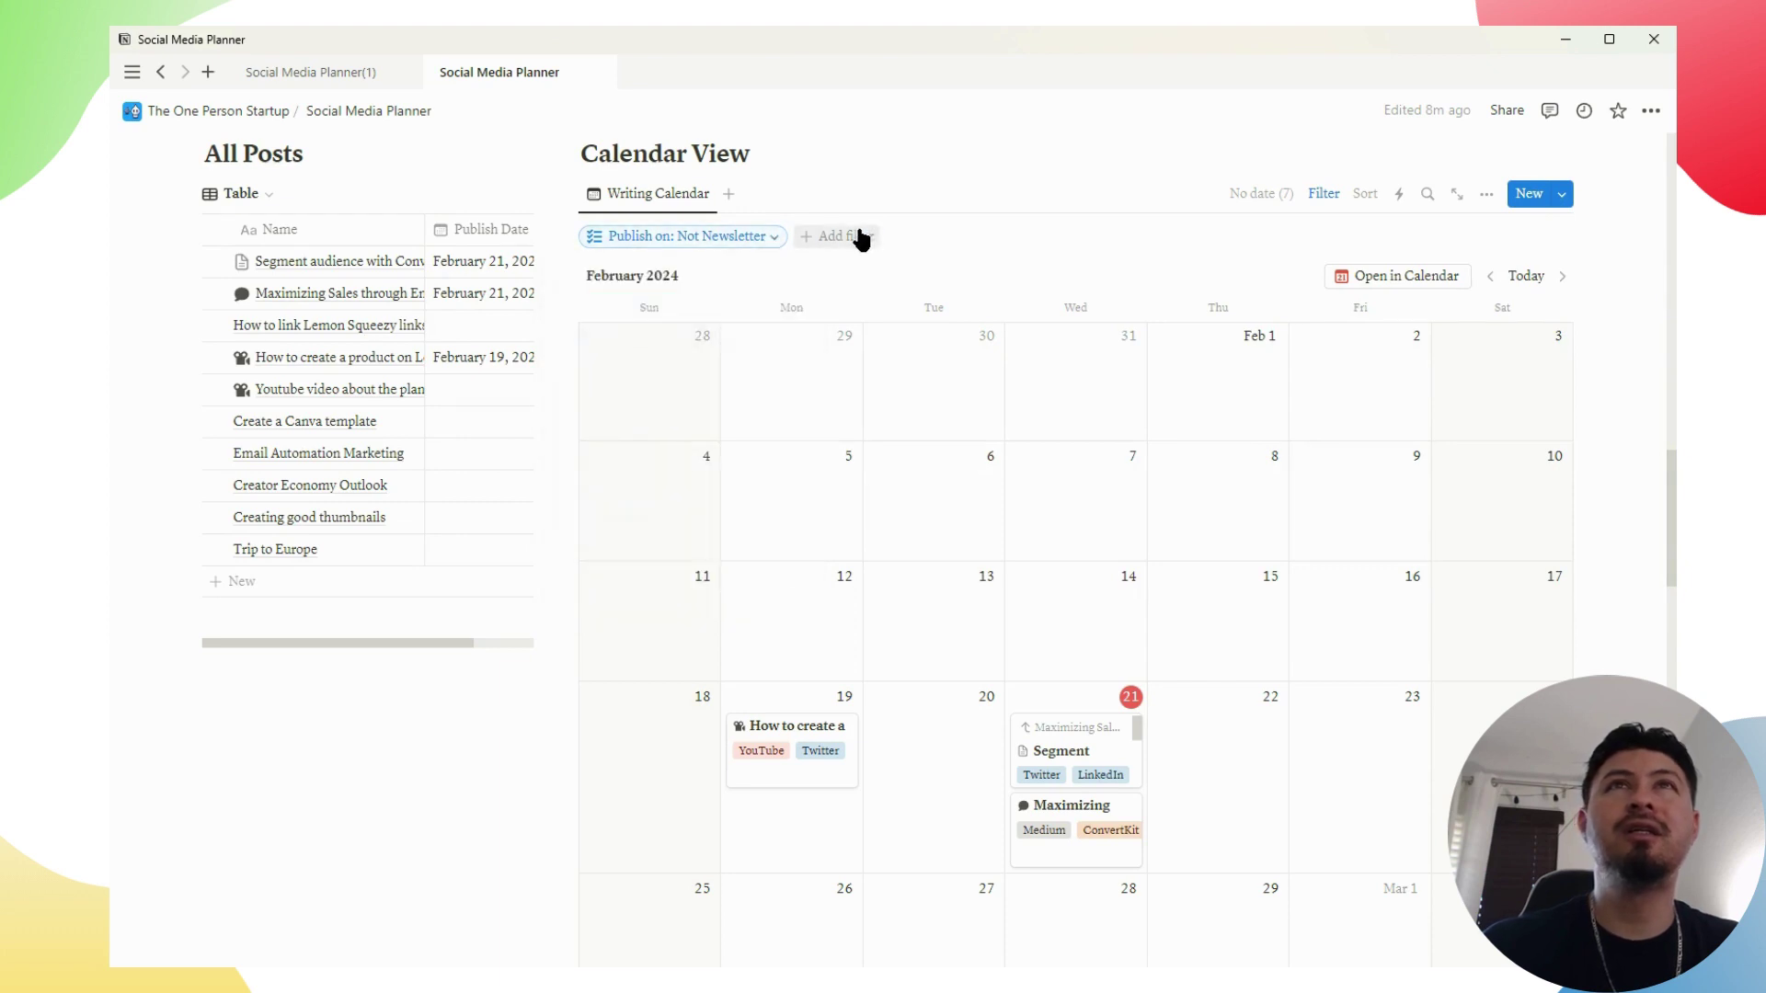
pyautogui.click(862, 237)
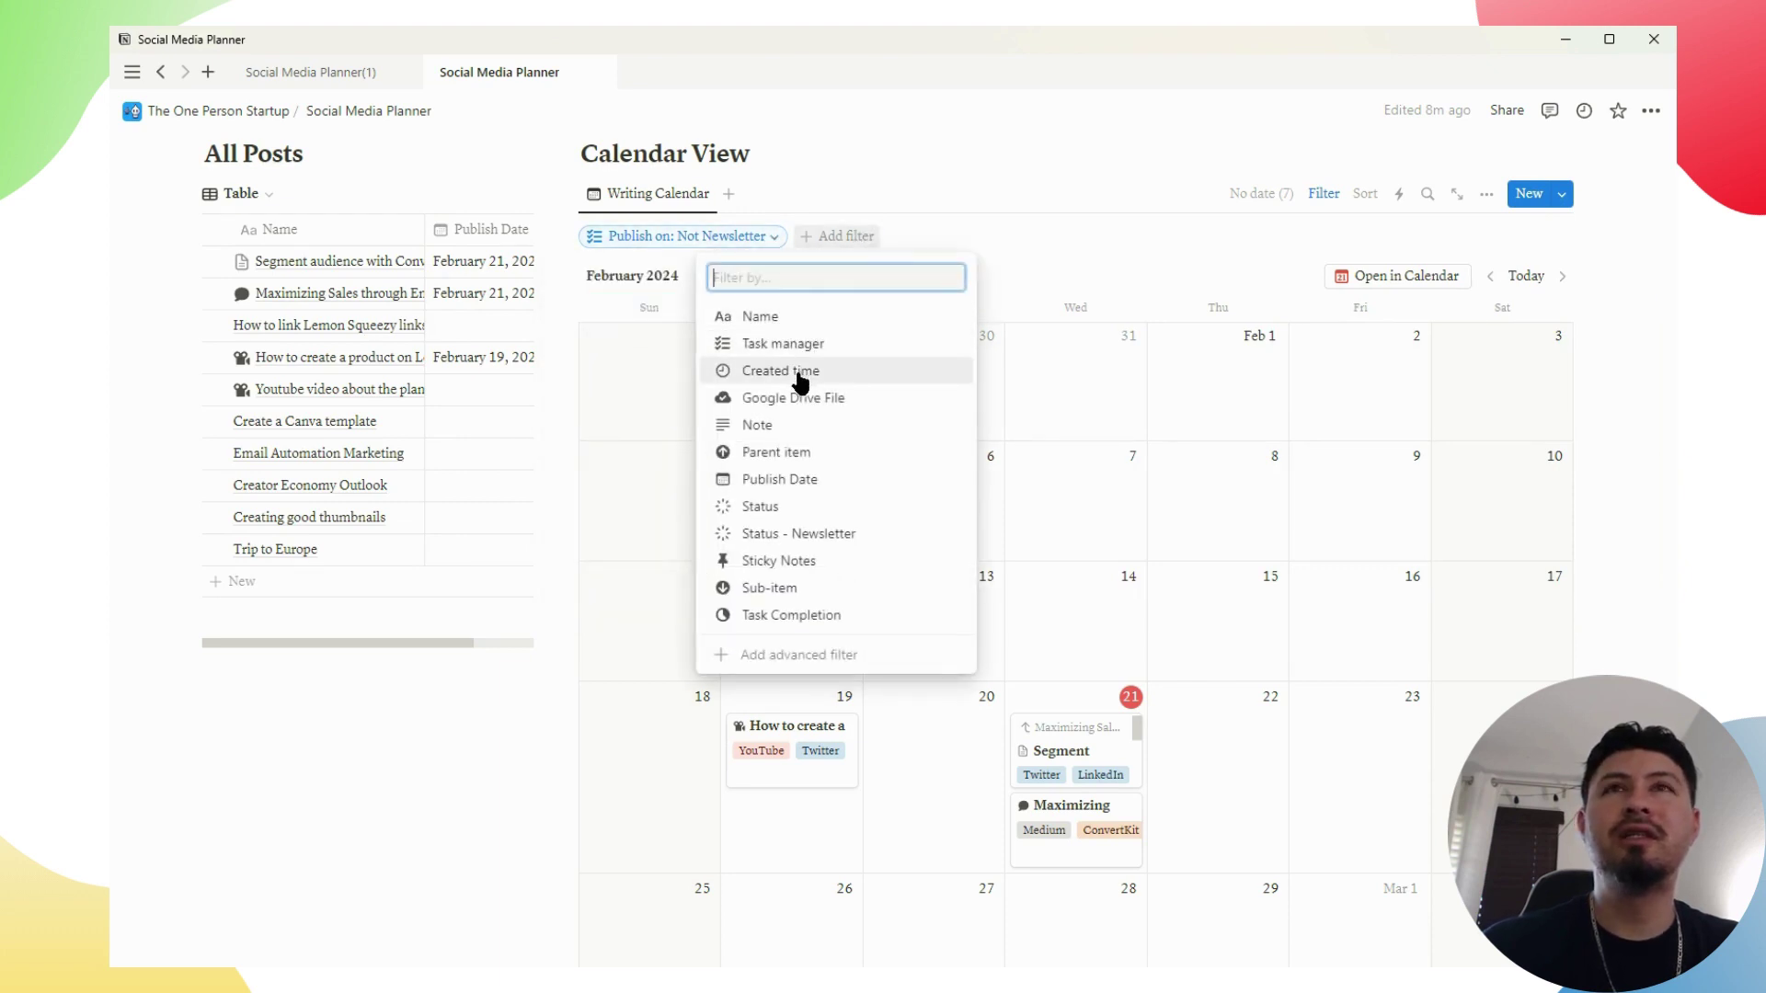
pyautogui.click(778, 508)
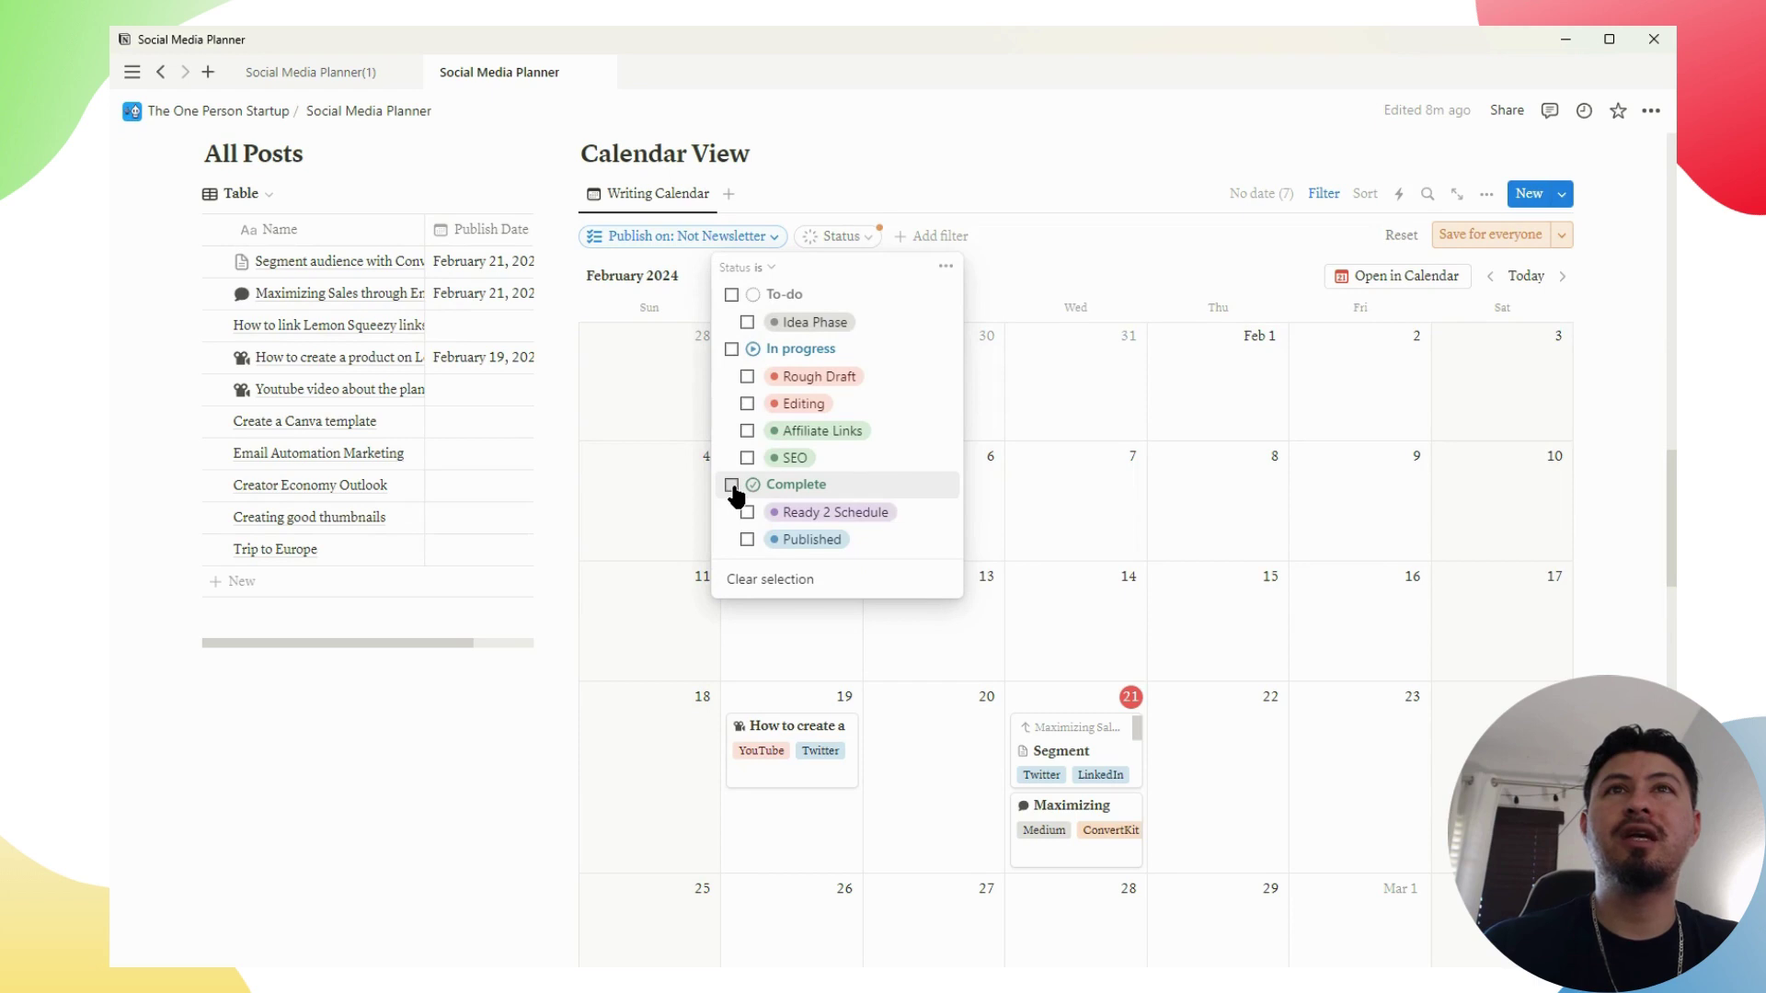
pyautogui.click(733, 487)
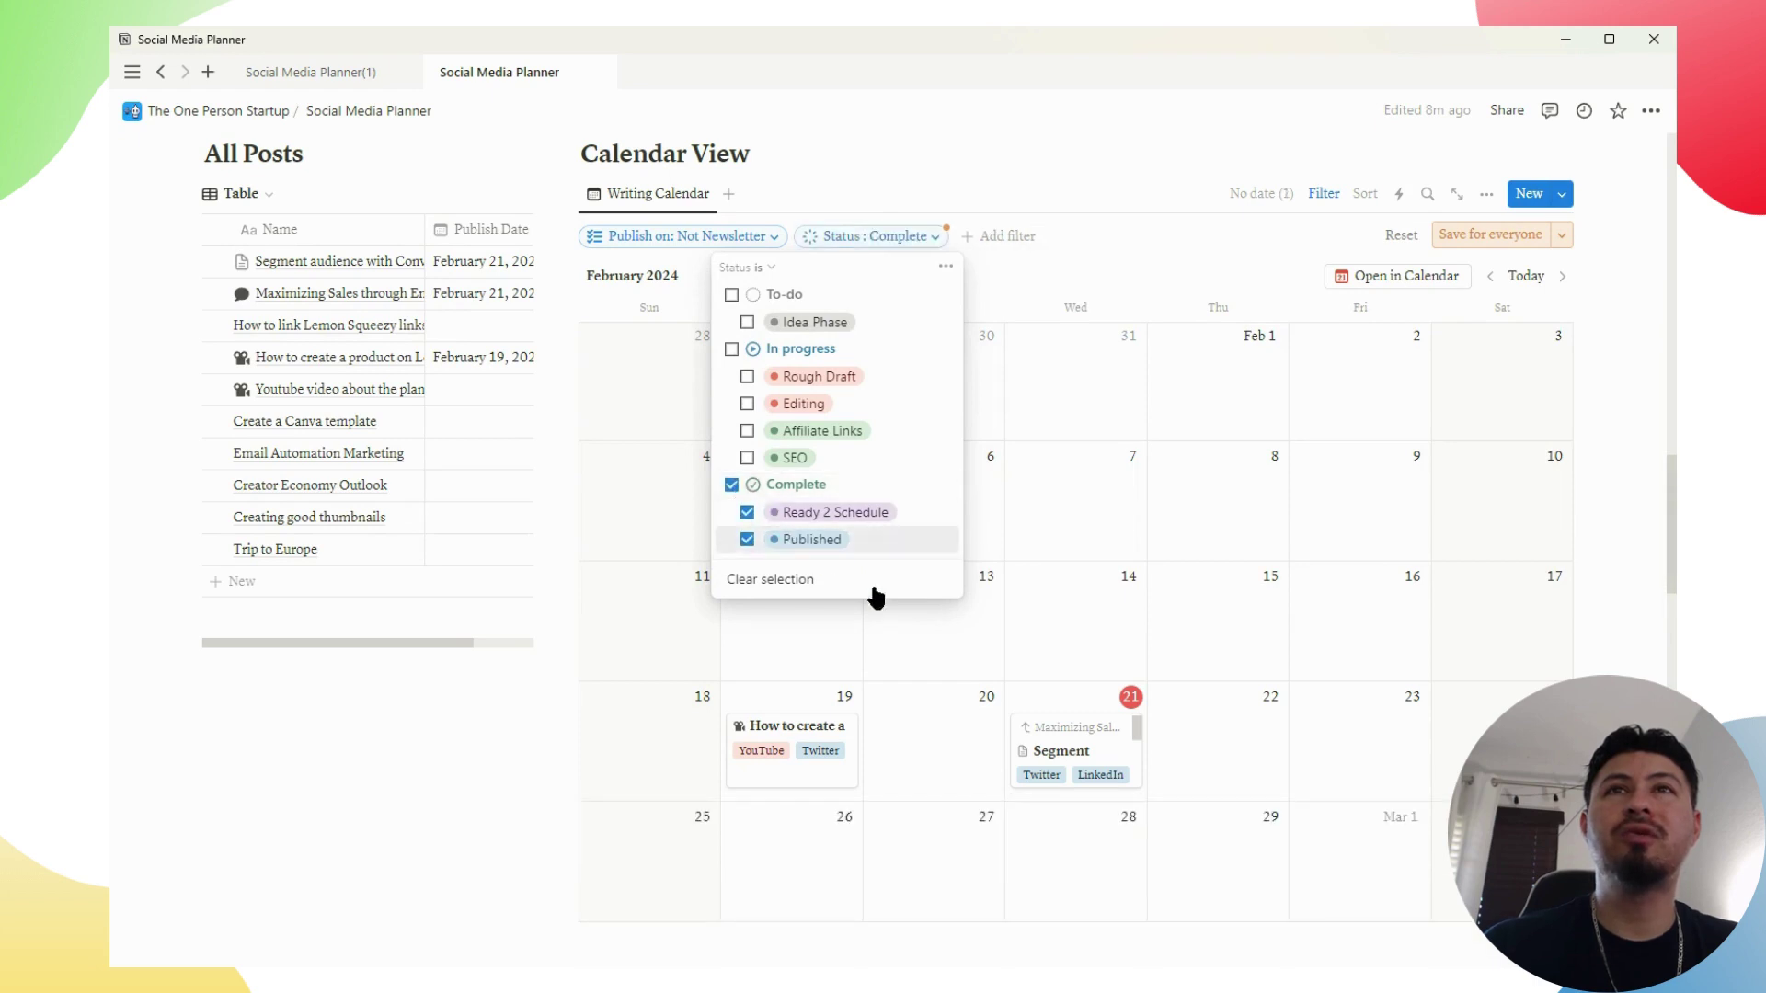
pyautogui.click(1471, 236)
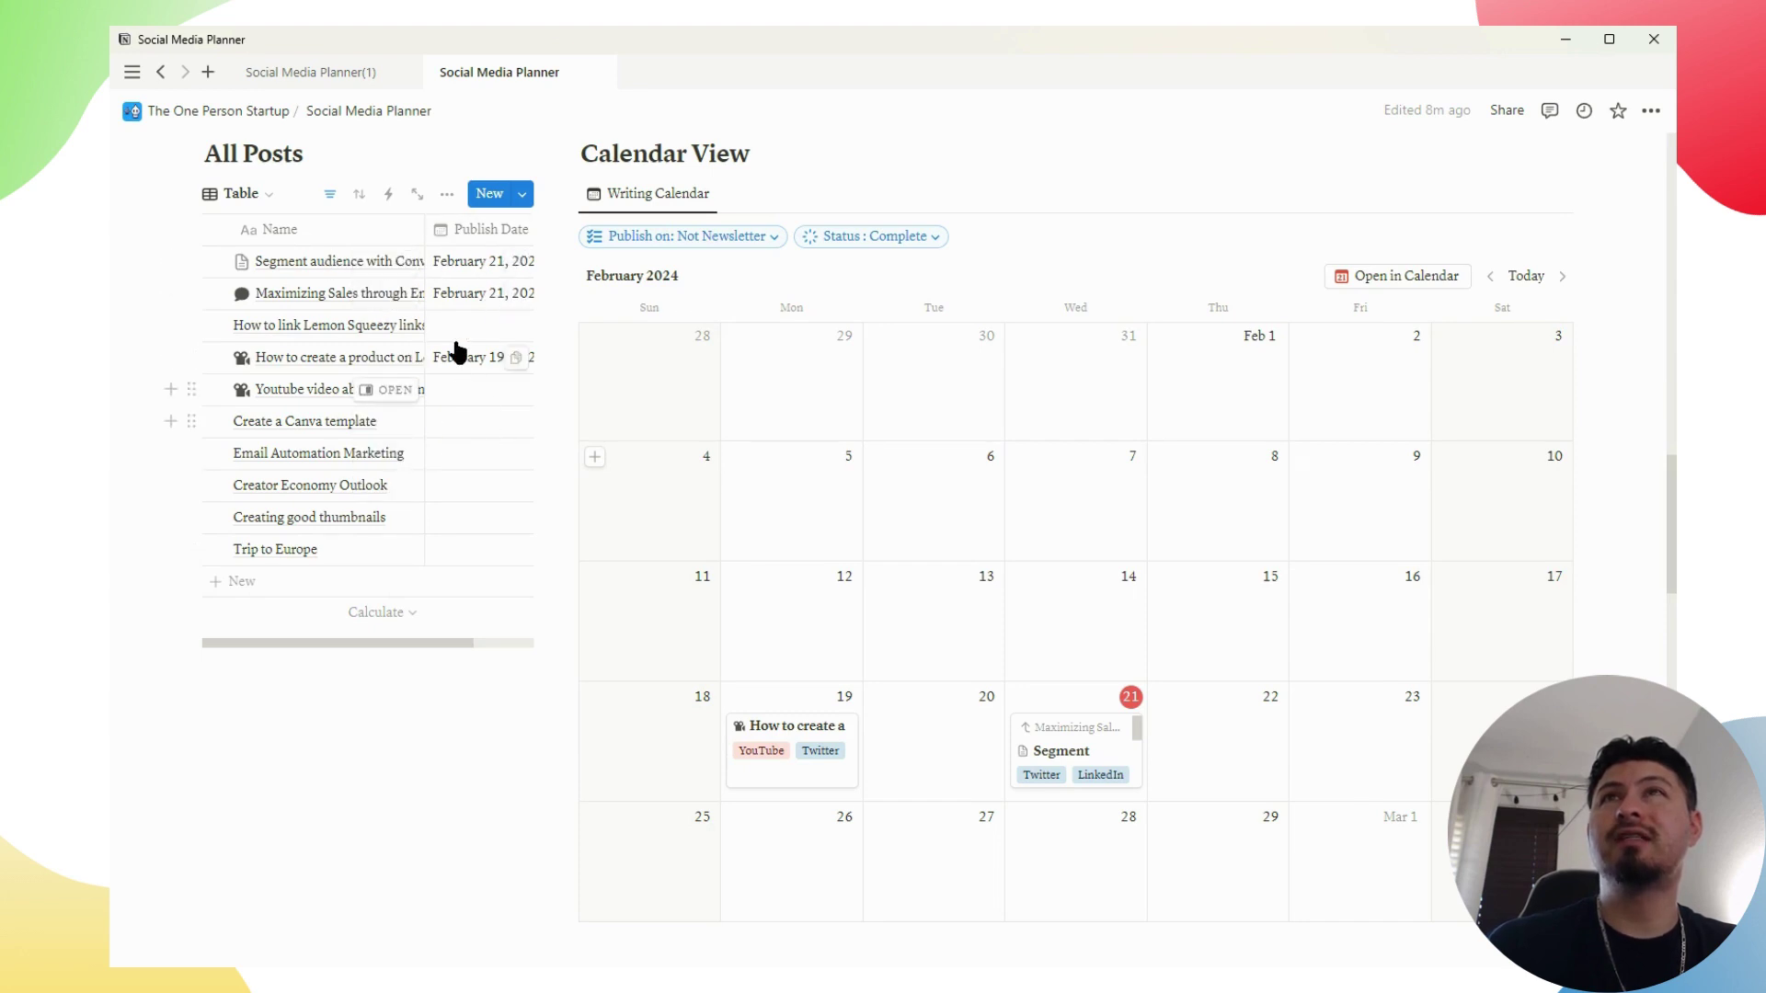
# Check the Publish on filter of the All Posts table
pyautogui.click(330, 194)
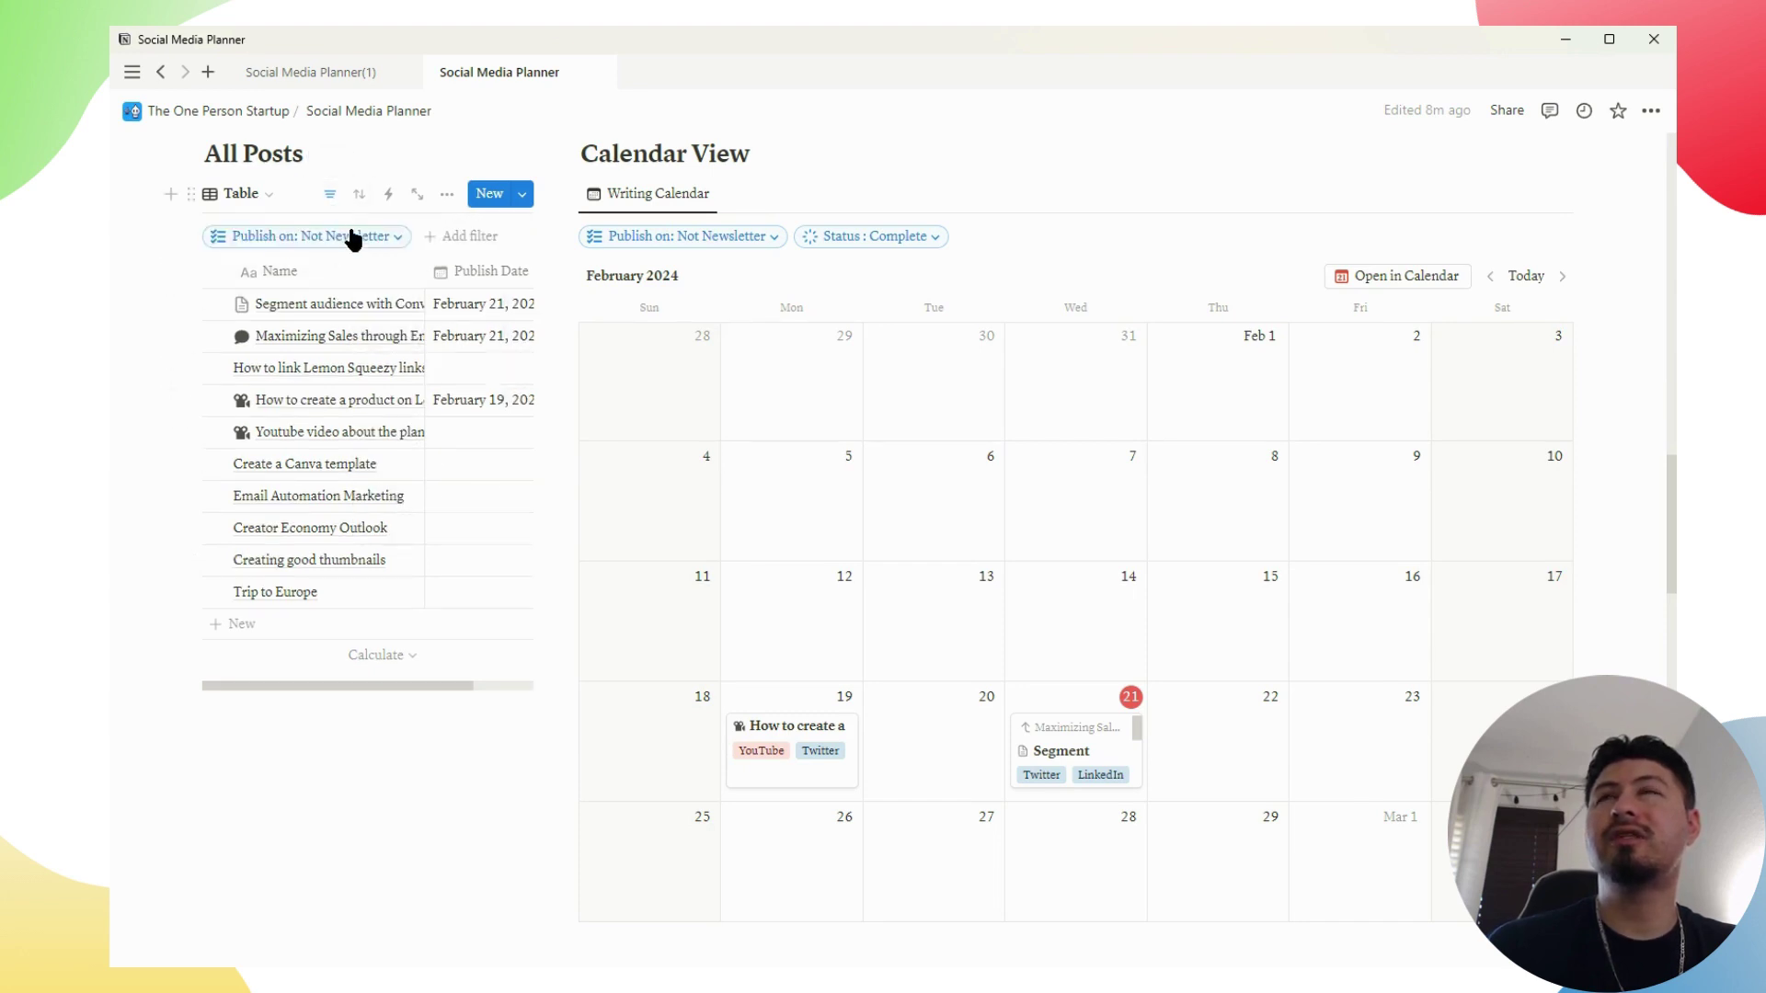
pyautogui.click(355, 239)
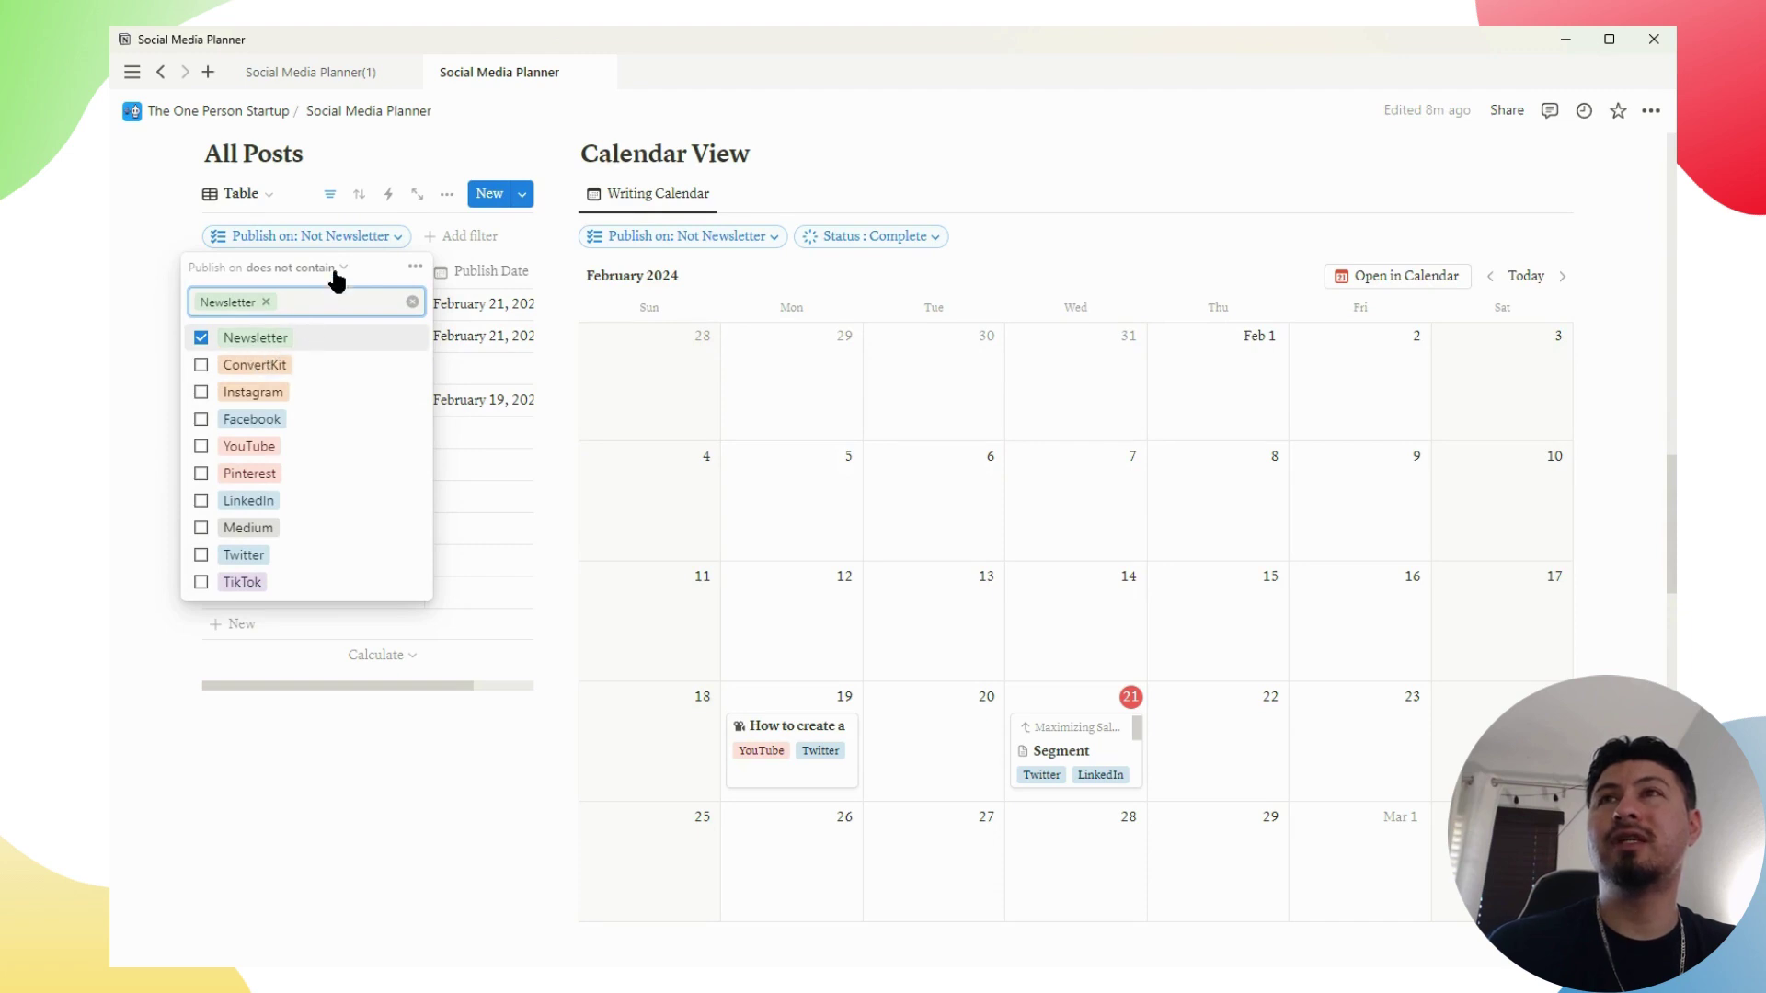
pyautogui.click(330, 195)
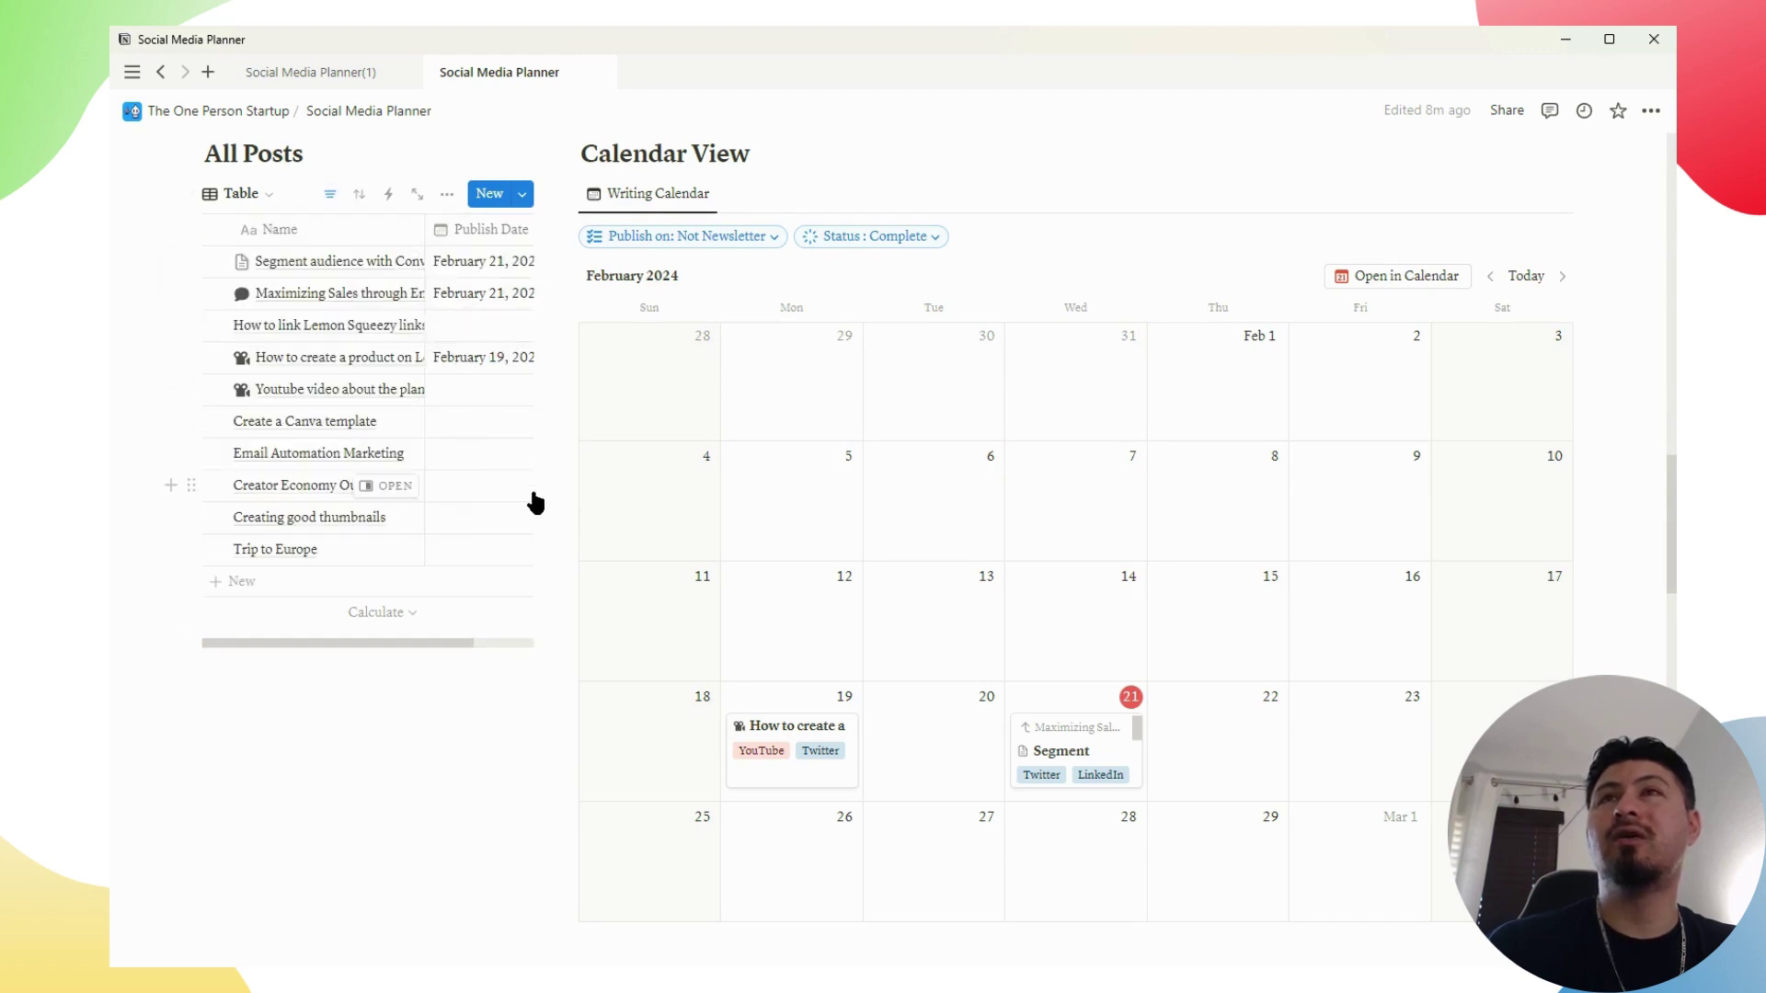
# Examine the Newsletter section's All Publications table and the issues scheduled in its calendar
pyautogui.scroll(-5, 588, 607)
pyautogui.scroll(-8, 596, 622)
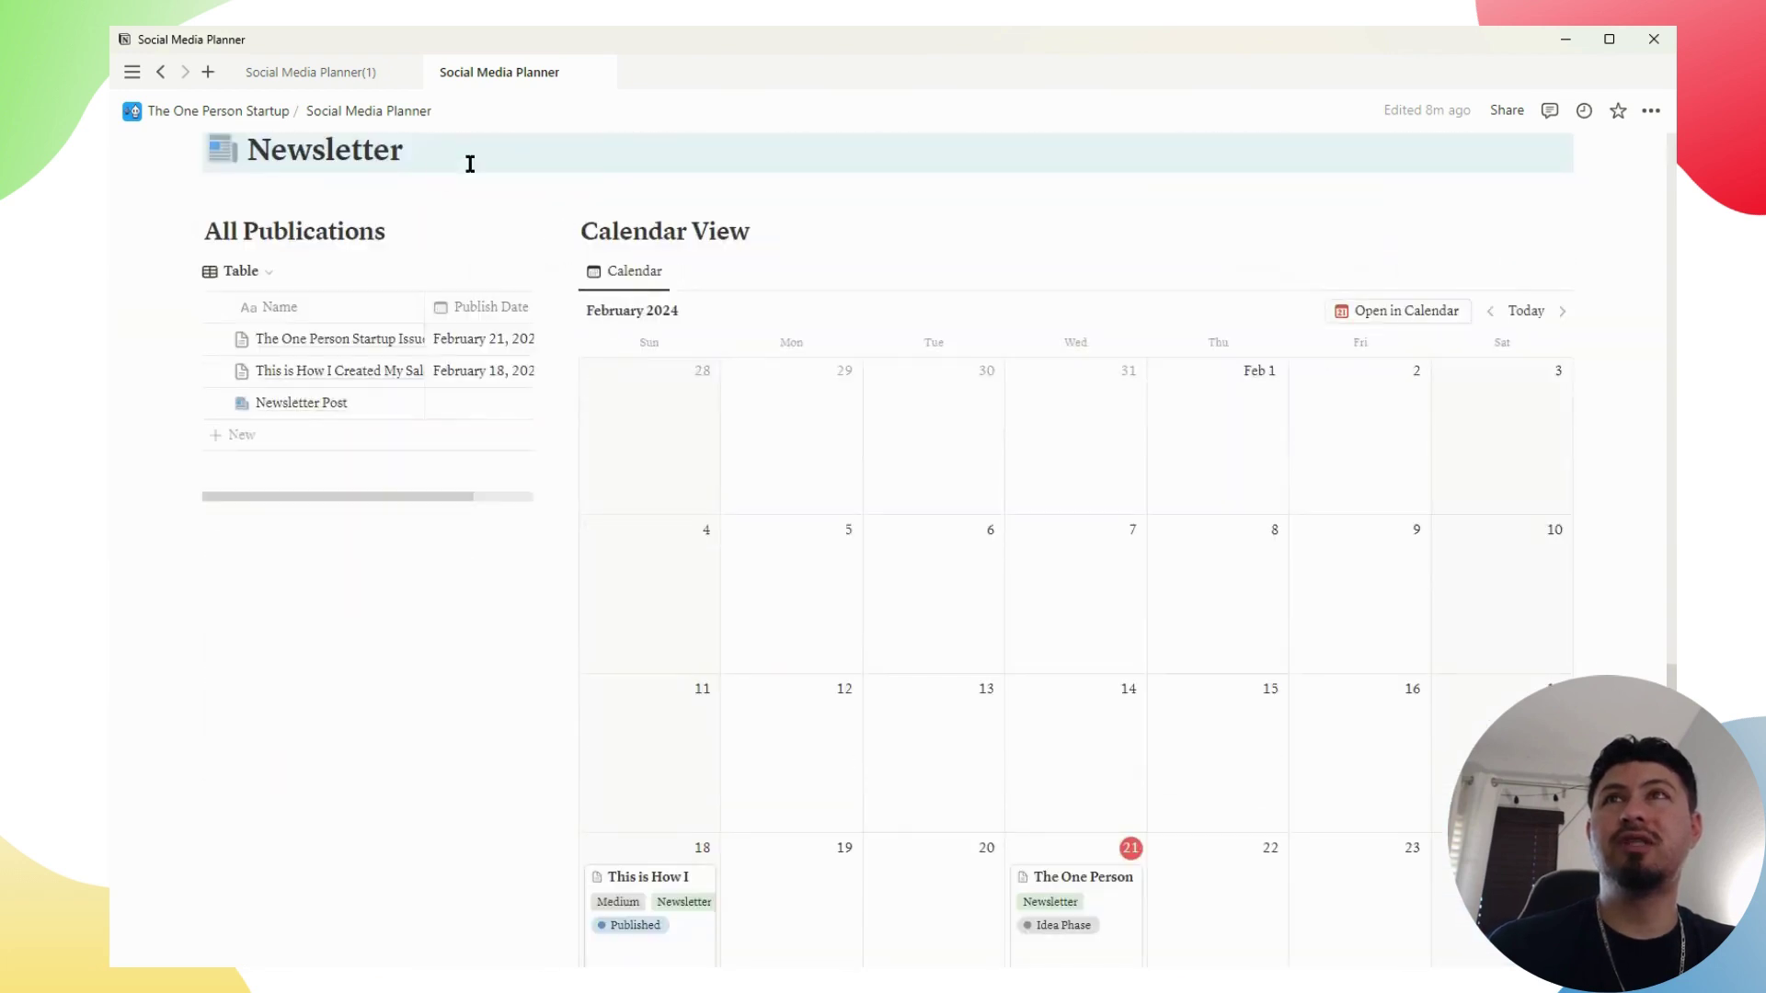
pyautogui.scroll(-2, 717, 570)
pyautogui.scroll(3, 699, 635)
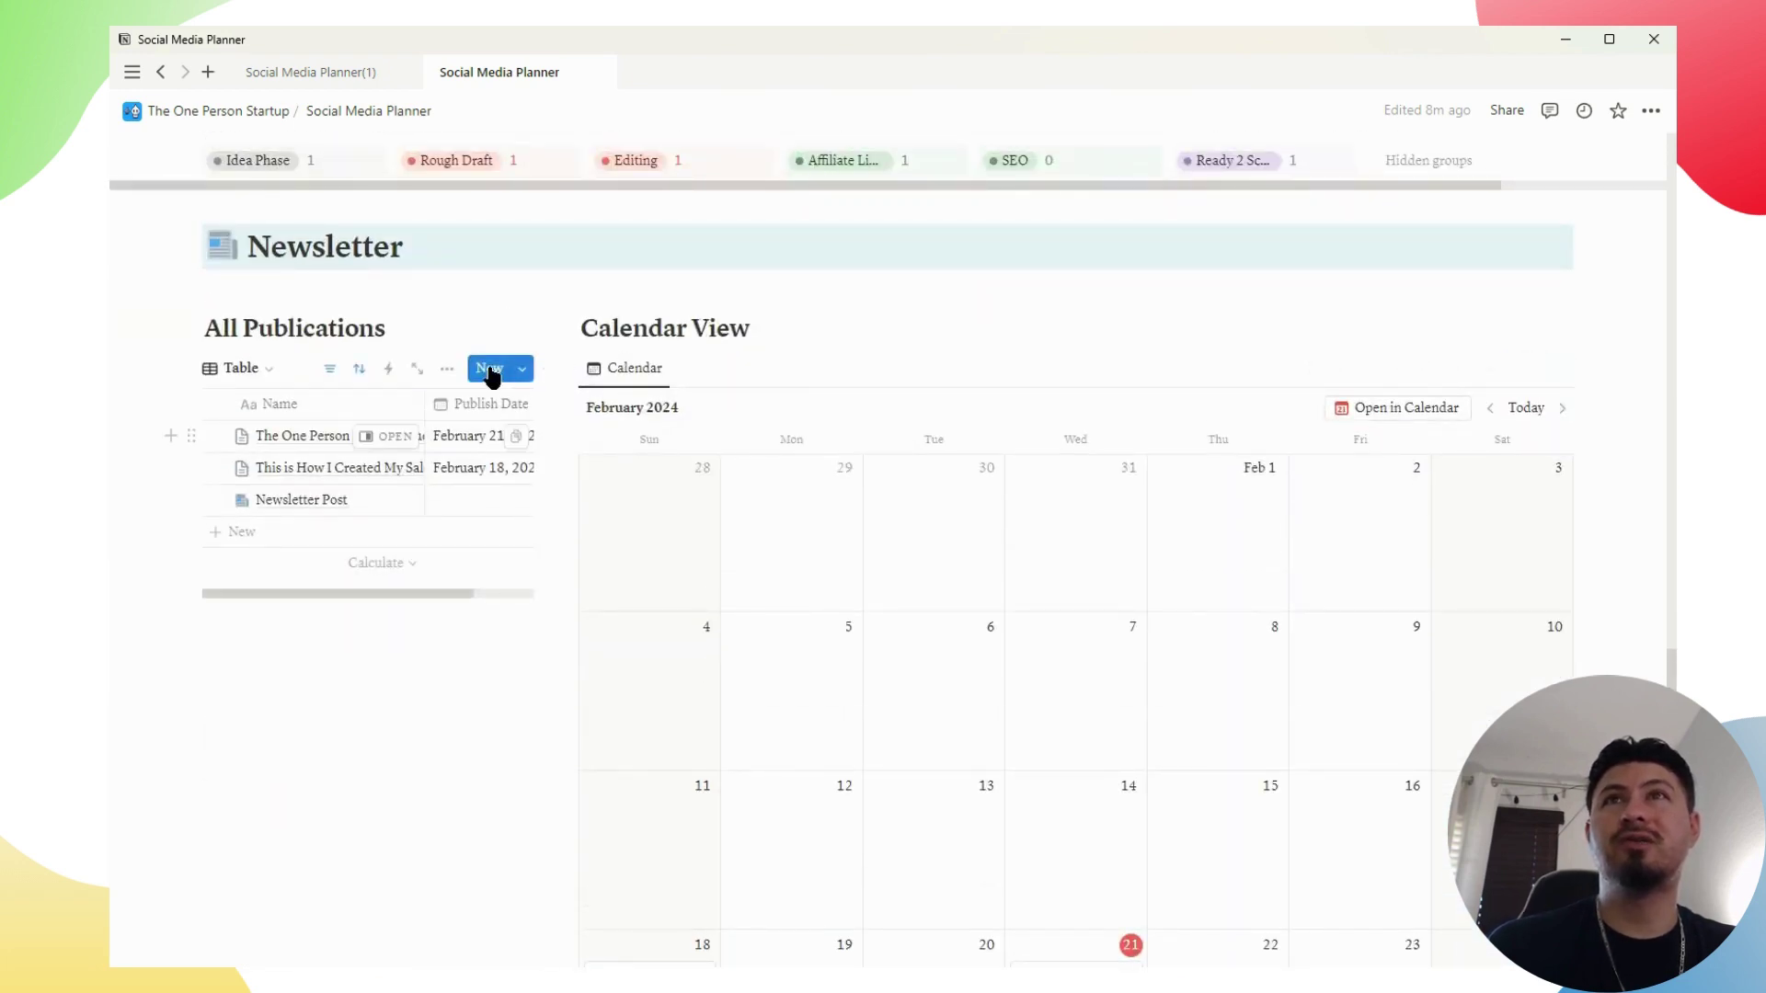
pyautogui.scroll(-2, 603, 538)
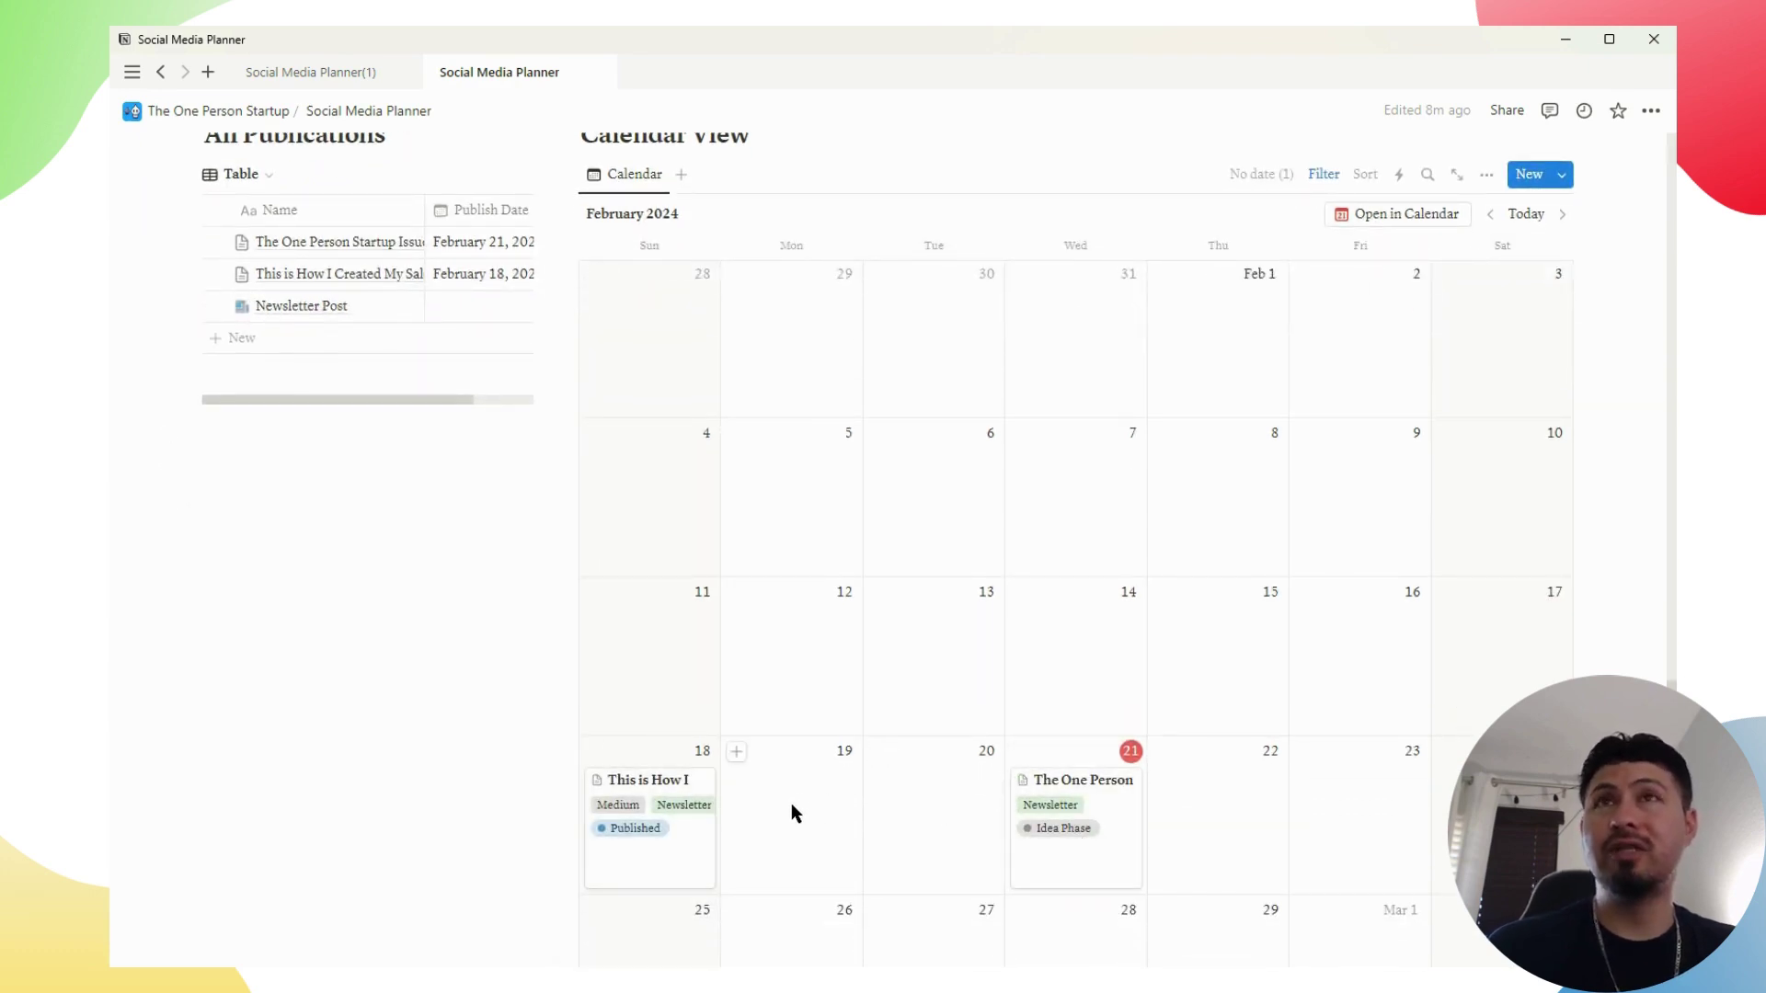
pyautogui.scroll(1, 888, 882)
pyautogui.scroll(-2, 856, 871)
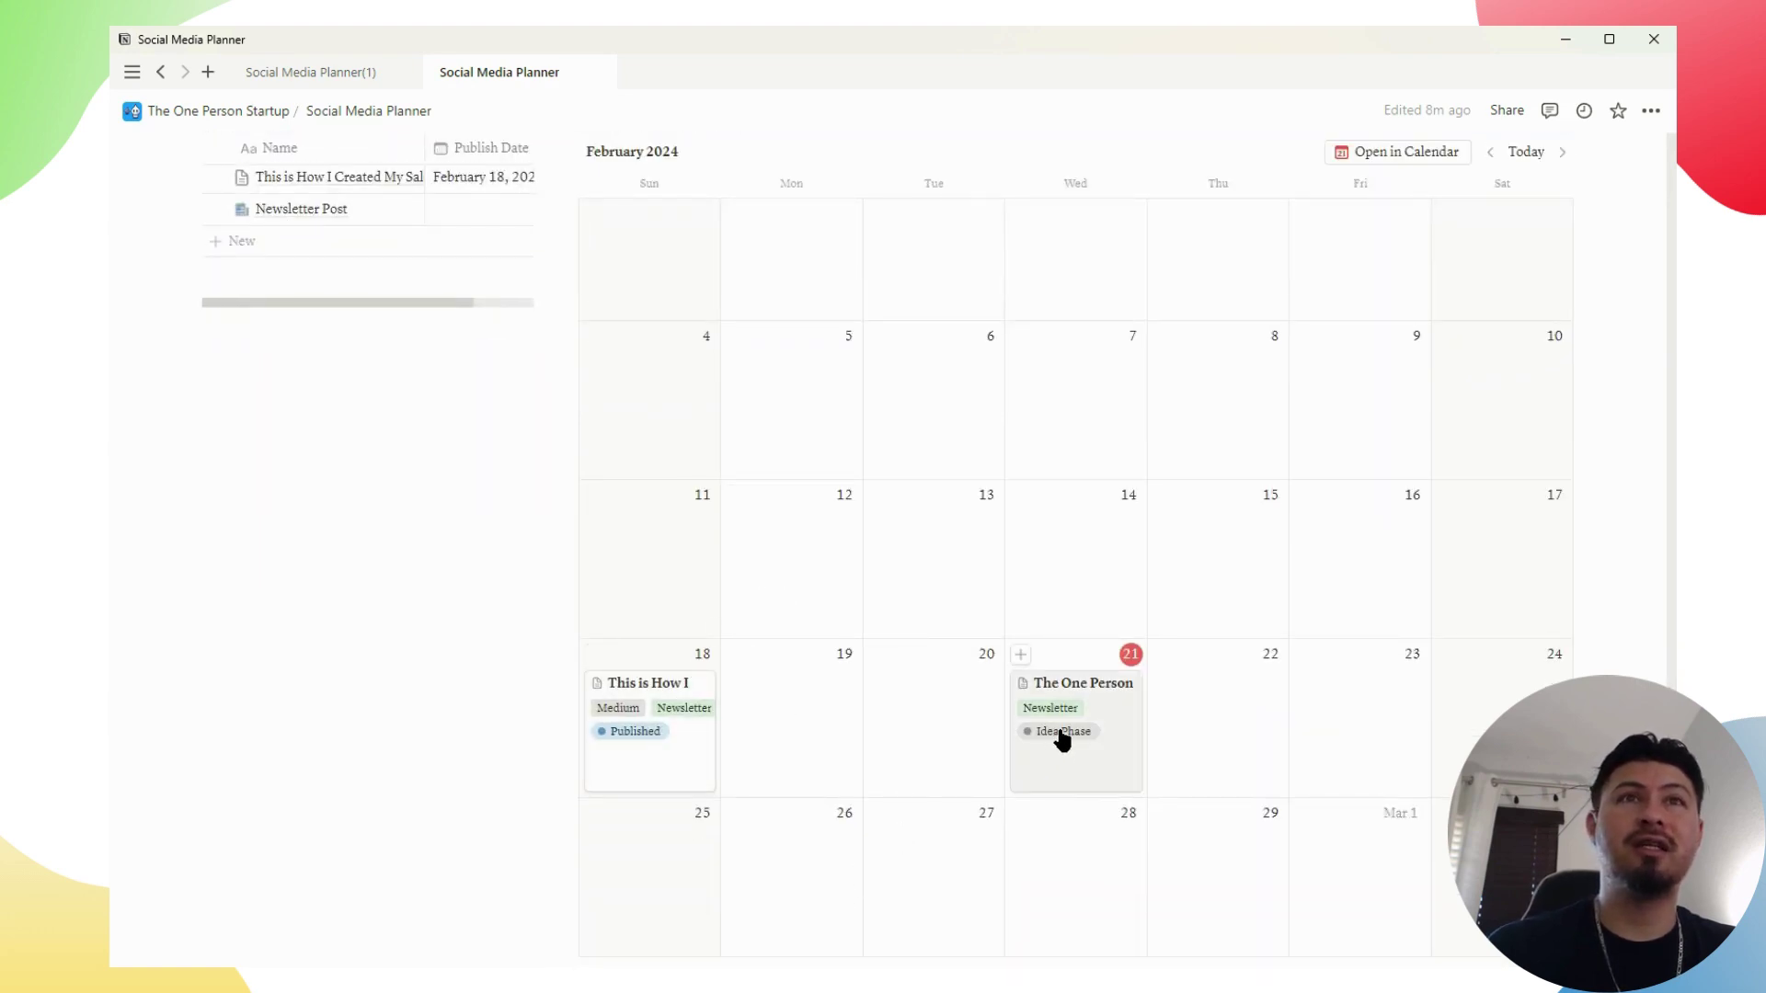
pyautogui.scroll(2, 1058, 731)
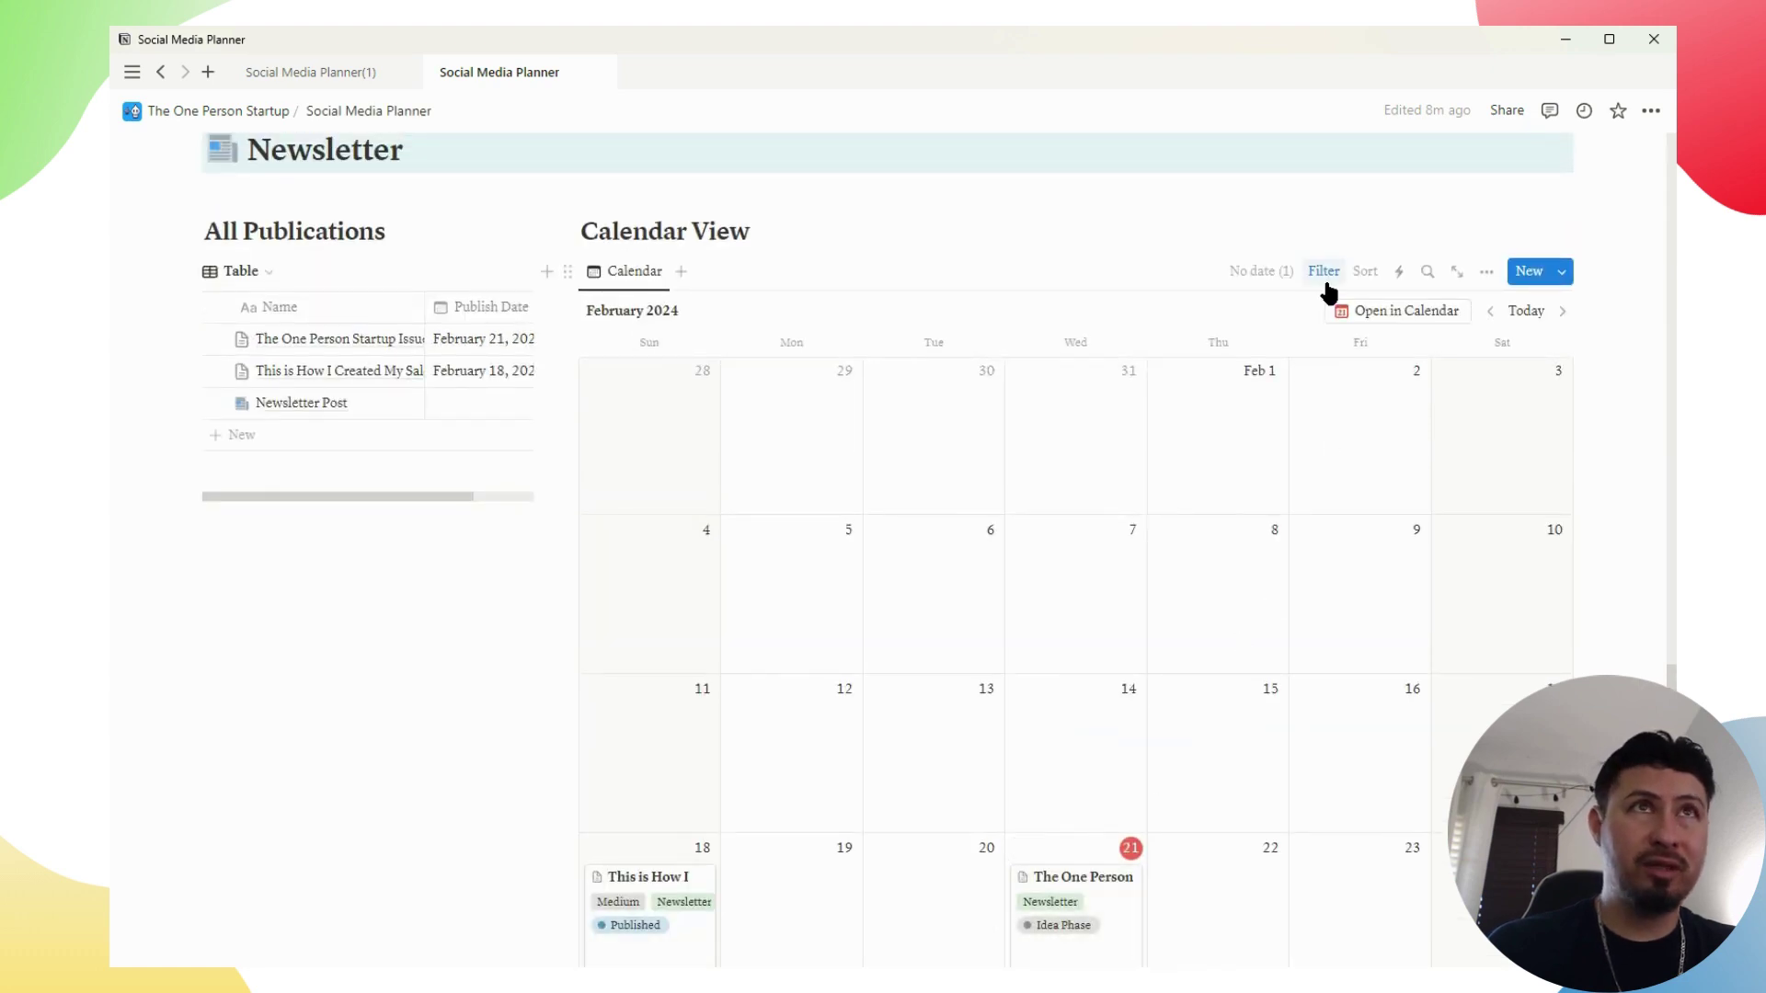
# Add a Status - Newsletter filter for the Complete group to the Newsletter calendar and save it for everyone
pyautogui.click(1324, 271)
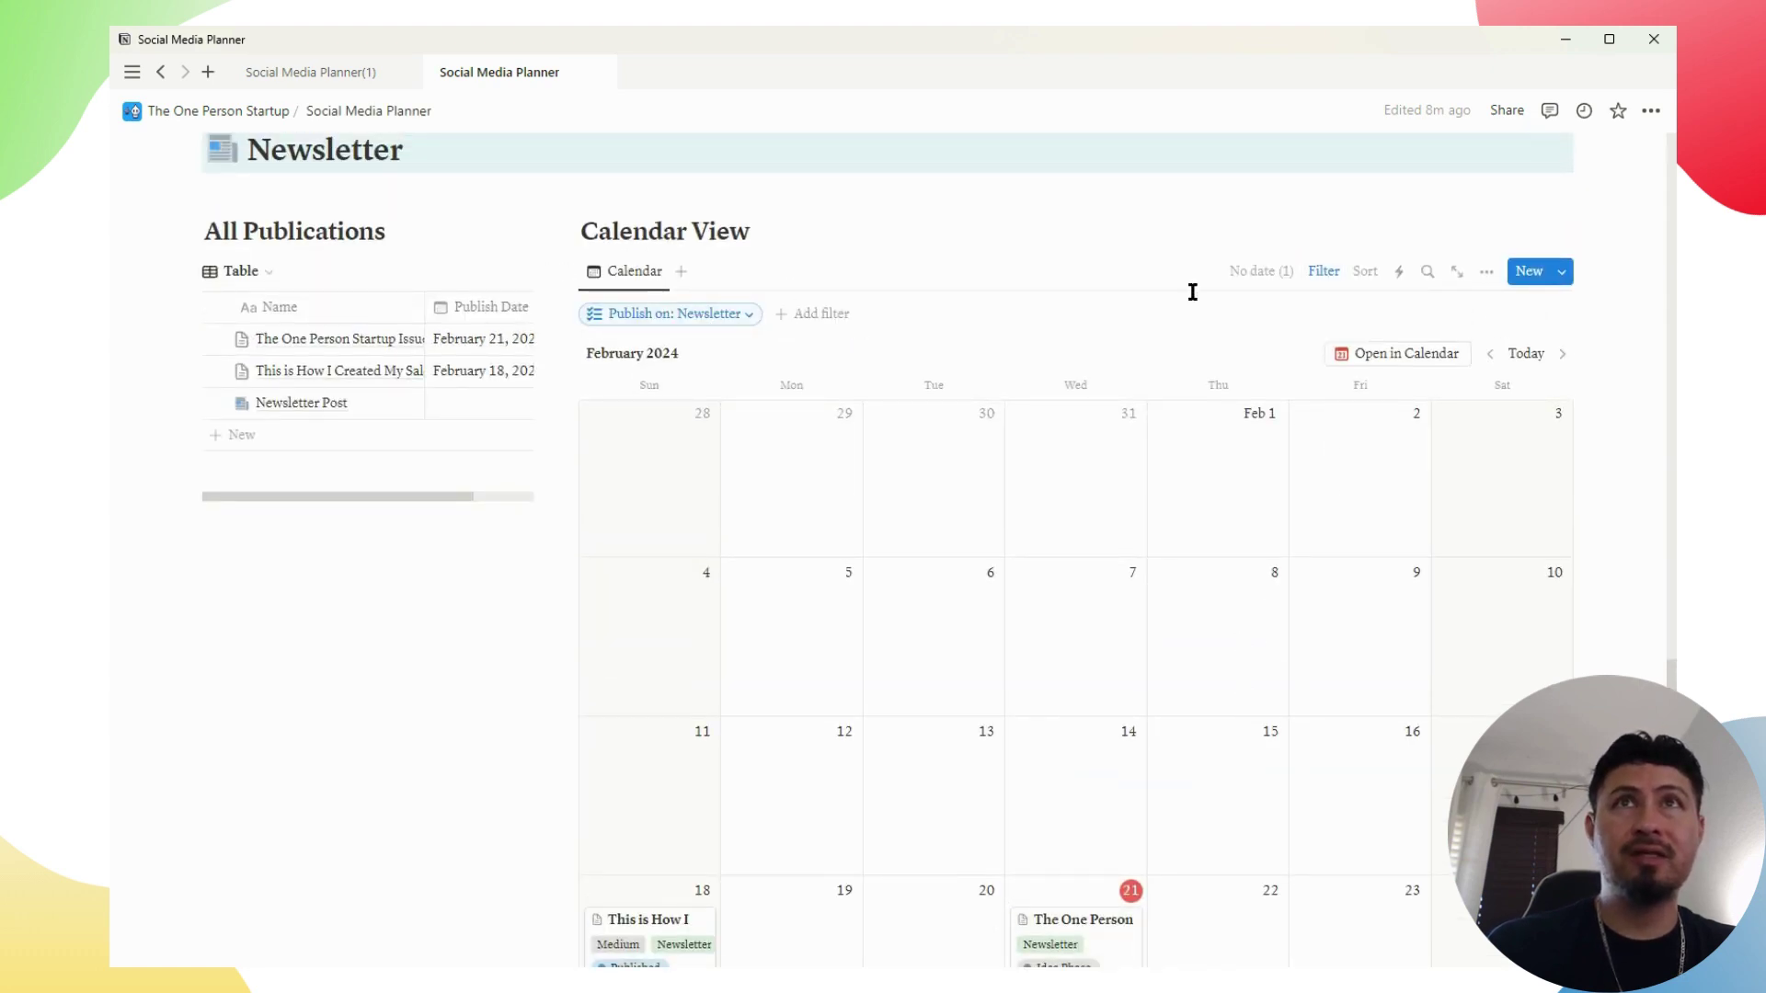
pyautogui.click(1333, 276)
pyautogui.click(1334, 274)
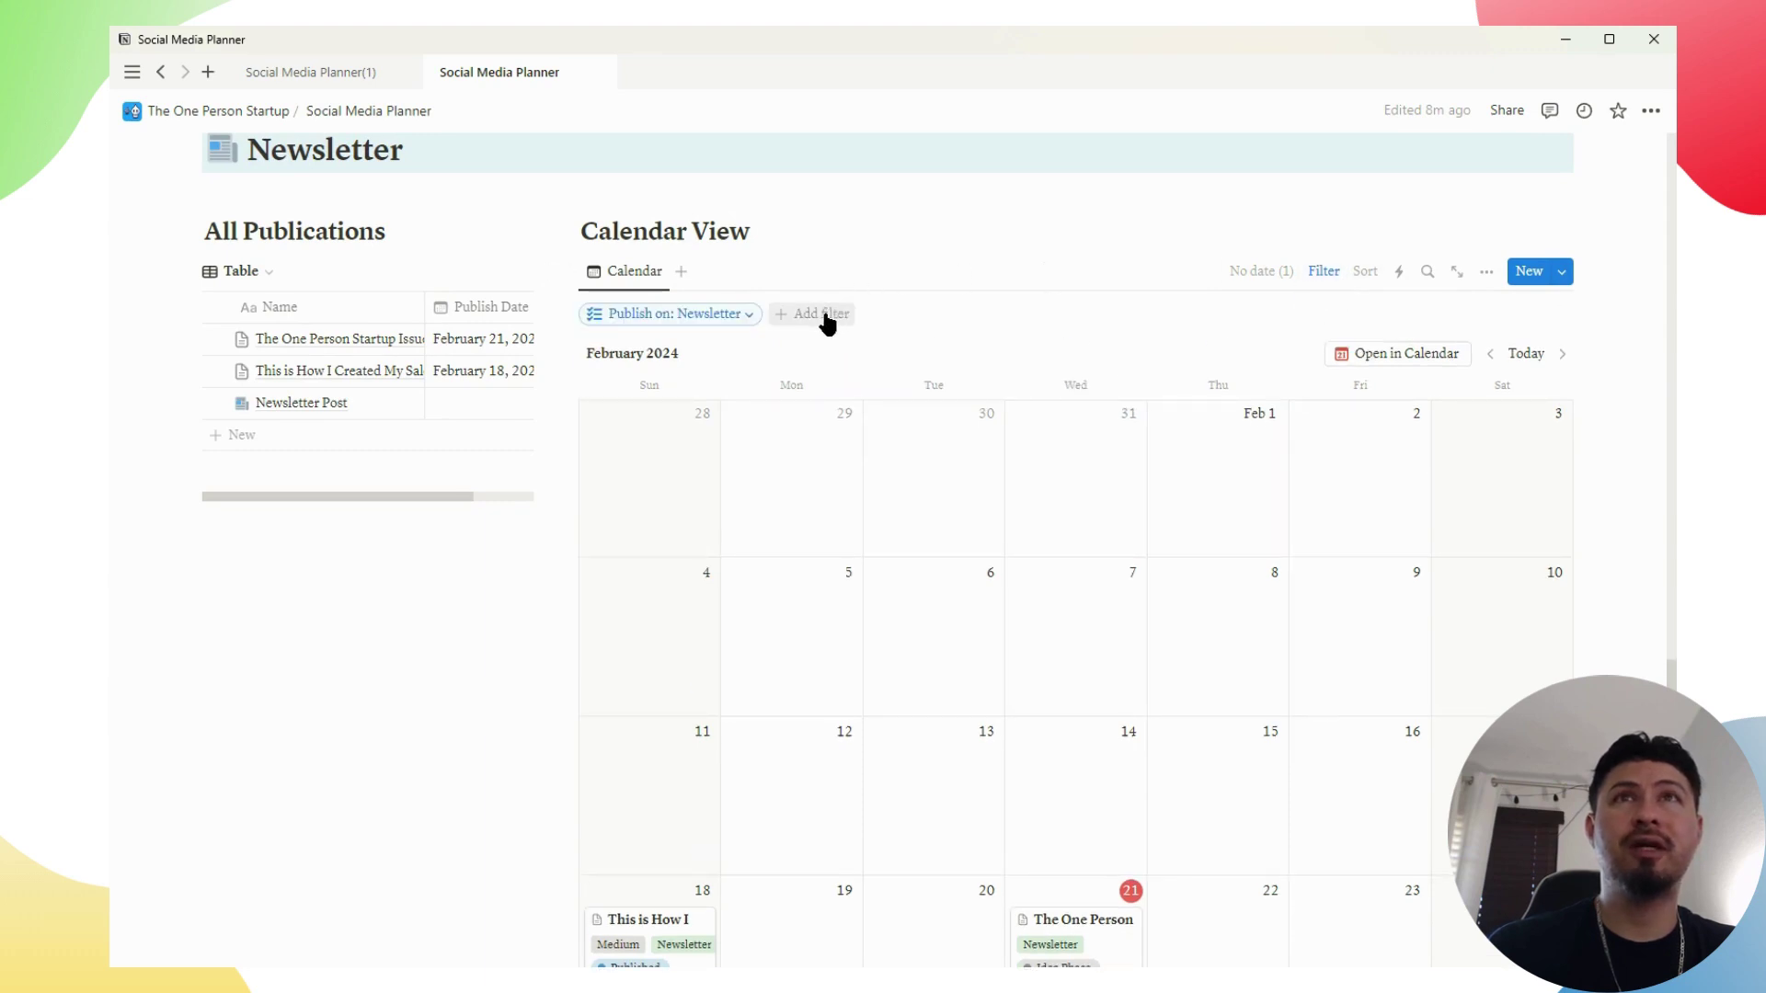
pyautogui.click(824, 317)
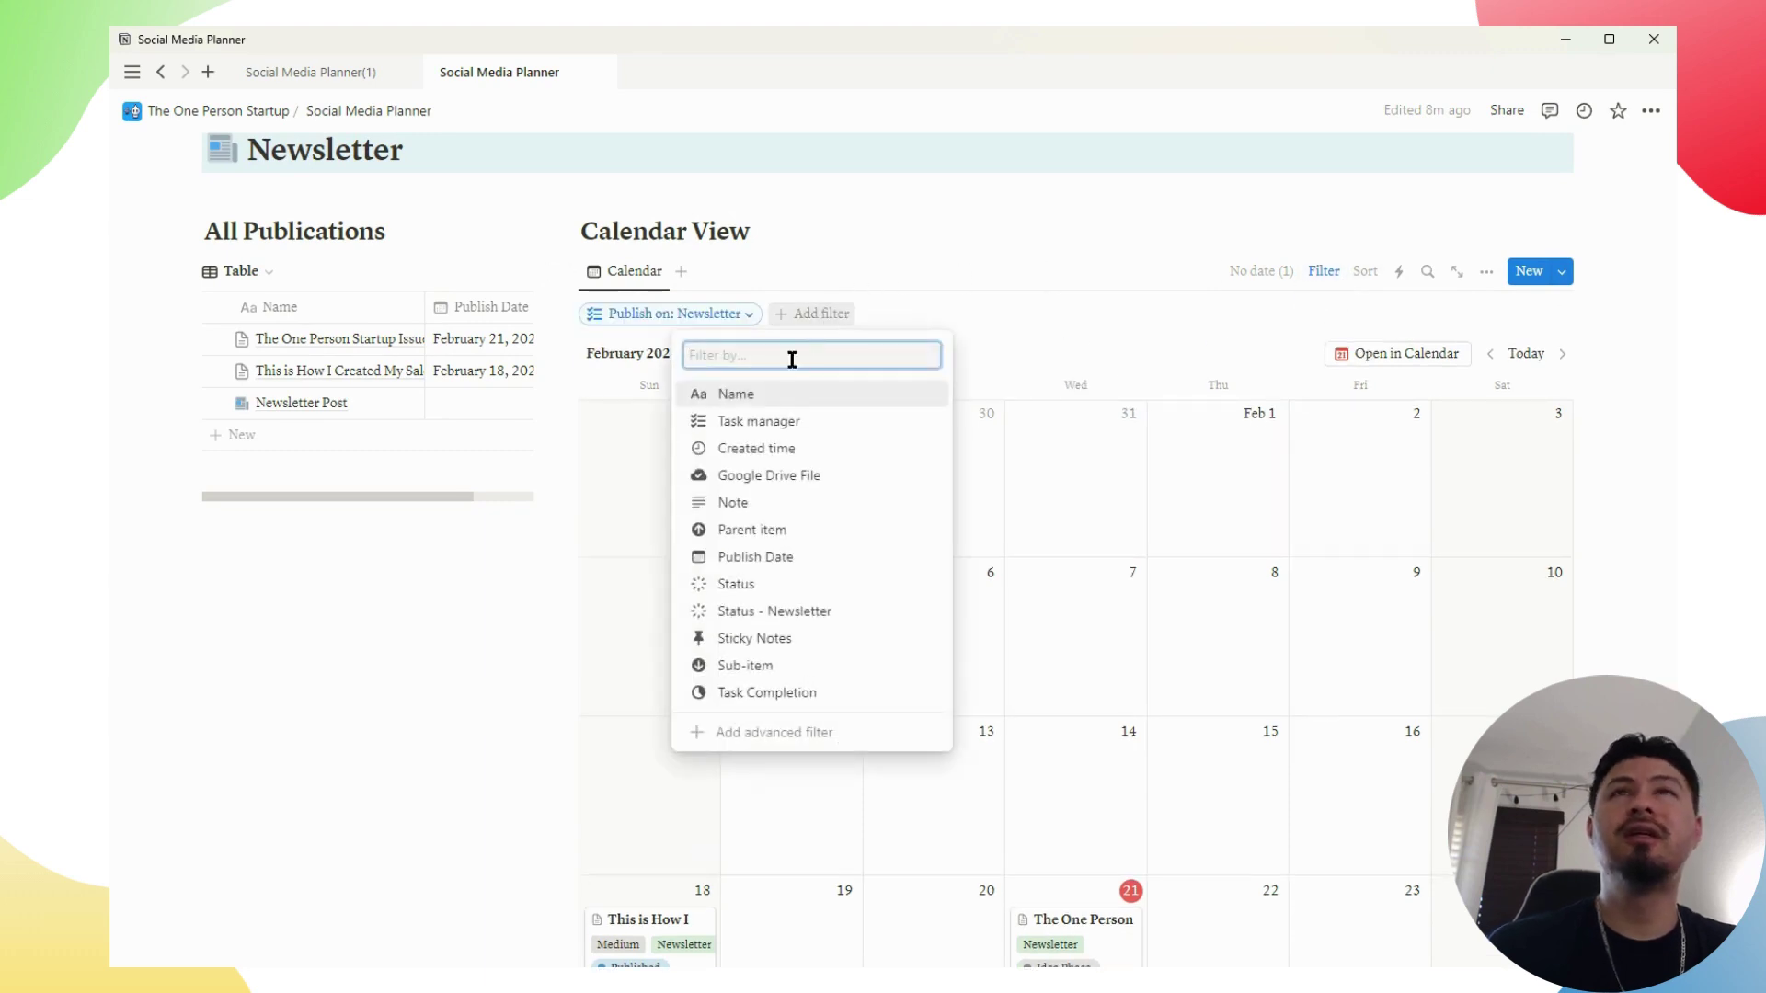
pyautogui.click(760, 616)
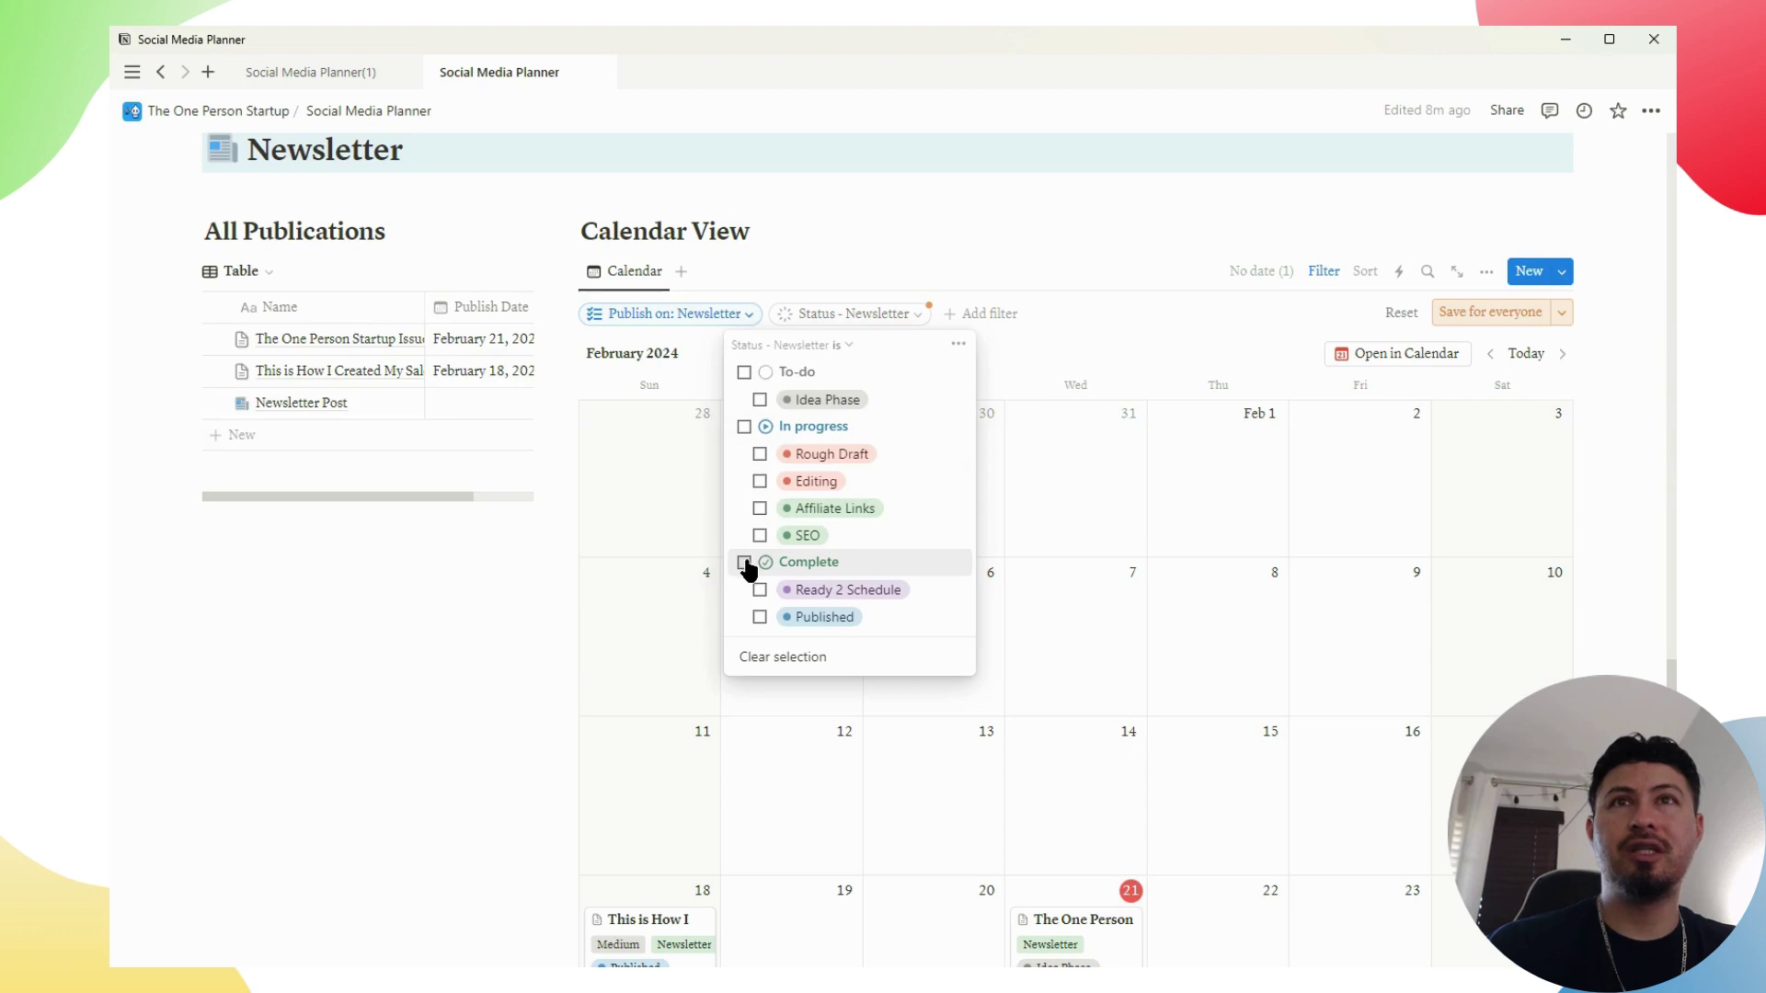
pyautogui.click(746, 565)
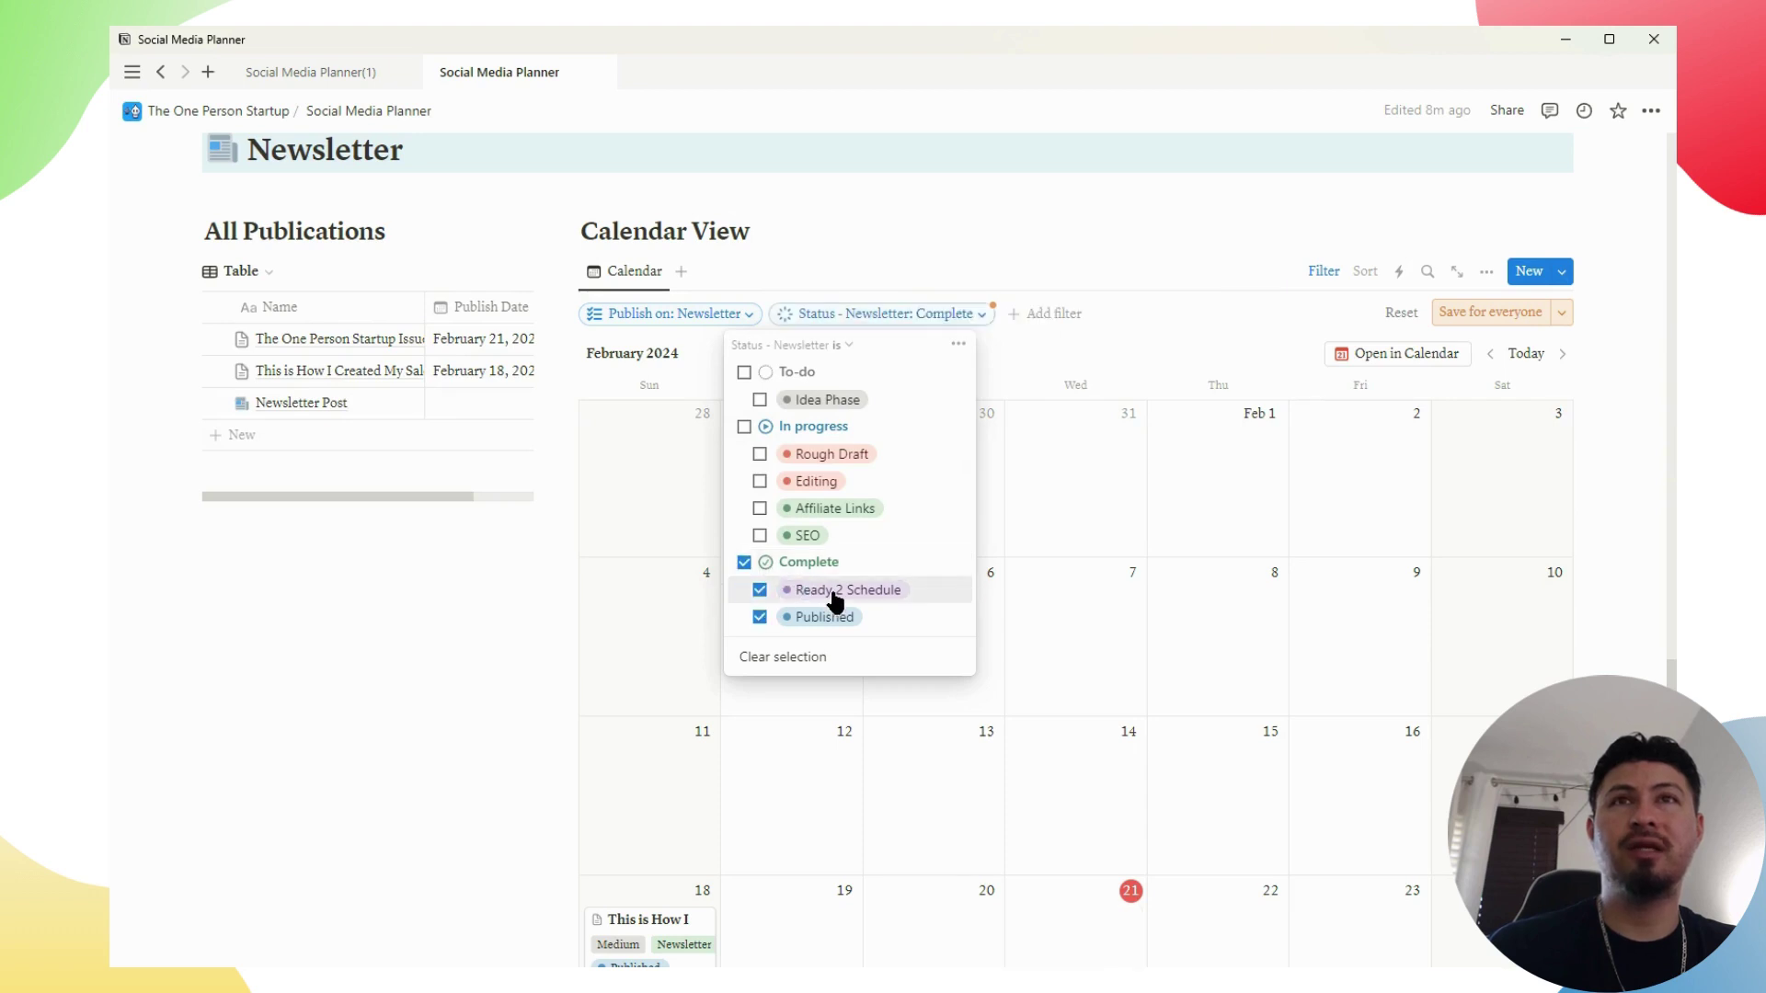
pyautogui.click(1486, 313)
# Examine the filtered Newsletter calendar, the All Publications table and the progress boards for social media and newsletter
pyautogui.scroll(-3, 1124, 661)
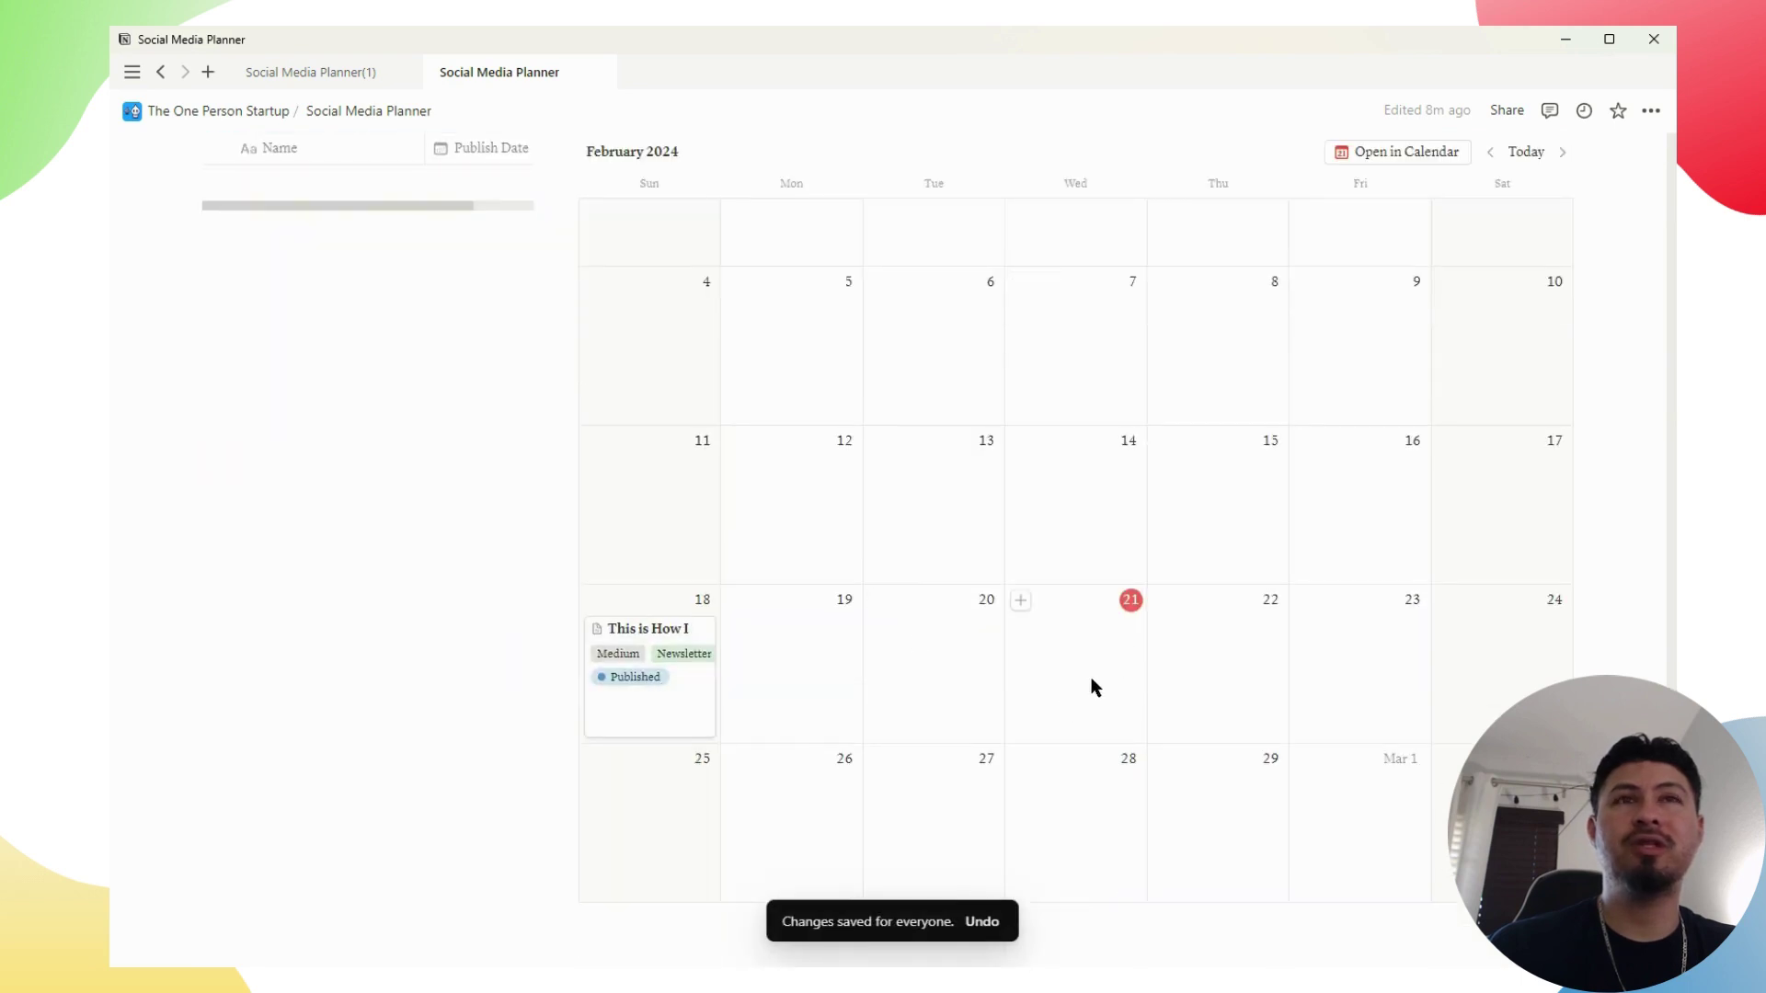
pyautogui.scroll(5, 1091, 697)
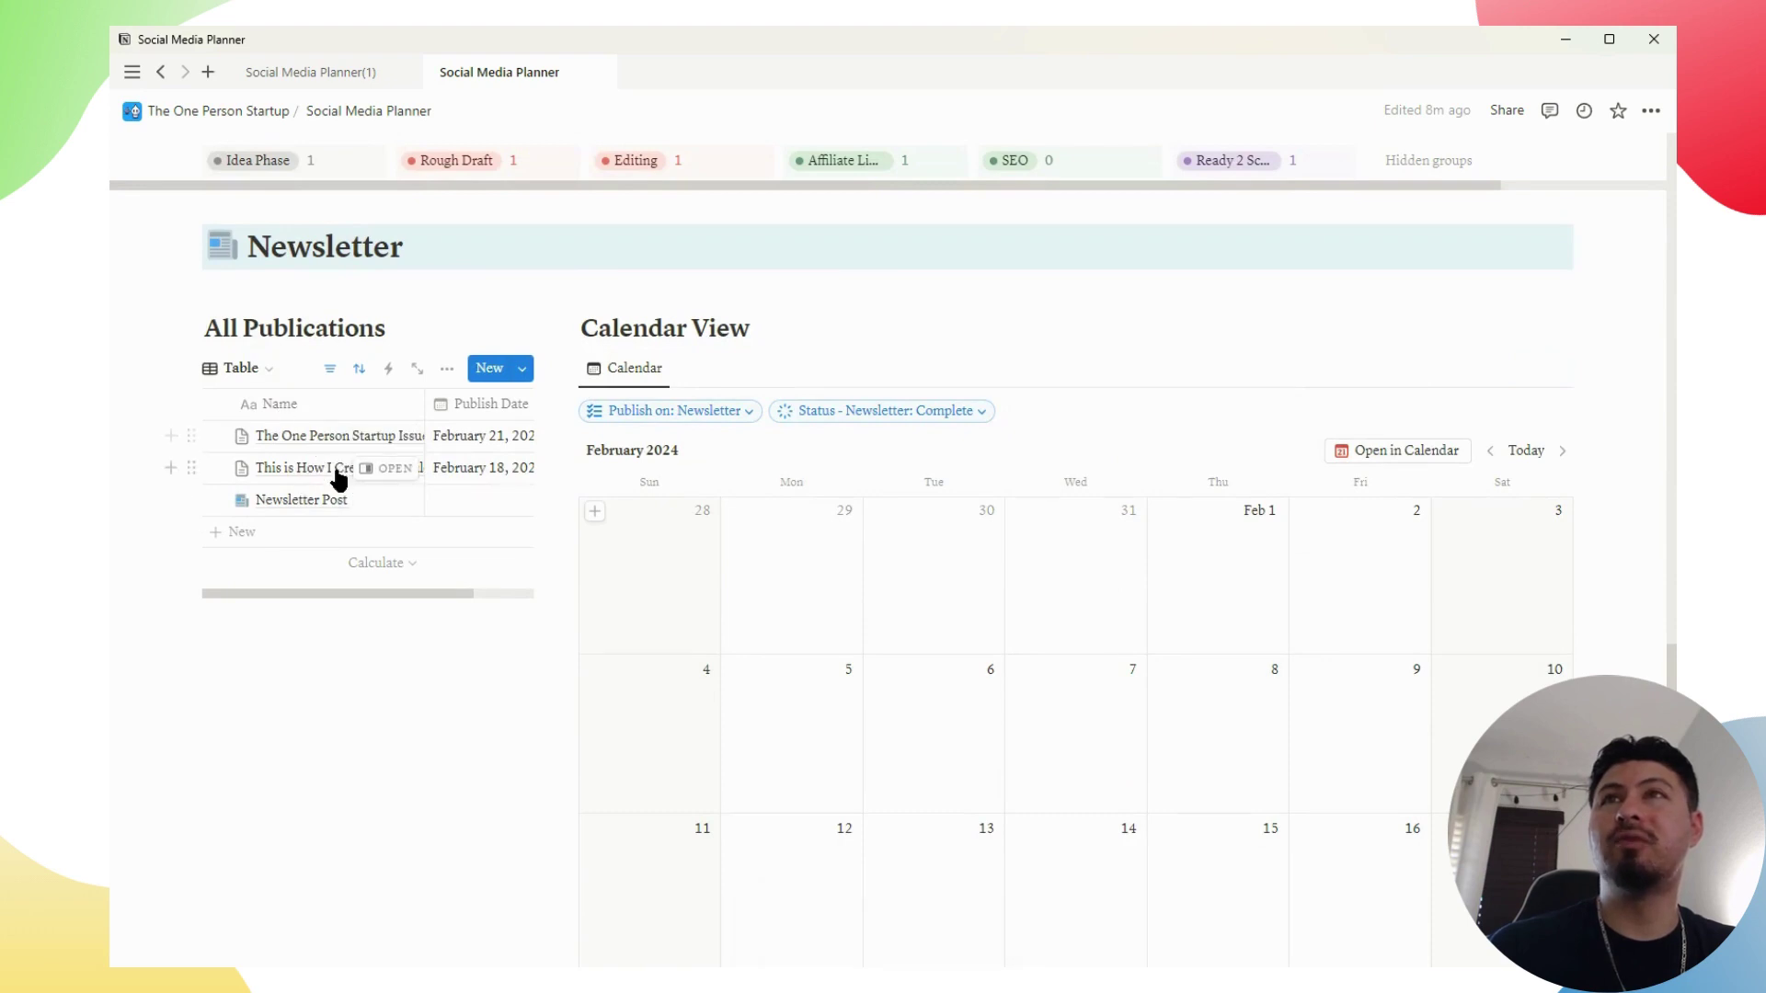
pyautogui.scroll(-13, 1047, 603)
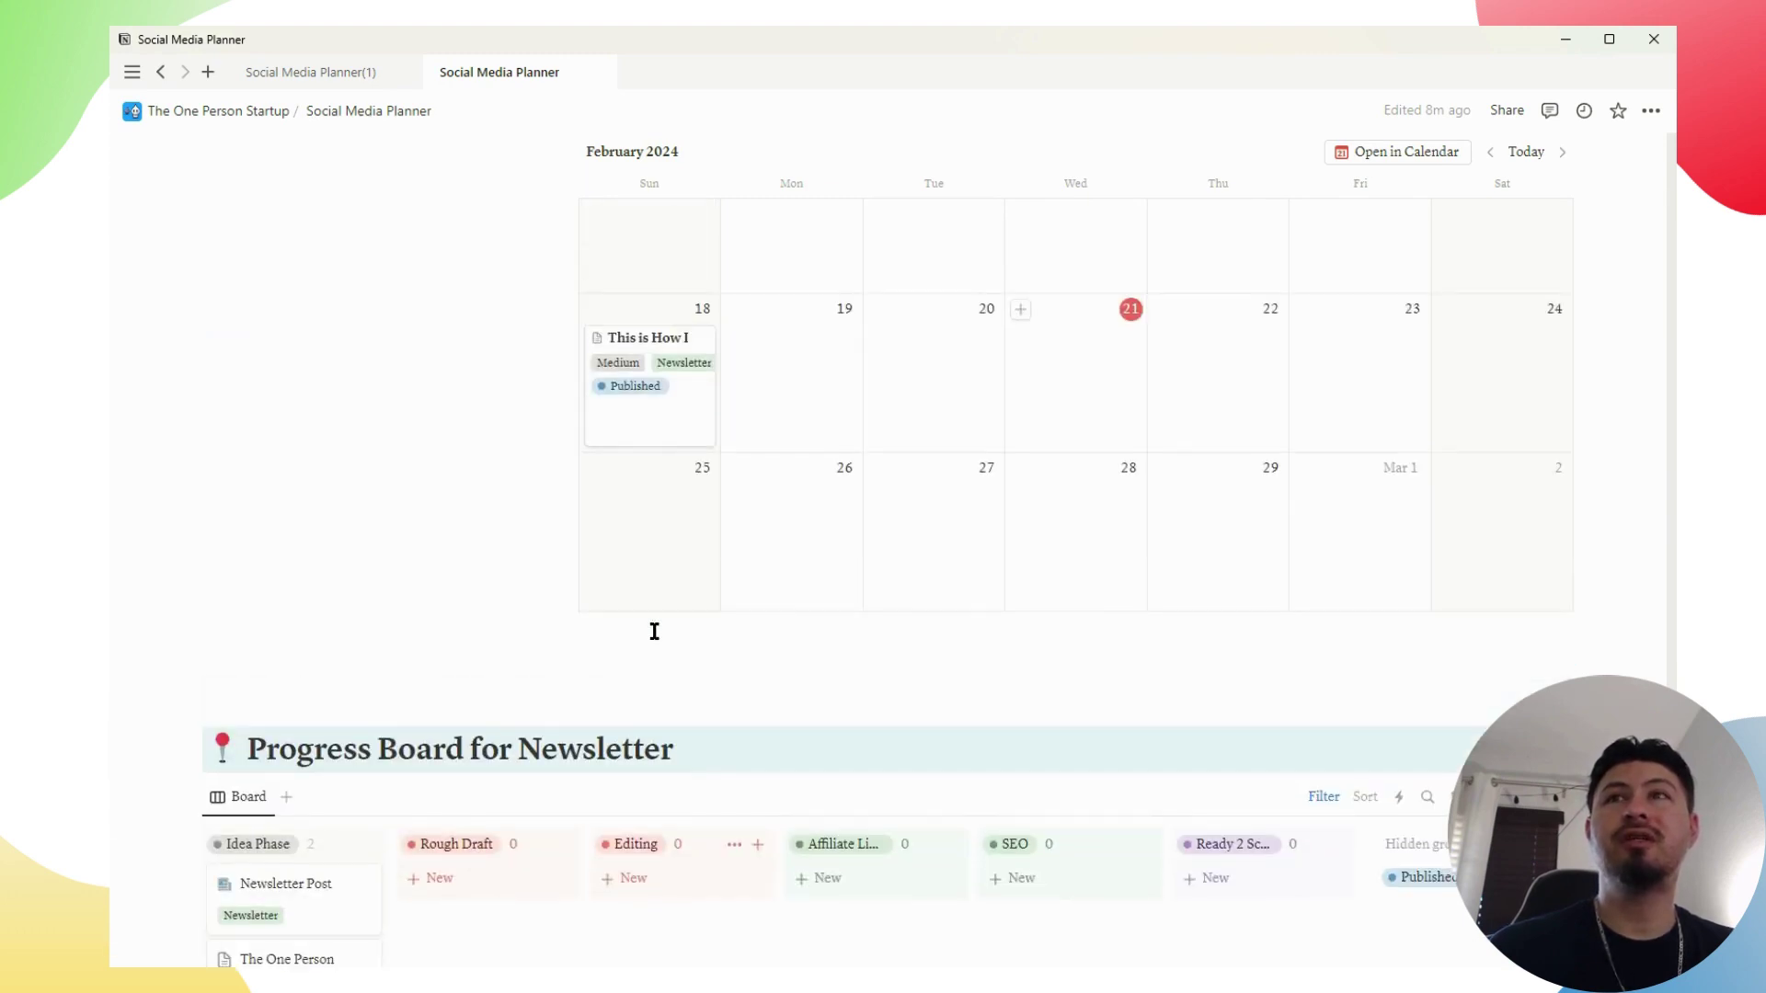
pyautogui.scroll(-10, 654, 631)
pyautogui.scroll(6, 654, 631)
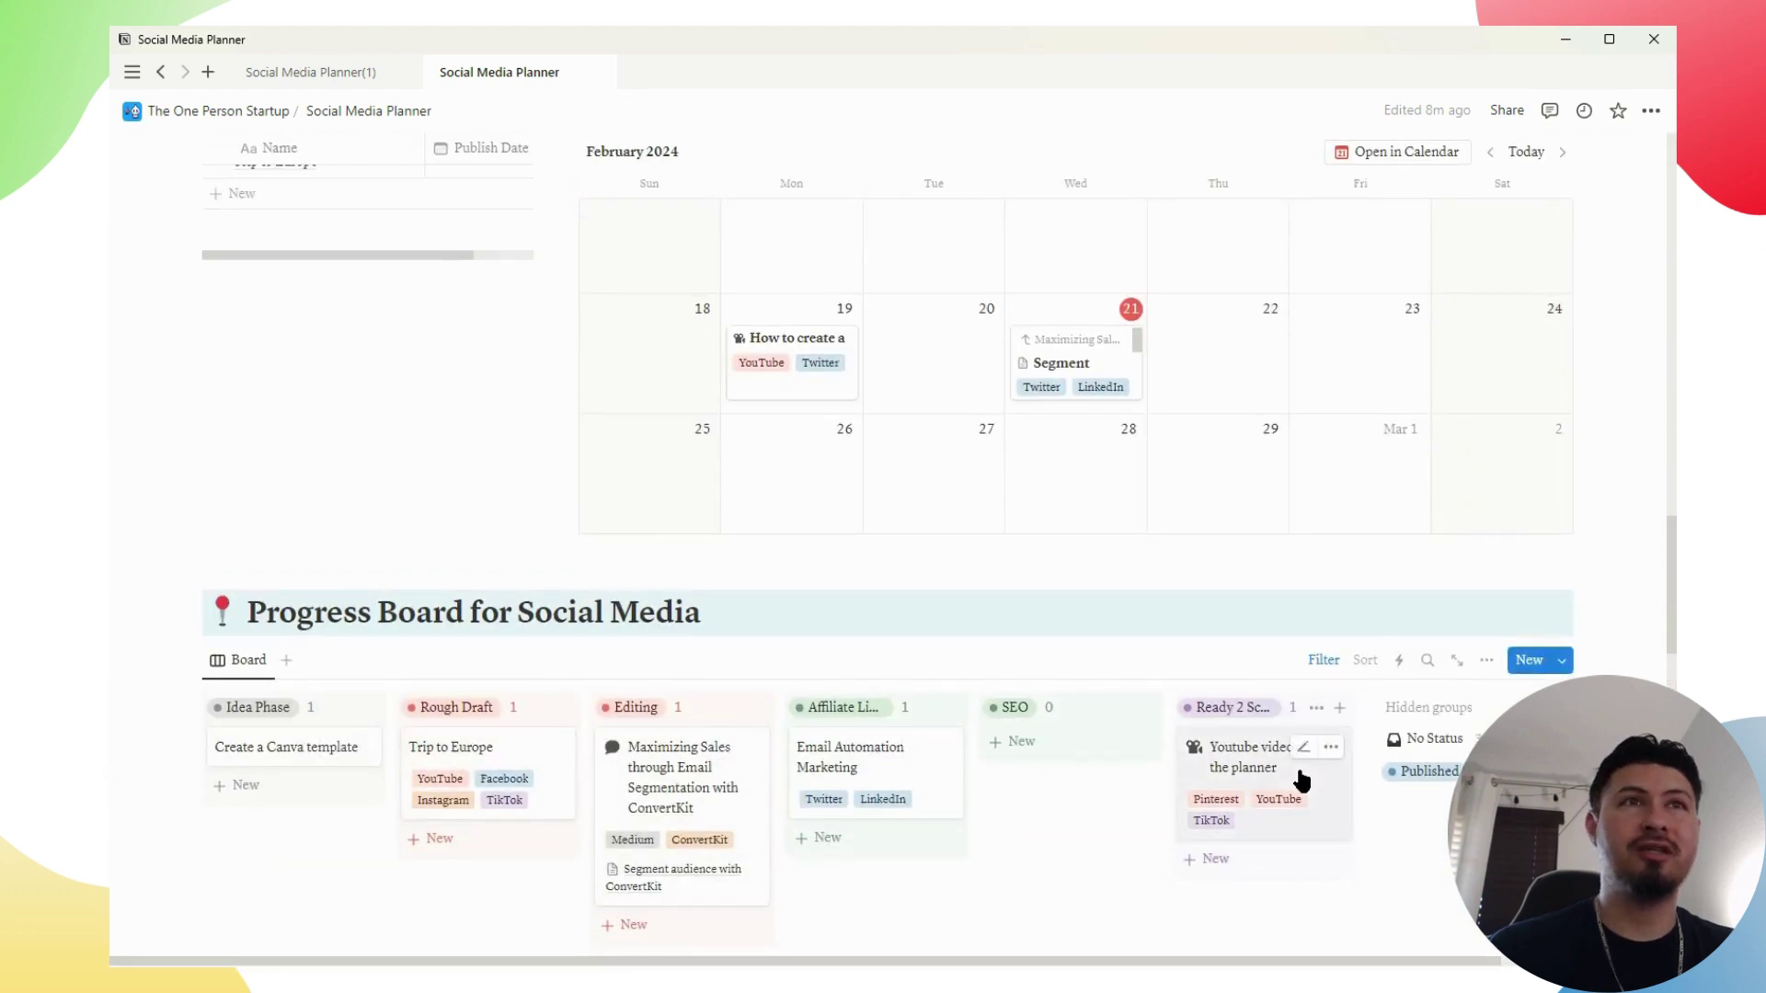
pyautogui.scroll(-15, 1299, 780)
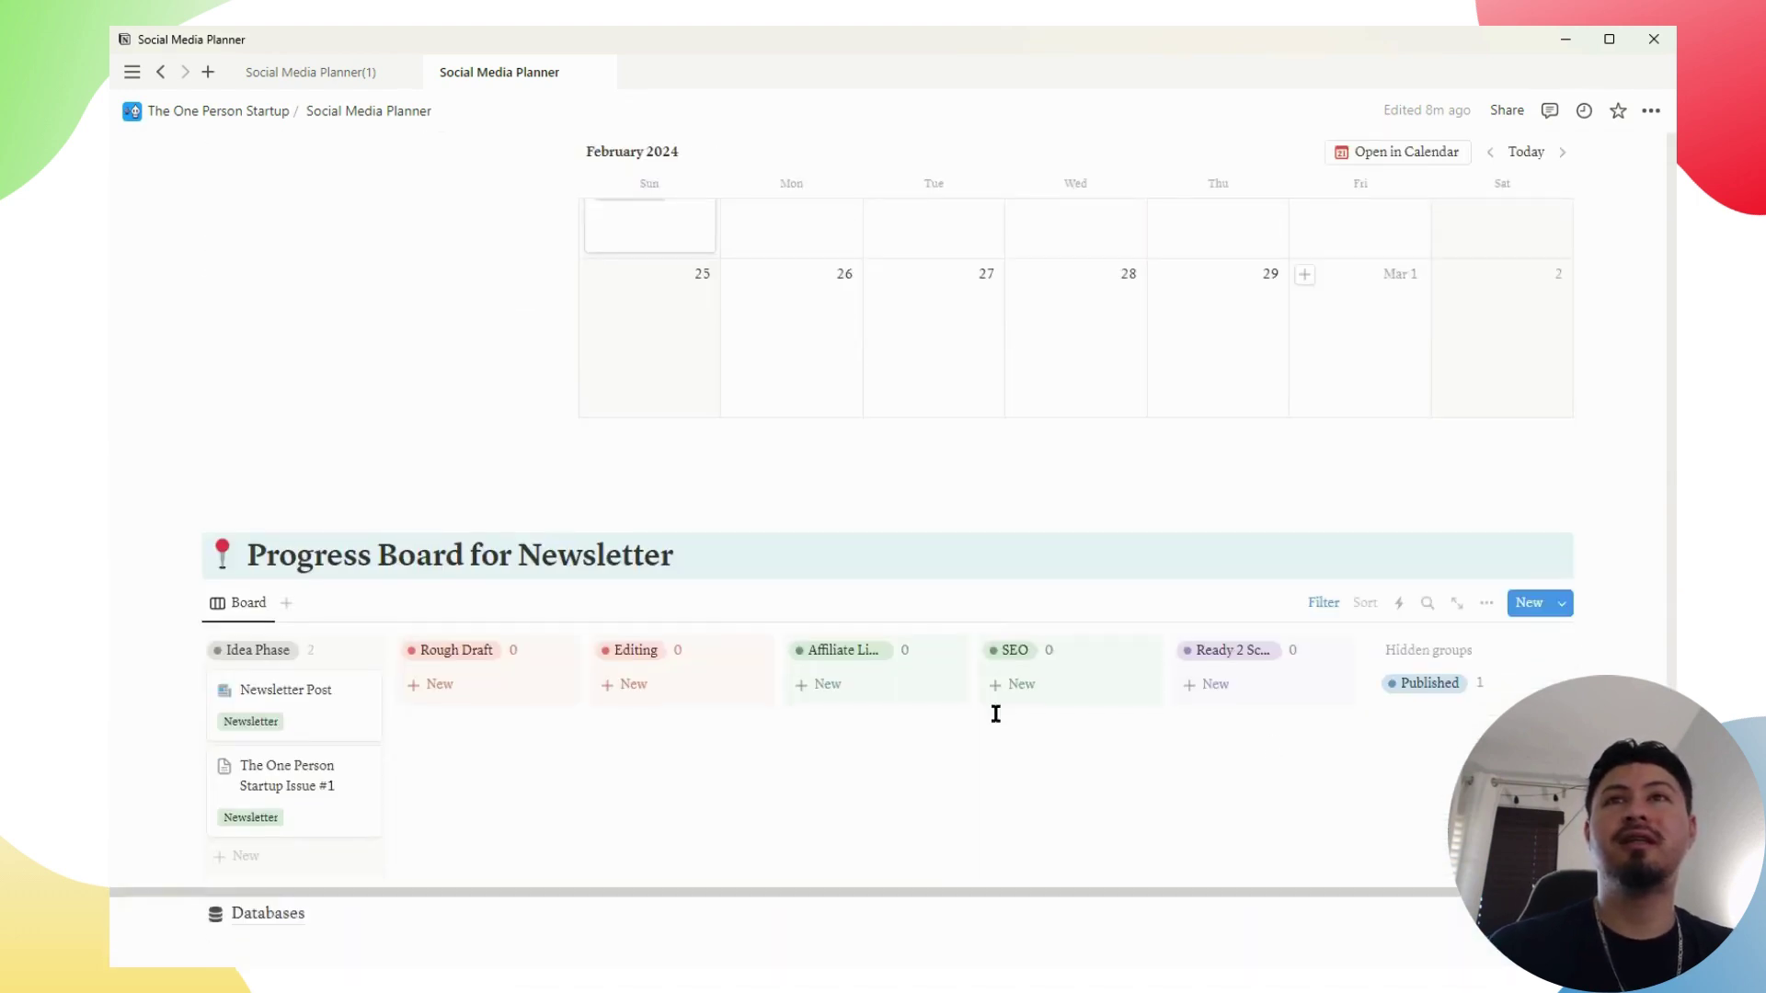
pyautogui.scroll(-3, 995, 714)
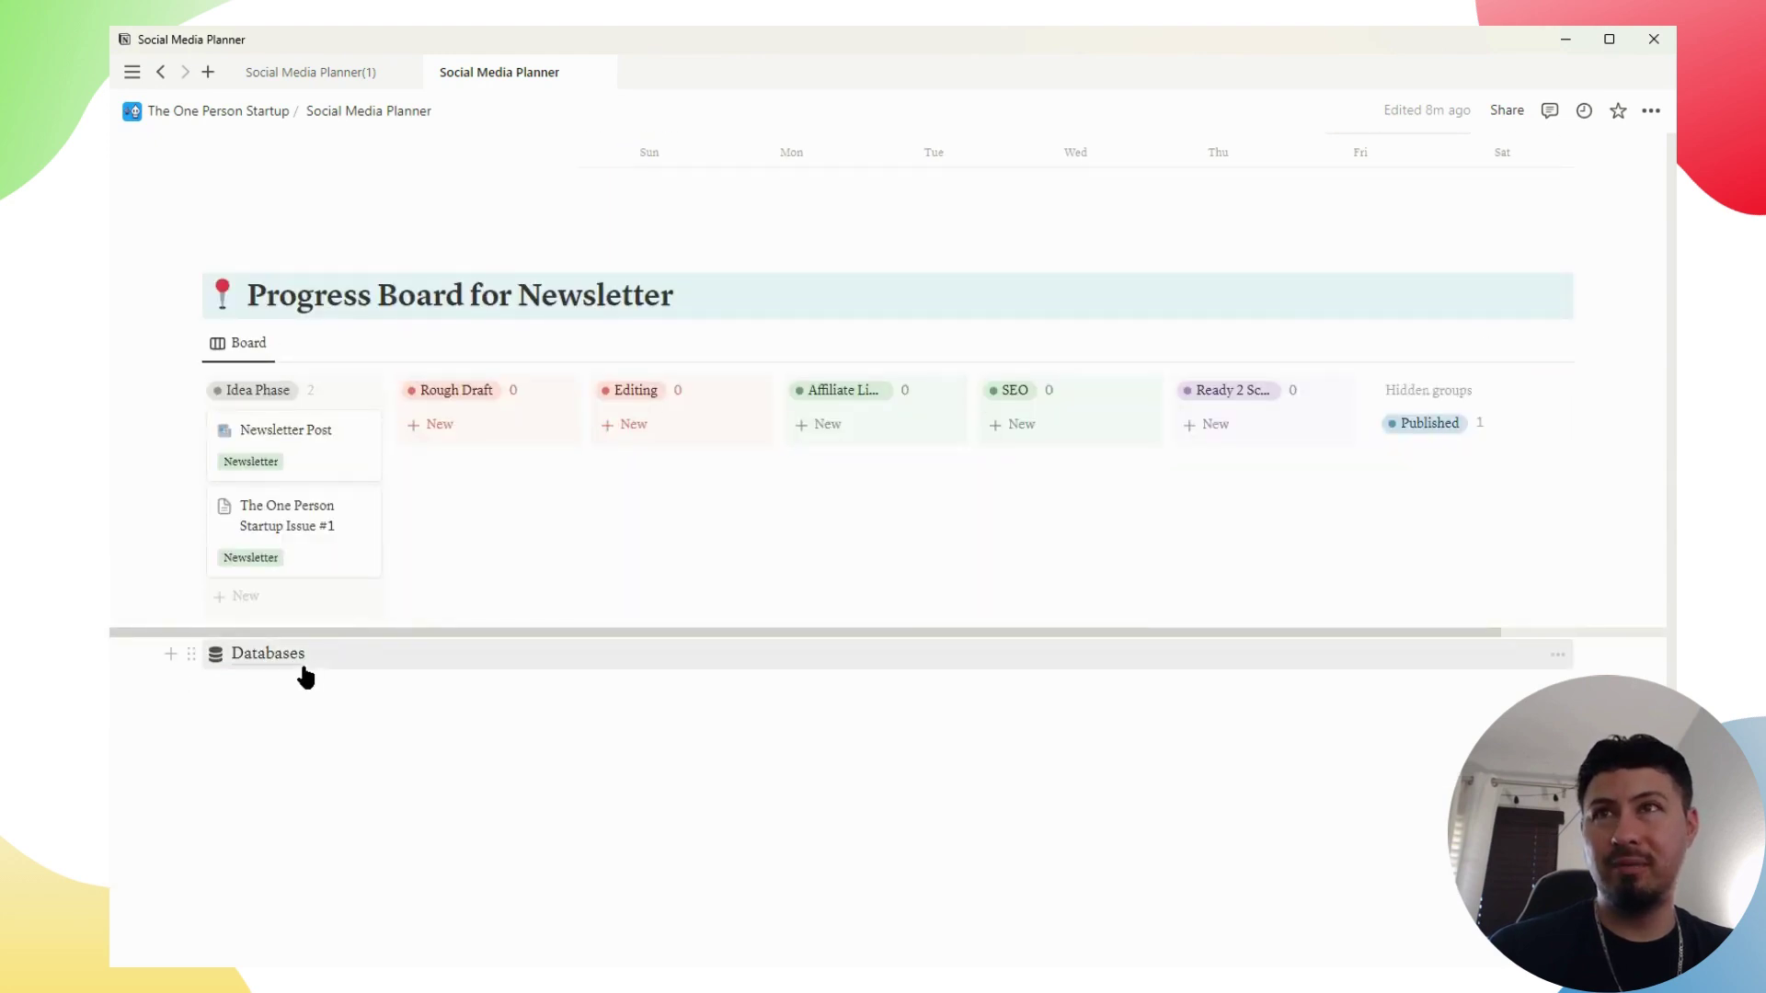
# Open the Databases page, look through its platforms, tasks, growth metrics and content tables, and return to the Social Media Planner page
pyautogui.click(287, 664)
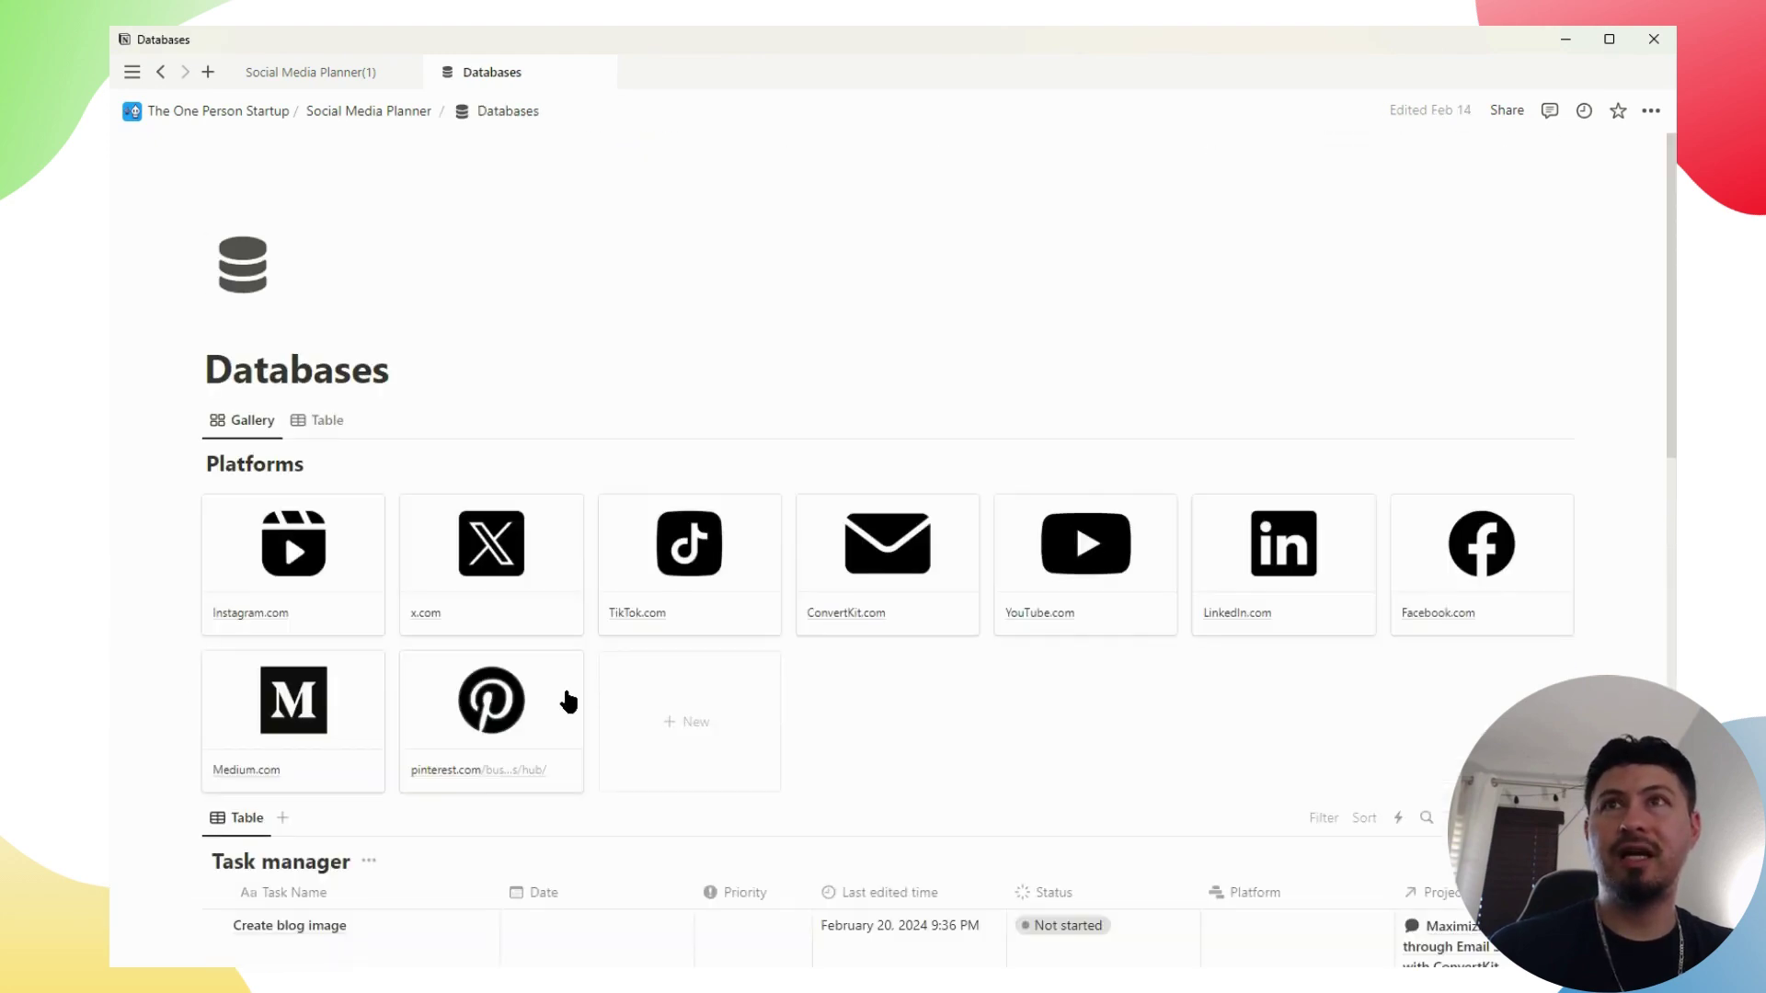
pyautogui.scroll(-9, 568, 702)
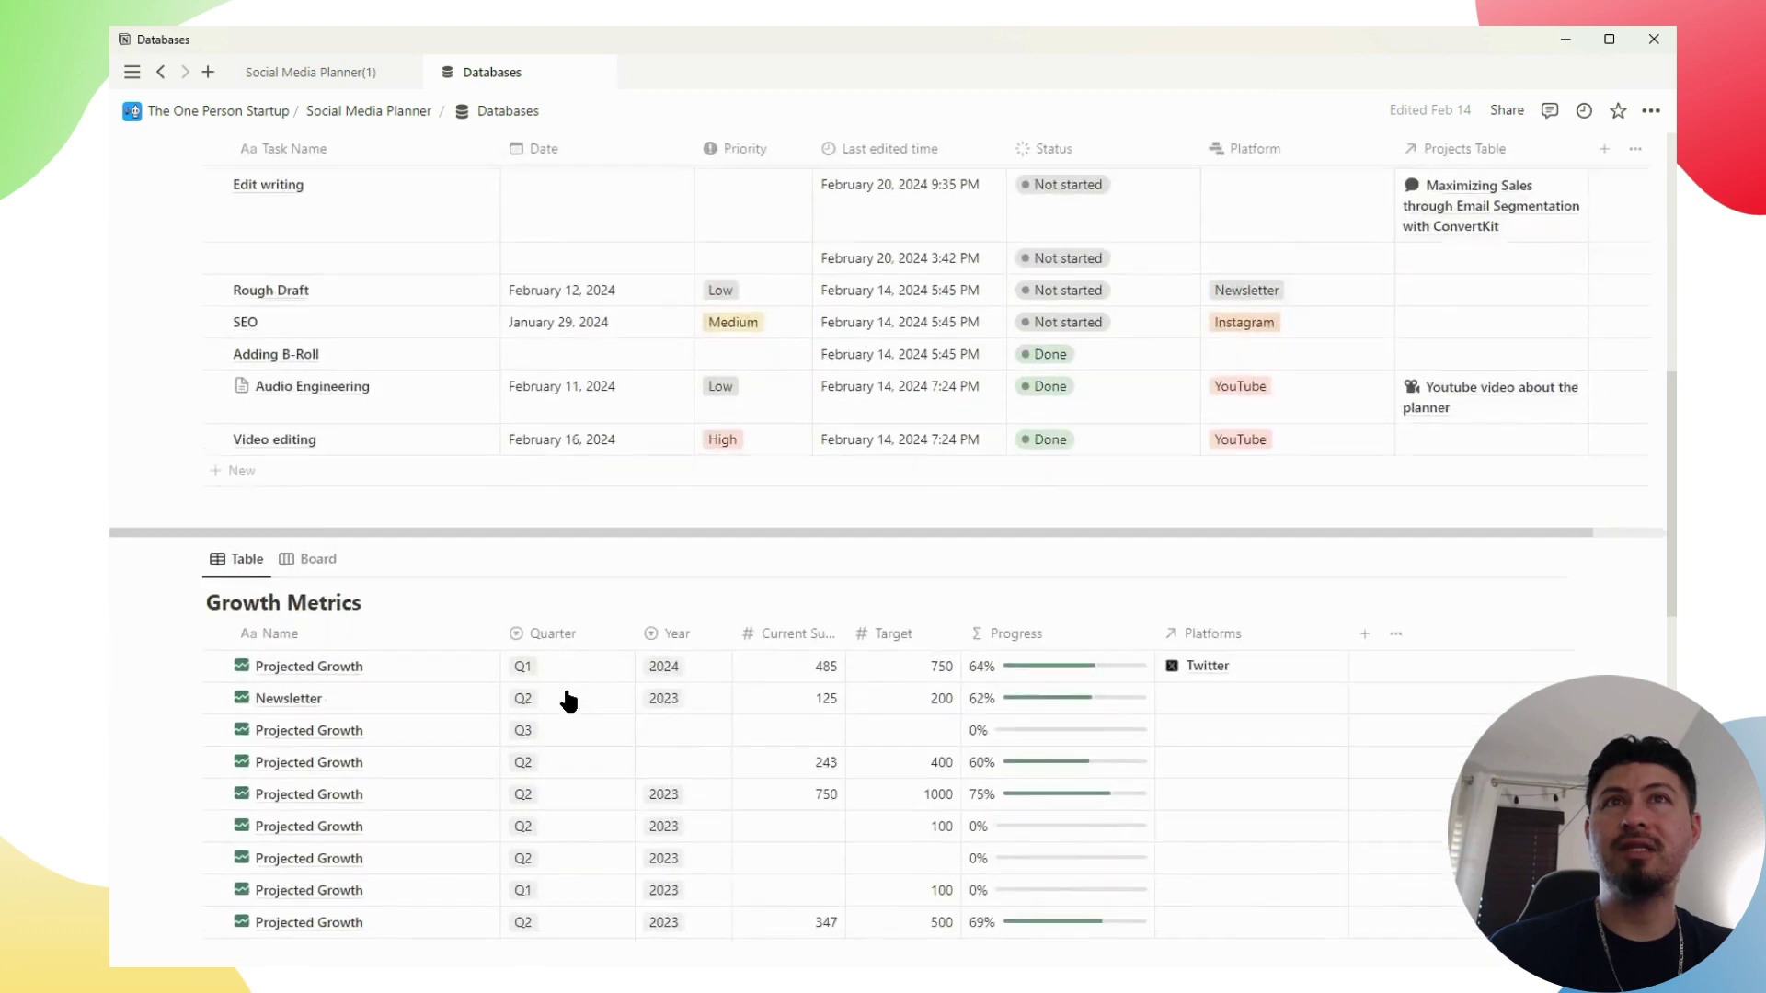
pyautogui.scroll(-10, 569, 702)
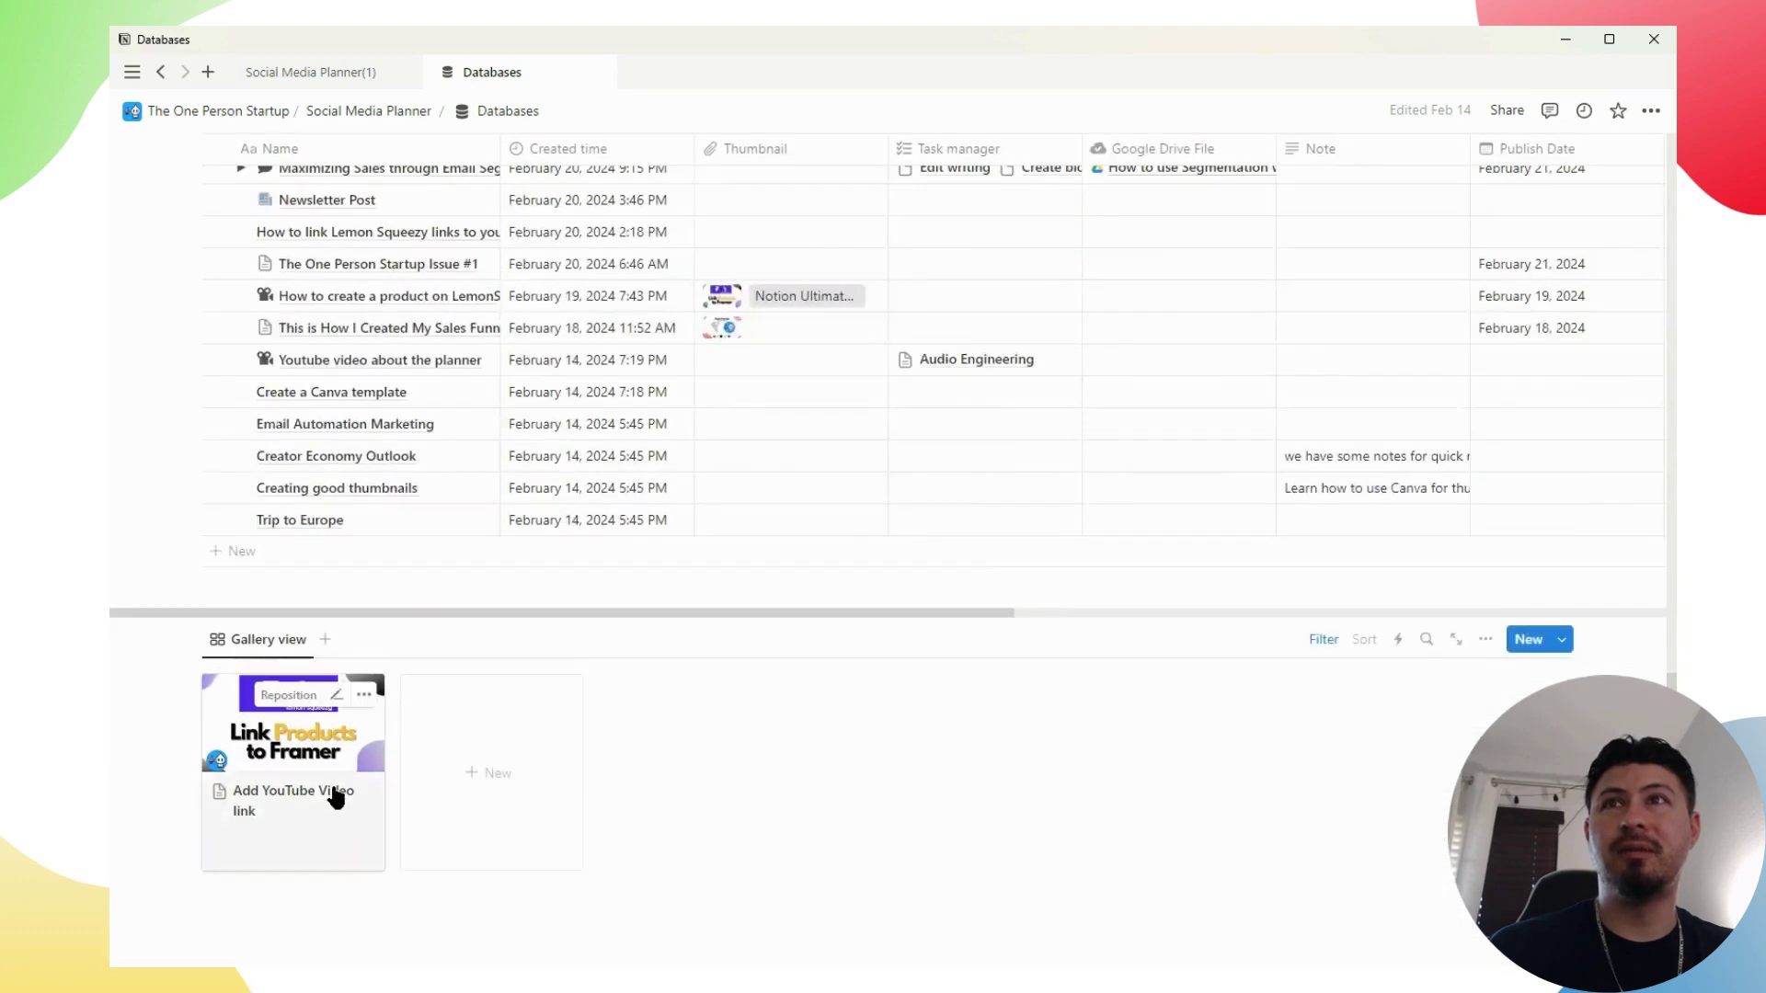
pyautogui.scroll(20, 336, 797)
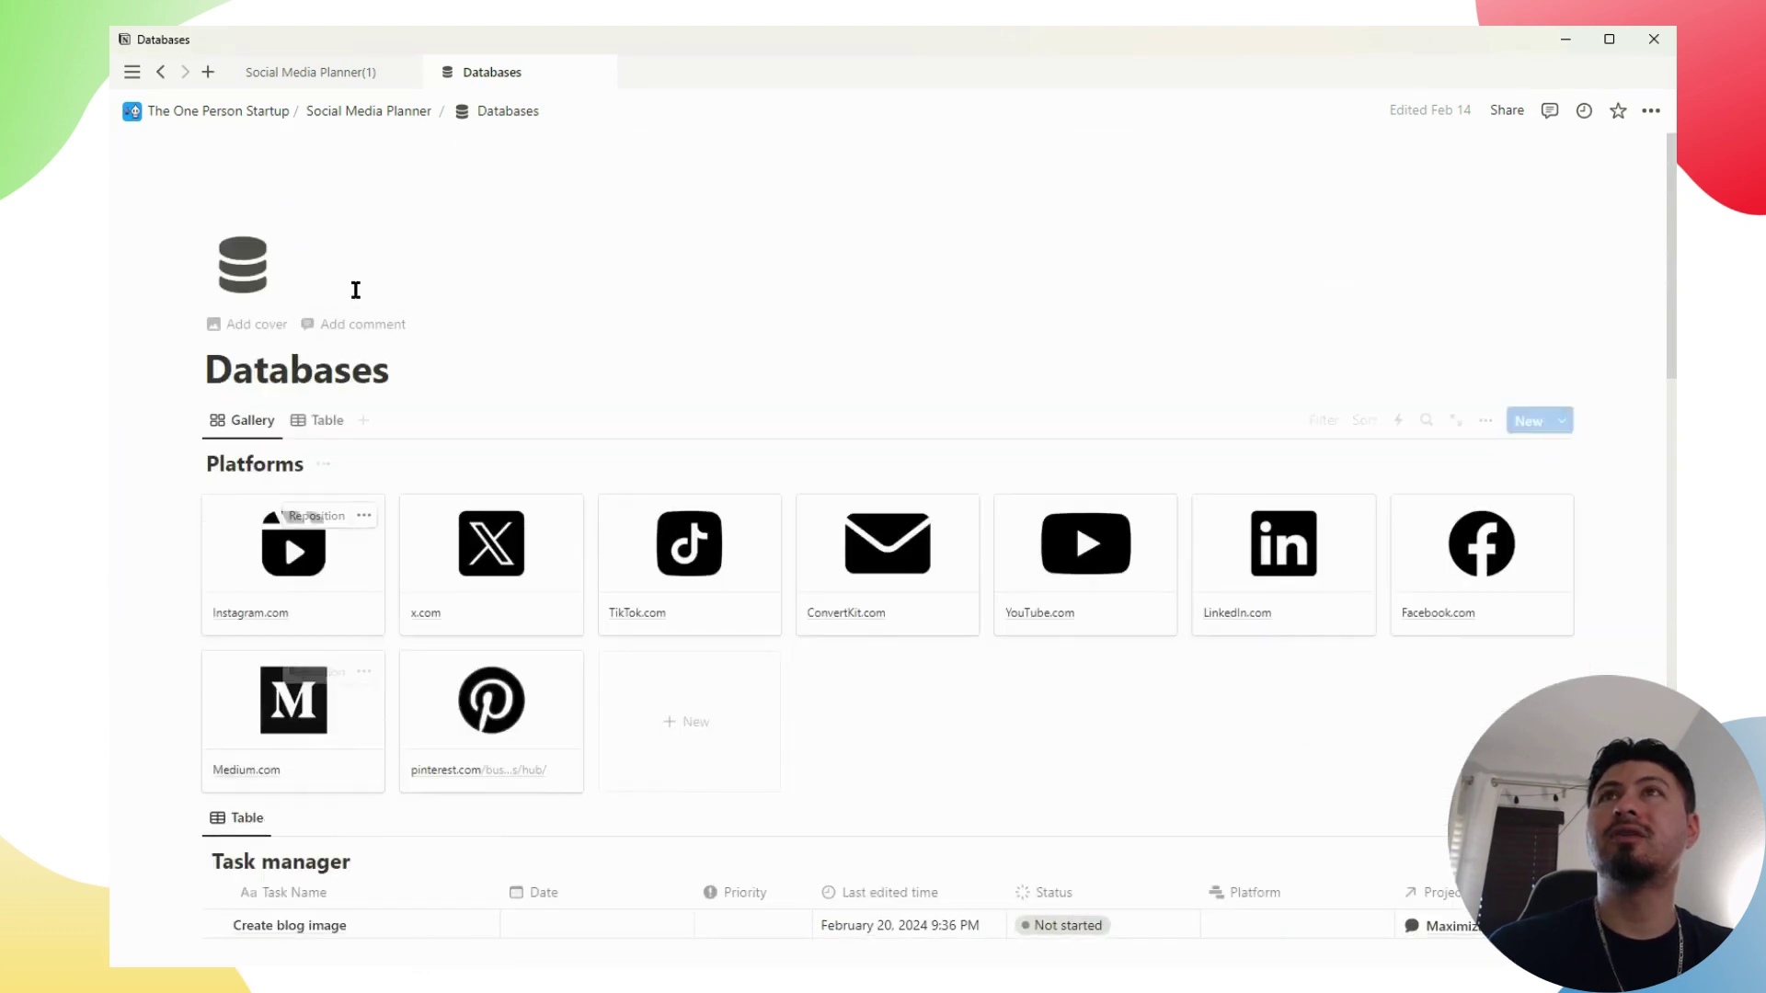
pyautogui.click(400, 112)
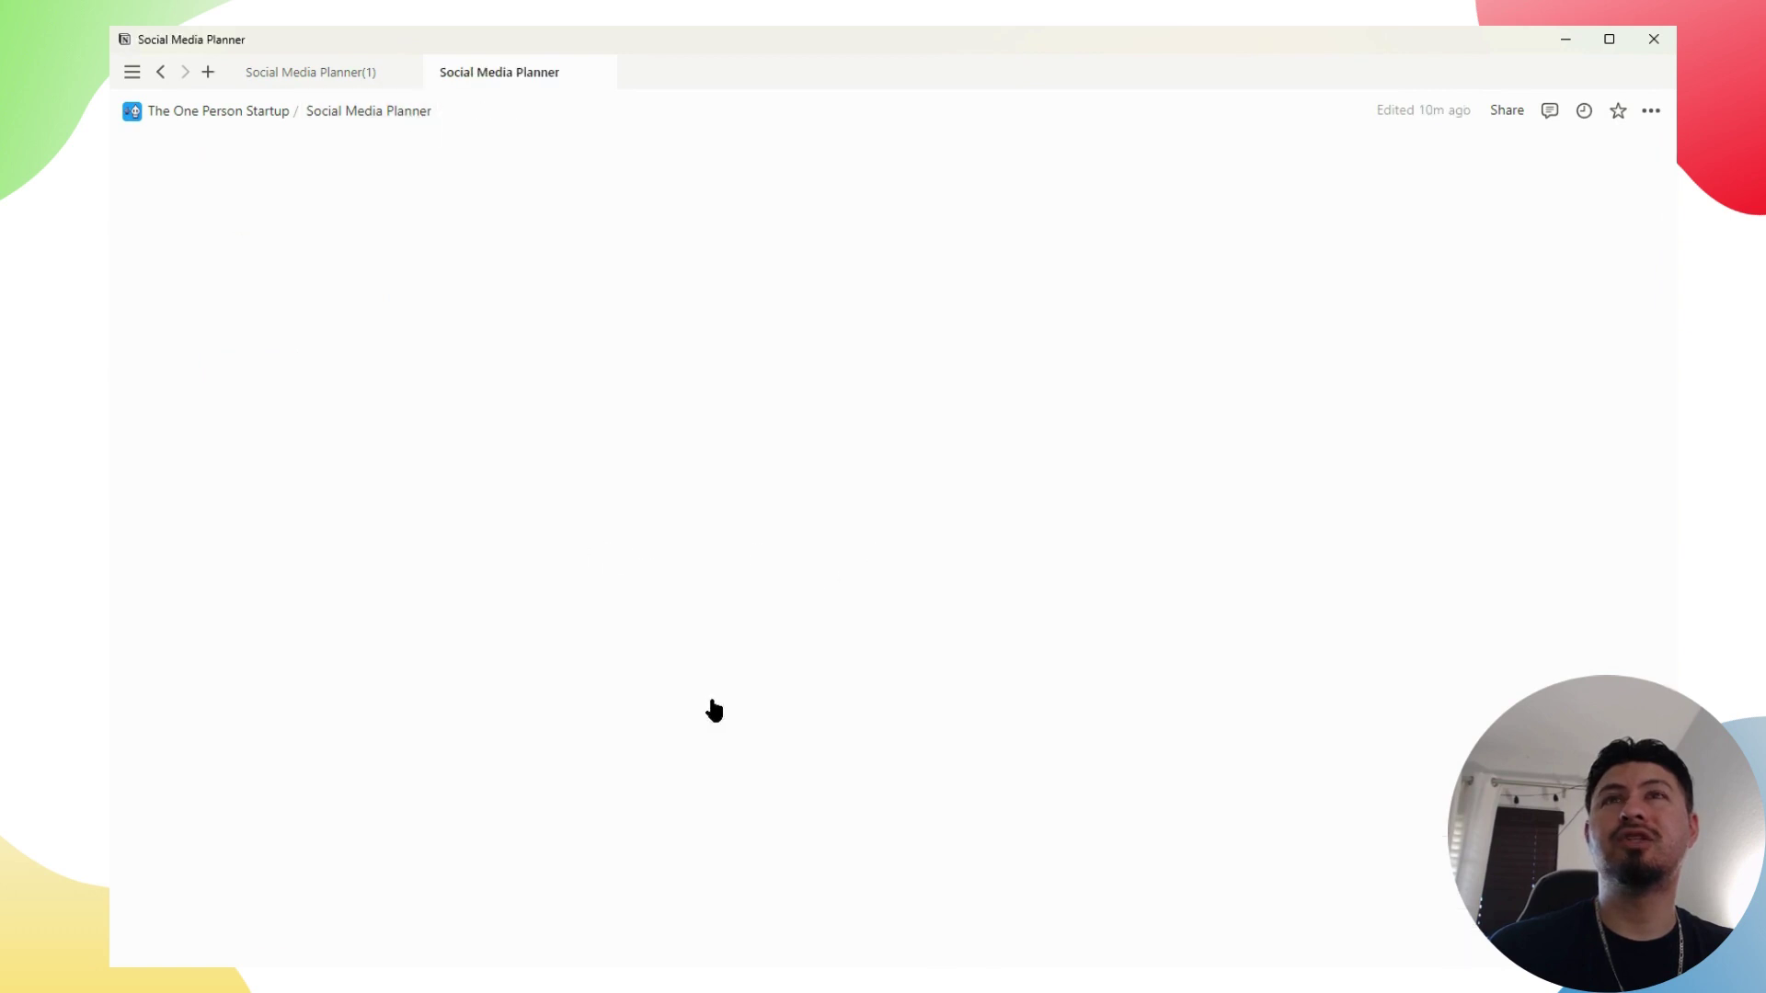
# Compare the Progress Board for Social Media with the Newsletter section and its own progress board
pyautogui.scroll(-12, 762, 764)
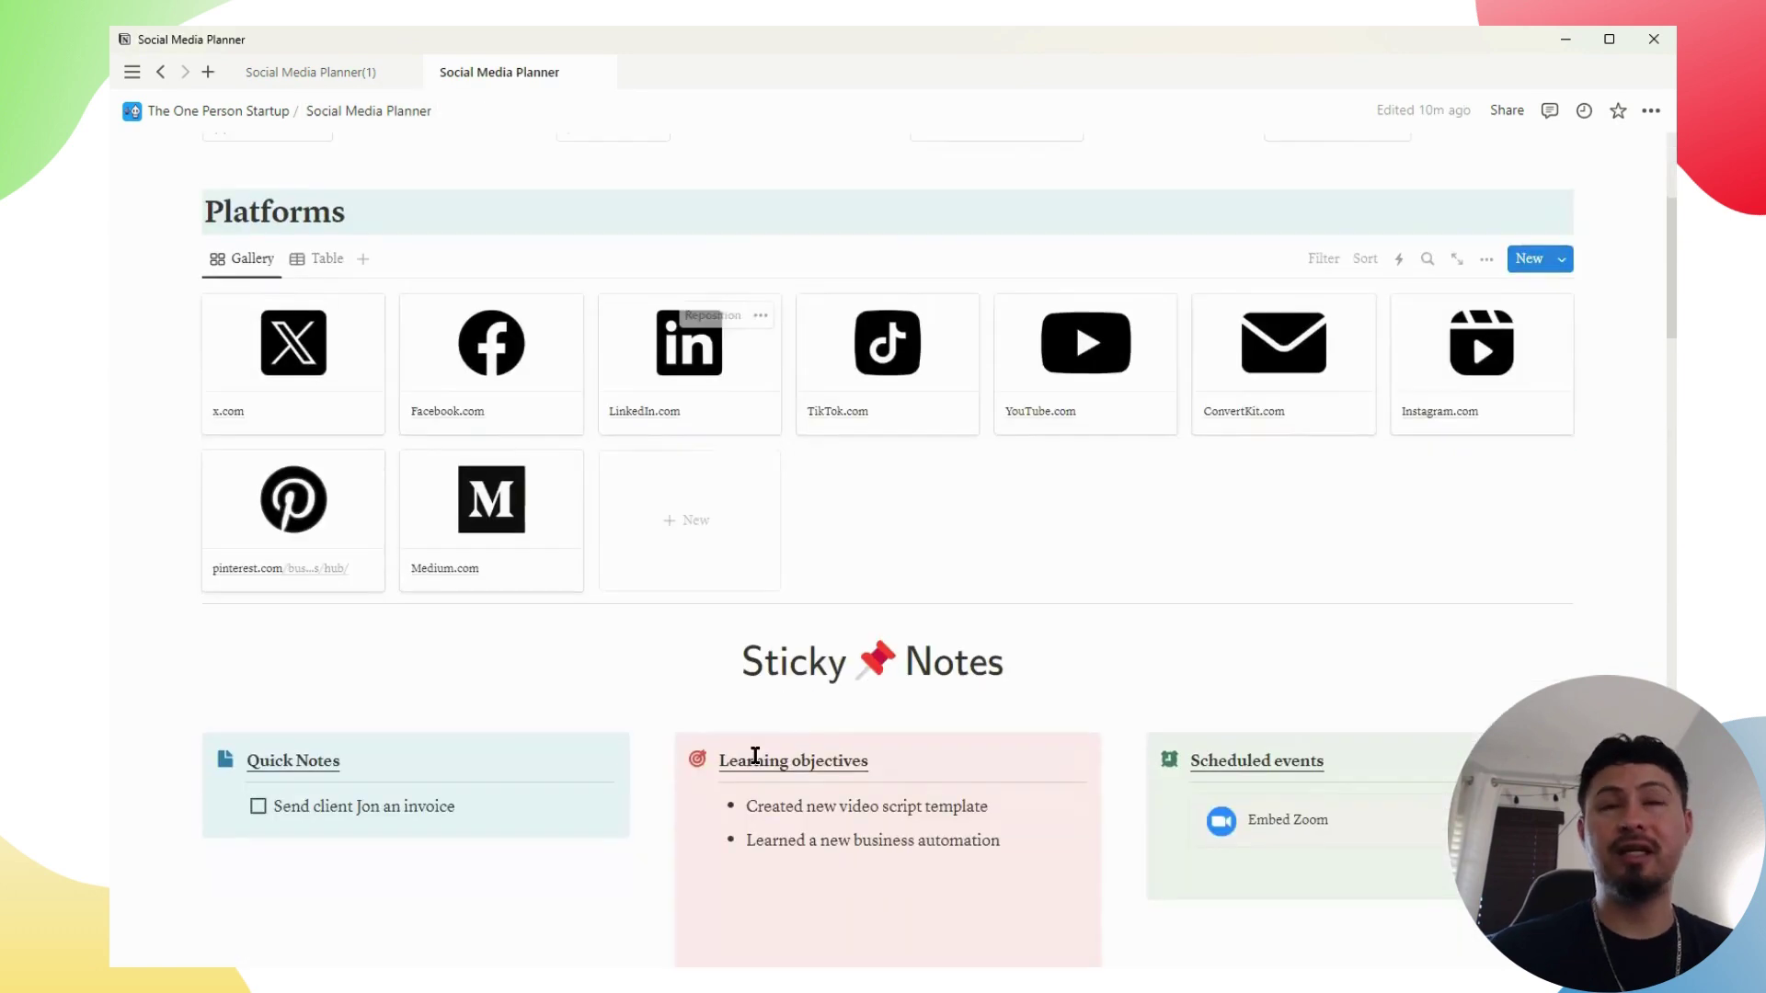
pyautogui.scroll(-15, 609, 799)
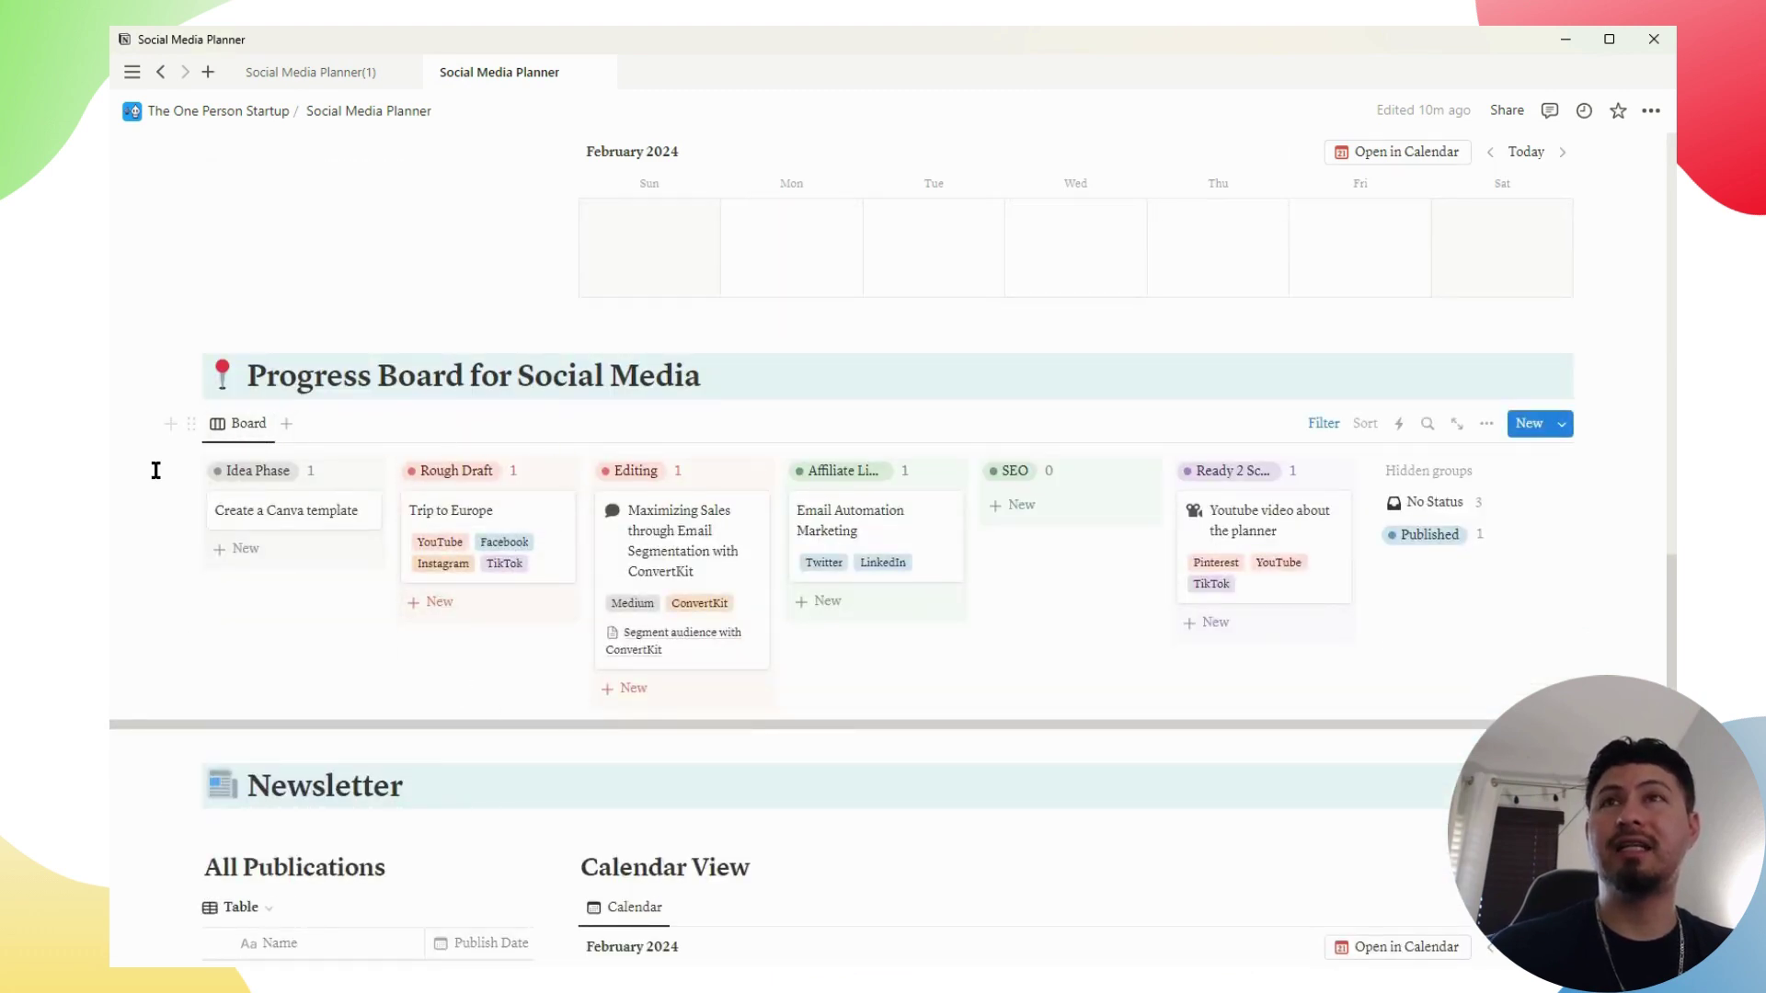
pyautogui.scroll(-8, 267, 669)
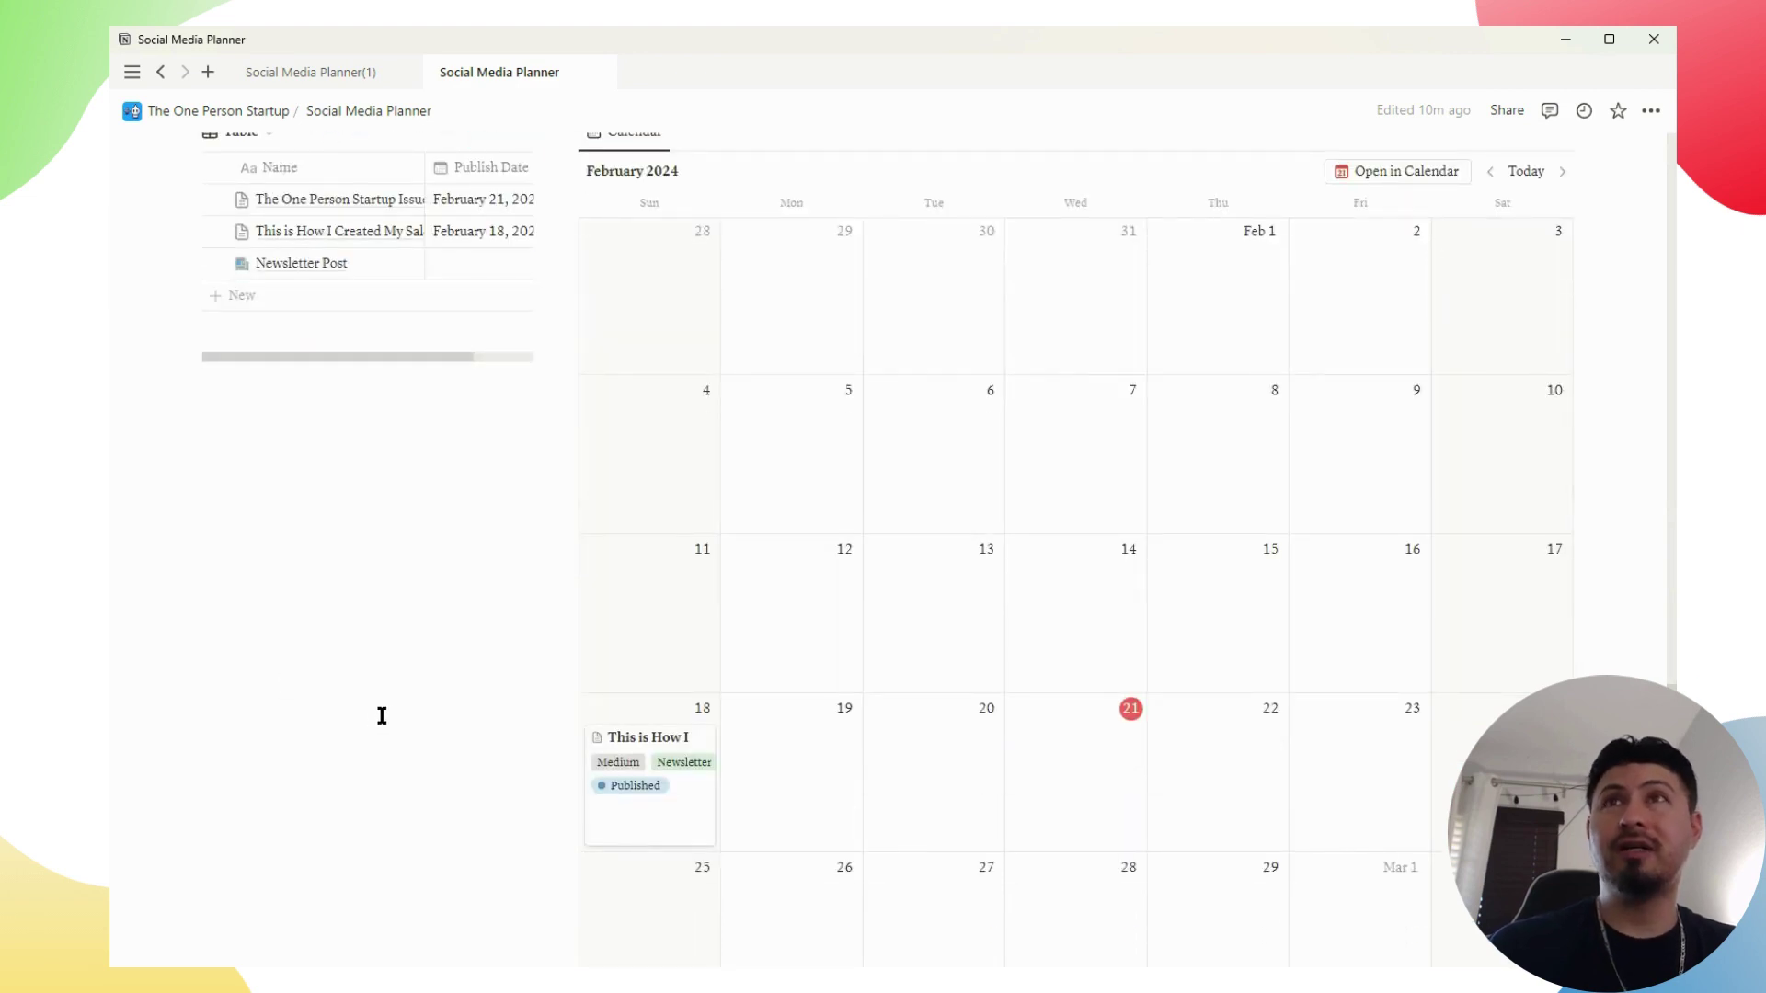
pyautogui.scroll(8, 387, 716)
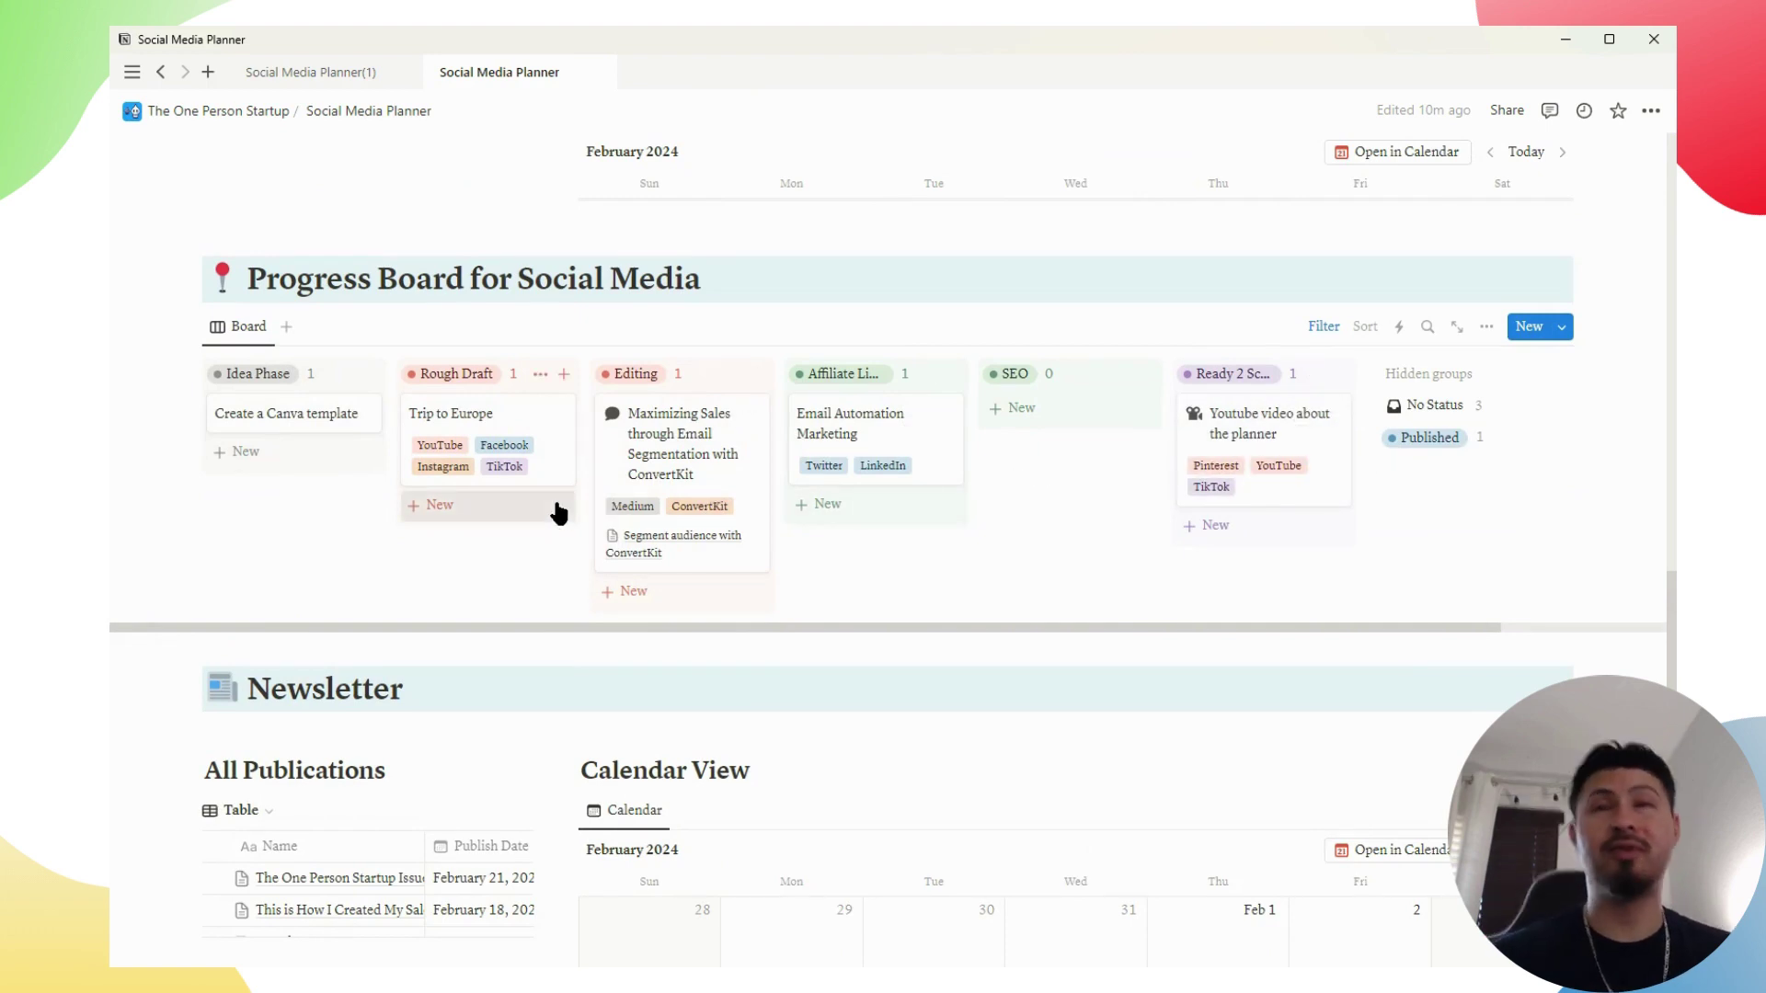
pyautogui.scroll(-1, 440, 628)
pyautogui.scroll(-15, 441, 628)
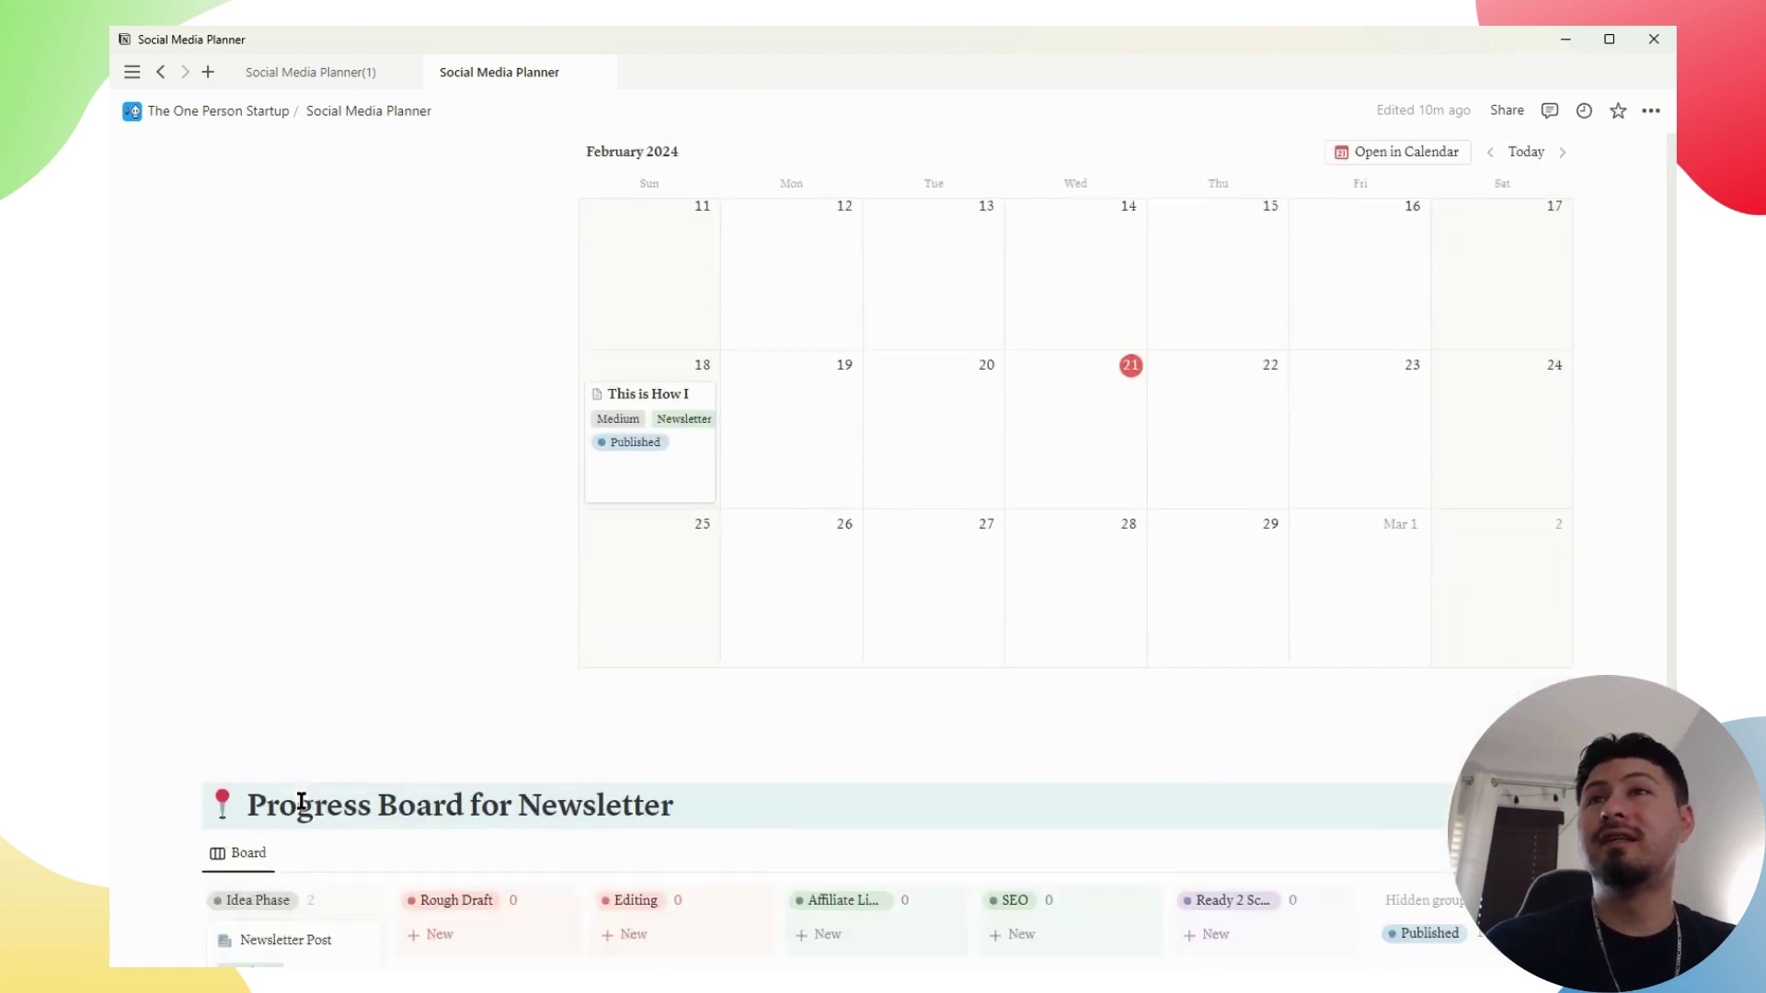
pyautogui.scroll(10, 300, 930)
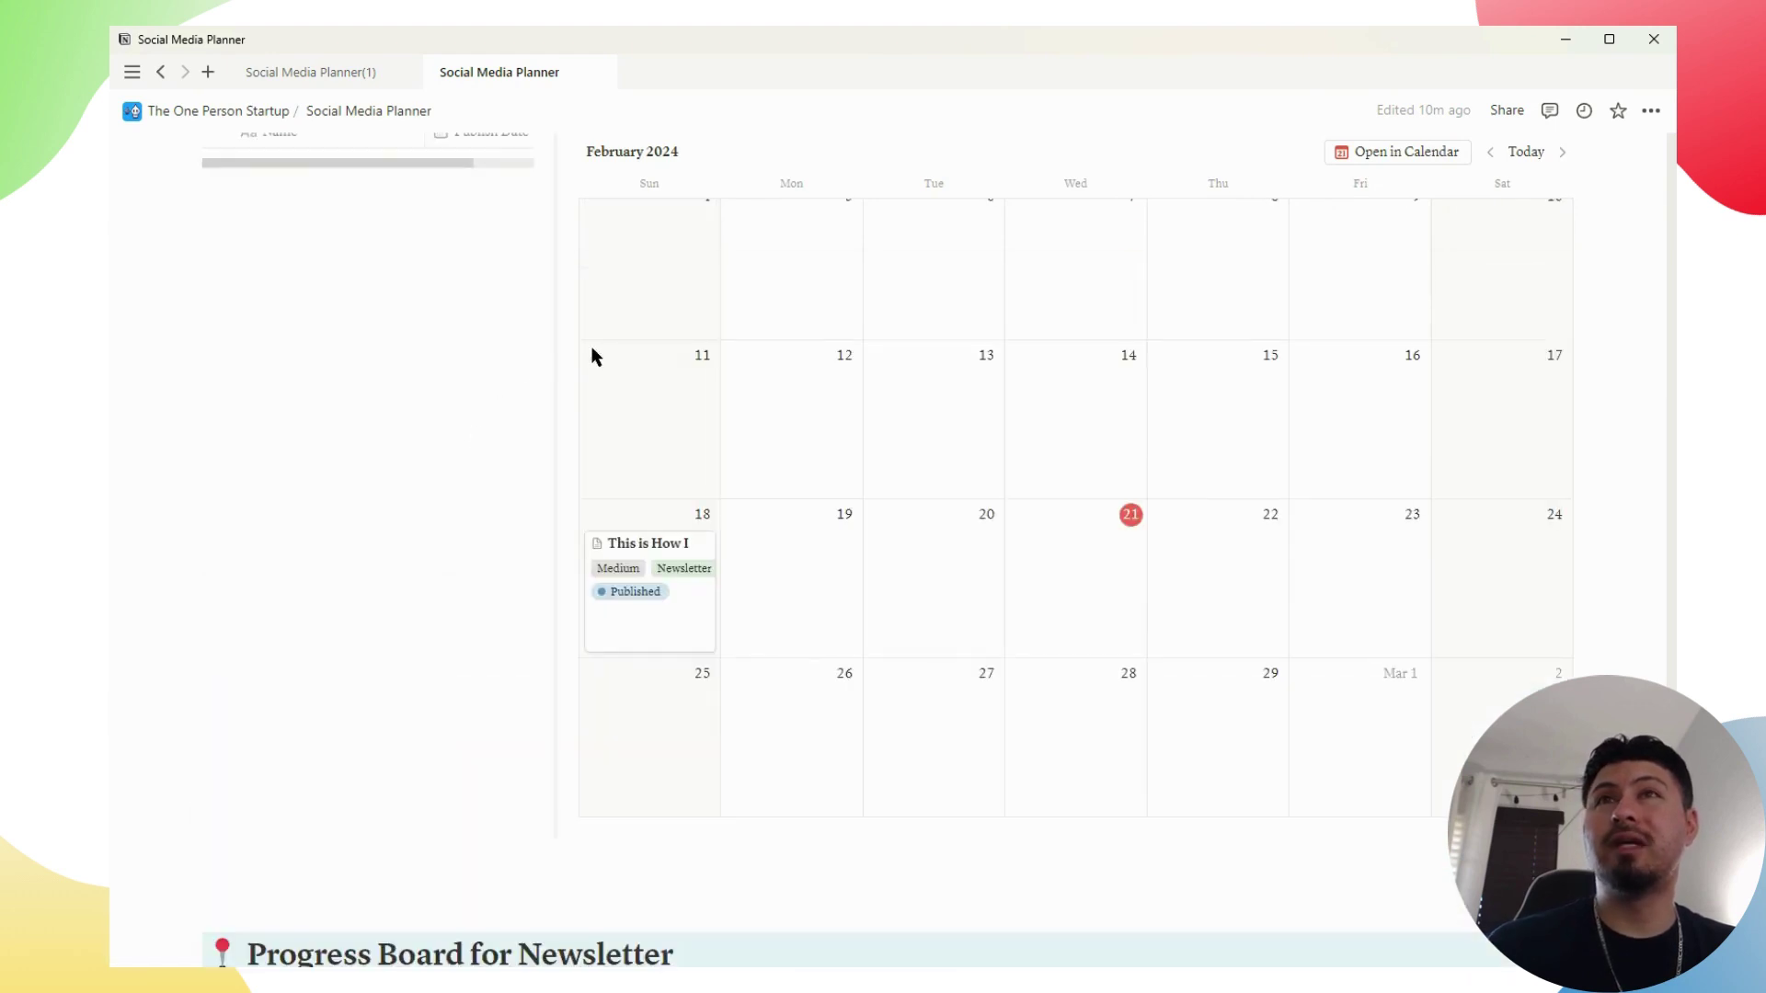
pyautogui.scroll(4, 469, 674)
pyautogui.scroll(-10, 429, 809)
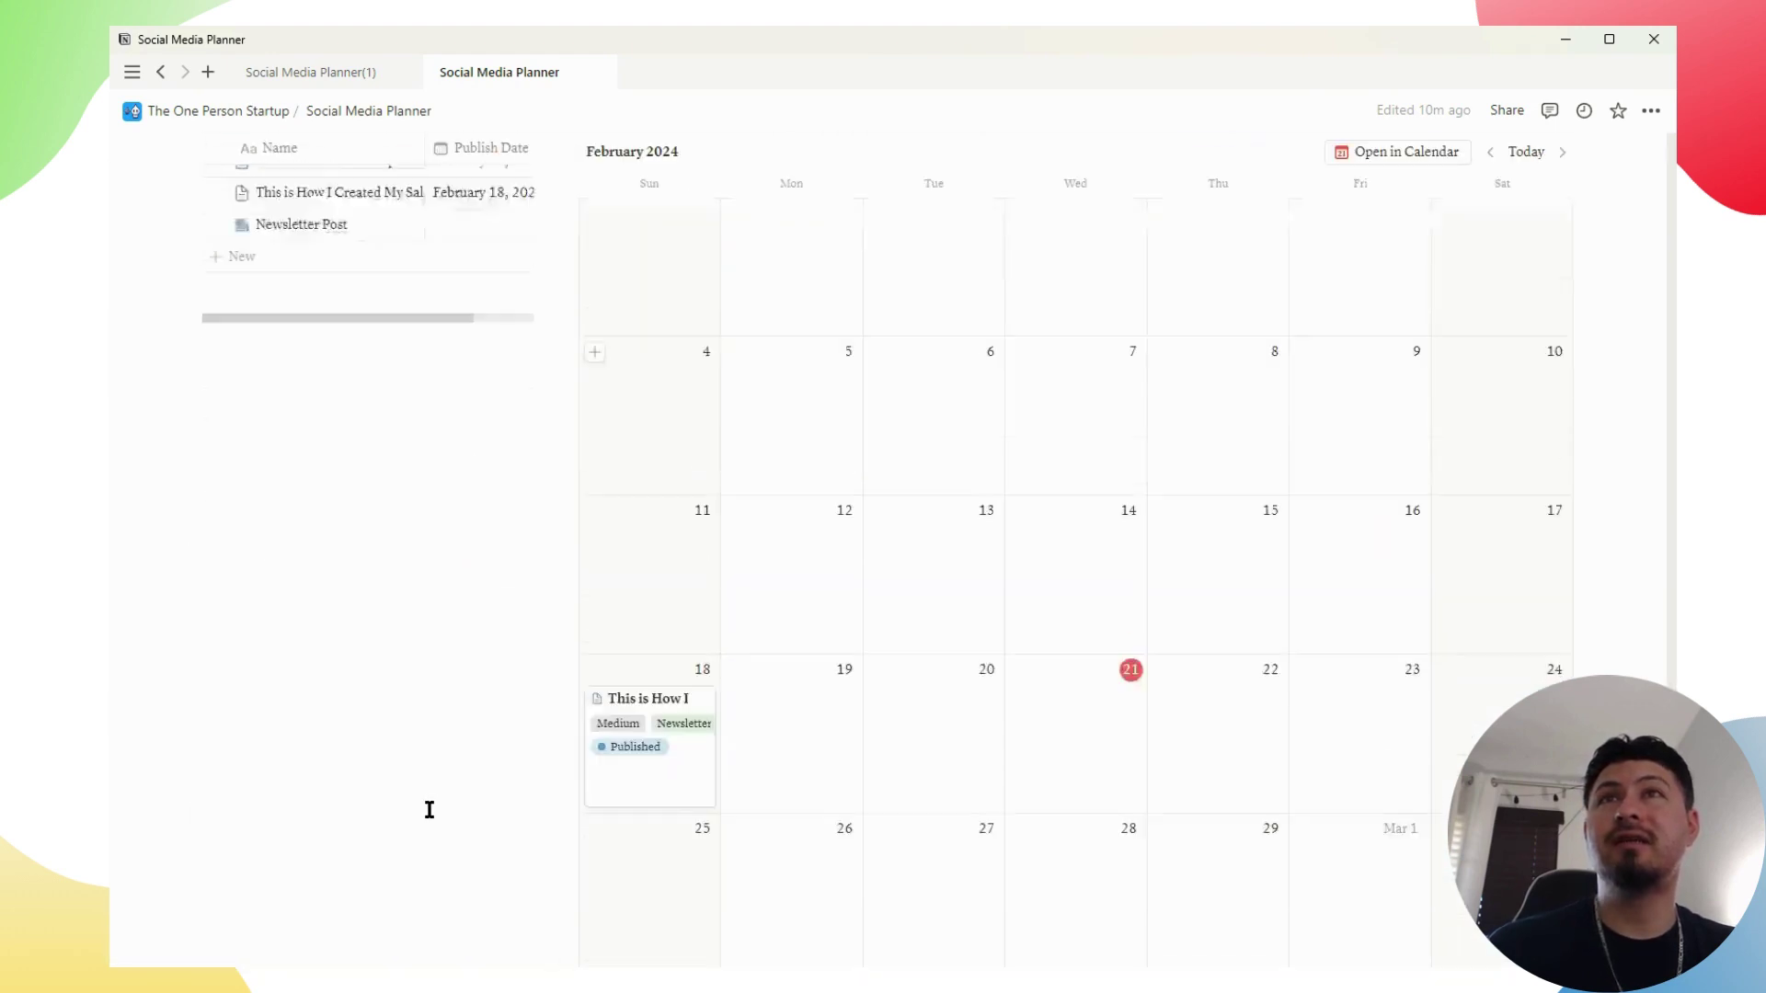
pyautogui.scroll(-2, 433, 817)
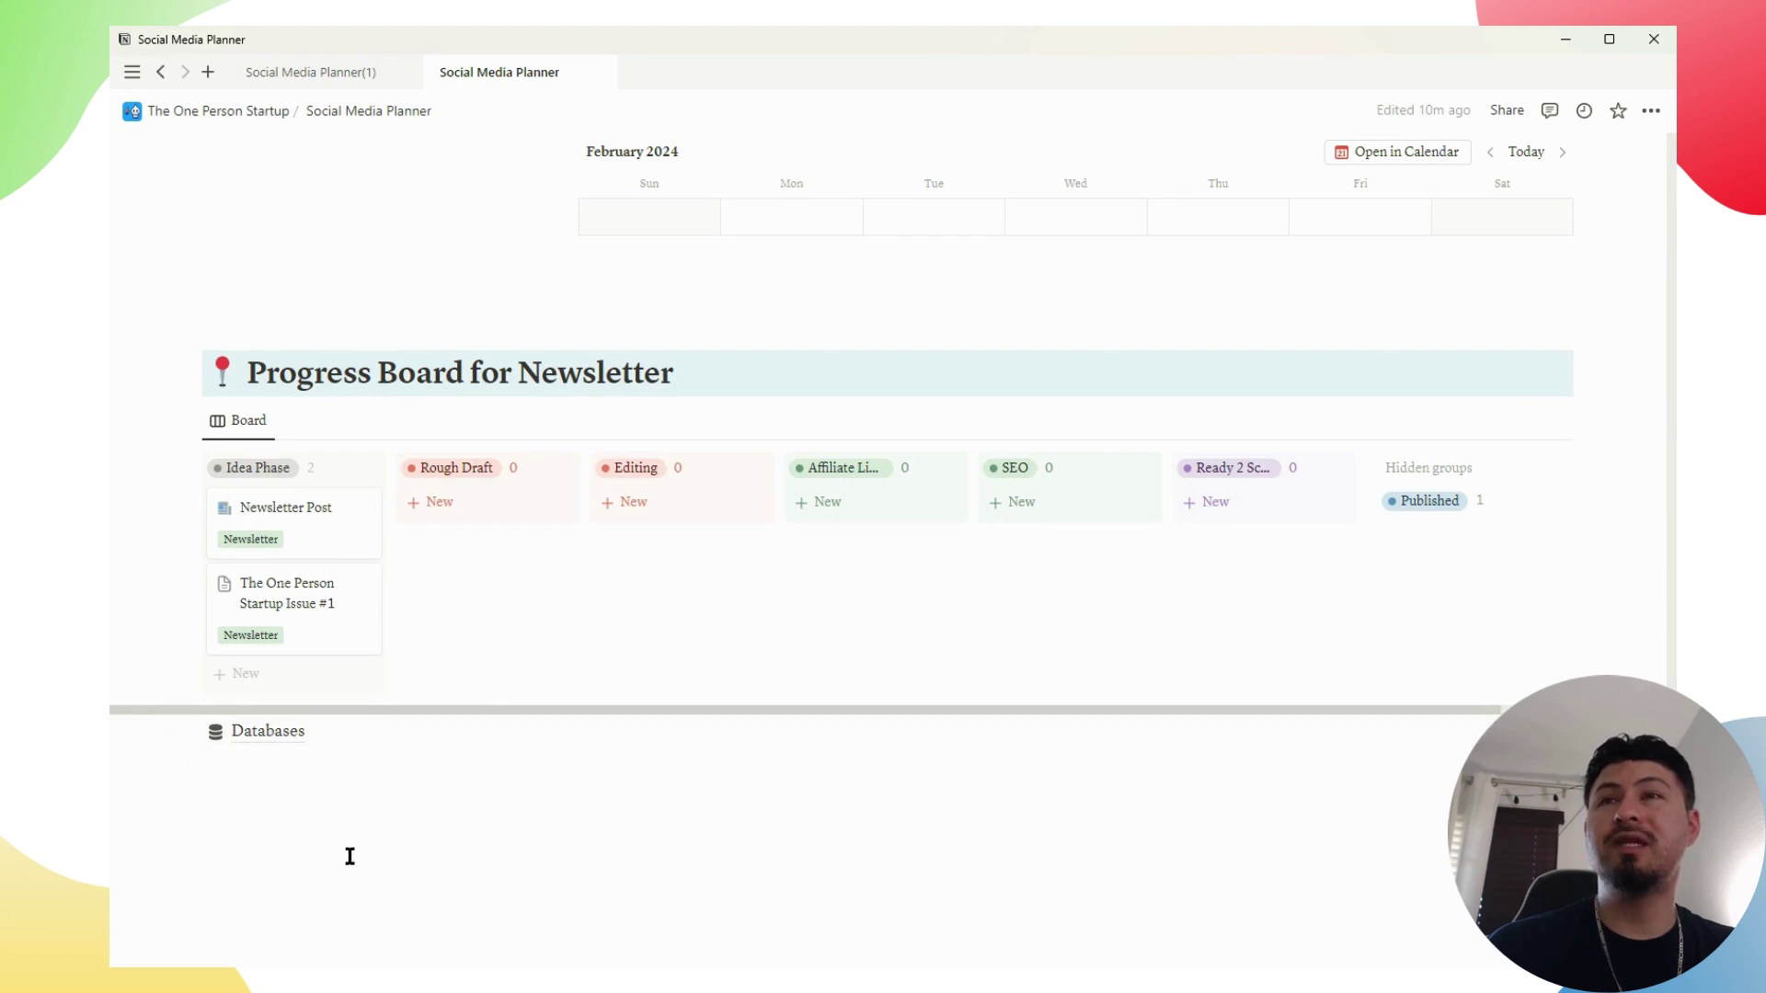
pyautogui.scroll(10, 607, 457)
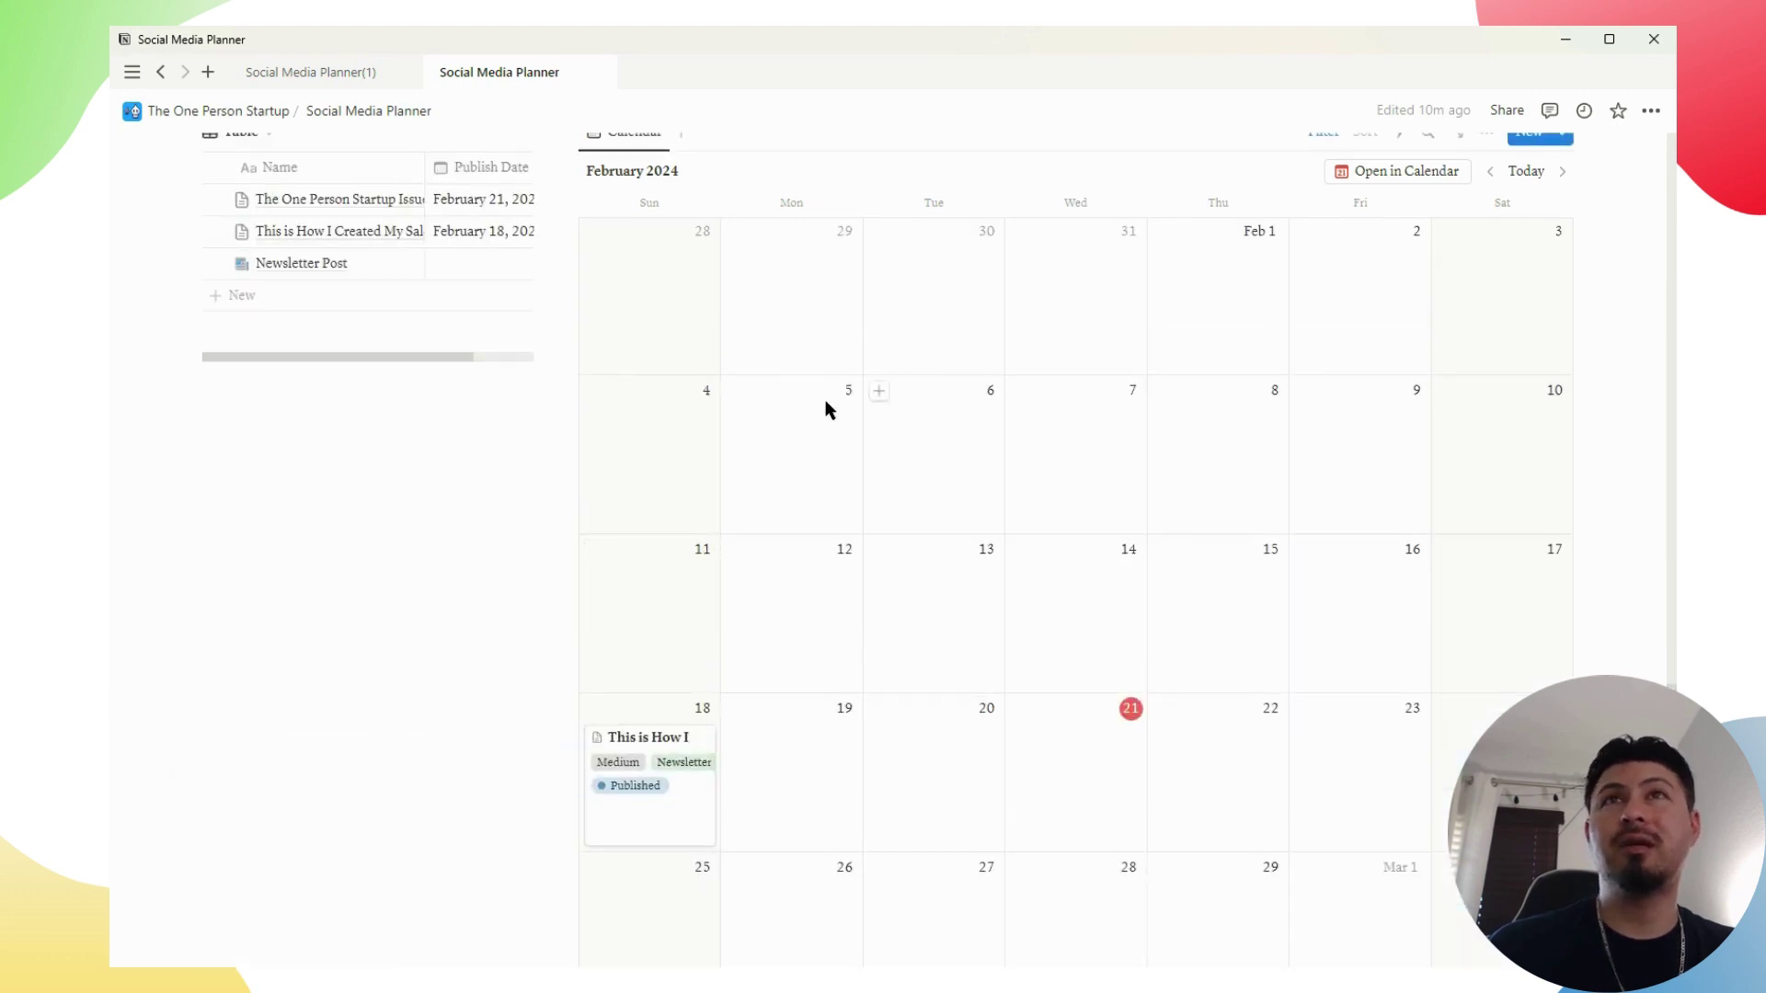
pyautogui.scroll(3, 593, 707)
pyautogui.scroll(5, 588, 706)
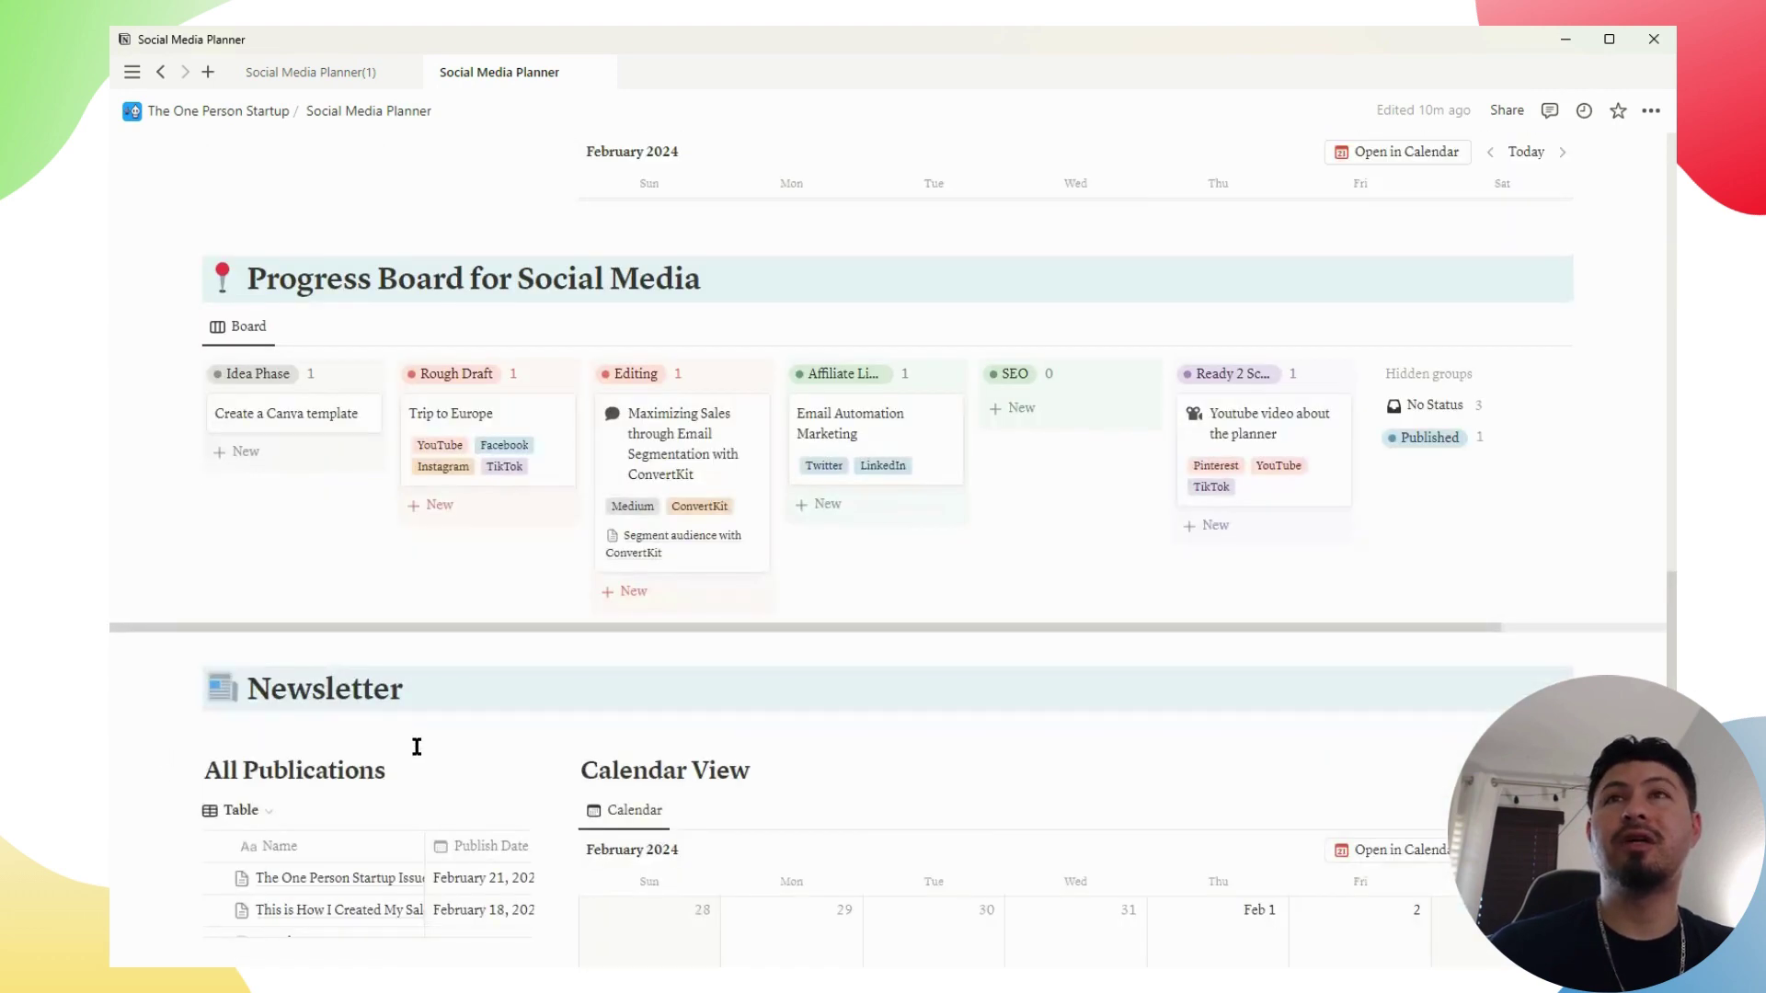
# Review the planner from the Social Media Content section back up to the Platforms gallery and the new-content shortcuts
pyautogui.scroll(9, 419, 750)
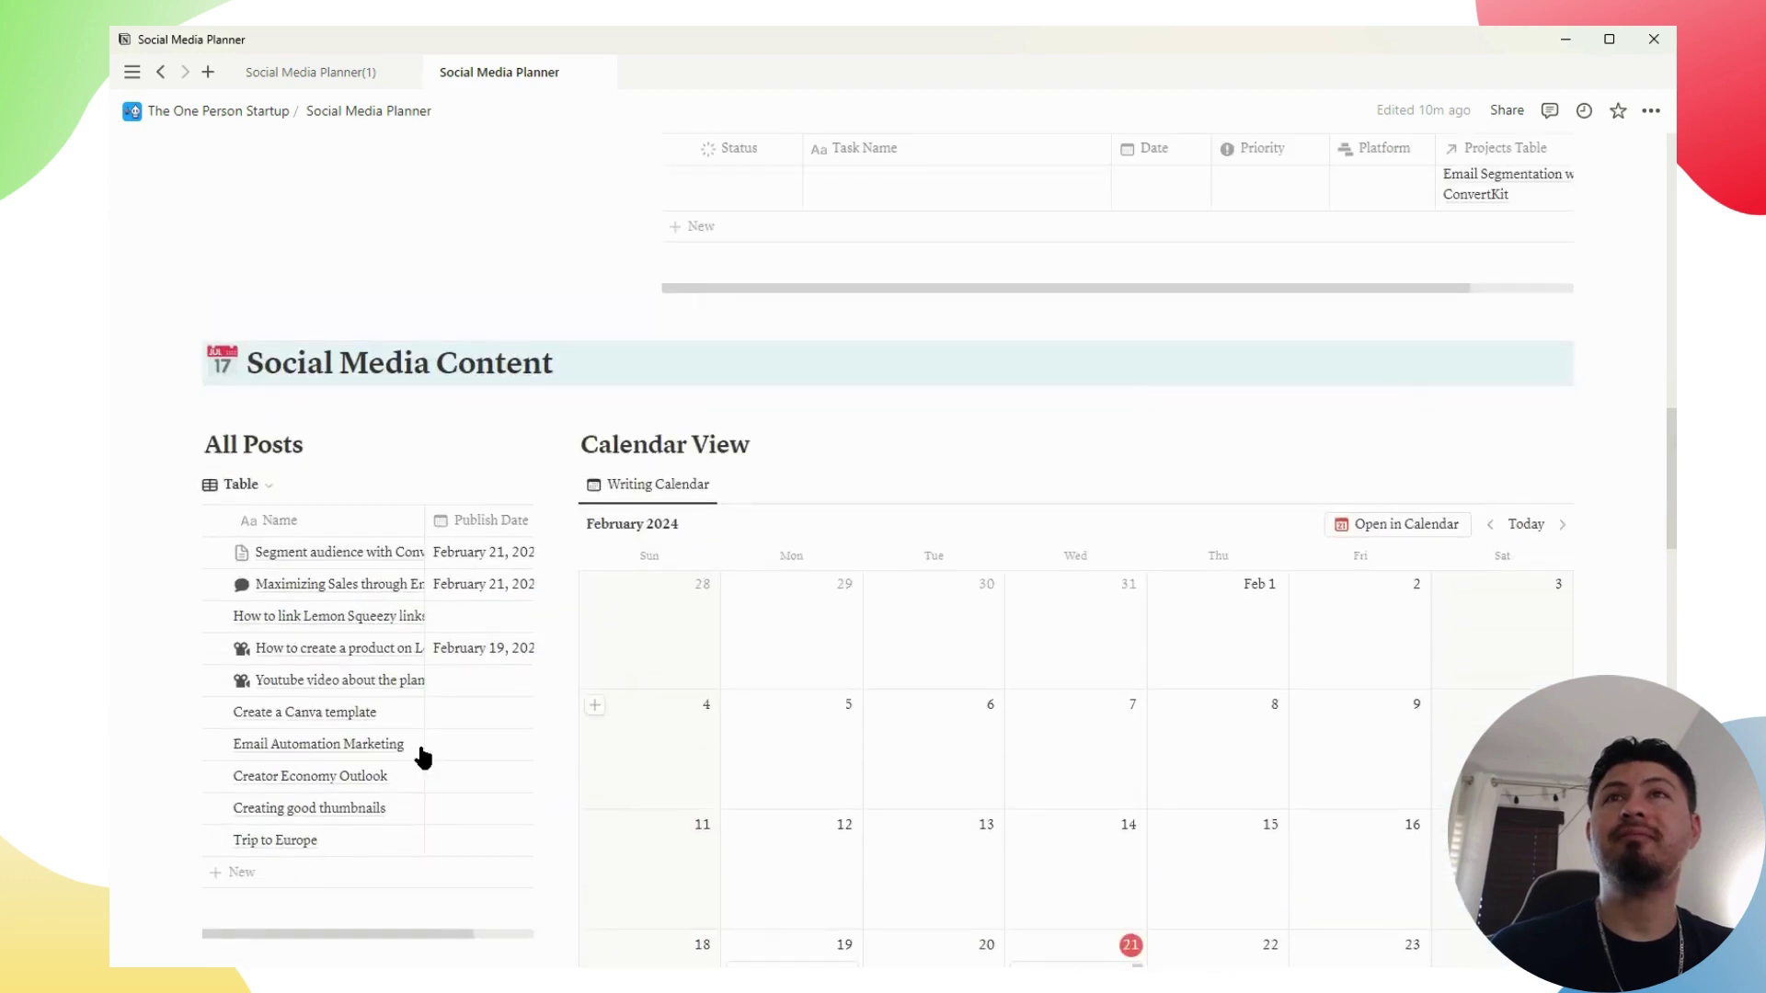
pyautogui.scroll(4, 727, 772)
pyautogui.scroll(12, 727, 773)
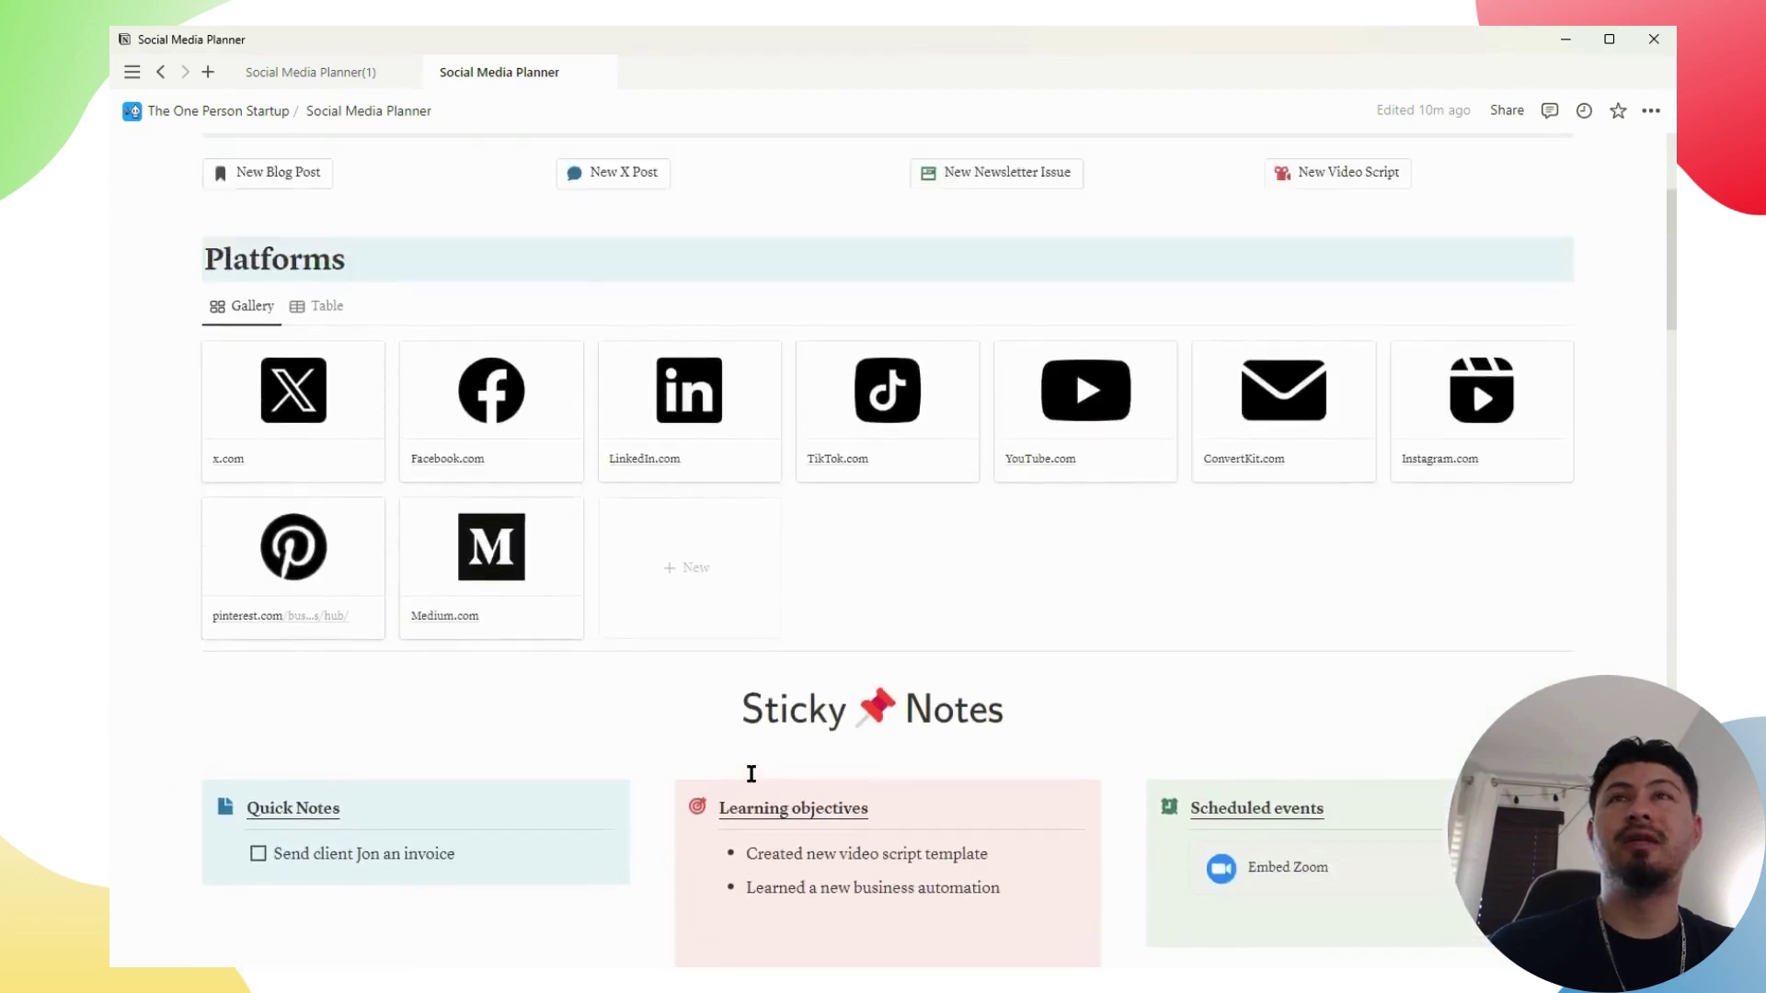
pyautogui.scroll(2, 749, 784)
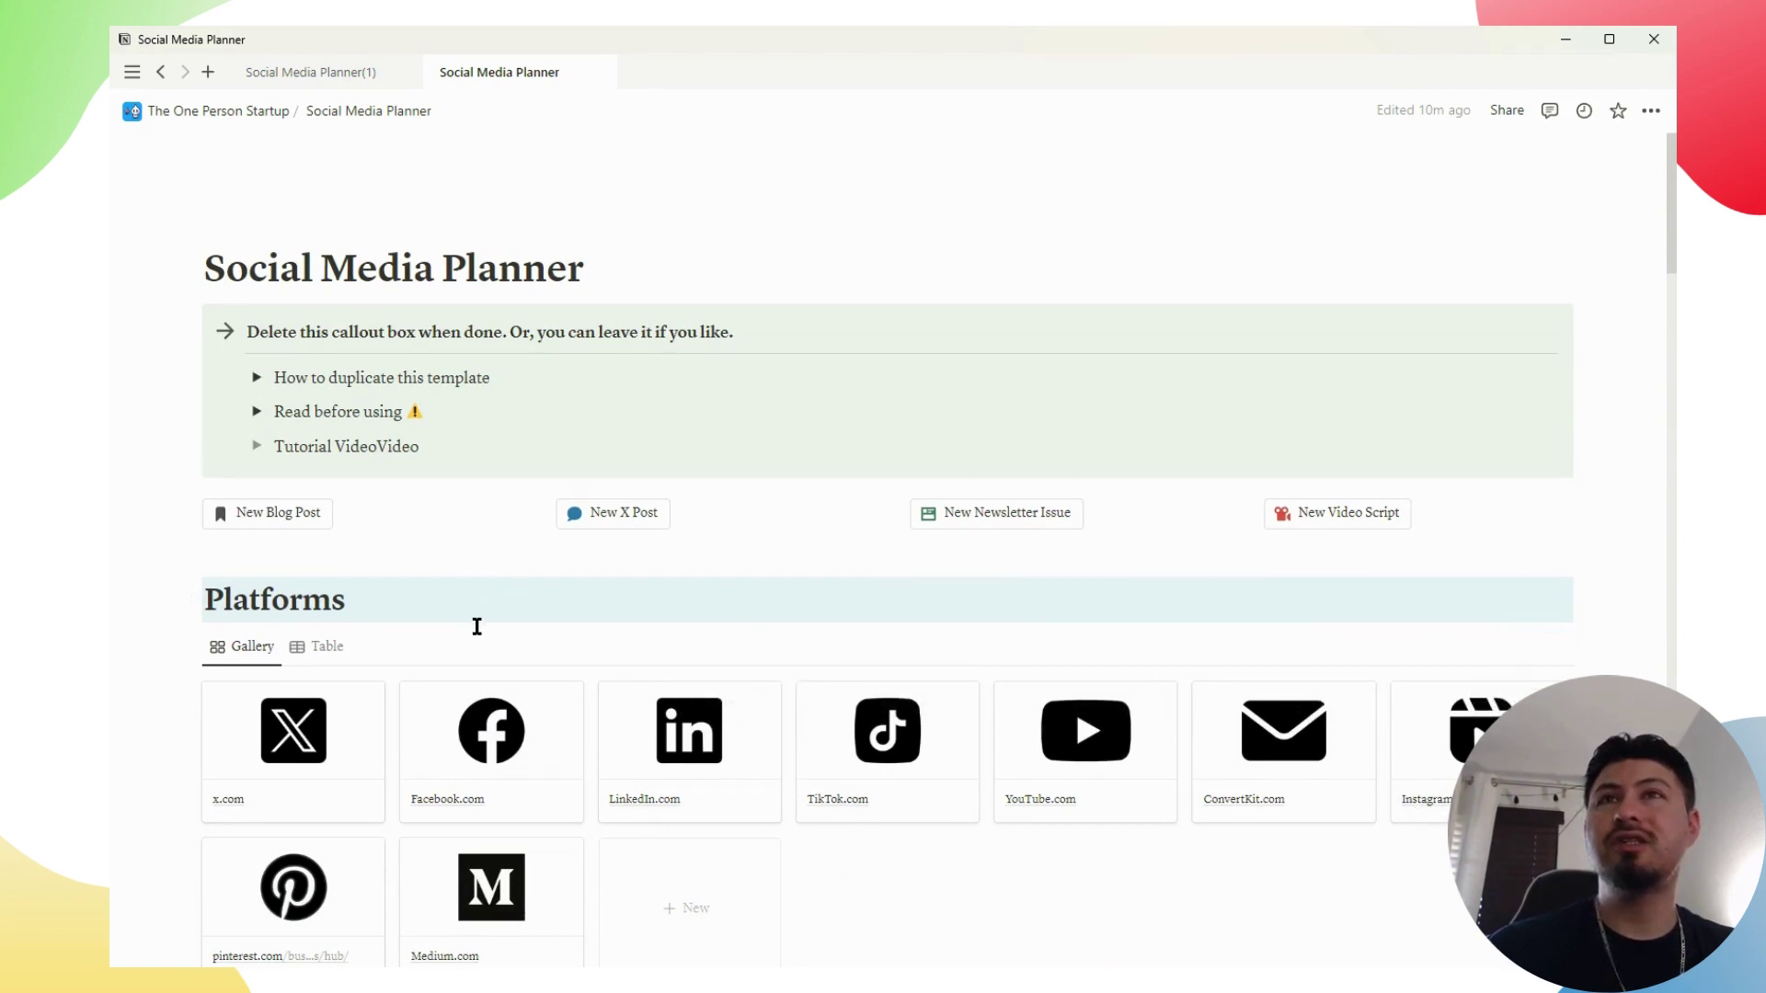
pyautogui.scroll(-1, 477, 627)
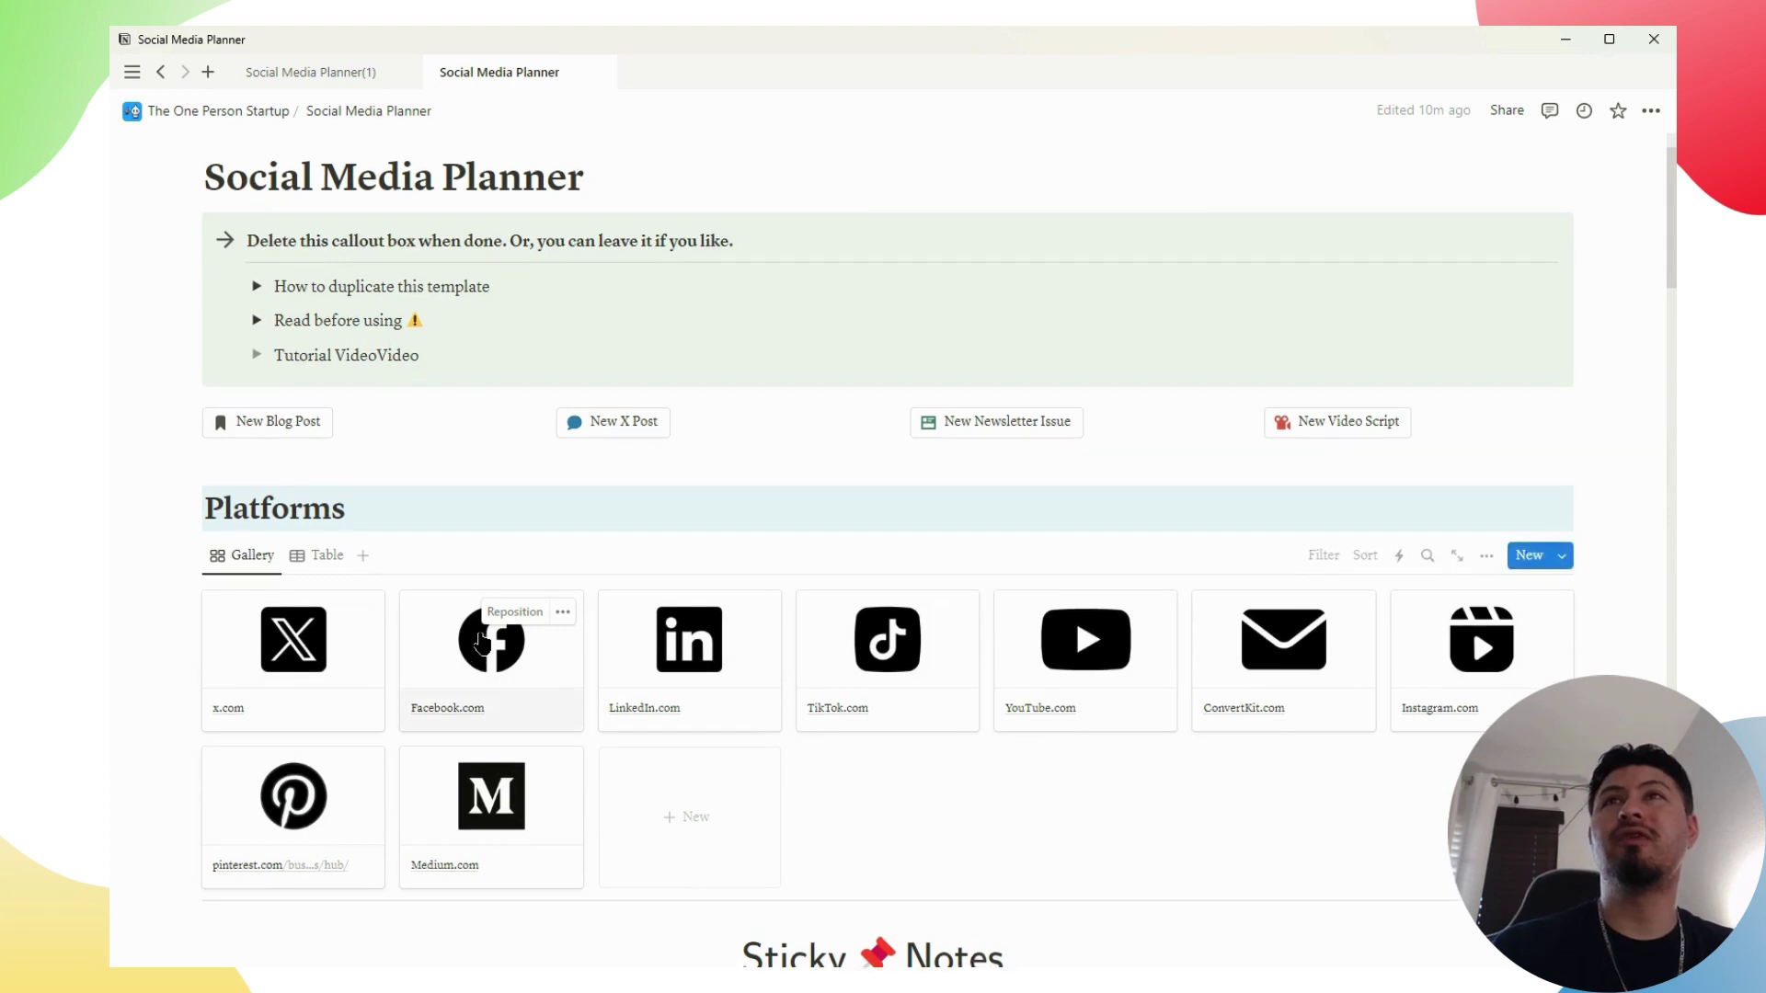
pyautogui.scroll(1, 478, 635)
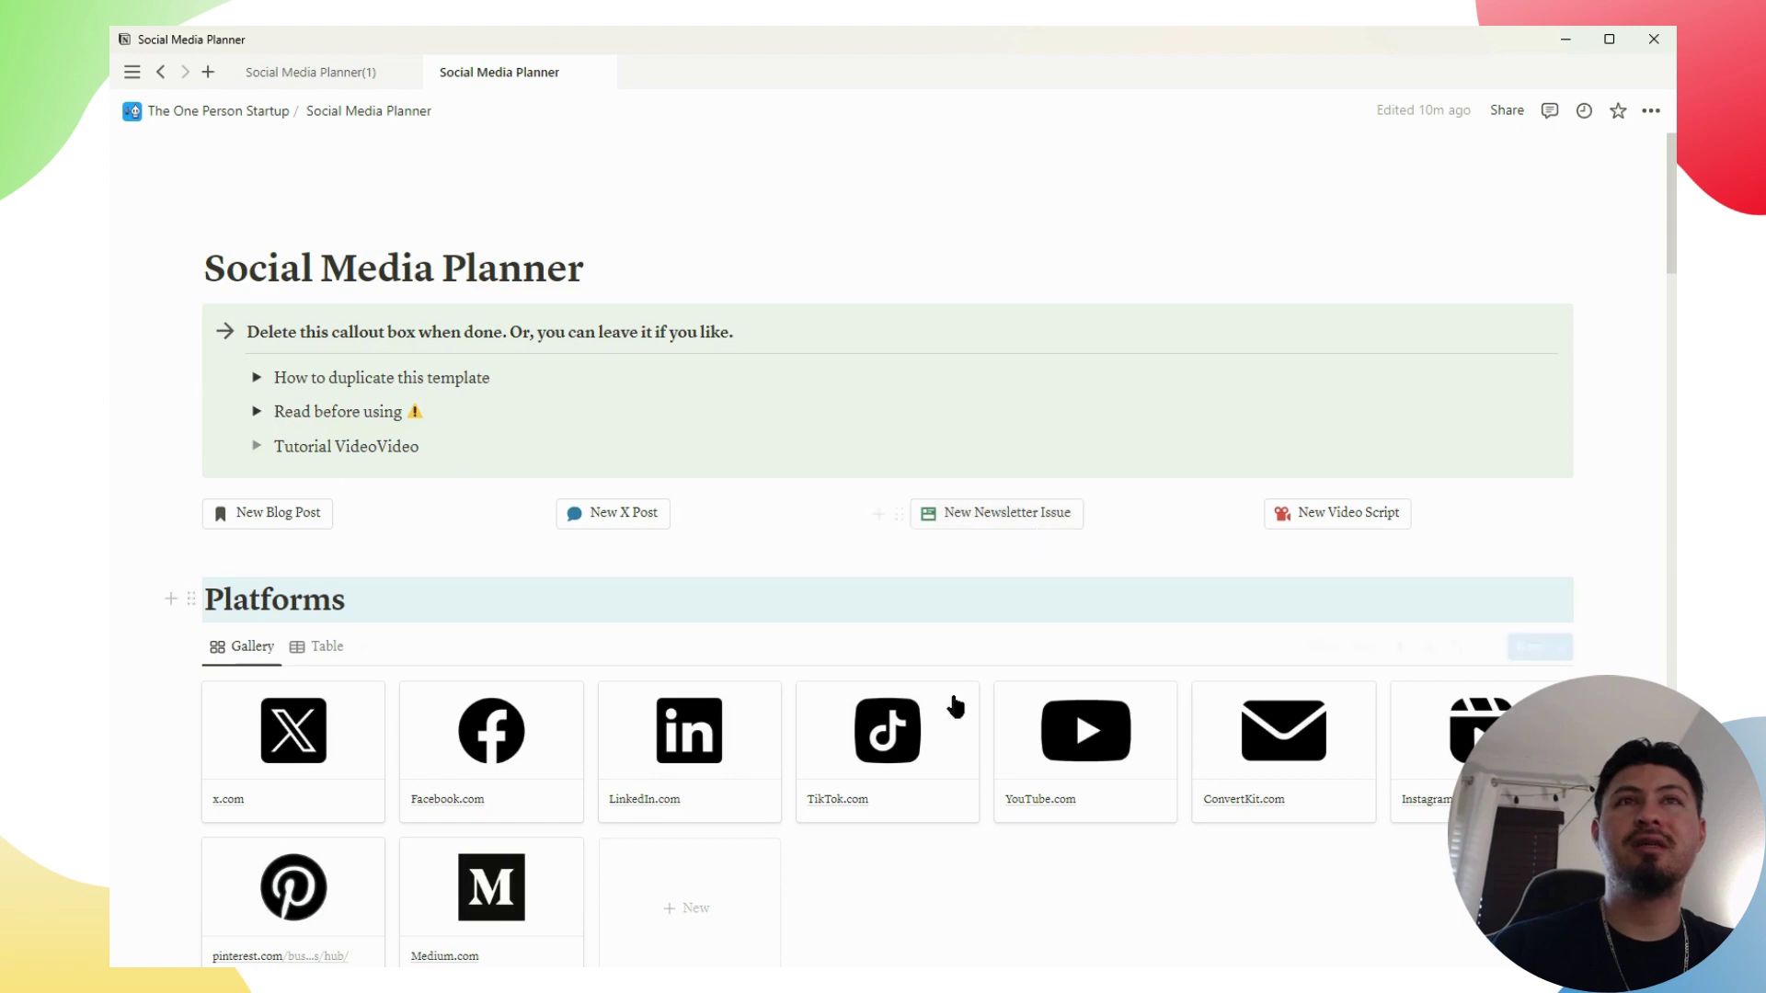
# Create a new entry on January 31 in the Writing Calendar of the Social Media Content section
pyautogui.scroll(-10, 951, 705)
pyautogui.scroll(-8, 938, 714)
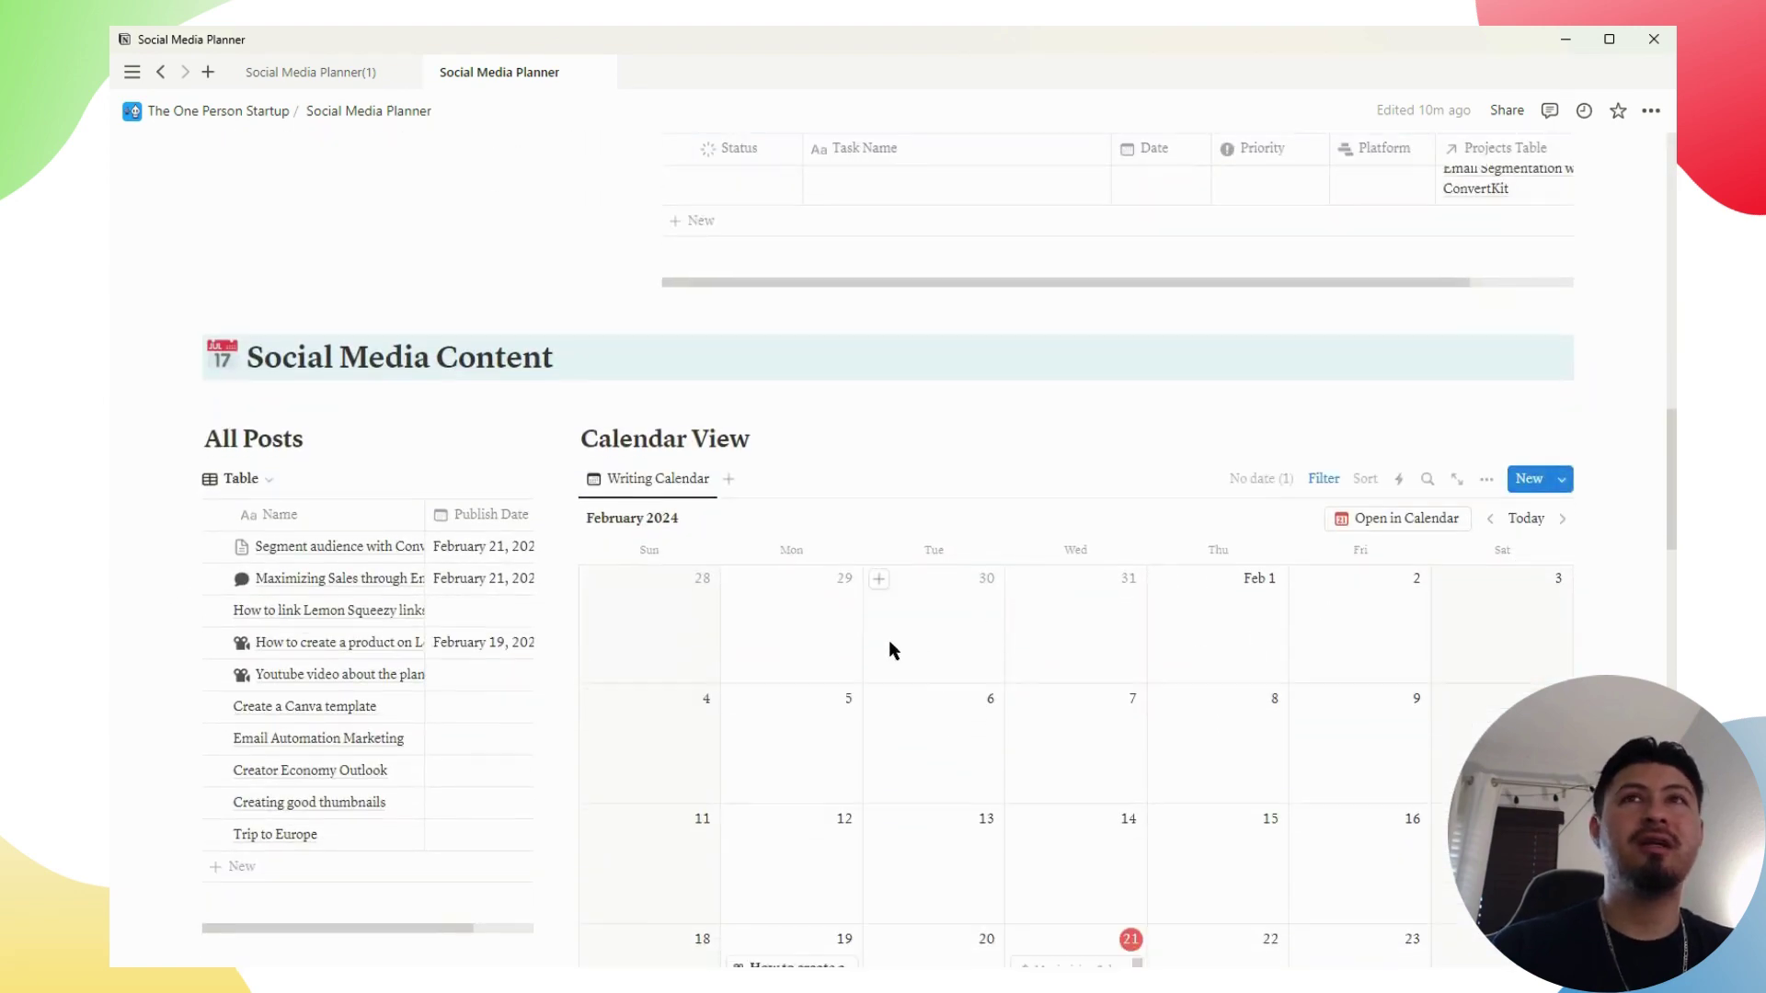
pyautogui.scroll(-2, 888, 644)
pyautogui.scroll(2, 975, 690)
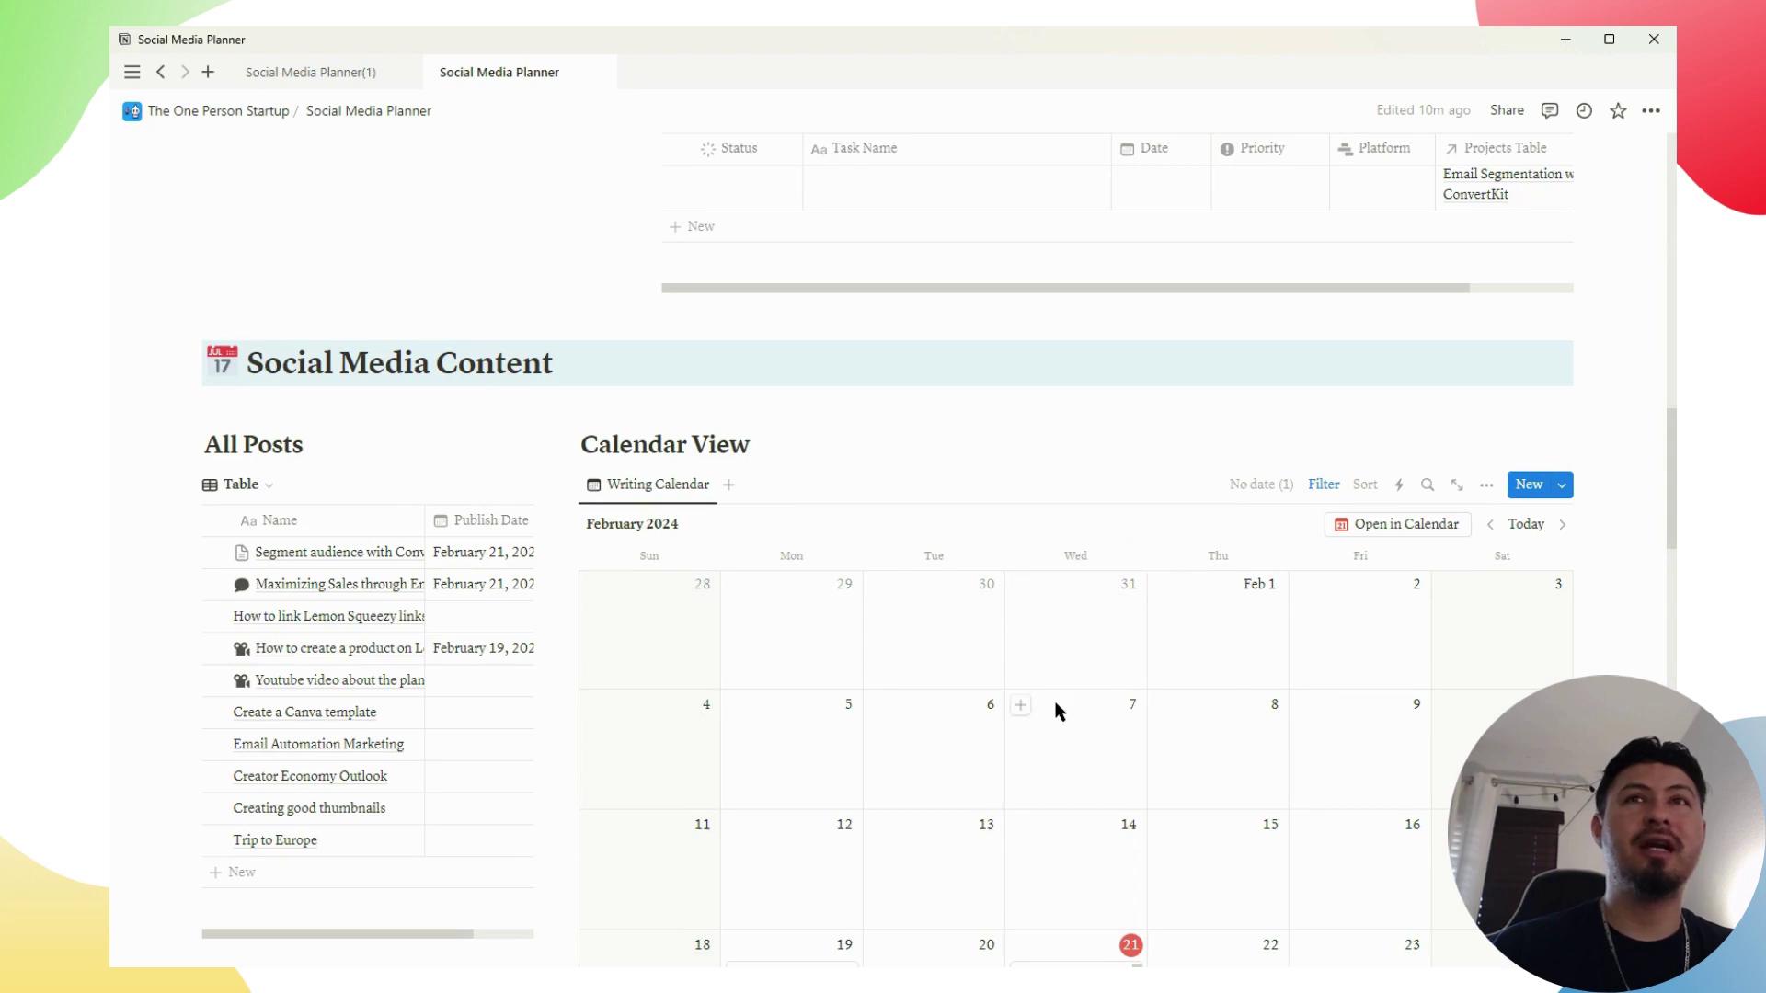
pyautogui.scroll(-2, 1094, 609)
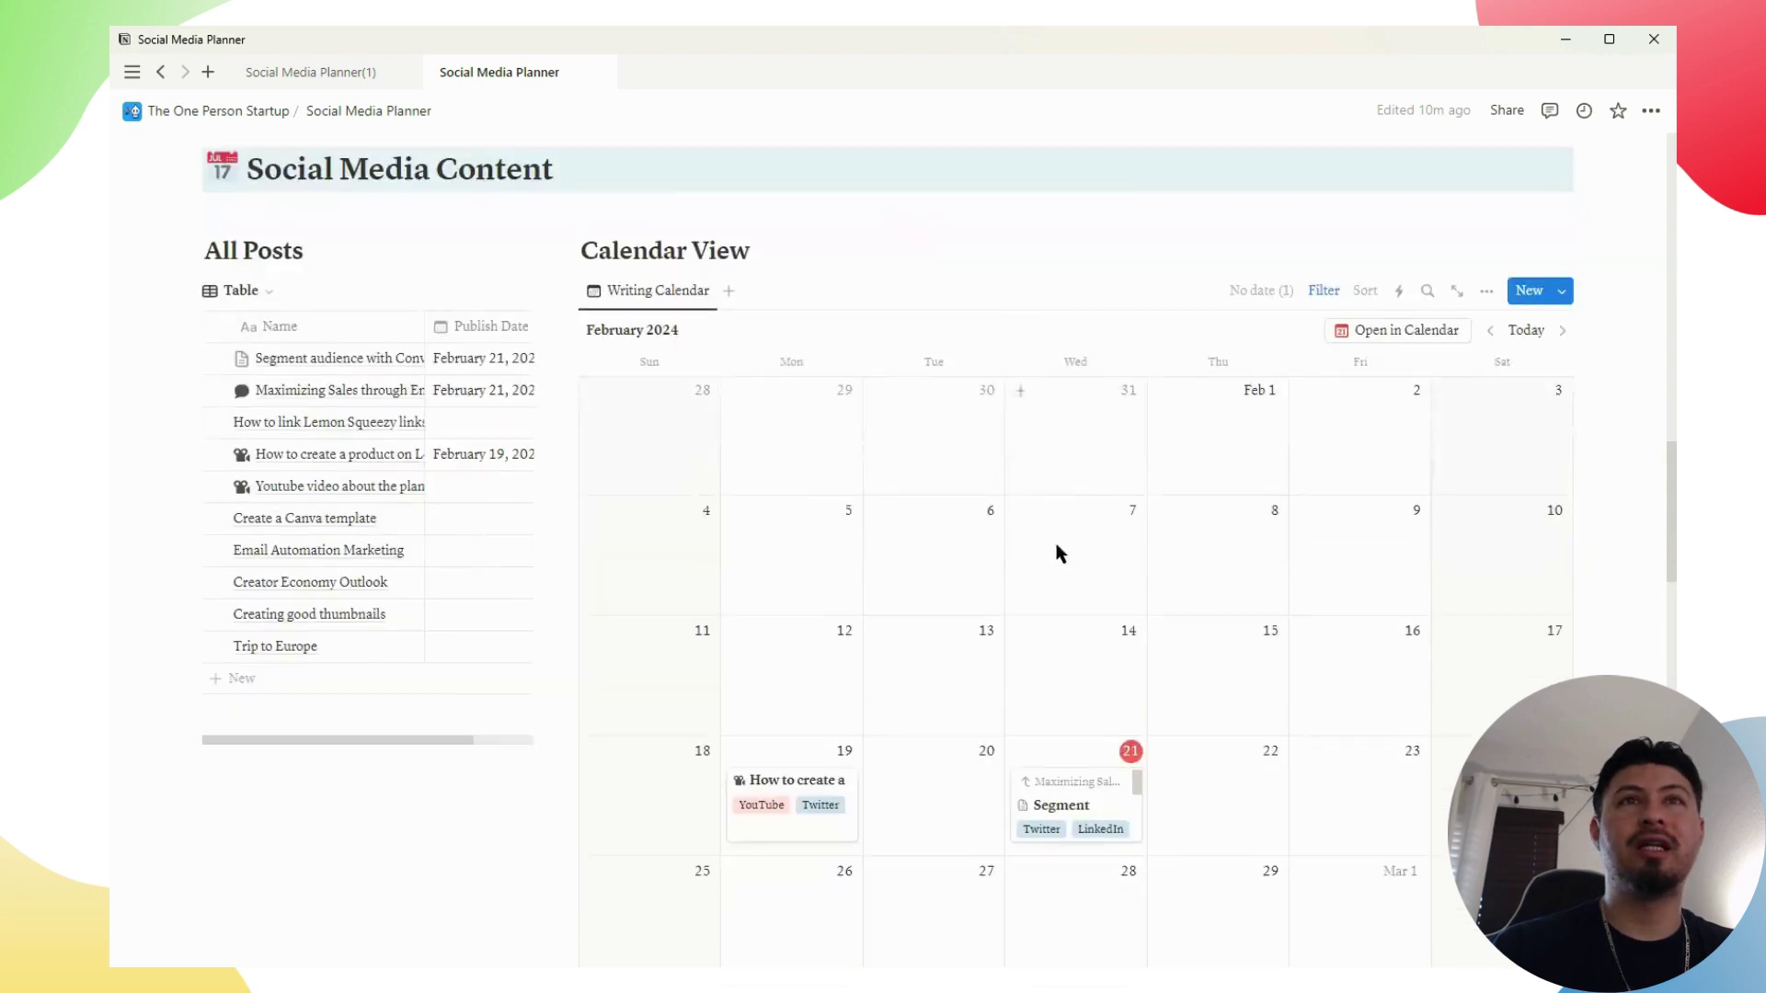
pyautogui.click(1021, 392)
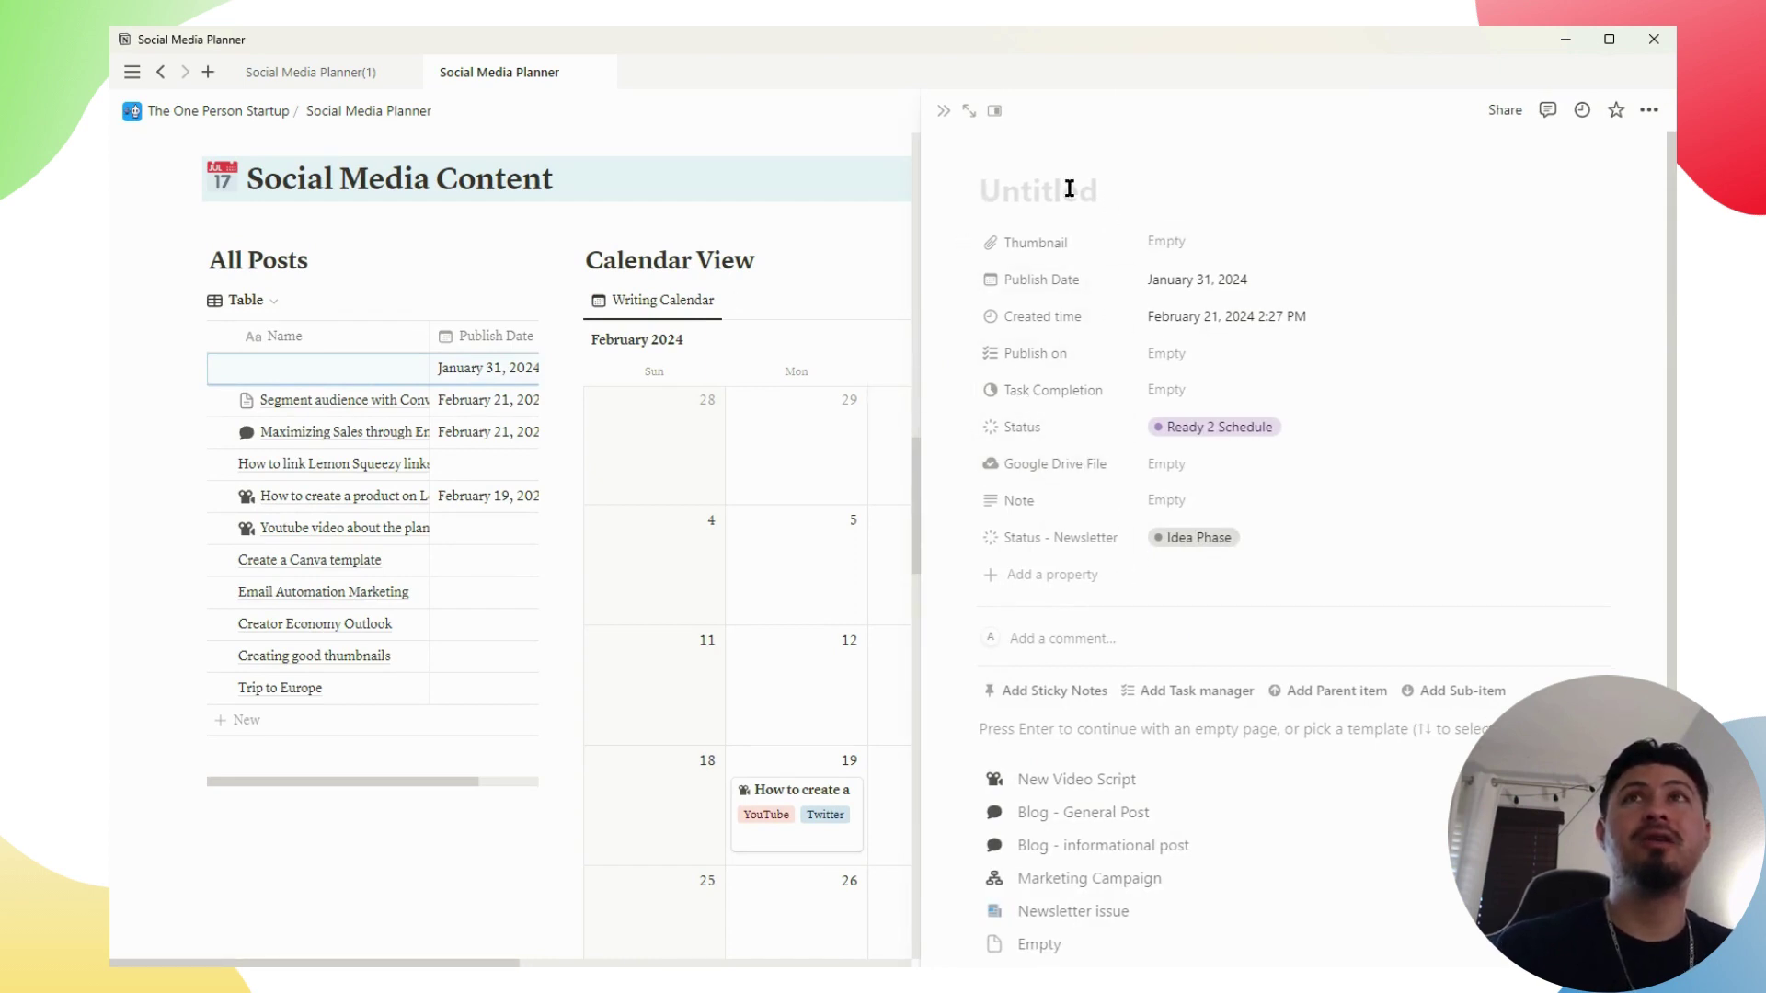
# Set the Publish on property of the new January 31 entry to YouTube
pyautogui.scroll(-2, 1100, 493)
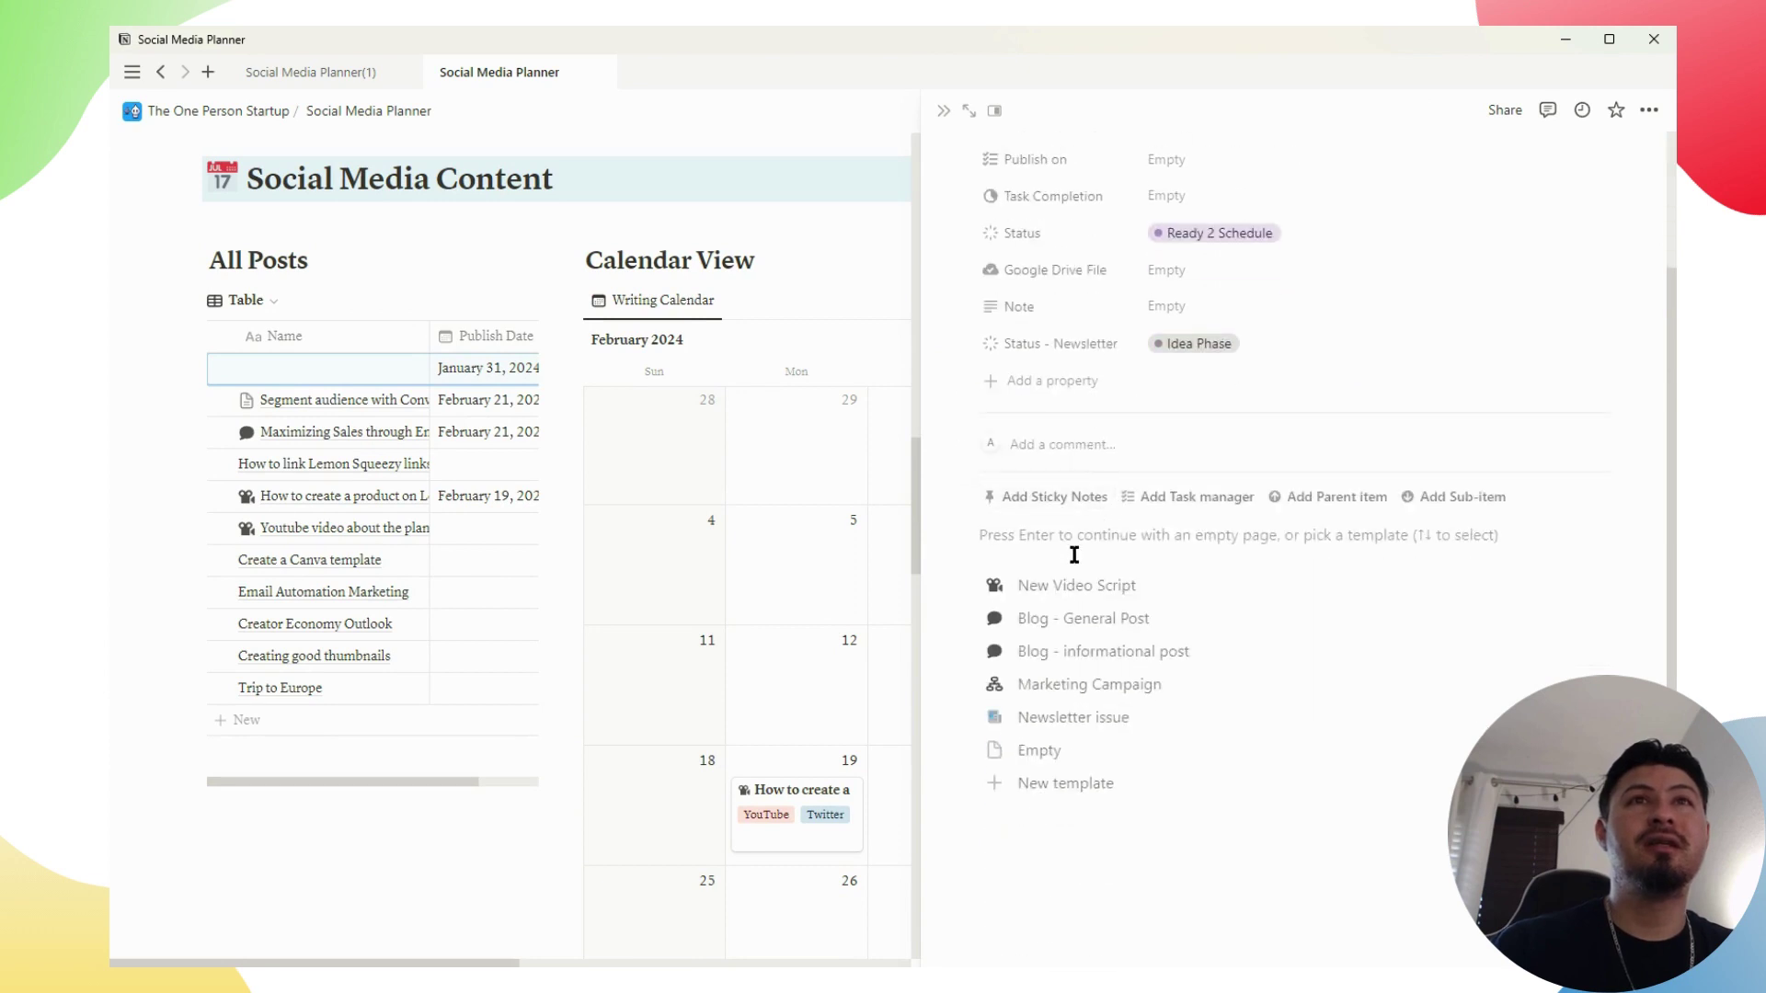
pyautogui.scroll(2, 1072, 630)
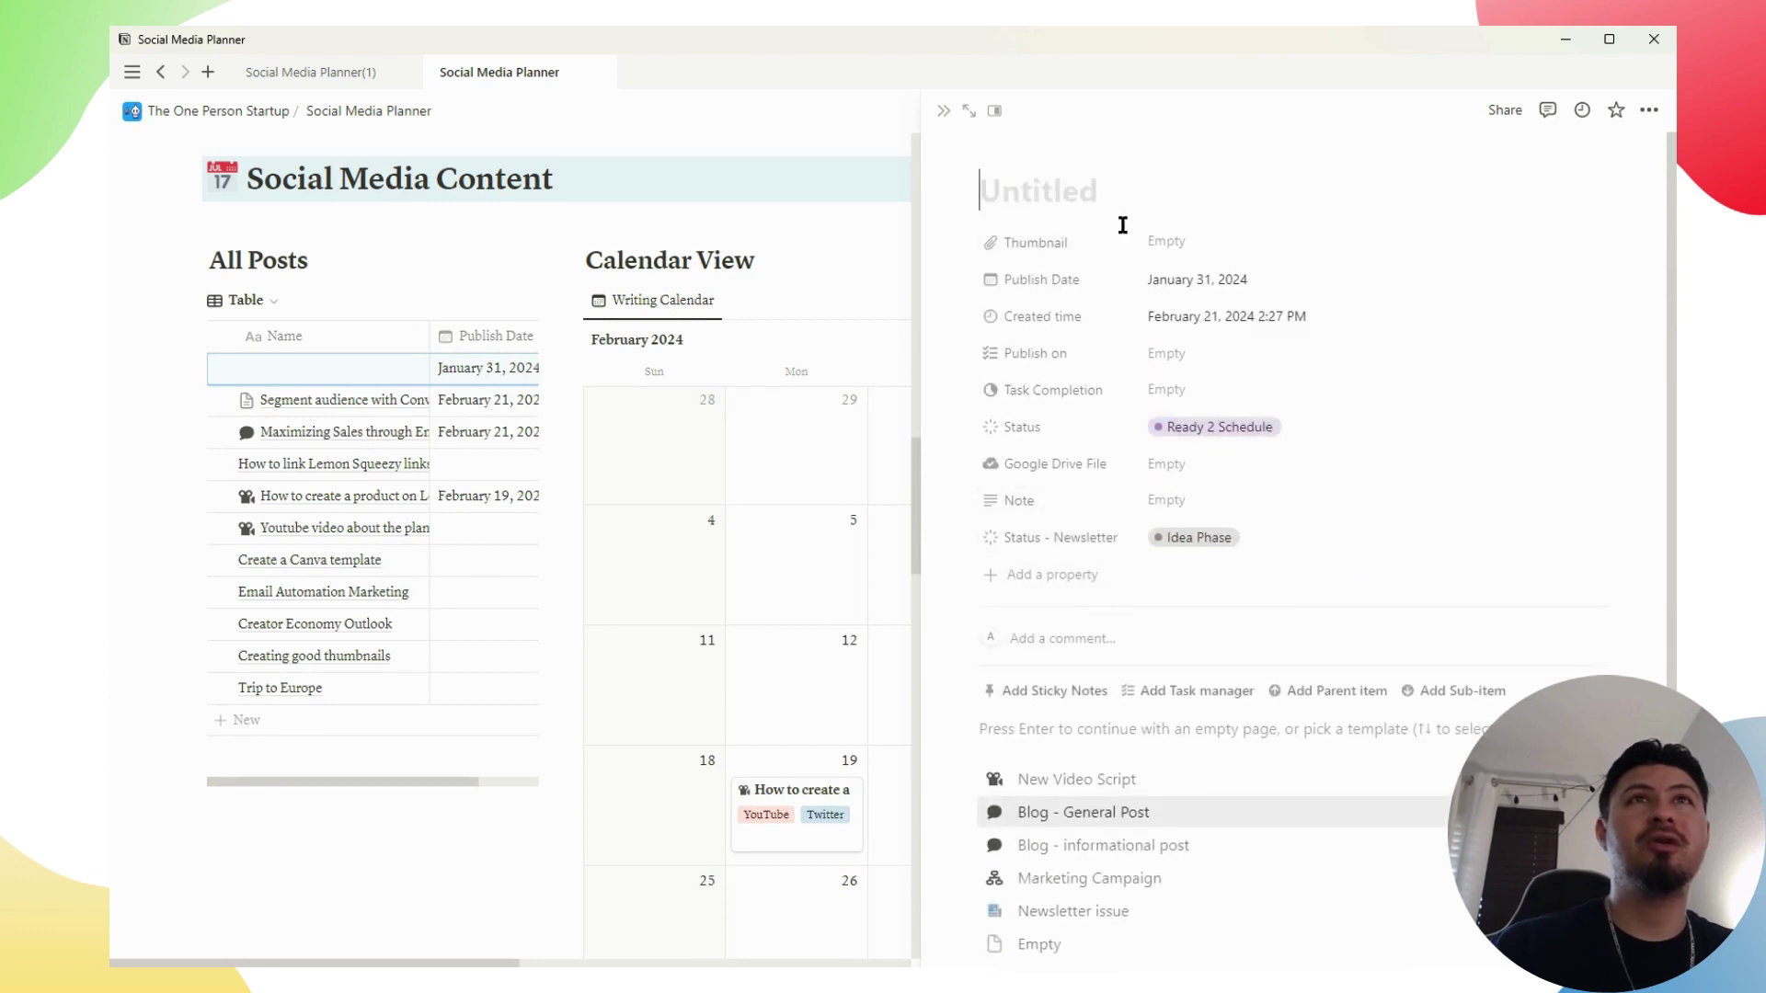
pyautogui.click(1164, 353)
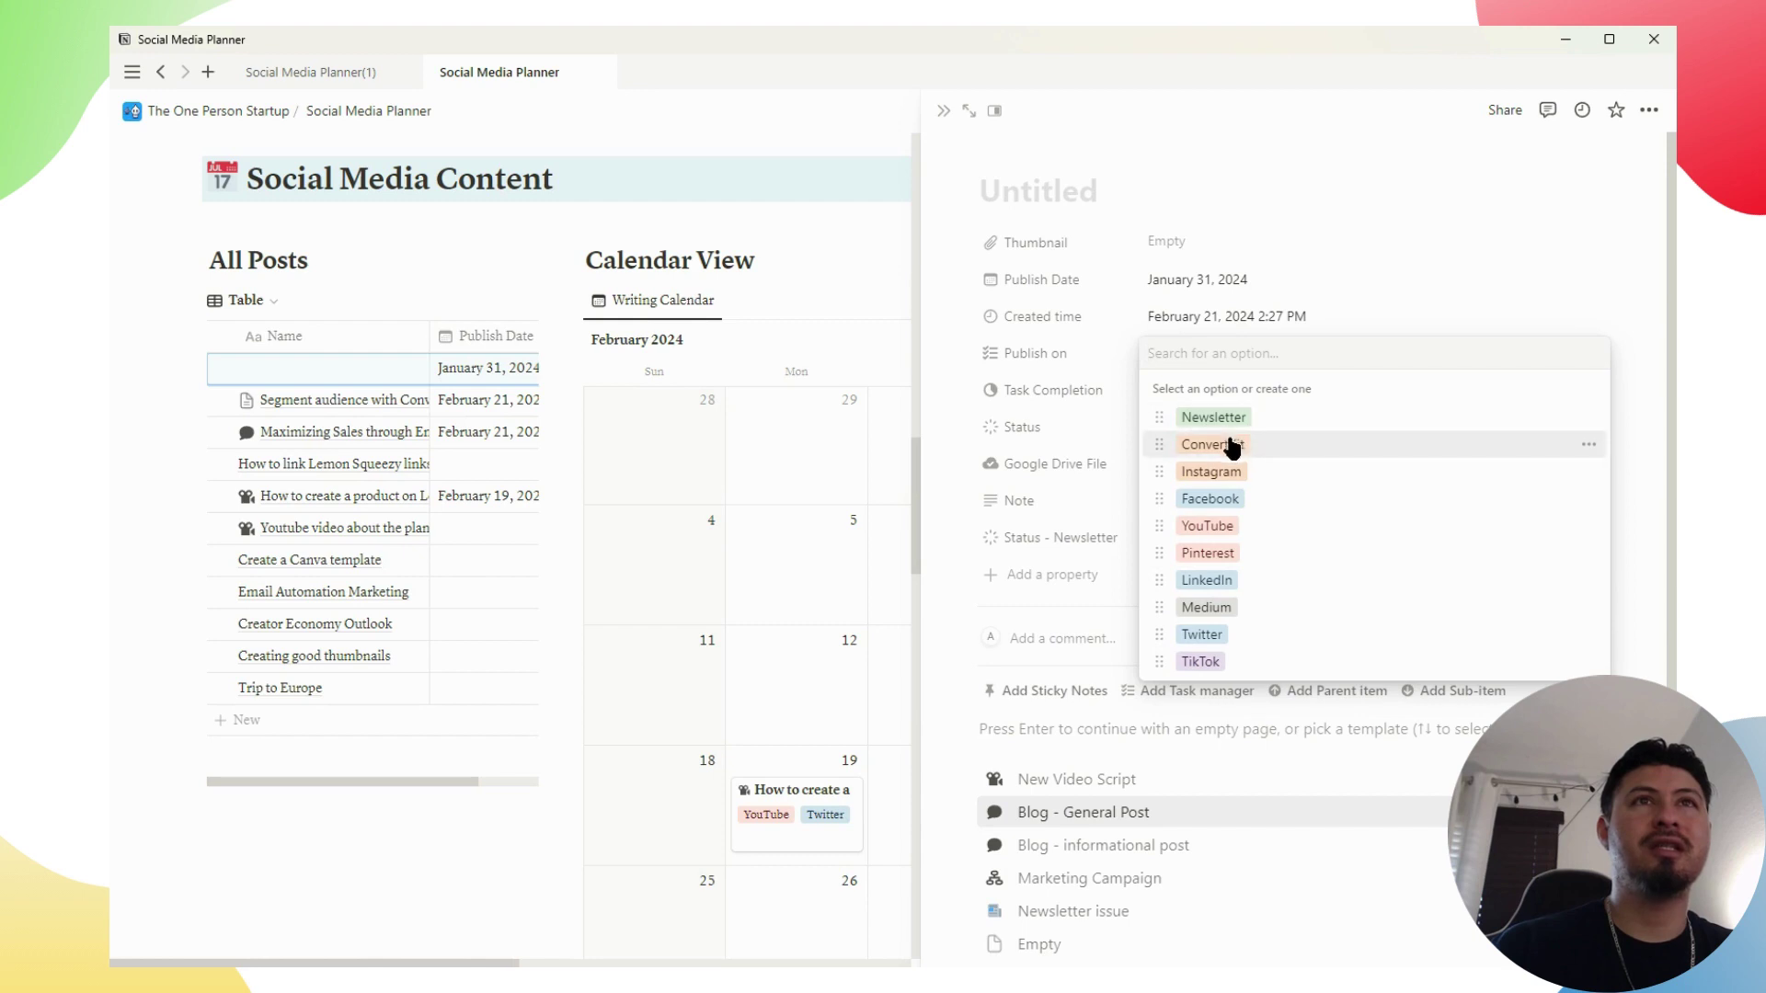
pyautogui.click(1221, 615)
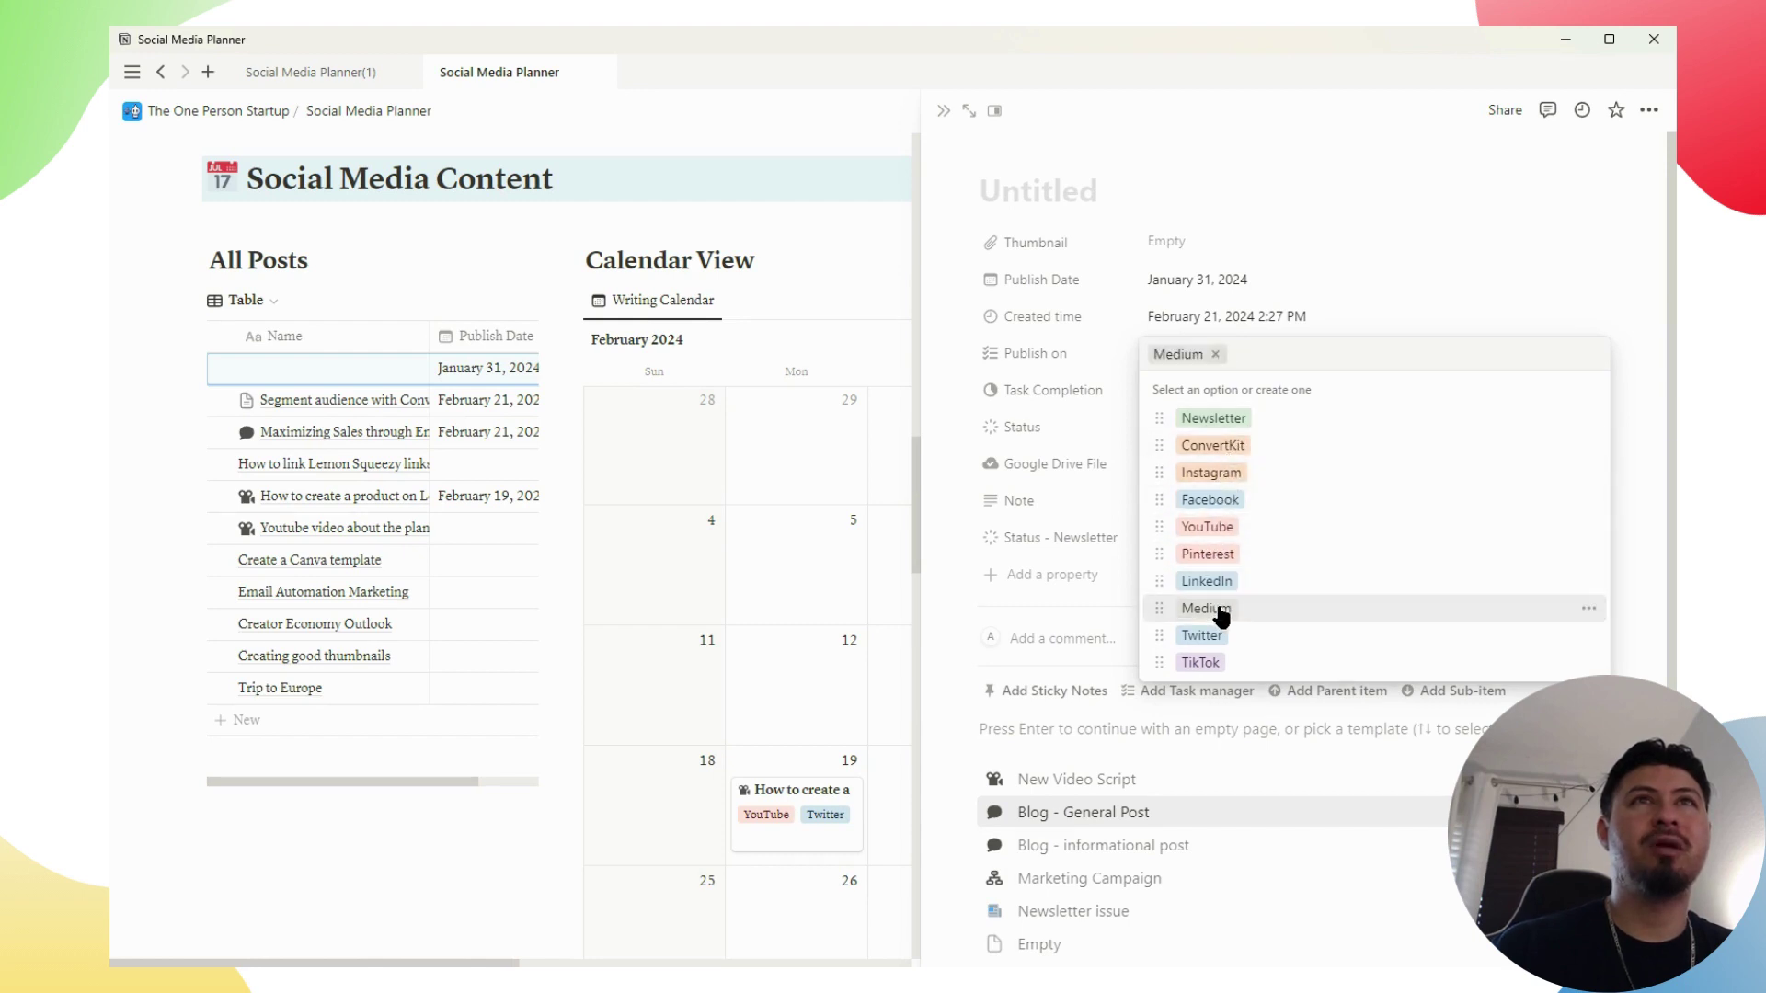
pyautogui.click(1215, 355)
pyautogui.click(1216, 529)
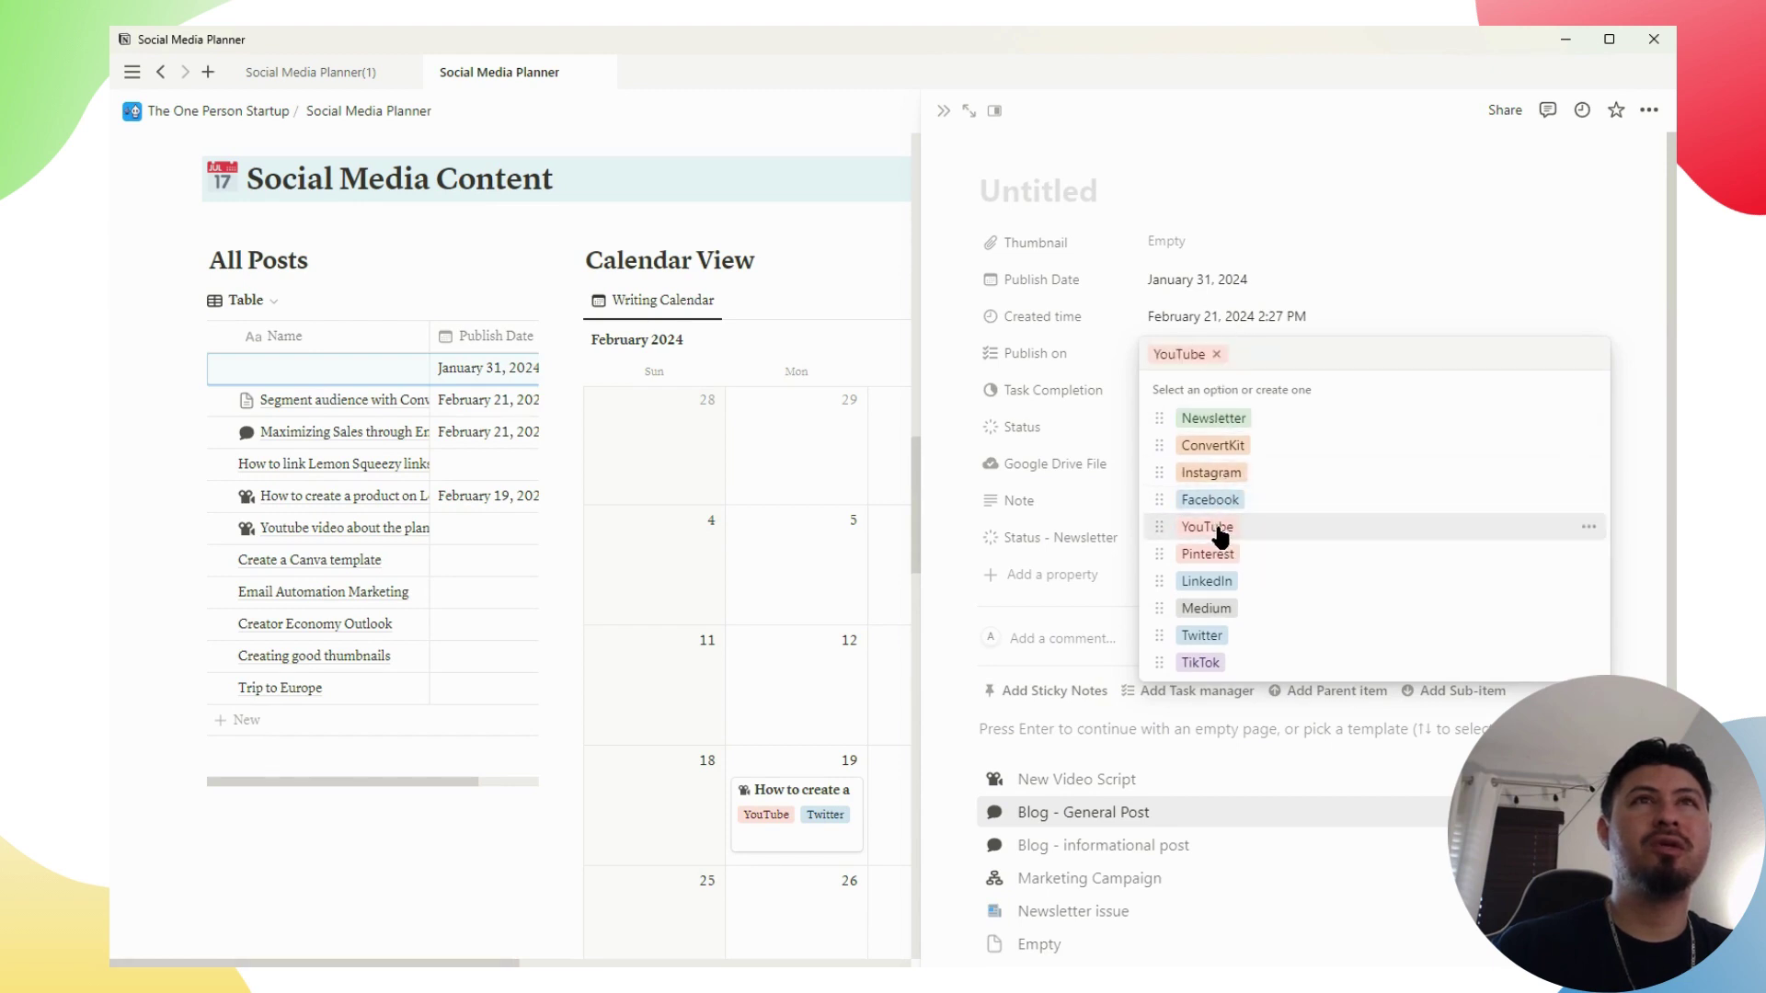
pyautogui.click(1317, 225)
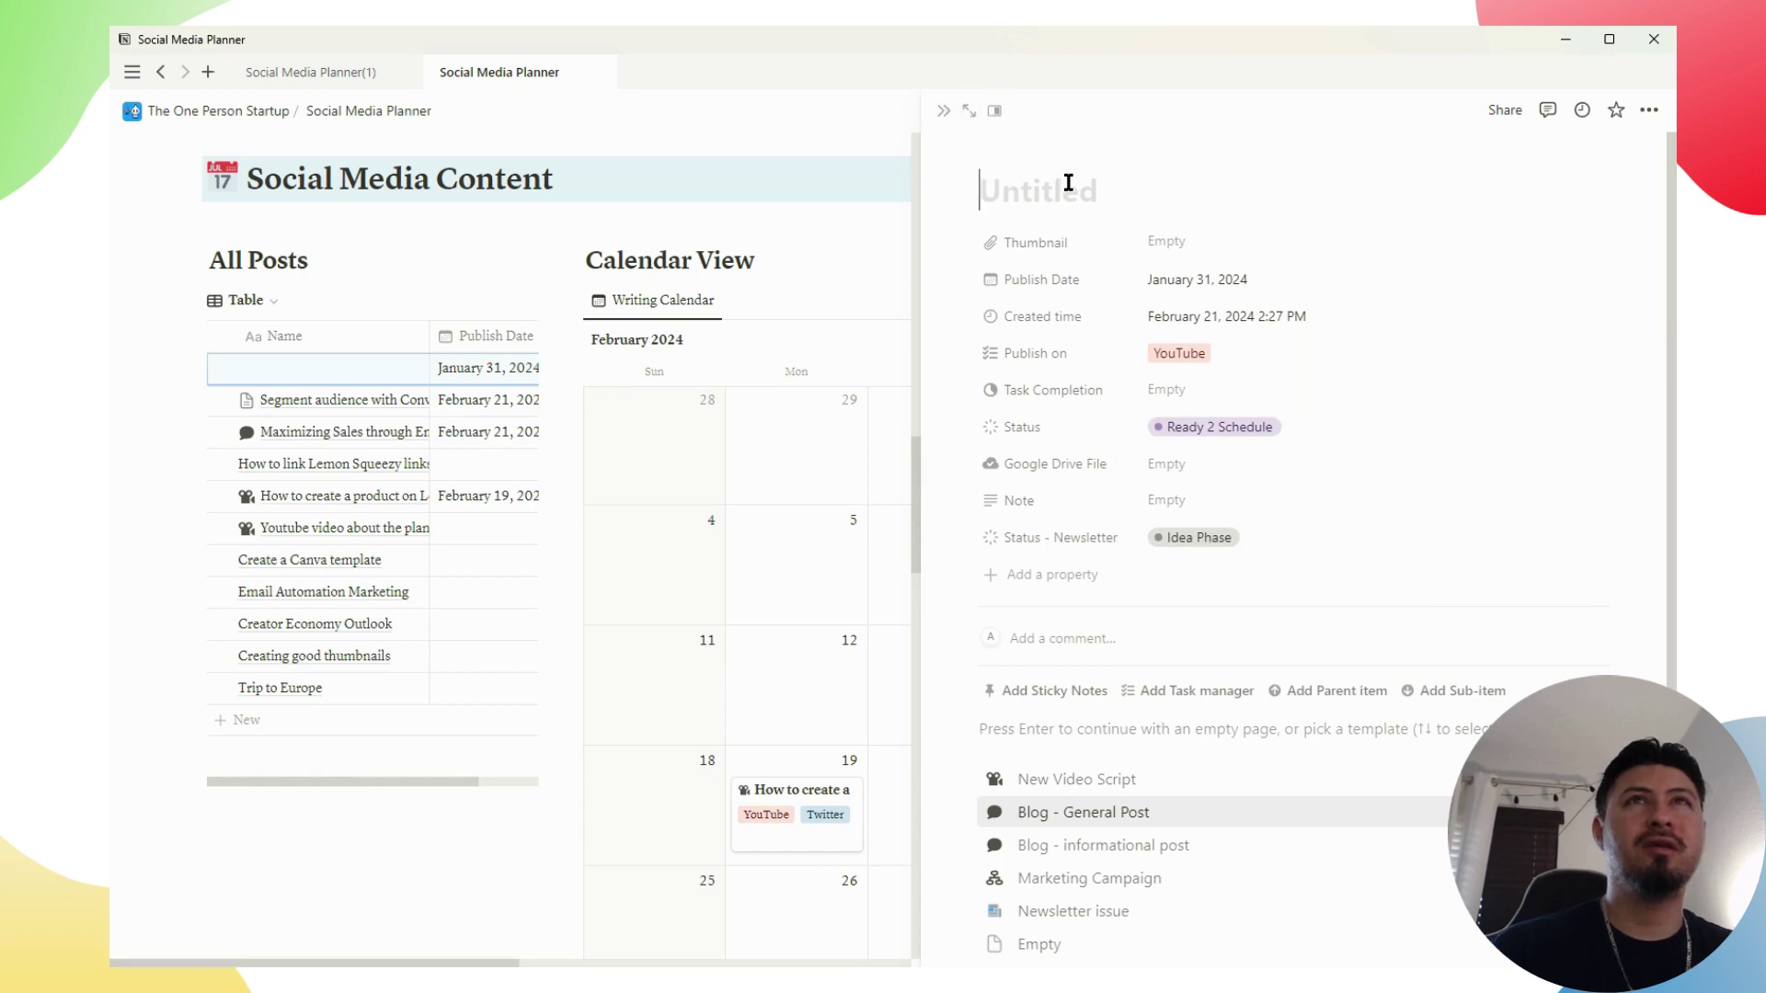
# Title the January 31 entry "YouTube demonstration" and check its card in the Writing Calendar
pyautogui.write('Y')
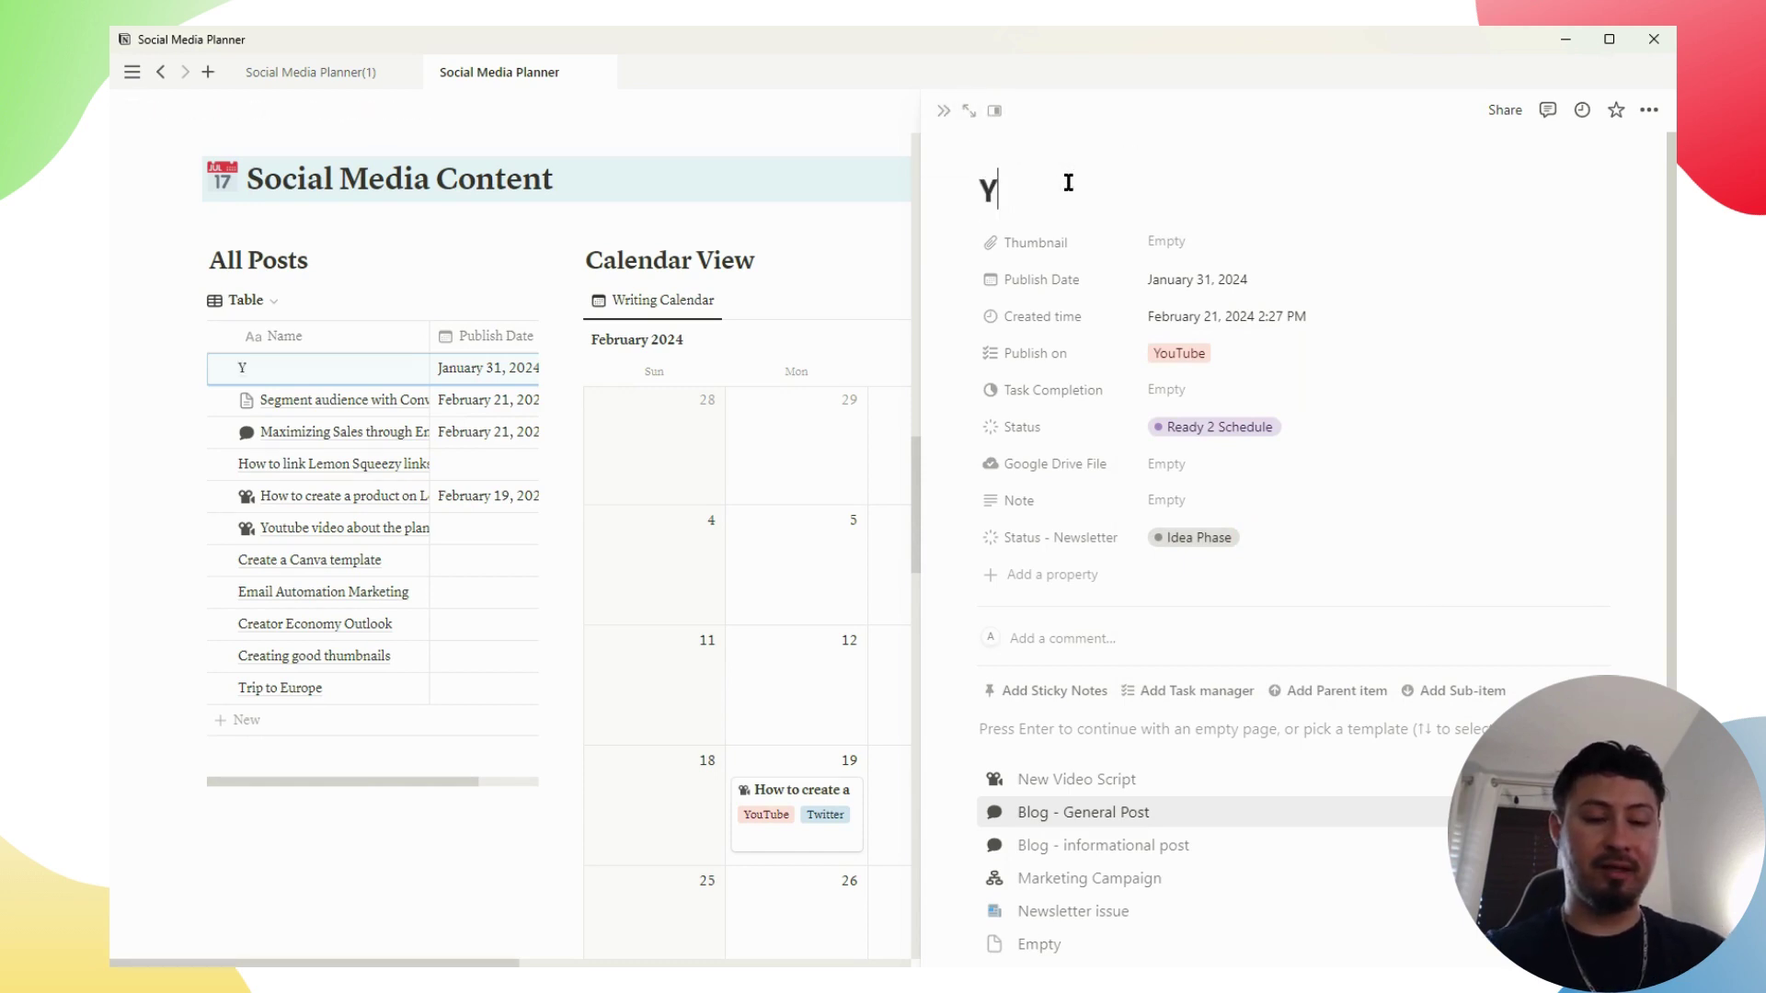
pyautogui.write('ouTube demonstration')
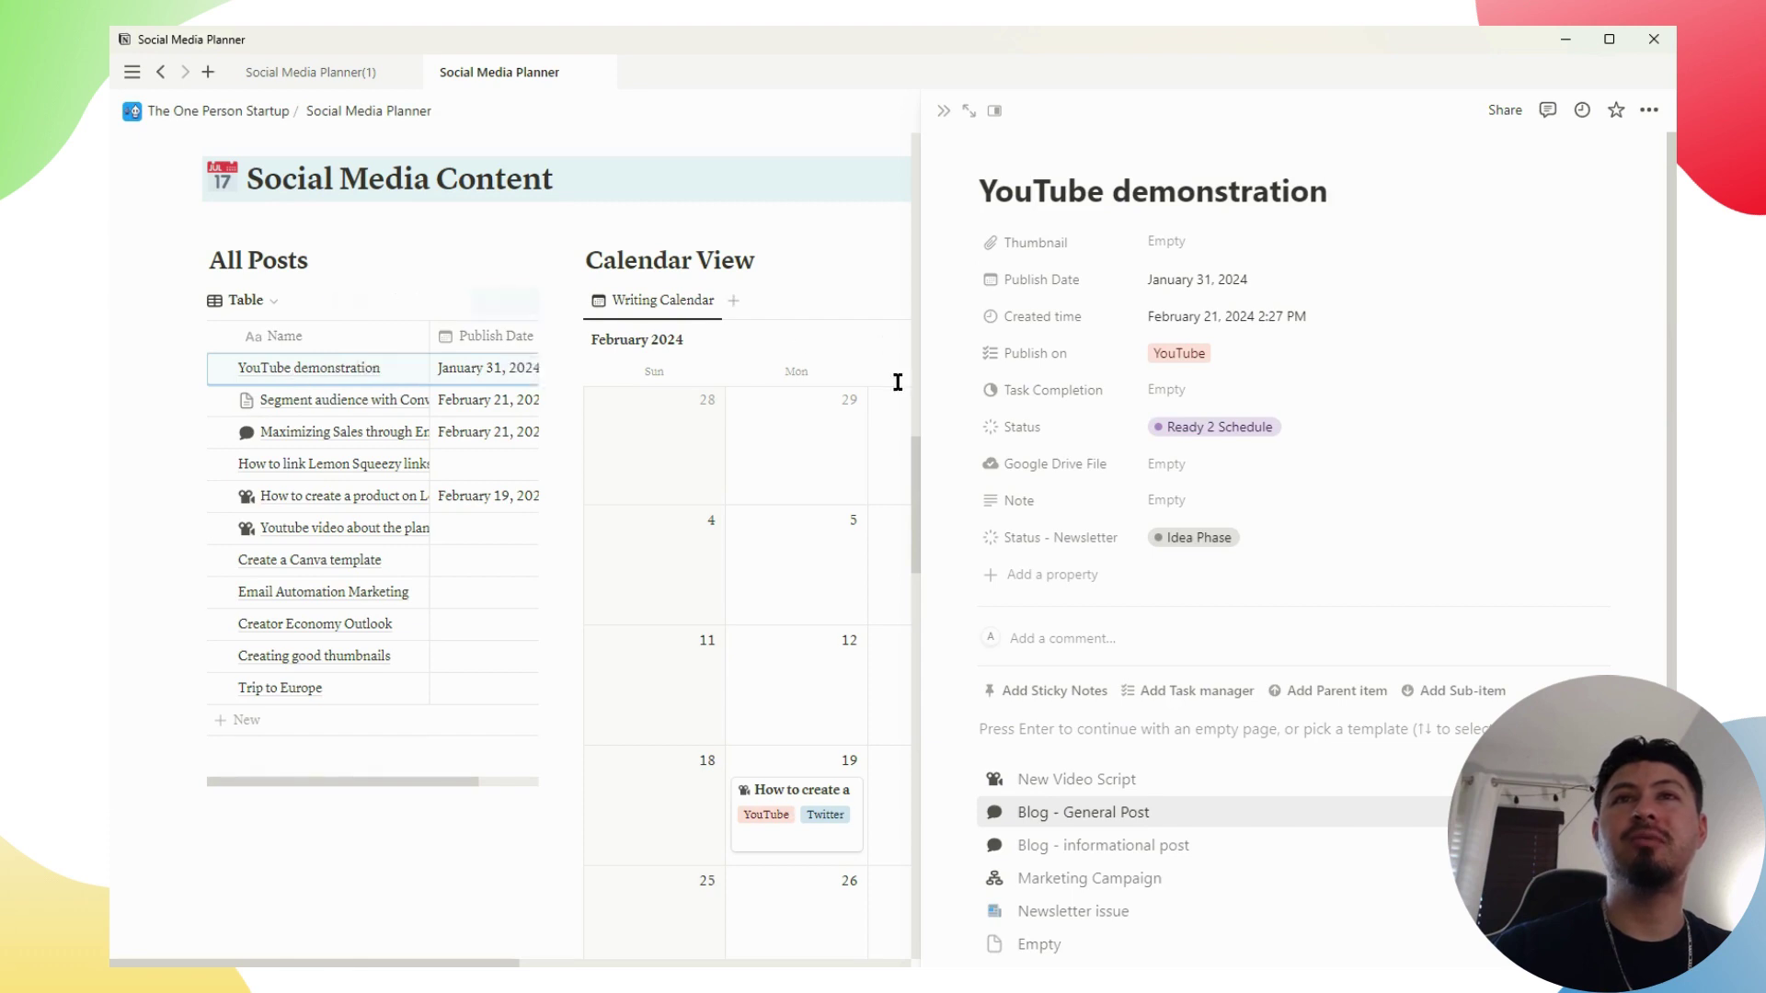
pyautogui.hscroll(3, 540, 629)
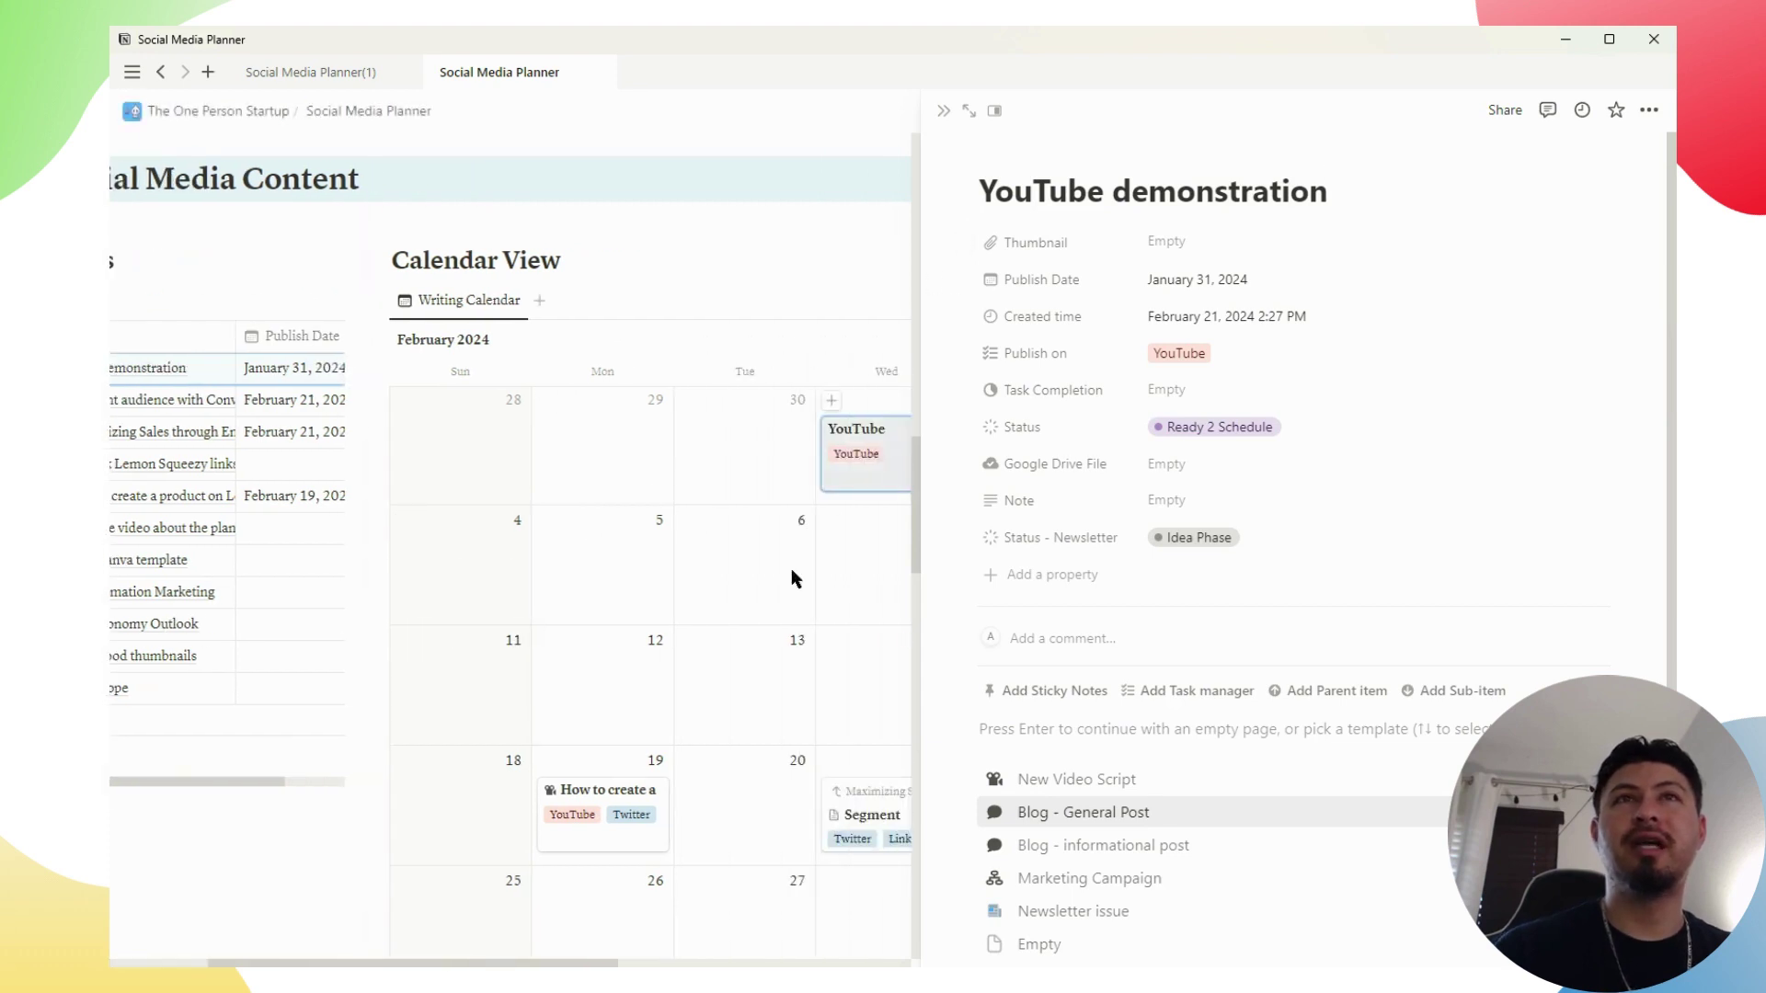
pyautogui.scroll(-2, 791, 579)
pyautogui.hscroll(3, 619, 612)
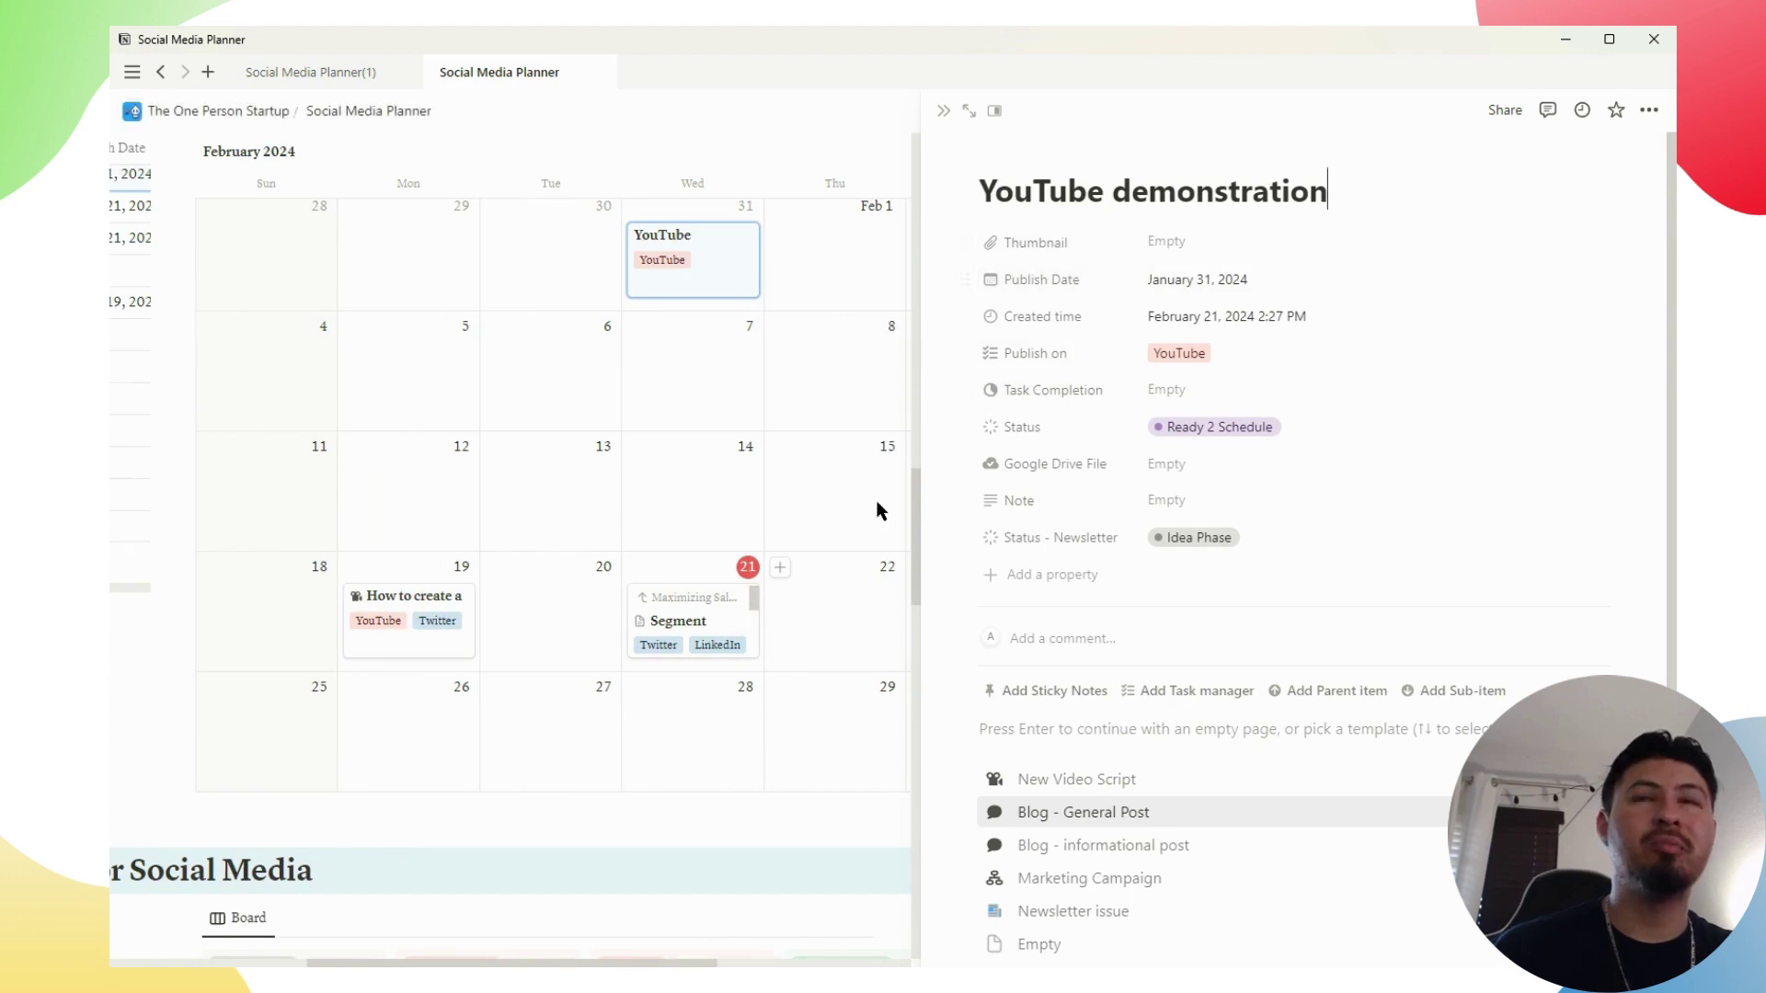
pyautogui.scroll(2, 726, 478)
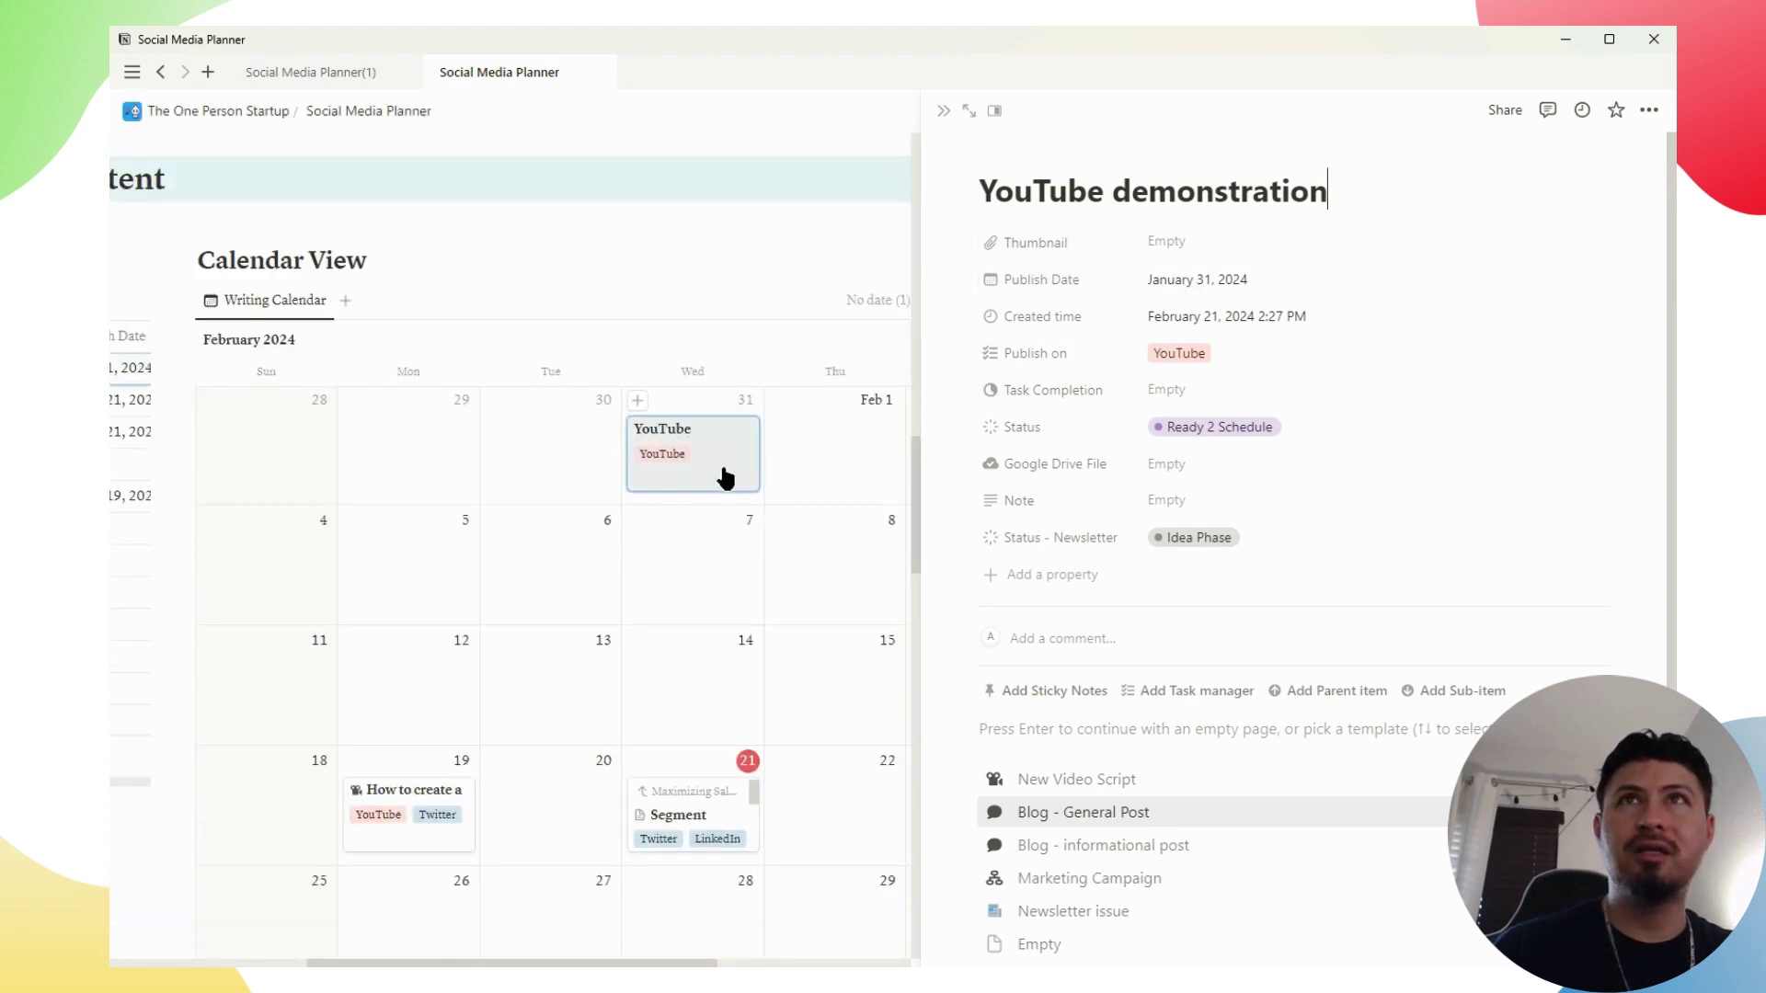
# Change the Status of the YouTube demonstration entry to Idea Phase and check the All Posts table and Writing Calendar
pyautogui.scroll(1, 741, 555)
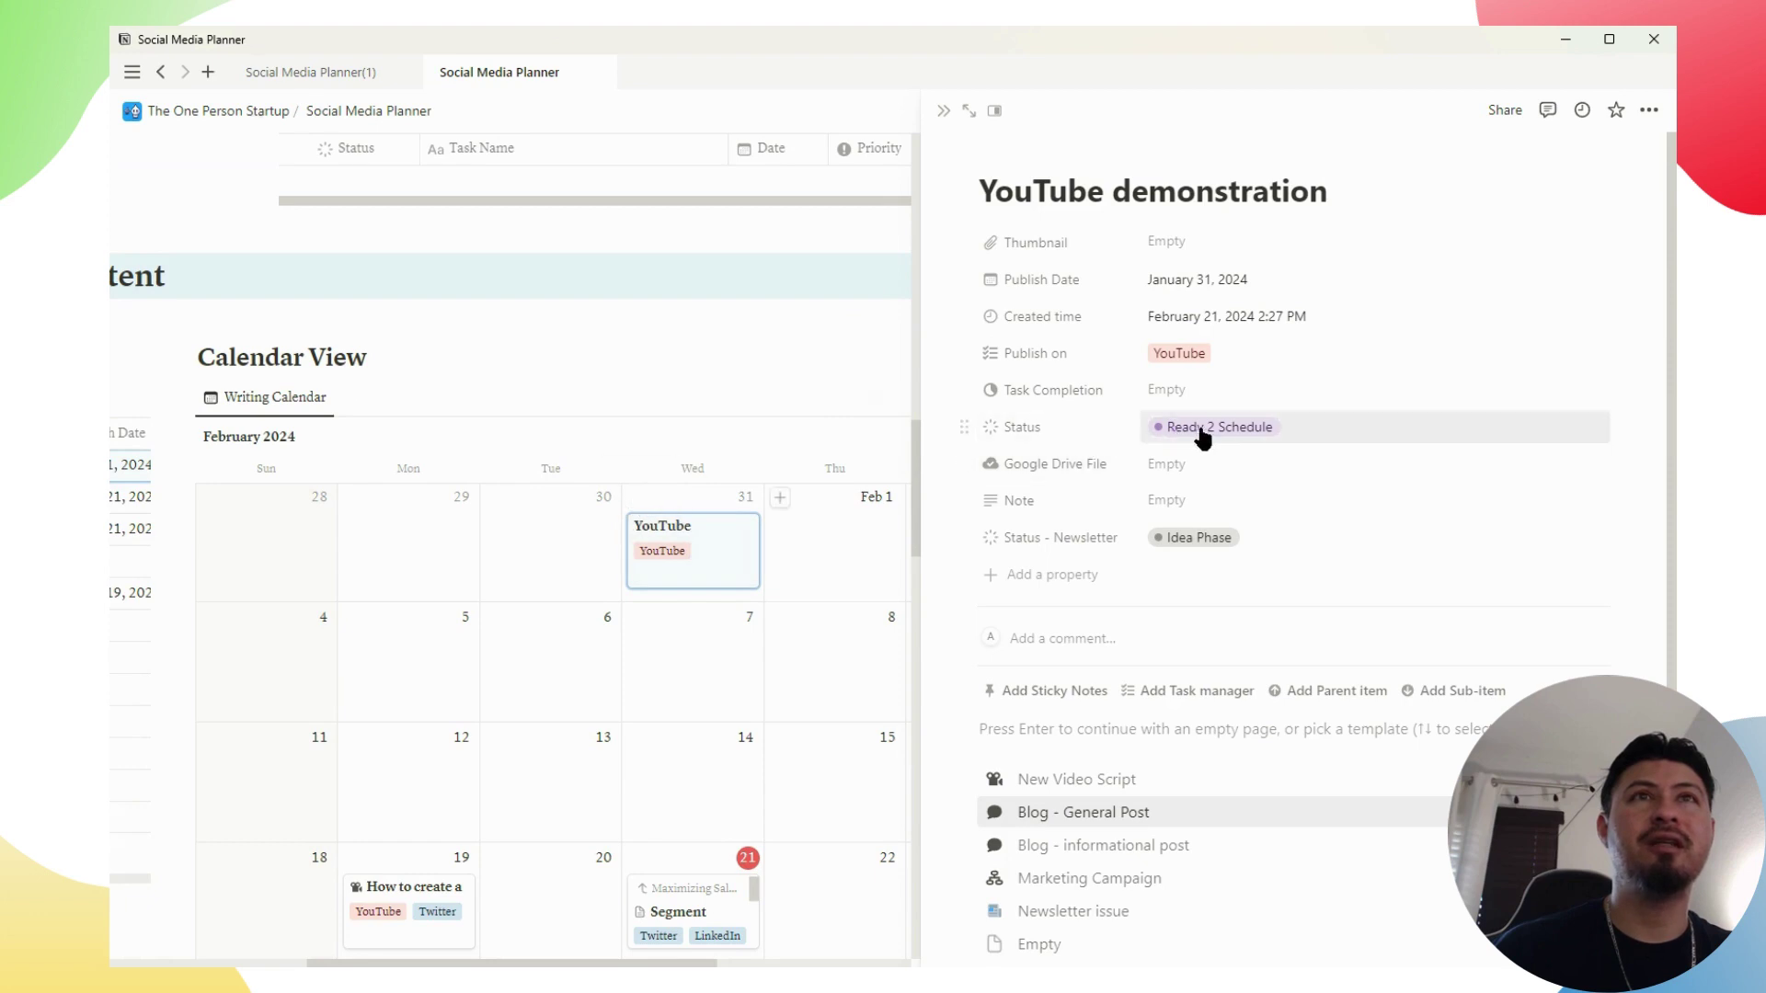
pyautogui.click(1265, 432)
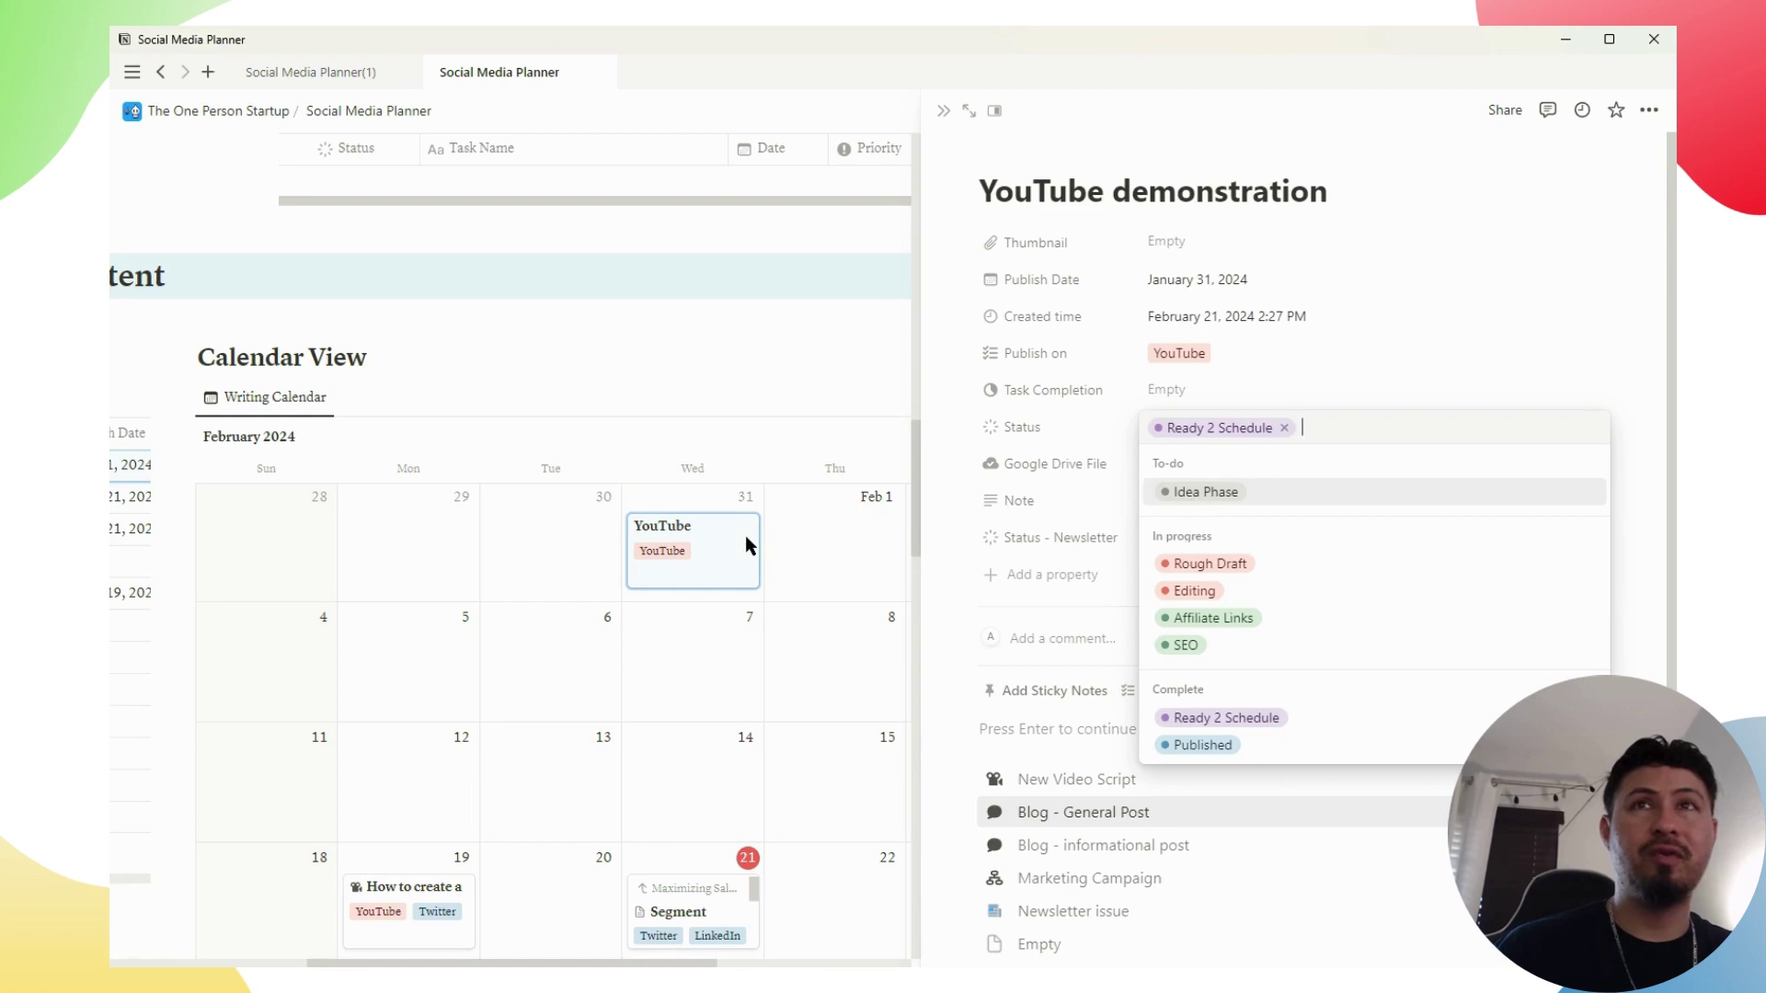
pyautogui.click(1234, 493)
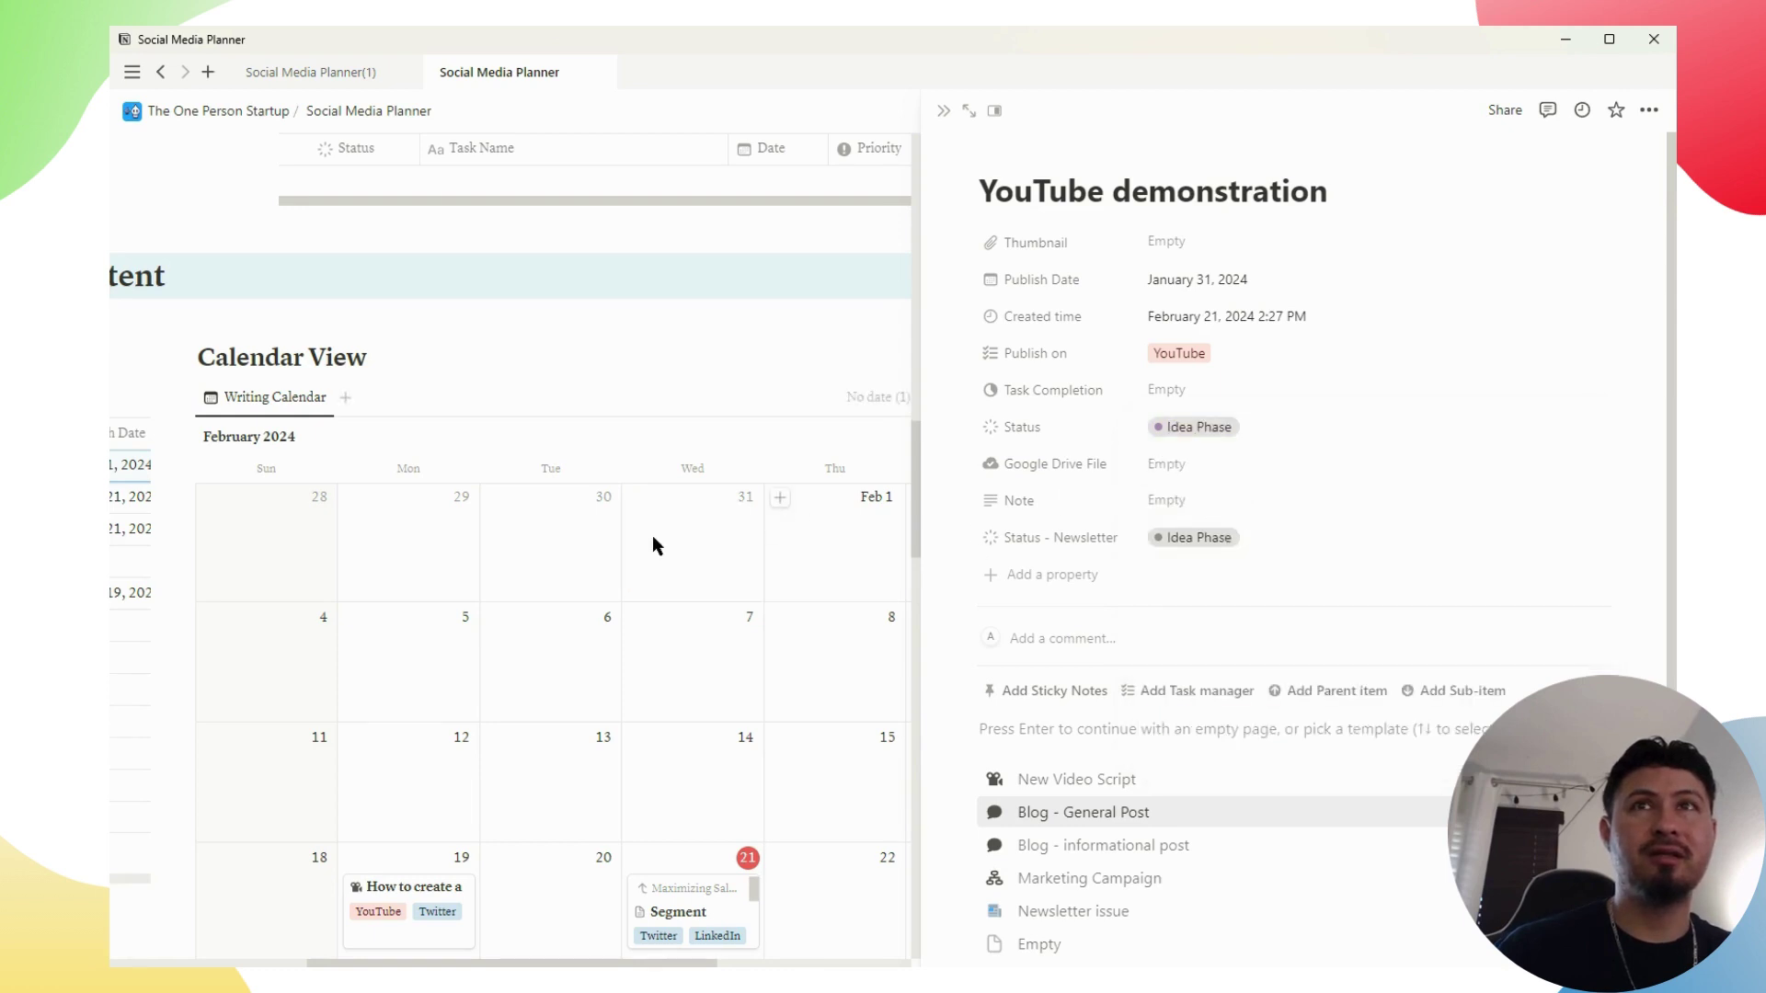
pyautogui.hscroll(-5, 825, 720)
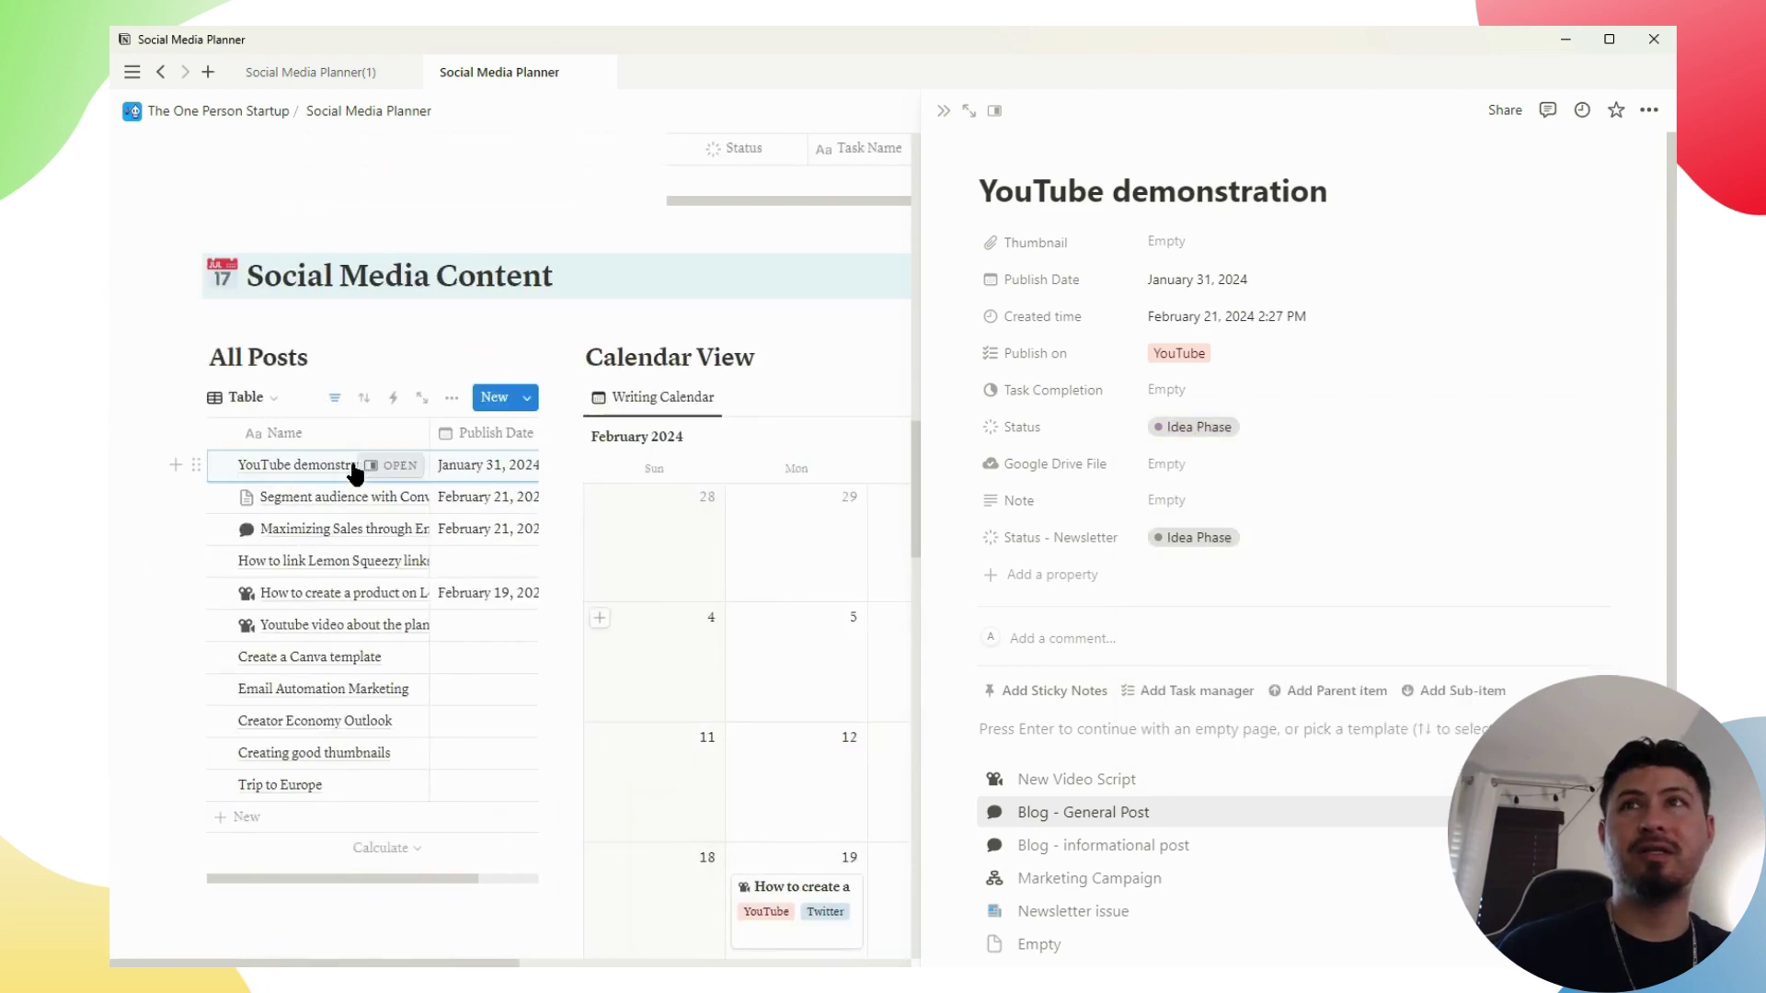
pyautogui.scroll(-2, 627, 754)
pyautogui.hscroll(3, 675, 599)
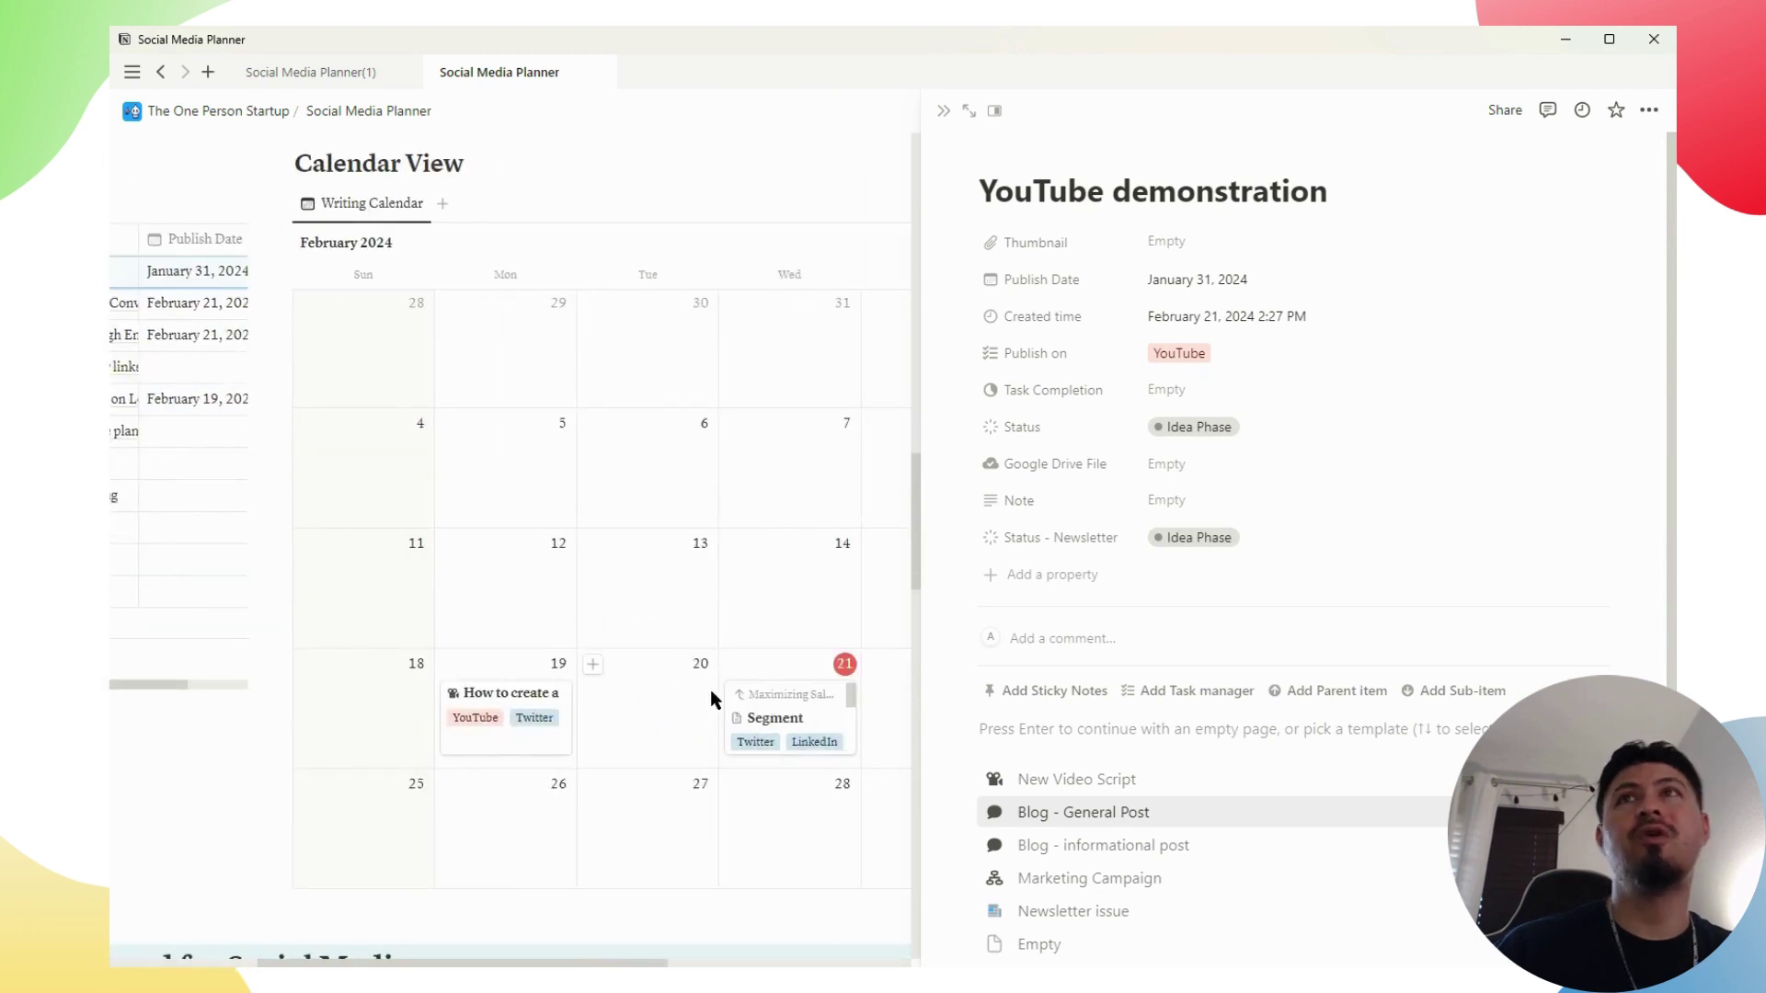
# Close the YouTube demonstration entry and create a new video script from the planner's new-content shortcuts, confirming the filming prompt
pyautogui.click(943, 110)
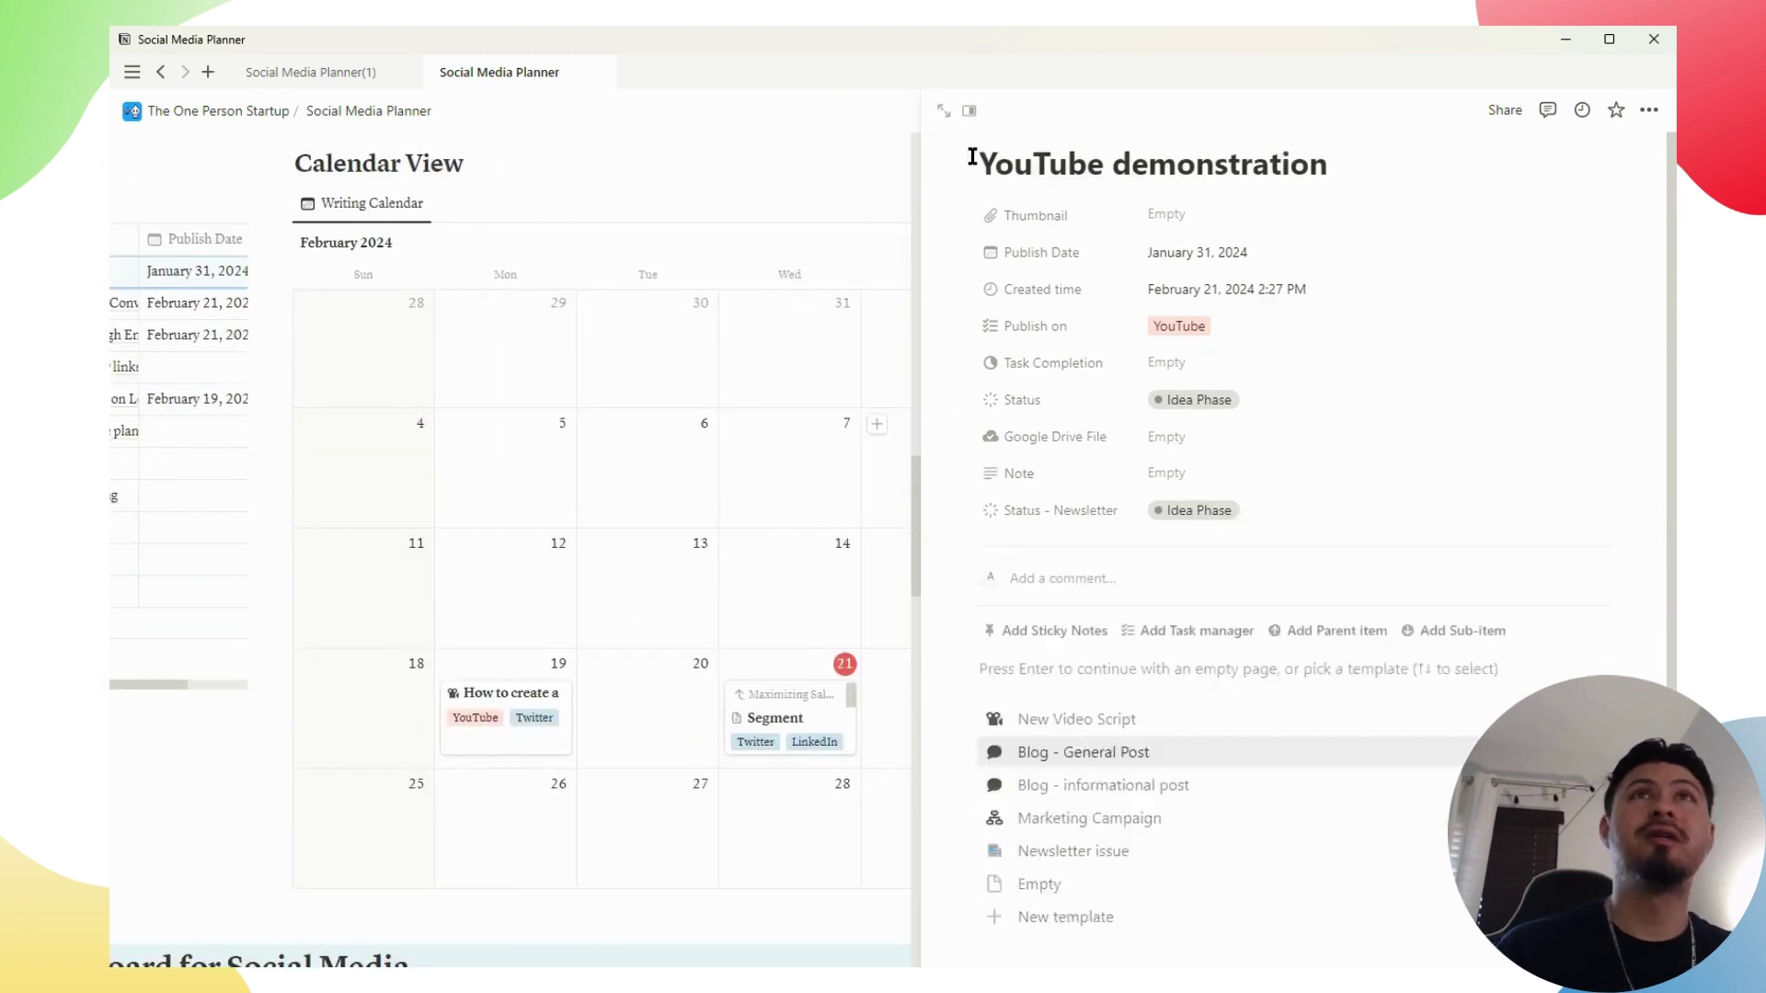
pyautogui.scroll(15, 973, 494)
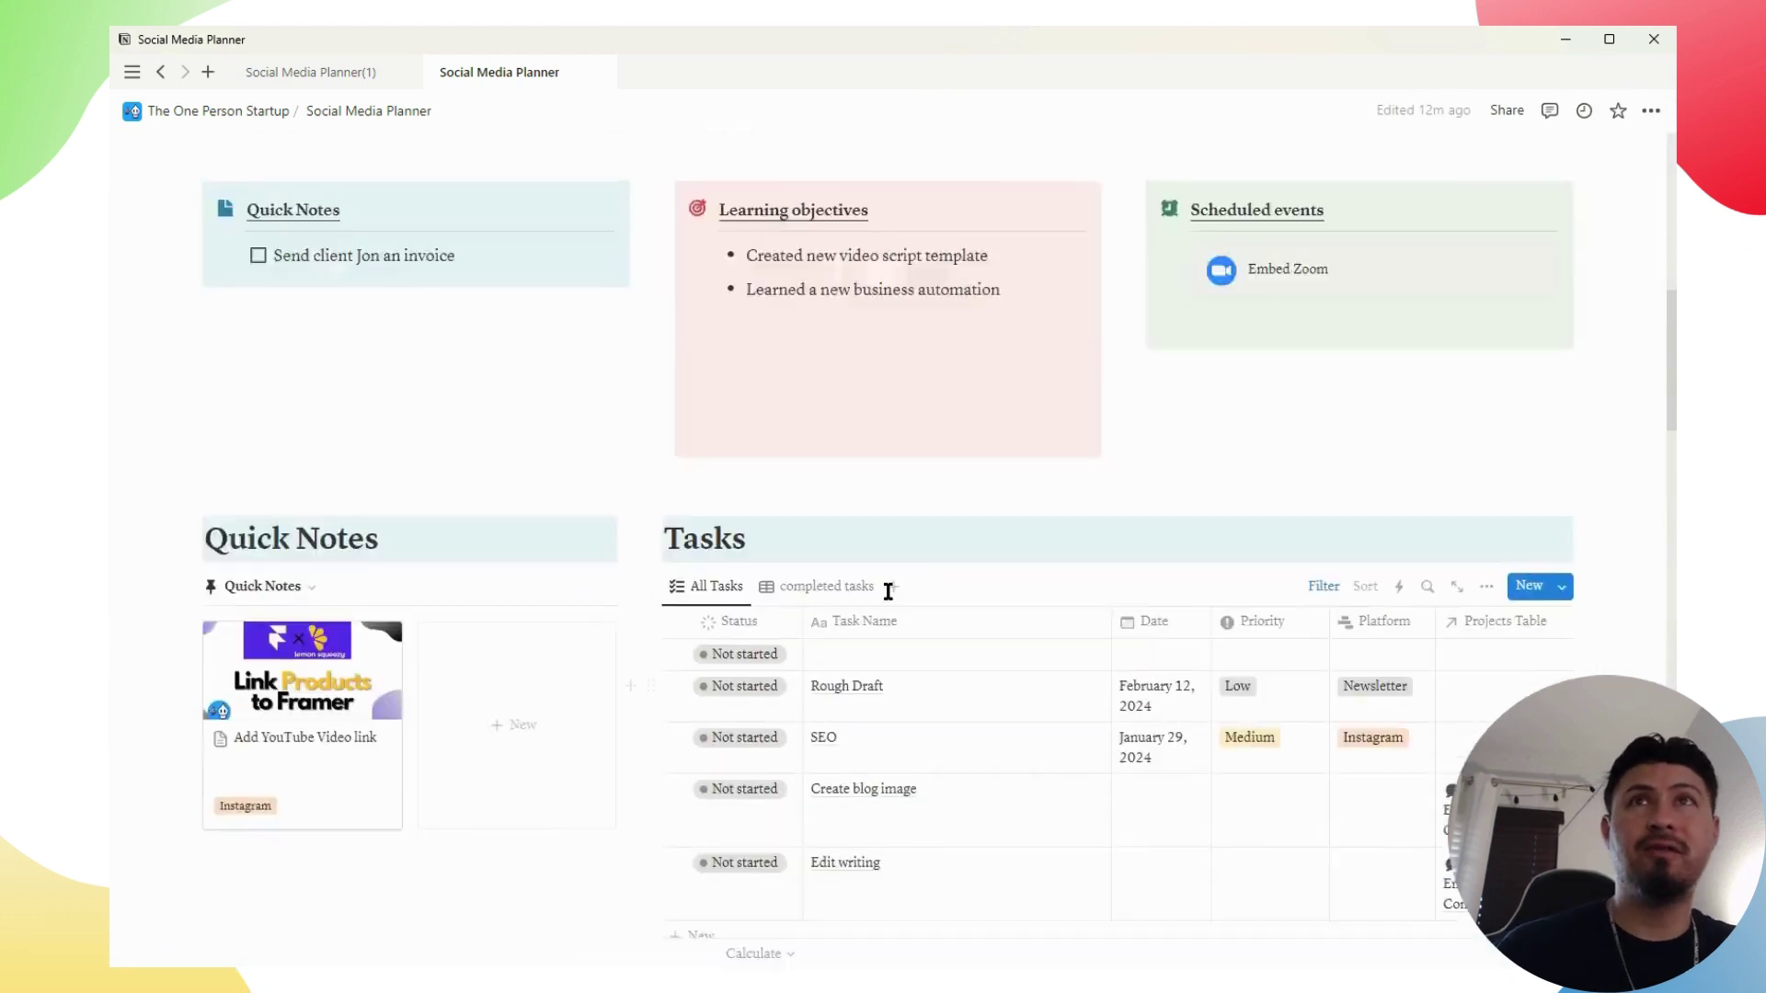
pyautogui.scroll(3, 880, 596)
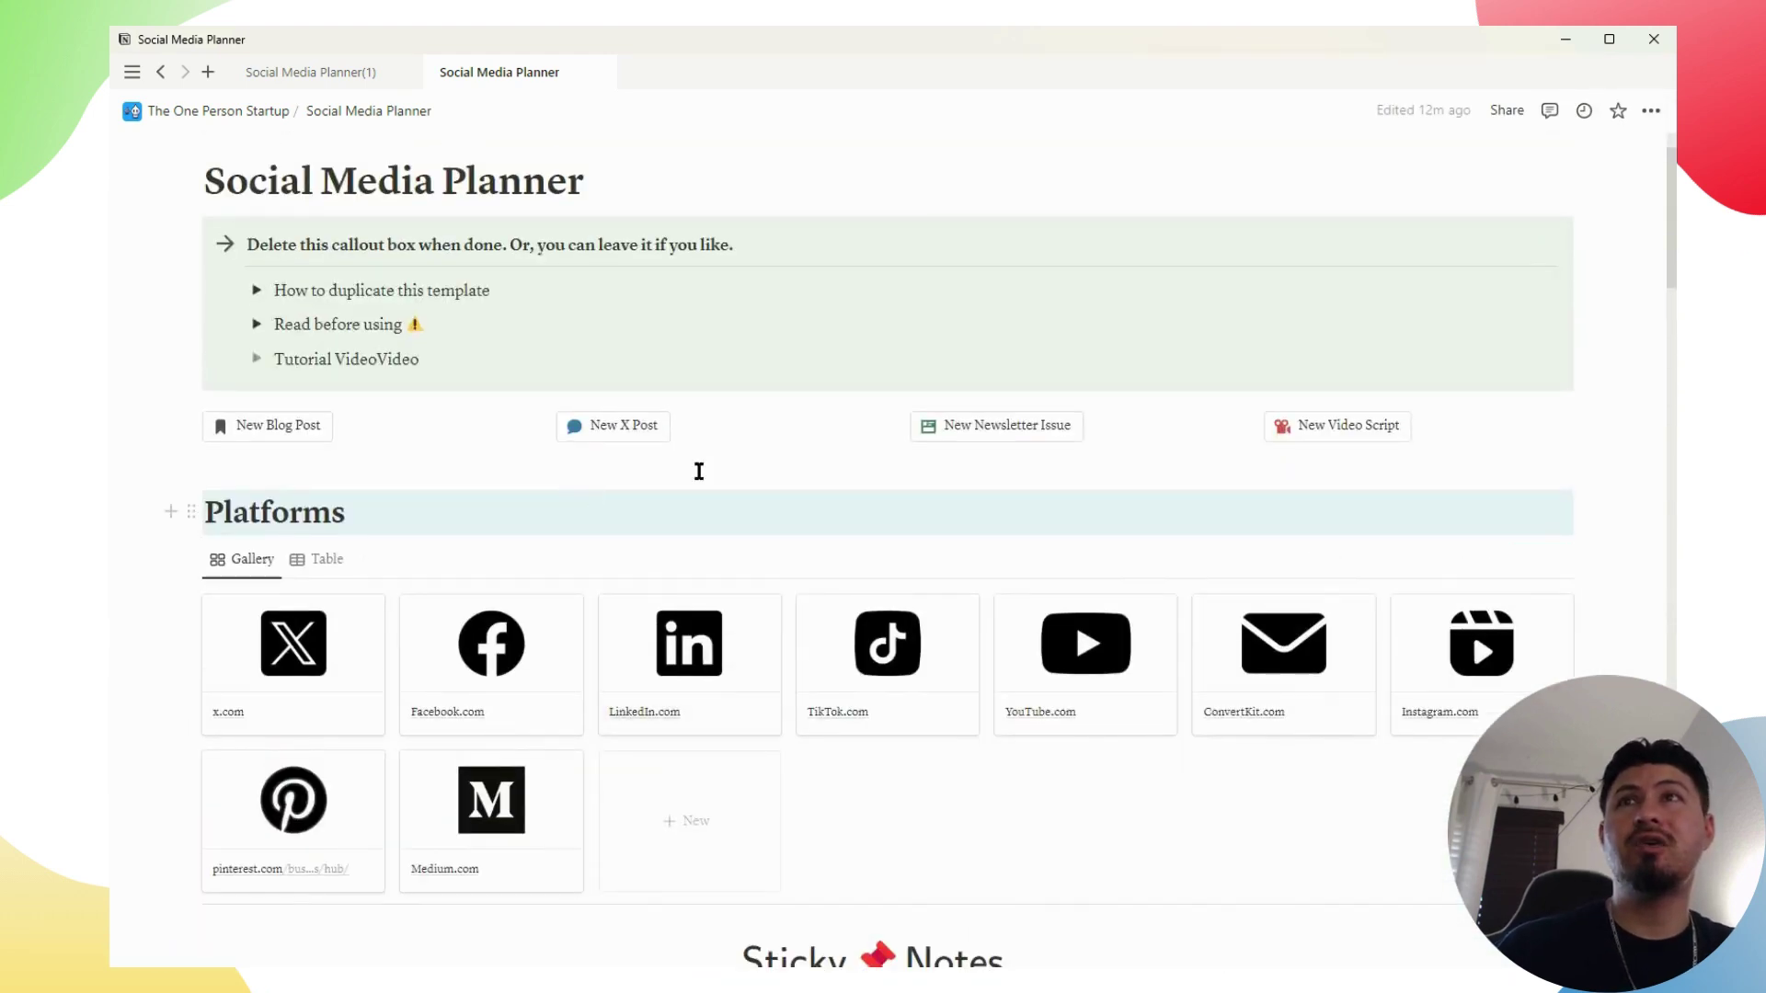
pyautogui.click(1330, 432)
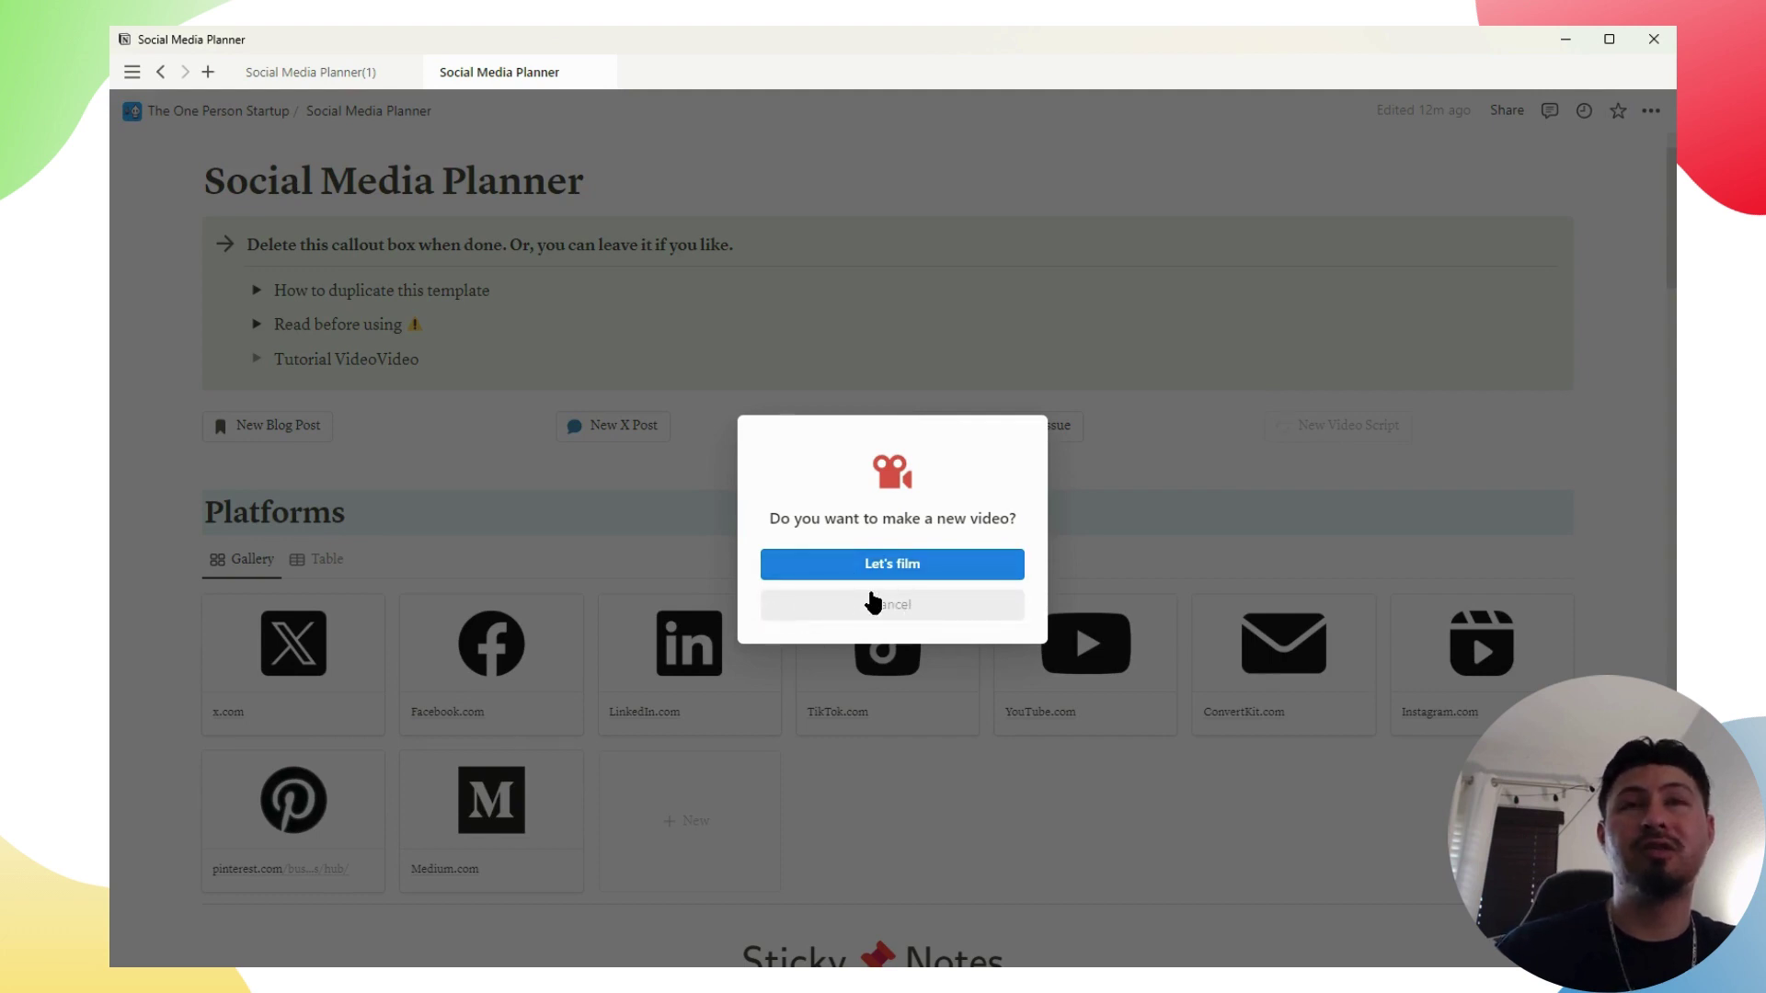
pyautogui.click(929, 566)
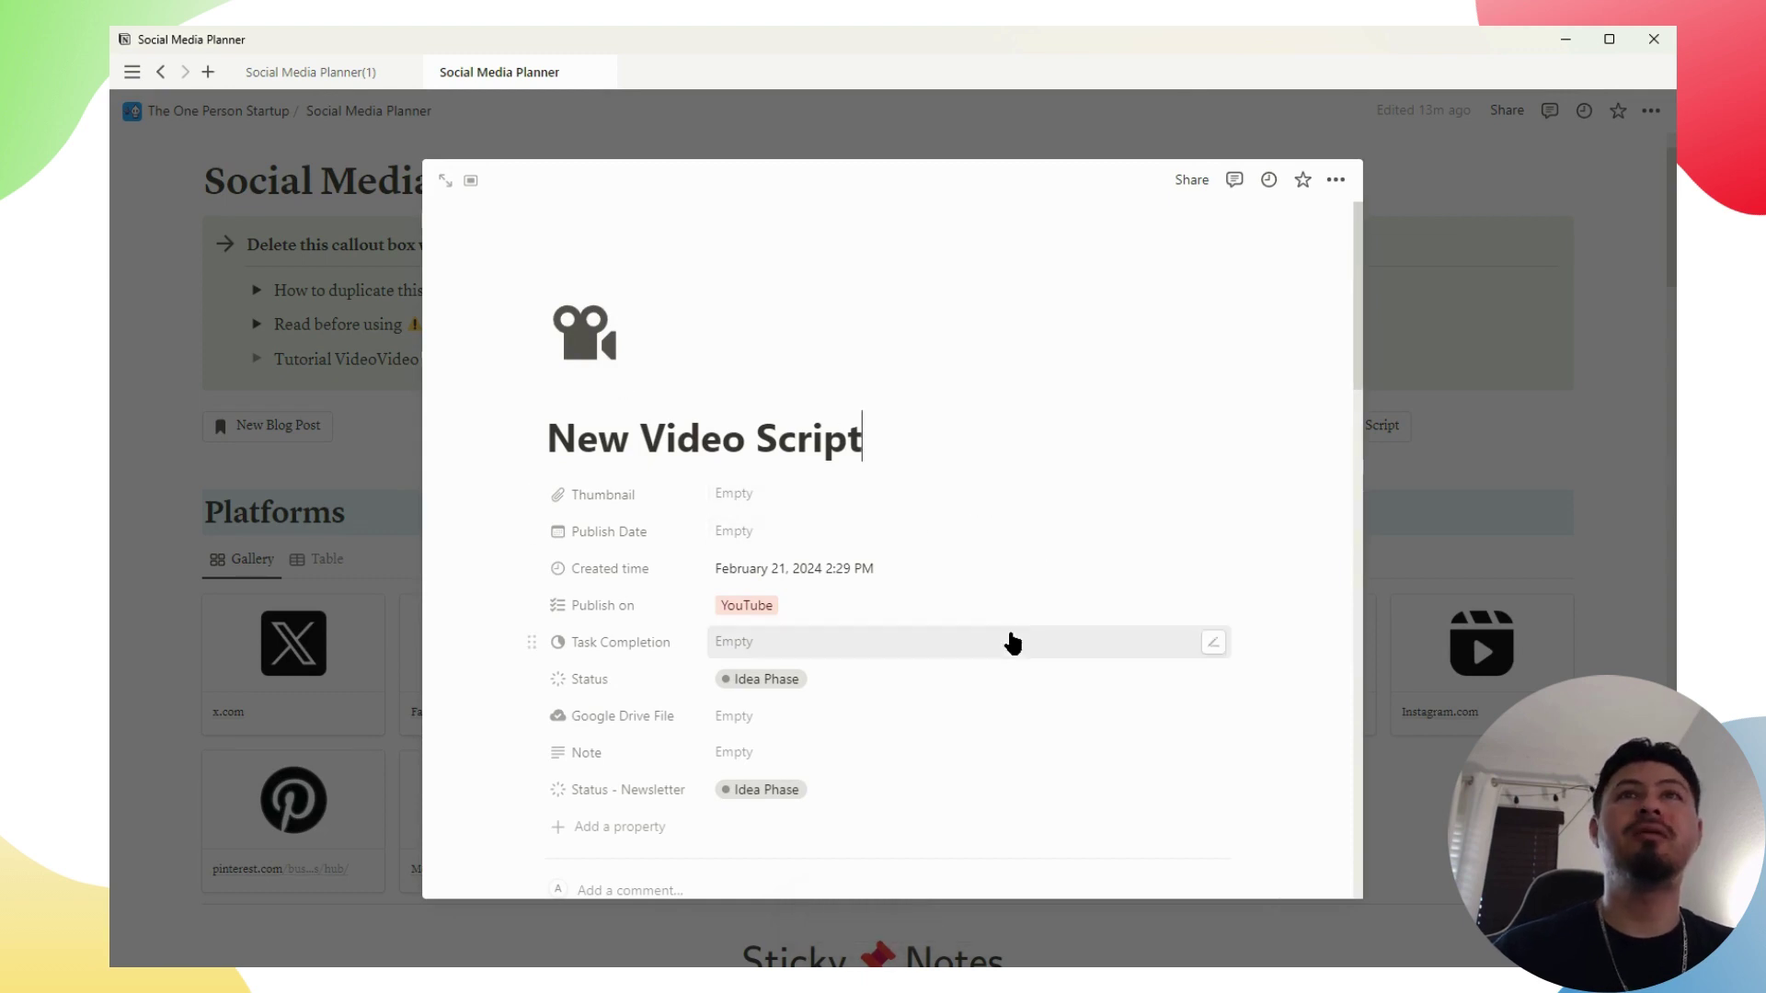
# Look through the new video script's outline, including its Introduction toggle, Video Description, Links and Brand sections
pyautogui.scroll(-5, 1011, 642)
pyautogui.scroll(-3, 1009, 632)
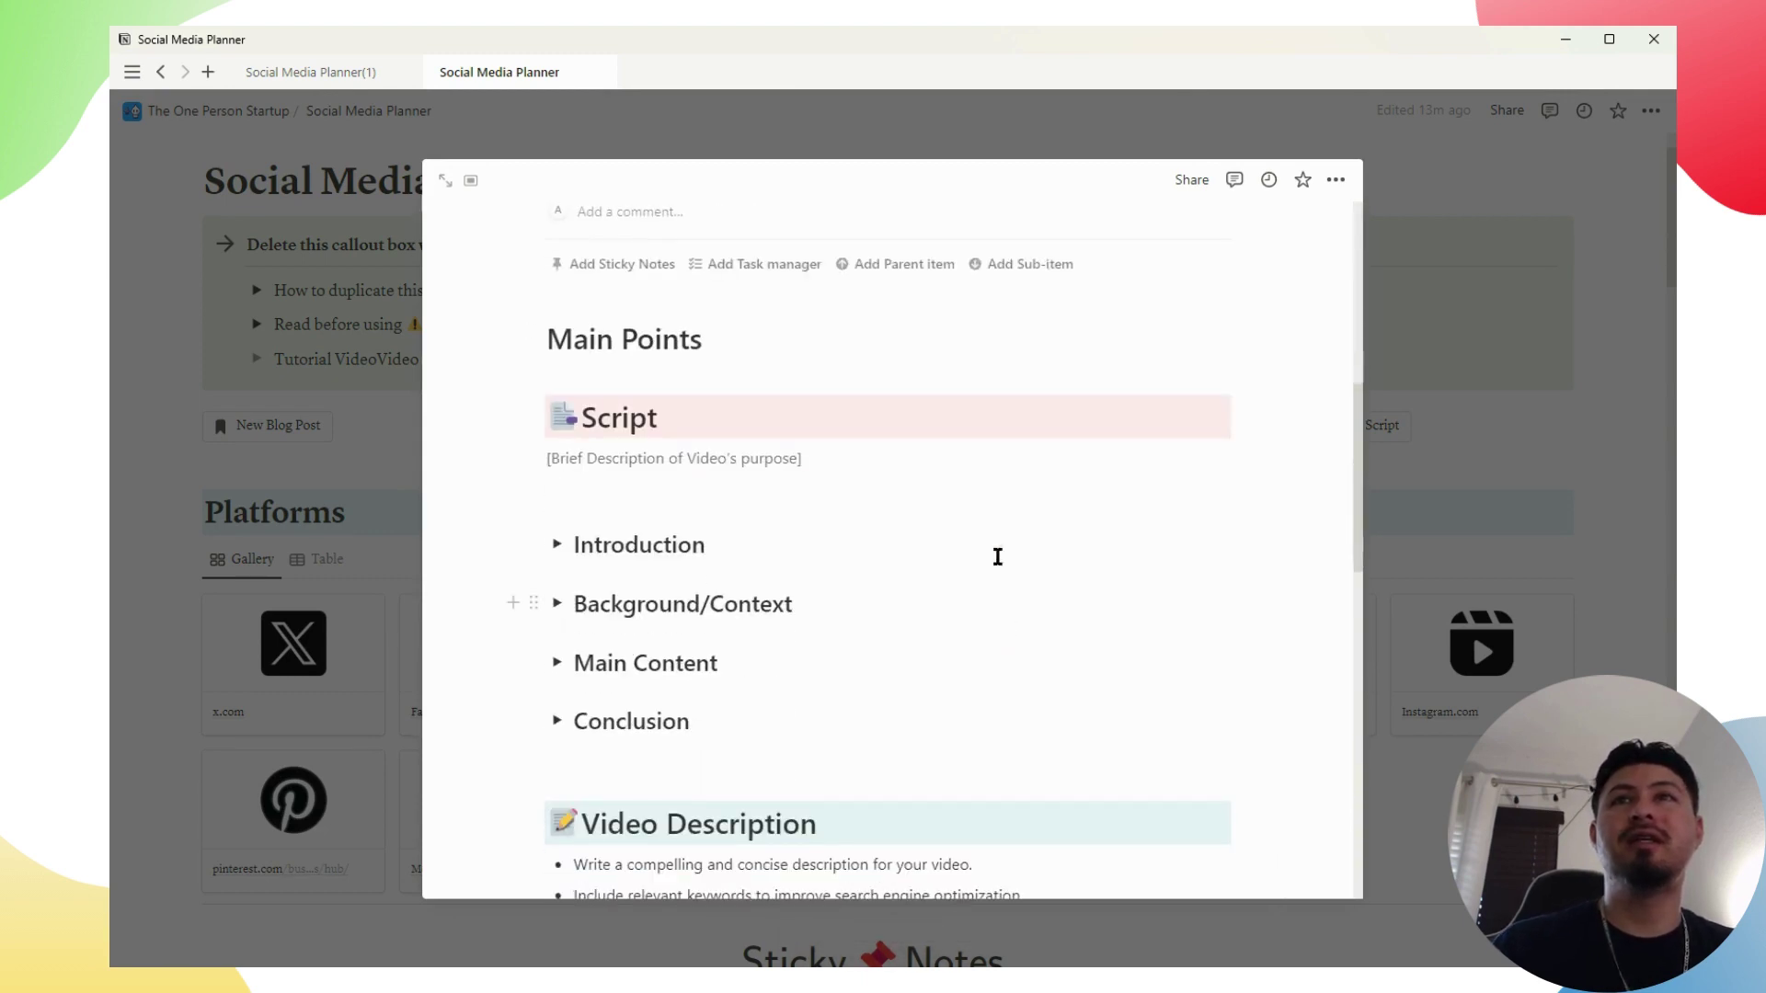
pyautogui.click(557, 544)
pyautogui.click(556, 545)
pyautogui.scroll(-4, 660, 671)
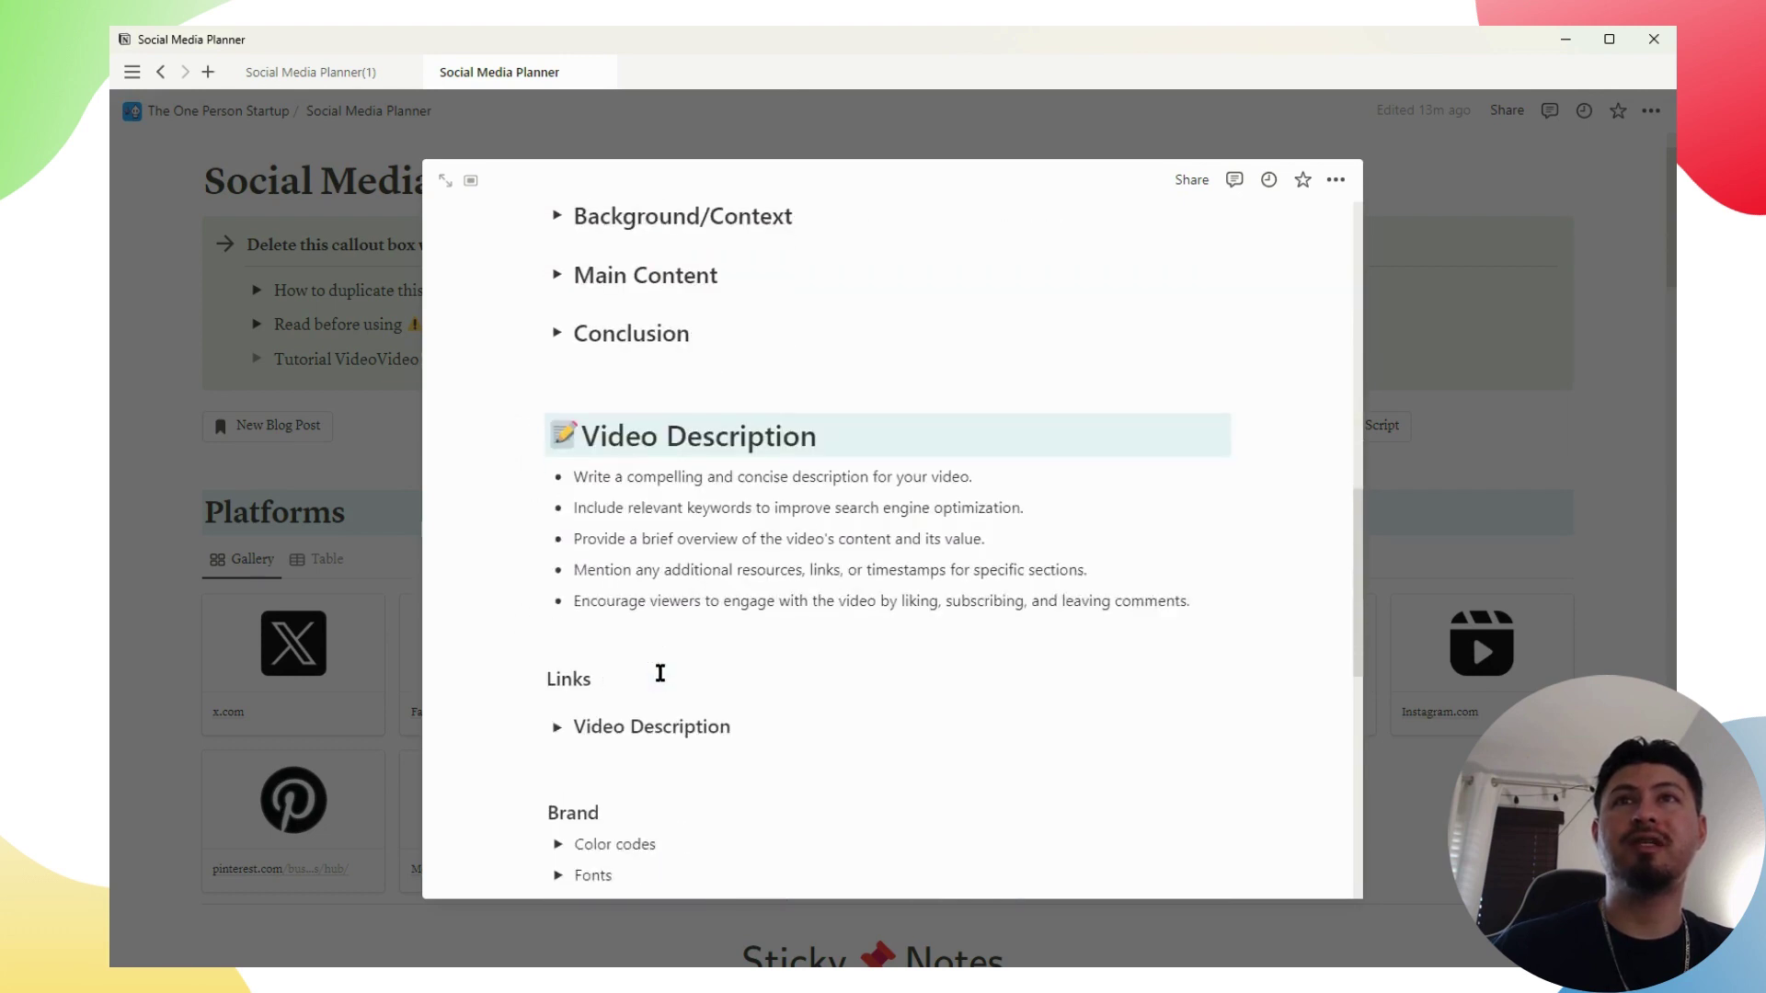
pyautogui.scroll(-2, 761, 662)
pyautogui.scroll(10, 761, 662)
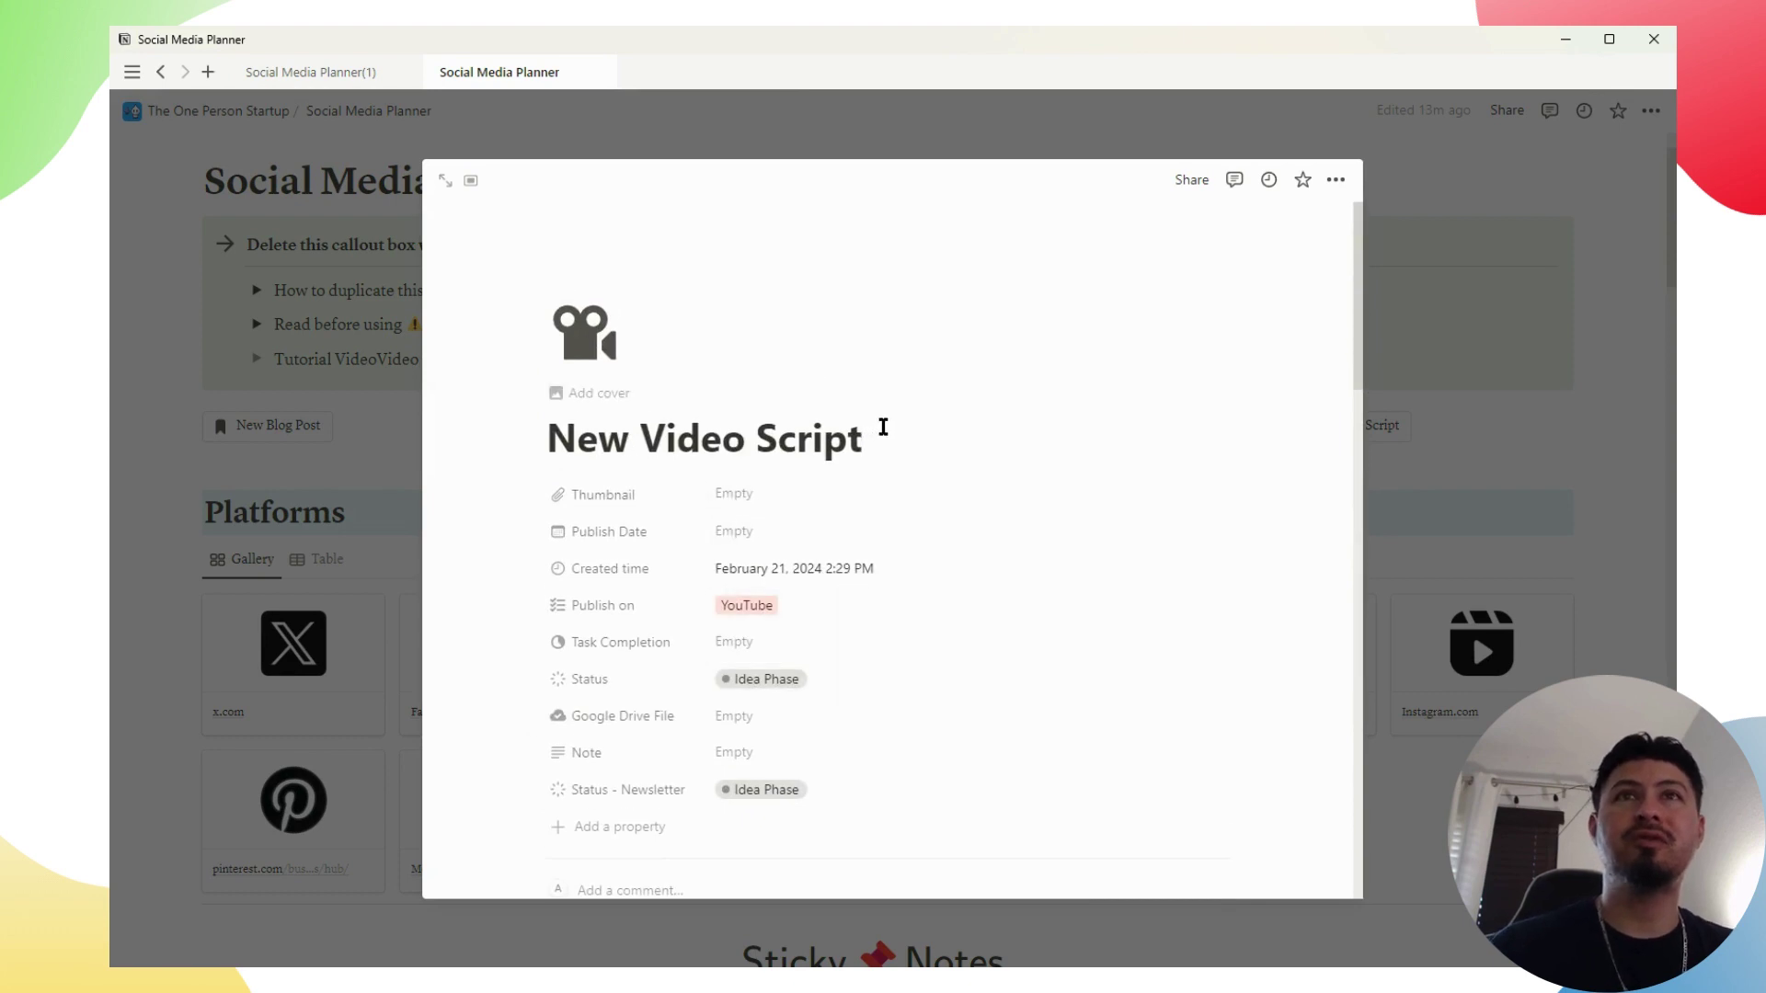
# Rename the video script page to "New Video Script ABC" and close it
pyautogui.click(883, 427)
pyautogui.write('ABC')
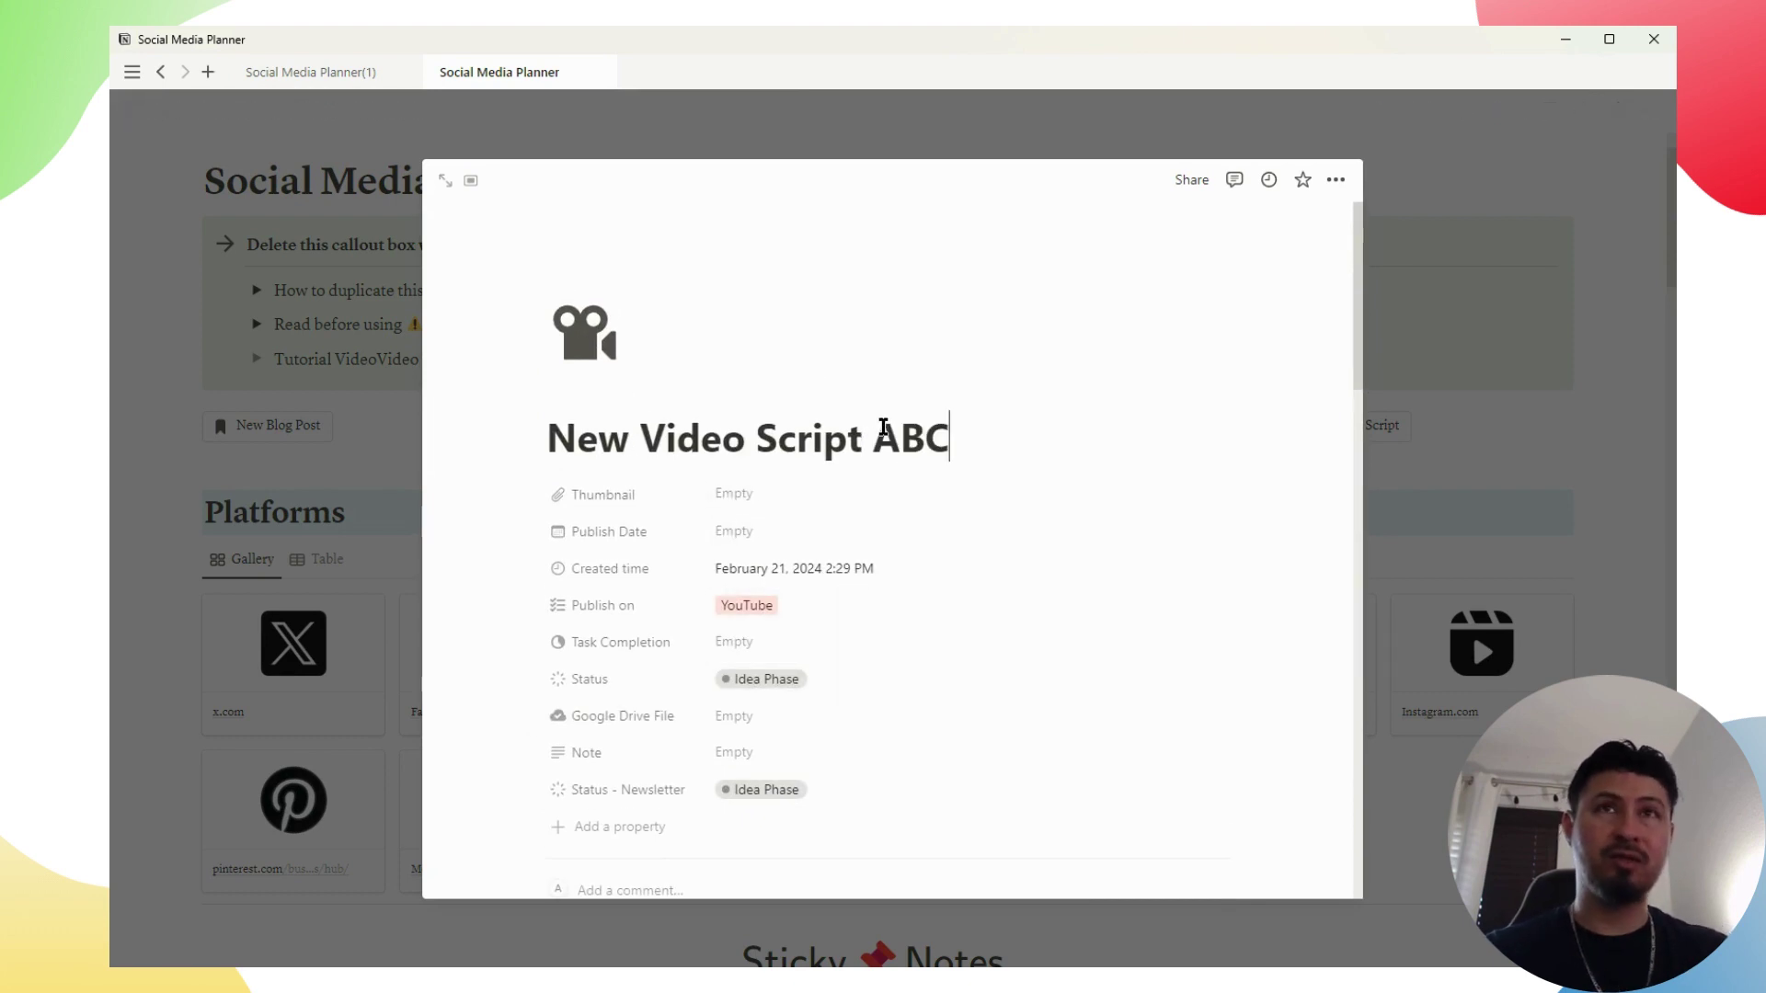
pyautogui.click(1356, 397)
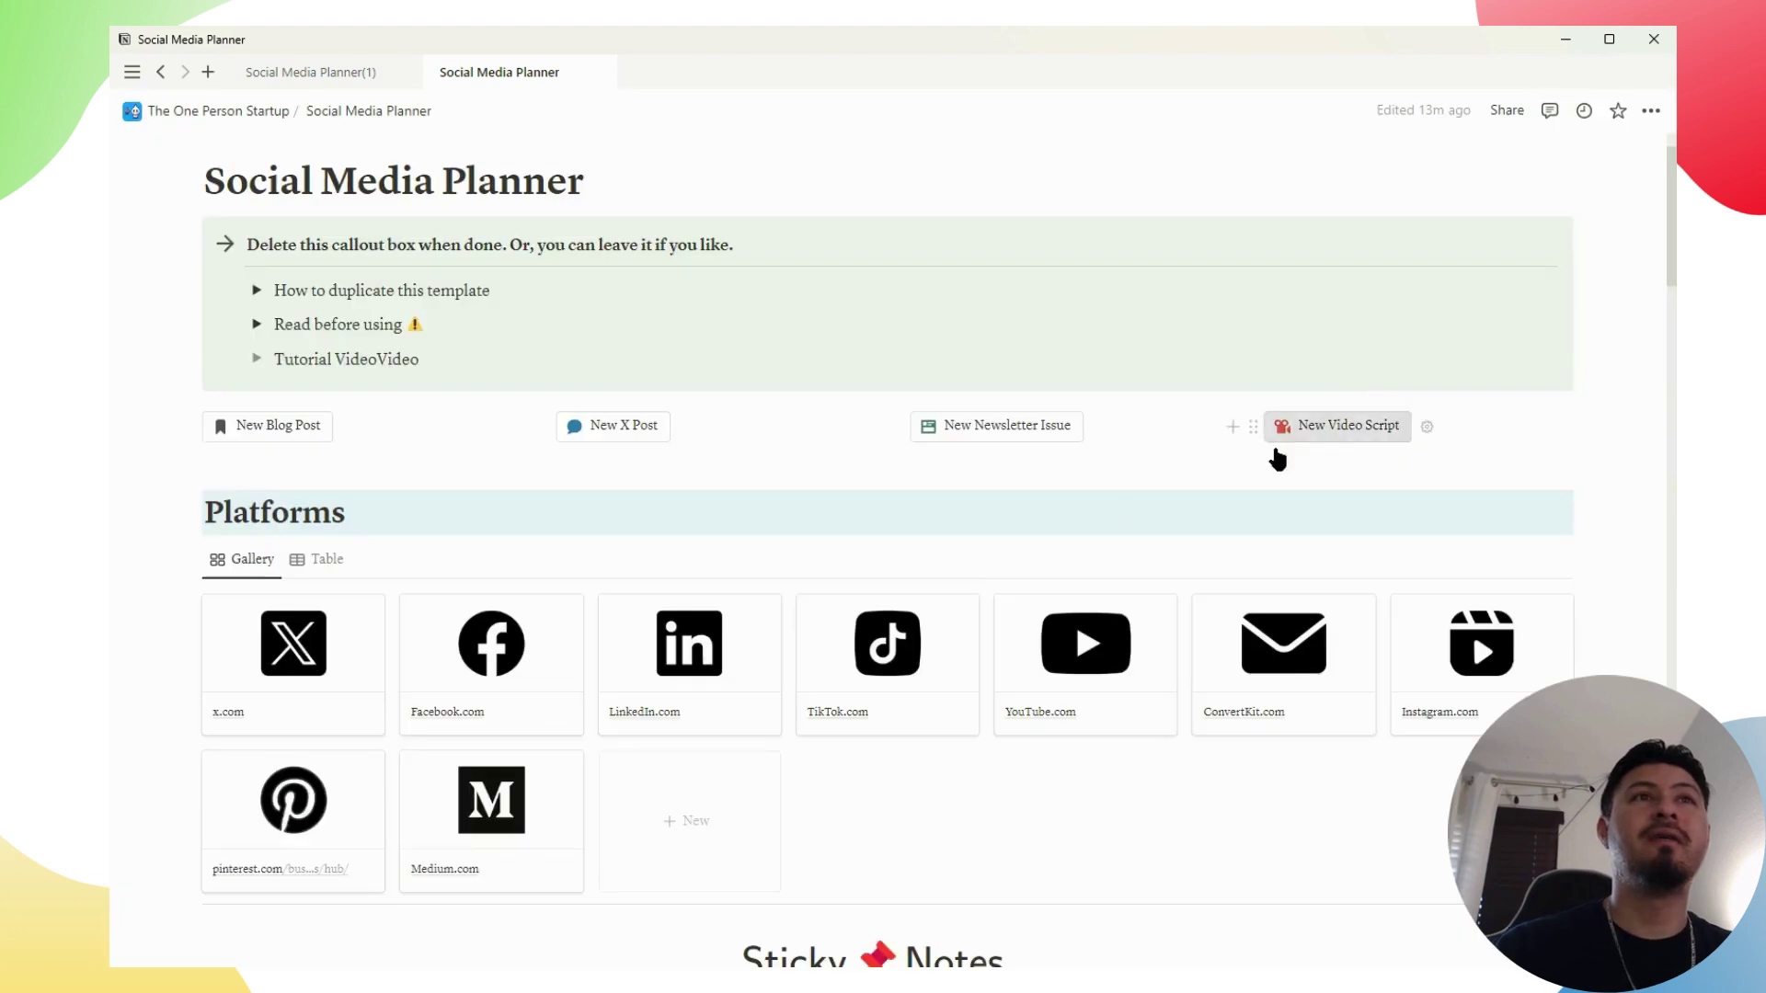
# Add a new undated entry from the Writing Calendar in the Social Media Content section, review its templates, and title it "123 video"
pyautogui.scroll(-10, 985, 625)
pyautogui.scroll(-7, 985, 626)
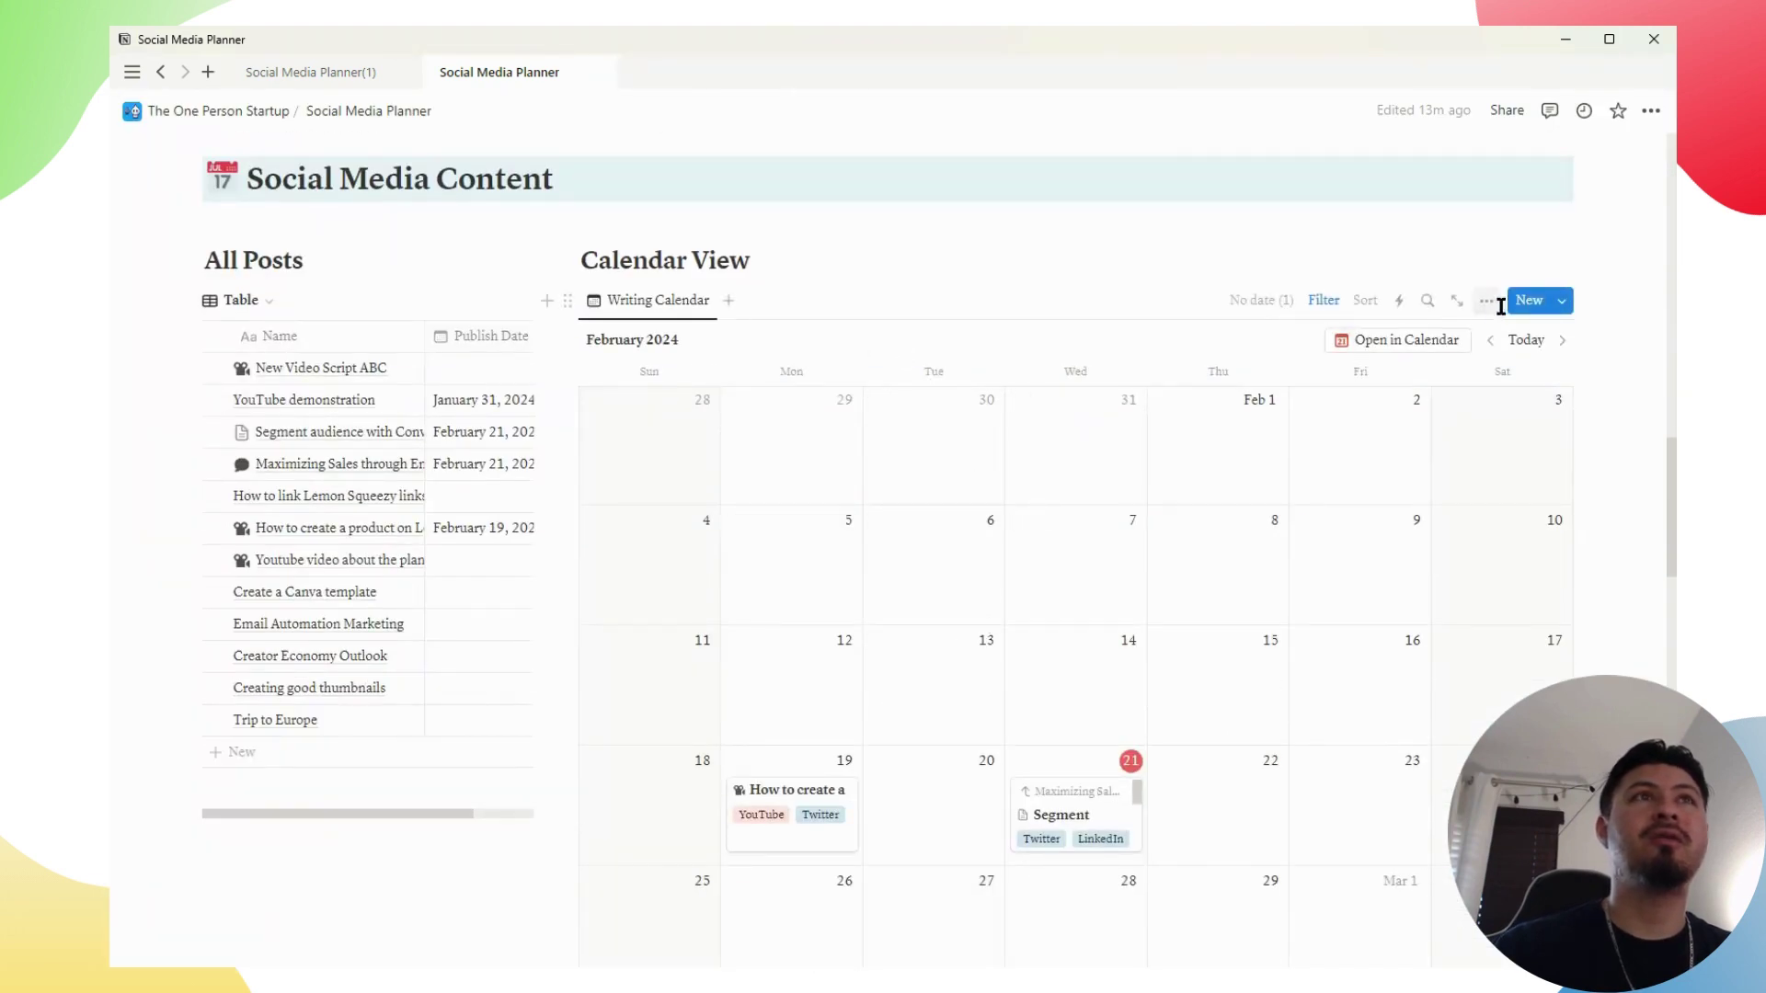
pyautogui.click(1526, 304)
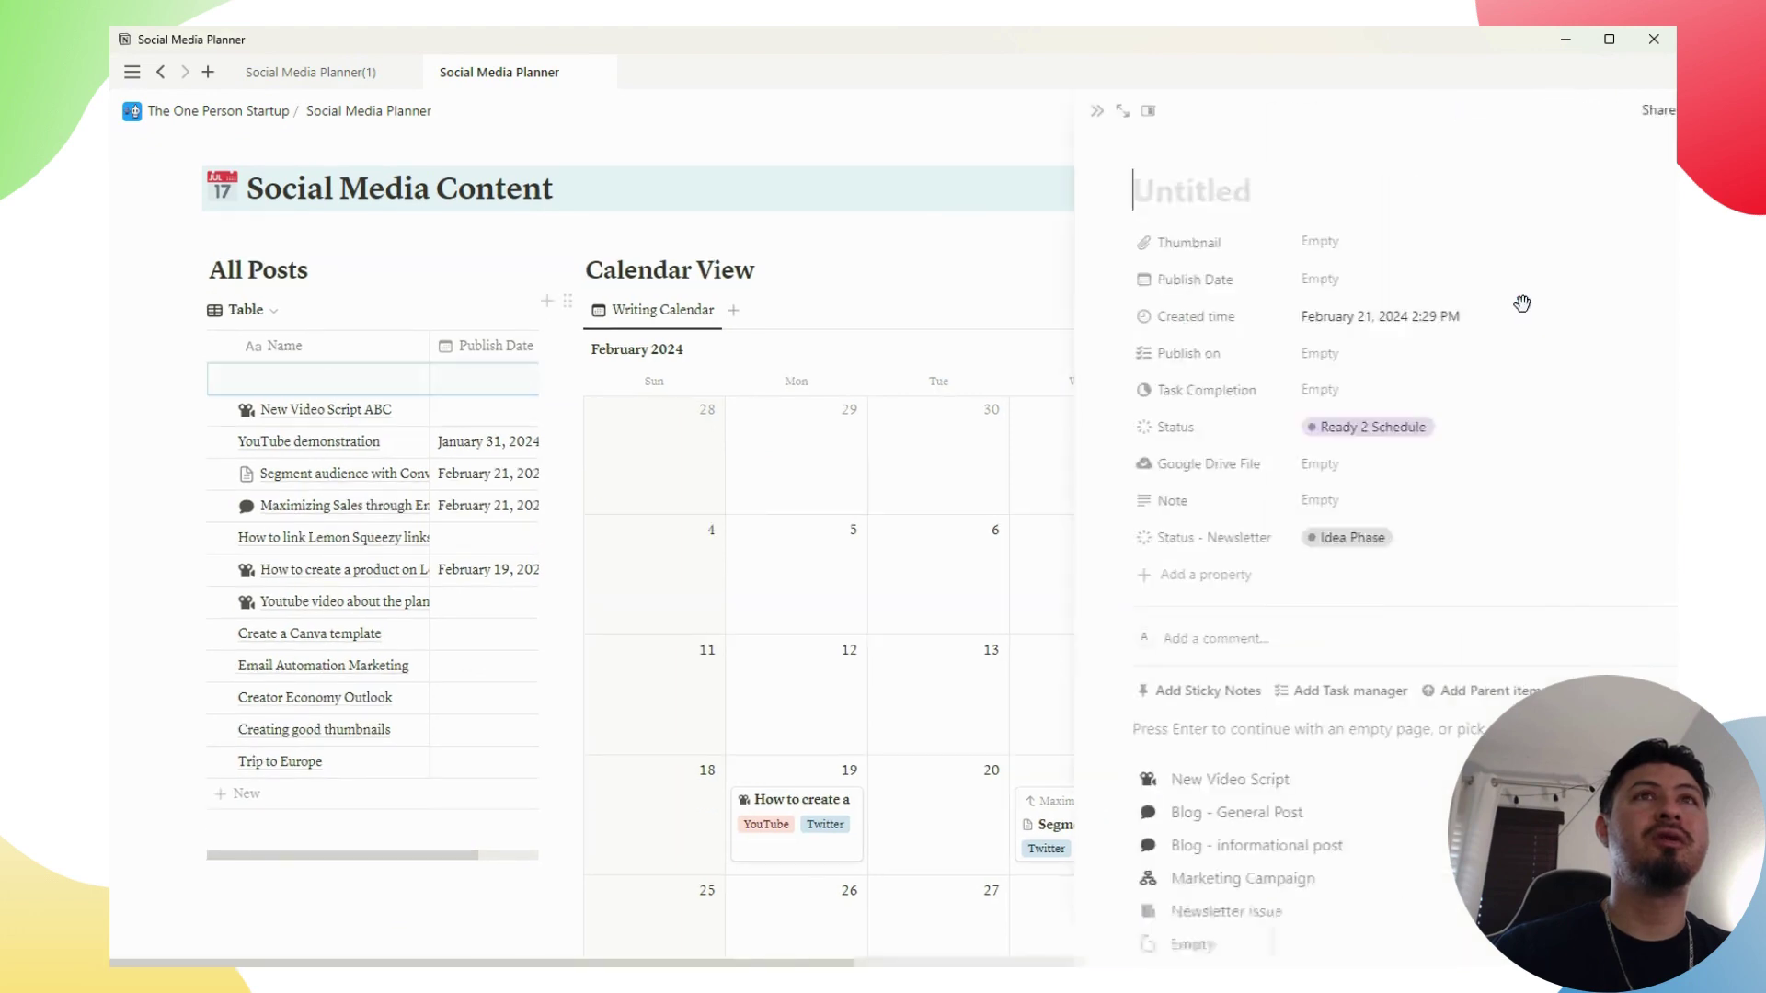
pyautogui.scroll(-3, 1196, 690)
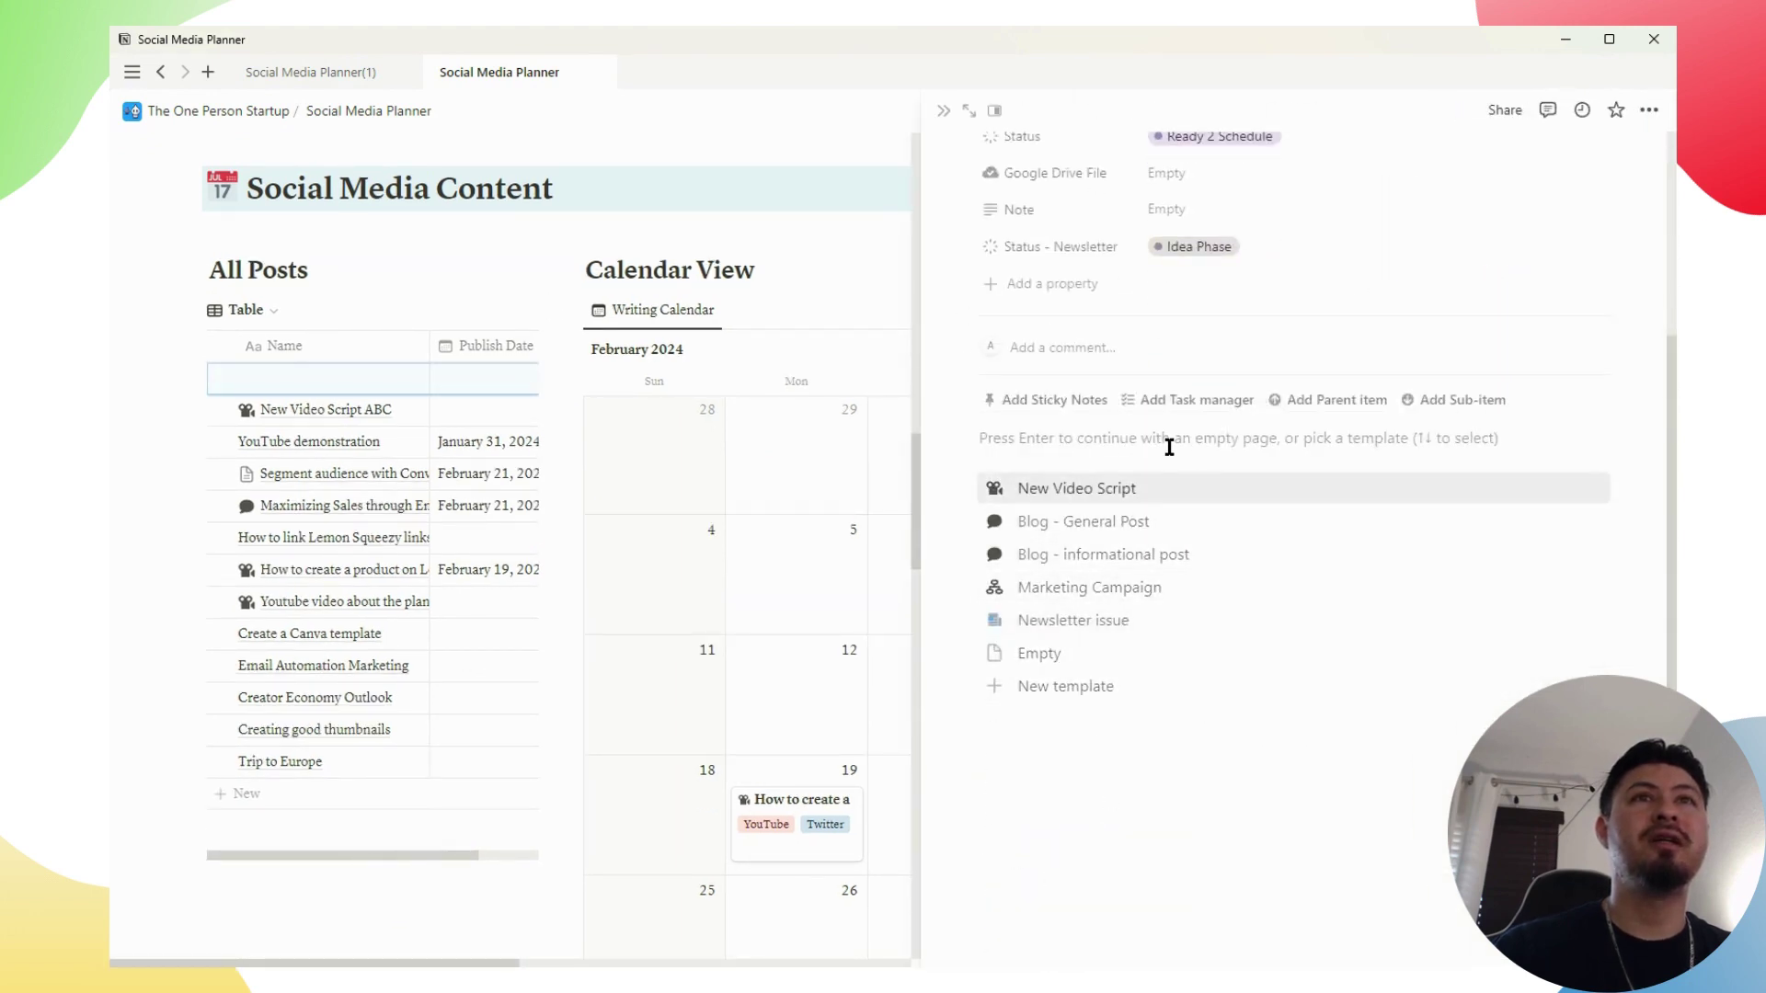
pyautogui.scroll(3, 1164, 445)
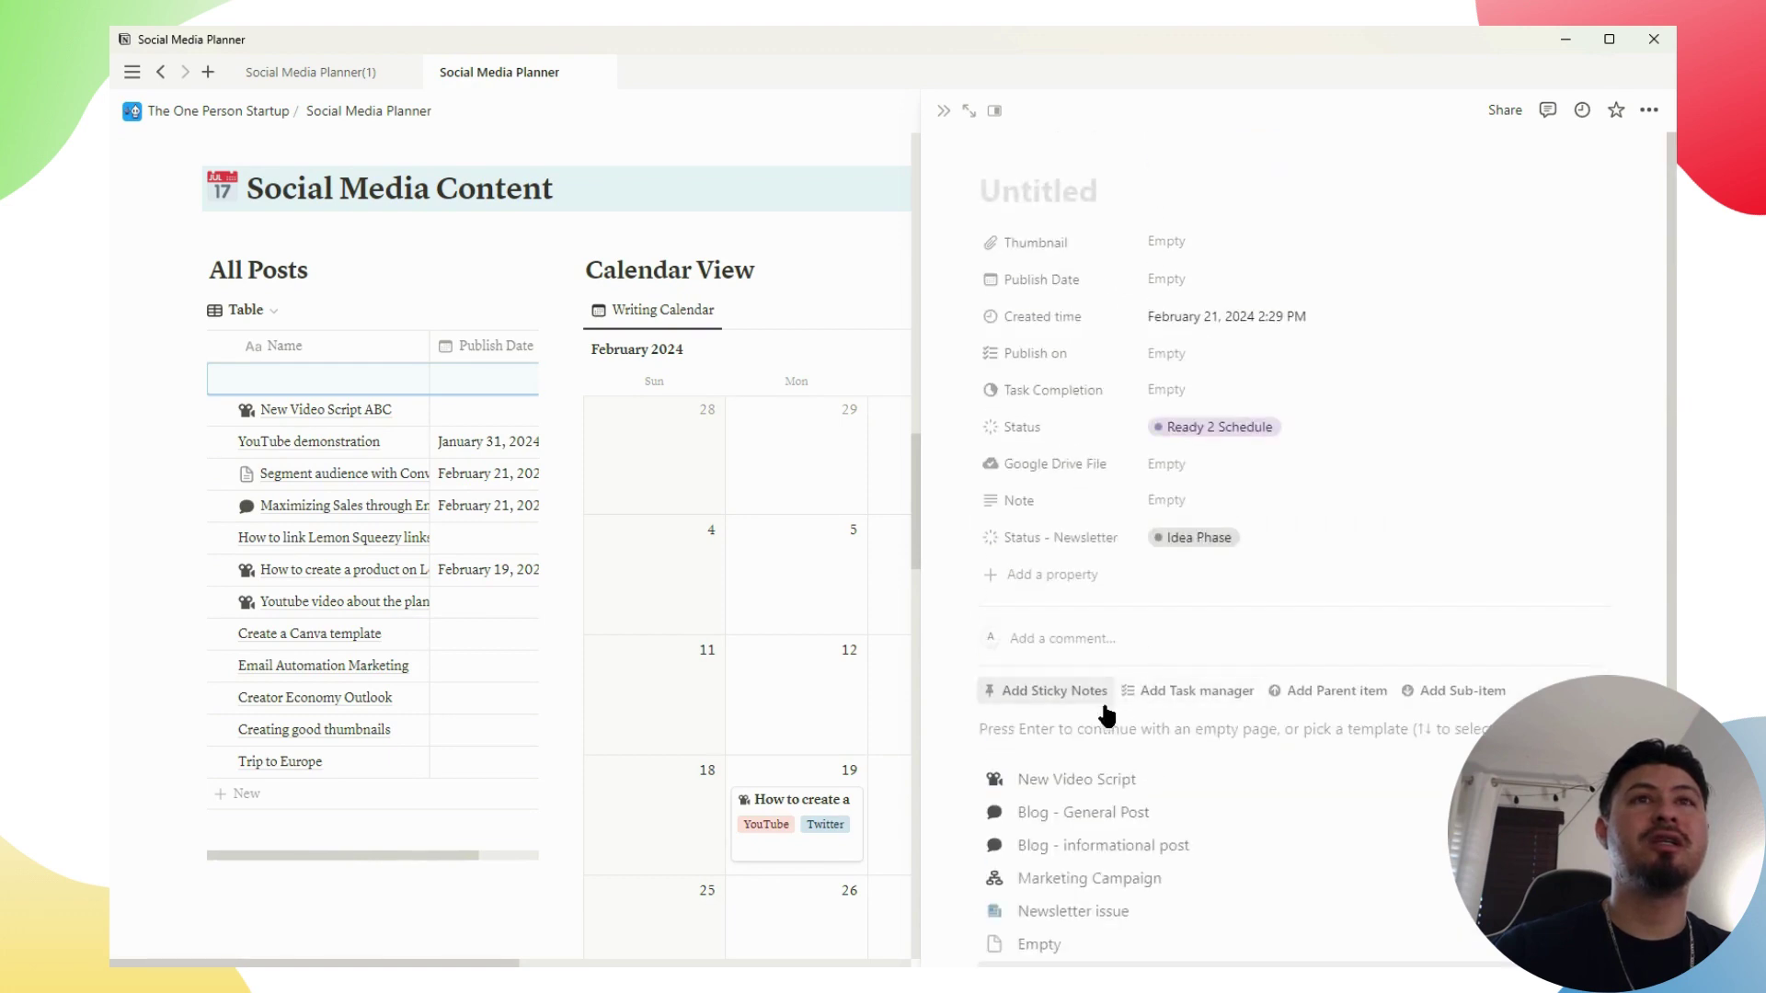
pyautogui.scroll(-2, 1108, 714)
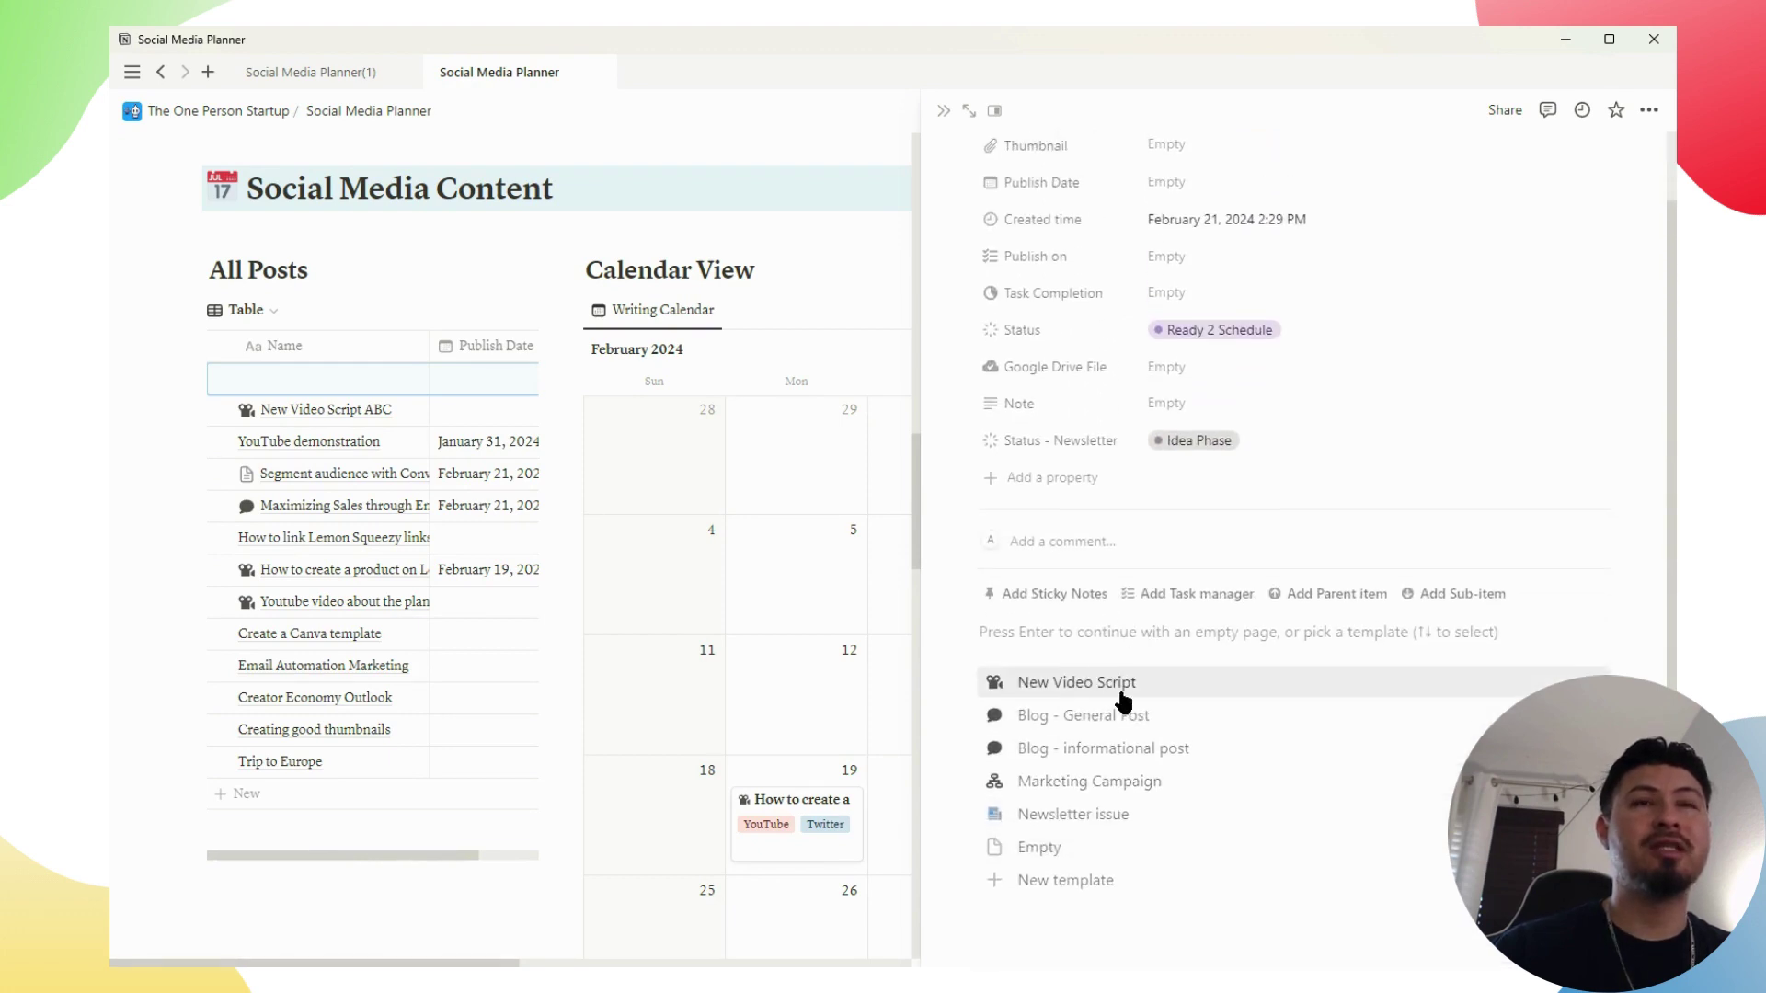
pyautogui.scroll(-2, 1171, 888)
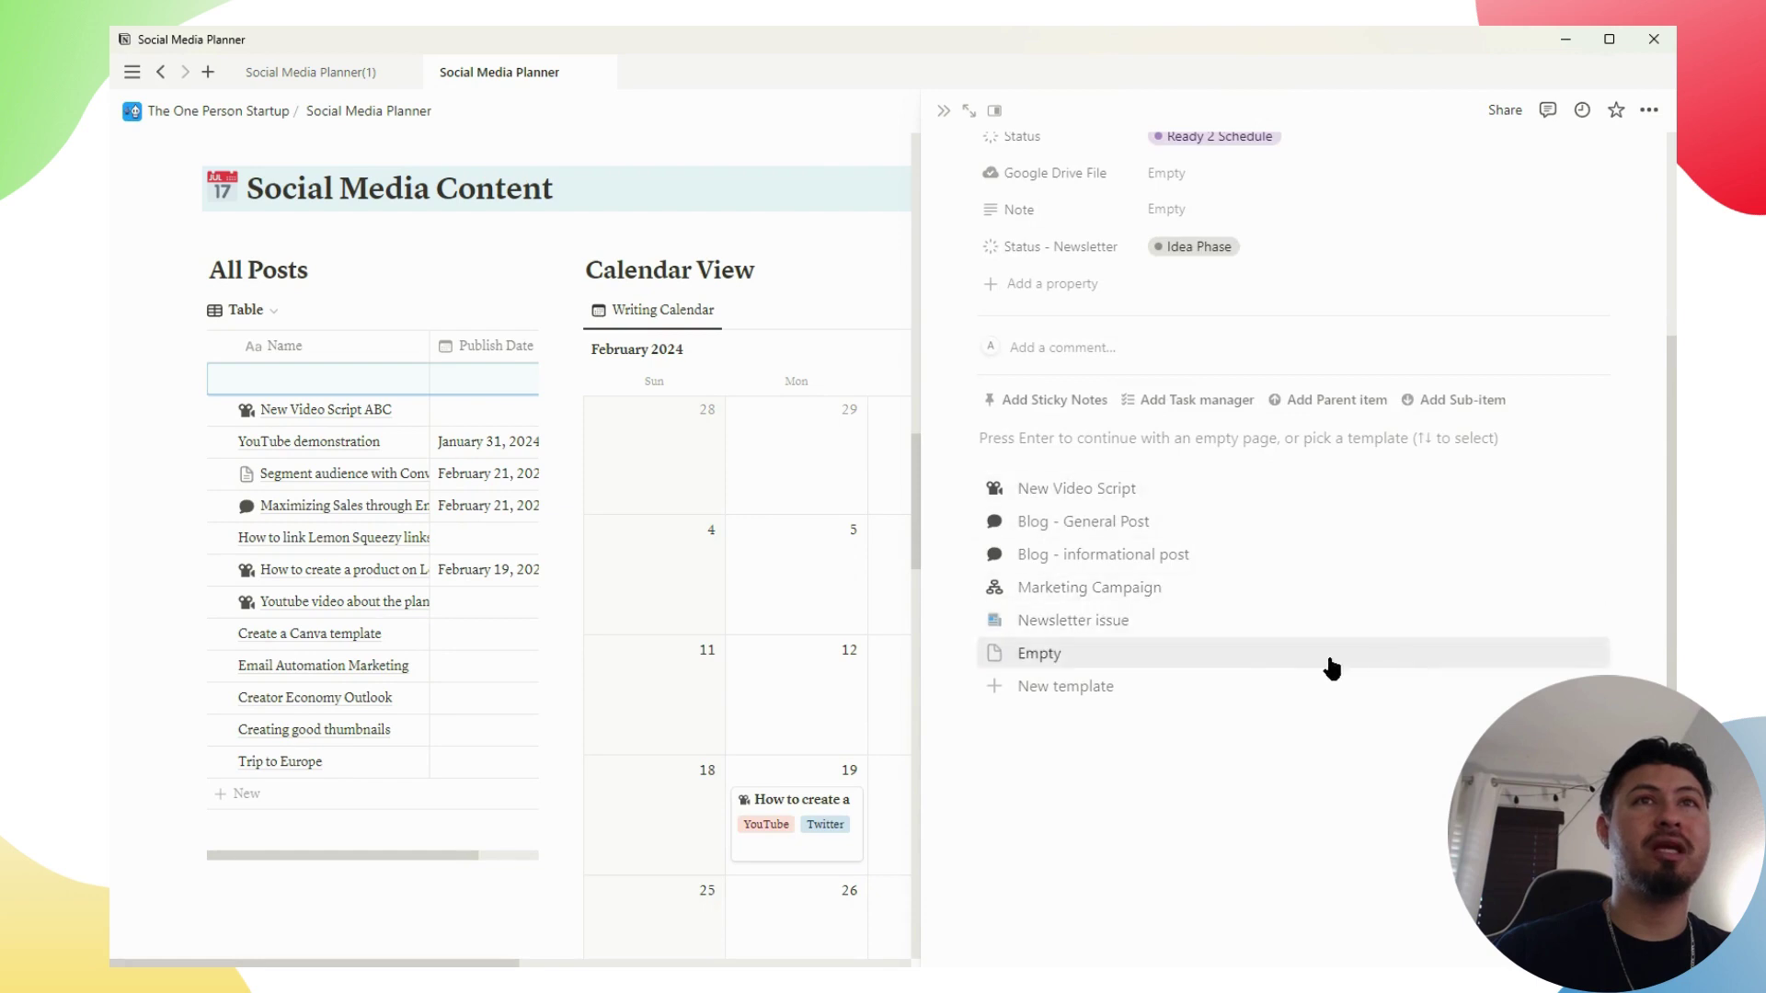
pyautogui.scroll(3, 1226, 618)
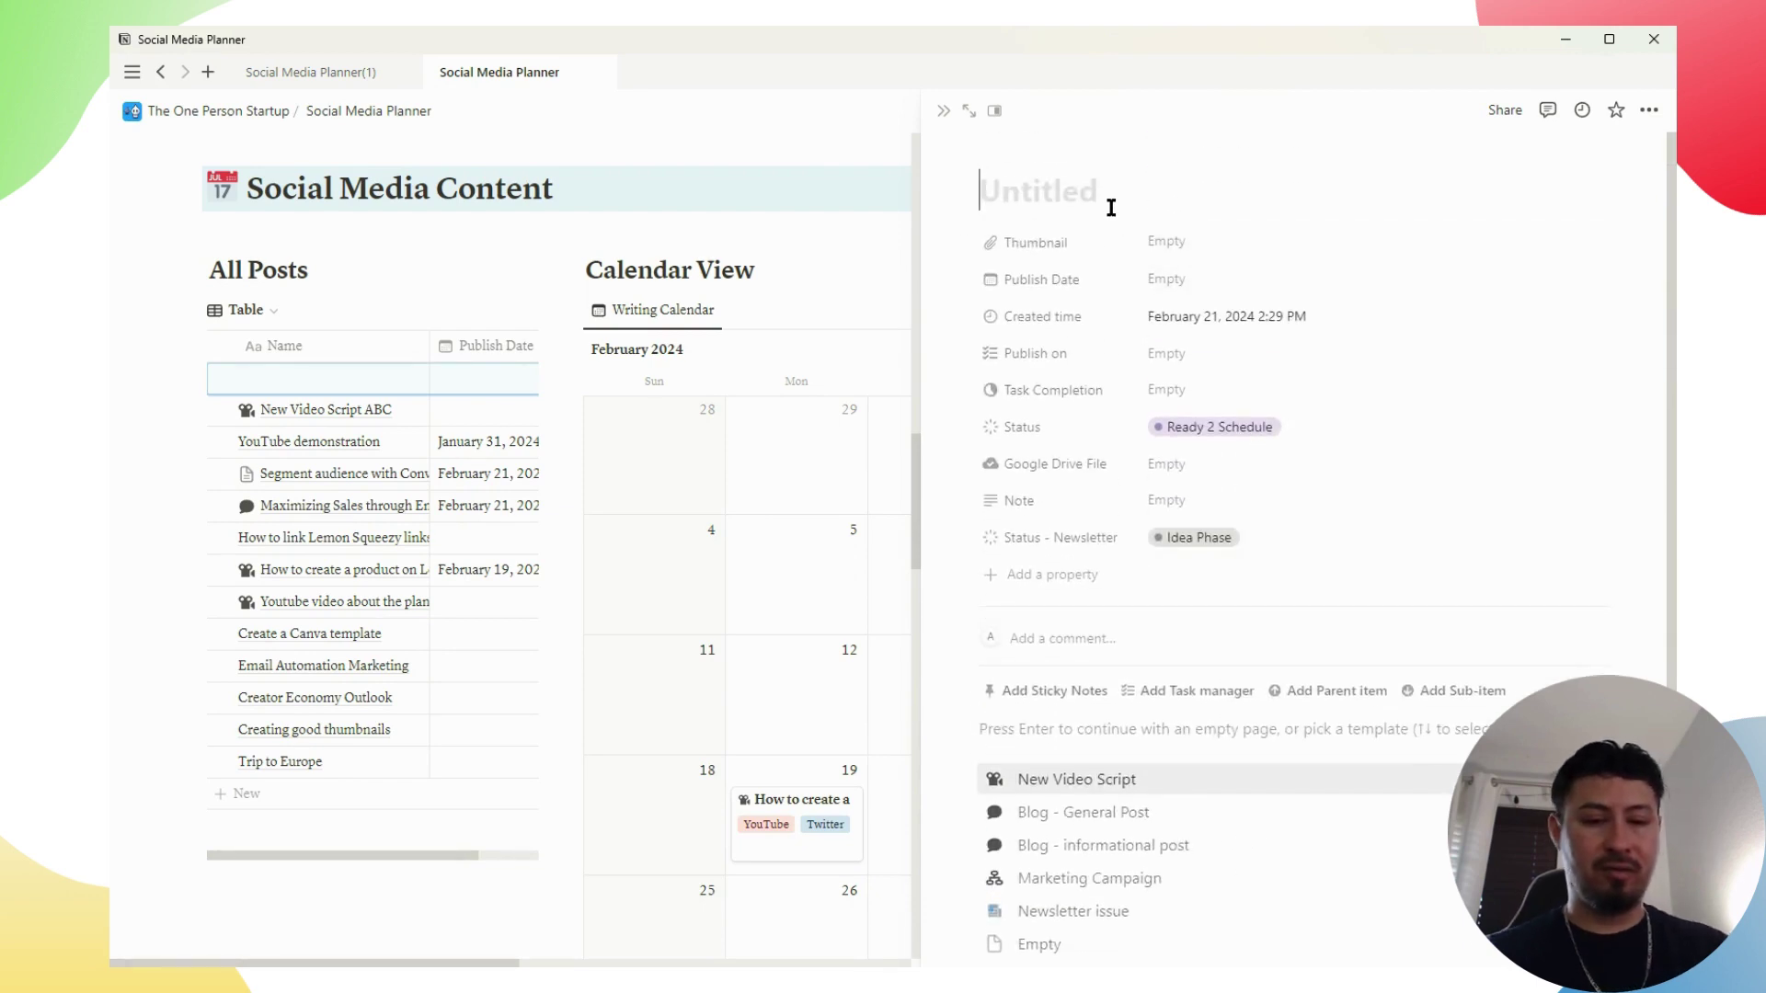
pyautogui.write('123 video')
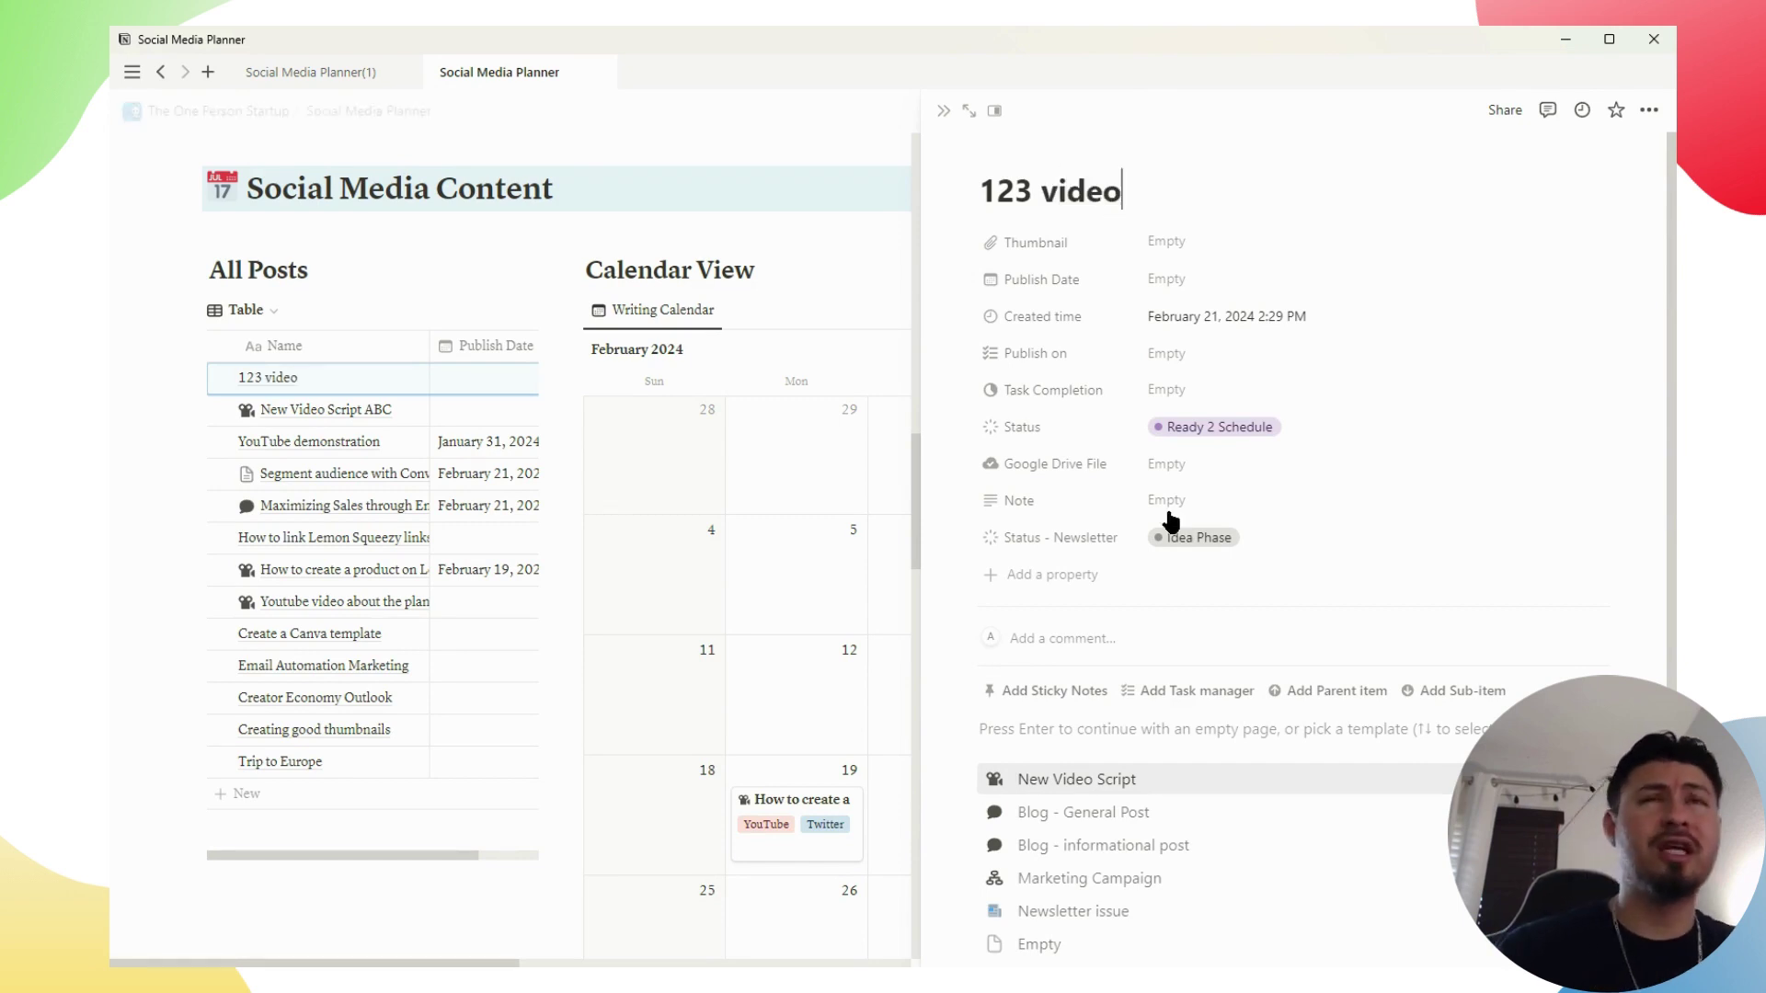
pyautogui.scroll(-2, 1171, 512)
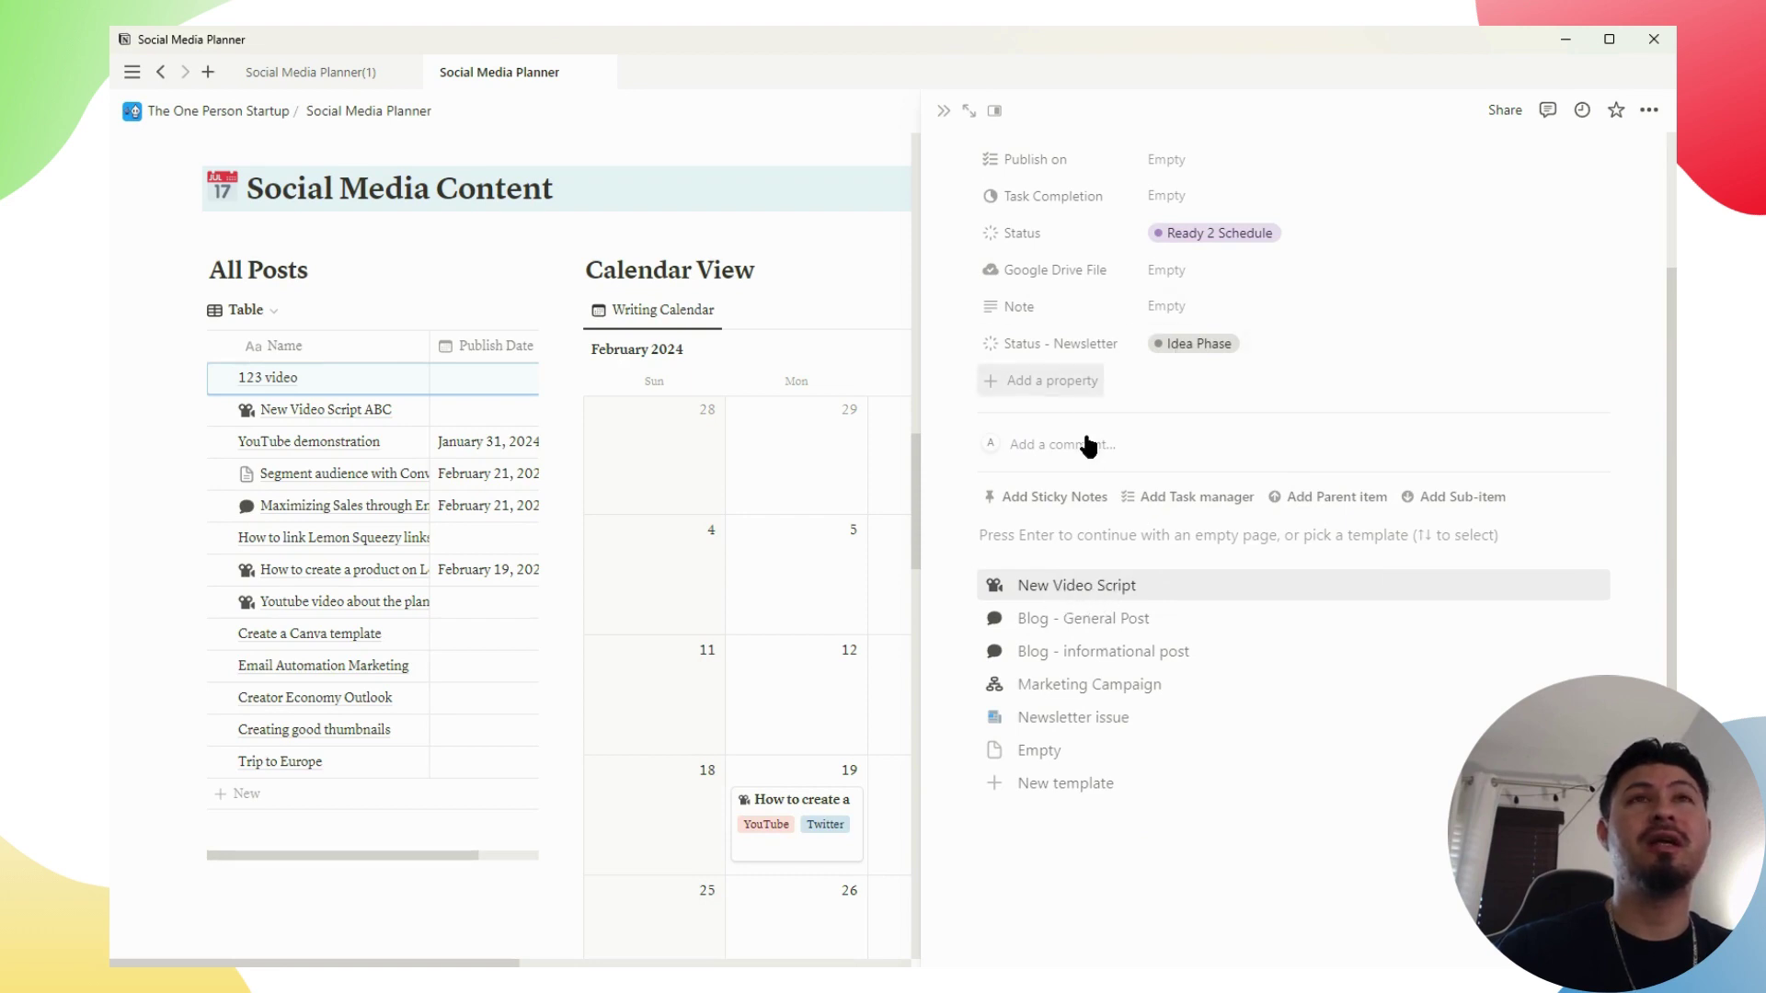
# Apply the New Video Script template to the "123 video" entry and expand its Introduction and Background/Context toggles
pyautogui.click(1089, 589)
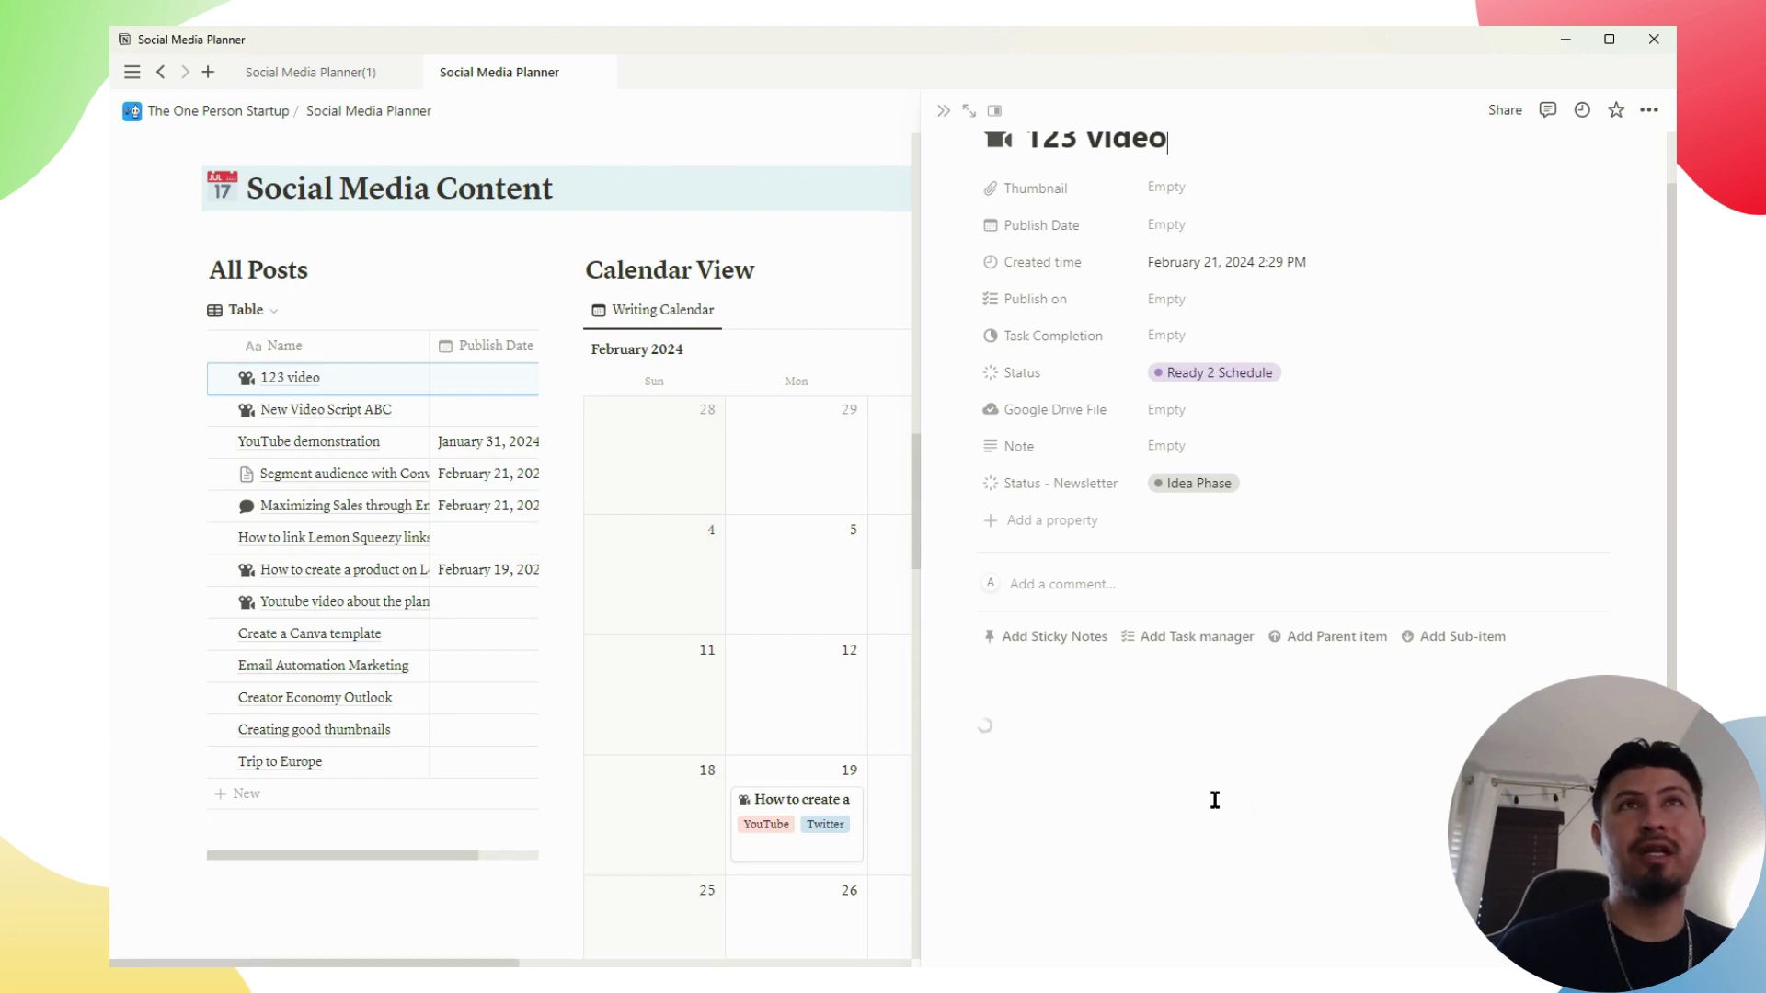
pyautogui.scroll(-4, 1214, 800)
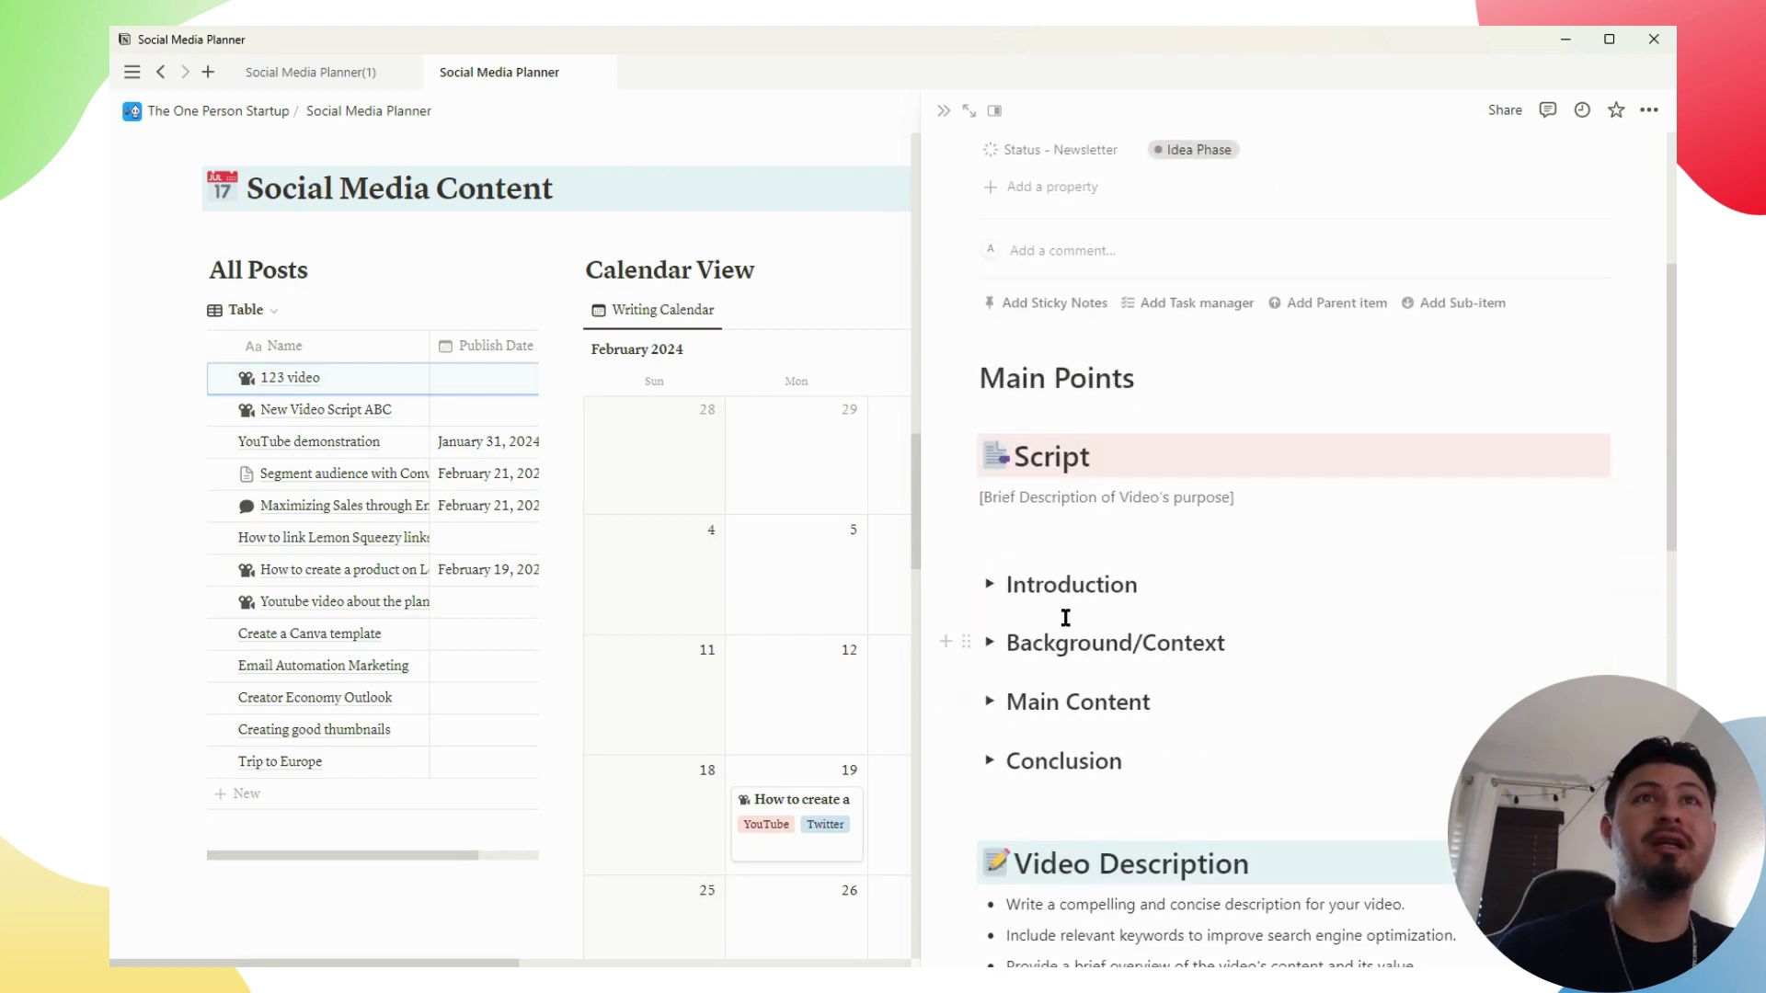
pyautogui.click(990, 584)
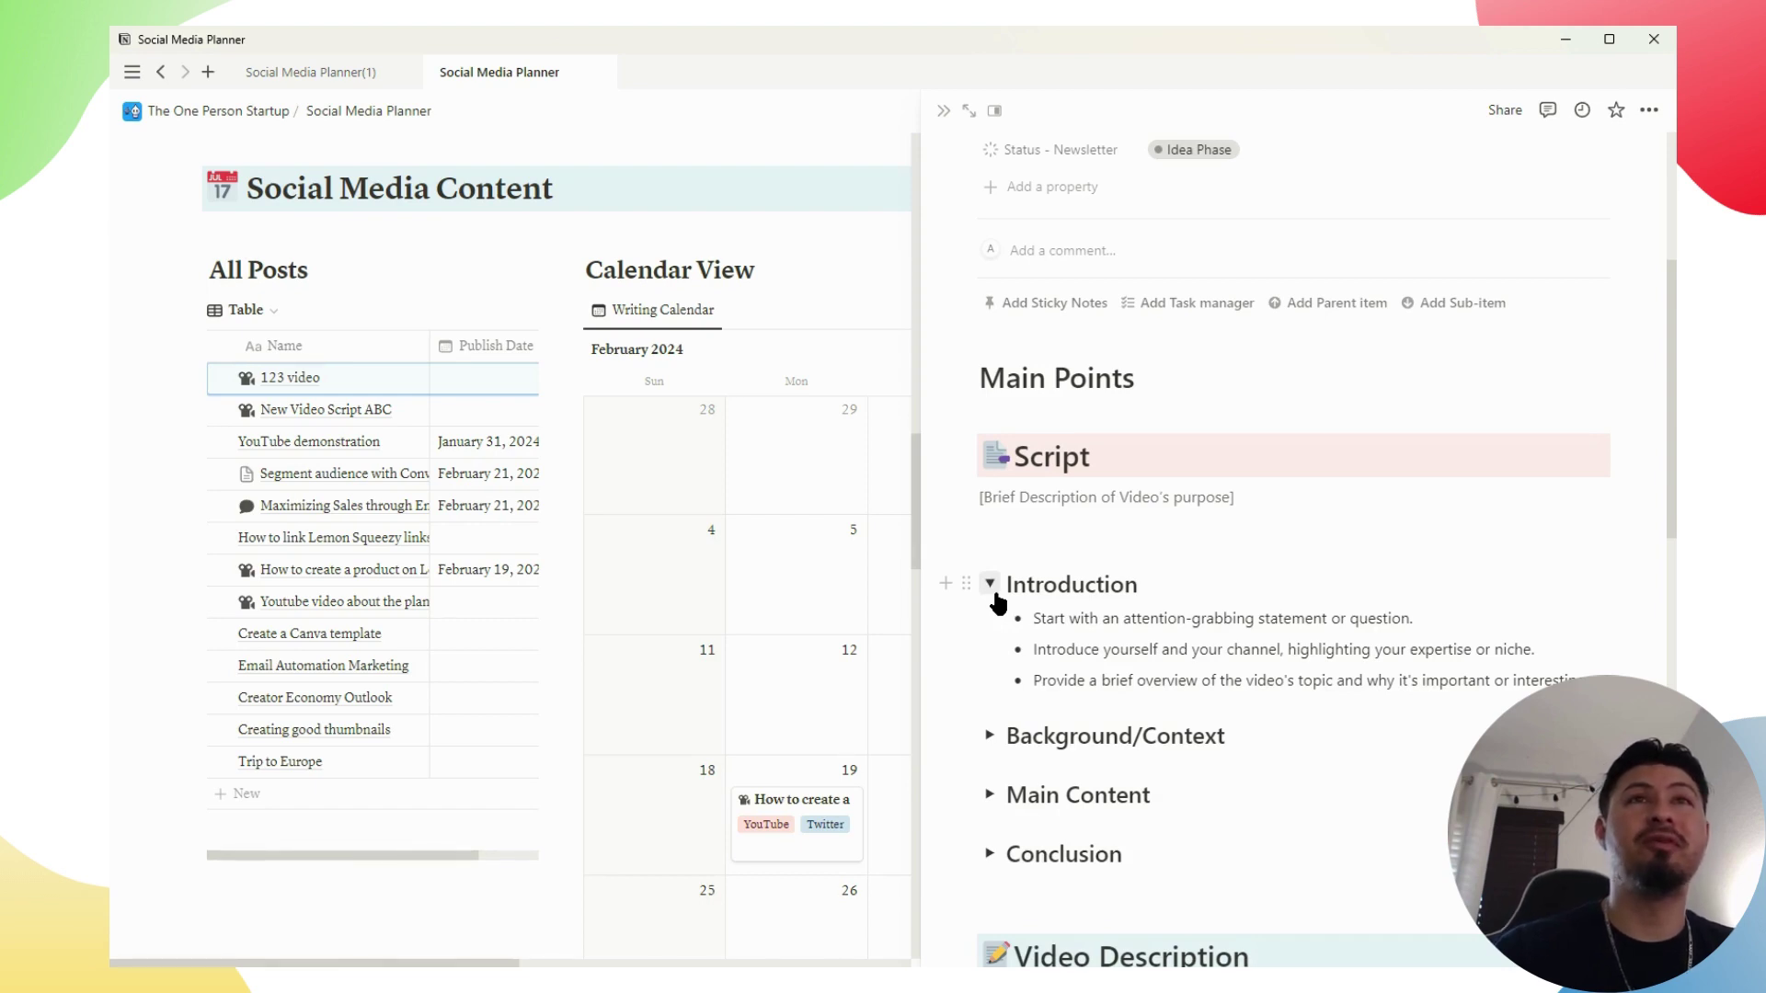
pyautogui.scroll(-2, 996, 602)
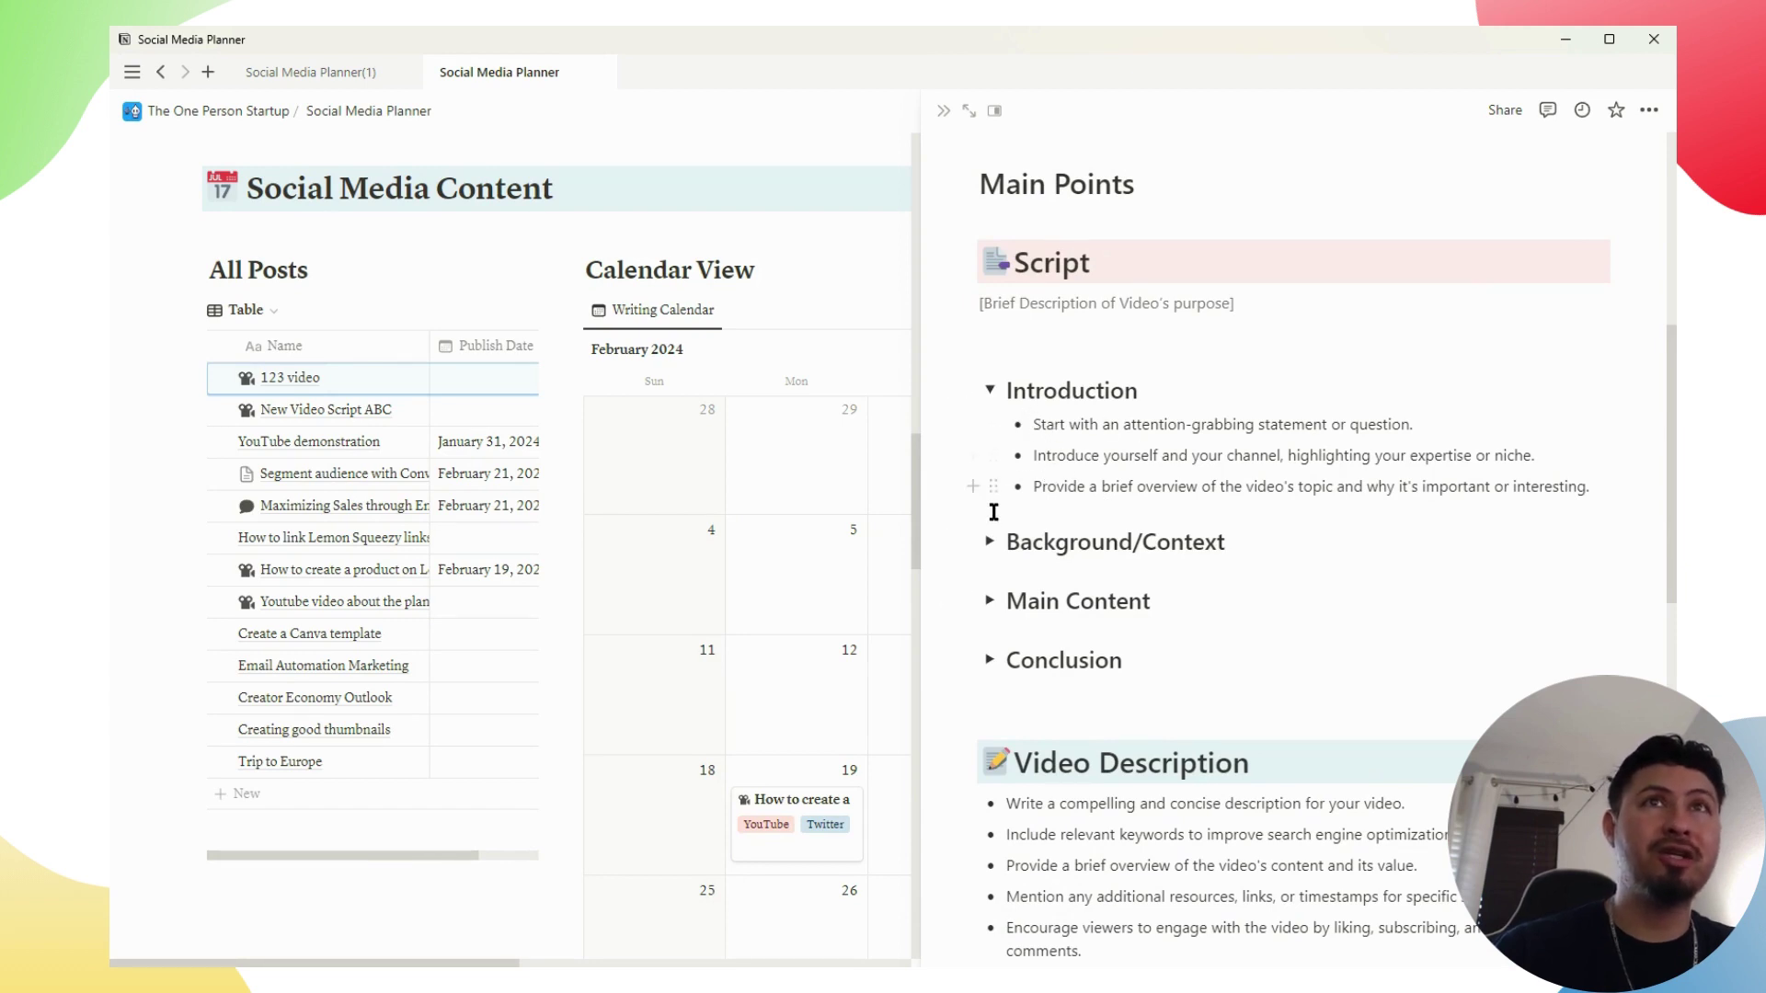
pyautogui.click(989, 542)
pyautogui.scroll(-2, 1129, 393)
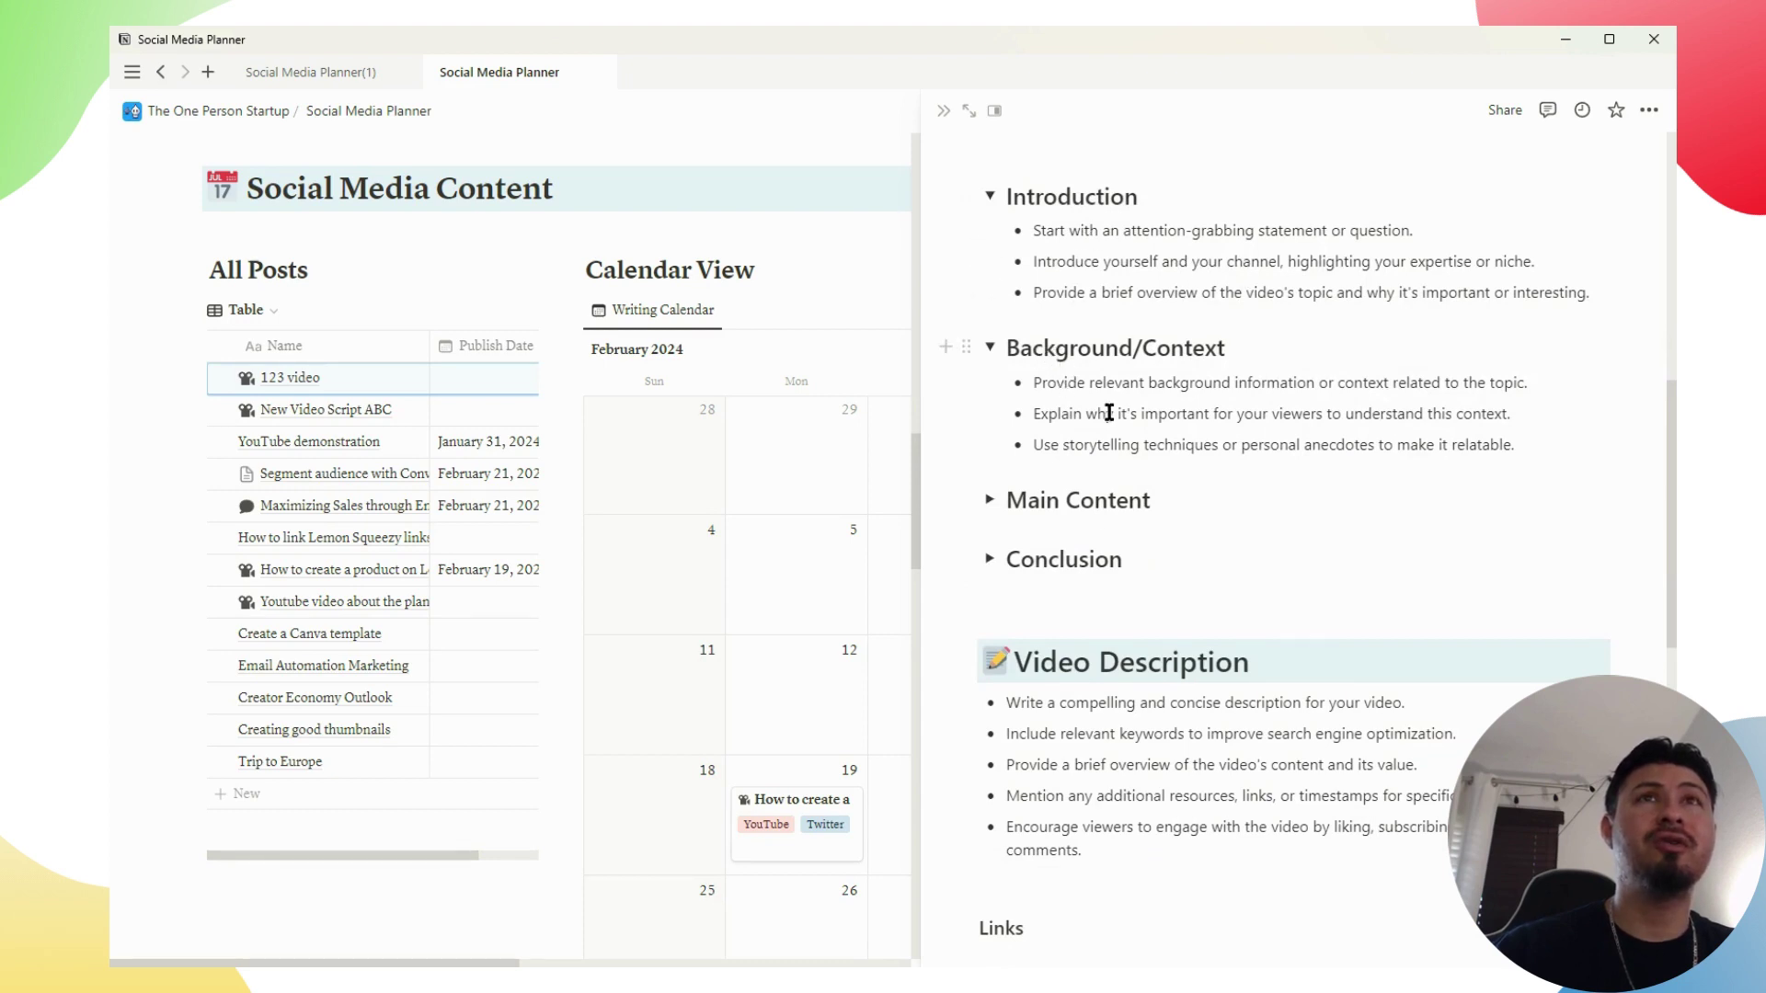
# Expand the Main Content and Conclusion toggles in the script outline
pyautogui.scroll(-2, 1109, 413)
pyautogui.click(990, 304)
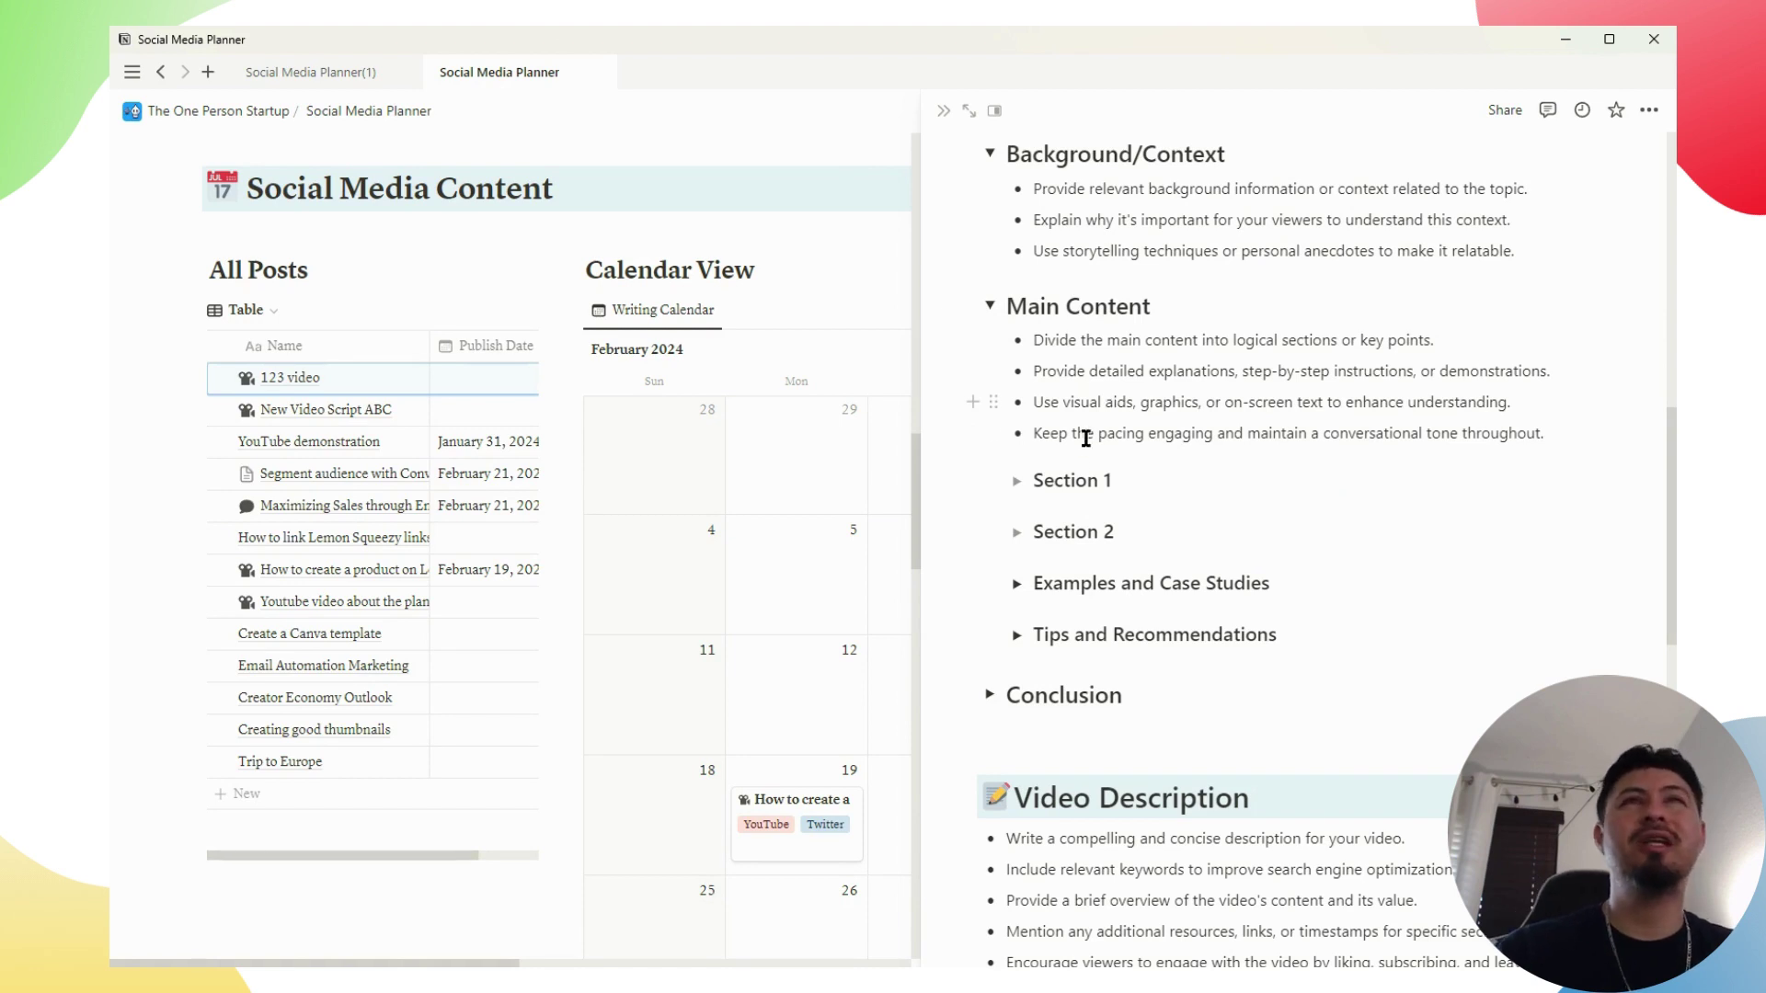
pyautogui.scroll(-1, 1124, 505)
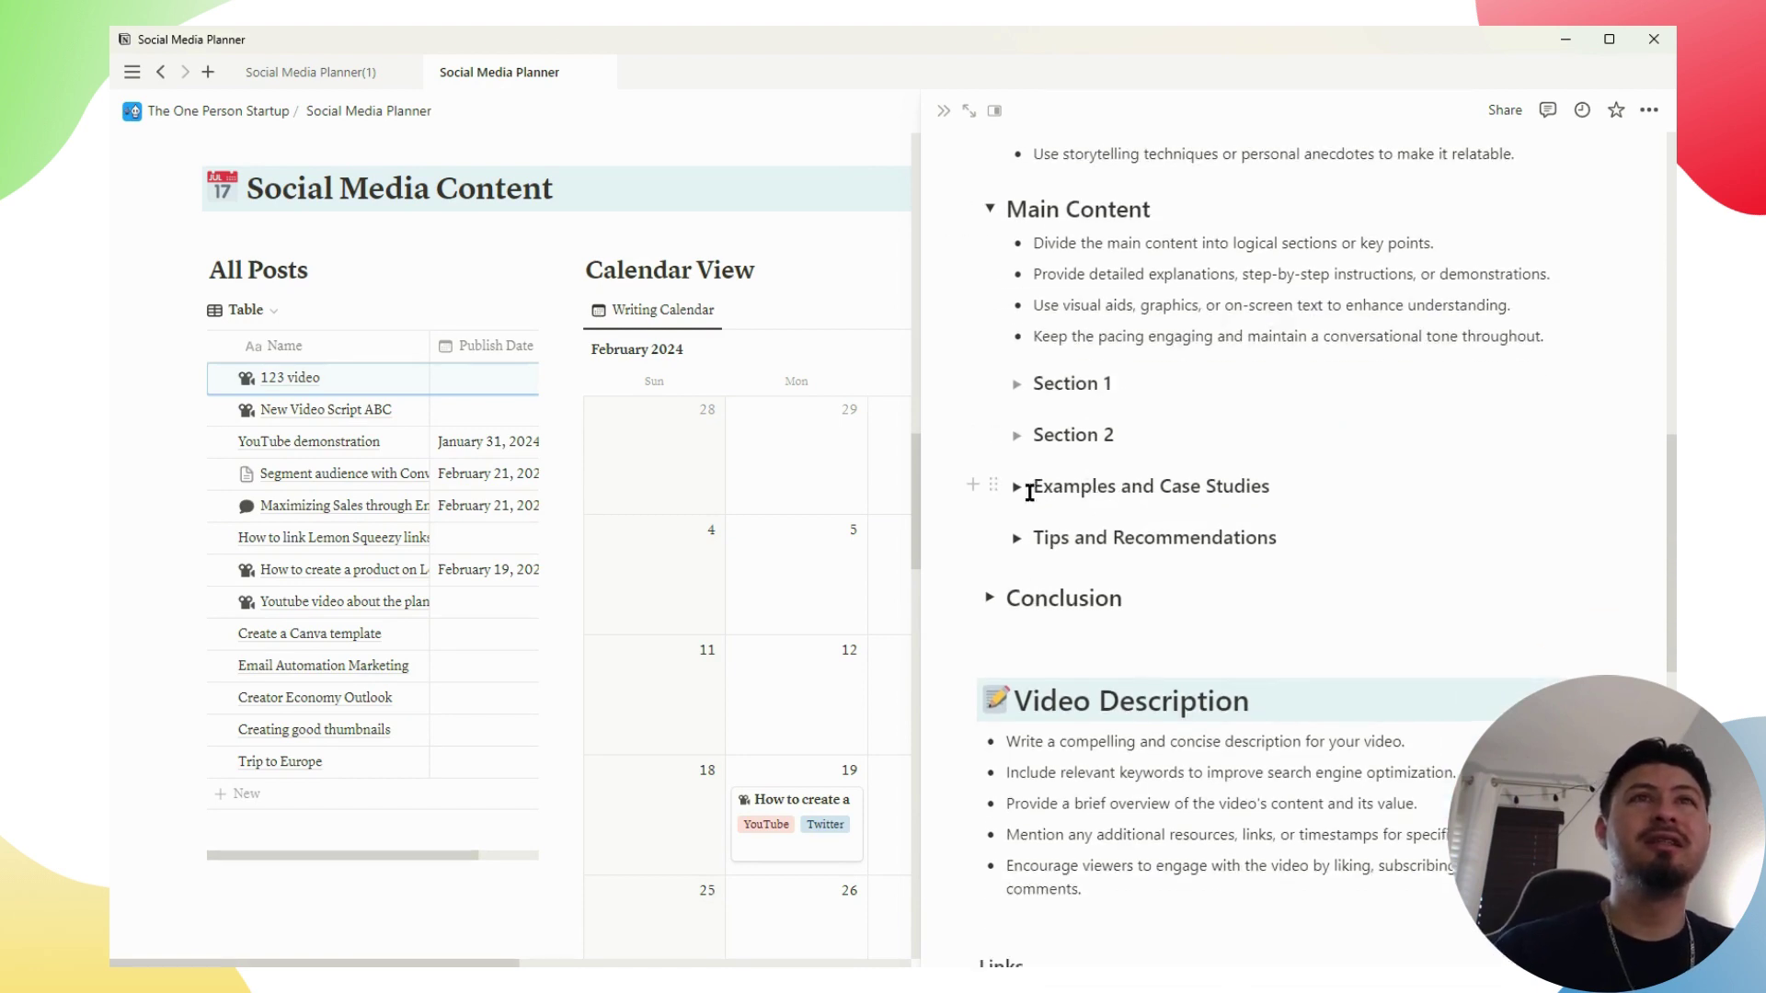
pyautogui.scroll(-2, 1026, 522)
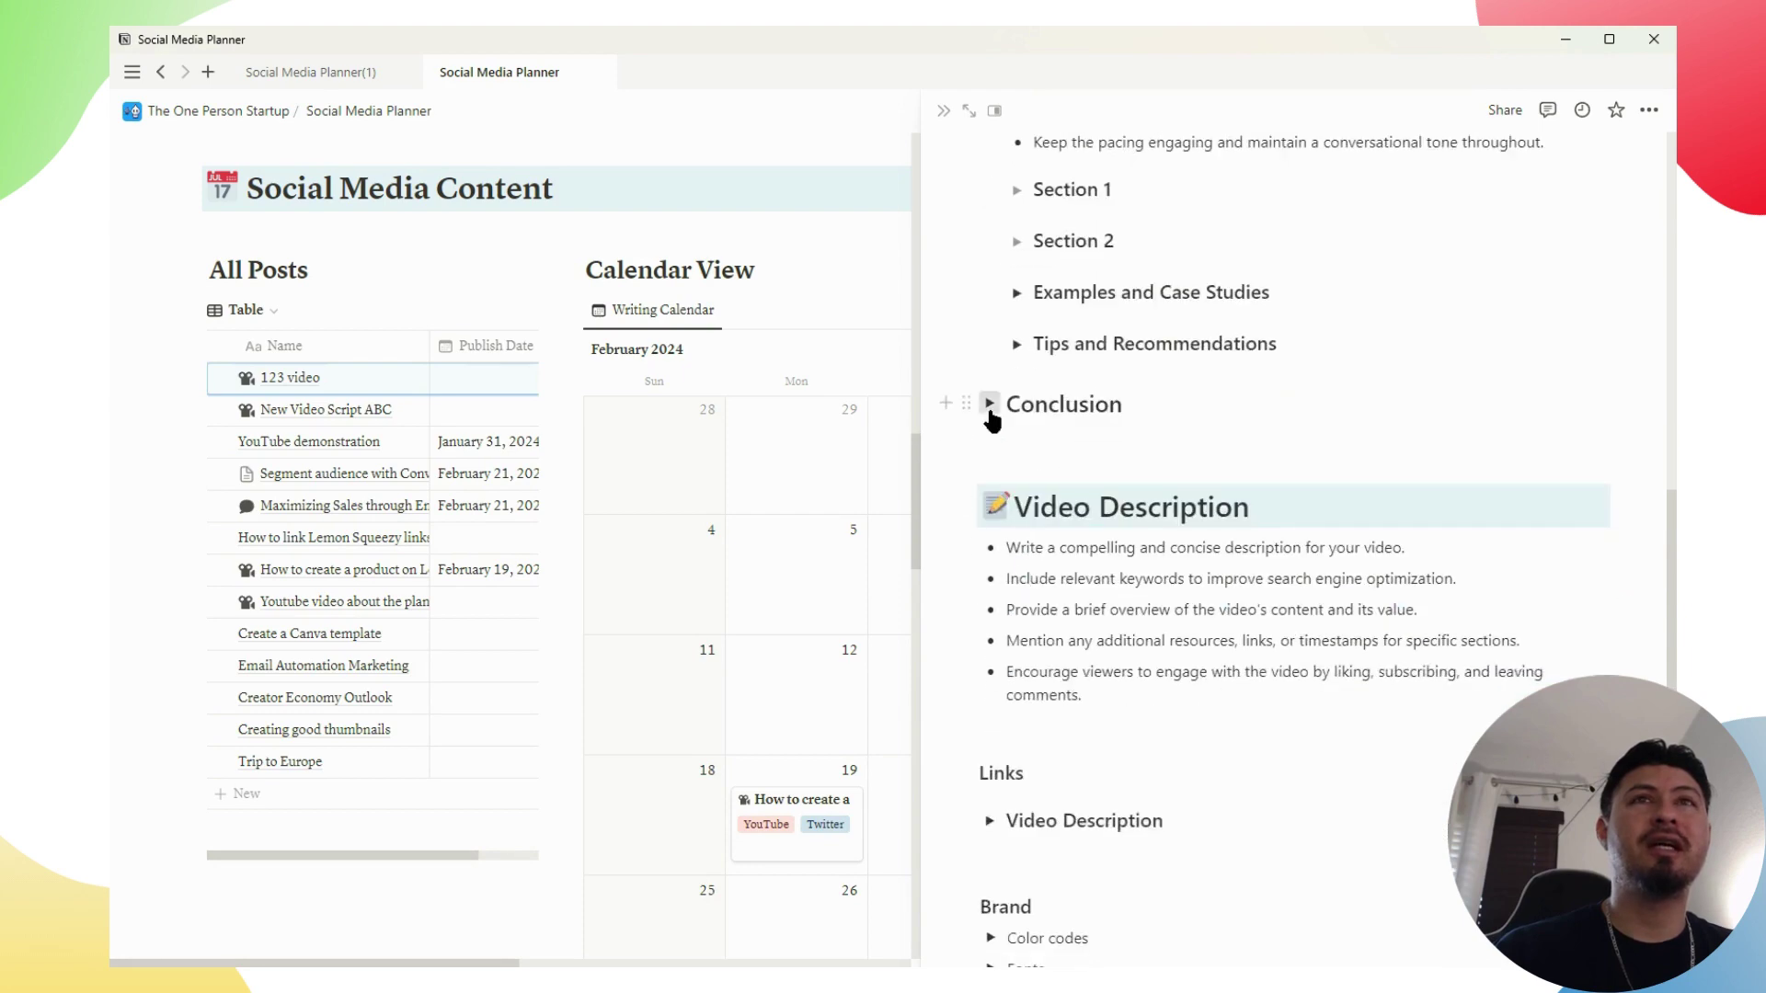
pyautogui.click(990, 402)
pyautogui.scroll(6, 1062, 460)
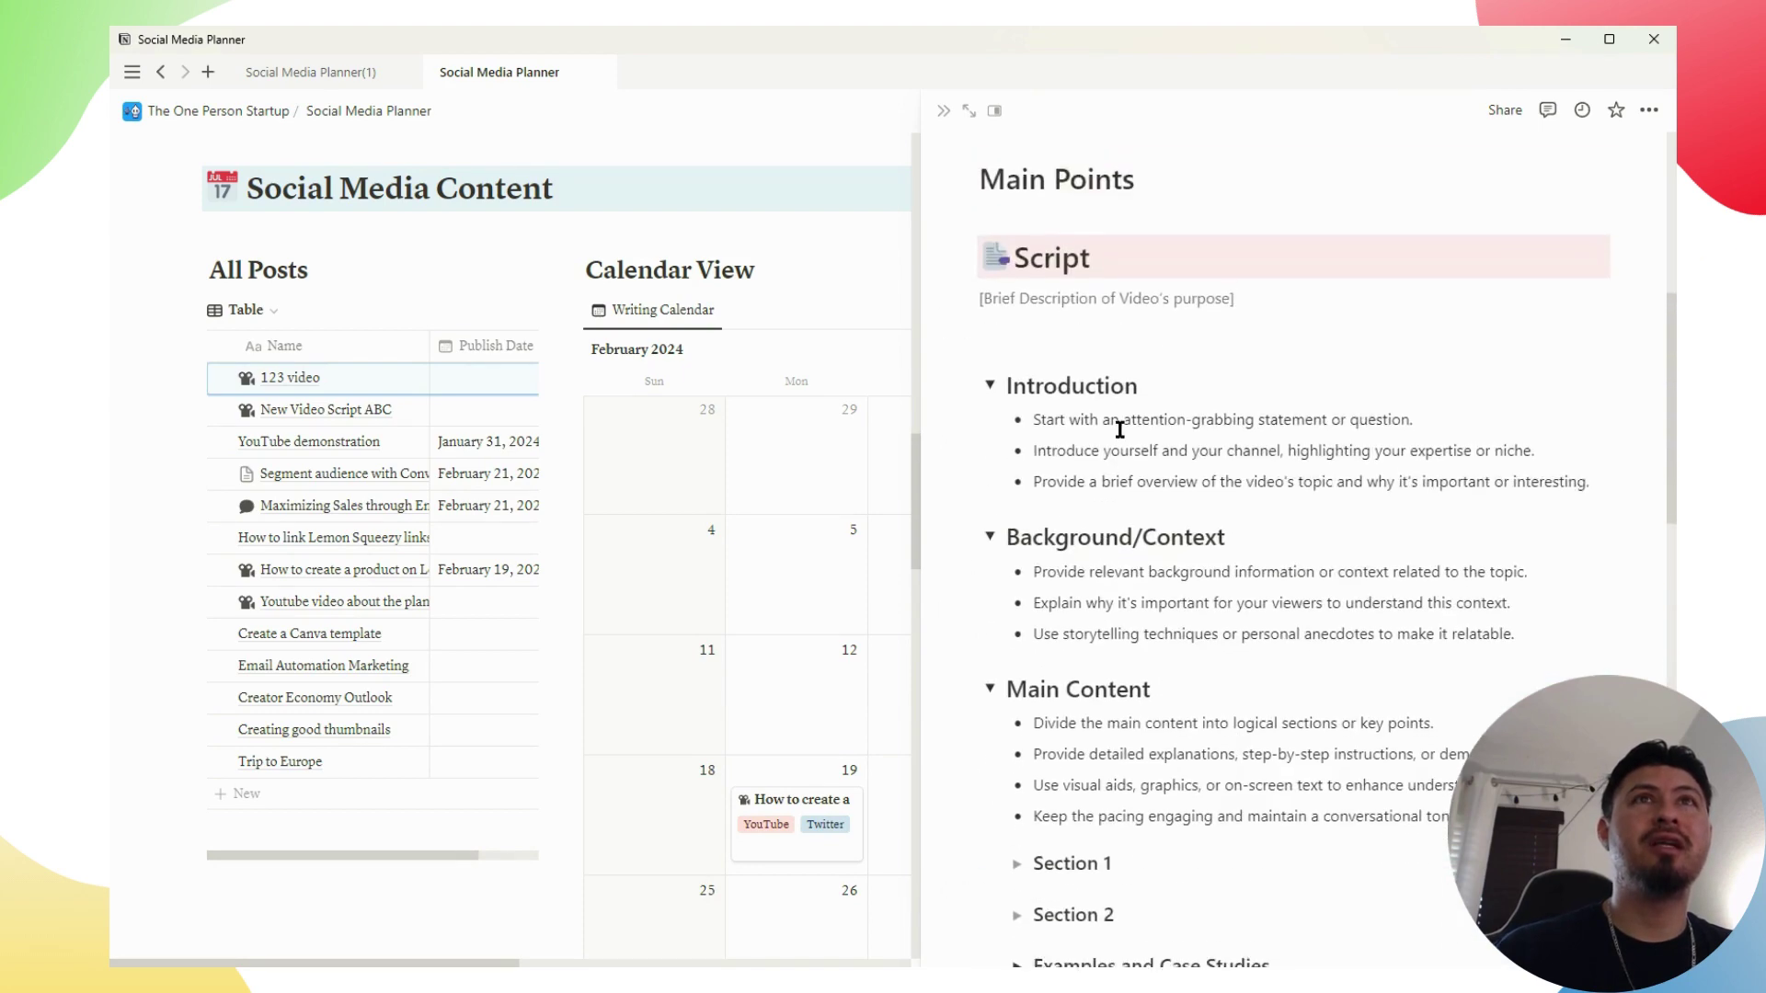
# Review the outline through the Video Description guidelines and expand the Video Description toggle under Links
pyautogui.scroll(-7, 1085, 616)
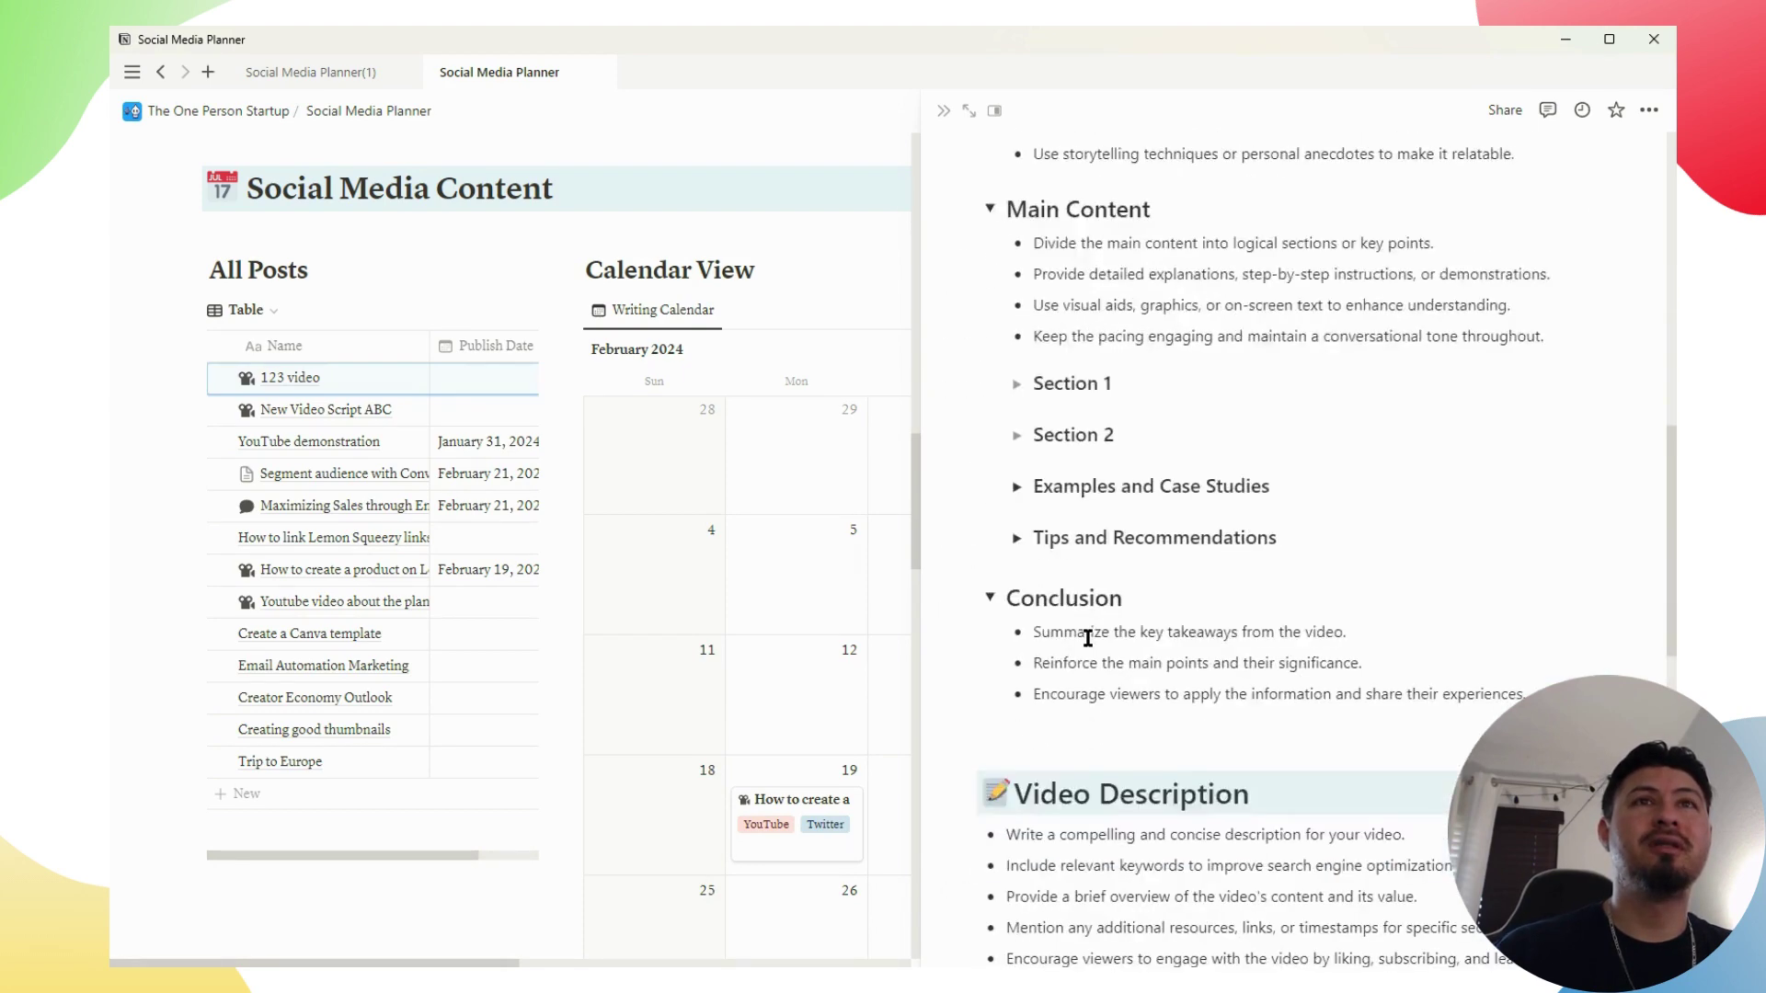
pyautogui.scroll(-2, 1093, 598)
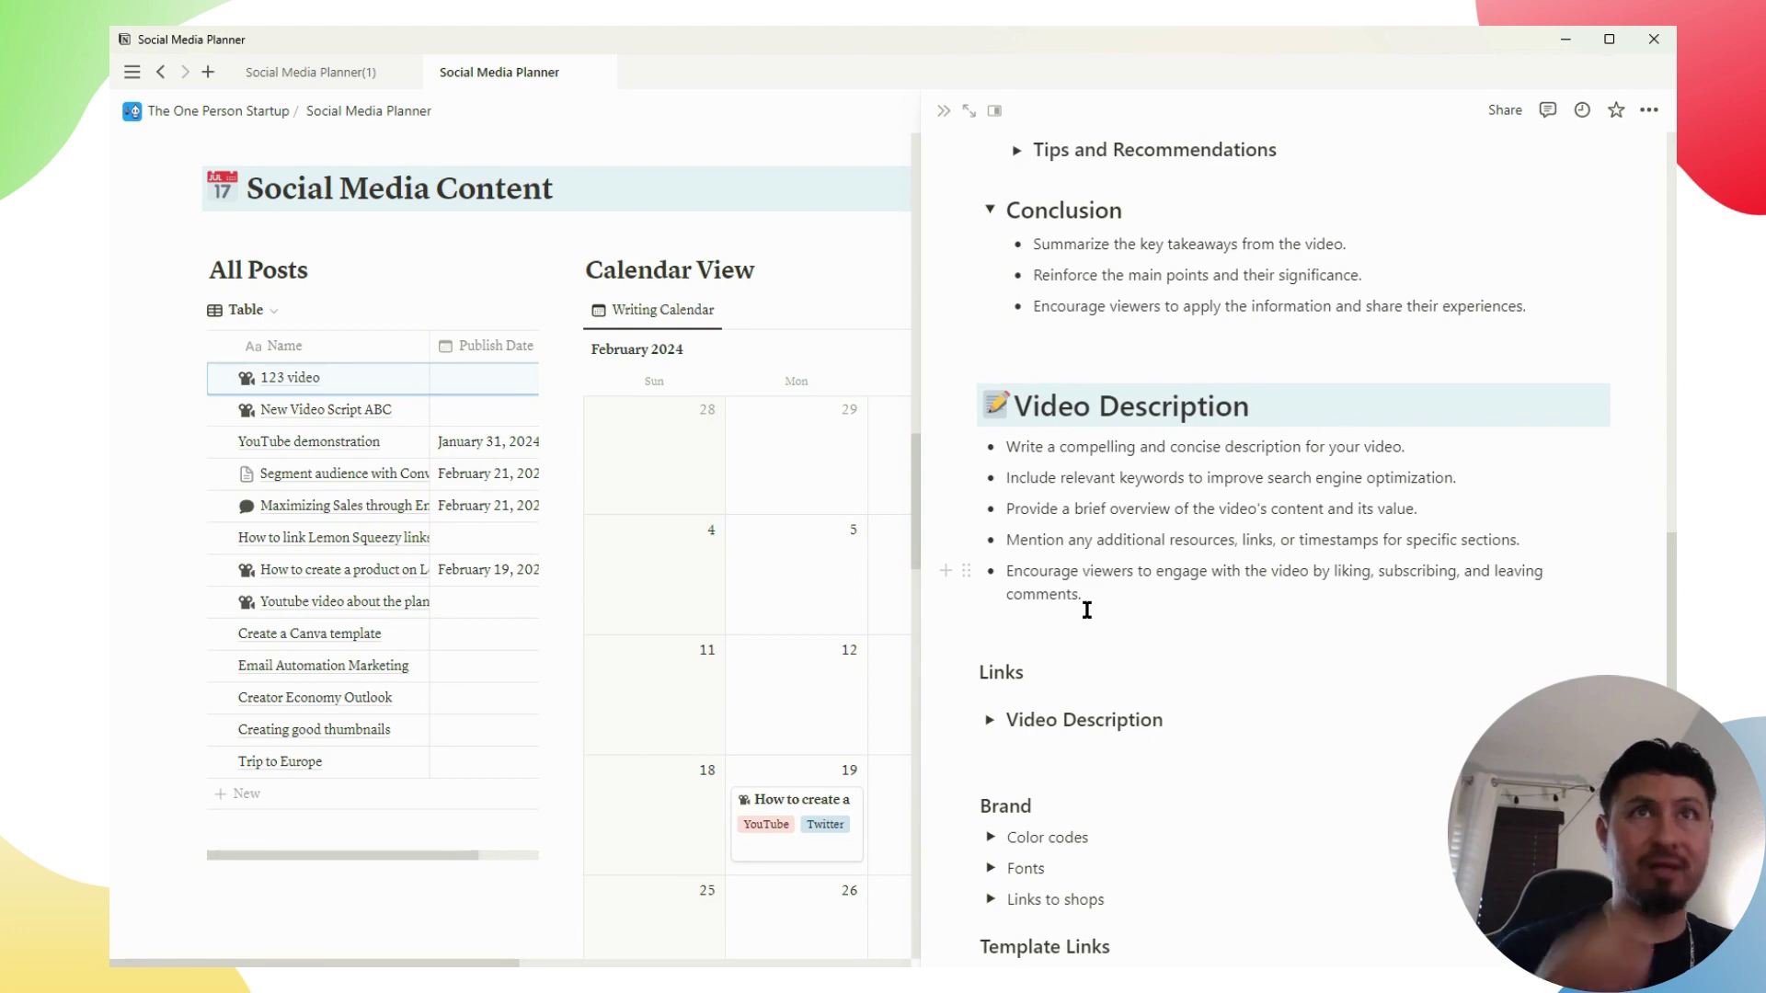
pyautogui.scroll(-1, 1088, 610)
pyautogui.scroll(-1, 1088, 609)
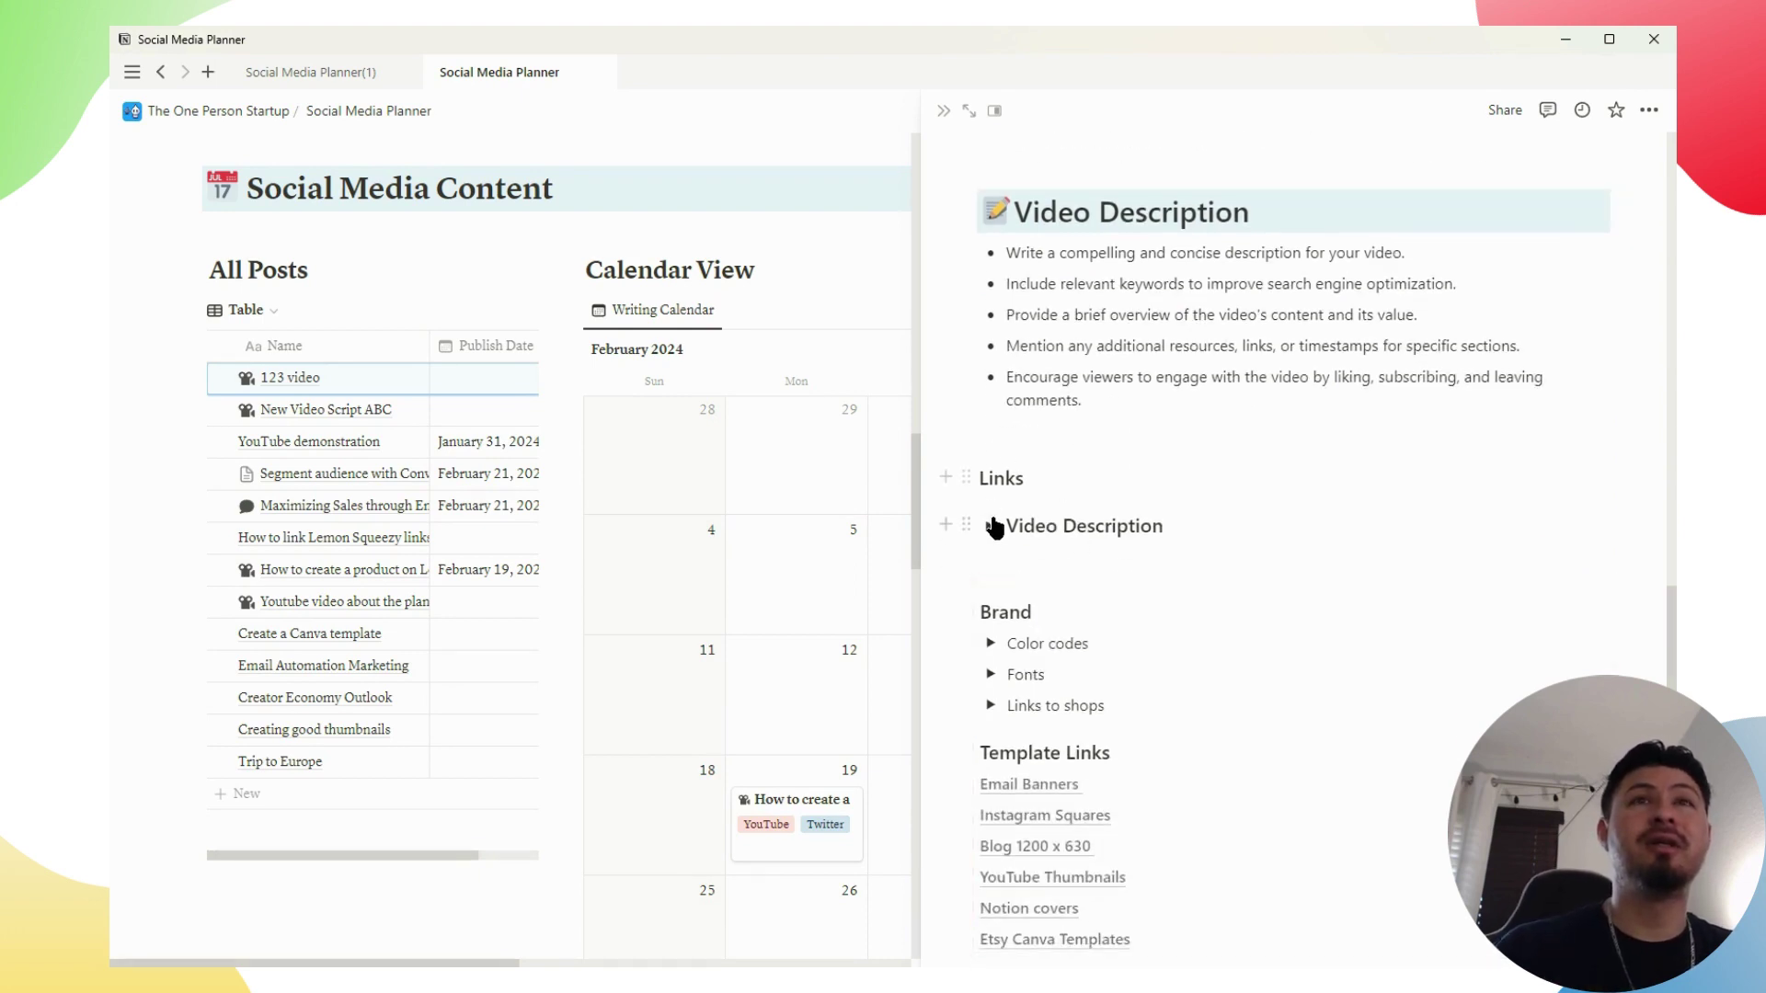
pyautogui.click(989, 527)
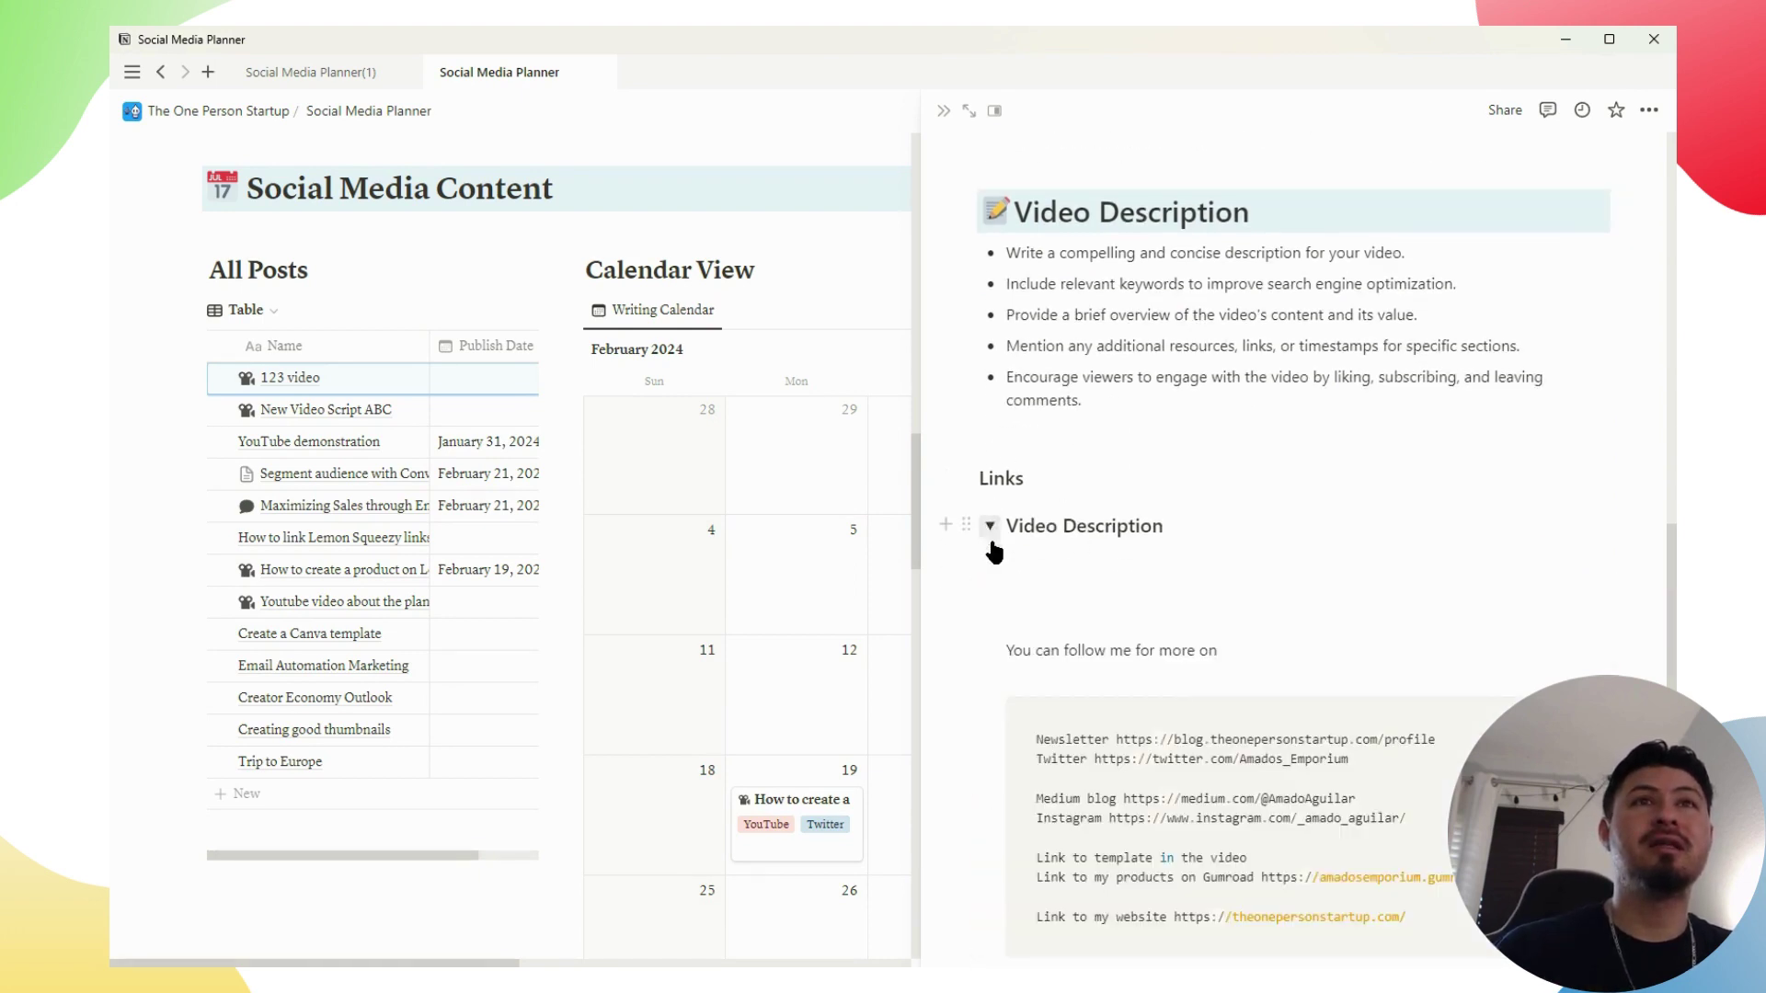
pyautogui.scroll(-3, 998, 566)
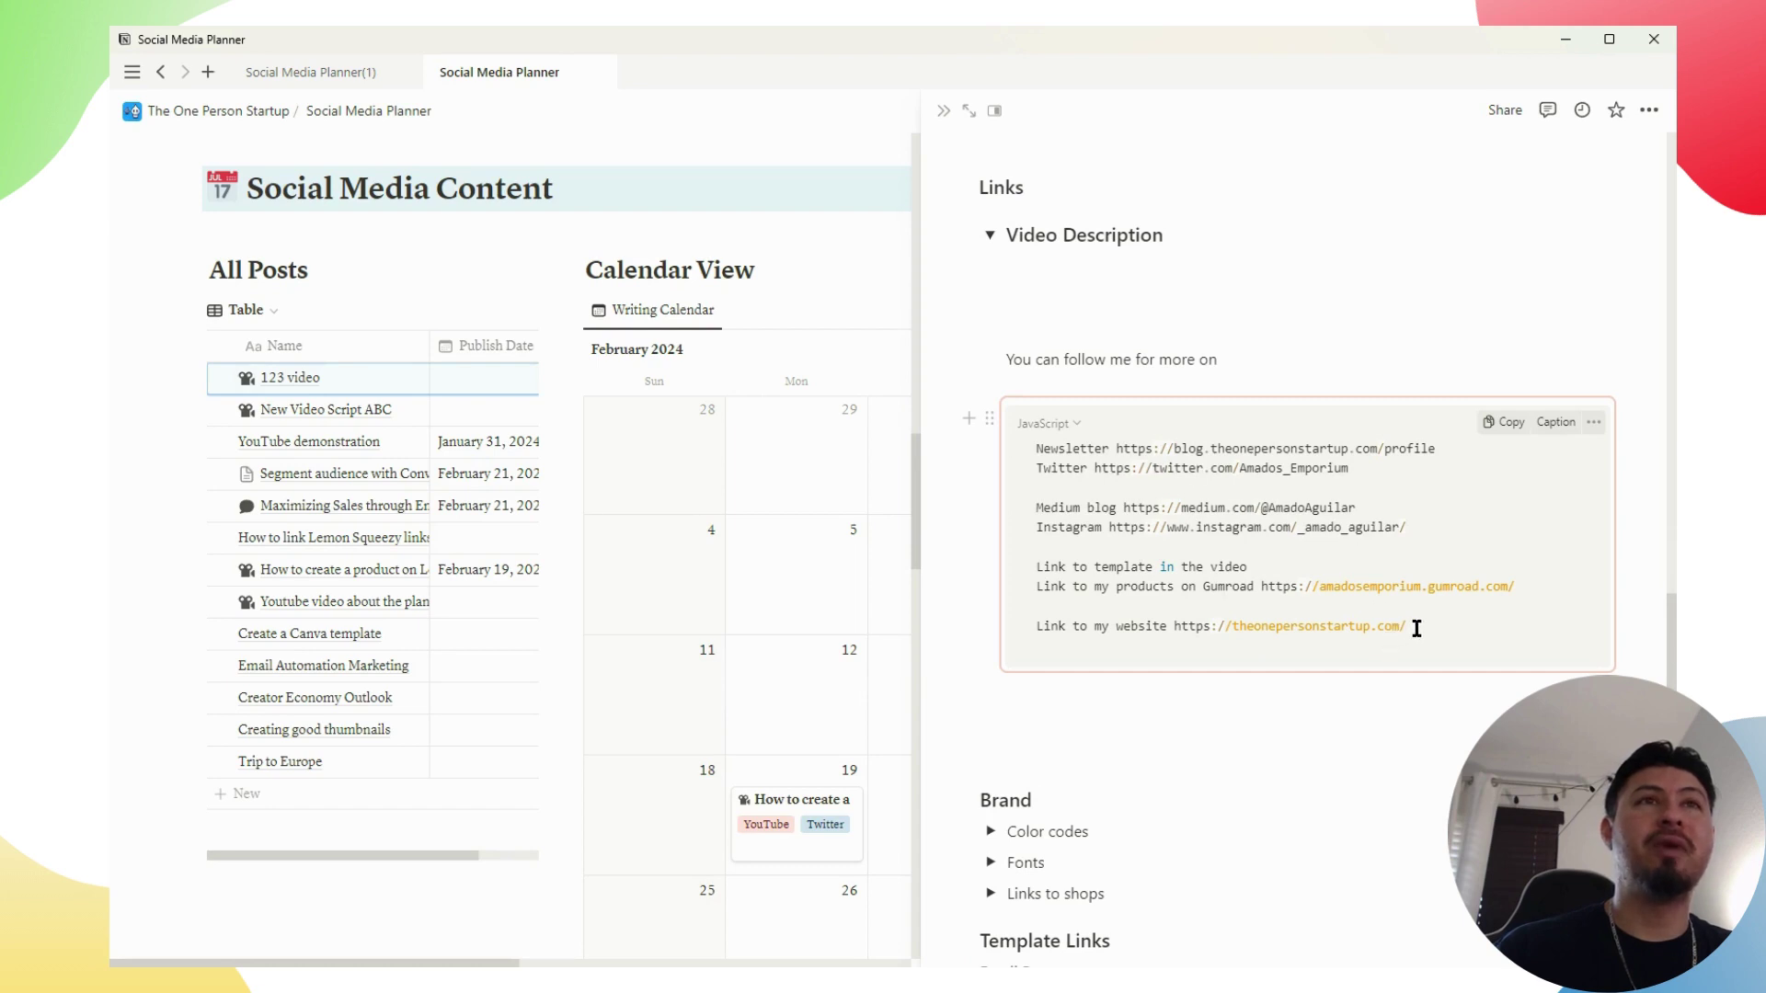
# Try pasting a copy of the links code block above the "You can follow me for more on" line, and undo it
pyautogui.moveTo(1423, 627); pyautogui.dragTo(1031, 448)
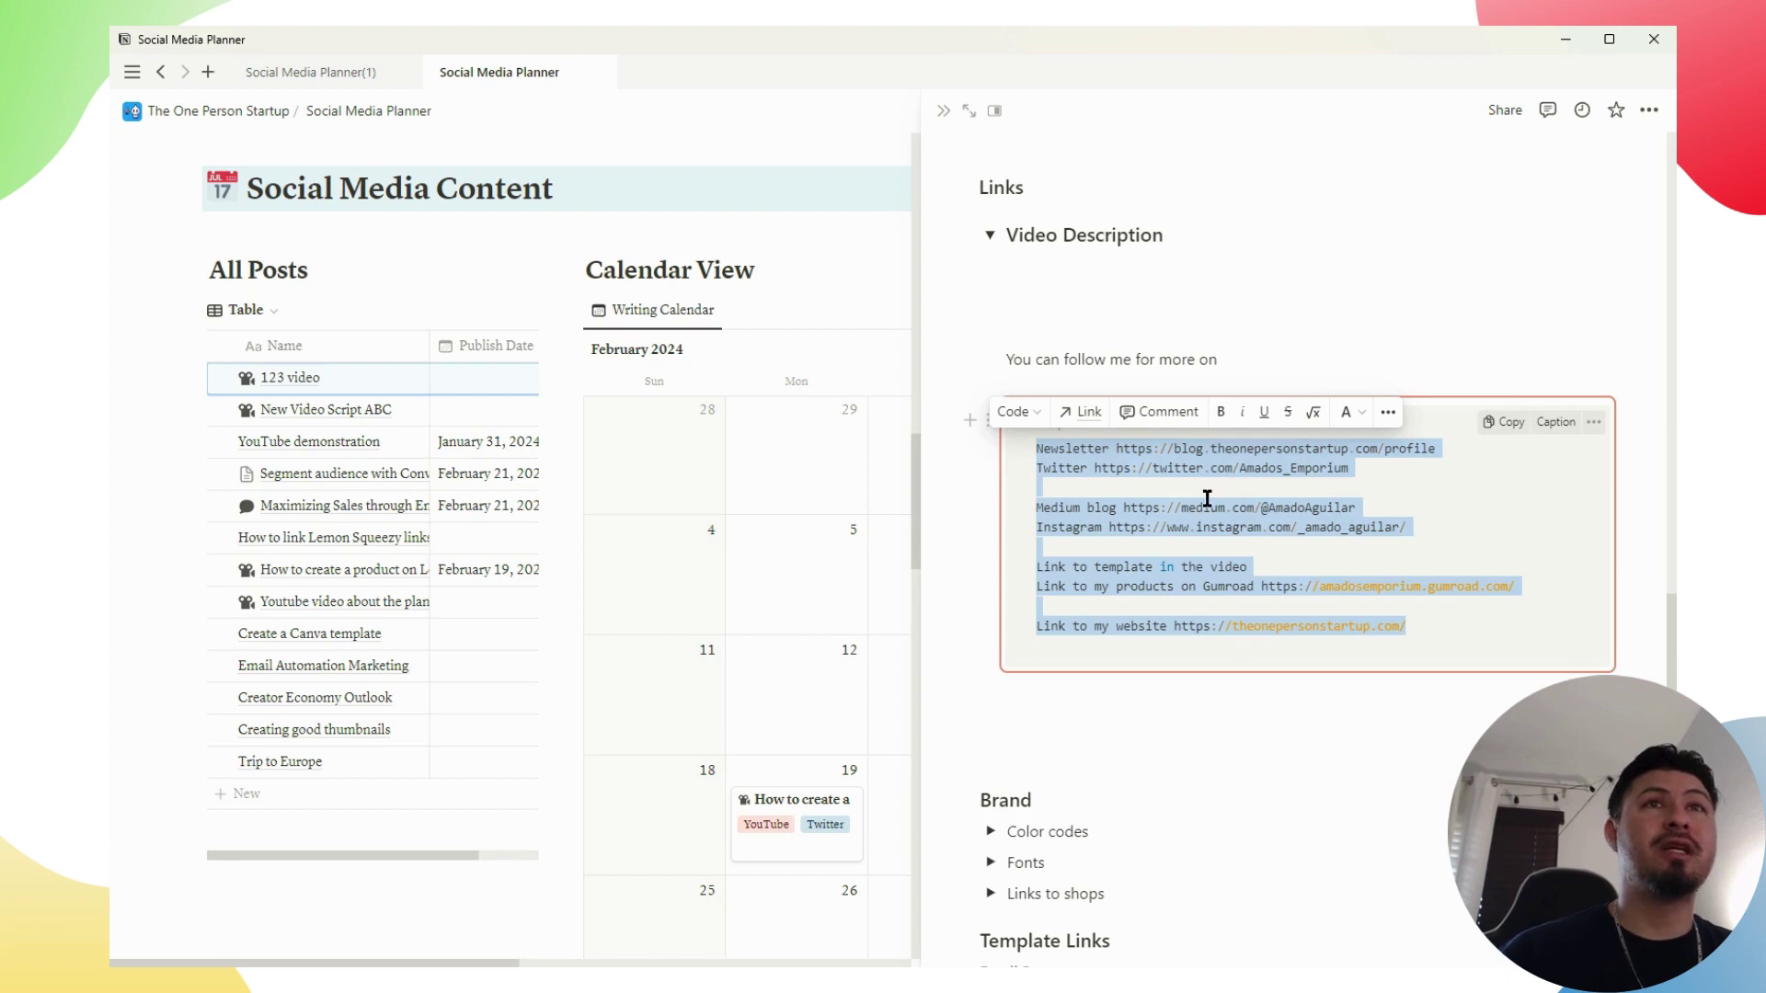
pyautogui.click(1096, 291)
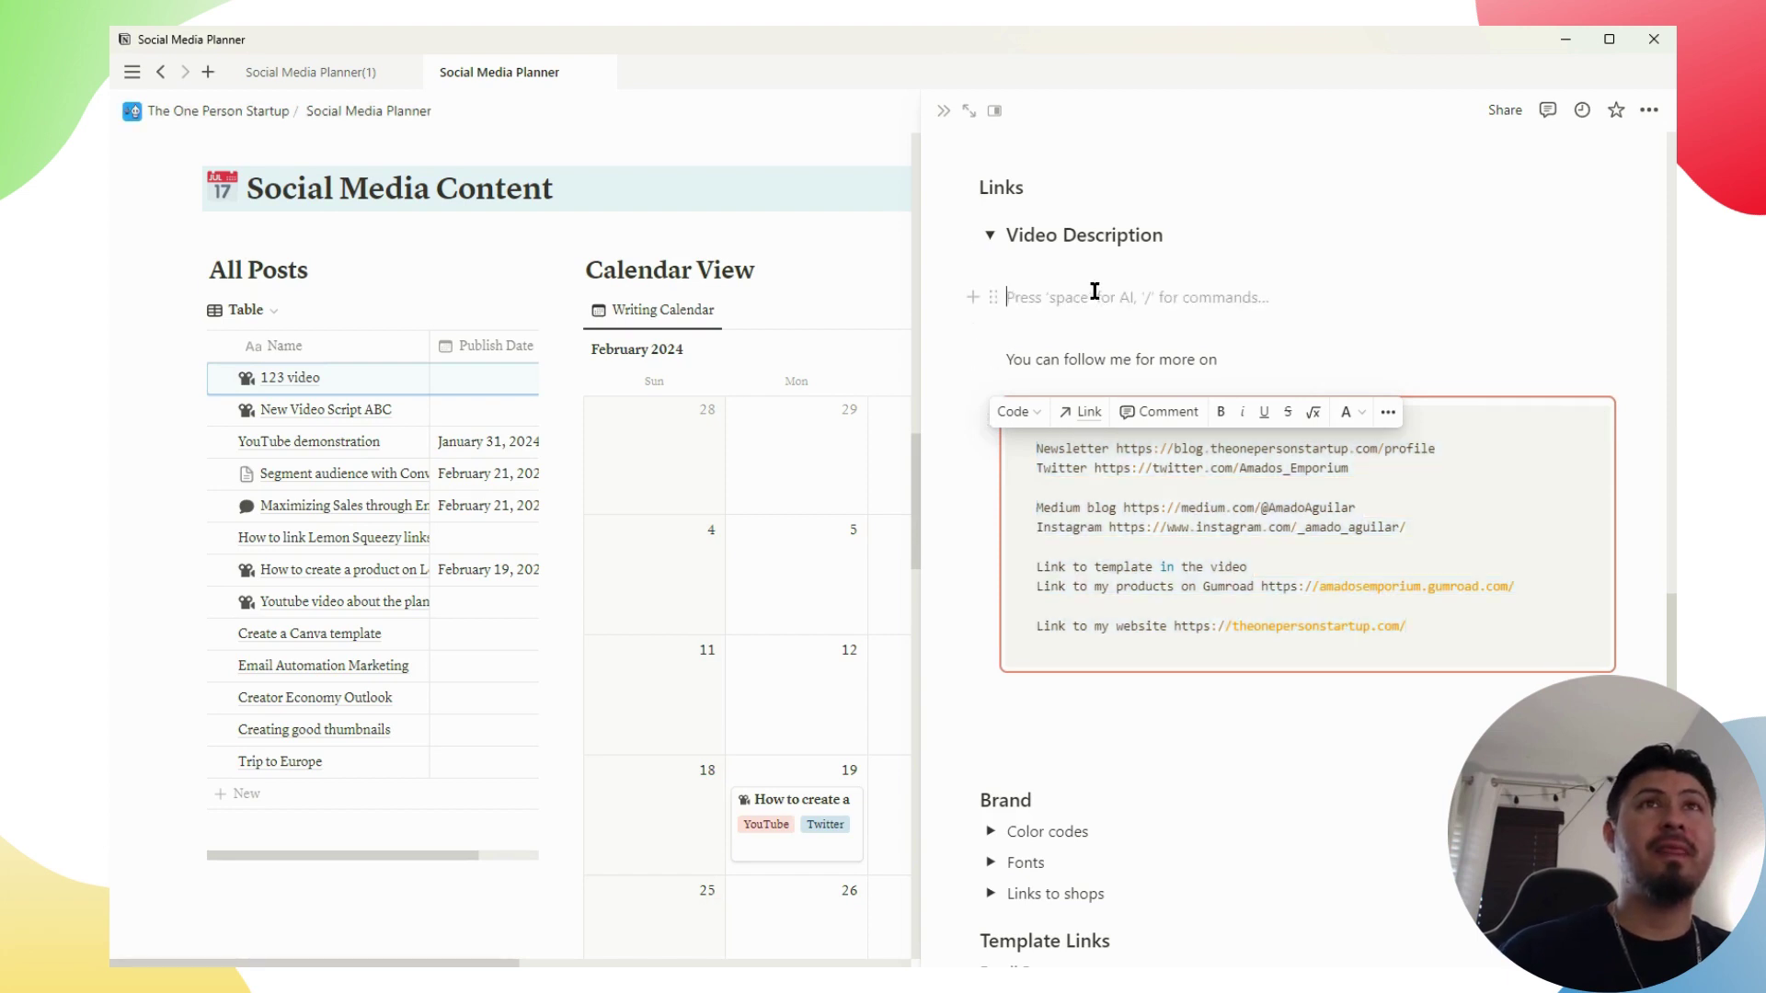
pyautogui.write('Newsletter https://blog.theonepersonstartup.com/profile Twitter https://twitter.com/Amados_Emporium  Medium blog https://medium.com/@AmadoAguilar Instagram https://www.instagram.com/_amado_aguilar/  Link to template in the video Link to my products on Gumroad https://amadosemporium.gumroad.com/  Link to my website https://theonepersonstartup.com/')
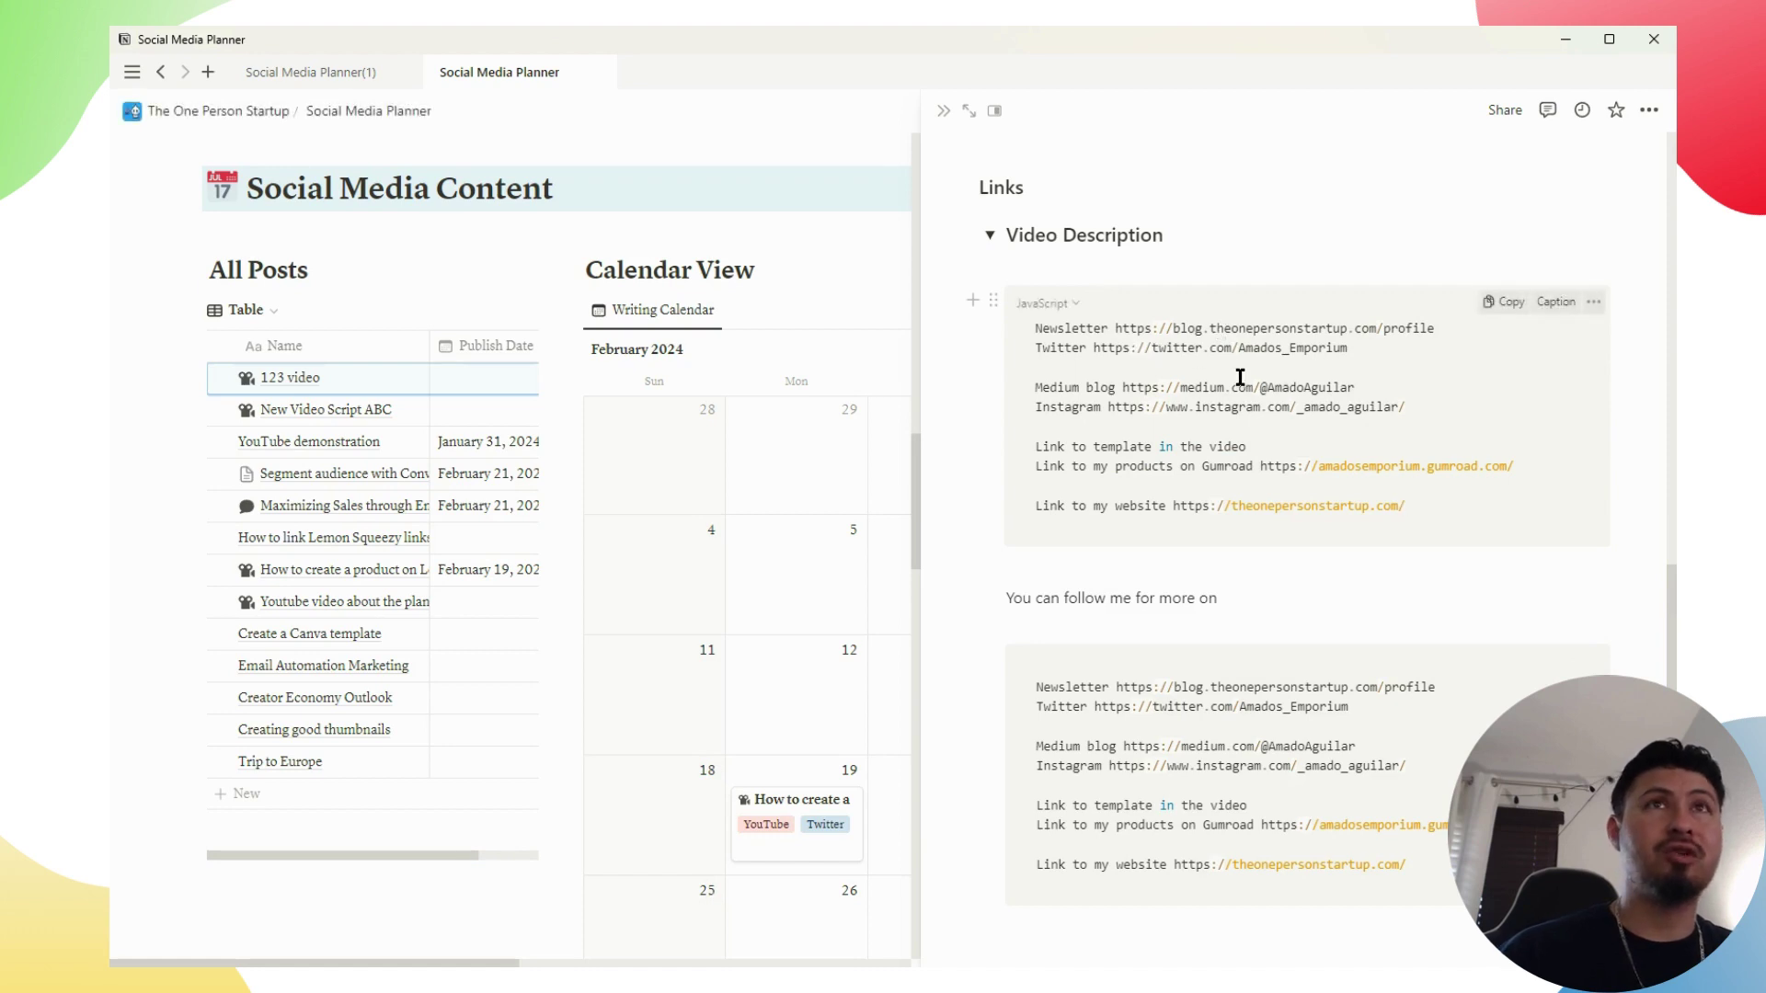
pyautogui.hotkey('ctrl', 'z')
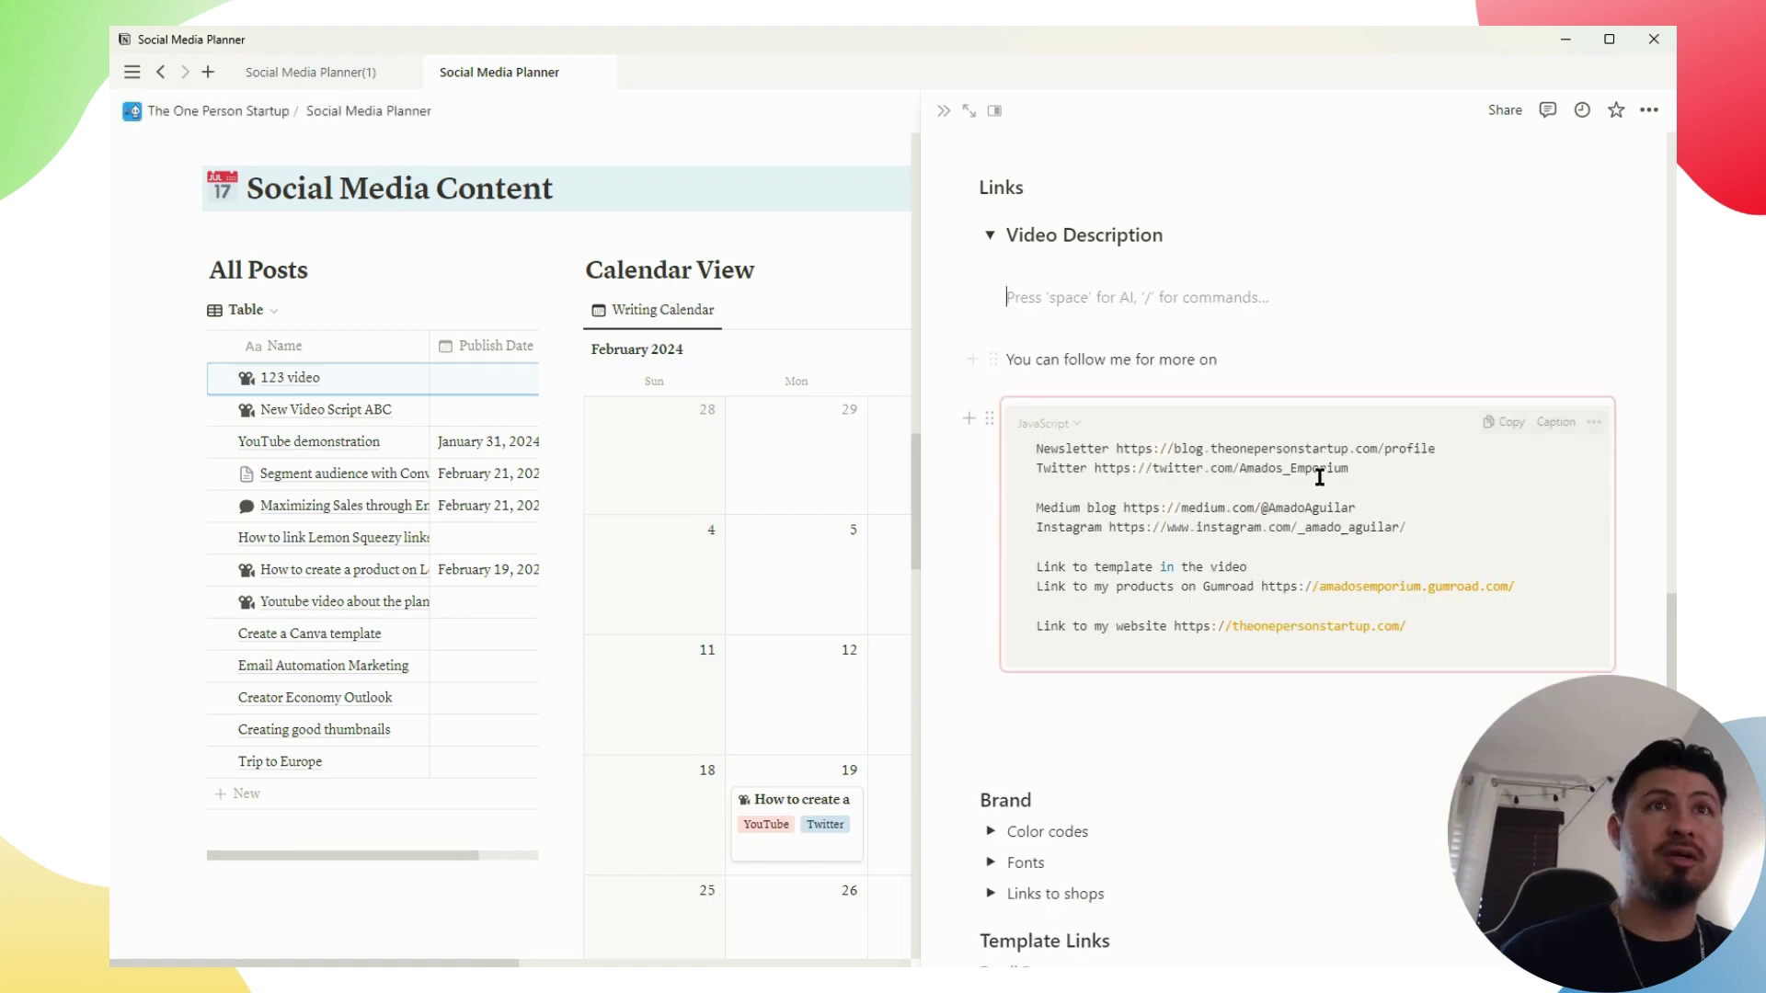
# Try pasting text copied from the links code block directly beneath the Video Description toggle heading, and undo the paste
pyautogui.tripleClick(1215, 450)
pyautogui.hotkey('ctrl', 'c')
pyautogui.click(1153, 274)
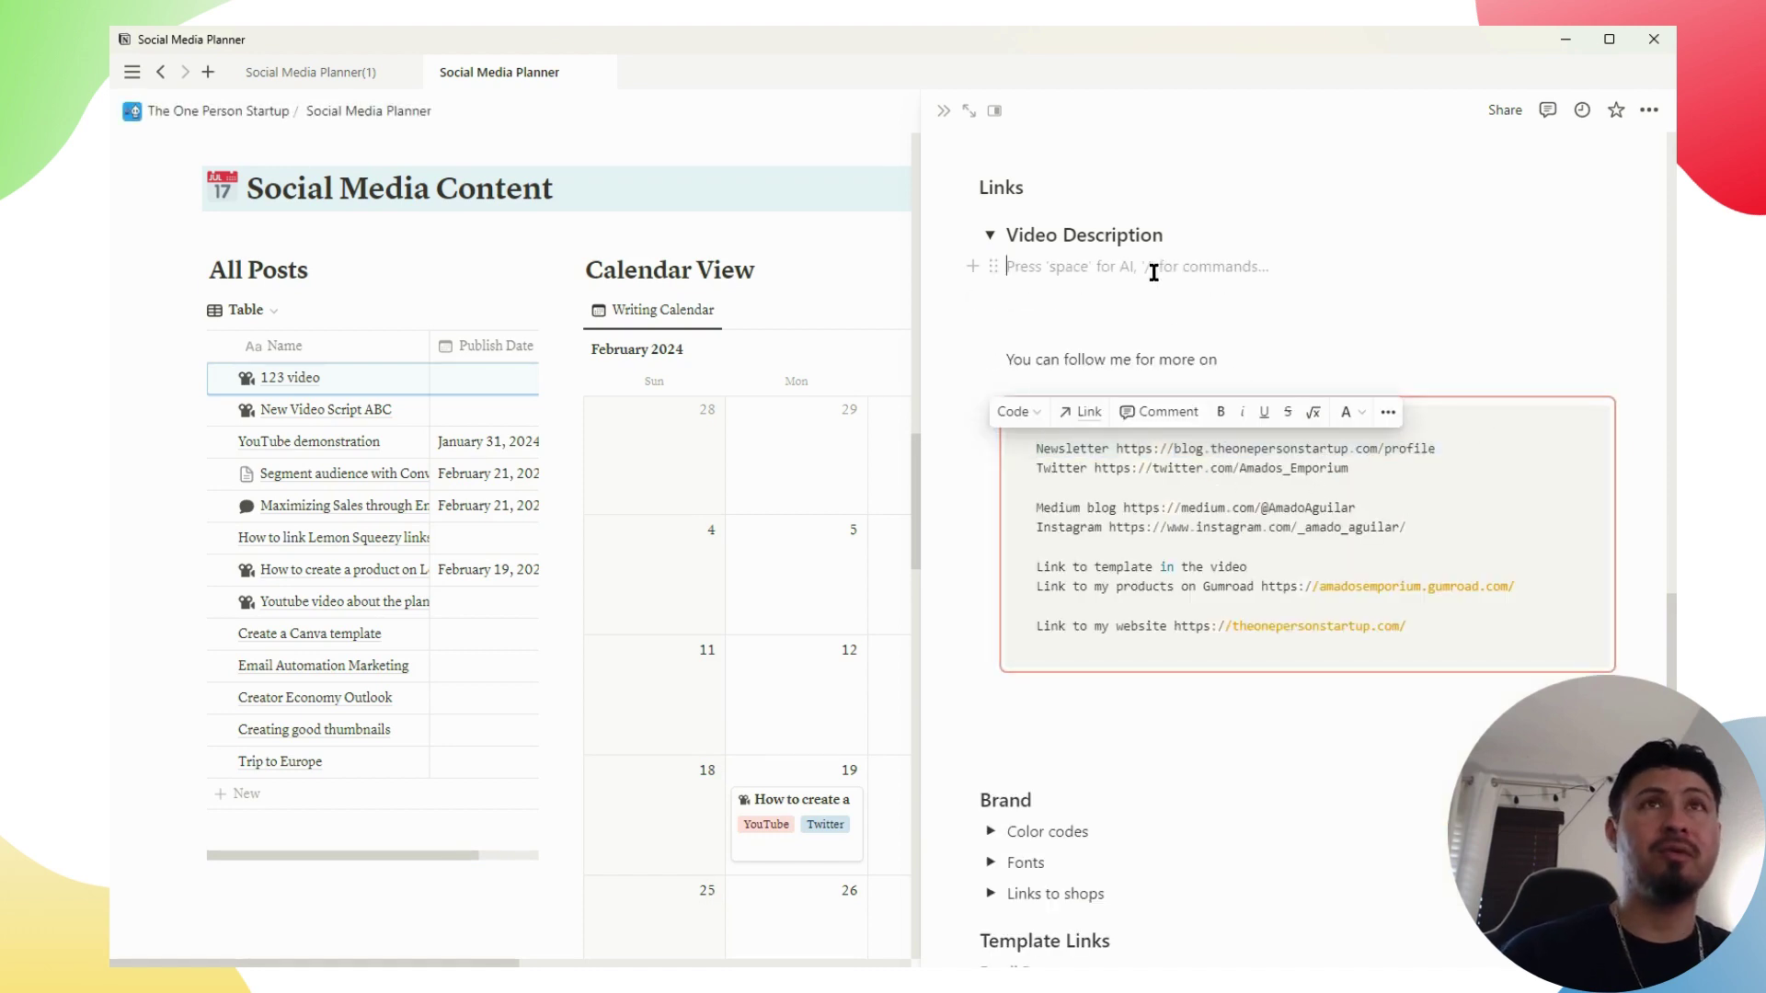
pyautogui.hotkey('ctrl', 'v')
pyautogui.hotkey('ctrl', 'z')
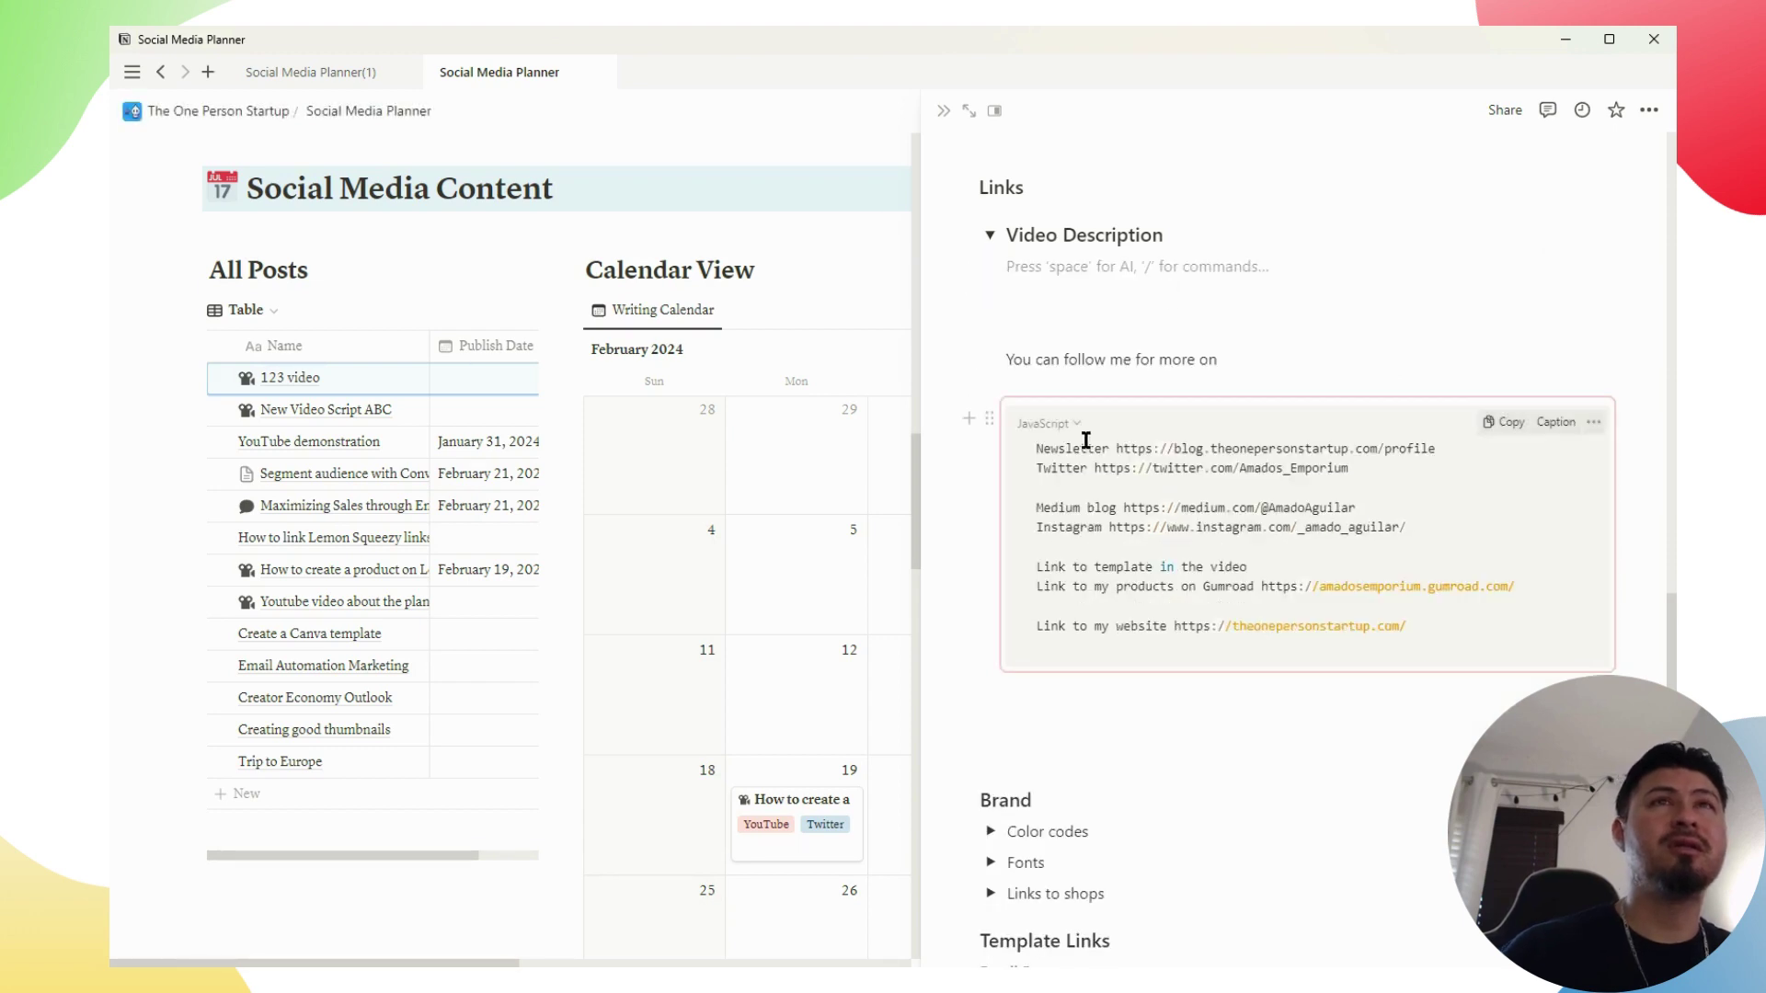
# Highlight all the social, product and website links in the code block, and clear the selection
pyautogui.click(987, 420)
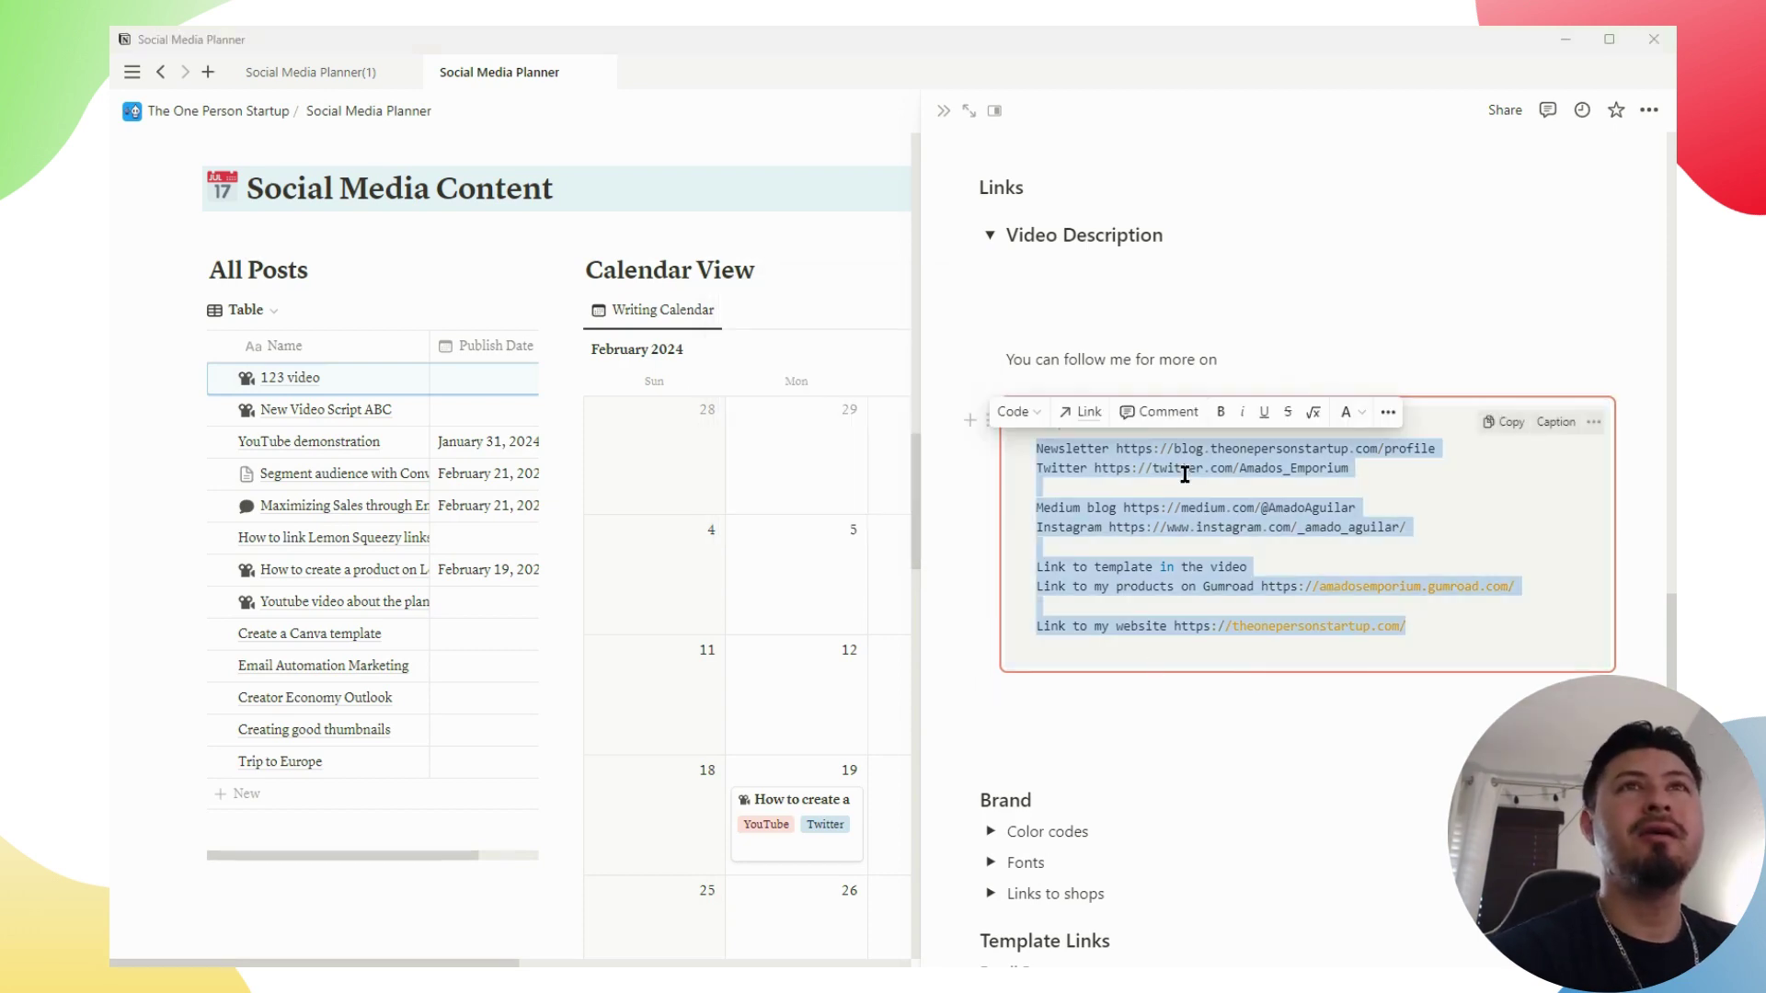
pyautogui.moveTo(1416, 623); pyautogui.dragTo(1025, 443)
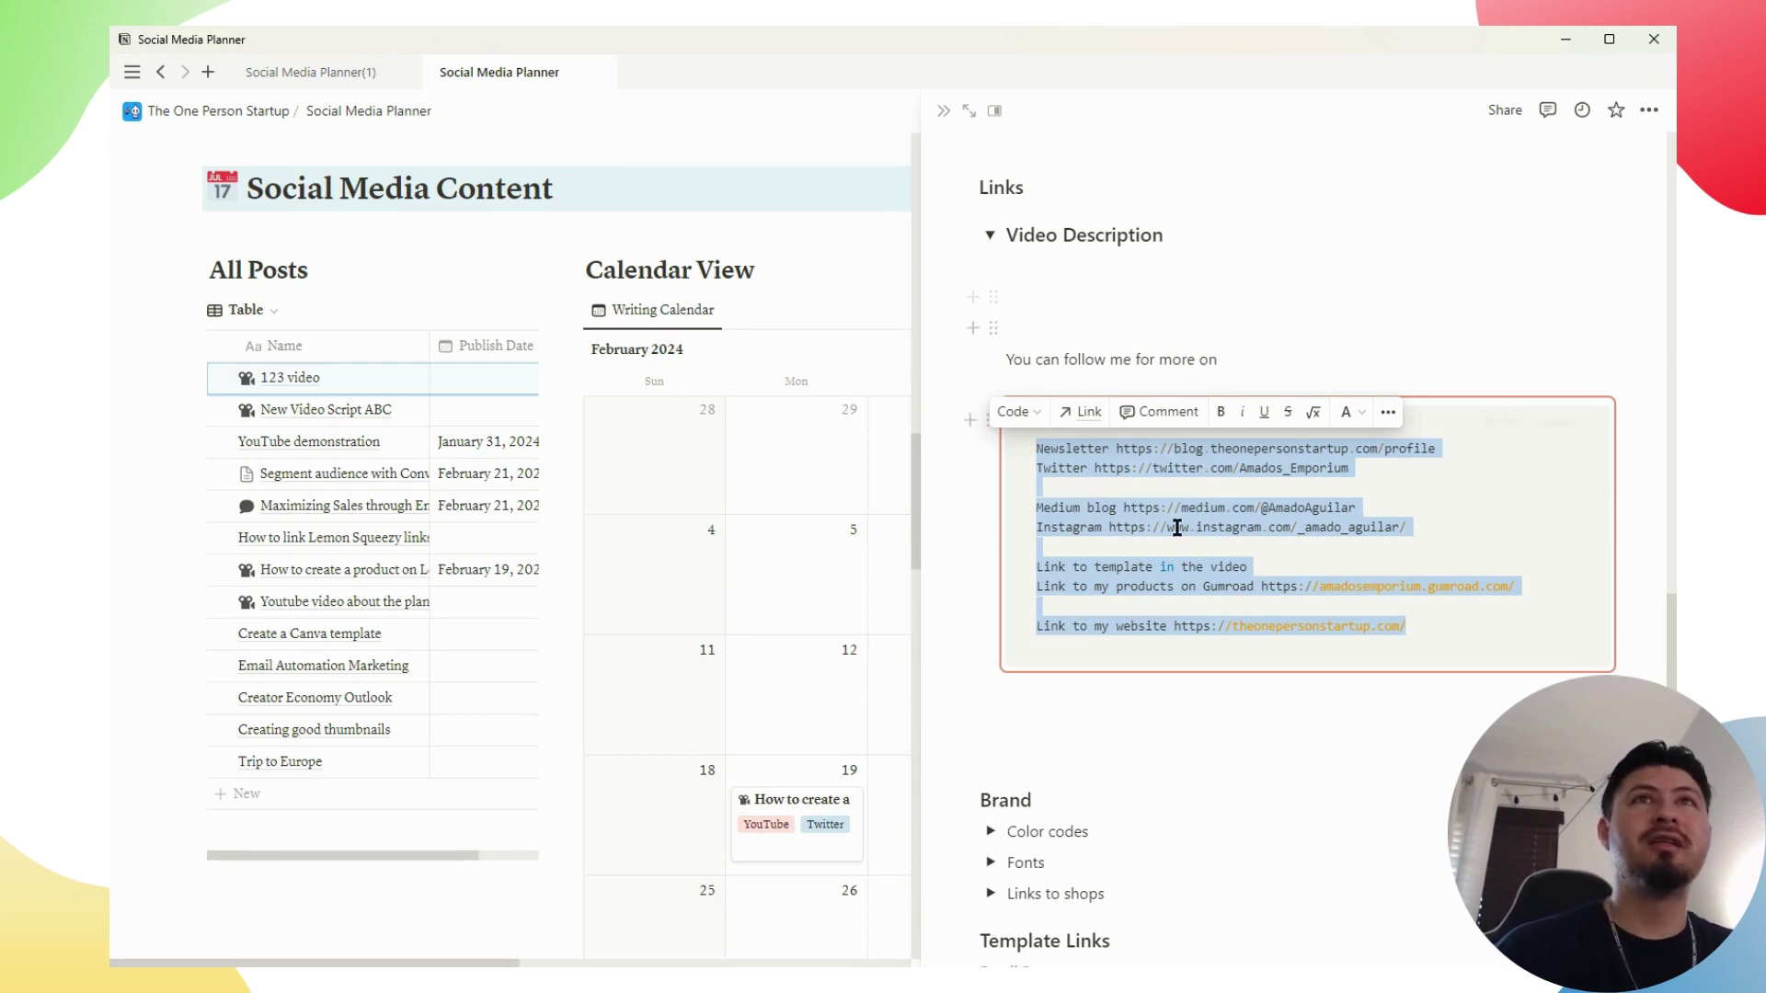
pyautogui.click(1192, 688)
# Look through the reusable links block and the Brand and Template Links sections below it
pyautogui.scroll(-2, 1178, 722)
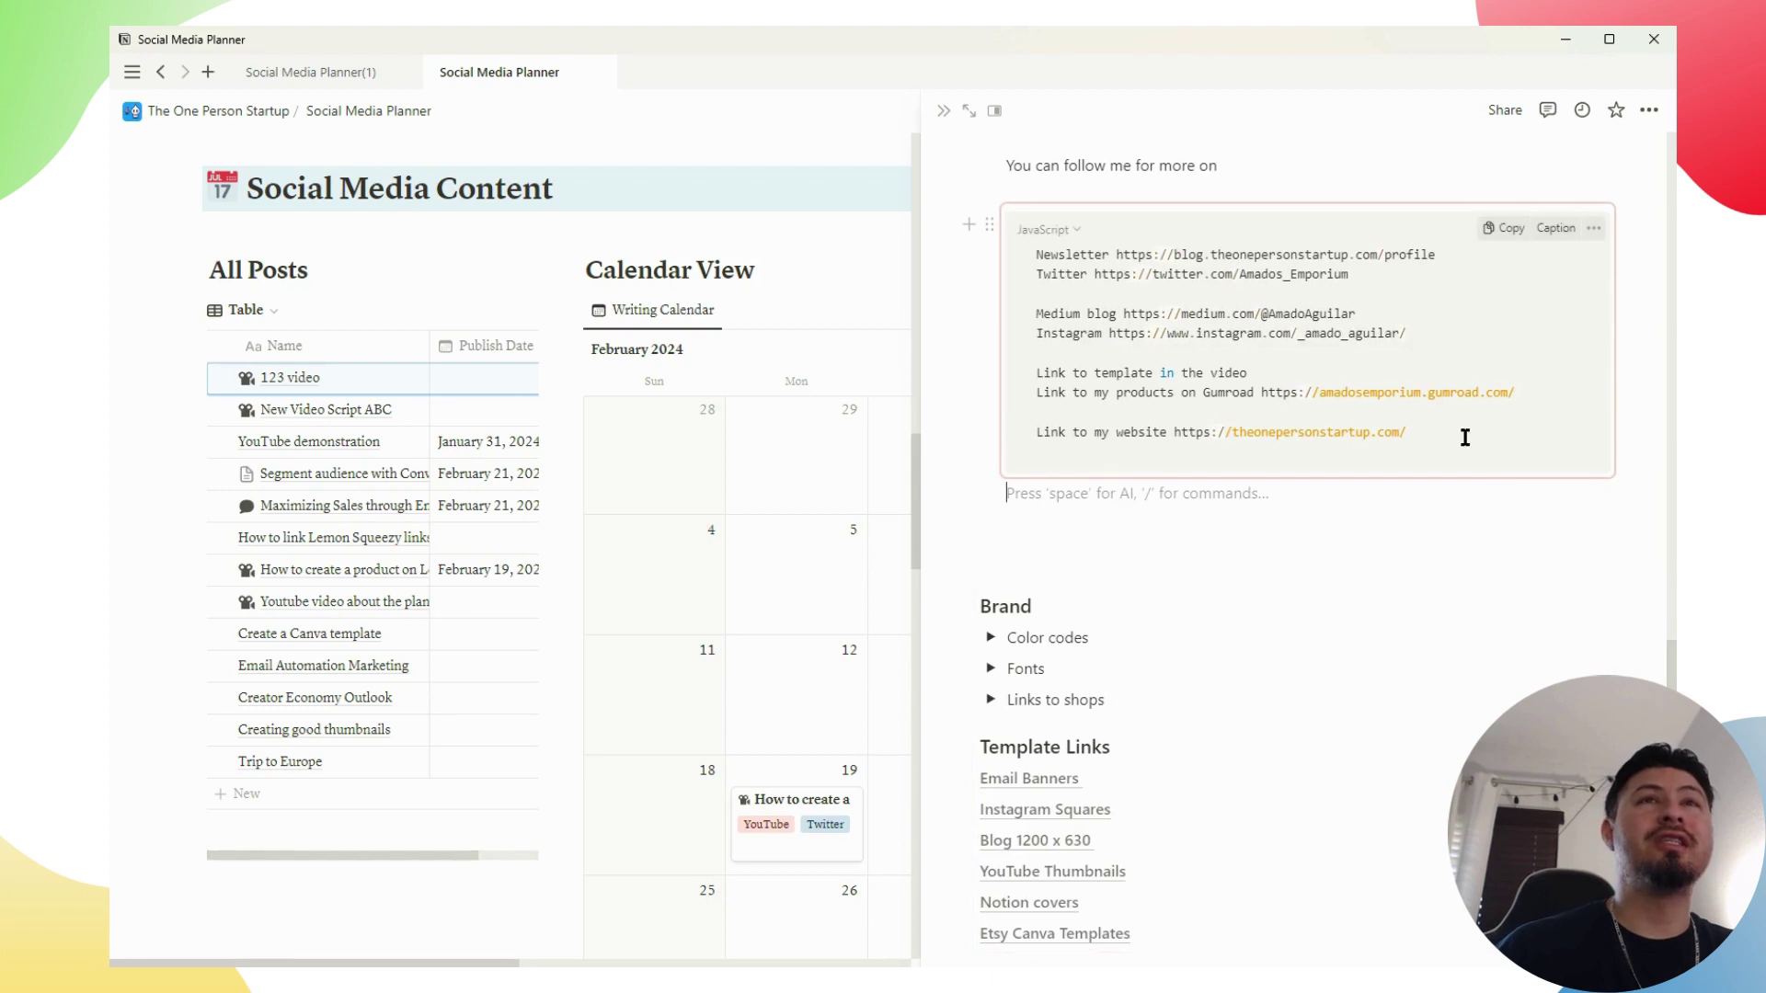
pyautogui.scroll(1, 1444, 497)
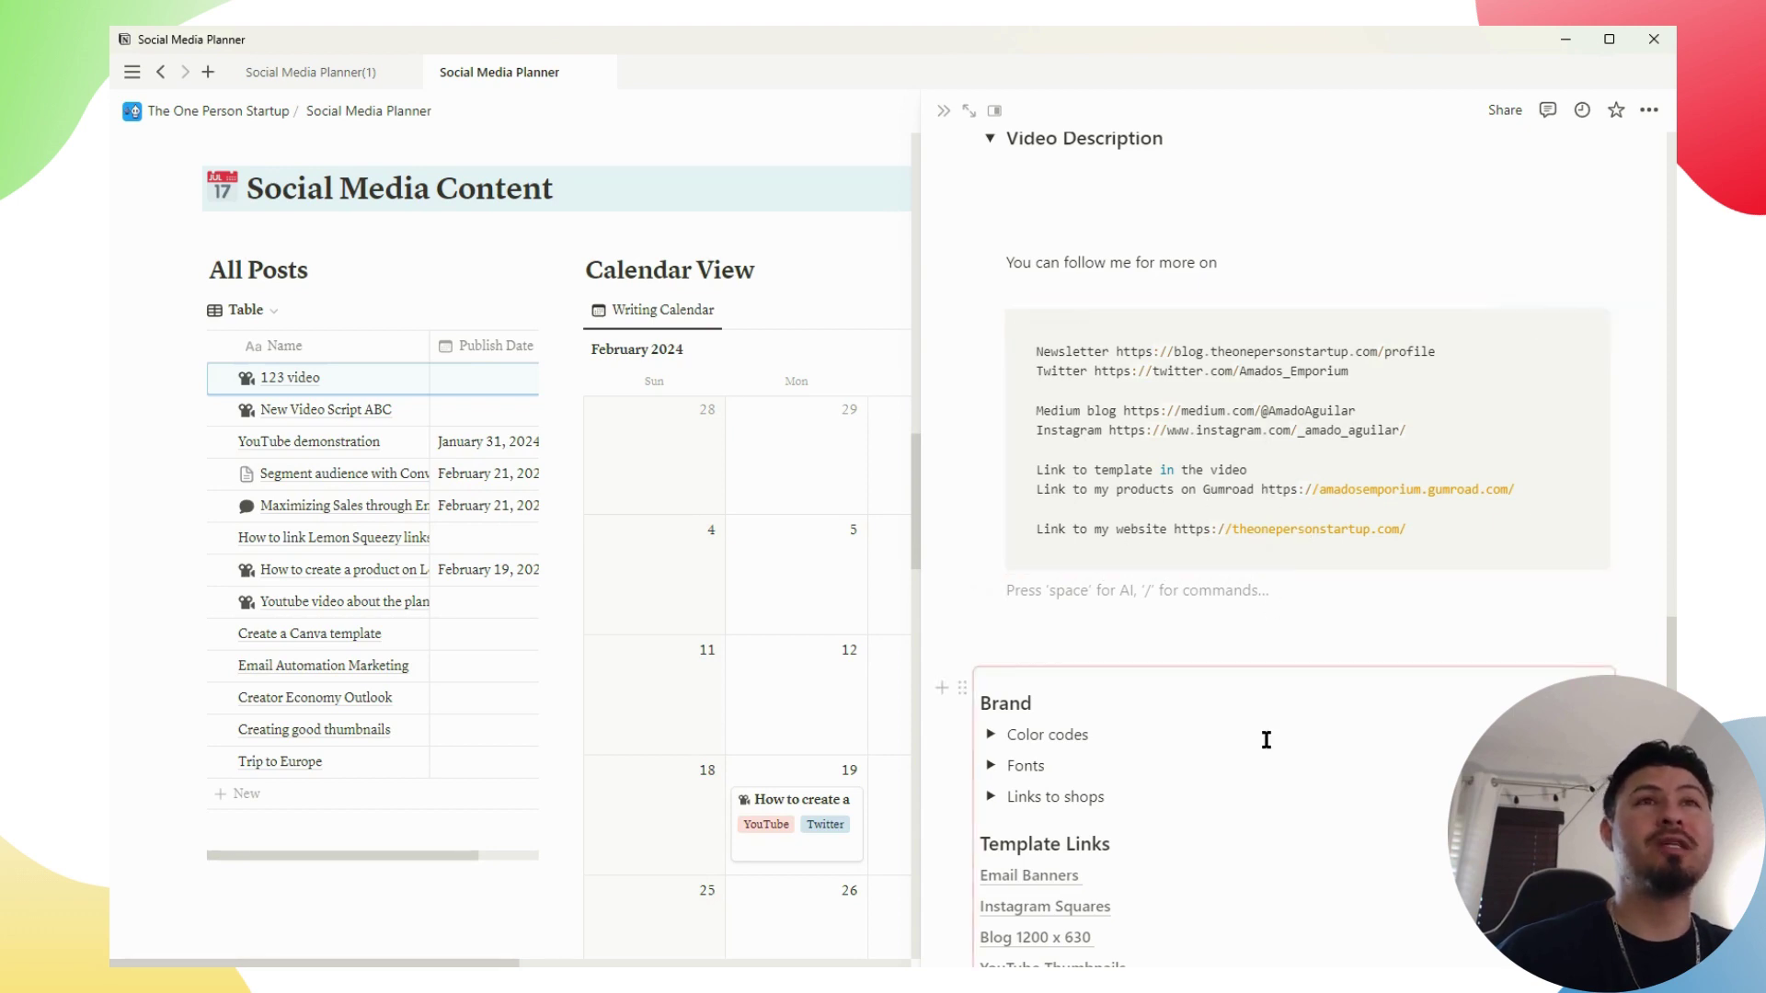
pyautogui.scroll(-1, 1265, 737)
pyautogui.scroll(3, 1264, 737)
pyautogui.scroll(-1, 1060, 803)
pyautogui.scroll(-4, 1059, 803)
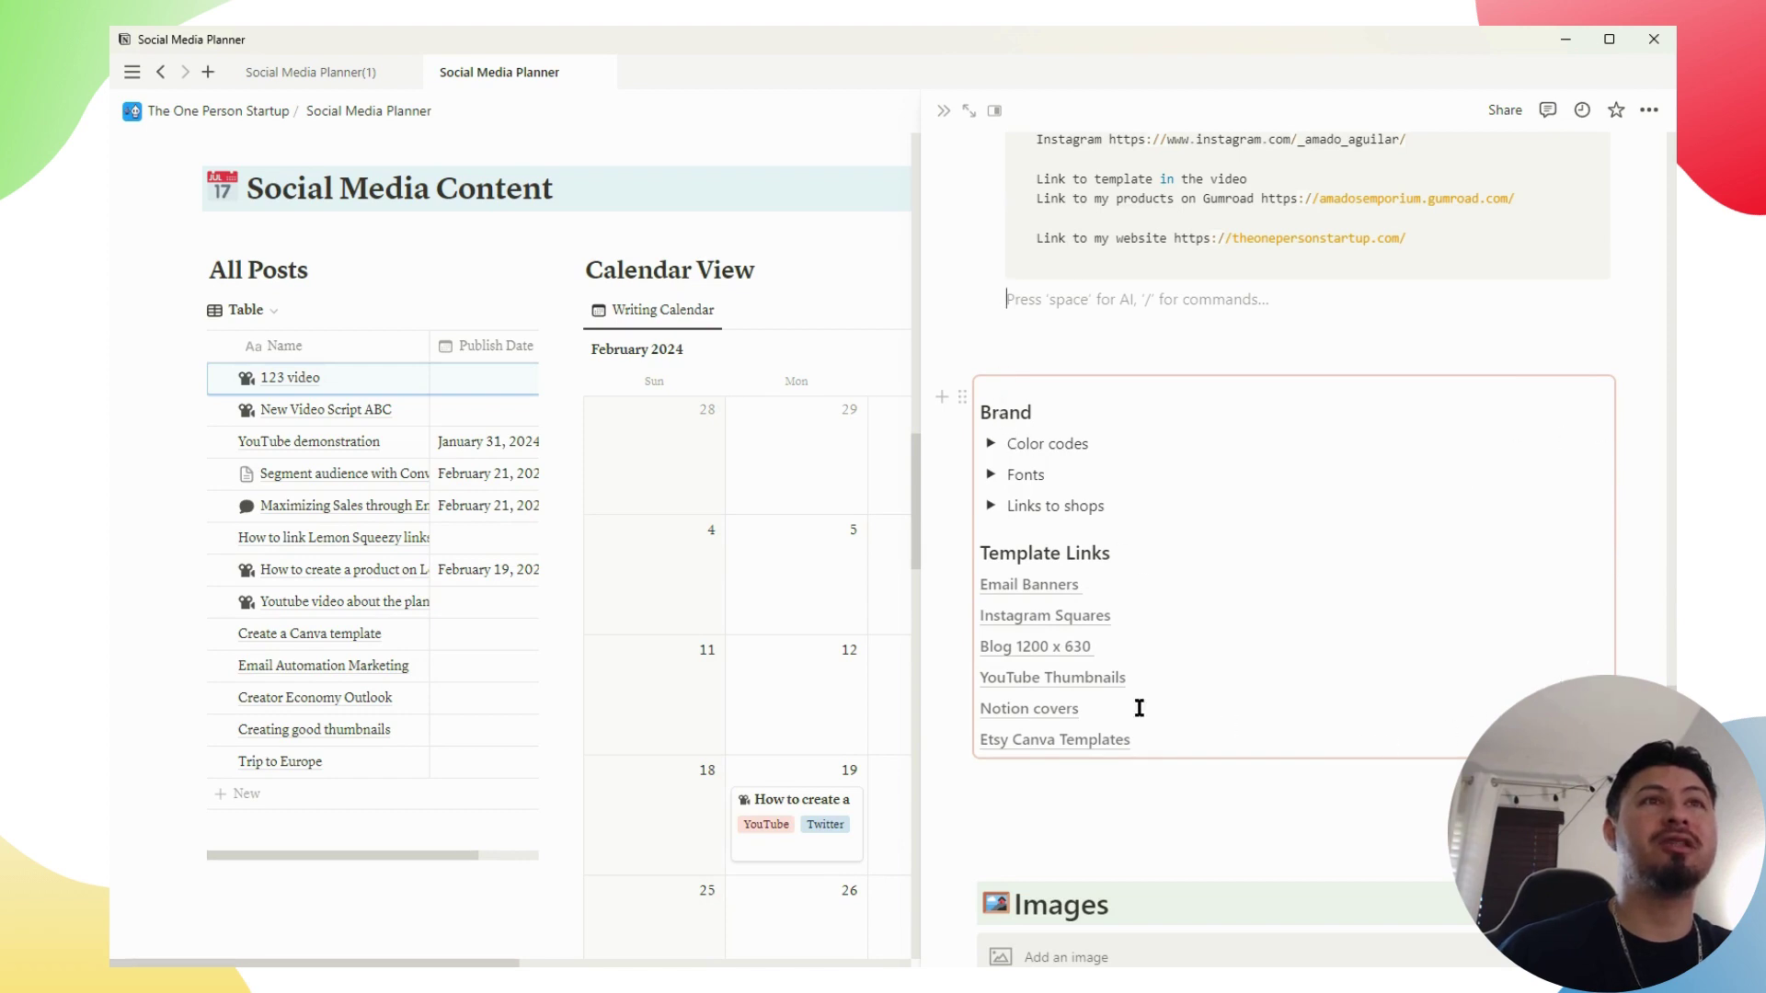
pyautogui.scroll(-2, 1163, 672)
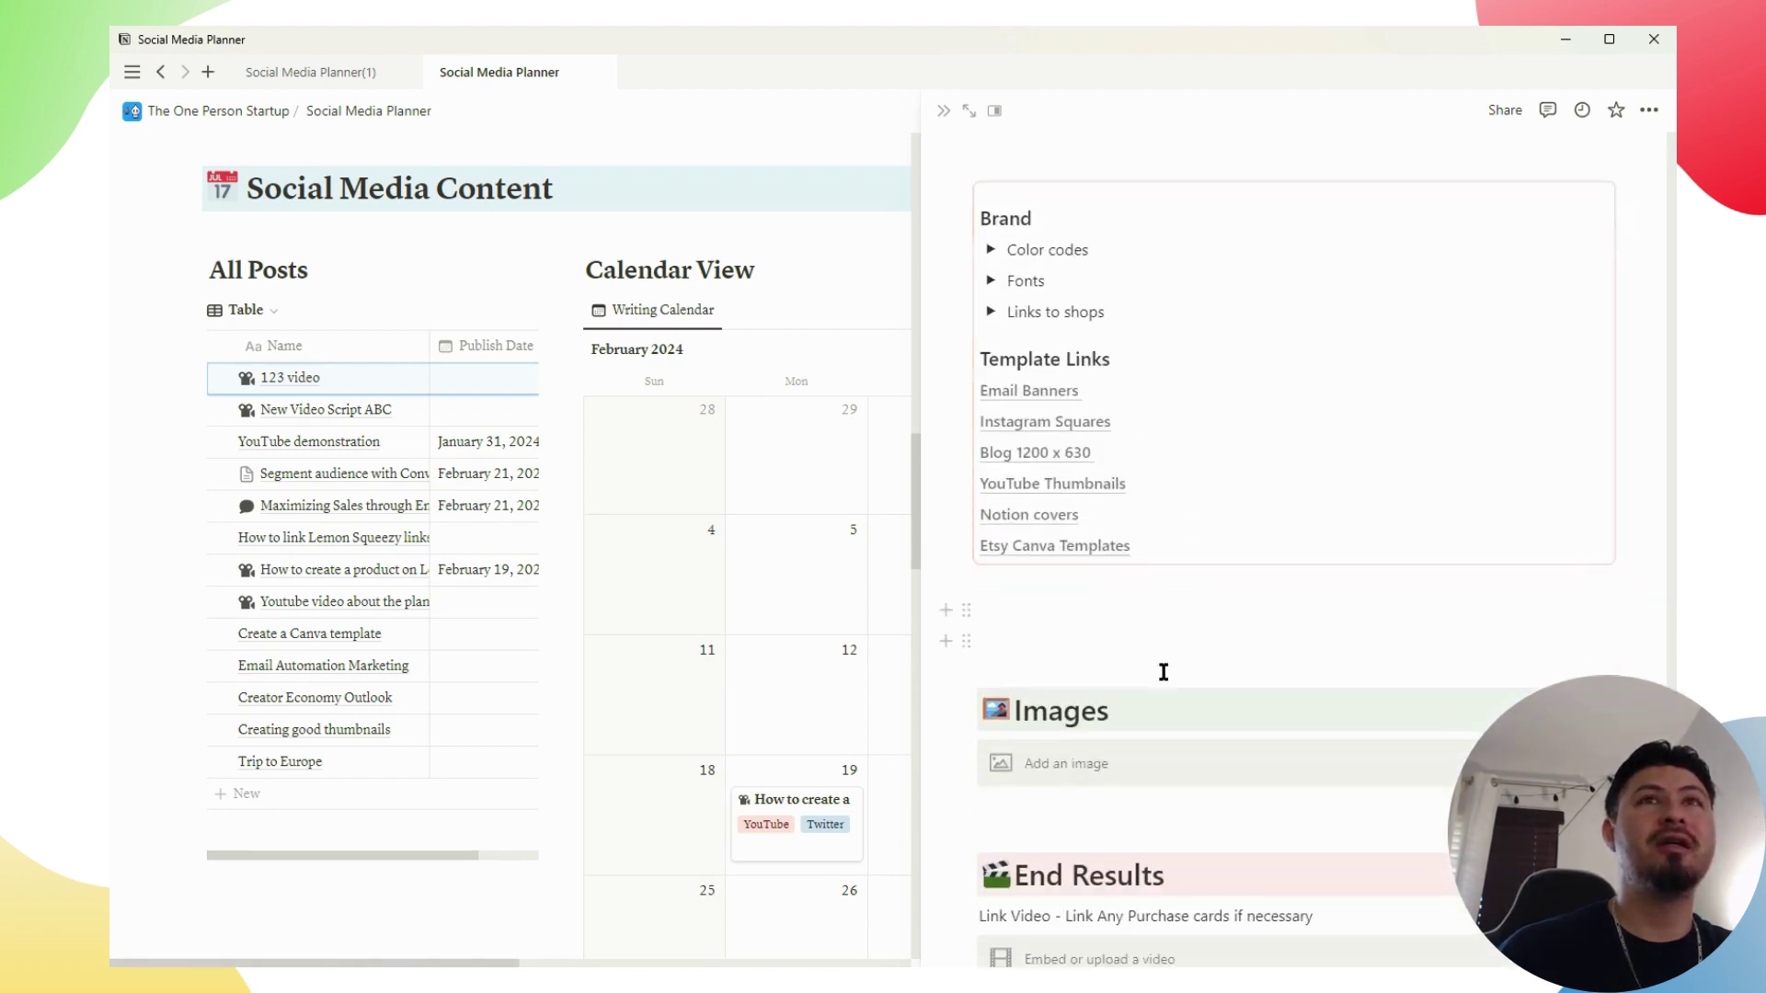
pyautogui.scroll(2, 1164, 672)
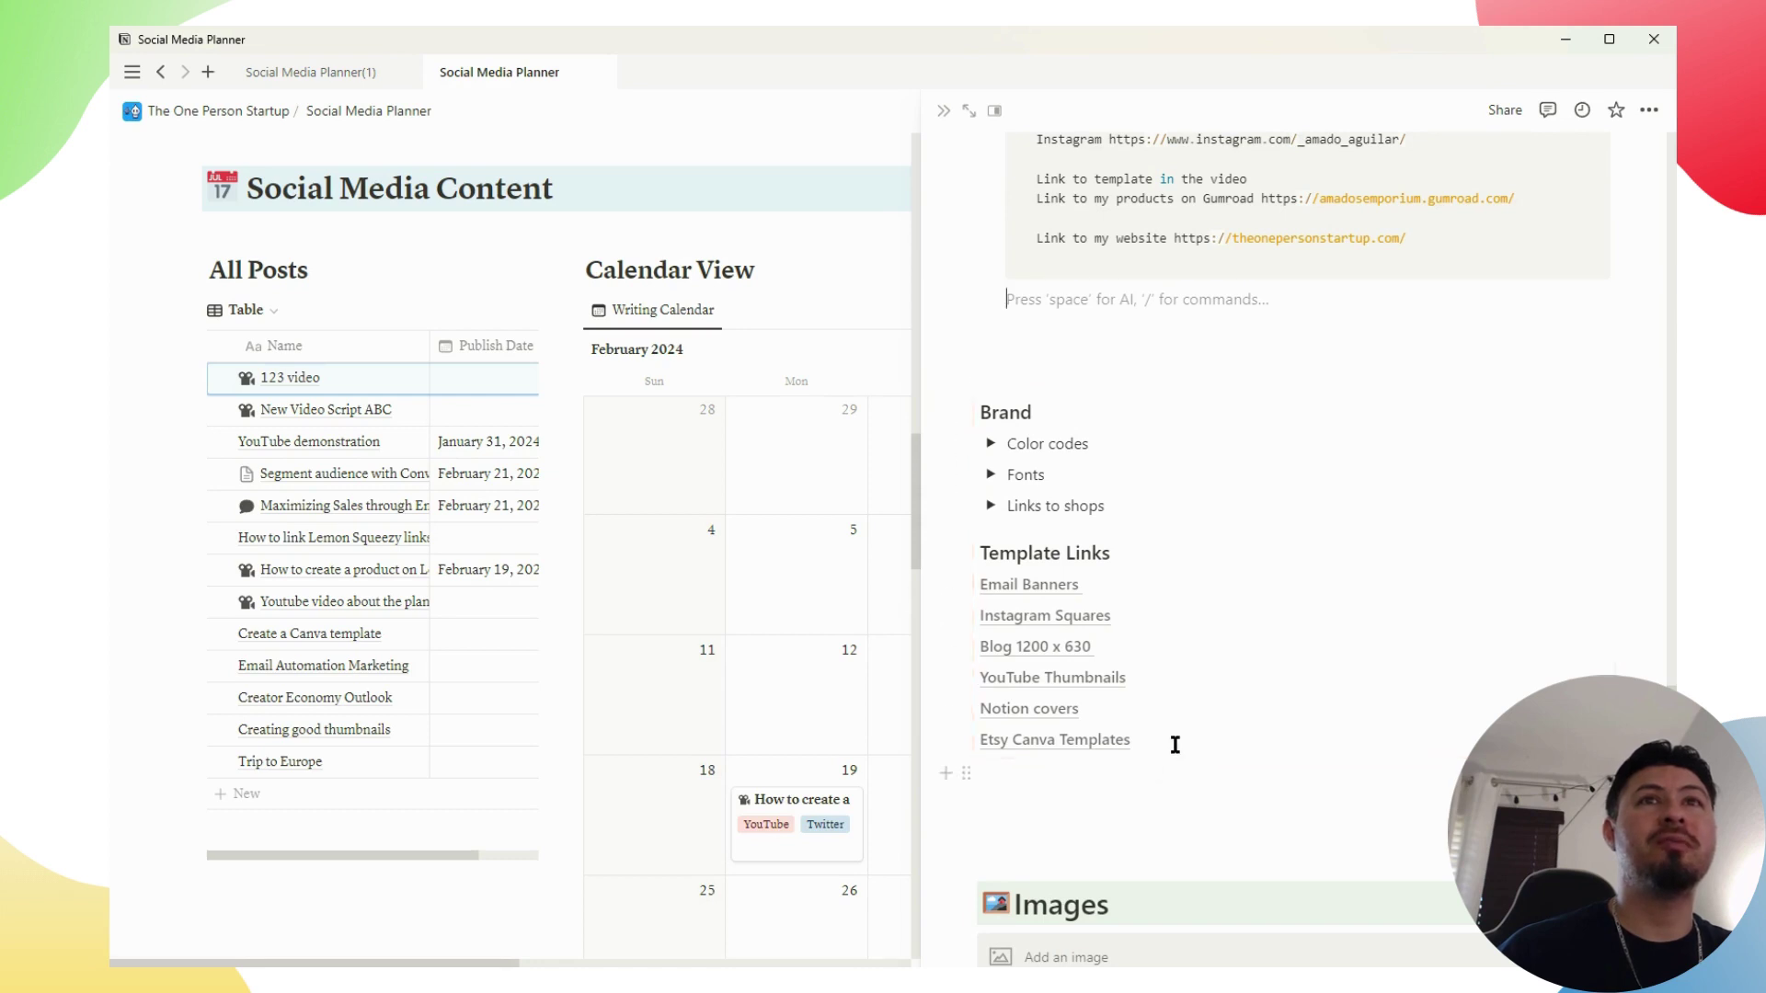
pyautogui.scroll(3, 1168, 740)
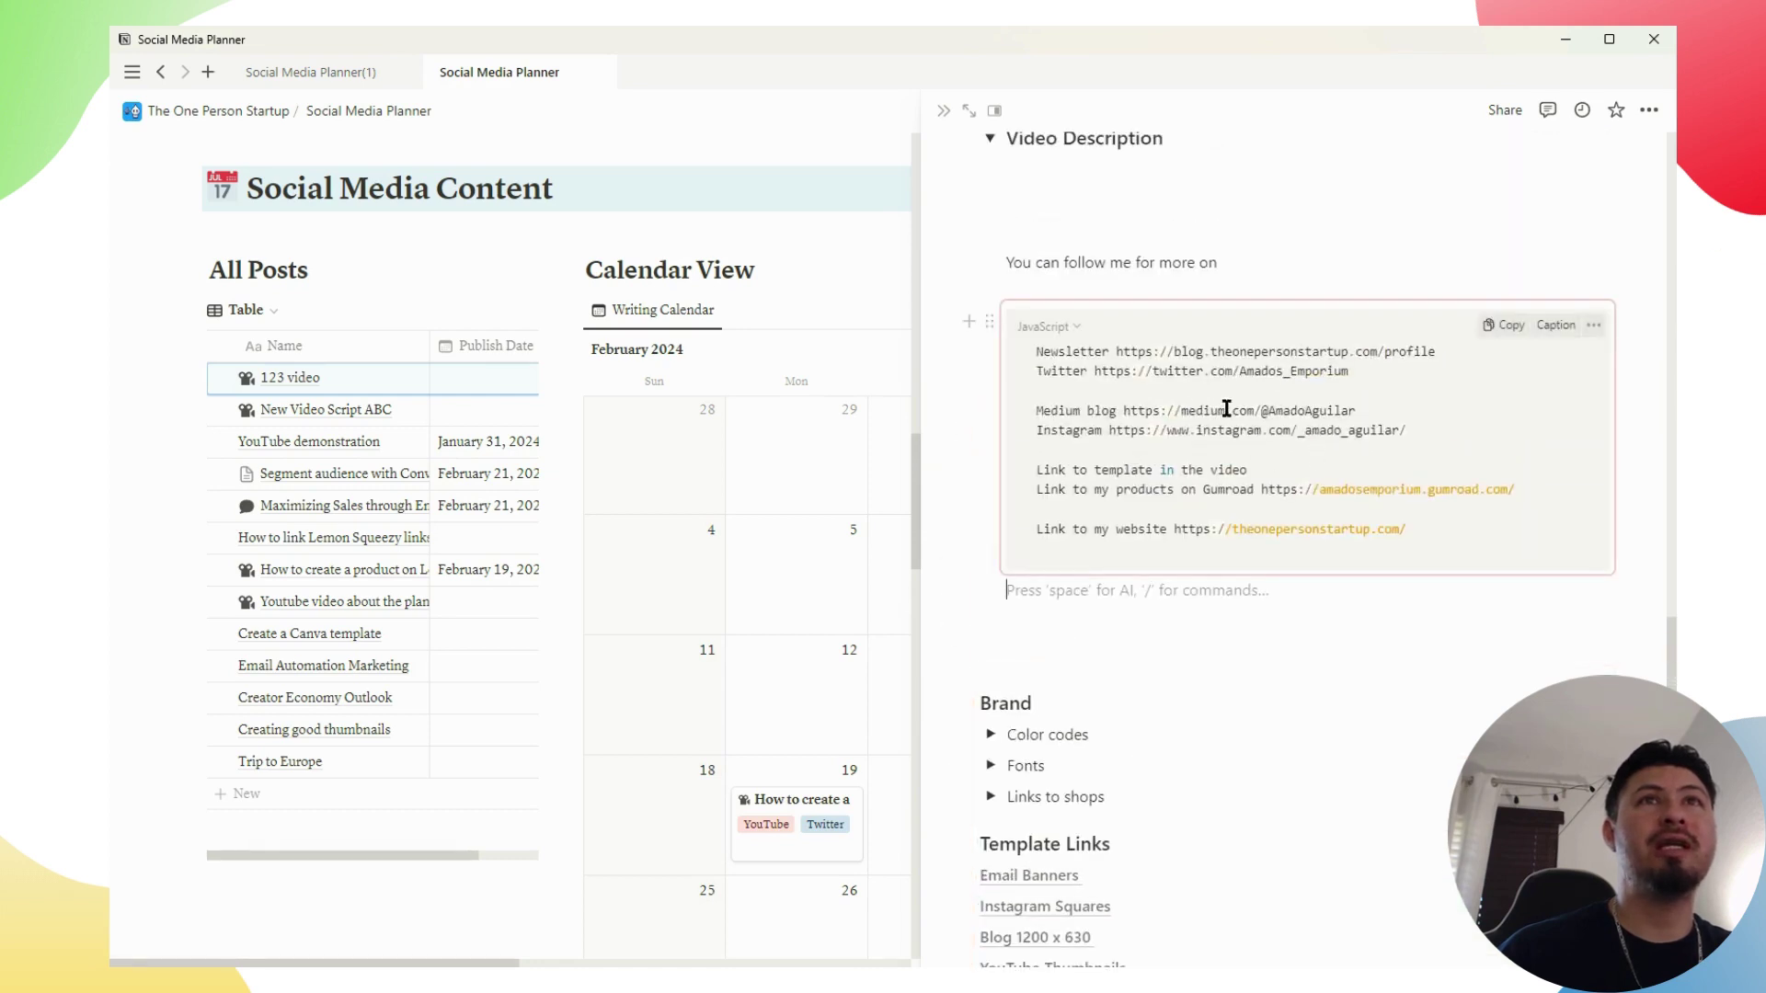
# Examine the Template Links, such as Email Banners and YouTube Thumbnails, and the Images and End Results sections
pyautogui.scroll(-4, 1179, 724)
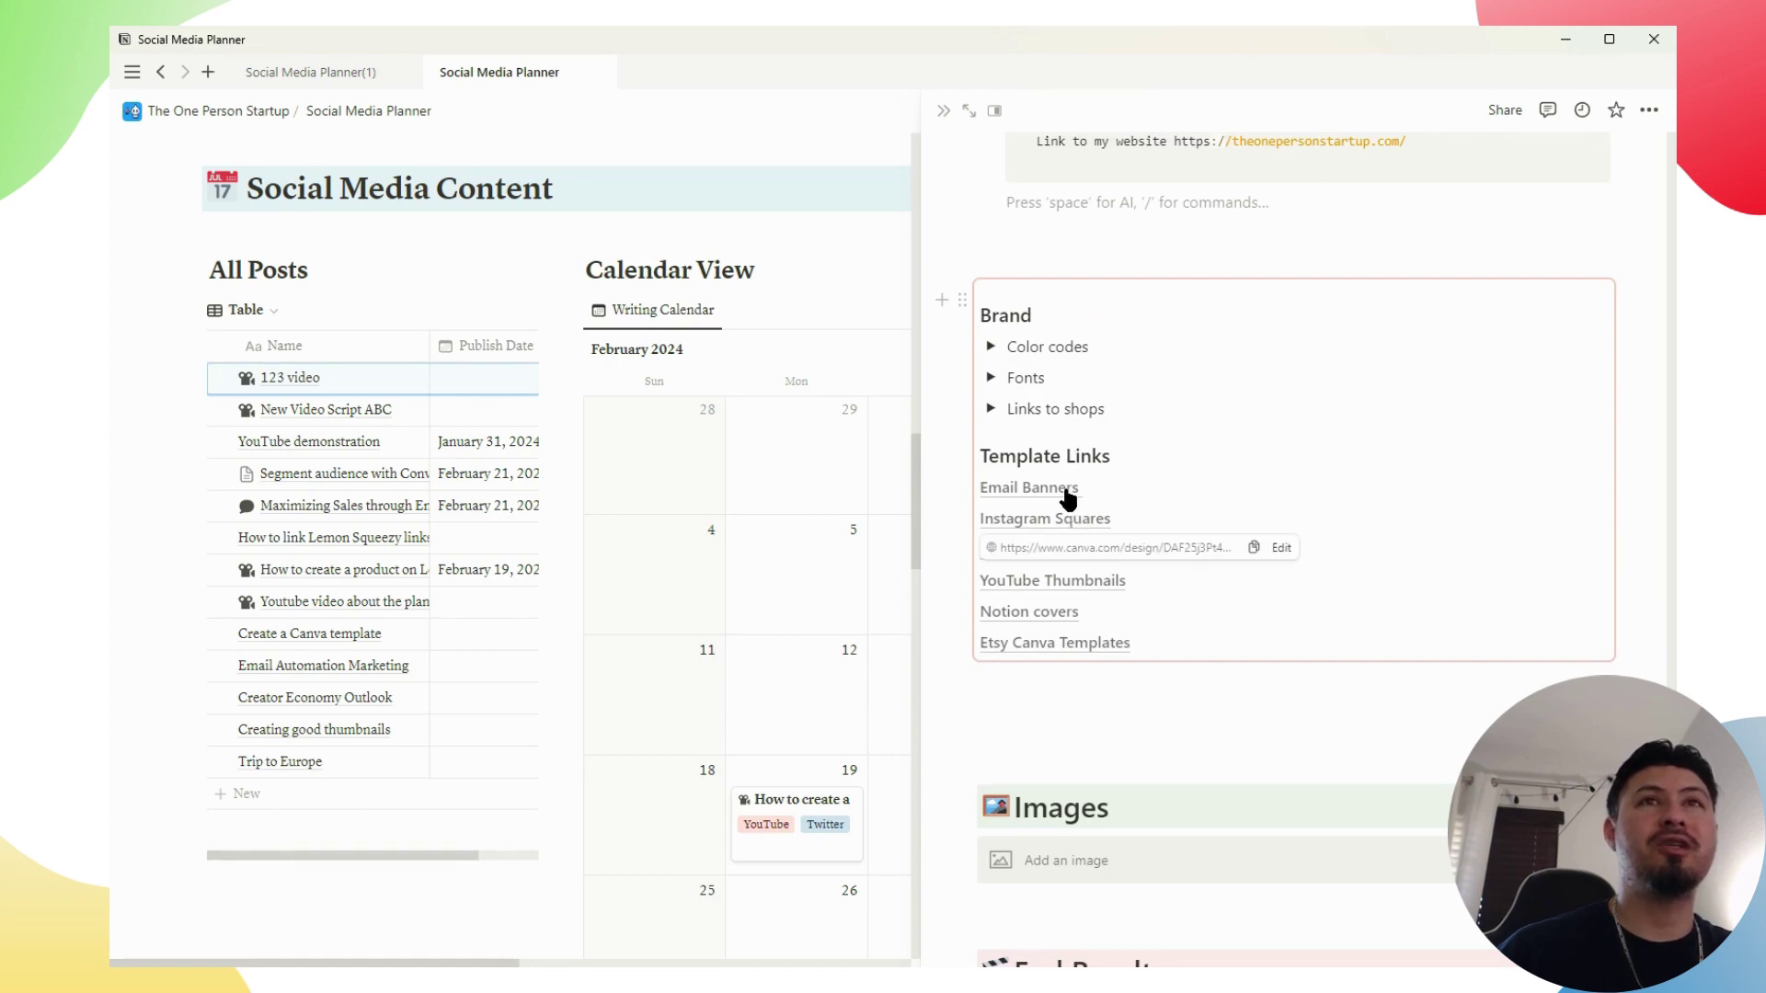
pyautogui.scroll(2, 1078, 635)
pyautogui.scroll(1, 1079, 658)
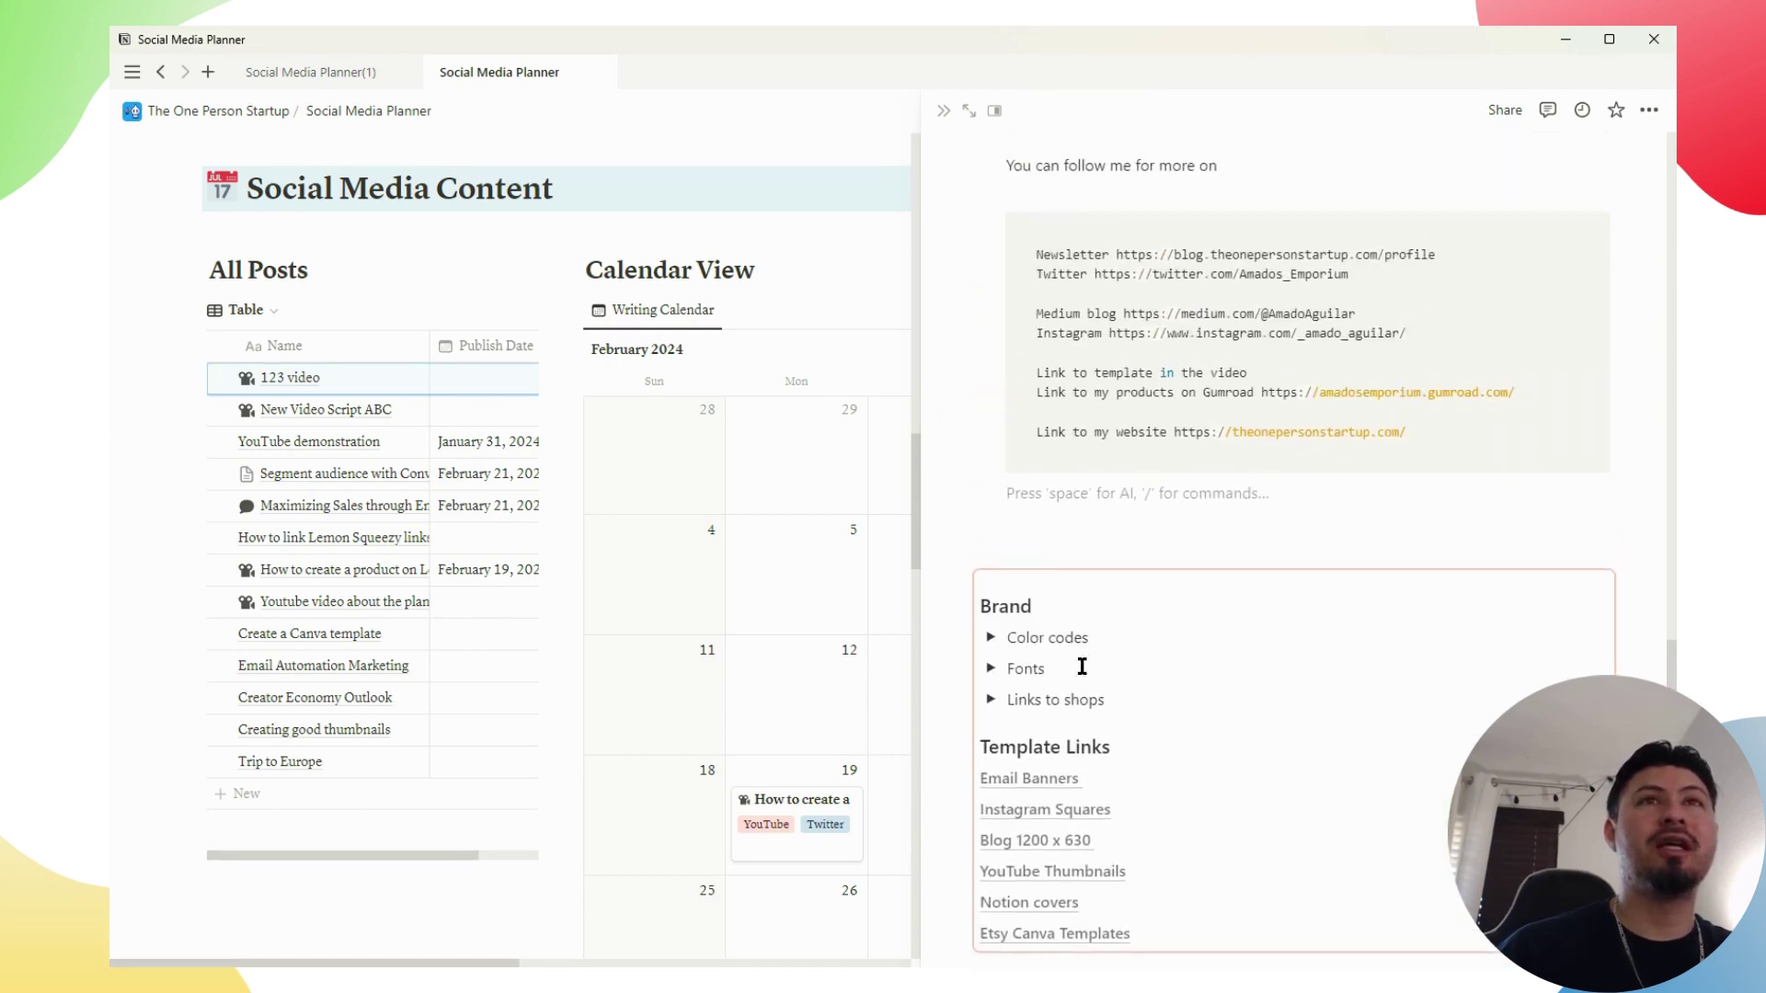
pyautogui.scroll(-2, 1084, 676)
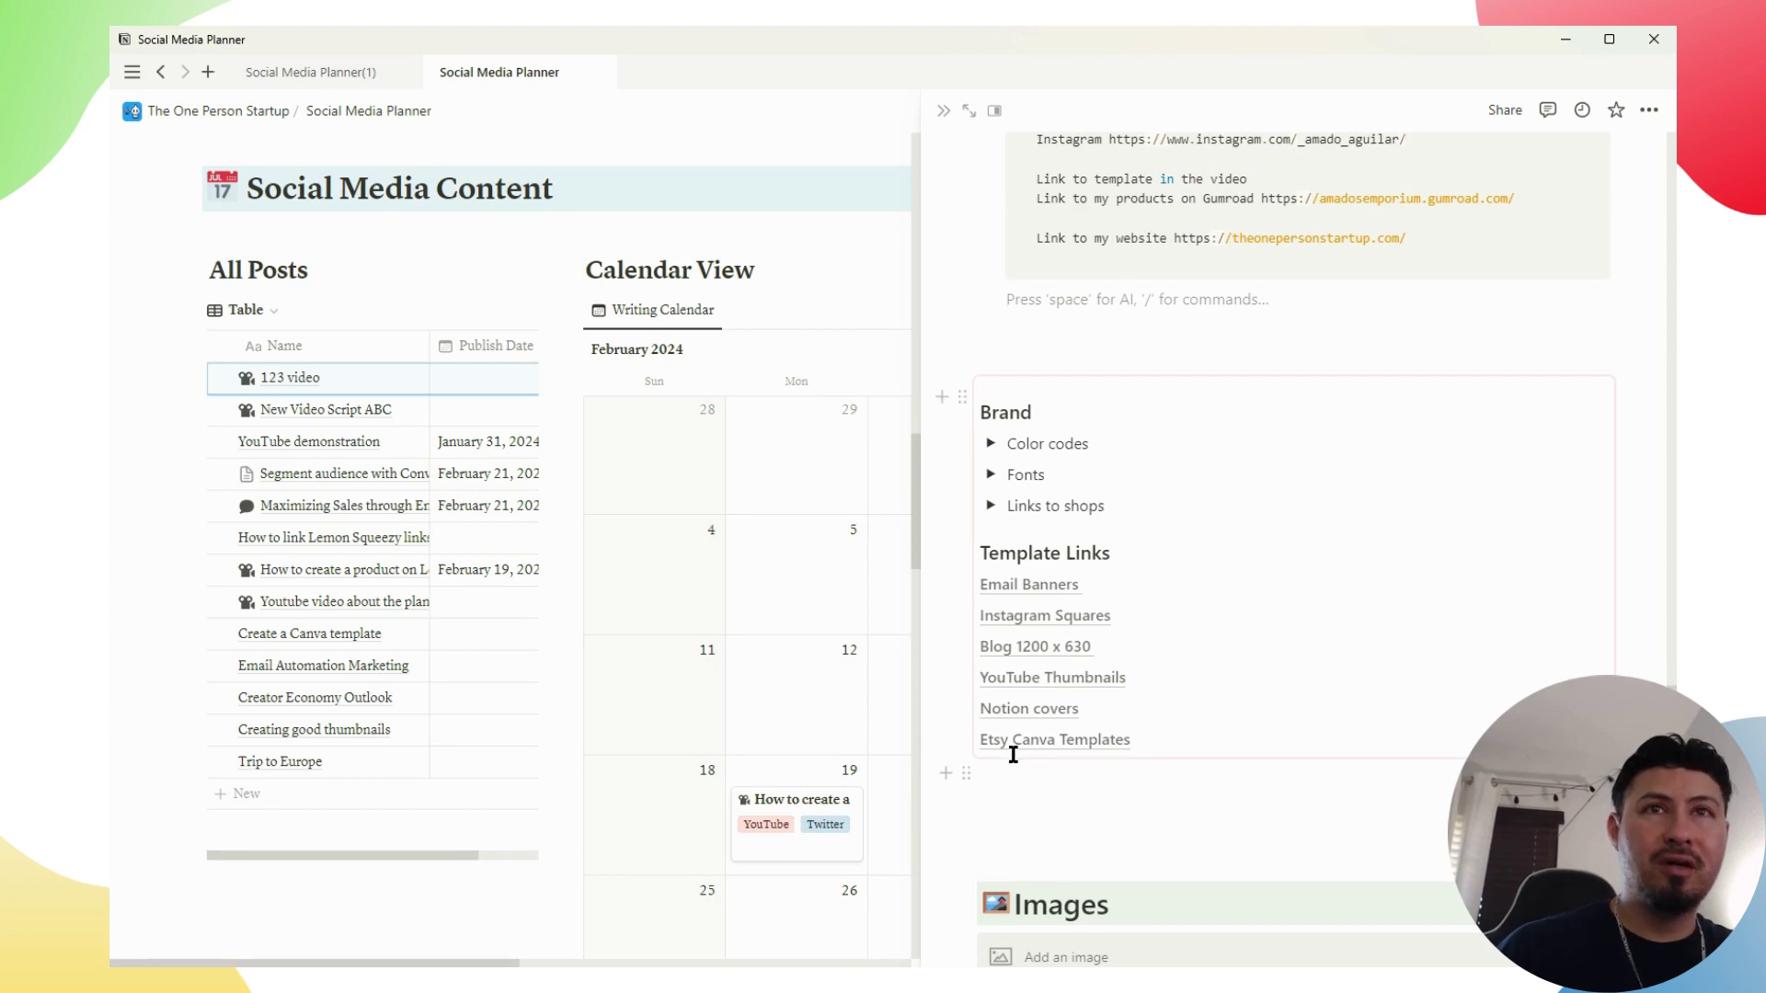
pyautogui.moveTo(993, 674)
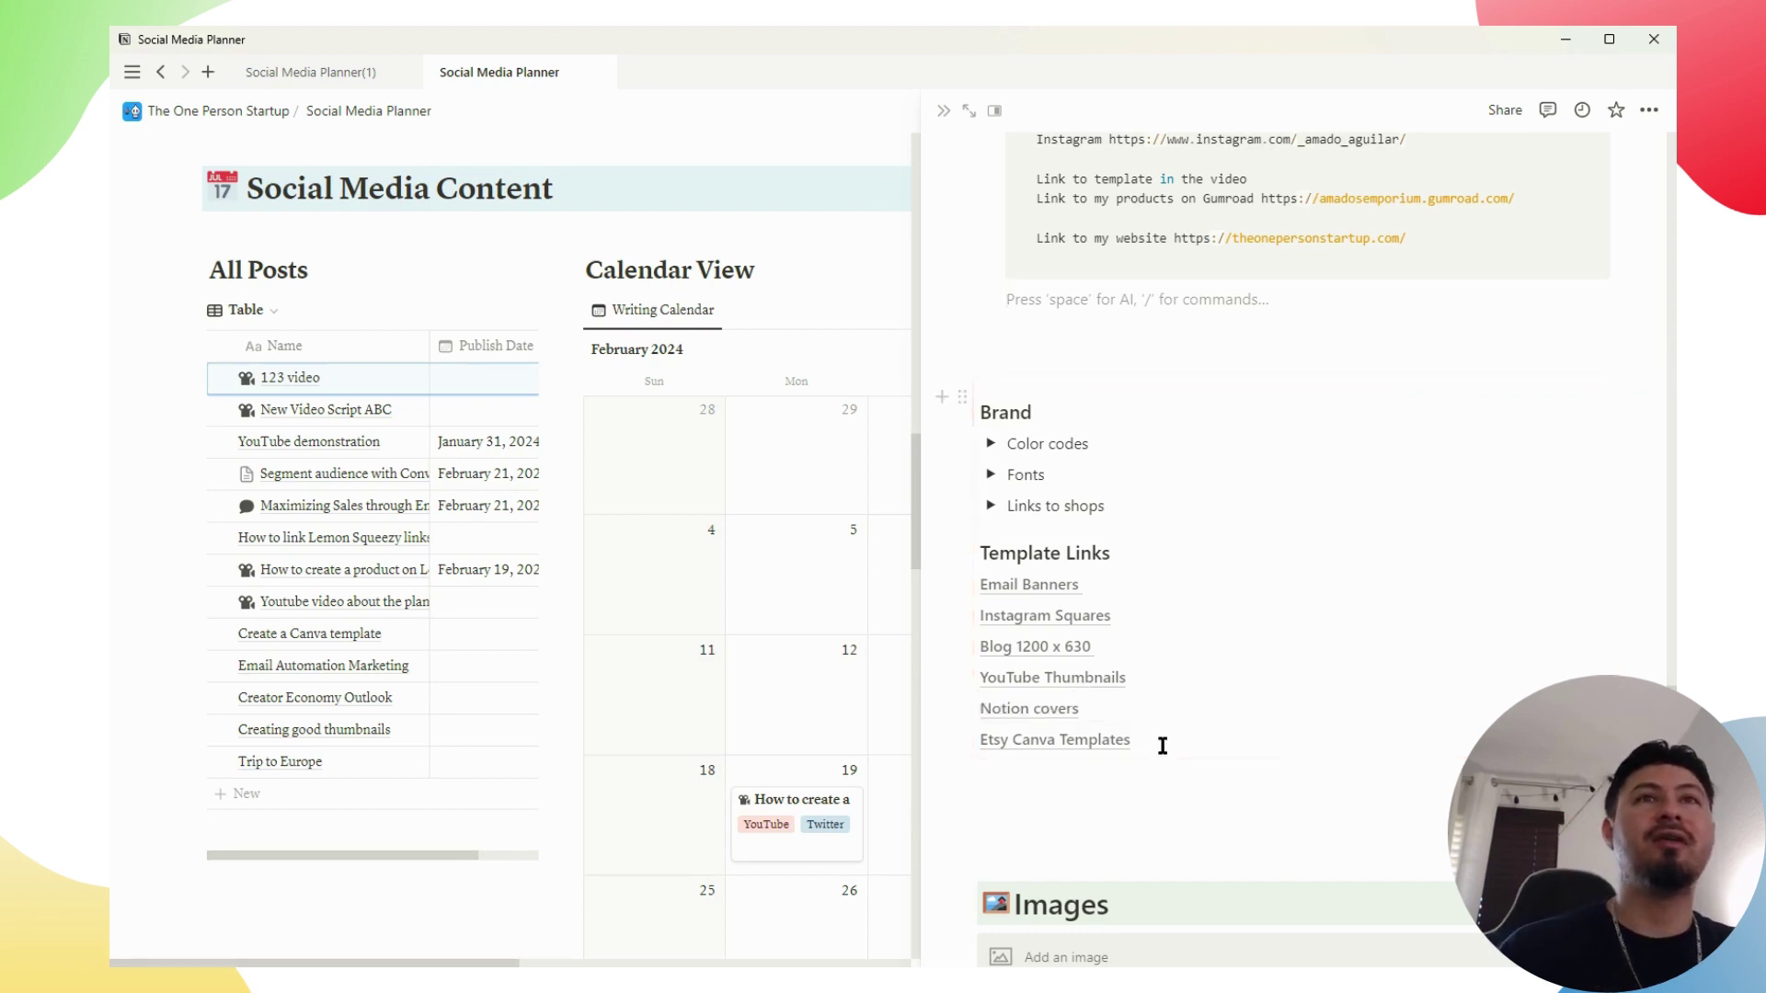
pyautogui.scroll(-1, 1099, 819)
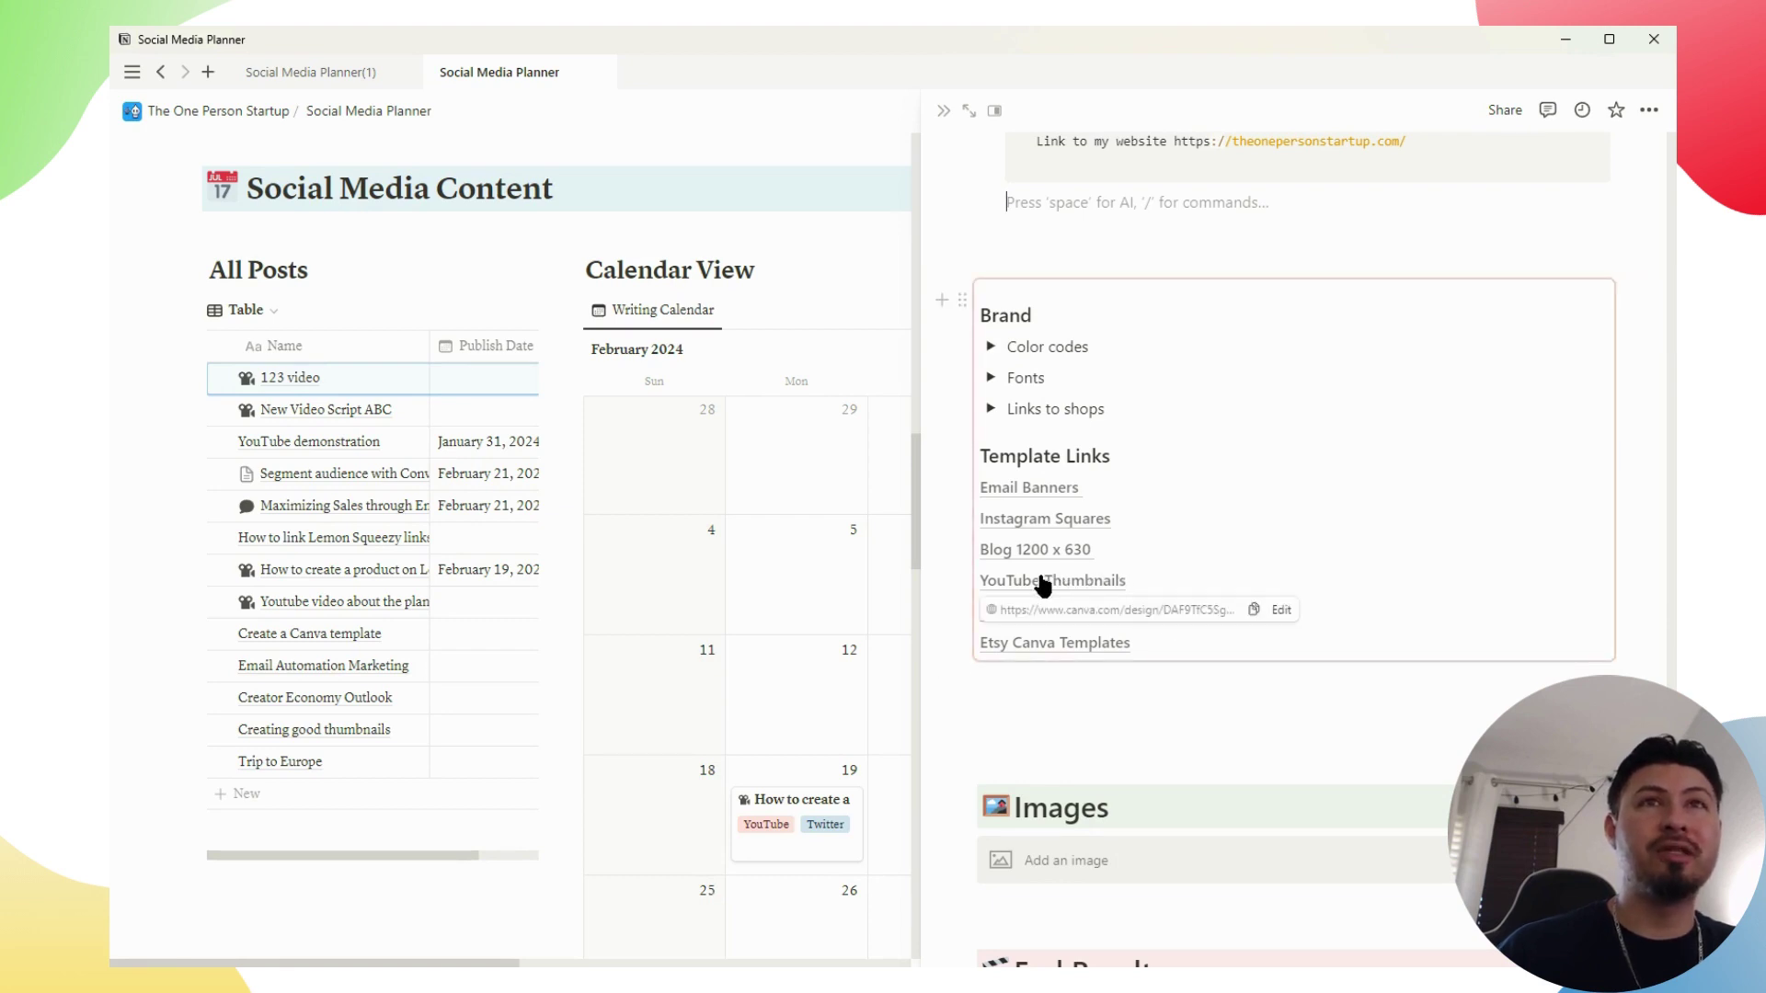
pyautogui.scroll(-3, 1150, 920)
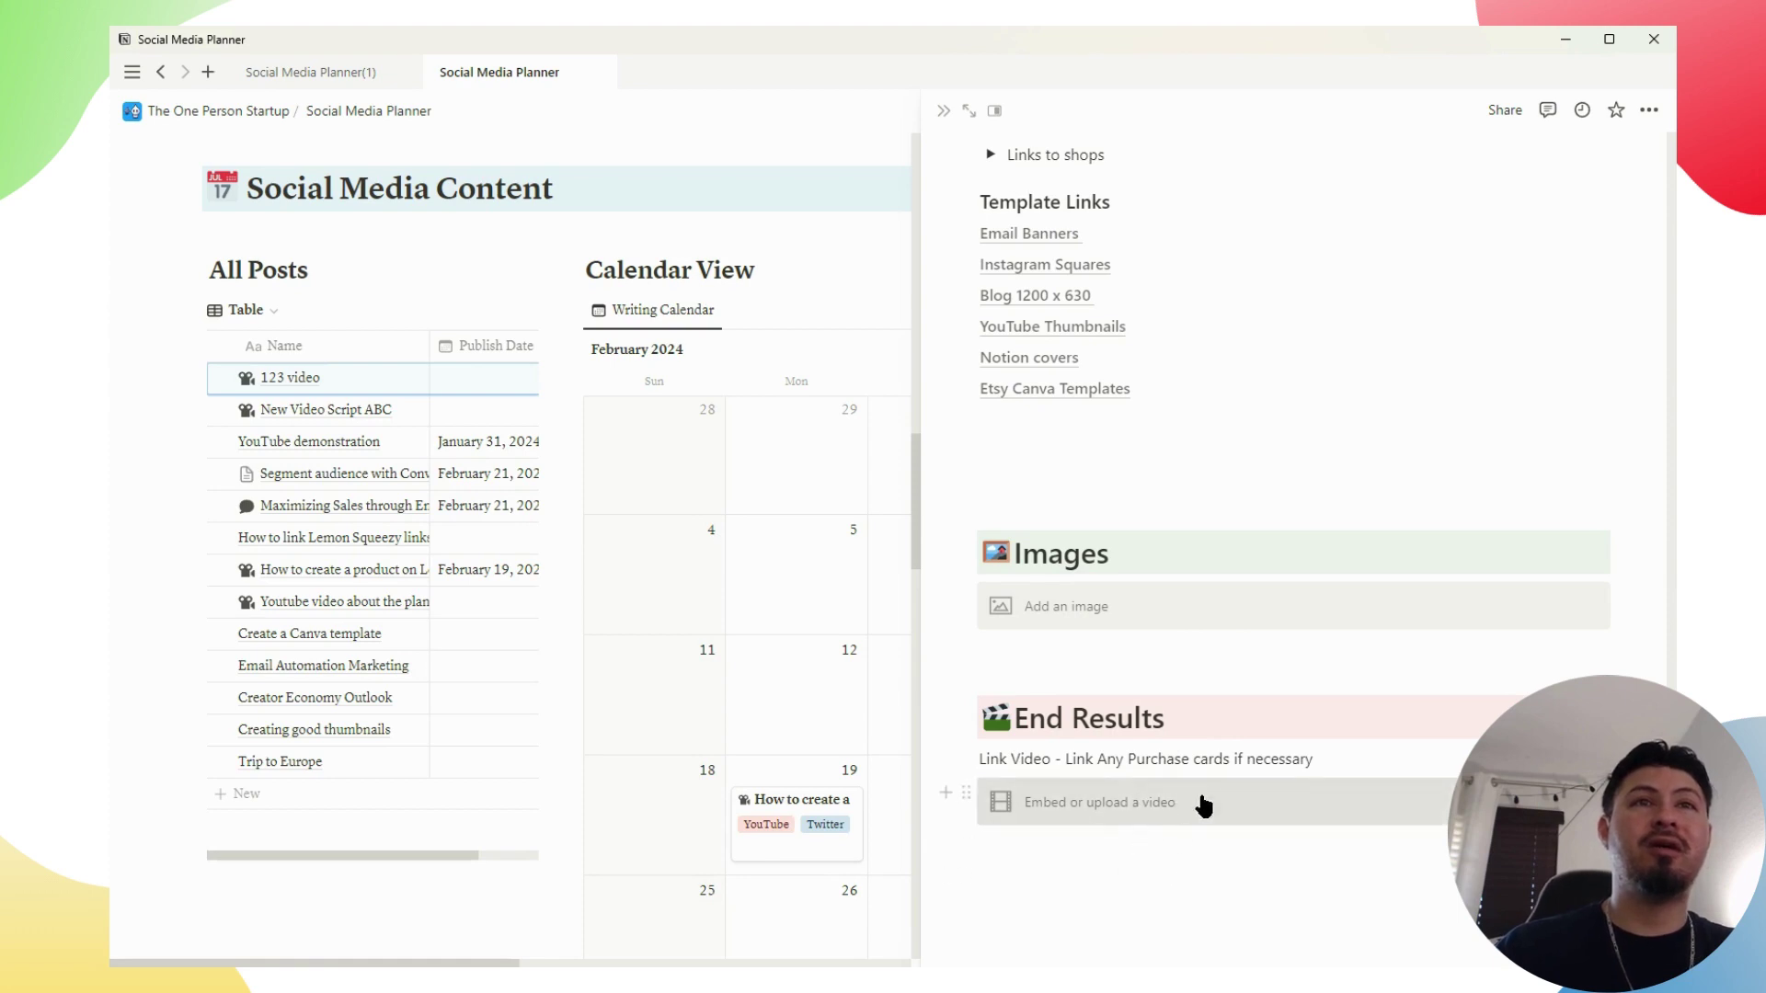
pyautogui.scroll(4, 1156, 821)
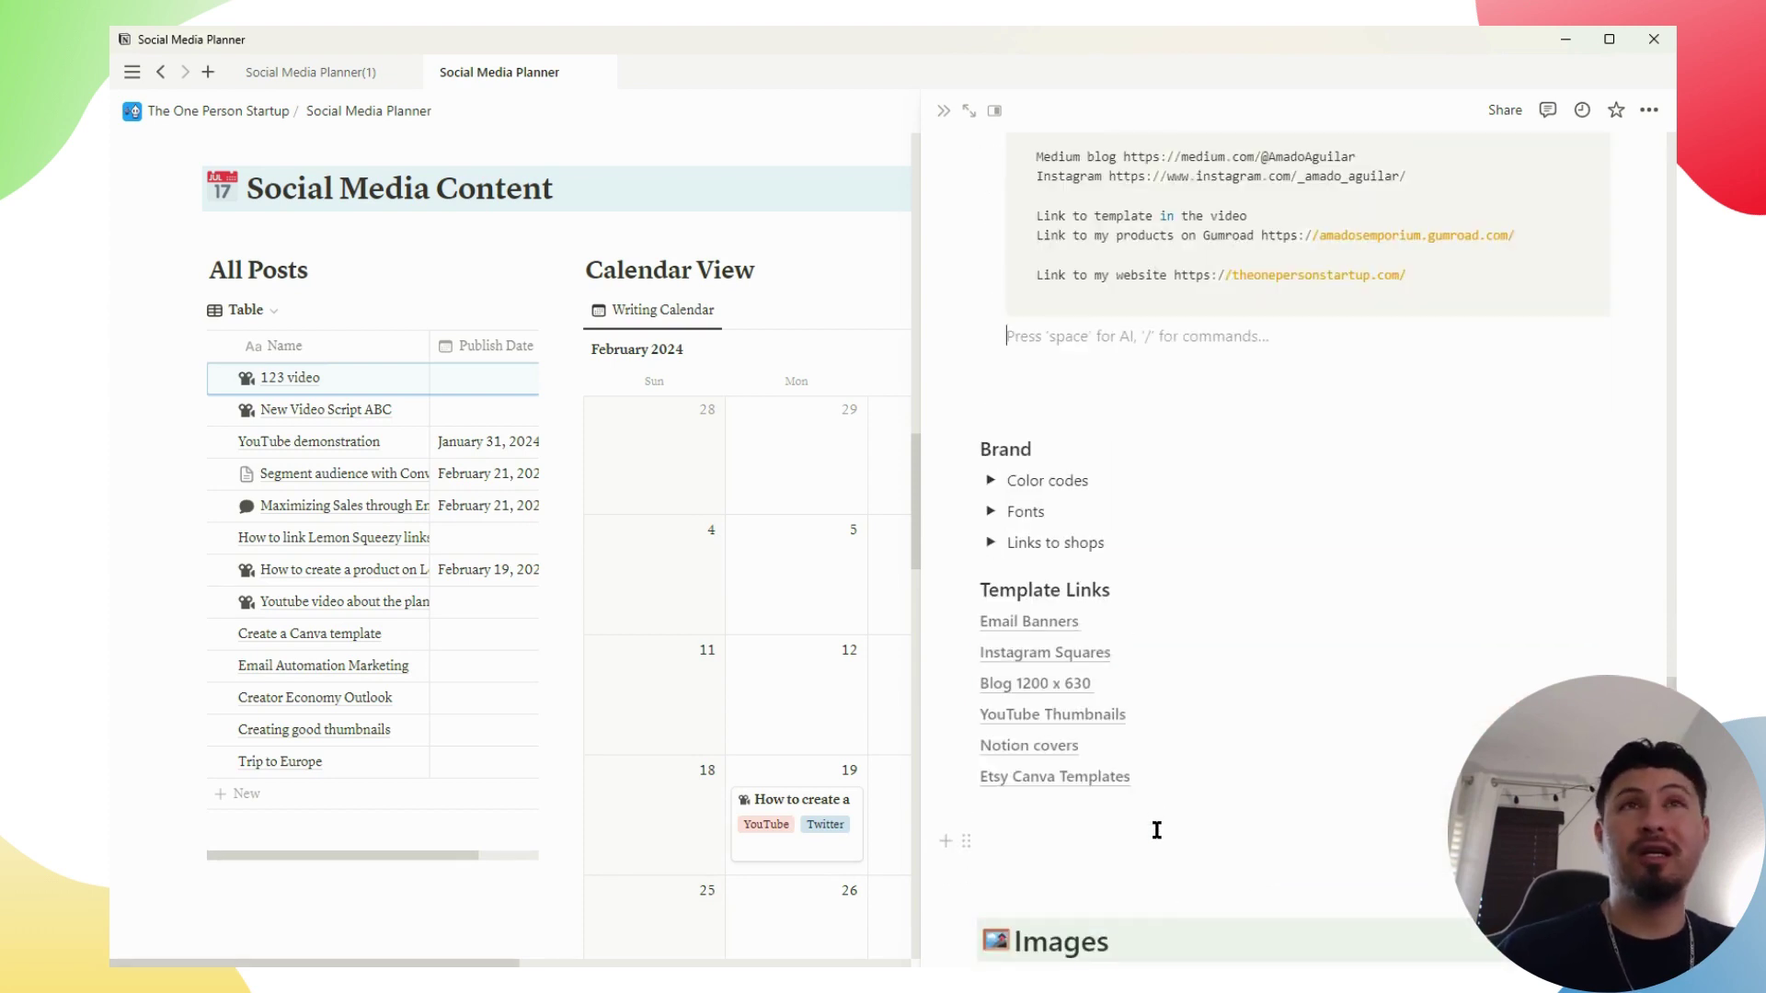
# Review the 123 video page from its Template Links, Images and End Results sections back up to its properties
pyautogui.scroll(3, 1156, 830)
pyautogui.scroll(-7, 1156, 831)
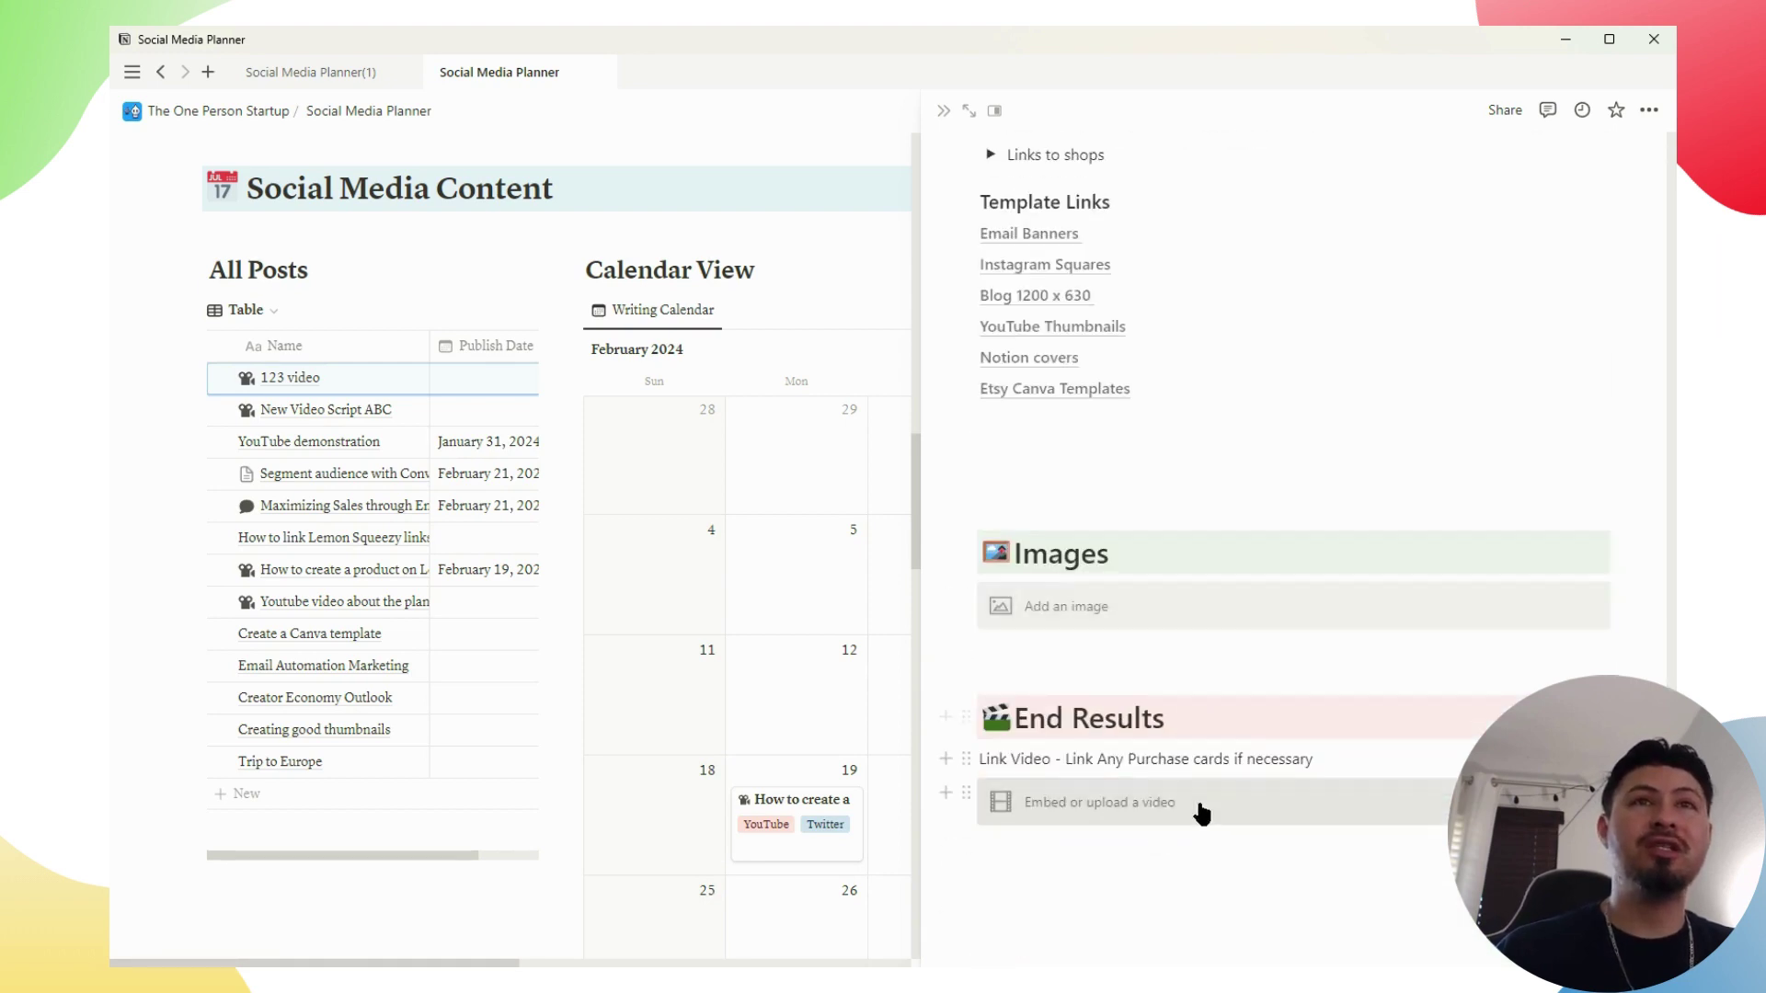
pyautogui.scroll(6, 1141, 826)
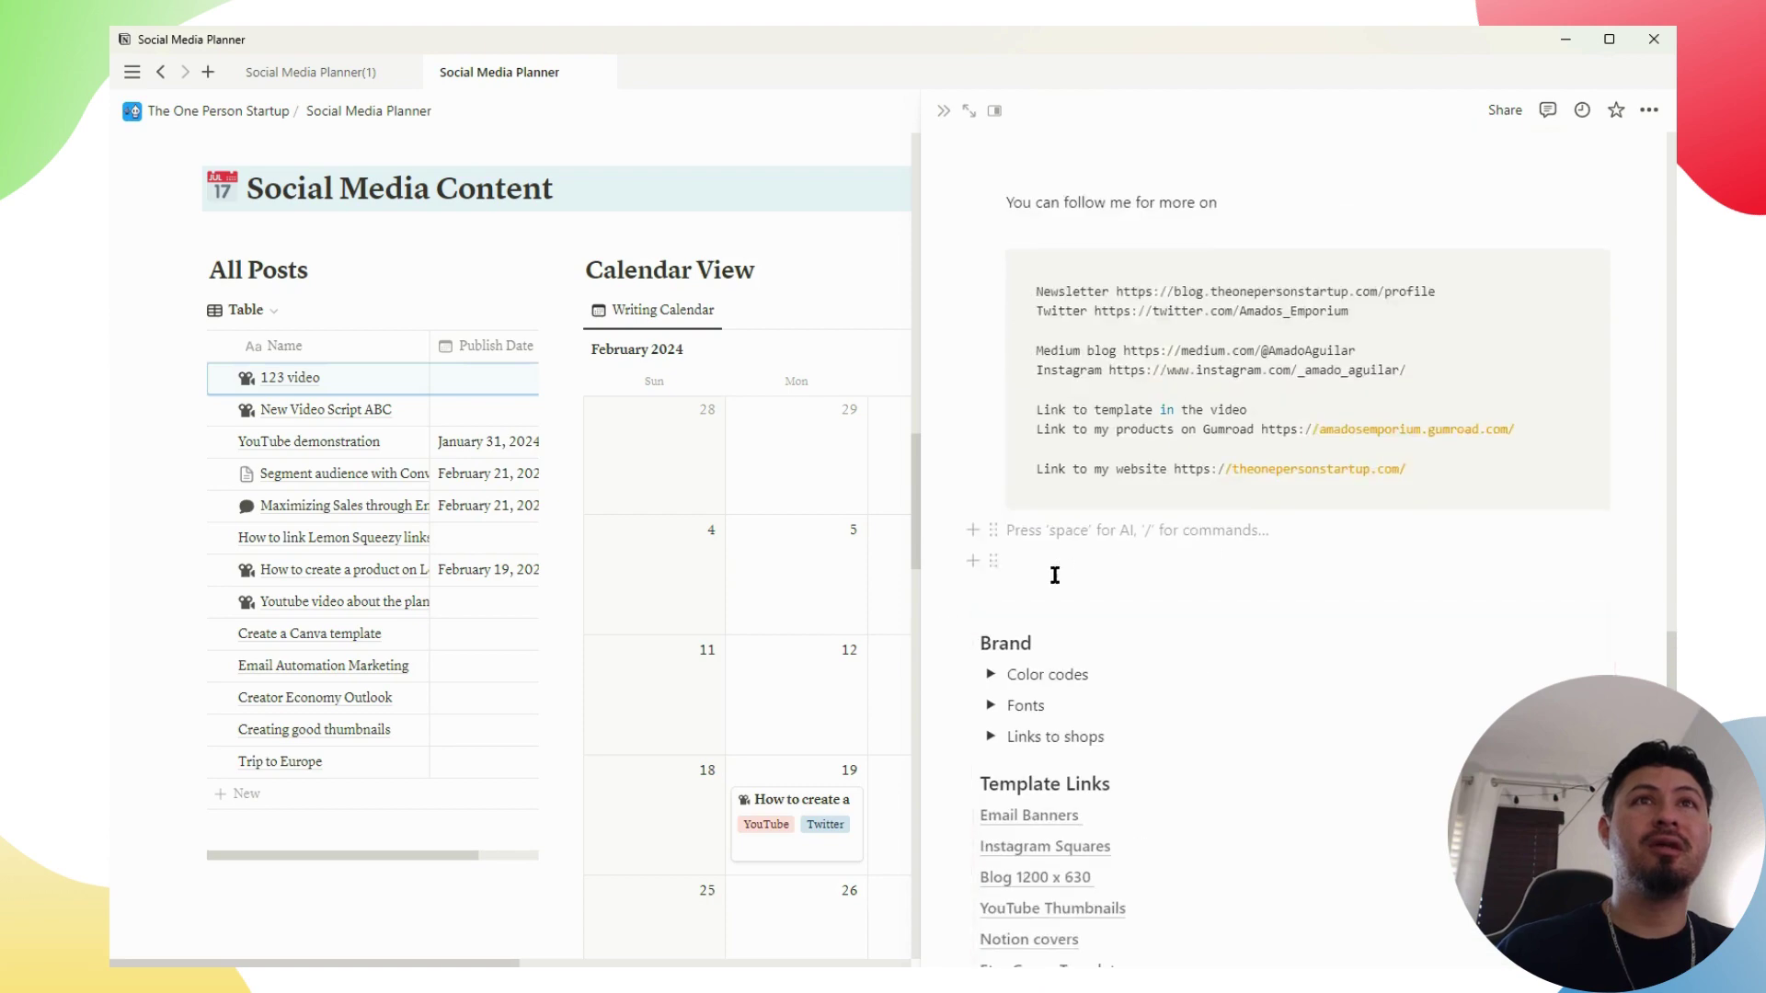
pyautogui.scroll(7, 1149, 727)
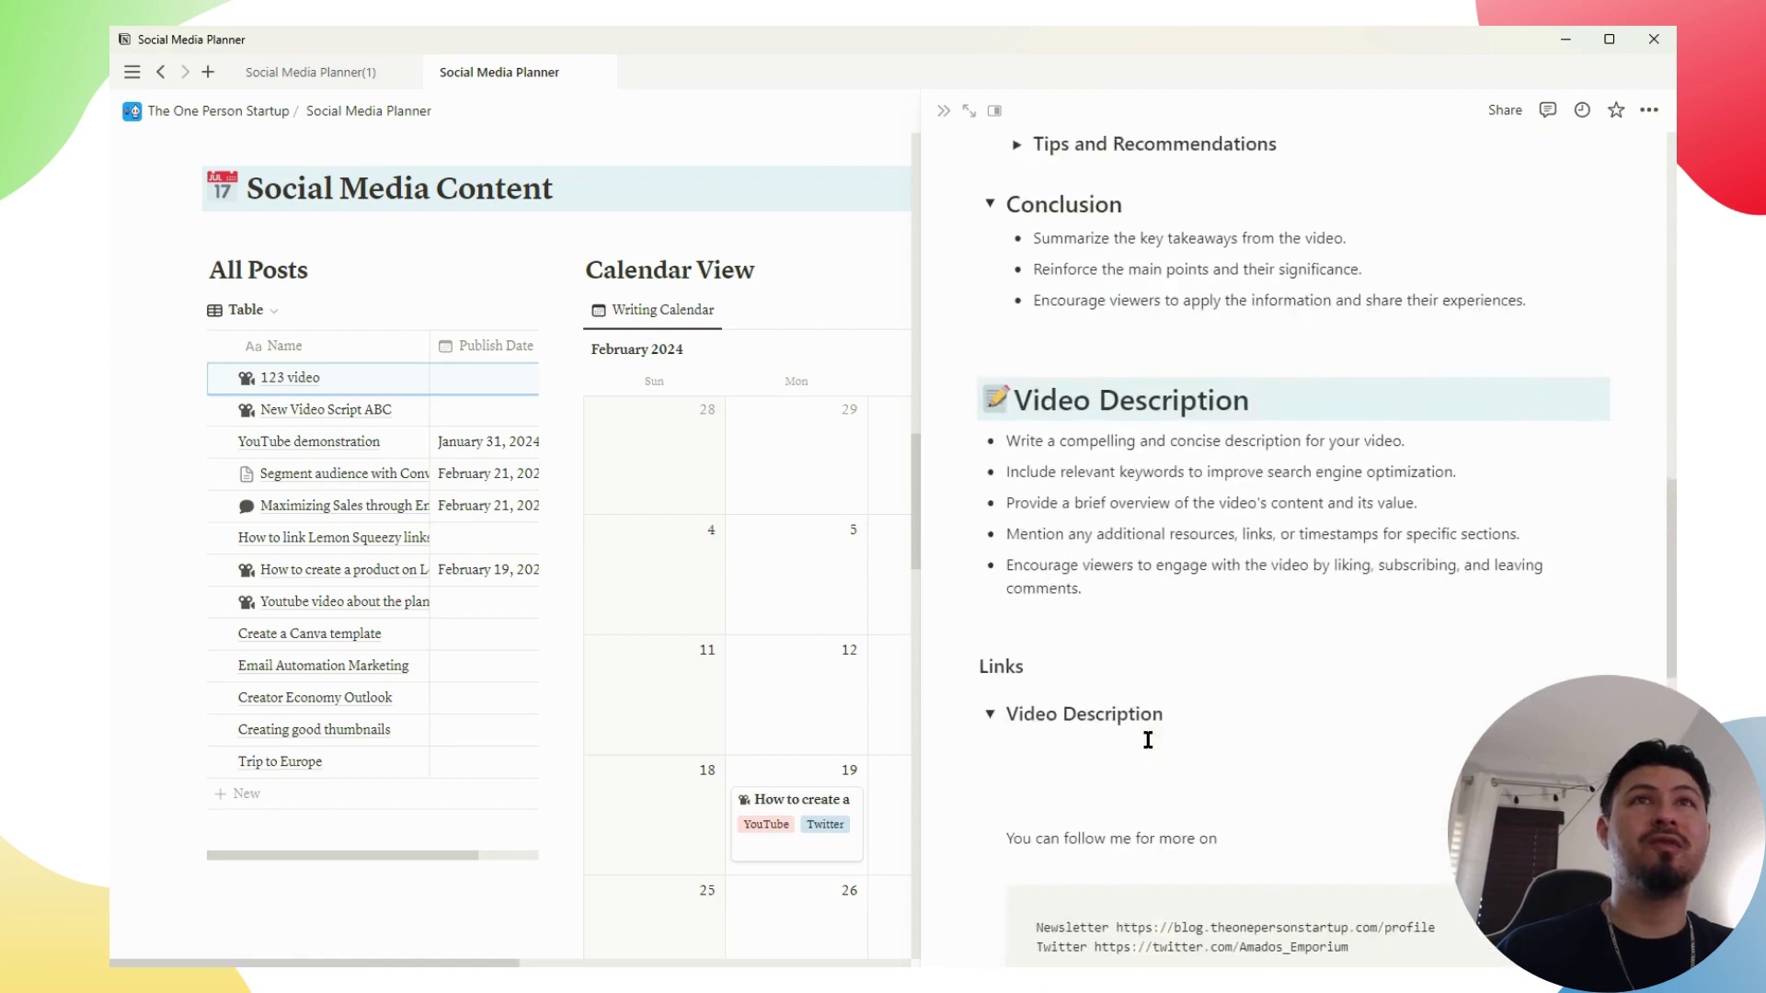
pyautogui.scroll(10, 1148, 739)
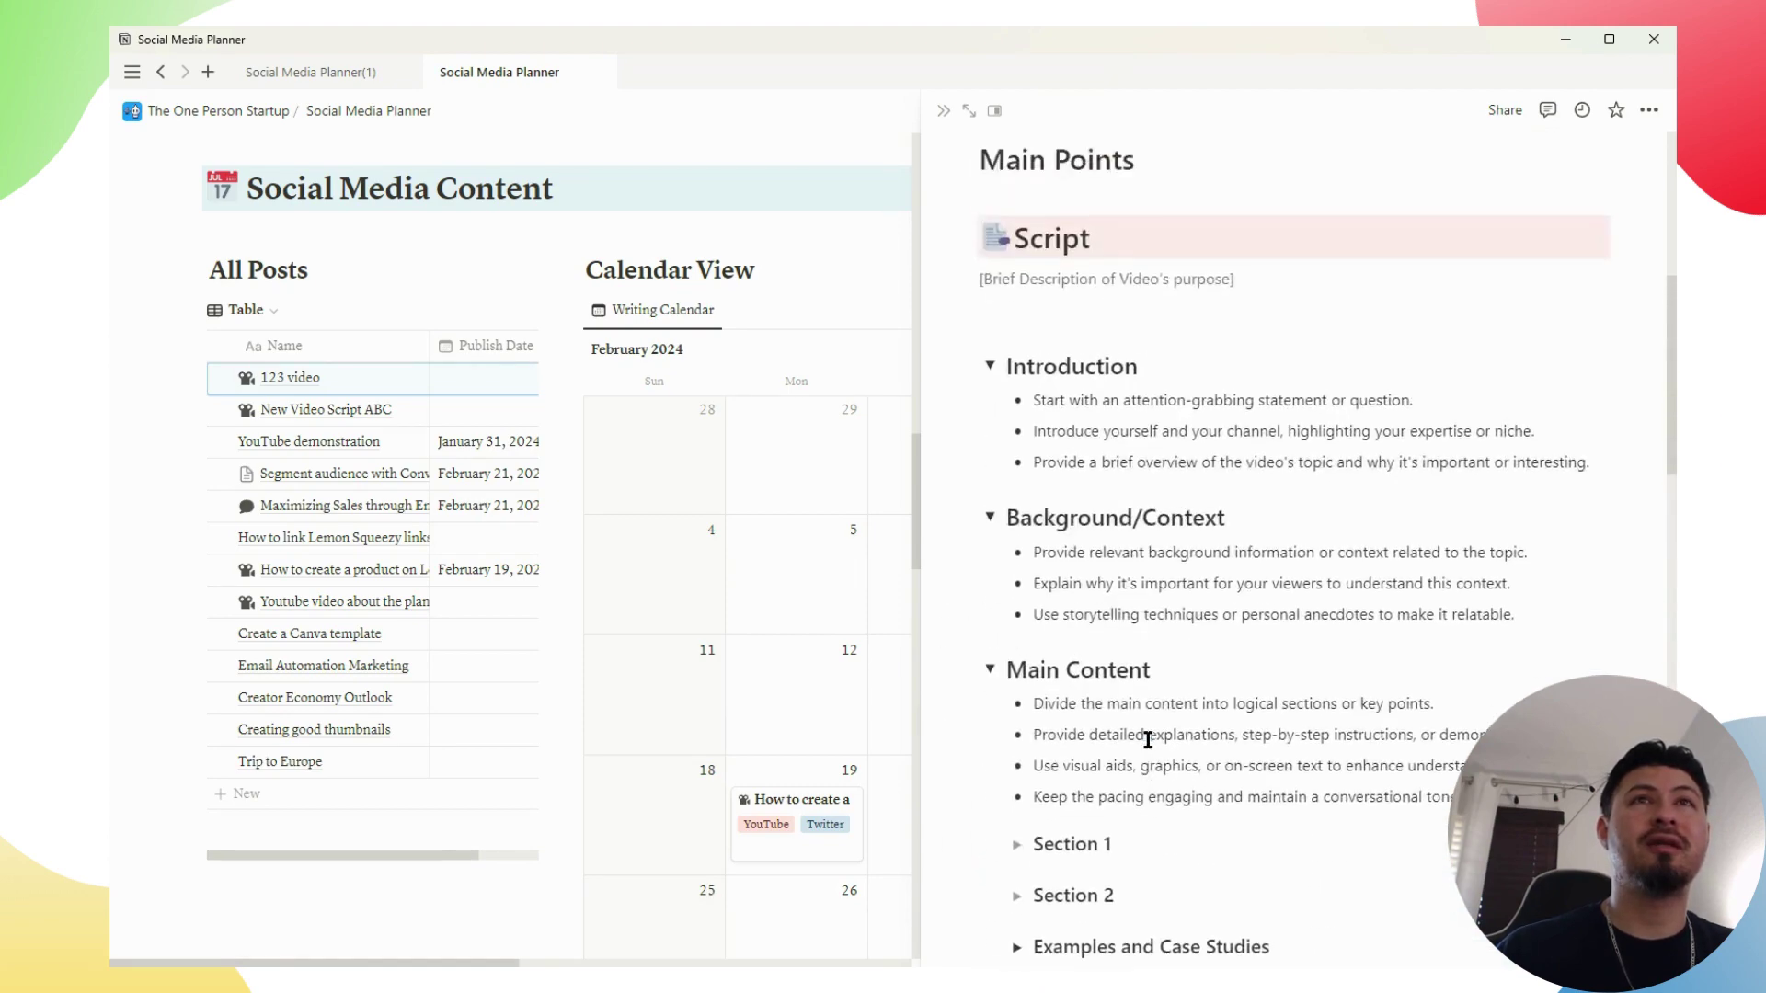
pyautogui.scroll(5, 1148, 740)
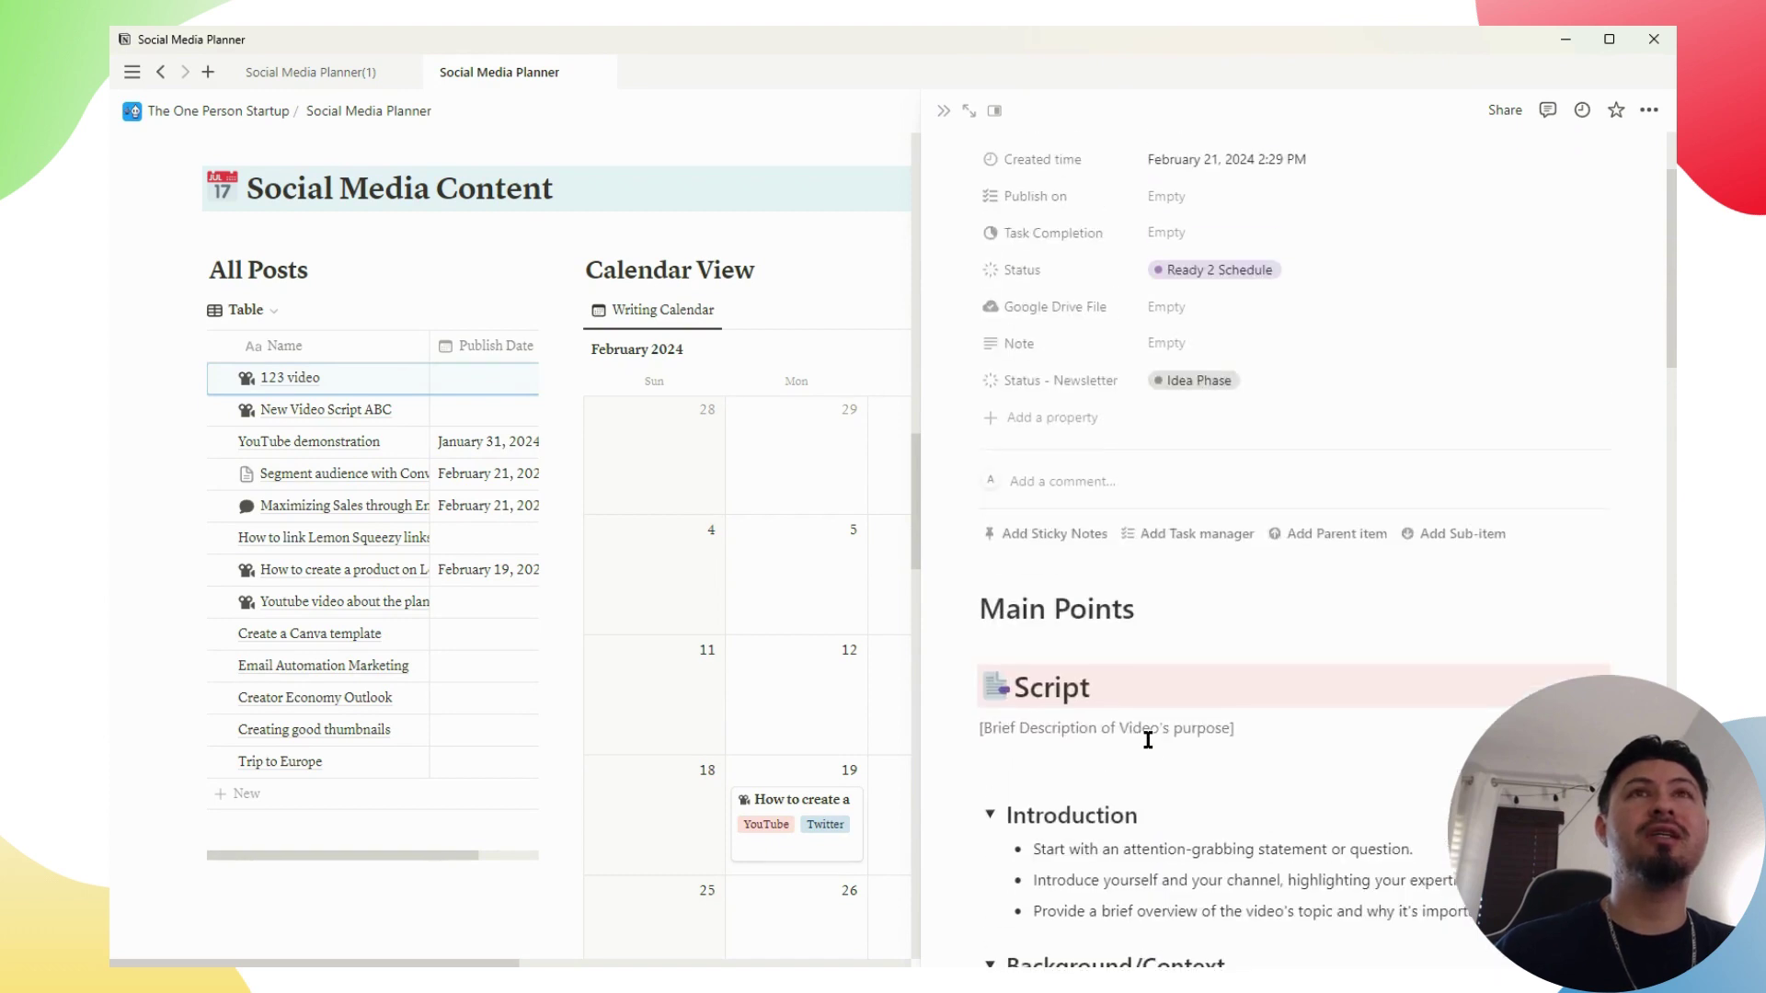
pyautogui.scroll(2, 1144, 736)
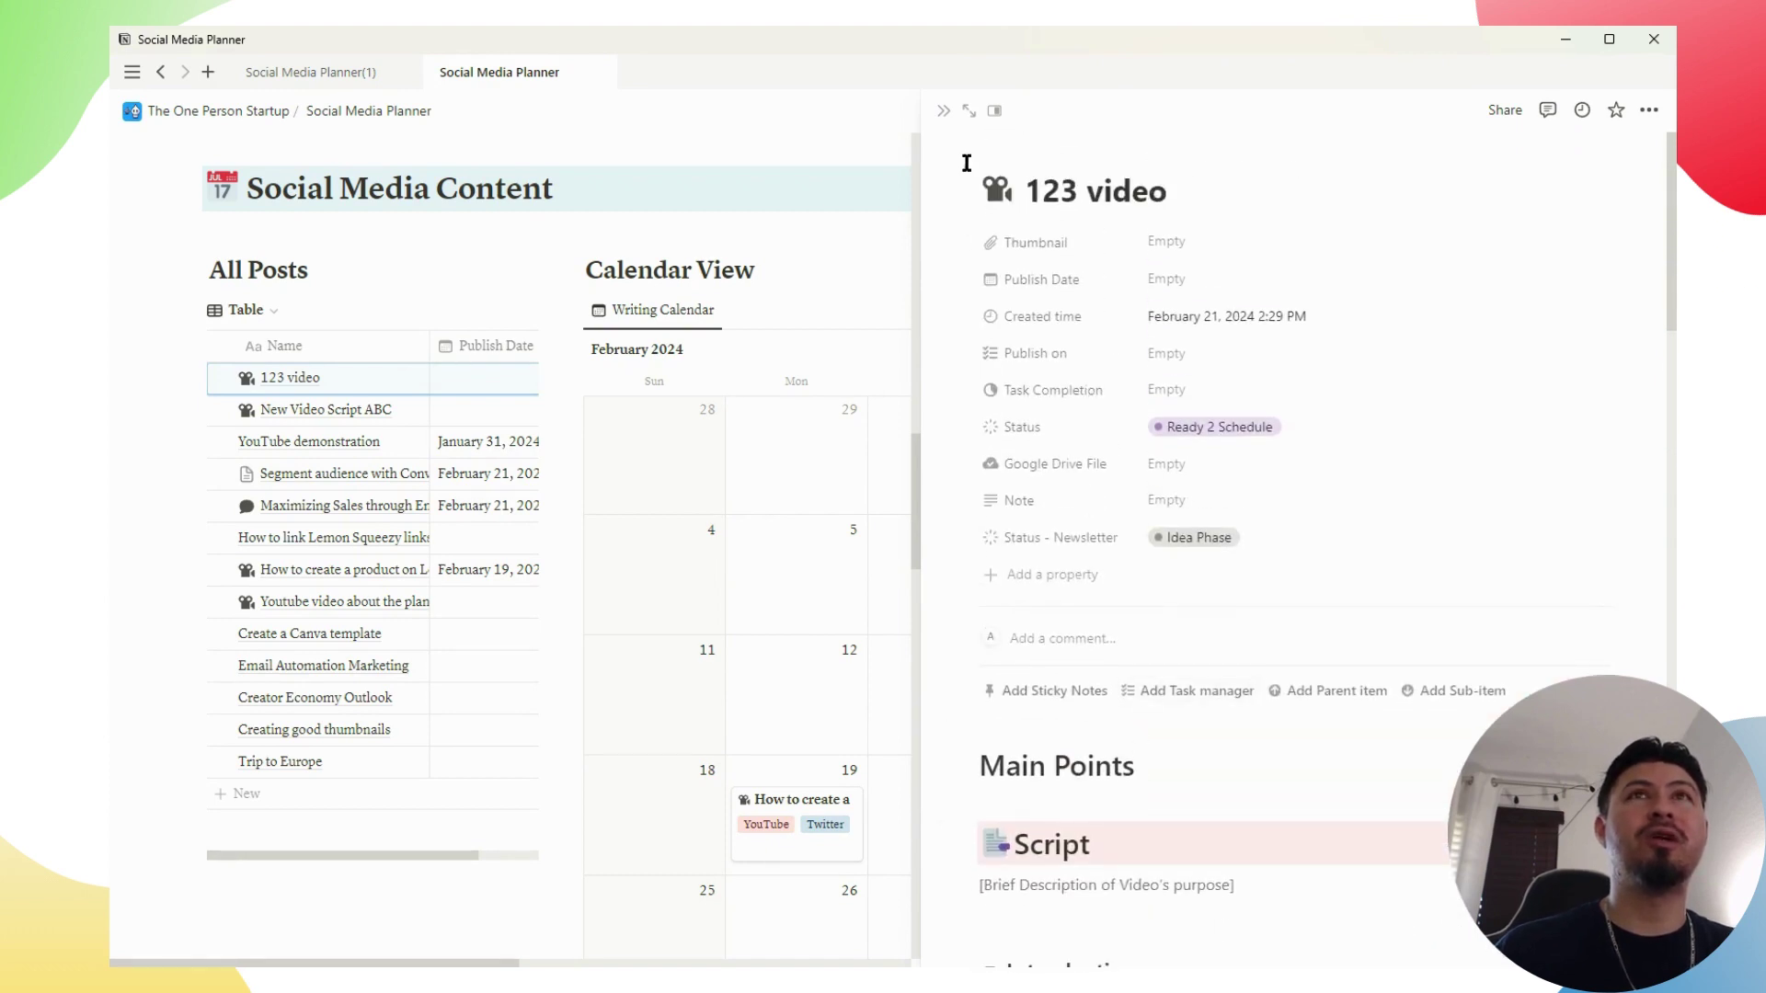
# Close the 123 video page and look over the Platforms gallery near the beginning of the Social Media Planner
pyautogui.click(944, 110)
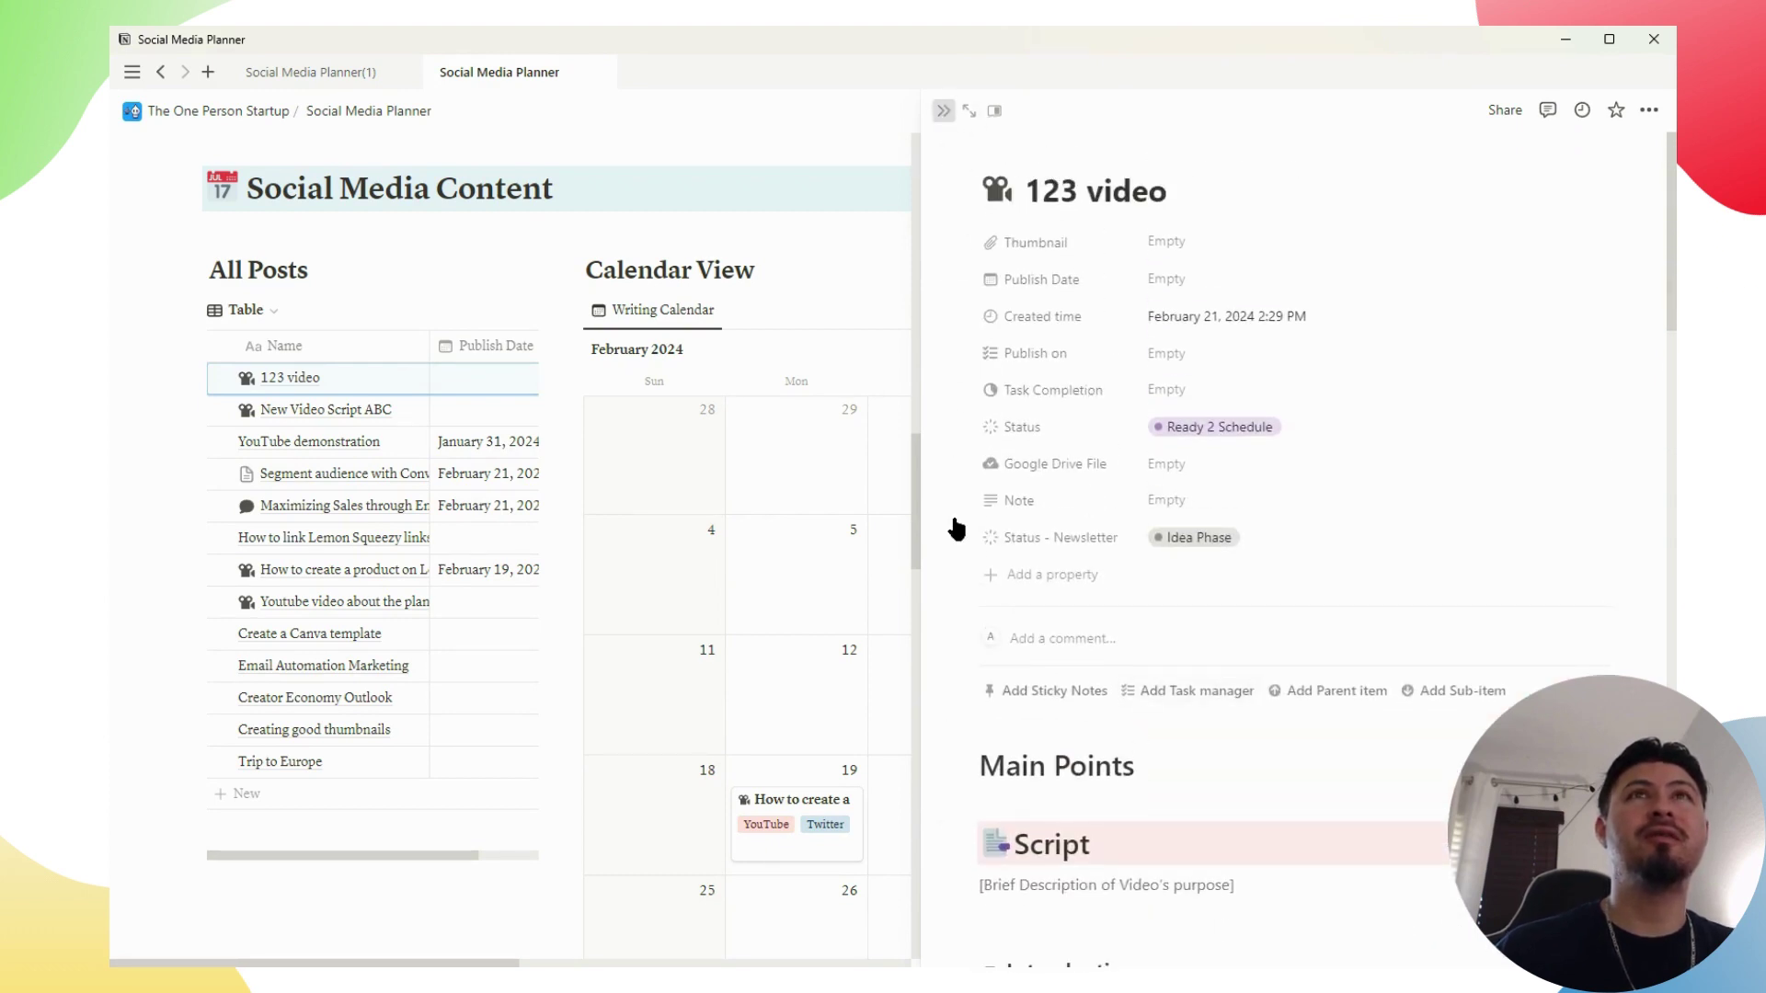
pyautogui.scroll(15, 952, 526)
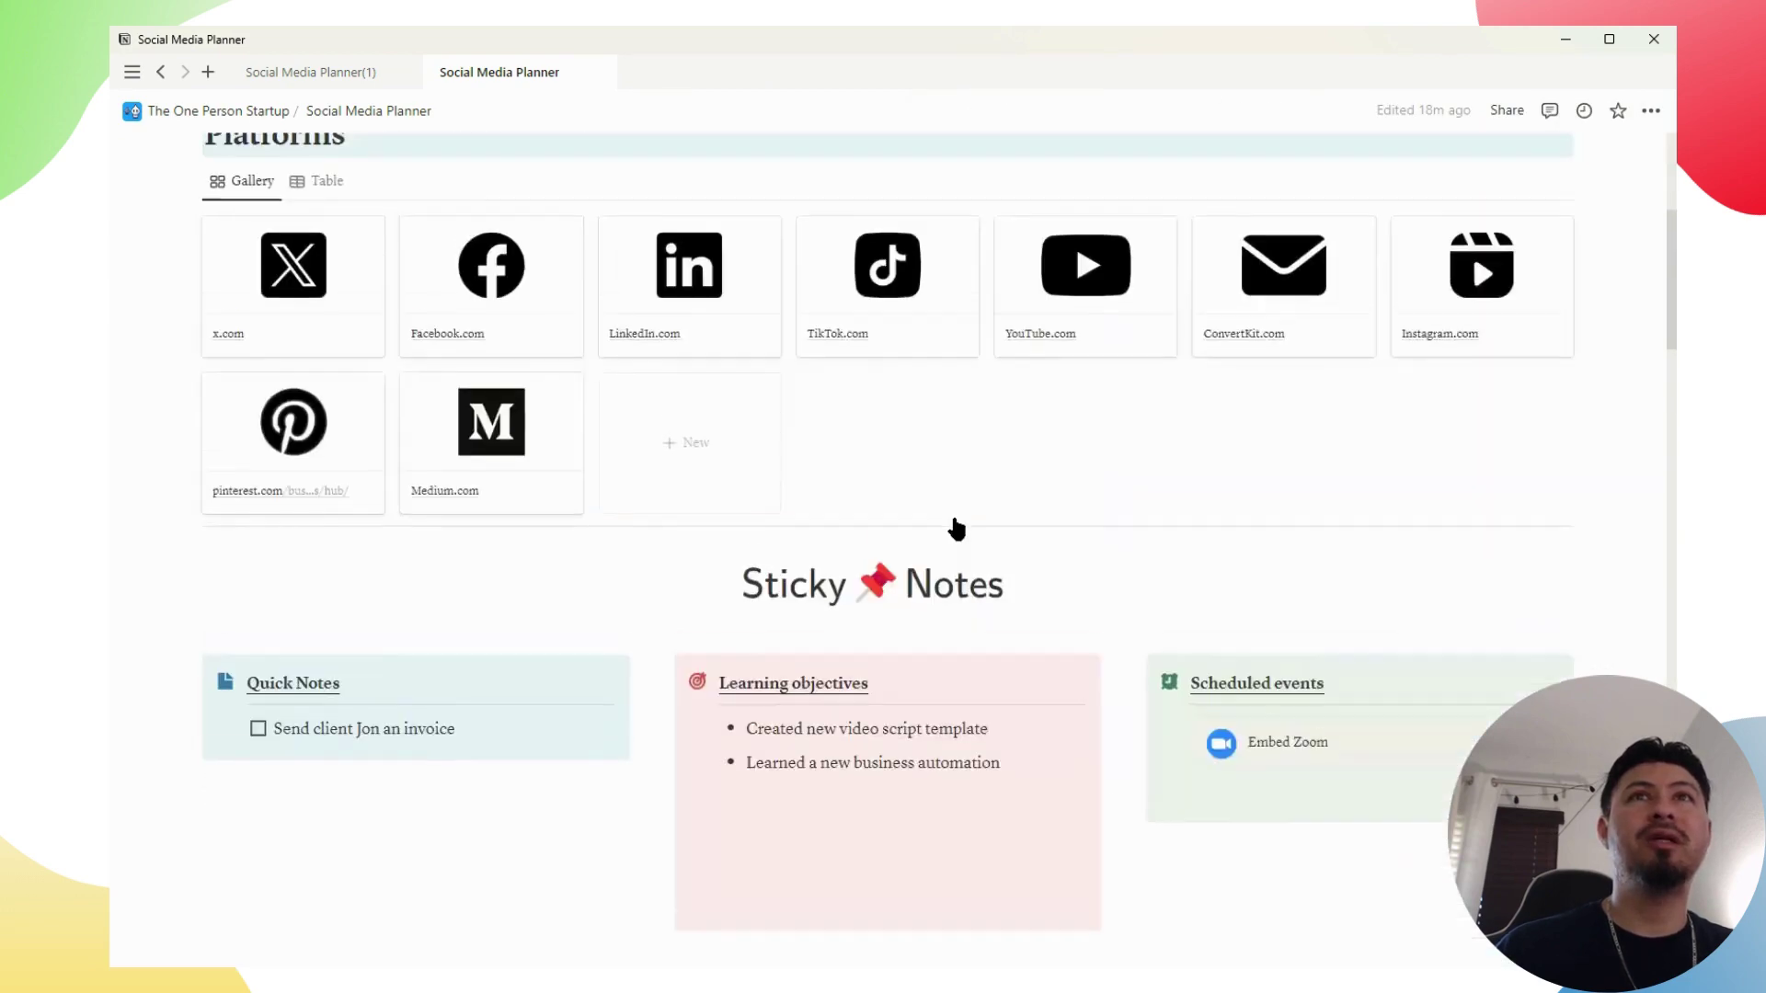
pyautogui.scroll(3, 954, 517)
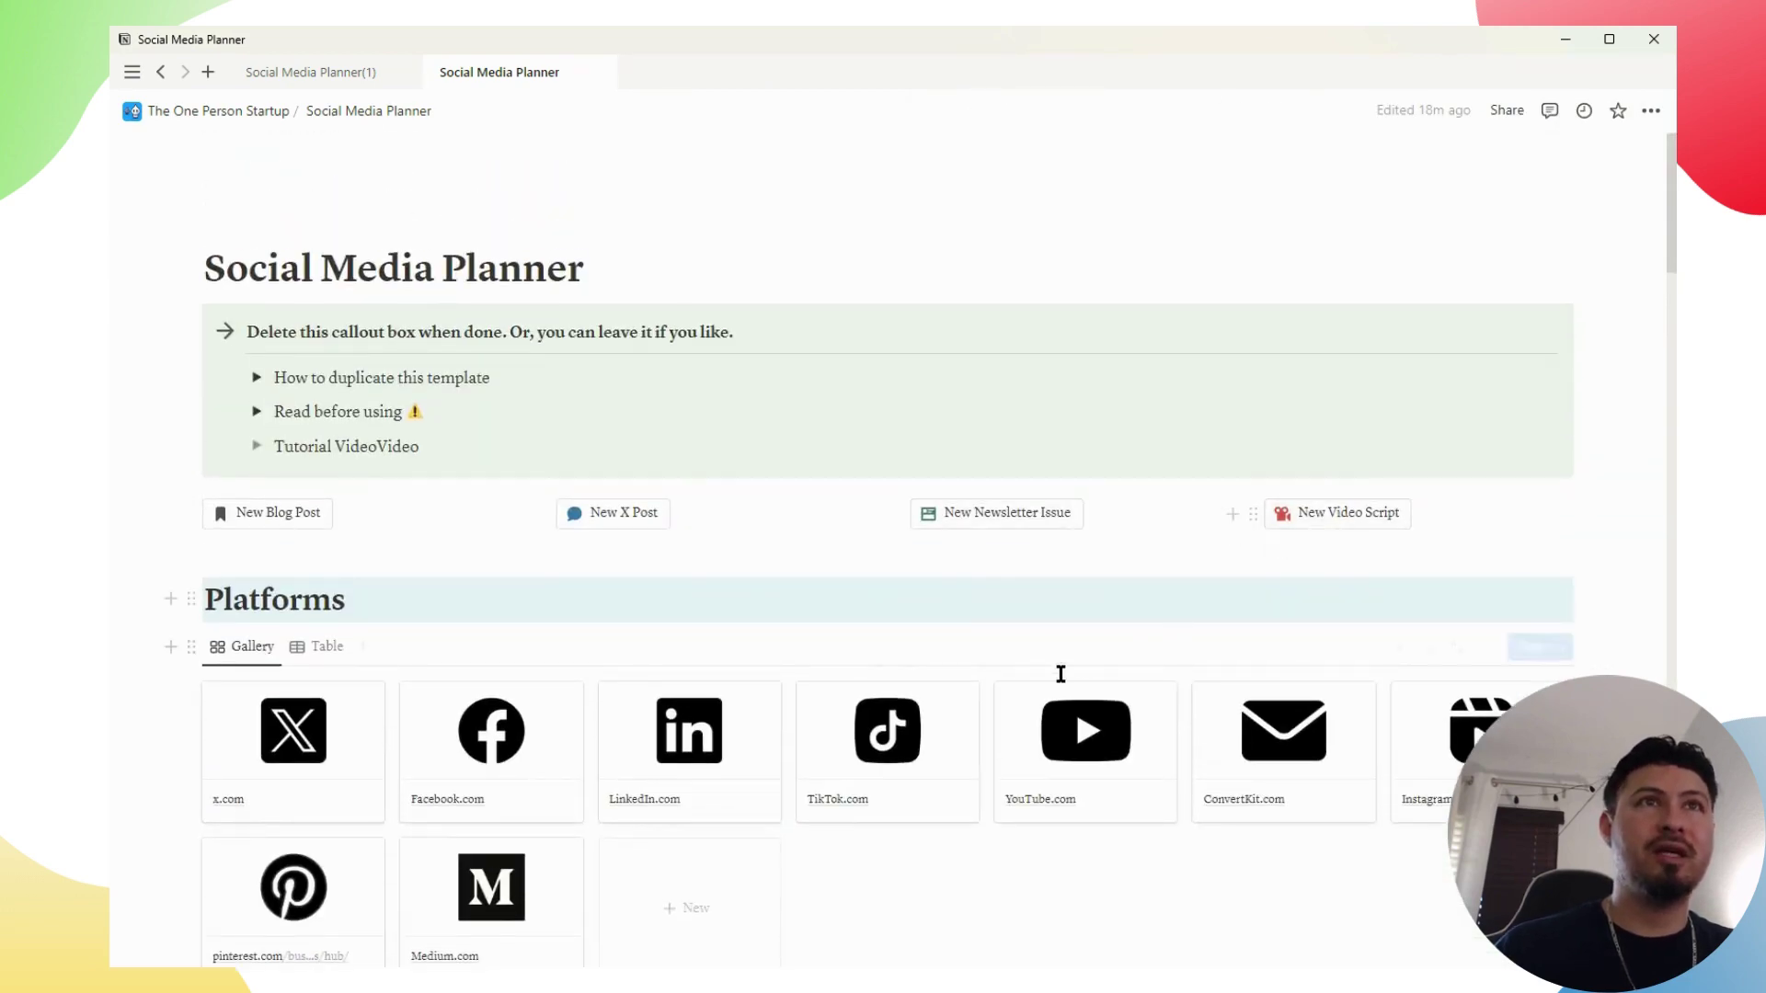
pyautogui.scroll(-4, 1058, 666)
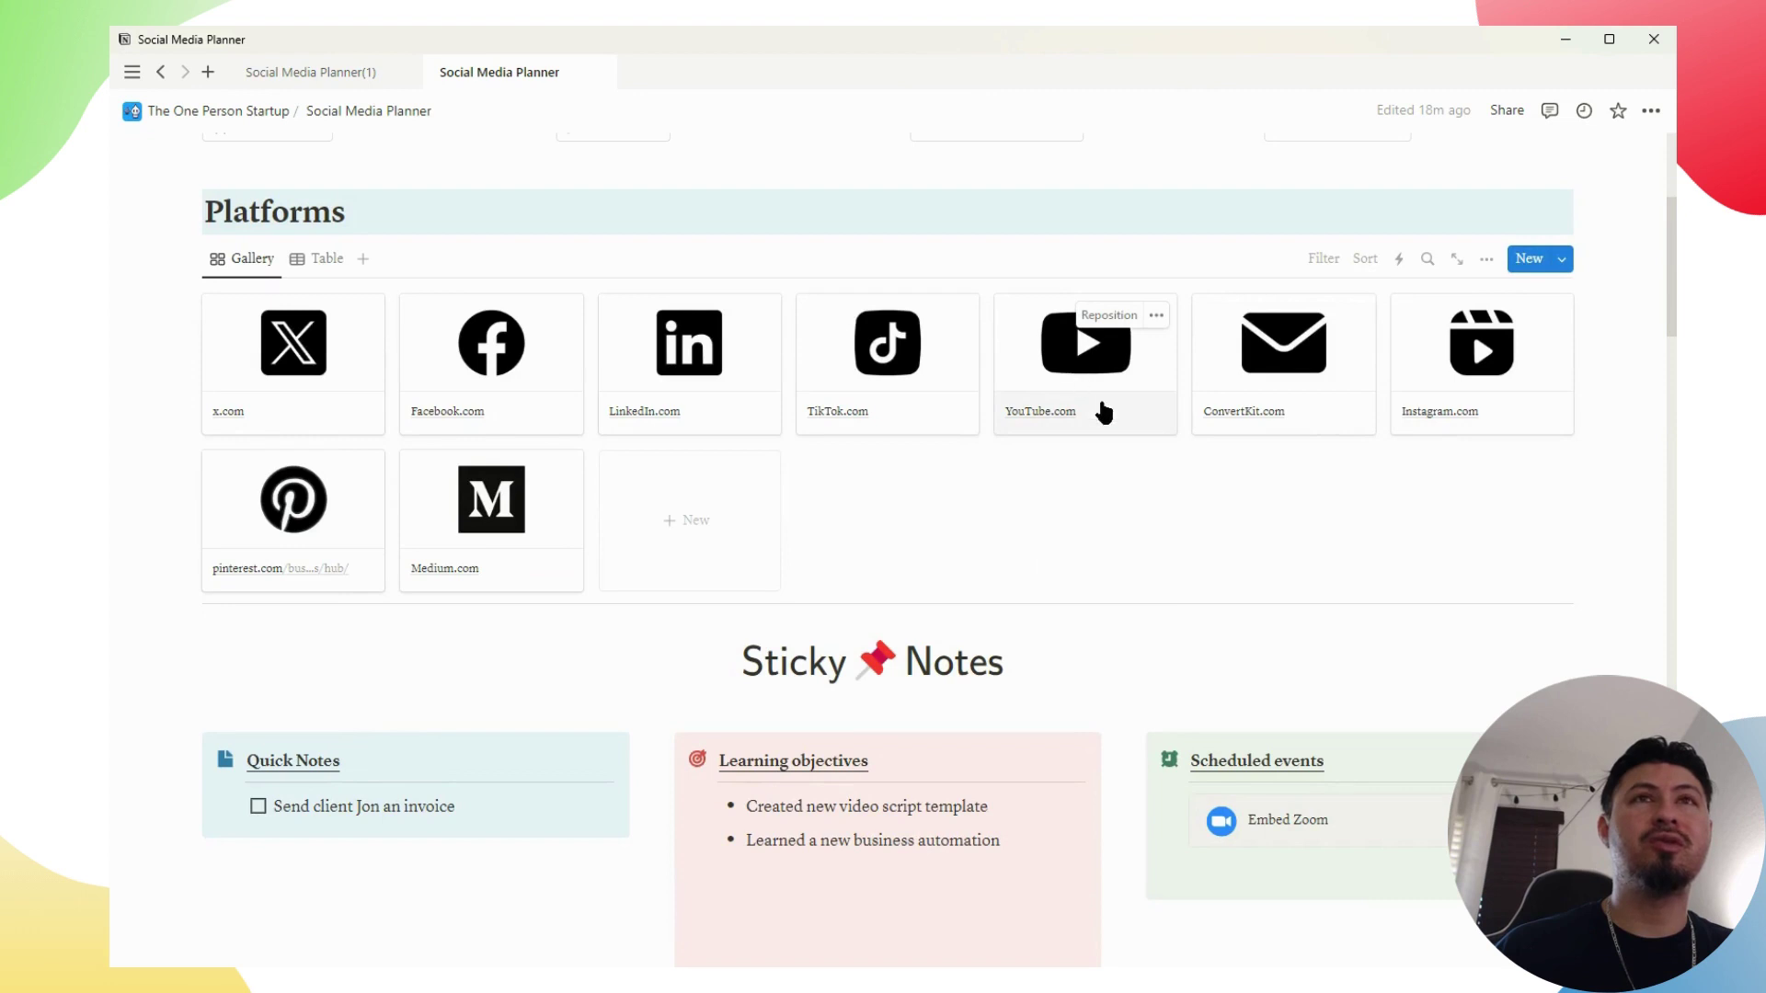
pyautogui.scroll(1, 974, 570)
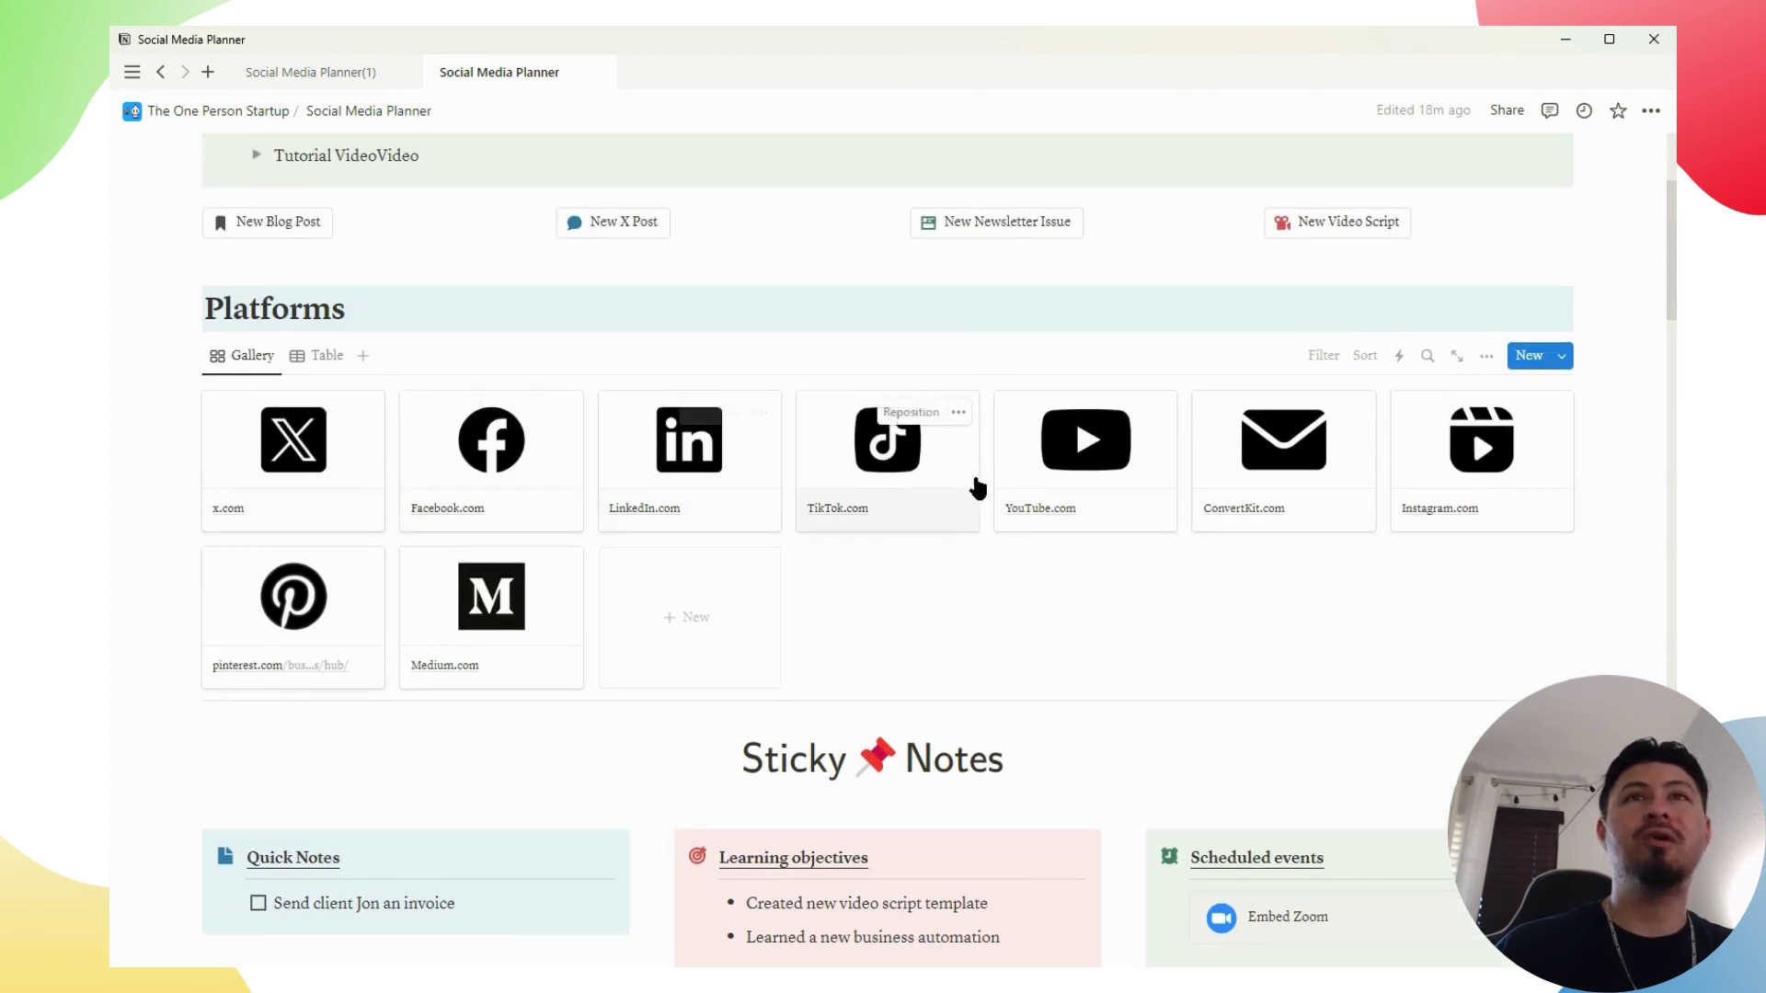
# Open the YouTube platform entry as a full page and return to the planner through its Home Page link
pyautogui.click(1088, 470)
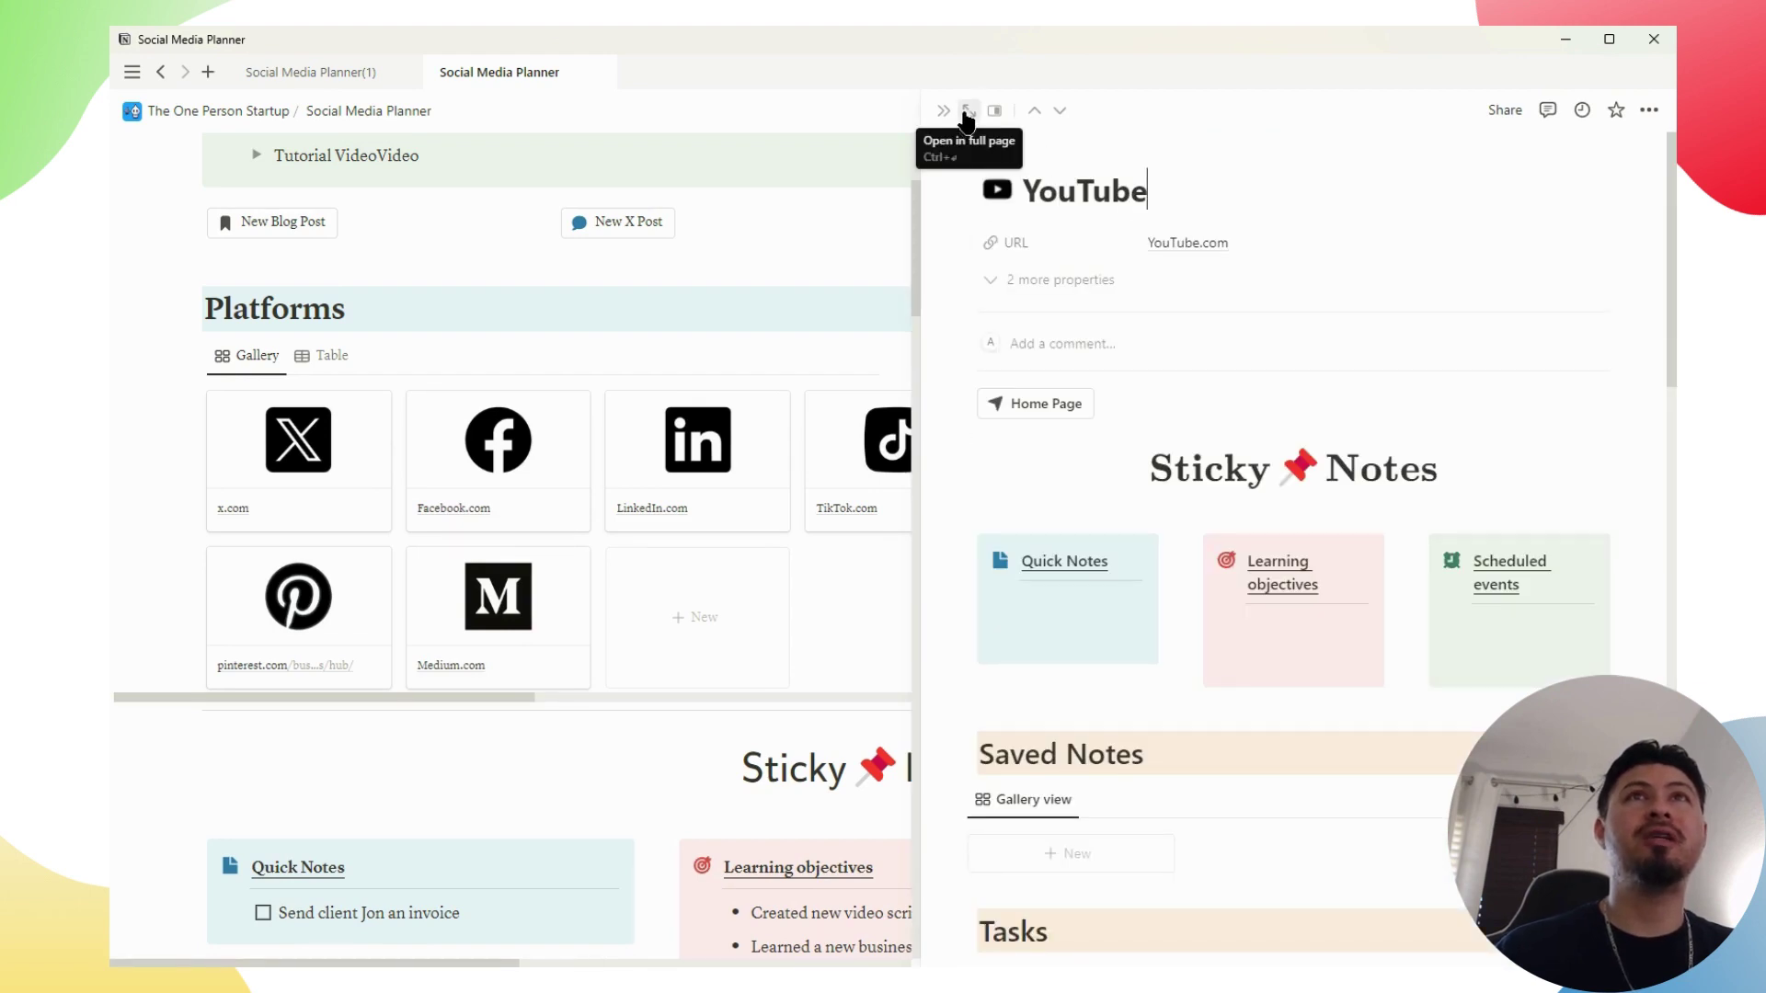
pyautogui.click(968, 114)
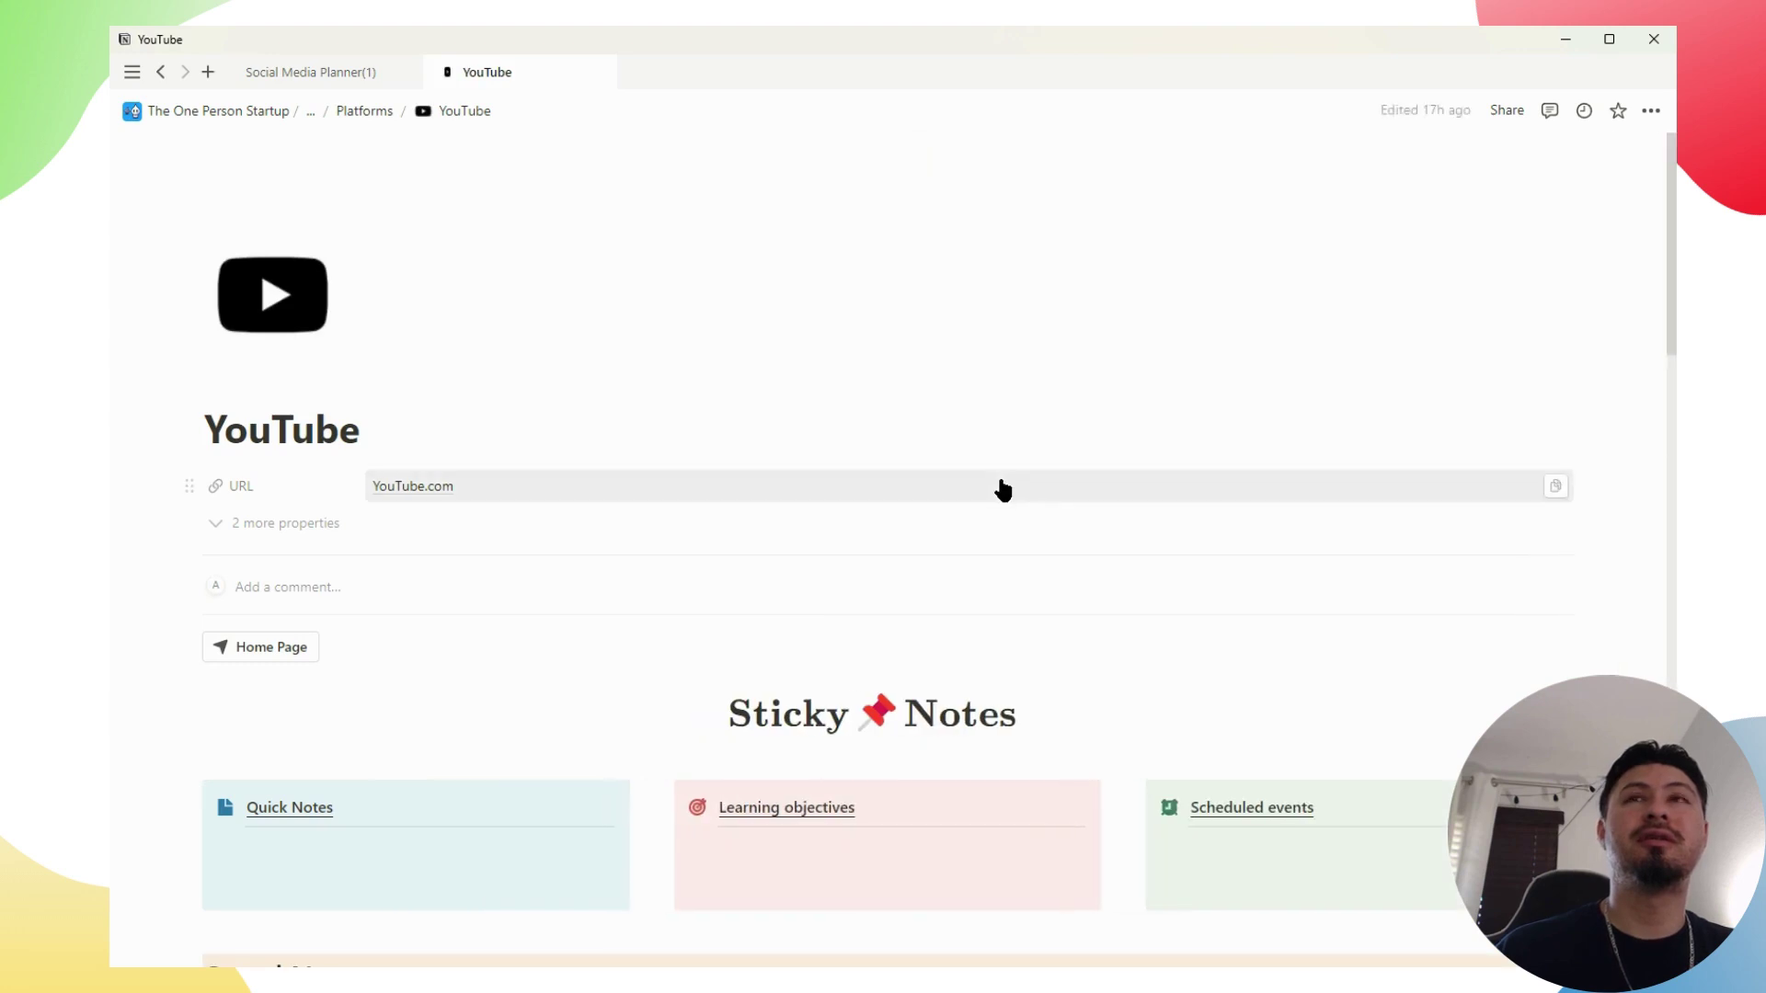
pyautogui.scroll(-3, 970, 534)
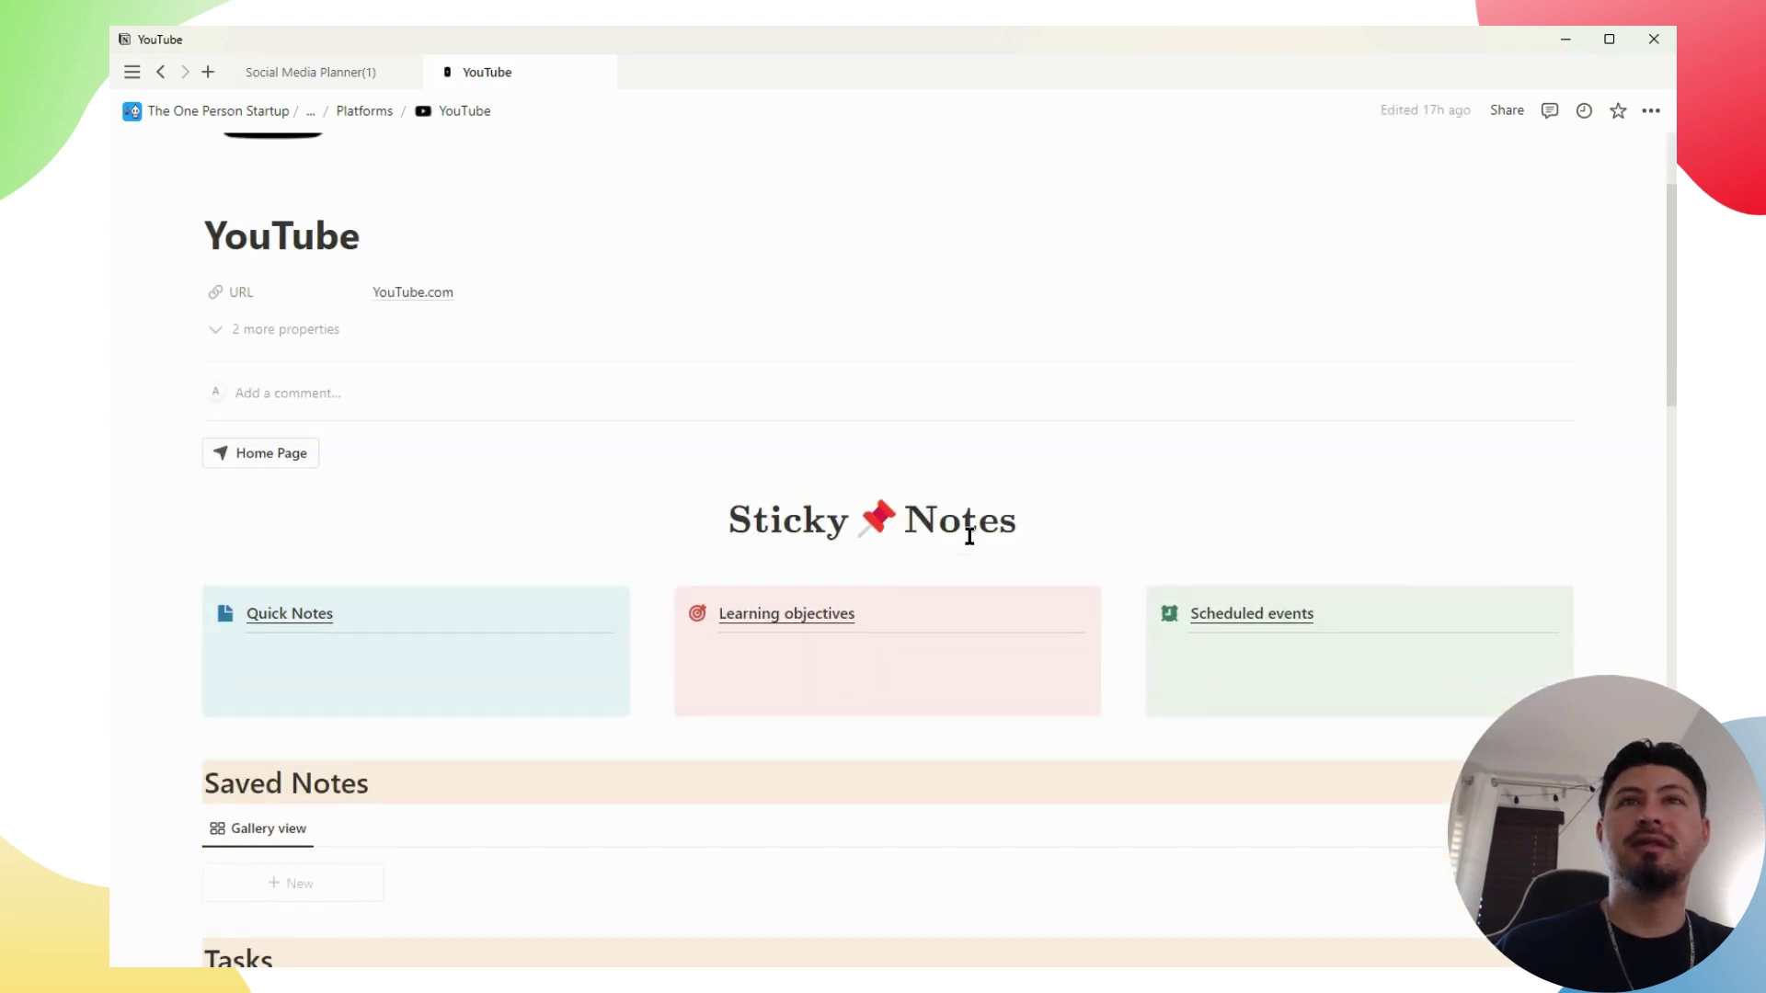
pyautogui.click(278, 460)
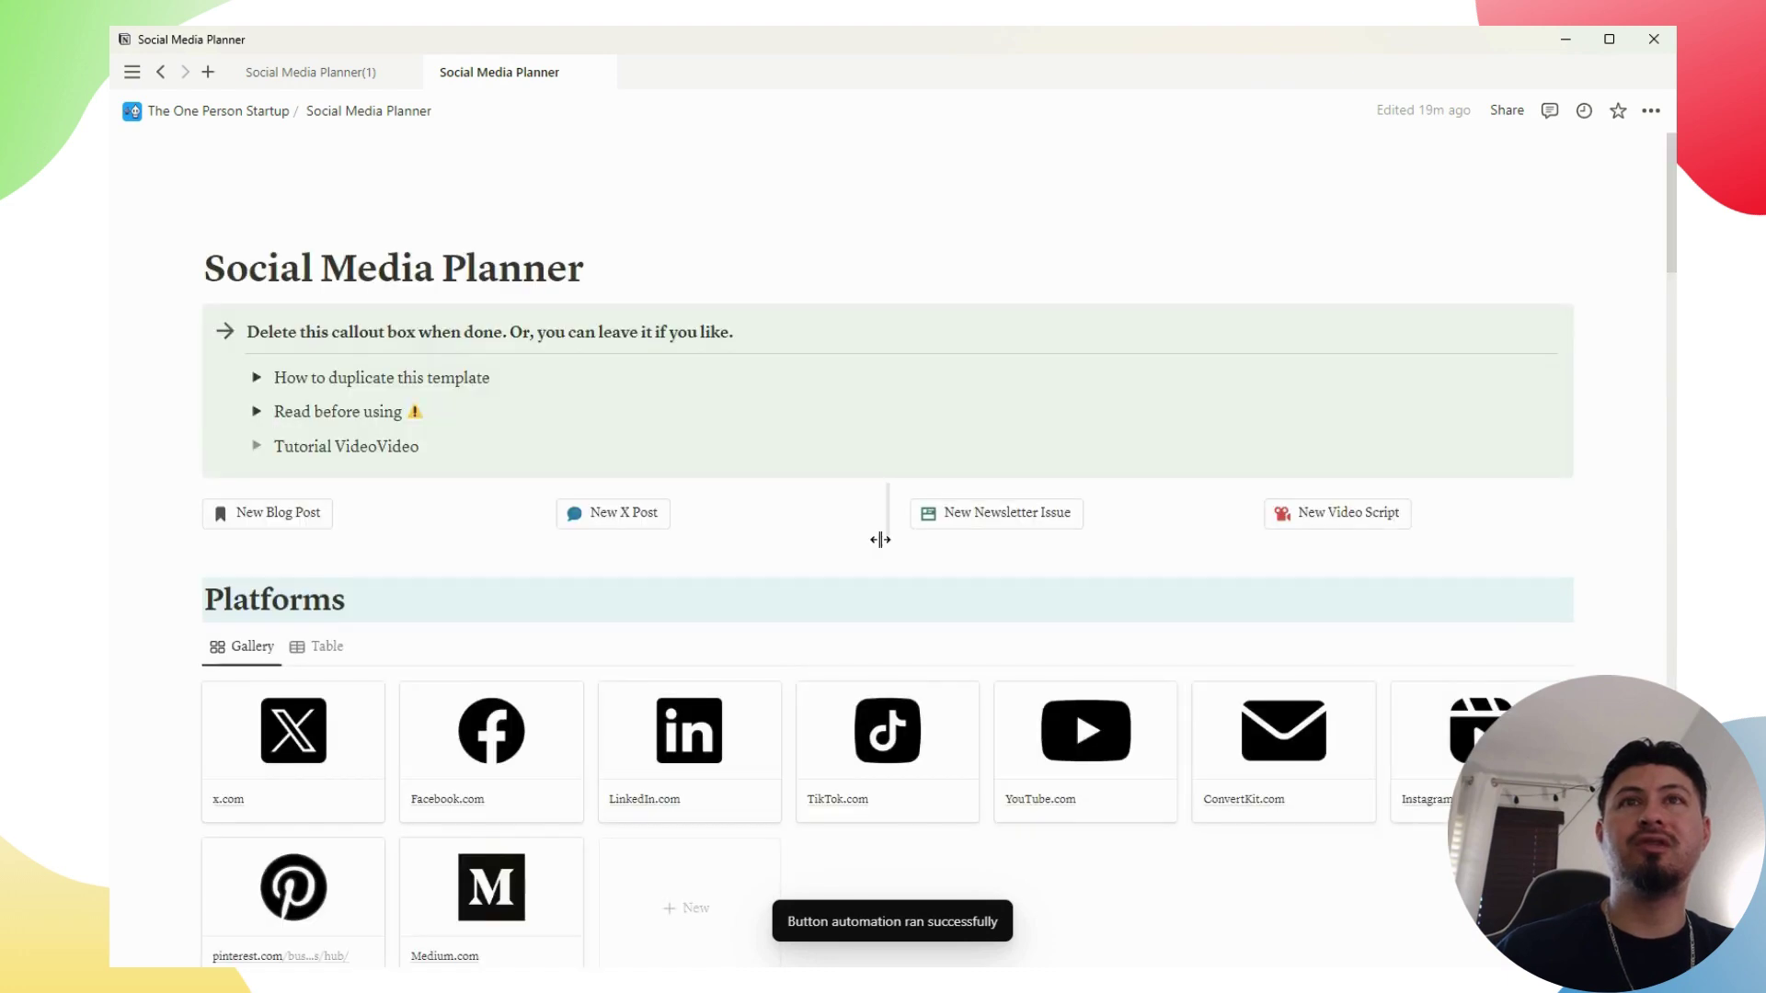
# Reopen the YouTube entry from the Platforms gallery as a full page
pyautogui.scroll(-3, 883, 525)
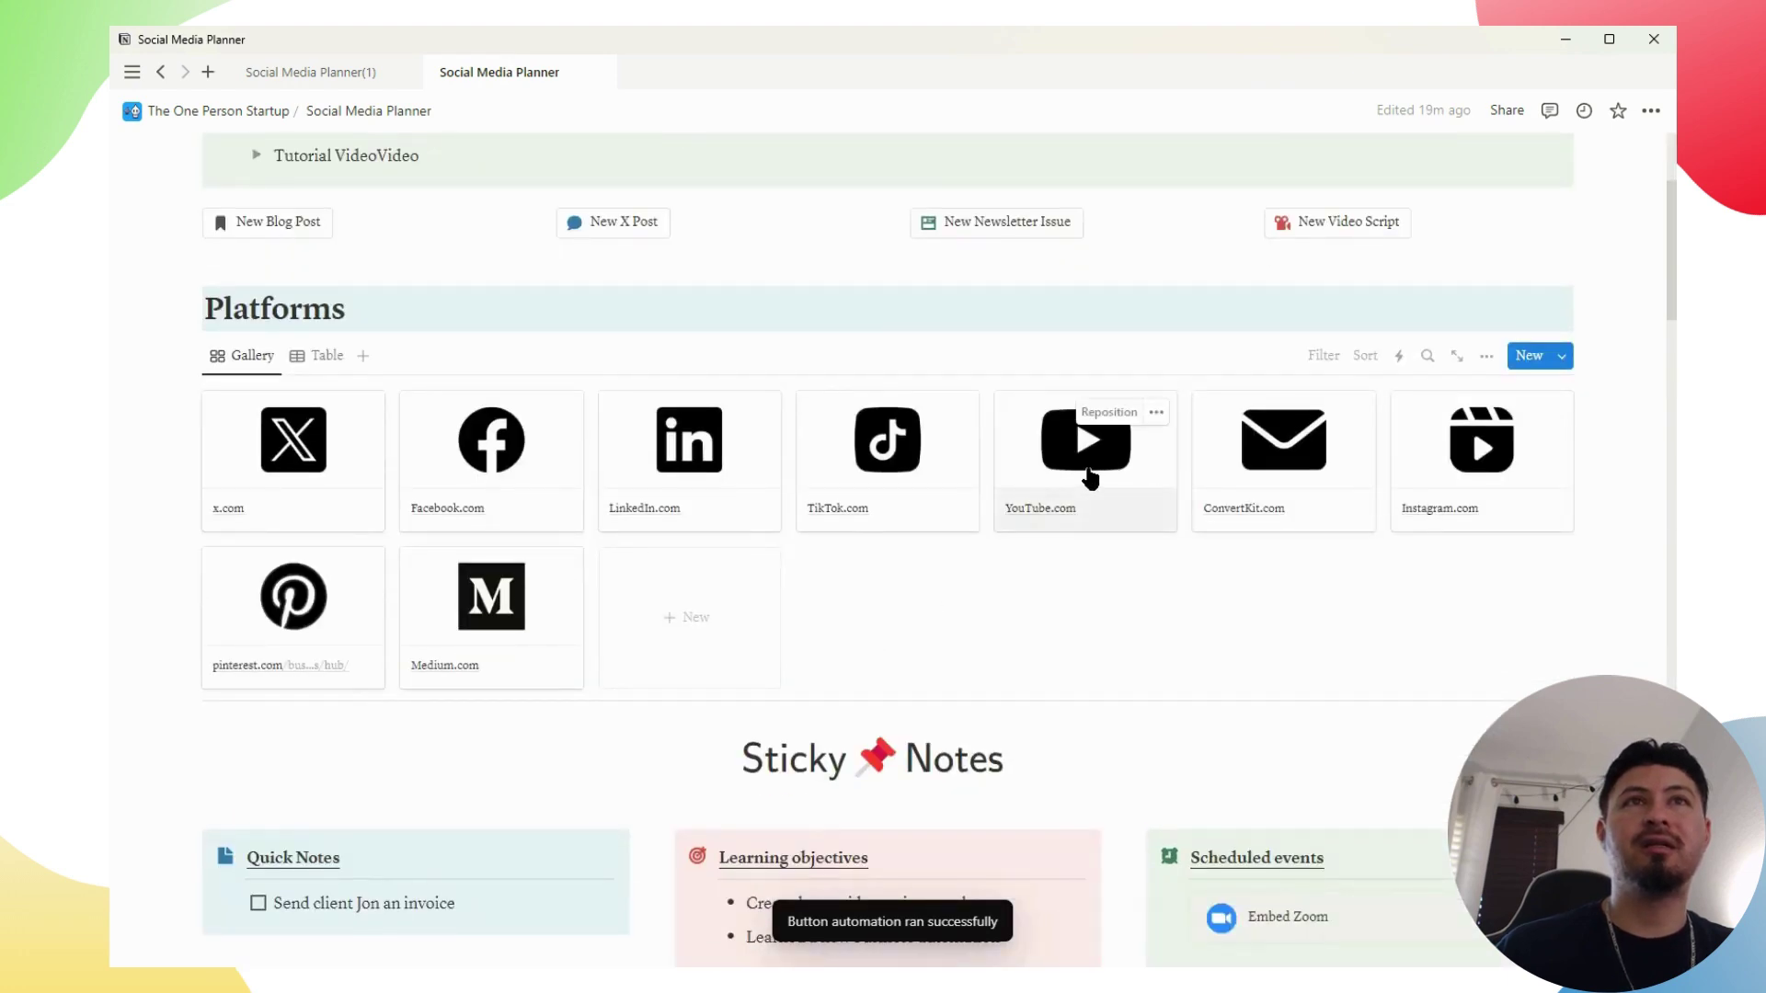
pyautogui.click(1090, 476)
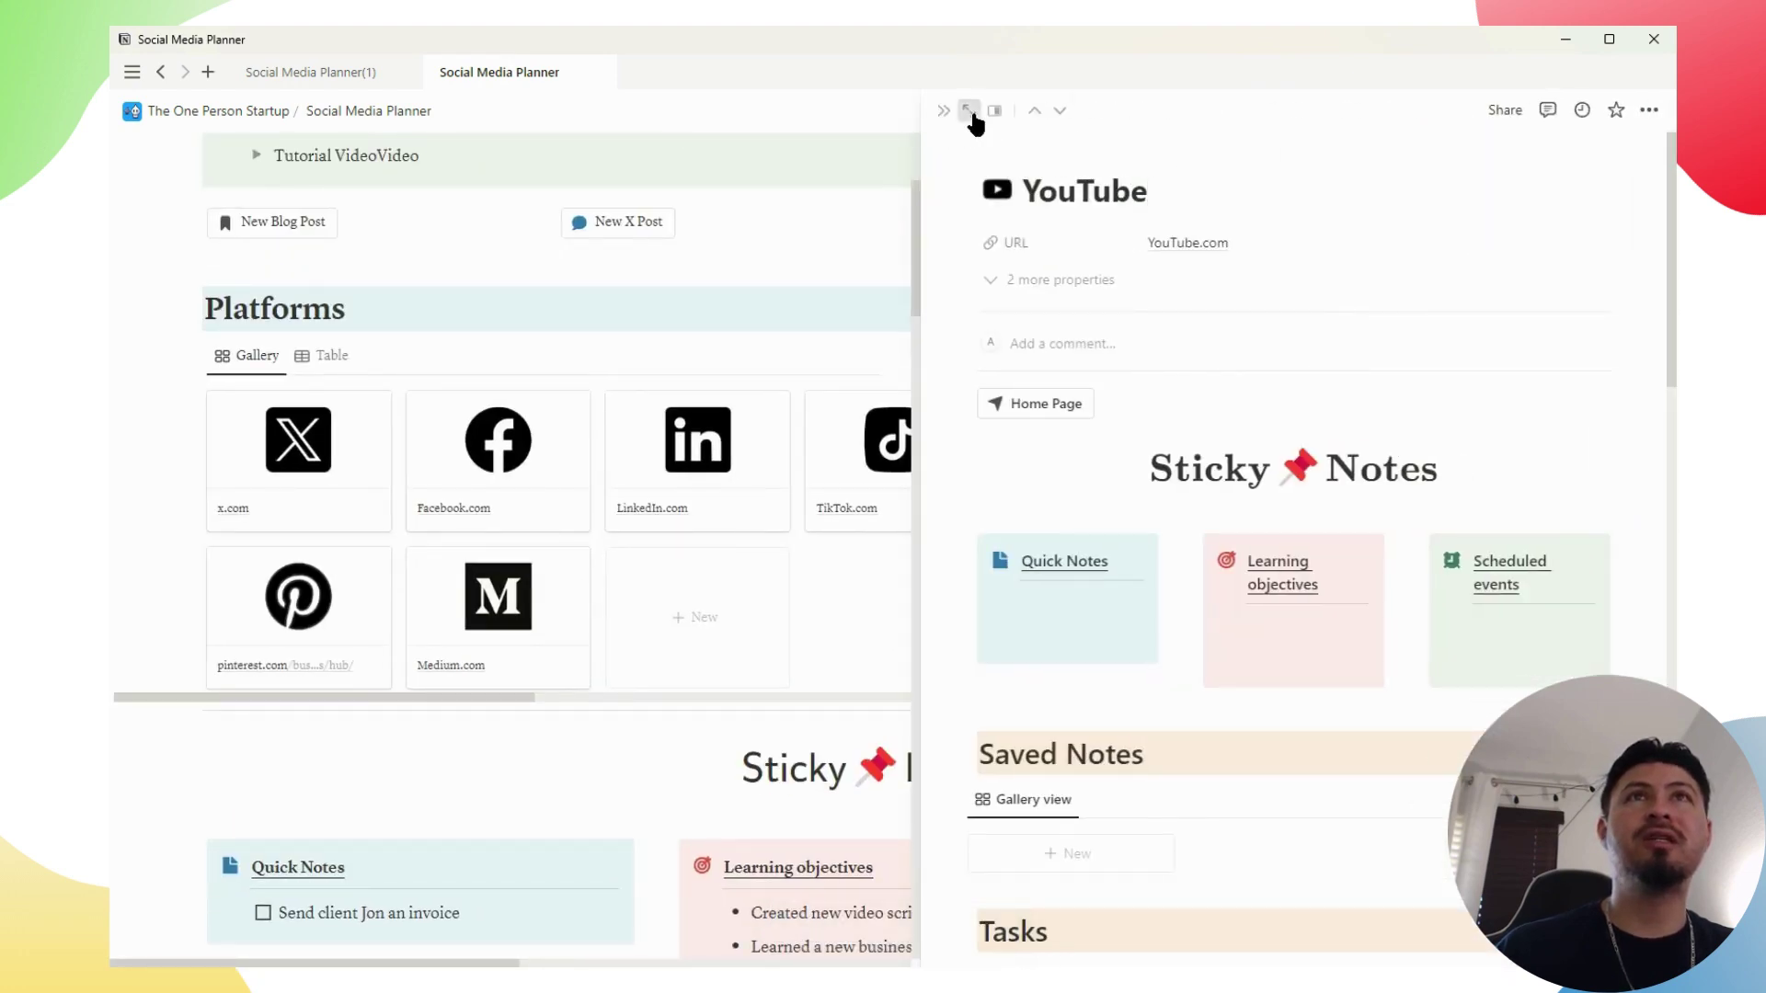
pyautogui.click(970, 111)
# Examine the Sticky Notes, Saved Notes, Tasks, Growth Metrics and Scheduled Posts sections of the YouTube page
pyautogui.scroll(-4, 930, 528)
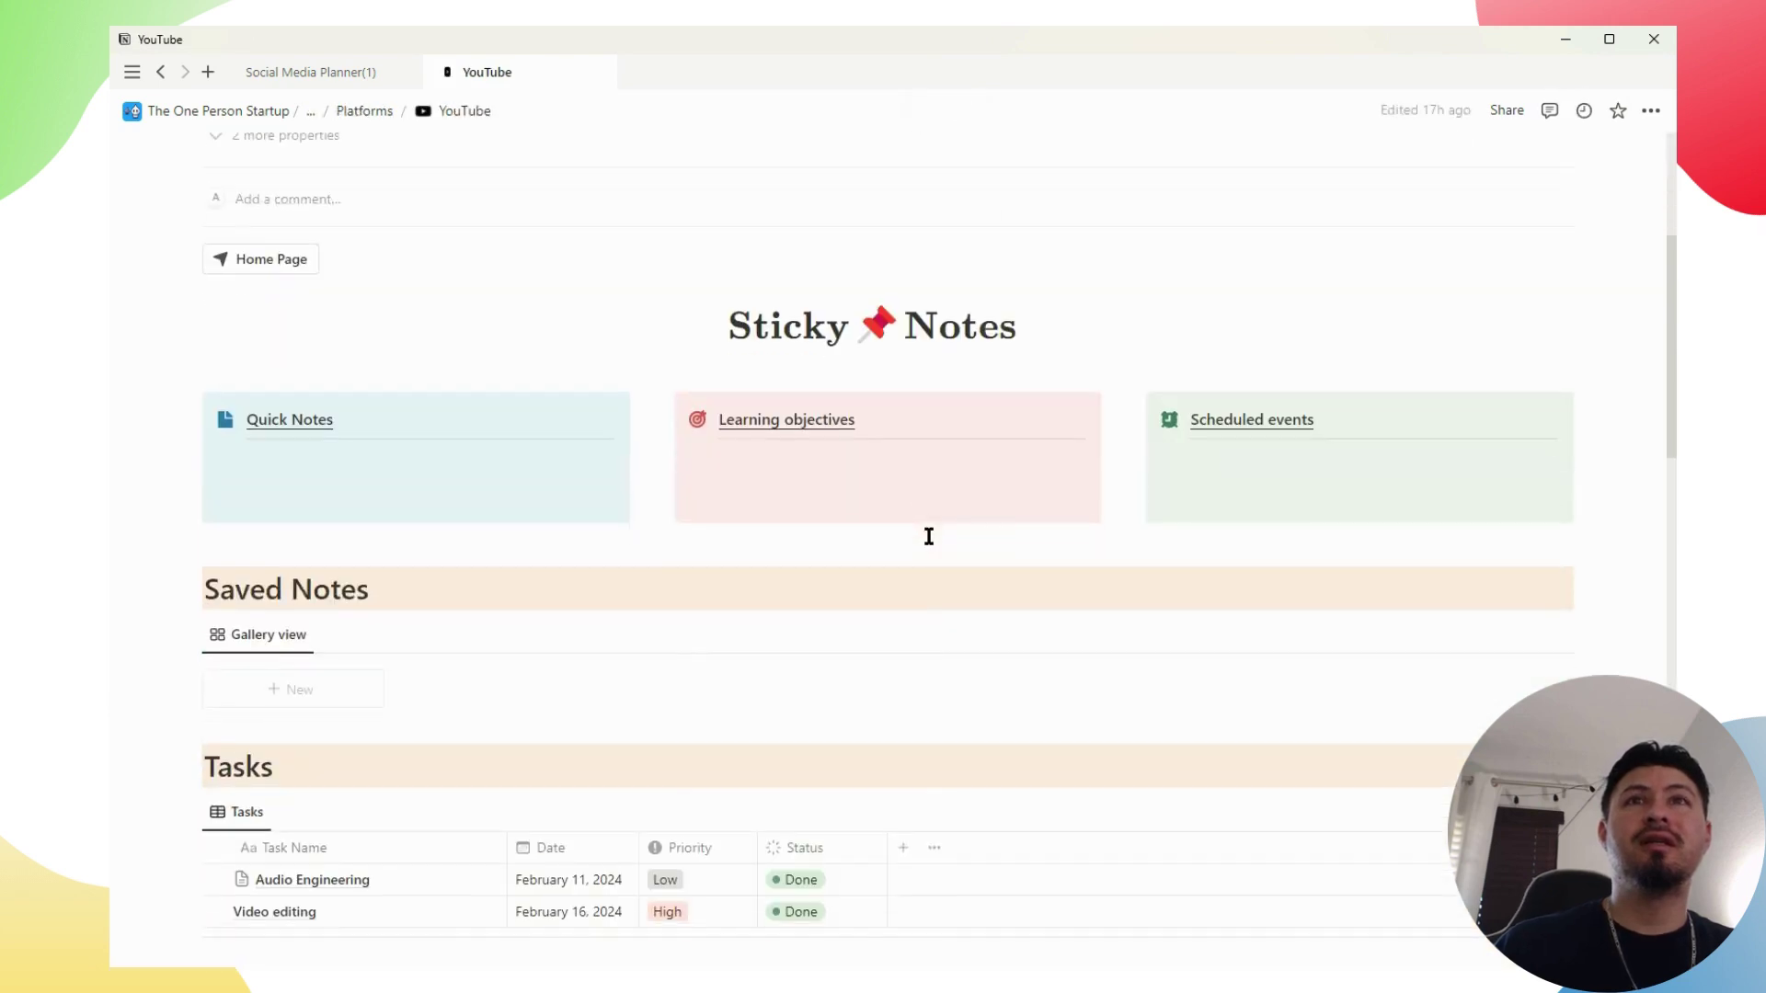
pyautogui.scroll(-7, 631, 497)
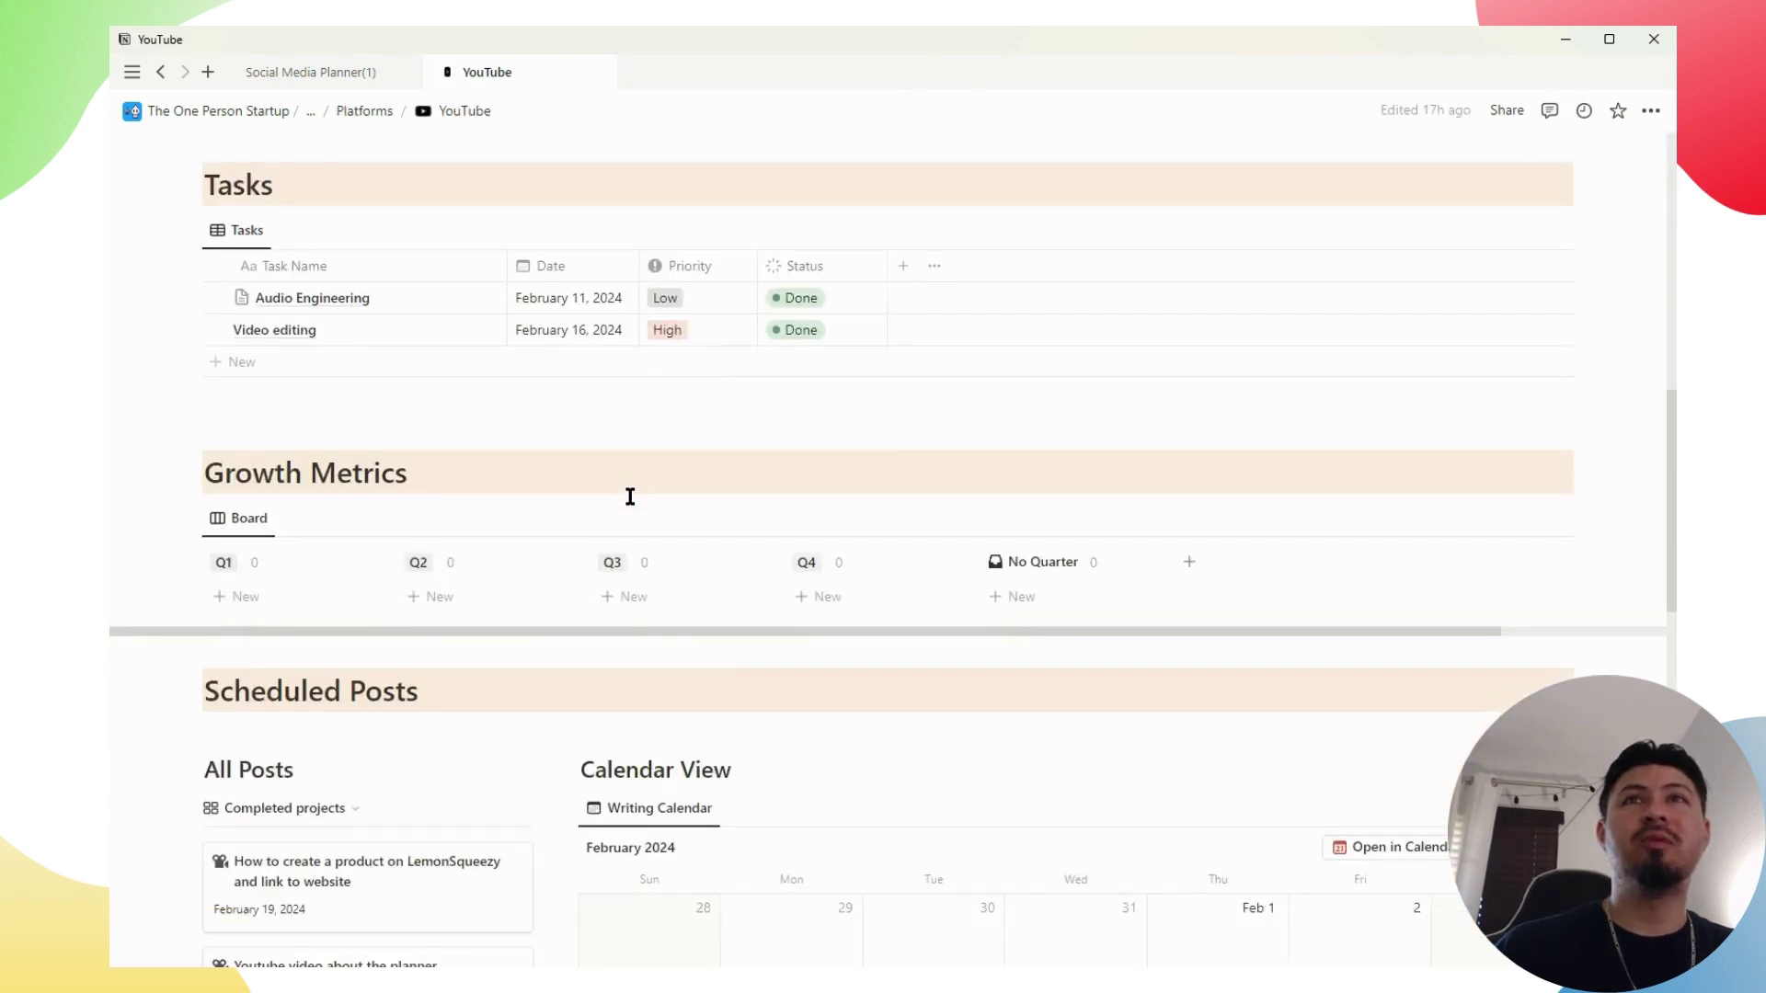
pyautogui.scroll(8, 630, 497)
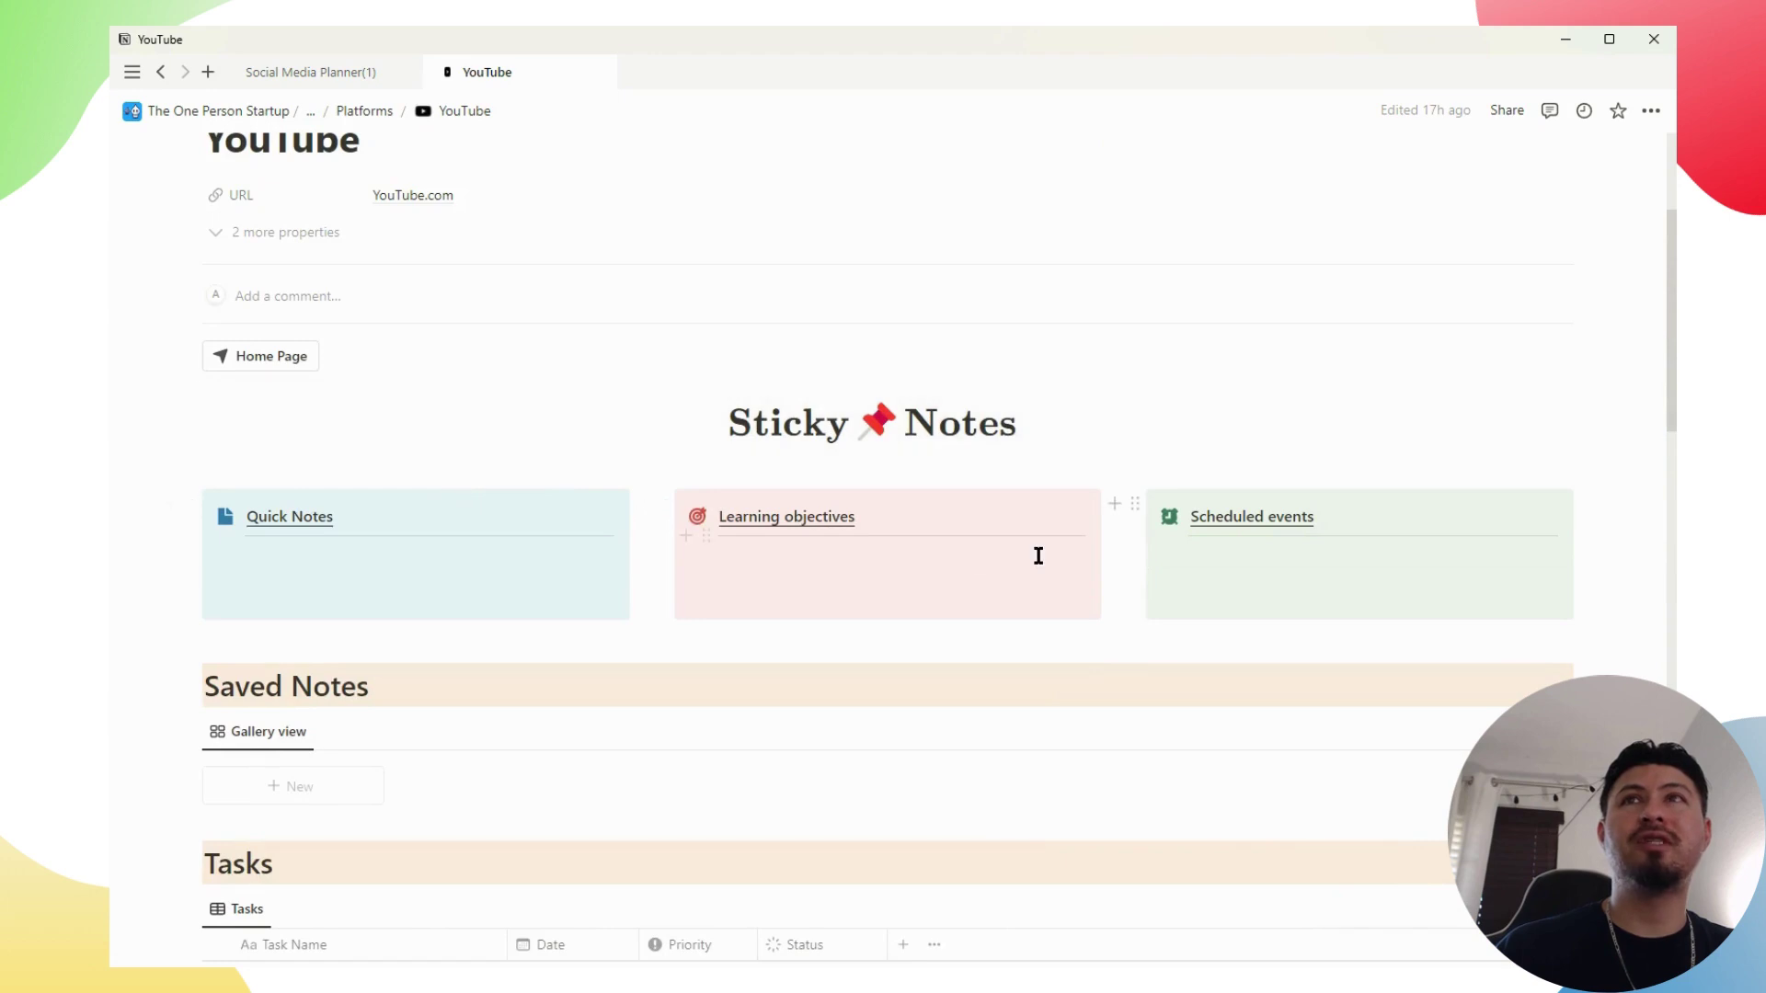
pyautogui.scroll(-4, 1036, 555)
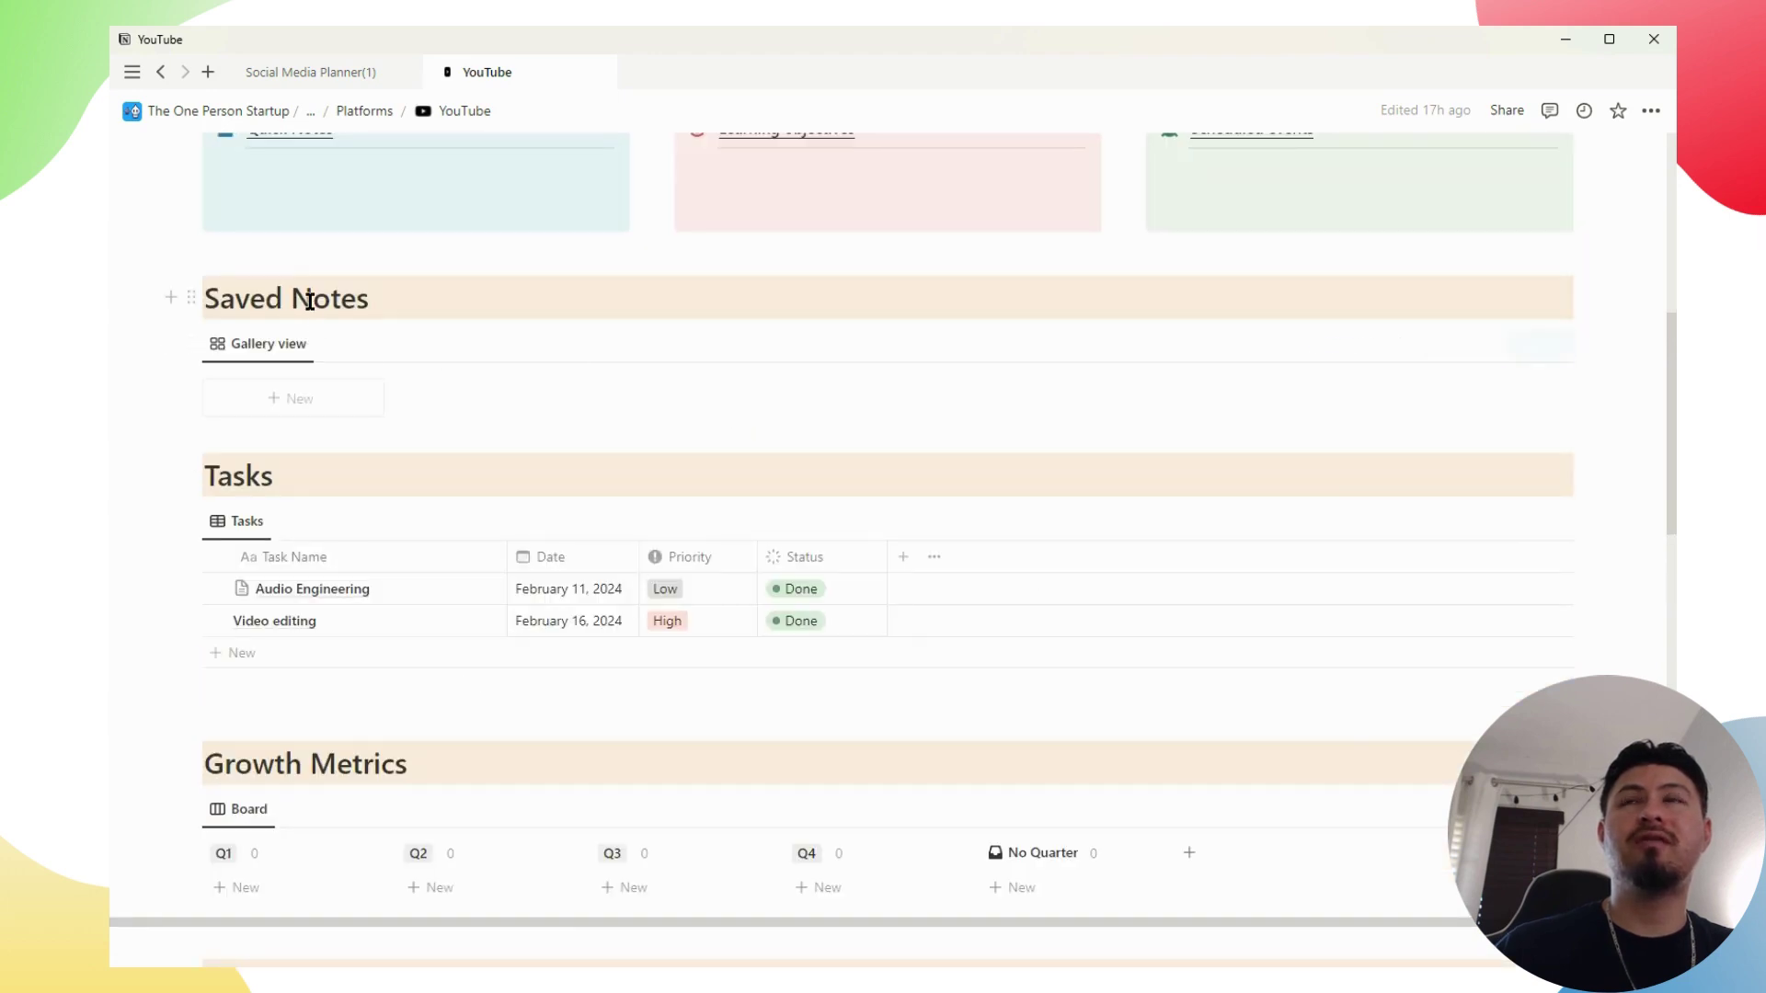
pyautogui.scroll(-2, 449, 505)
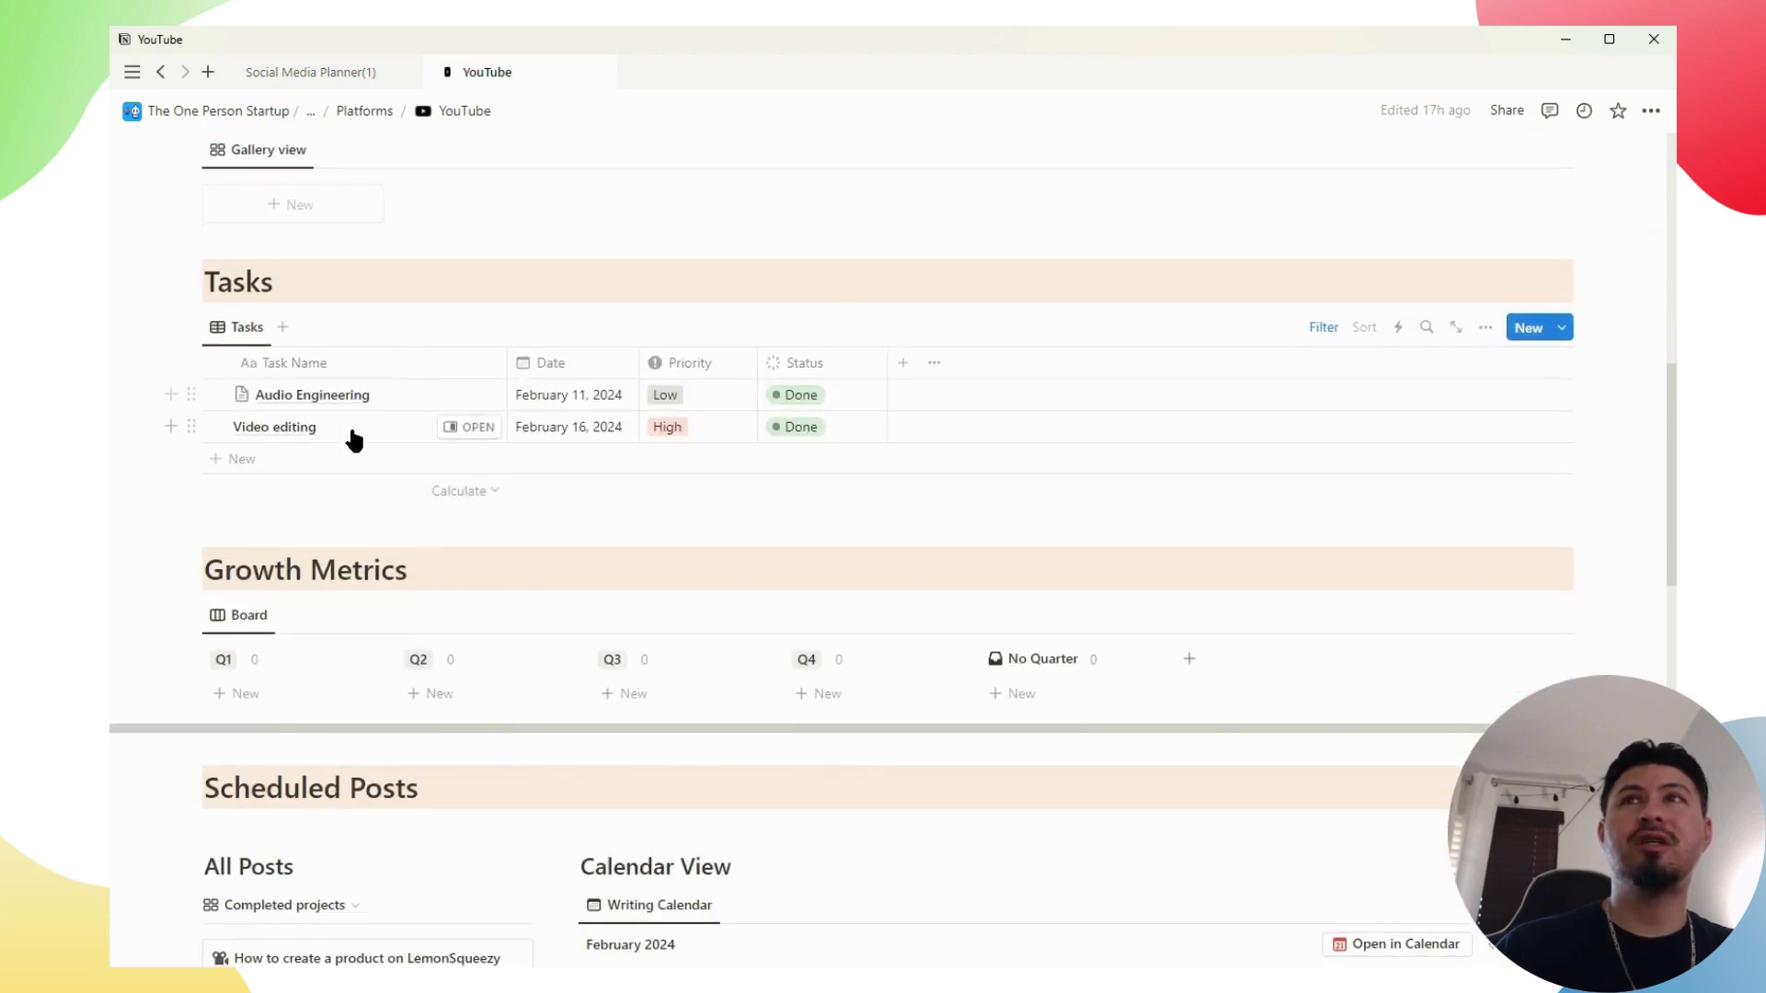
pyautogui.scroll(-2, 359, 451)
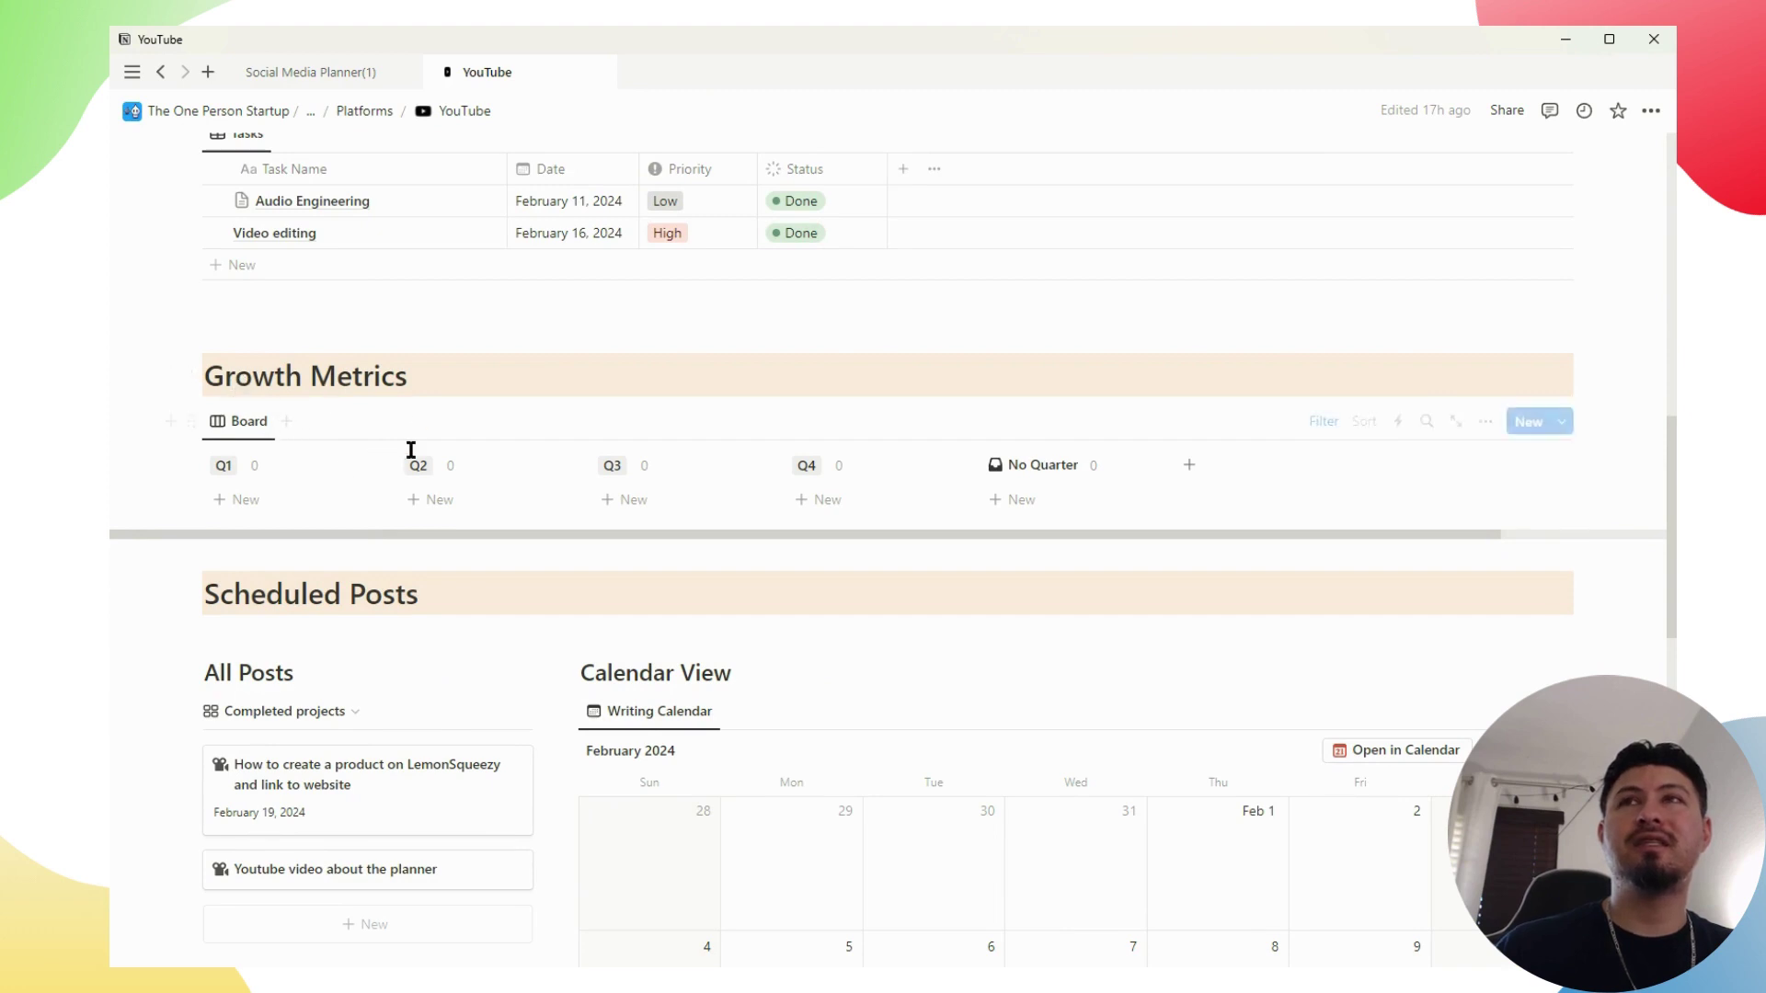
# Add a new card to the Q1 column of the Growth Metrics board and open its page
pyautogui.click(271, 511)
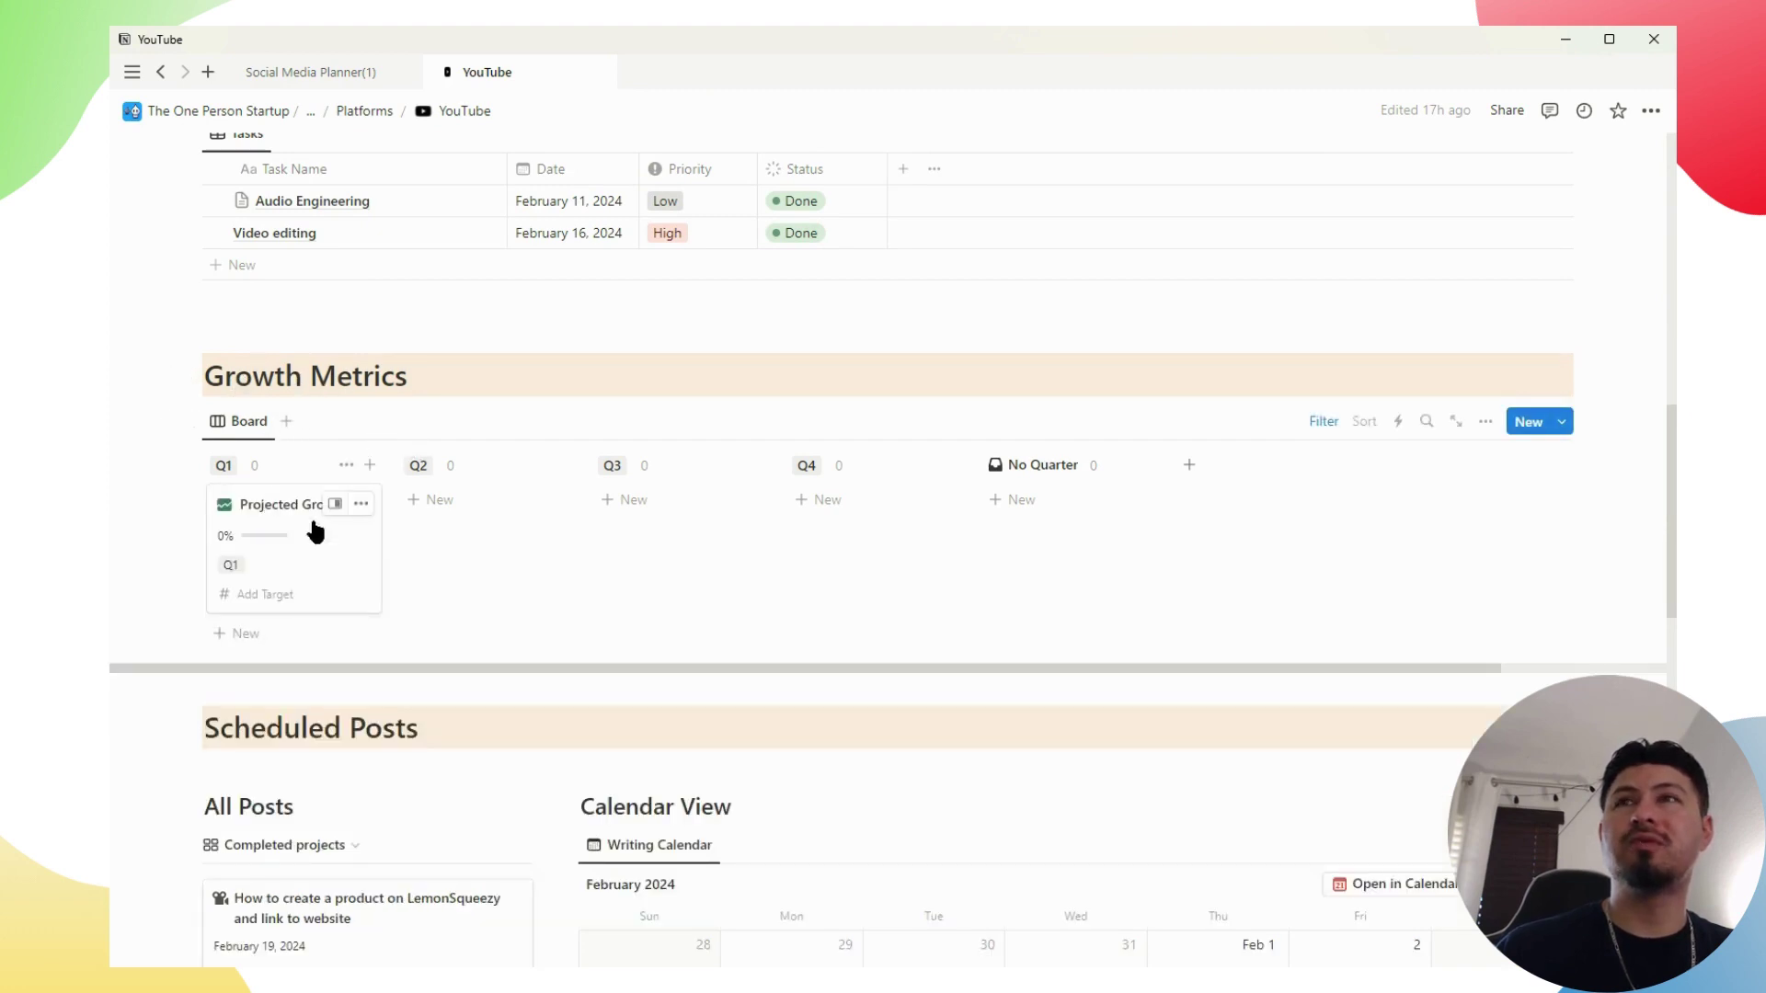
pyautogui.click(473, 560)
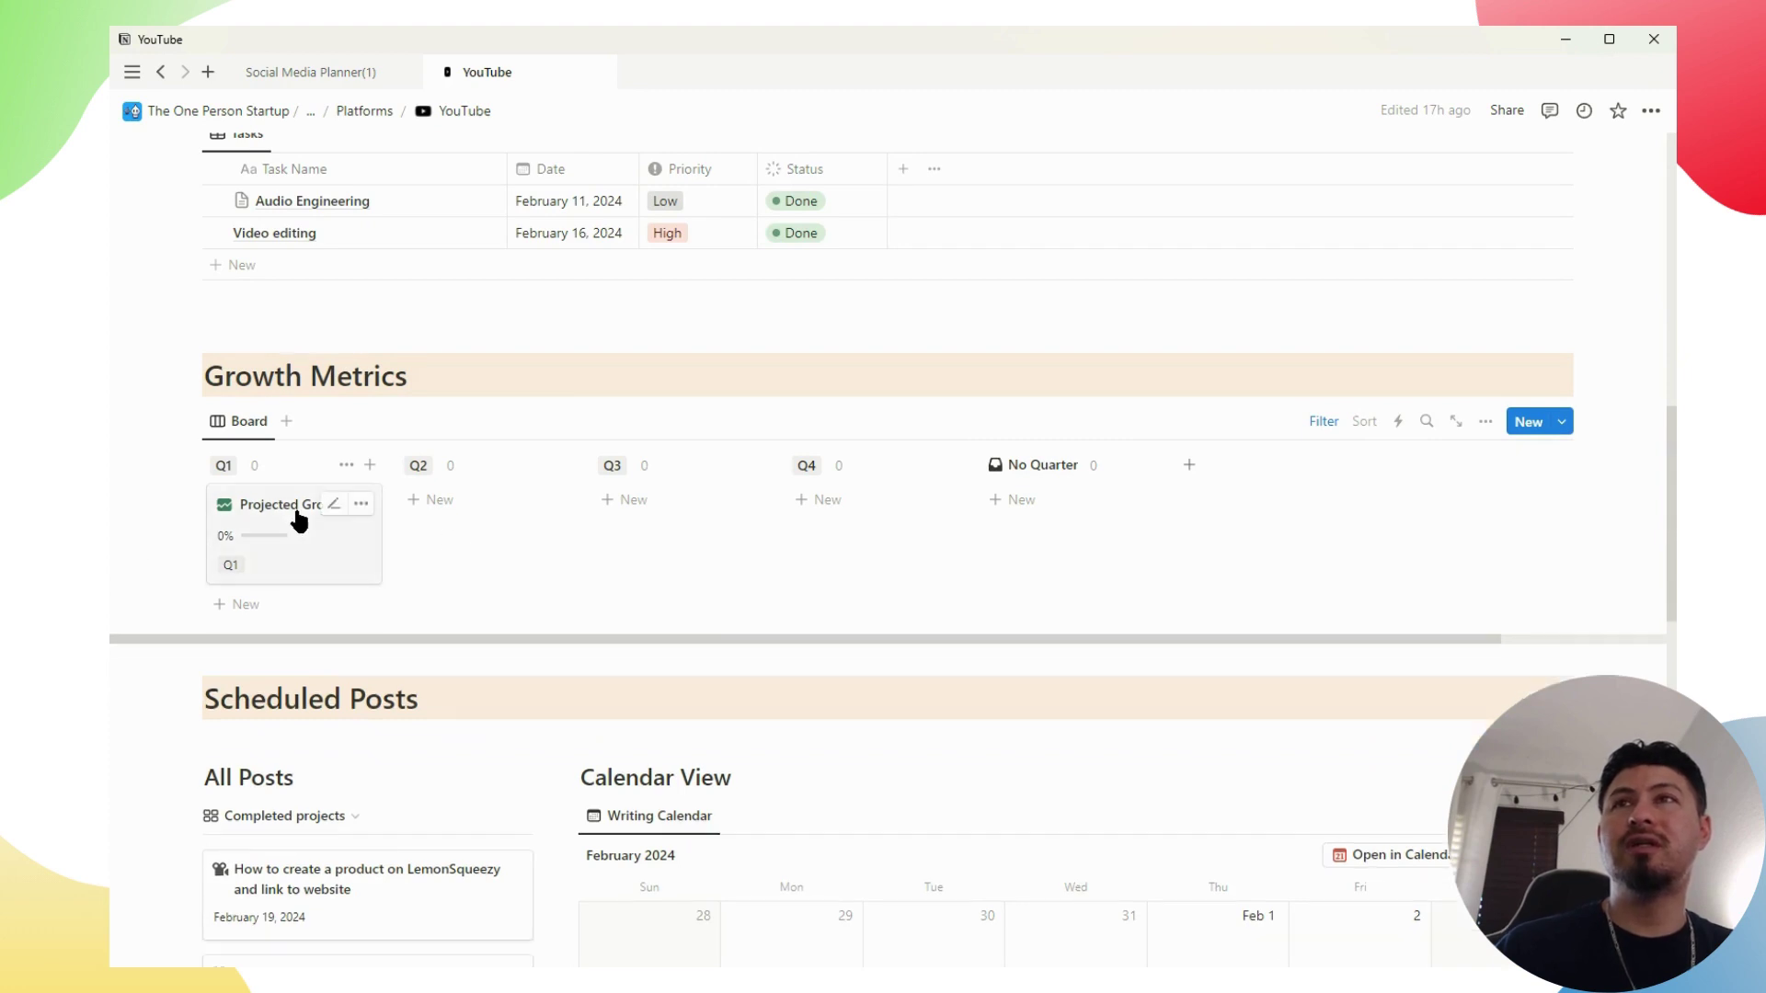
pyautogui.click(295, 507)
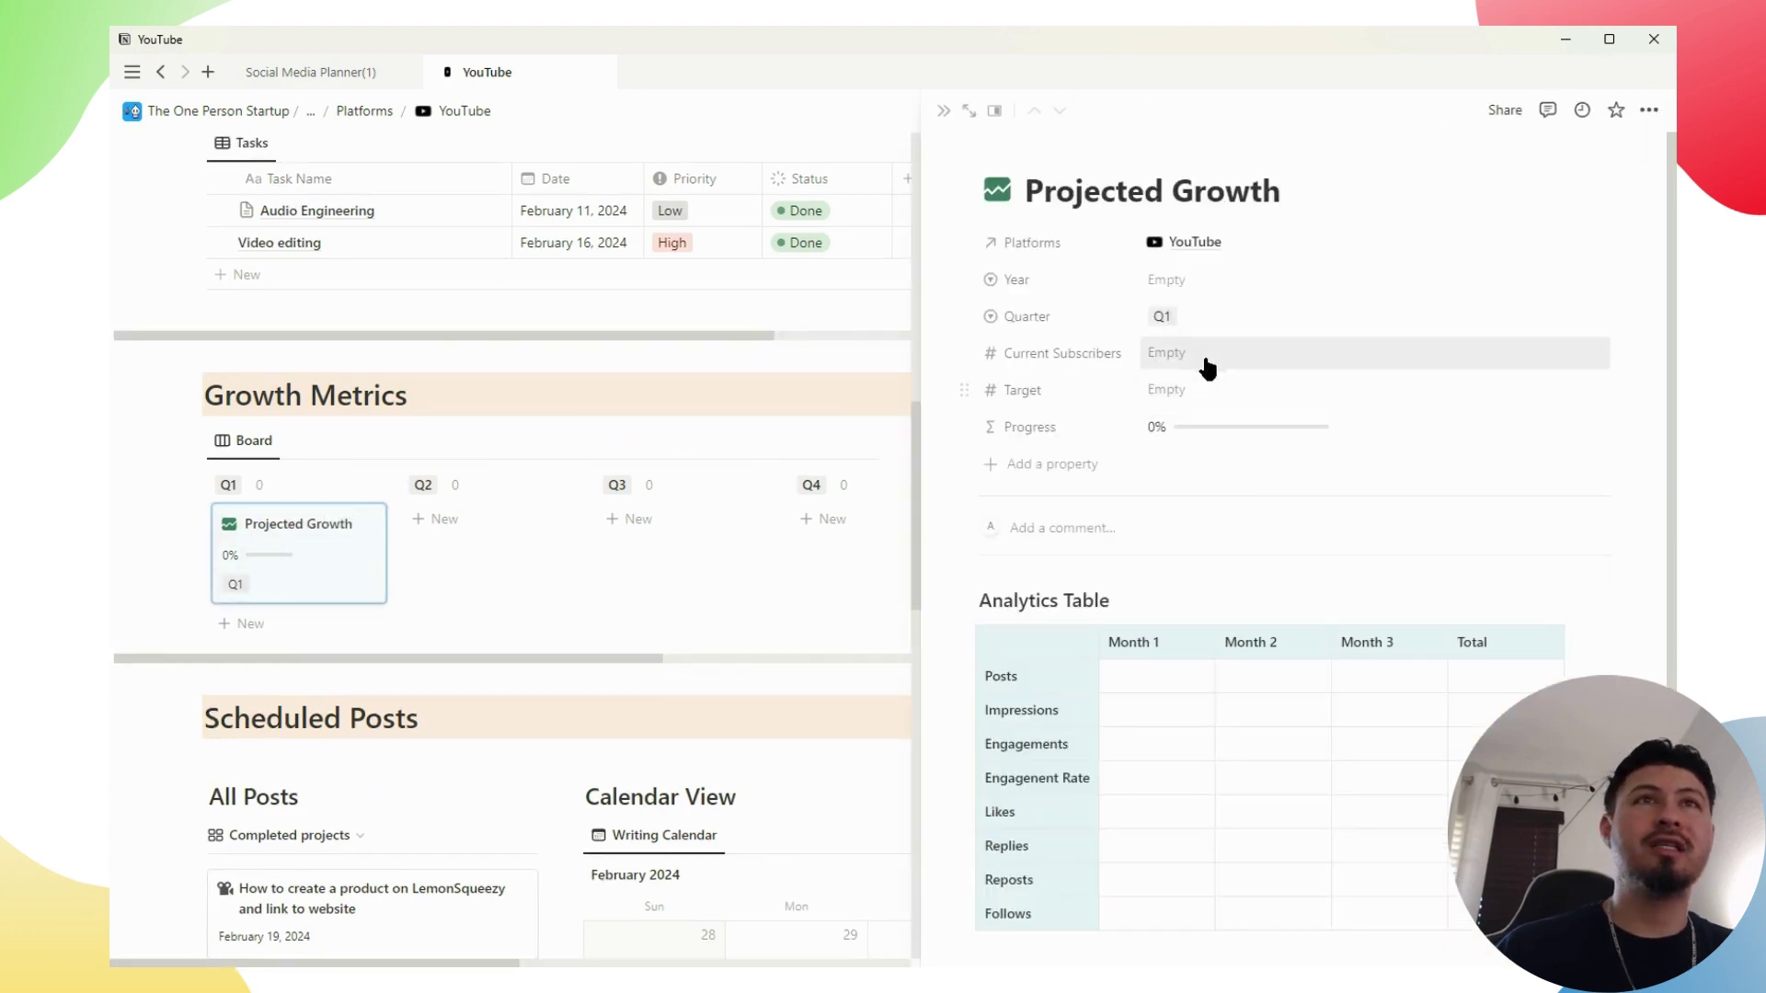
# Set Current Subscribers to 1 and Target to 100 on the Q1 Projected Growth page
pyautogui.click(1206, 353)
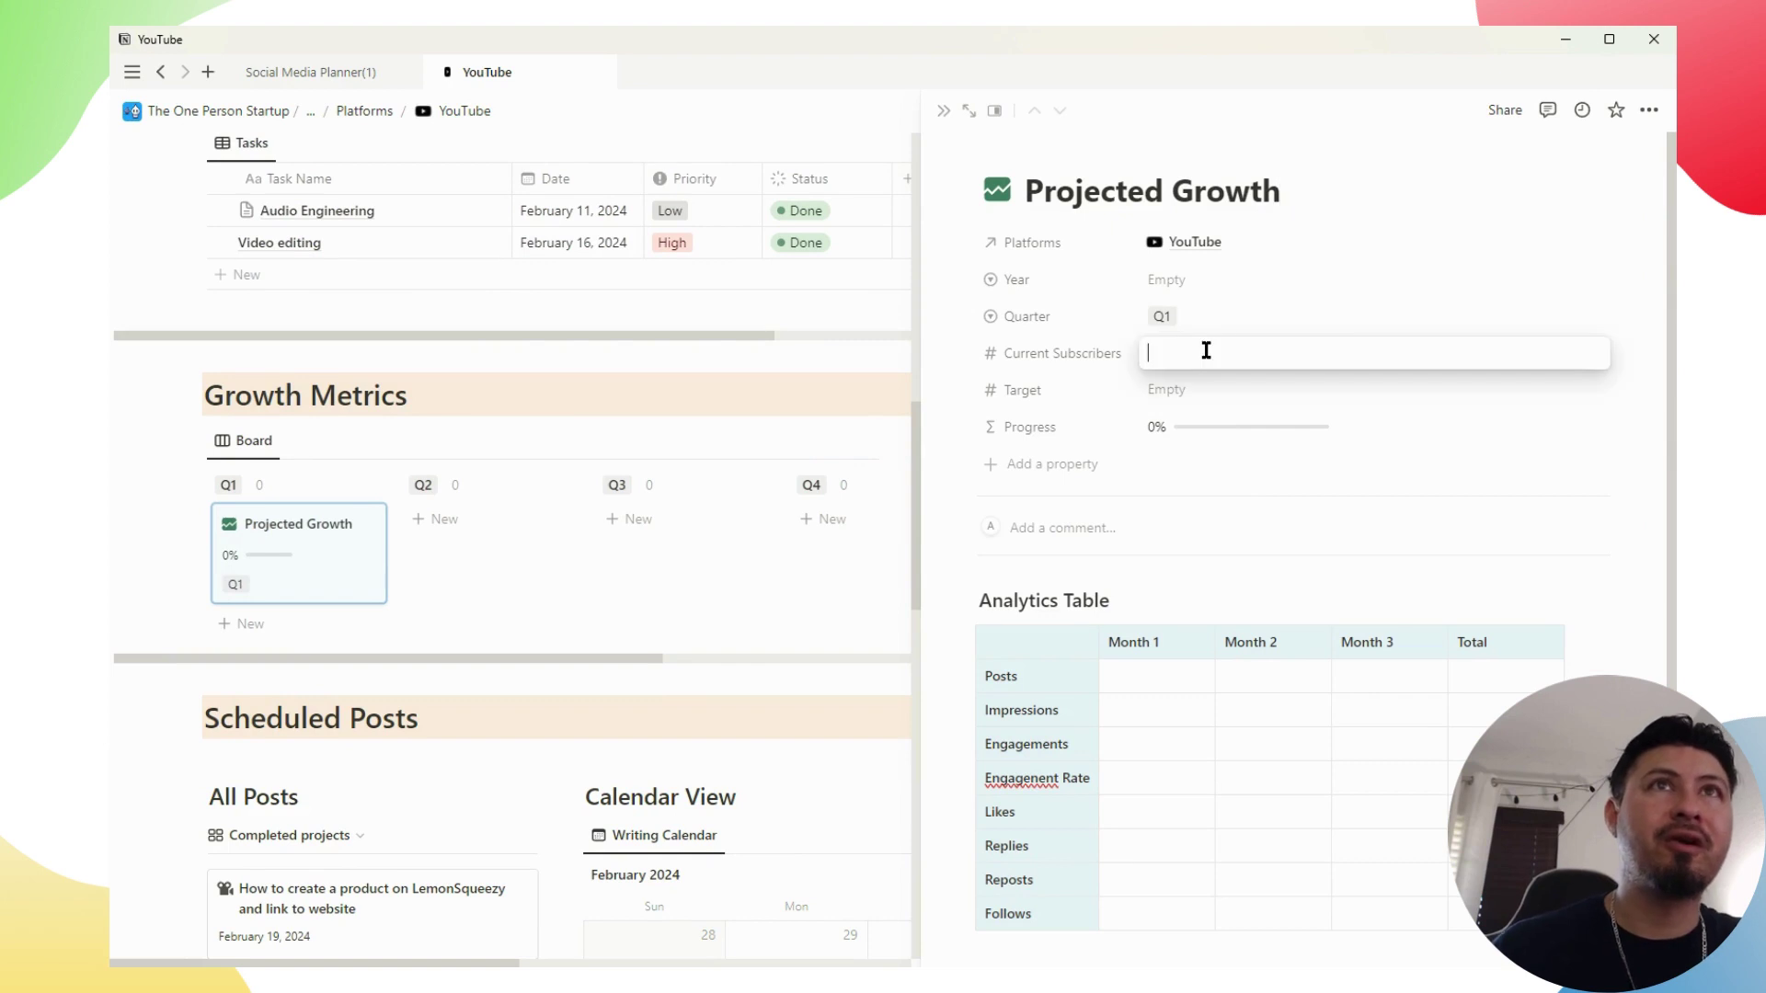
pyautogui.write('1')
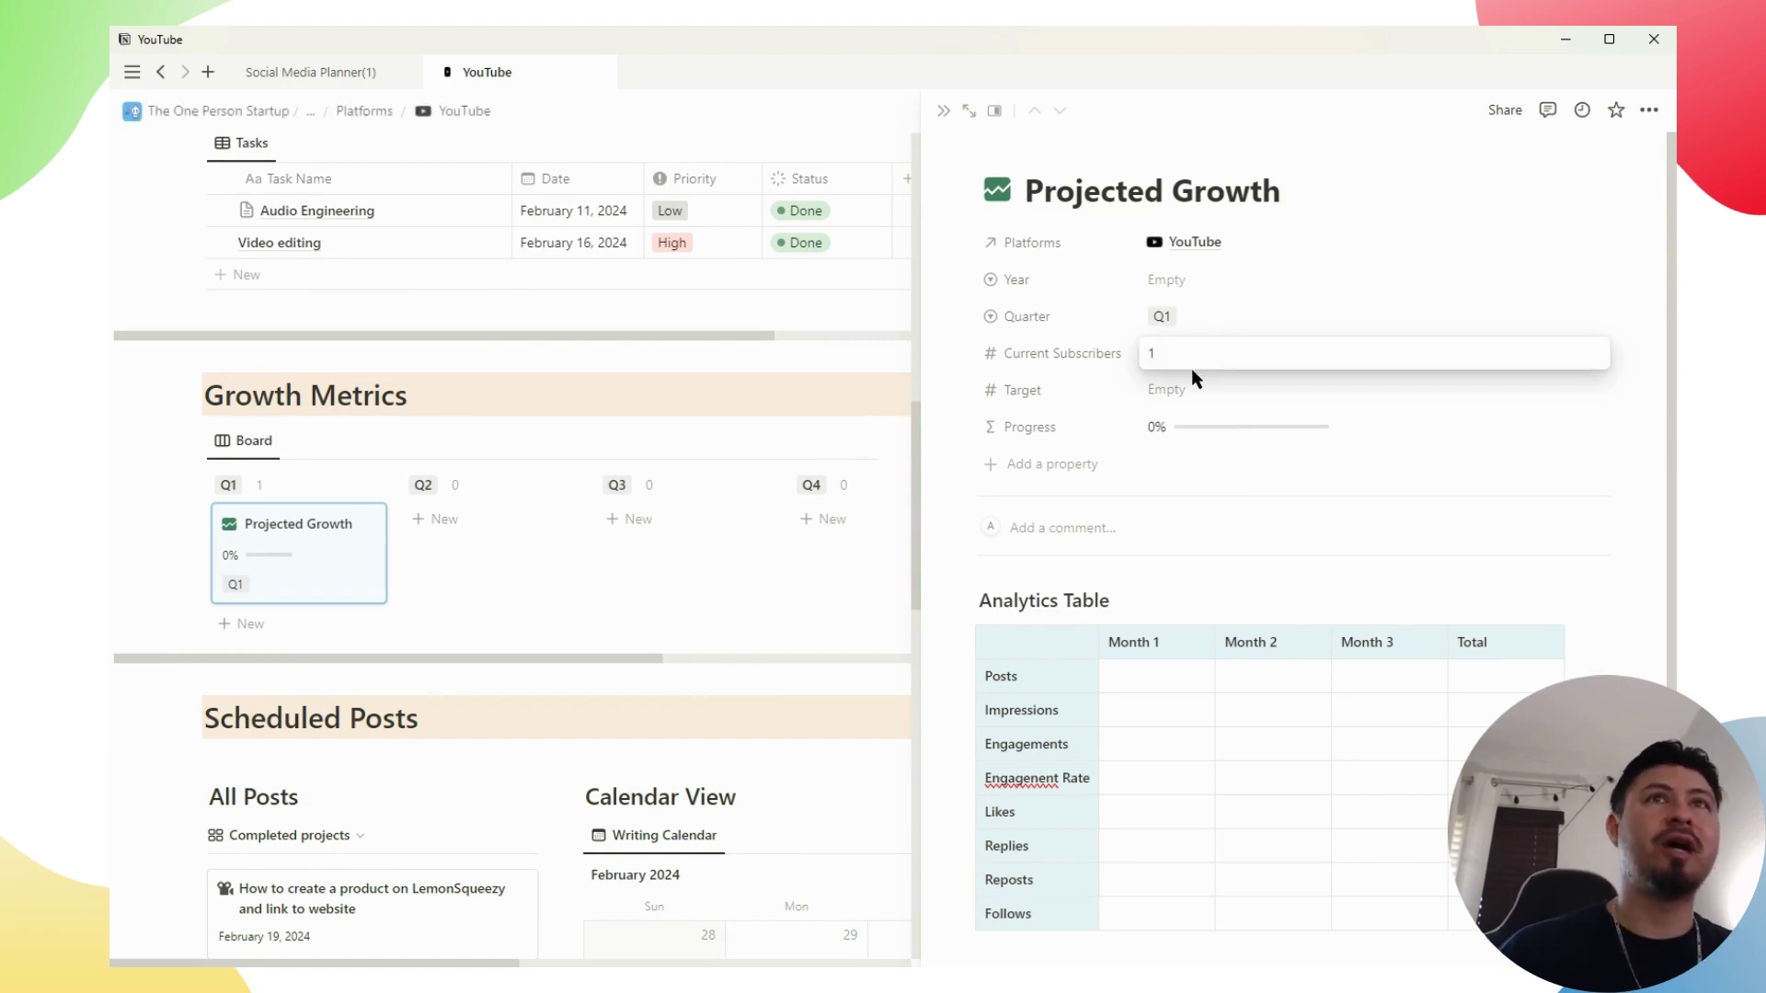
pyautogui.click(1192, 391)
pyautogui.click(1190, 387)
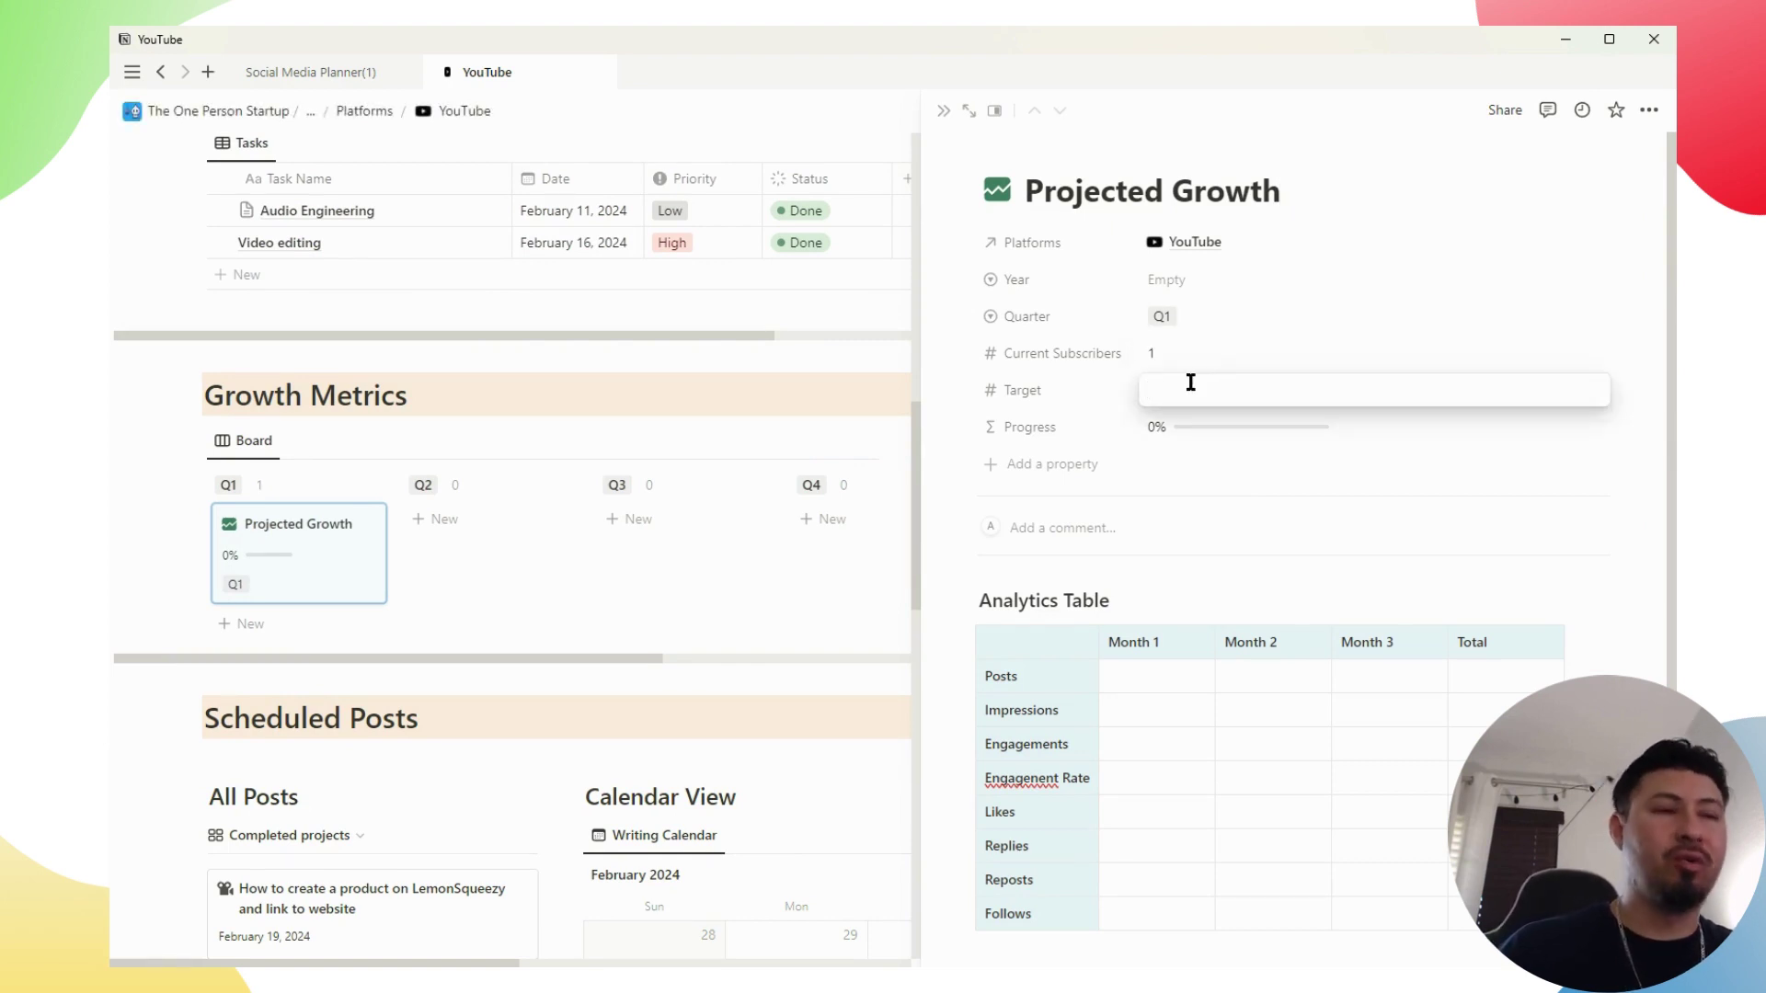
pyautogui.write('10')
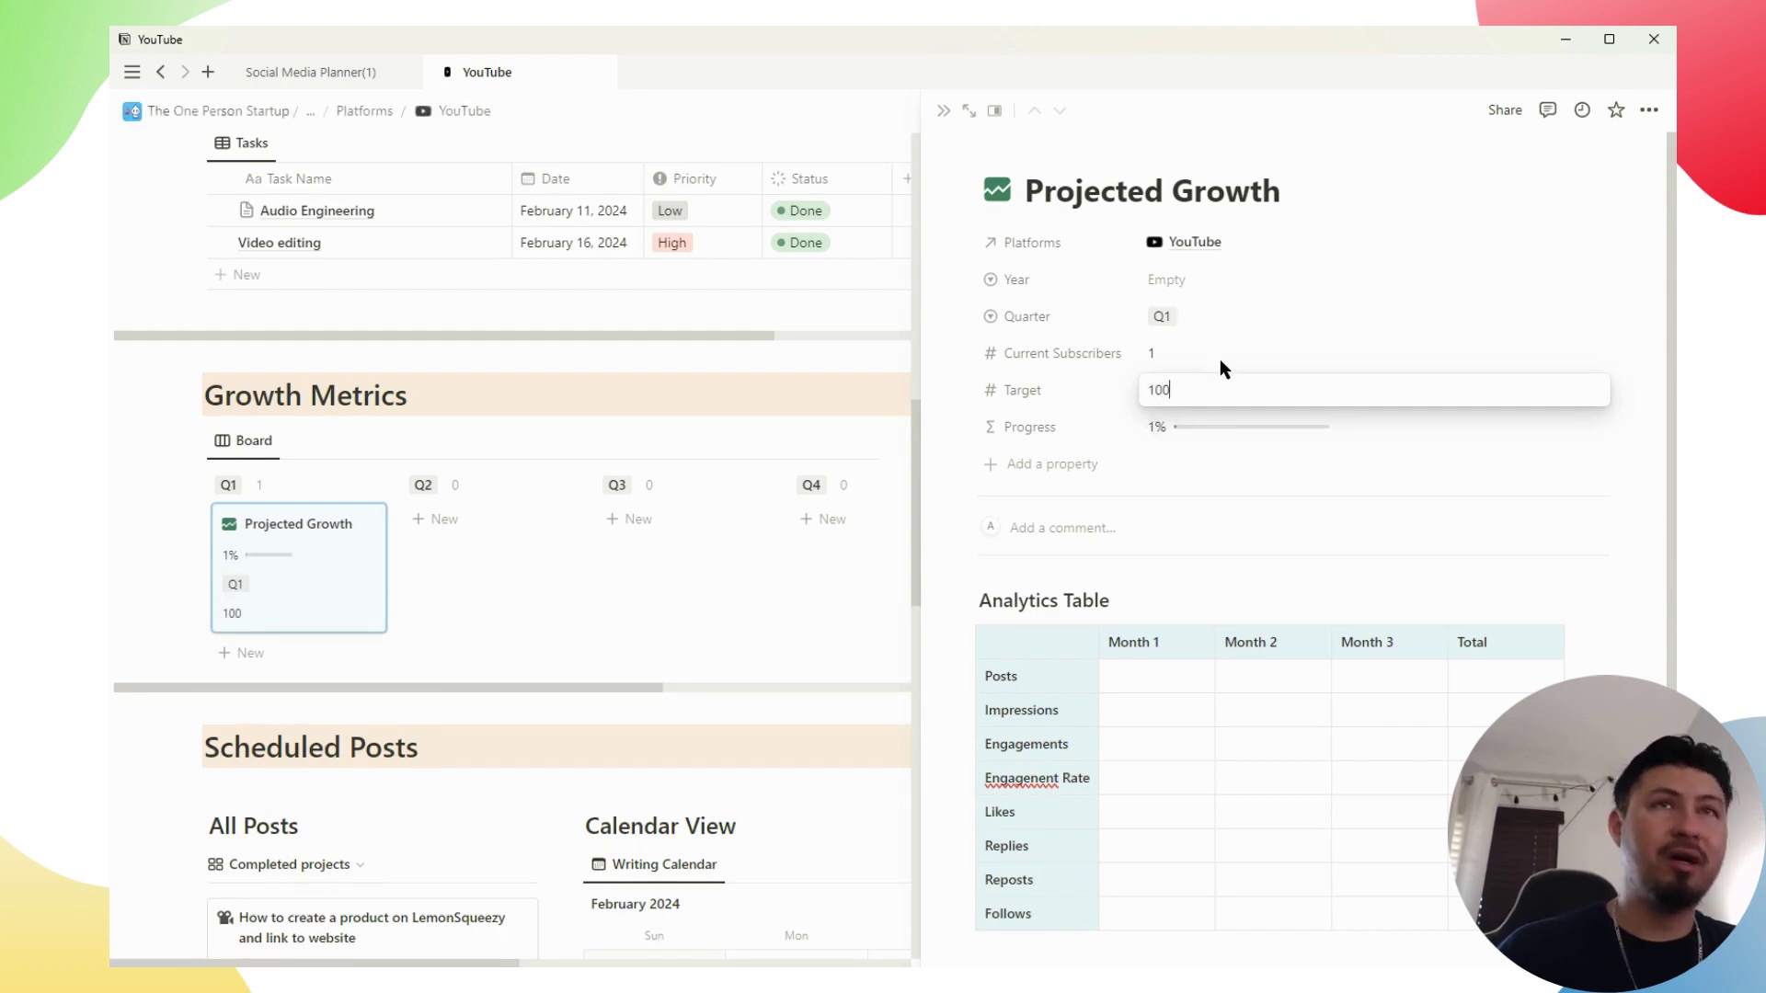
pyautogui.write('0')
pyautogui.press('Return')
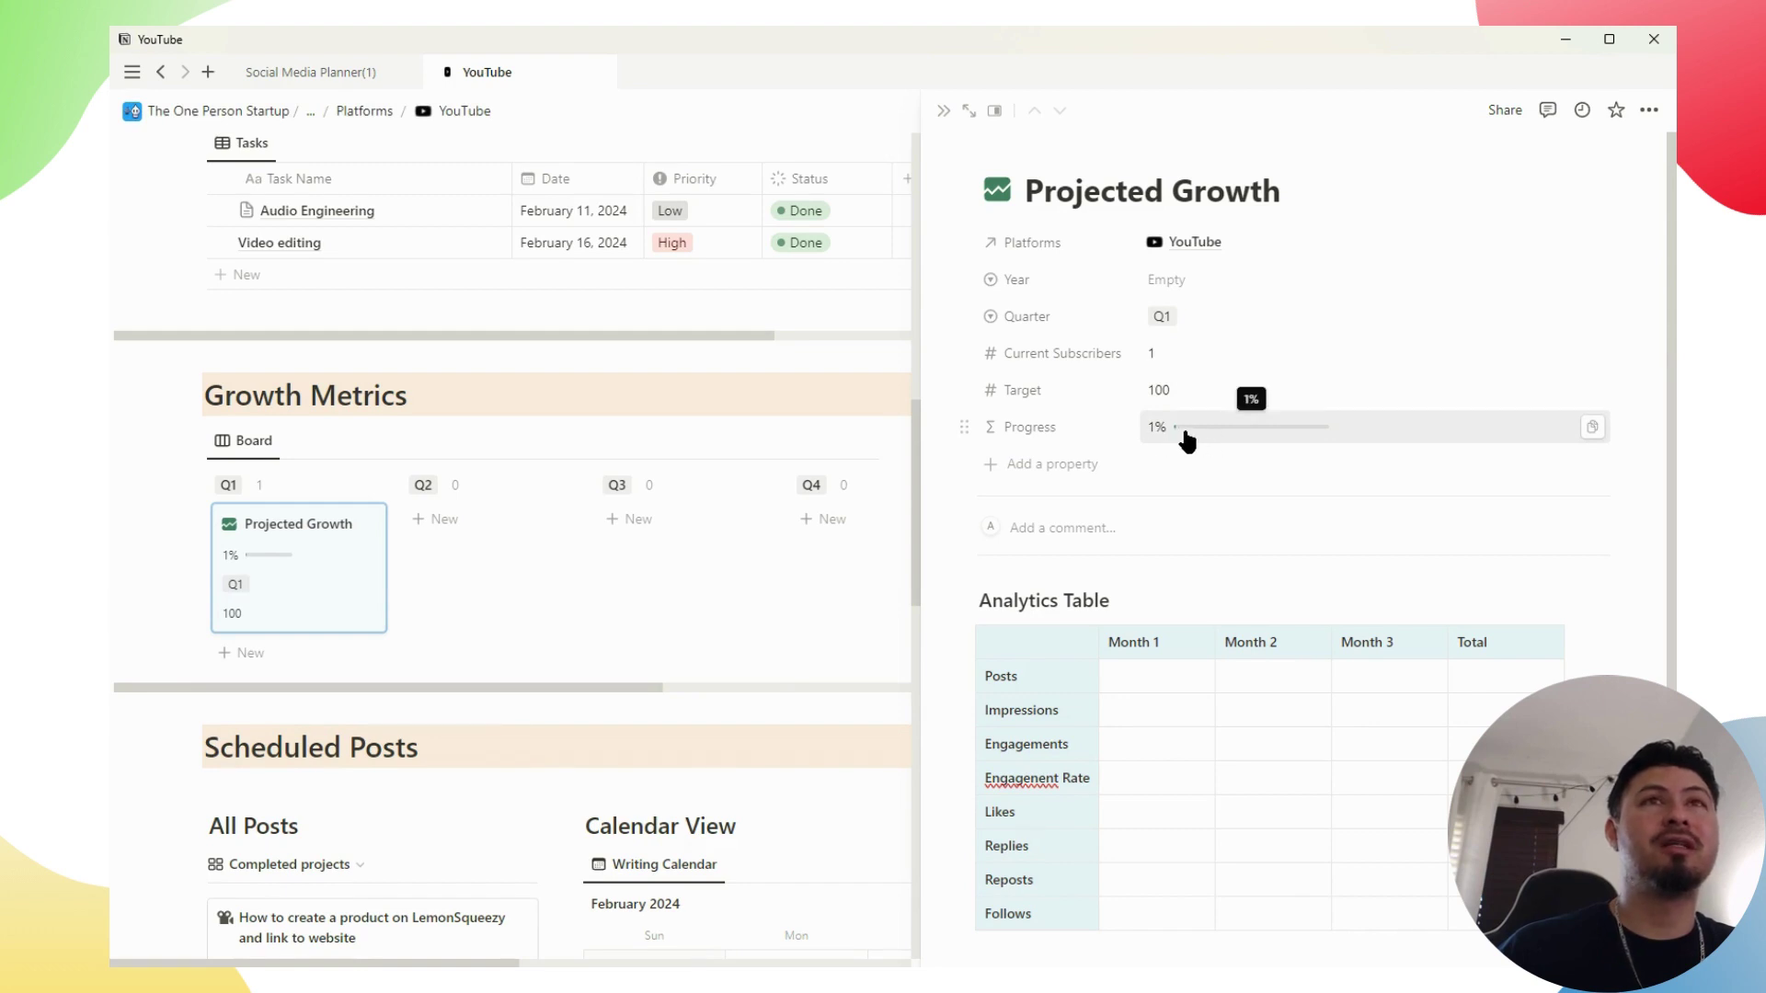
# Change the Projected Growth target to 10
pyautogui.click(1182, 394)
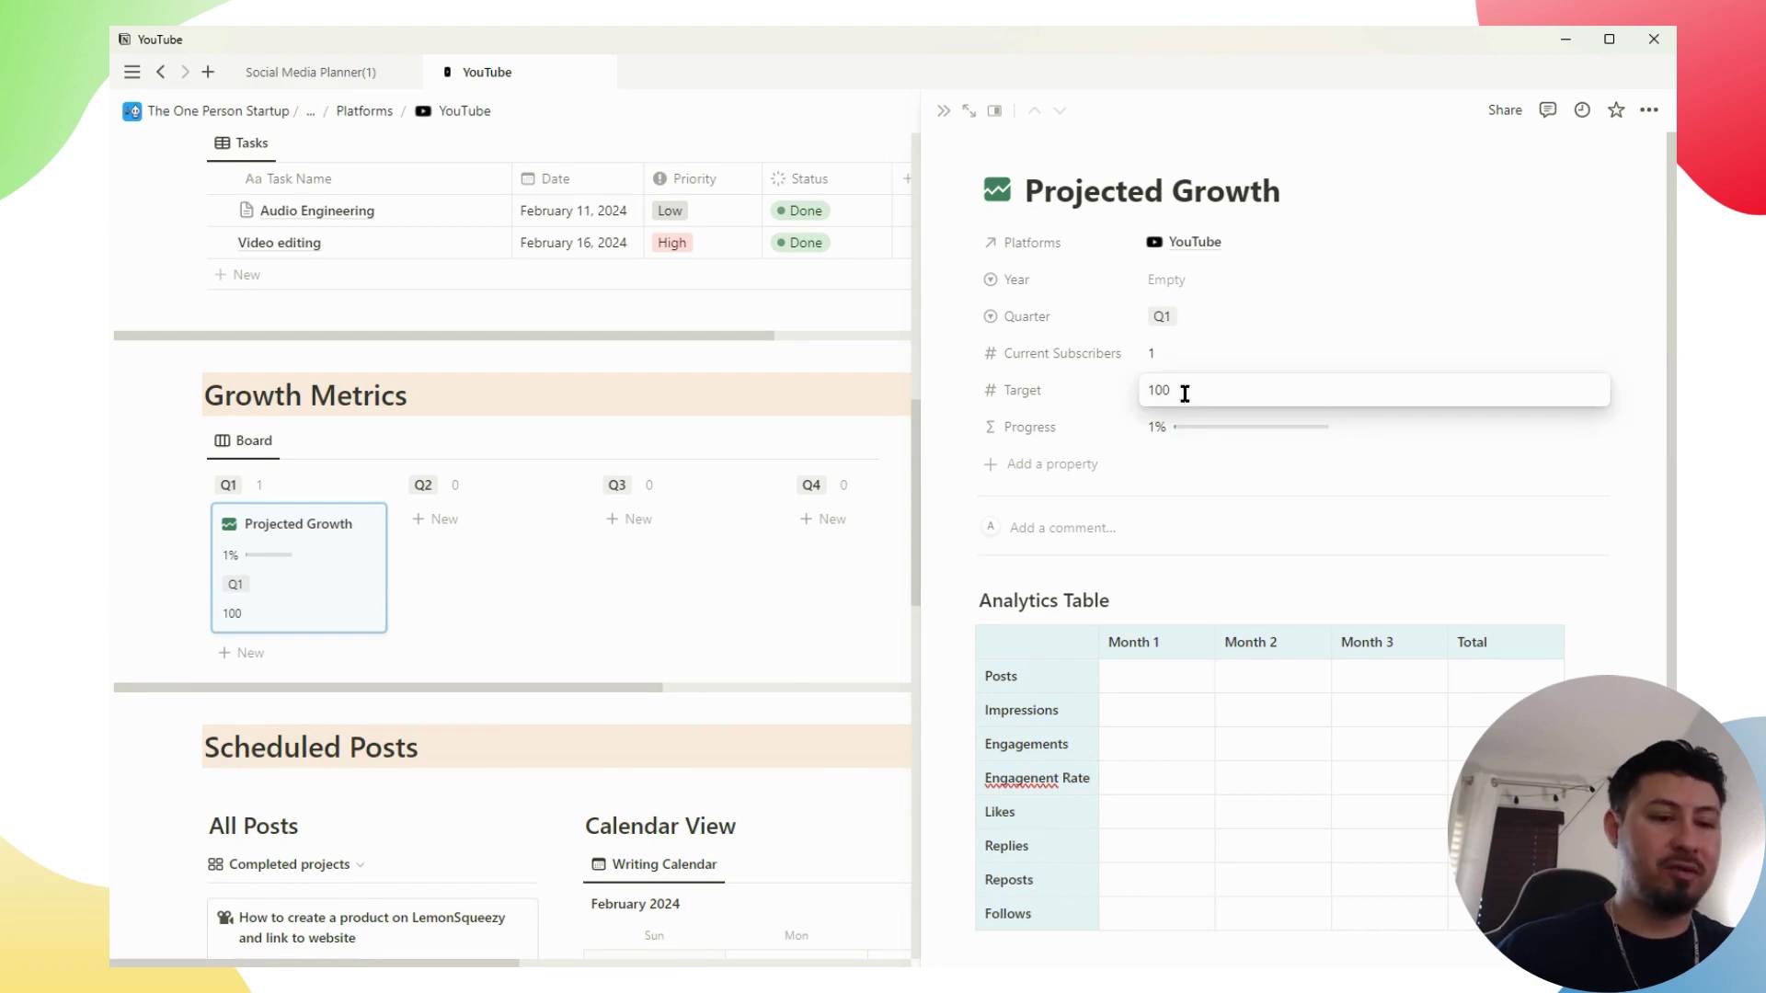
pyautogui.press('BackSpace')
pyautogui.press('Return')
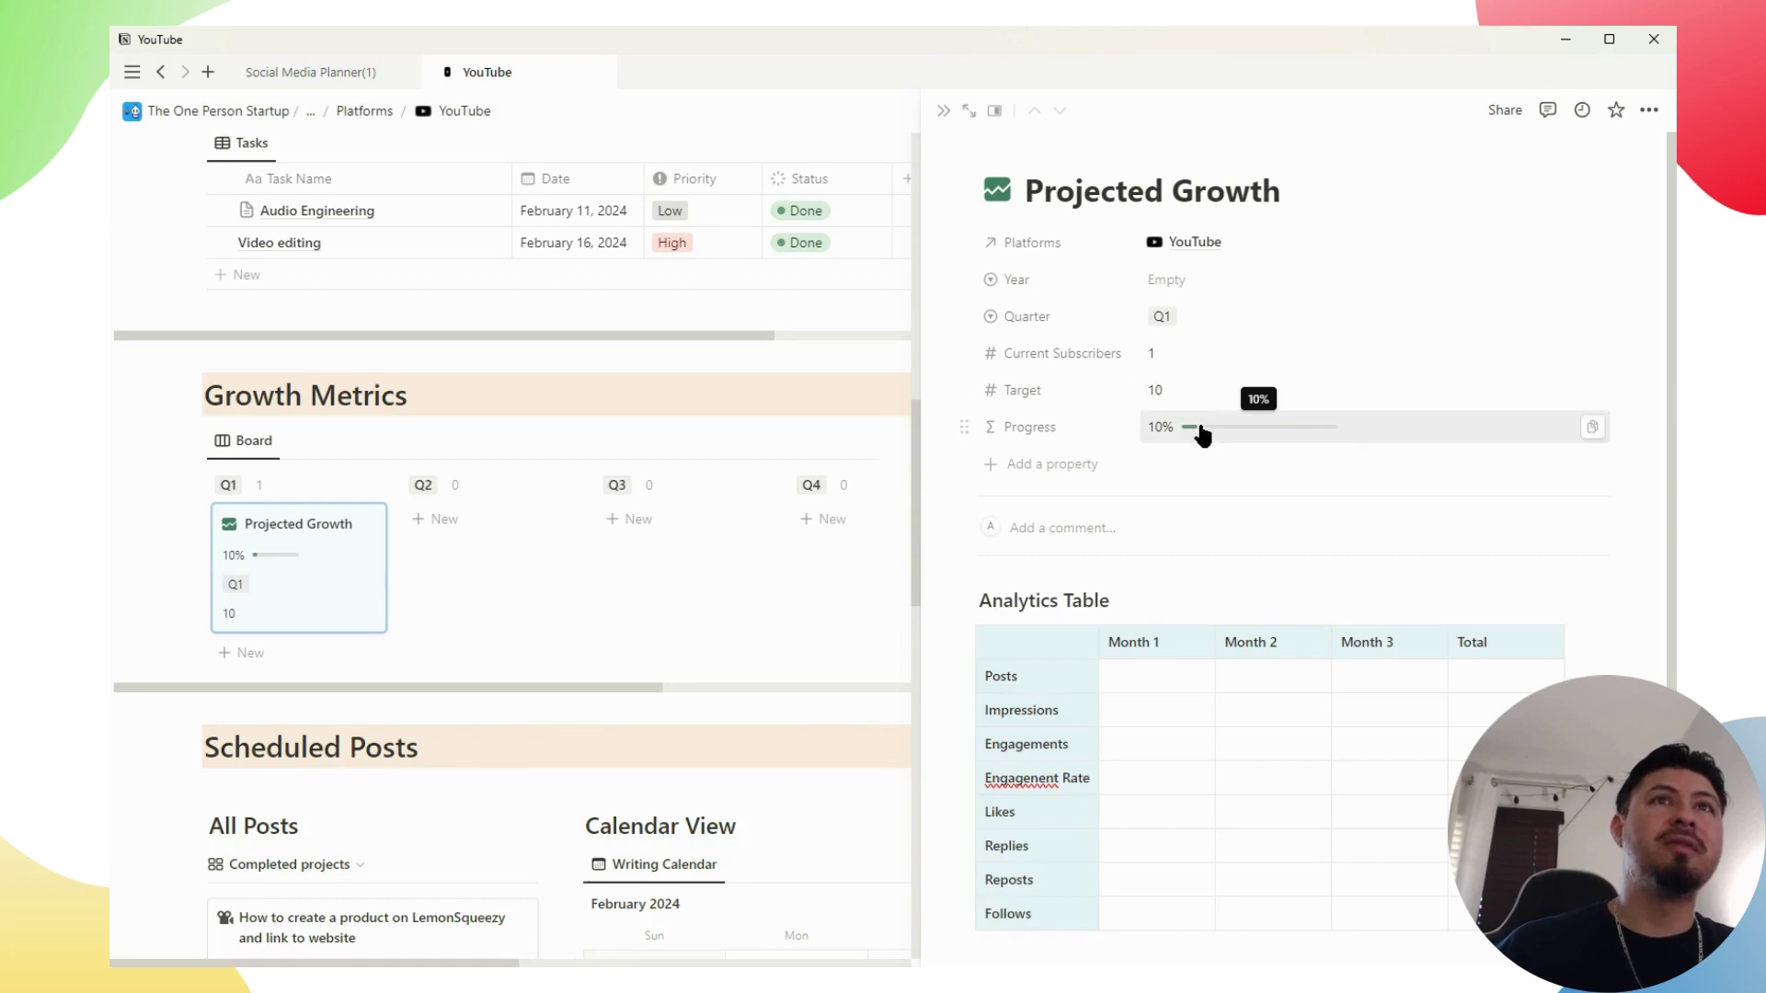
# Add a "Reflections" heading below the Analytics Table on the Projected Growth page
pyautogui.scroll(-1, 1194, 465)
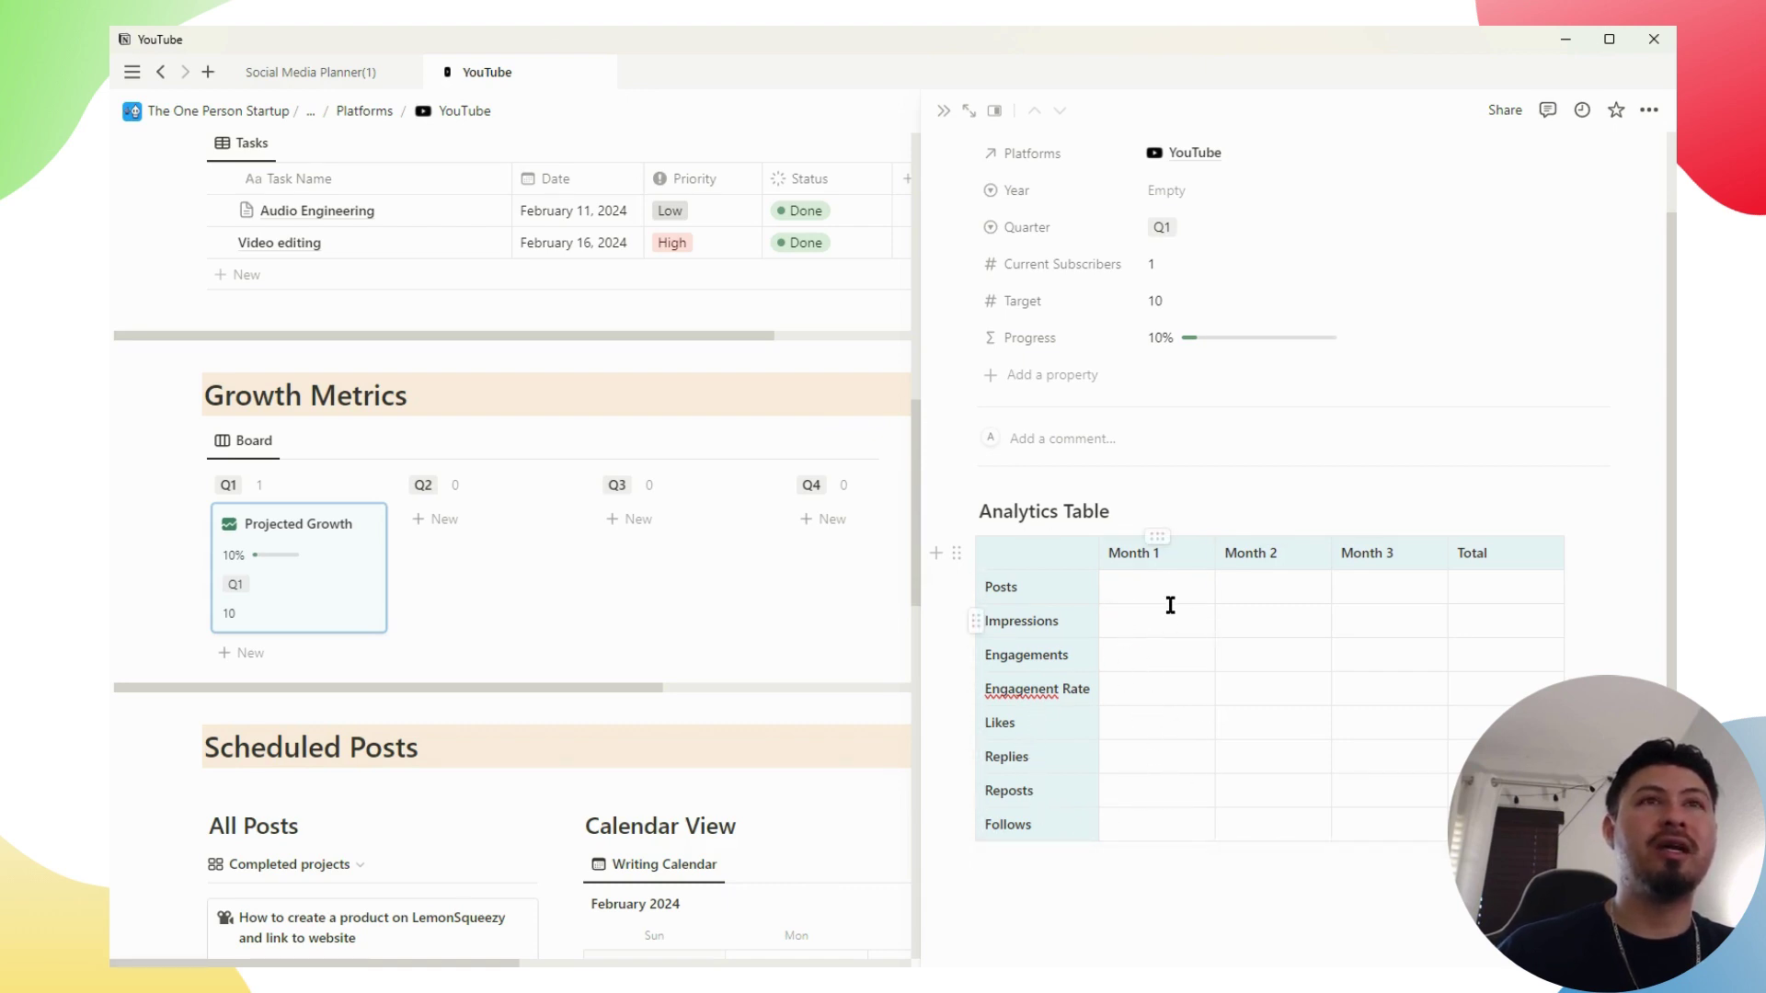
pyautogui.click(1150, 901)
pyautogui.write('#')
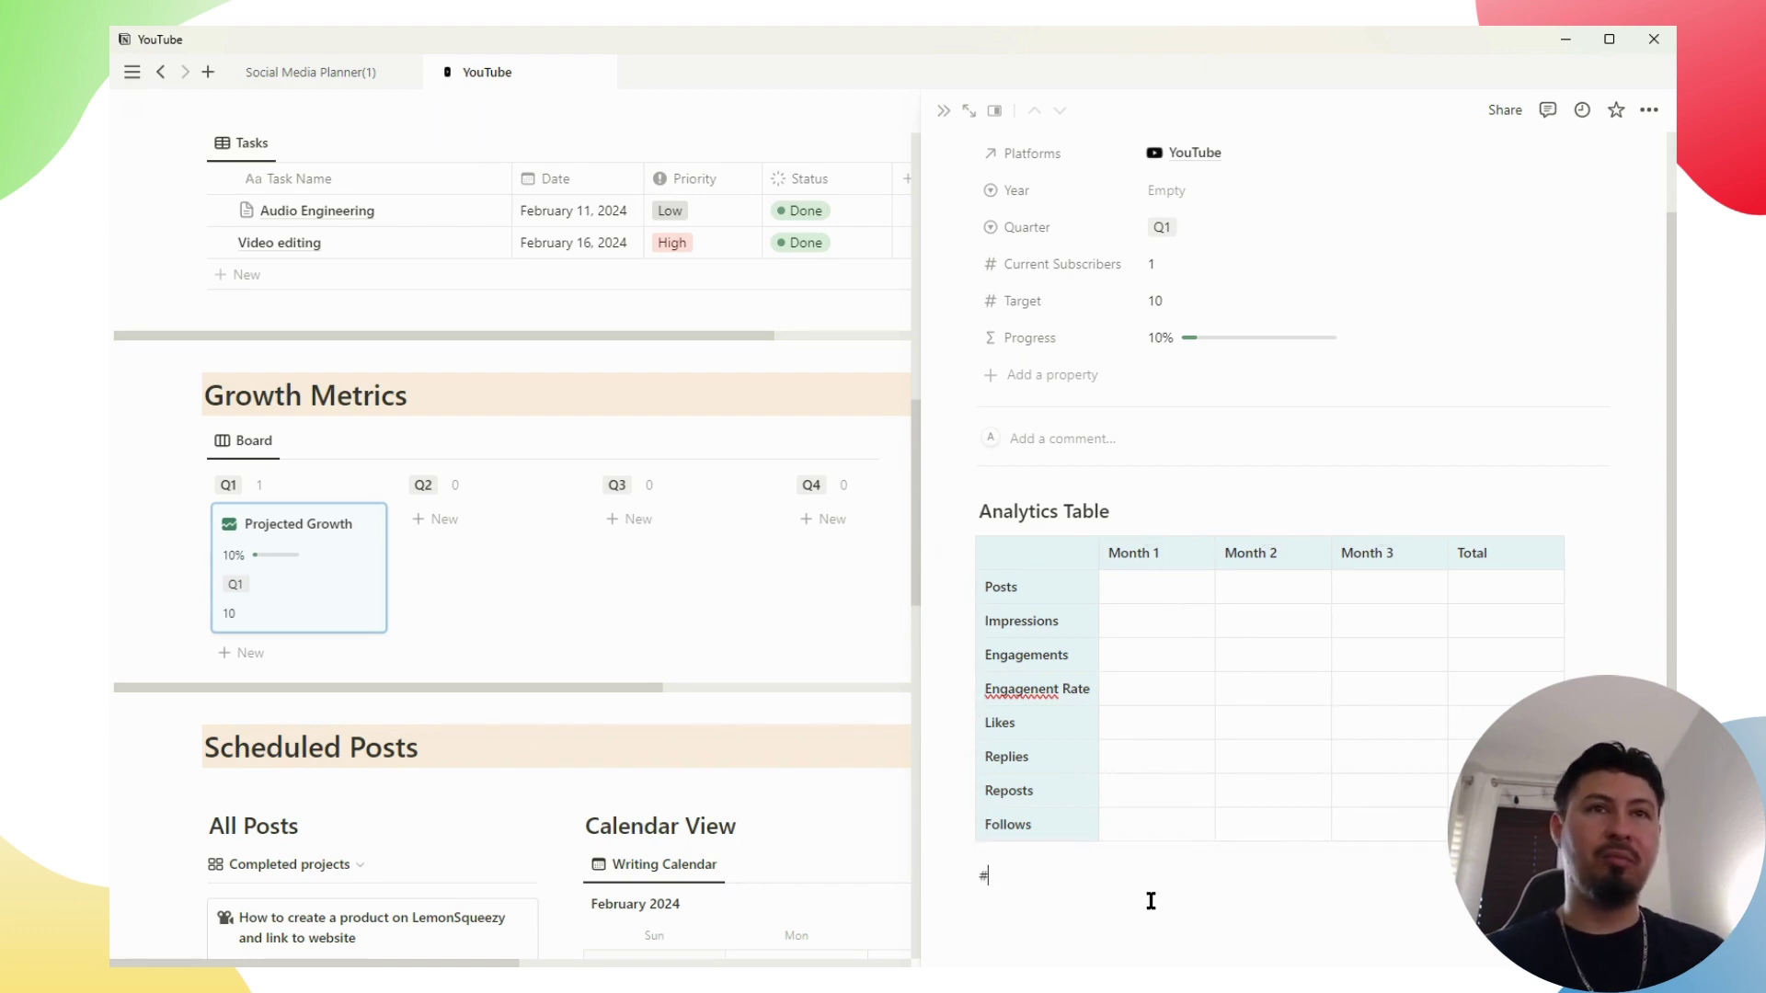
pyautogui.write(' Reflections')
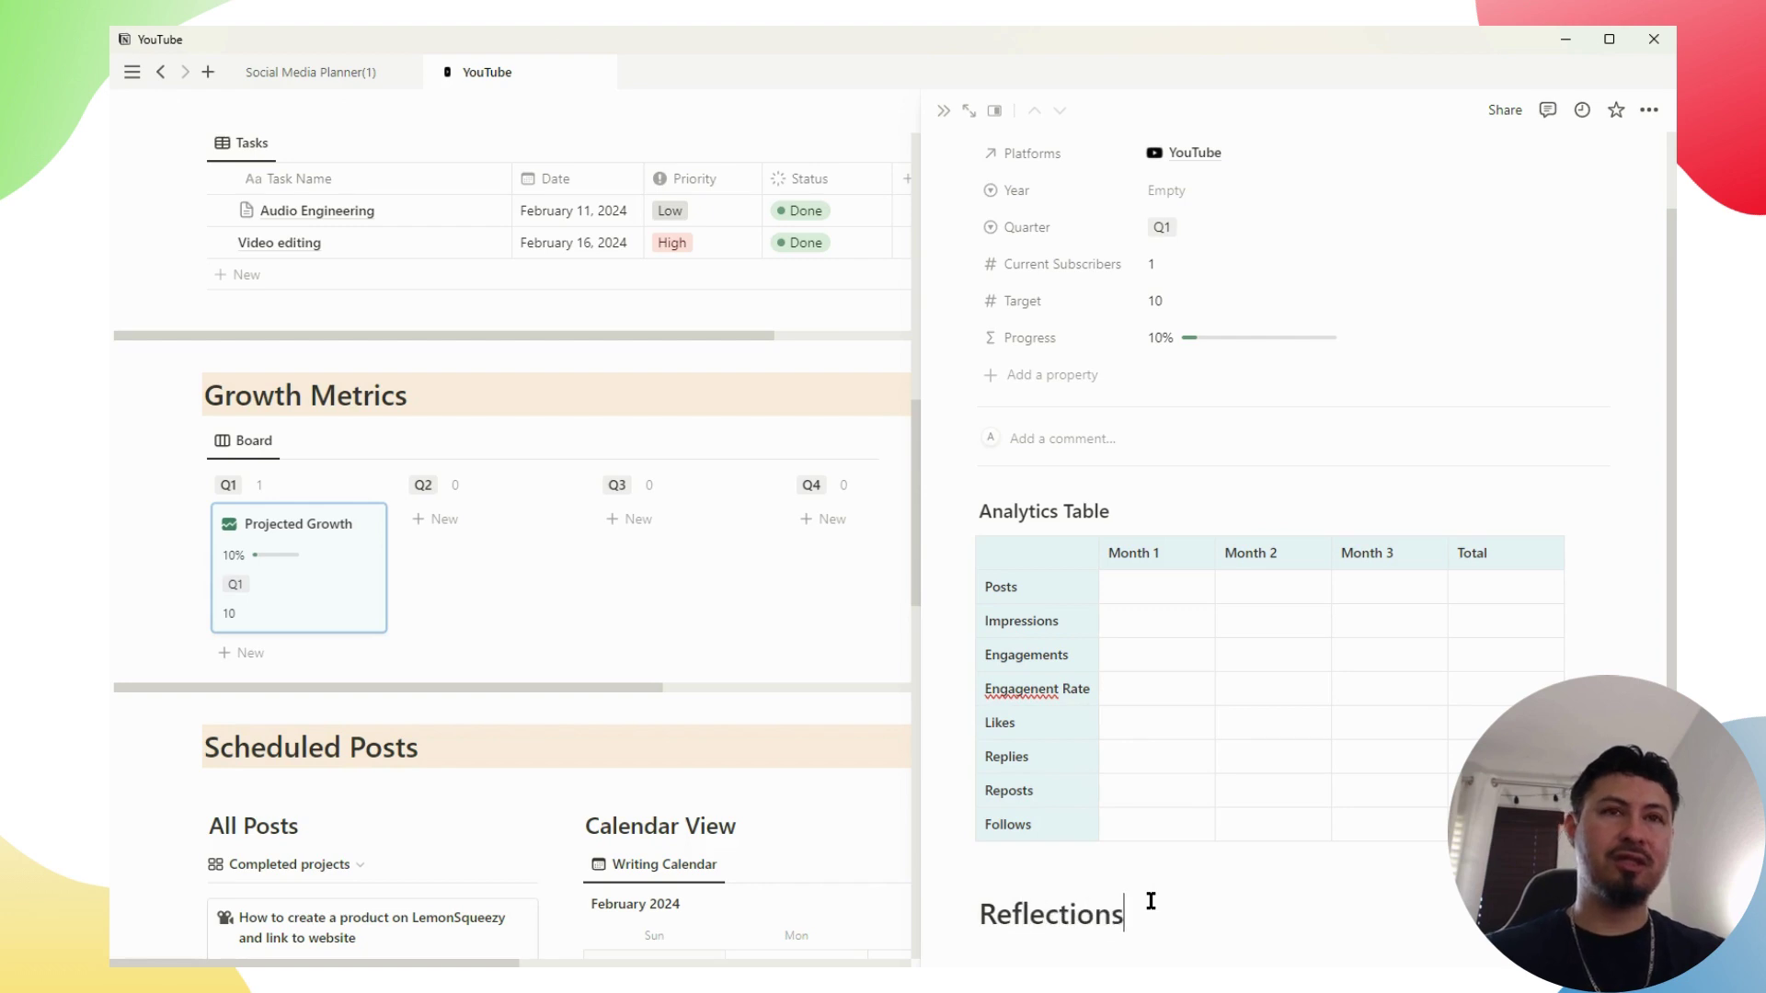
# Write the lines "Why did it work" and "What went wrong" under Reflections, and close the Projected Growth page
pyautogui.press('Return')
pyautogui.write('Why')
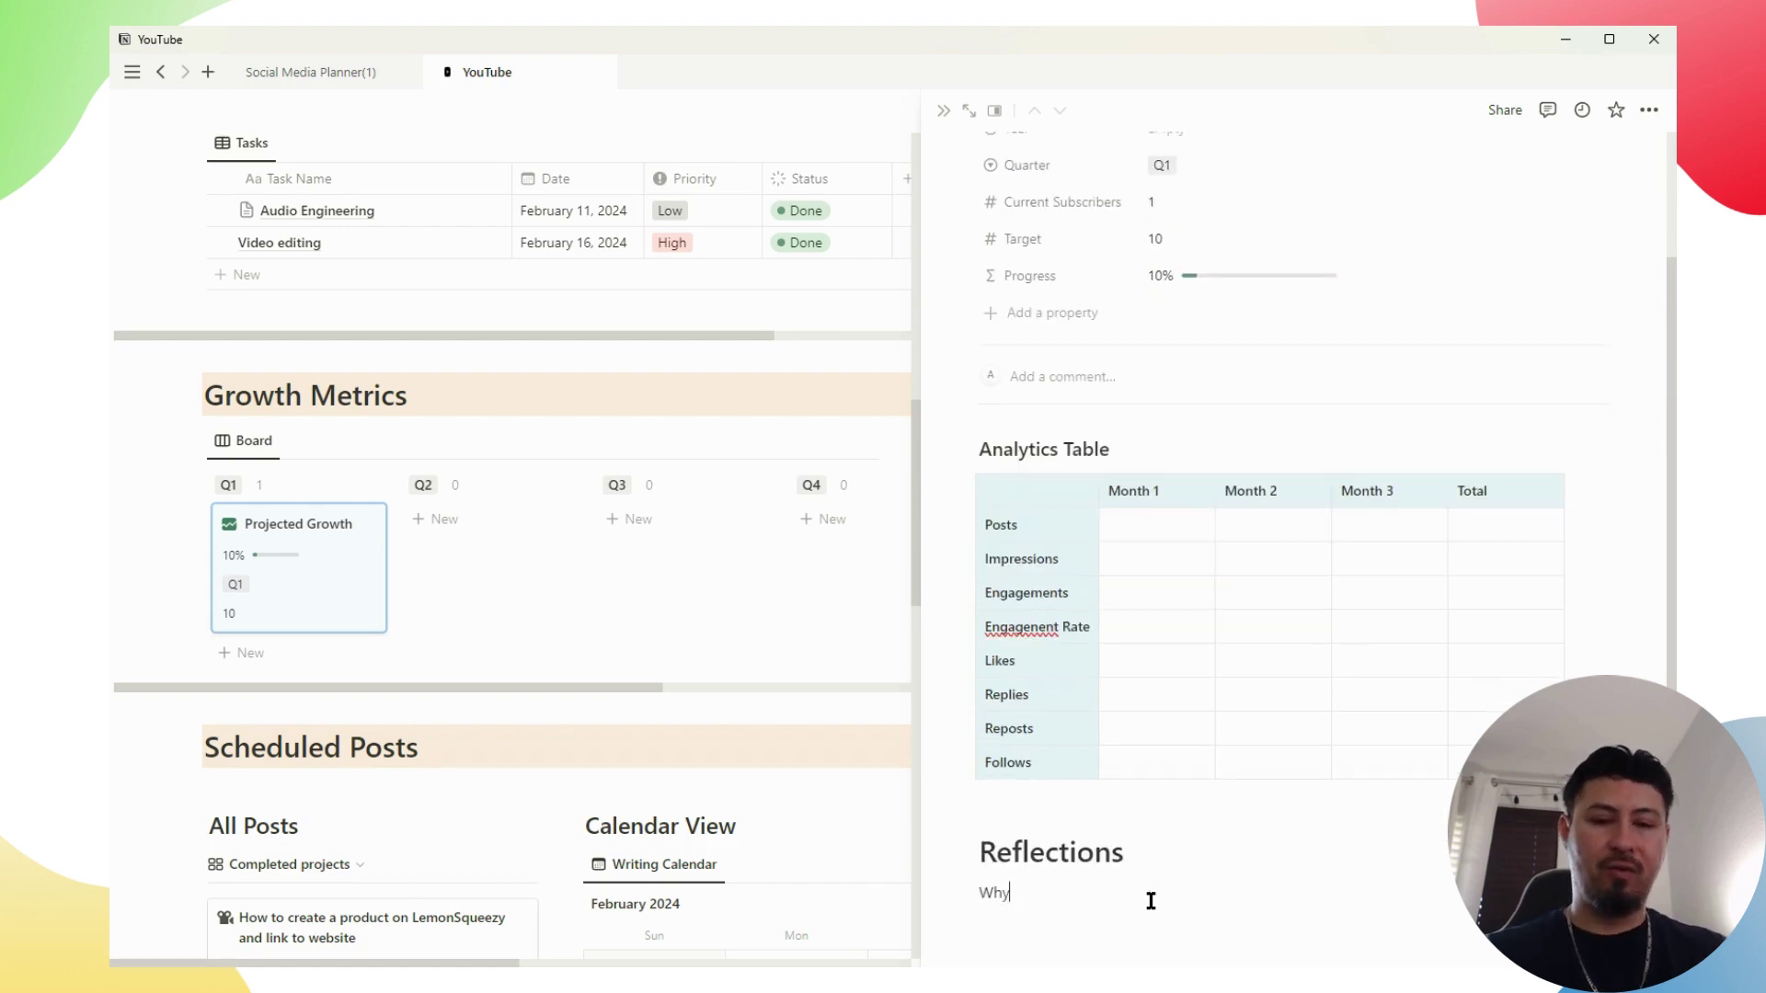
pyautogui.write(' did it work')
pyautogui.press('Return')
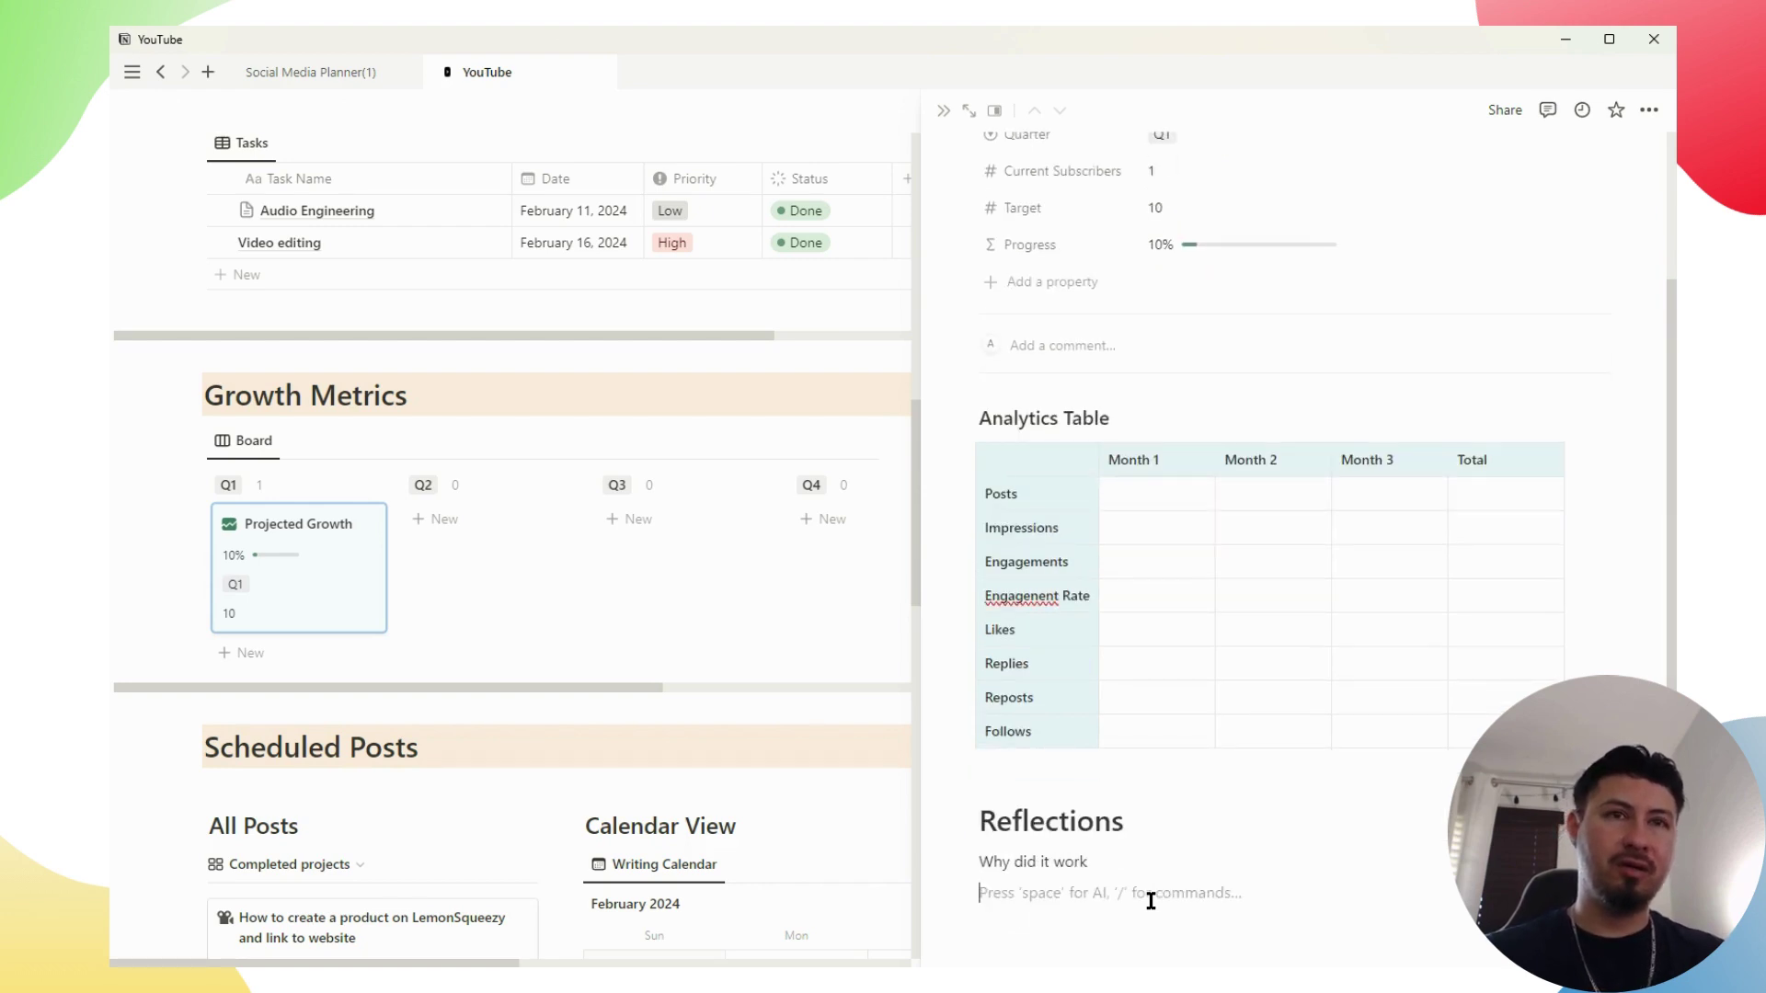
pyautogui.write('What went wrong')
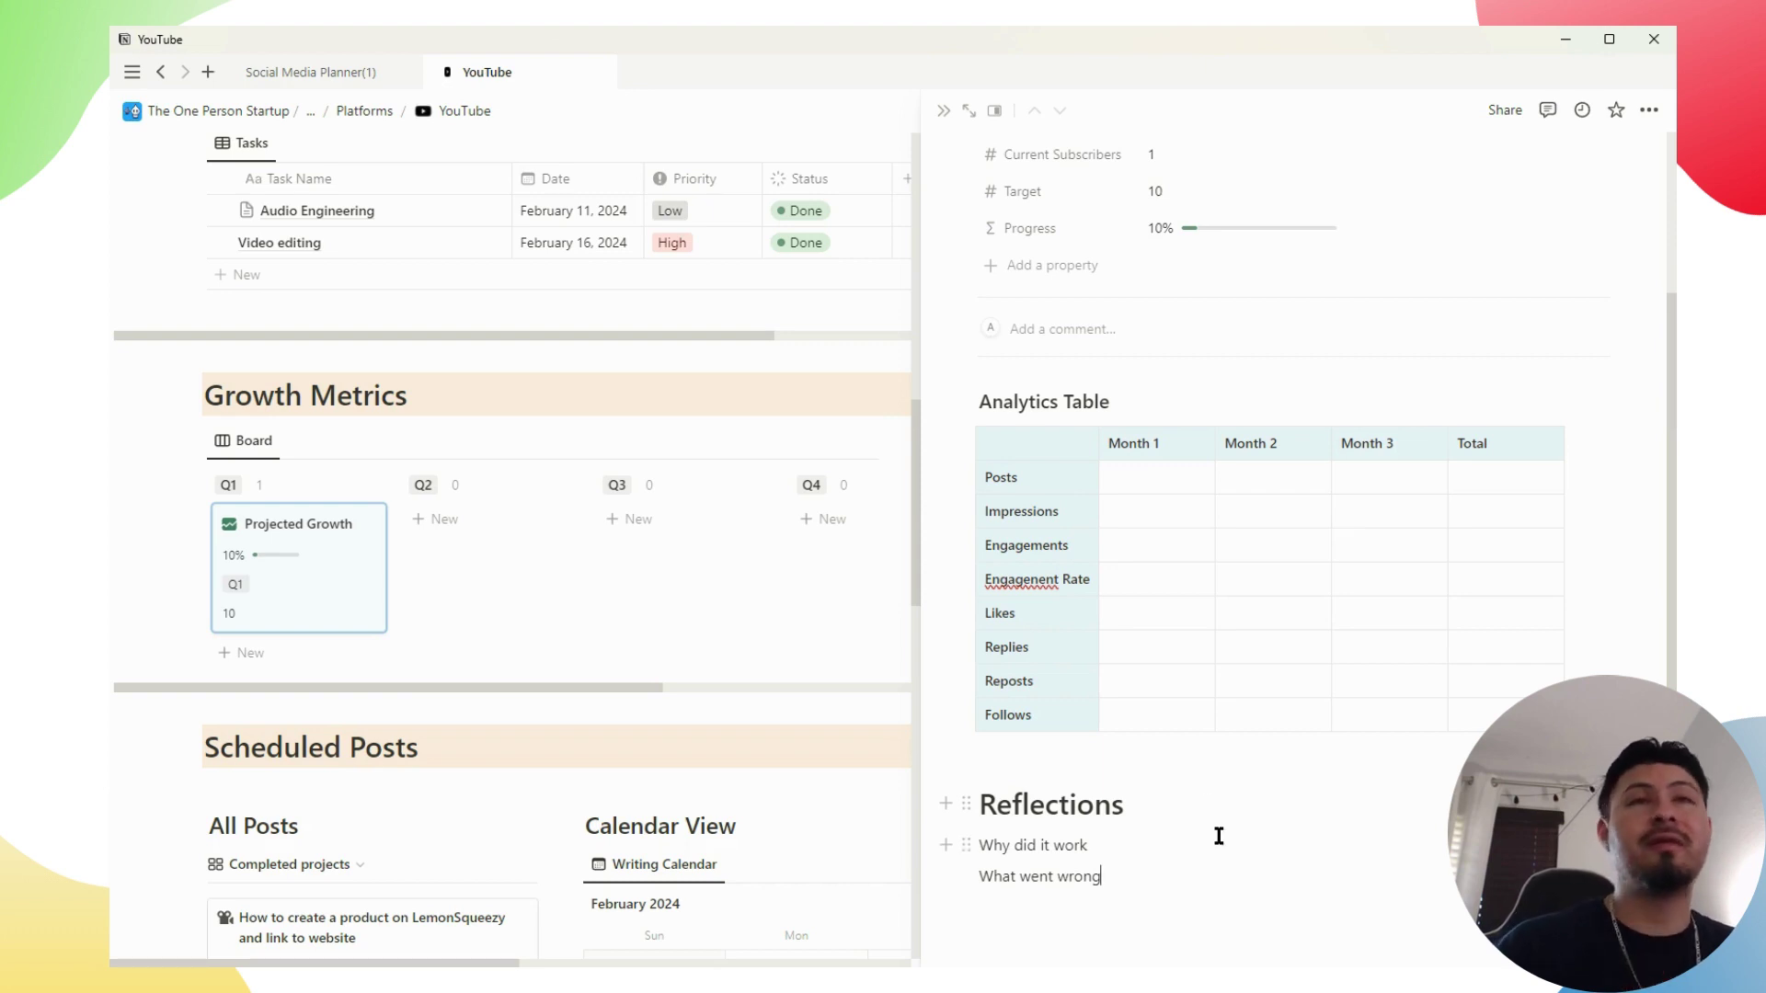
pyautogui.scroll(3, 1214, 827)
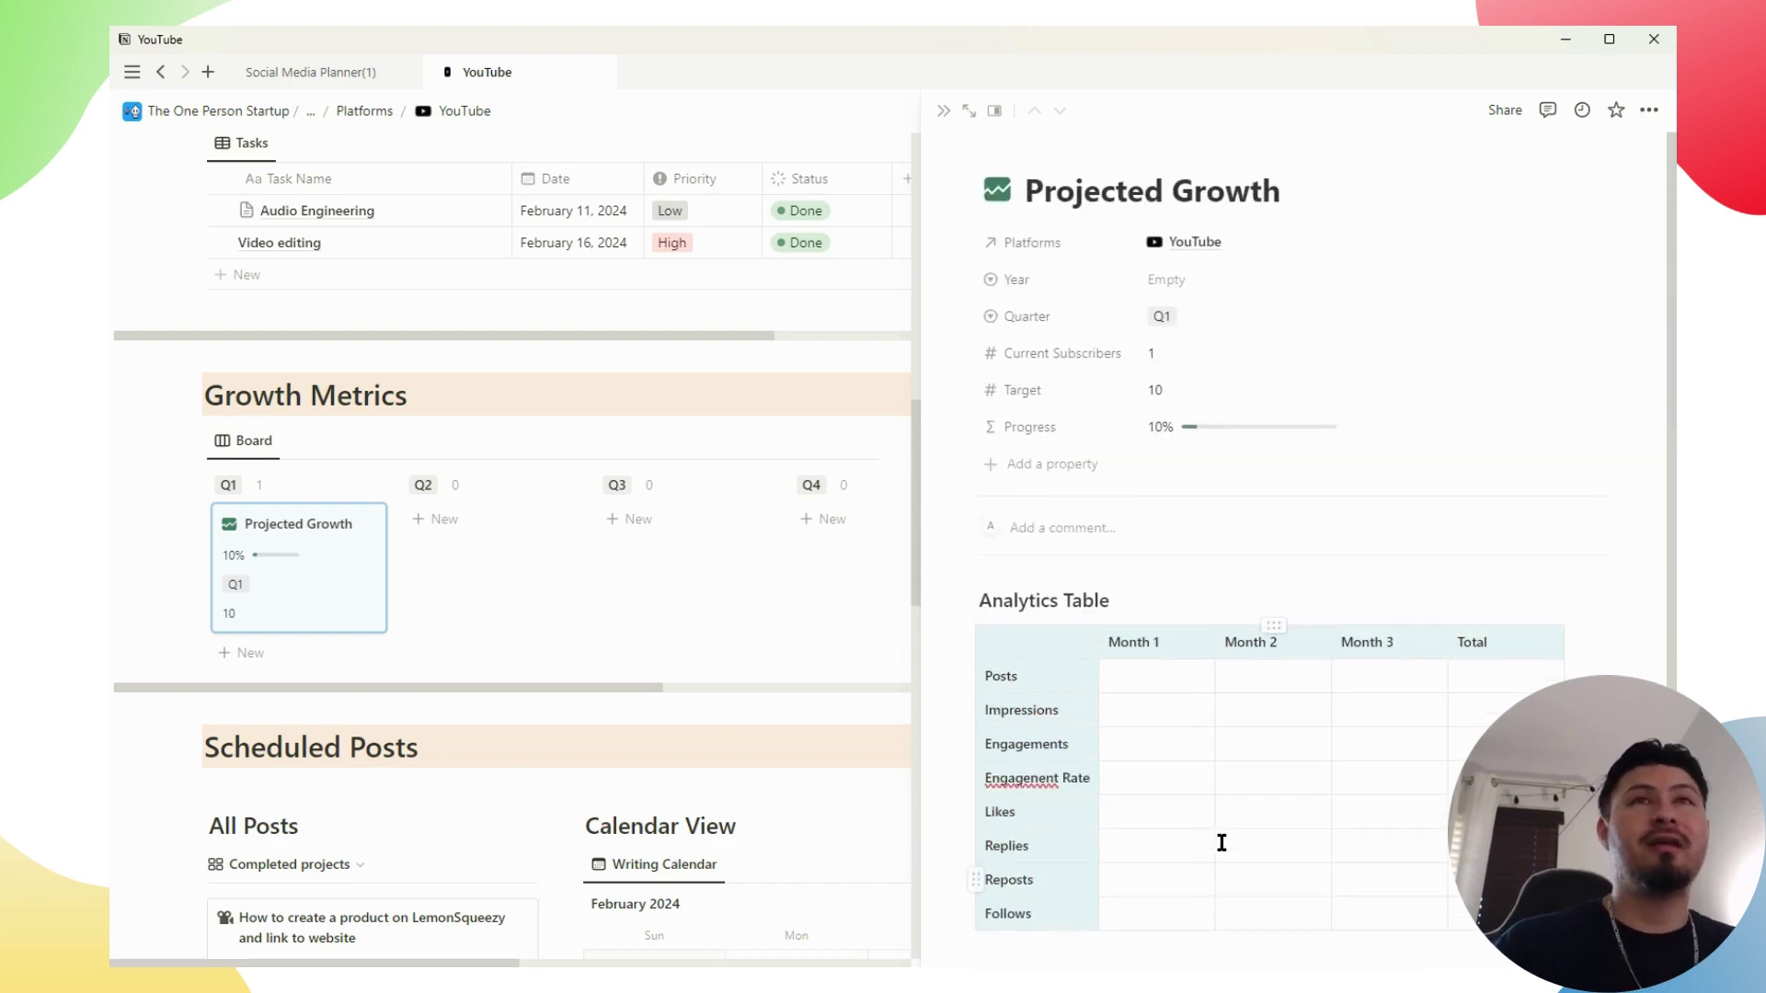
pyautogui.click(944, 111)
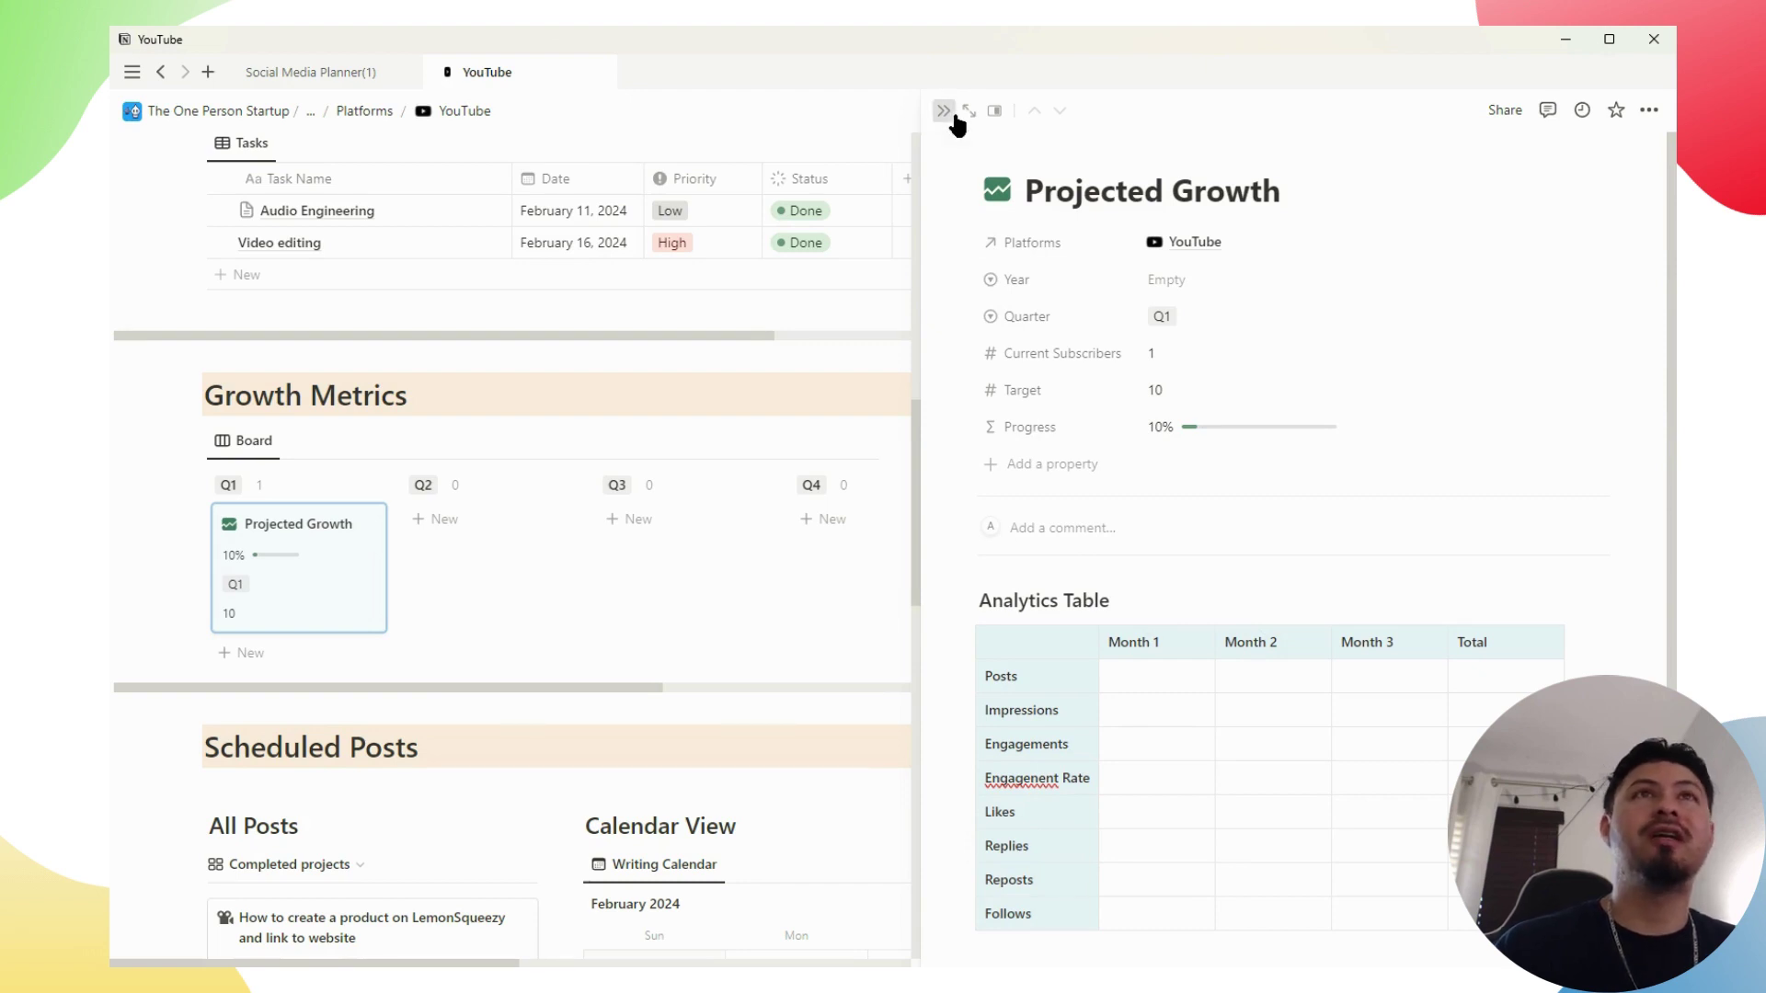
# Examine the Scheduled Posts section, including the calendar's Publish on filter and the All Posts view
pyautogui.scroll(-5, 260, 565)
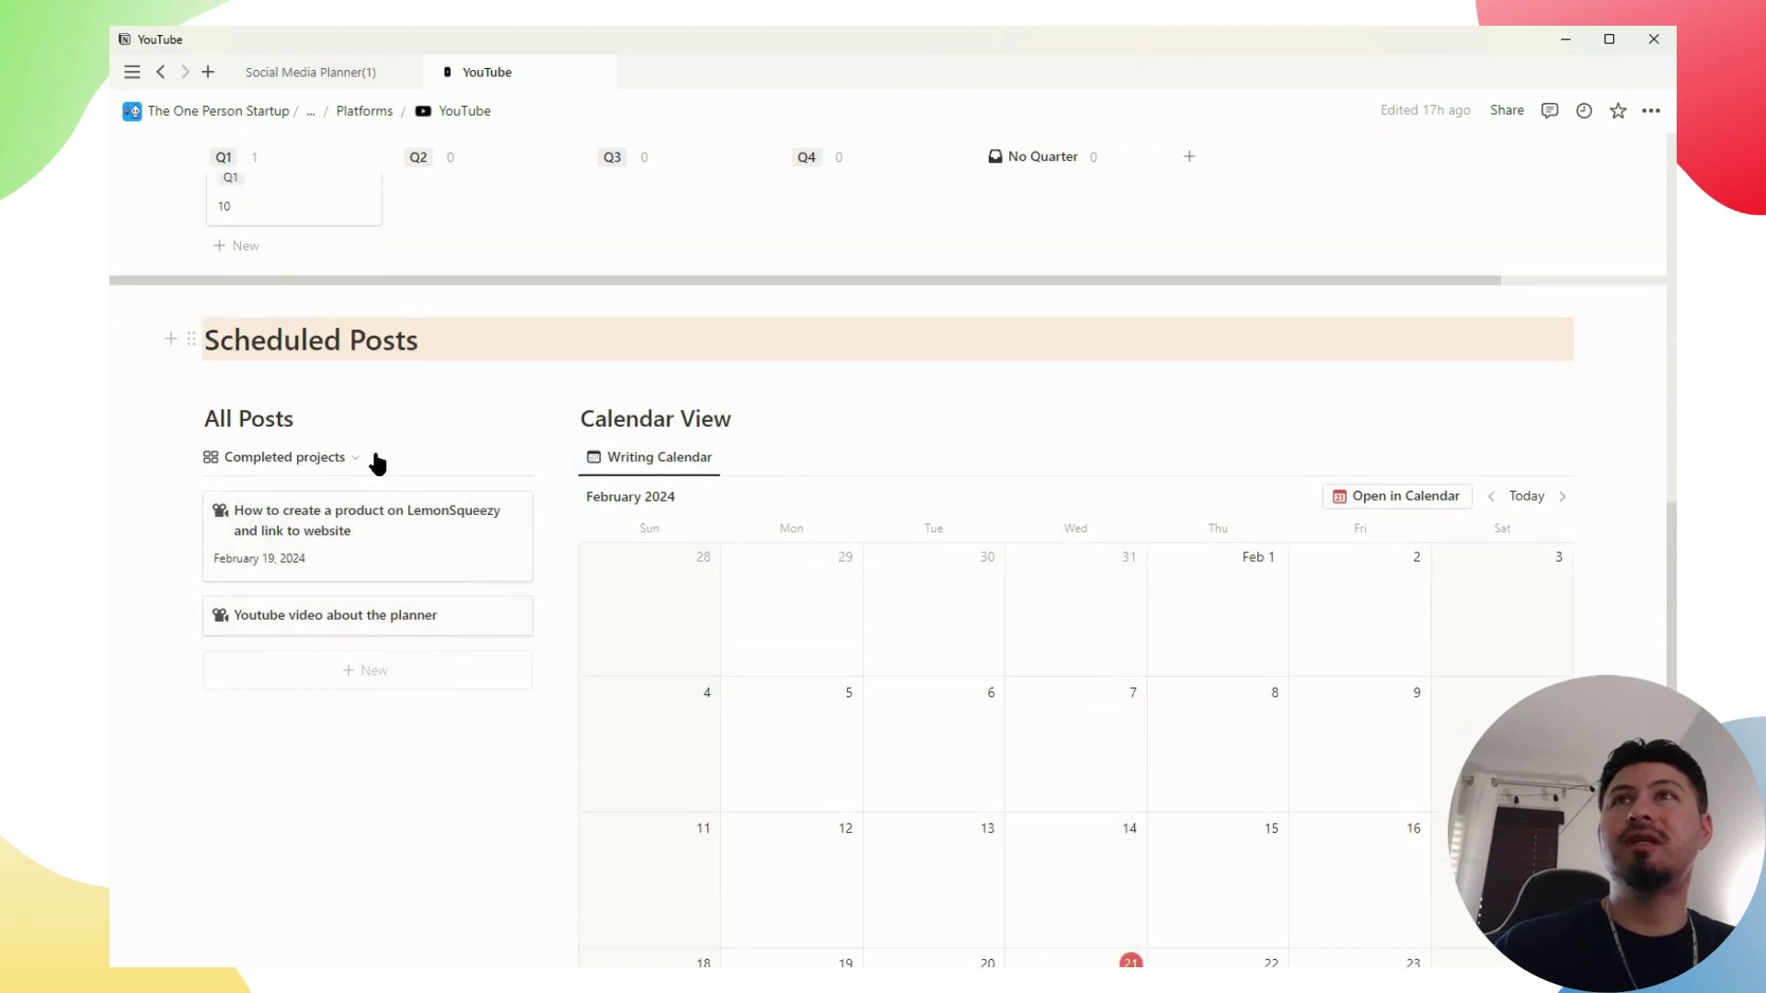
pyautogui.scroll(-3, 405, 524)
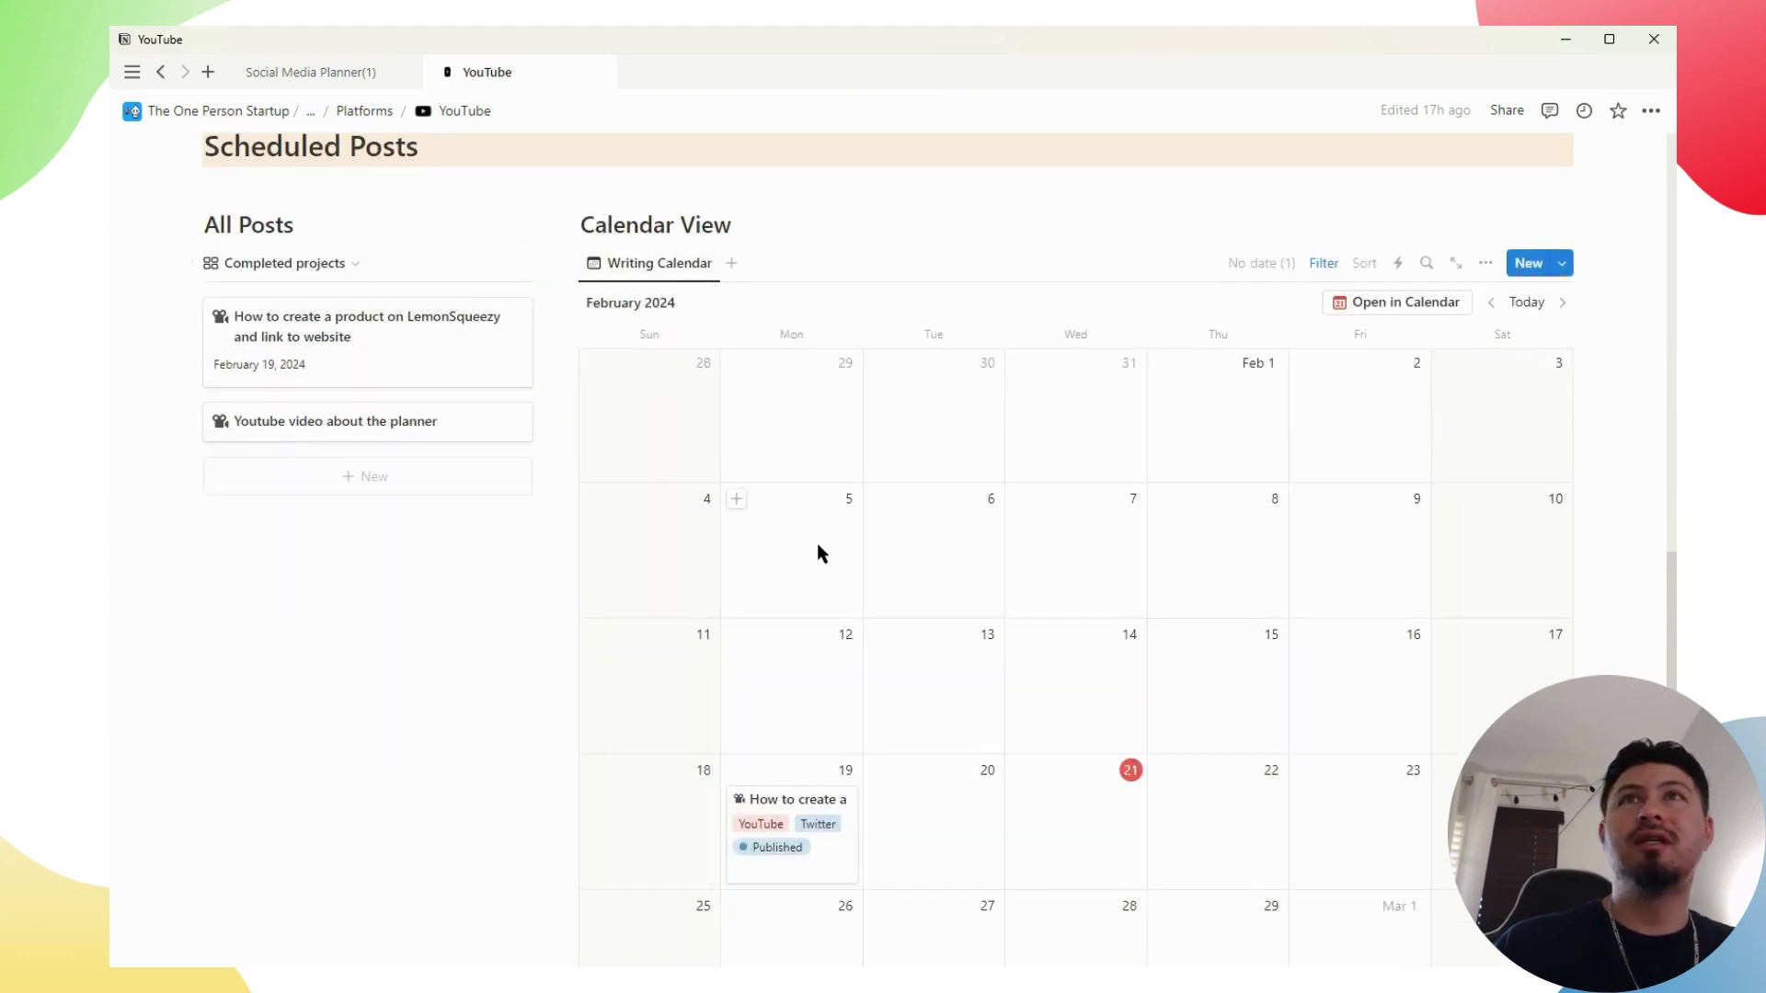
pyautogui.scroll(-1, 817, 543)
pyautogui.scroll(1, 1004, 669)
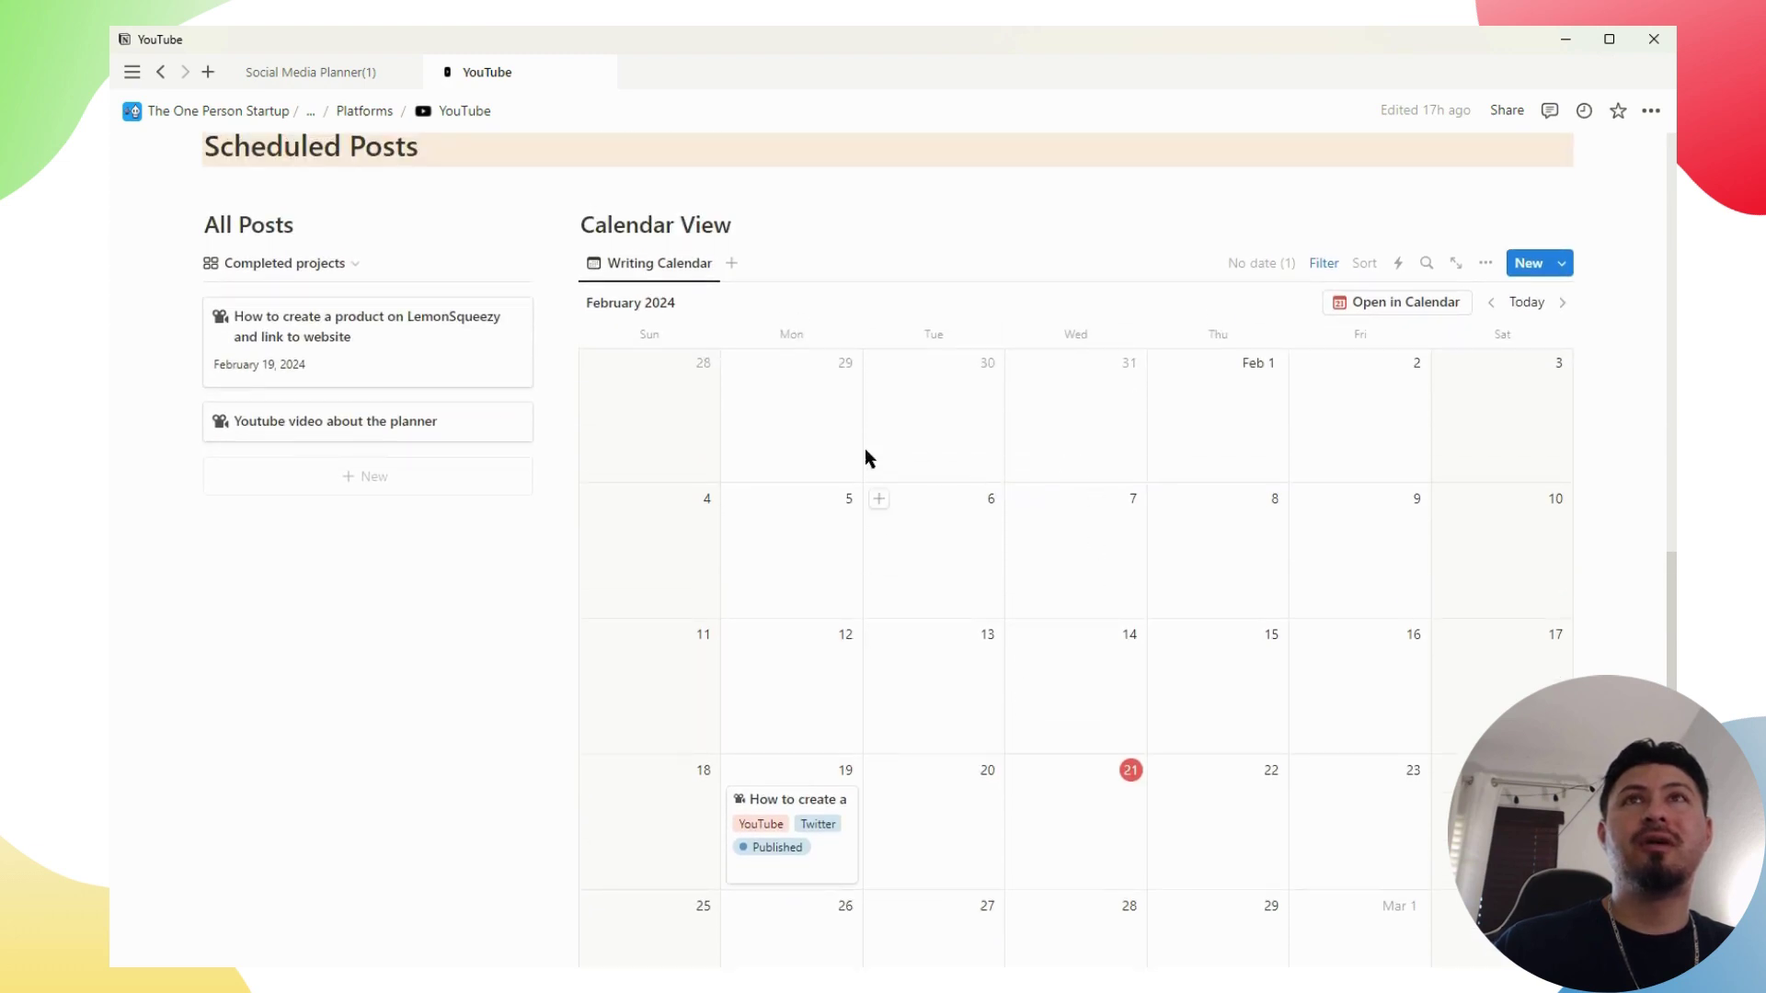
pyautogui.click(1324, 265)
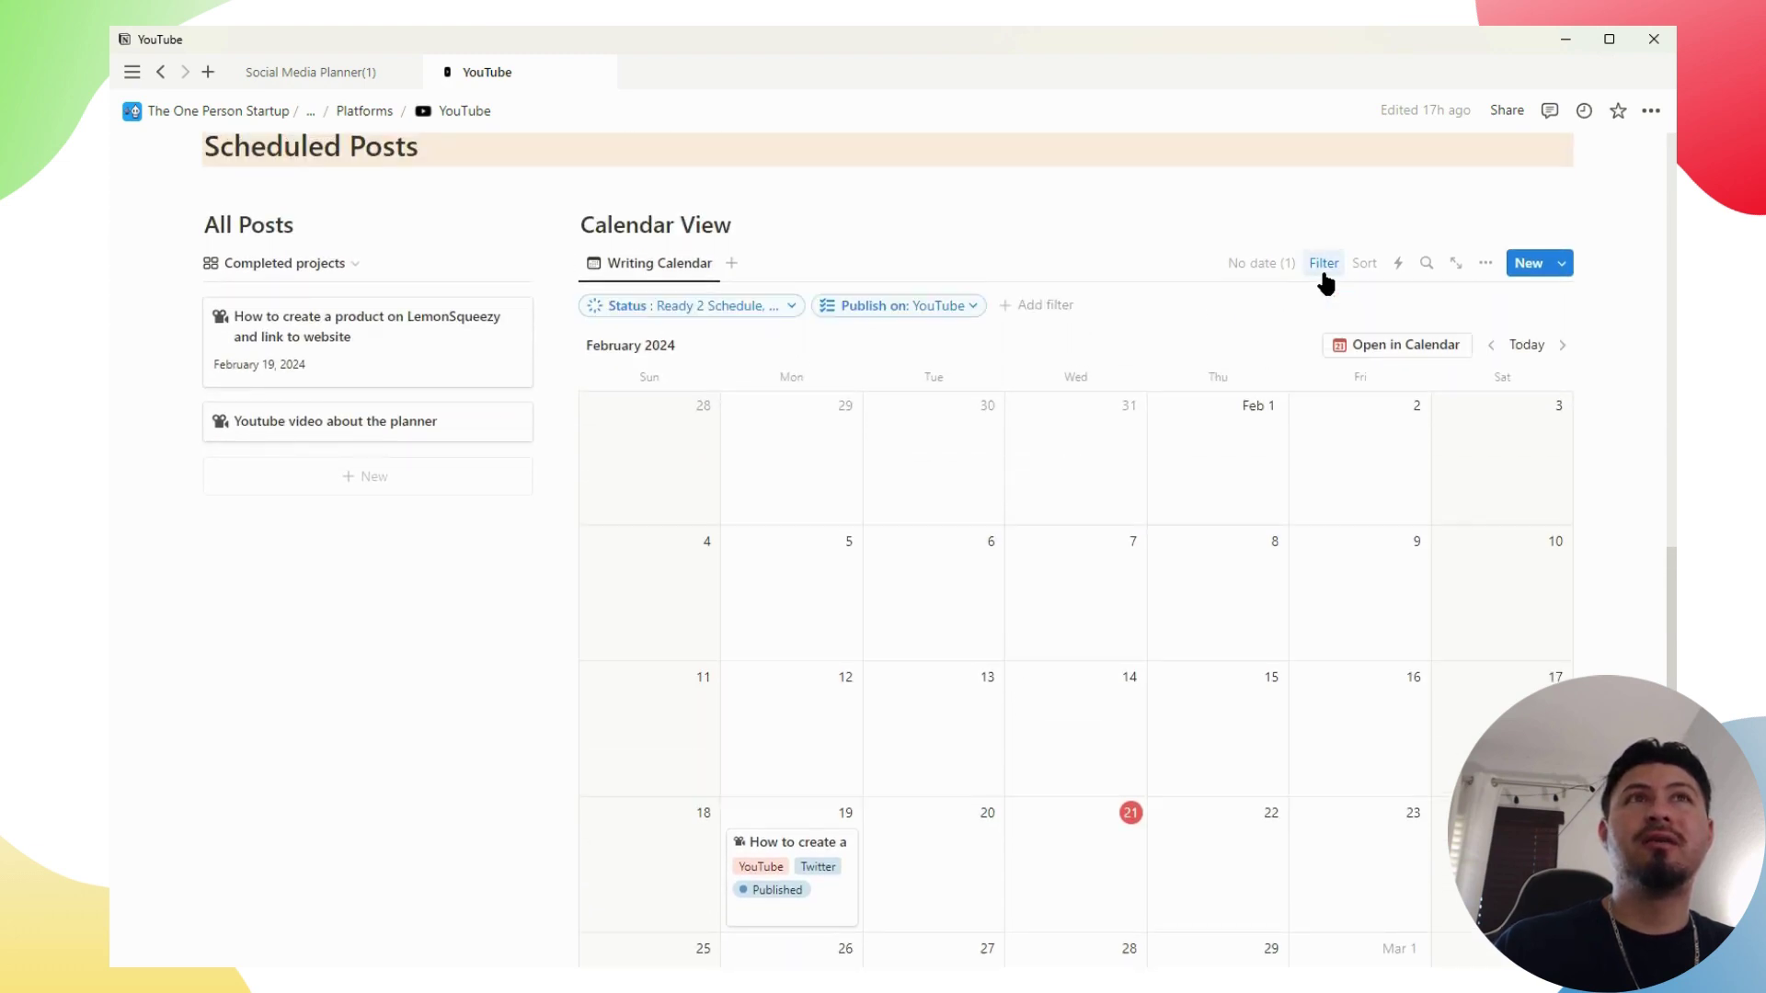
pyautogui.click(892, 310)
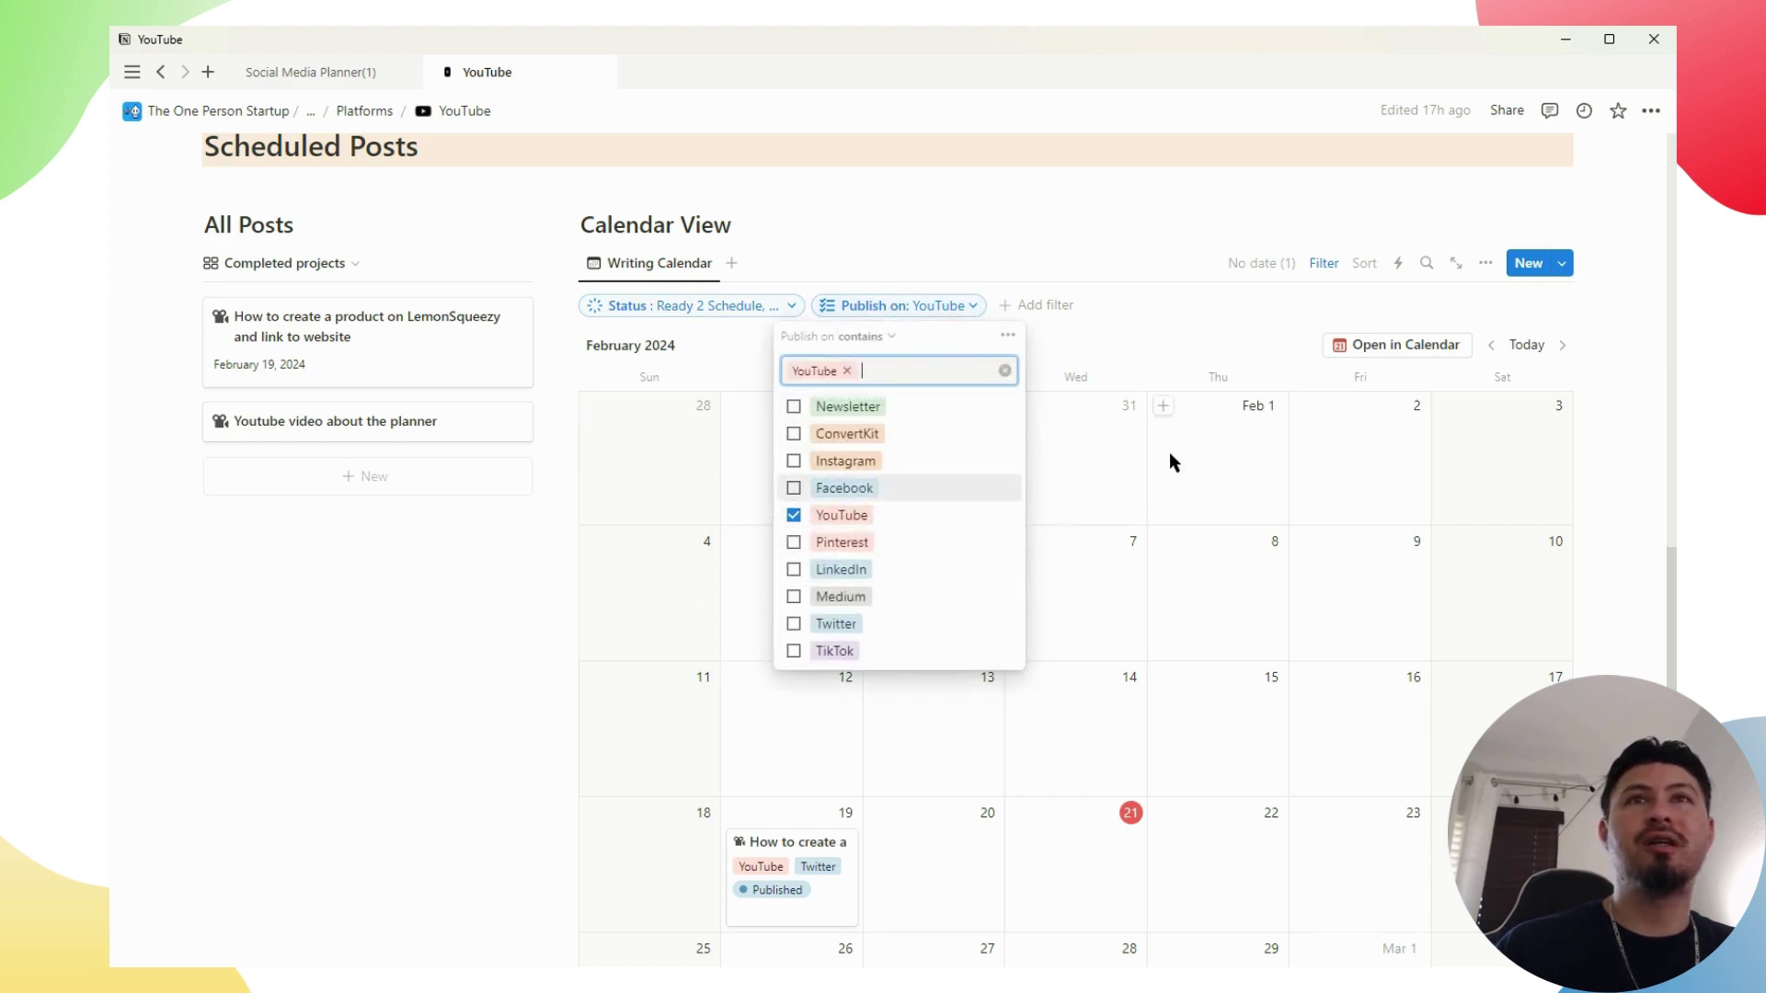
pyautogui.click(1159, 253)
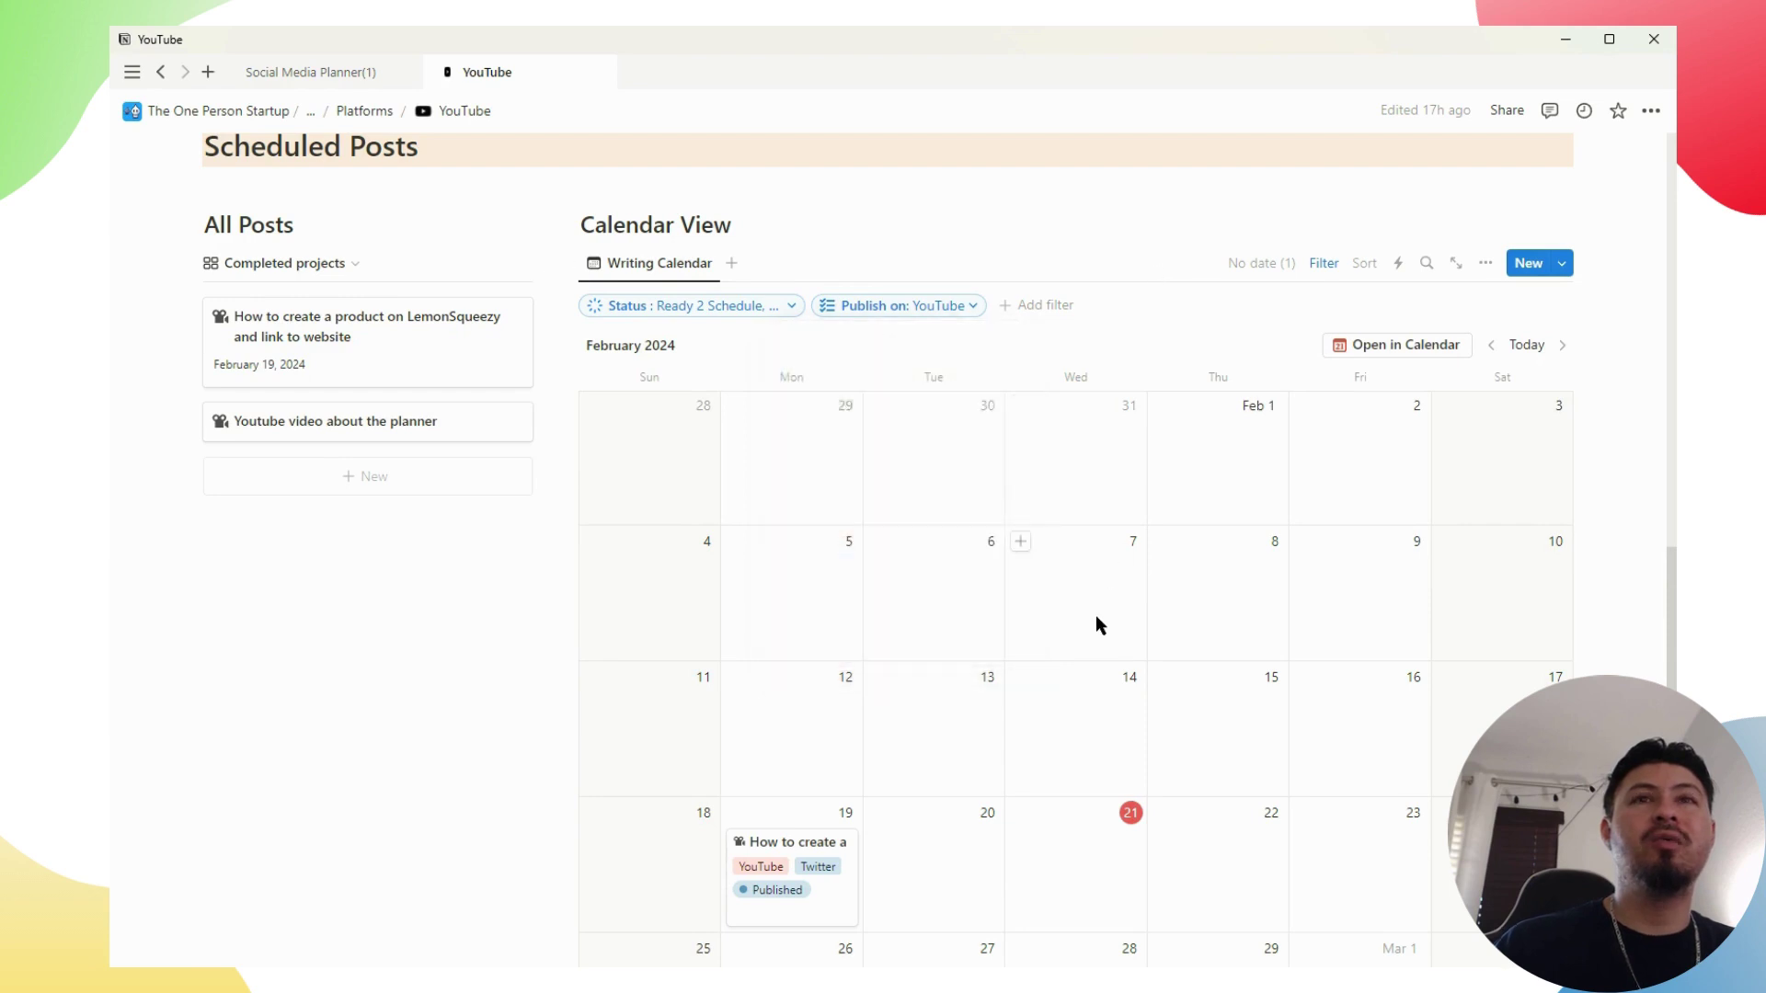
pyautogui.scroll(-1, 1096, 625)
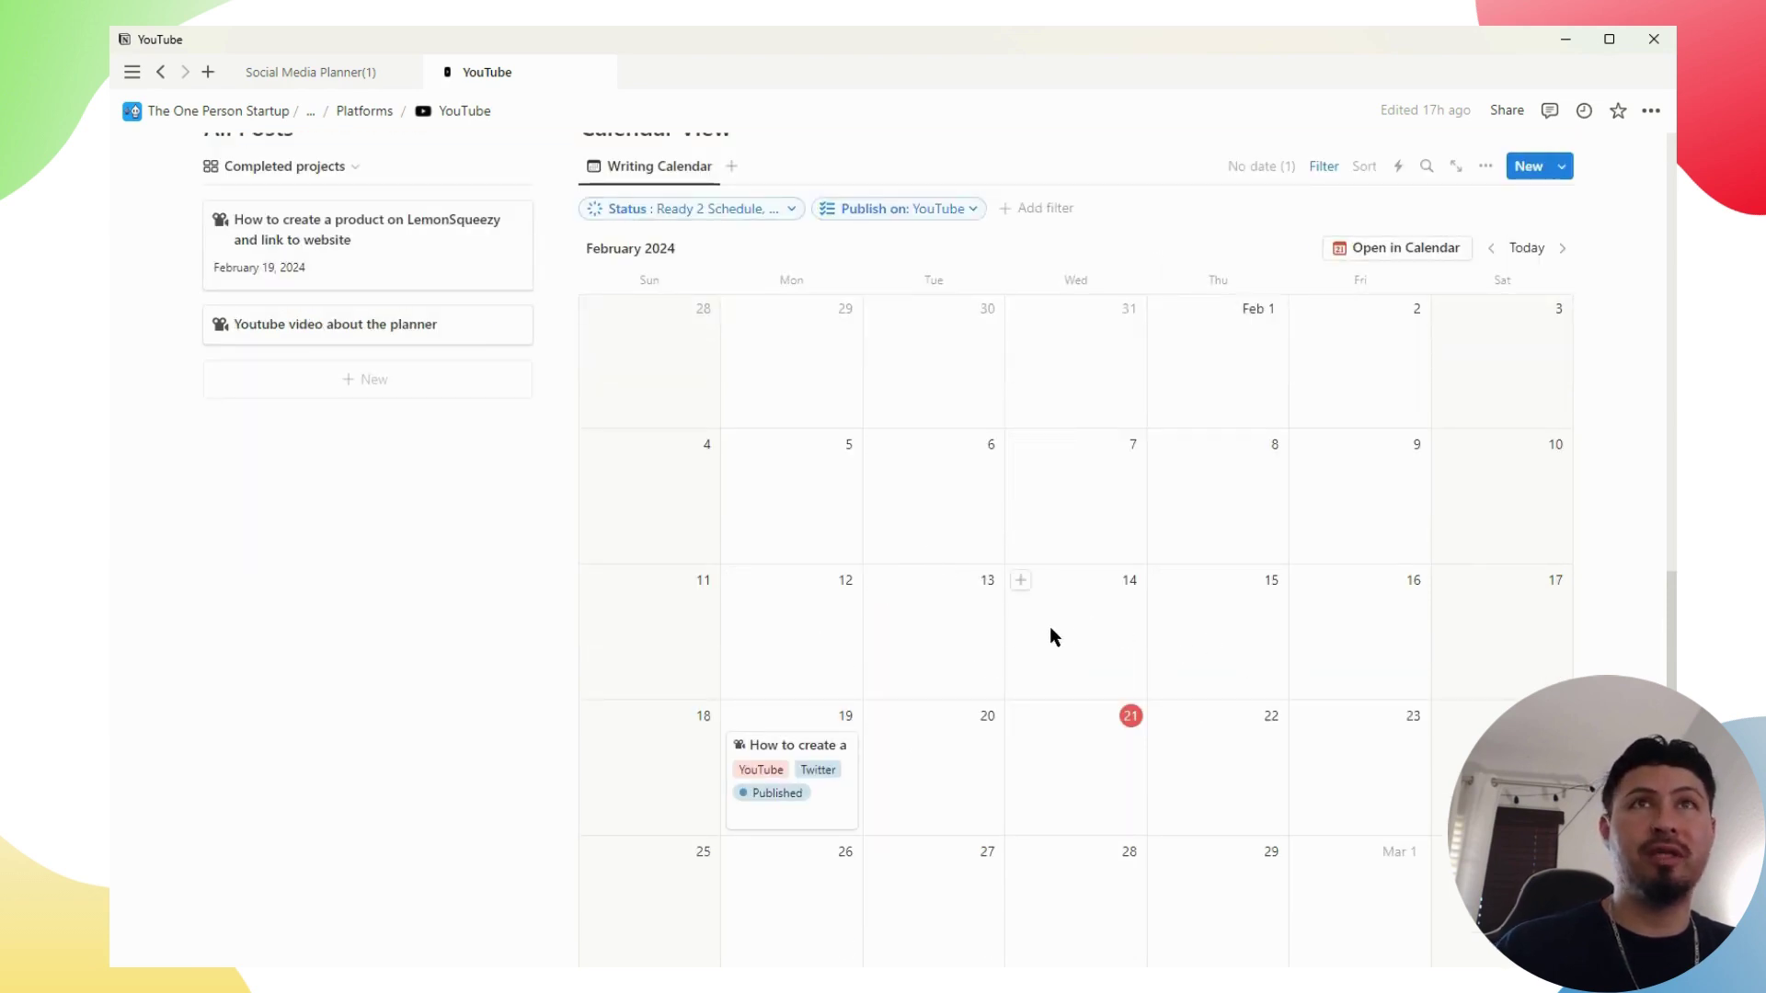
pyautogui.scroll(1, 1055, 638)
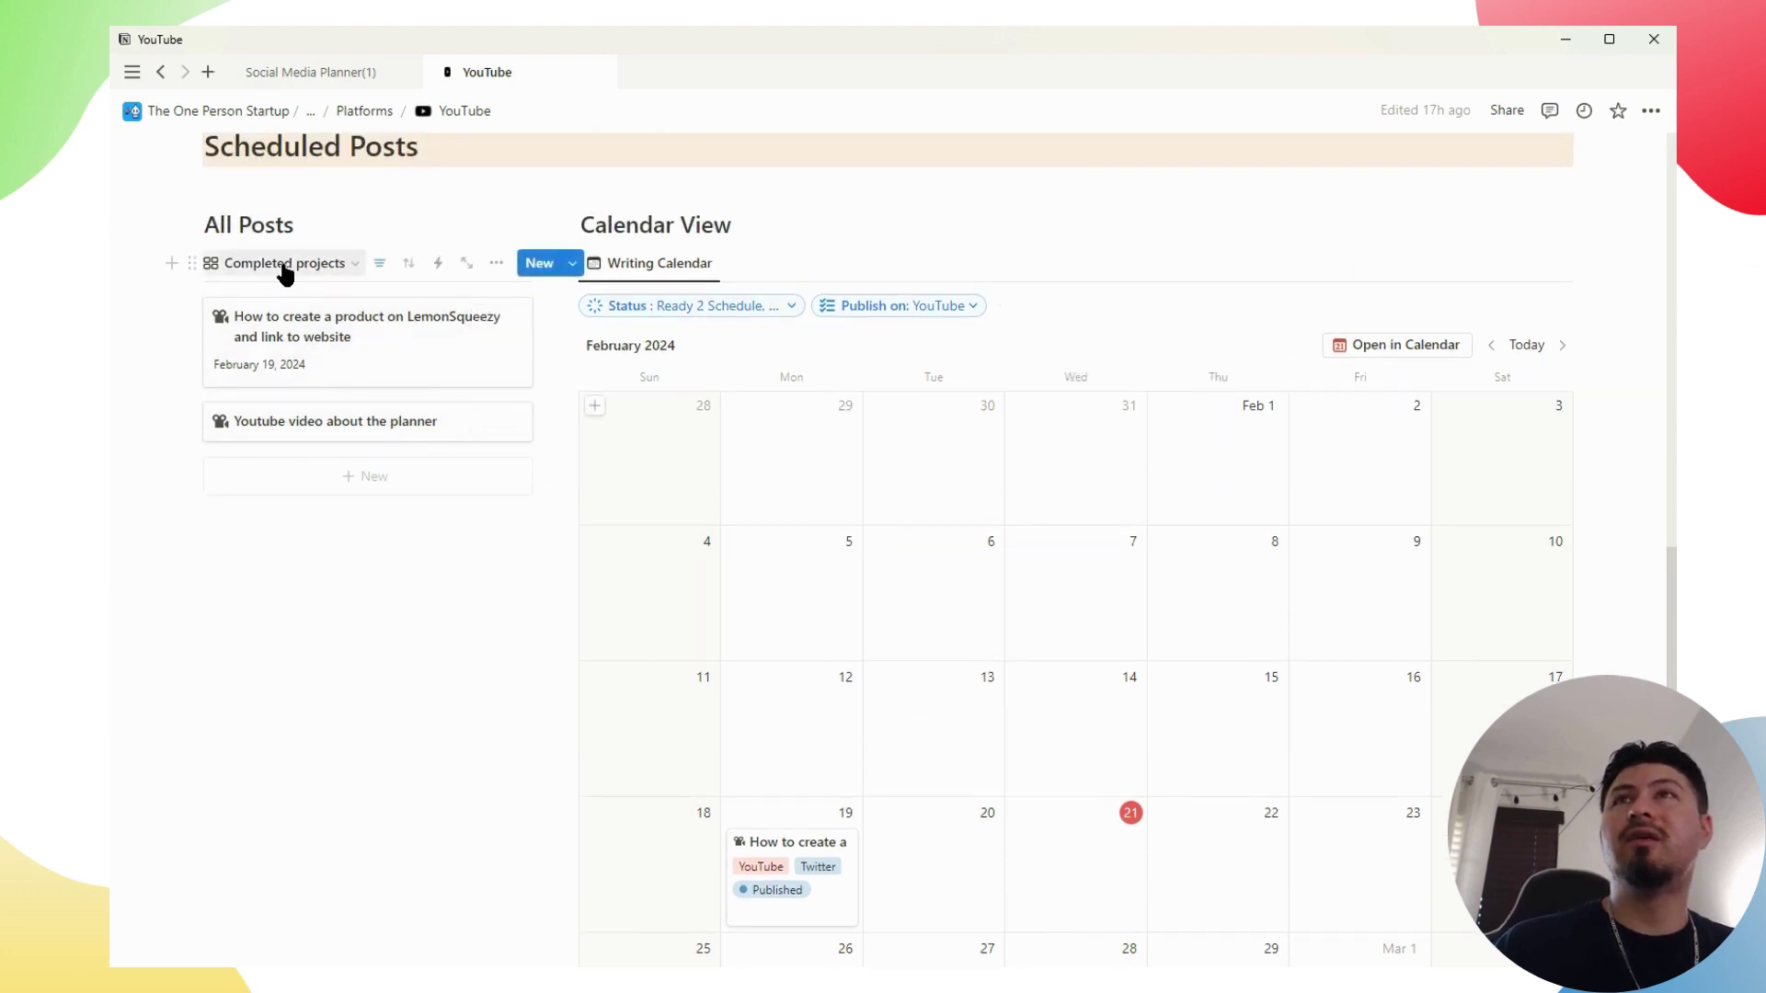
pyautogui.click(340, 265)
pyautogui.click(338, 263)
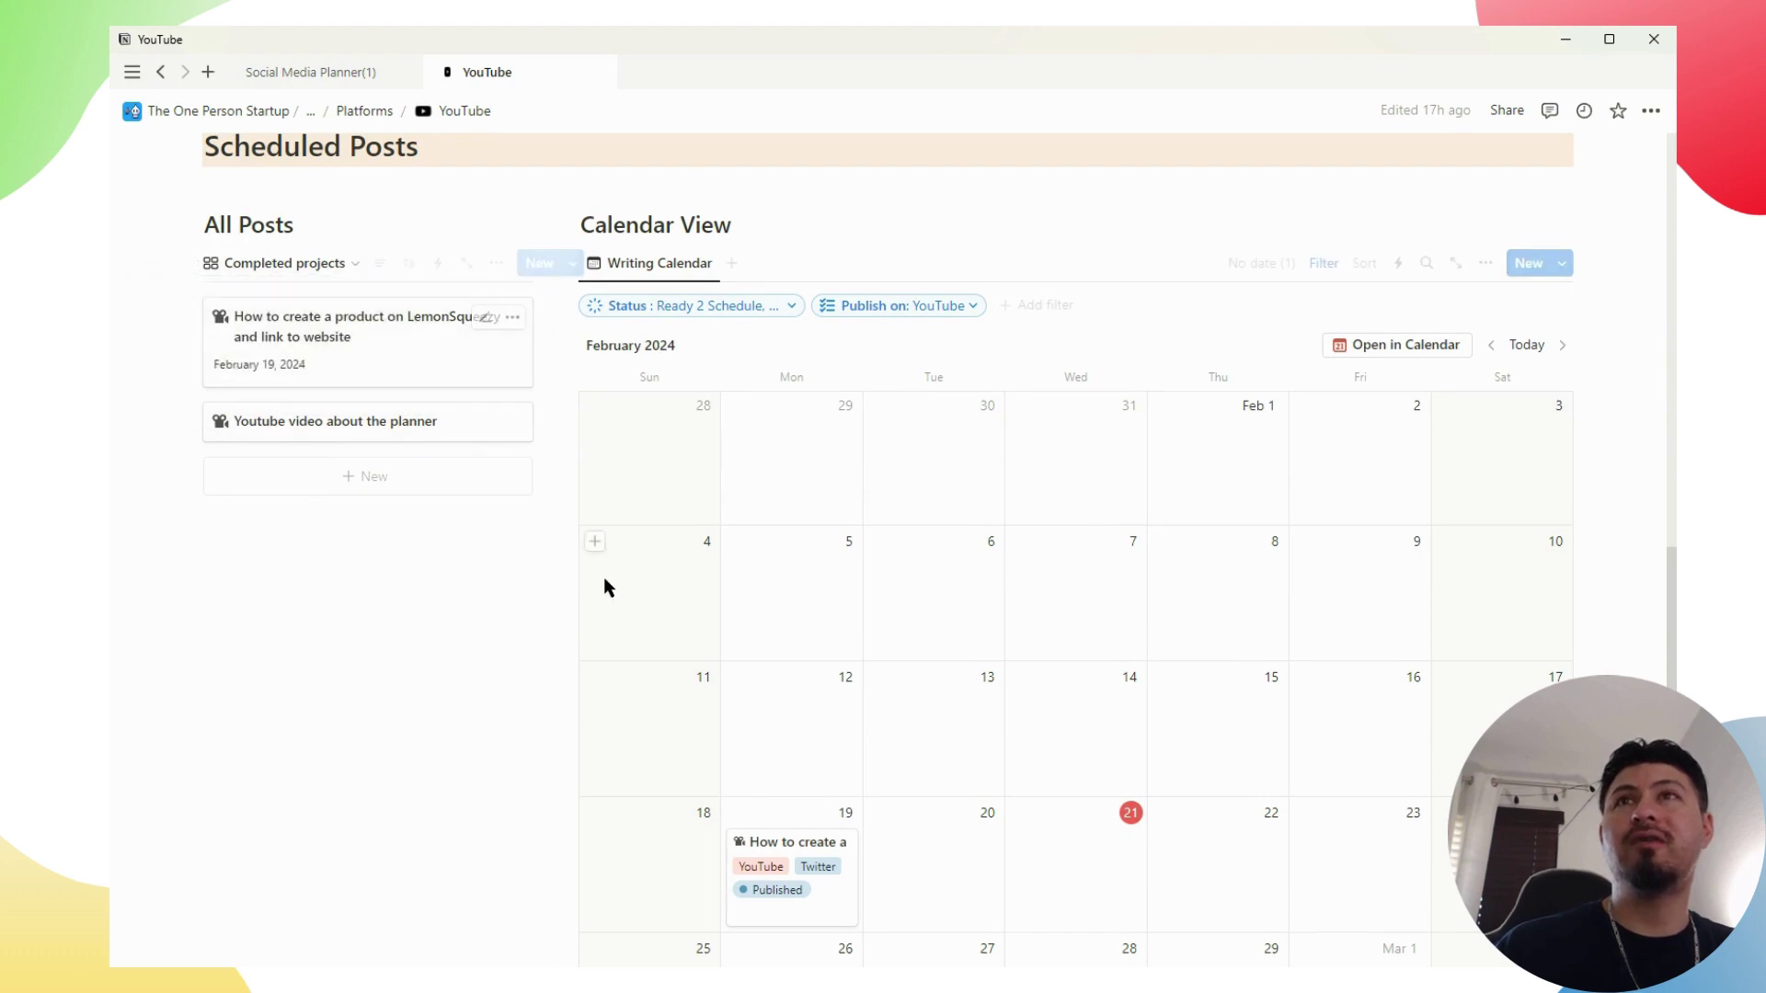
# Examine the Content Progress board and preview the February 19 post from the calendar
pyautogui.scroll(-6, 603, 577)
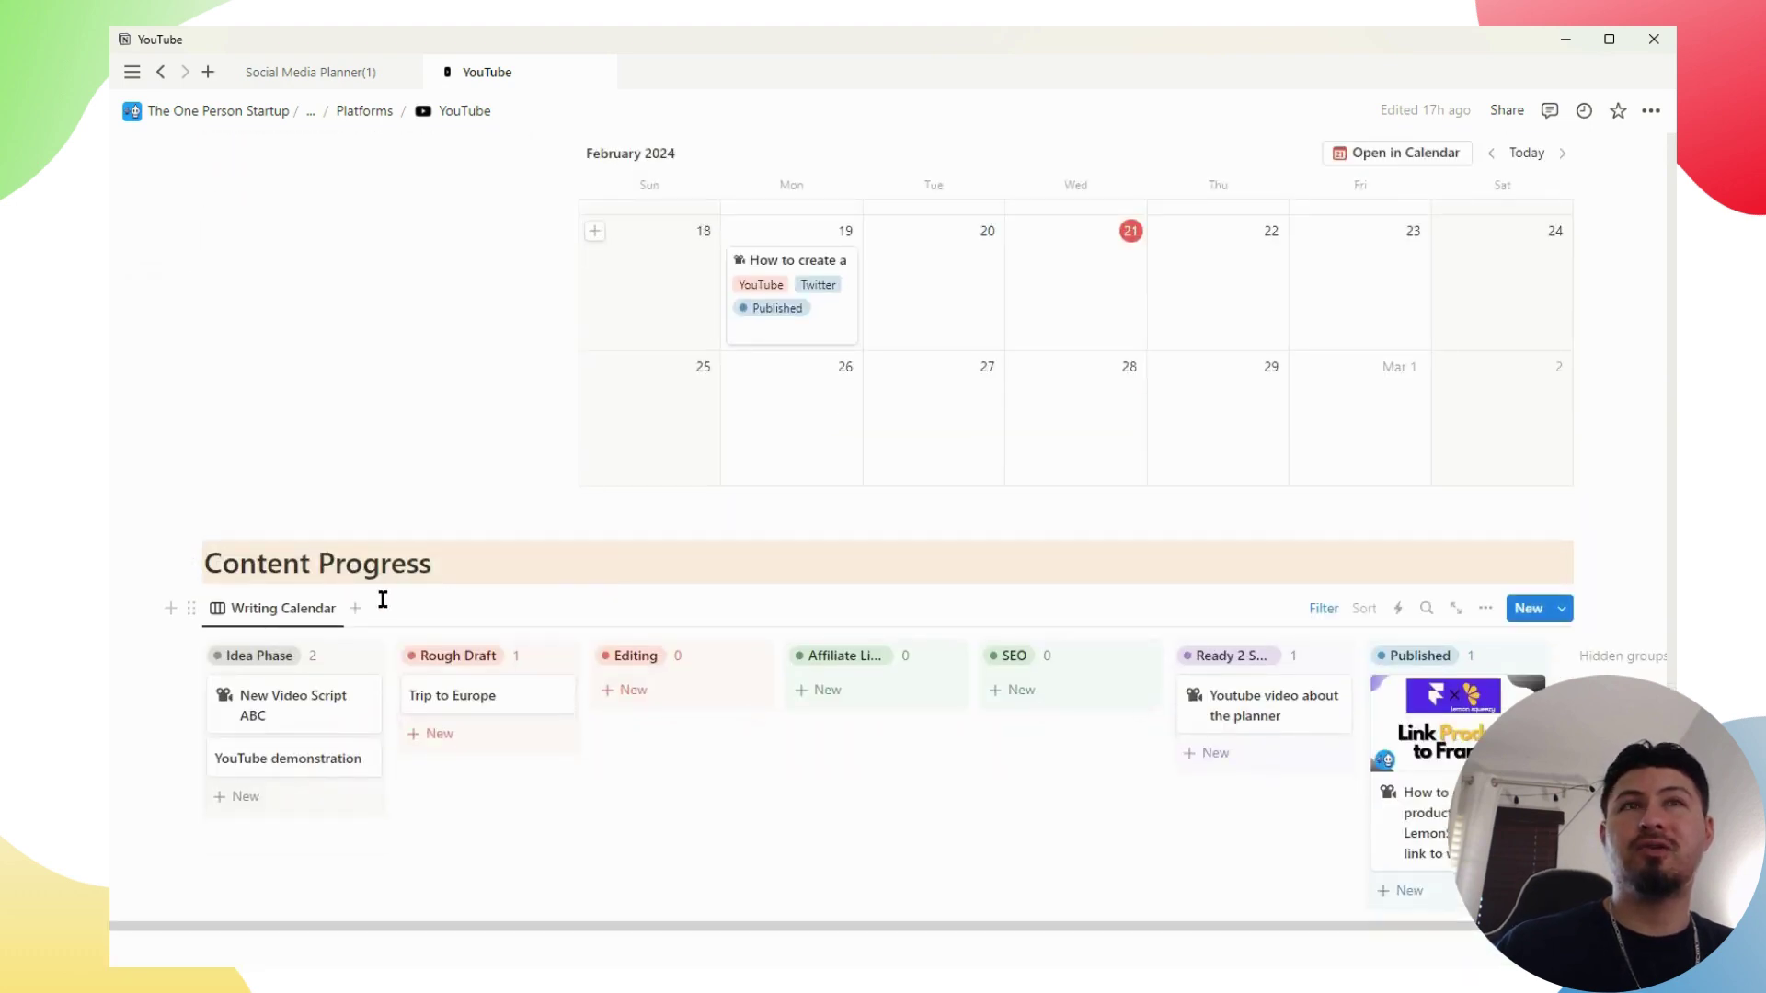
pyautogui.scroll(-1, 383, 599)
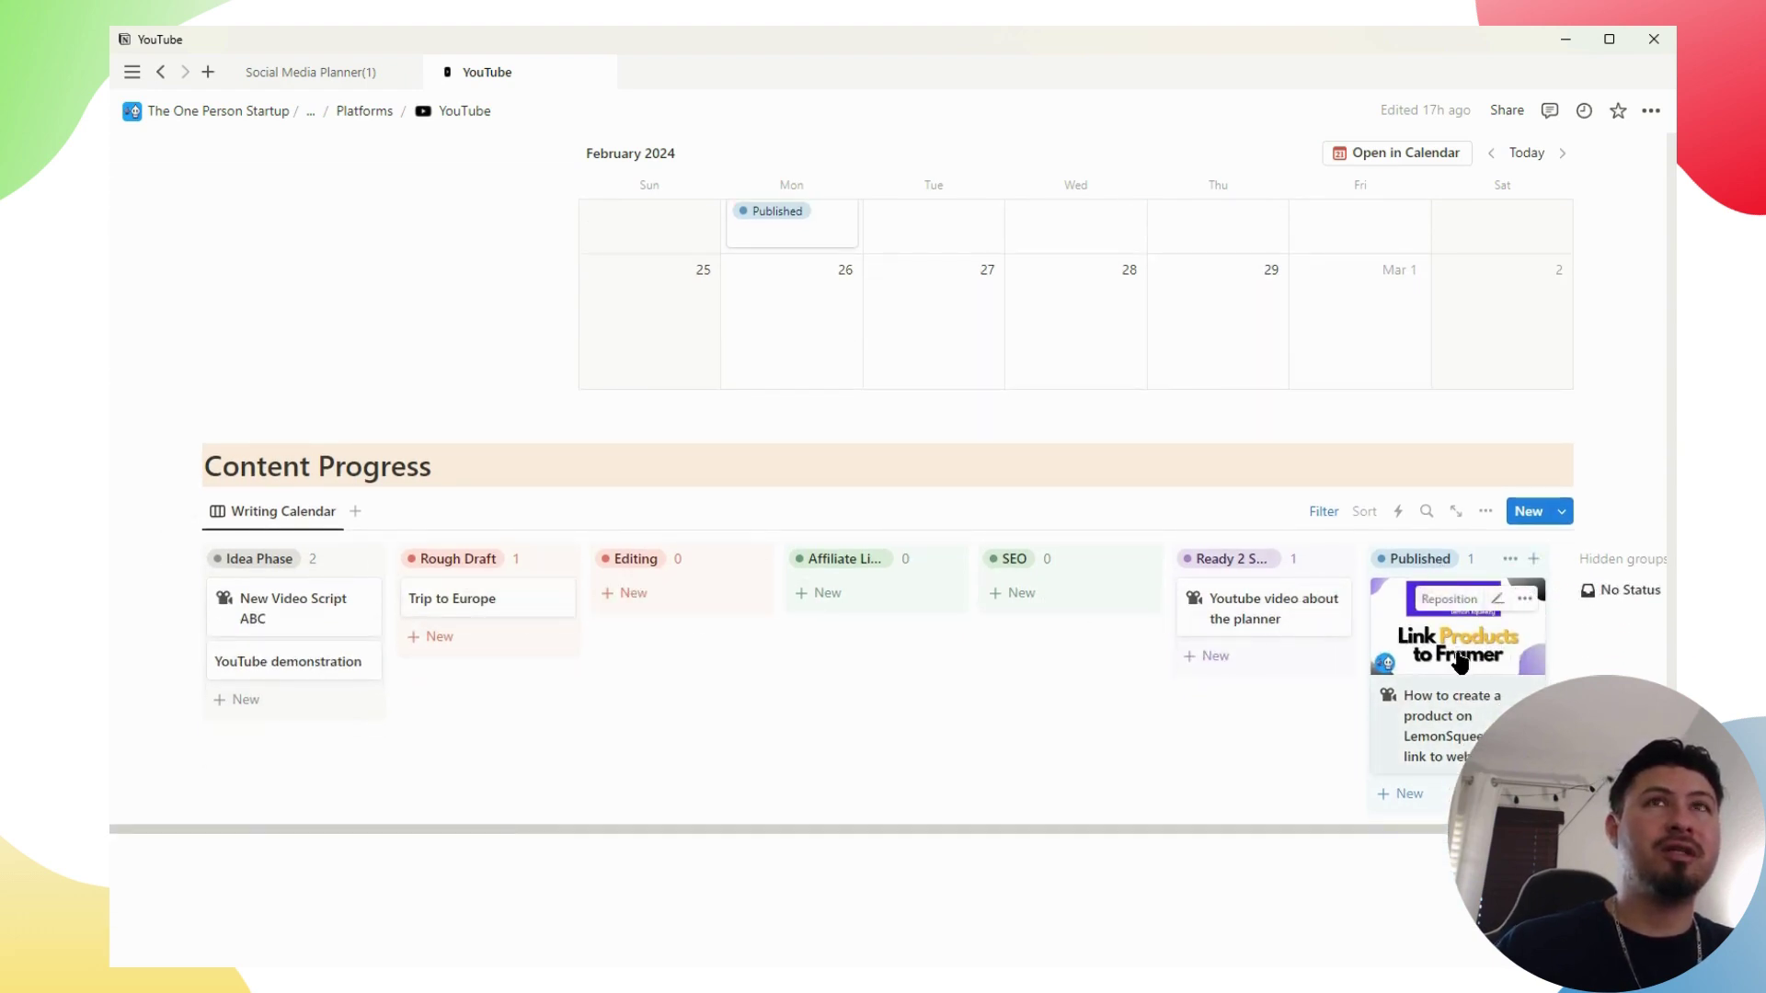
pyautogui.scroll(2, 1439, 697)
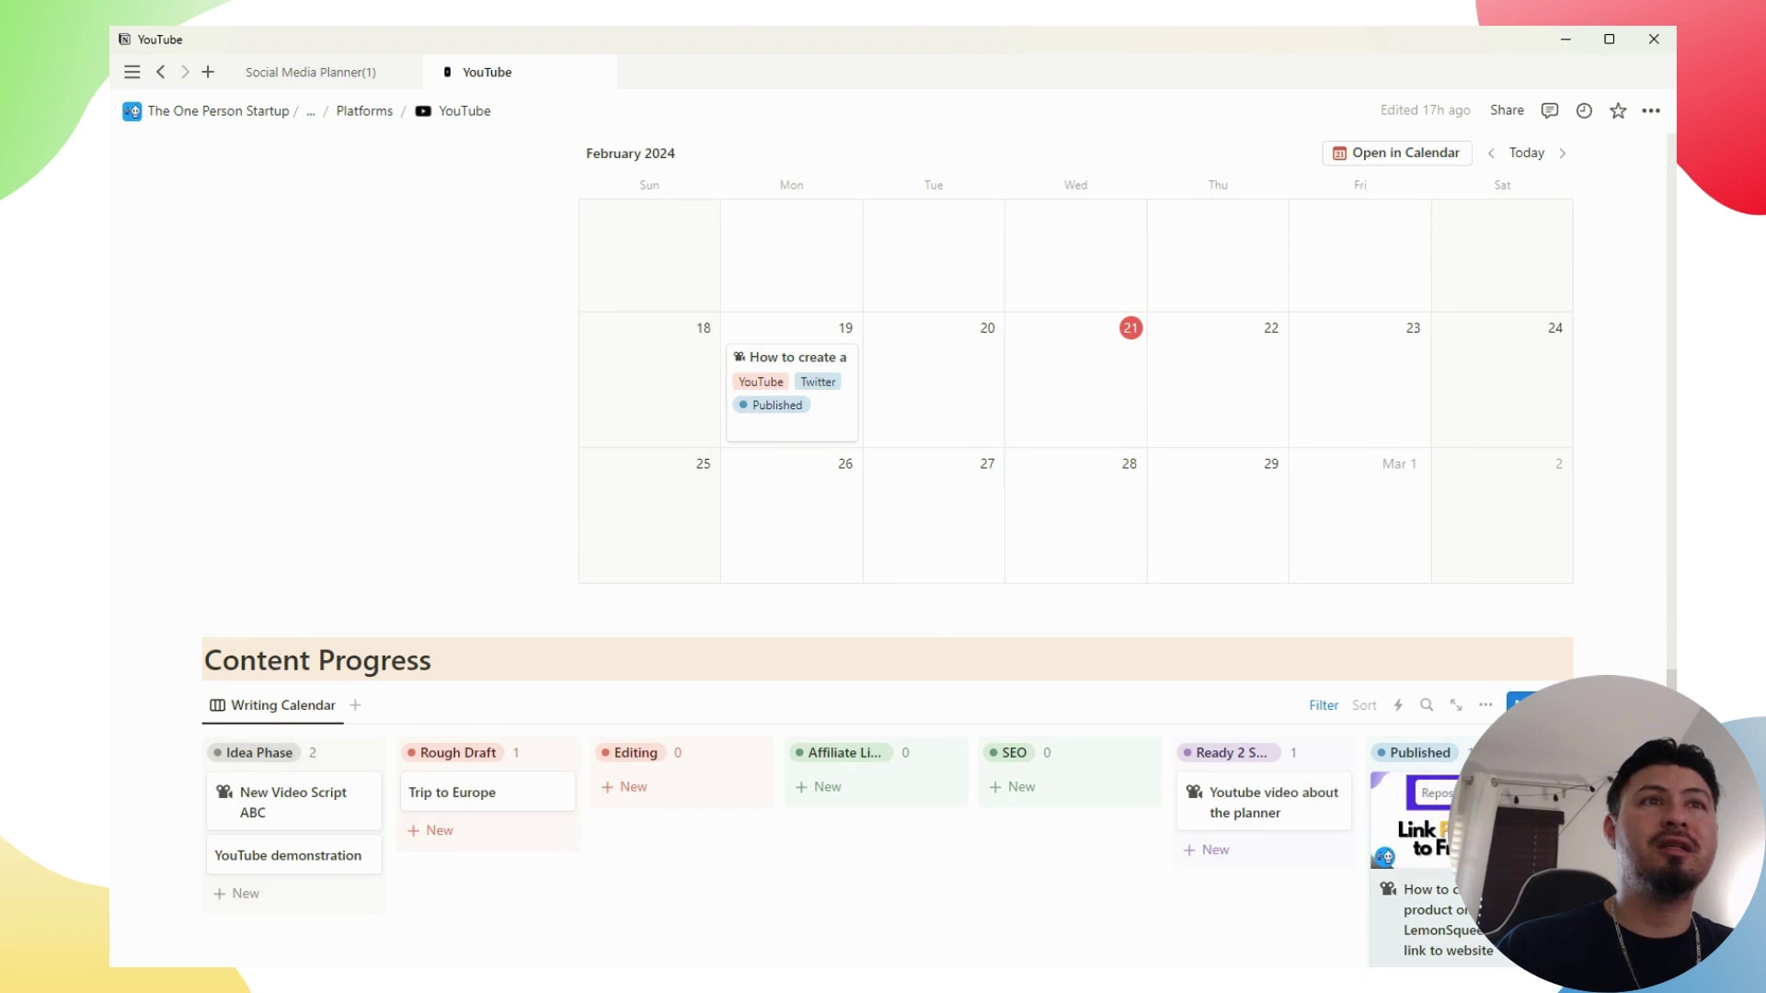
pyautogui.click(789, 368)
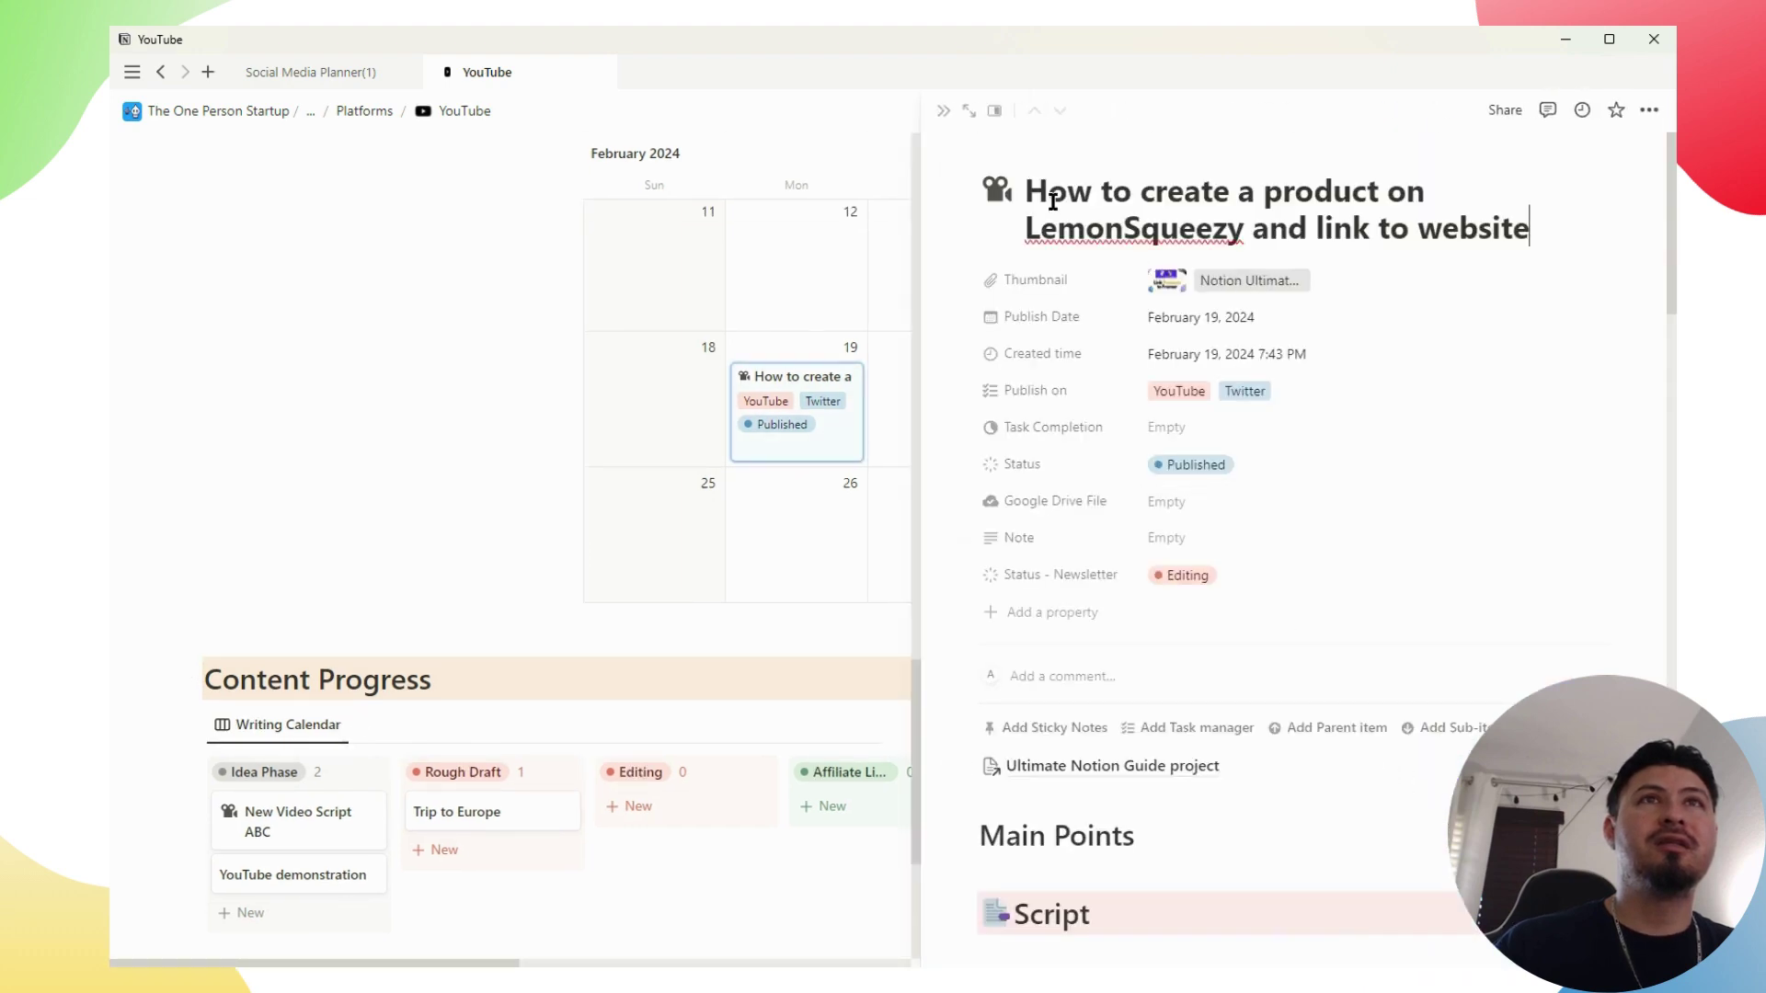
pyautogui.click(943, 110)
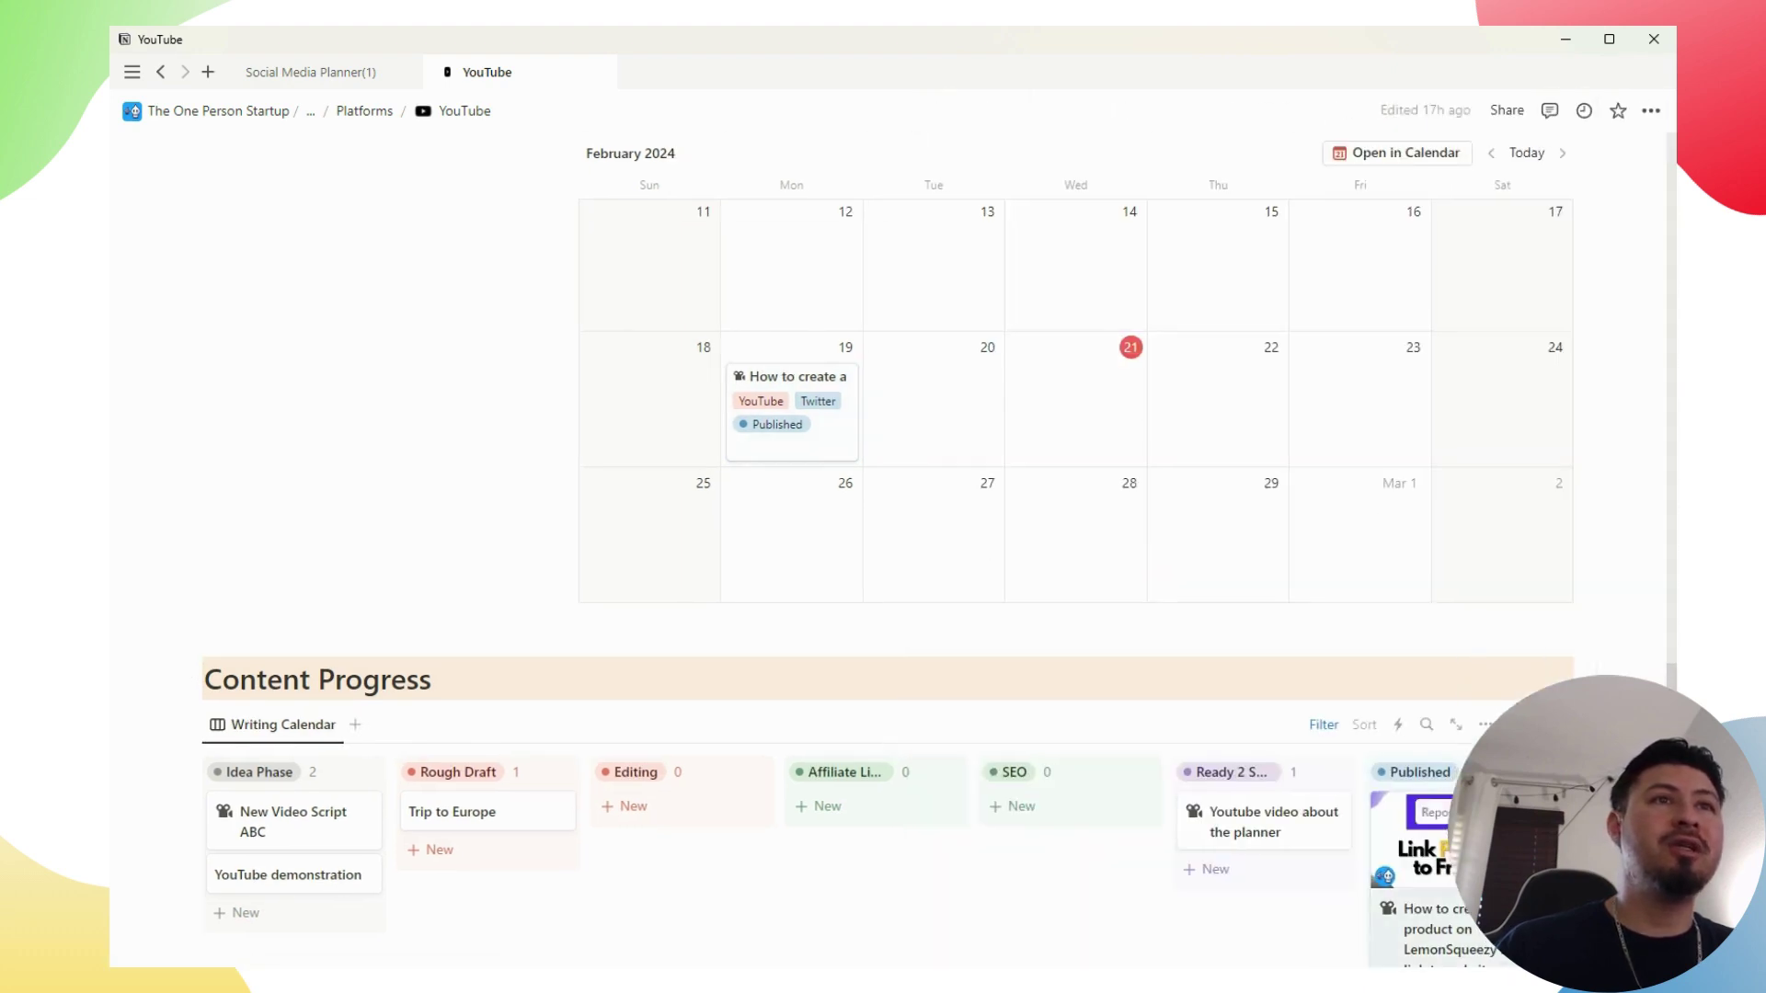
# Open the LemonSqueezy post from the Published column and inspect its Thumbnail, Publish on and Status properties
pyautogui.scroll(-3, 1451, 736)
pyautogui.click(1454, 664)
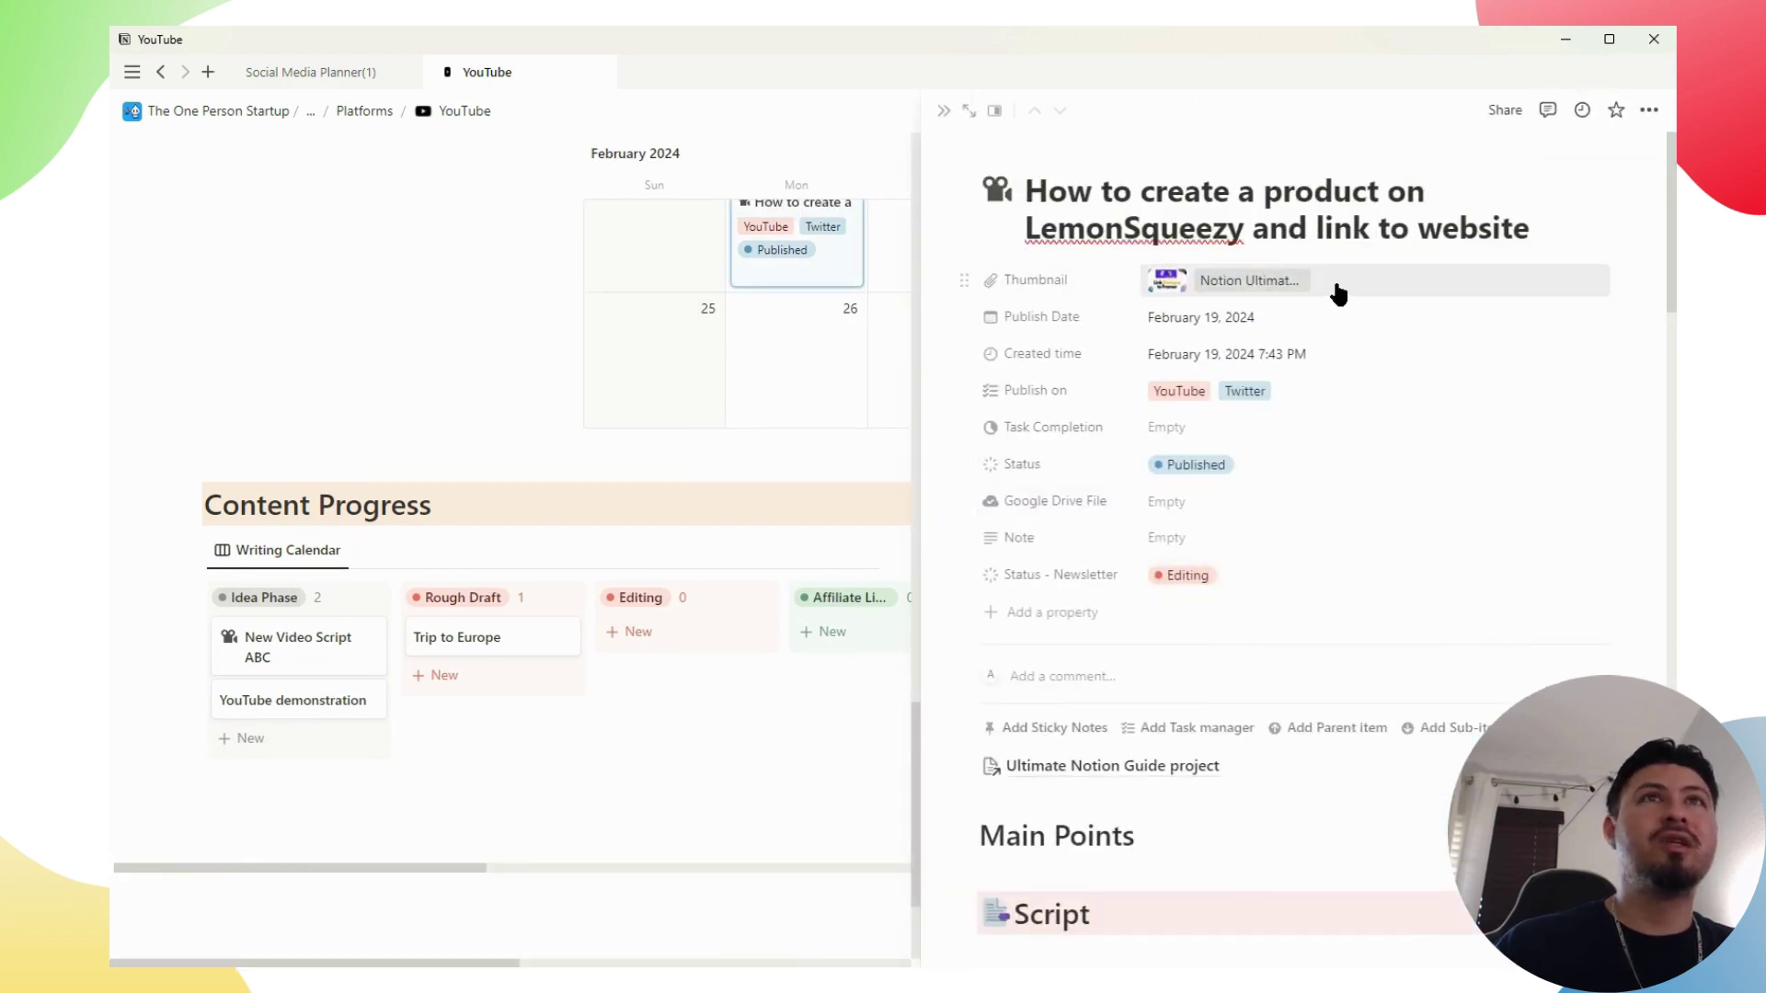
pyautogui.click(1345, 294)
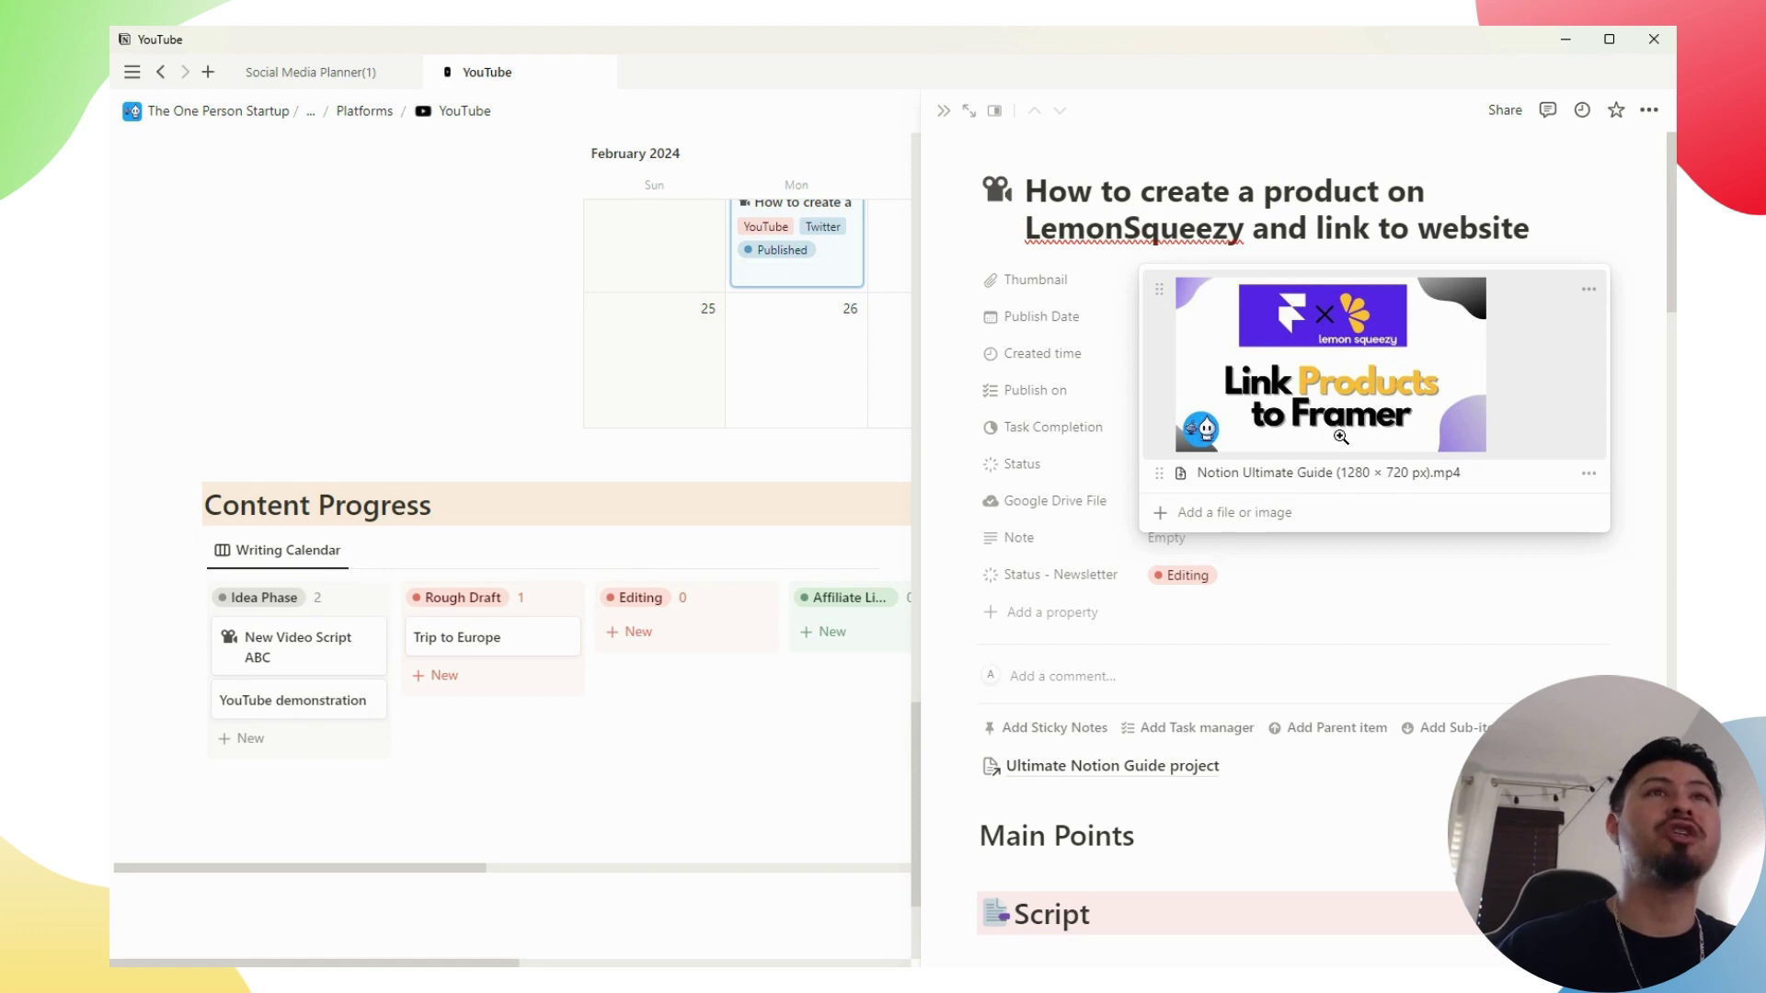
pyautogui.click(1416, 232)
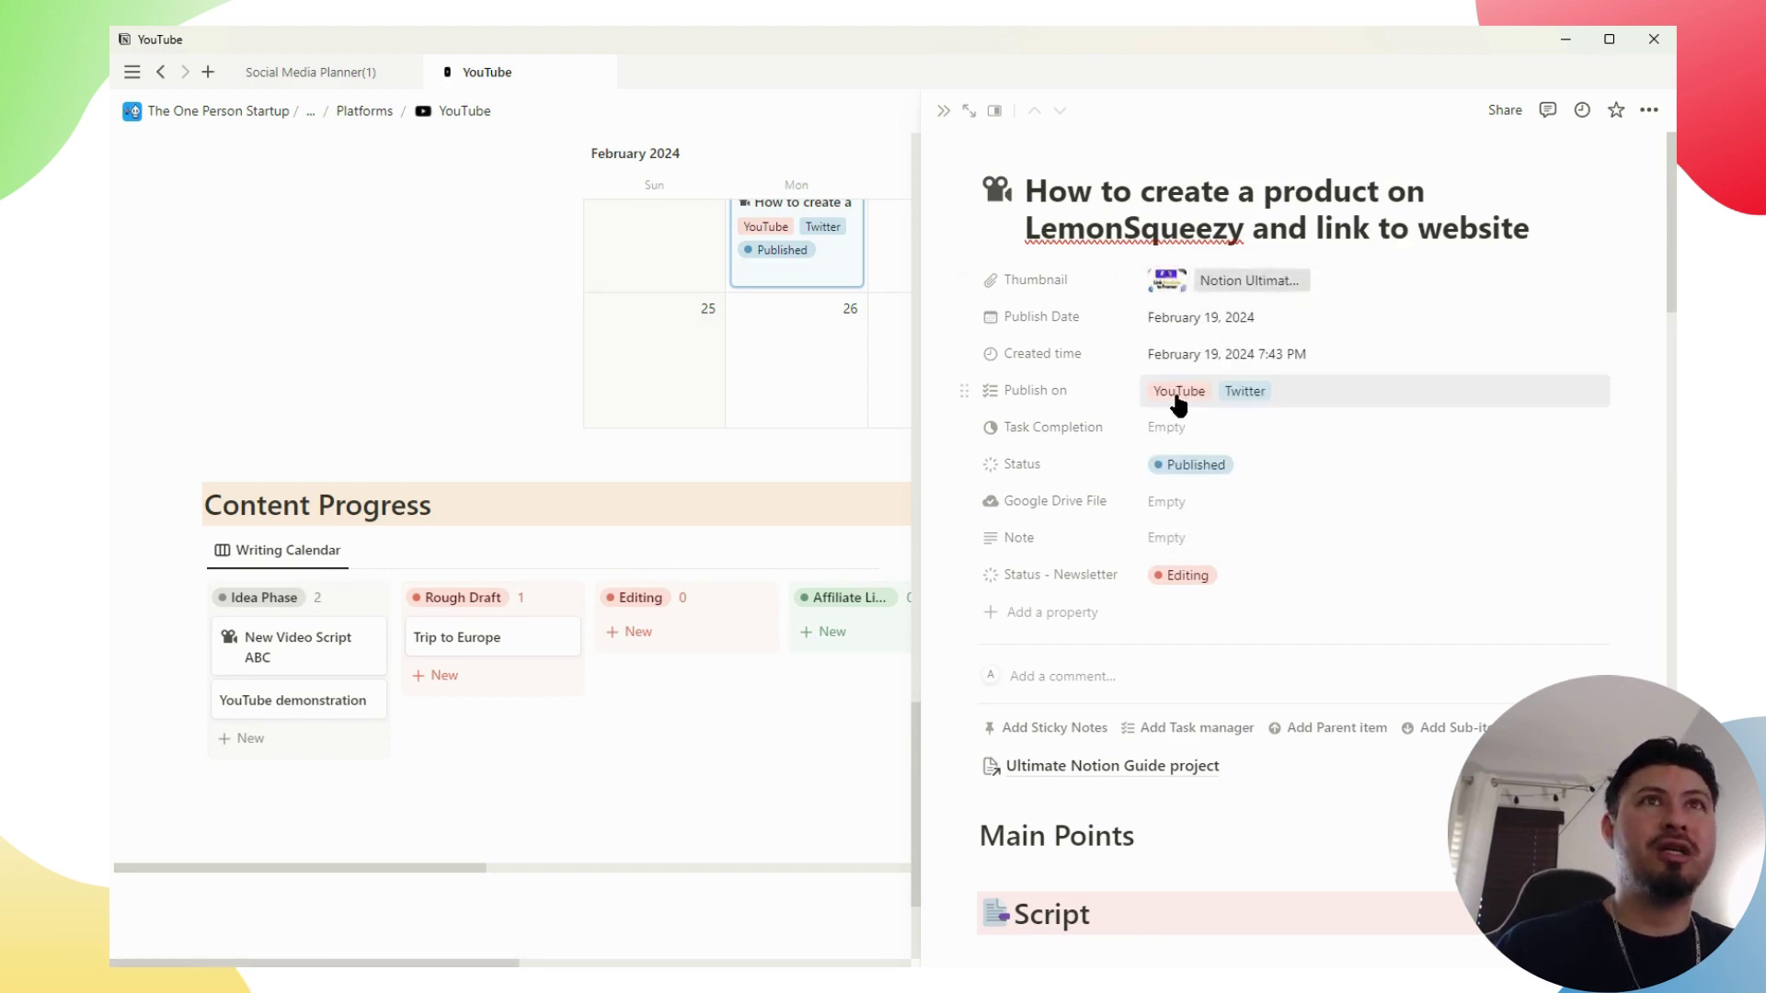
pyautogui.click(1324, 405)
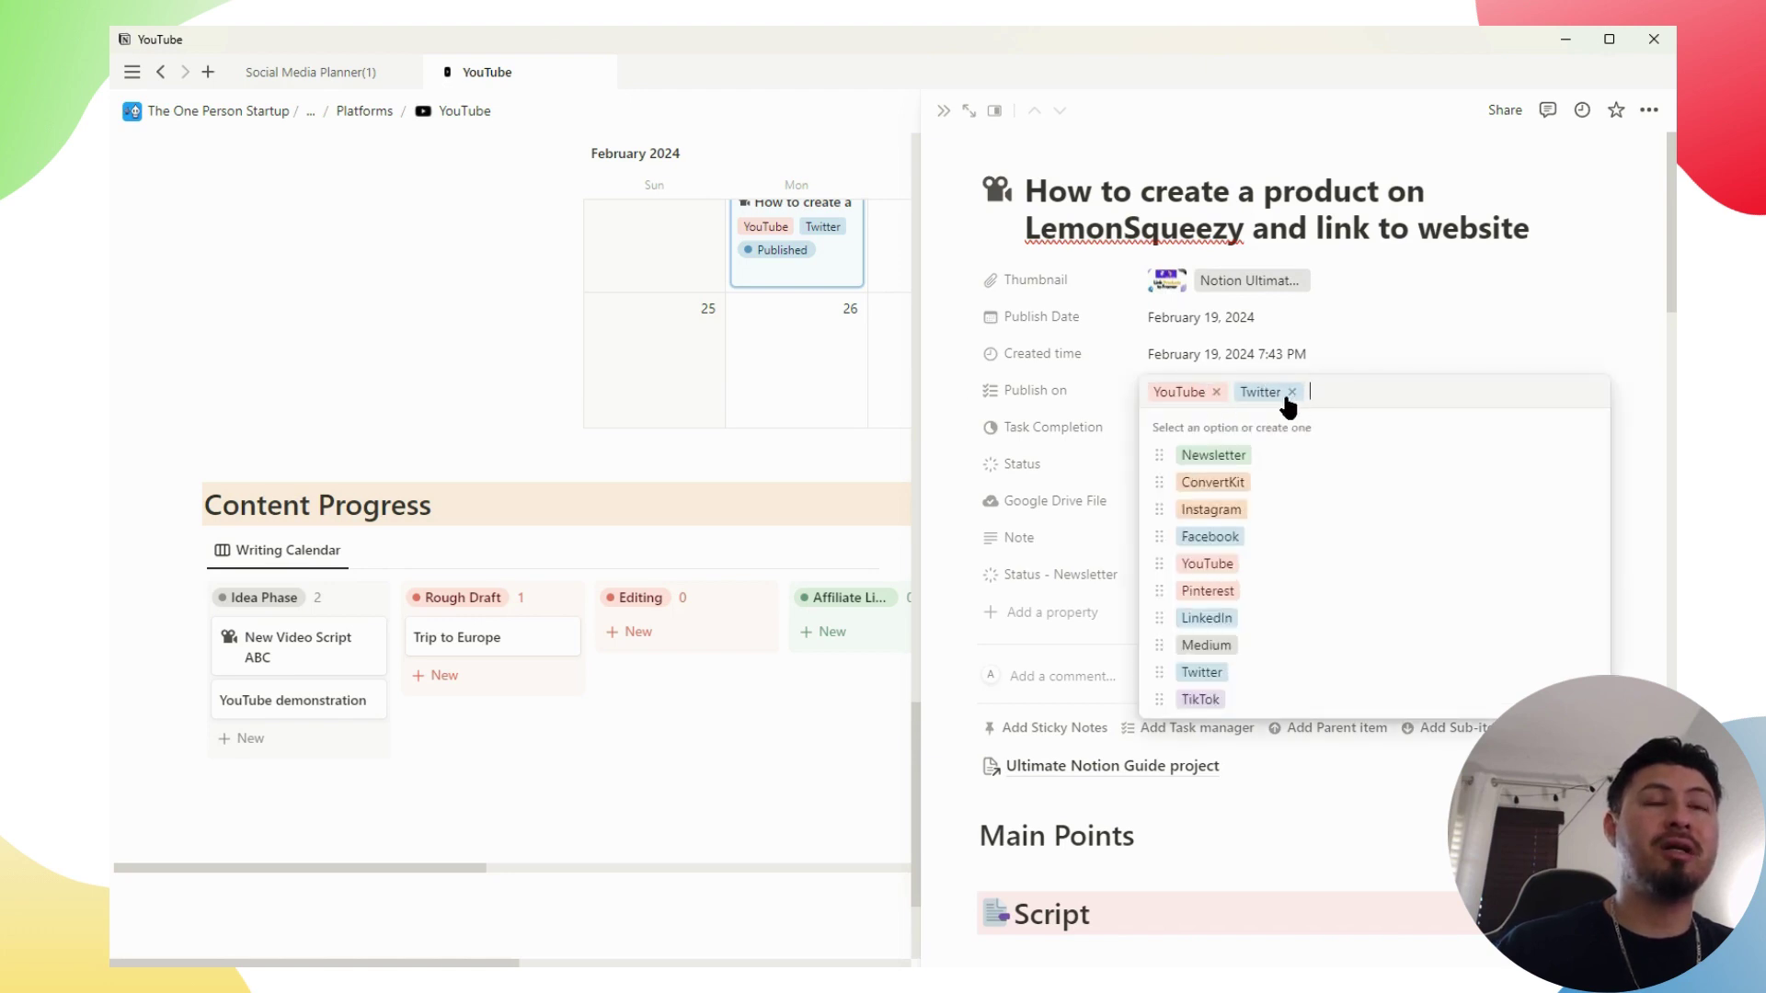
pyautogui.click(1384, 342)
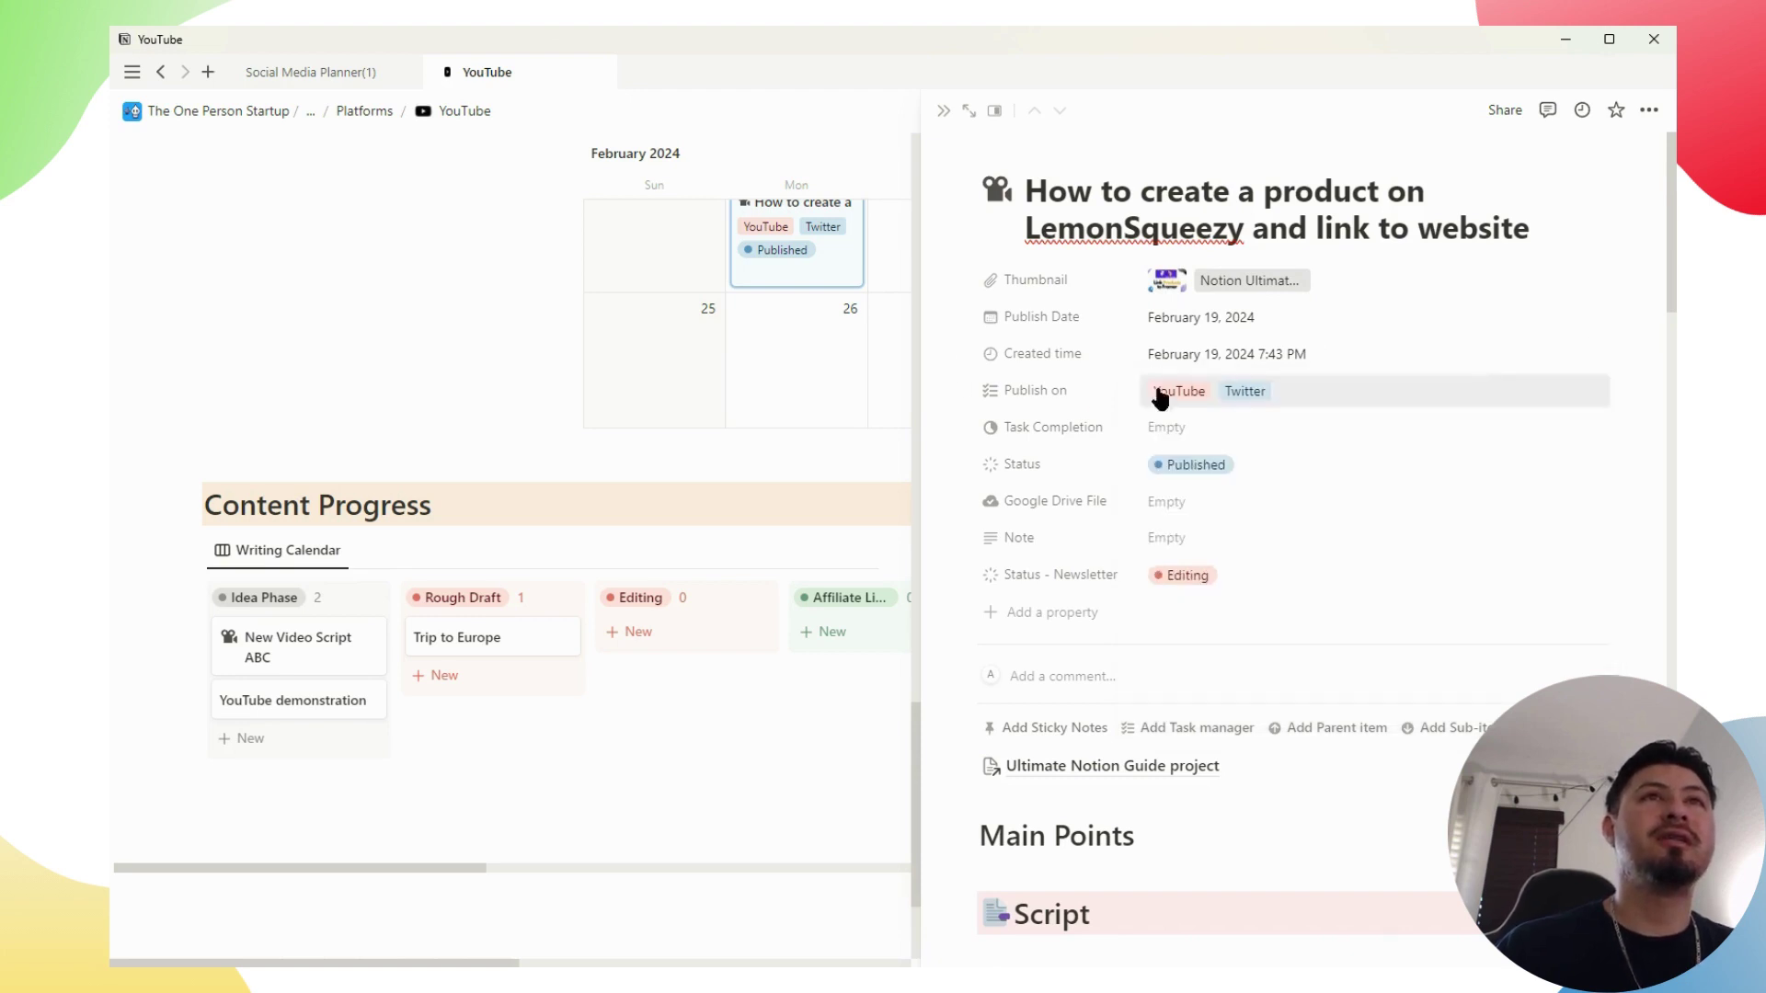
pyautogui.scroll(-2, 1278, 457)
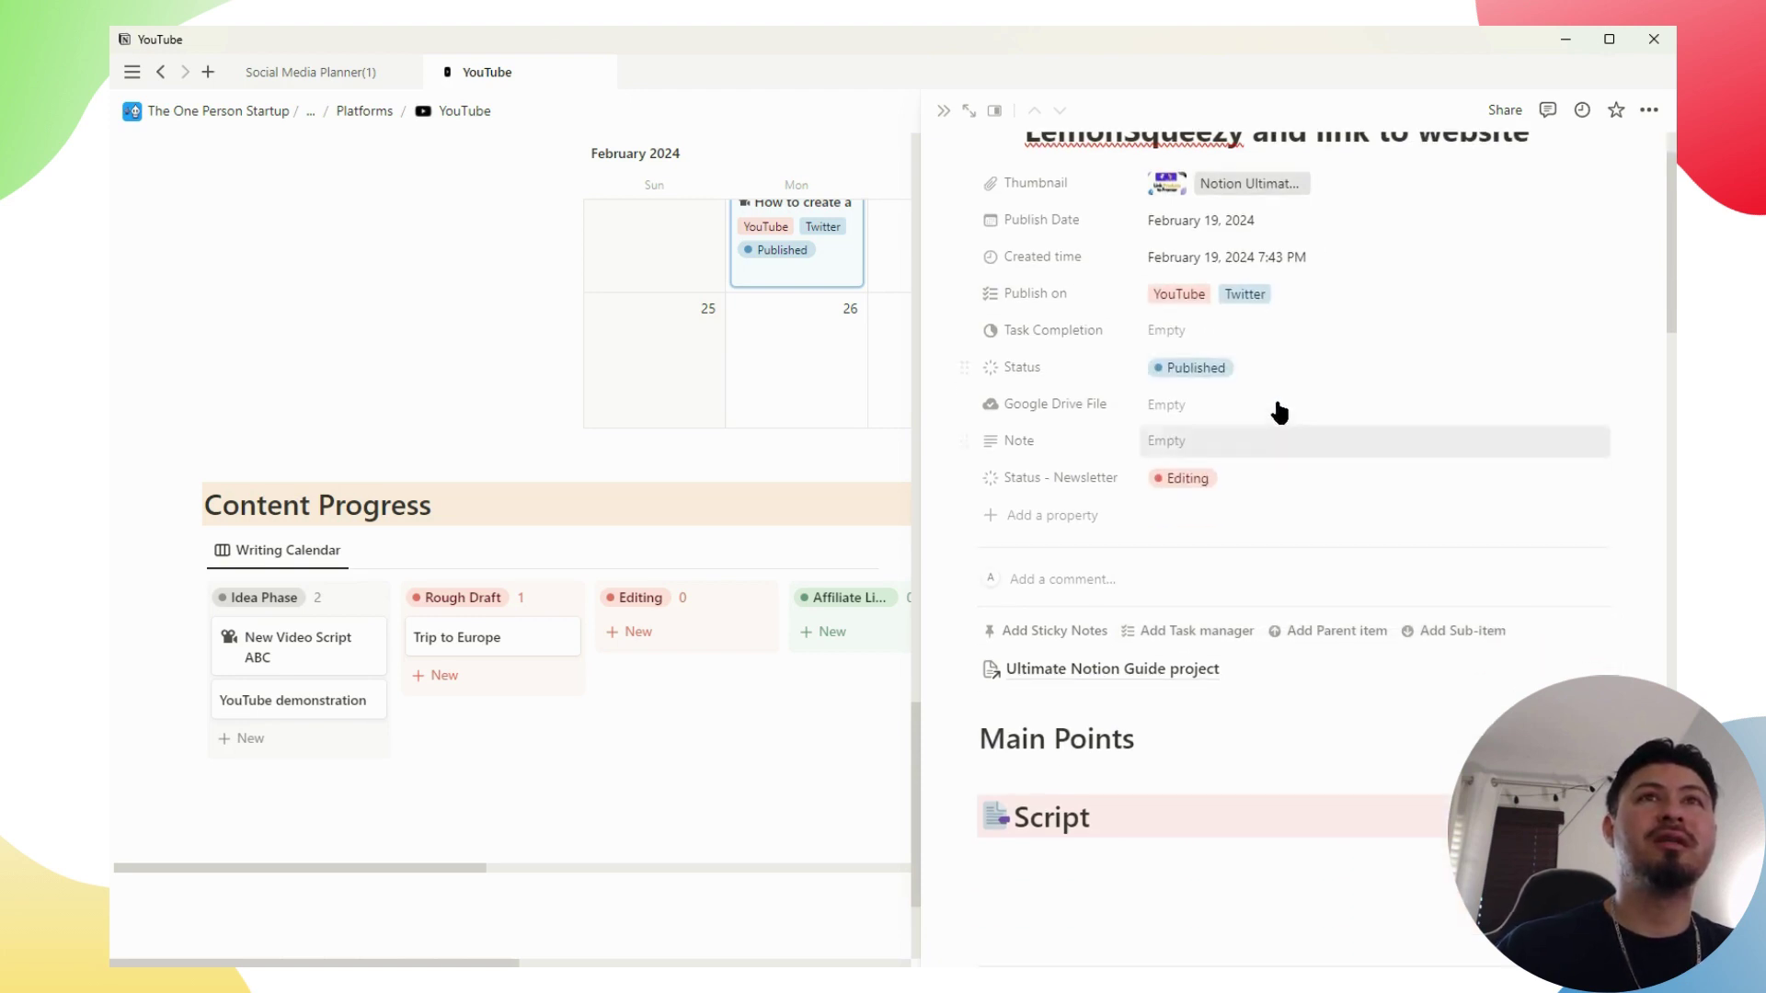
pyautogui.click(1226, 369)
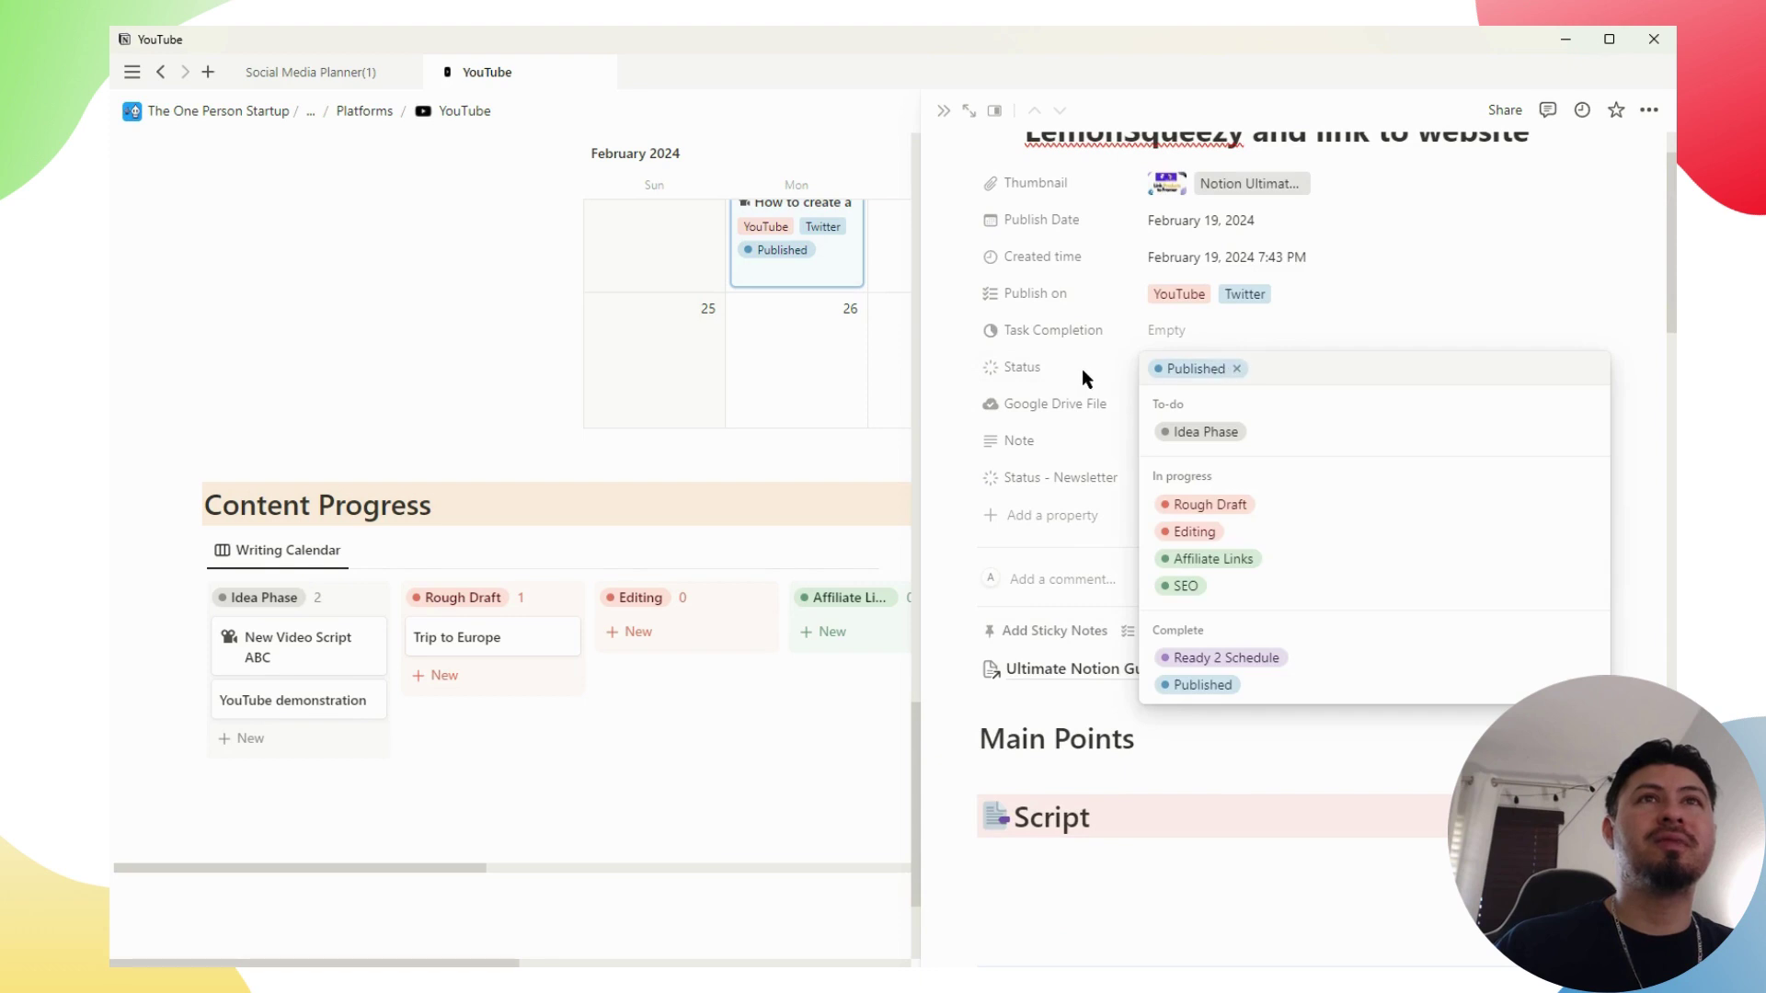
pyautogui.click(1367, 340)
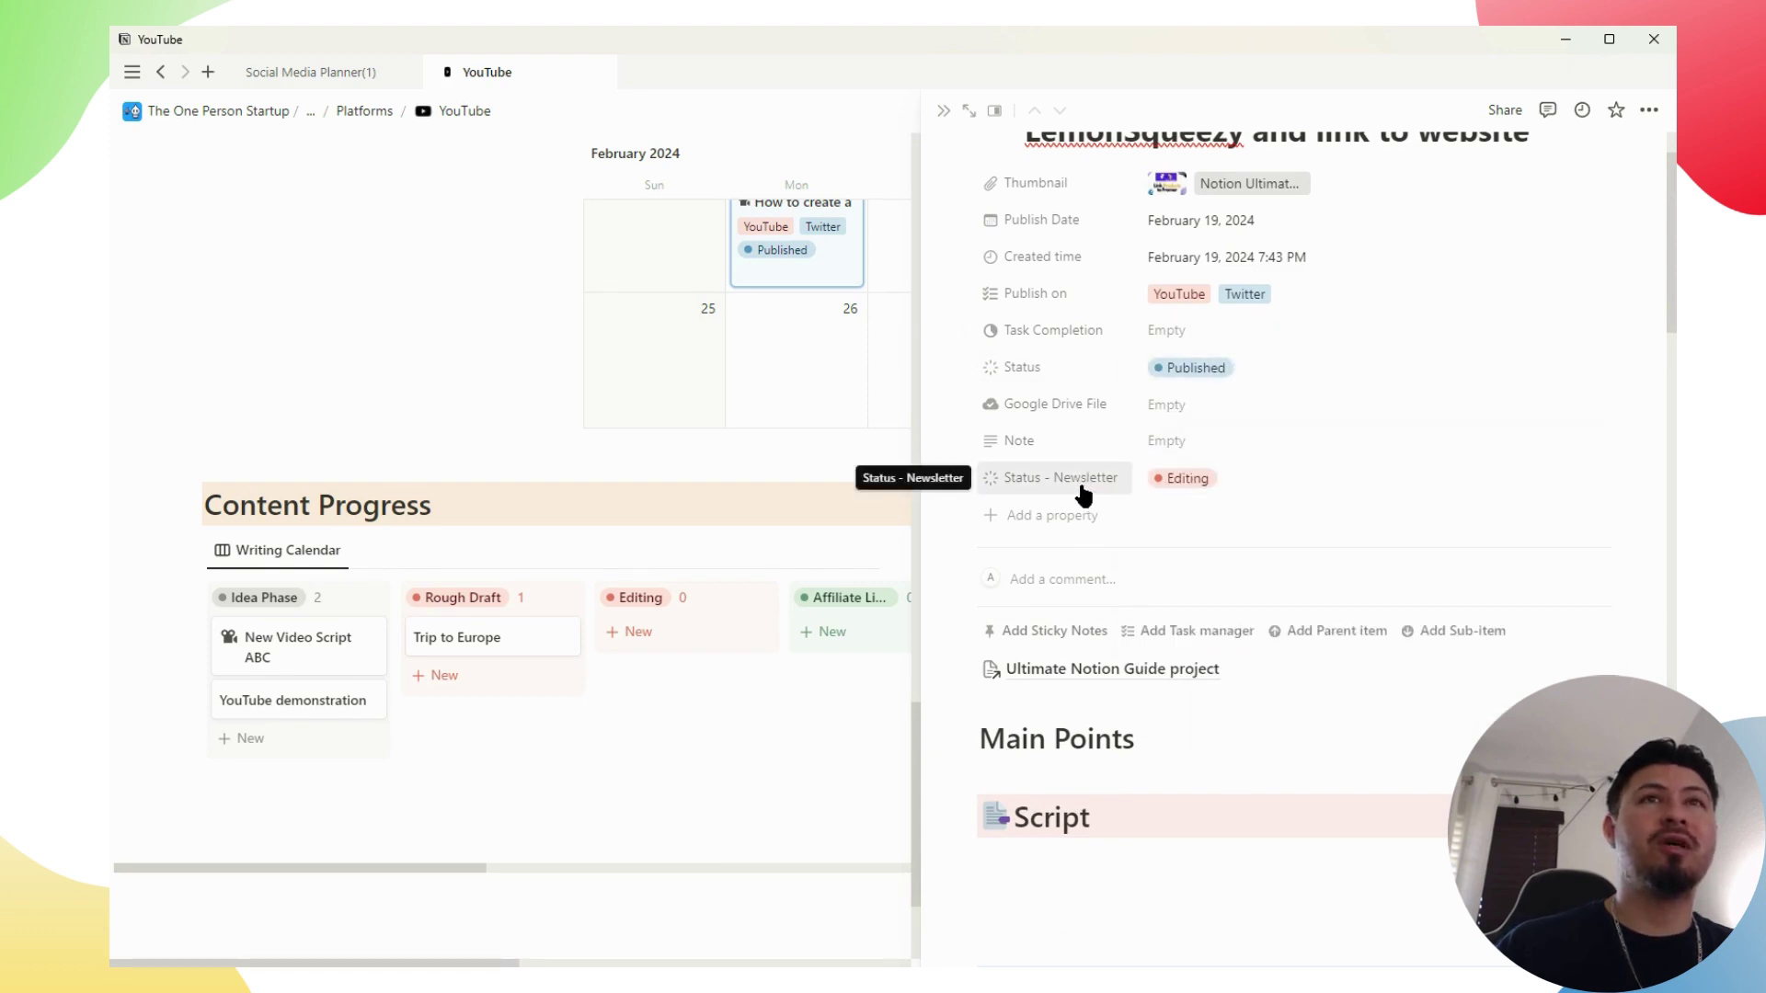
# Set the LemonSqueezy post's Status - Newsletter property to Idea Phase
pyautogui.click(1187, 481)
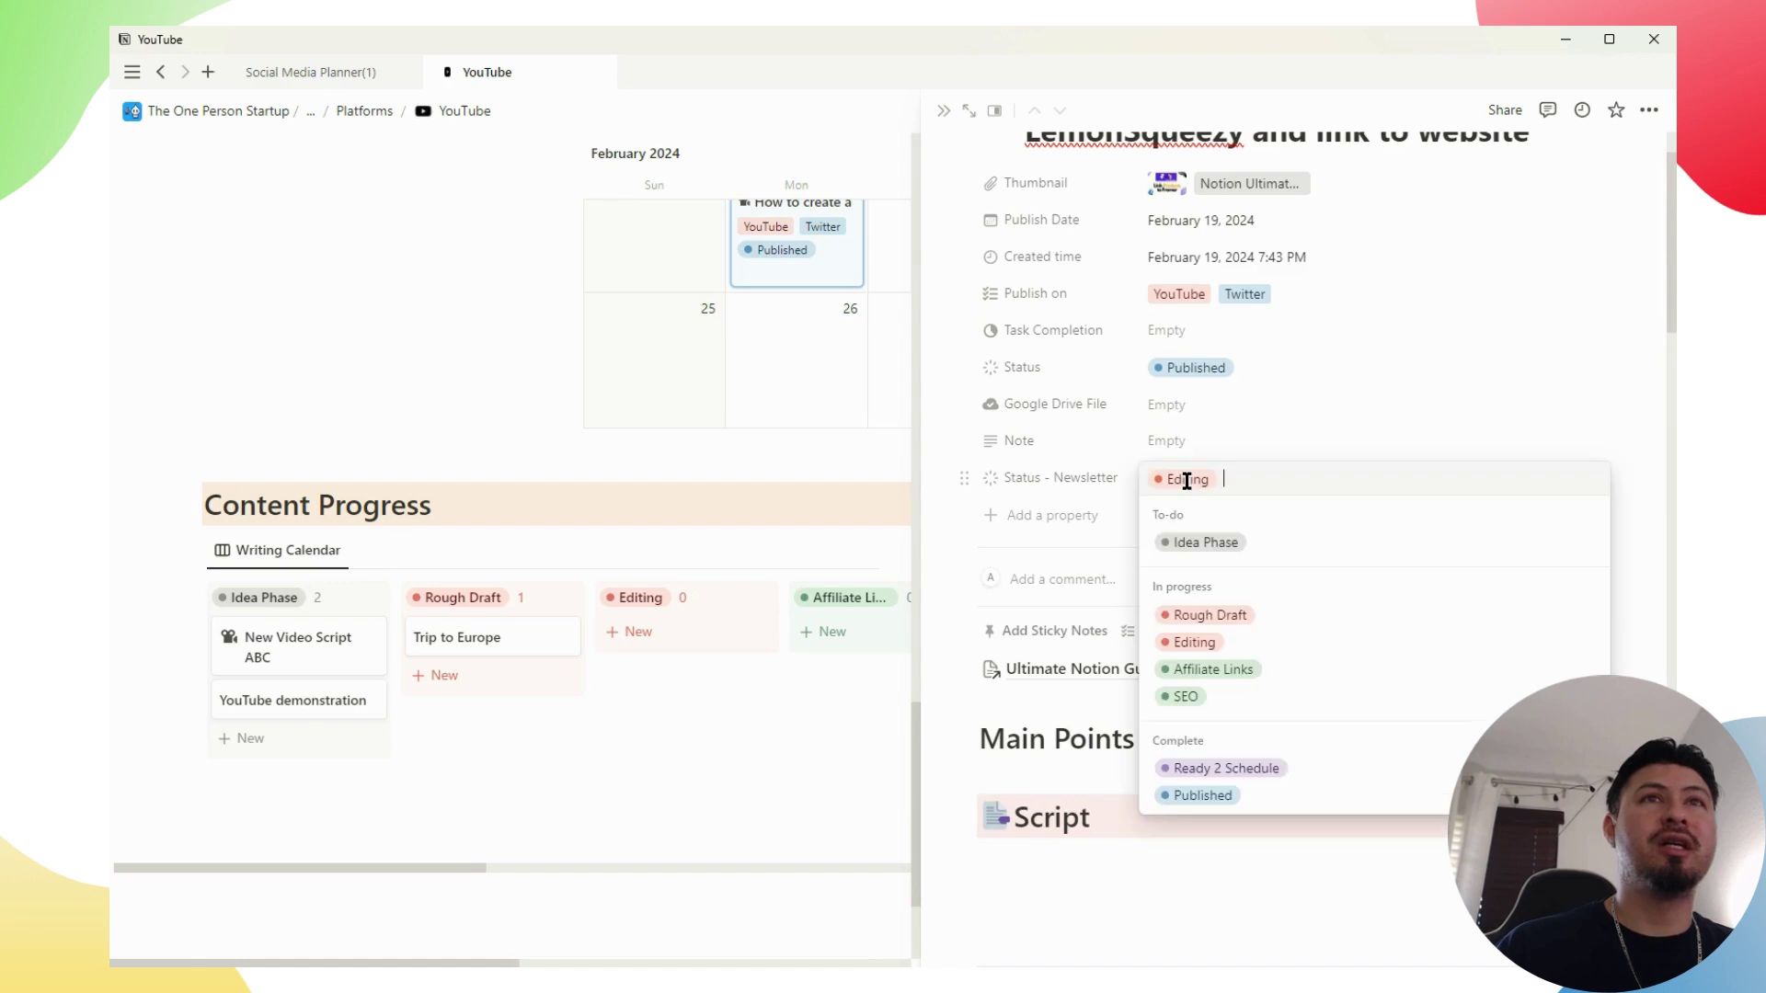
pyautogui.click(1204, 543)
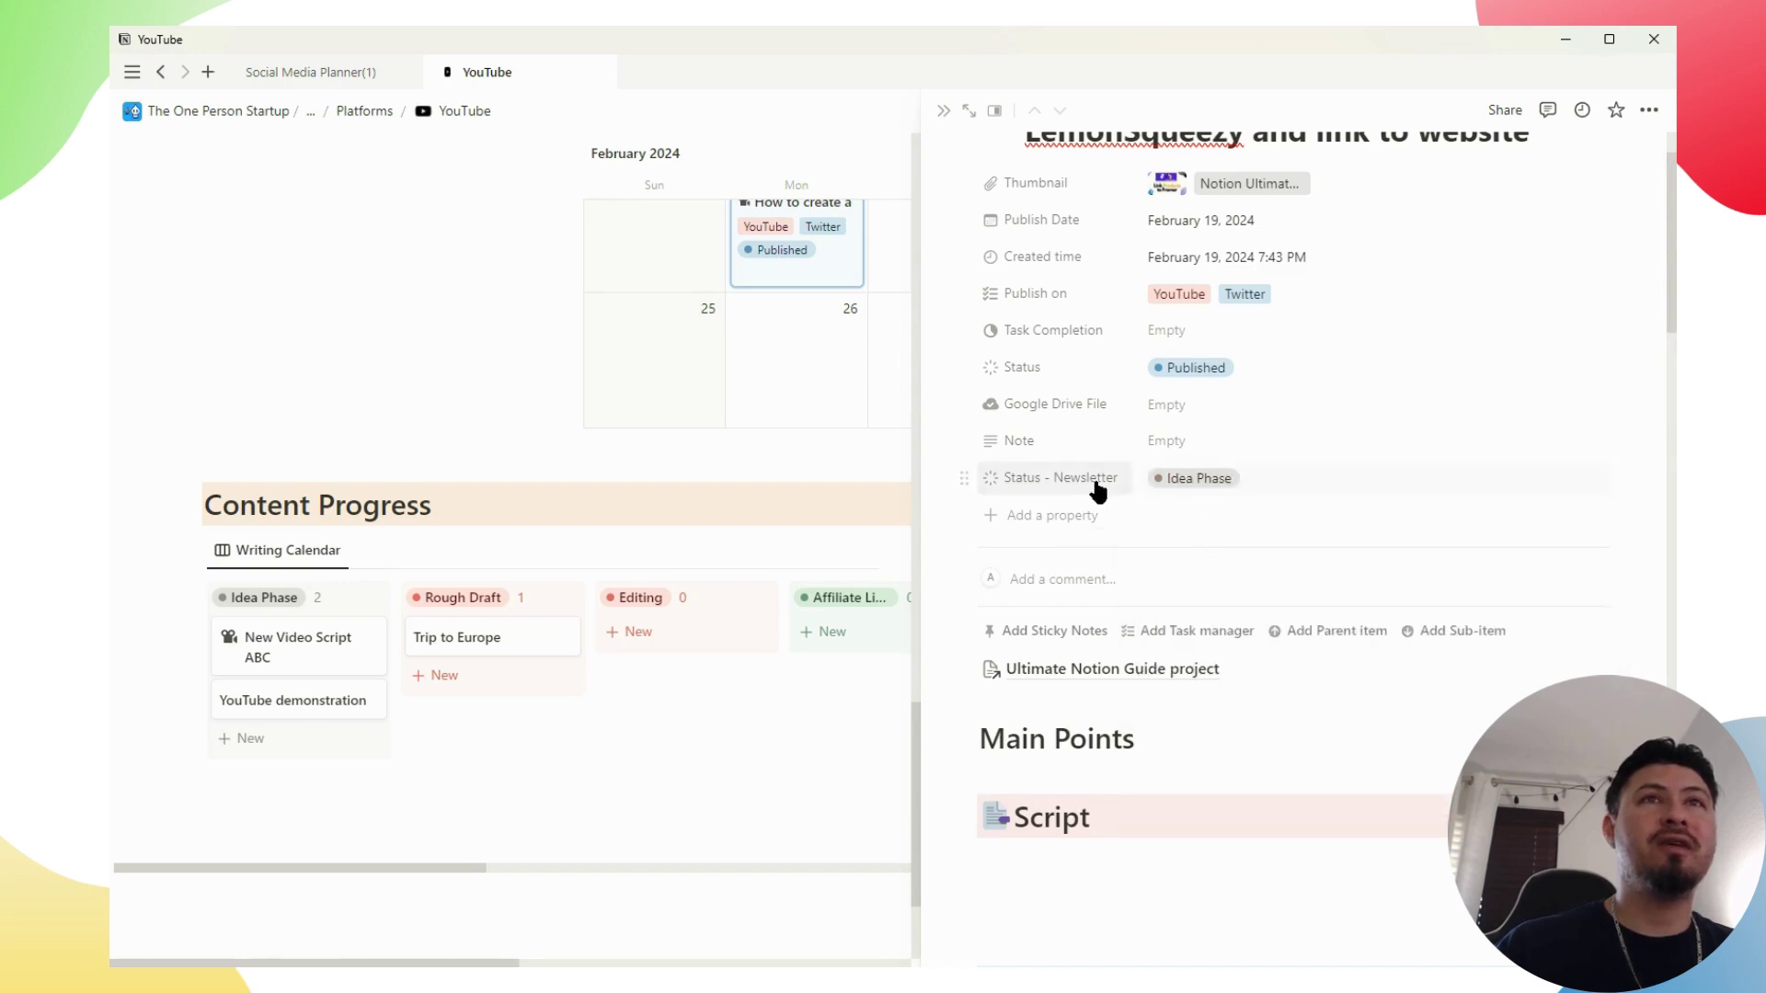
pyautogui.click(1218, 483)
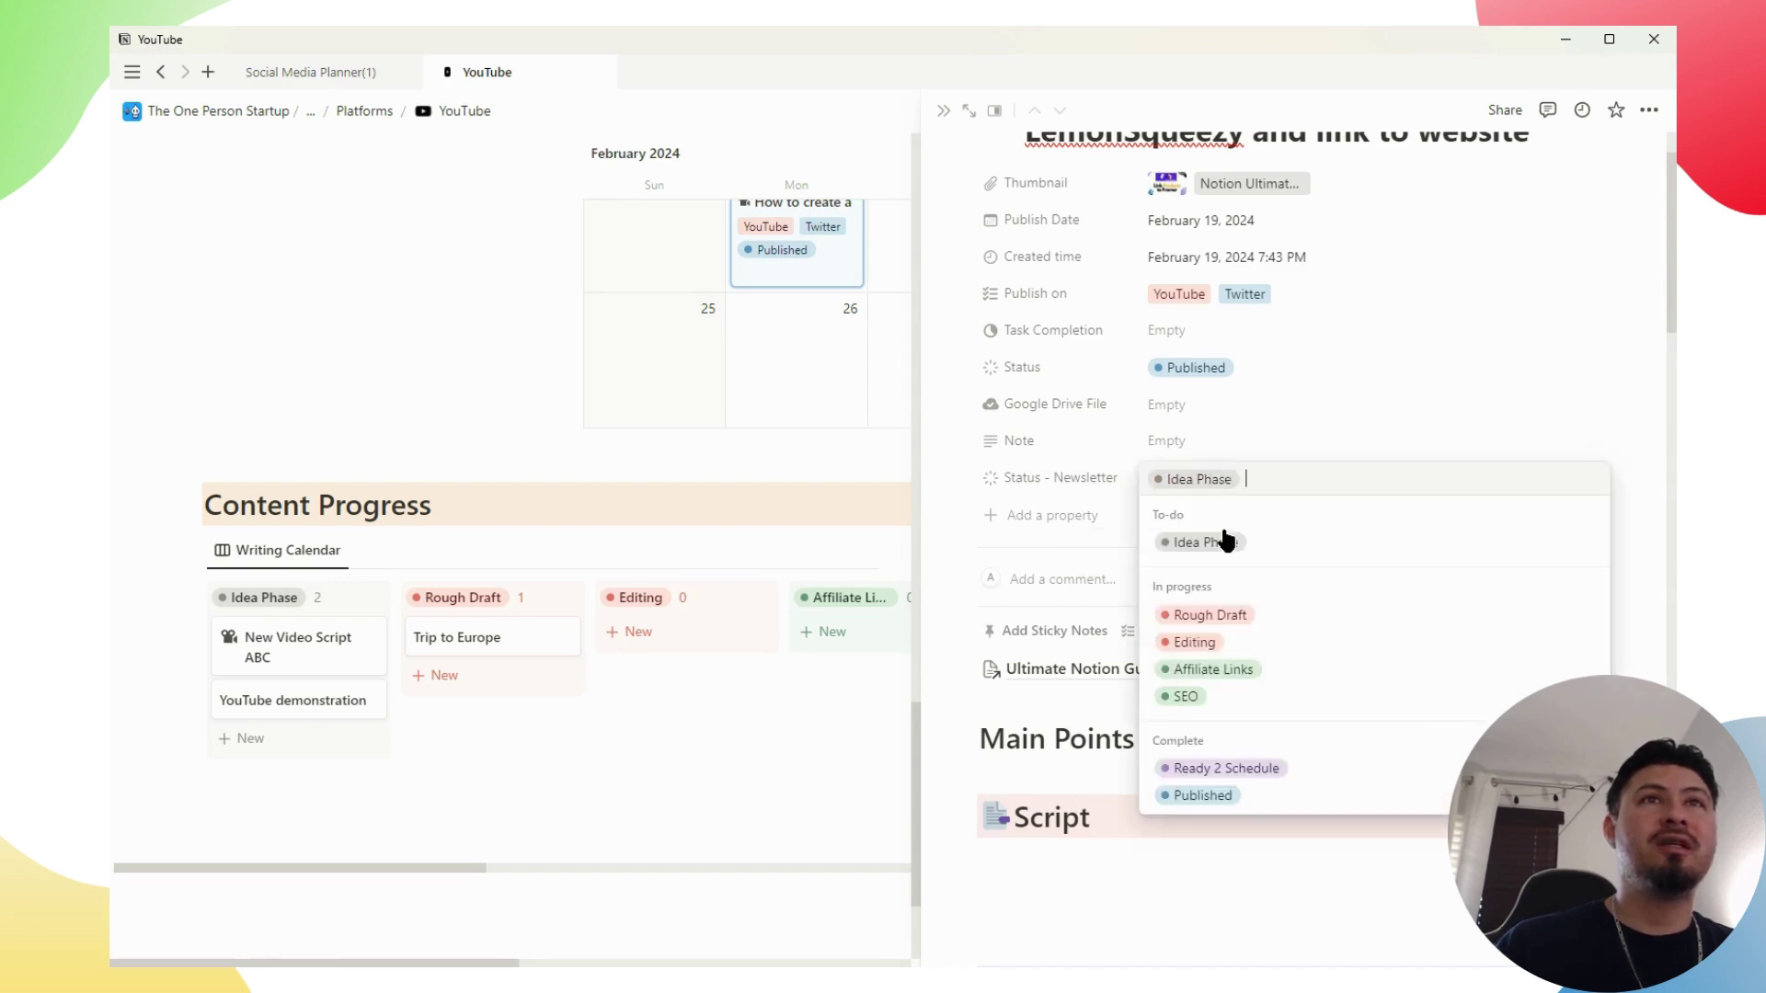
pyautogui.click(1293, 432)
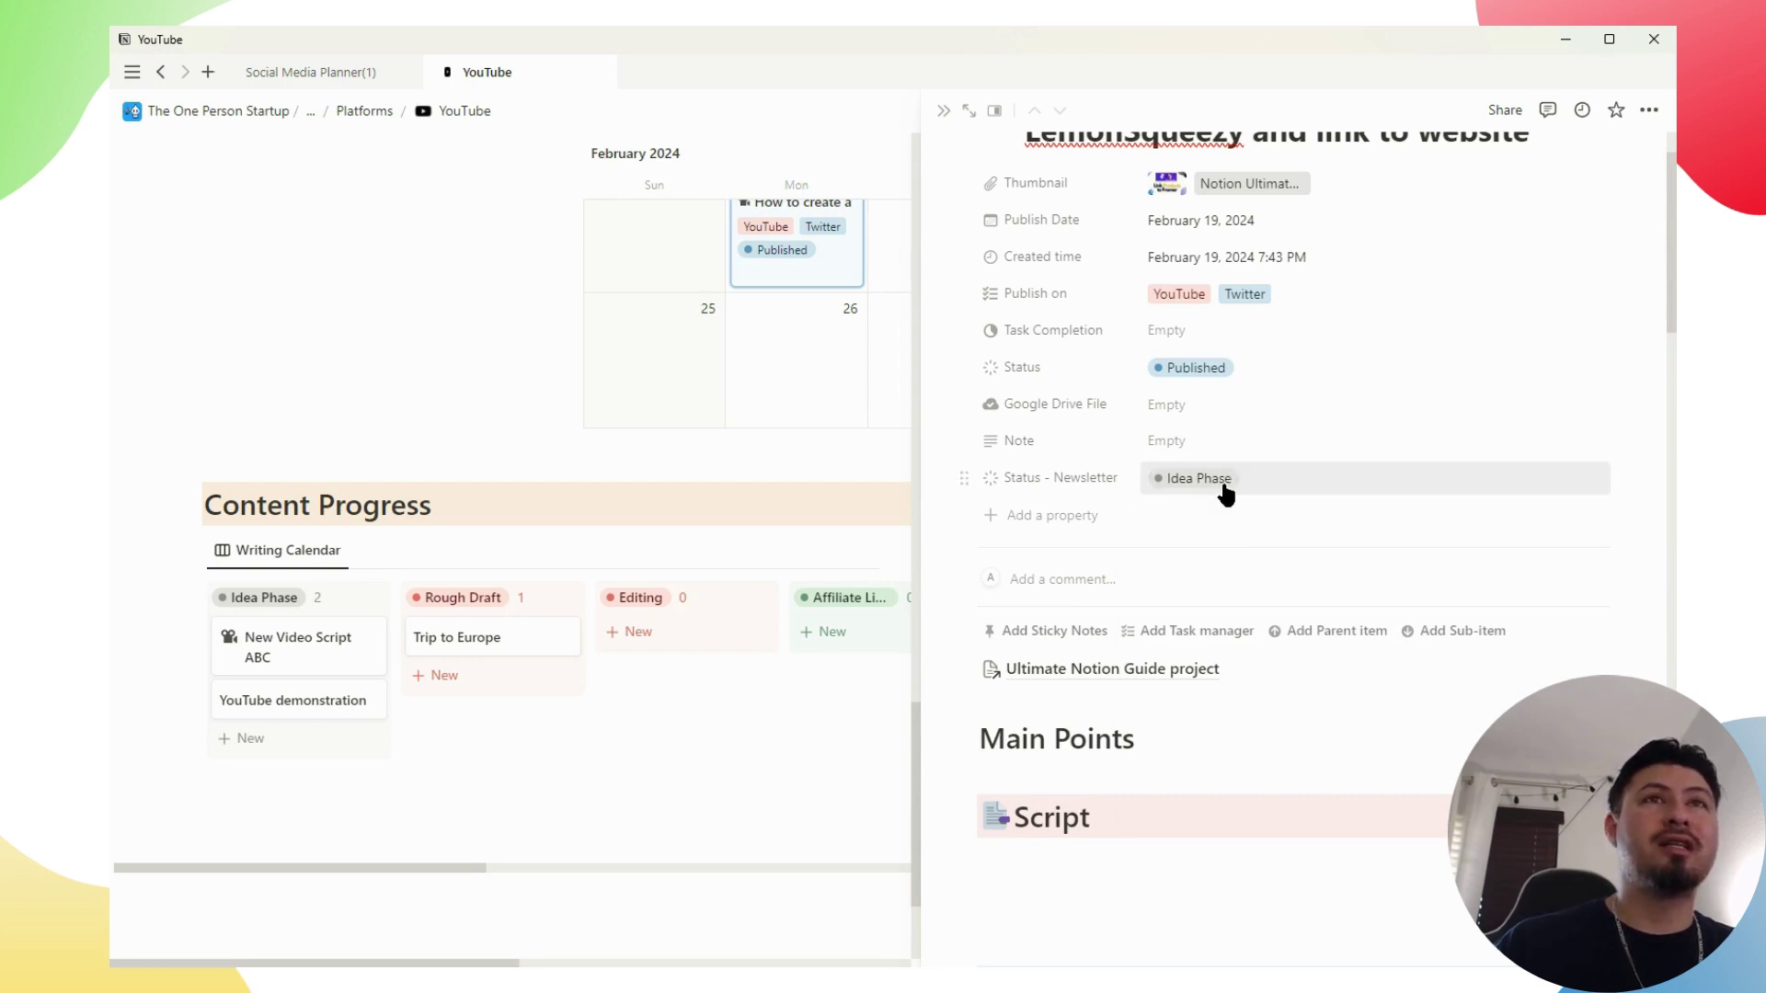
pyautogui.scroll(2, 1237, 588)
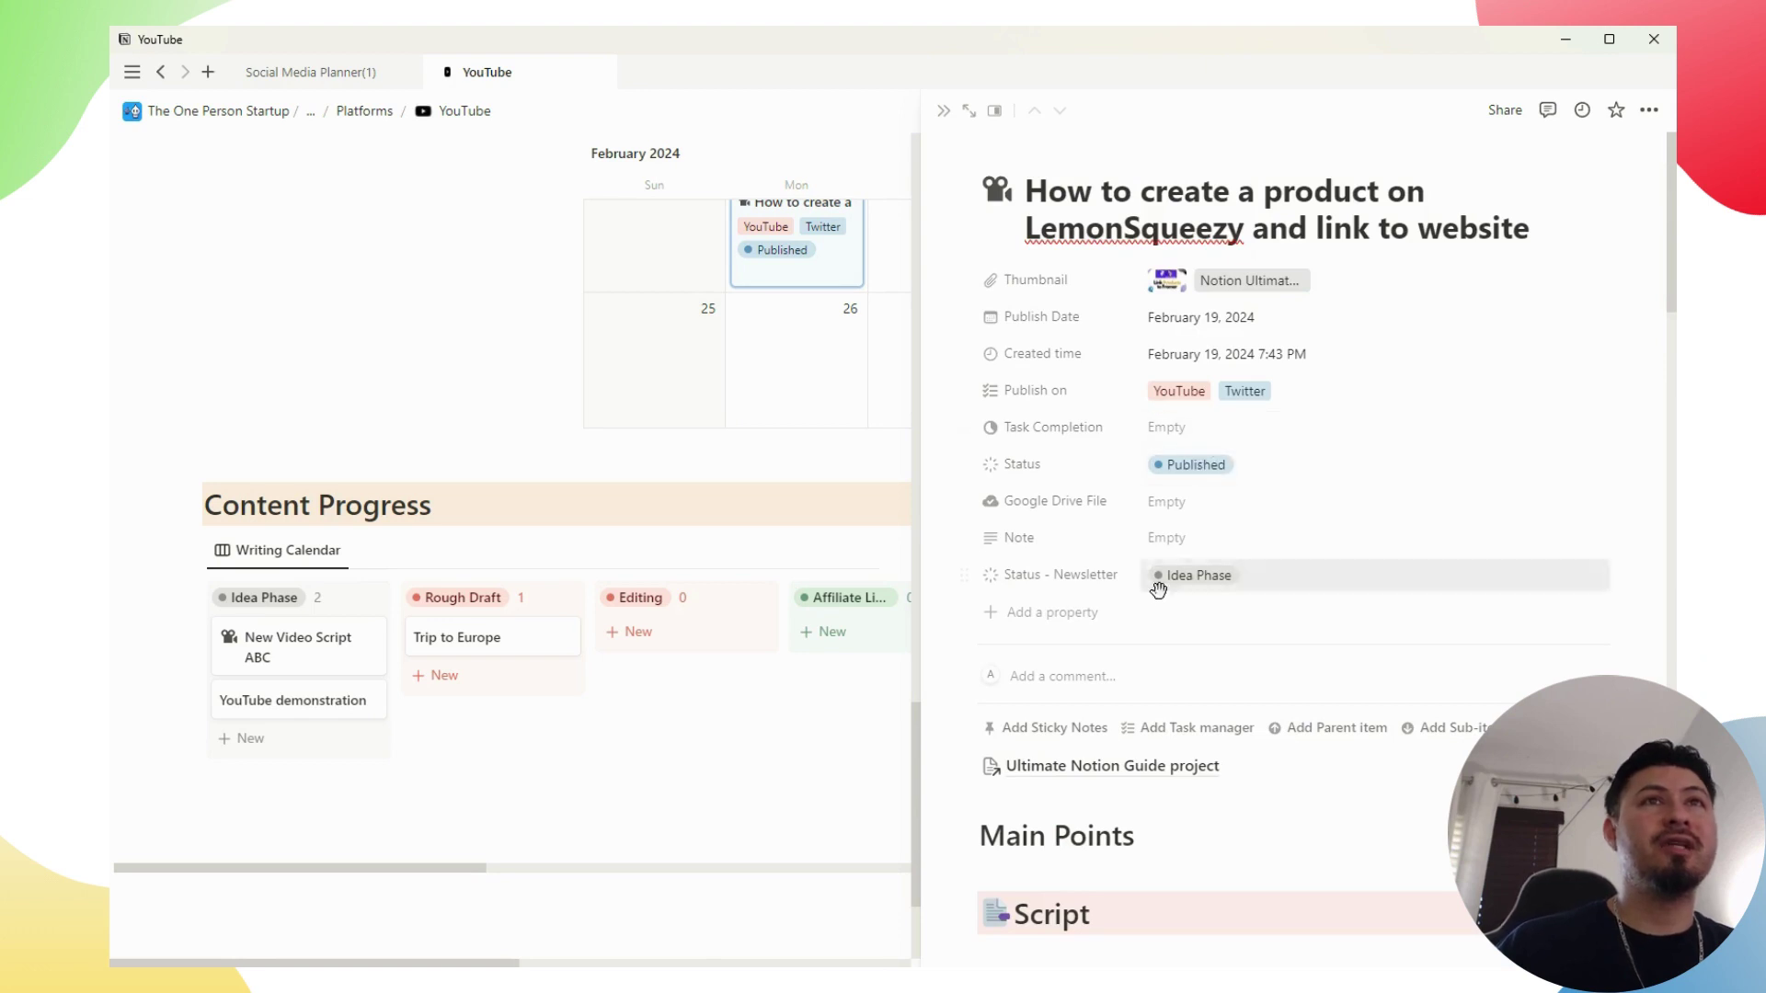
# Review the LemonSqueezy post's Script and Video Description sections, expanding the video description toggle under Links to read it and collapsing it again
pyautogui.scroll(-4, 1196, 584)
pyautogui.scroll(4, 1251, 624)
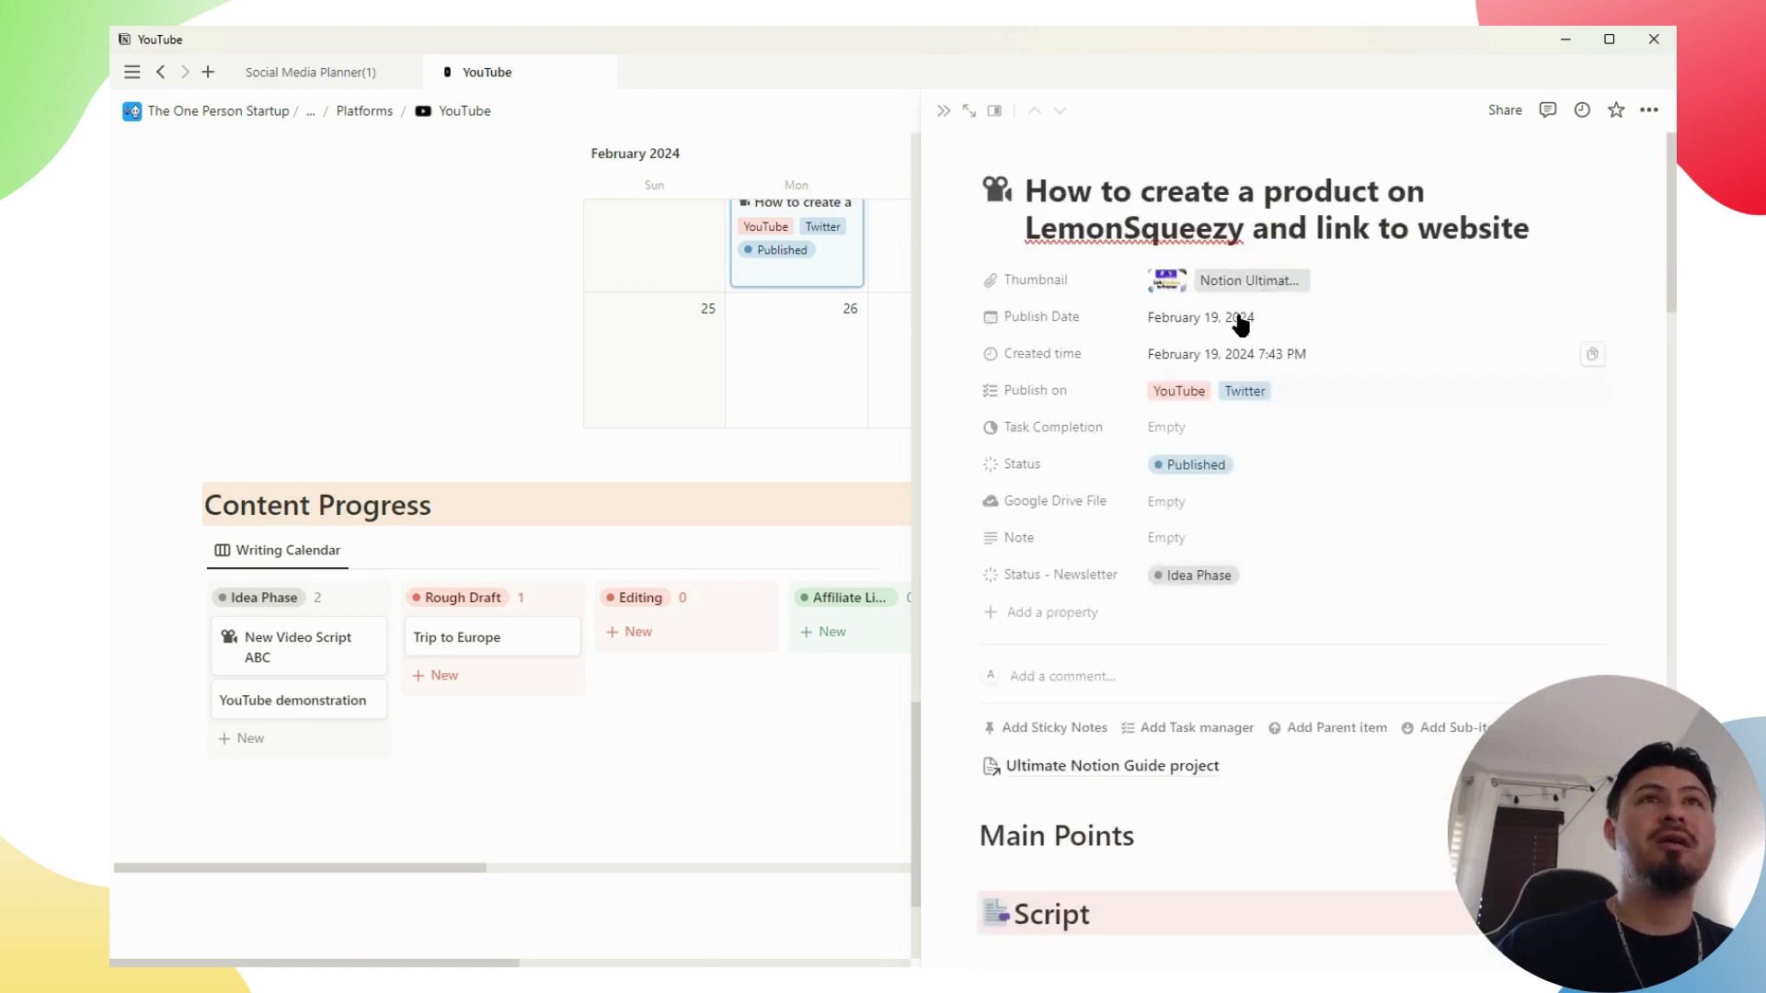
pyautogui.scroll(-5, 1214, 592)
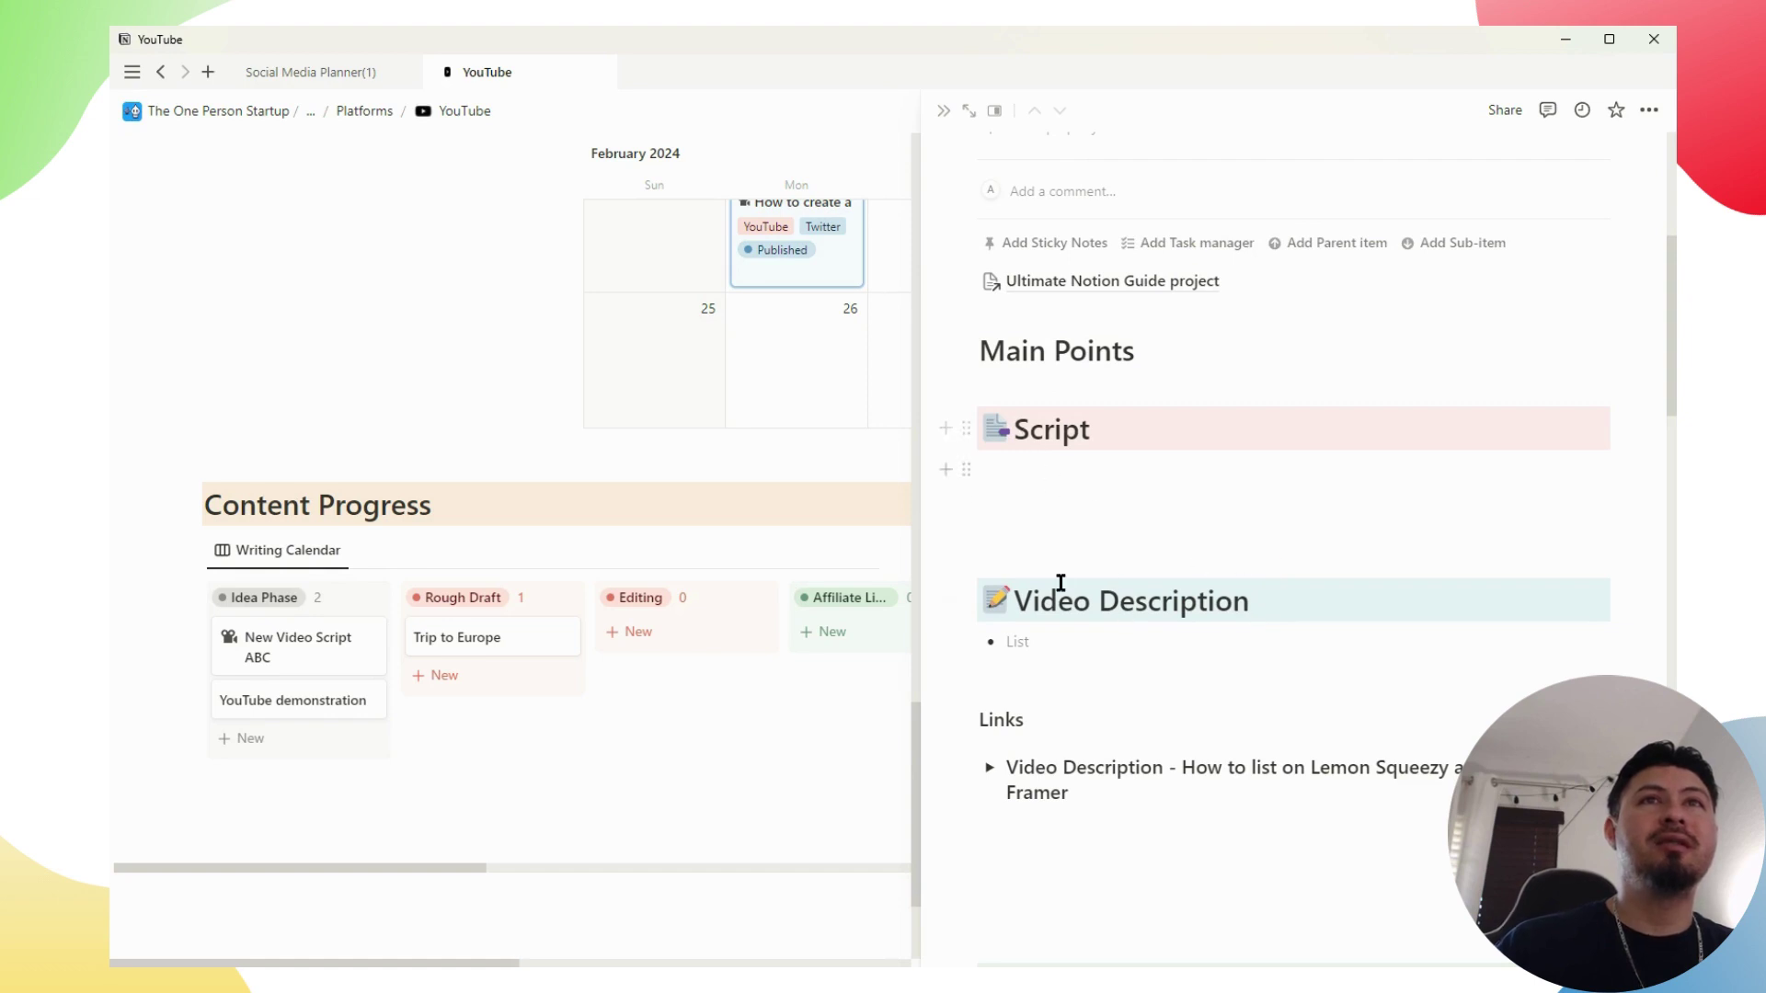
pyautogui.scroll(-3, 1060, 582)
pyautogui.scroll(-3, 1089, 570)
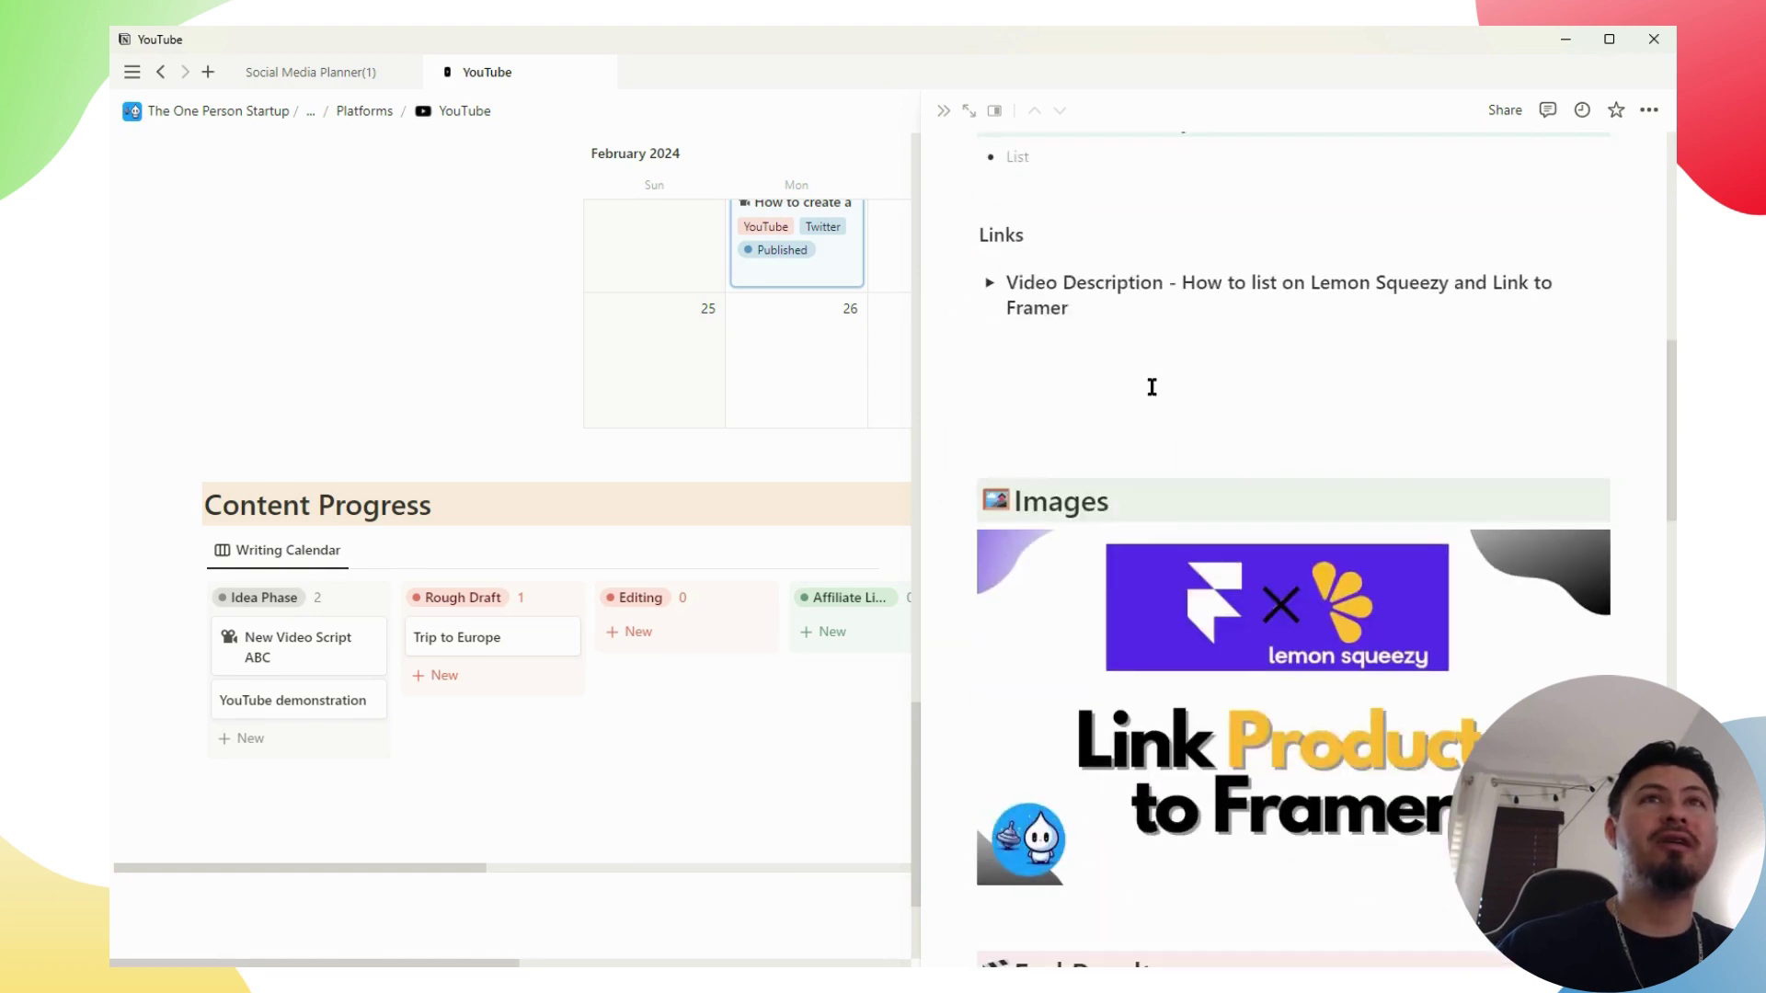
pyautogui.scroll(2, 1151, 382)
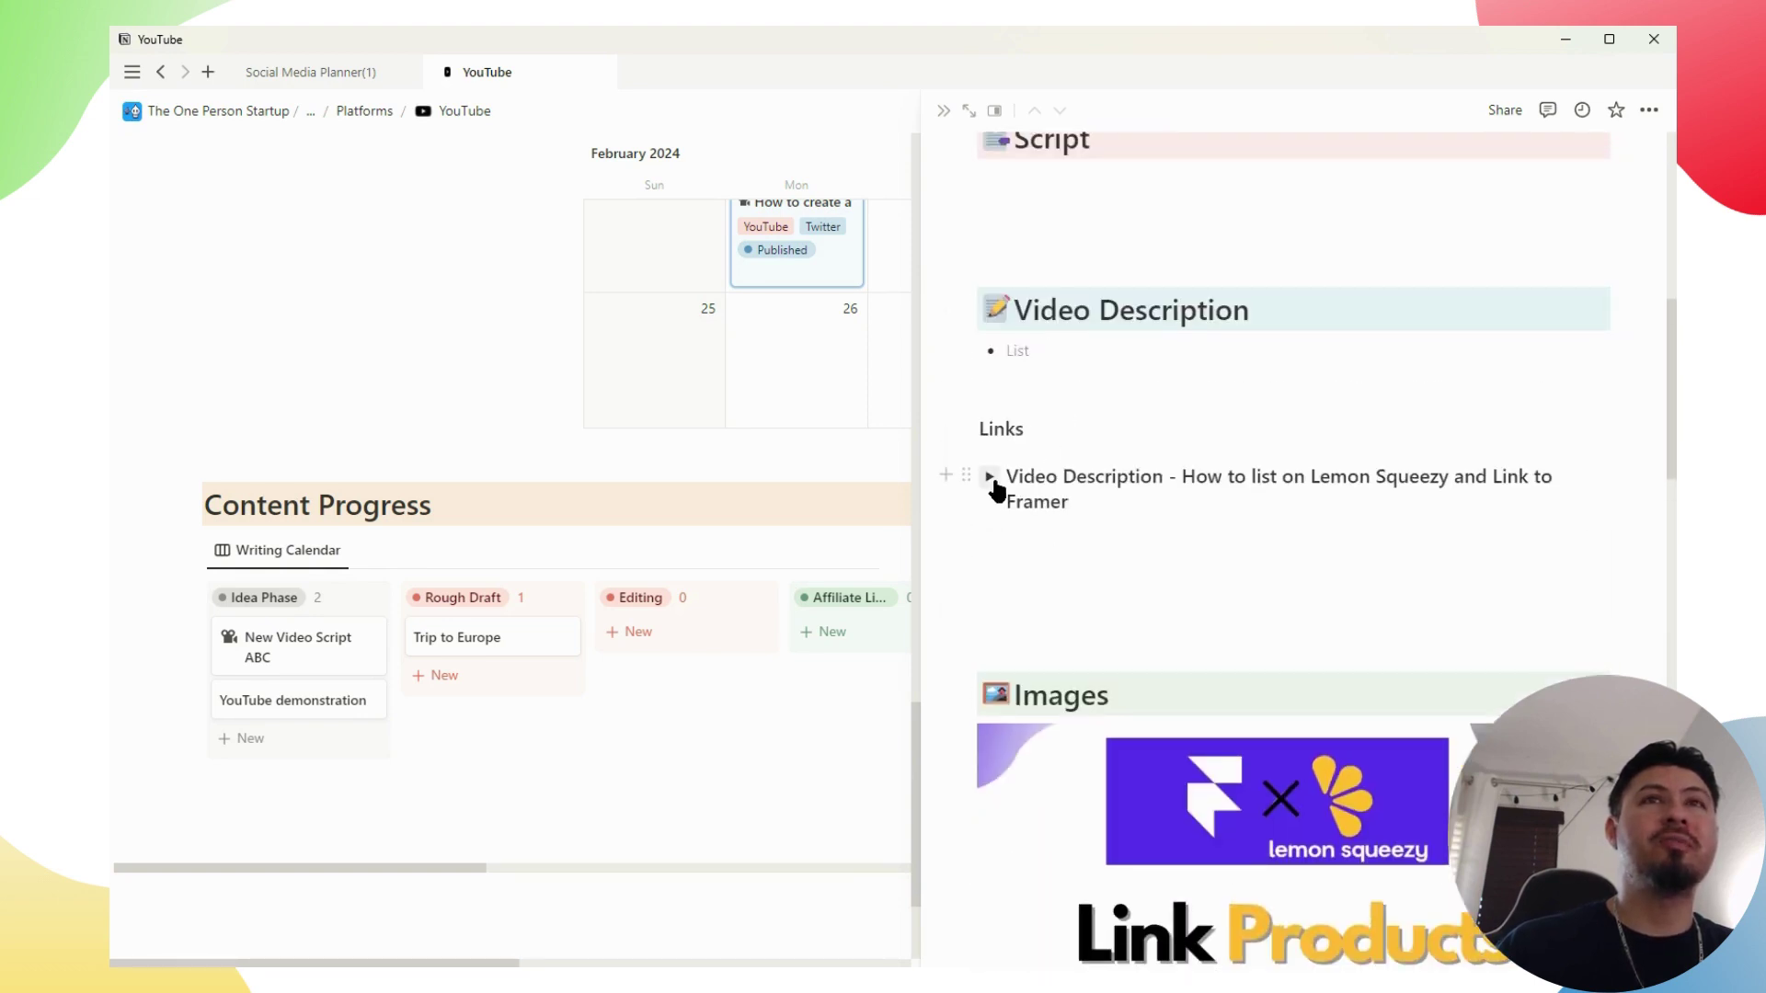
pyautogui.click(990, 477)
pyautogui.scroll(-5, 994, 497)
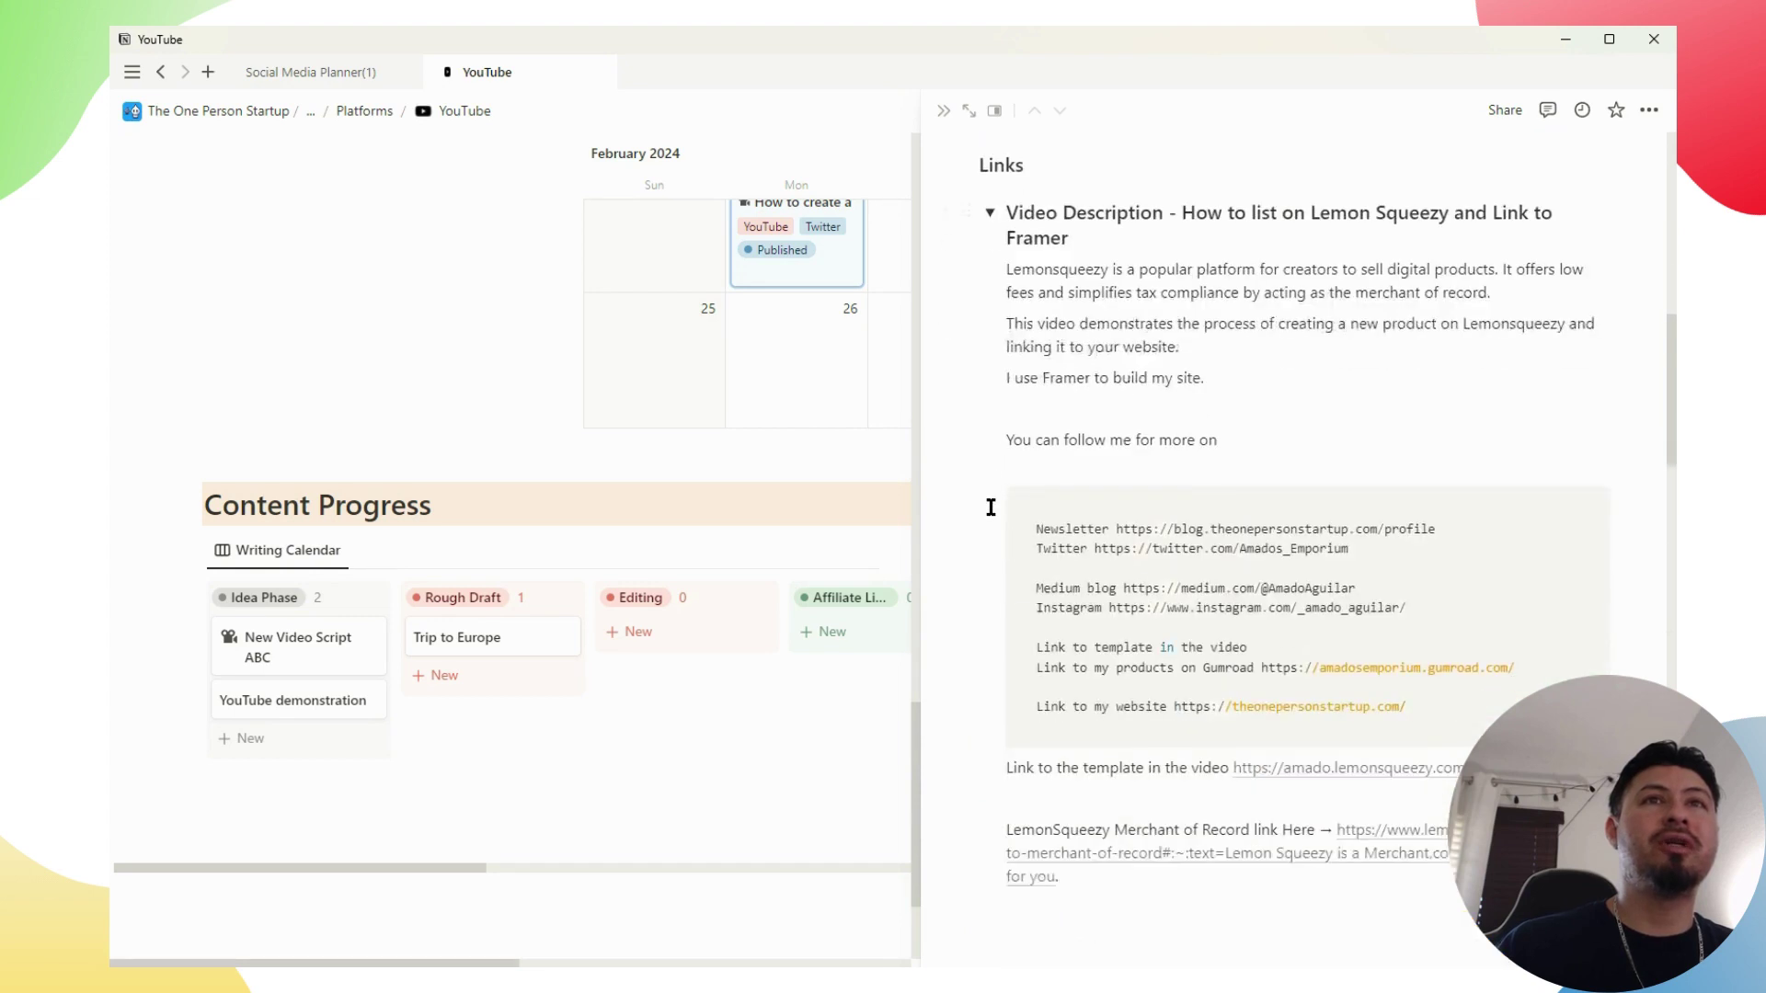
pyautogui.scroll(4, 991, 507)
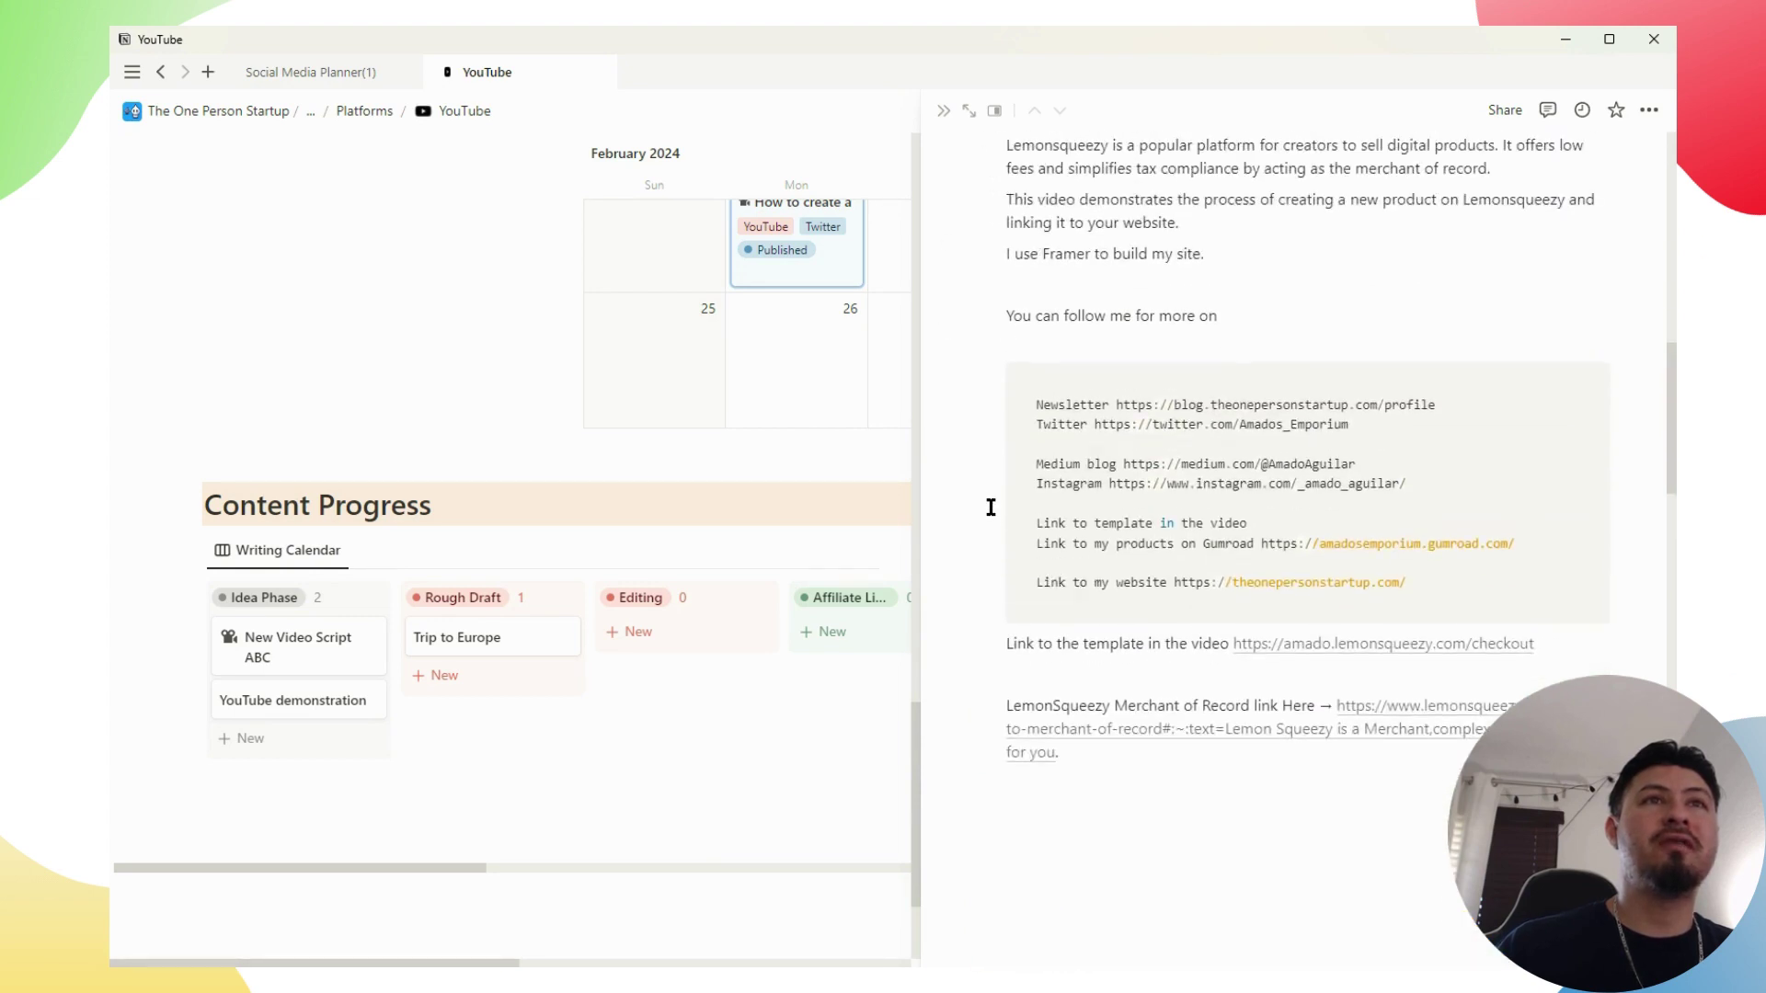
pyautogui.click(991, 380)
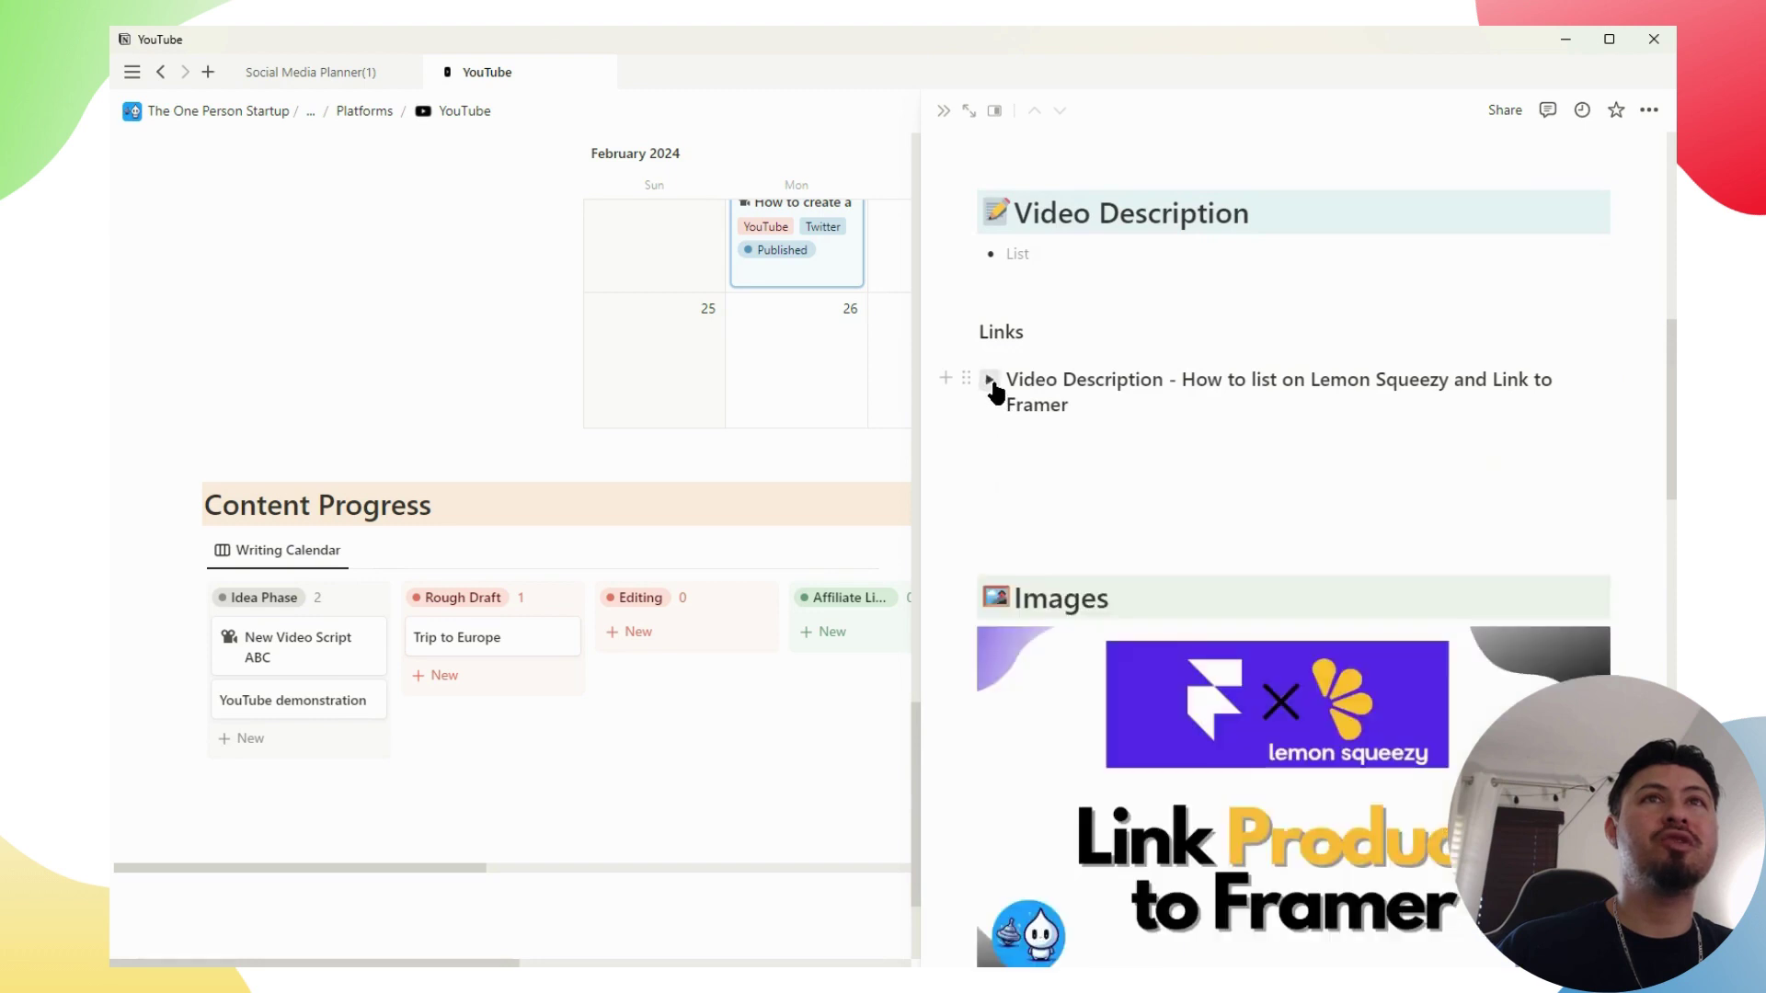
# Examine the thumbnail in the post's Images section and the uploaded and embedded YouTube videos under End Results
pyautogui.scroll(-5, 1196, 377)
pyautogui.scroll(1, 1214, 442)
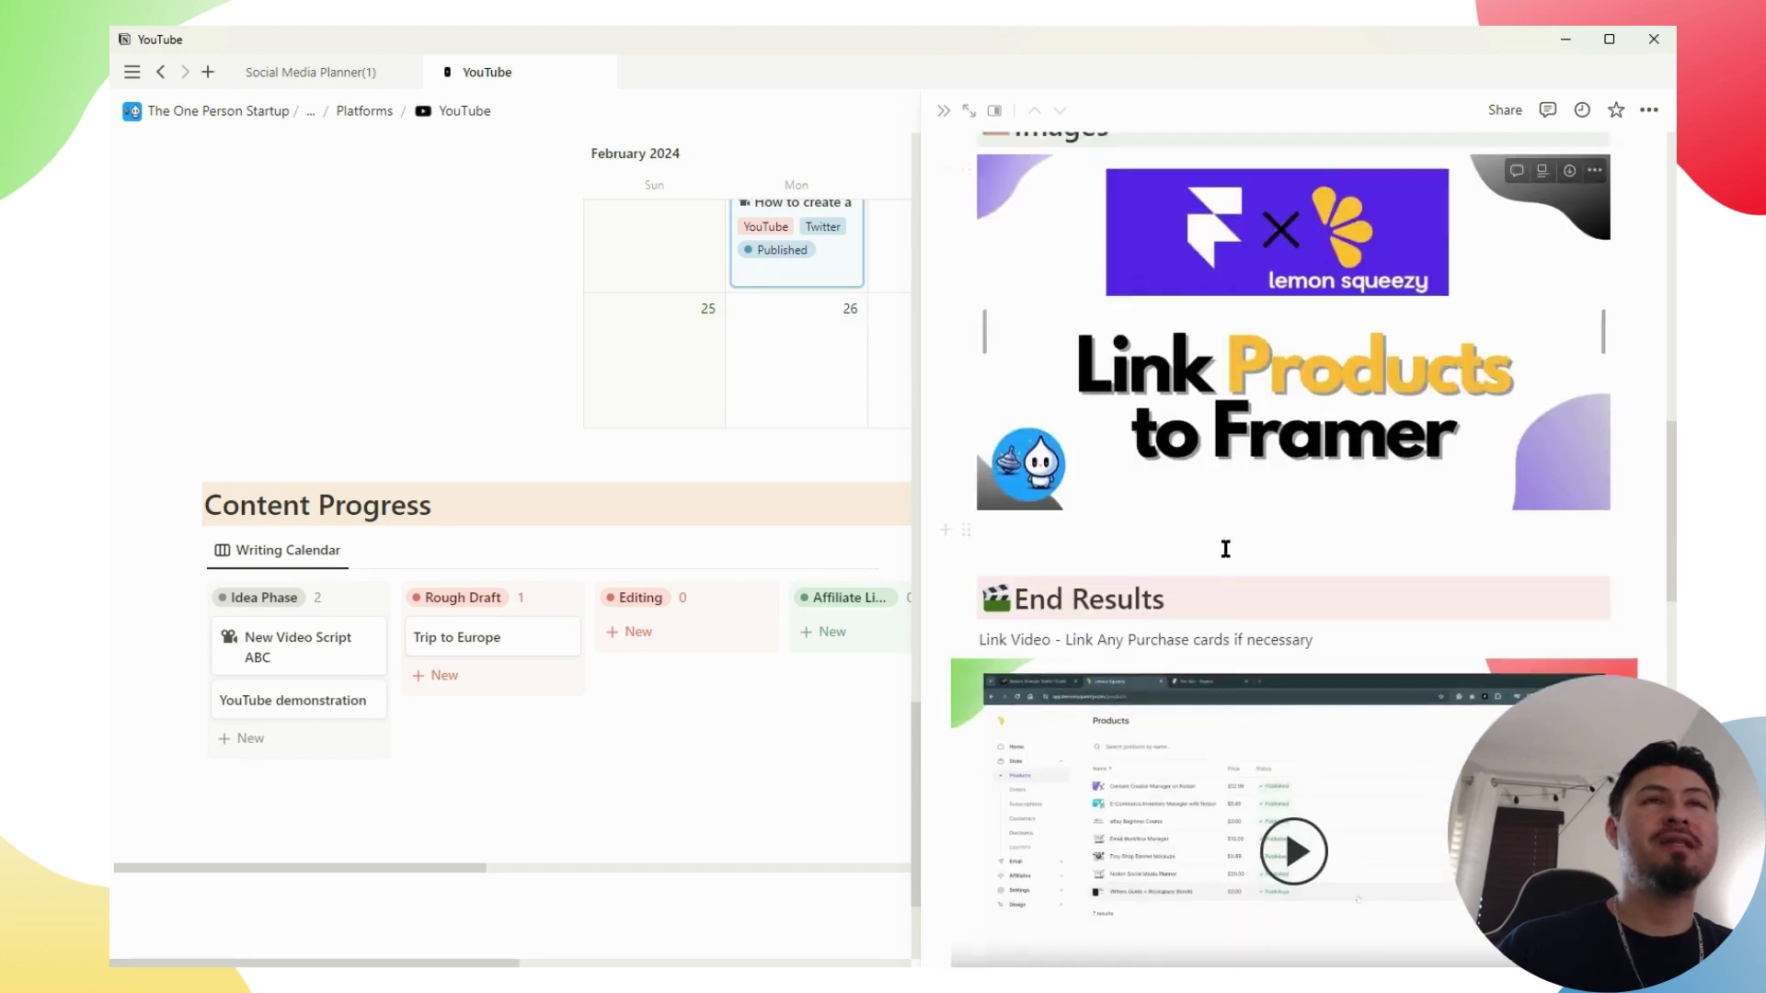
pyautogui.scroll(-1, 1260, 548)
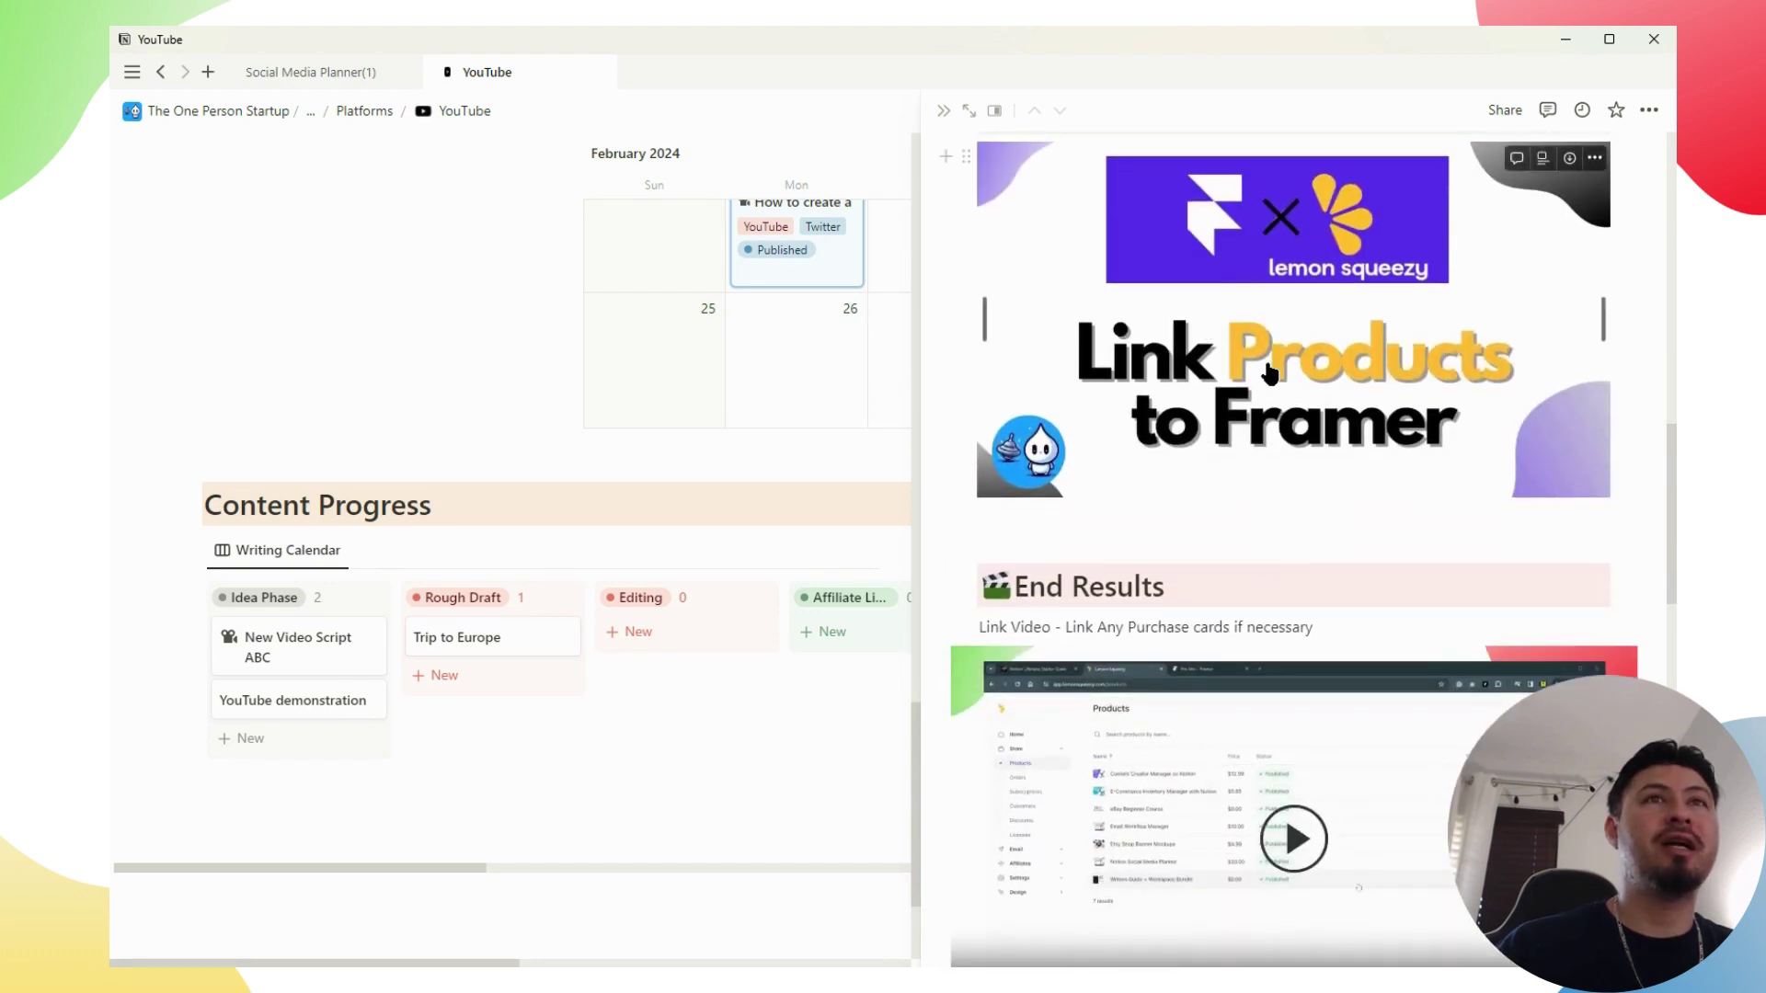
pyautogui.scroll(-1, 1214, 584)
pyautogui.scroll(-2, 1221, 593)
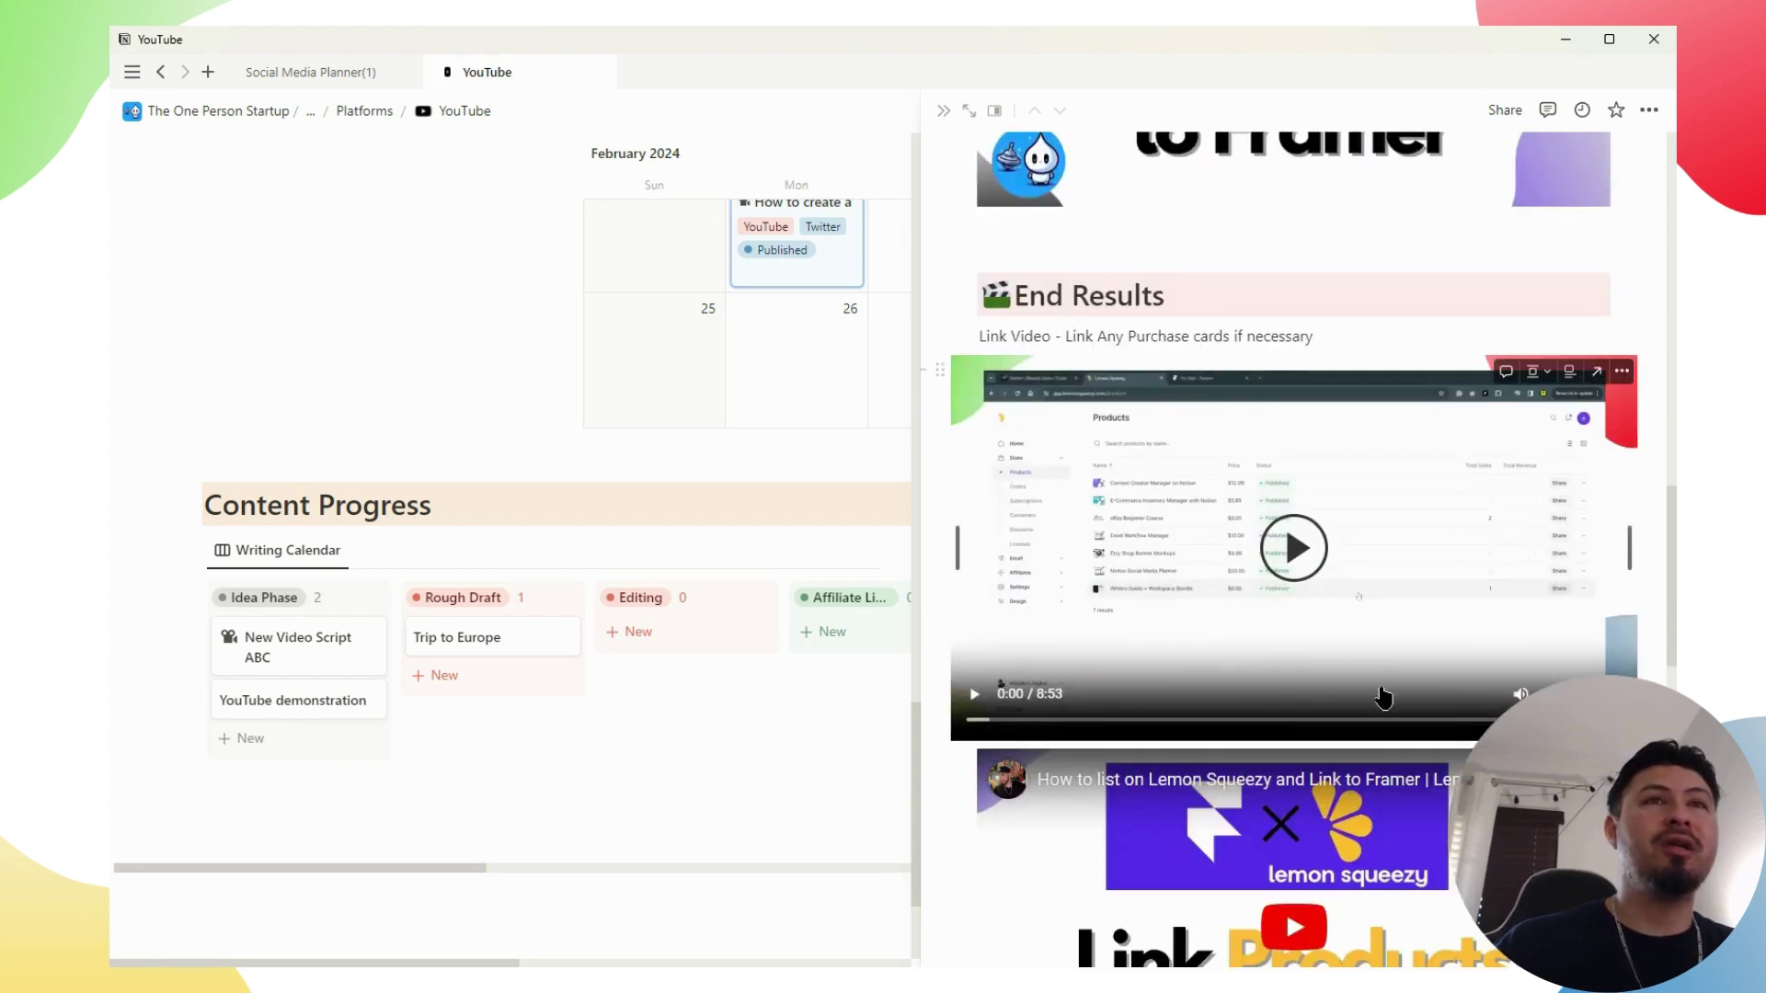
pyautogui.scroll(-3, 1382, 697)
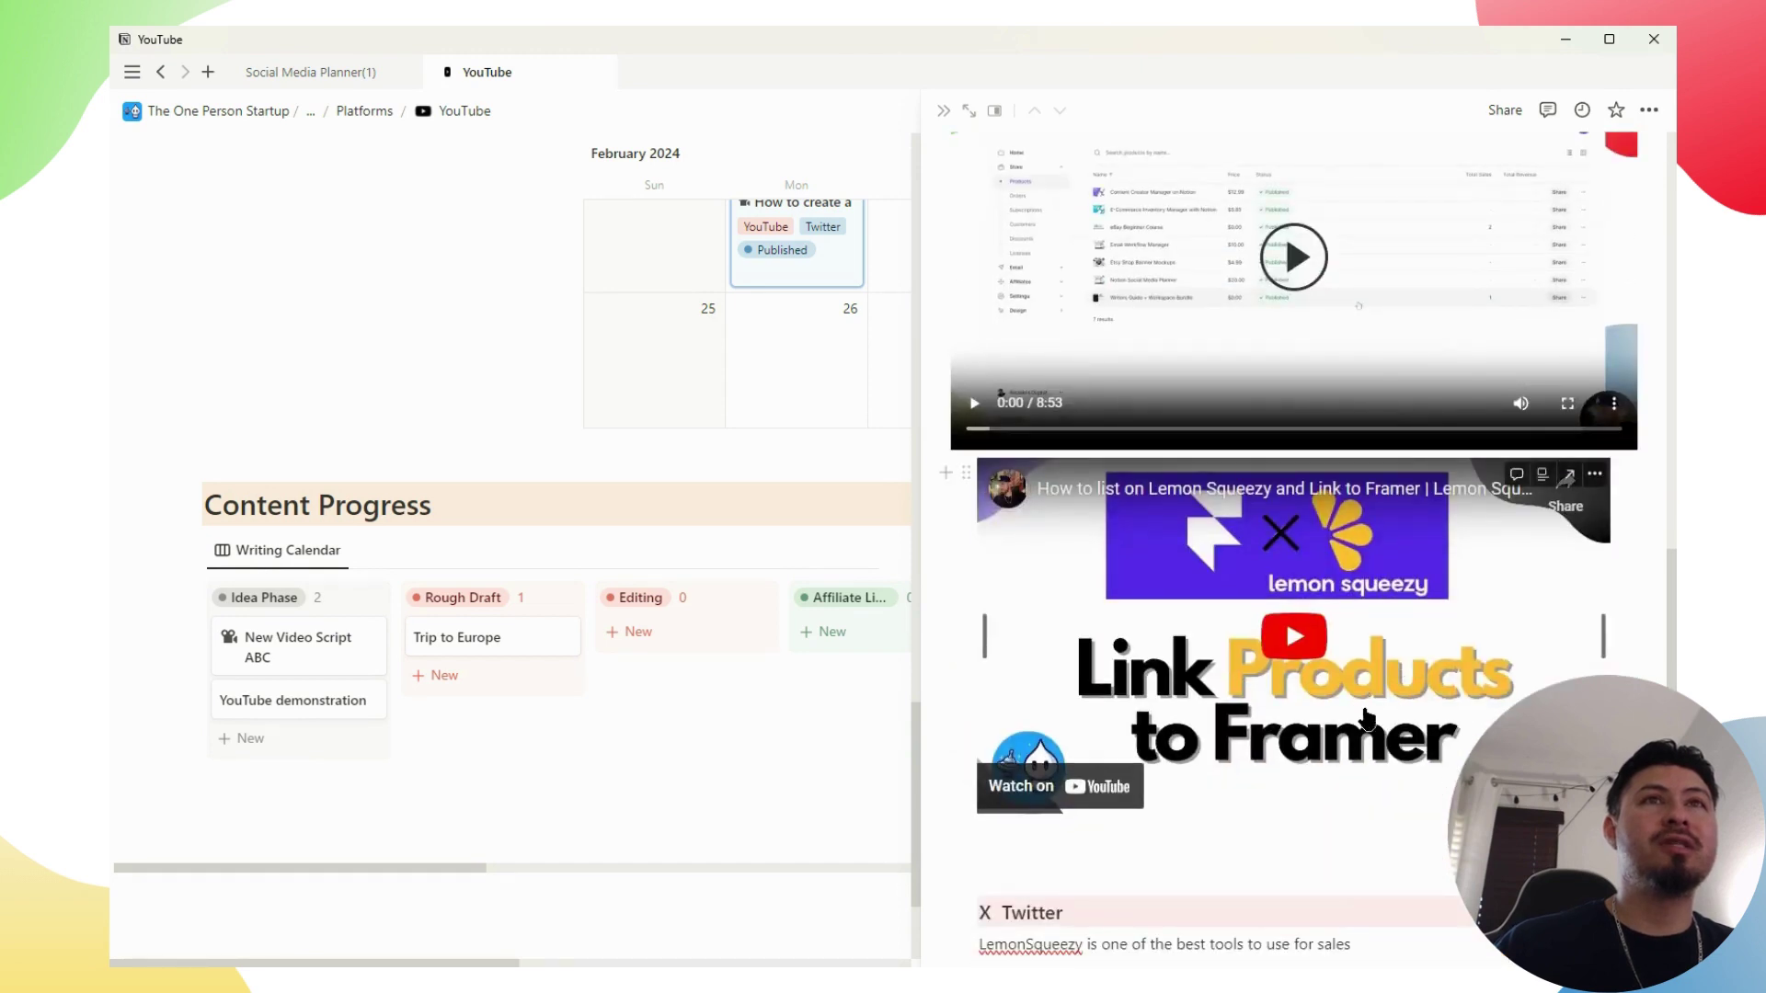
pyautogui.scroll(-2, 1287, 704)
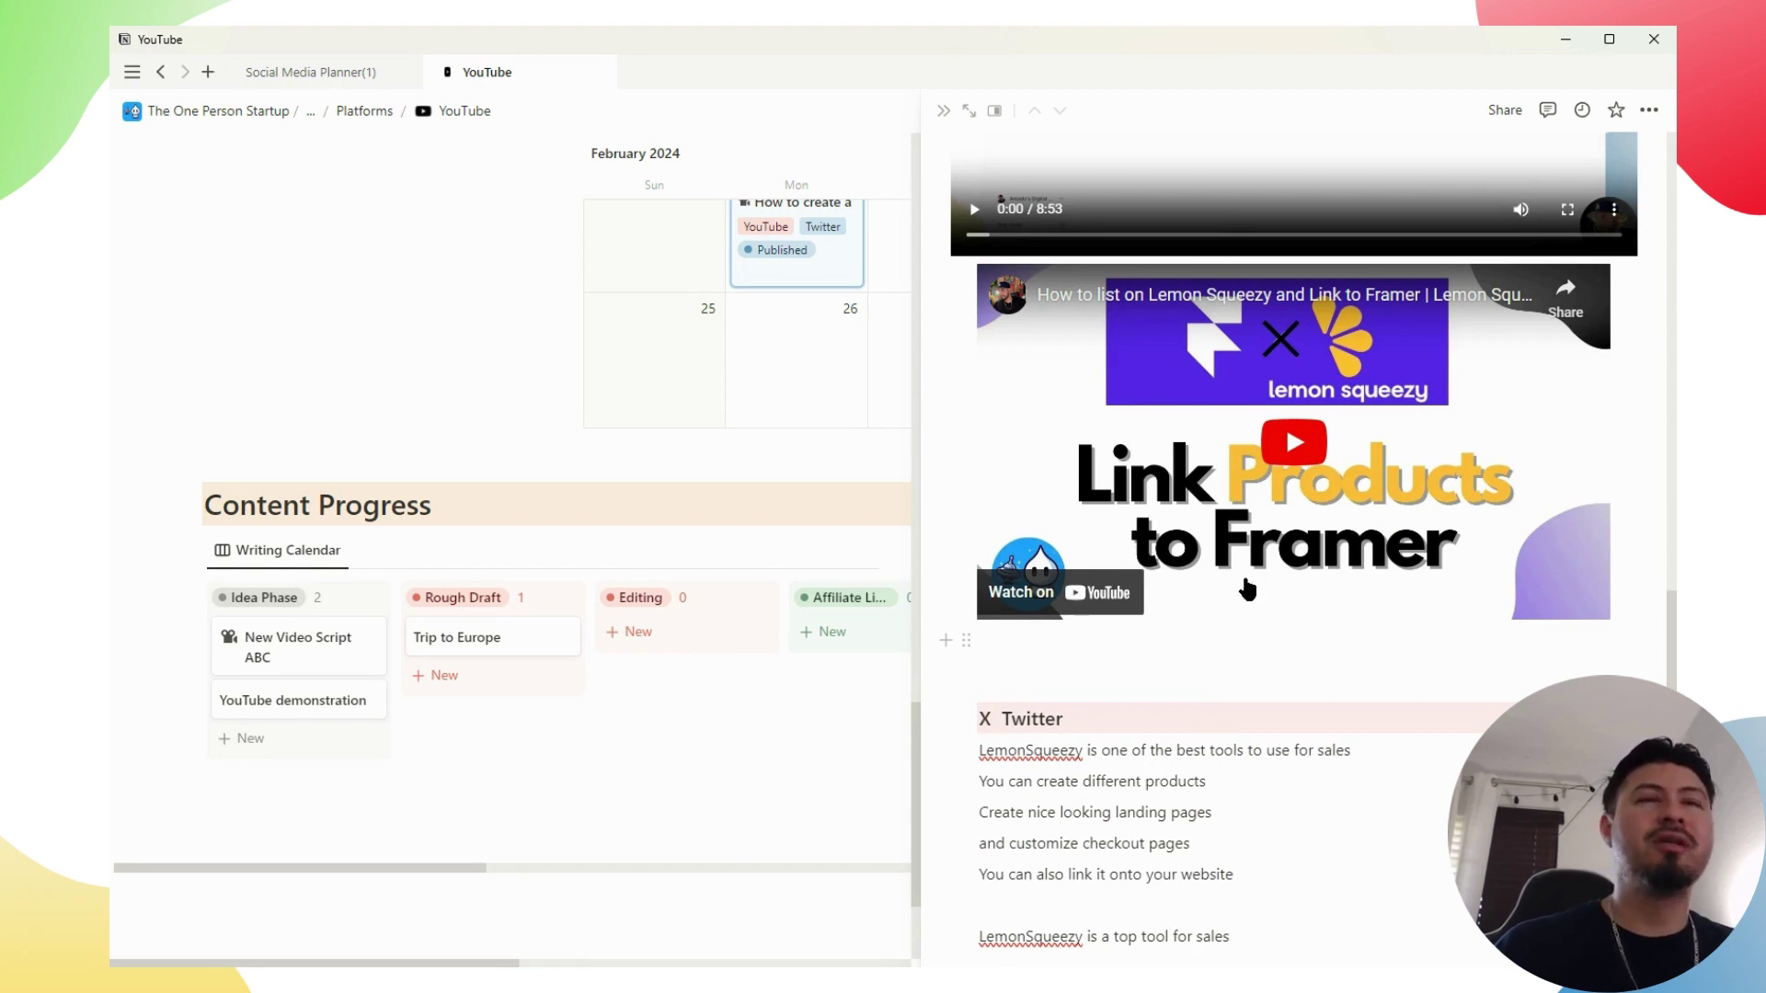
pyautogui.scroll(3, 1374, 348)
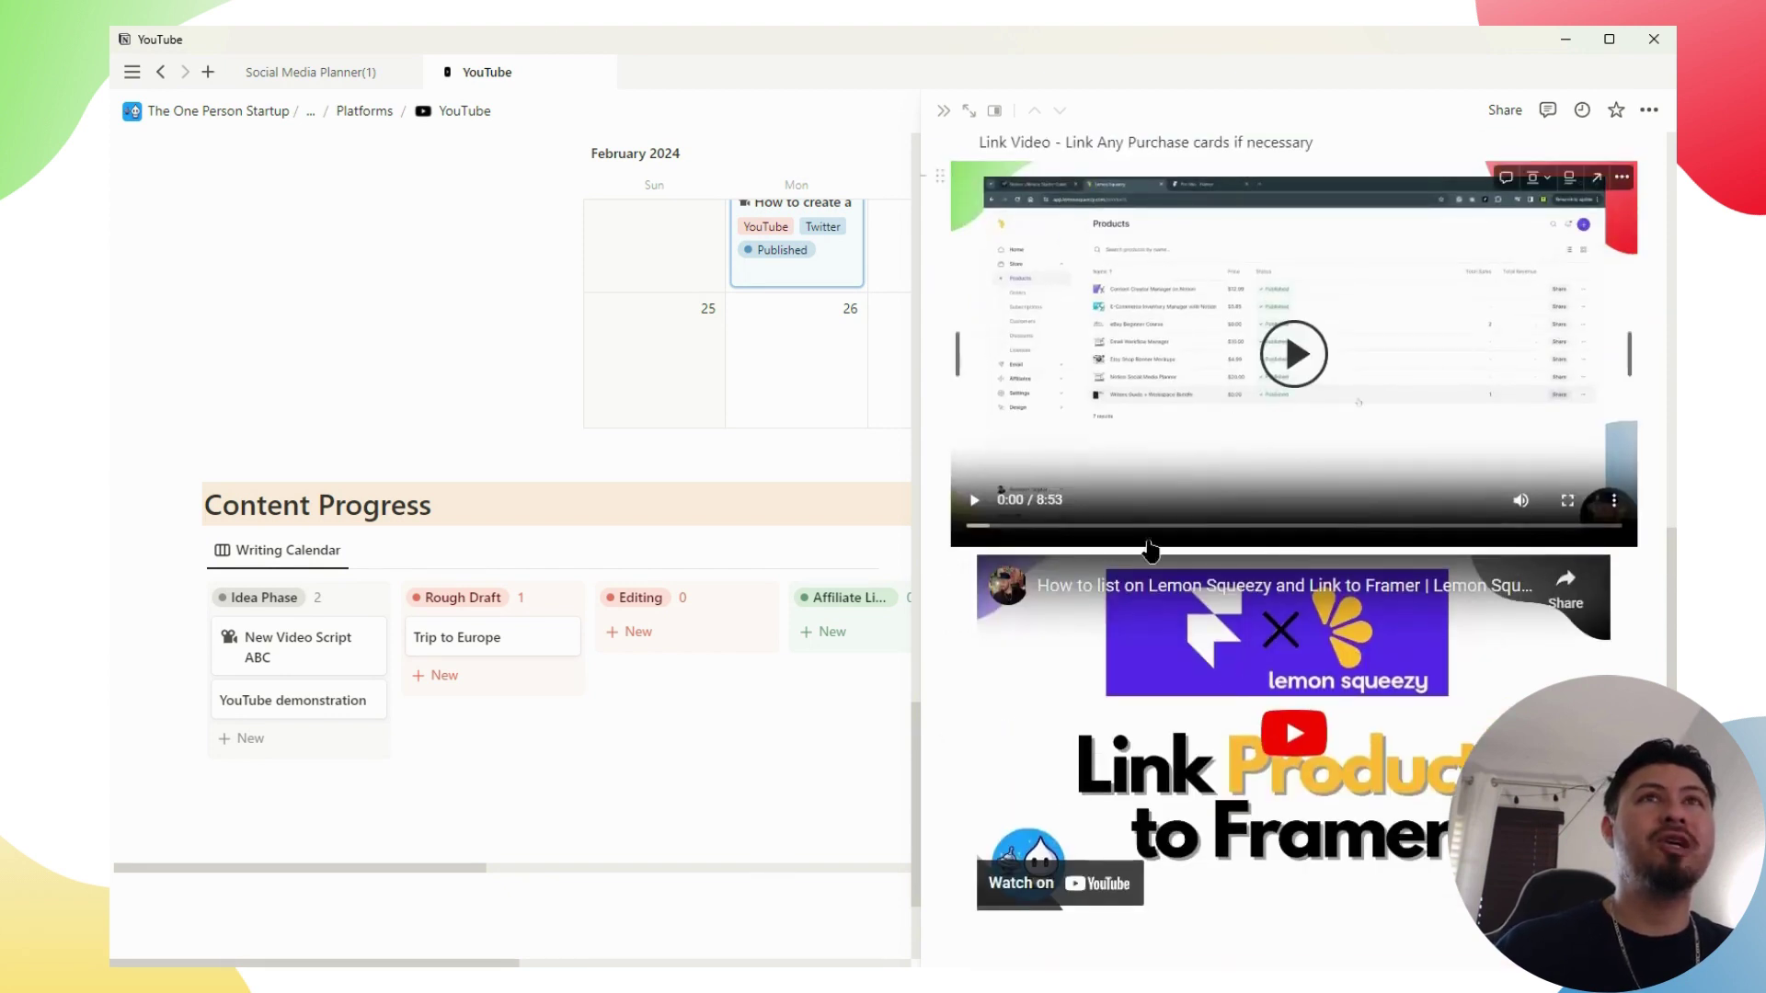
pyautogui.scroll(-2, 1395, 538)
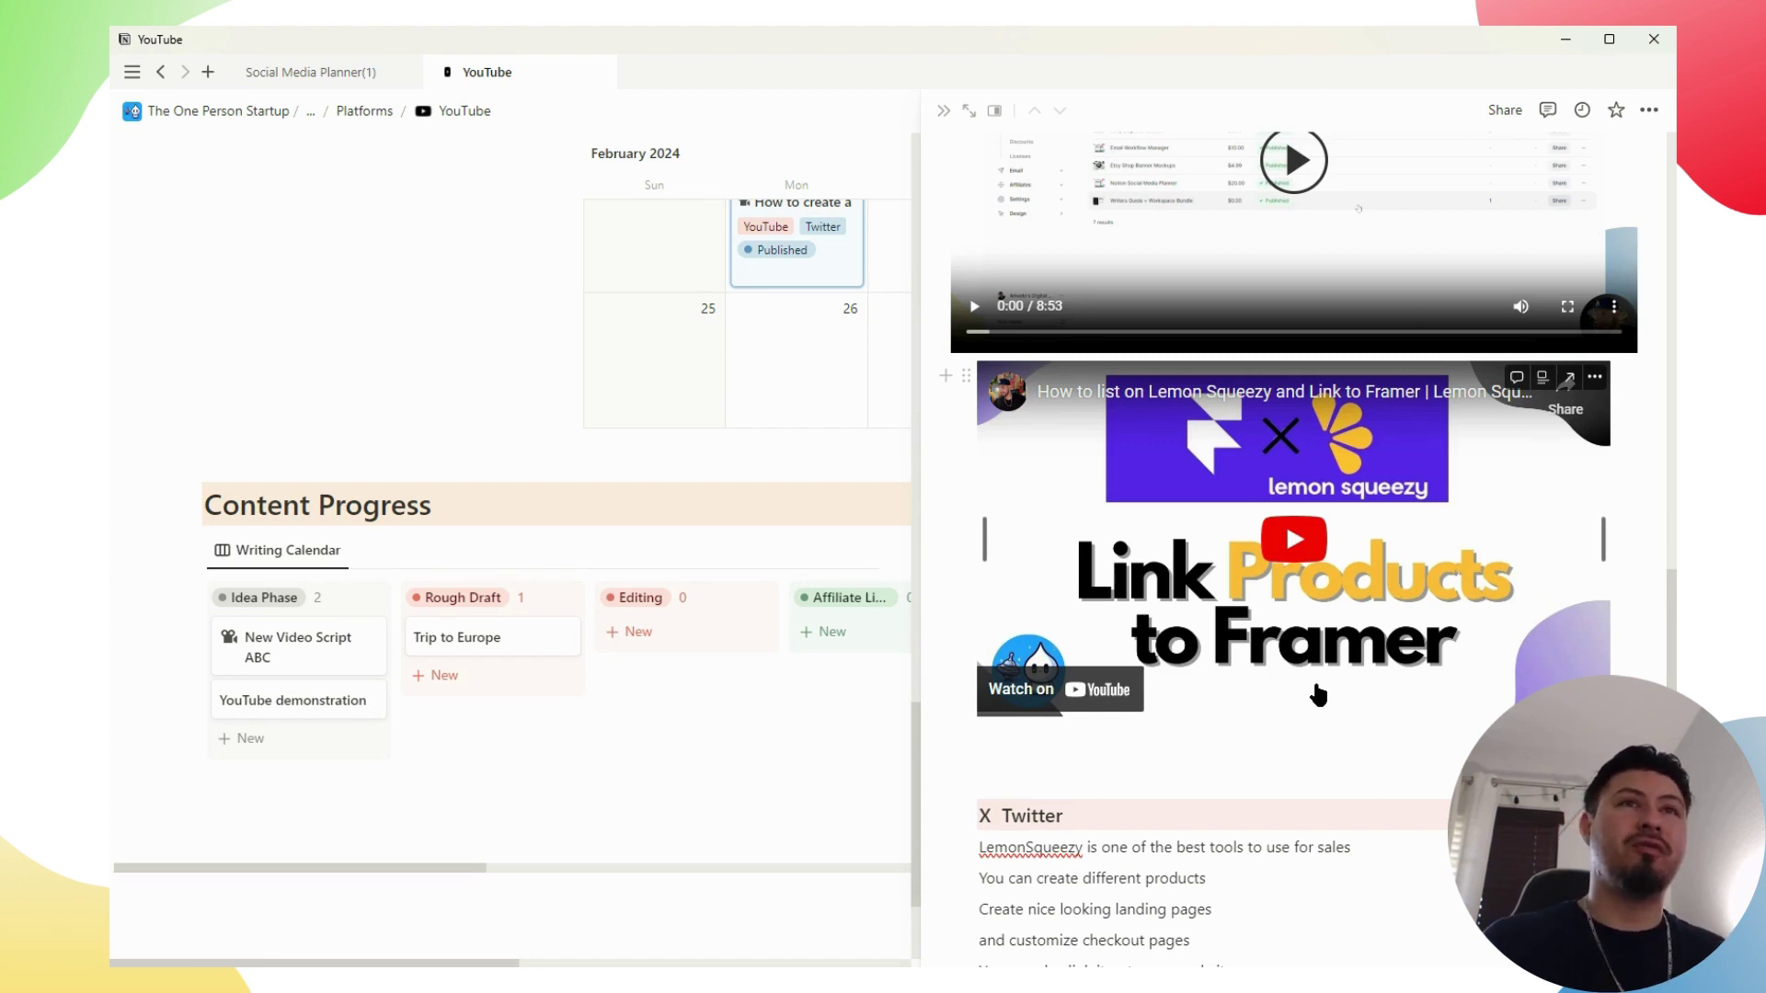
pyautogui.scroll(15, 1318, 696)
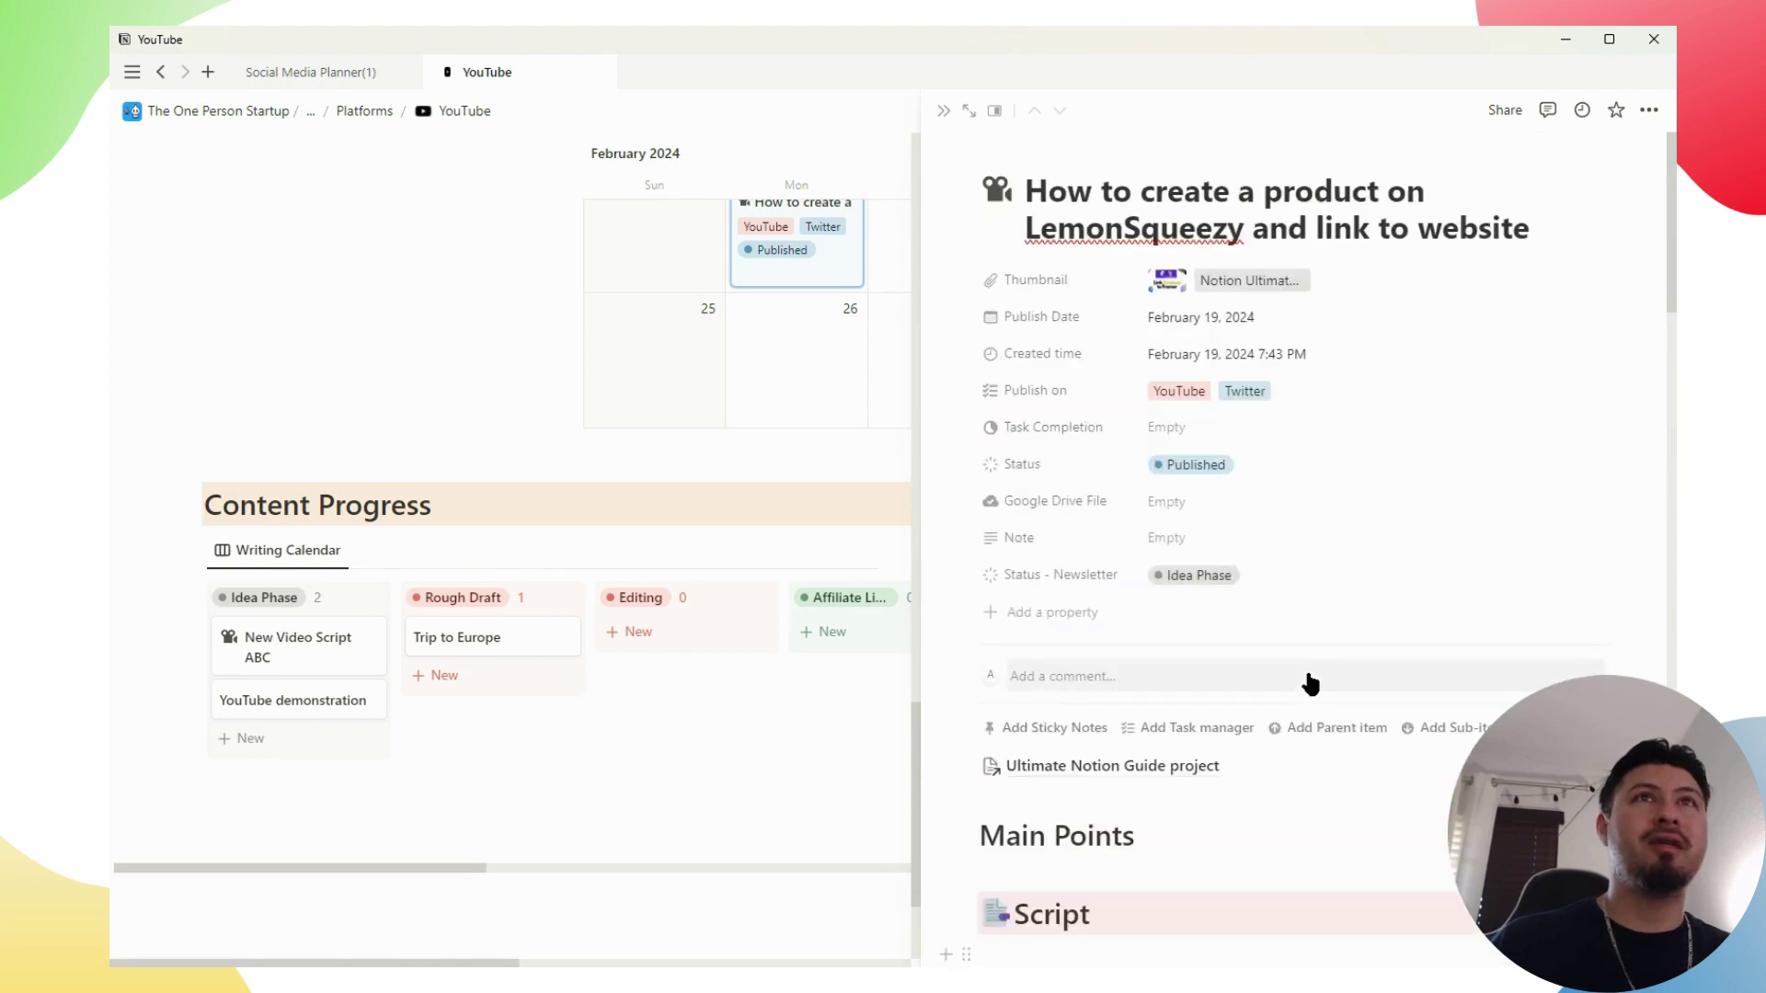
pyautogui.scroll(-10, 1406, 607)
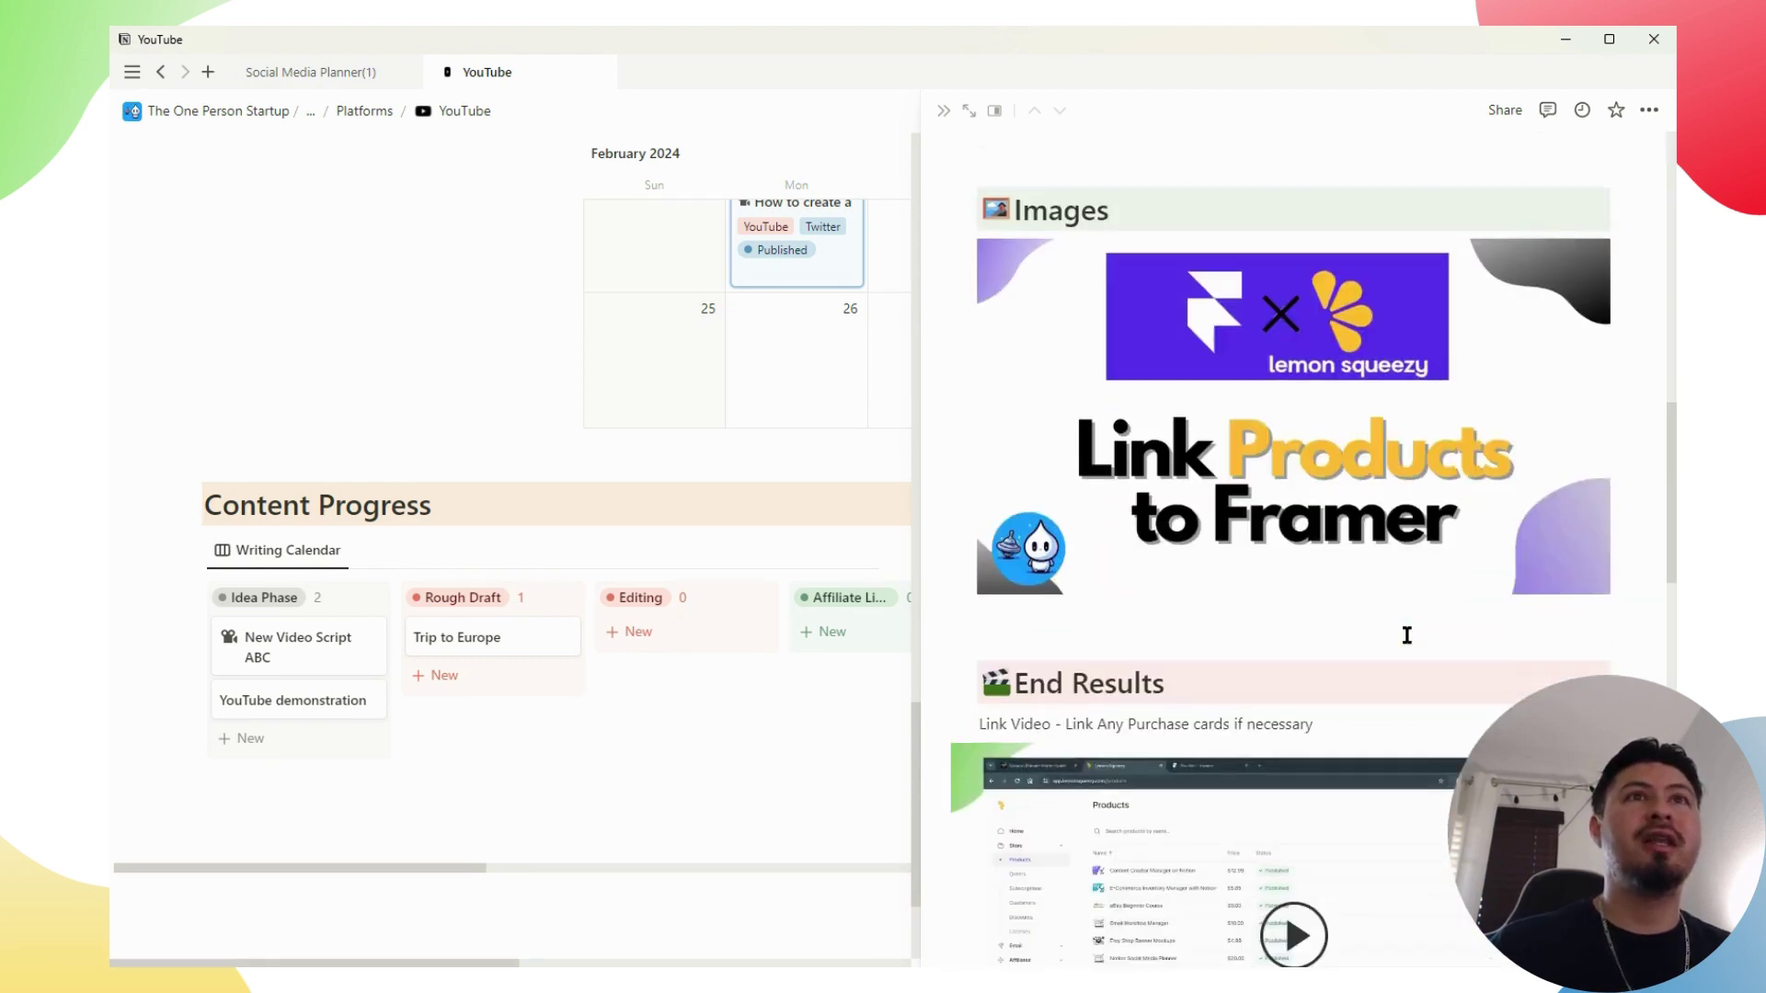
pyautogui.scroll(-4, 1297, 570)
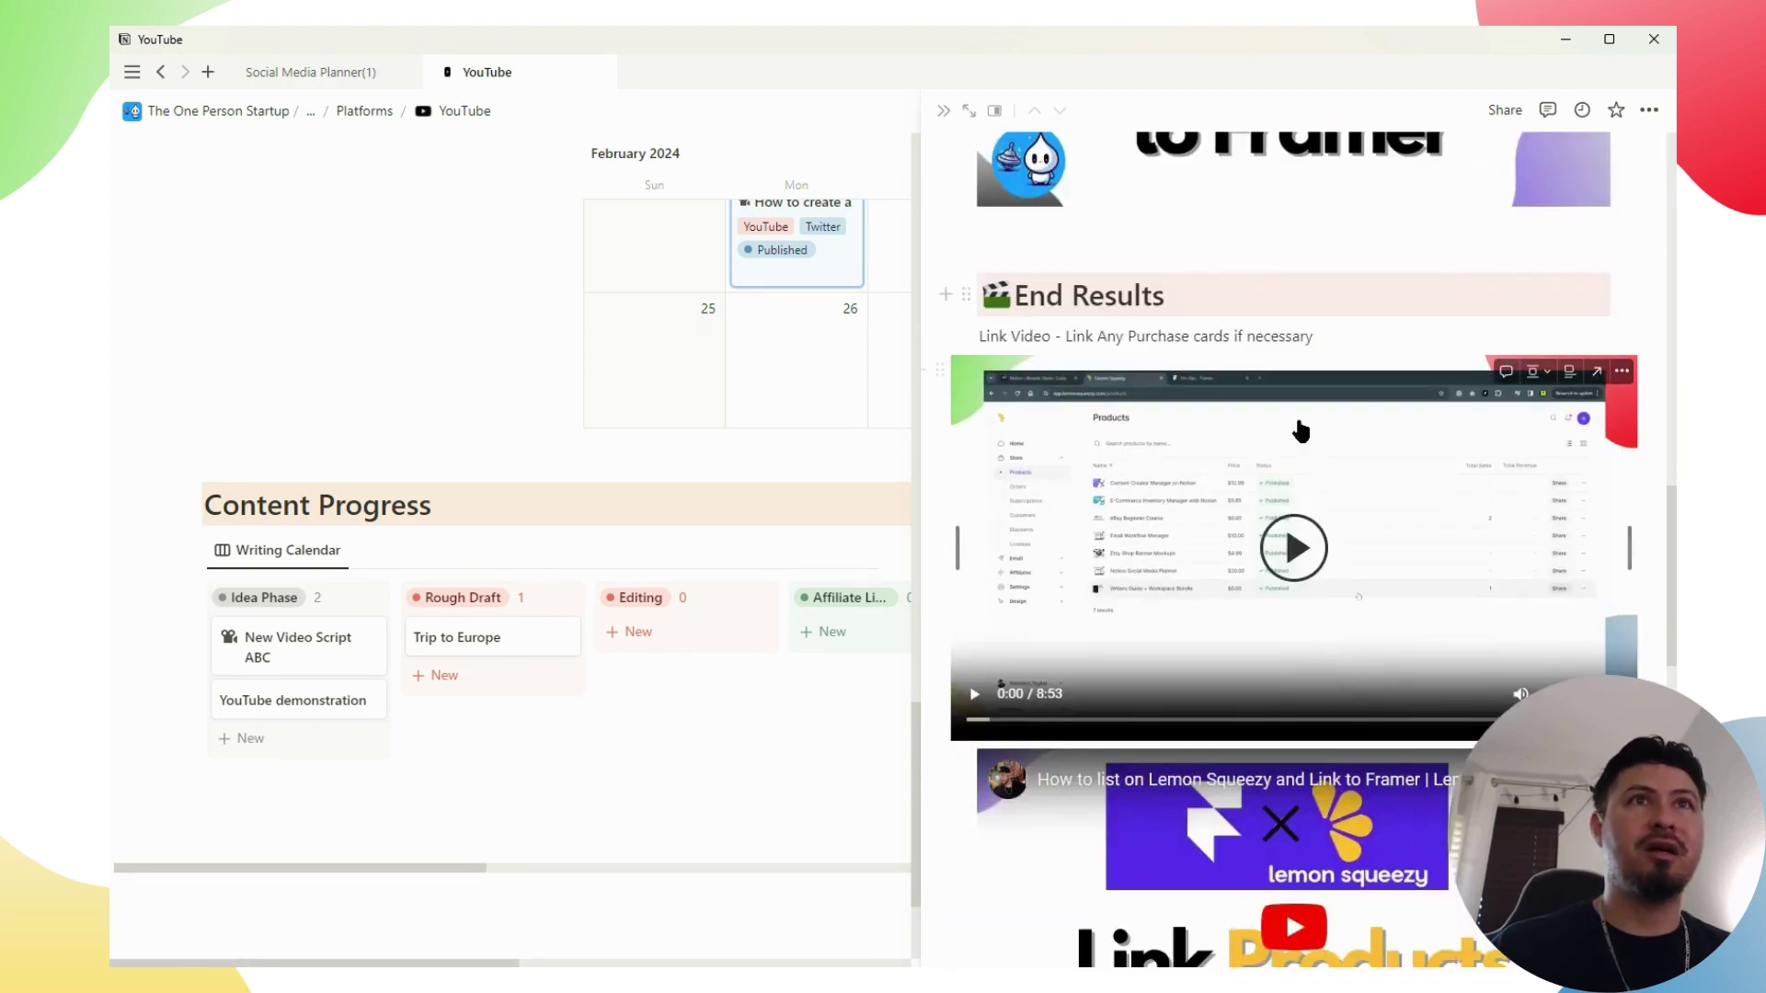
# Examine the post's Twitter section, including the draft tweet texts and the embedded published tweet
pyautogui.scroll(-6, 1300, 432)
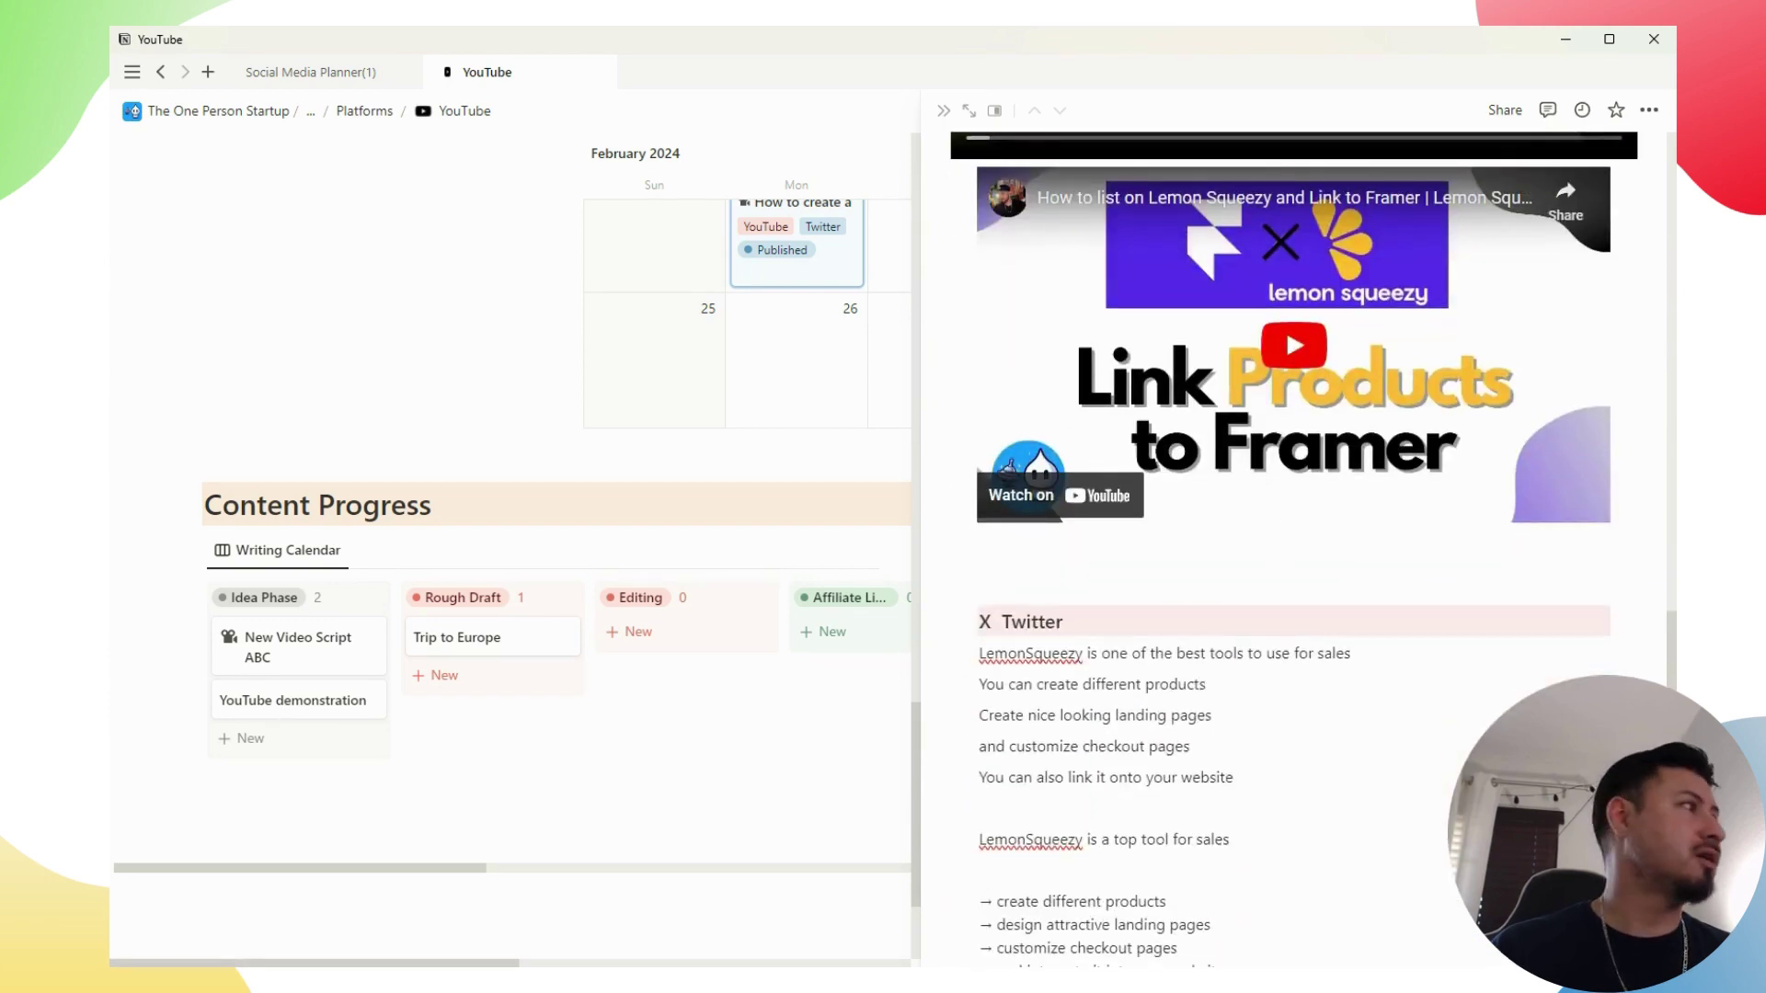
pyautogui.scroll(-6, 1058, 321)
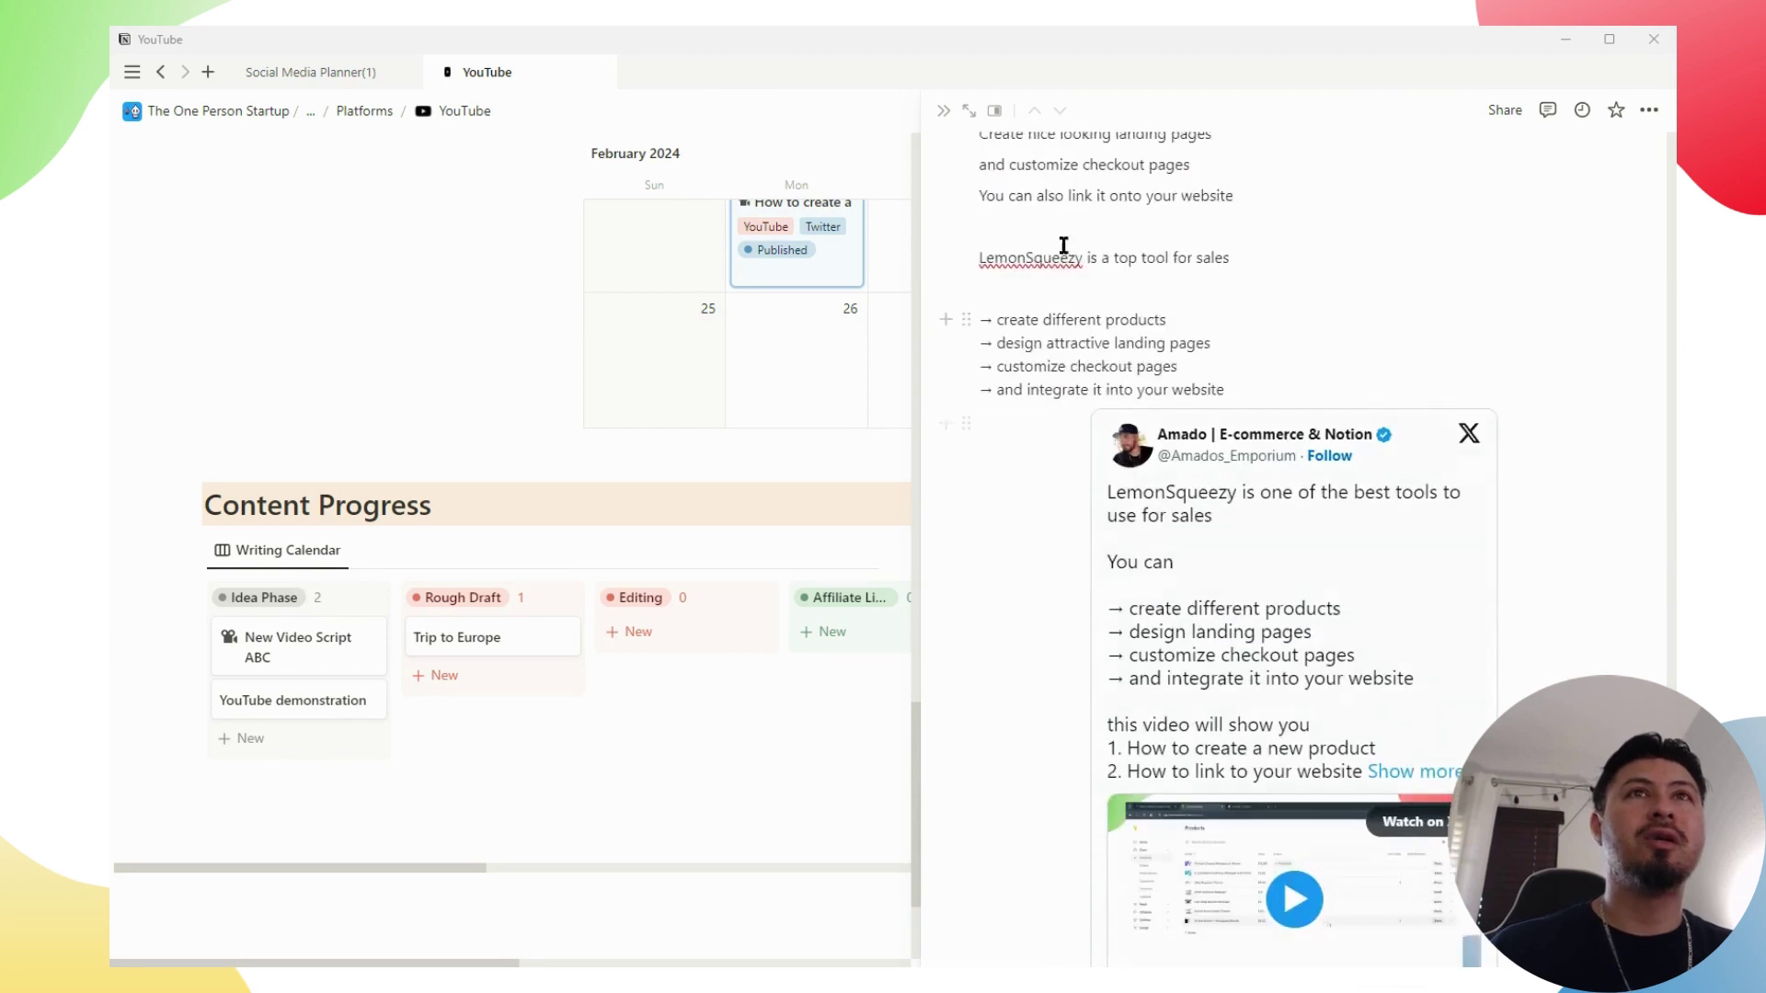
pyautogui.scroll(-3, 1036, 398)
pyautogui.scroll(4, 1039, 368)
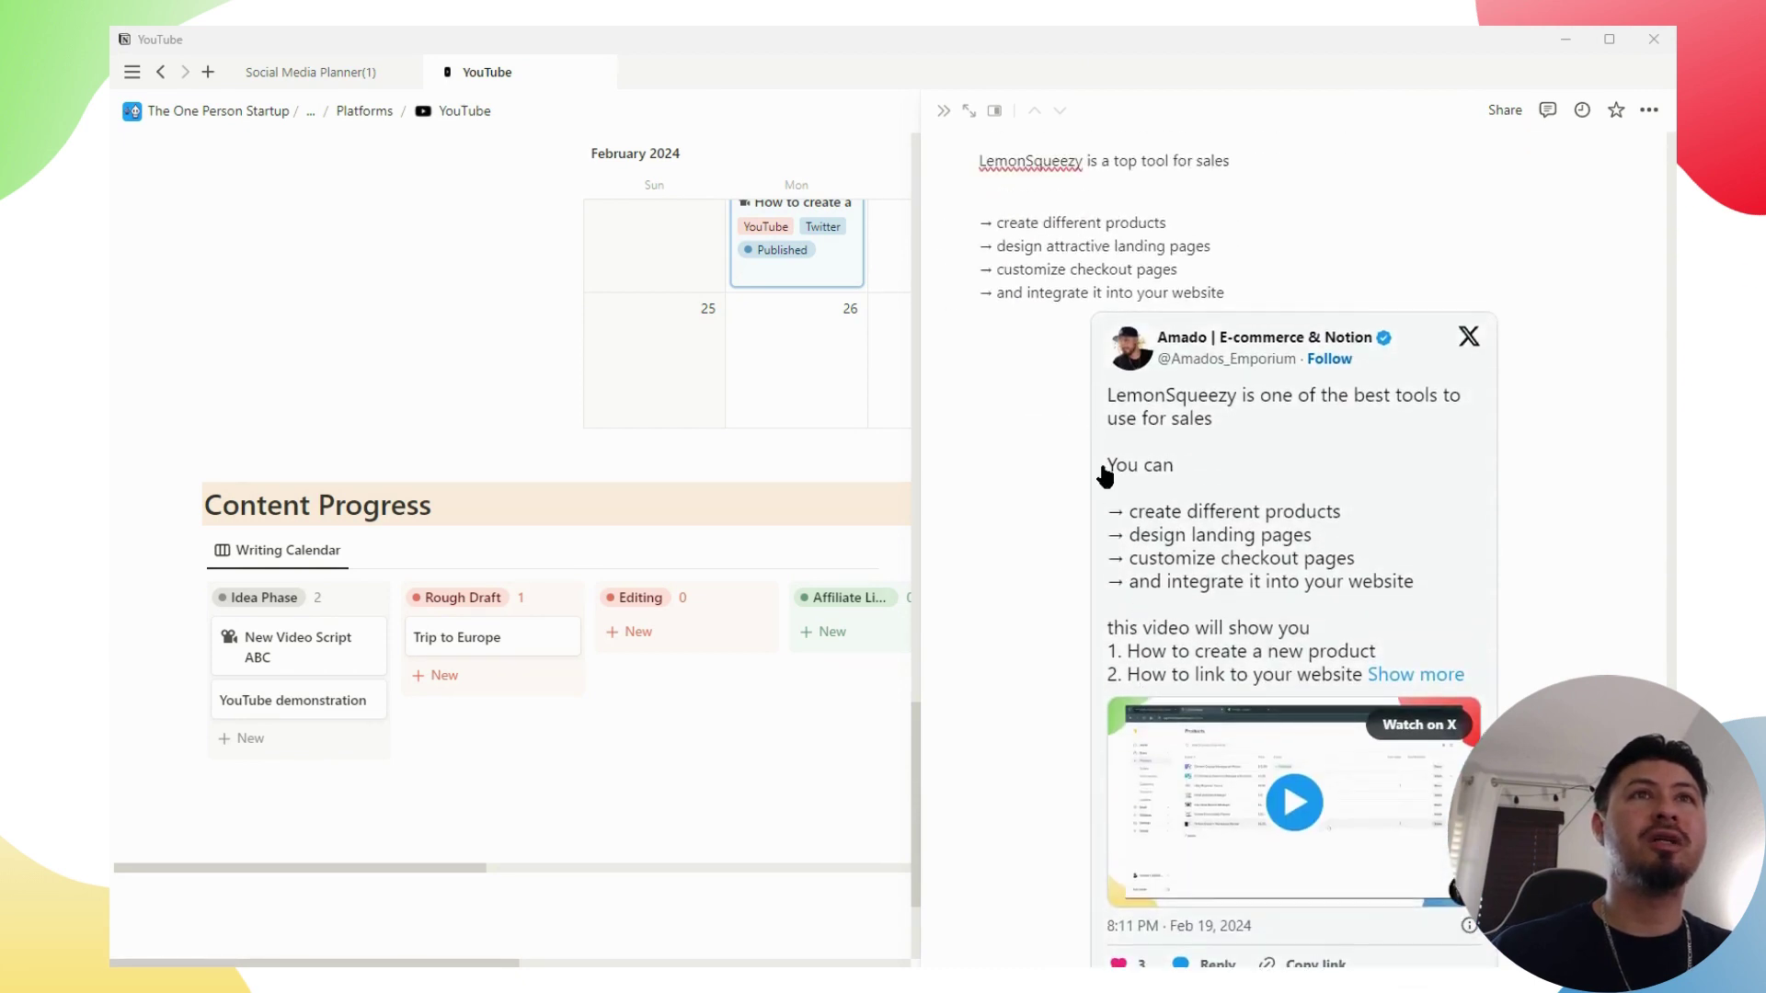
pyautogui.scroll(-2, 1029, 450)
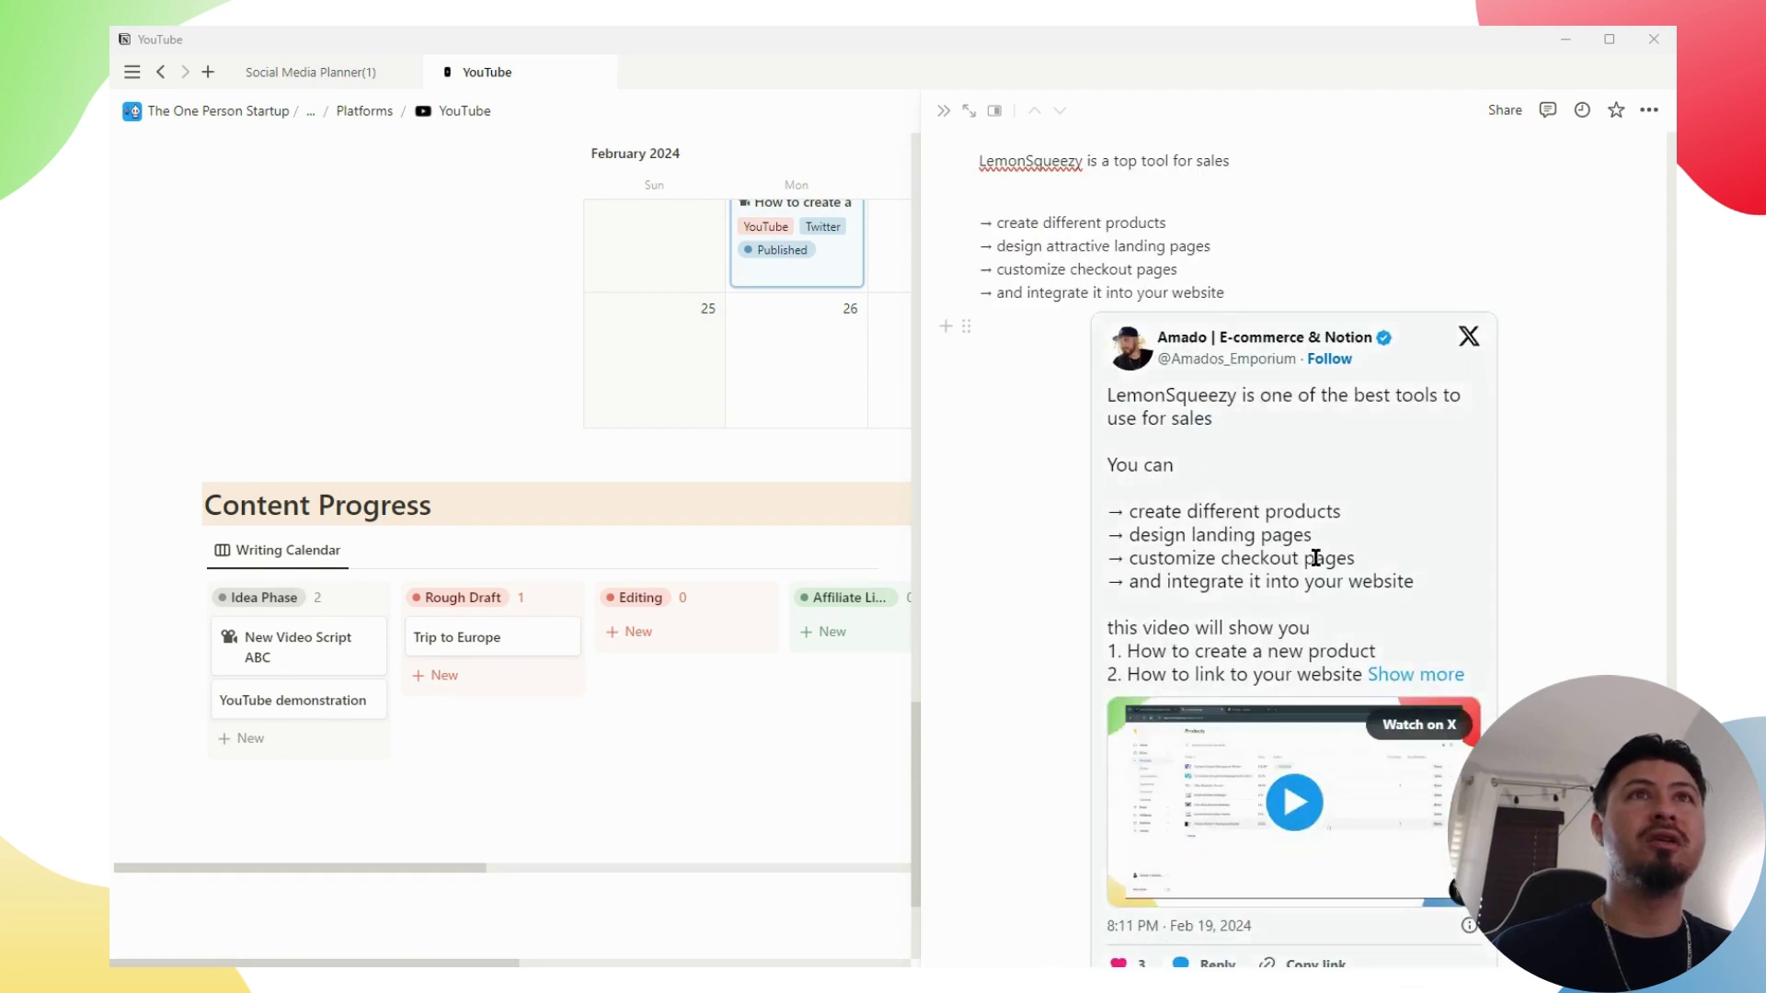
pyautogui.scroll(-2, 1065, 423)
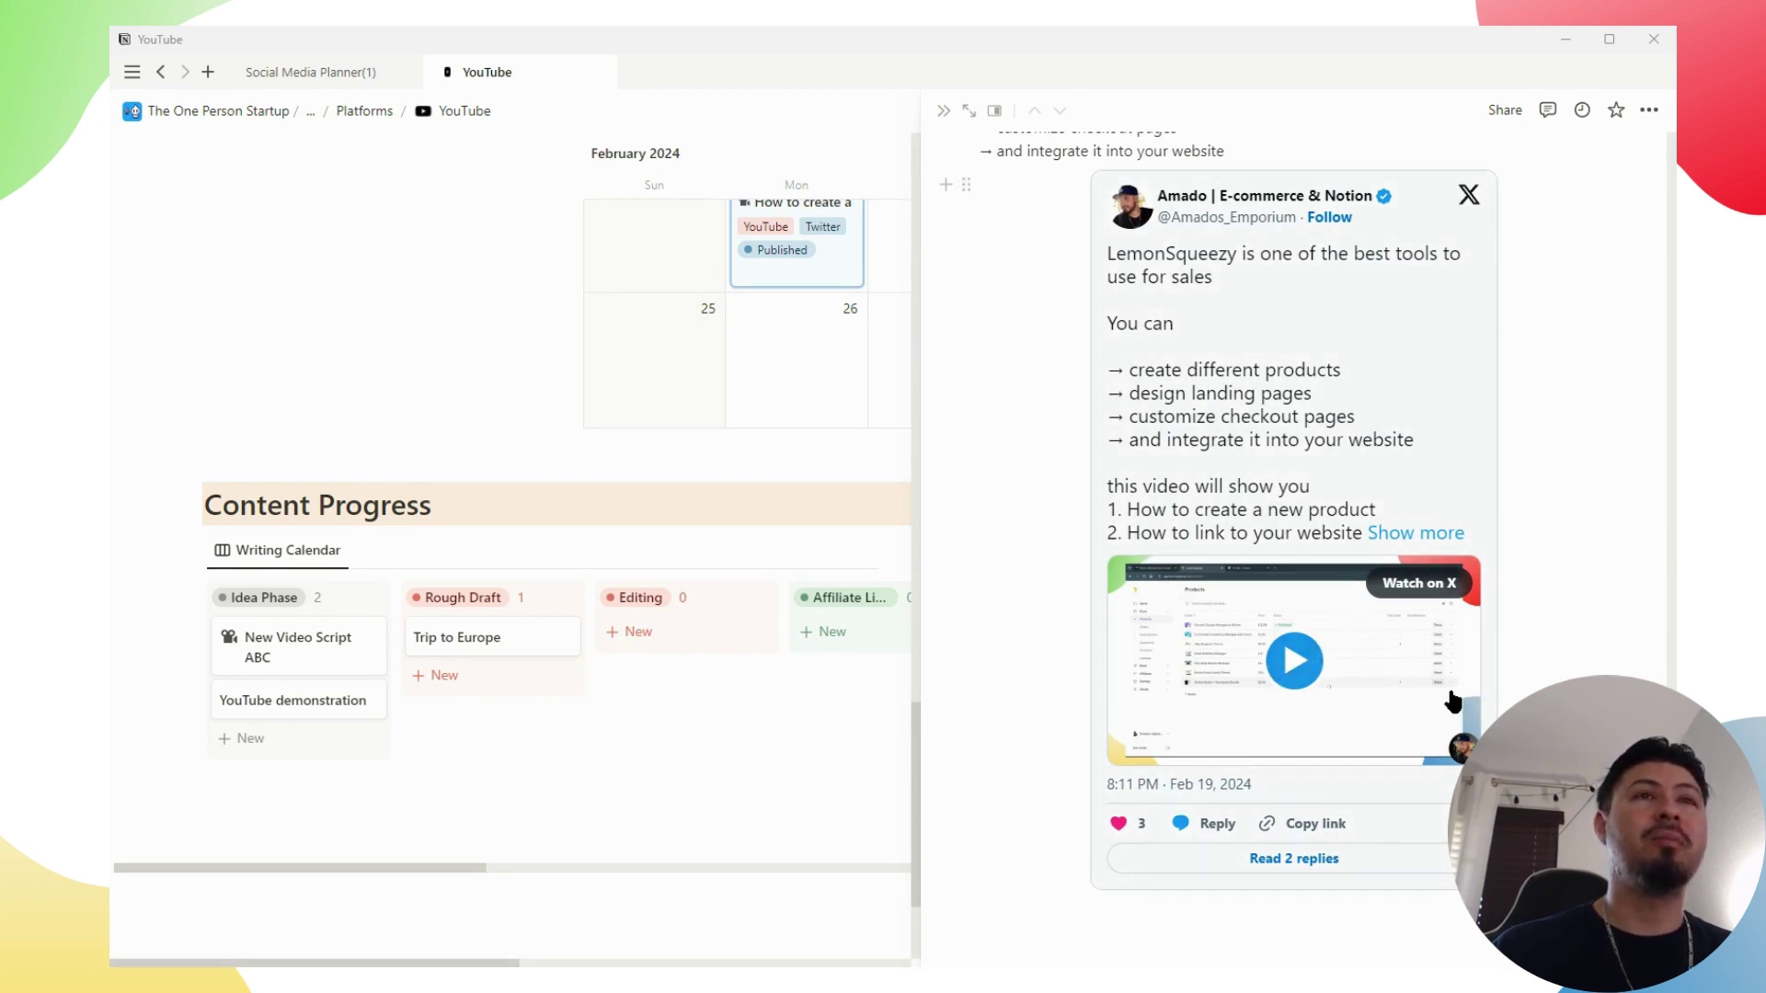
pyautogui.scroll(2, 1328, 687)
pyautogui.scroll(-2, 1328, 686)
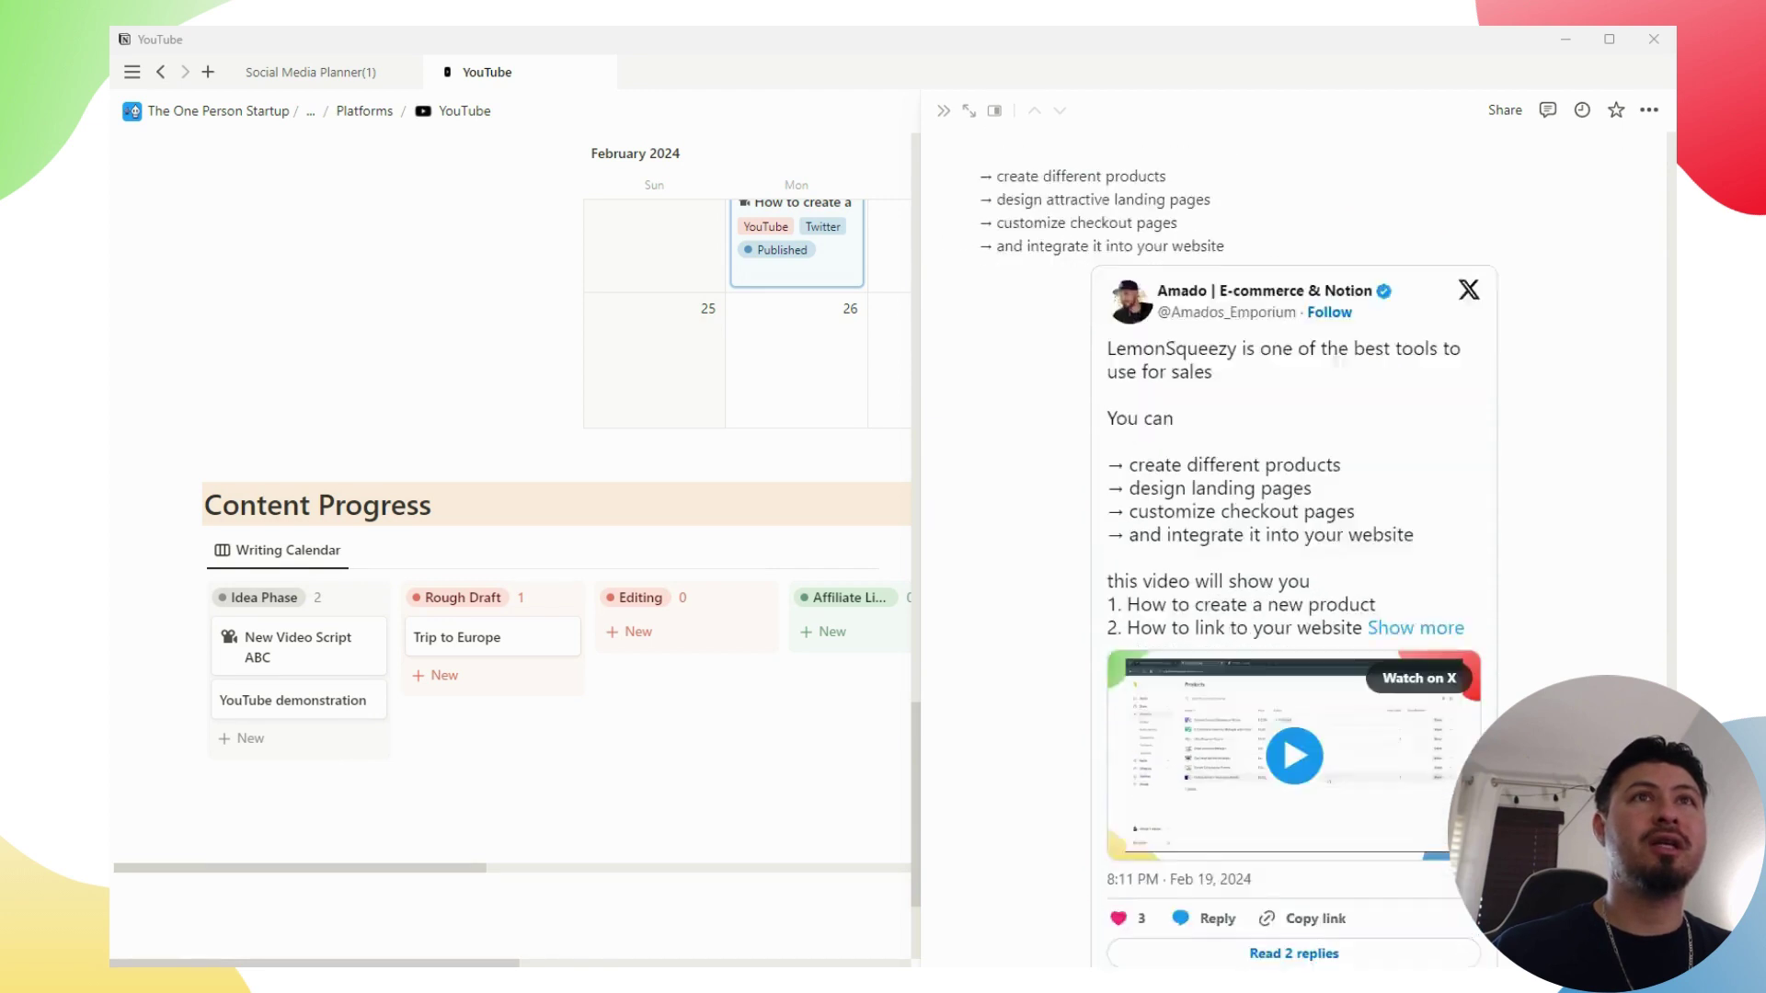
# Close the video page about creating a product on LemonSqueezy and return from the YouTube page to the planner's home page
pyautogui.scroll(8, 1294, 552)
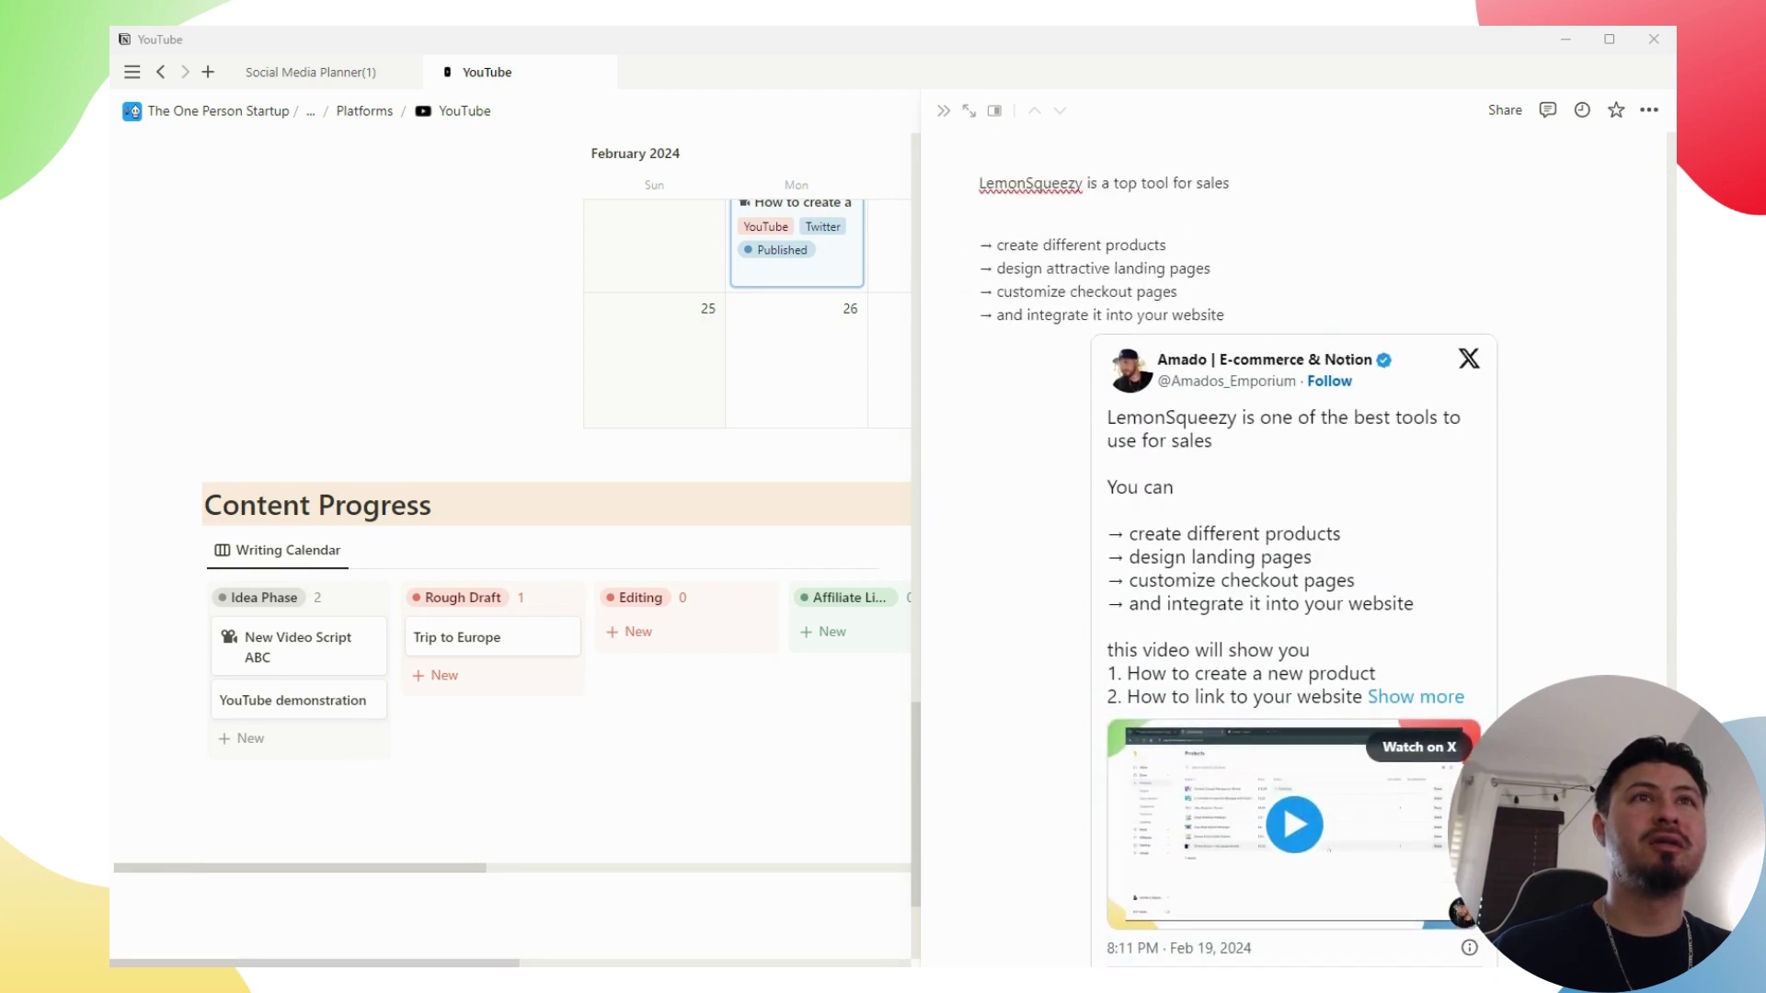
pyautogui.scroll(10, 1294, 552)
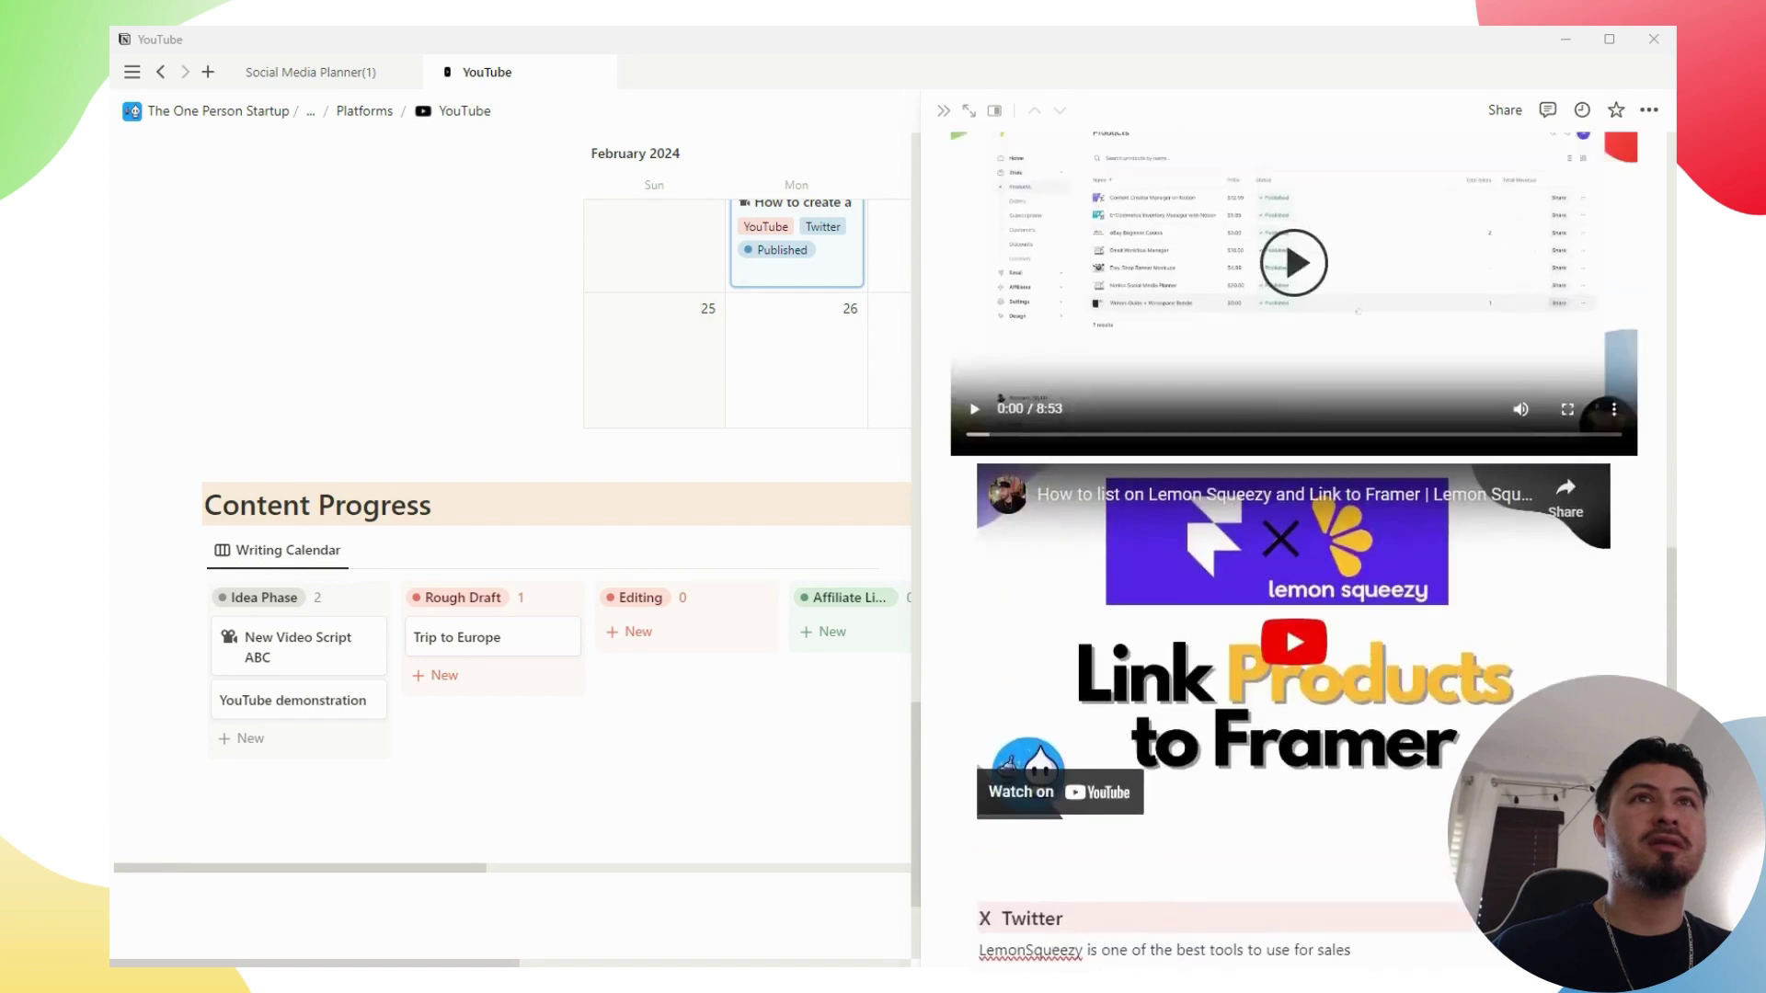
pyautogui.scroll(5, 1315, 545)
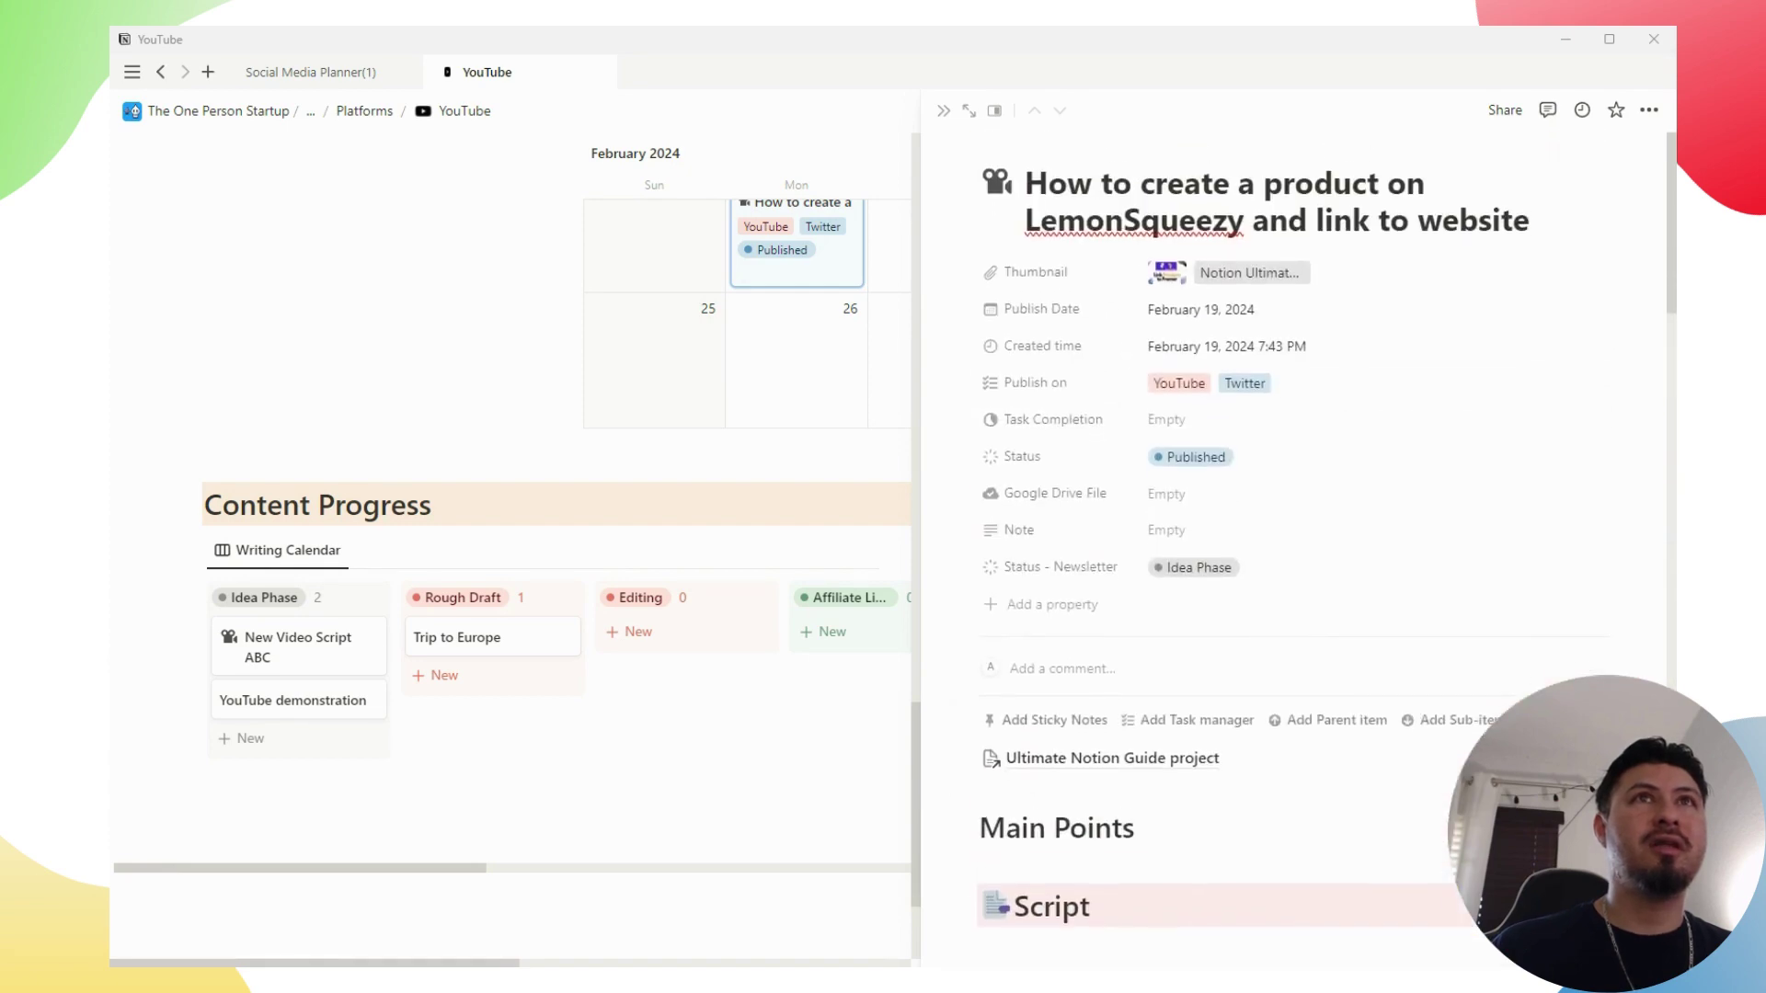
pyautogui.click(944, 111)
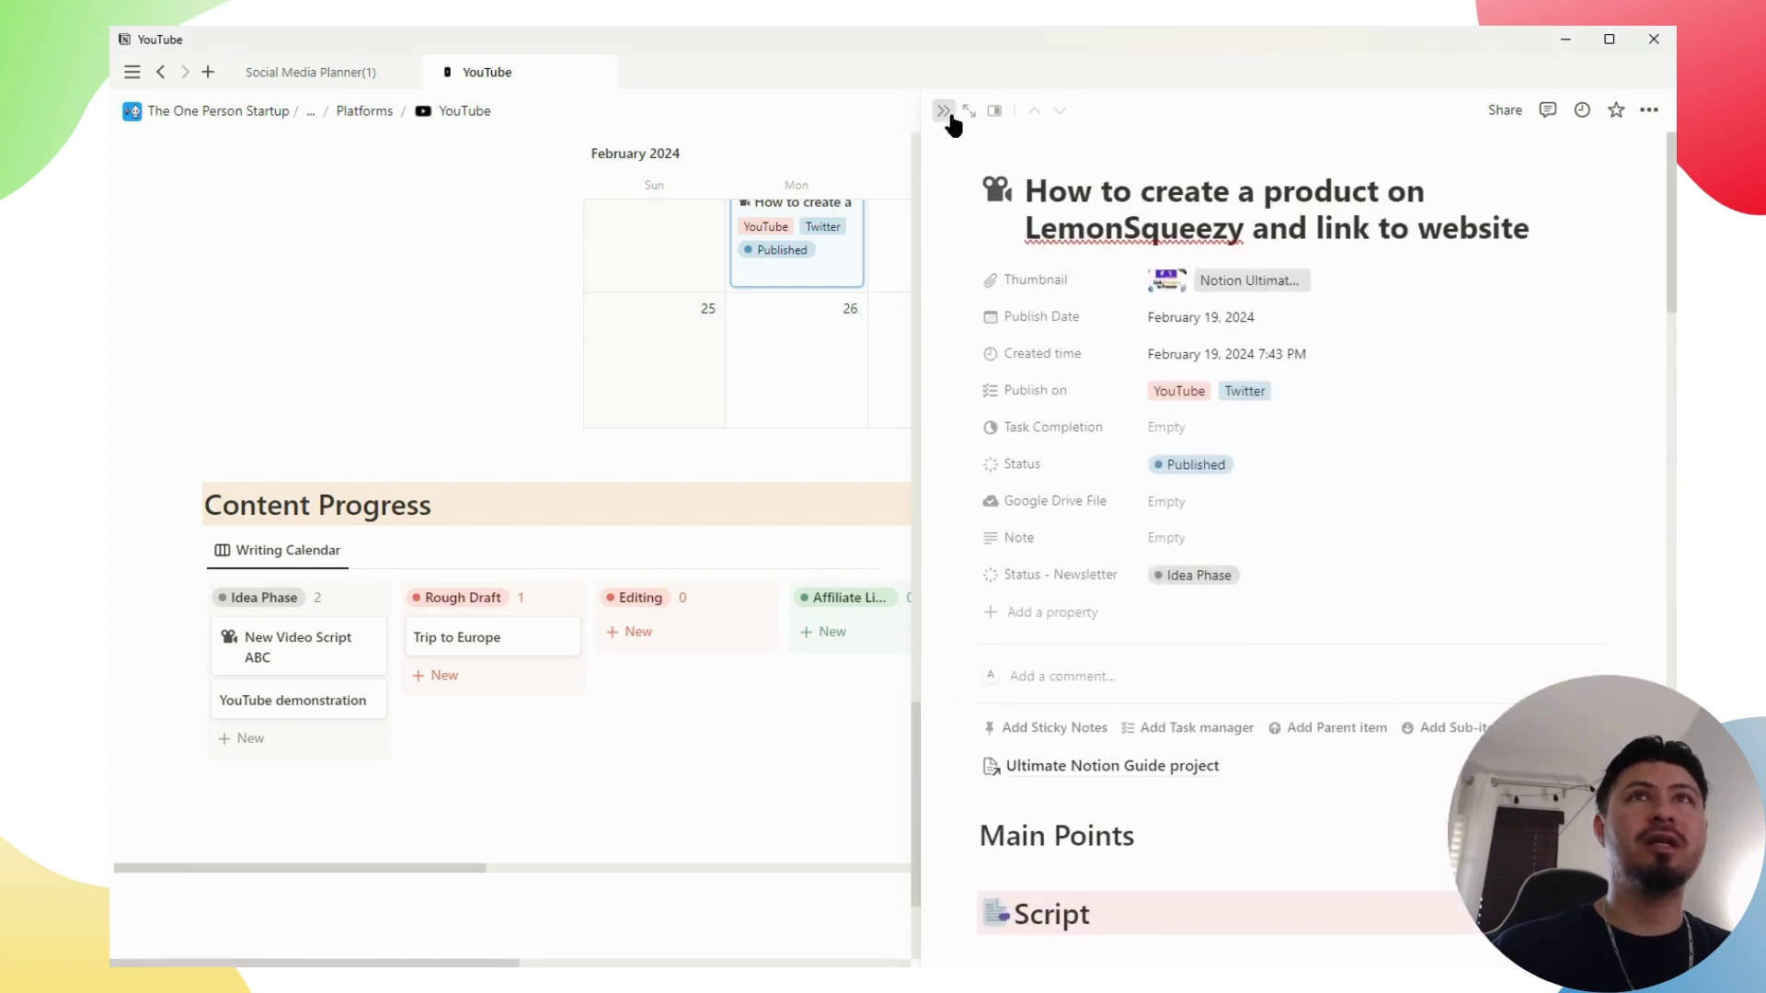
pyautogui.scroll(5, 881, 643)
pyautogui.scroll(20, 883, 651)
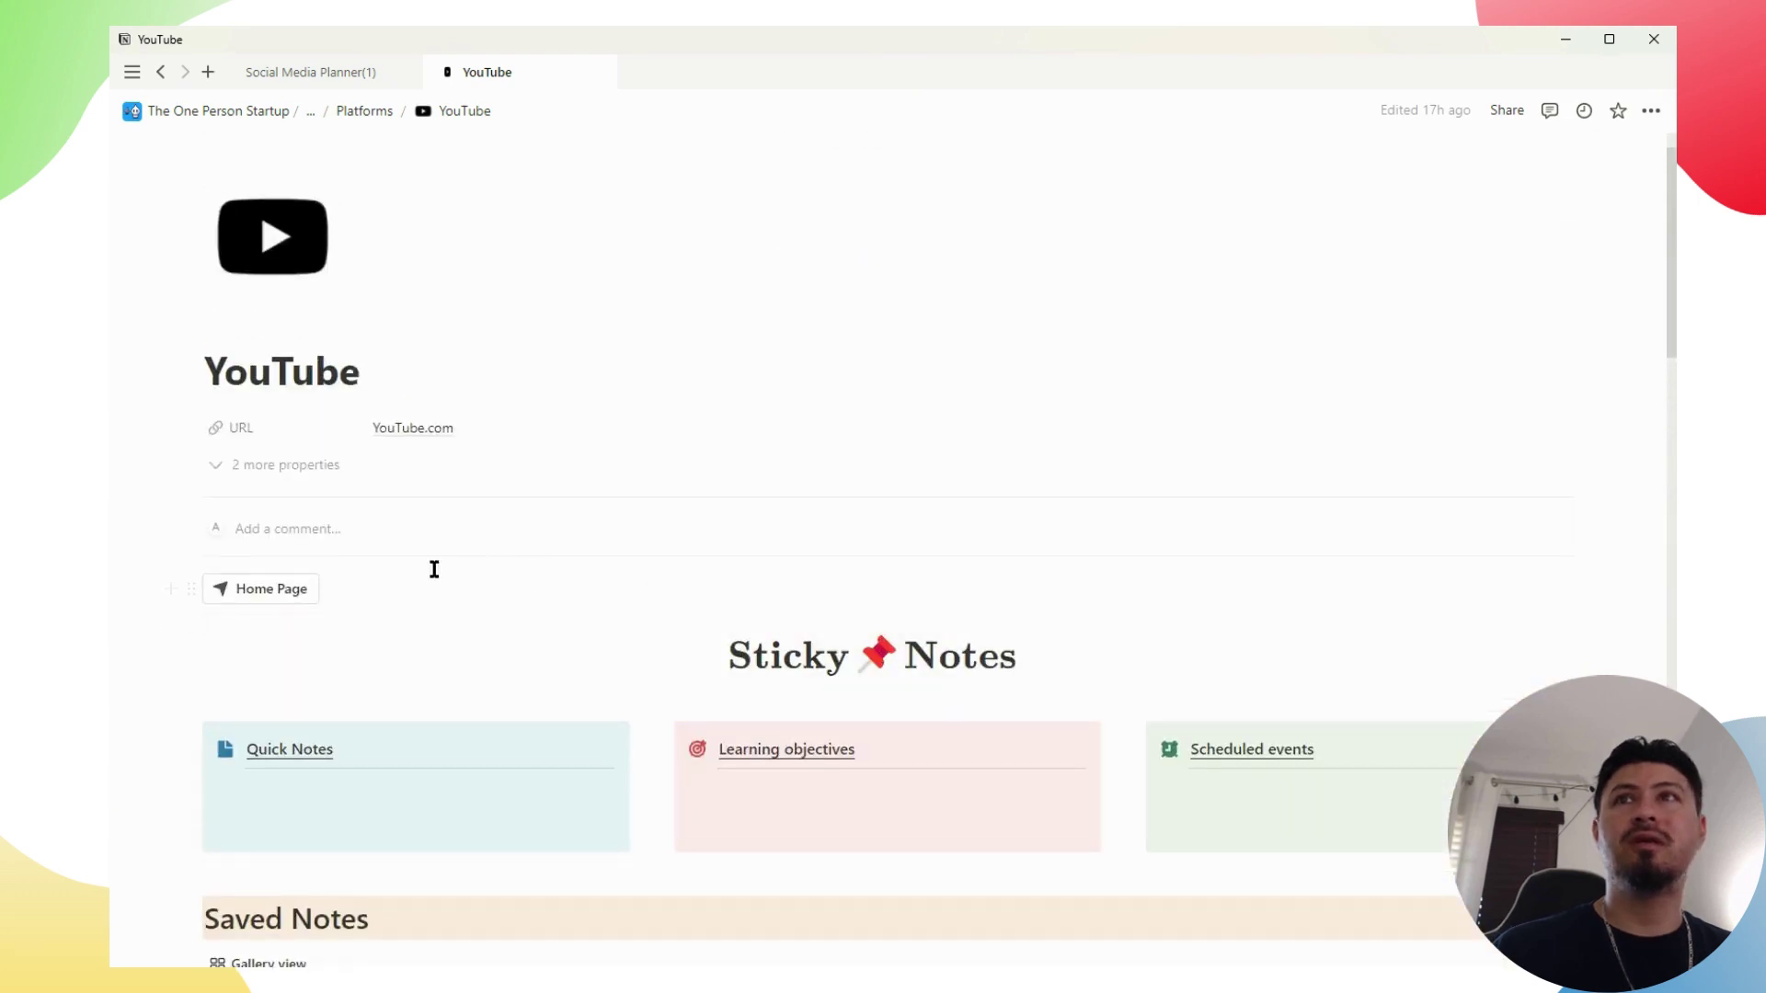
pyautogui.click(274, 588)
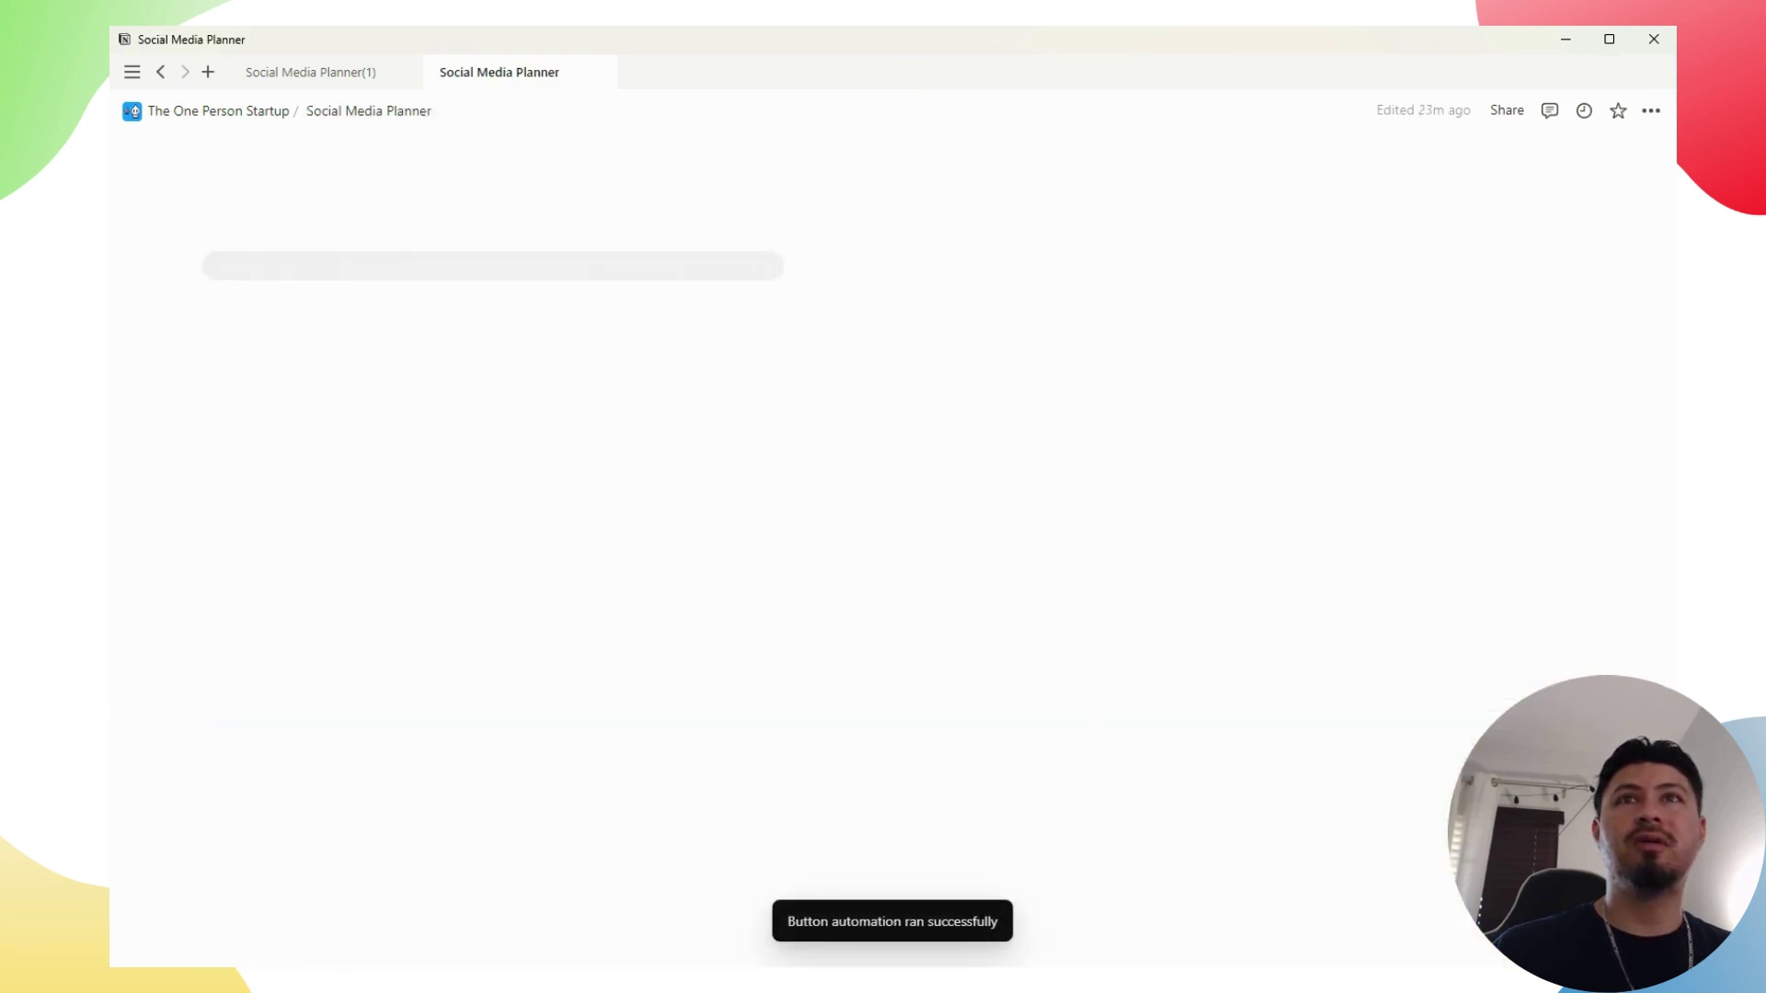
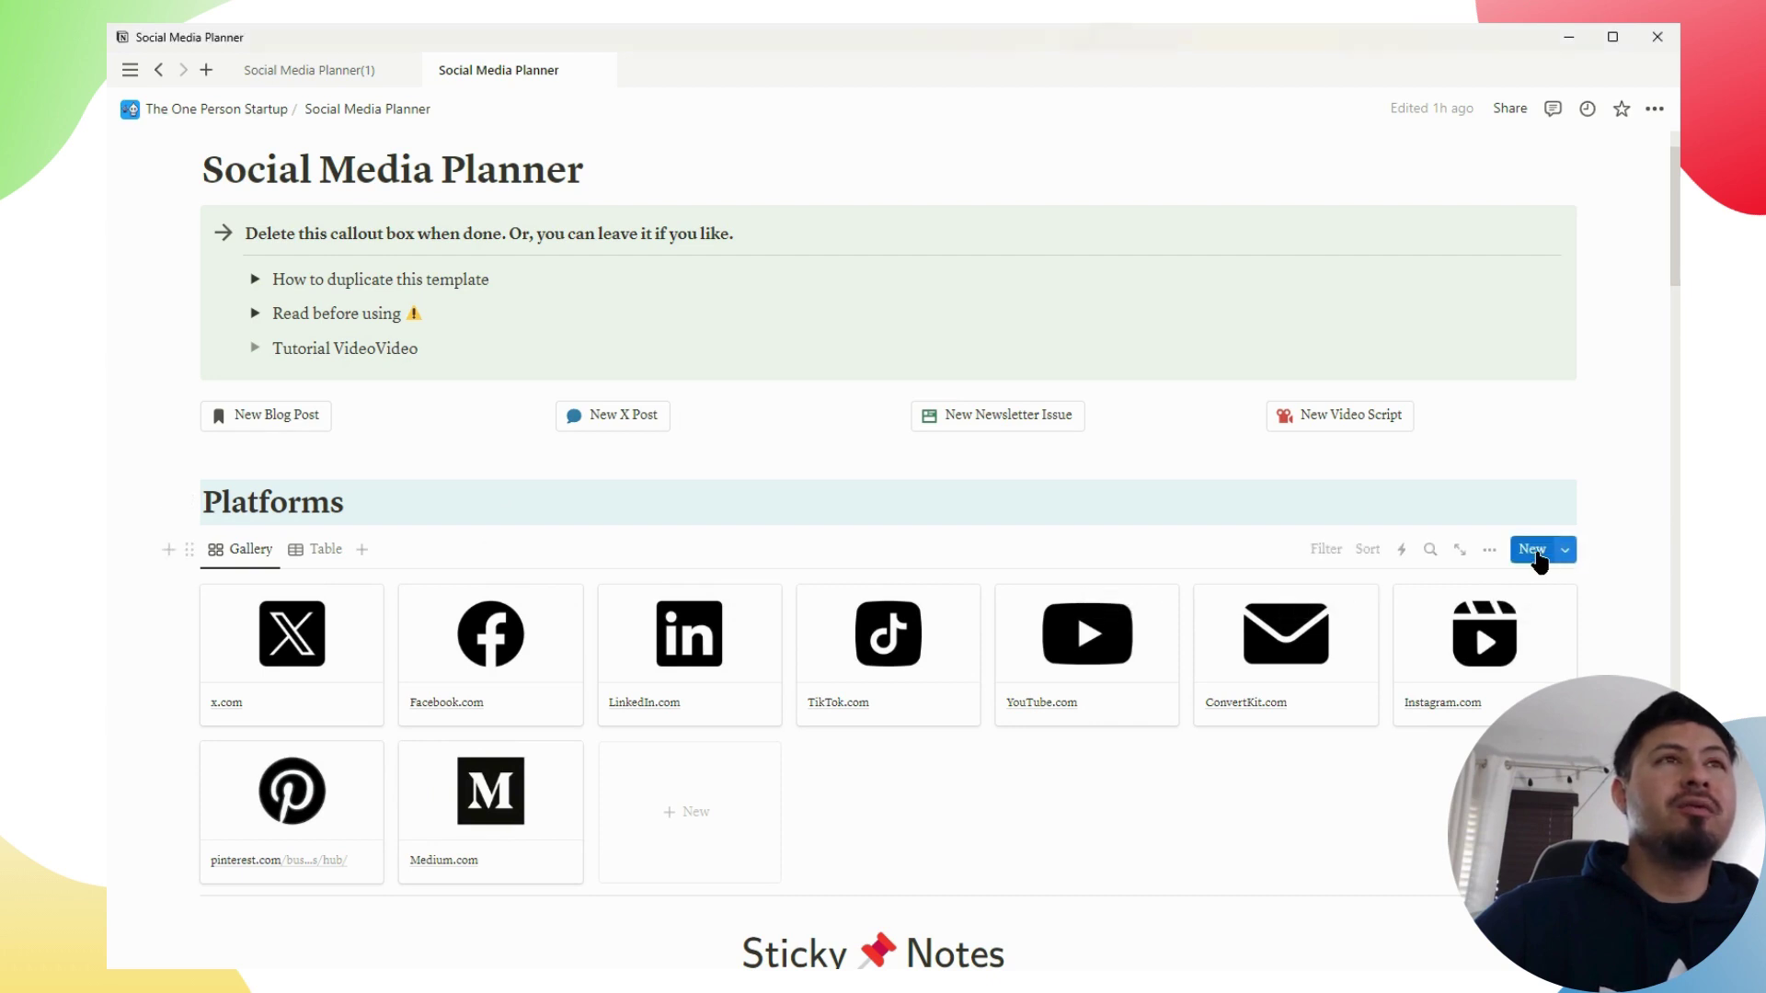
# Add a new platform to the Platforms gallery, open it as a full page and title it Reddit
pyautogui.click(1534, 552)
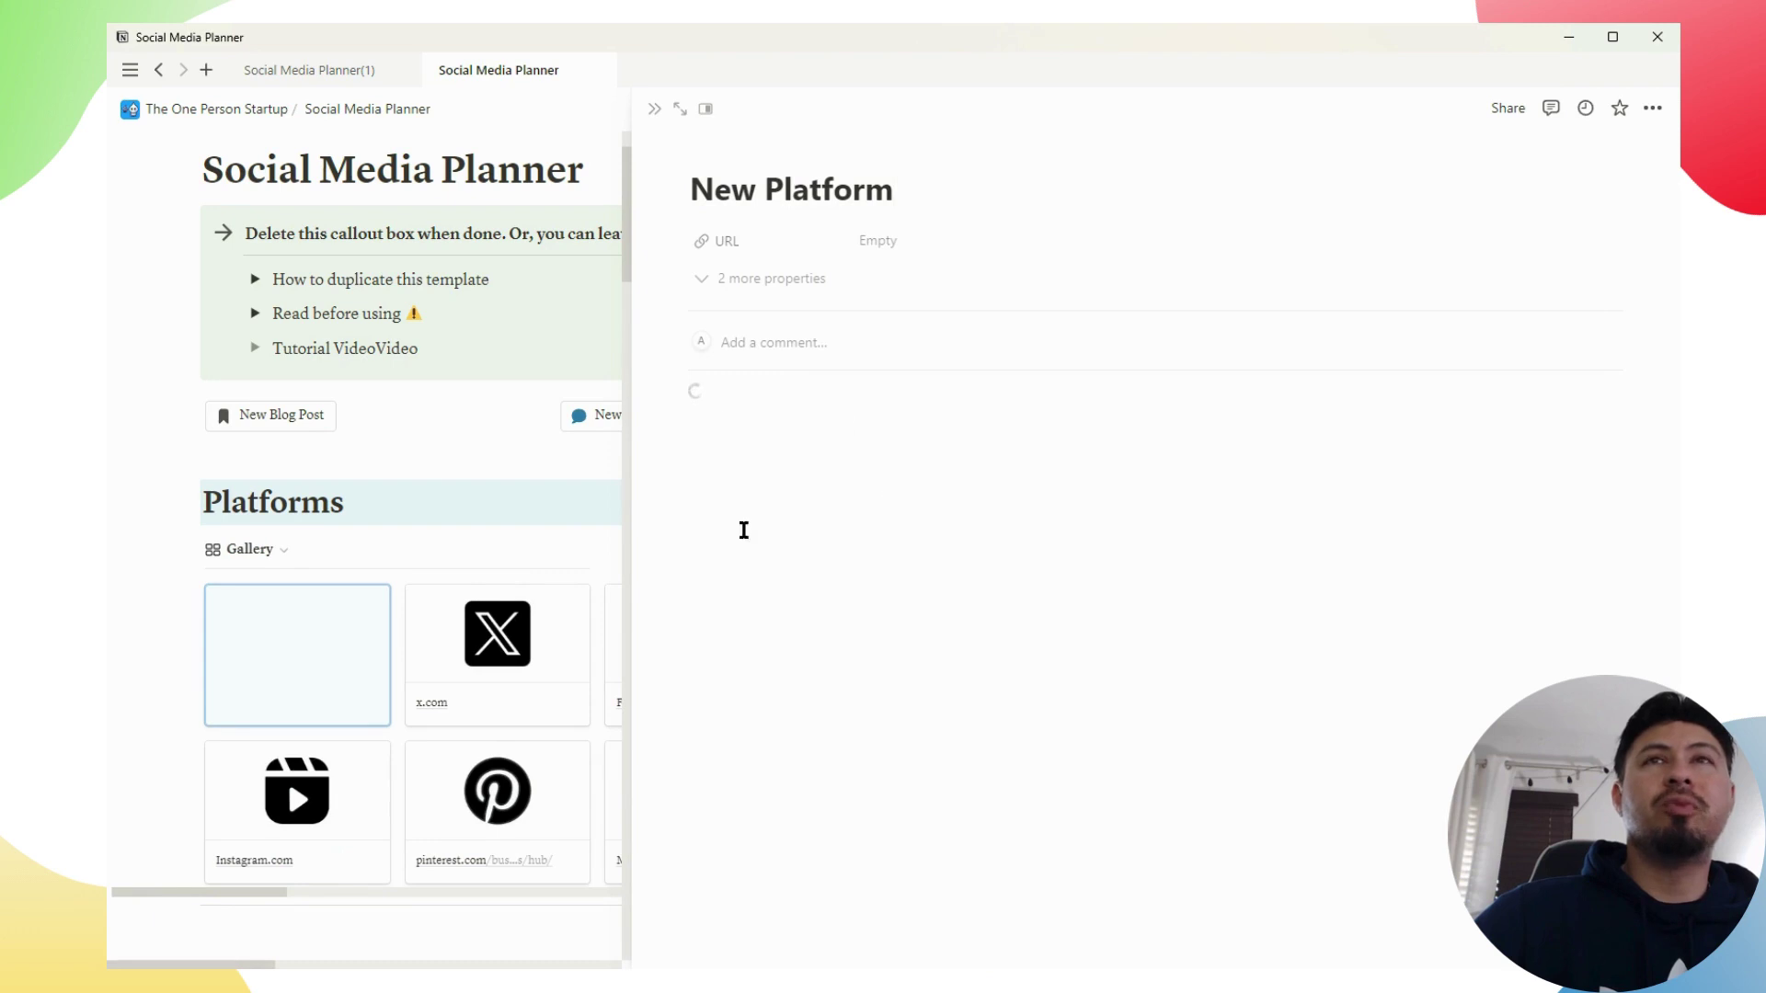
pyautogui.click(683, 110)
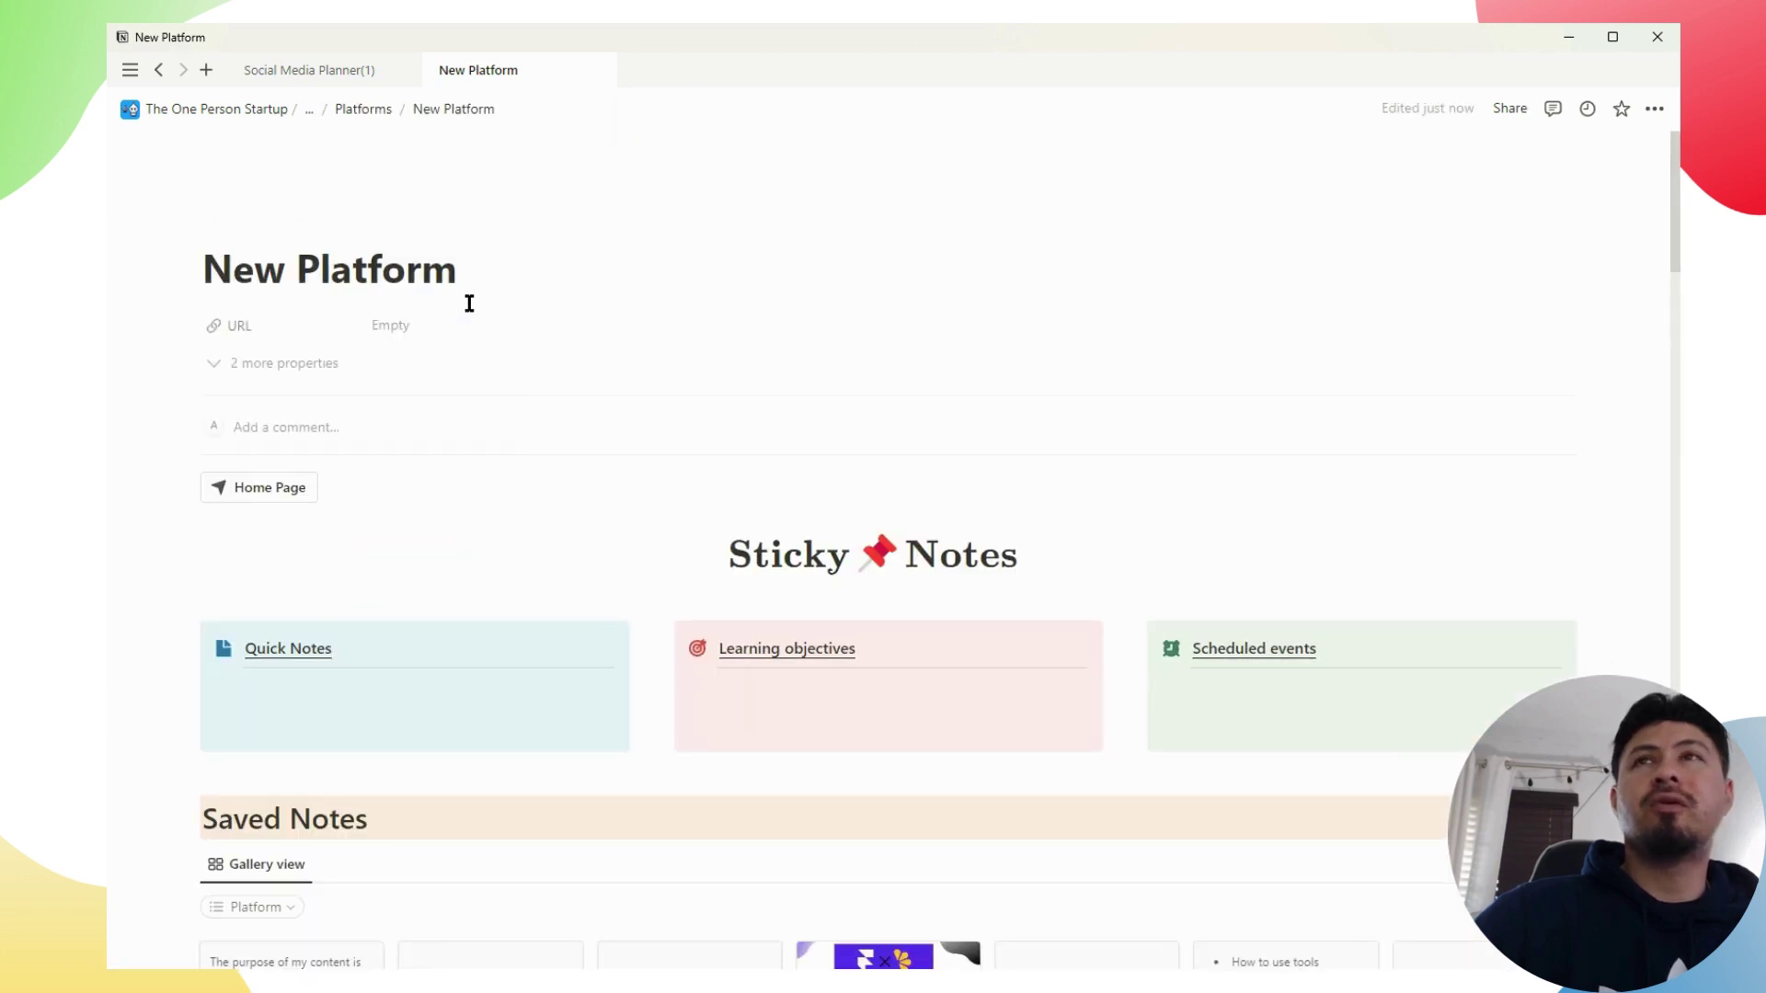
pyautogui.moveTo(467, 271); pyautogui.dragTo(214, 265)
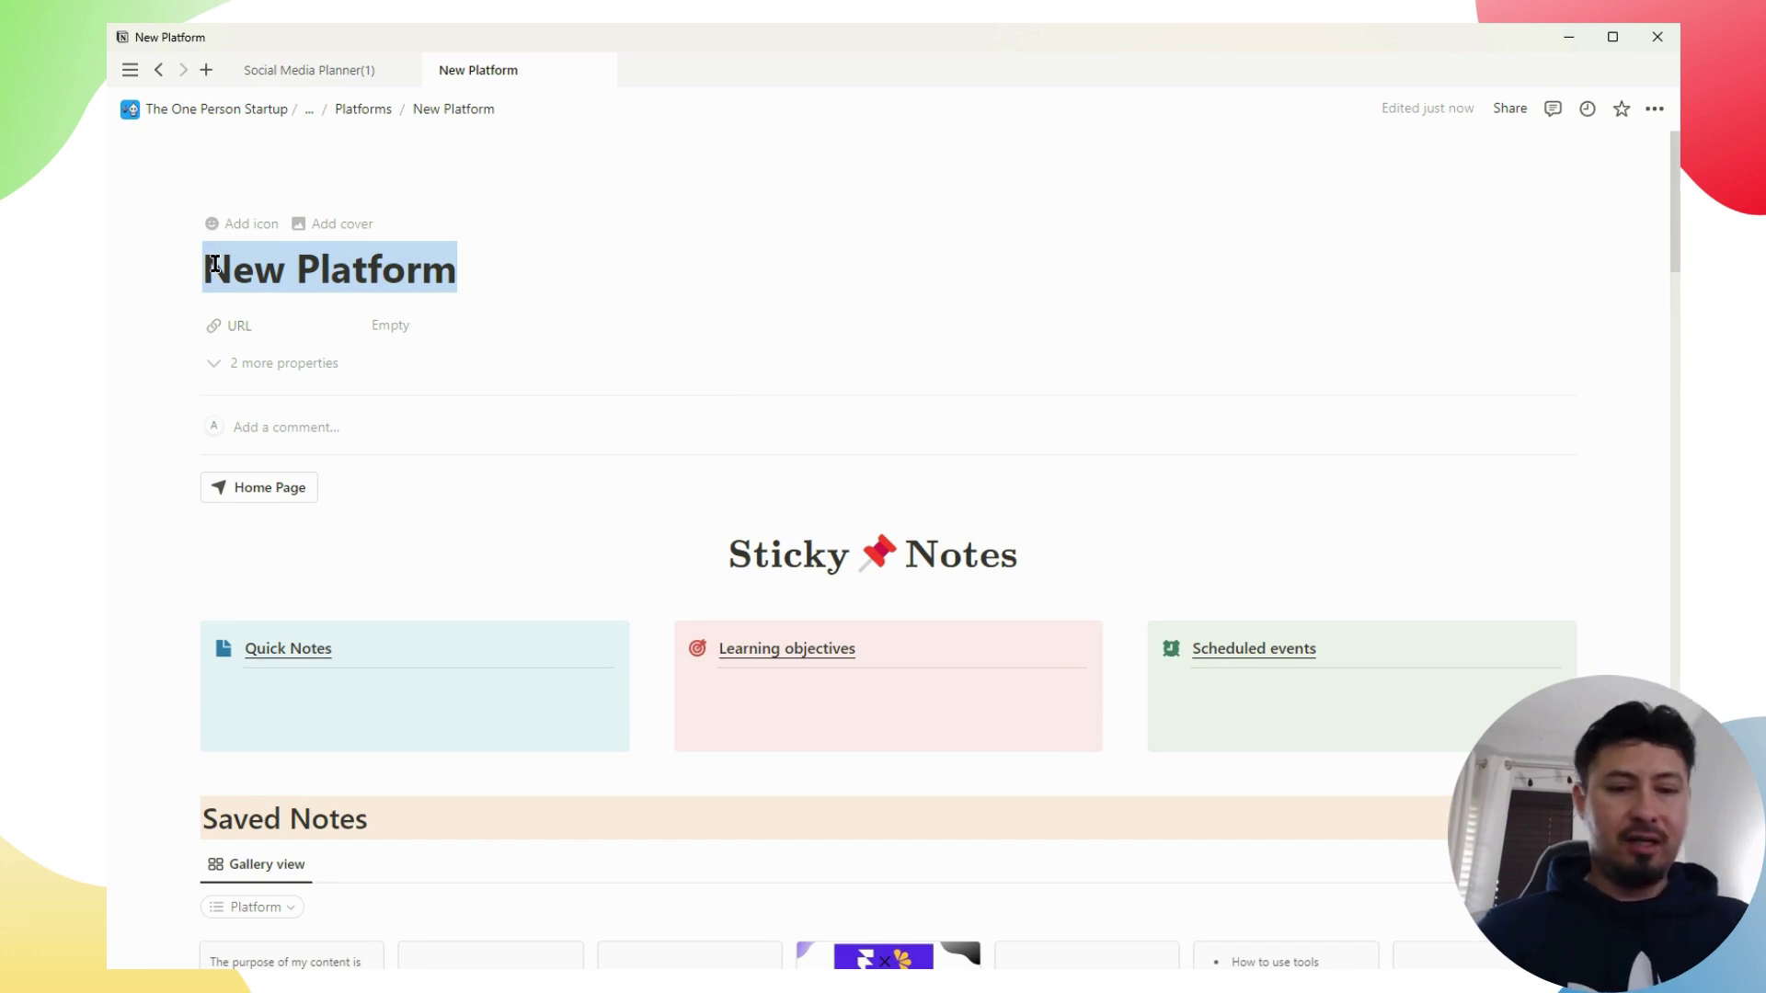
pyautogui.write('Reddit')
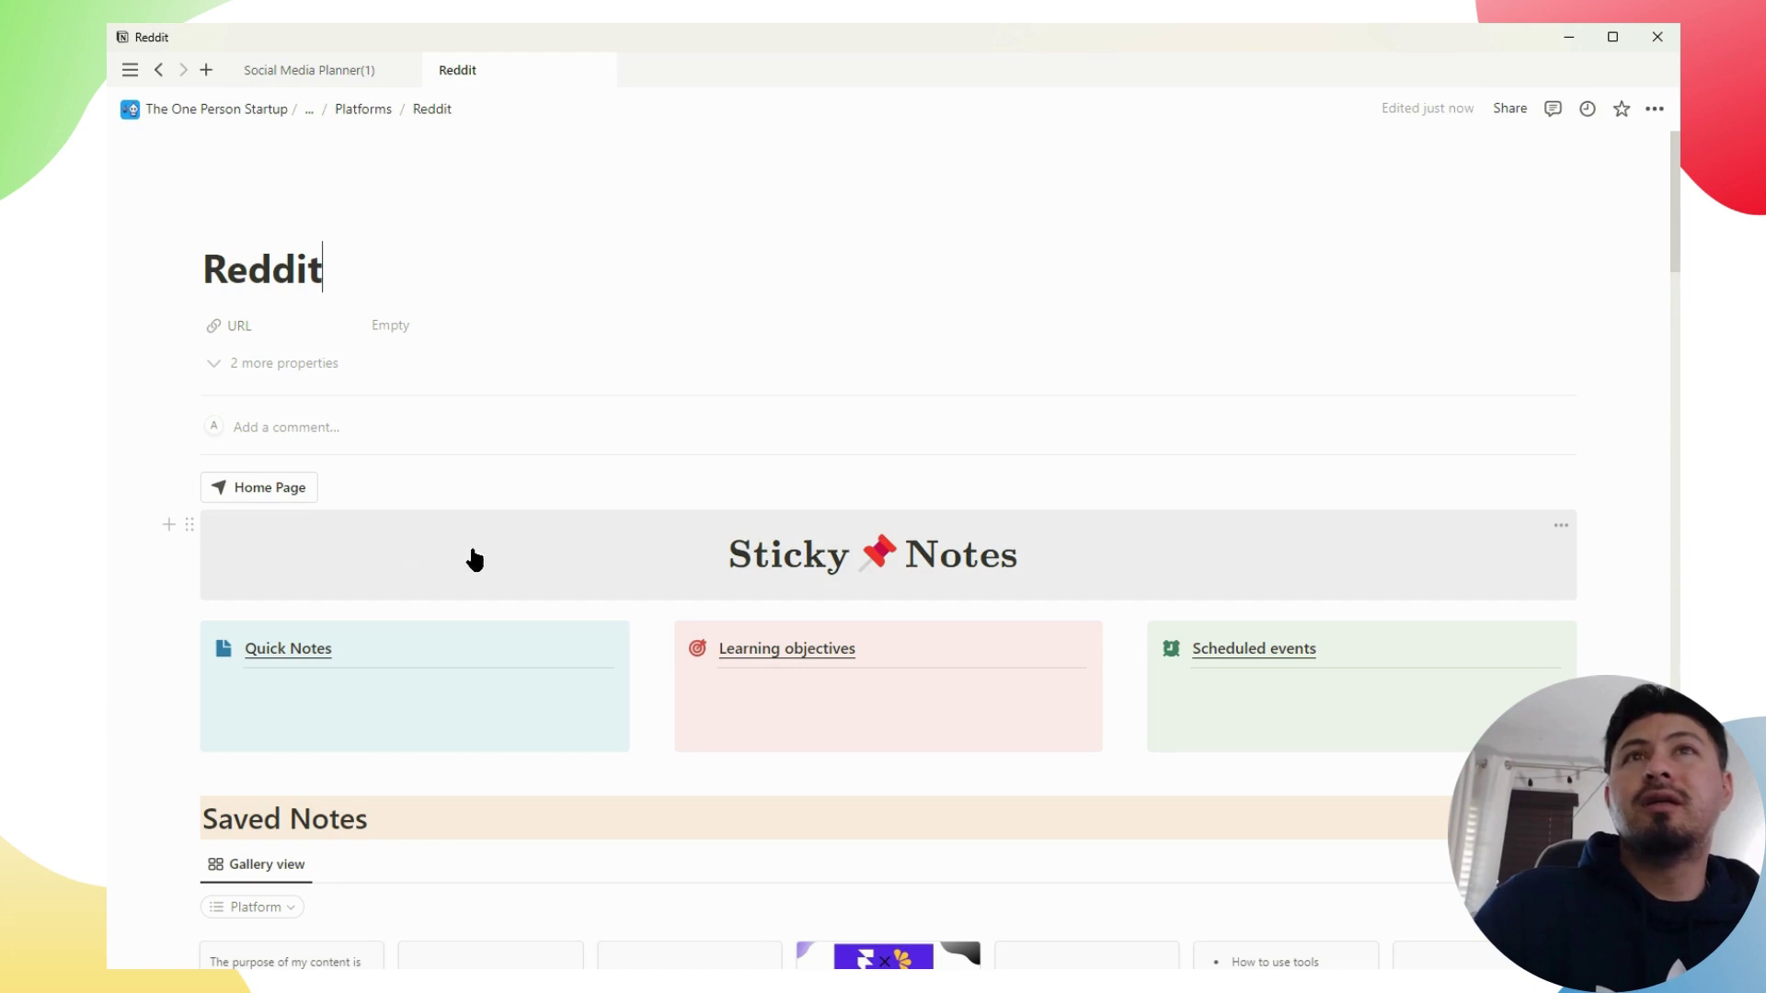
# Look through the Reddit page's sections, from Sticky Notes, Saved Notes and Tasks to Growth Metrics, Scheduled Posts and Content Progress
pyautogui.scroll(-2, 475, 561)
pyautogui.scroll(2, 461, 599)
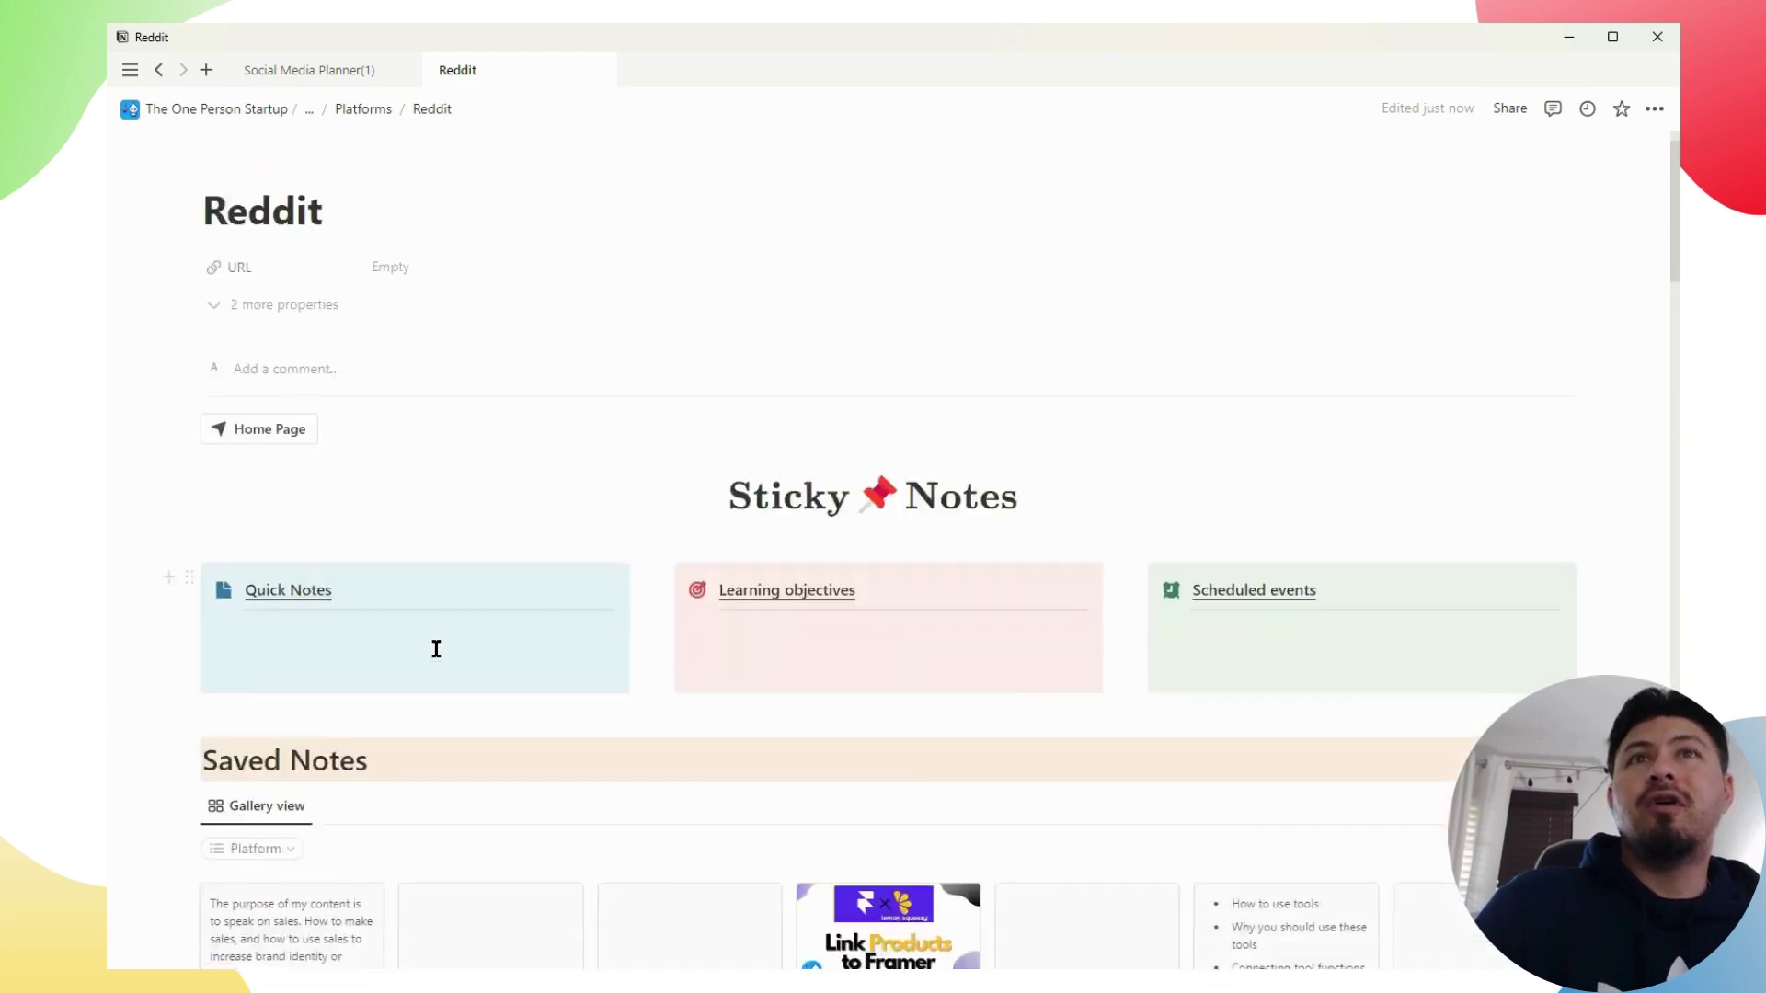
pyautogui.scroll(-3, 436, 649)
pyautogui.scroll(-2, 809, 649)
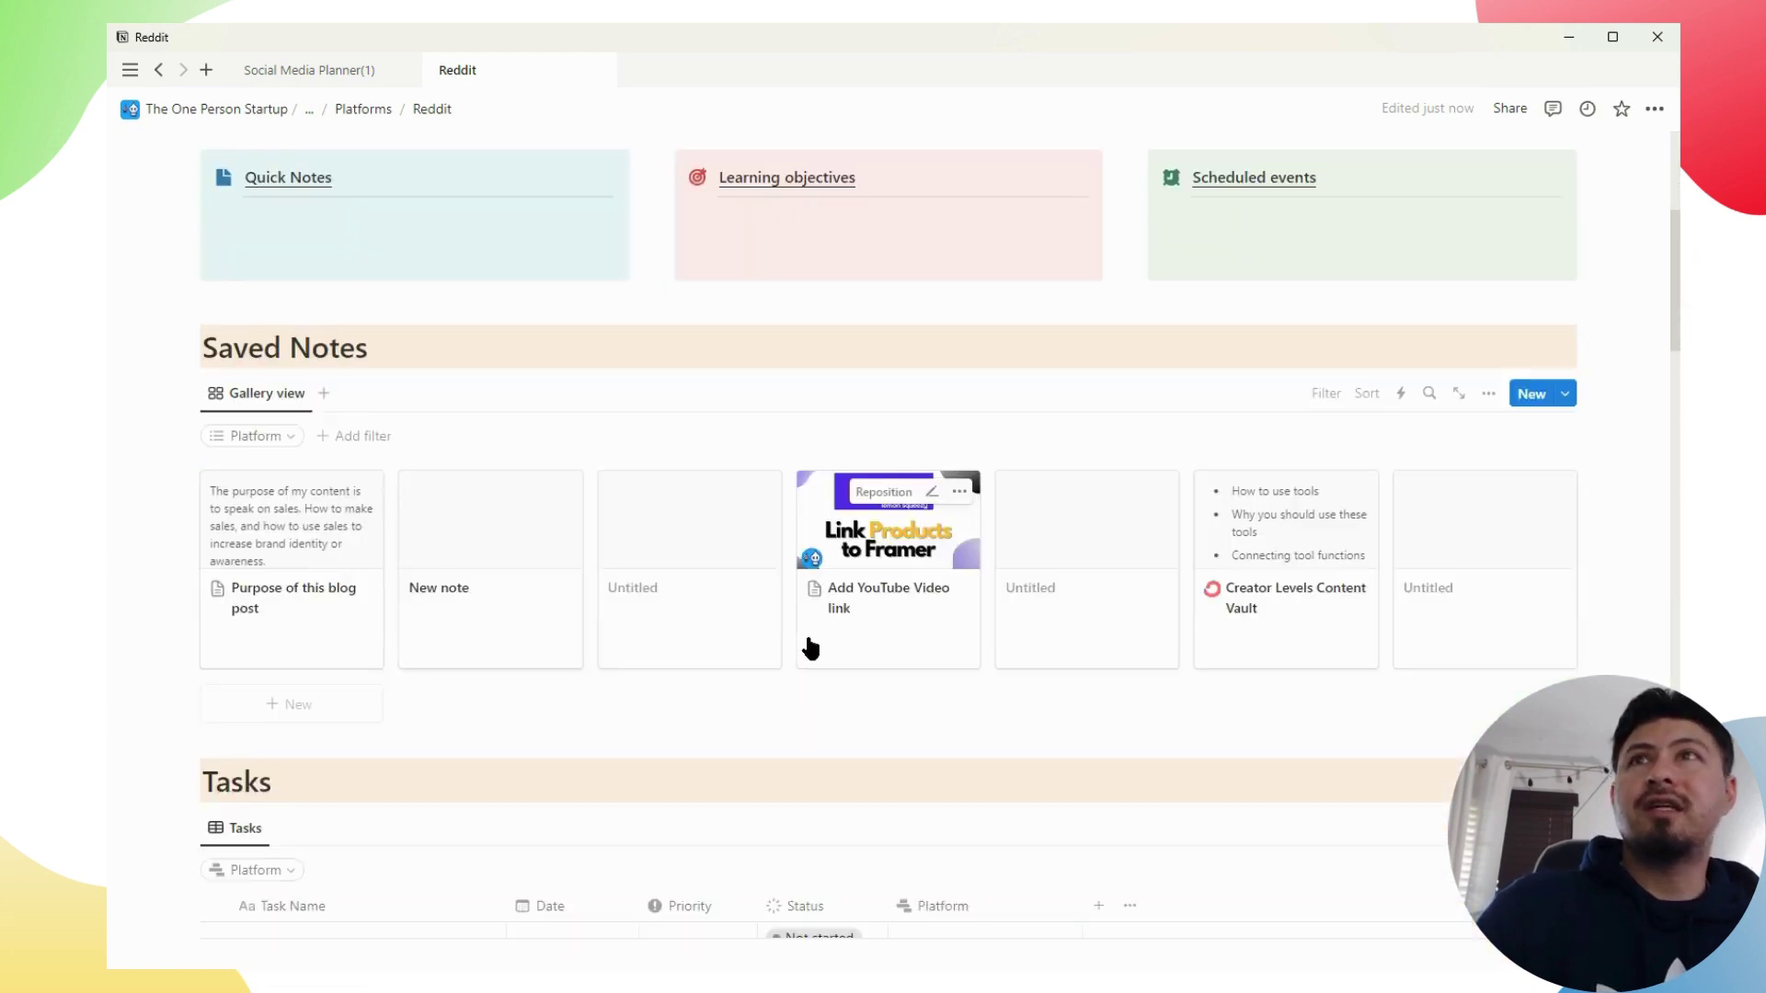
pyautogui.scroll(-4, 364, 584)
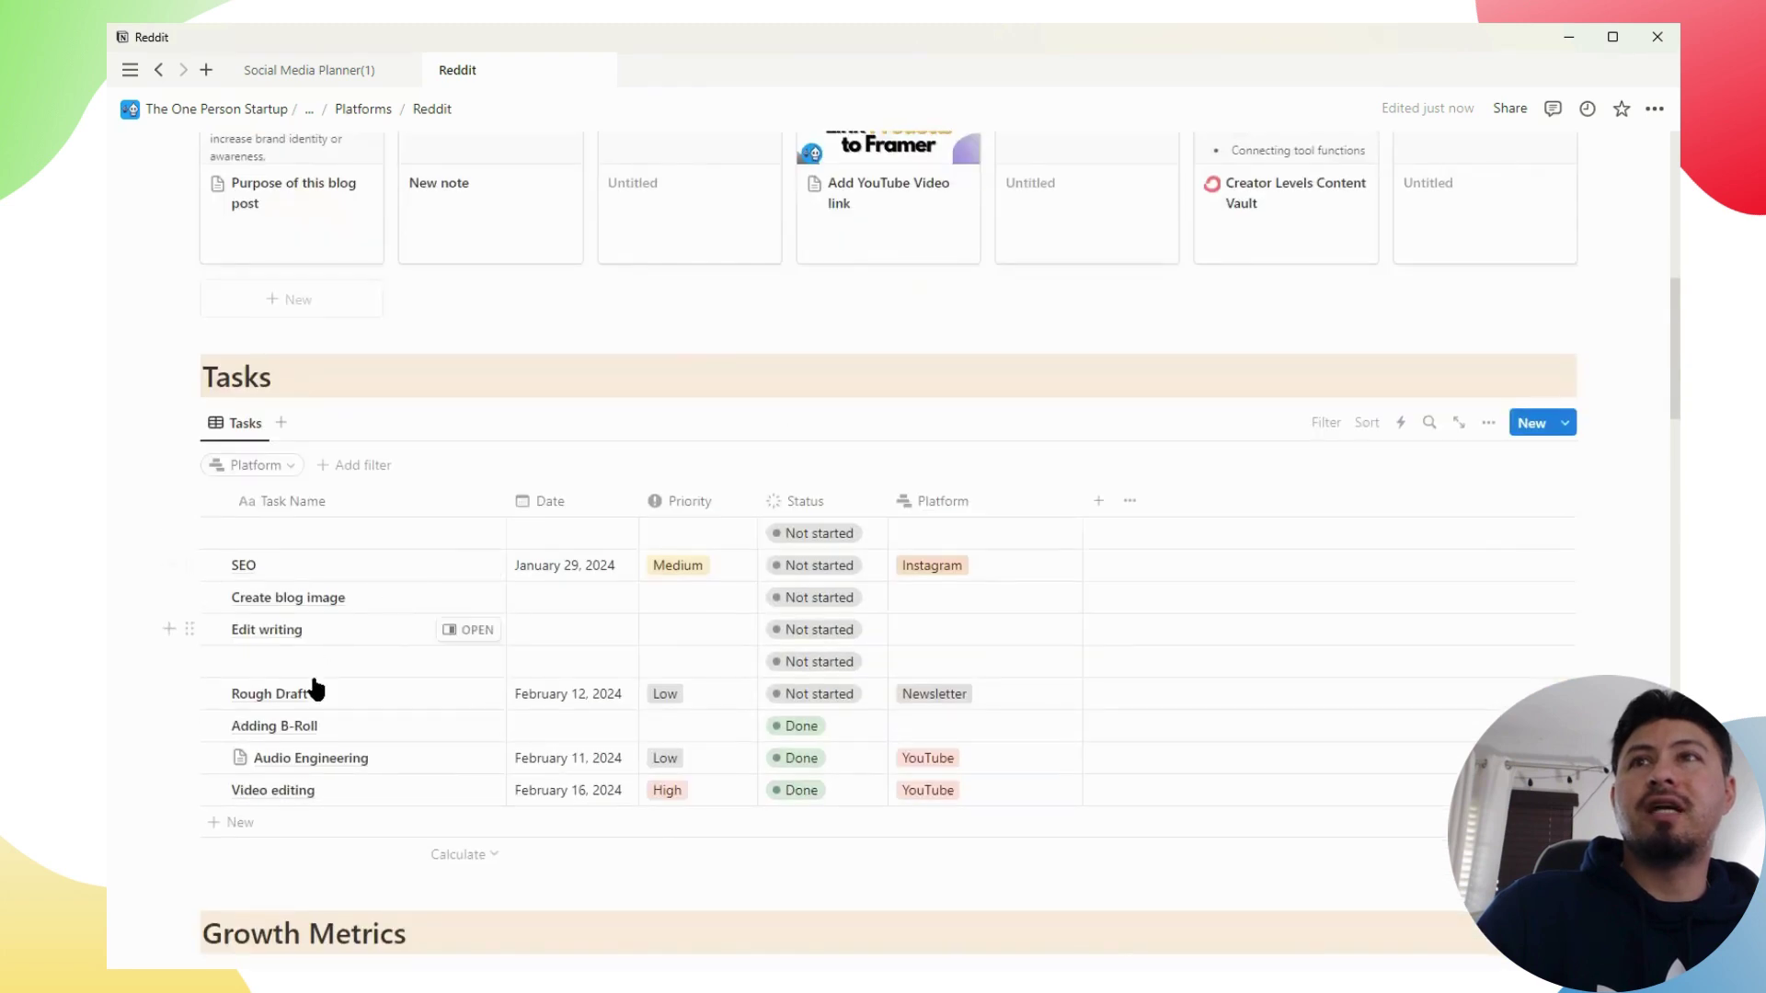
pyautogui.scroll(-6, 316, 690)
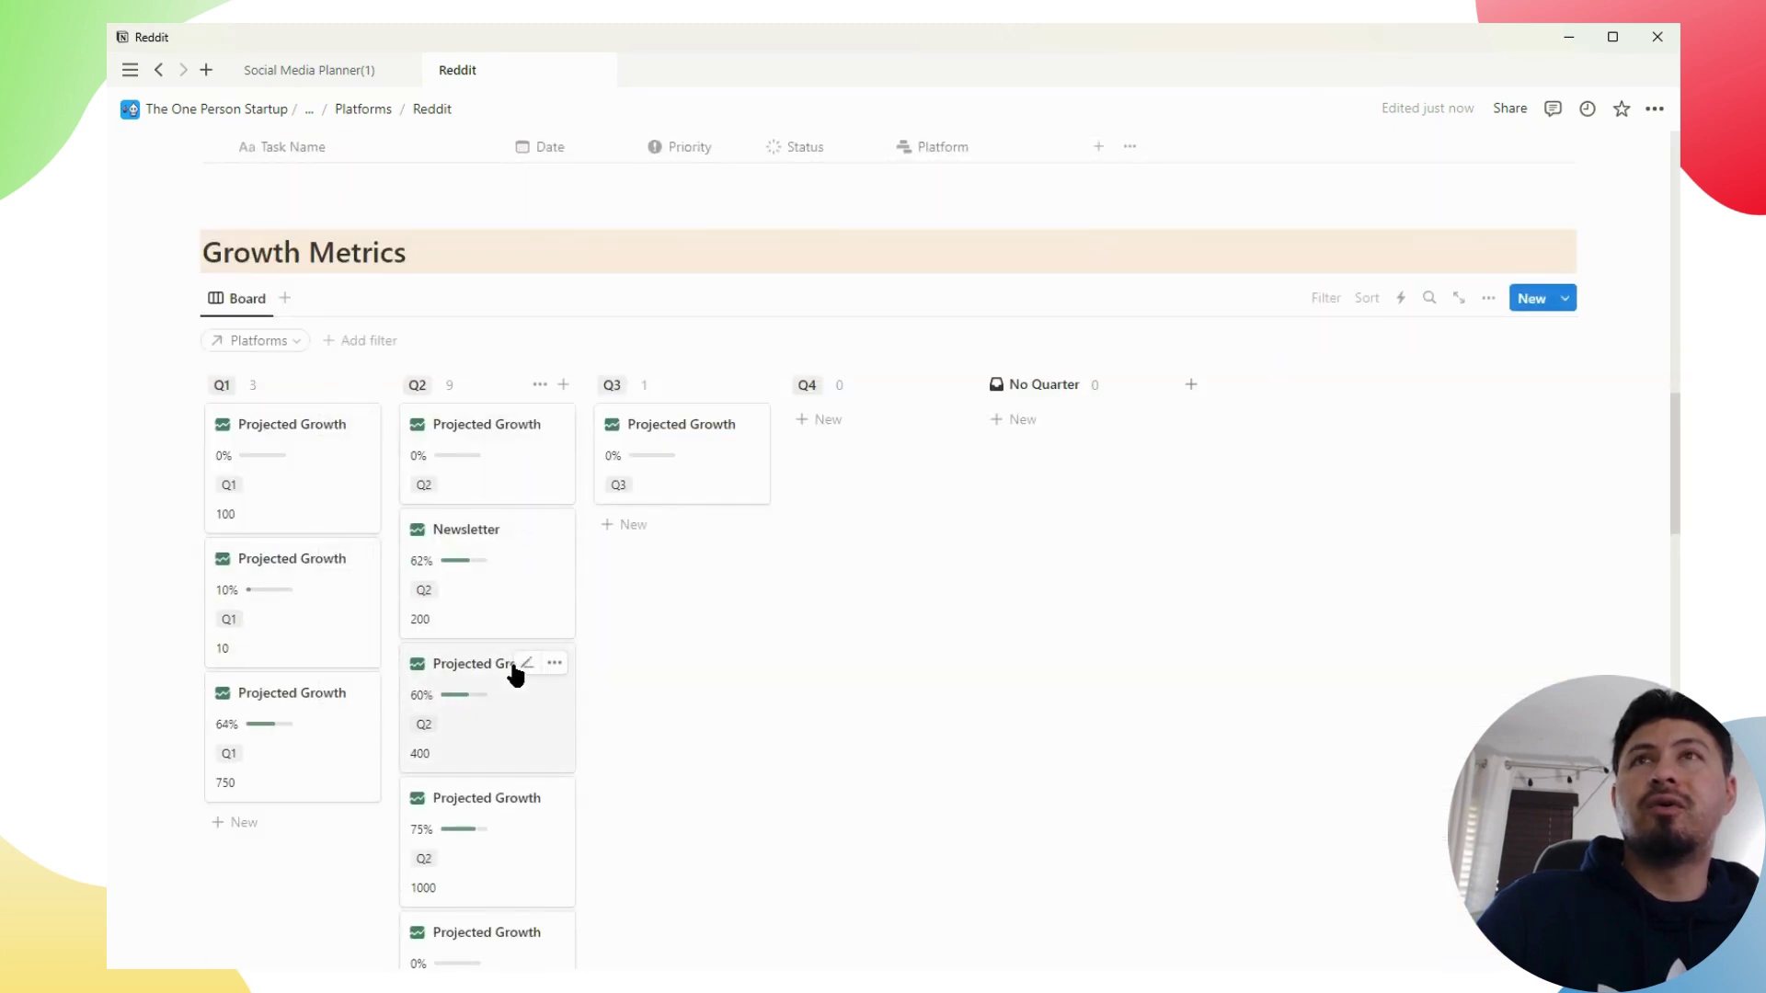
pyautogui.scroll(-12, 556, 674)
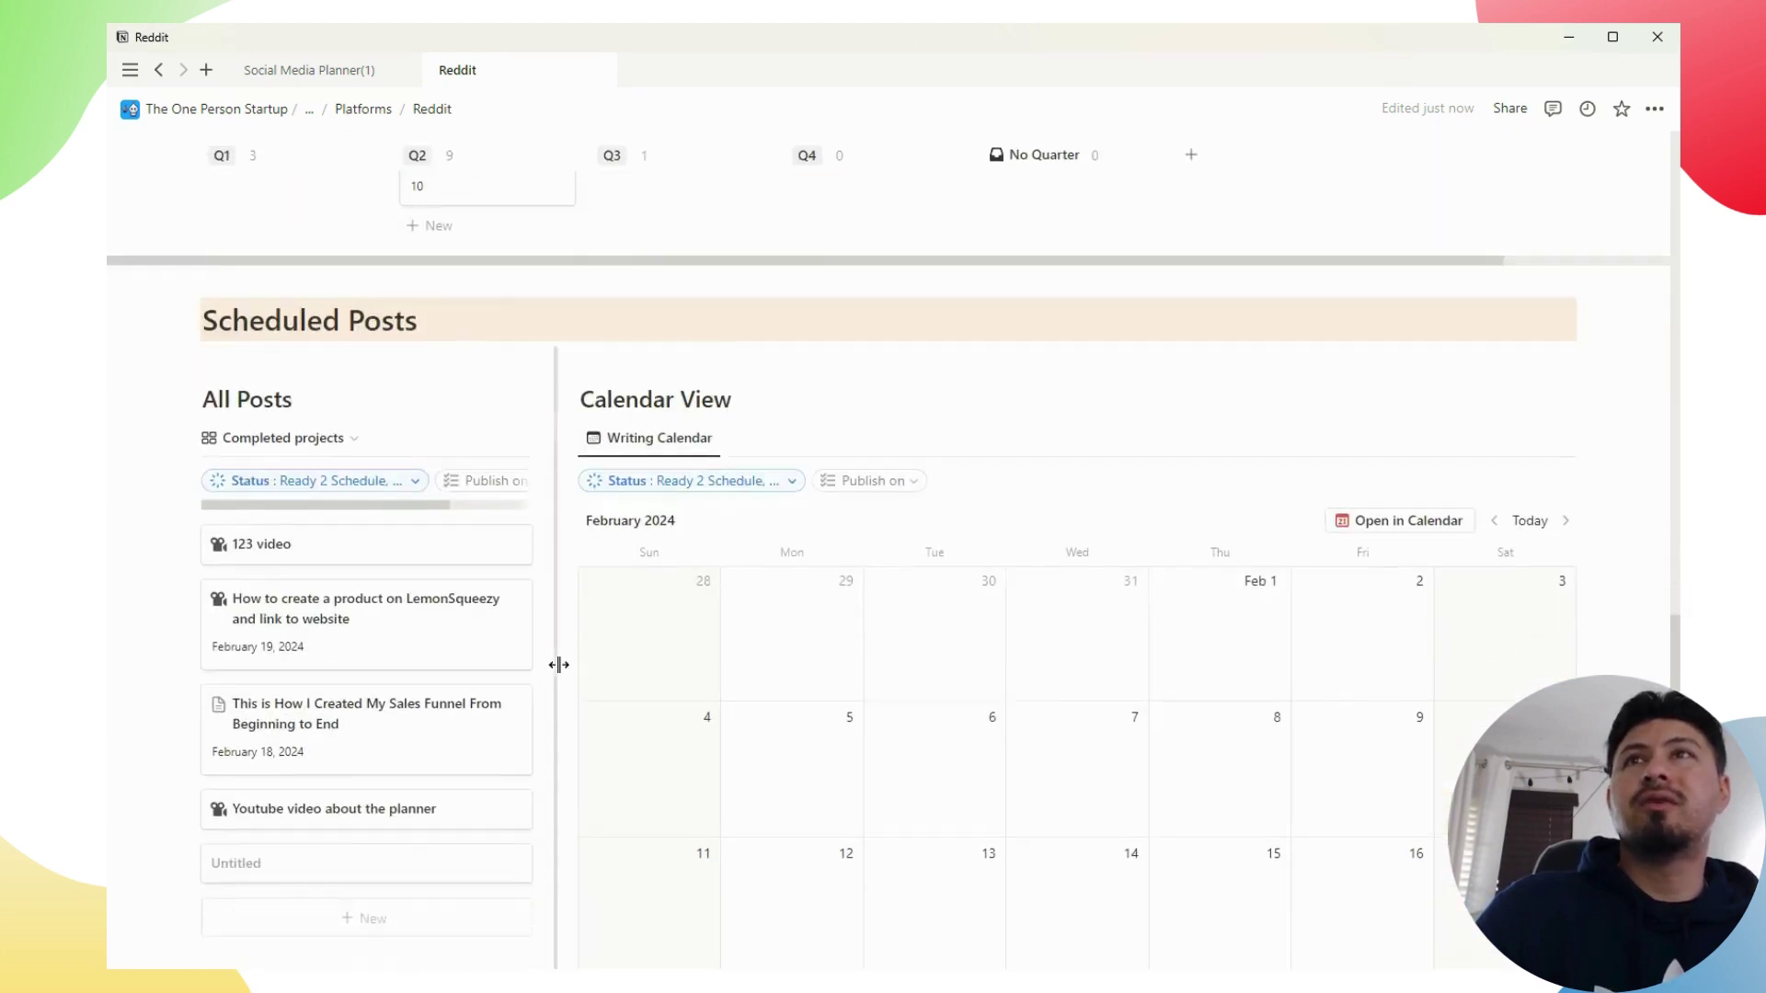
pyautogui.scroll(-2, 558, 664)
pyautogui.scroll(-3, 410, 580)
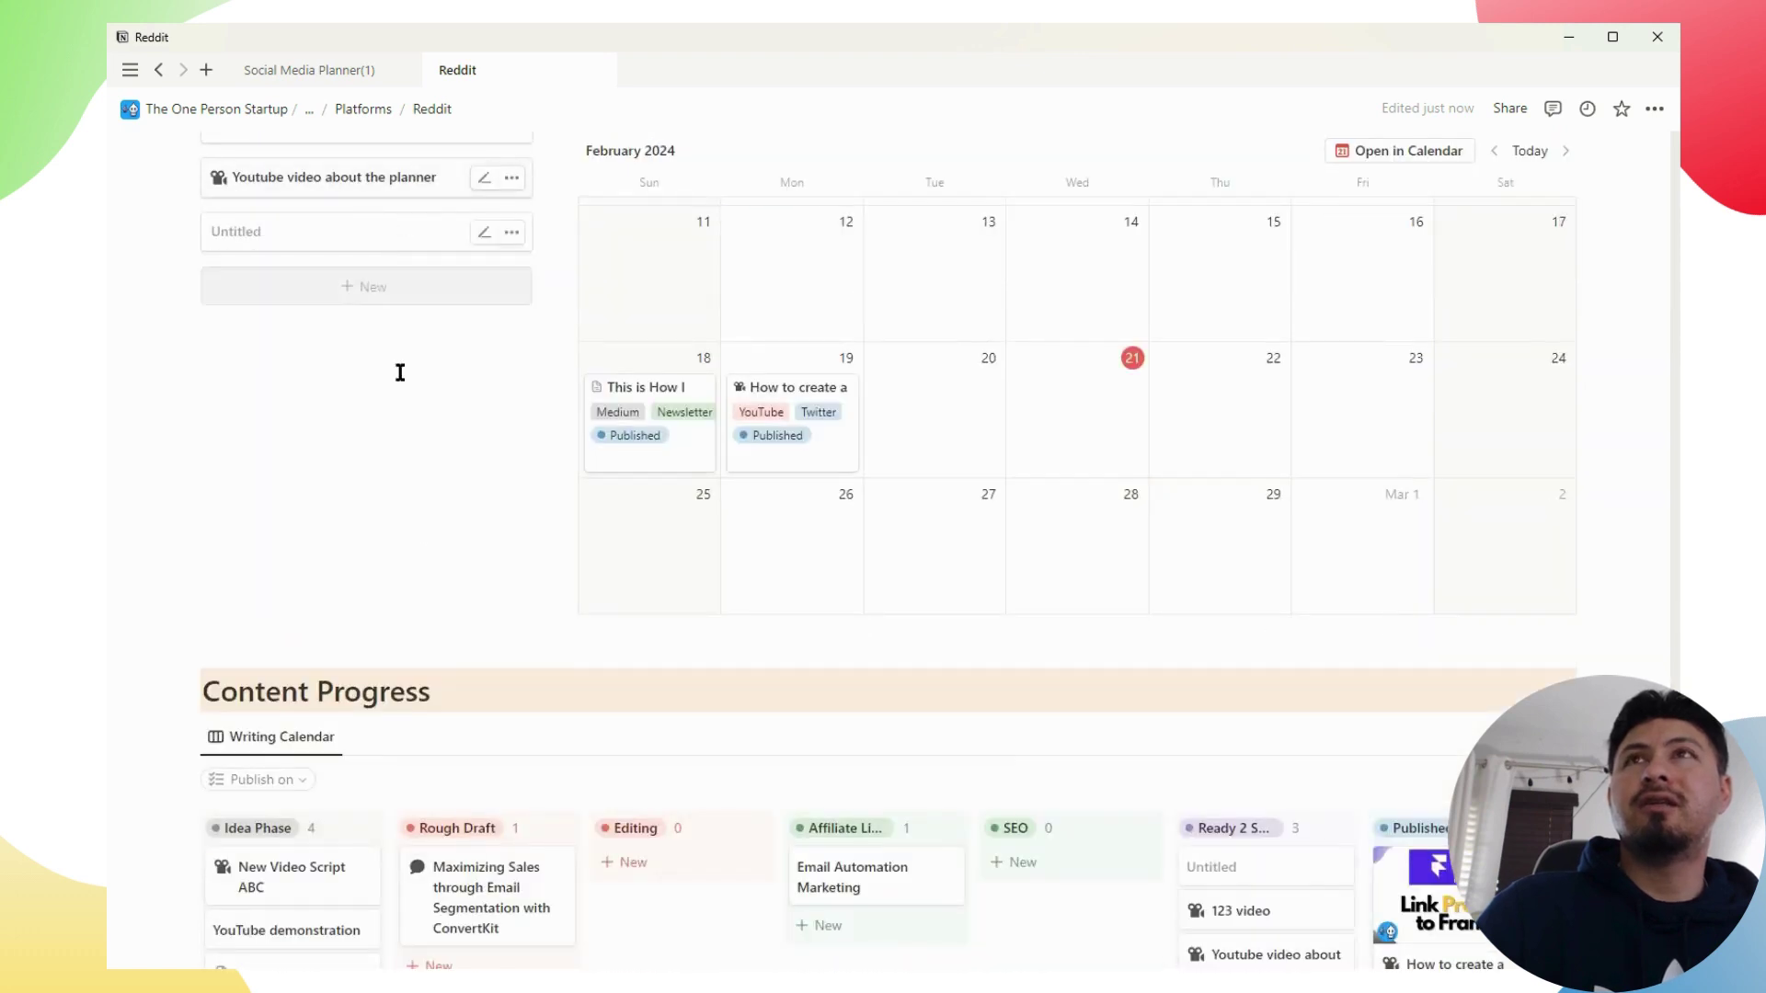
pyautogui.scroll(-3, 426, 513)
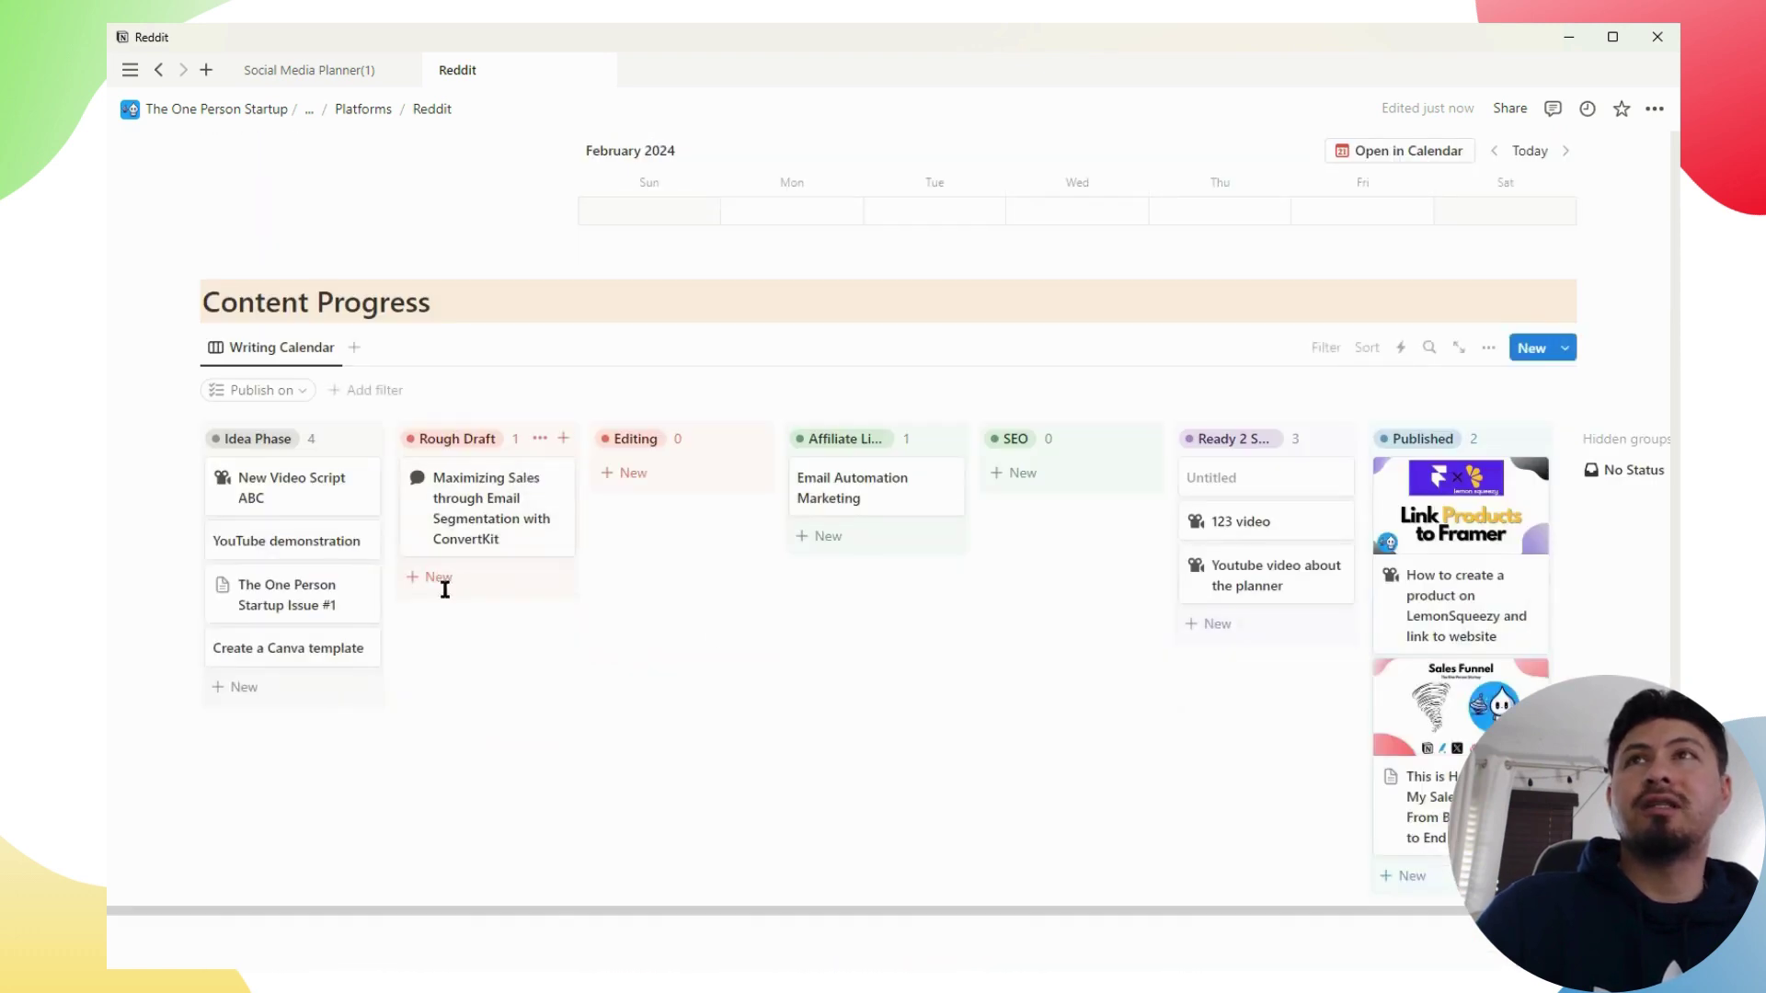
pyautogui.scroll(-2, 641, 705)
pyautogui.scroll(1, 631, 709)
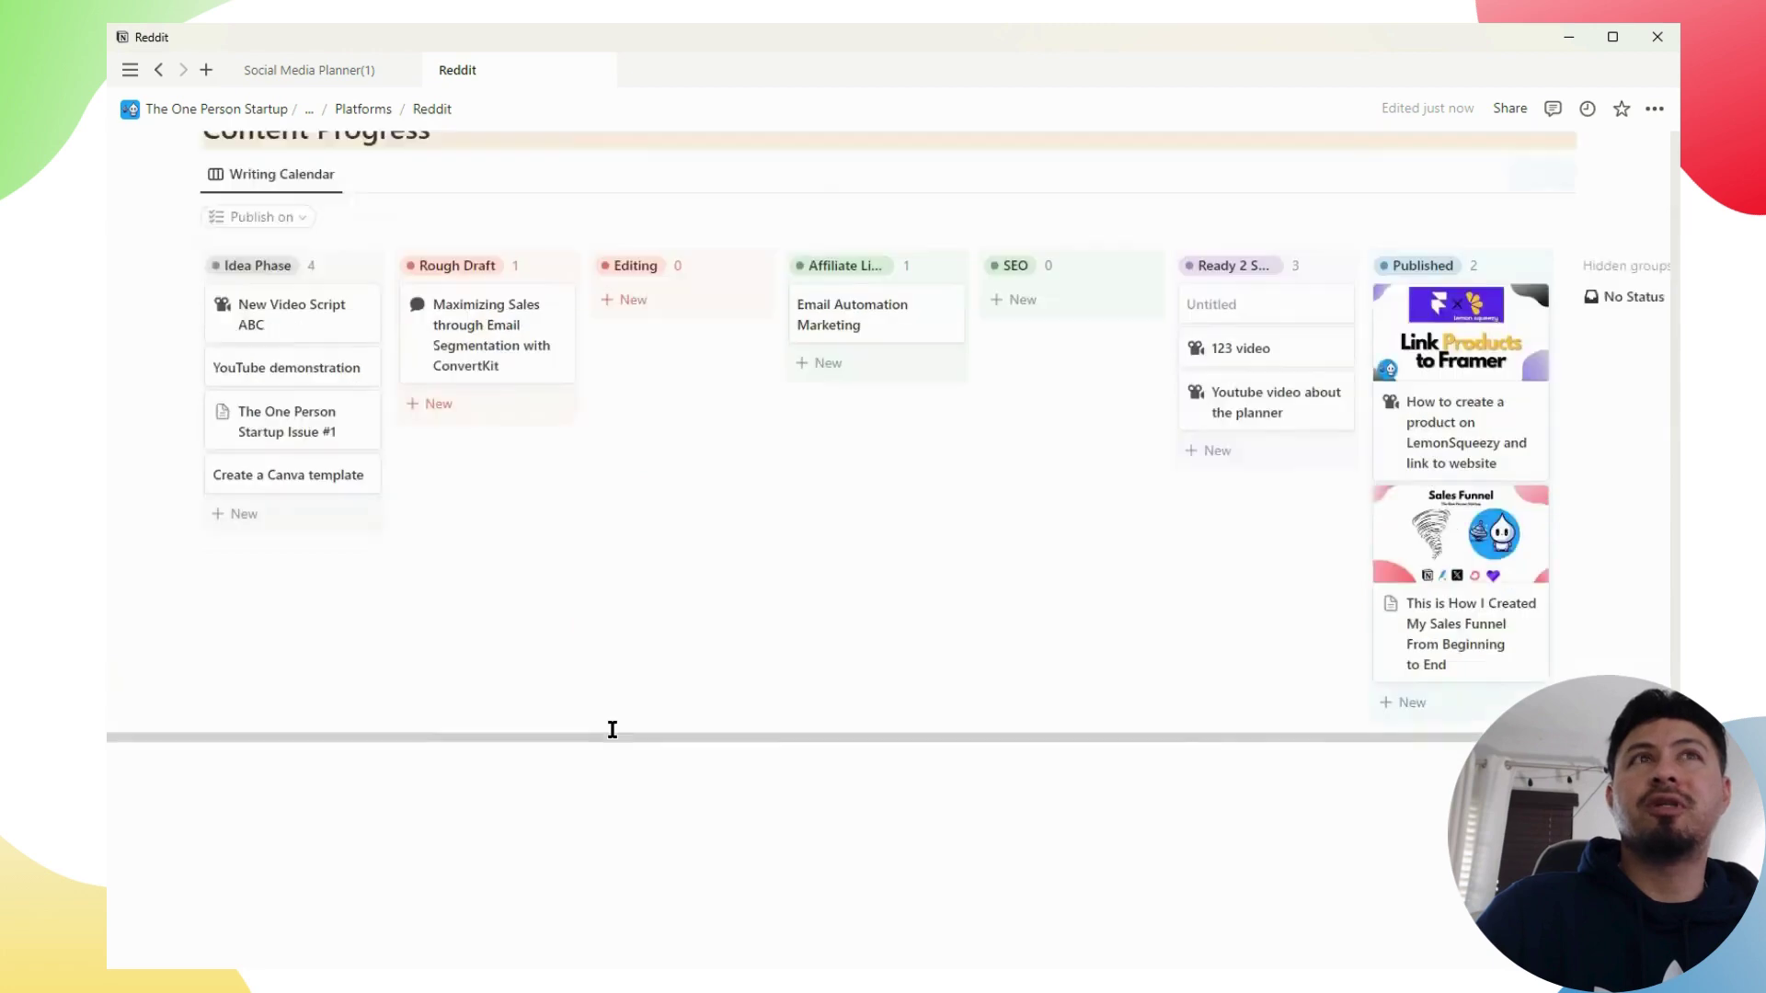
pyautogui.scroll(-9, 612, 730)
pyautogui.scroll(3, 544, 703)
pyautogui.scroll(15, 547, 703)
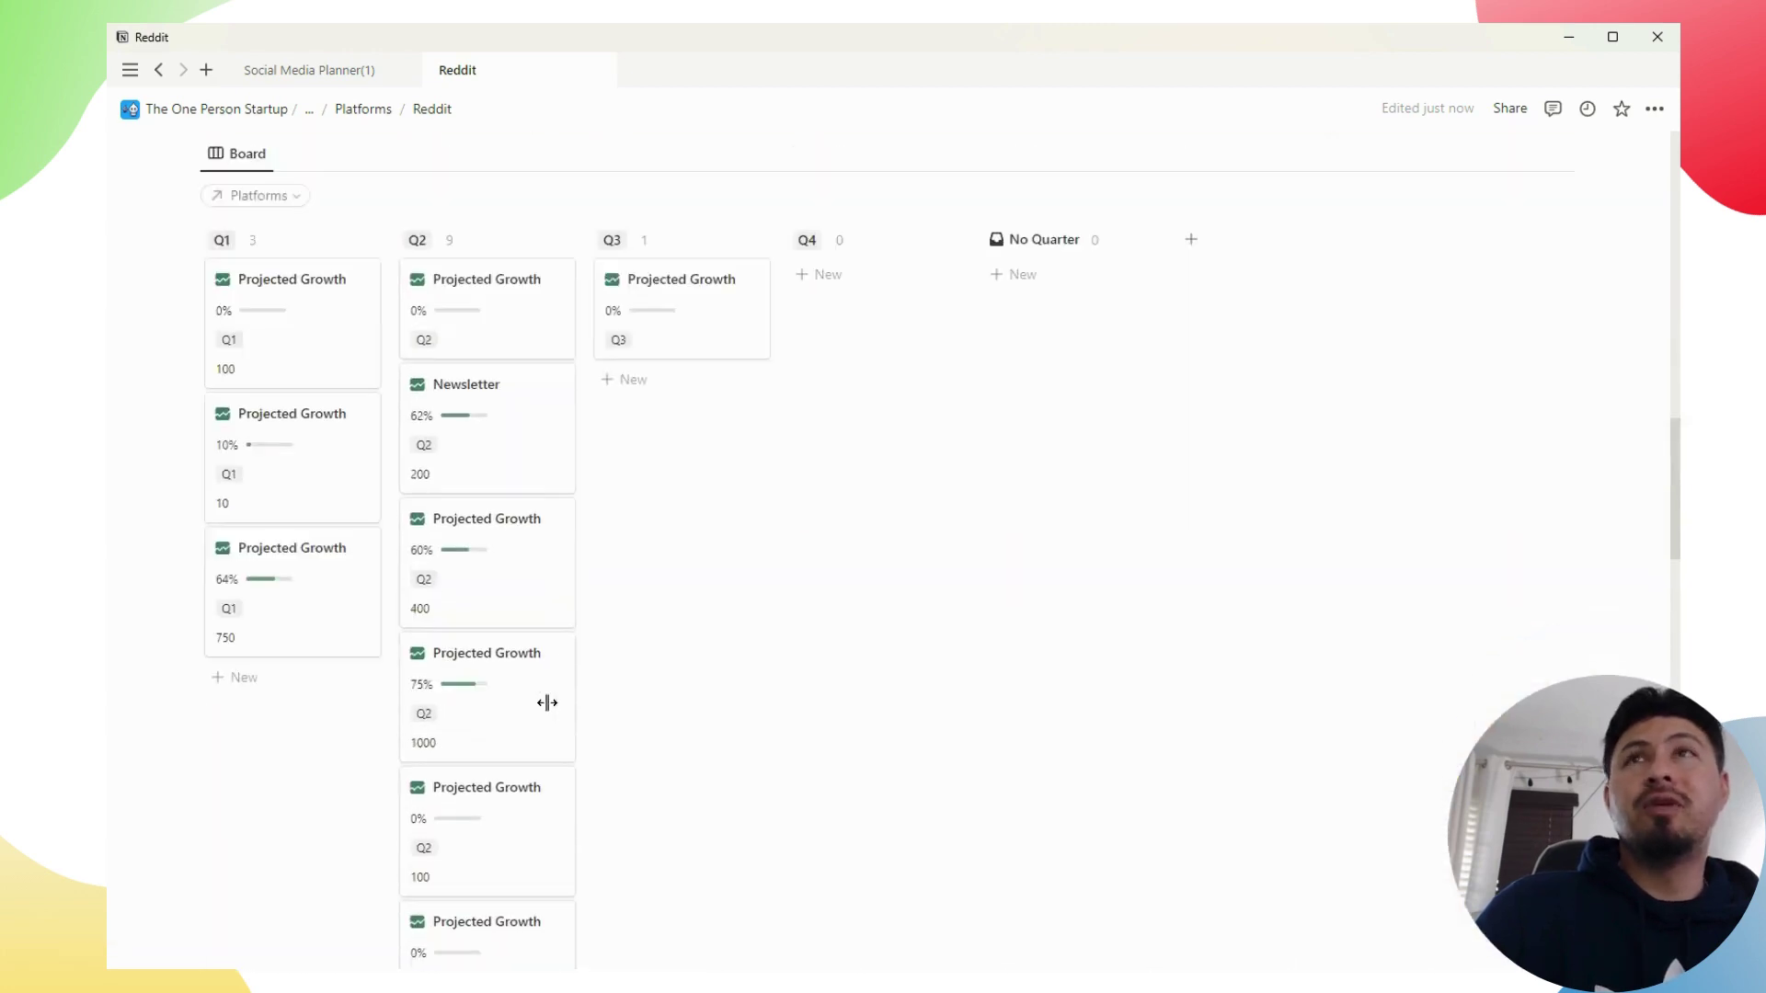
pyautogui.scroll(8, 549, 713)
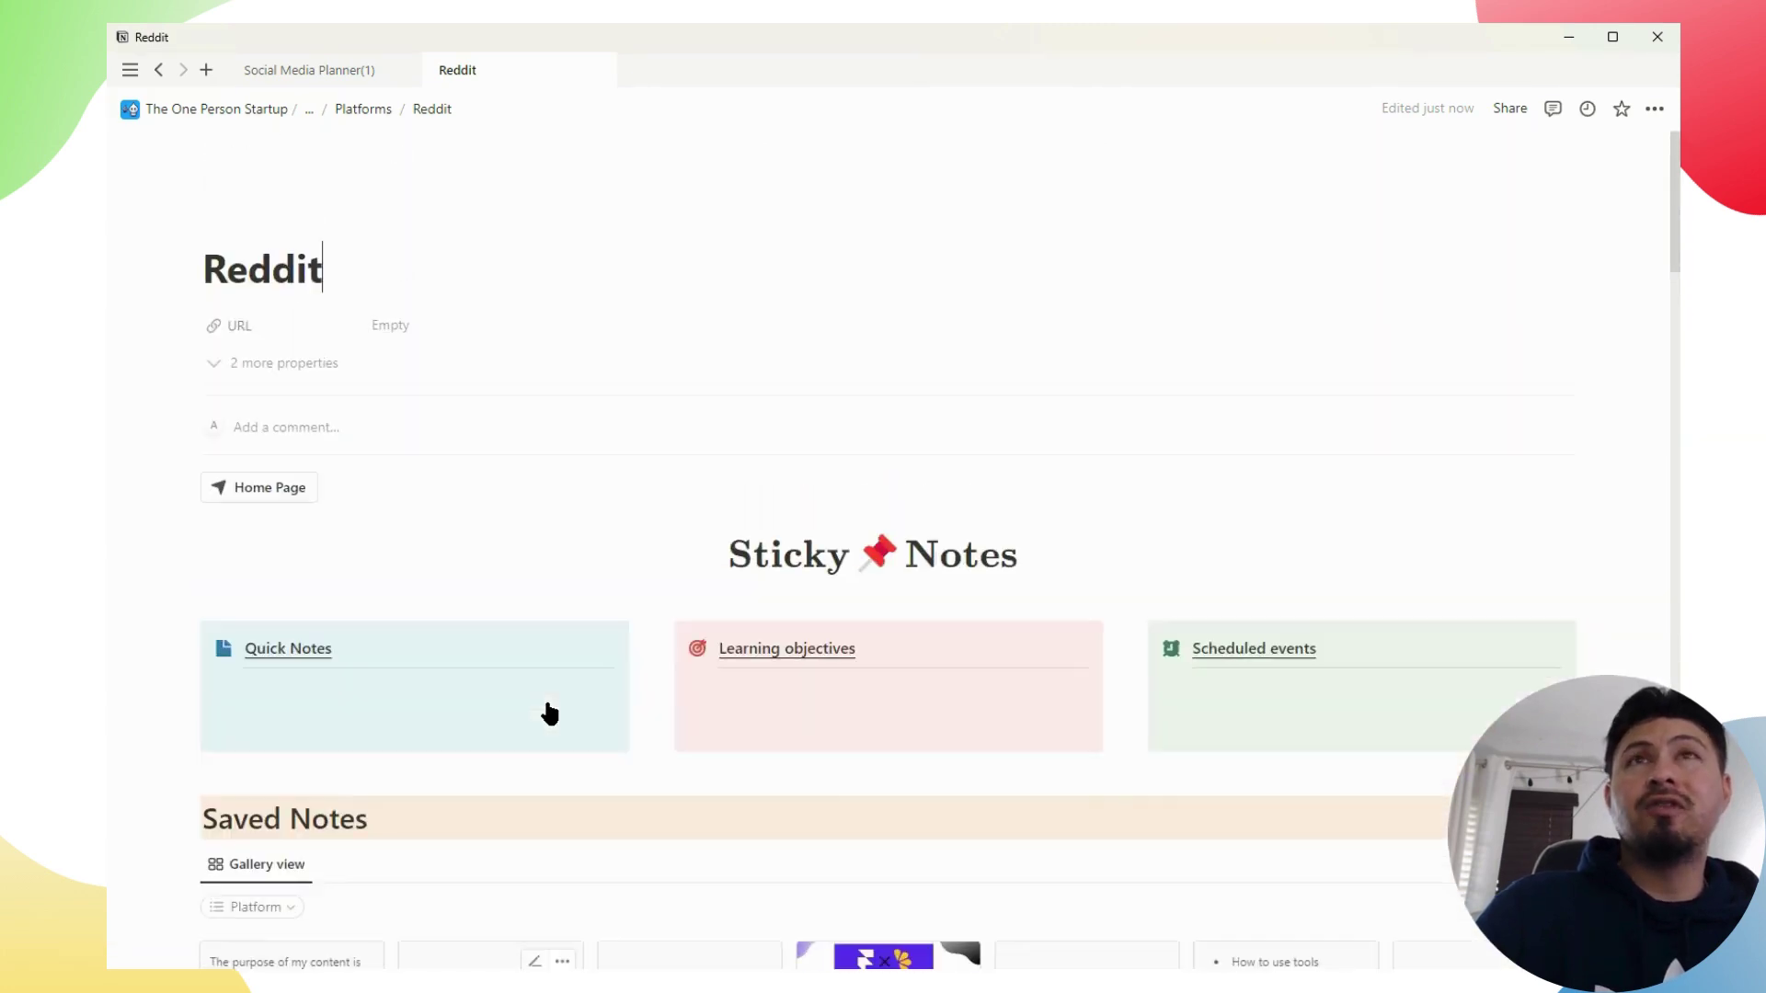
# Toggle the Saved Notes filter bar and check which options the Platform filter offers
pyautogui.scroll(-3, 599, 702)
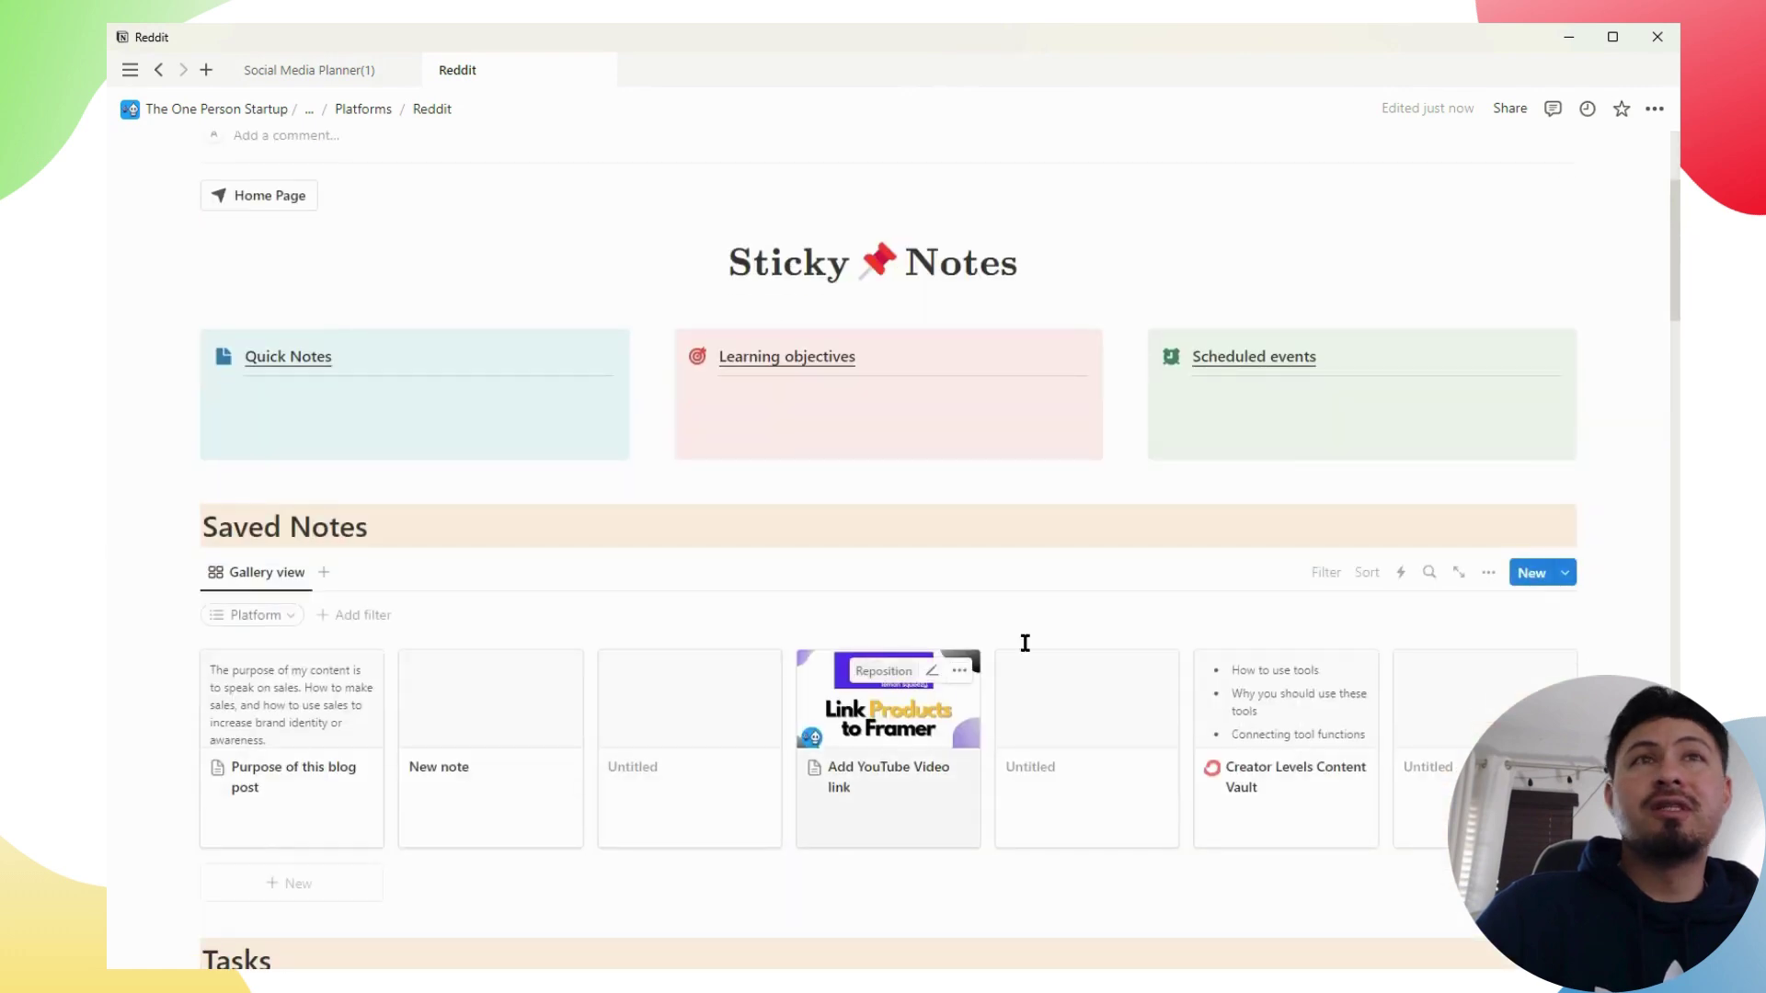
pyautogui.click(1322, 583)
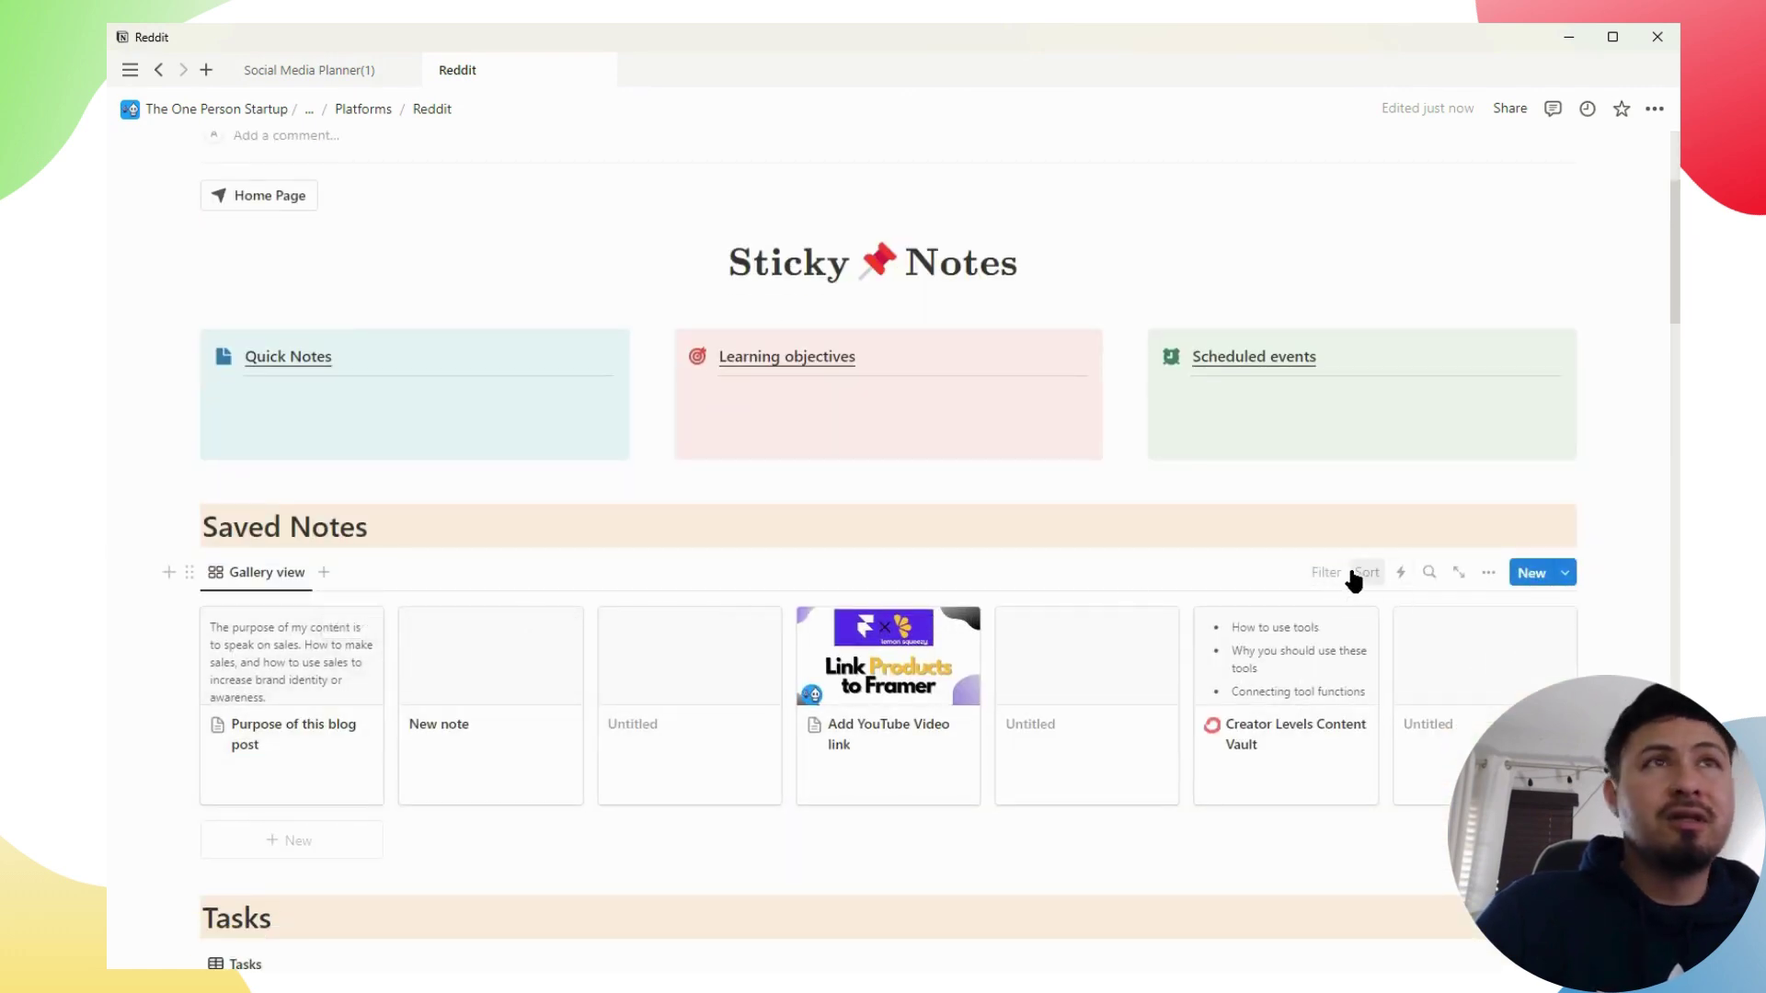
pyautogui.click(1326, 574)
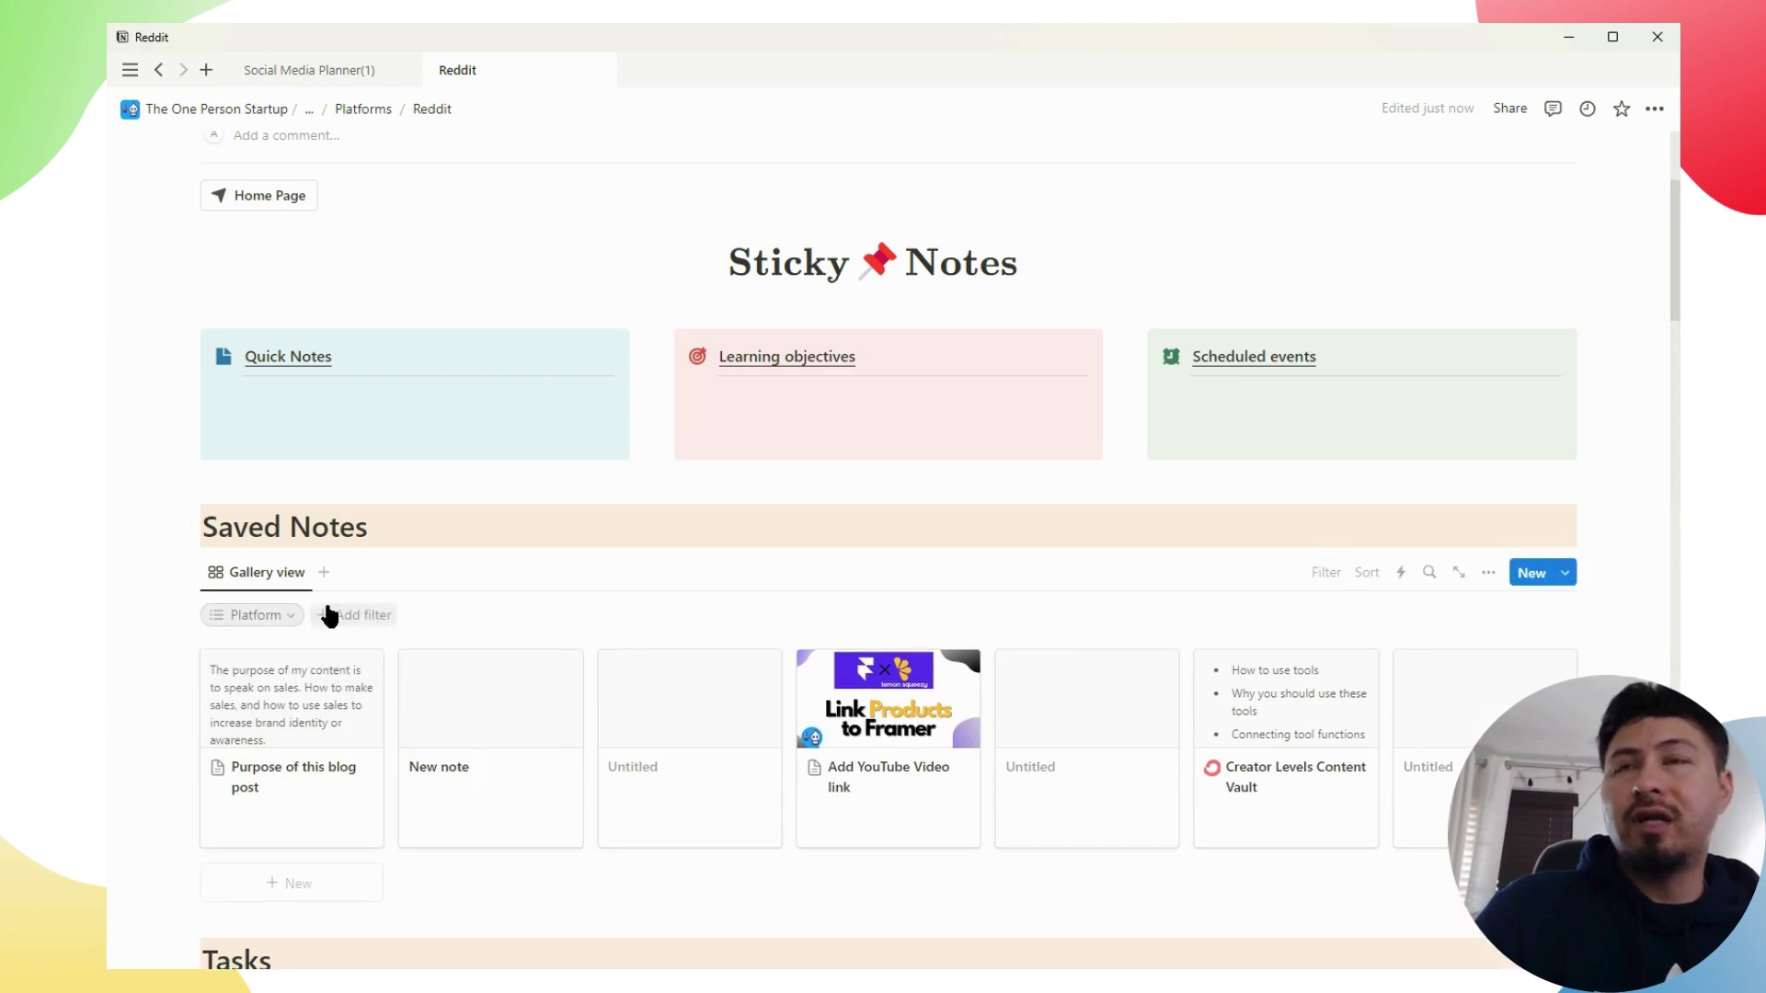
pyautogui.scroll(3, 378, 445)
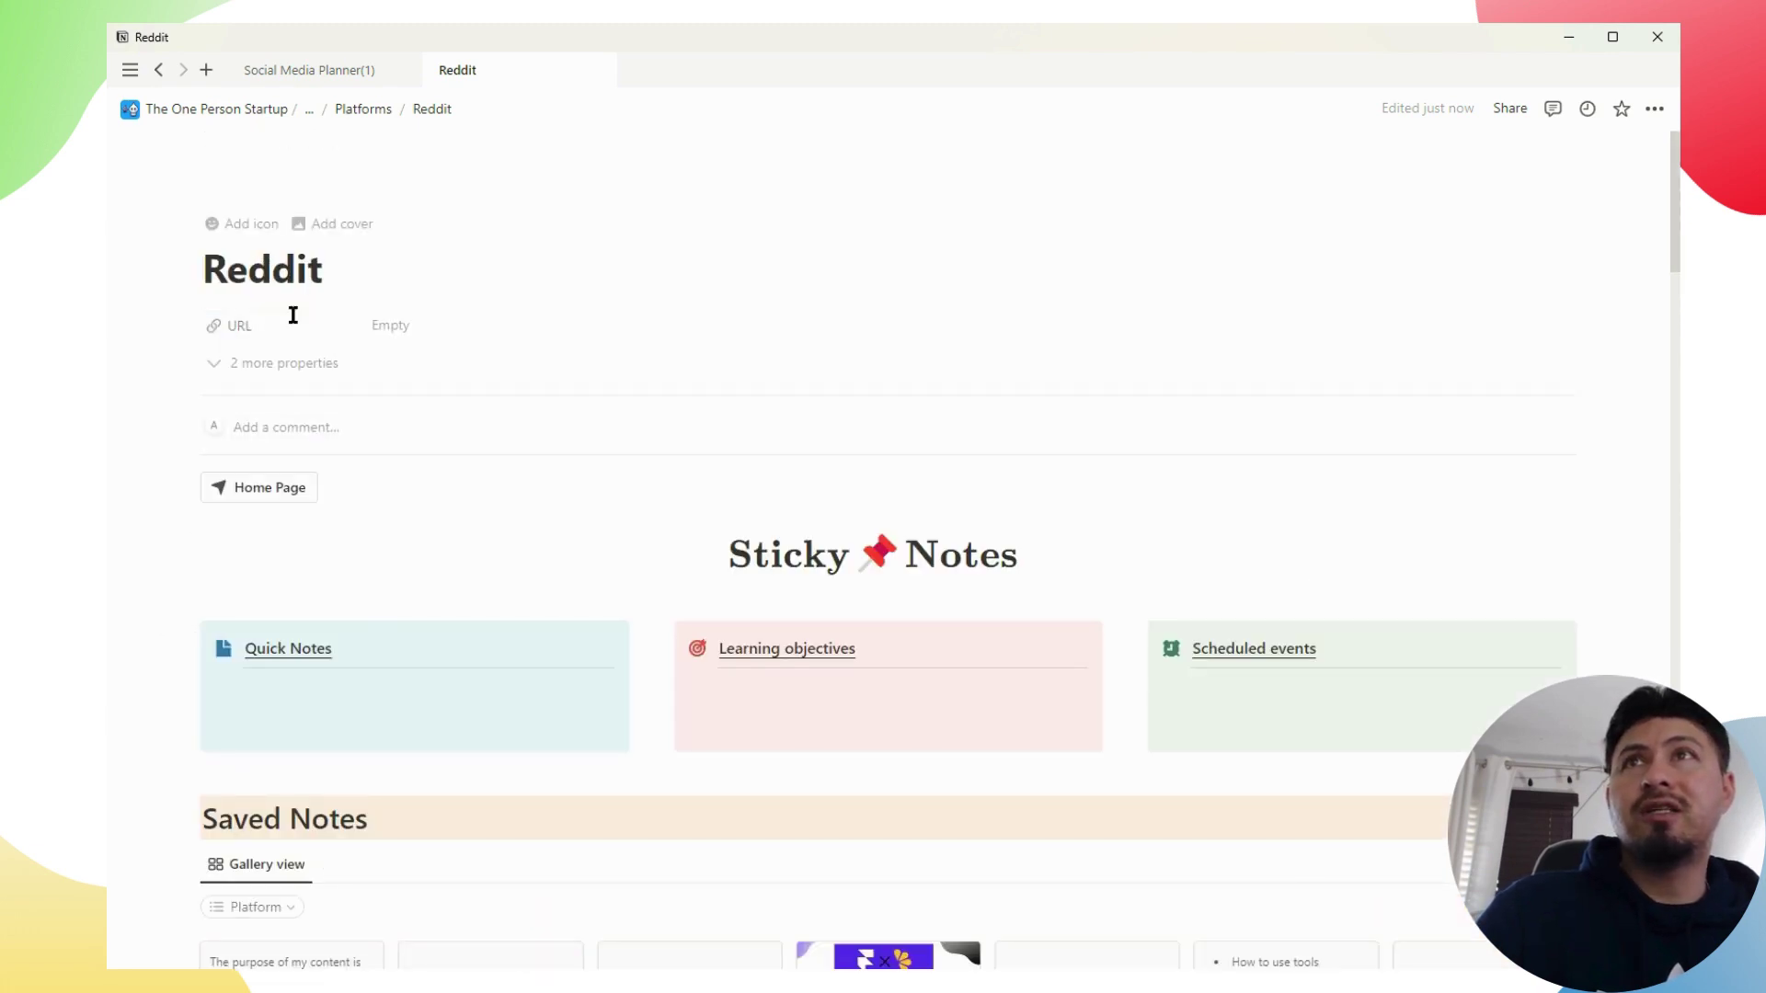
pyautogui.scroll(-5, 394, 741)
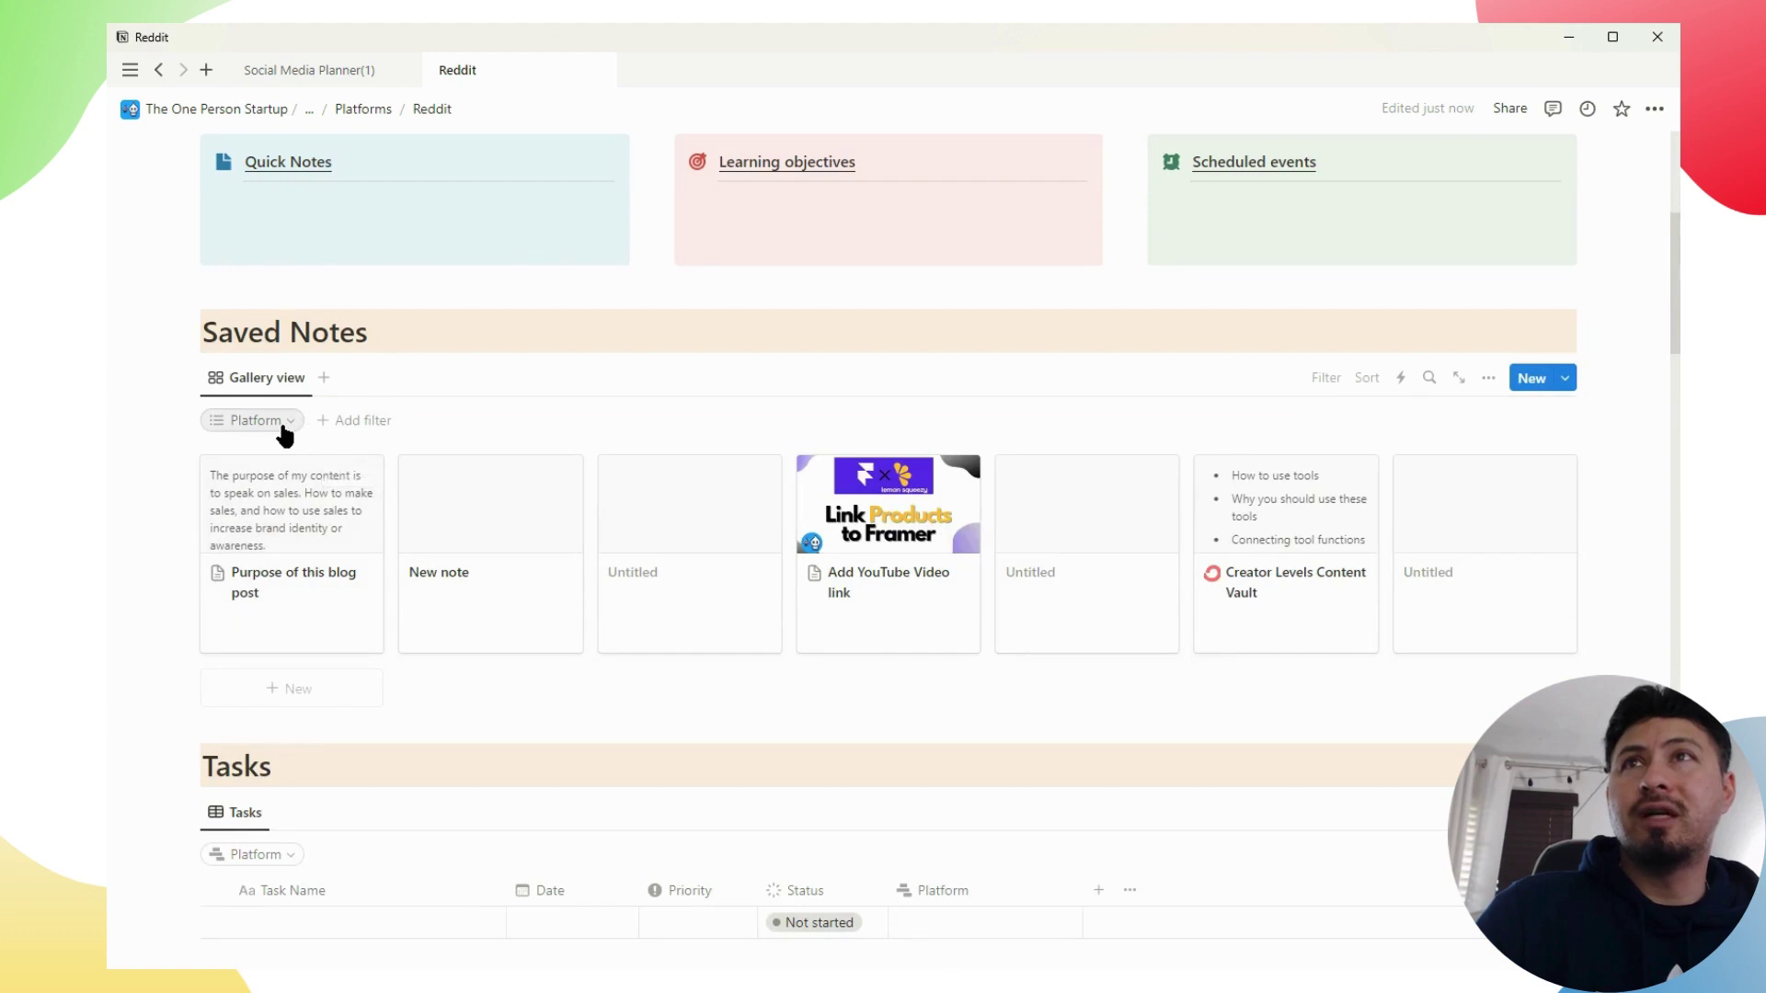
pyautogui.click(292, 425)
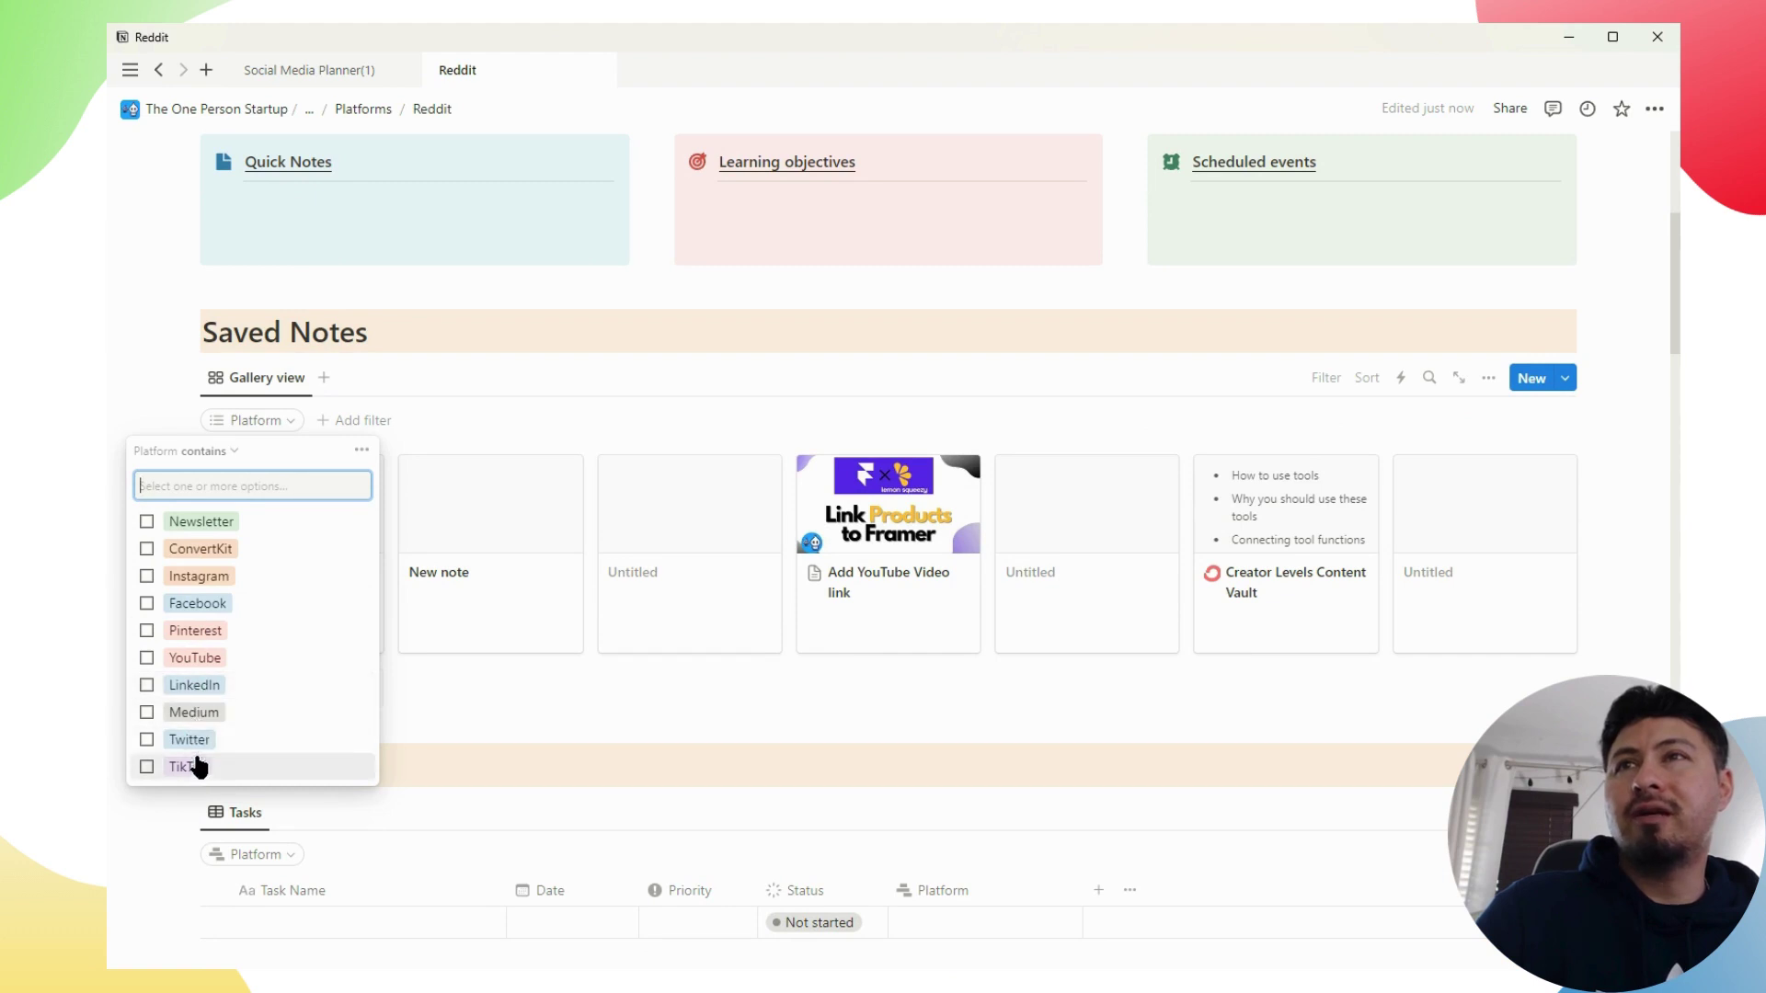
pyautogui.click(460, 529)
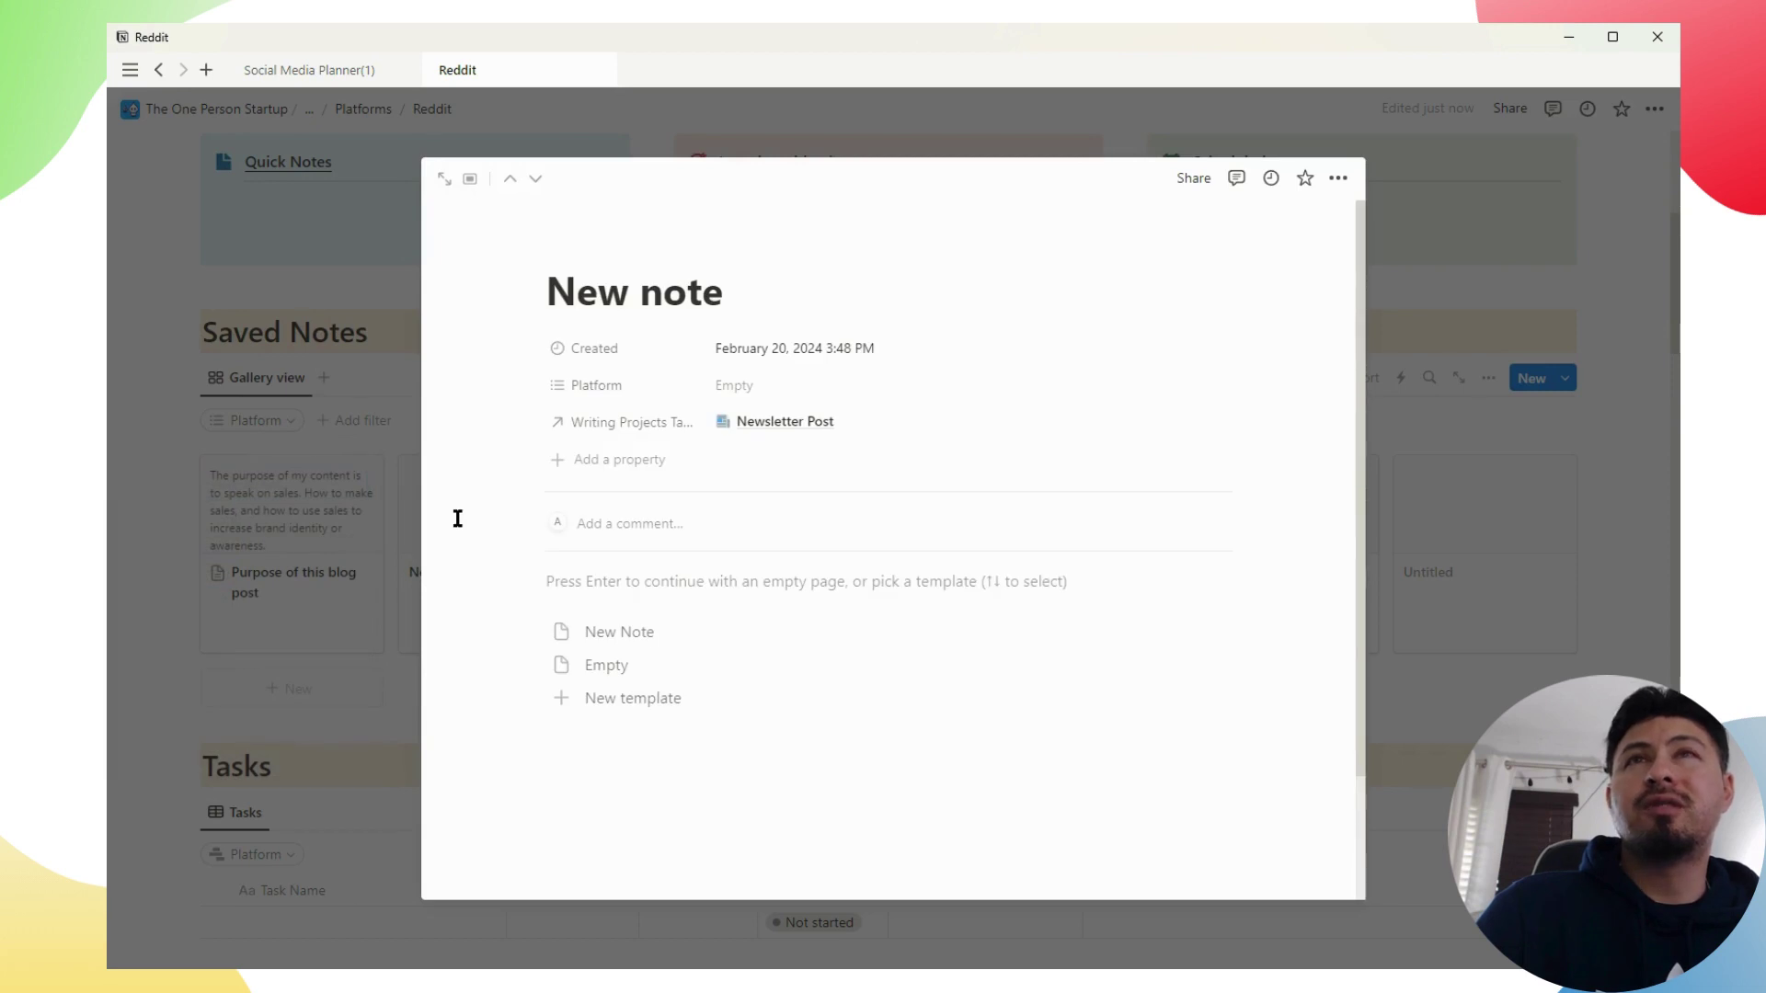
pyautogui.click(559, 125)
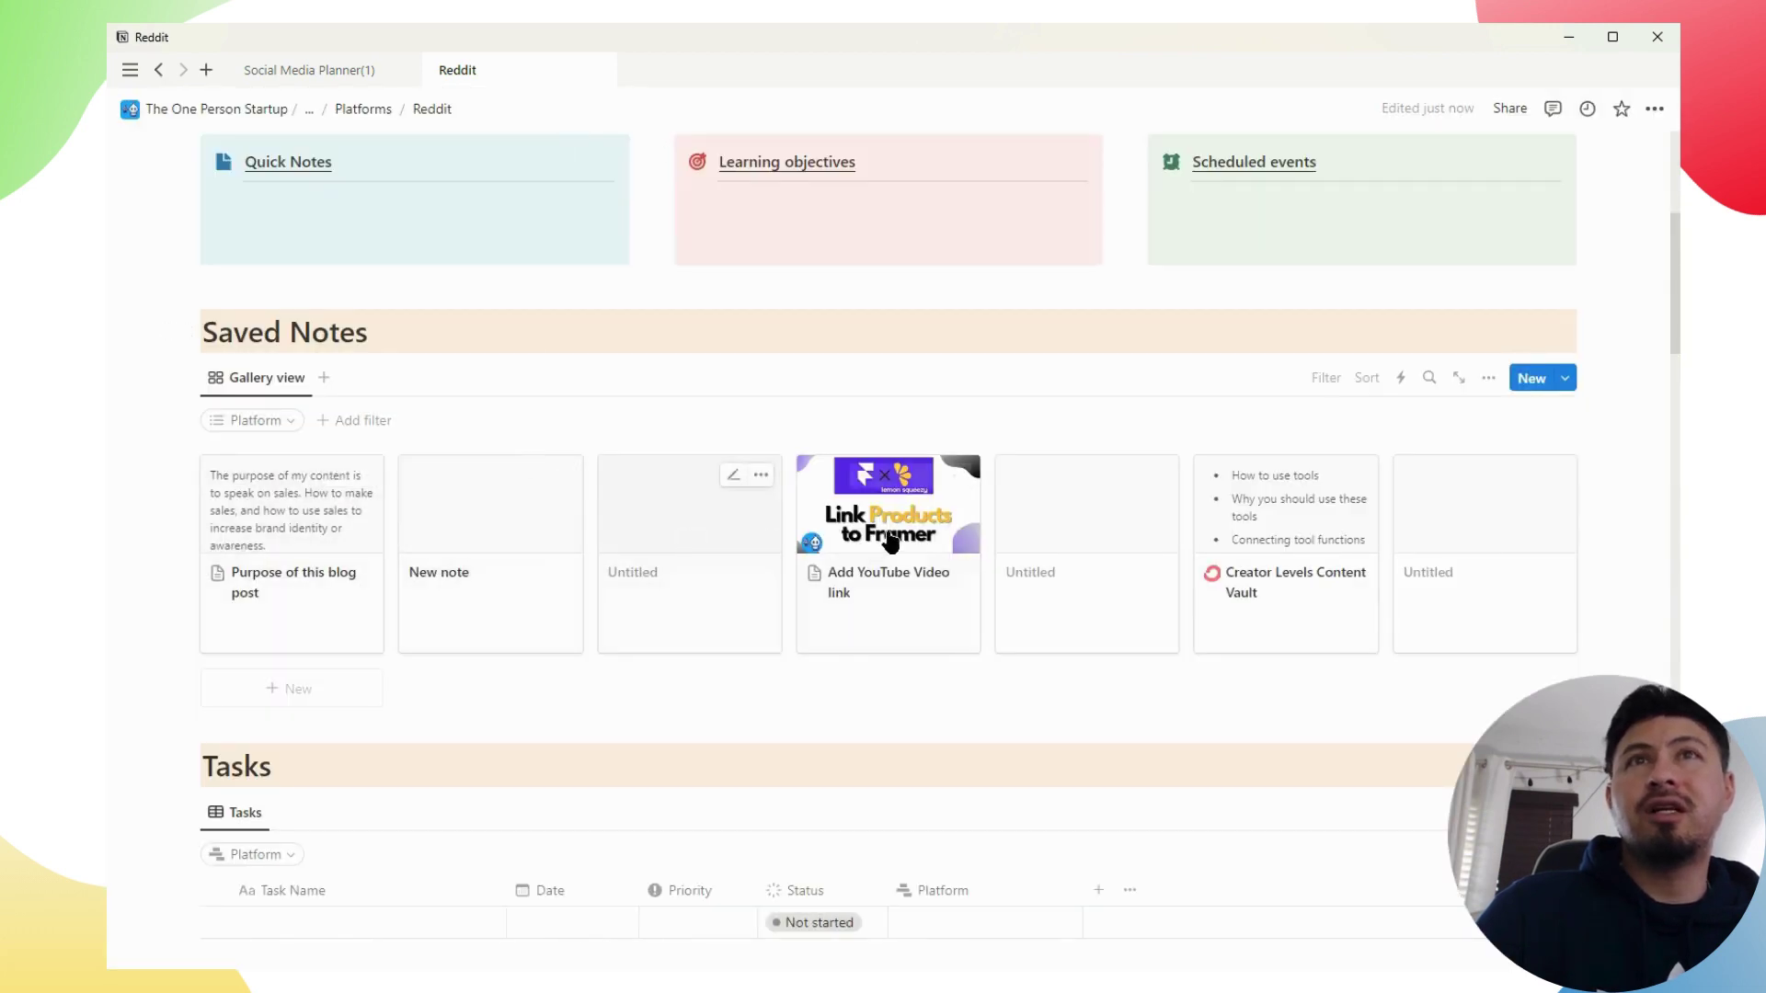
# Create an untitled note in Saved Notes, assign it a new Platform option named Reddit, and close the note
pyautogui.click(1532, 378)
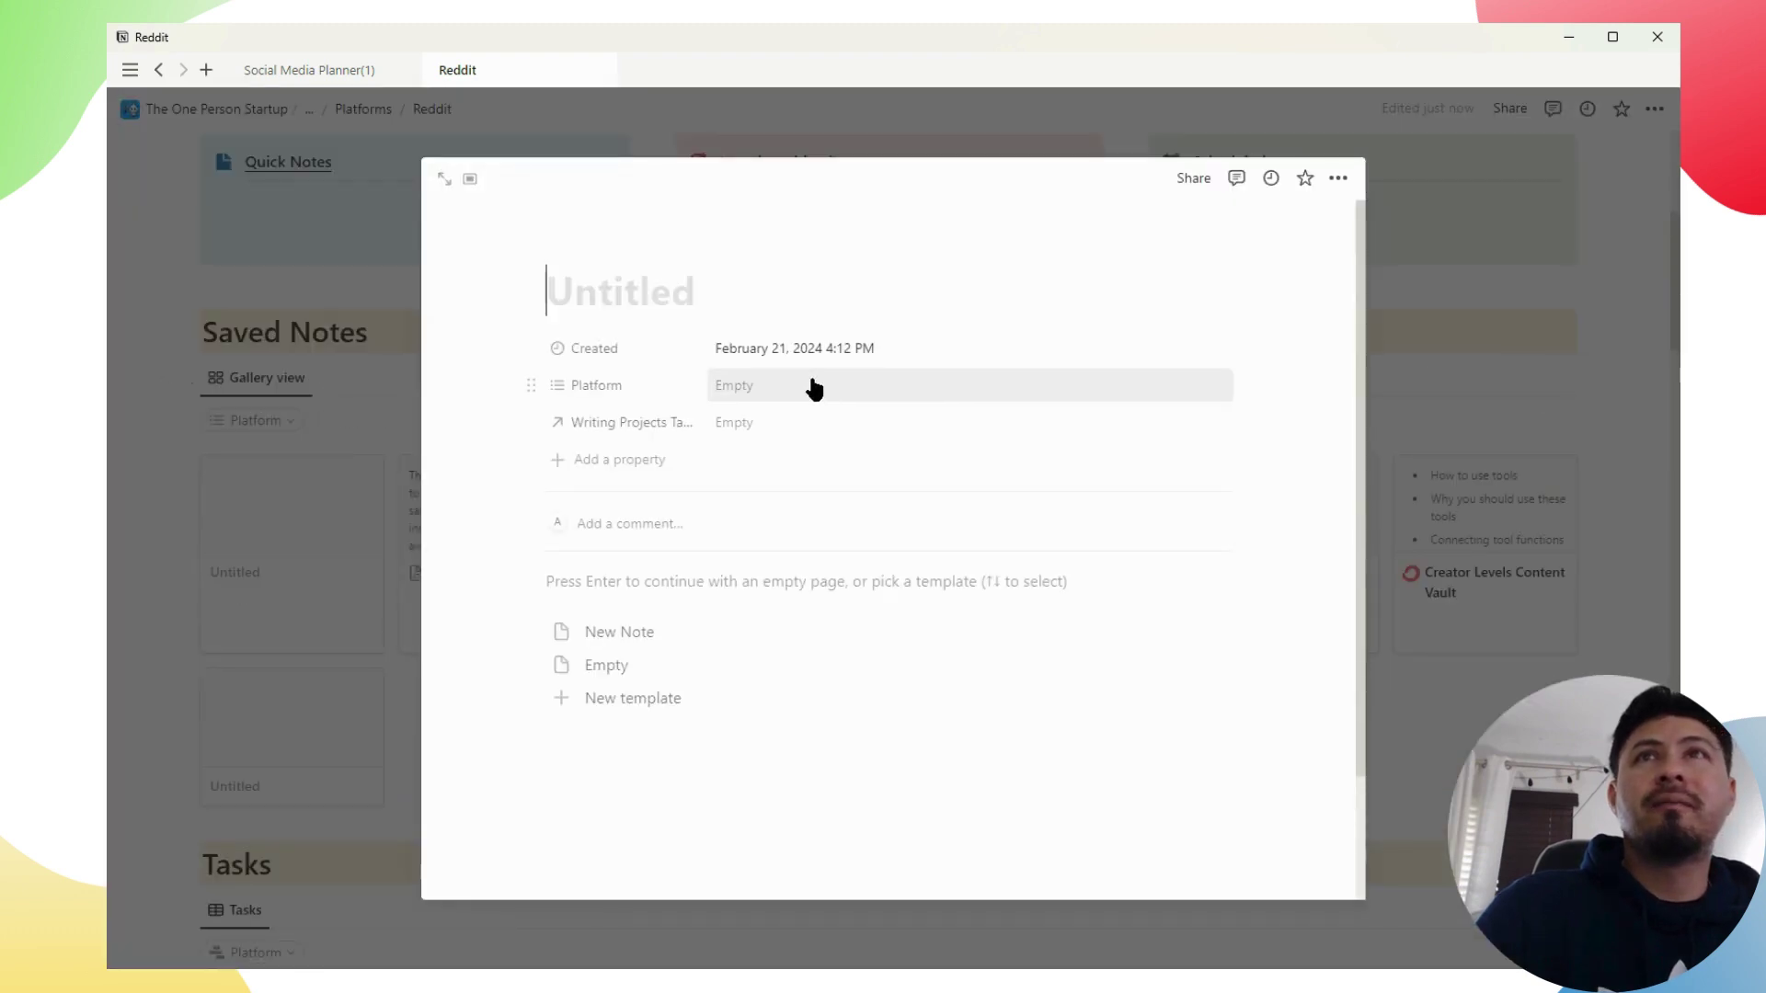
pyautogui.click(757, 384)
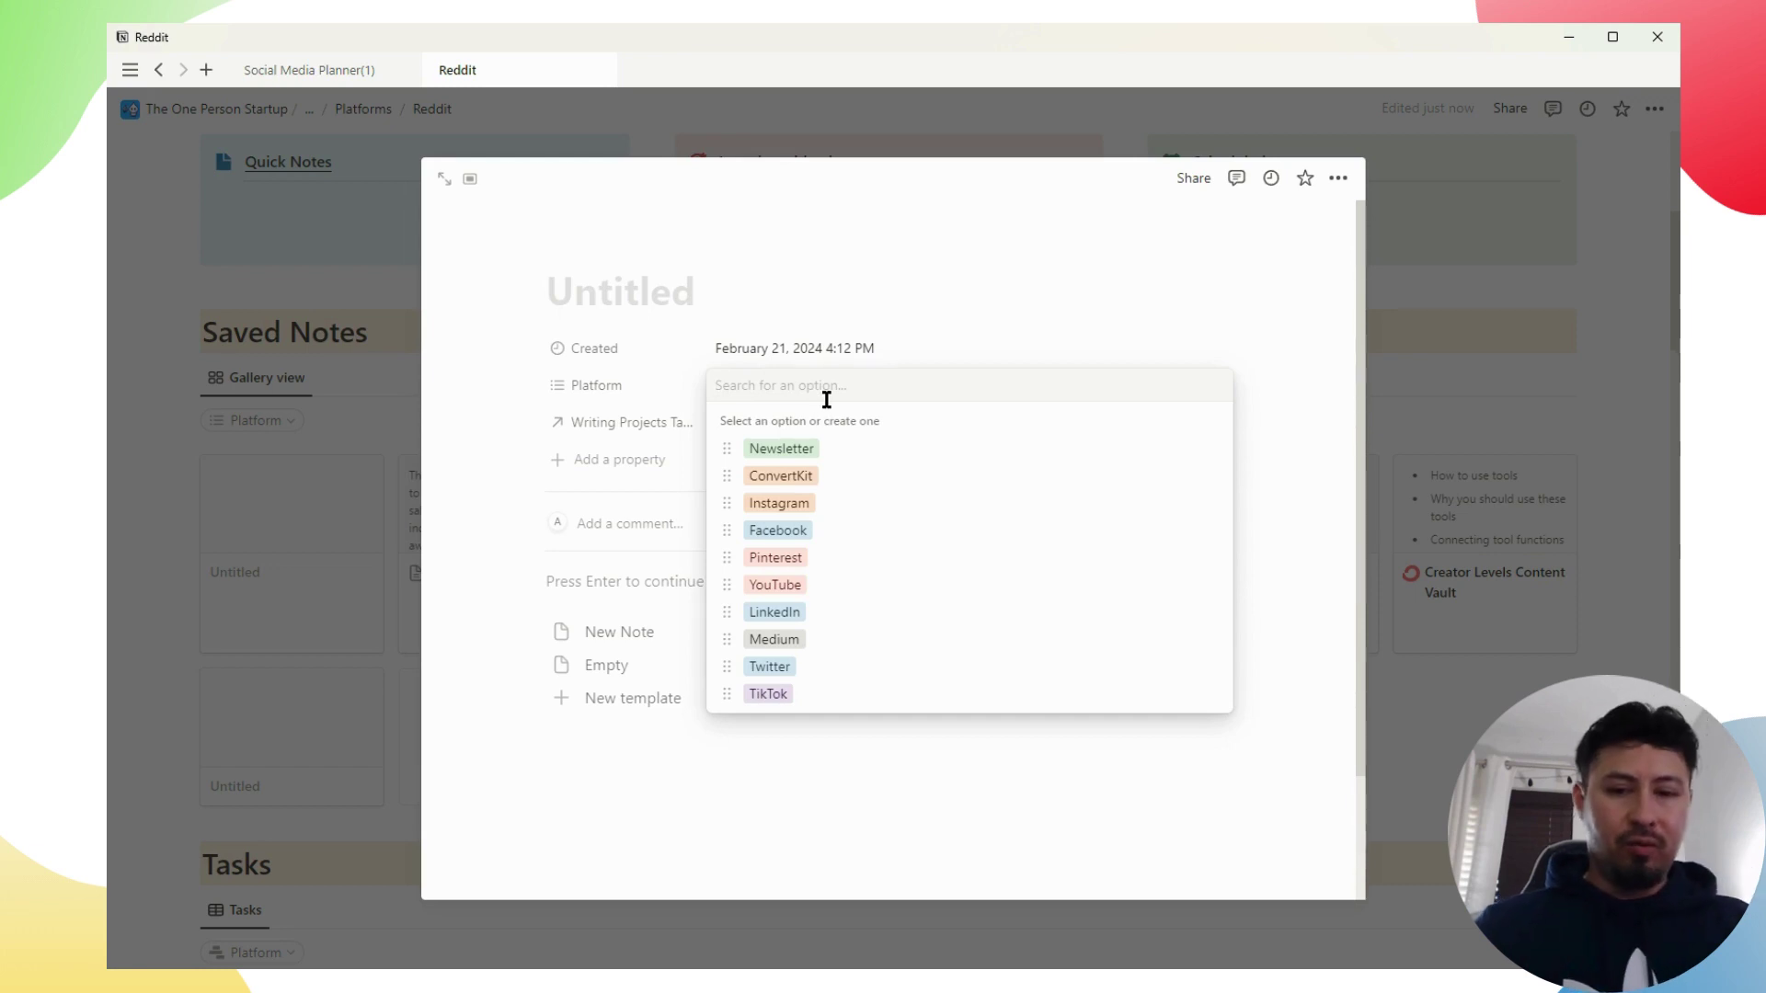
pyautogui.write('Reddit')
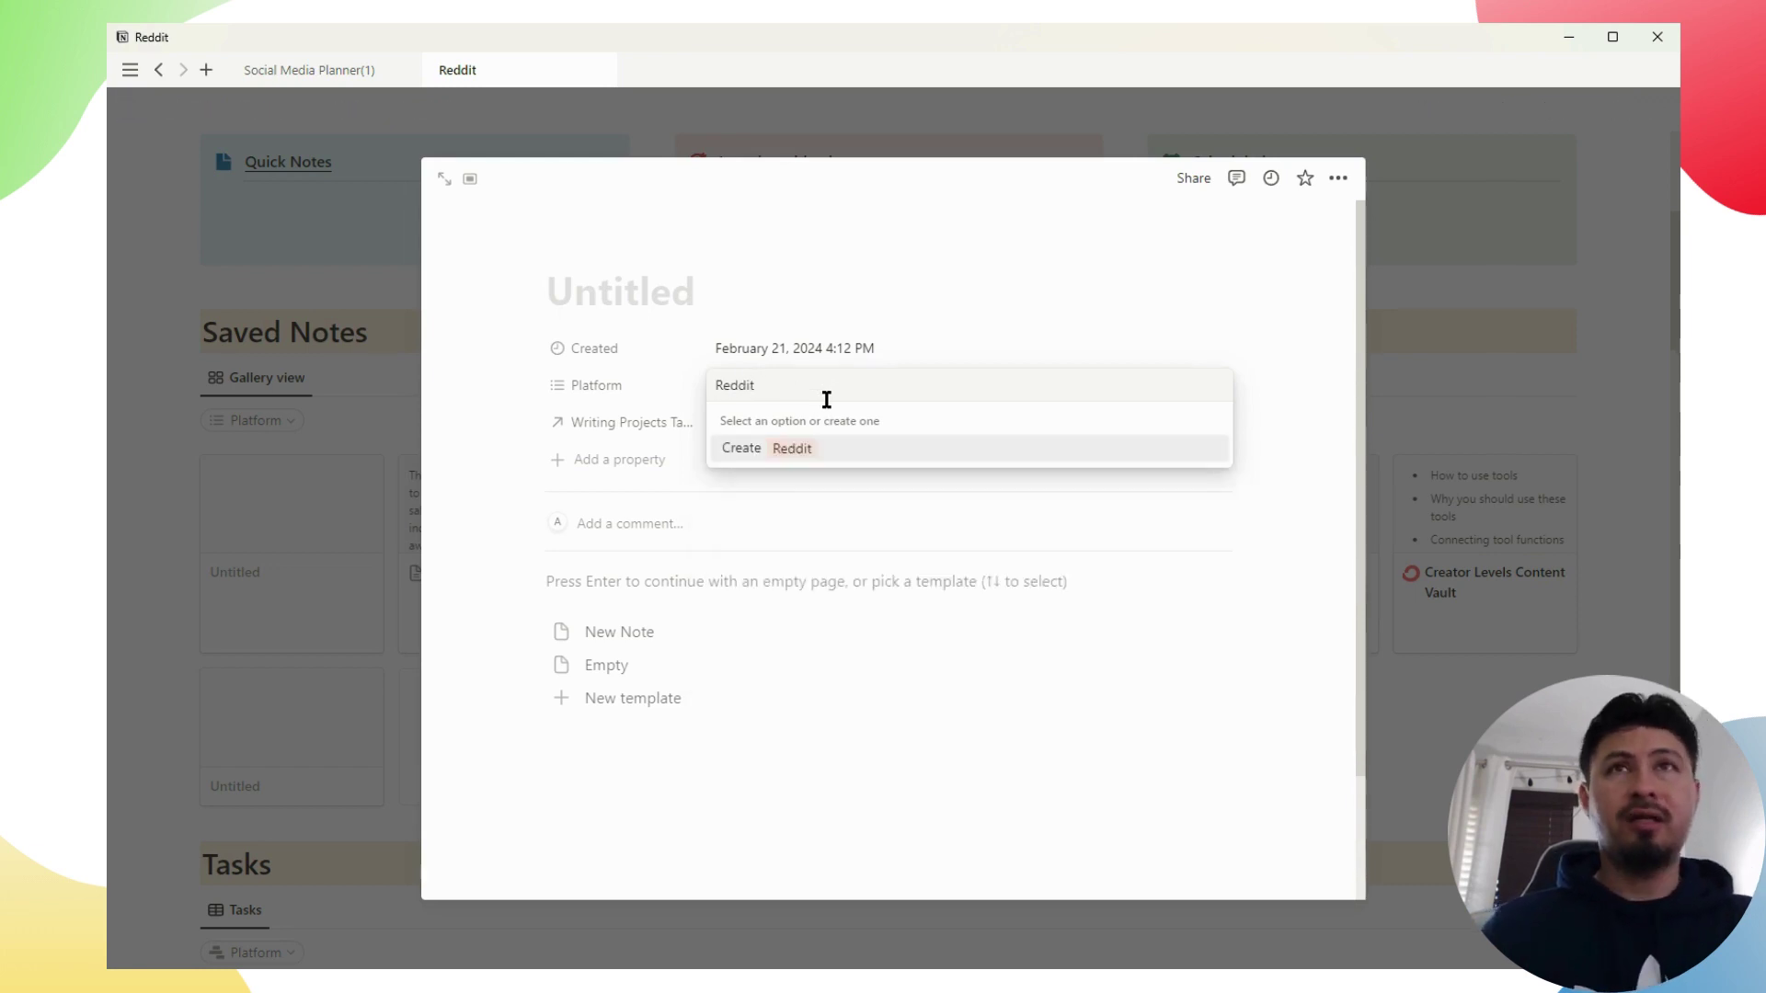
pyautogui.press('Return')
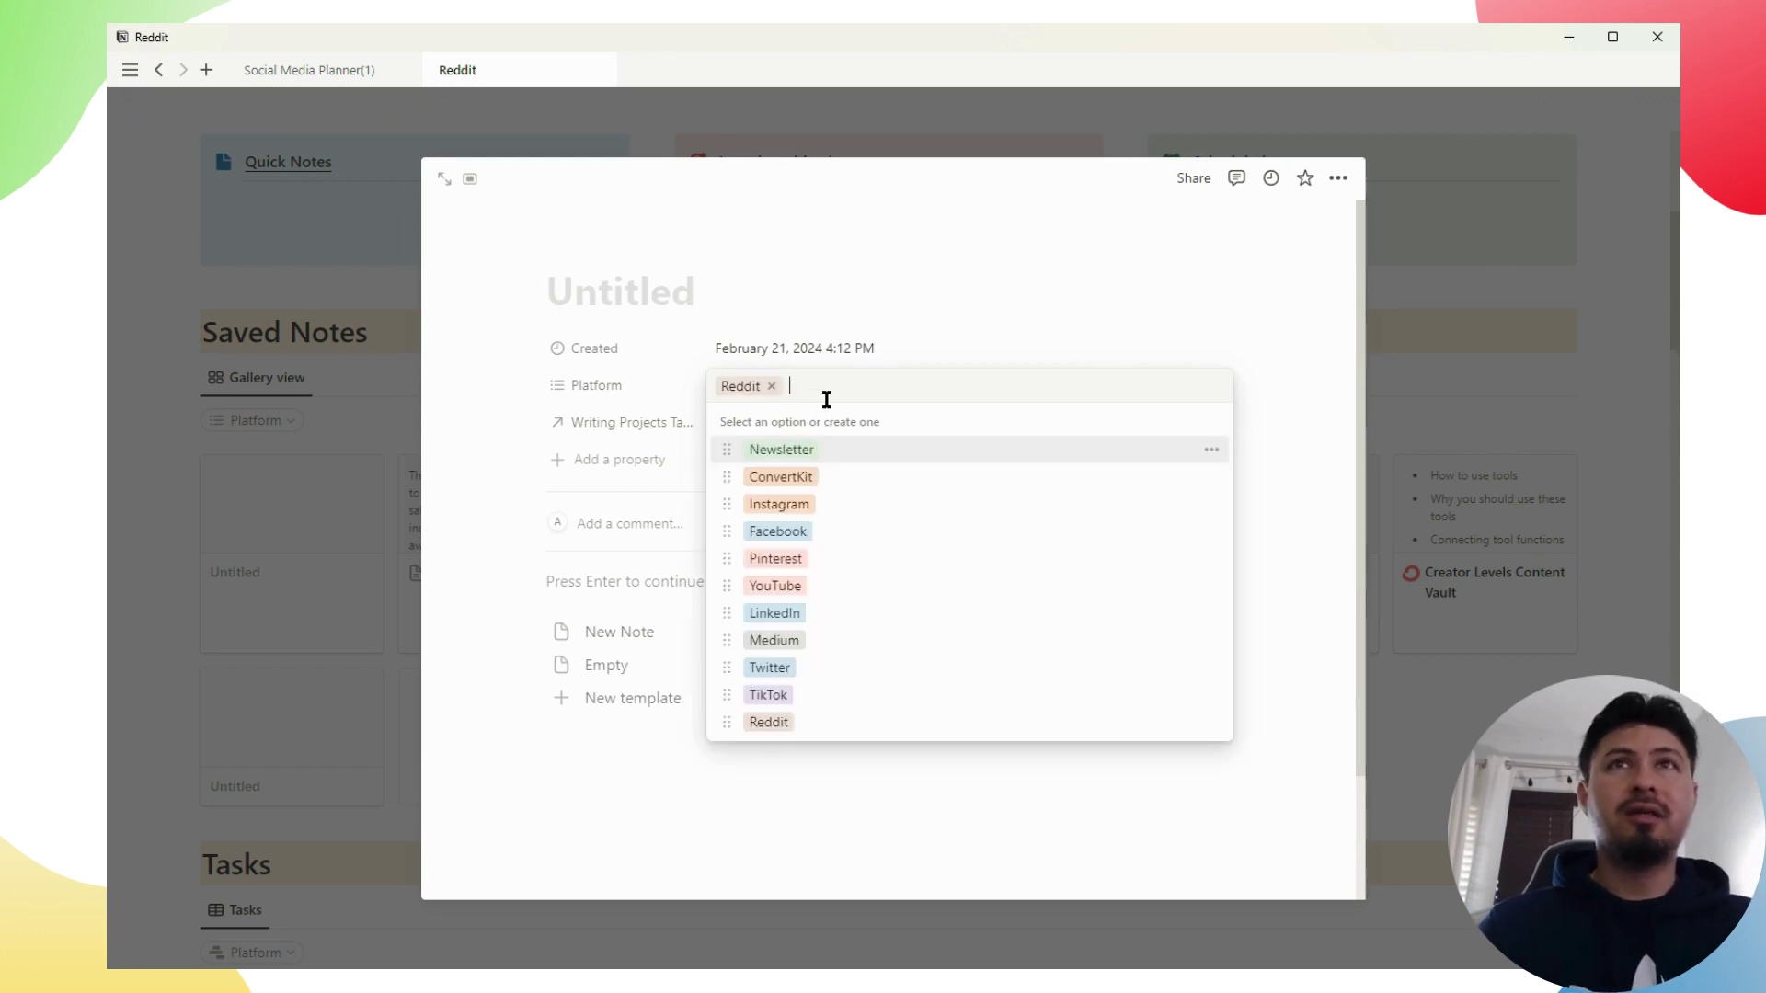
pyautogui.click(1432, 414)
pyautogui.click(1432, 415)
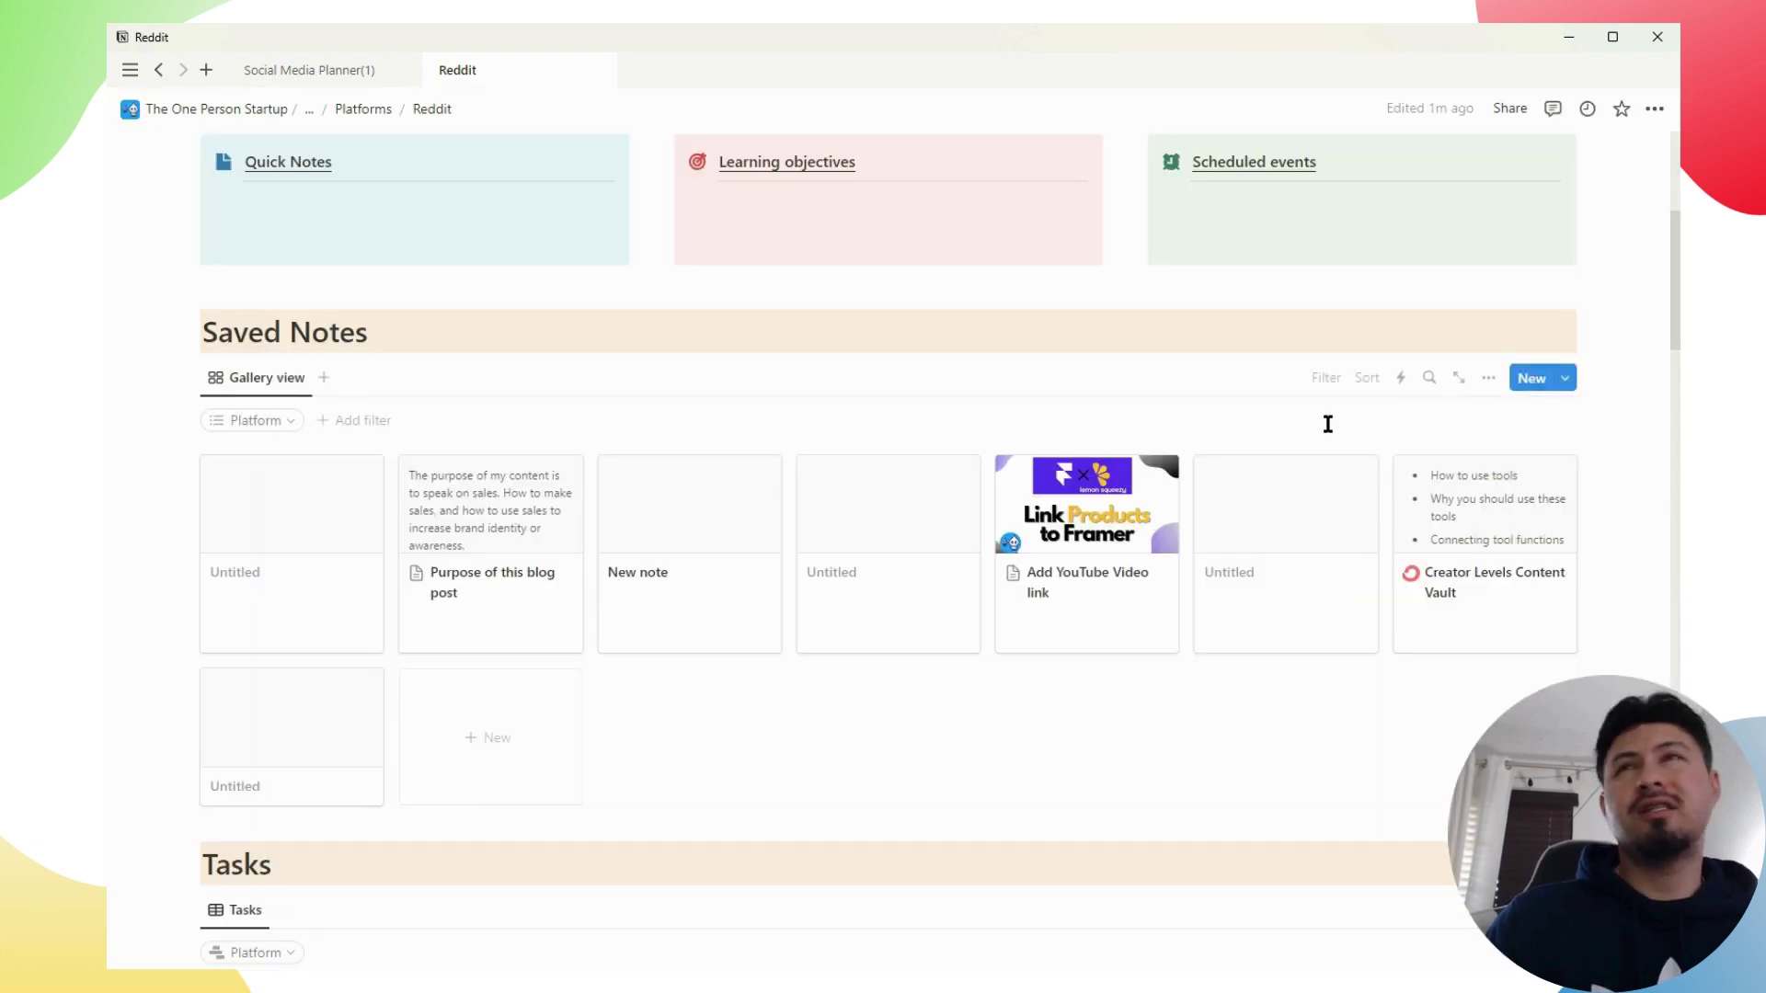
# Filter the Saved Notes gallery to the Reddit platform and save the filter for everyone
pyautogui.click(288, 423)
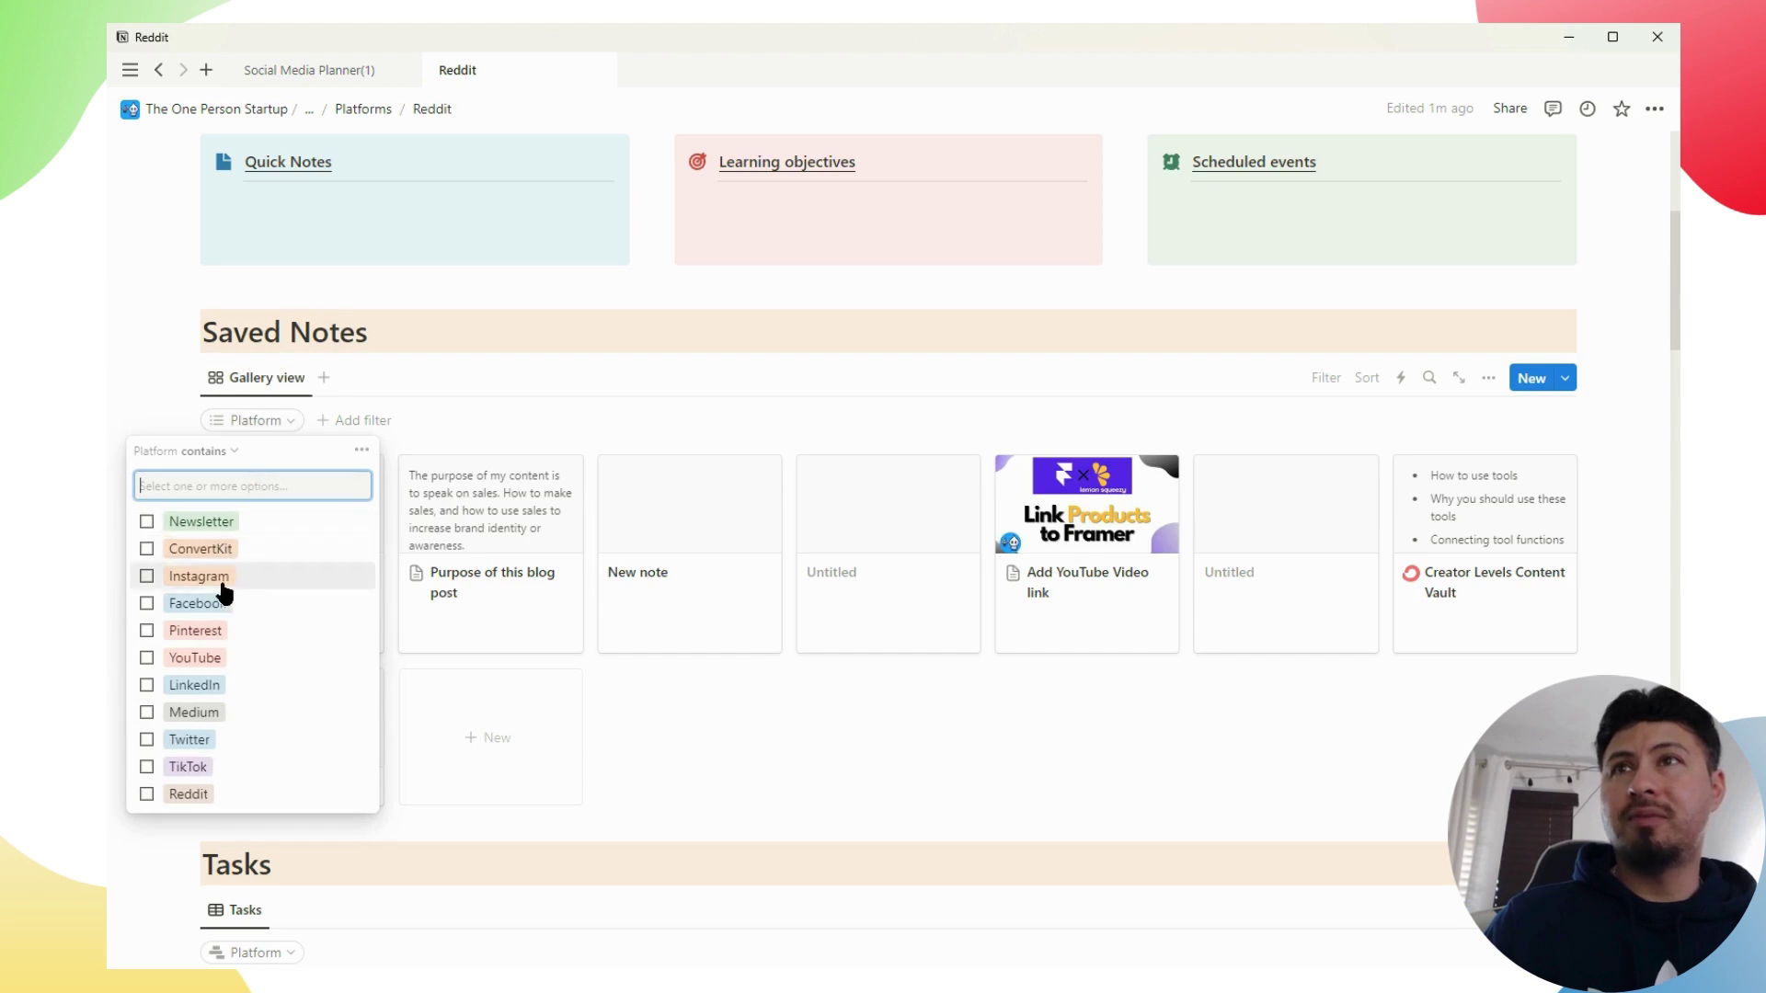
pyautogui.click(149, 797)
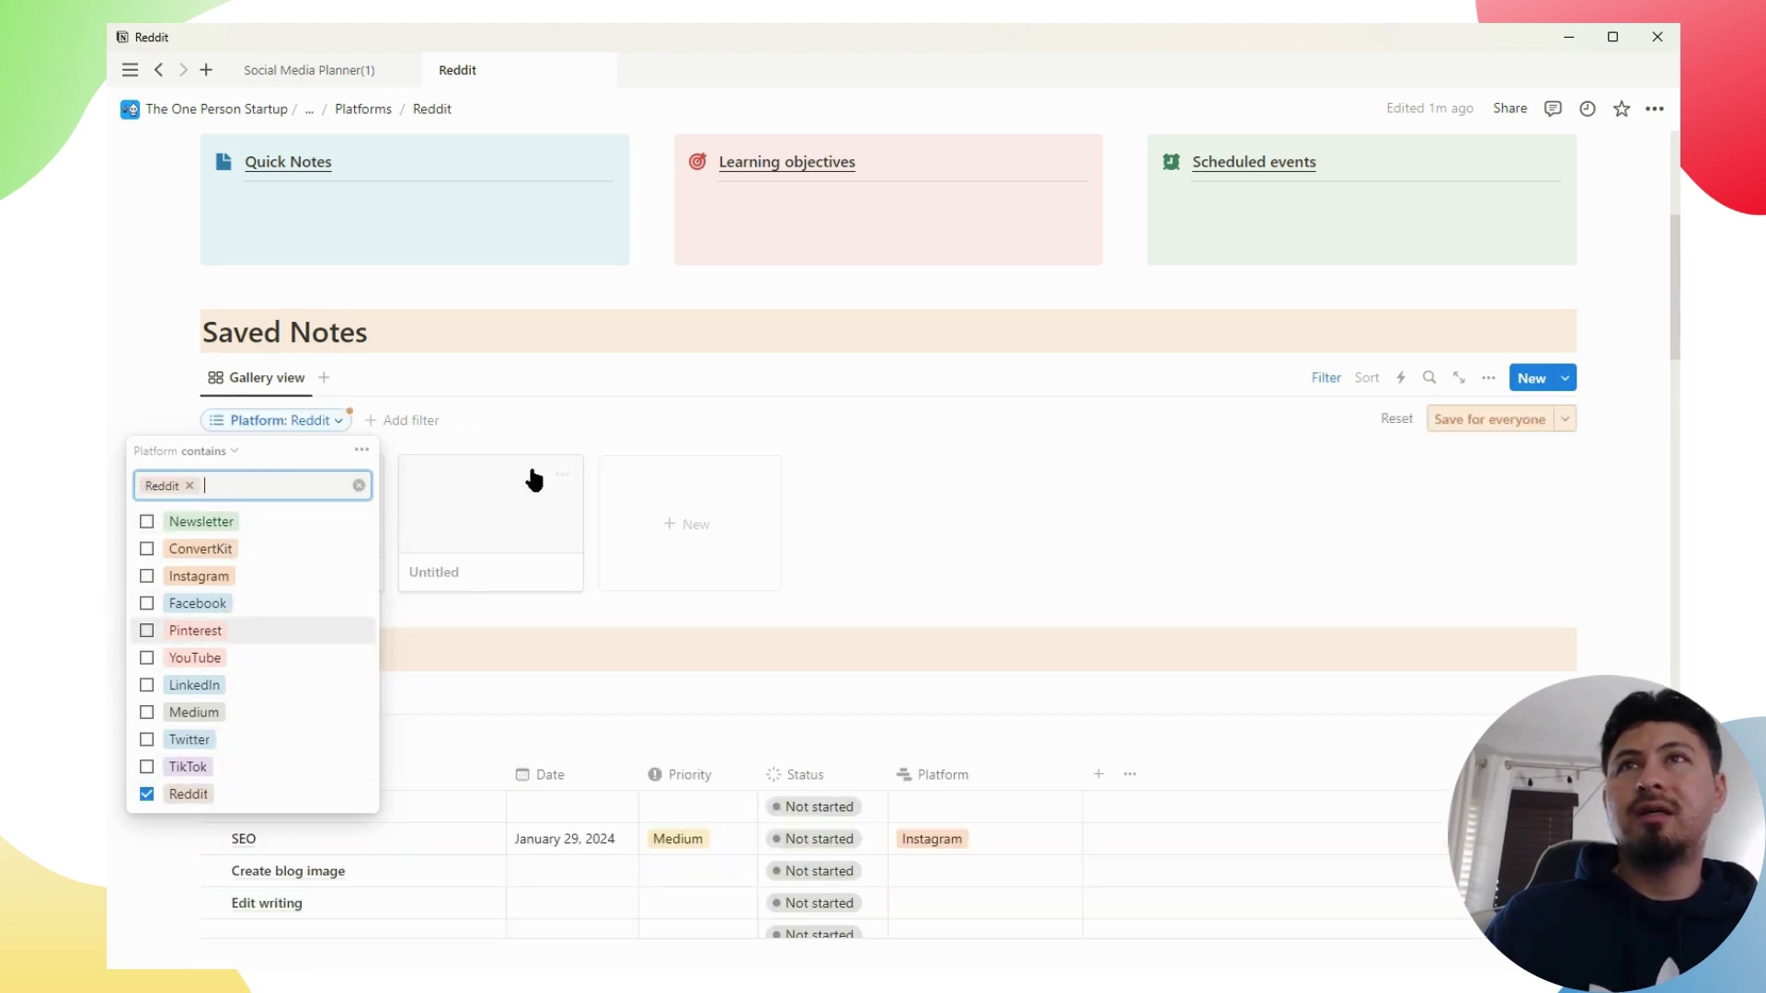
pyautogui.click(1476, 420)
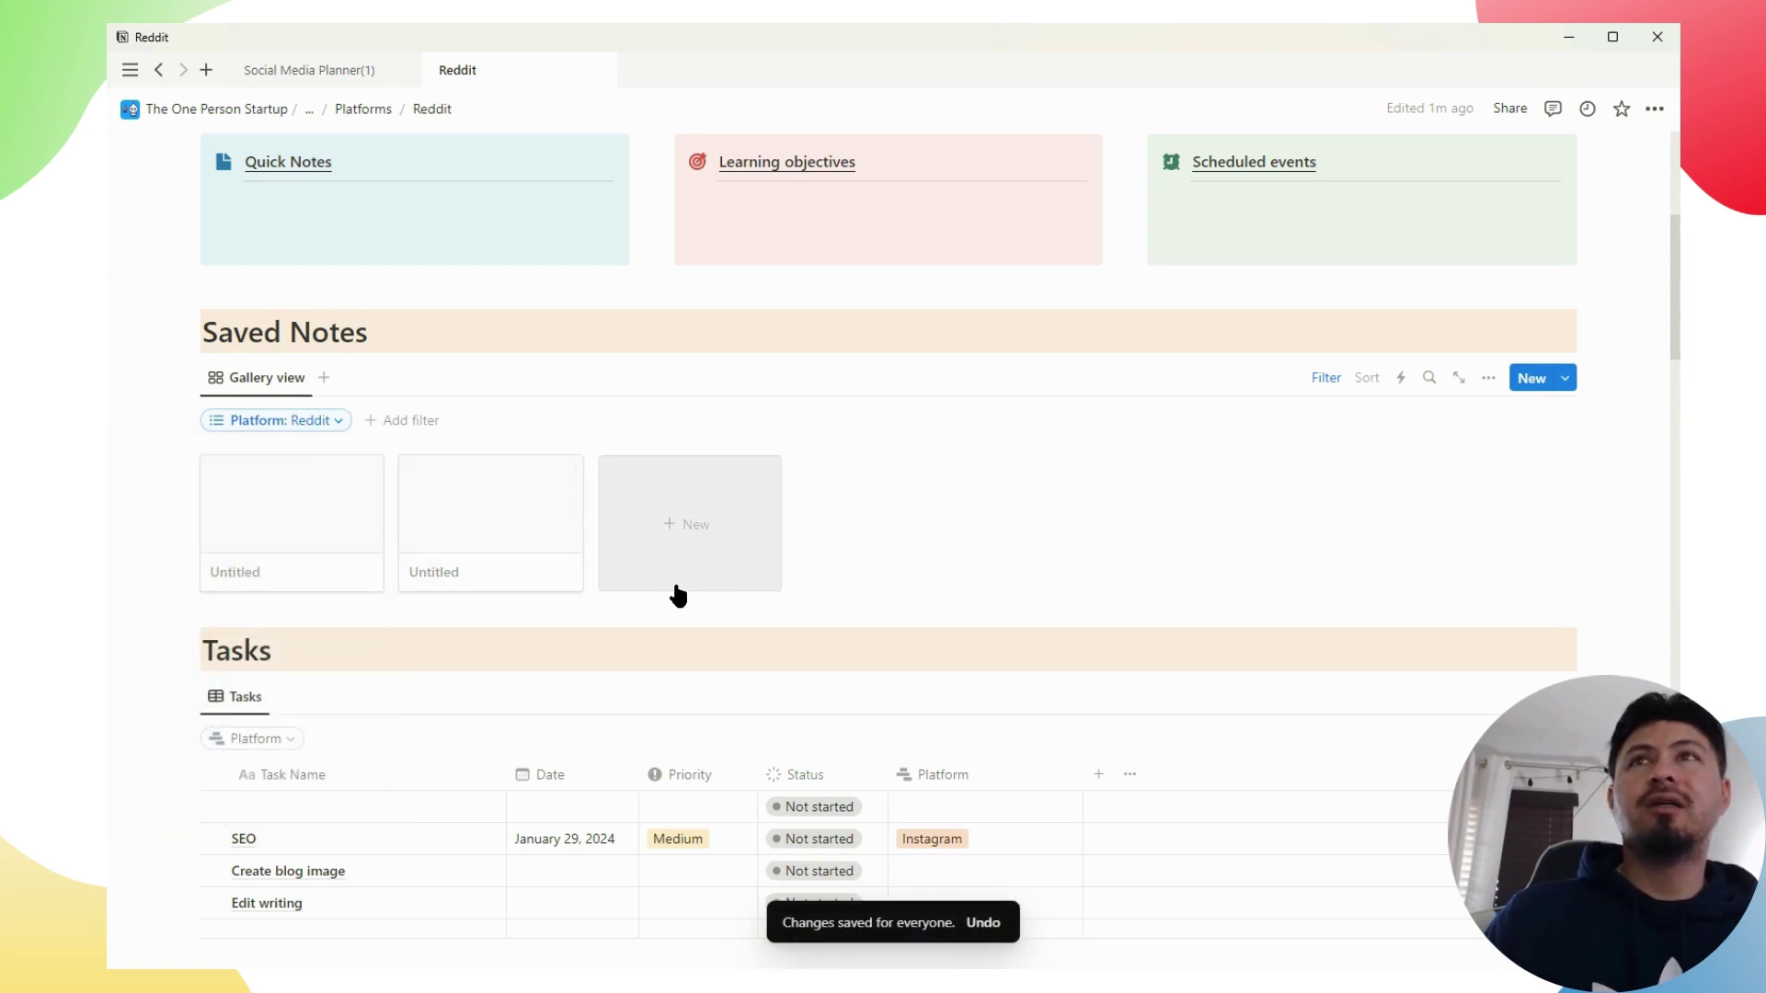
# Create a Reddit option in the Tasks table's Platform property using the first empty row, then clear it from that row
pyautogui.scroll(-3, 676, 588)
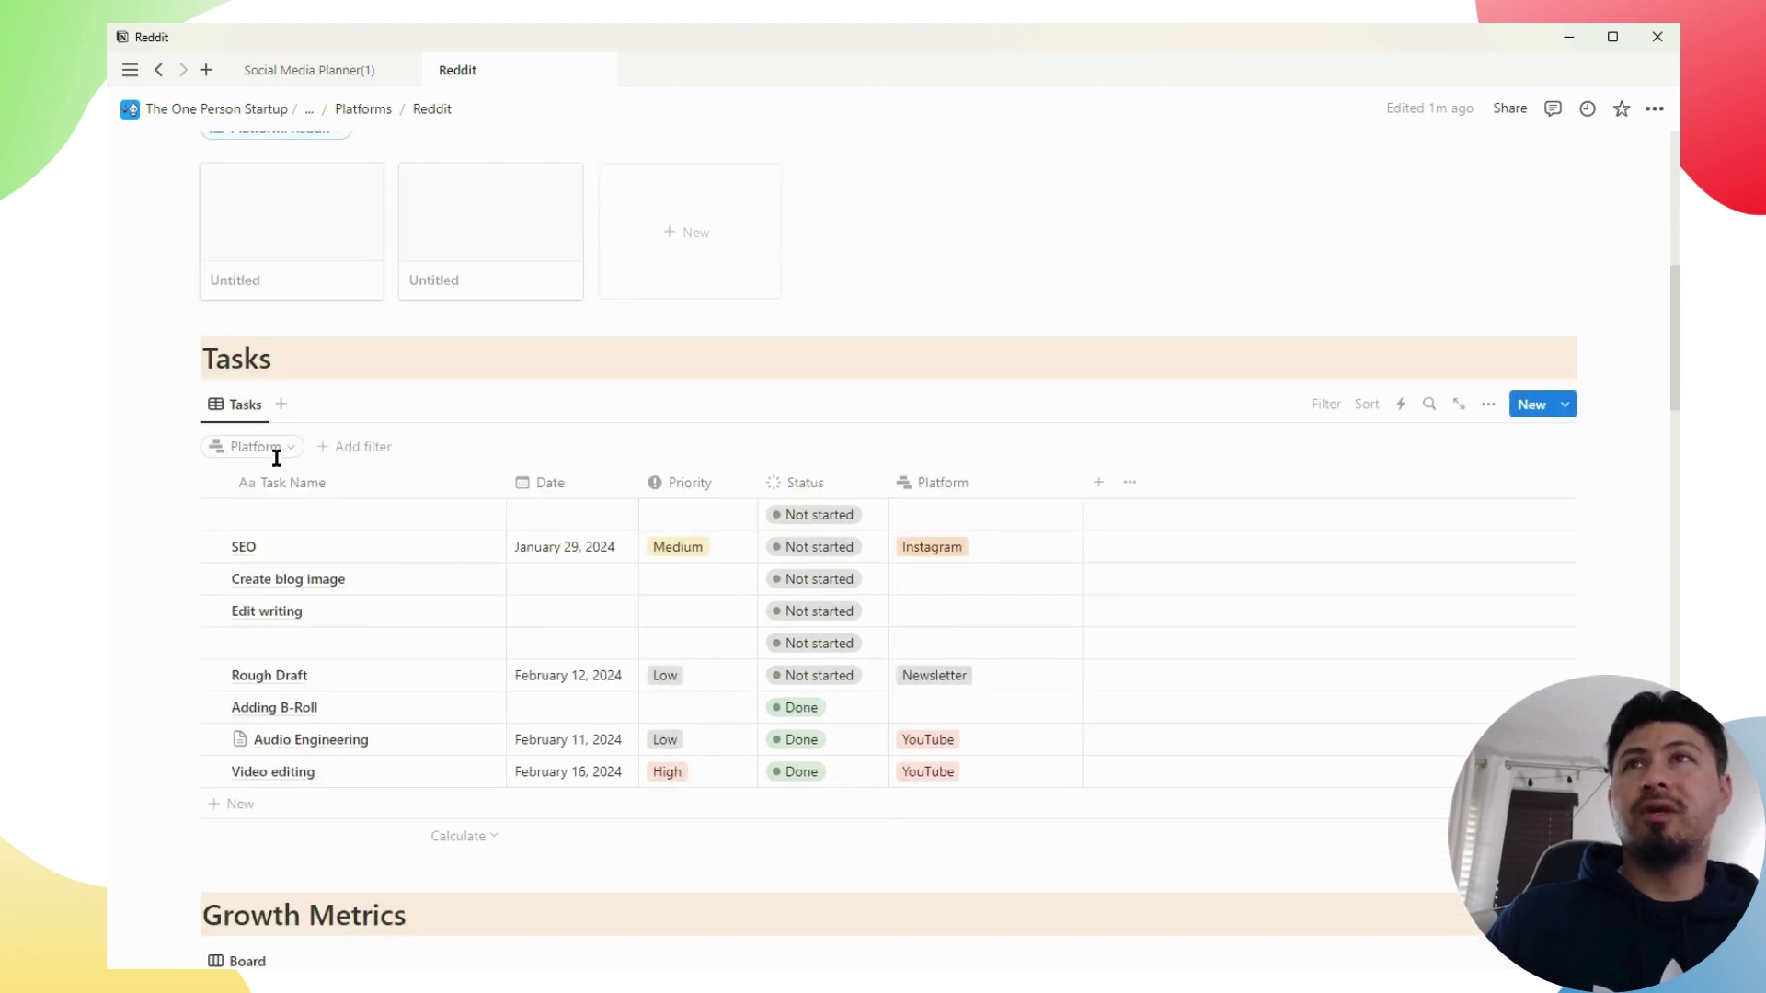
pyautogui.click(278, 458)
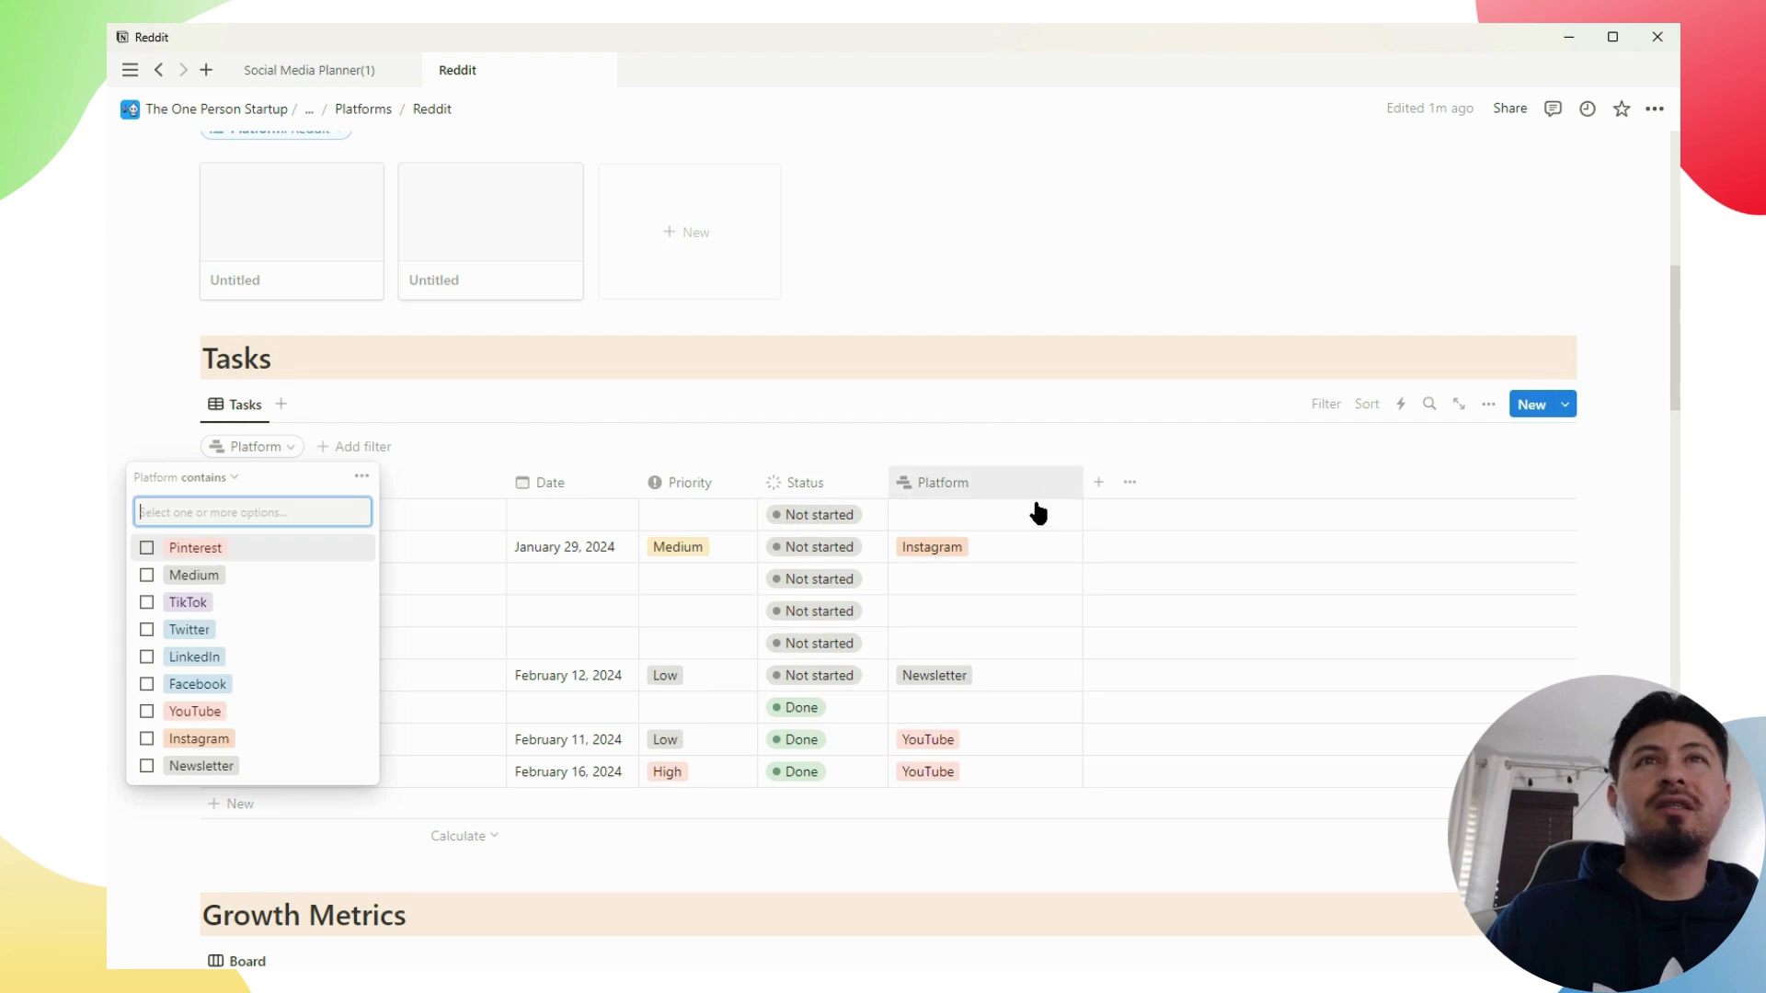
pyautogui.click(982, 517)
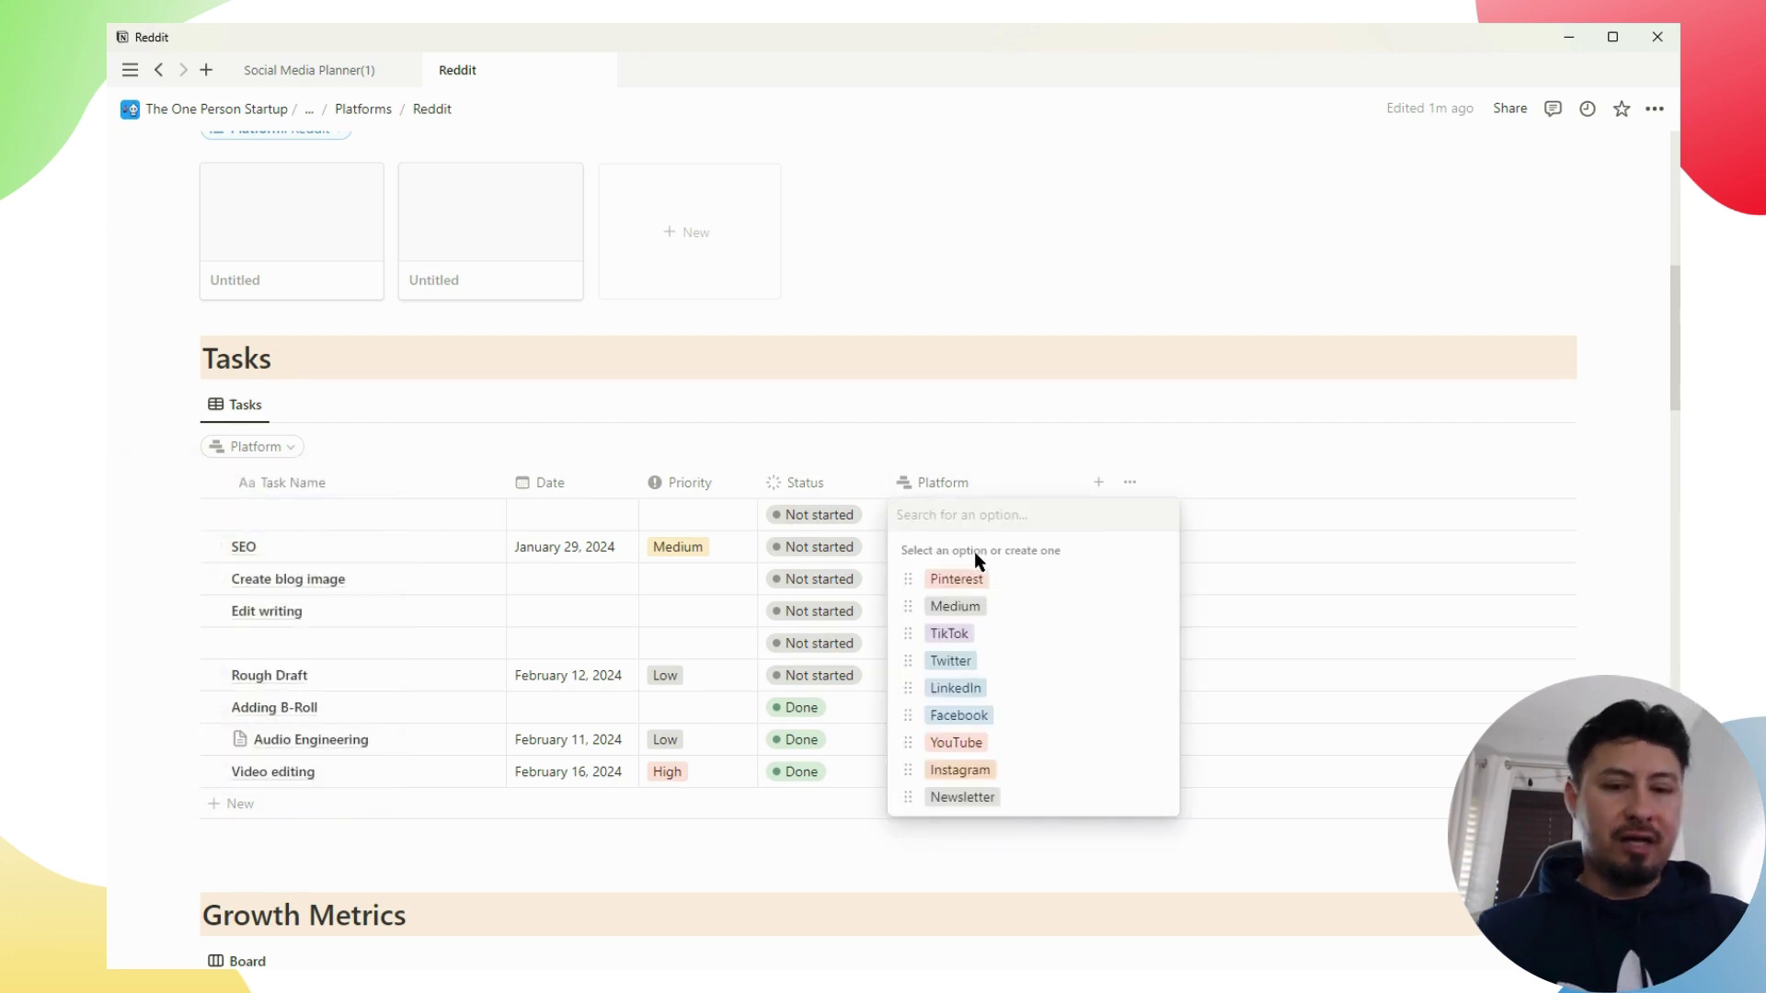
pyautogui.write('Reddit')
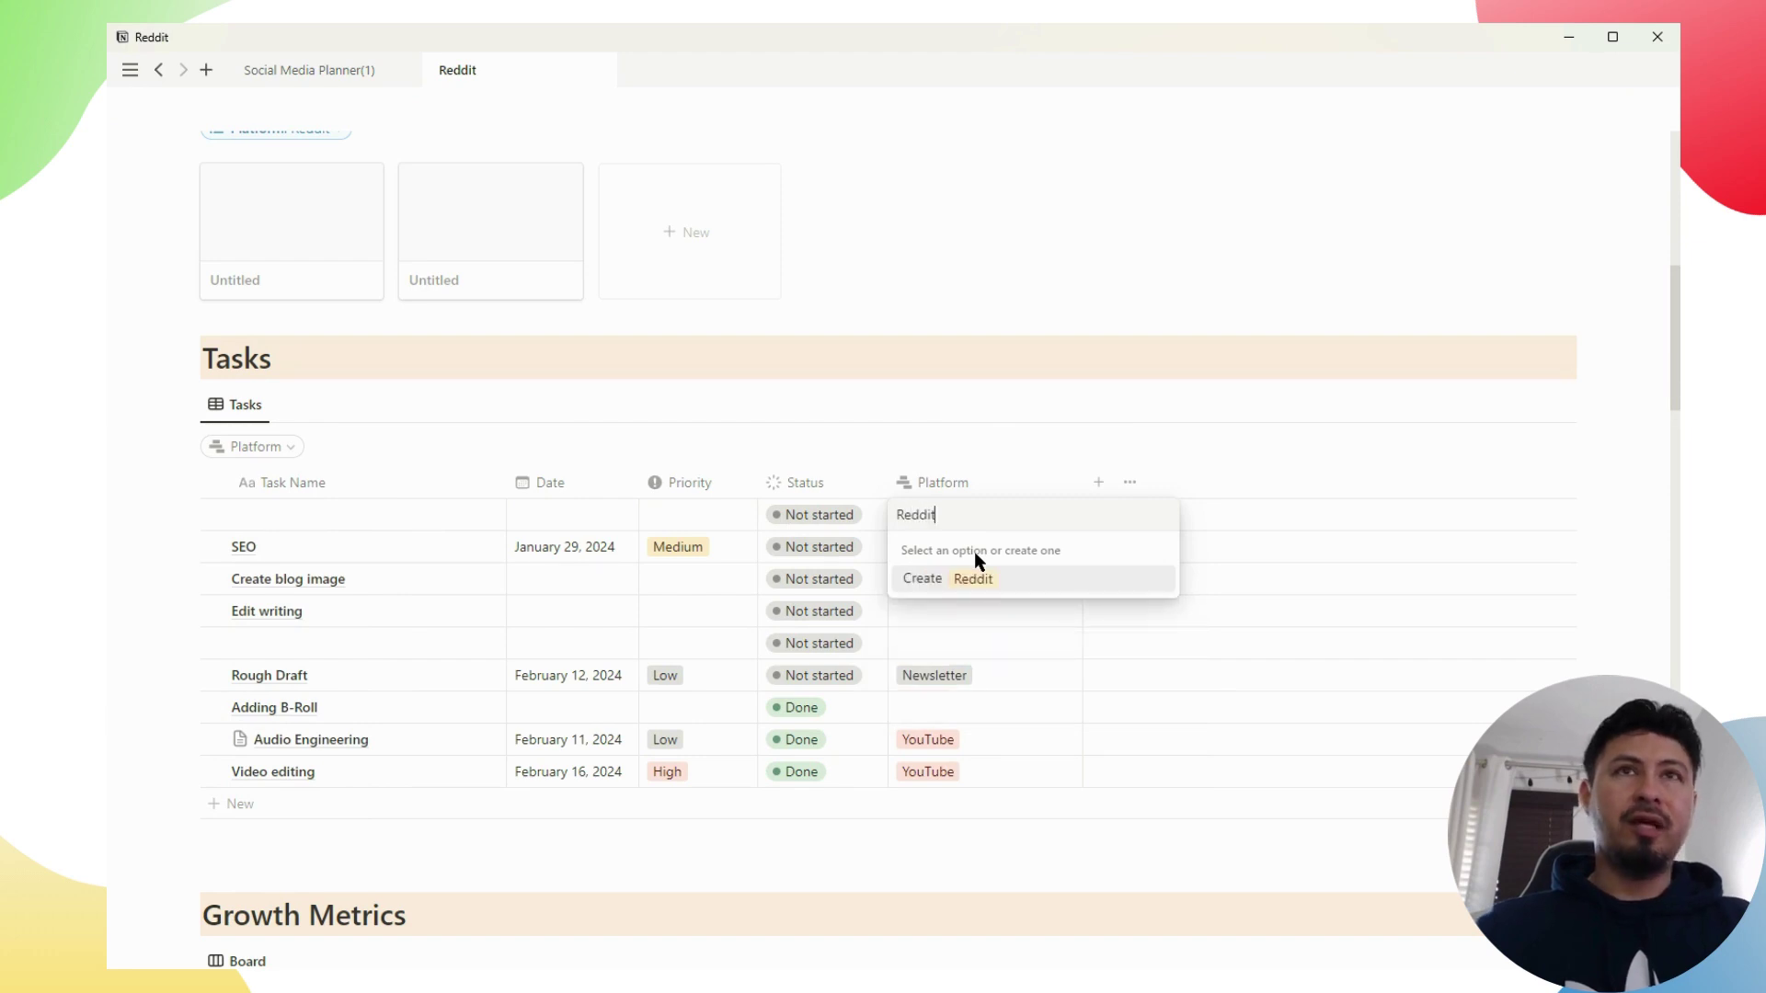
pyautogui.click(977, 582)
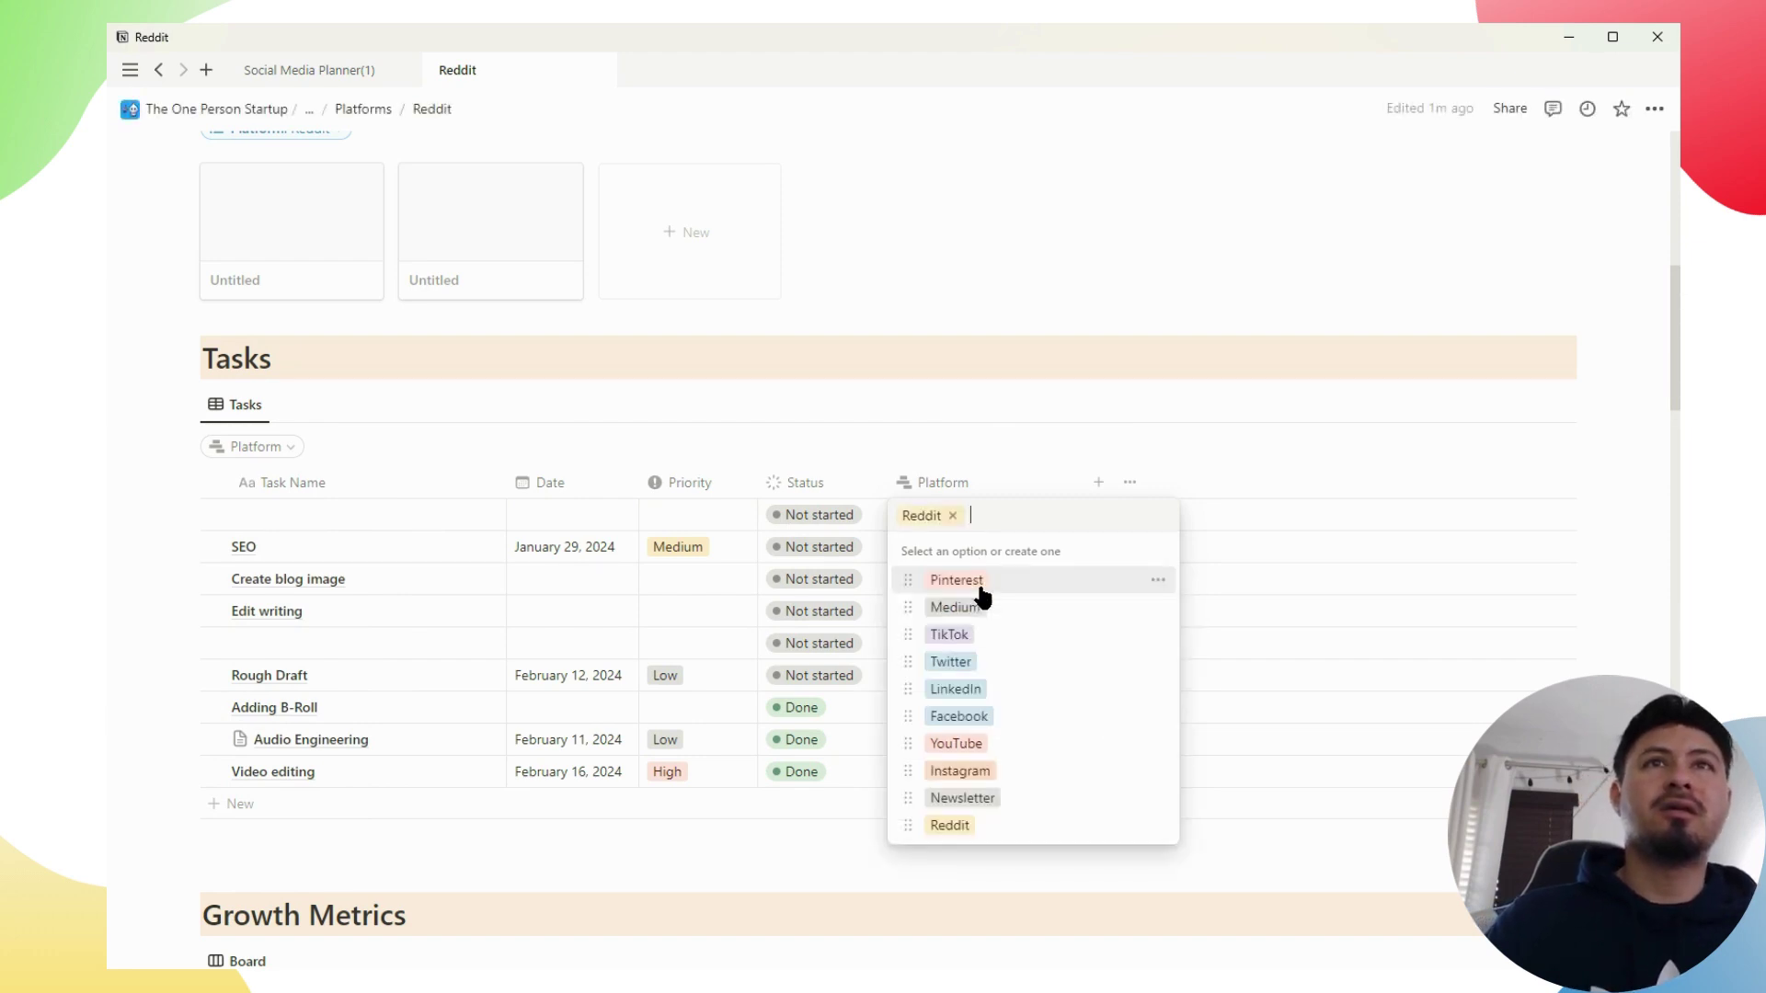
pyautogui.click(954, 516)
pyautogui.press('Escape')
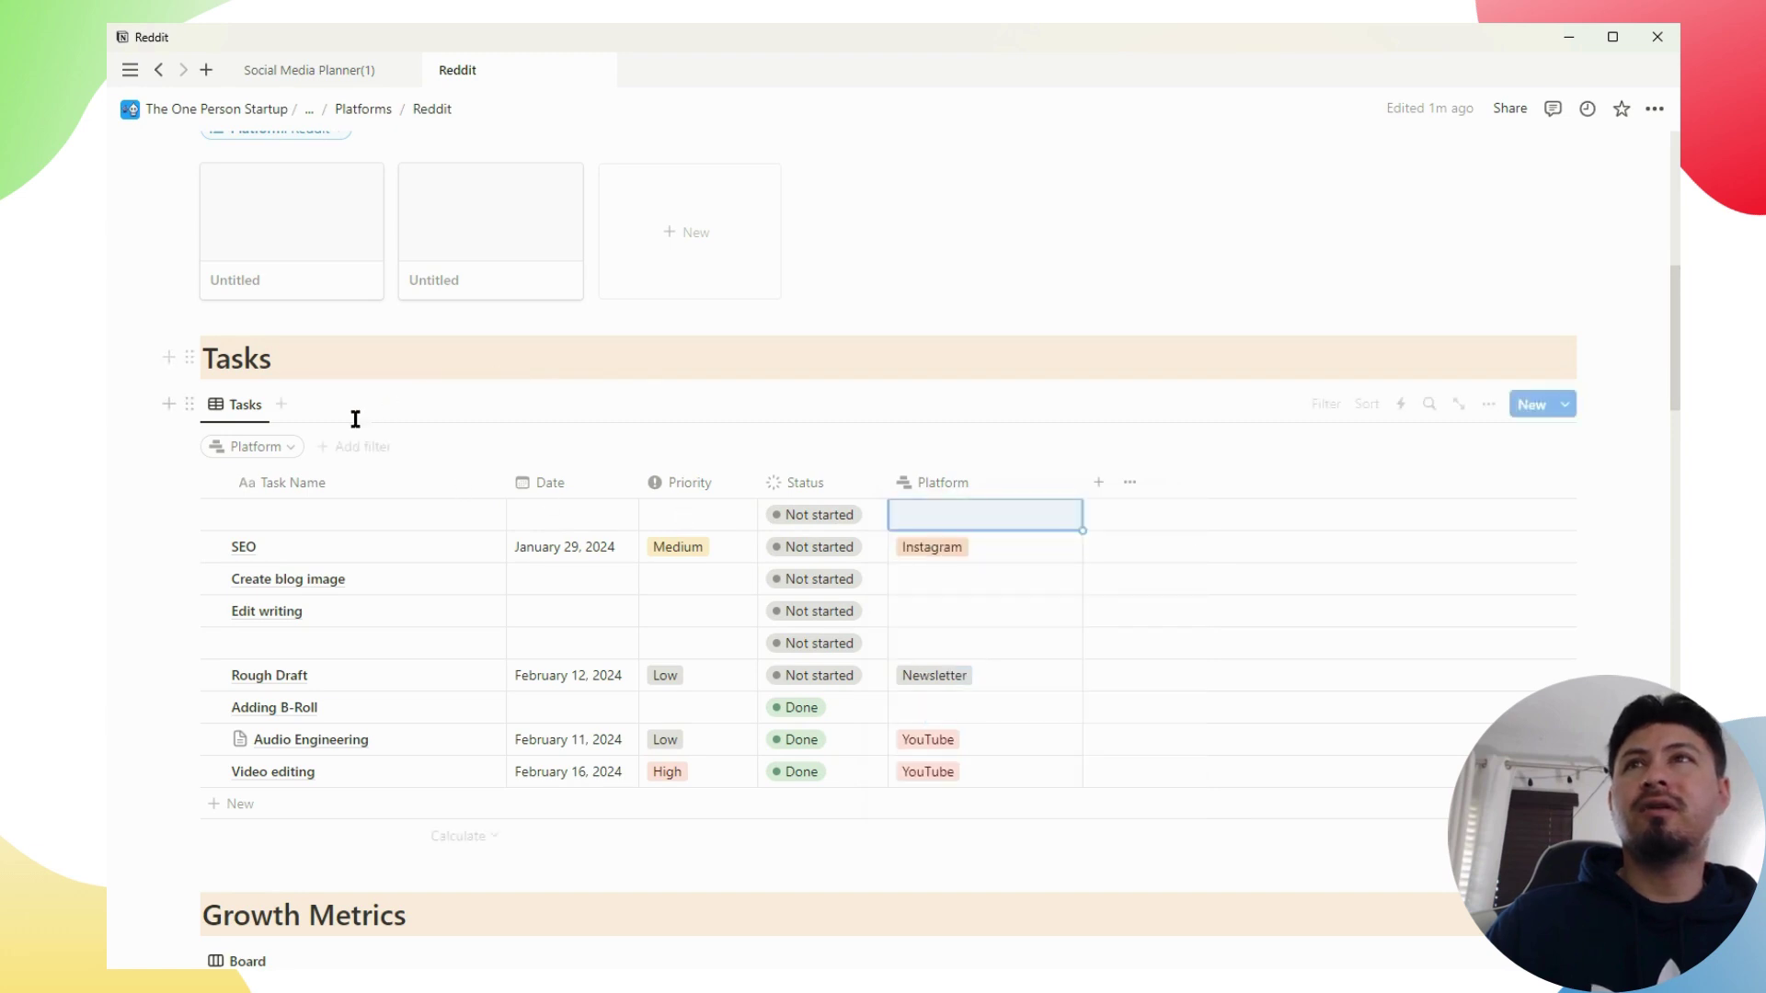
# Filter the Tasks table to the Reddit platform and save the filter for everyone
pyautogui.click(266, 453)
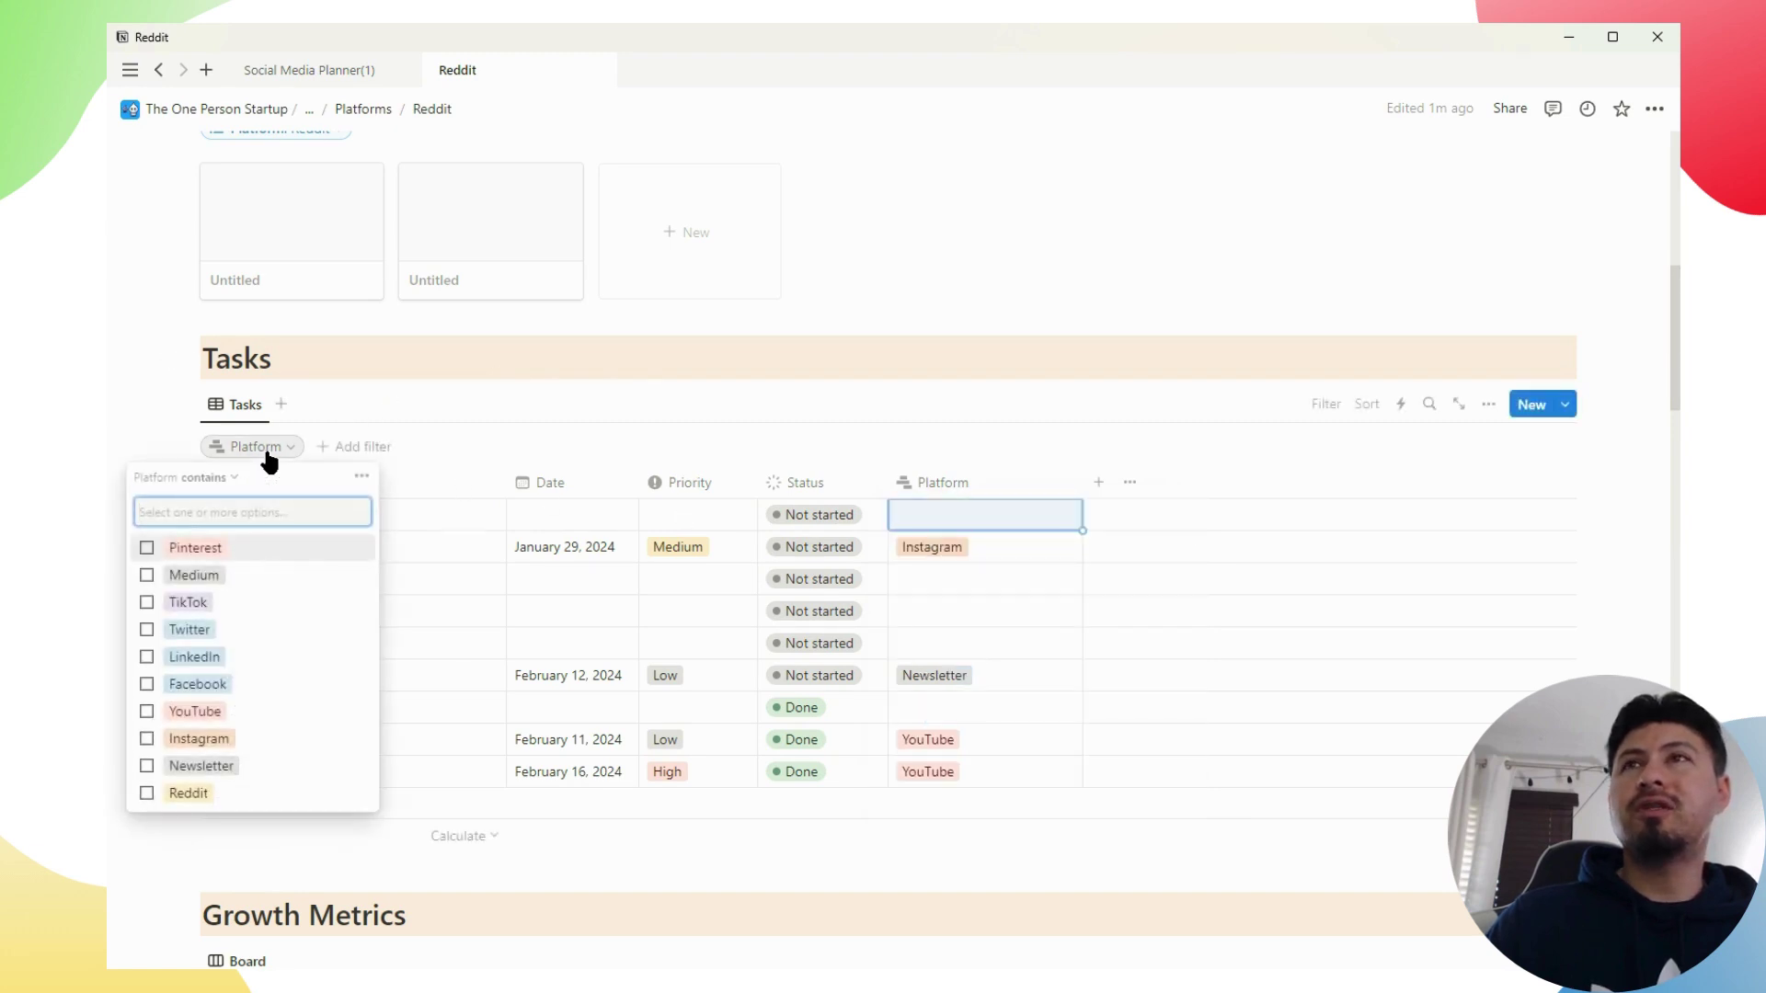
pyautogui.click(184, 793)
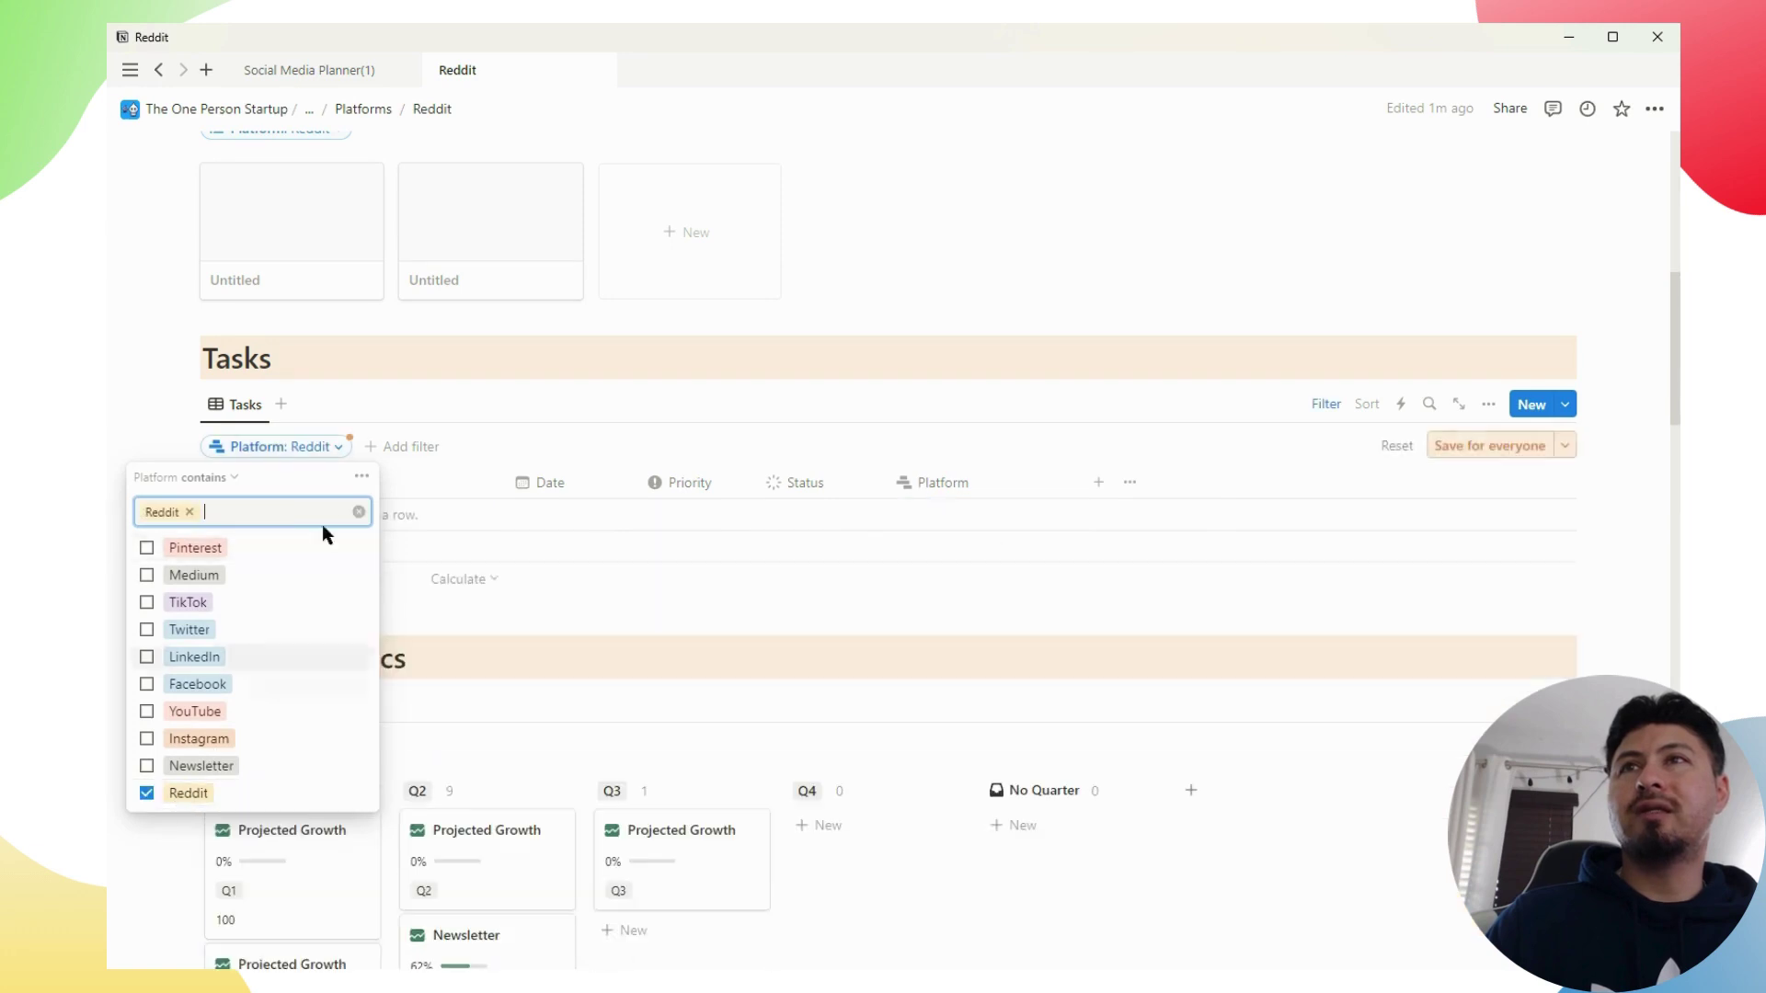
pyautogui.click(1483, 447)
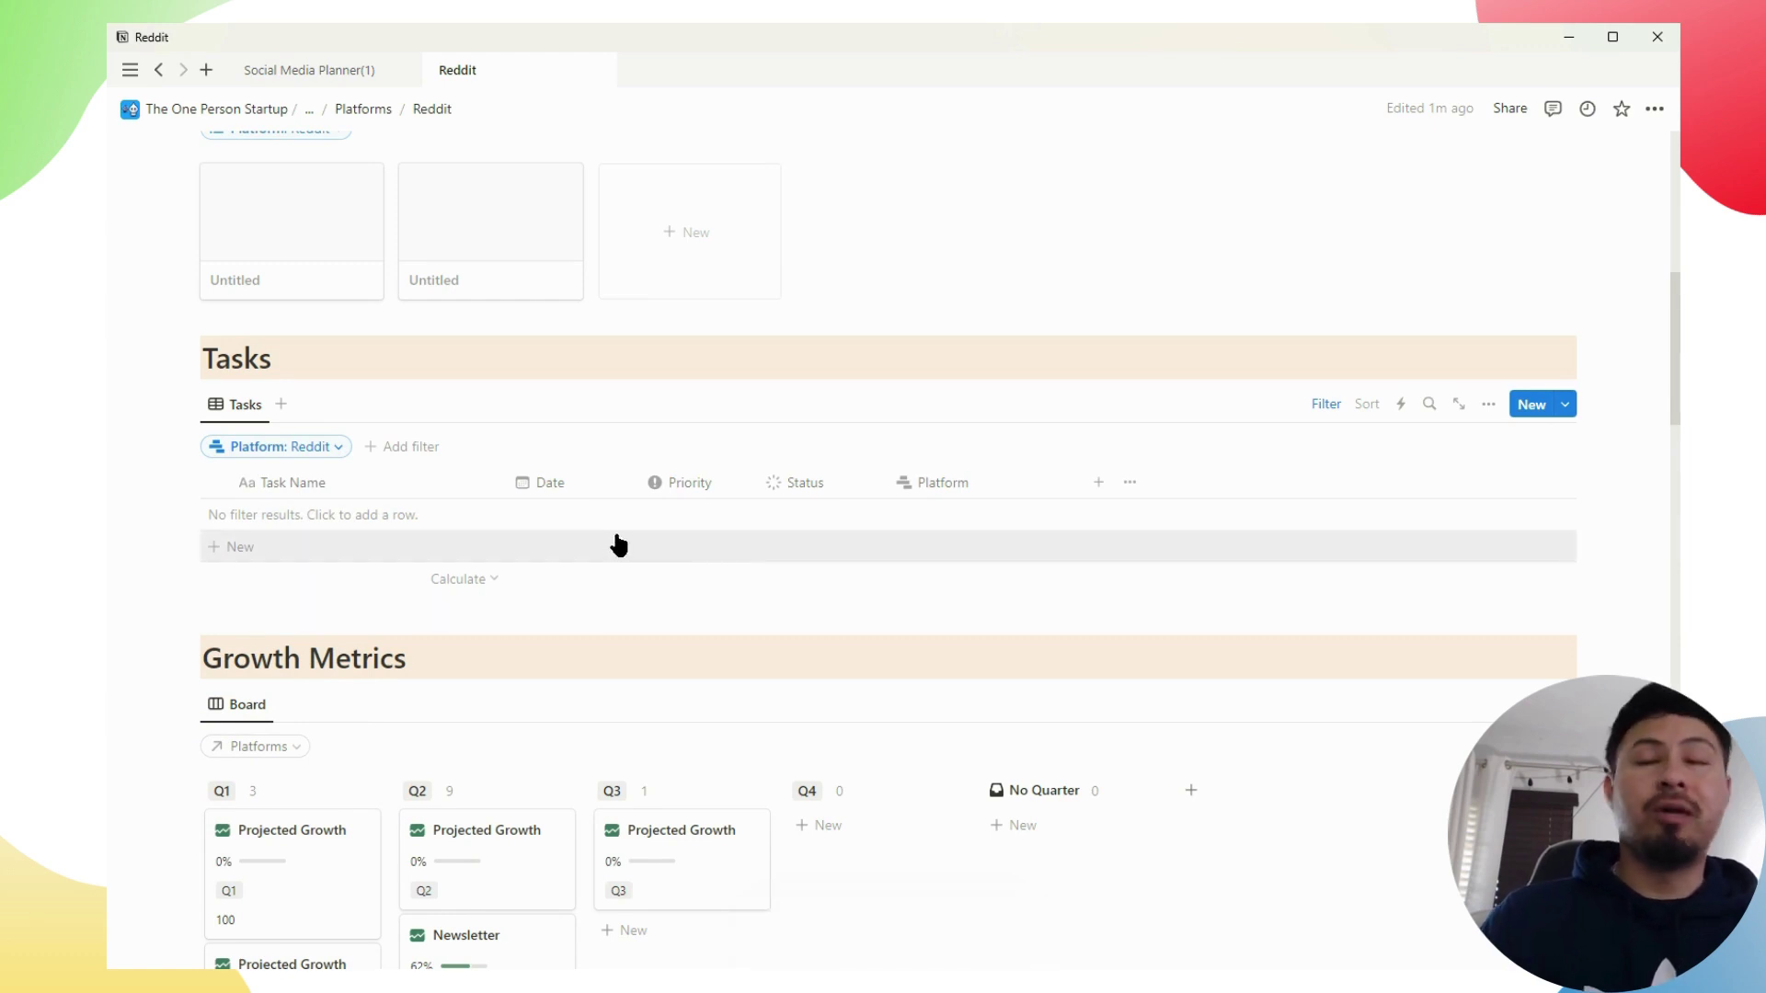
# Filter the Growth Metrics board to the Reddit page in Platforms and save the filter for everyone
pyautogui.scroll(-5, 618, 546)
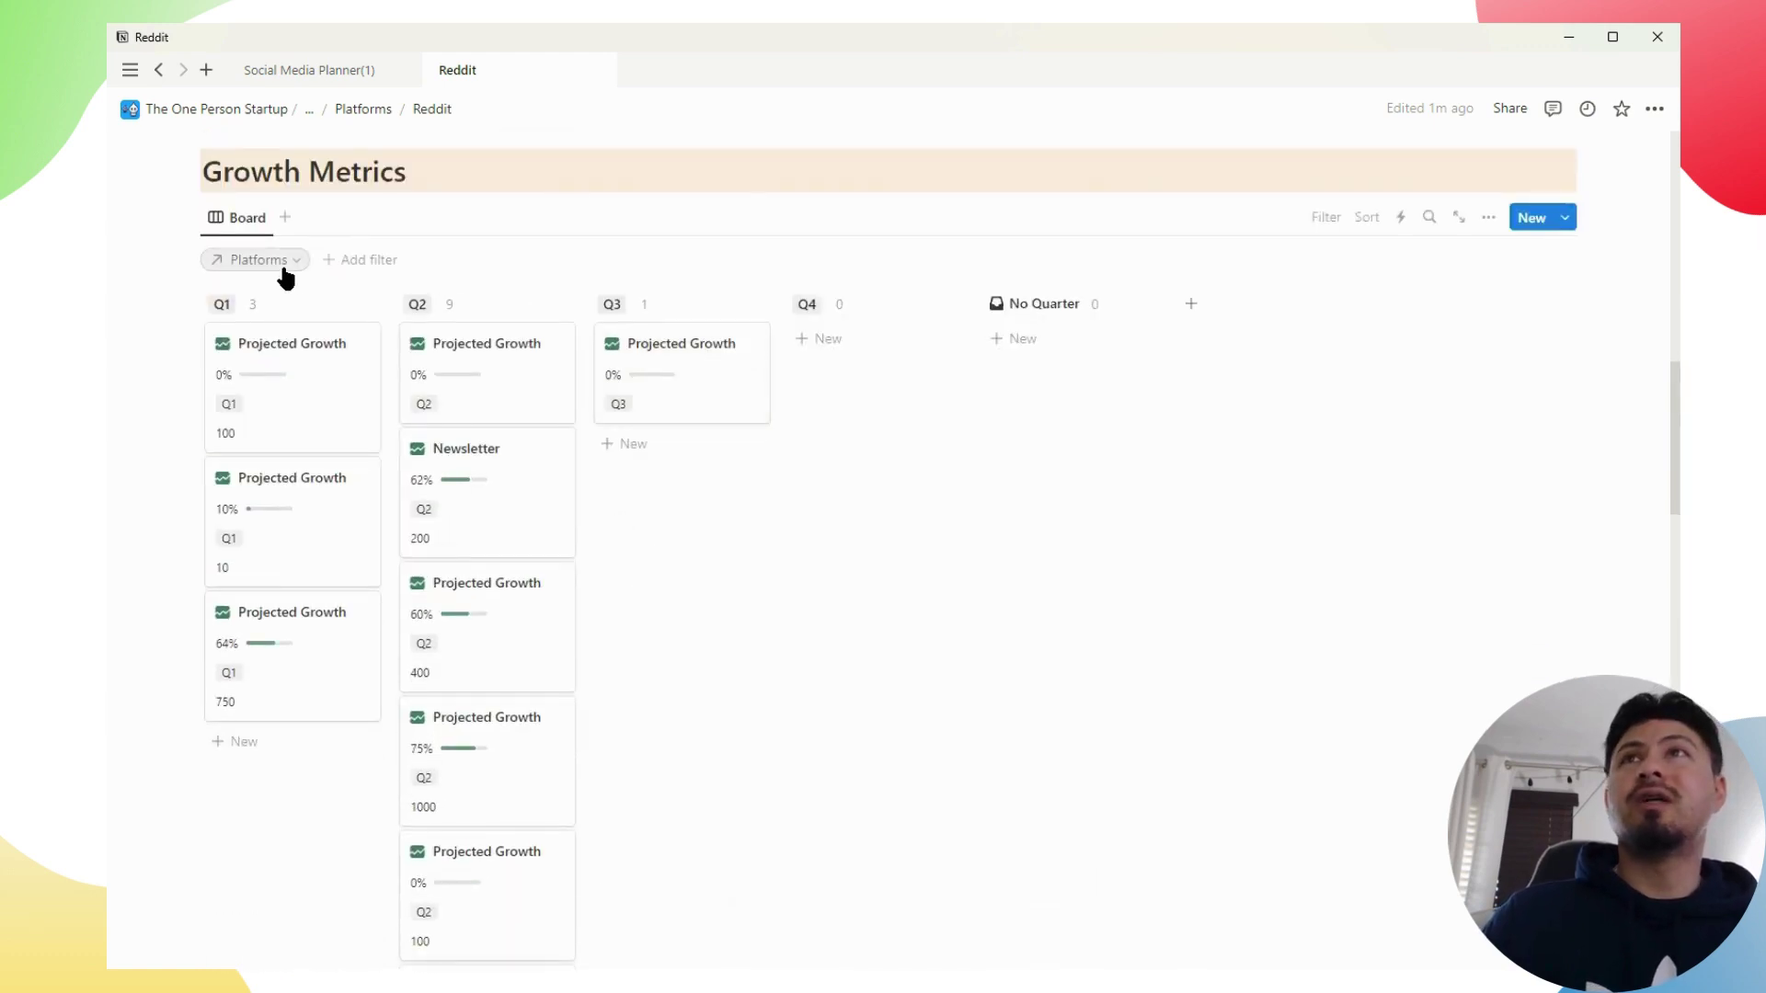
pyautogui.click(283, 267)
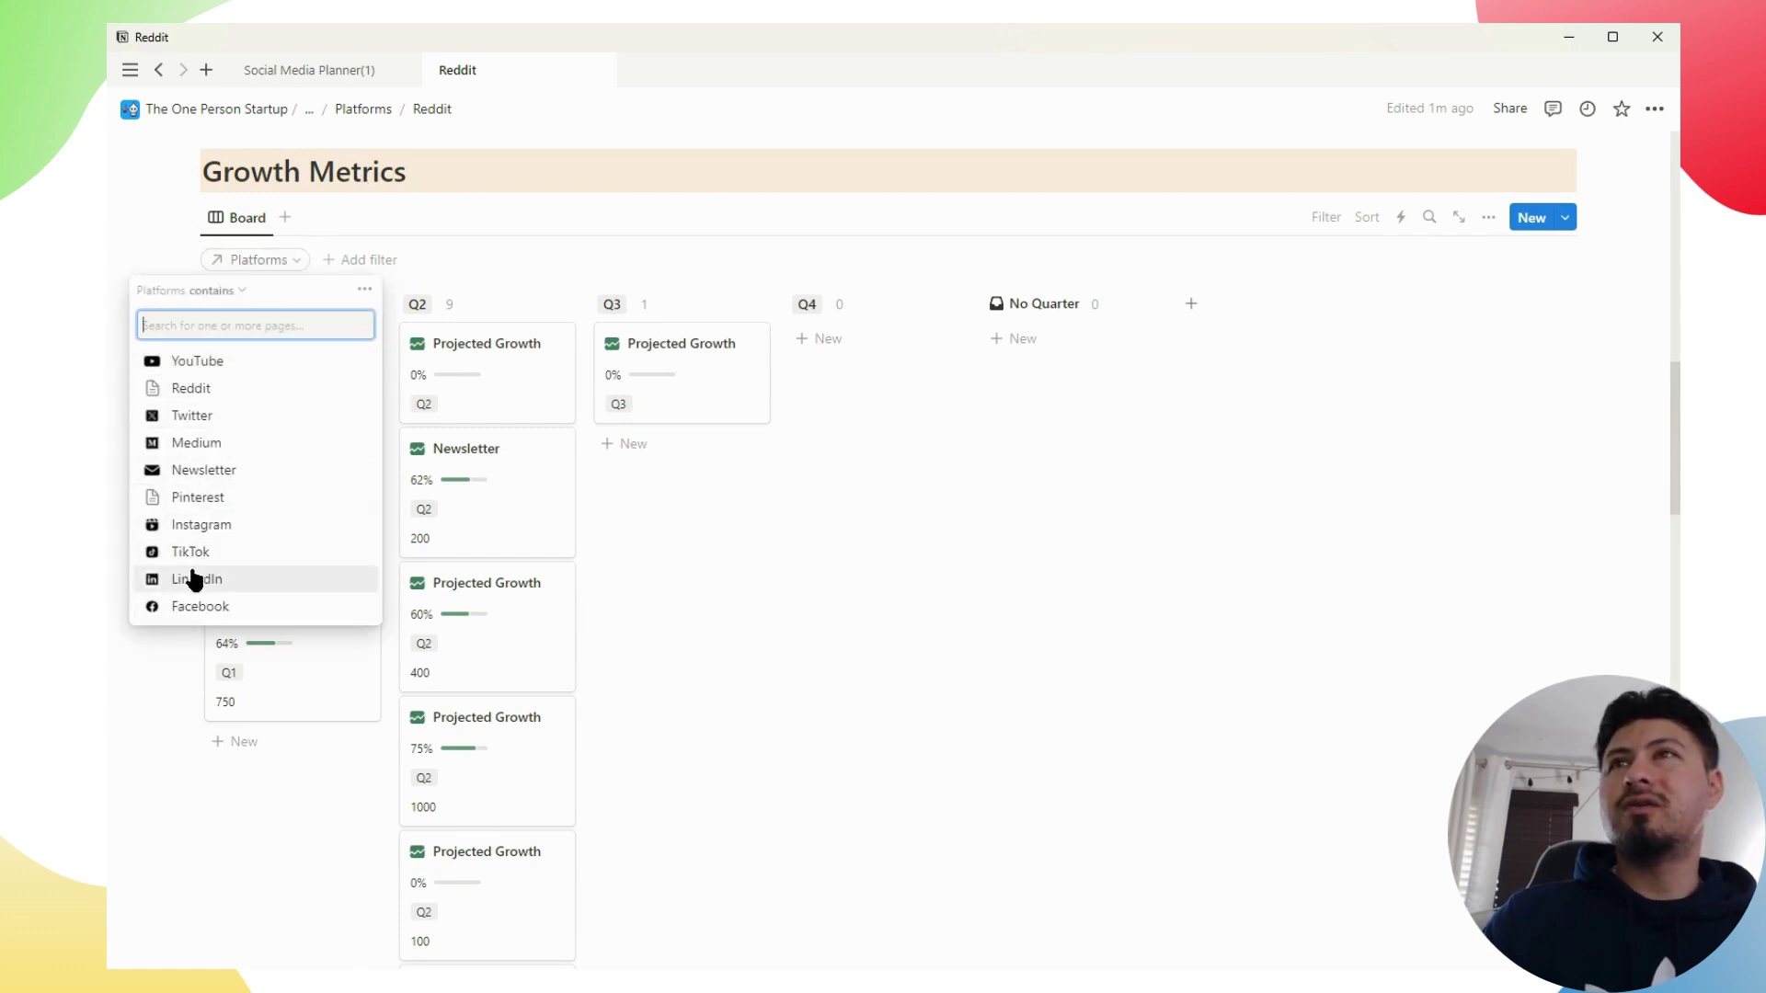
pyautogui.click(191, 389)
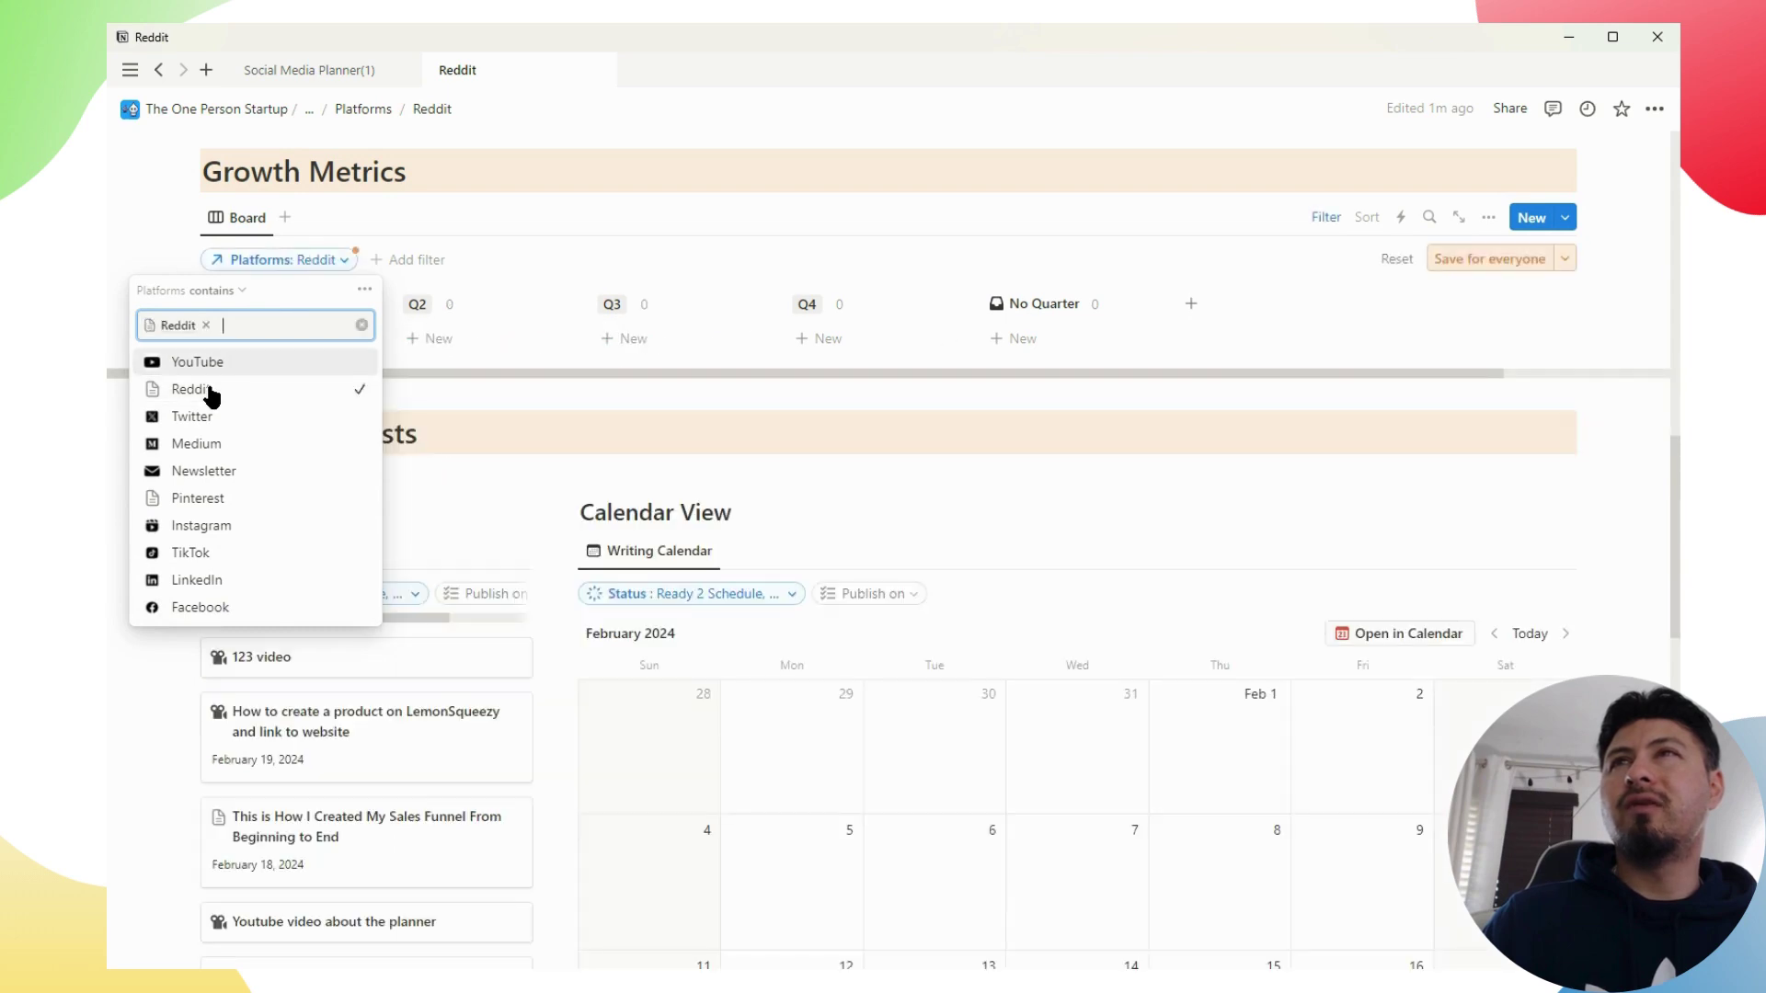
pyautogui.click(1476, 267)
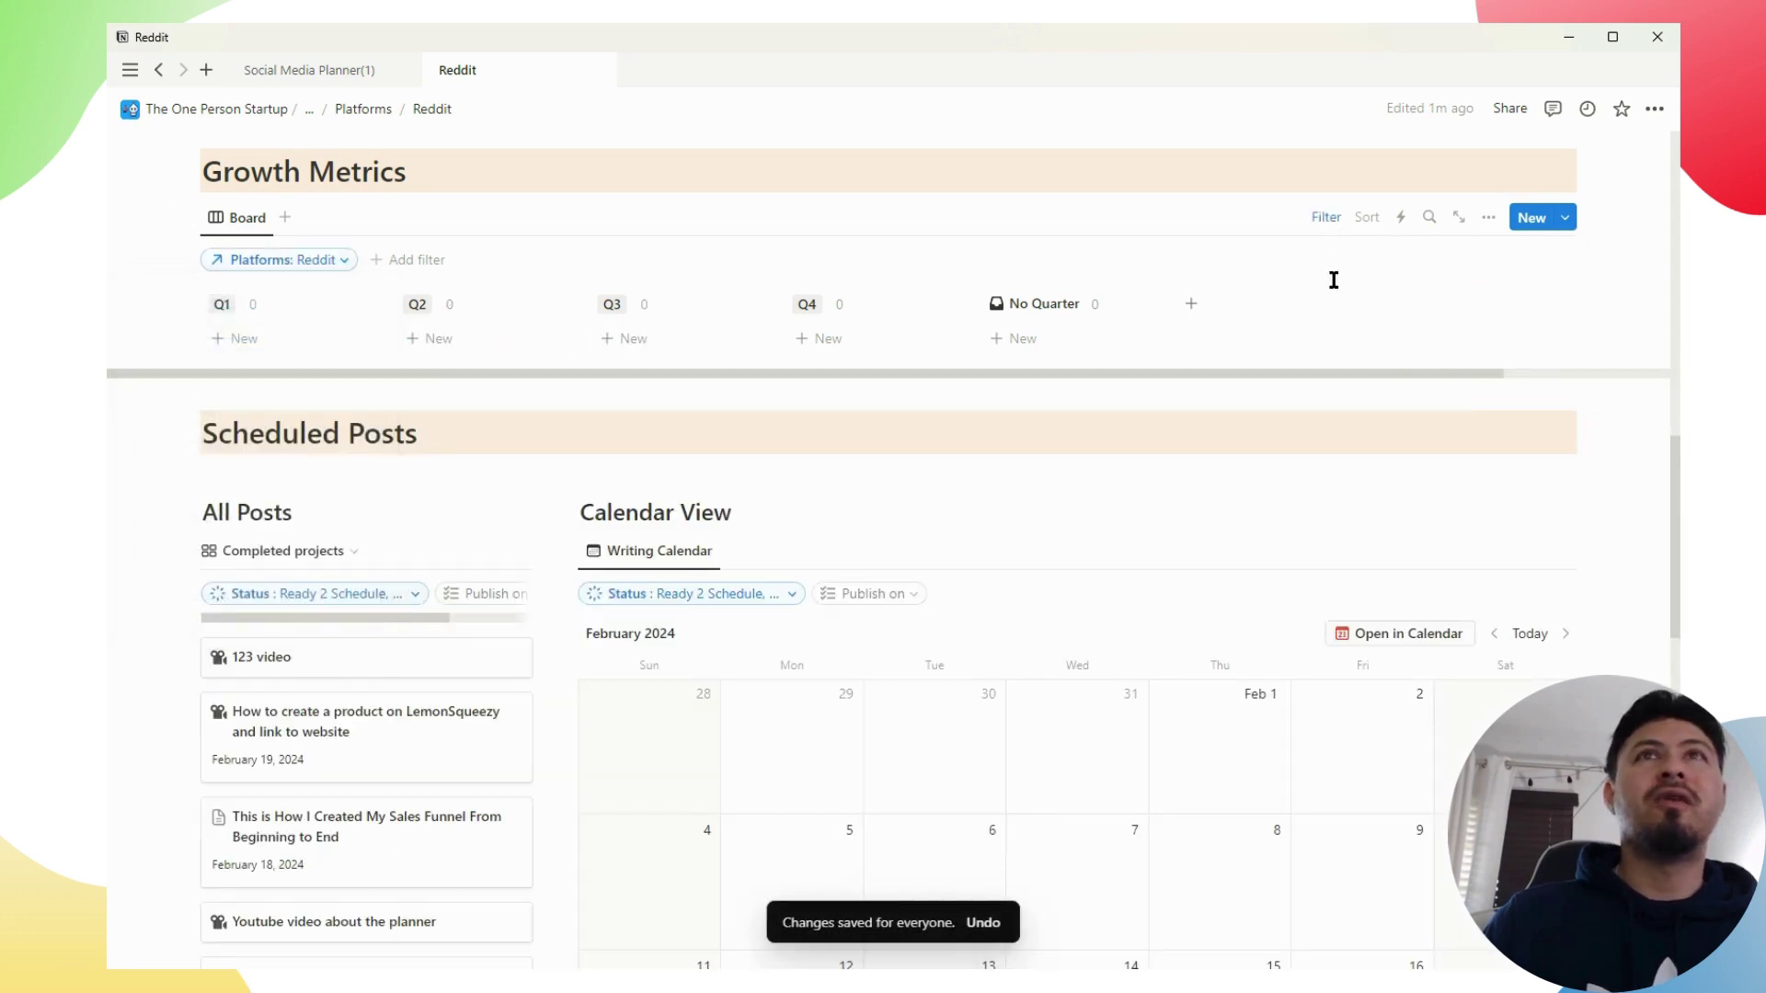
# Look at the 123 video post in Scheduled Posts and check which options the All Posts Publish on filter offers
pyautogui.scroll(-4, 772, 473)
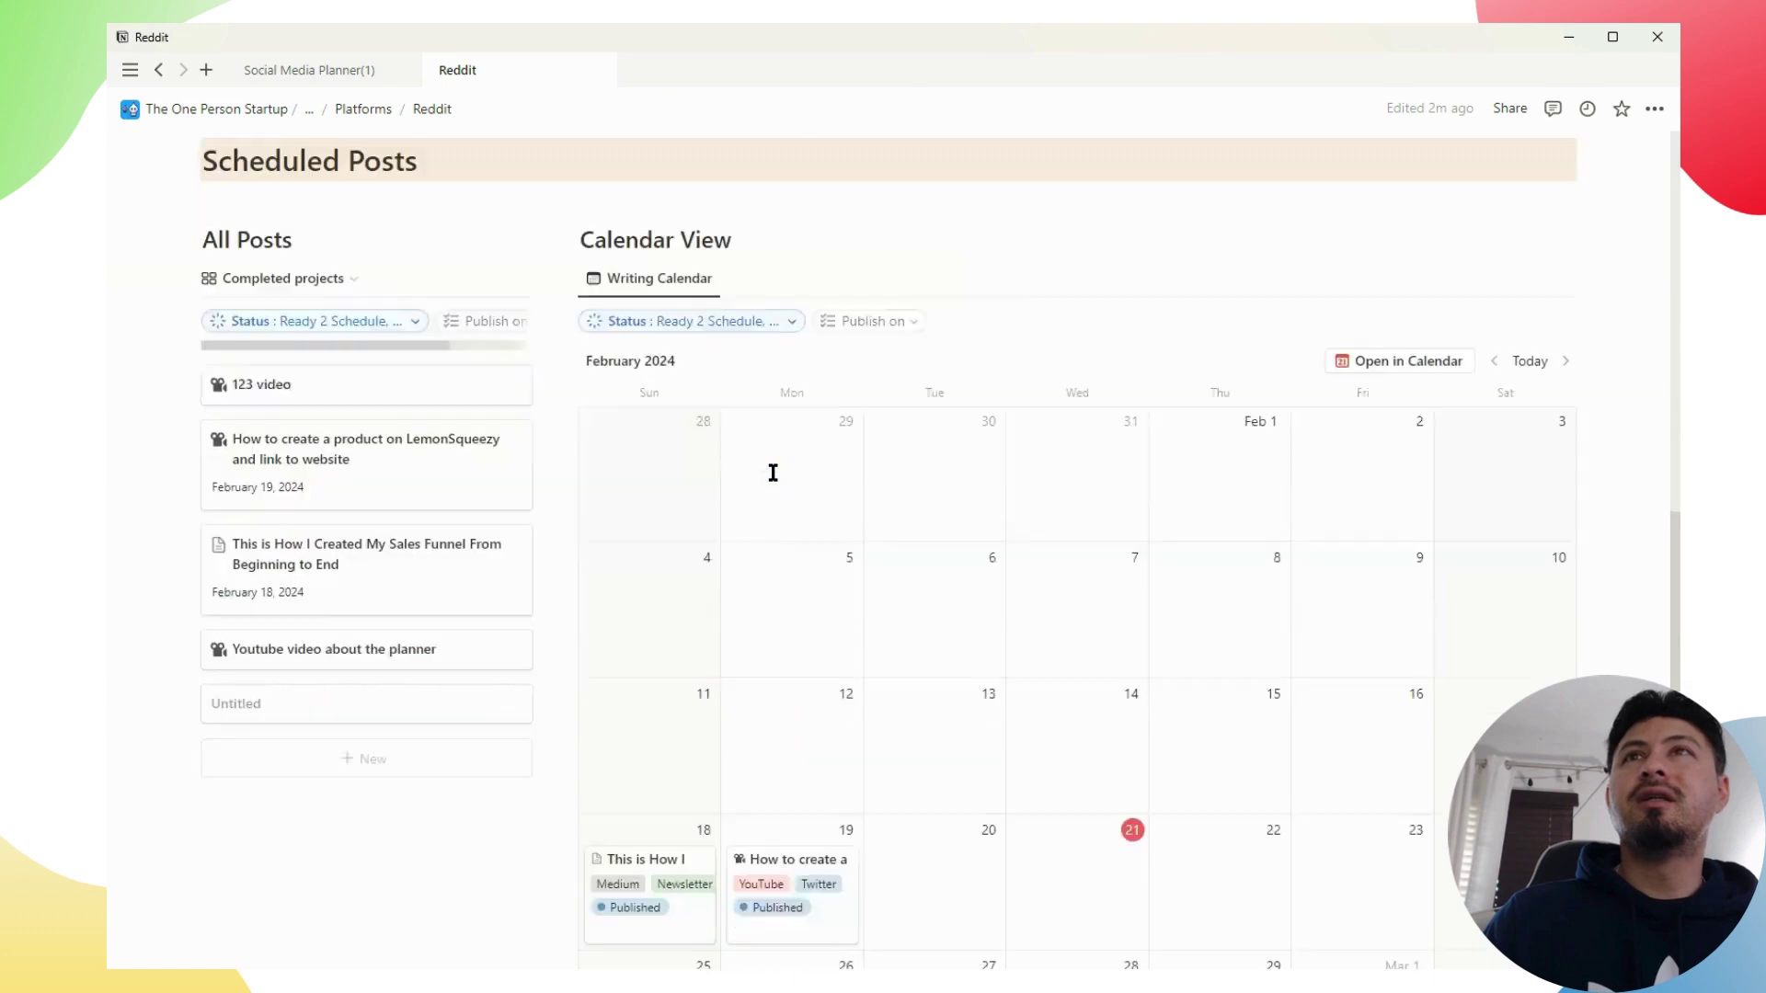
pyautogui.click(377, 377)
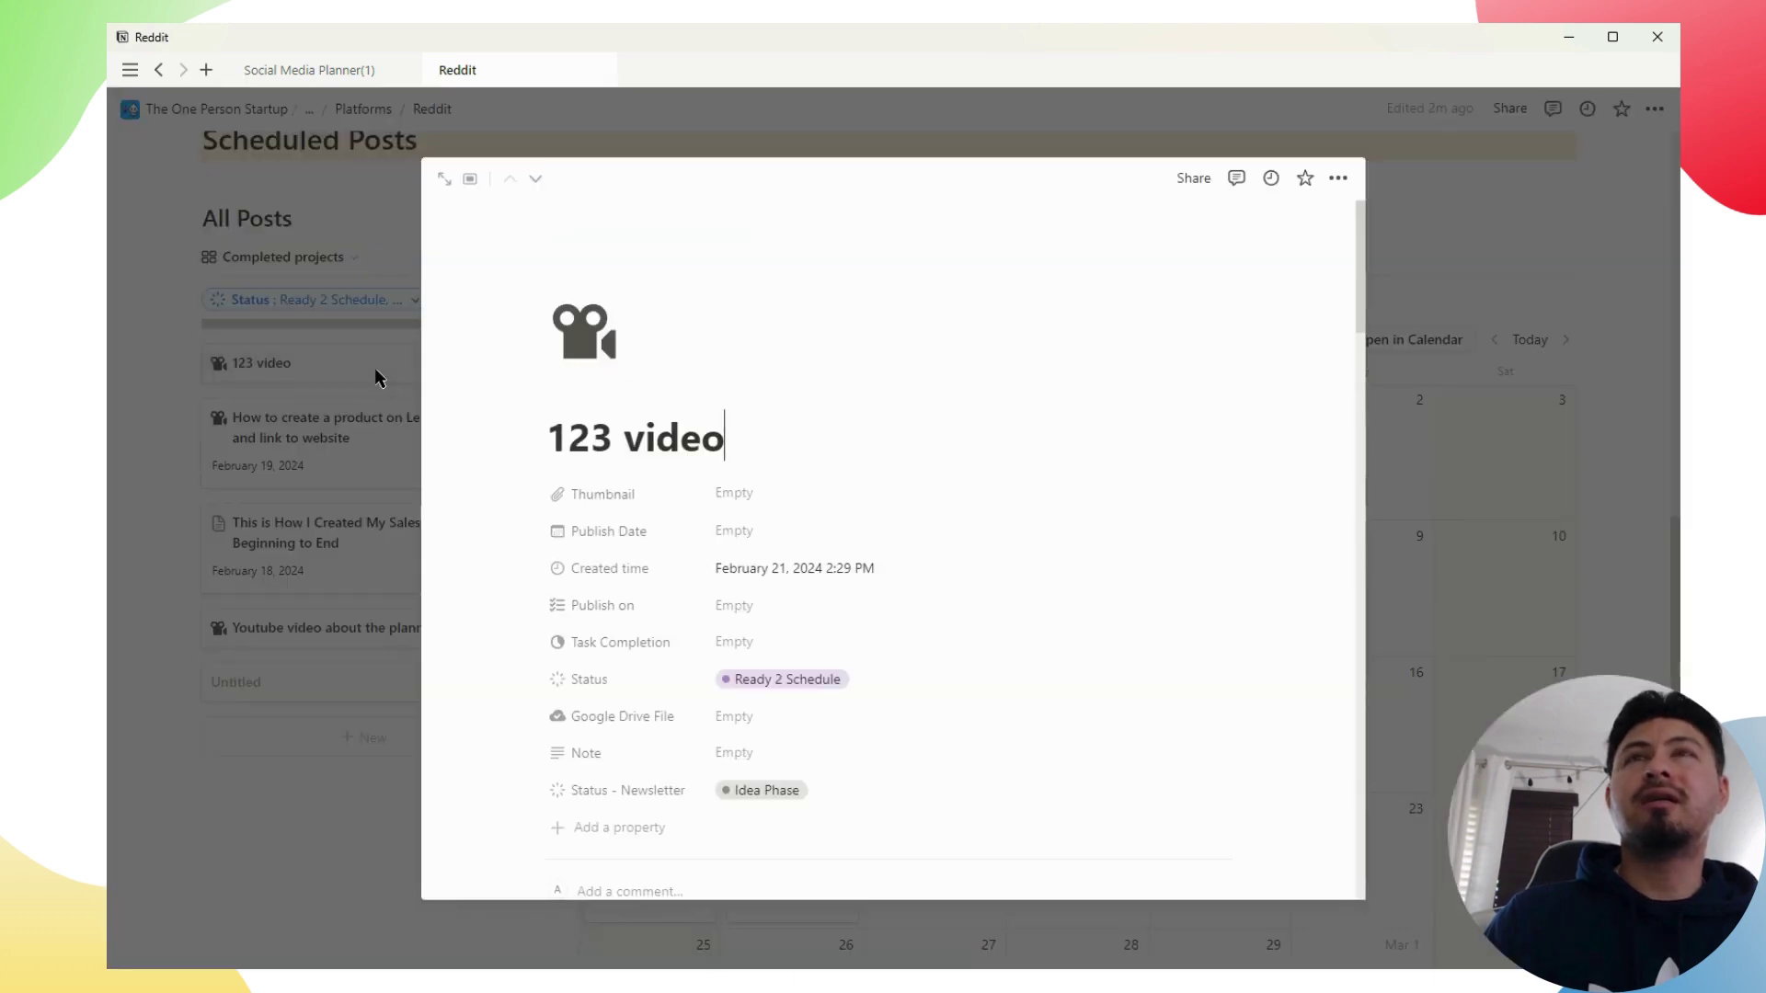
pyautogui.click(402, 449)
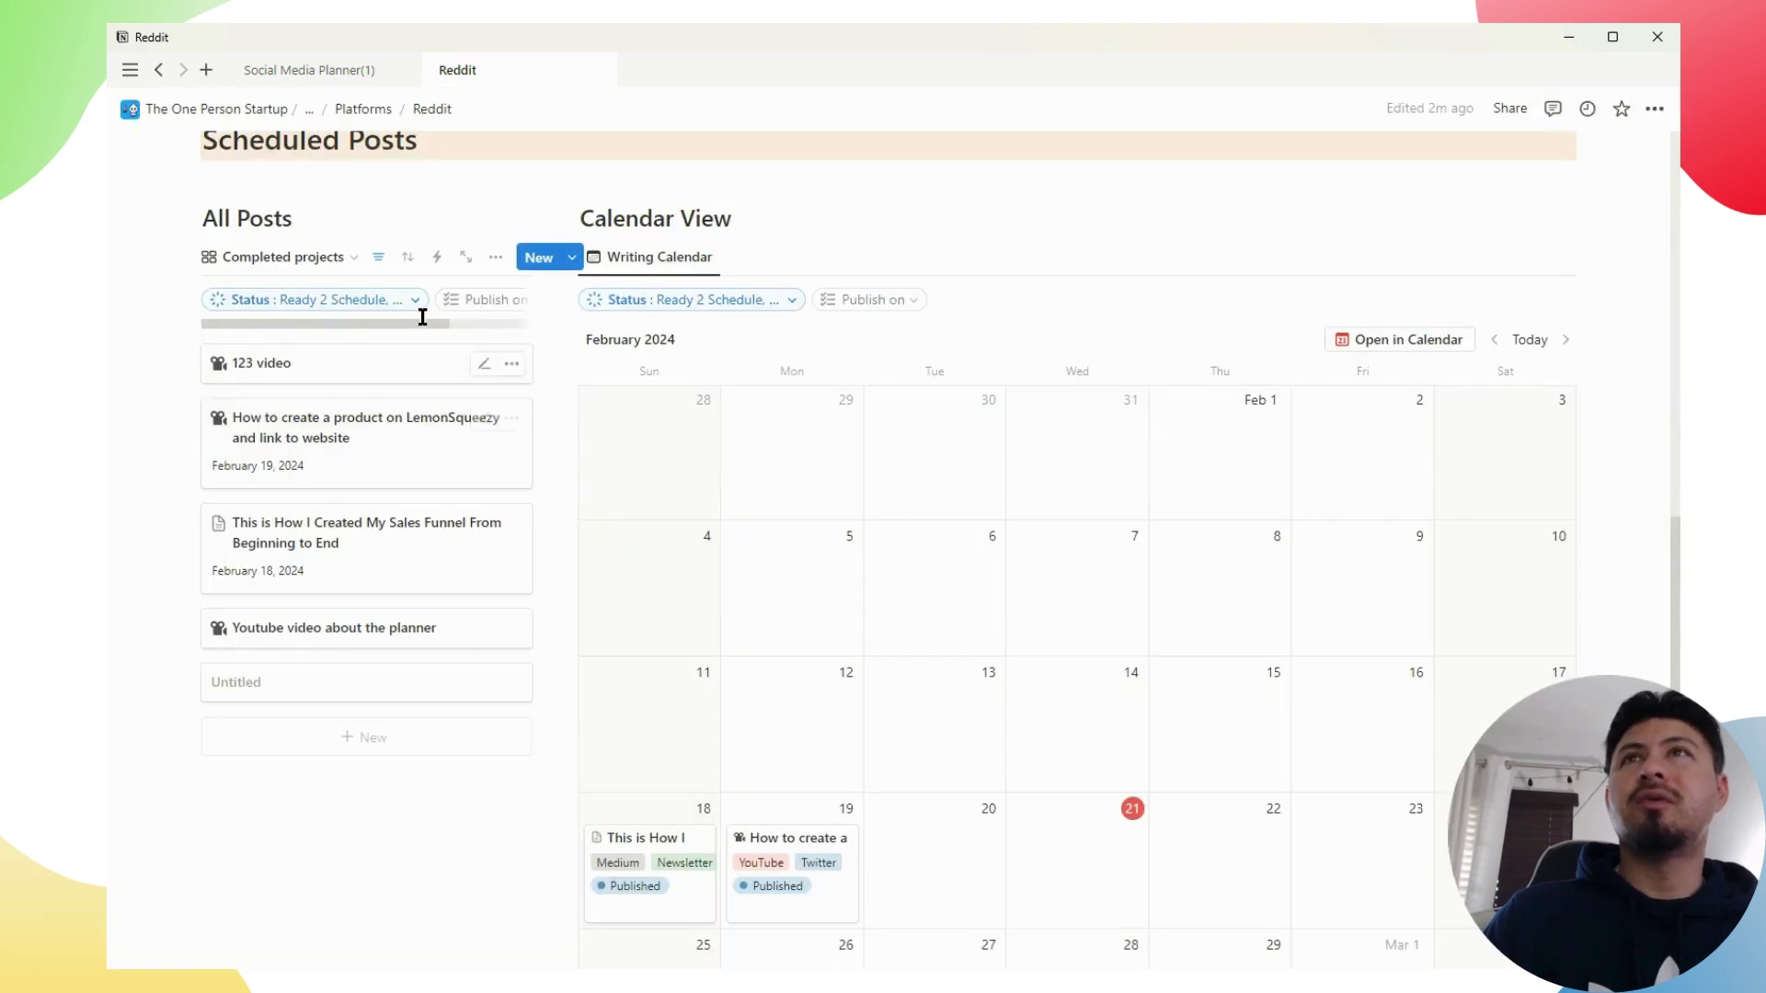
pyautogui.hscroll(2, 356, 316)
pyautogui.click(376, 300)
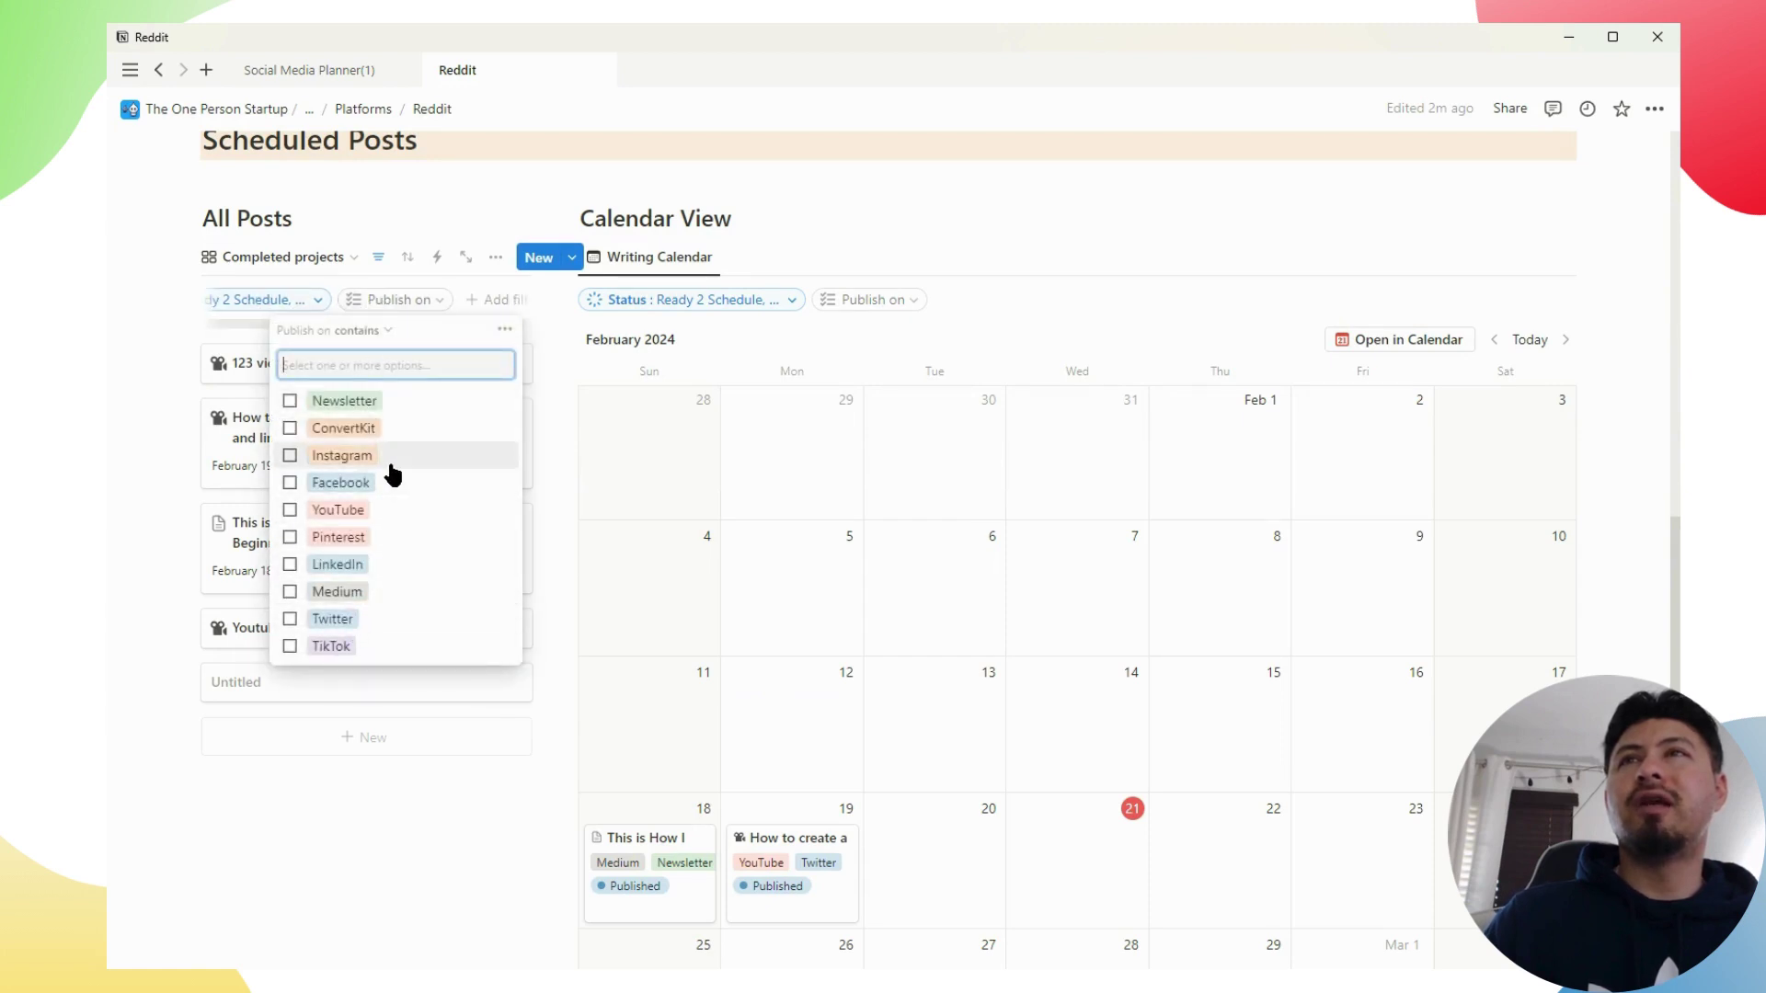
pyautogui.press('Escape')
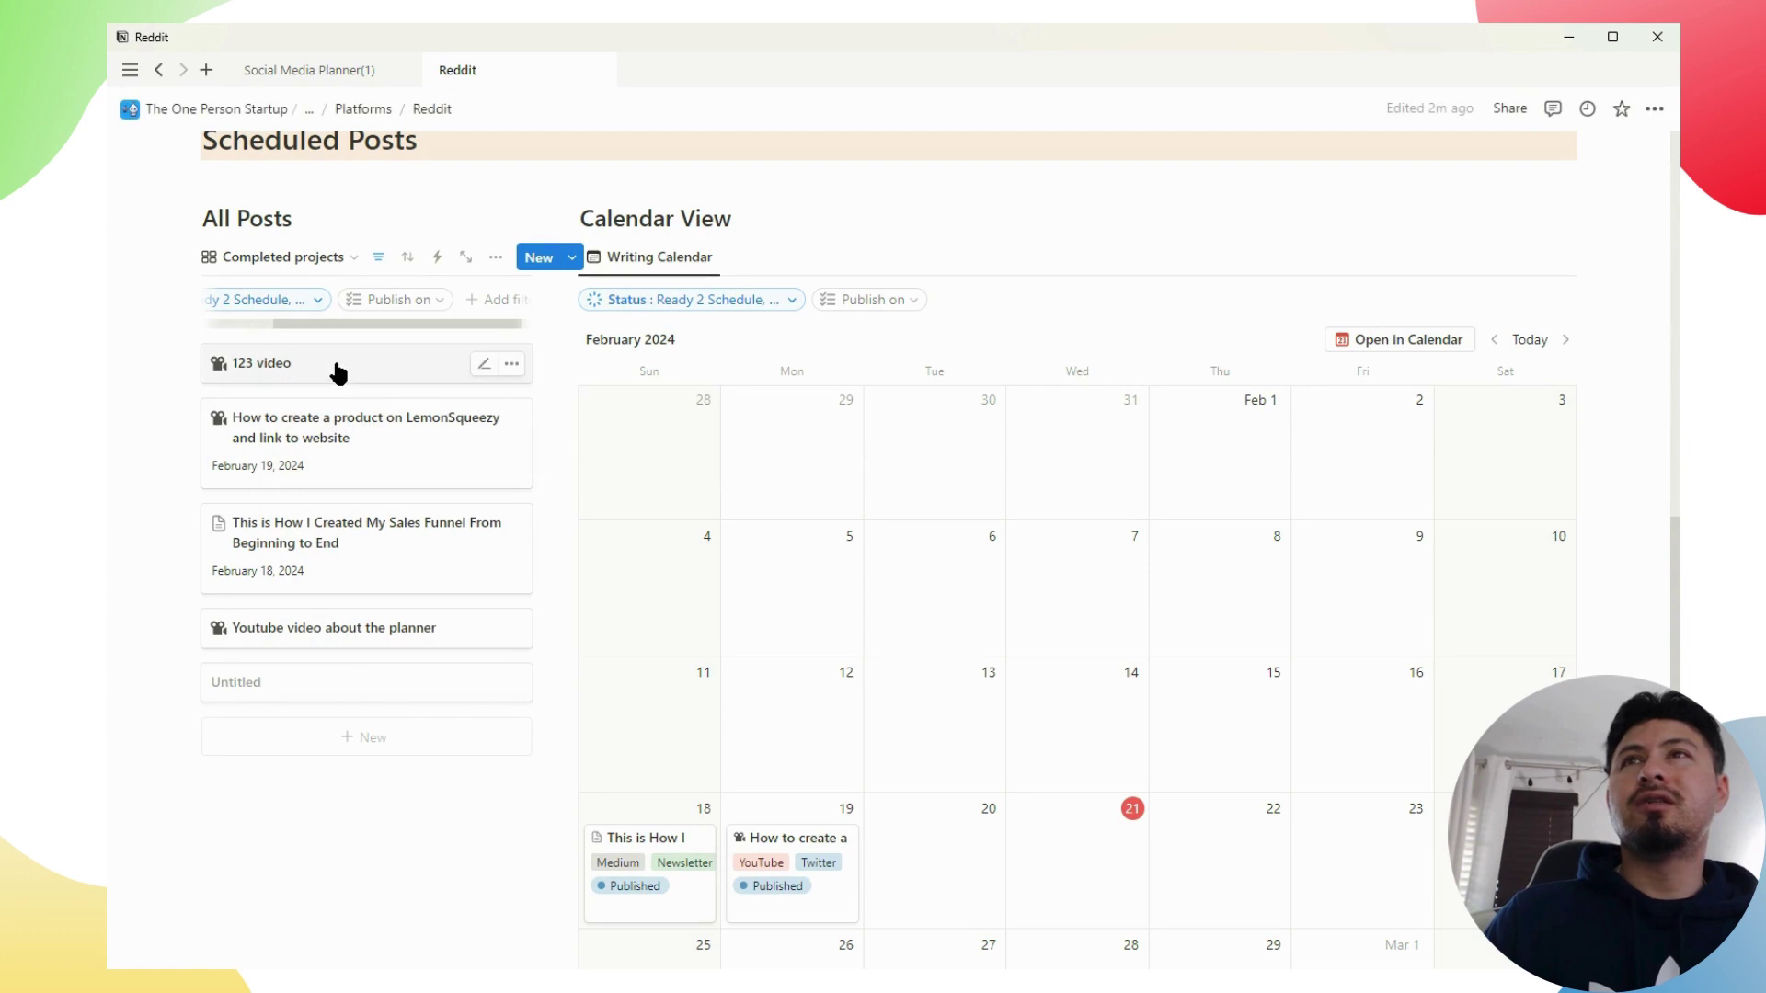
# Create a Reddit option in the 123 video post's Publish on property, remove it from the post and close the post
pyautogui.click(375, 373)
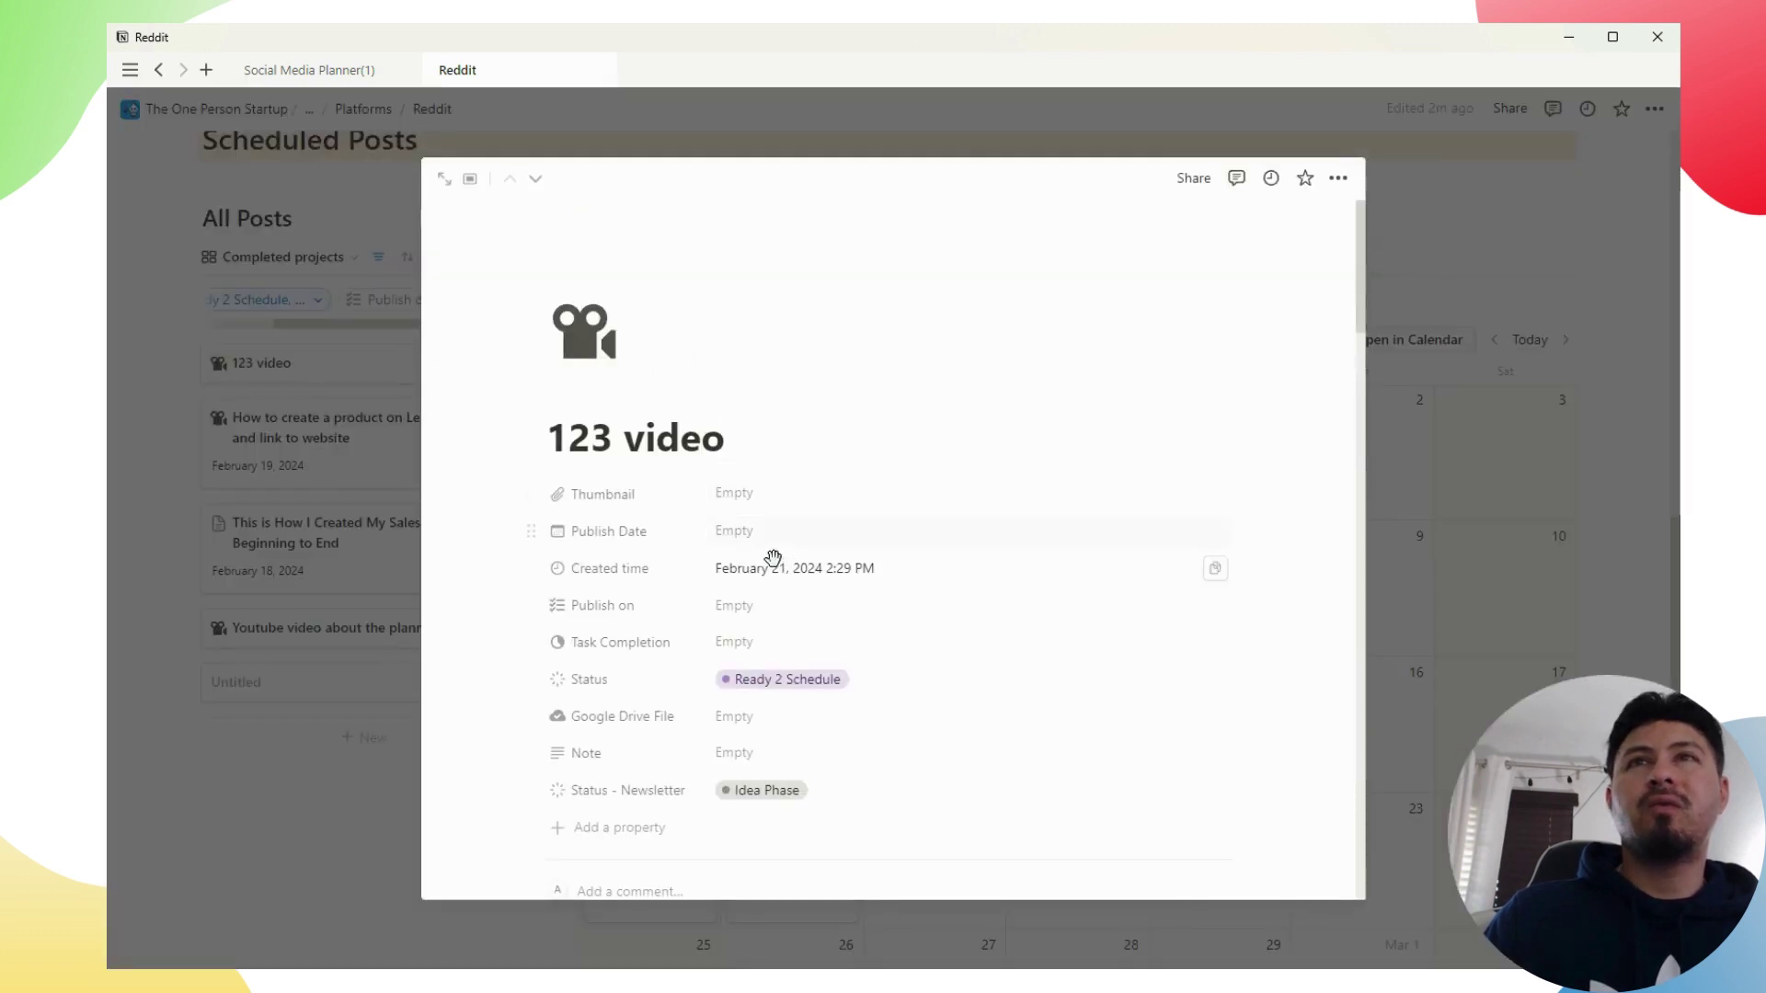
pyautogui.click(736, 605)
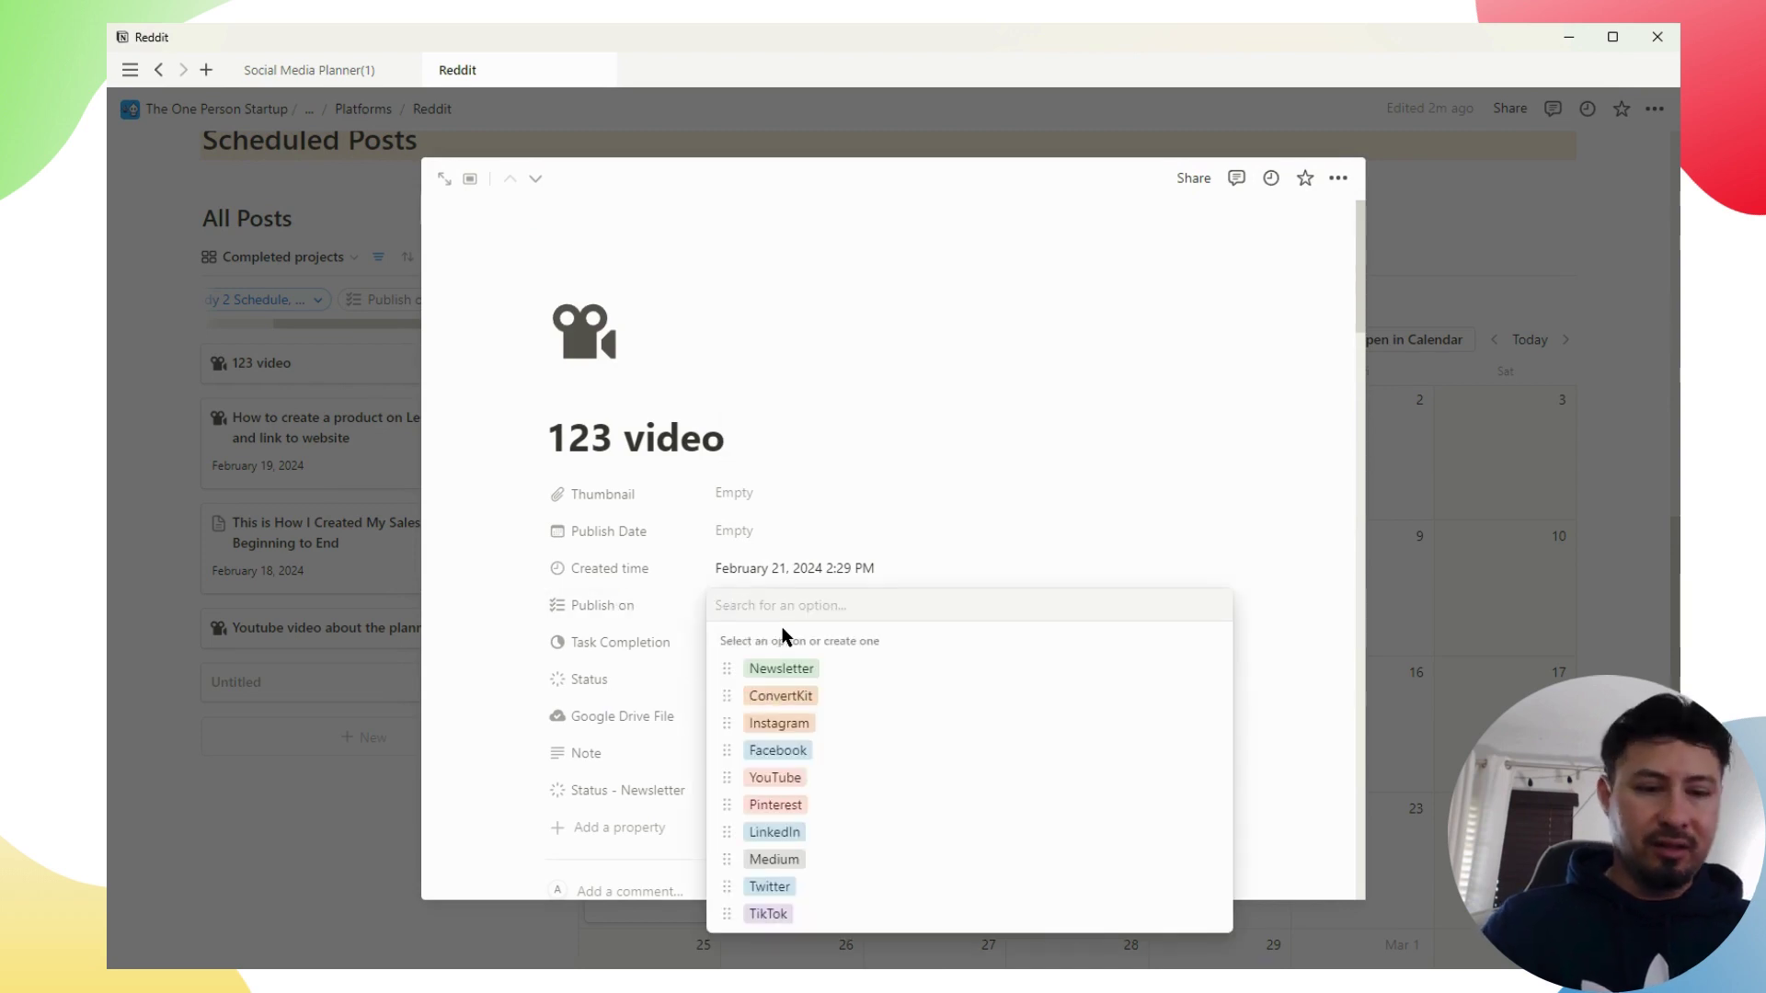
pyautogui.write('Red')
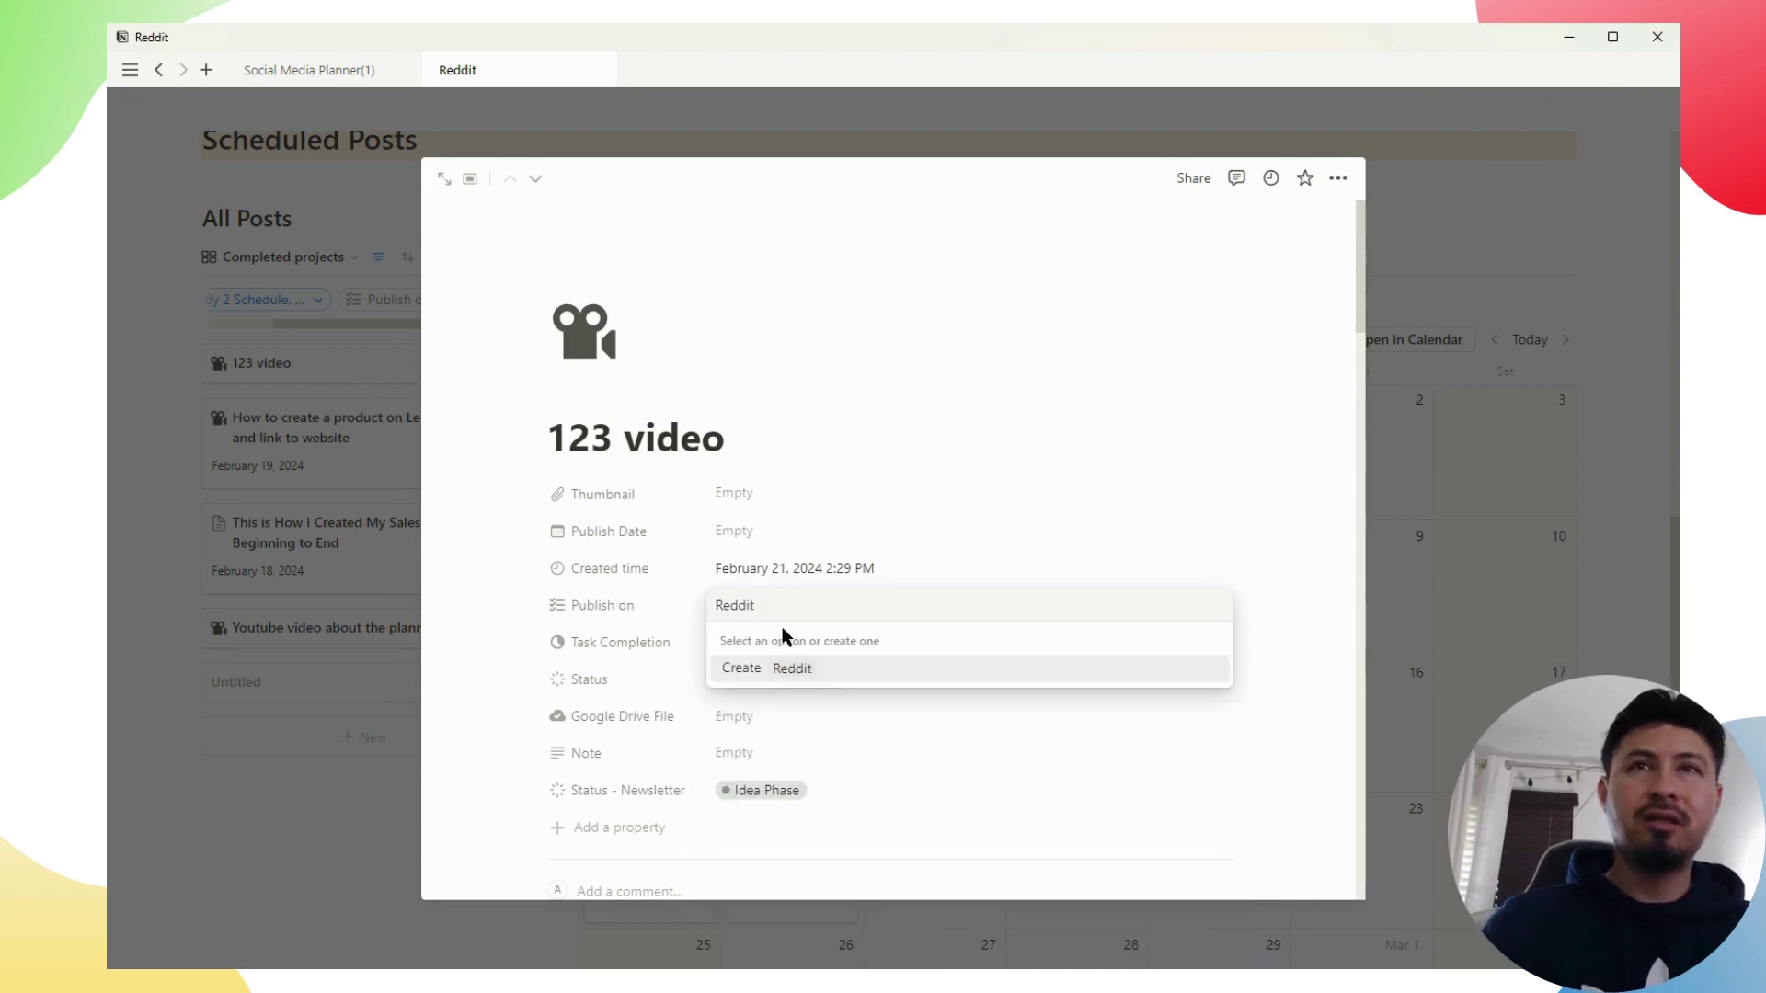
pyautogui.write('dit')
pyautogui.press('Return')
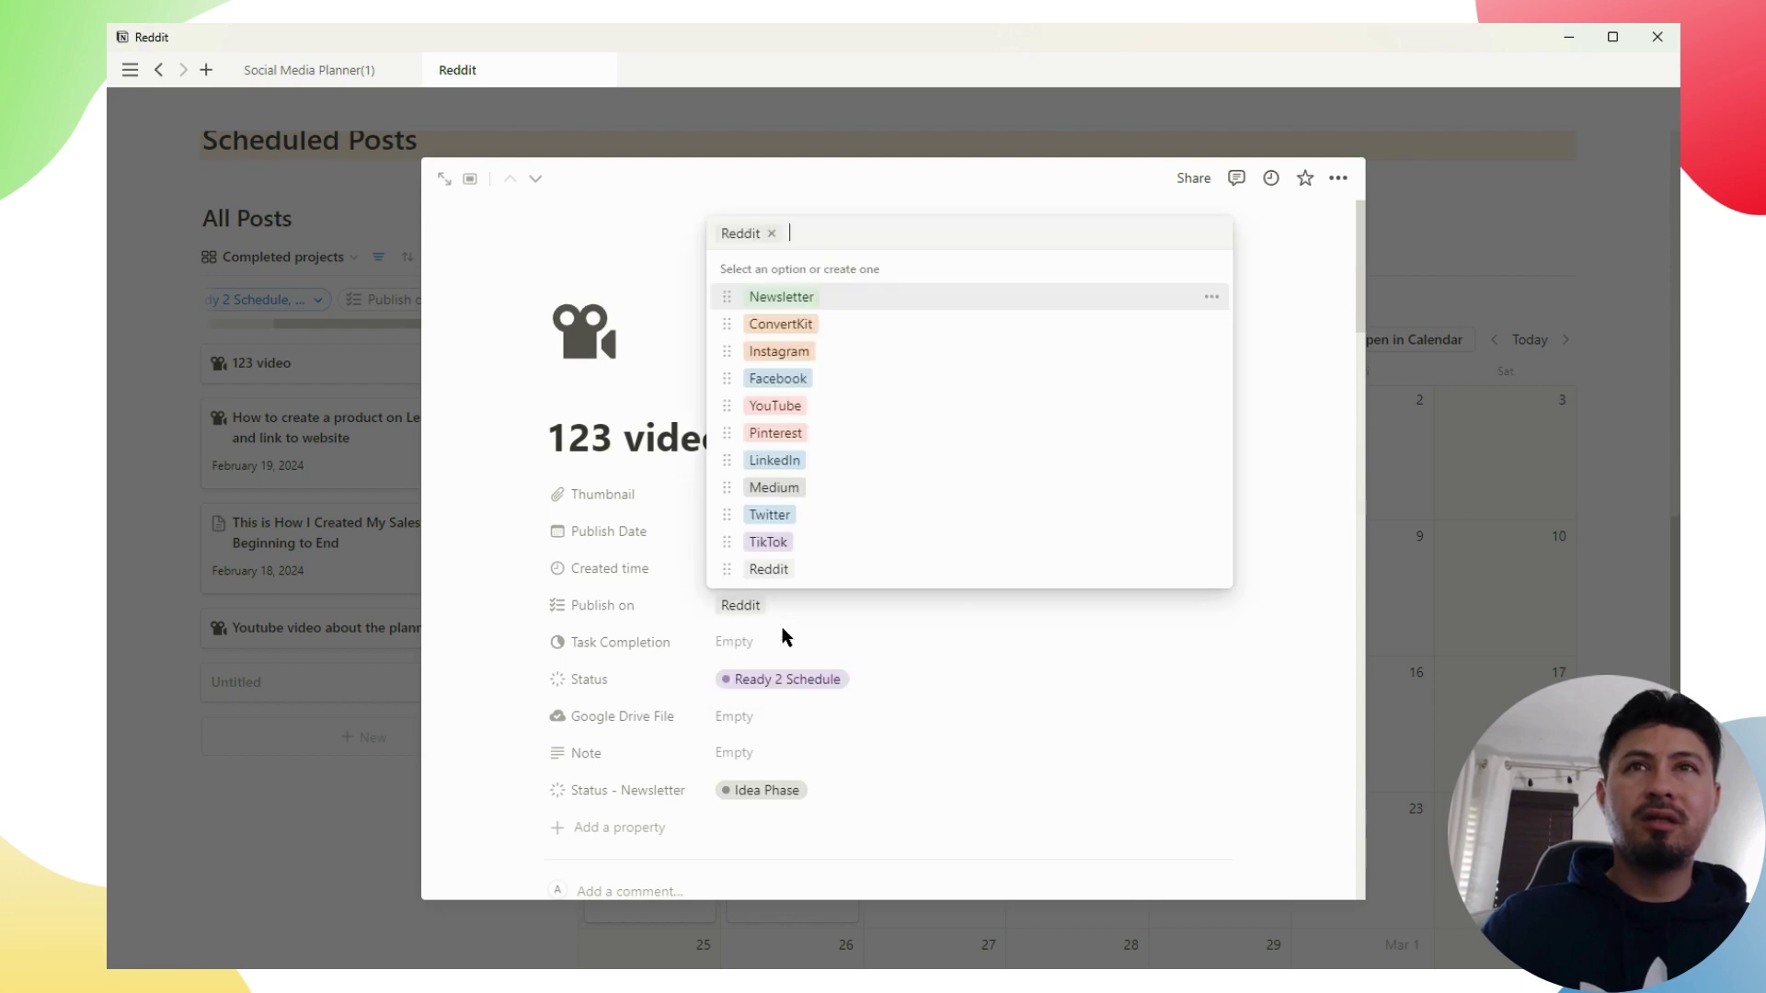
pyautogui.click(773, 234)
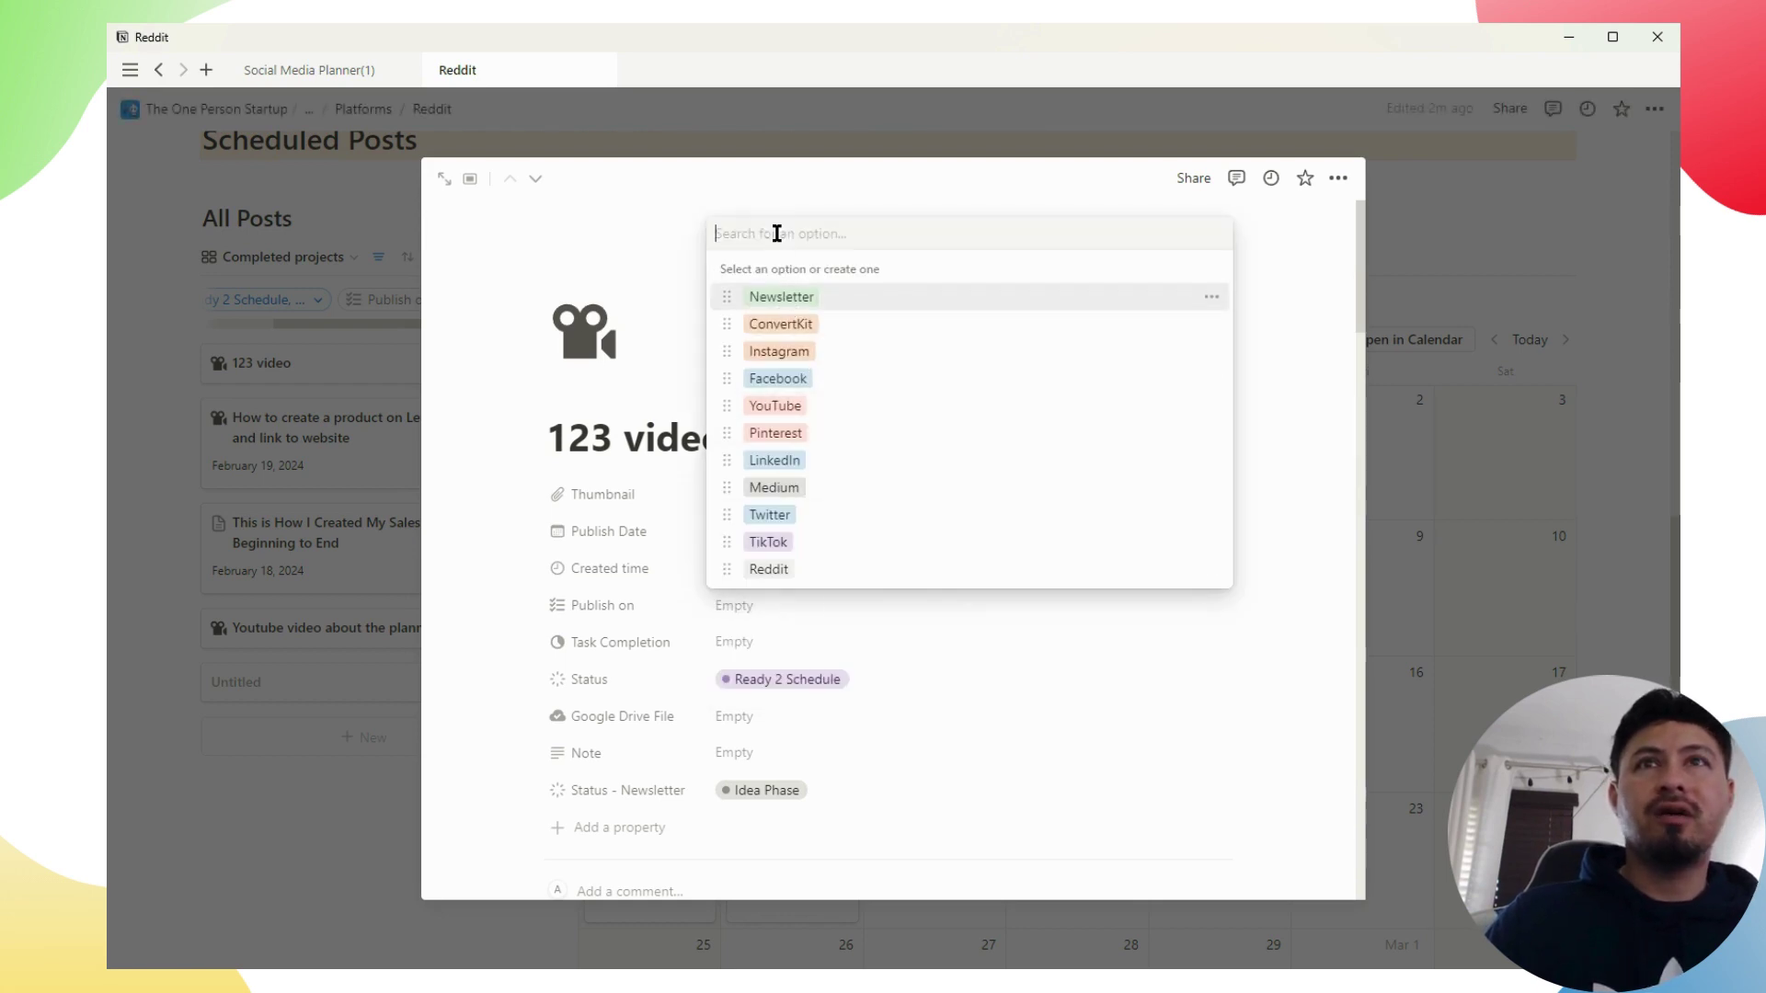
pyautogui.click(606, 407)
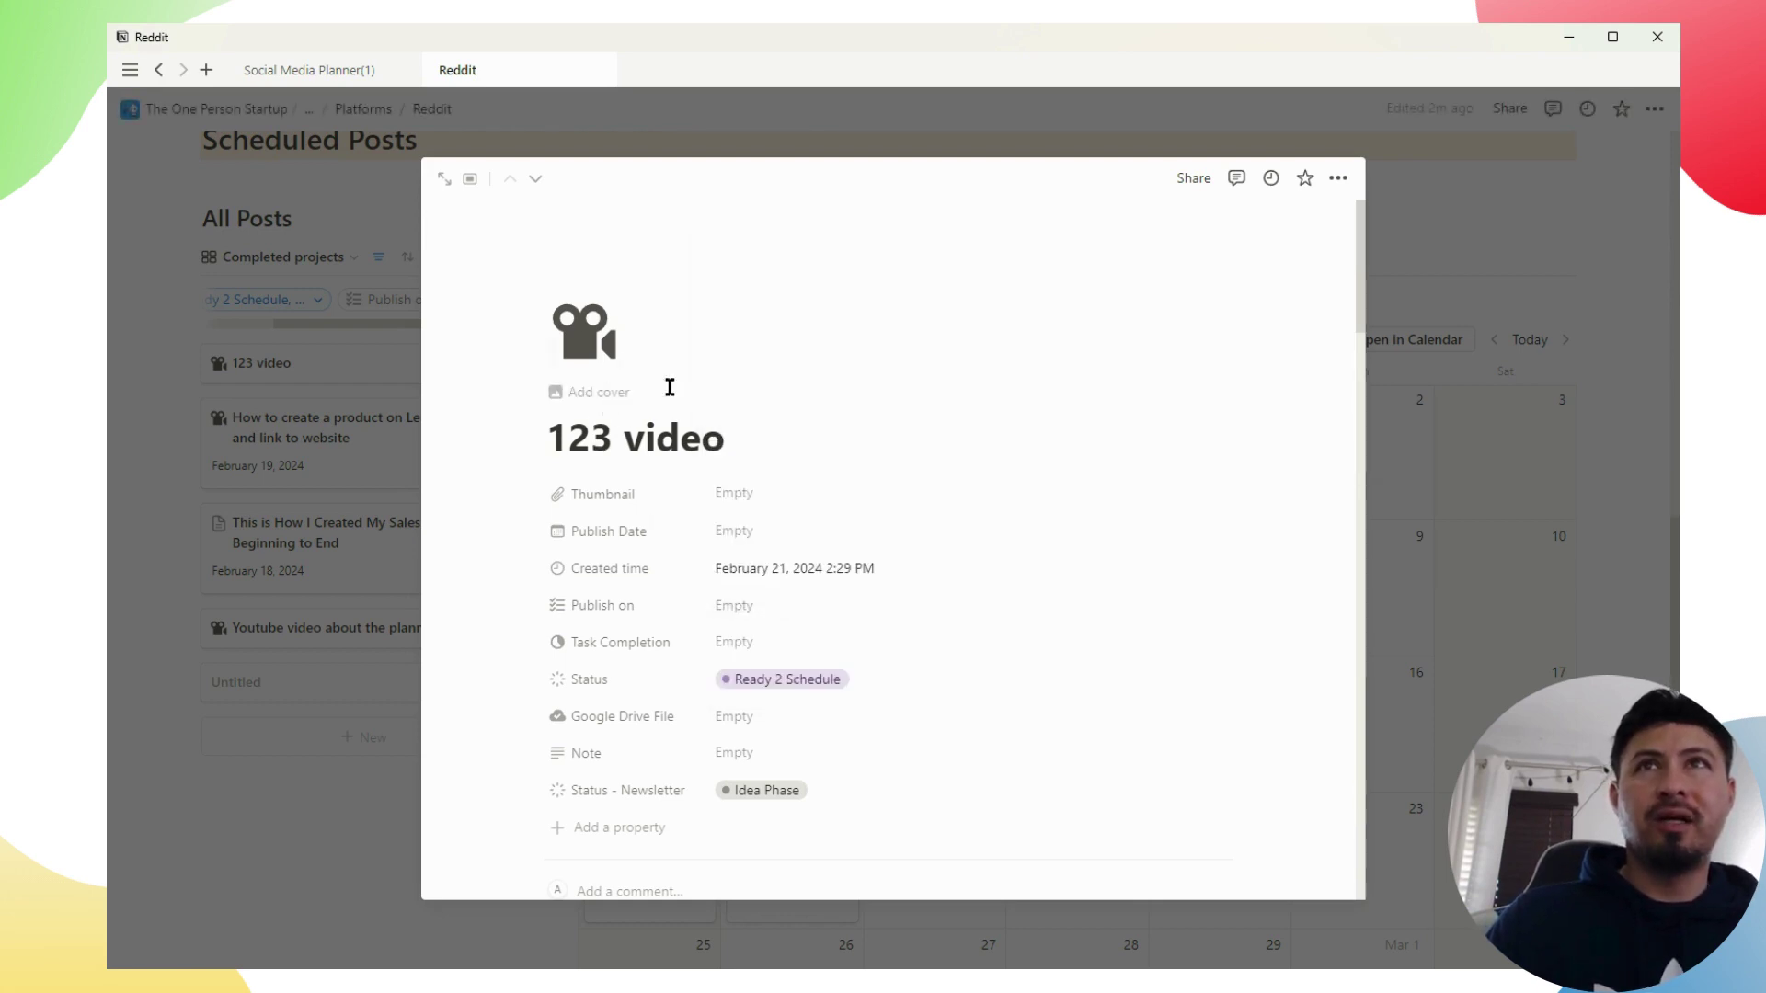
pyautogui.click(1505, 567)
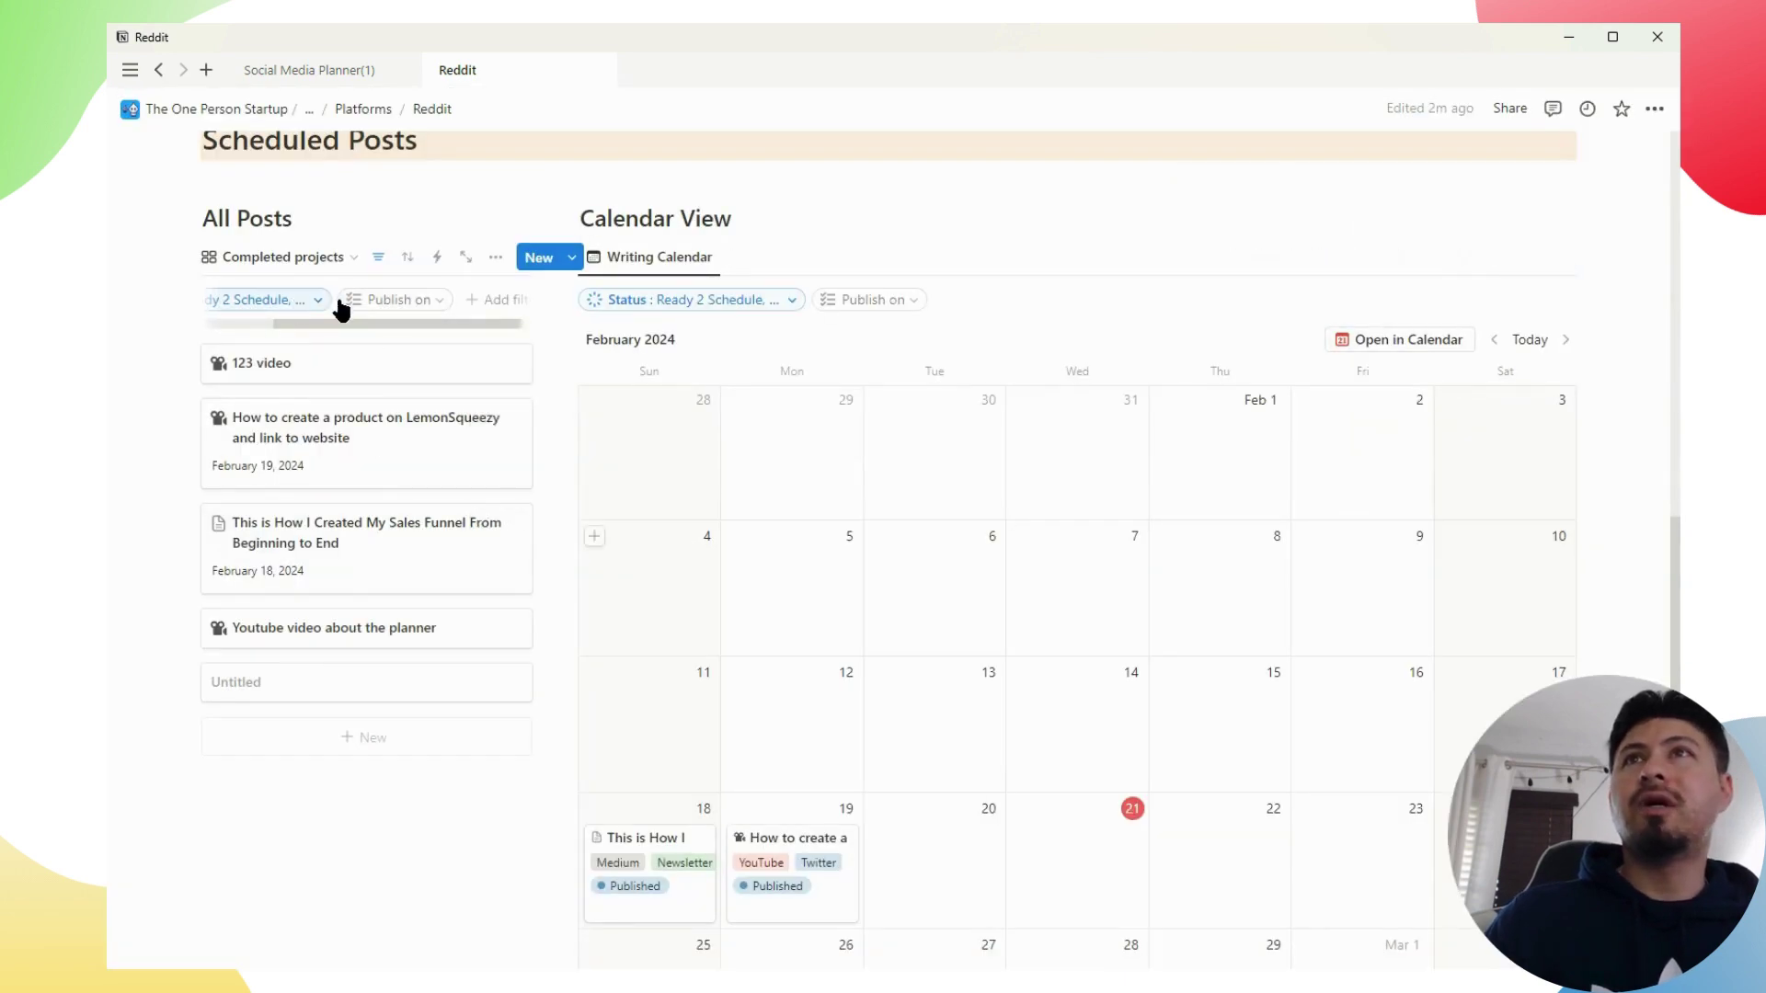
# Filter the All Posts list to posts with Publish on set to Reddit and save the filter for everyone
pyautogui.click(411, 310)
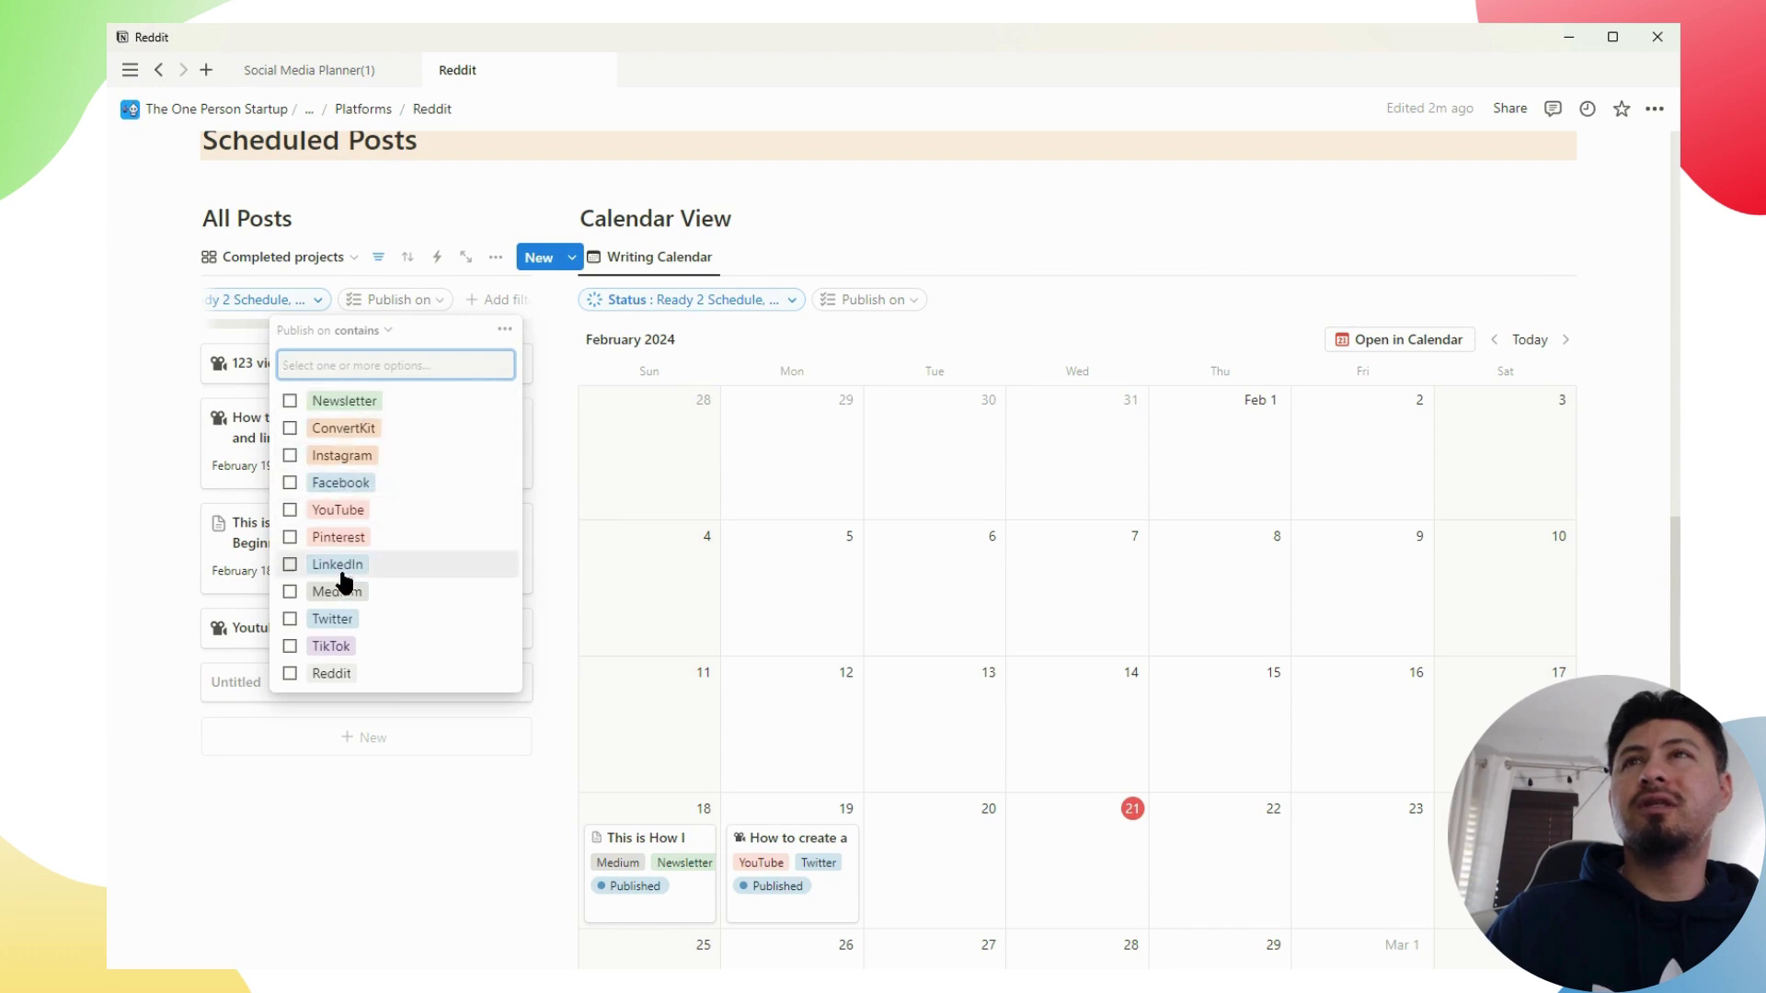
pyautogui.click(344, 679)
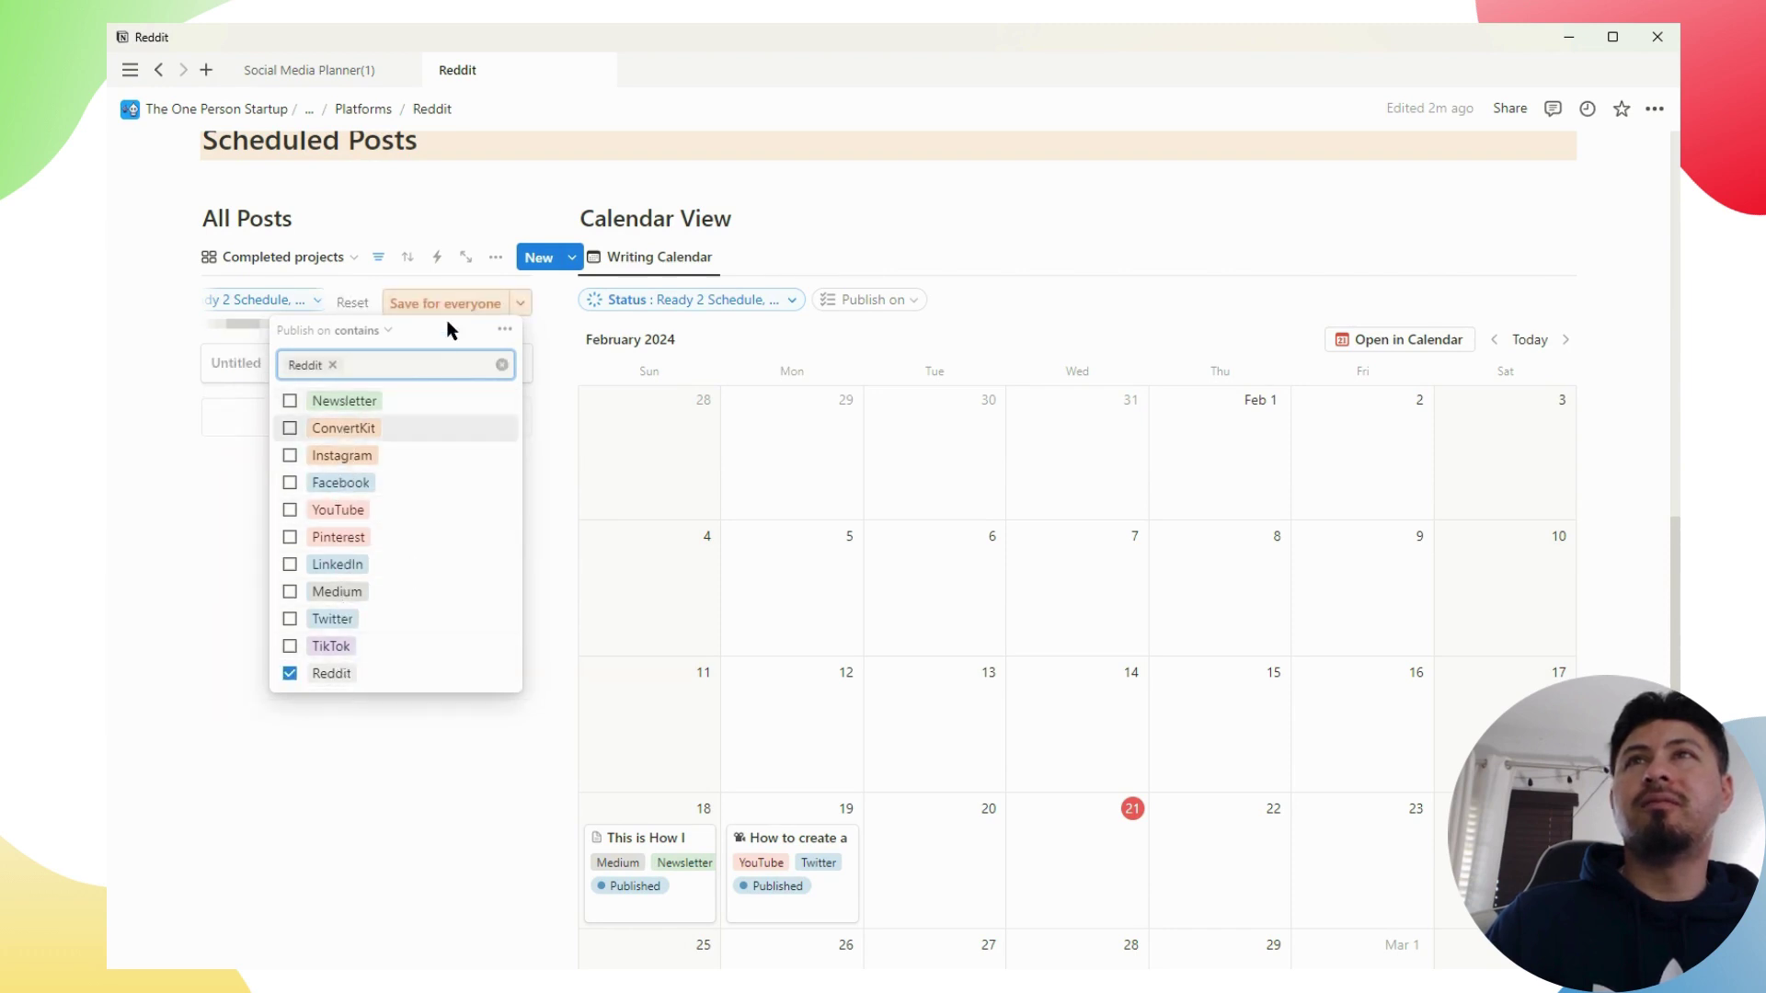
pyautogui.click(485, 316)
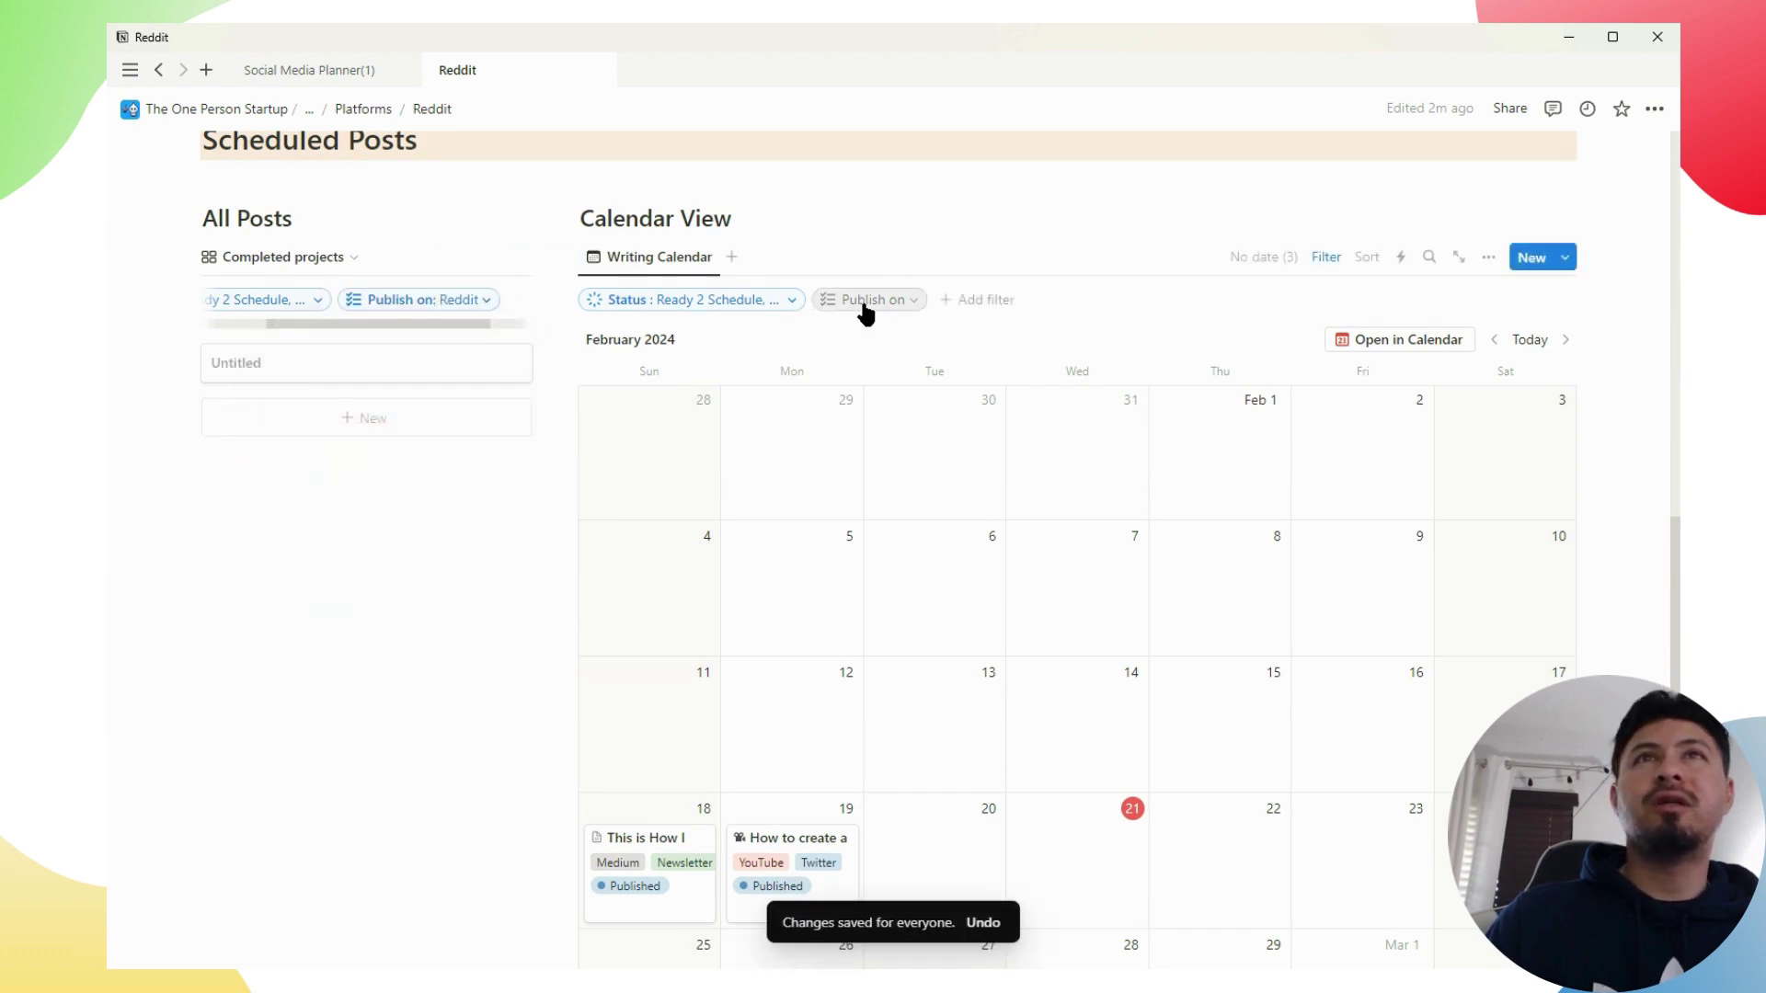
# Filter the Scheduled Posts calendar to posts with Publish on set to Reddit and save the filter for everyone
pyautogui.click(1332, 268)
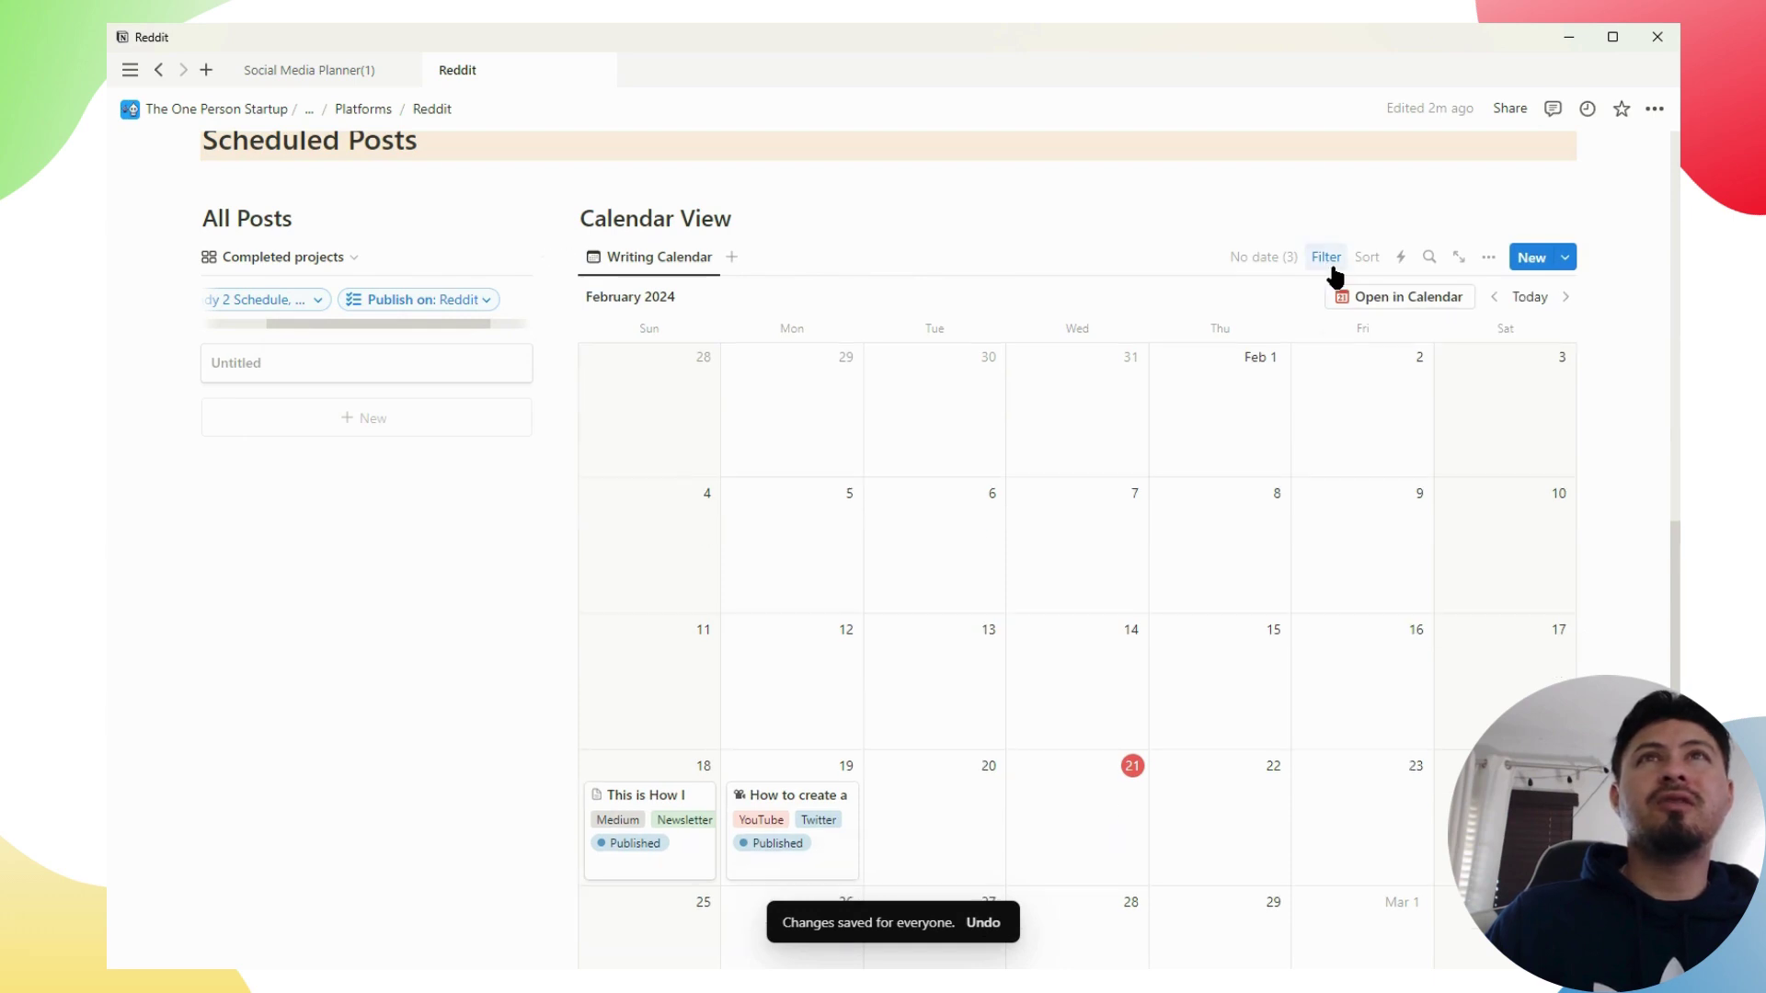
pyautogui.click(1333, 272)
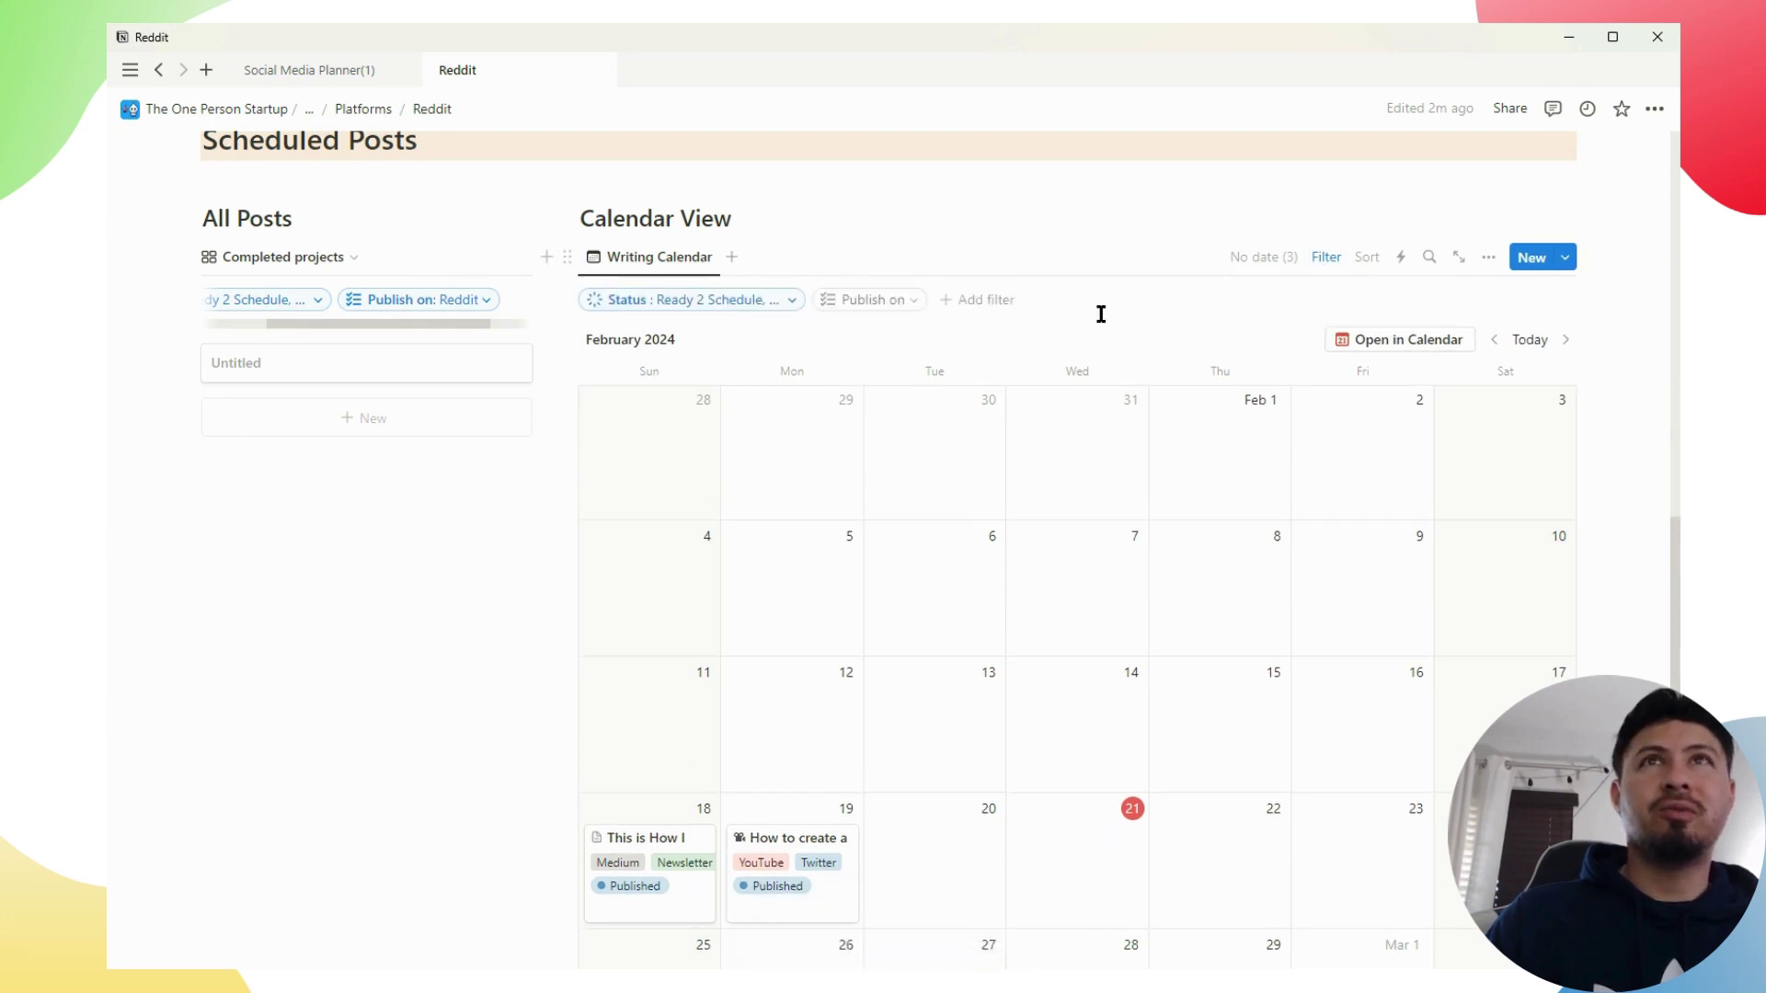
pyautogui.click(883, 308)
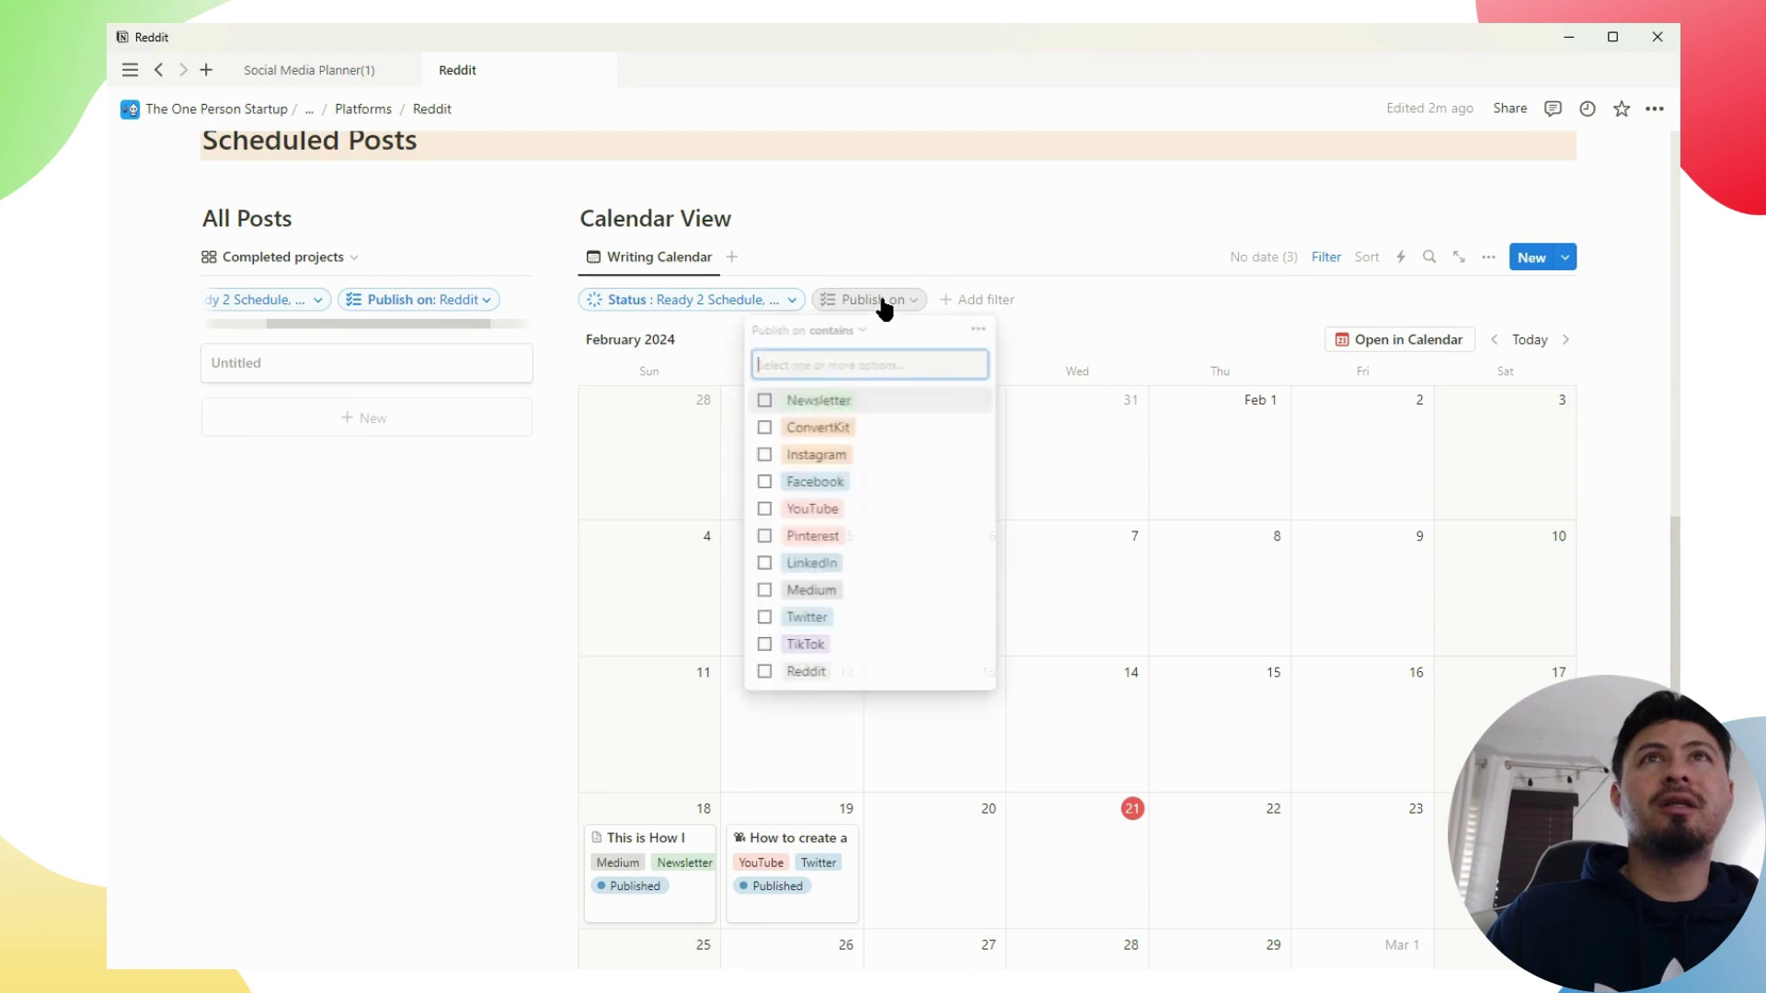
pyautogui.click(821, 671)
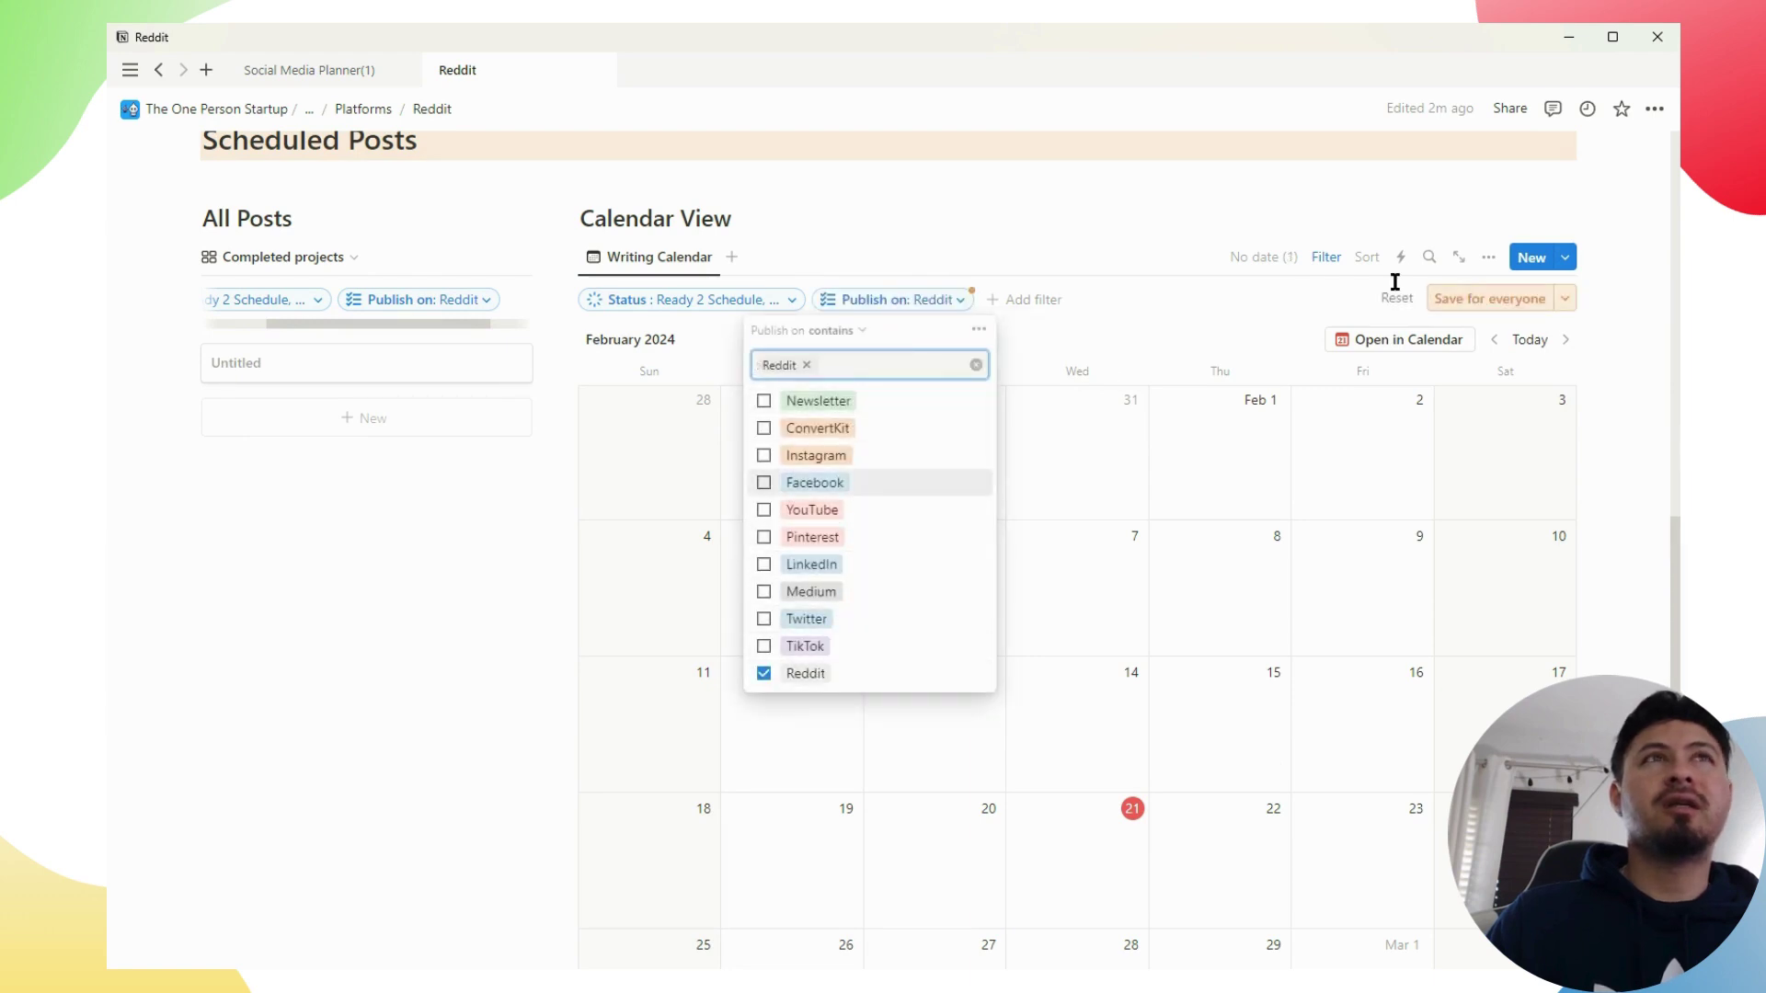
pyautogui.click(1466, 300)
# Filter the Content Progress board to posts with Publish on set to Reddit and save the filter for everyone
pyautogui.scroll(-2, 635, 548)
pyautogui.scroll(-6, 634, 555)
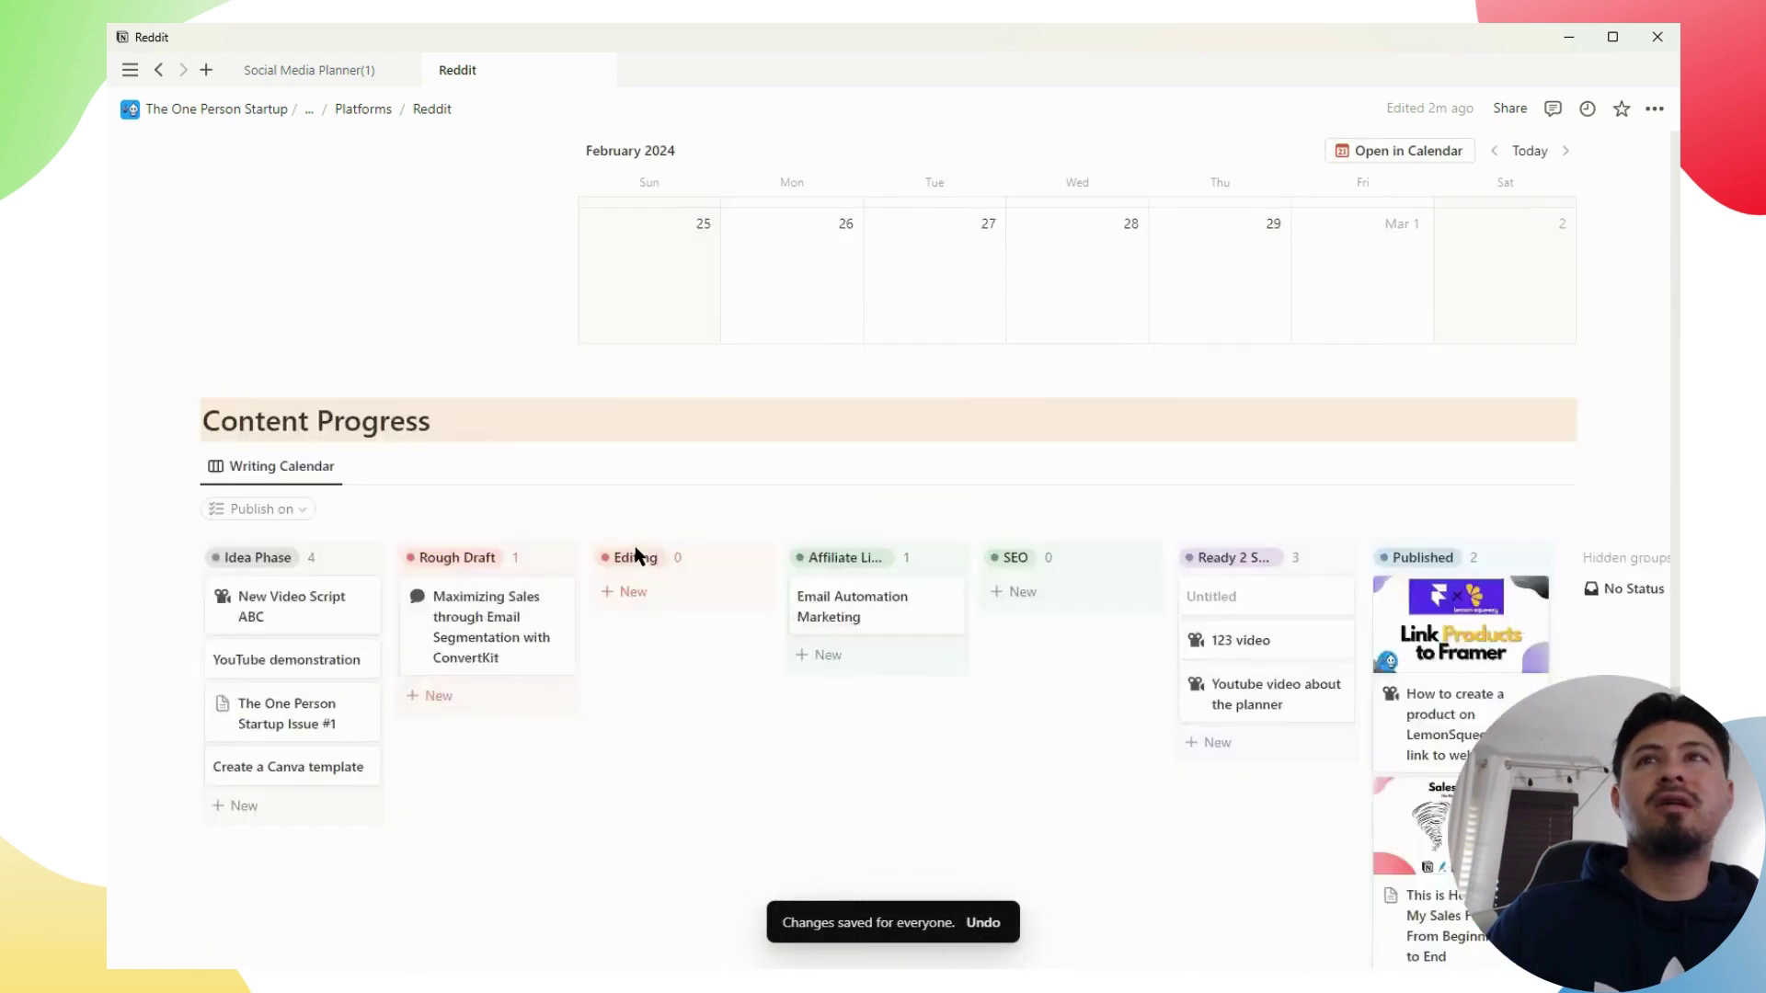
pyautogui.click(278, 354)
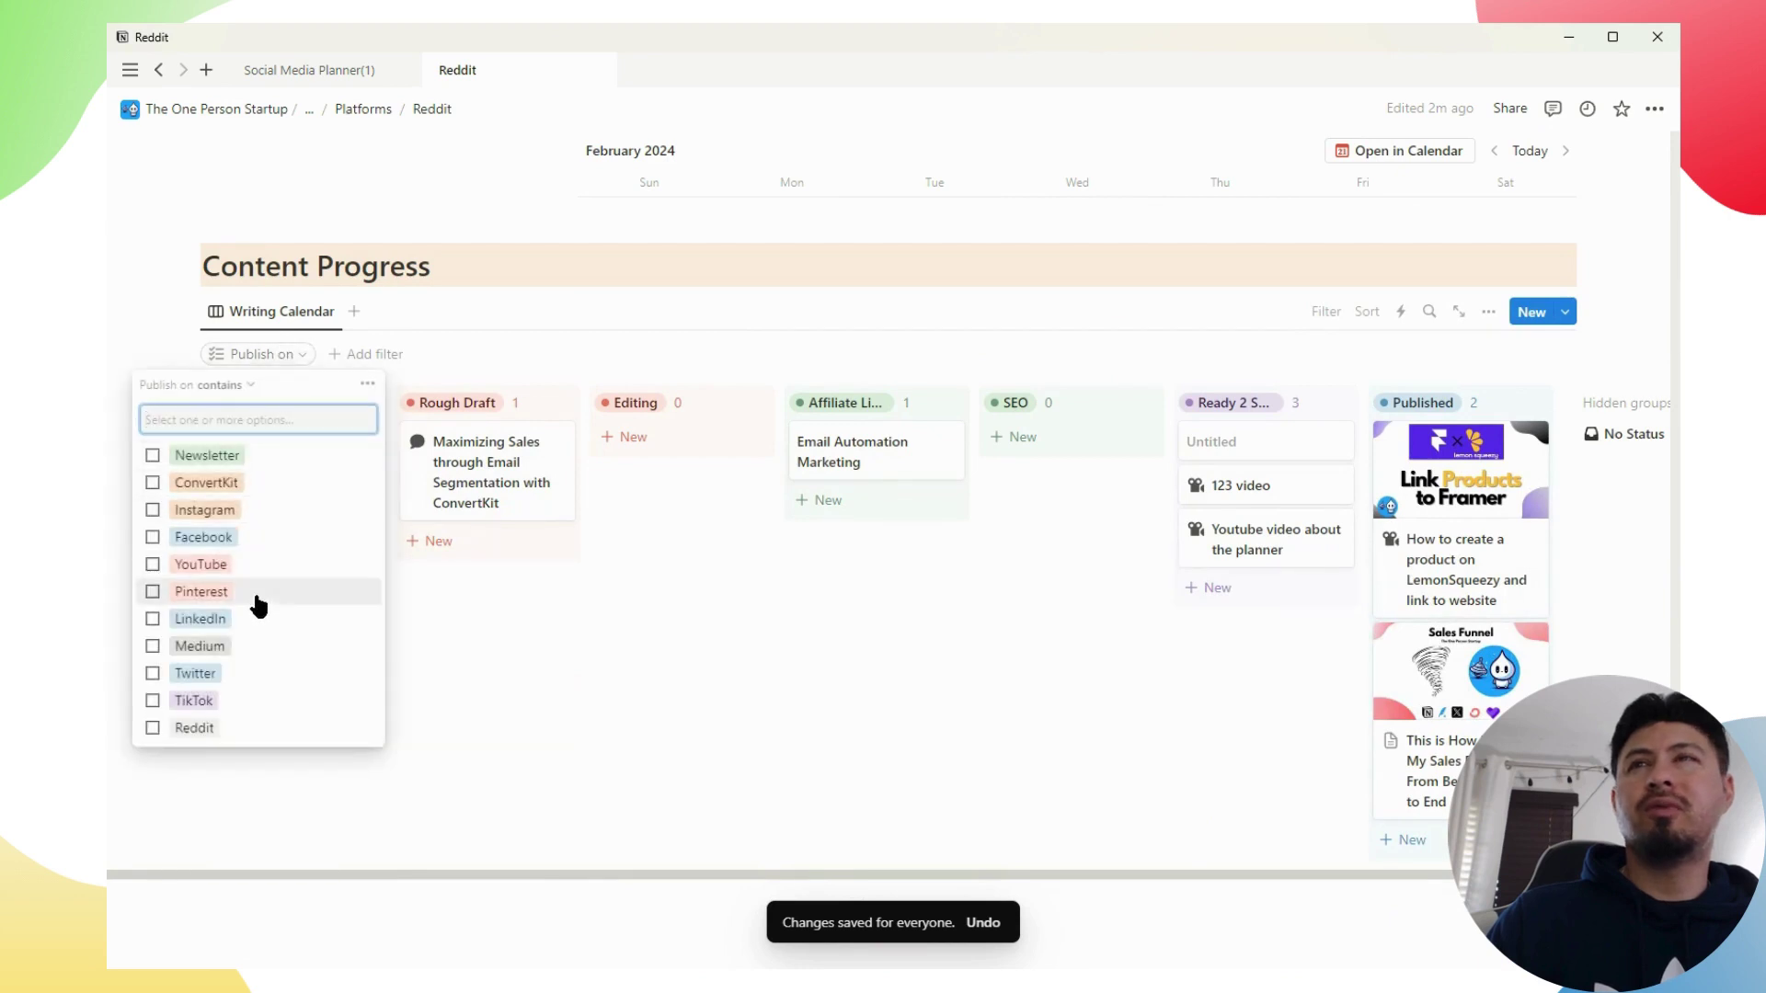
pyautogui.click(221, 728)
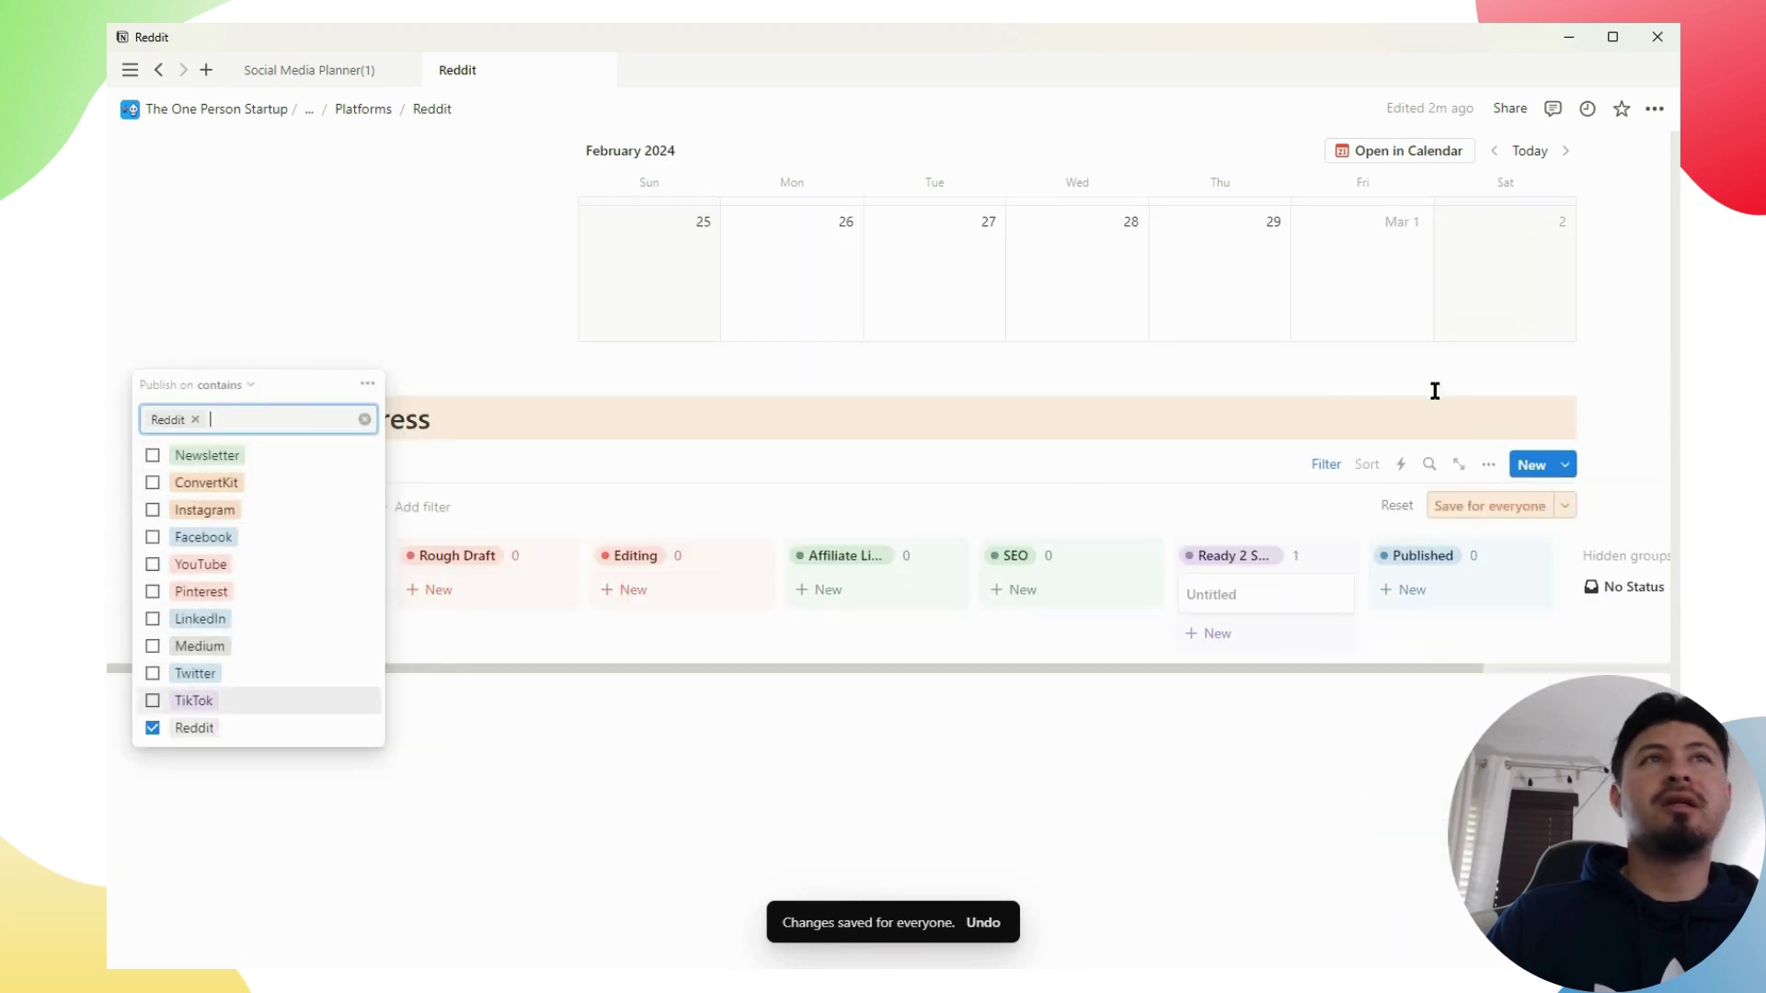
pyautogui.click(1486, 505)
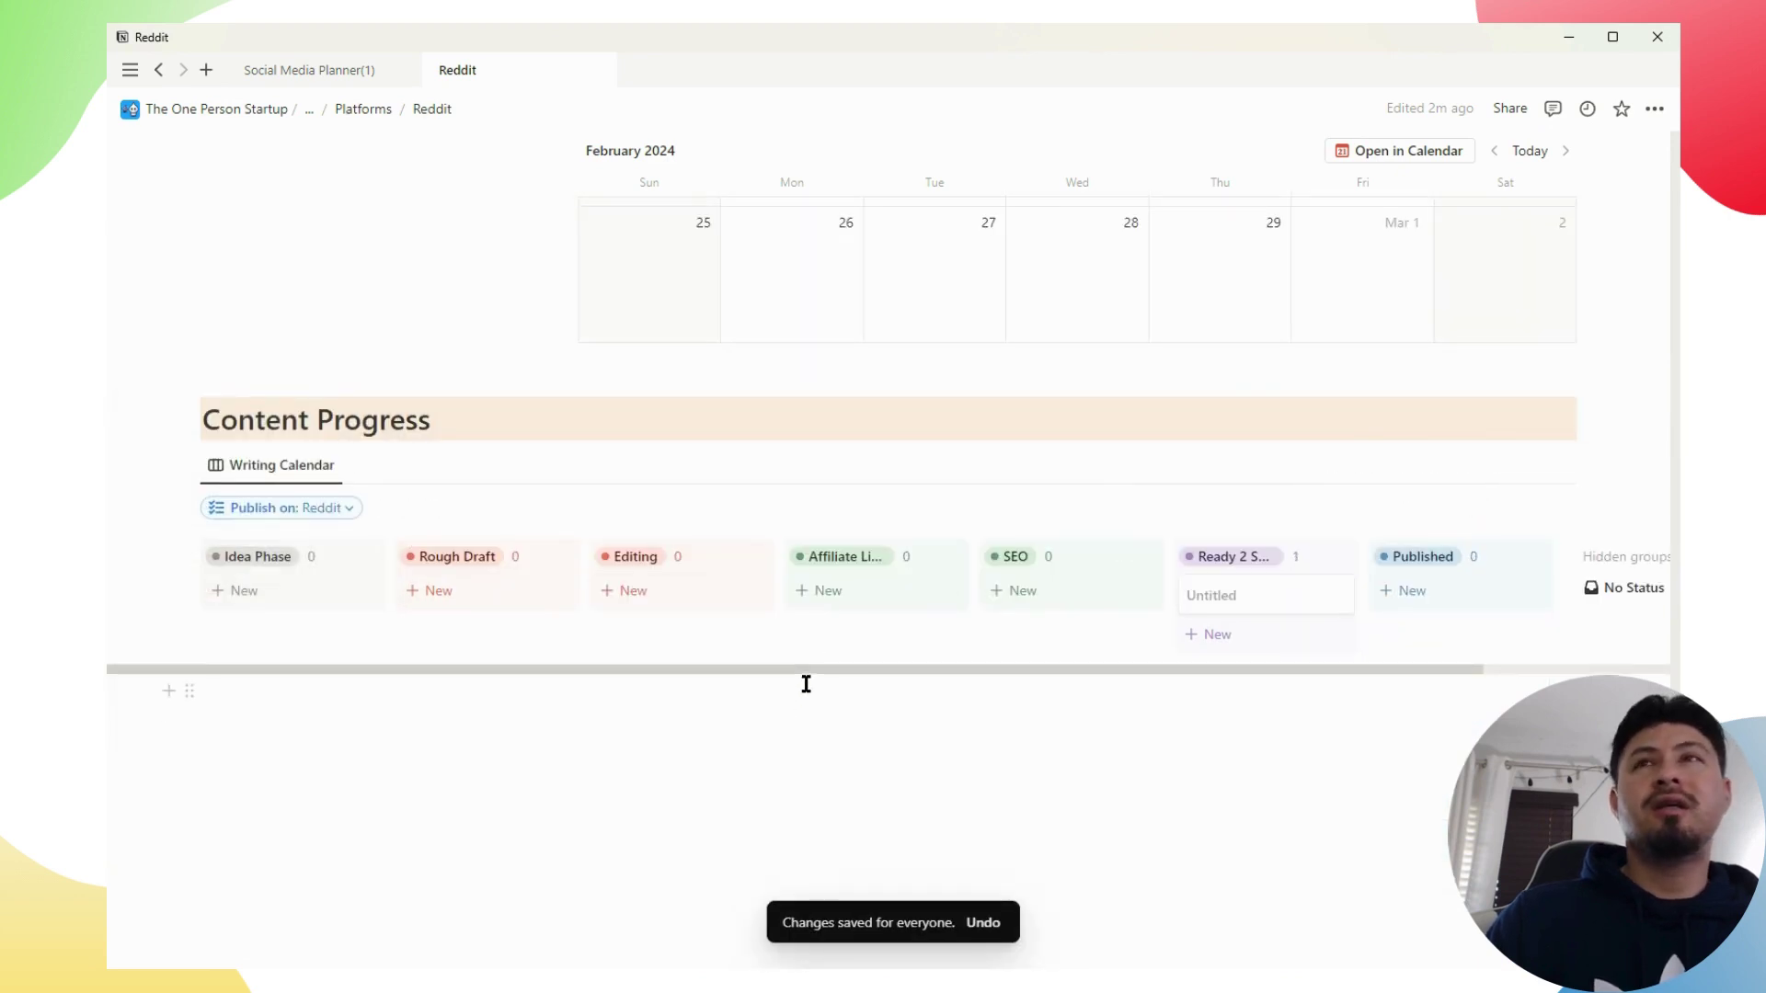
# Look over the start of the Reddit page and return to the Social Media Planner home page
pyautogui.scroll(10, 805, 684)
pyautogui.scroll(10, 806, 684)
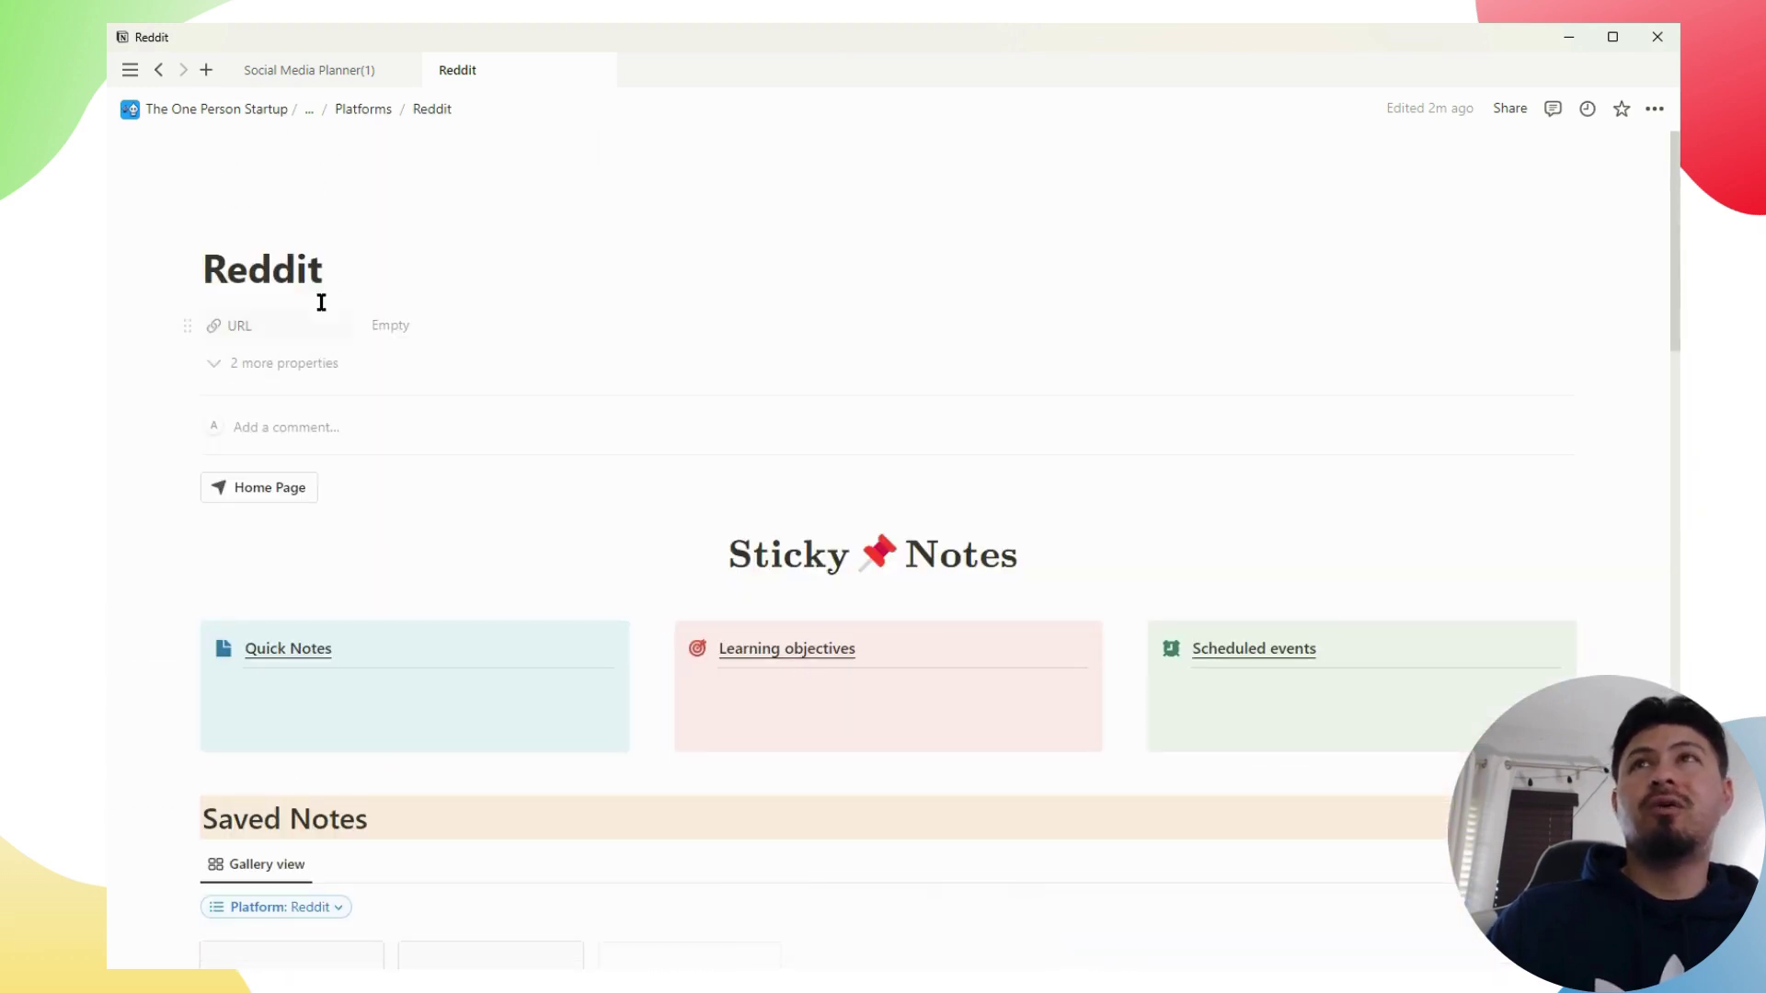
pyautogui.scroll(-6, 616, 493)
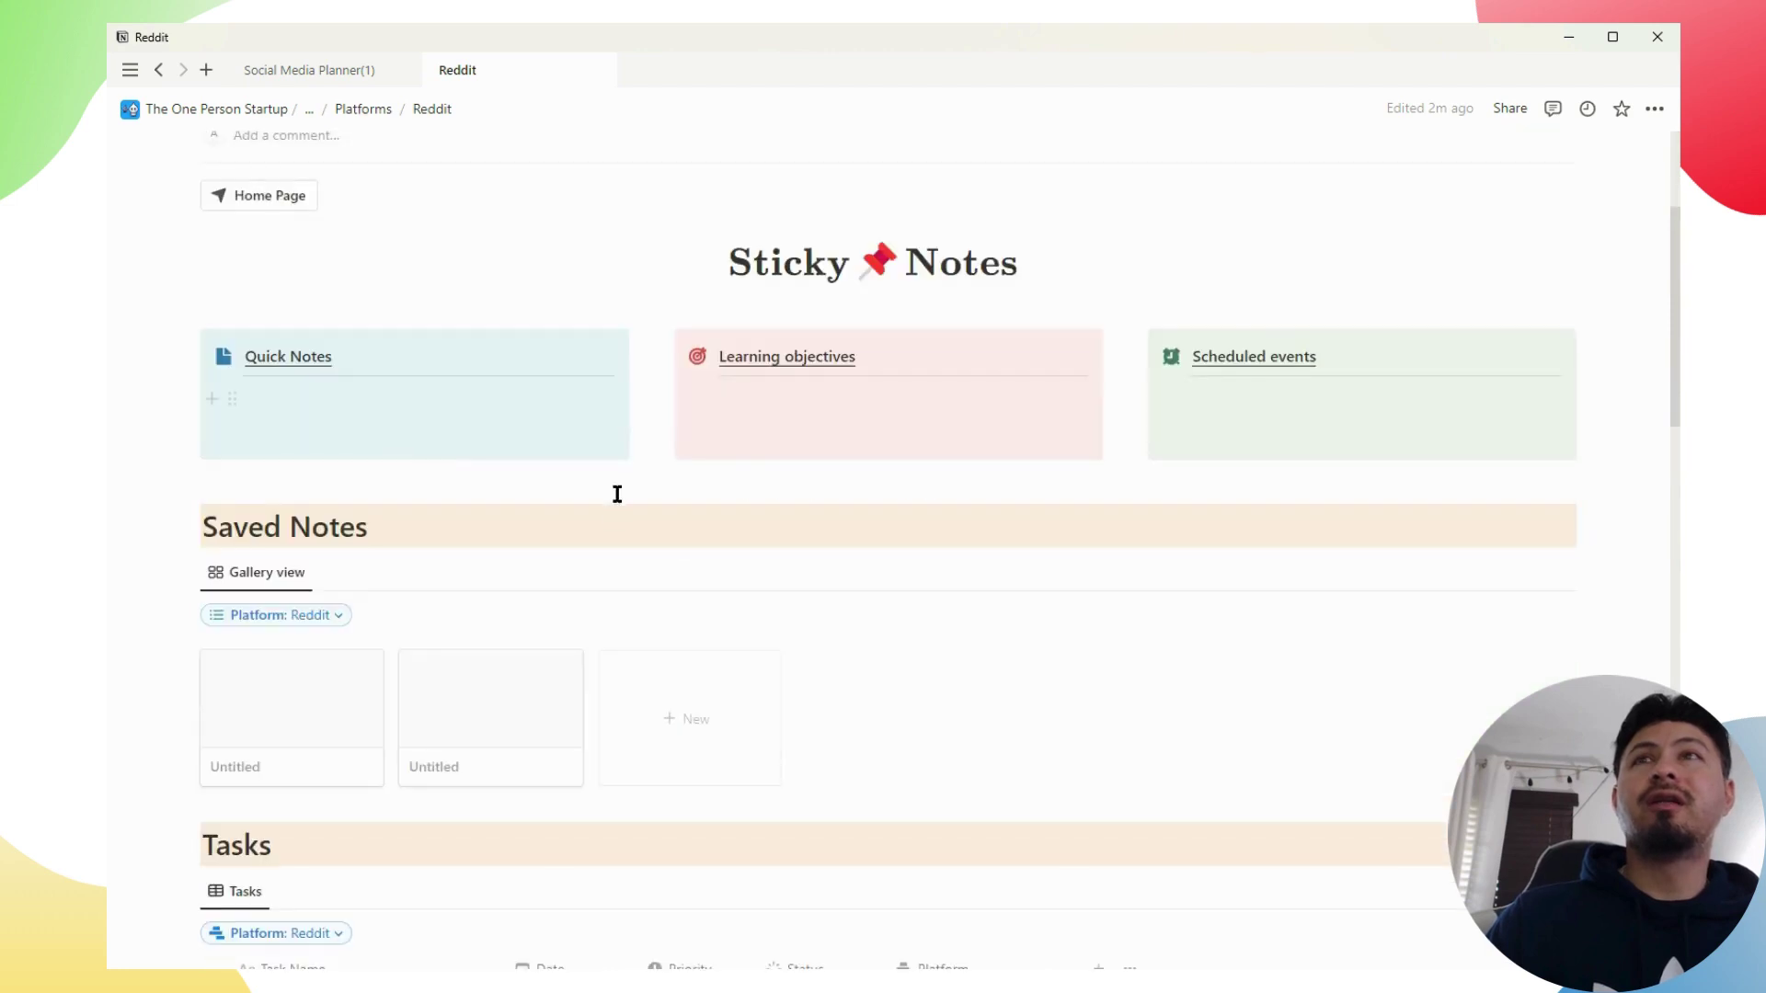
pyautogui.scroll(6, 625, 529)
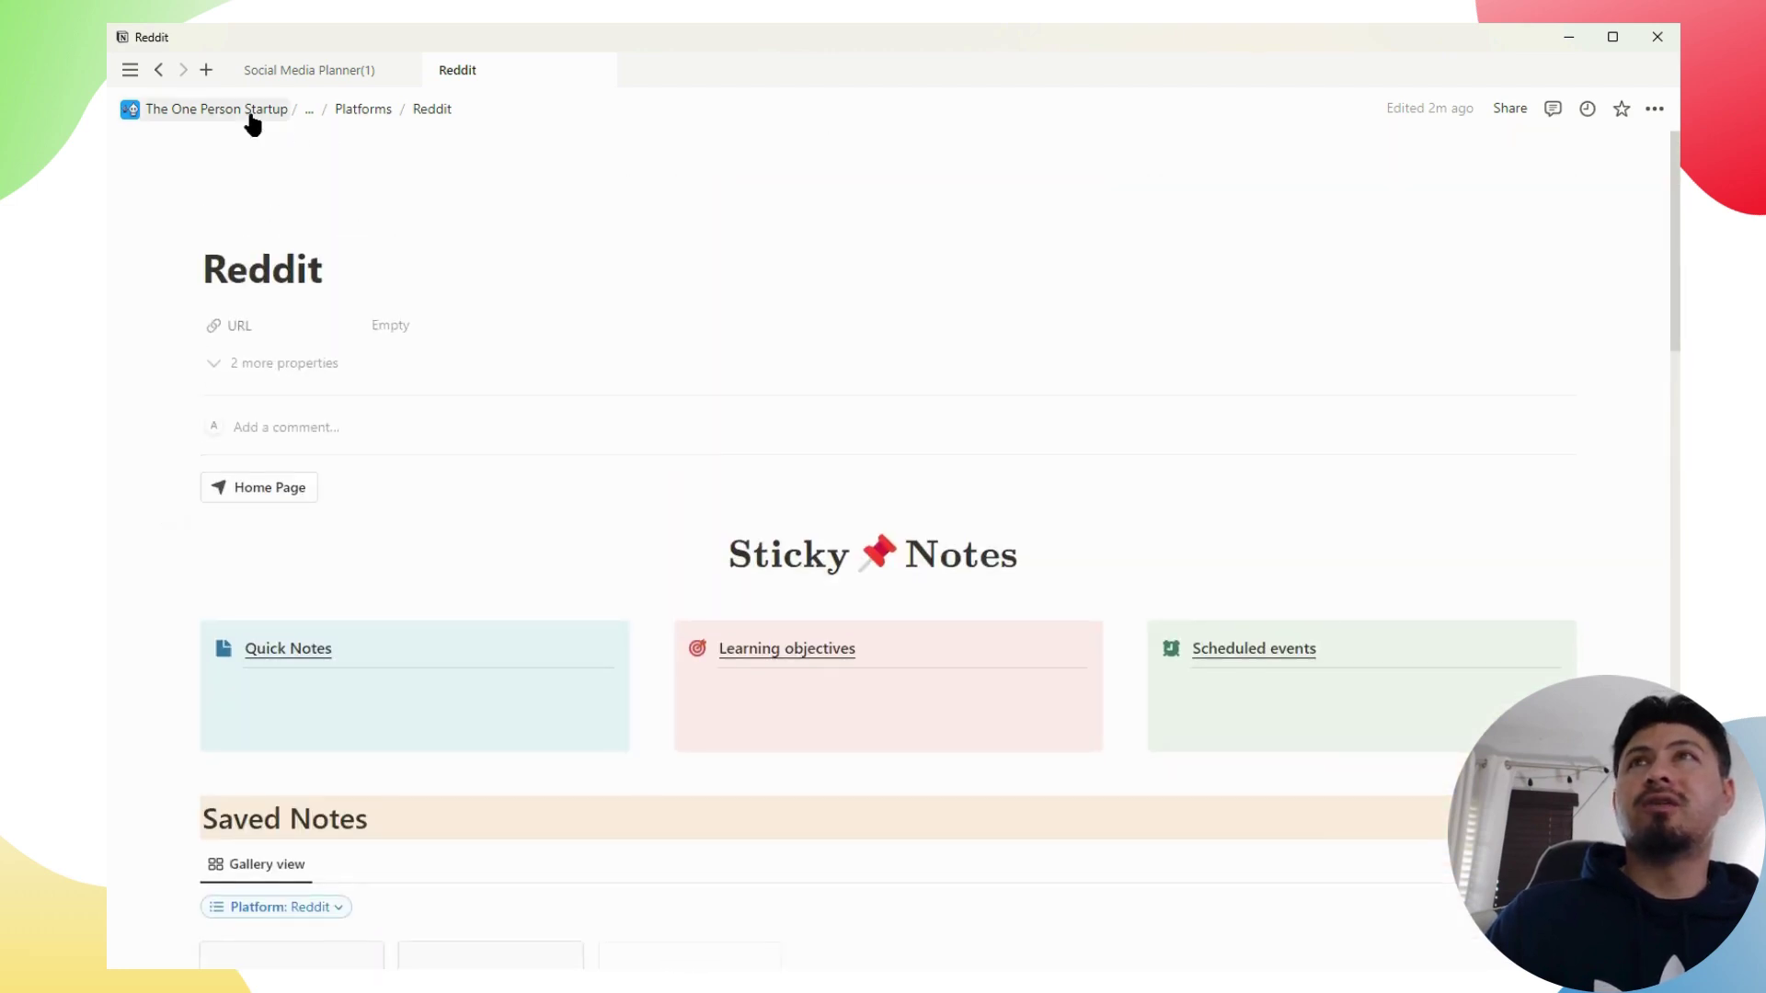
pyautogui.click(262, 495)
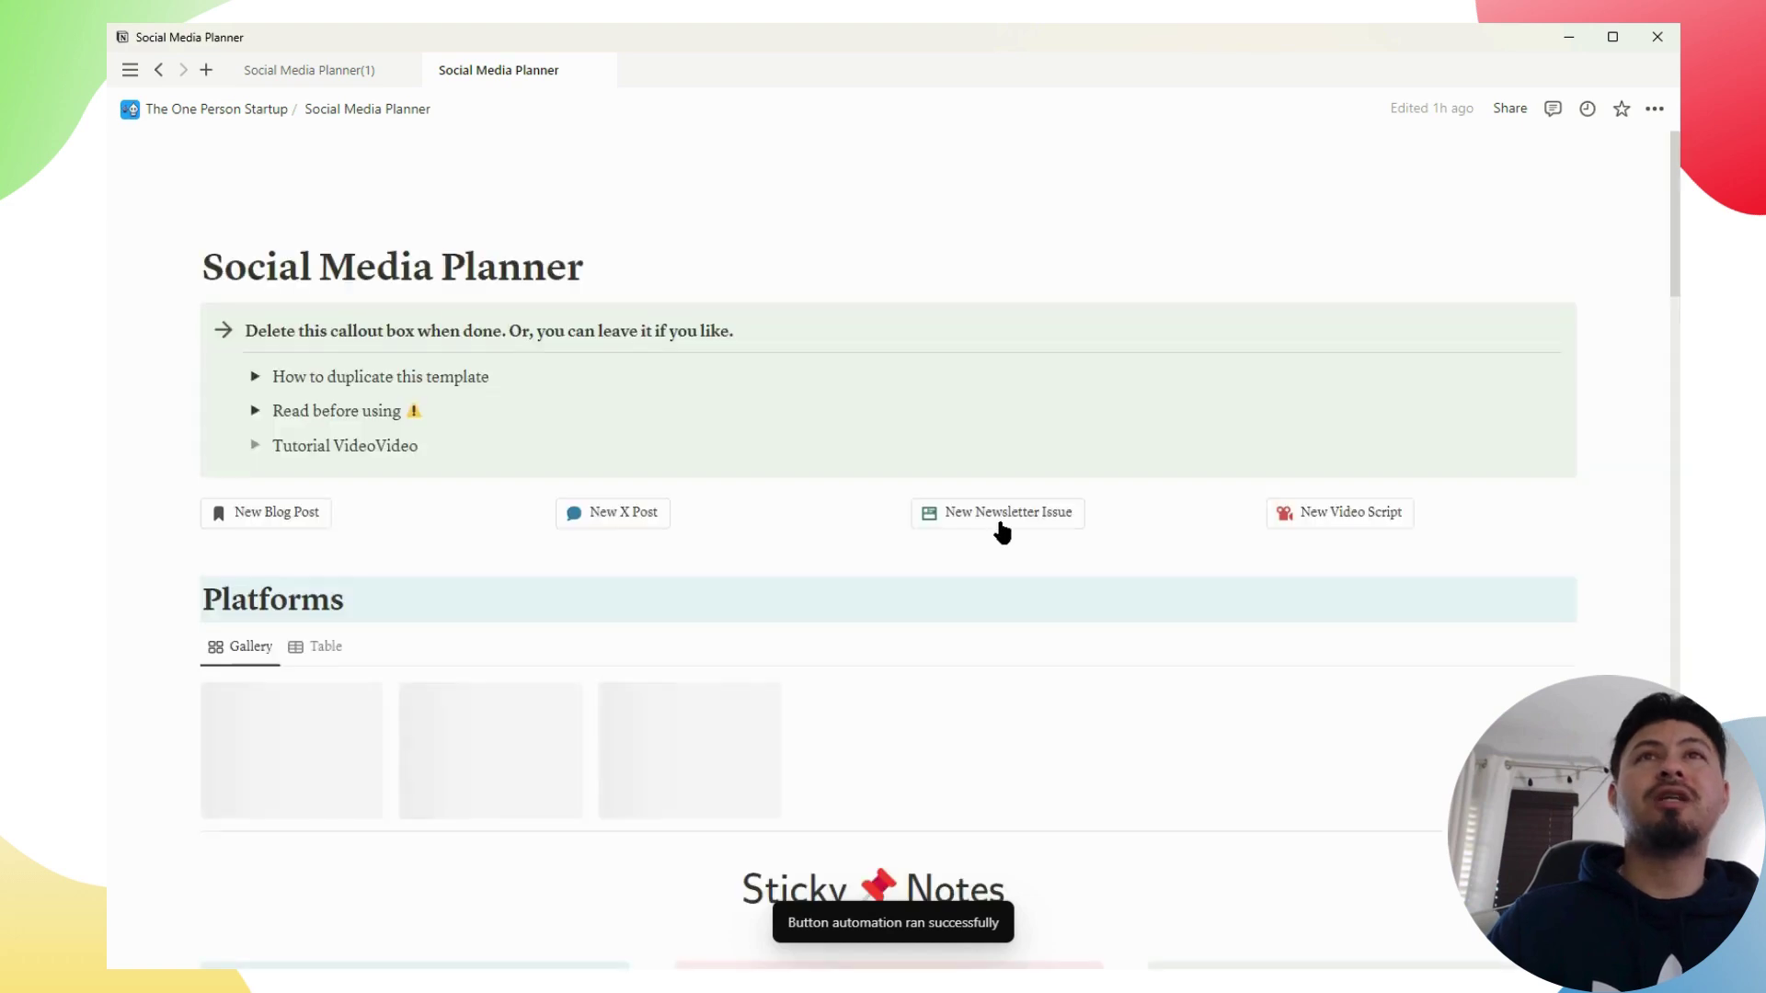
# Open the "Maximizing Sales through Email Segmentation with ConvertKit" post from the Progress Board for Social Media as a full page
pyautogui.scroll(-2, 1011, 534)
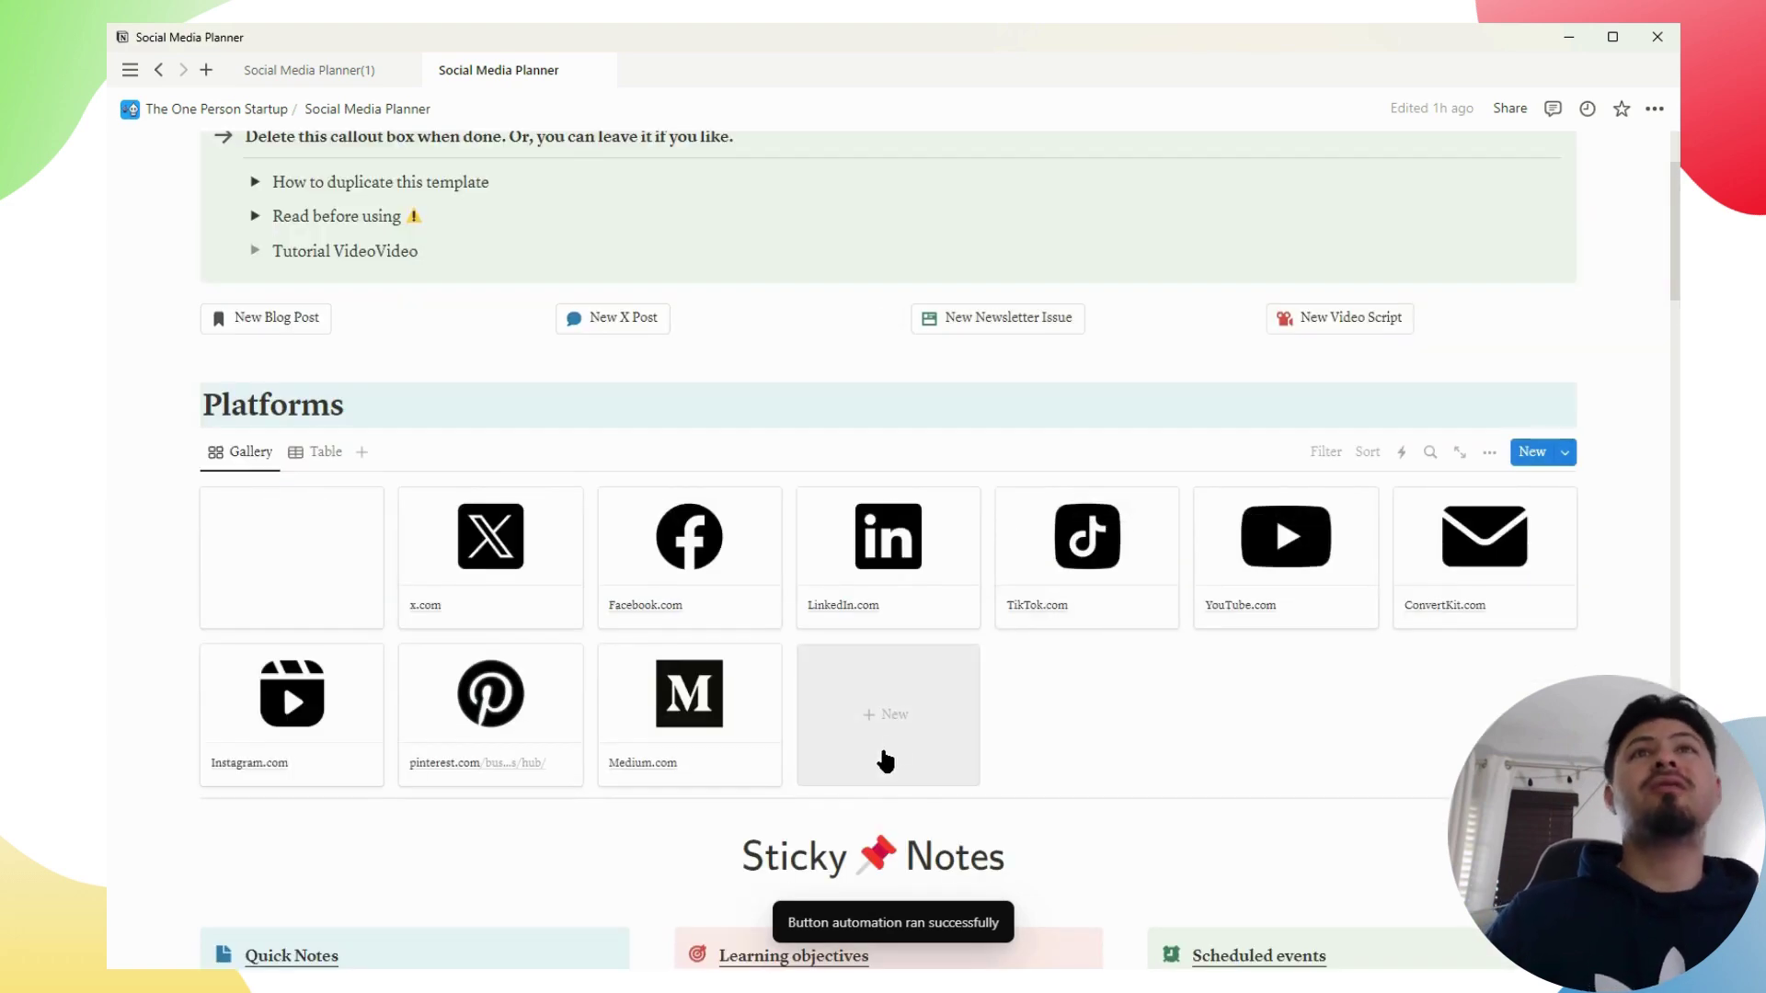
pyautogui.scroll(-10, 1154, 773)
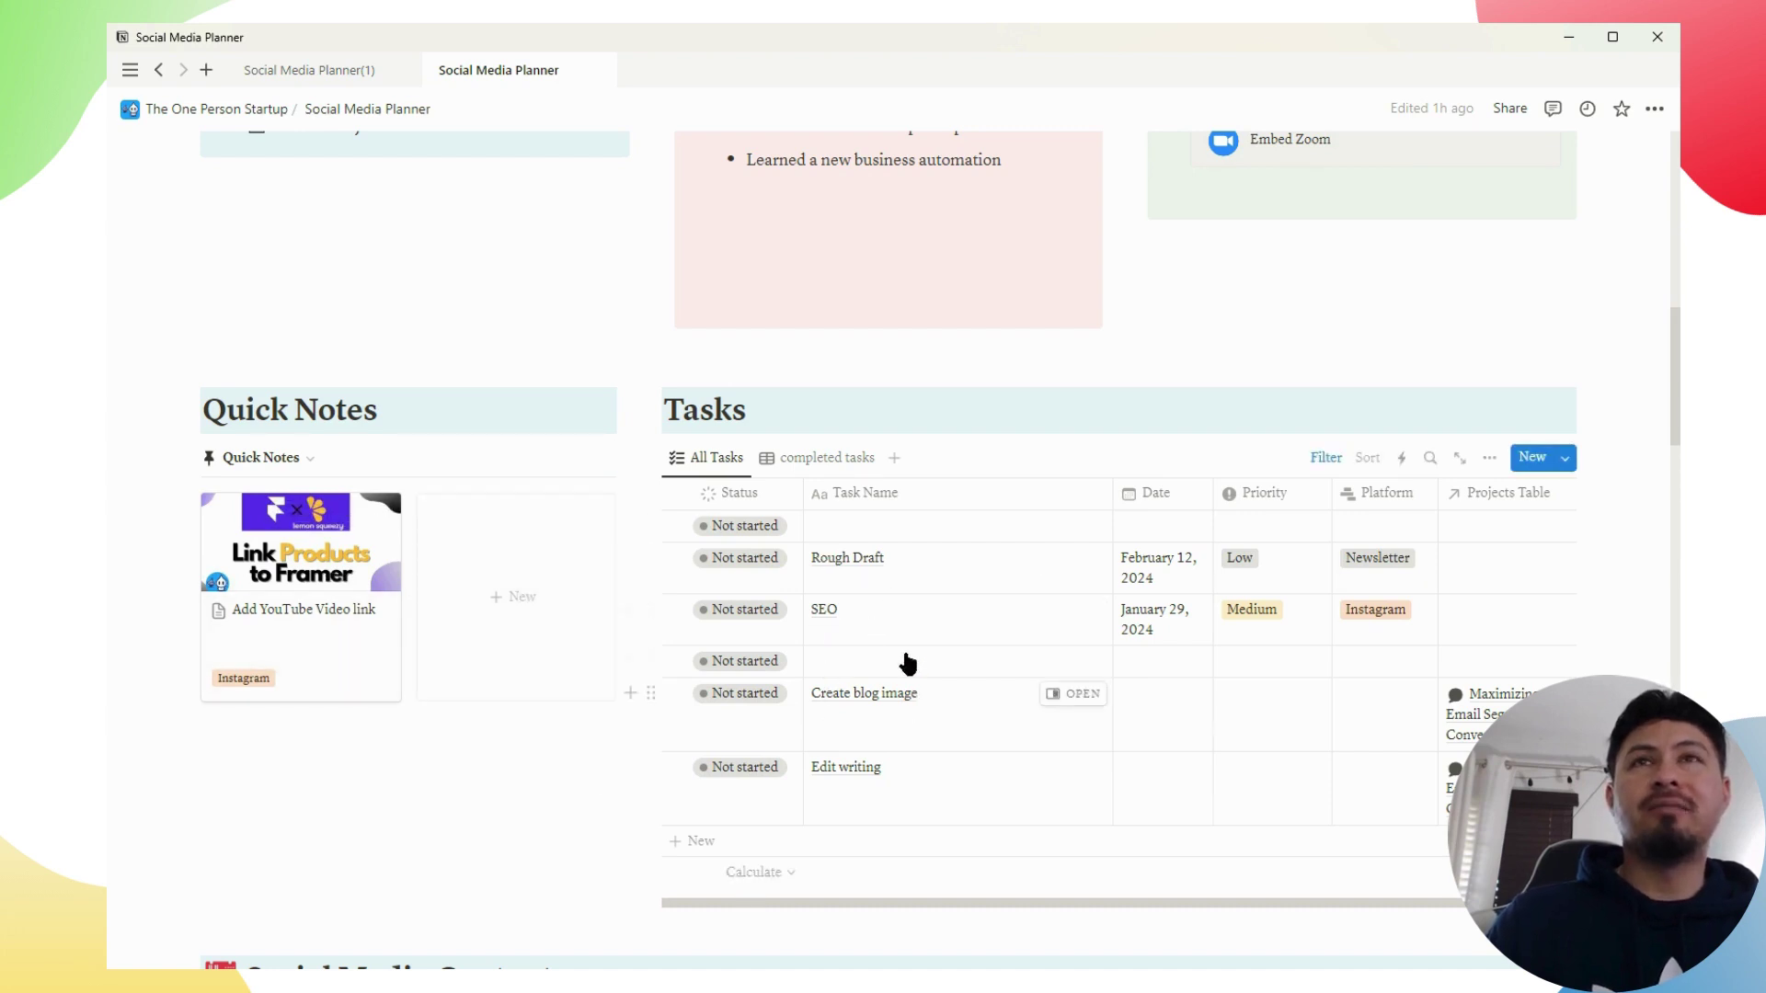
pyautogui.scroll(-3, 619, 715)
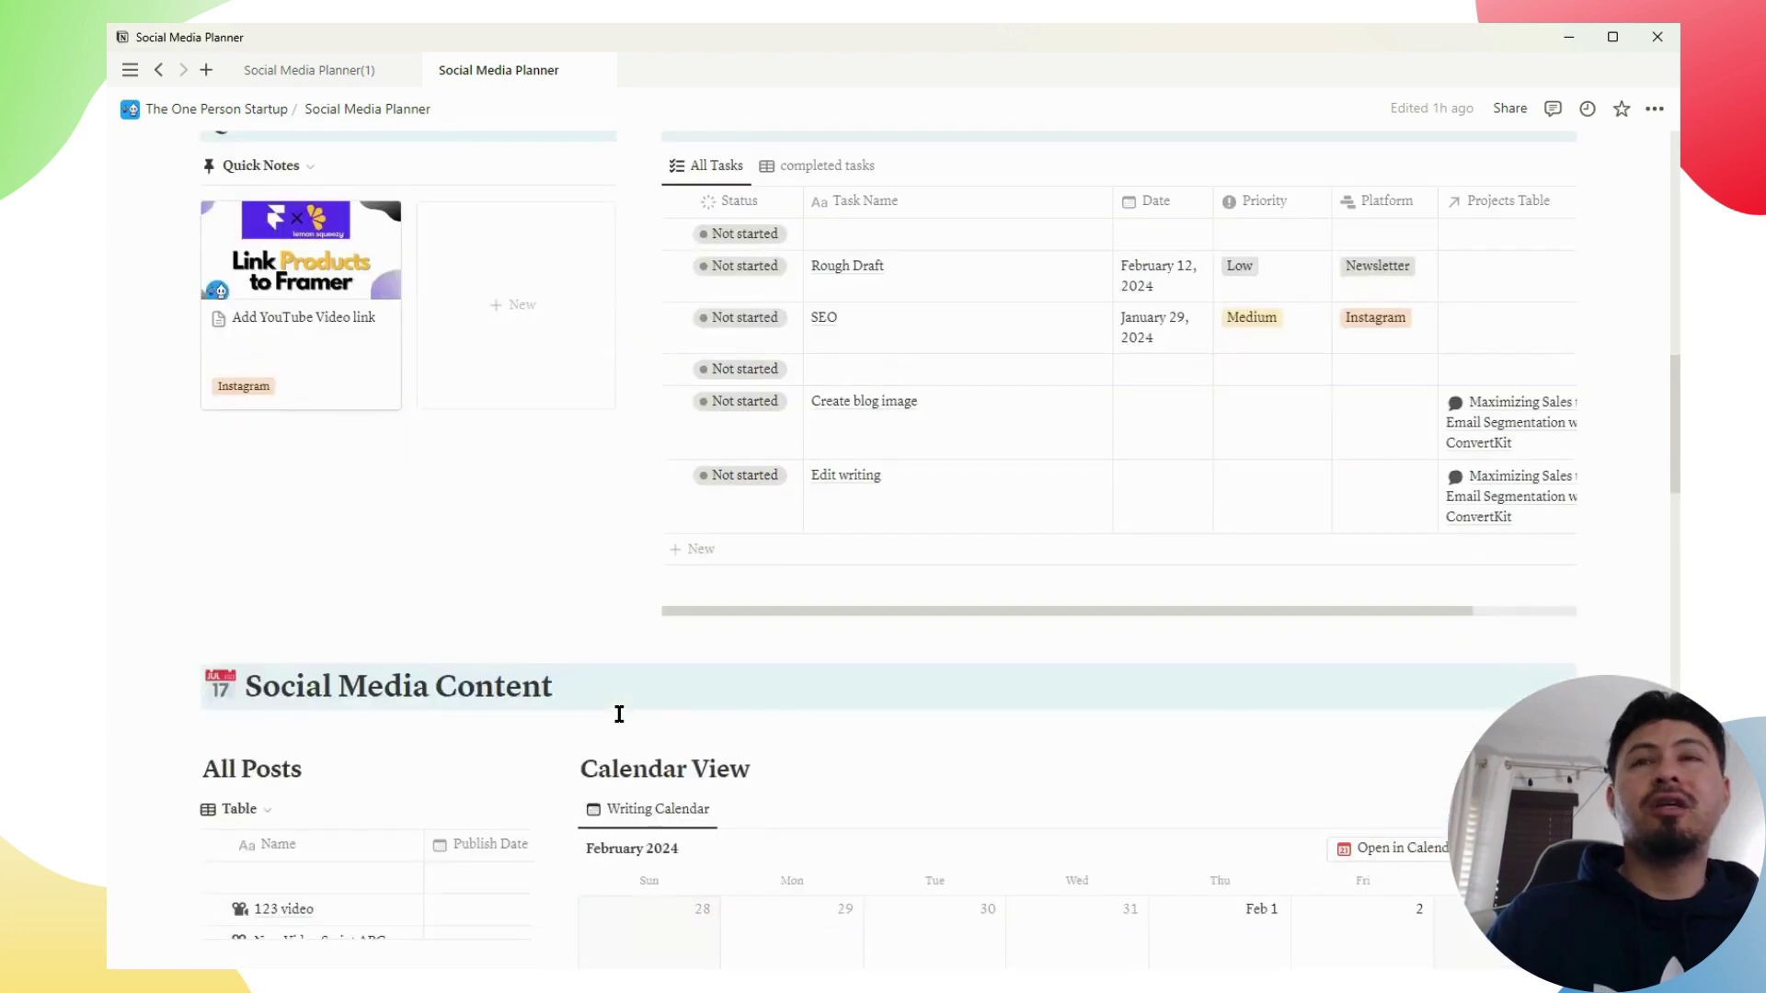
pyautogui.scroll(-12, 619, 714)
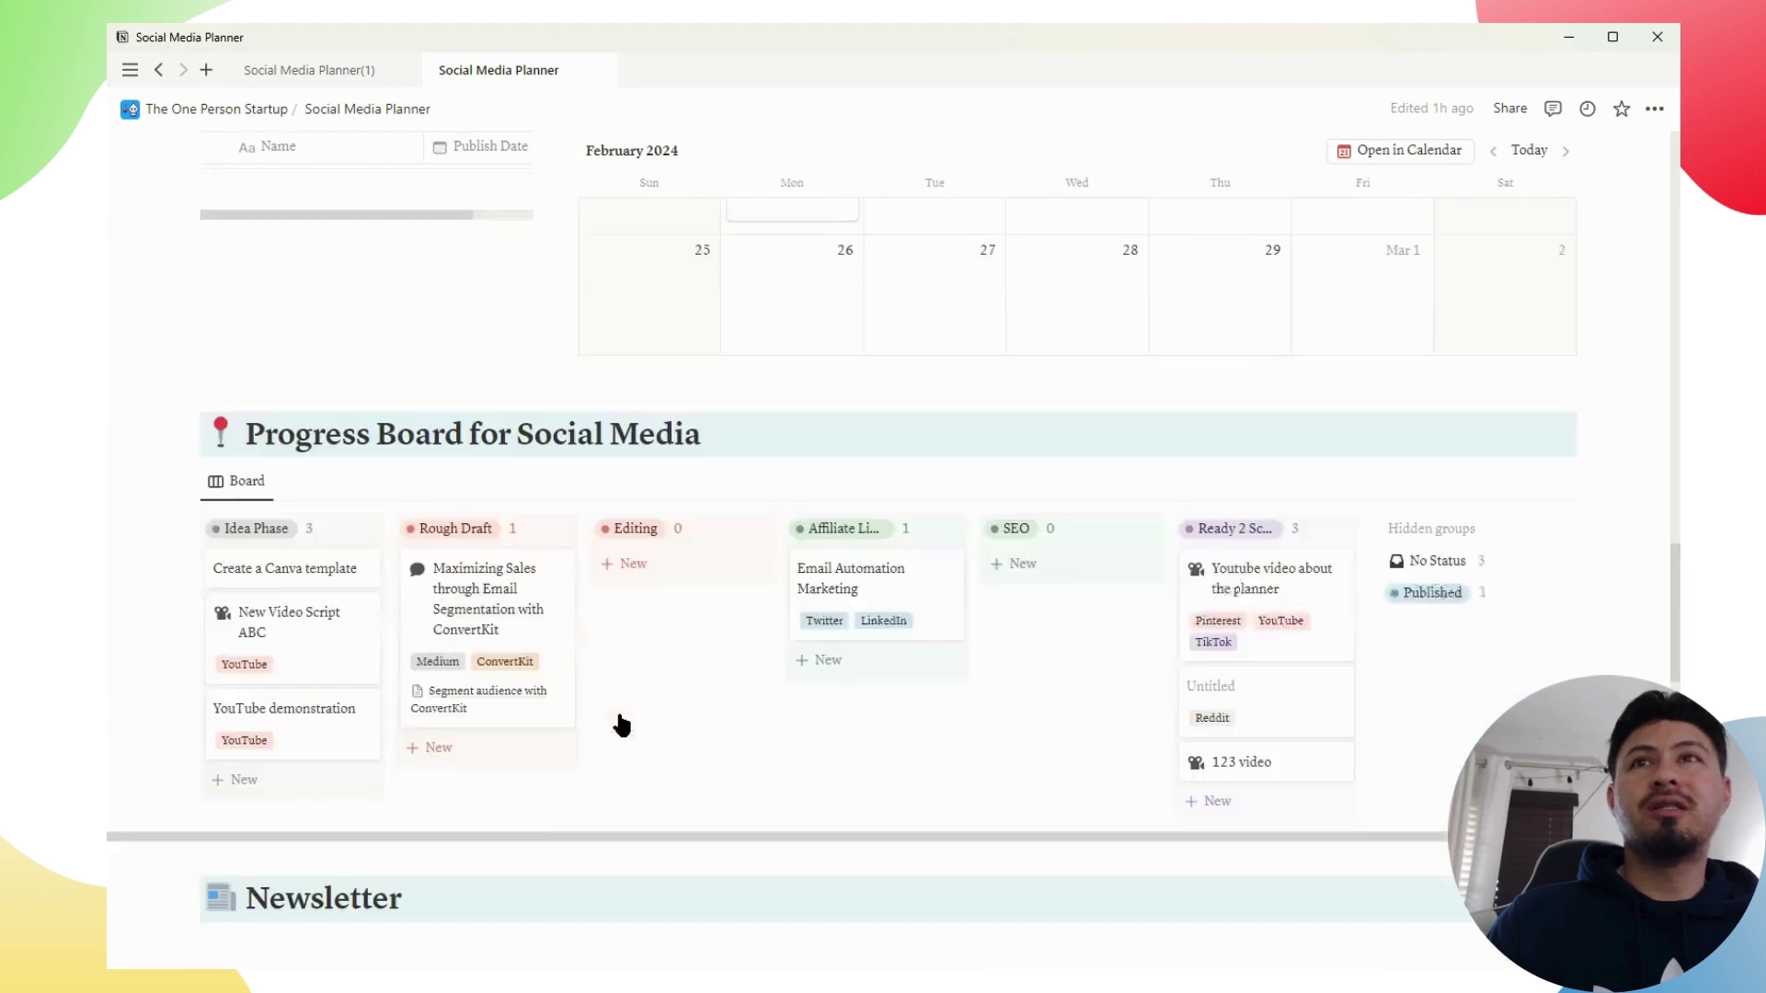
pyautogui.click(507, 596)
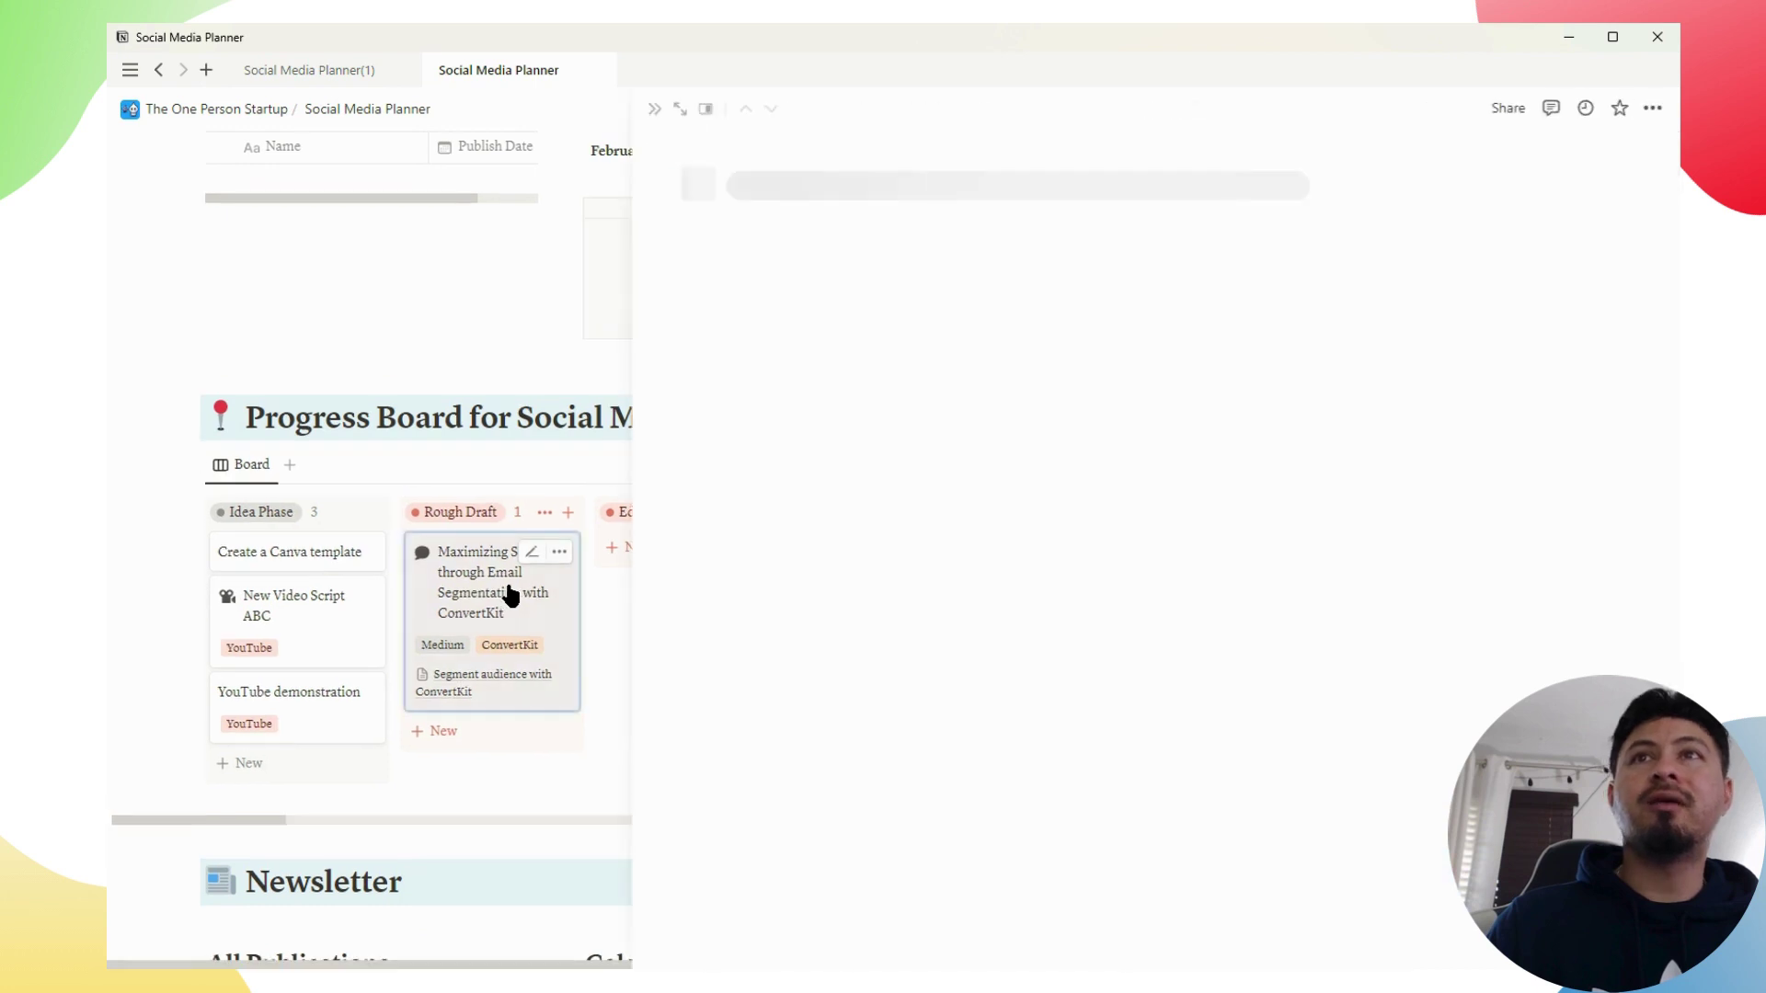
pyautogui.click(680, 108)
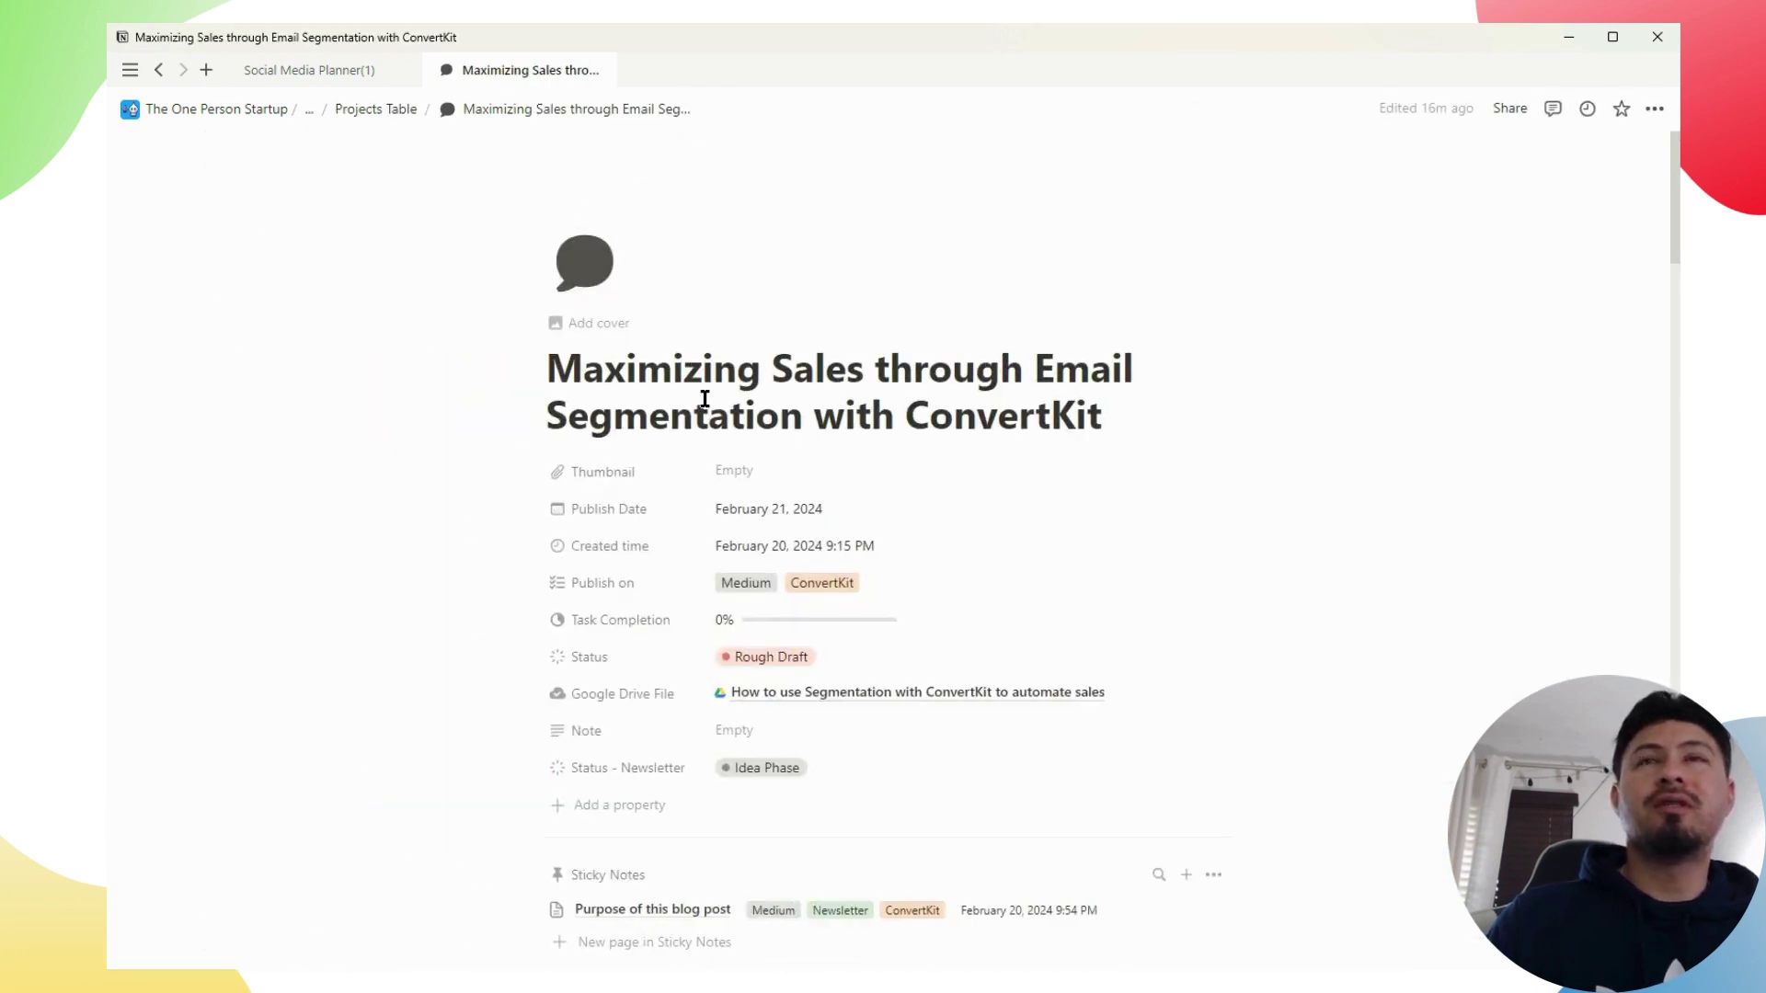
# Check the upload and embed link options of the post's Thumbnail property, leaving it empty
pyautogui.scroll(-3, 726, 405)
pyautogui.scroll(2, 754, 406)
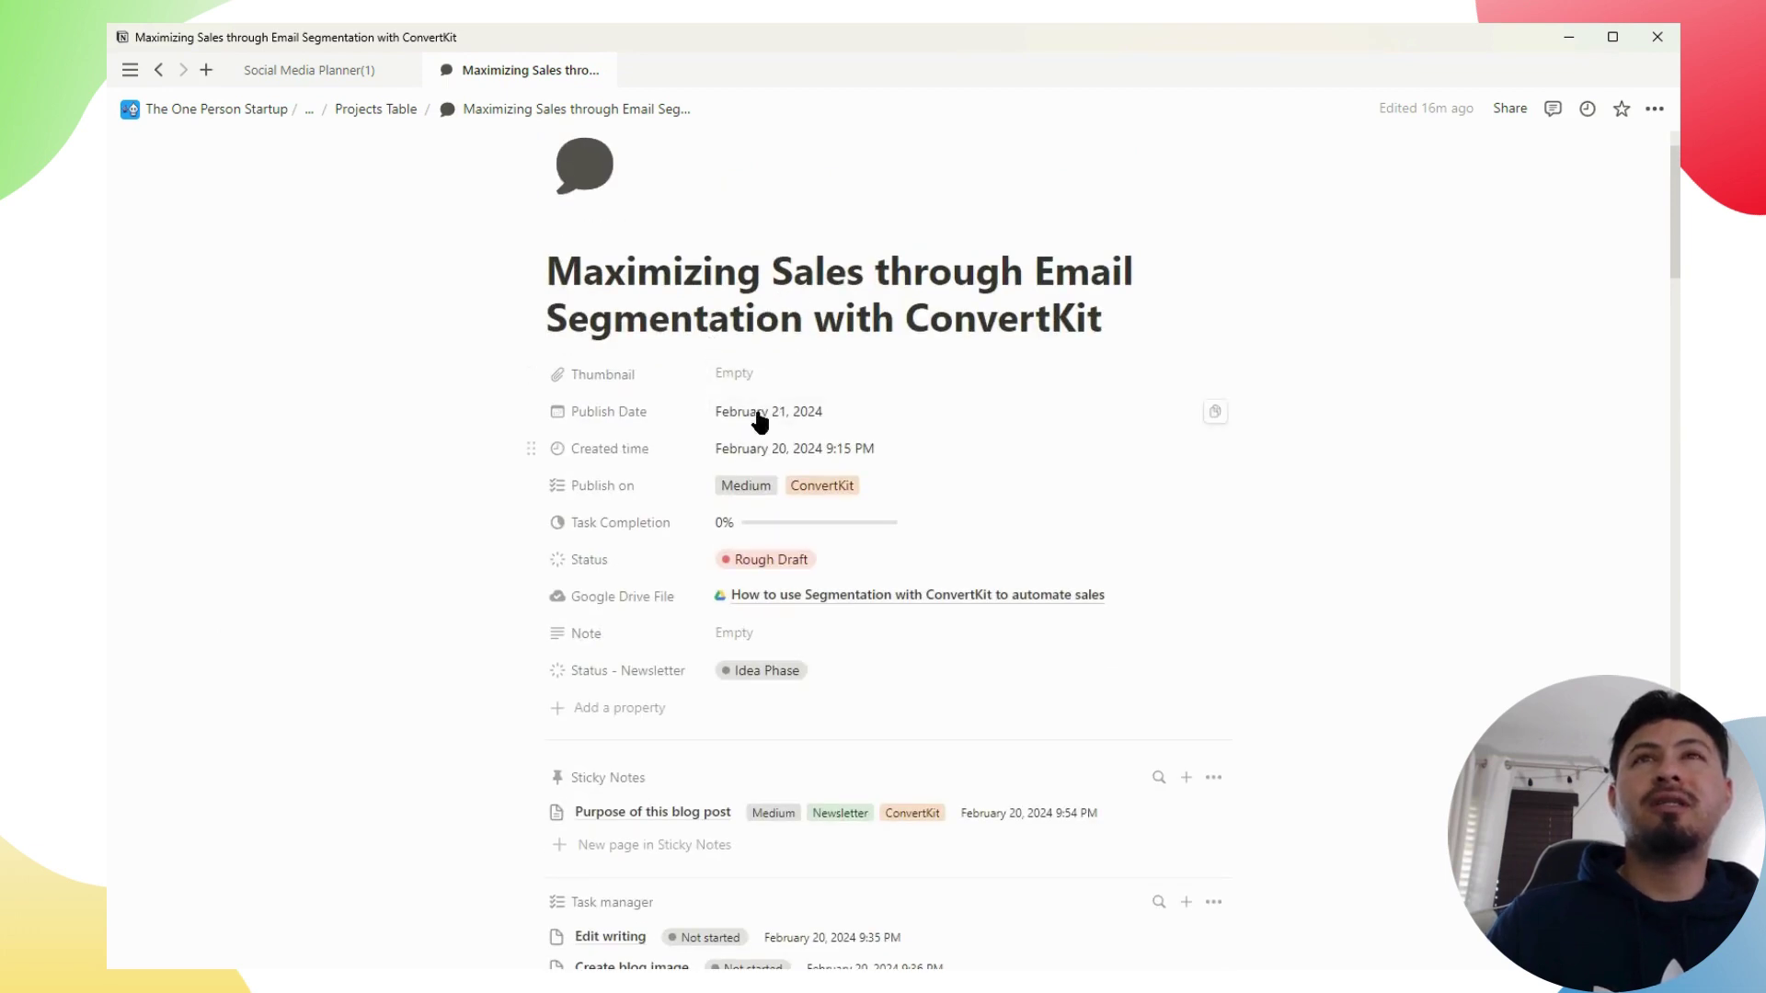
pyautogui.click(788, 382)
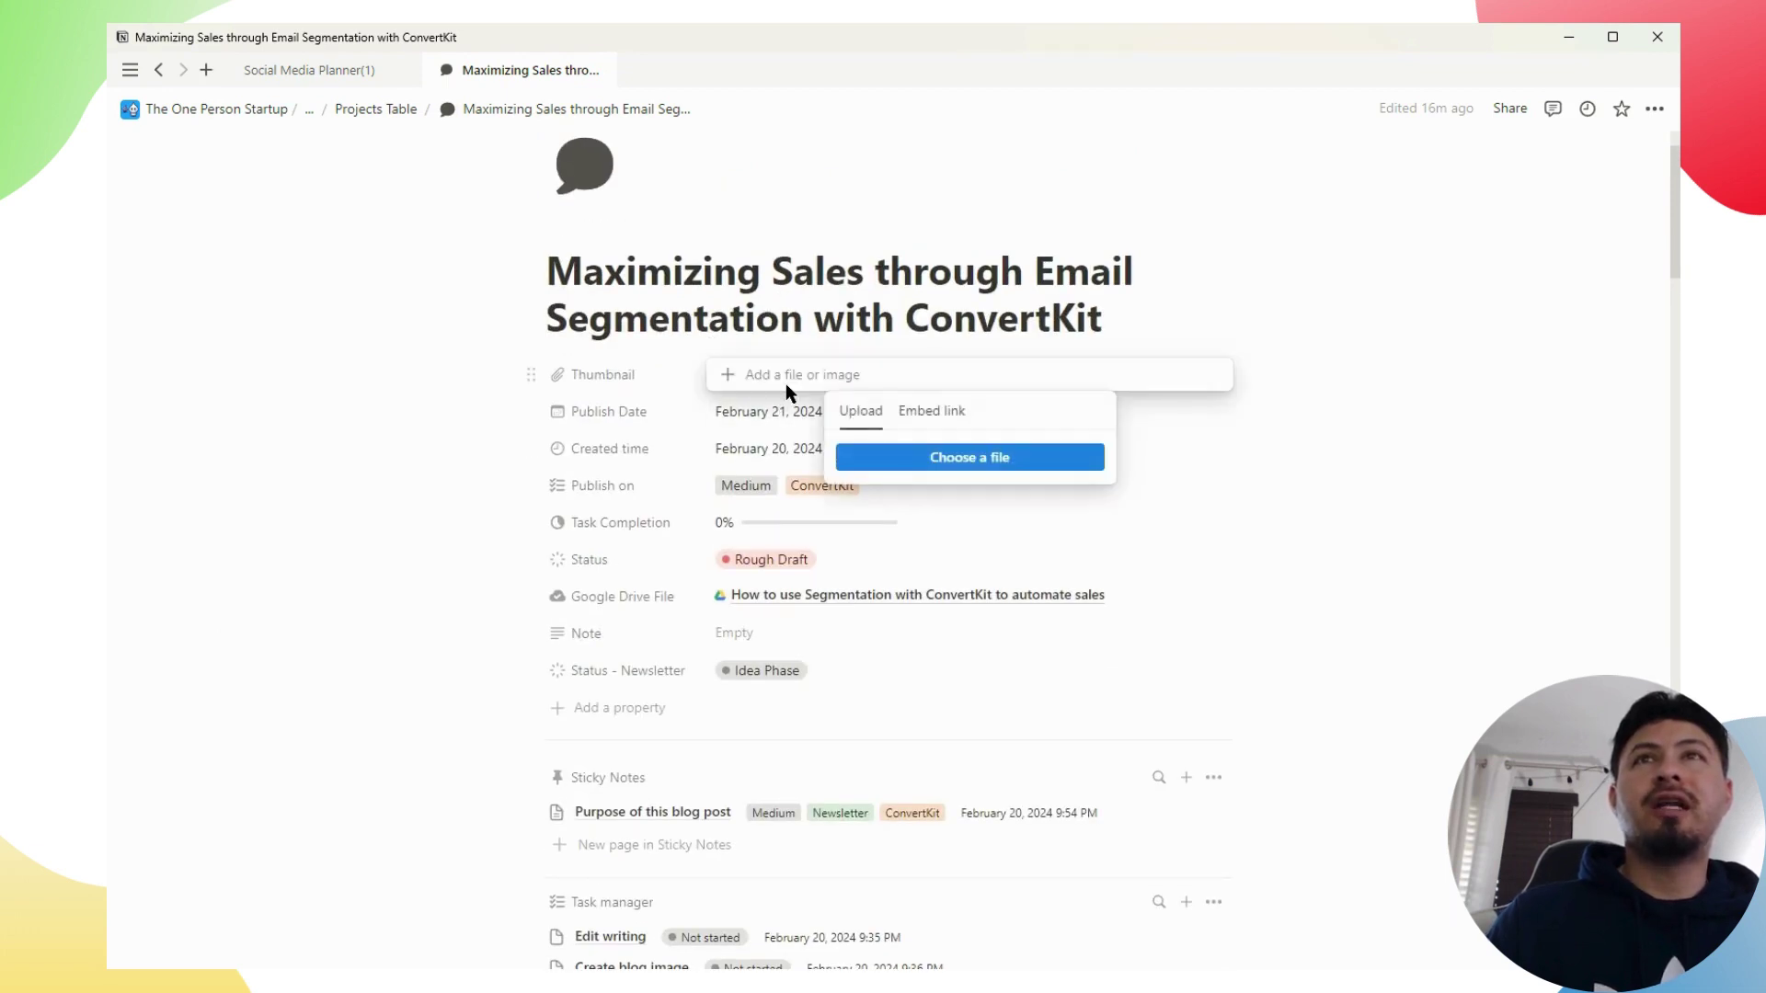
pyautogui.click(943, 420)
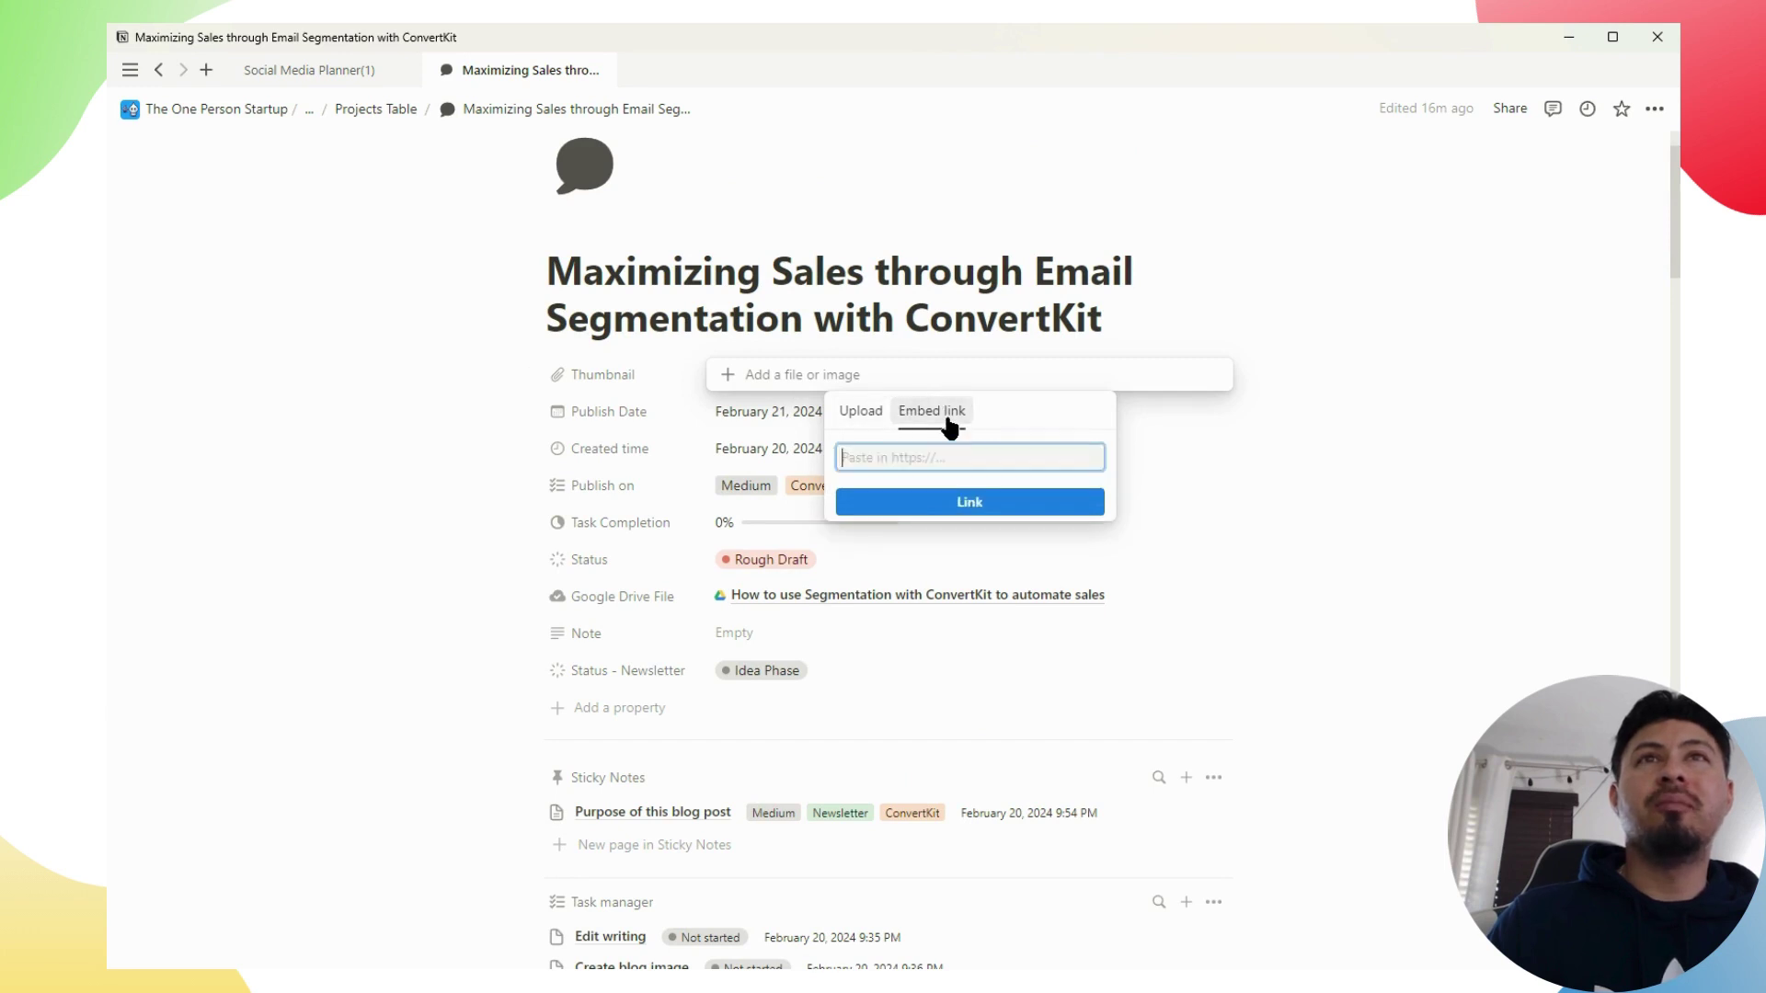
pyautogui.click(973, 311)
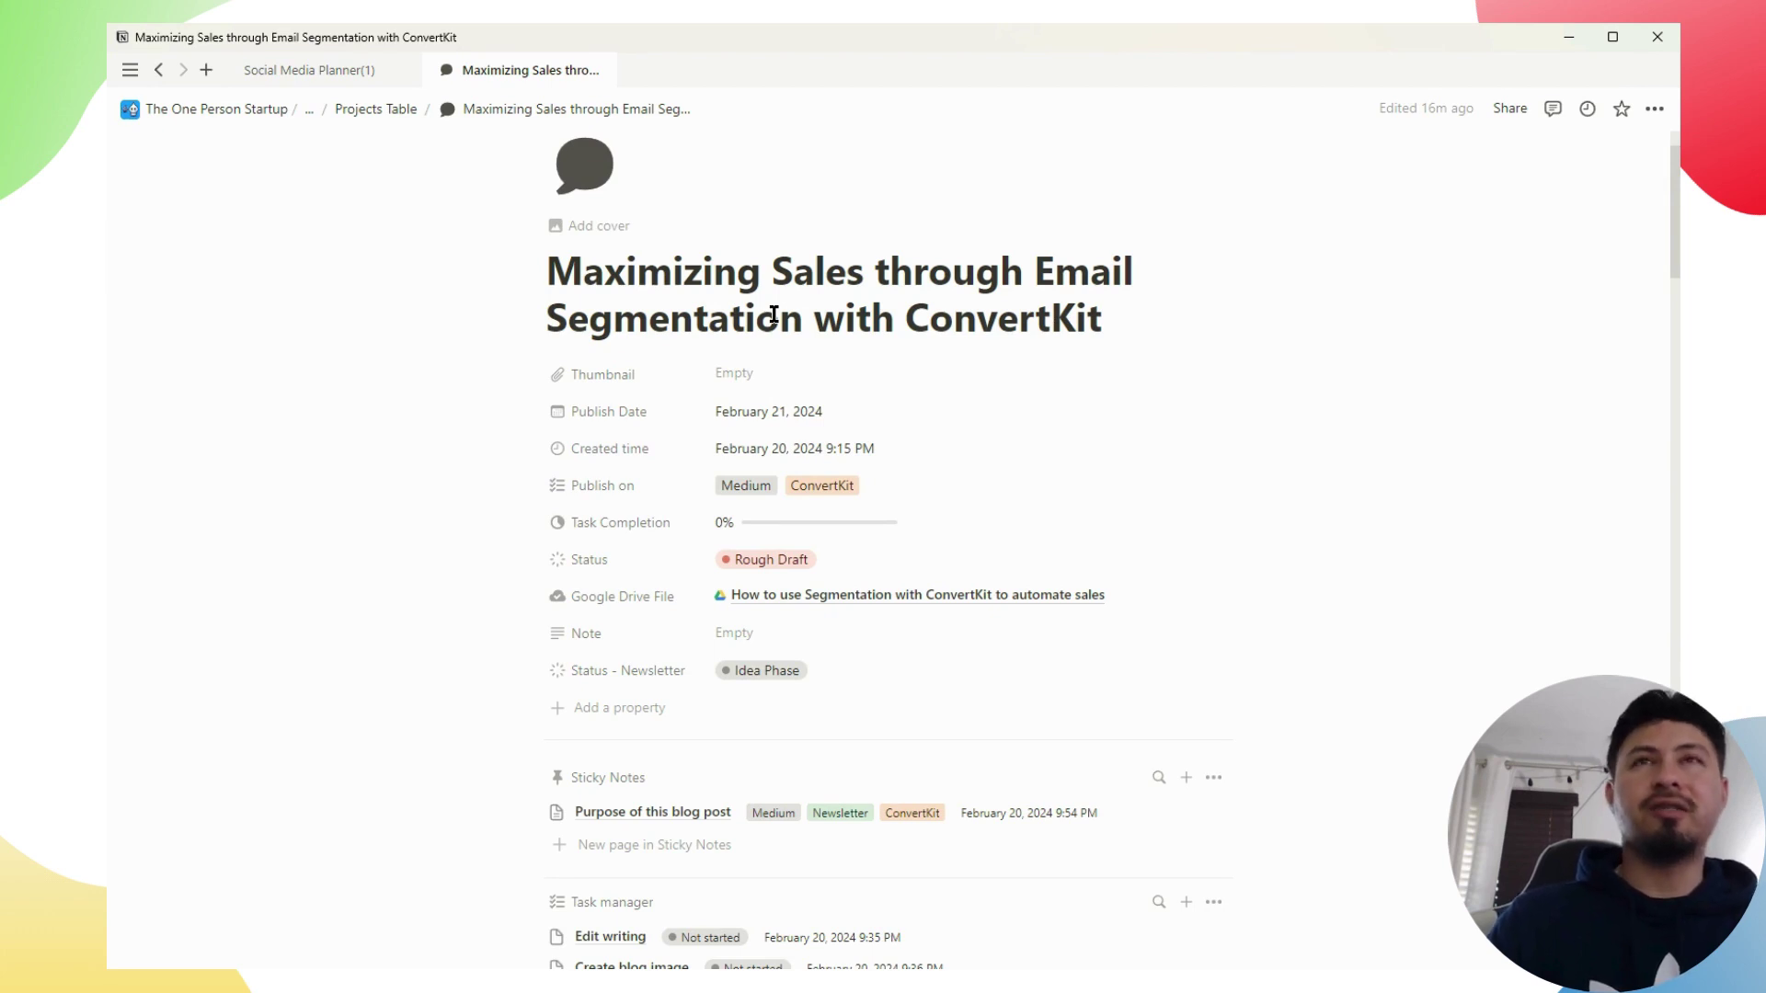
# Check the platform options of the post's Publish on property and its Publish Date without changing them
pyautogui.scroll(-1, 760, 488)
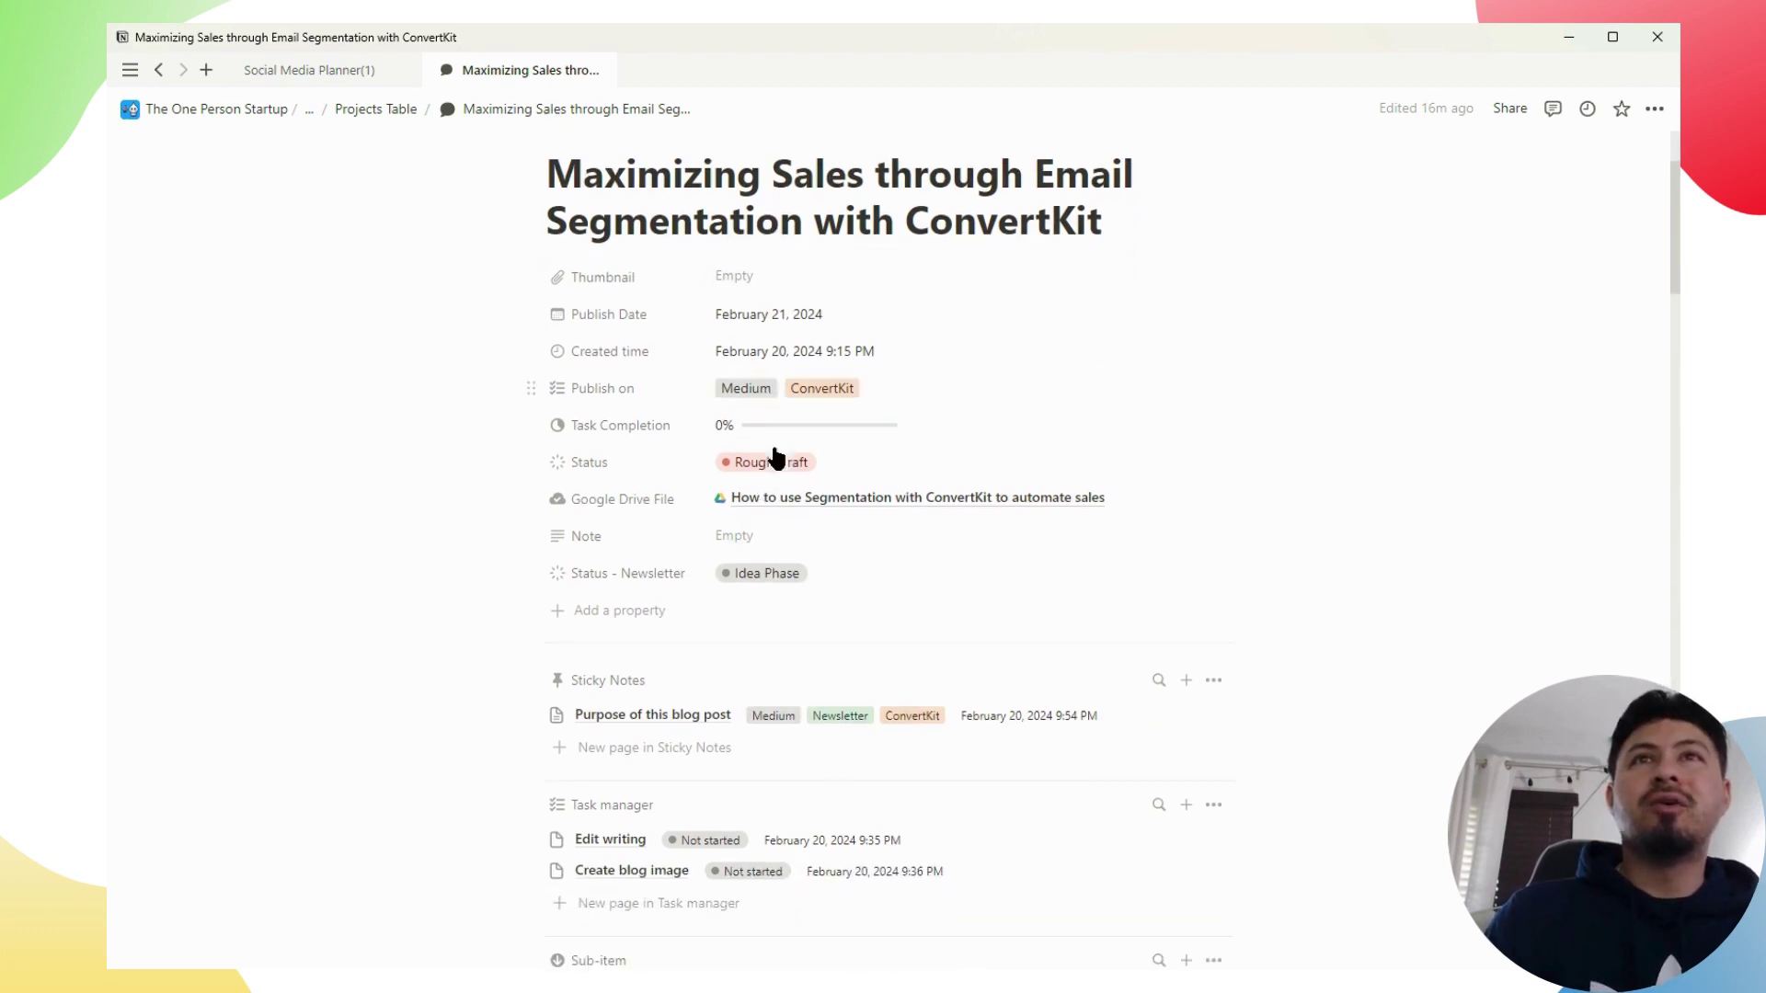
pyautogui.click(911, 398)
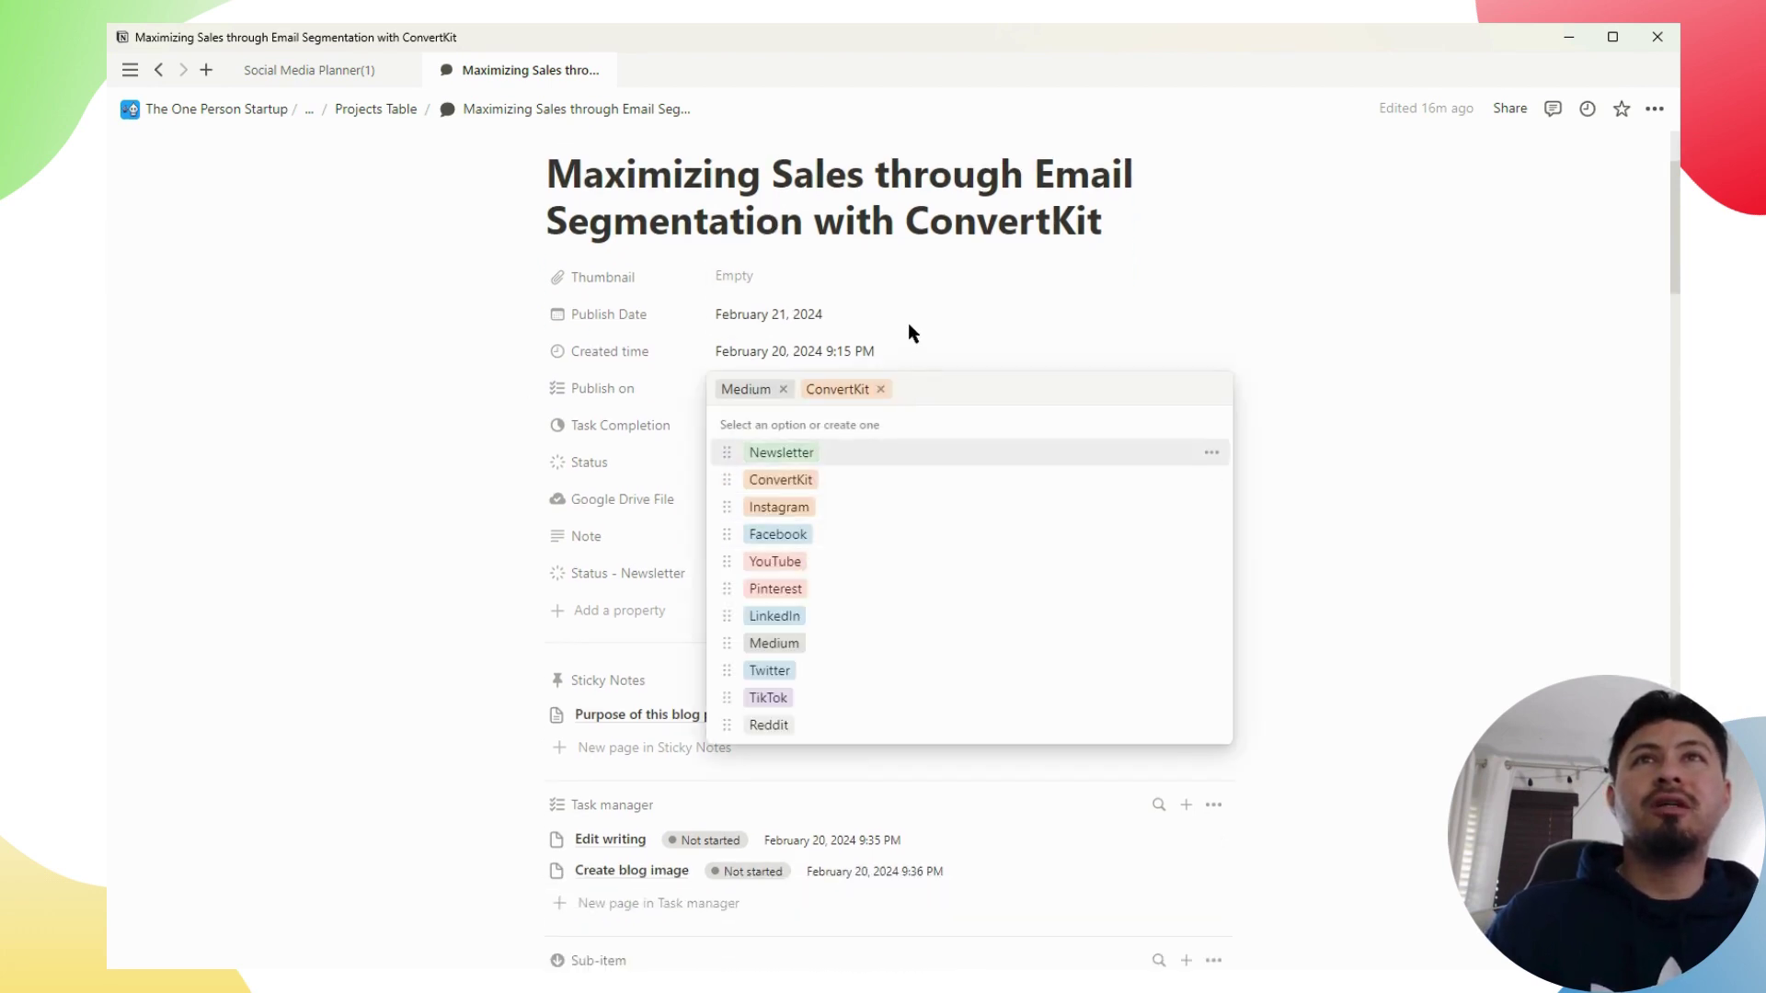
pyautogui.click(867, 321)
pyautogui.click(866, 322)
pyautogui.click(1023, 291)
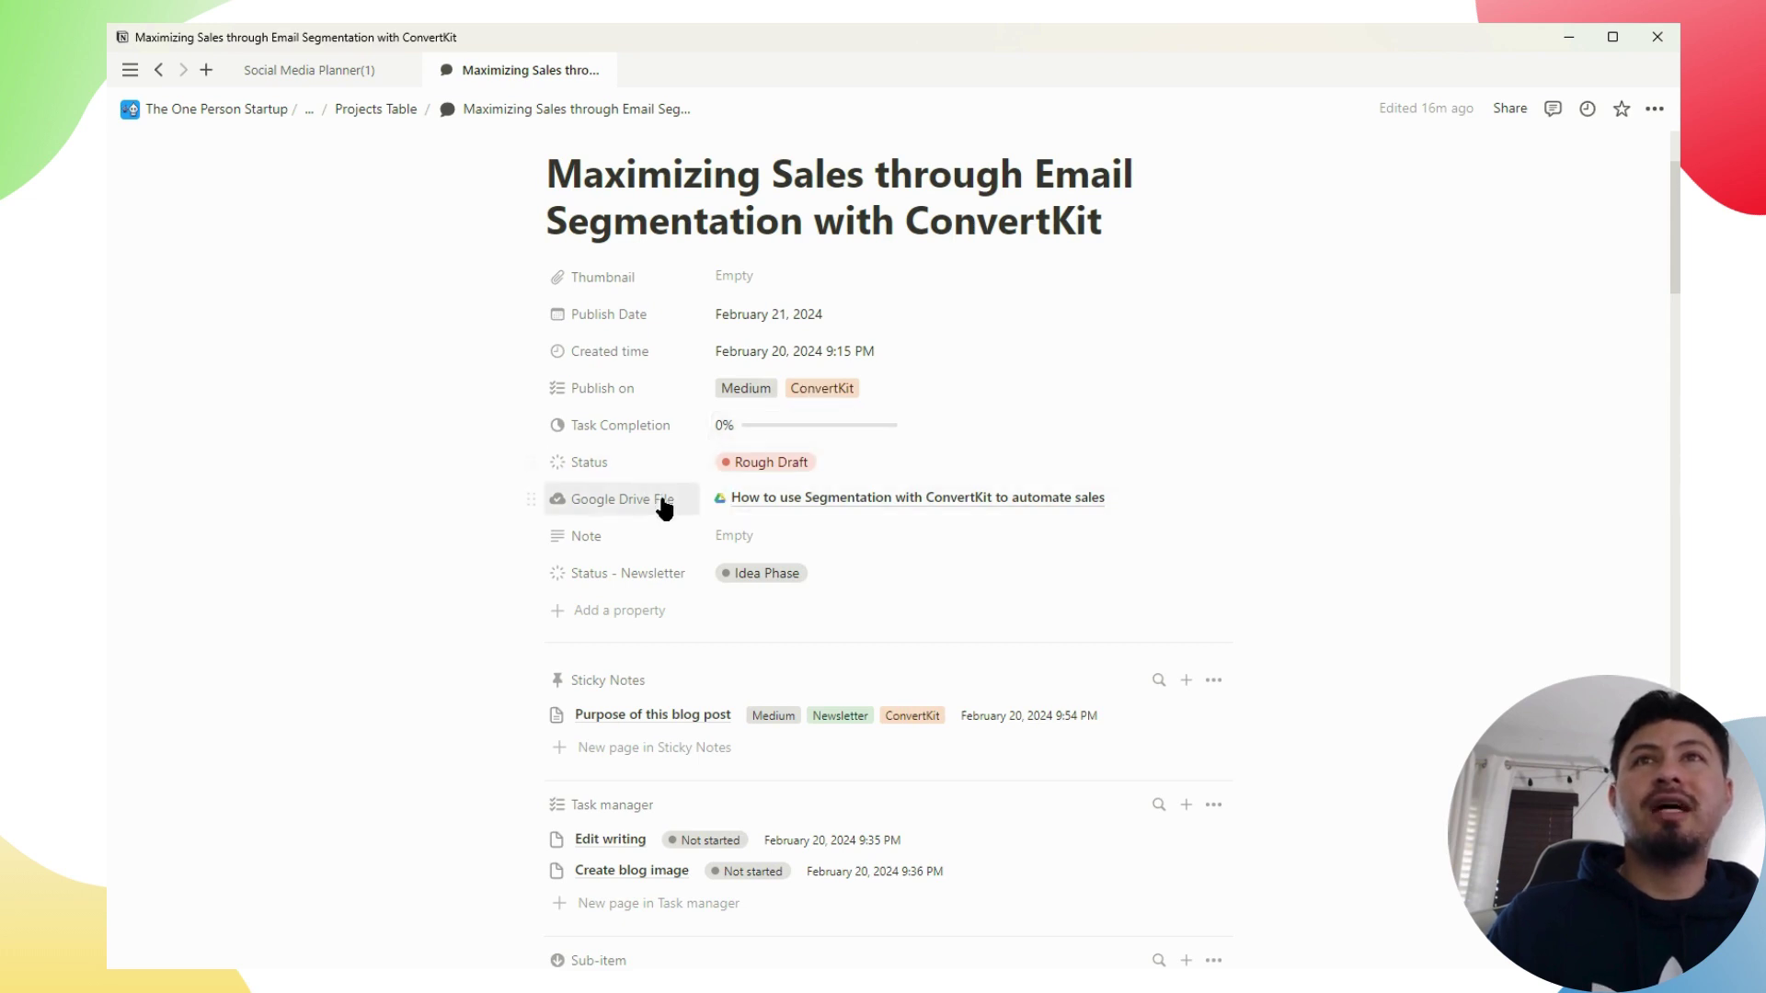
# Examine the post's Google Drive File link, Sticky Notes, Task manager and Sub-item sections
pyautogui.moveTo(834, 506)
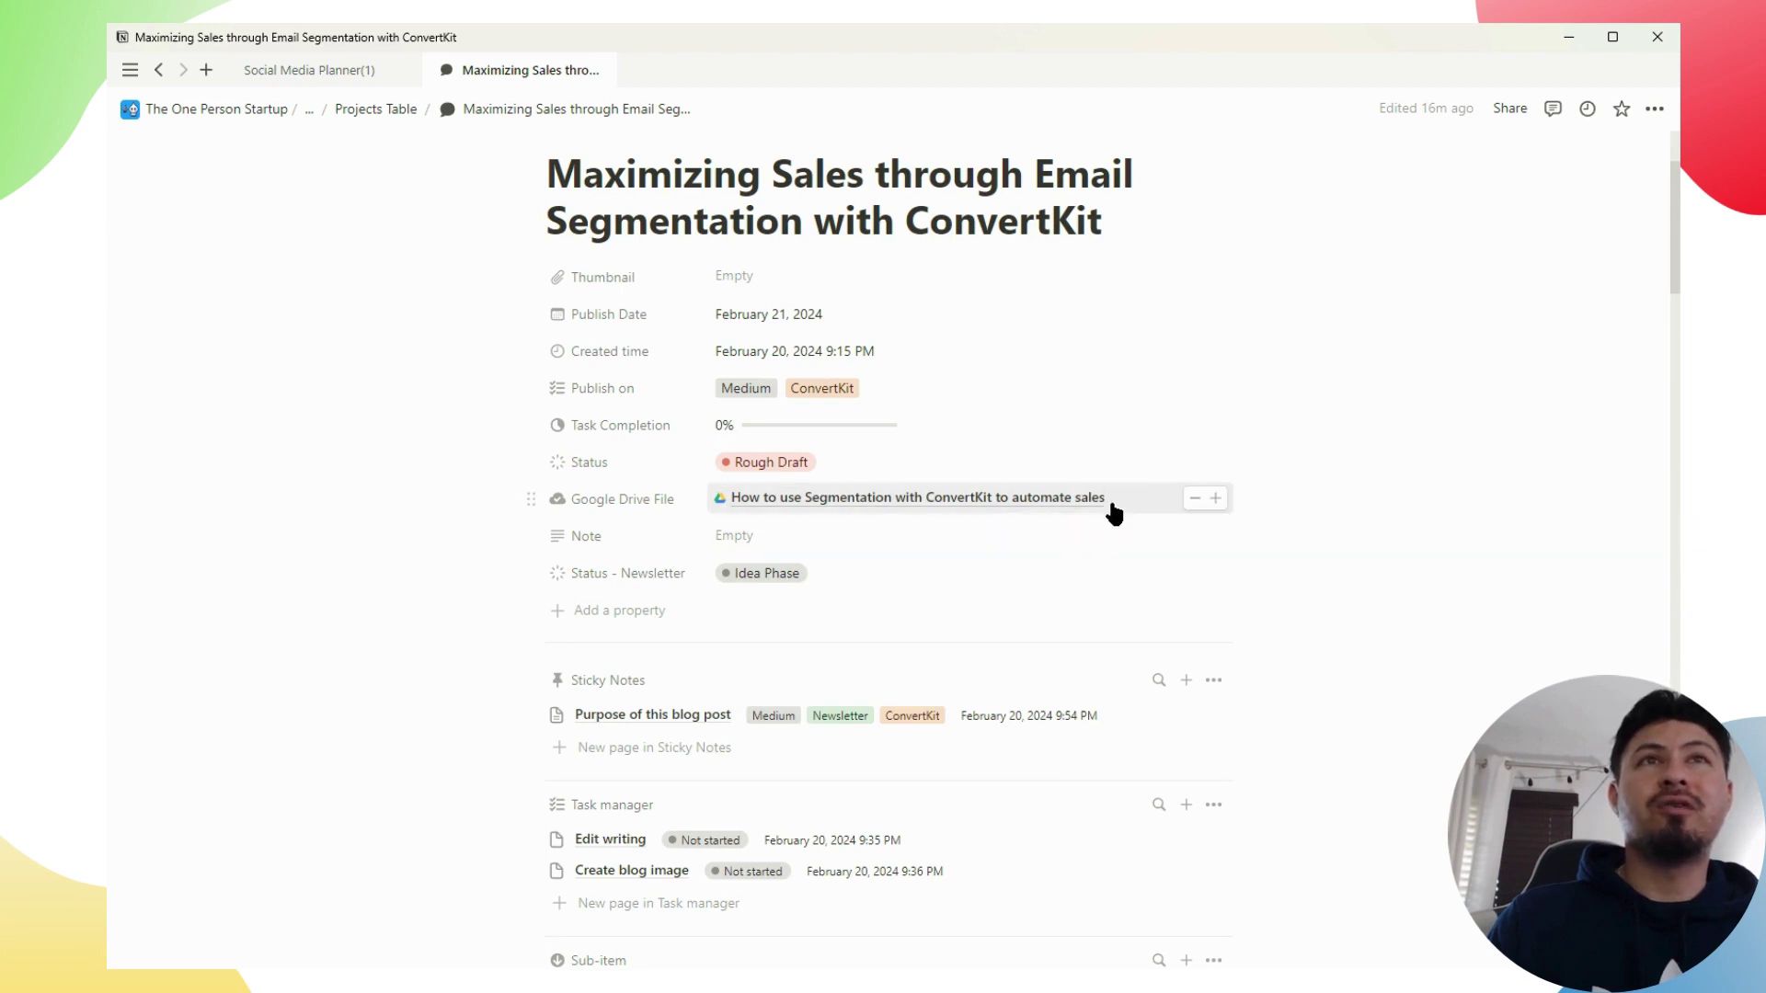
pyautogui.scroll(-2, 788, 571)
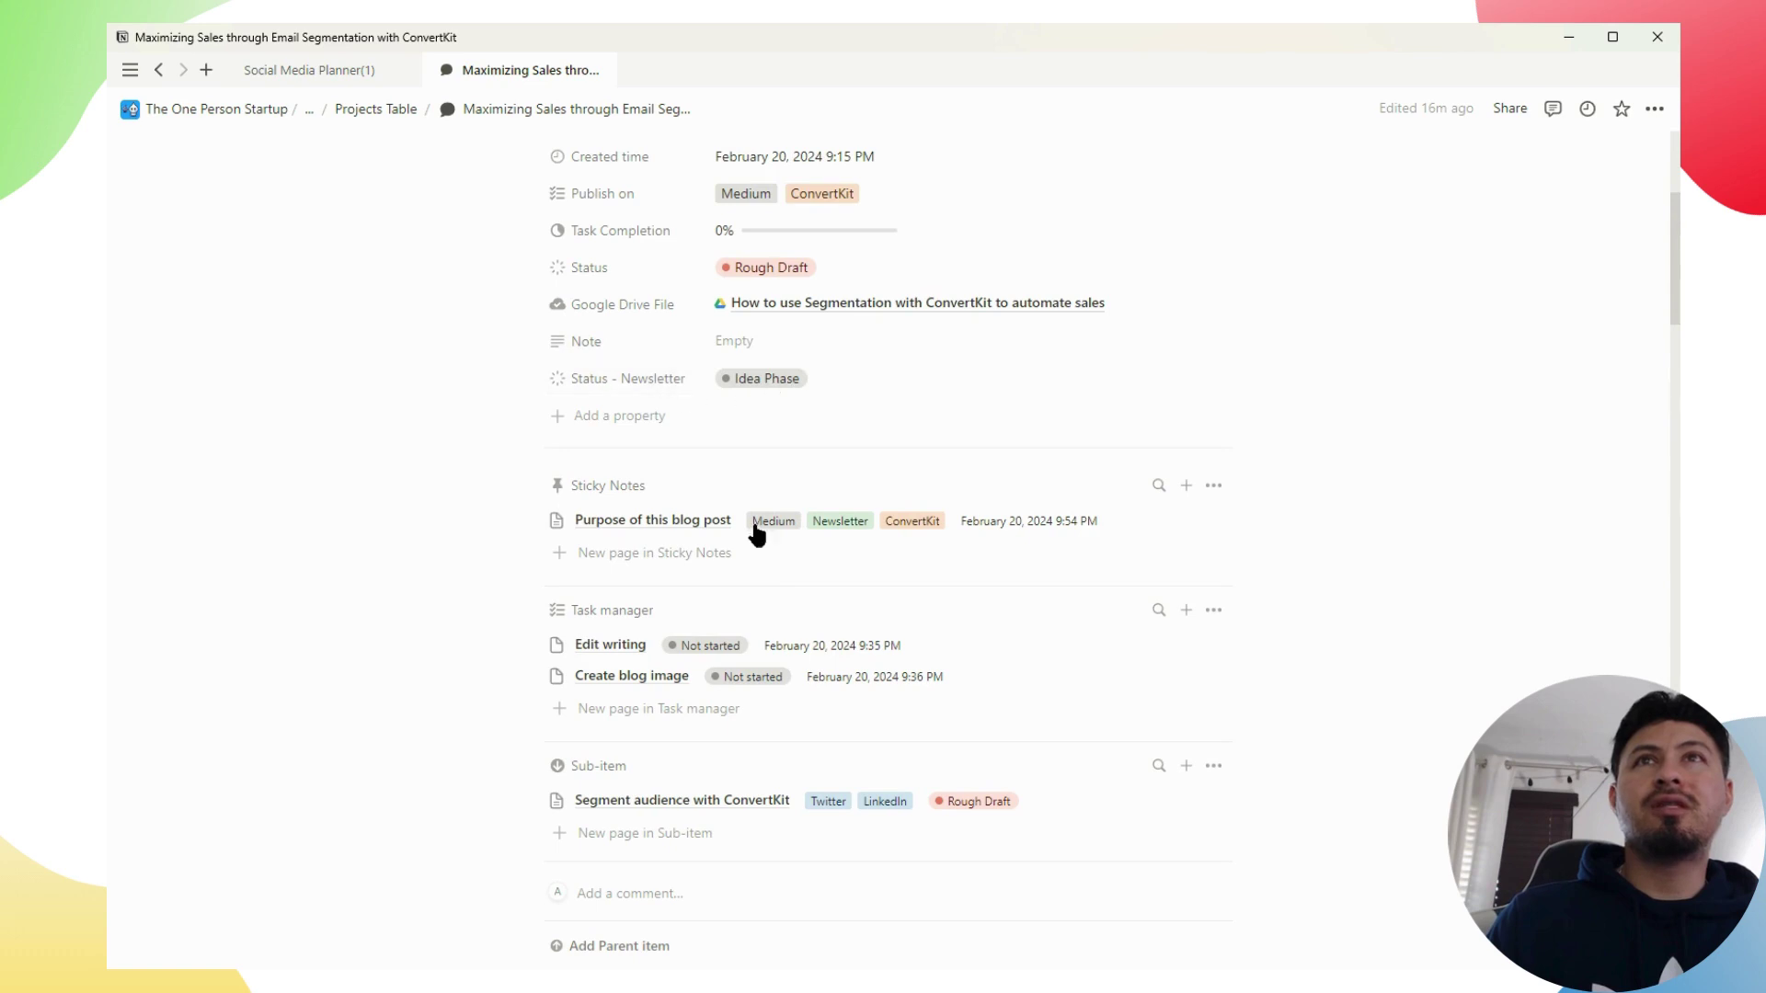
pyautogui.scroll(-2, 755, 531)
pyautogui.scroll(3, 729, 516)
pyautogui.scroll(-2, 690, 536)
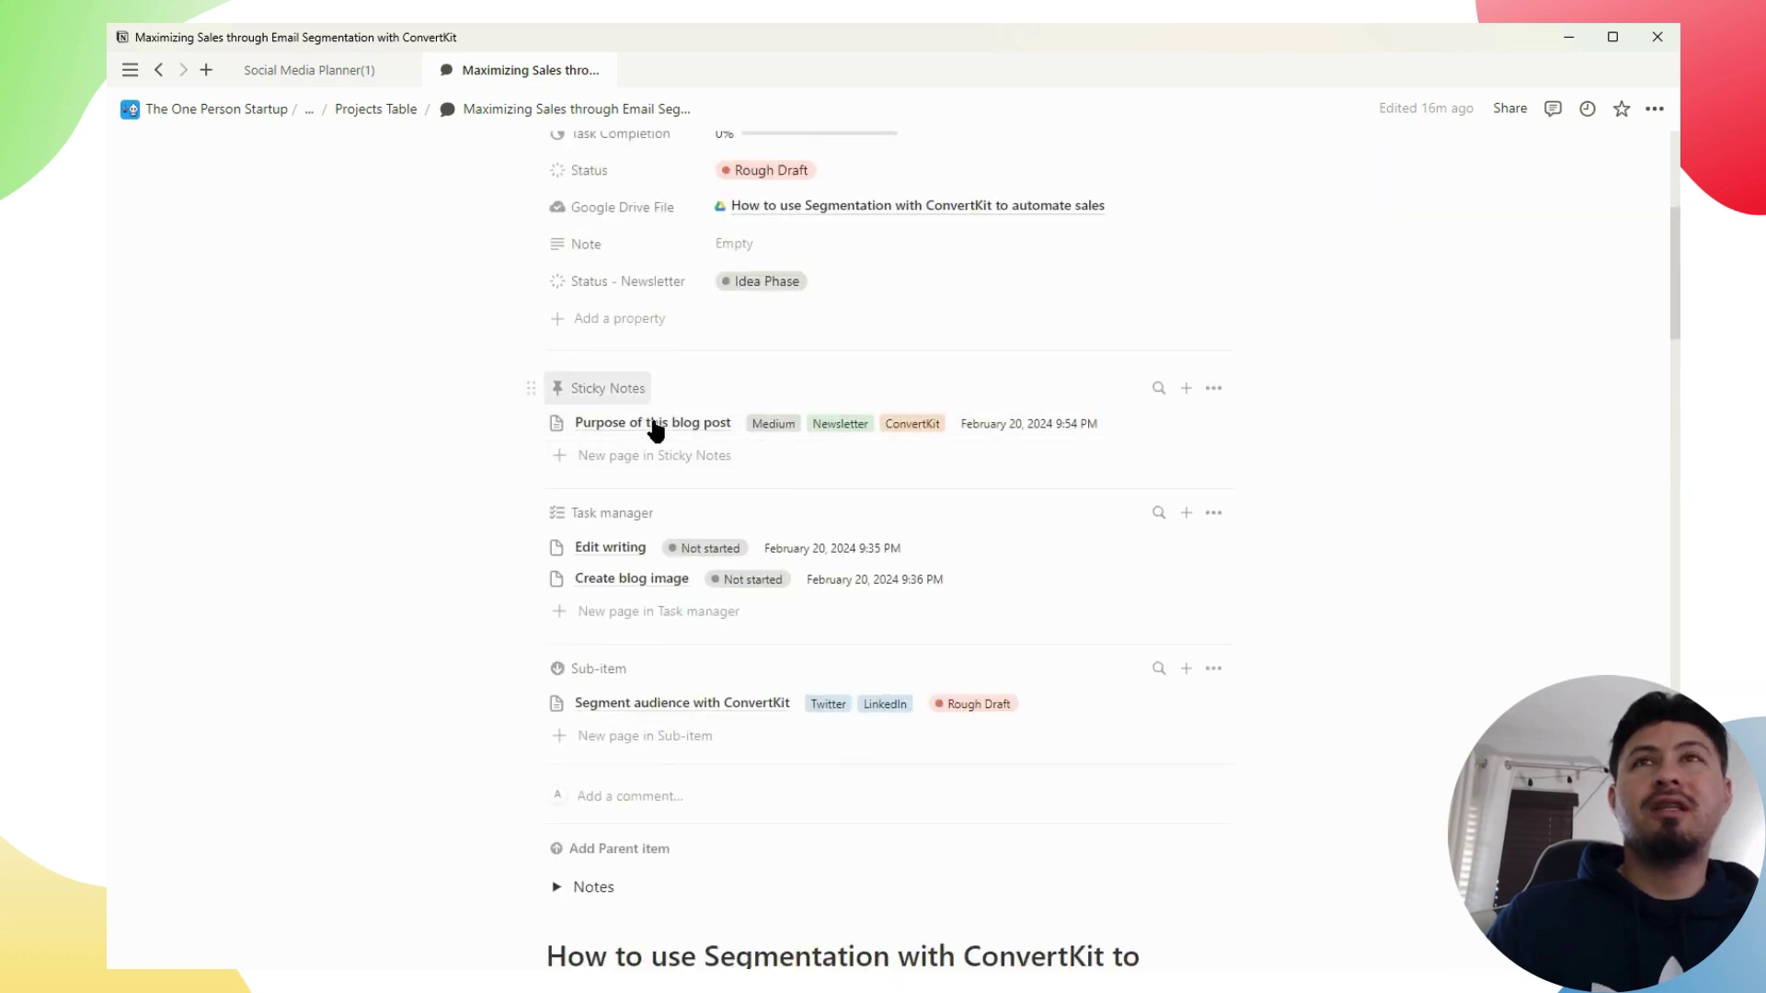
pyautogui.scroll(5, 678, 579)
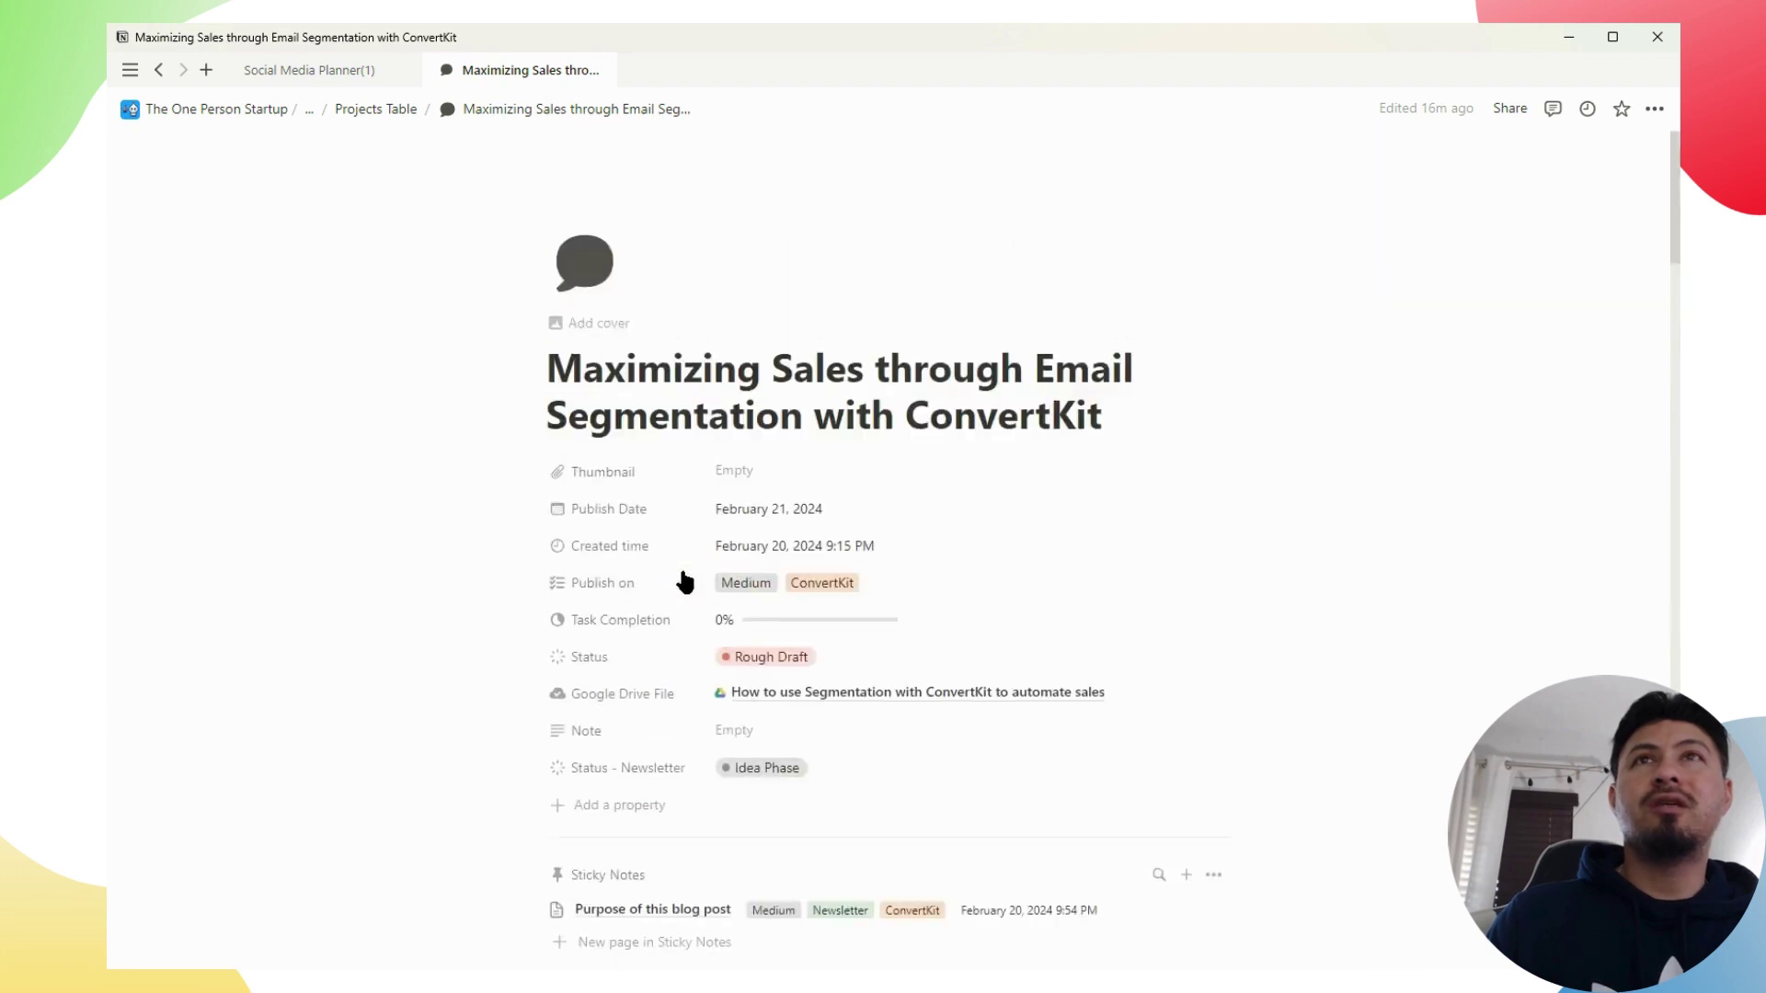
pyautogui.scroll(-5, 678, 579)
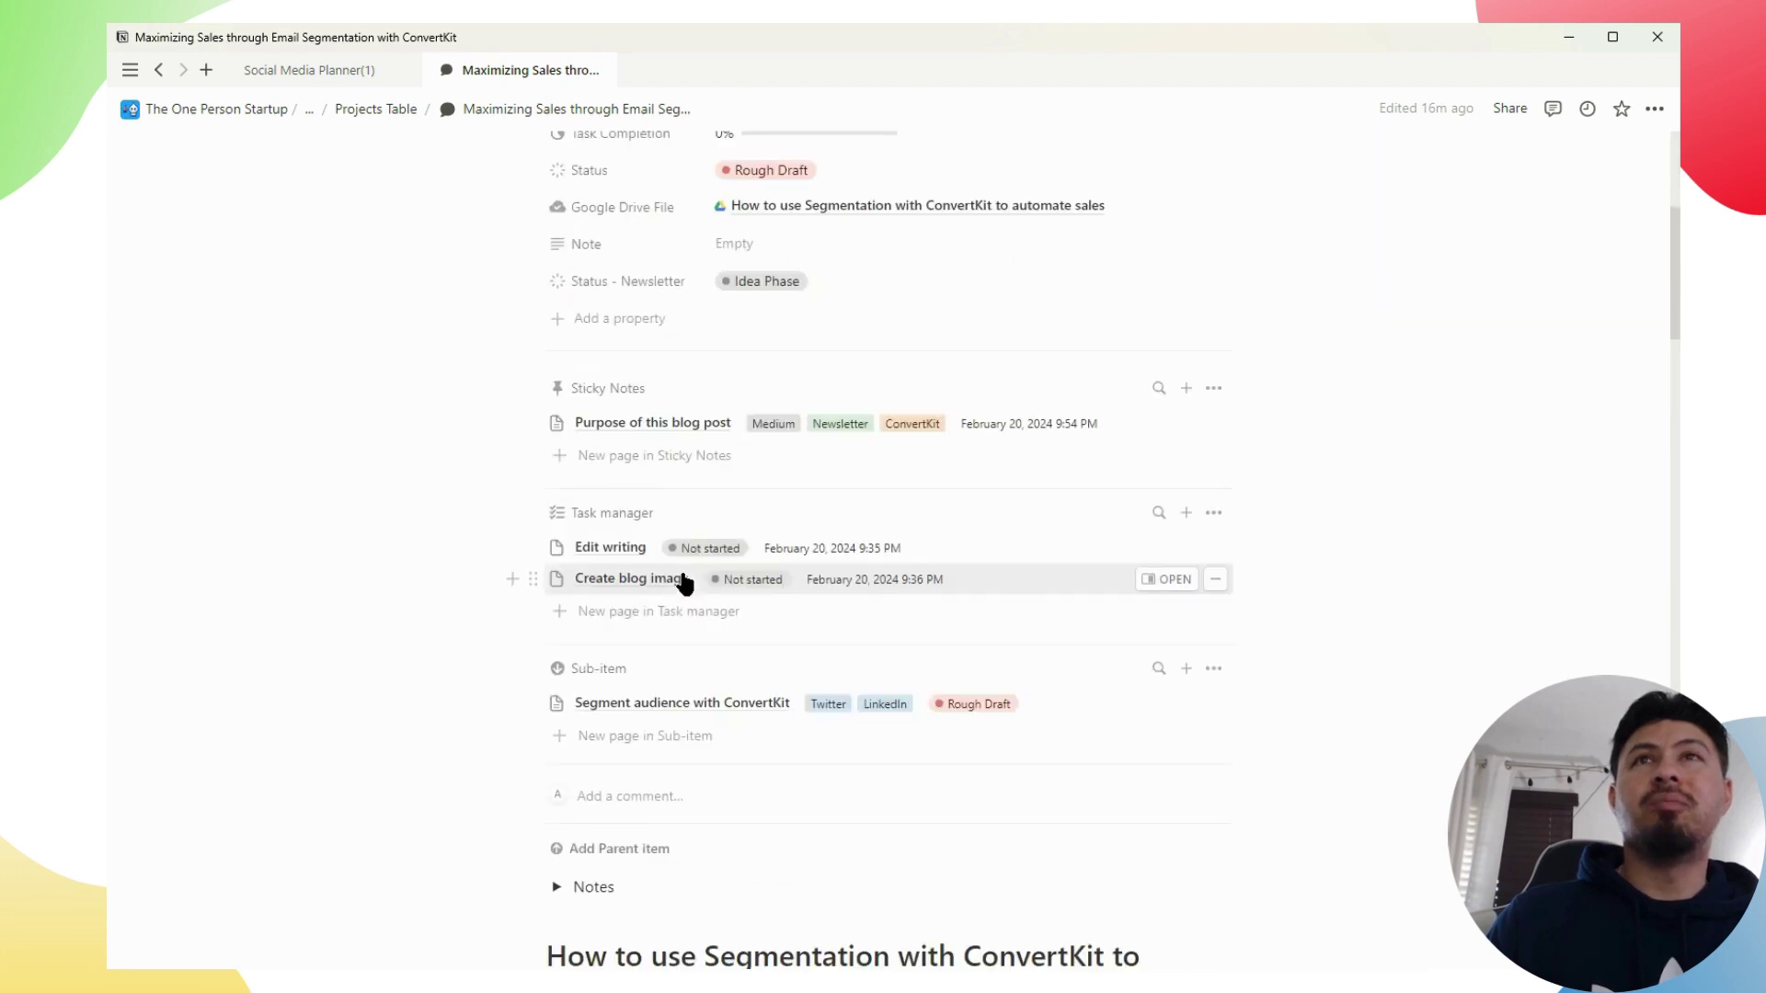
pyautogui.scroll(1, 525, 448)
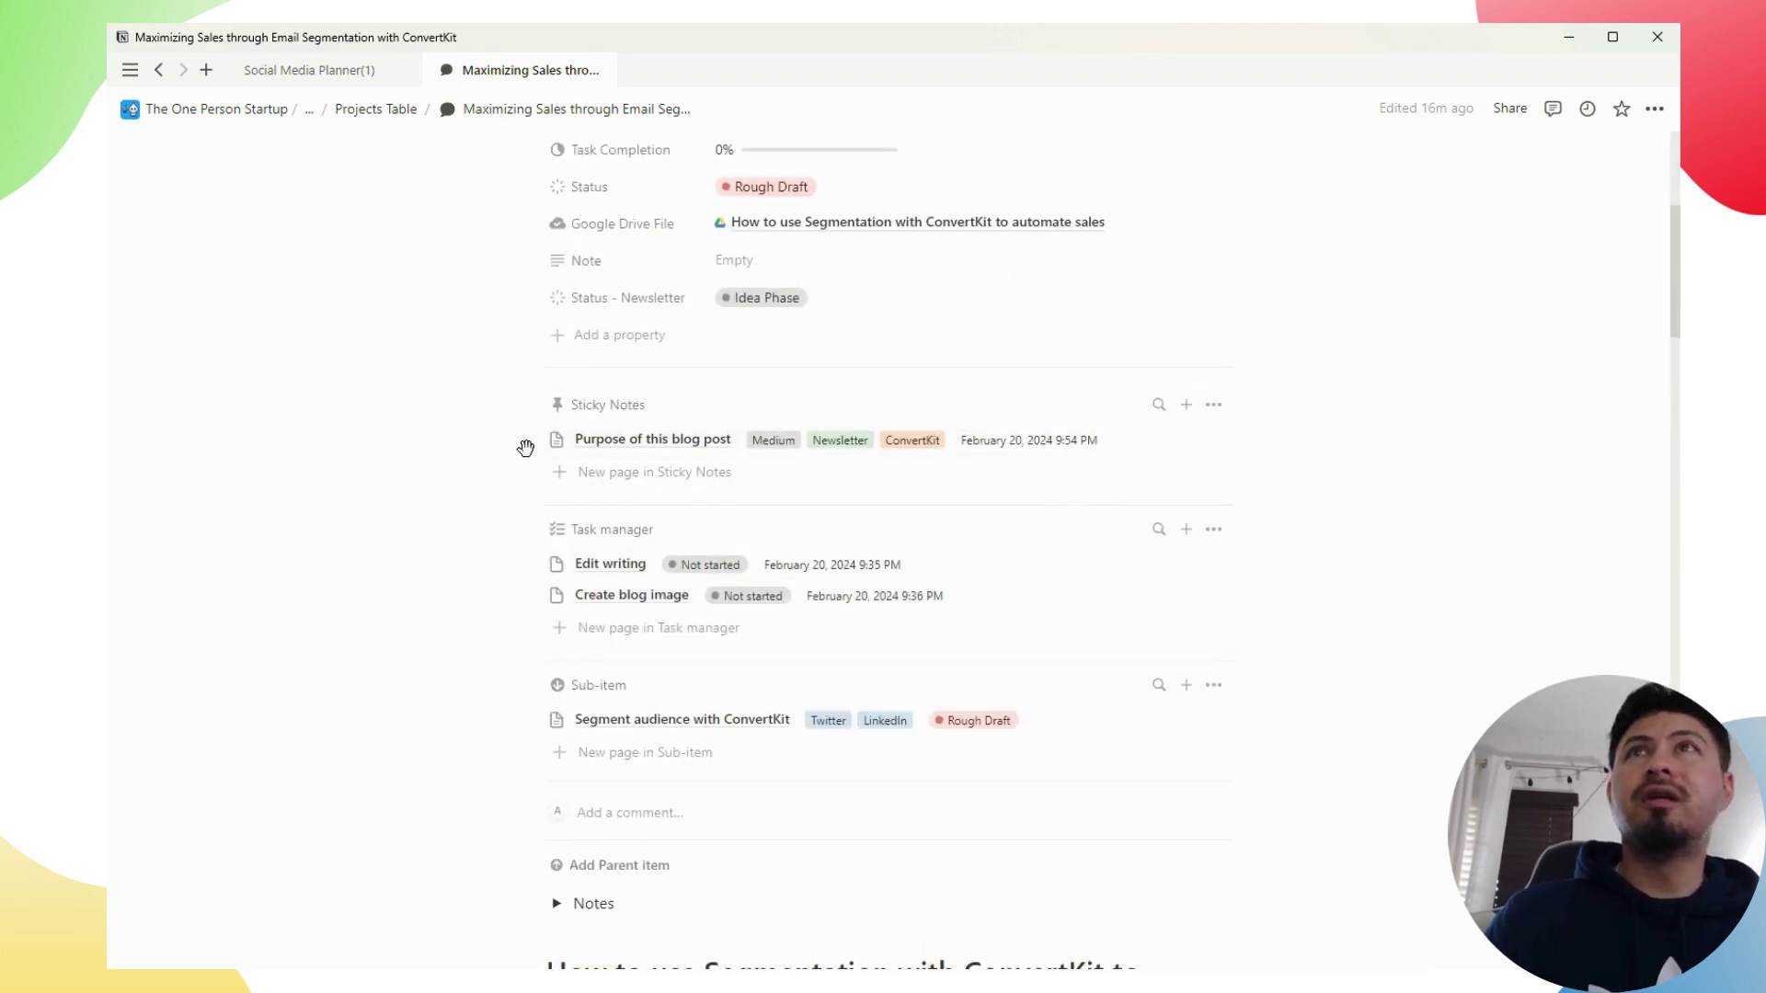
pyautogui.scroll(3, 525, 448)
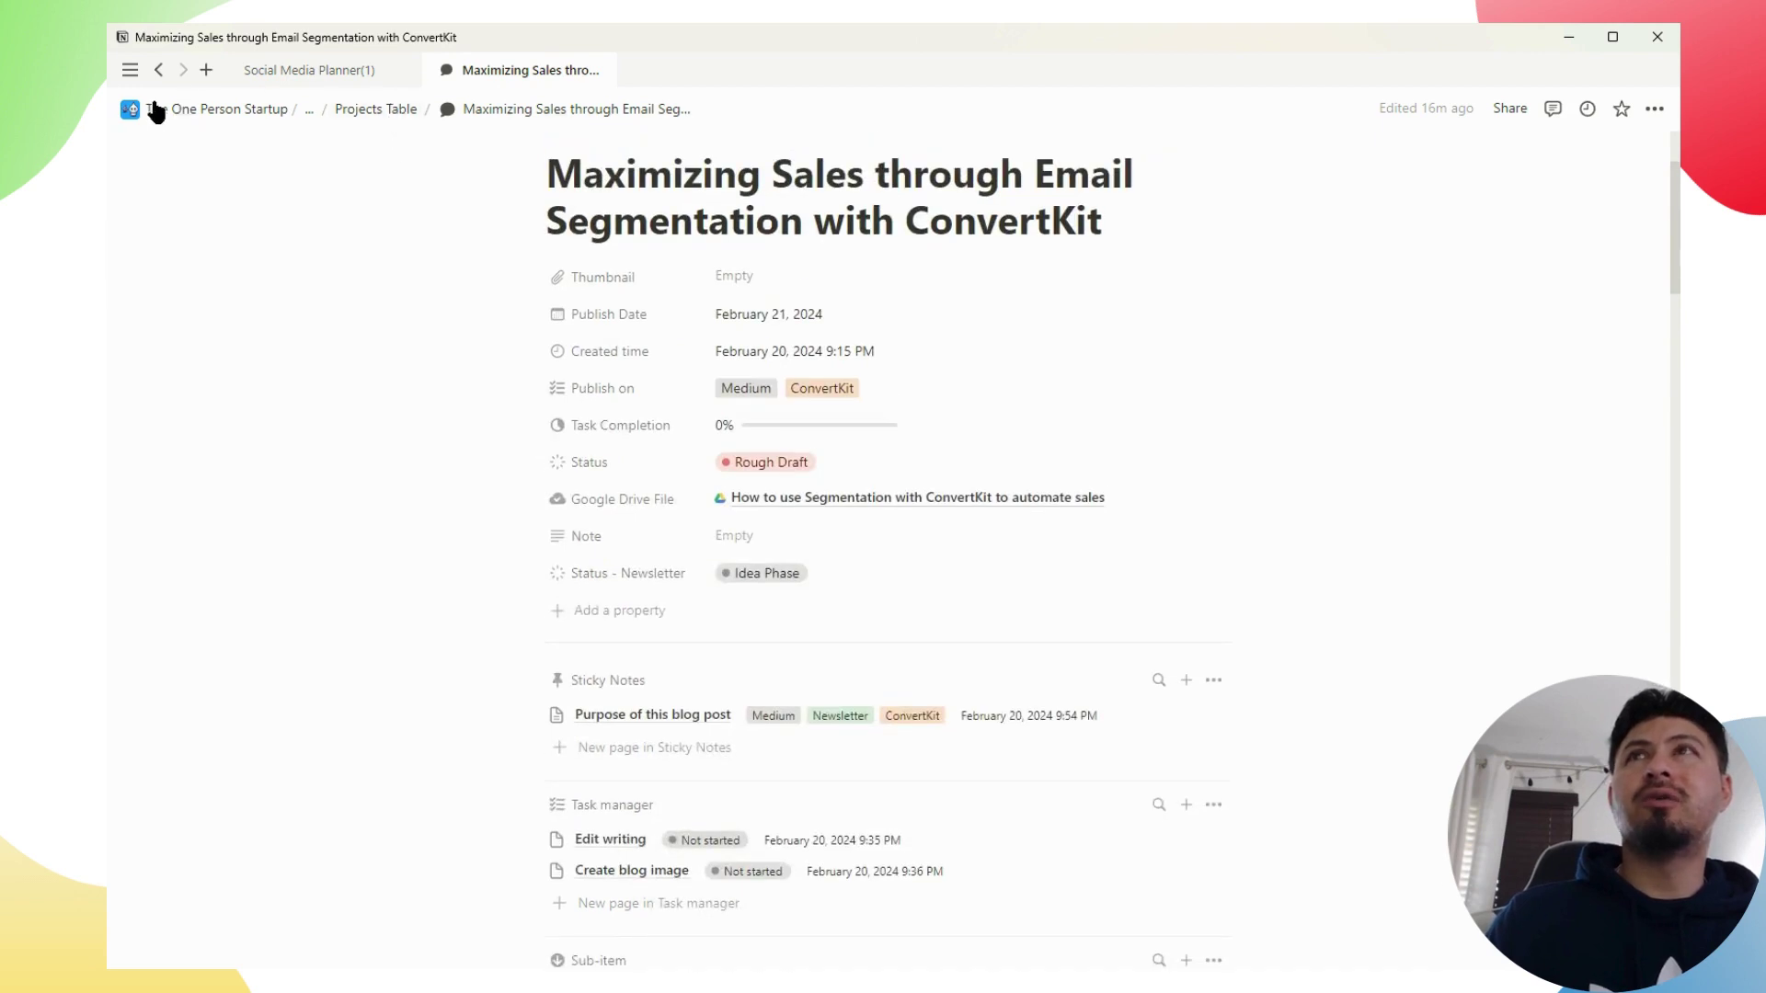
# Go back to the planner with the post in side peek, narrow the peek and bring the home page's Quick Notes into view
pyautogui.click(157, 66)
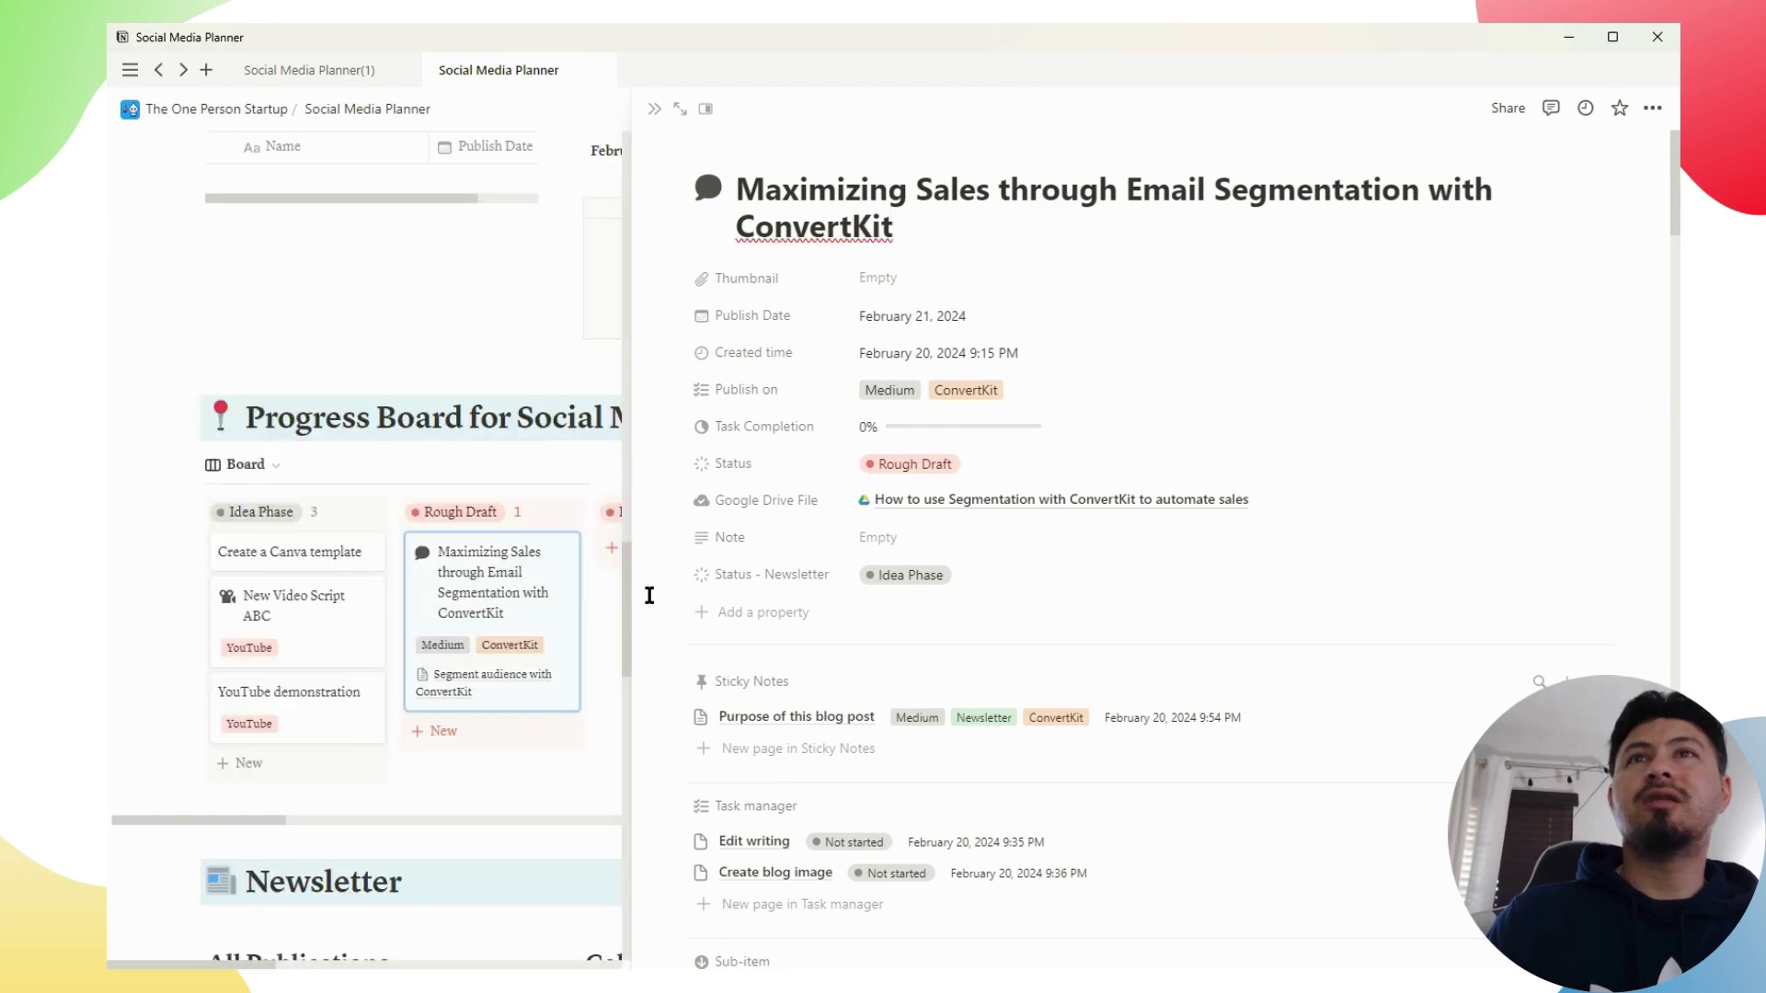
pyautogui.moveTo(650, 595); pyautogui.dragTo(788, 585)
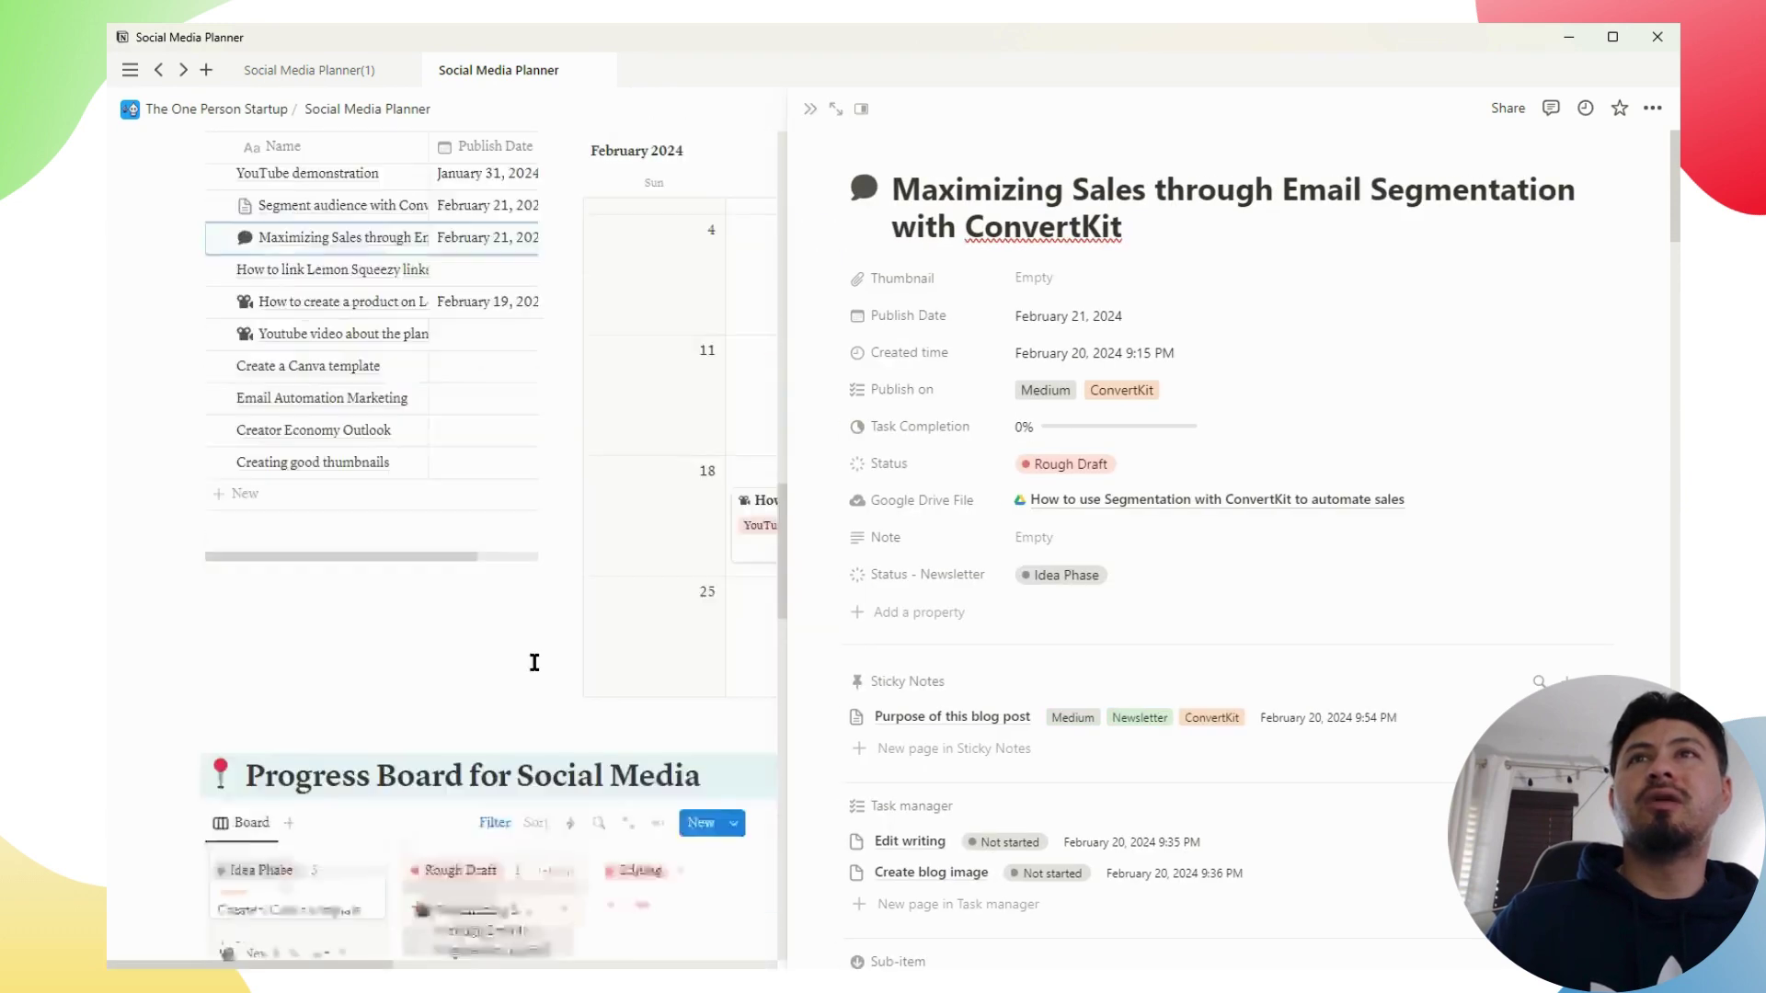
pyautogui.scroll(10, 534, 662)
pyautogui.scroll(-3, 524, 672)
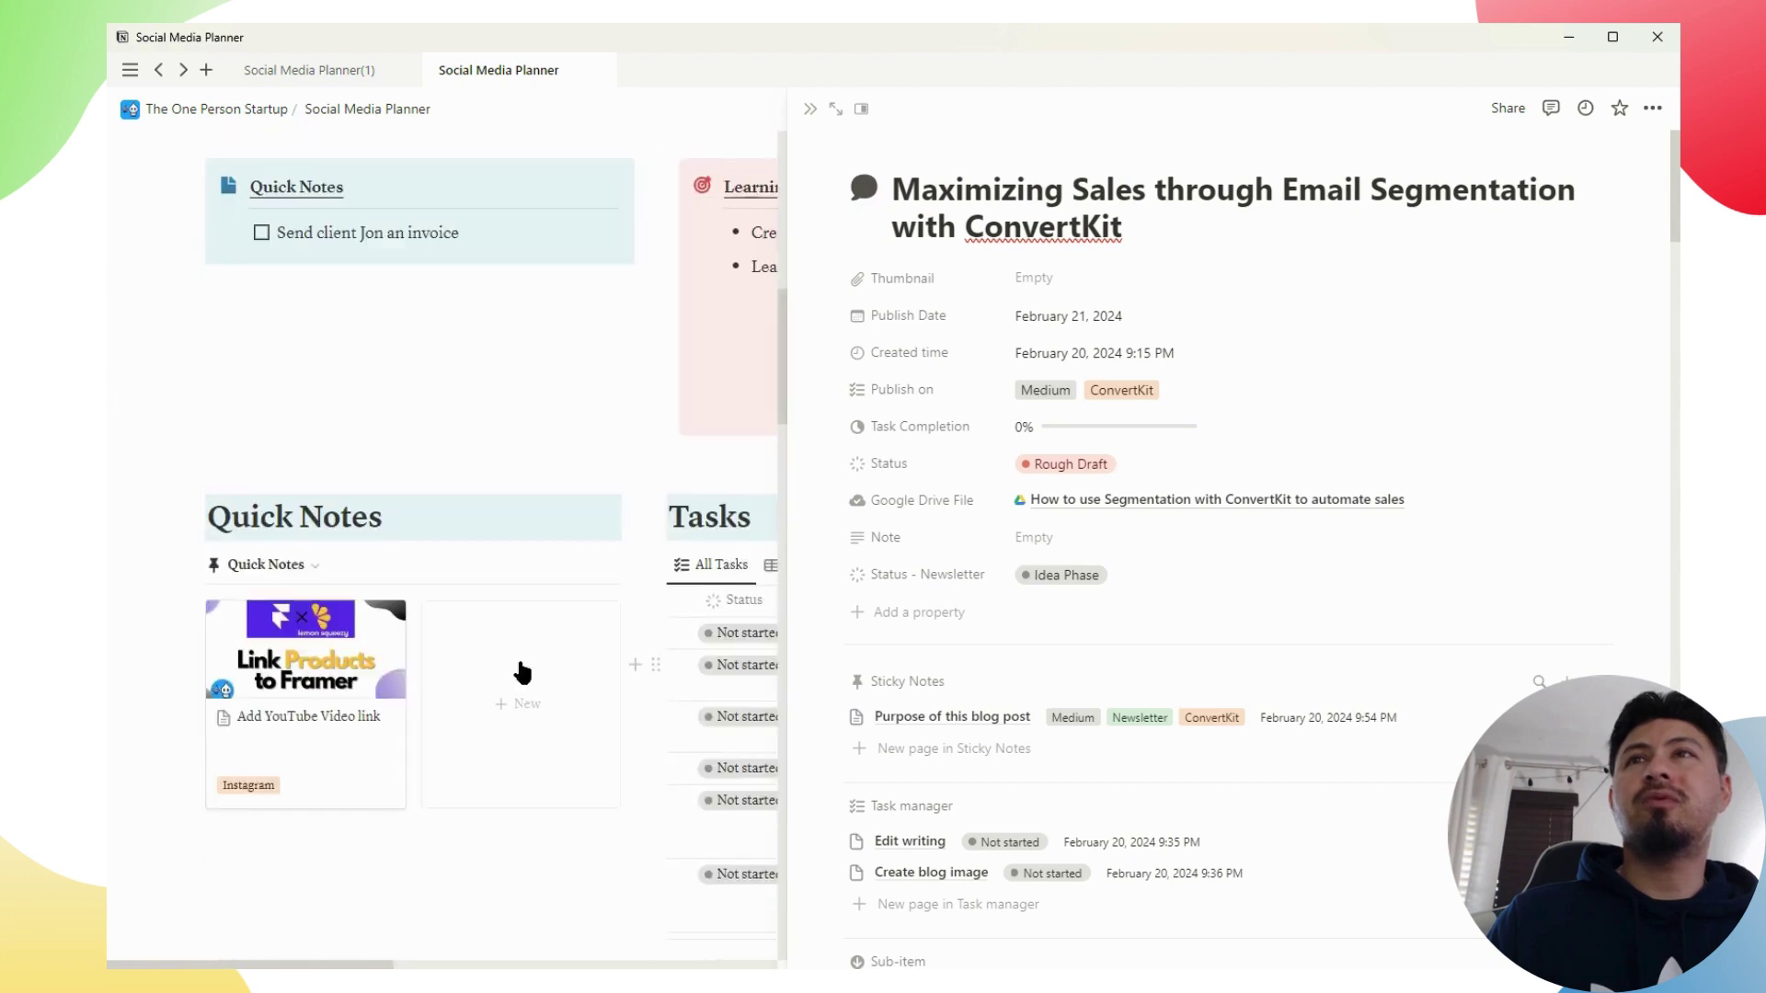
# Examine the home page's Tasks list alongside the post's properties, Sticky Notes, Task manager and Sub-item sections
pyautogui.hscroll(5, 386, 694)
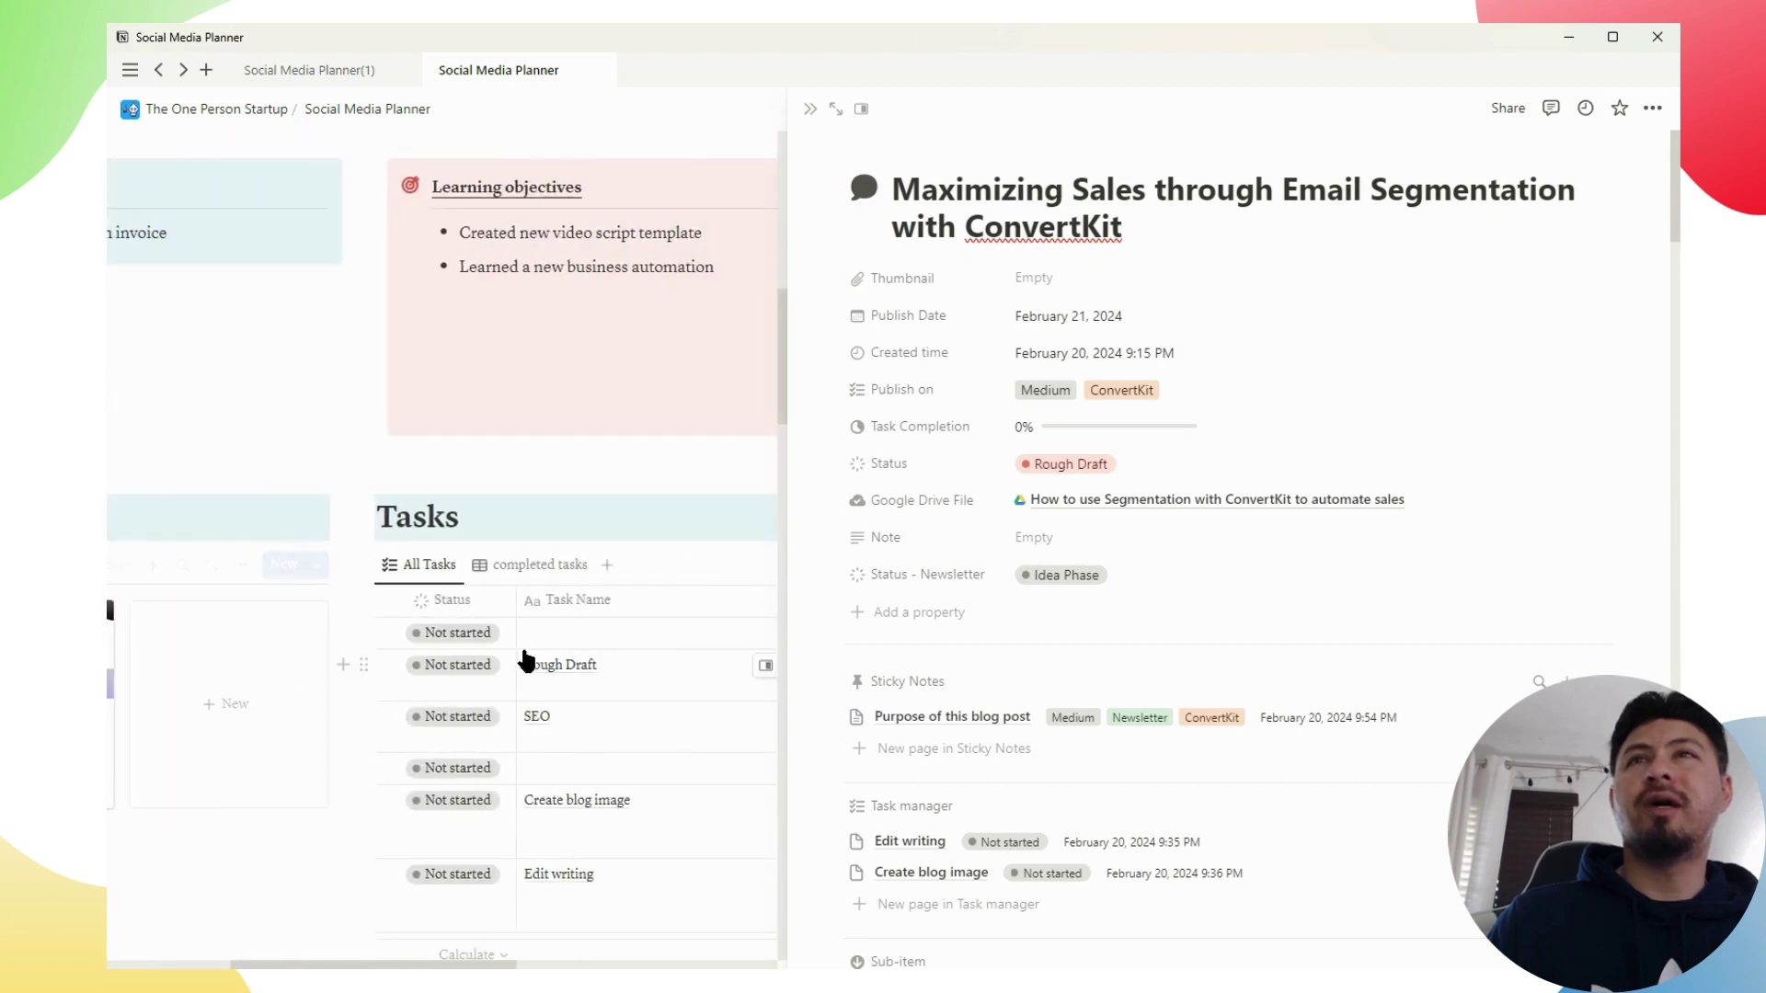
pyautogui.scroll(-3, 1002, 598)
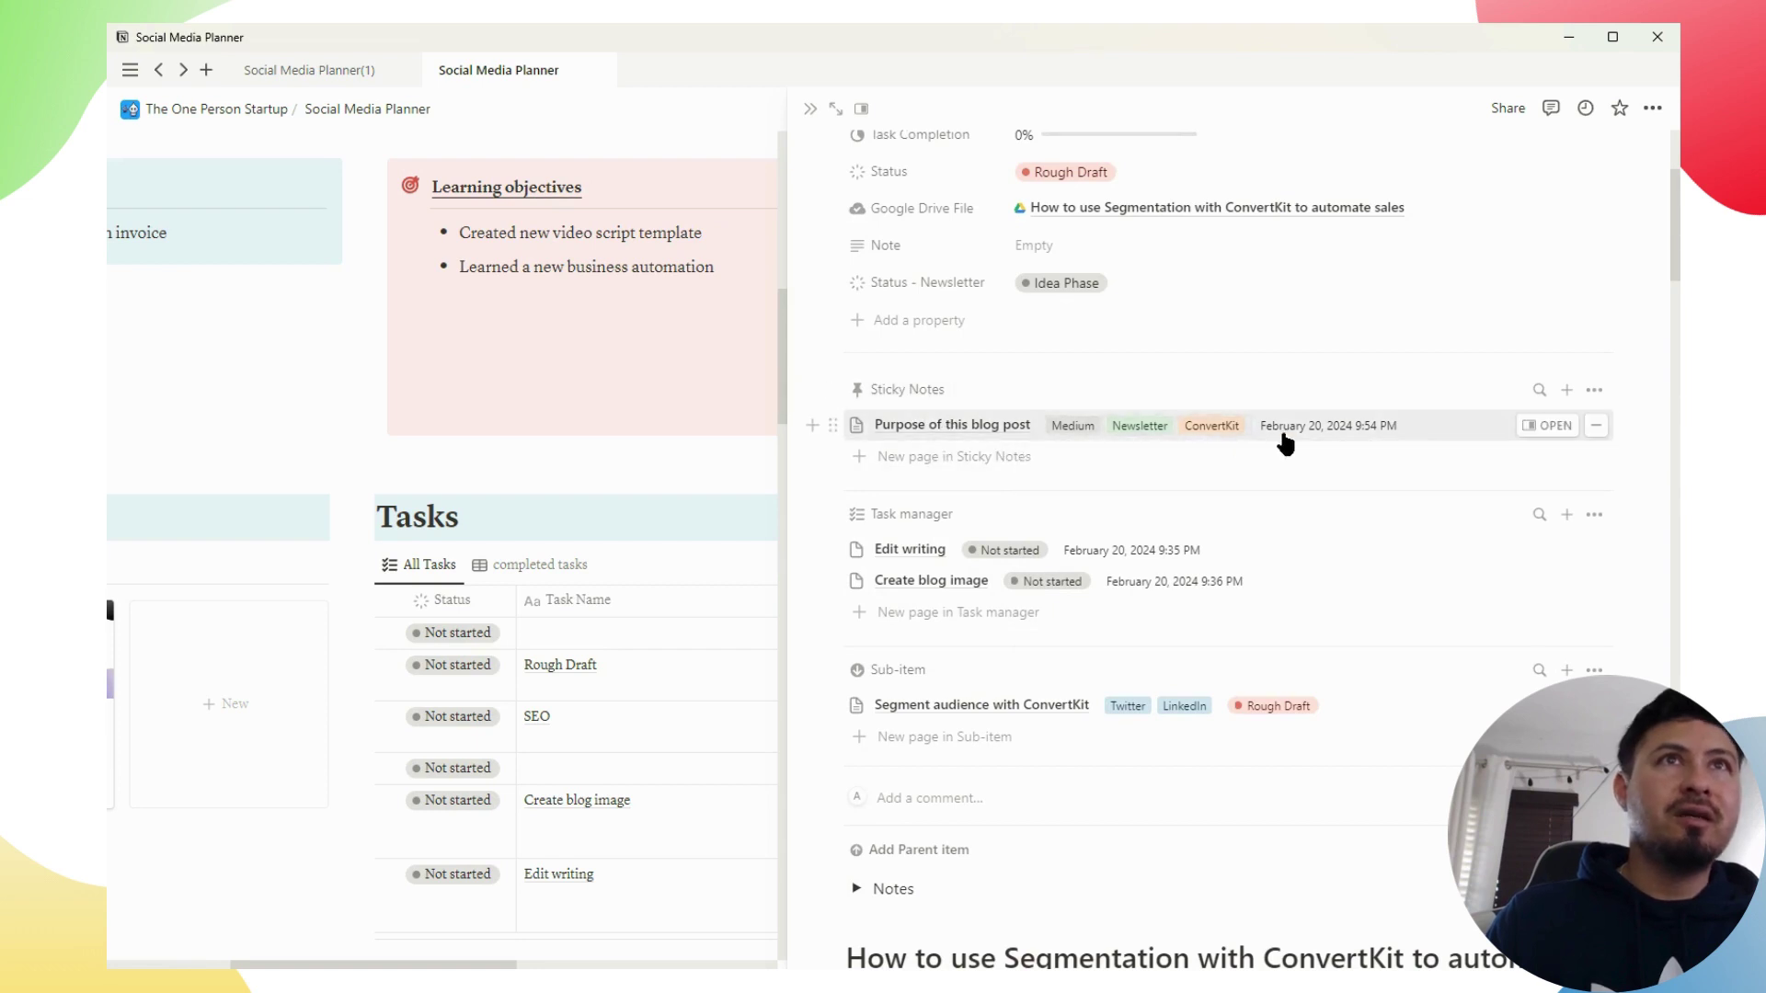
pyautogui.scroll(3, 1143, 709)
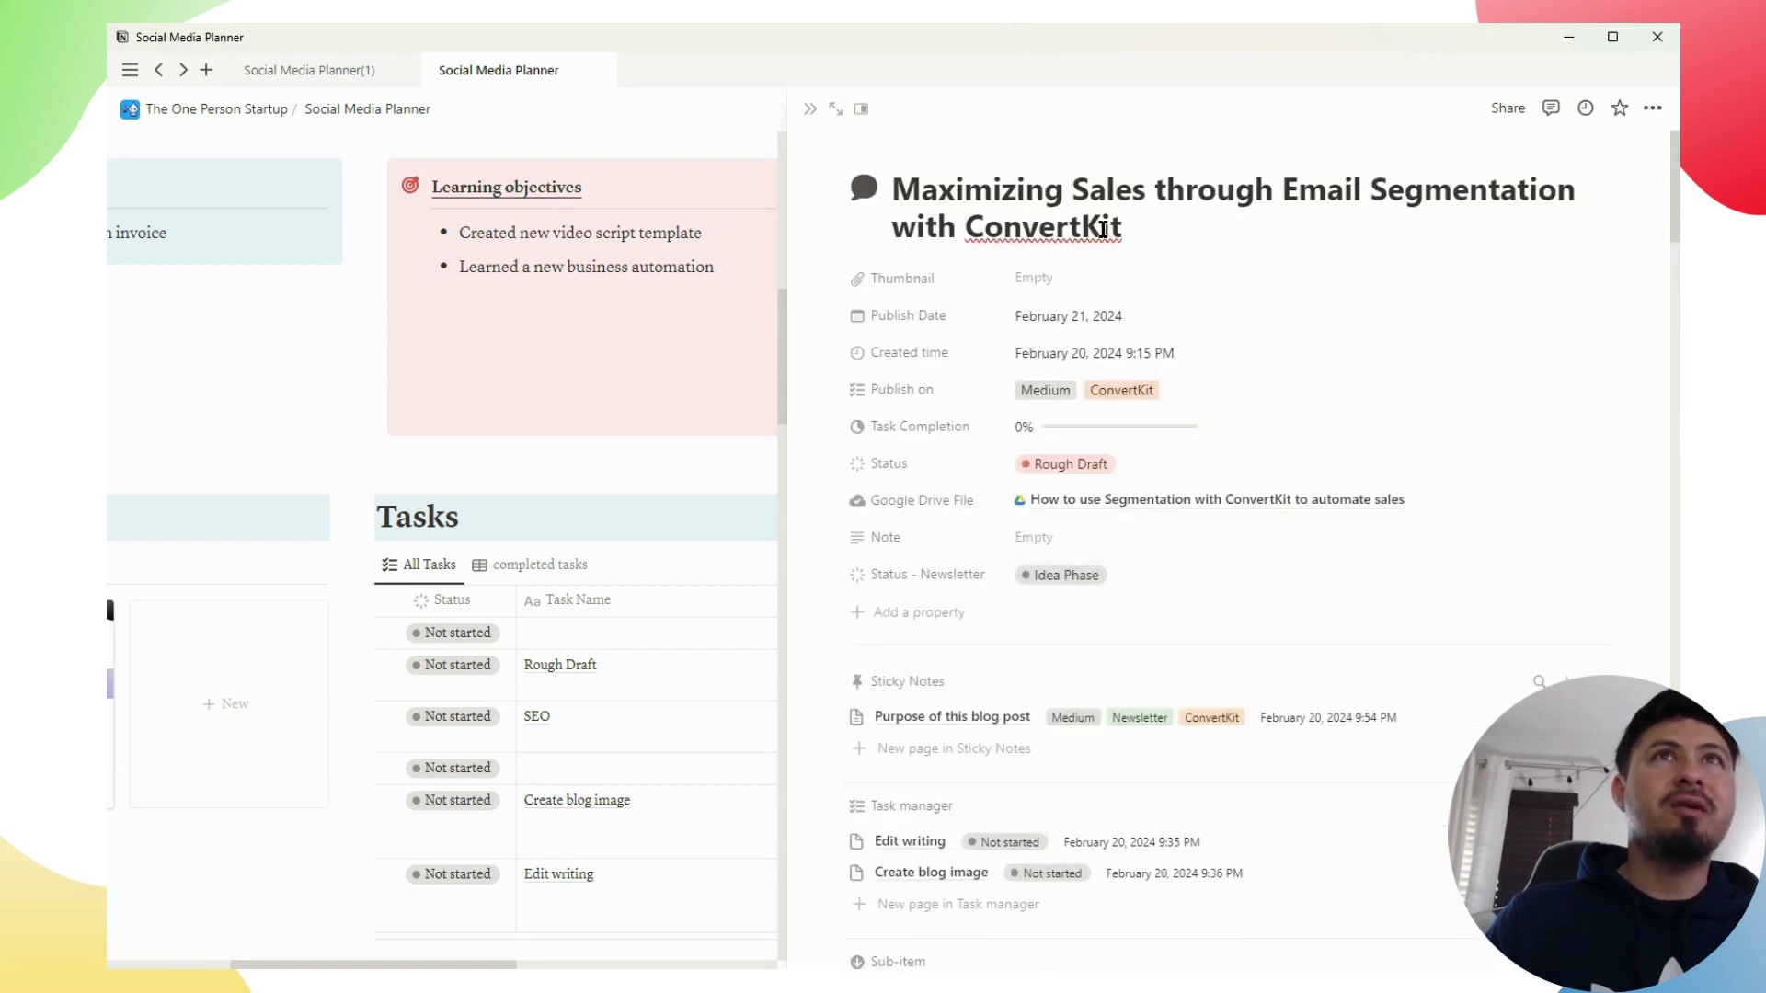
pyautogui.scroll(-3, 1143, 617)
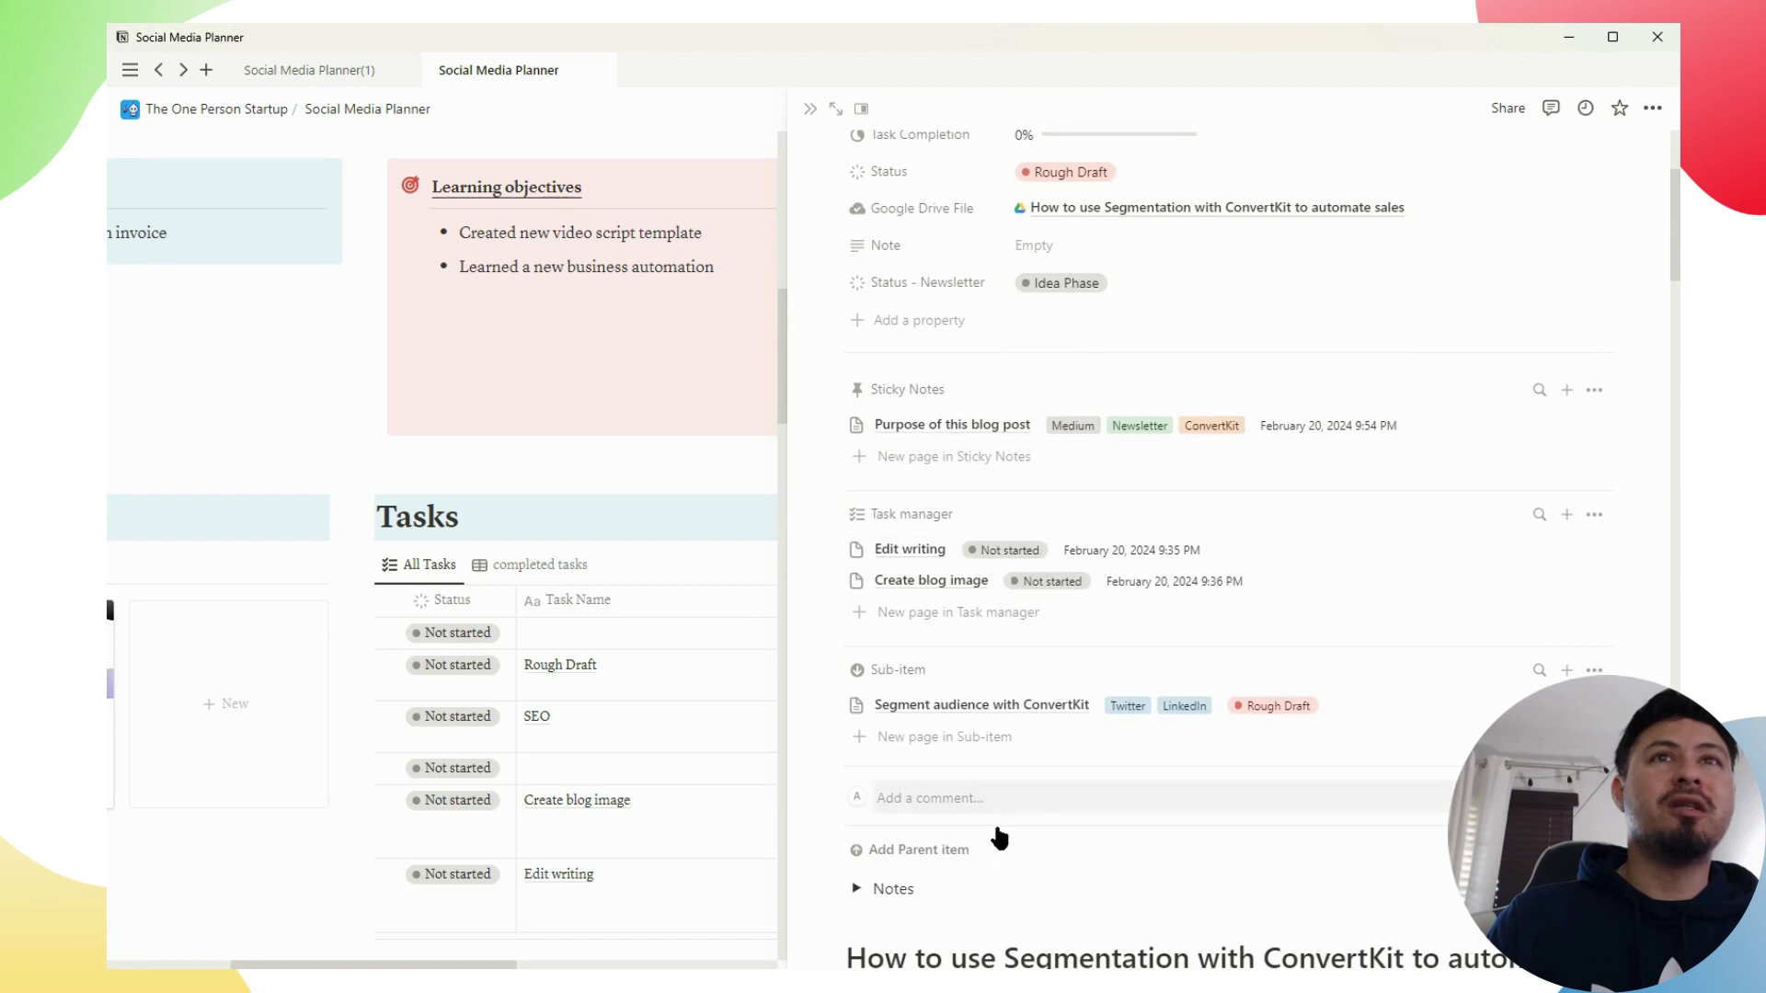
pyautogui.scroll(4, 994, 583)
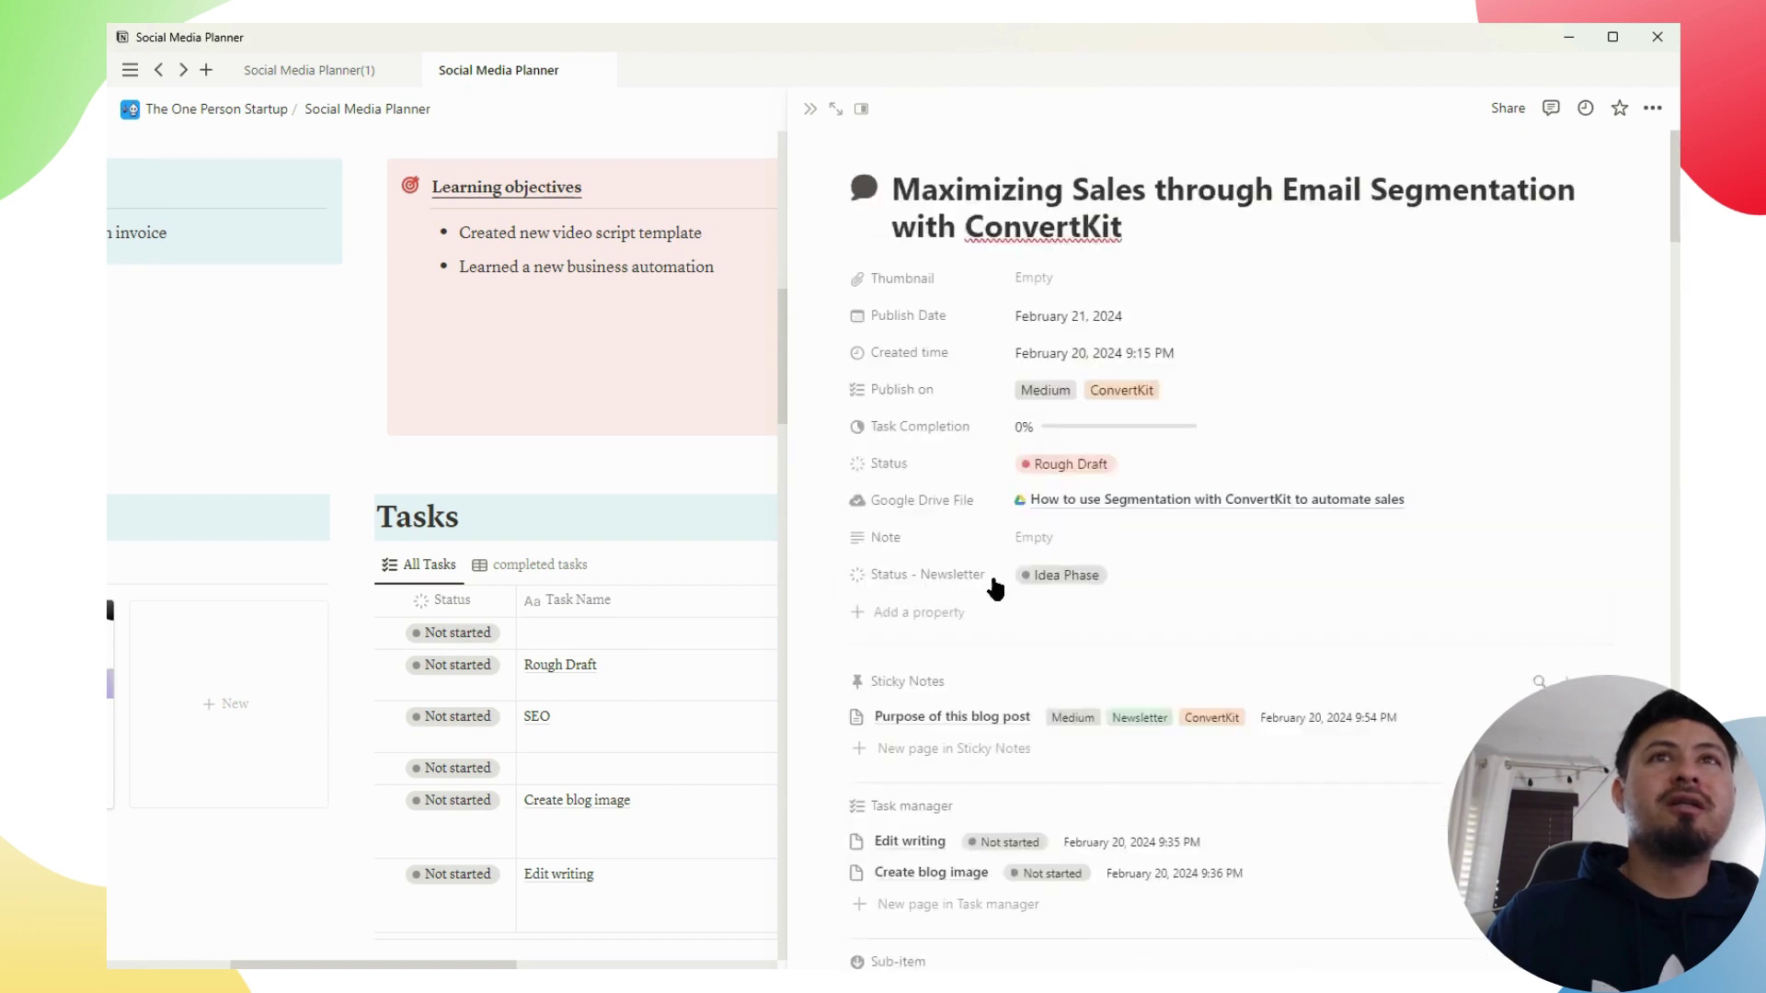
pyautogui.scroll(-3, 990, 576)
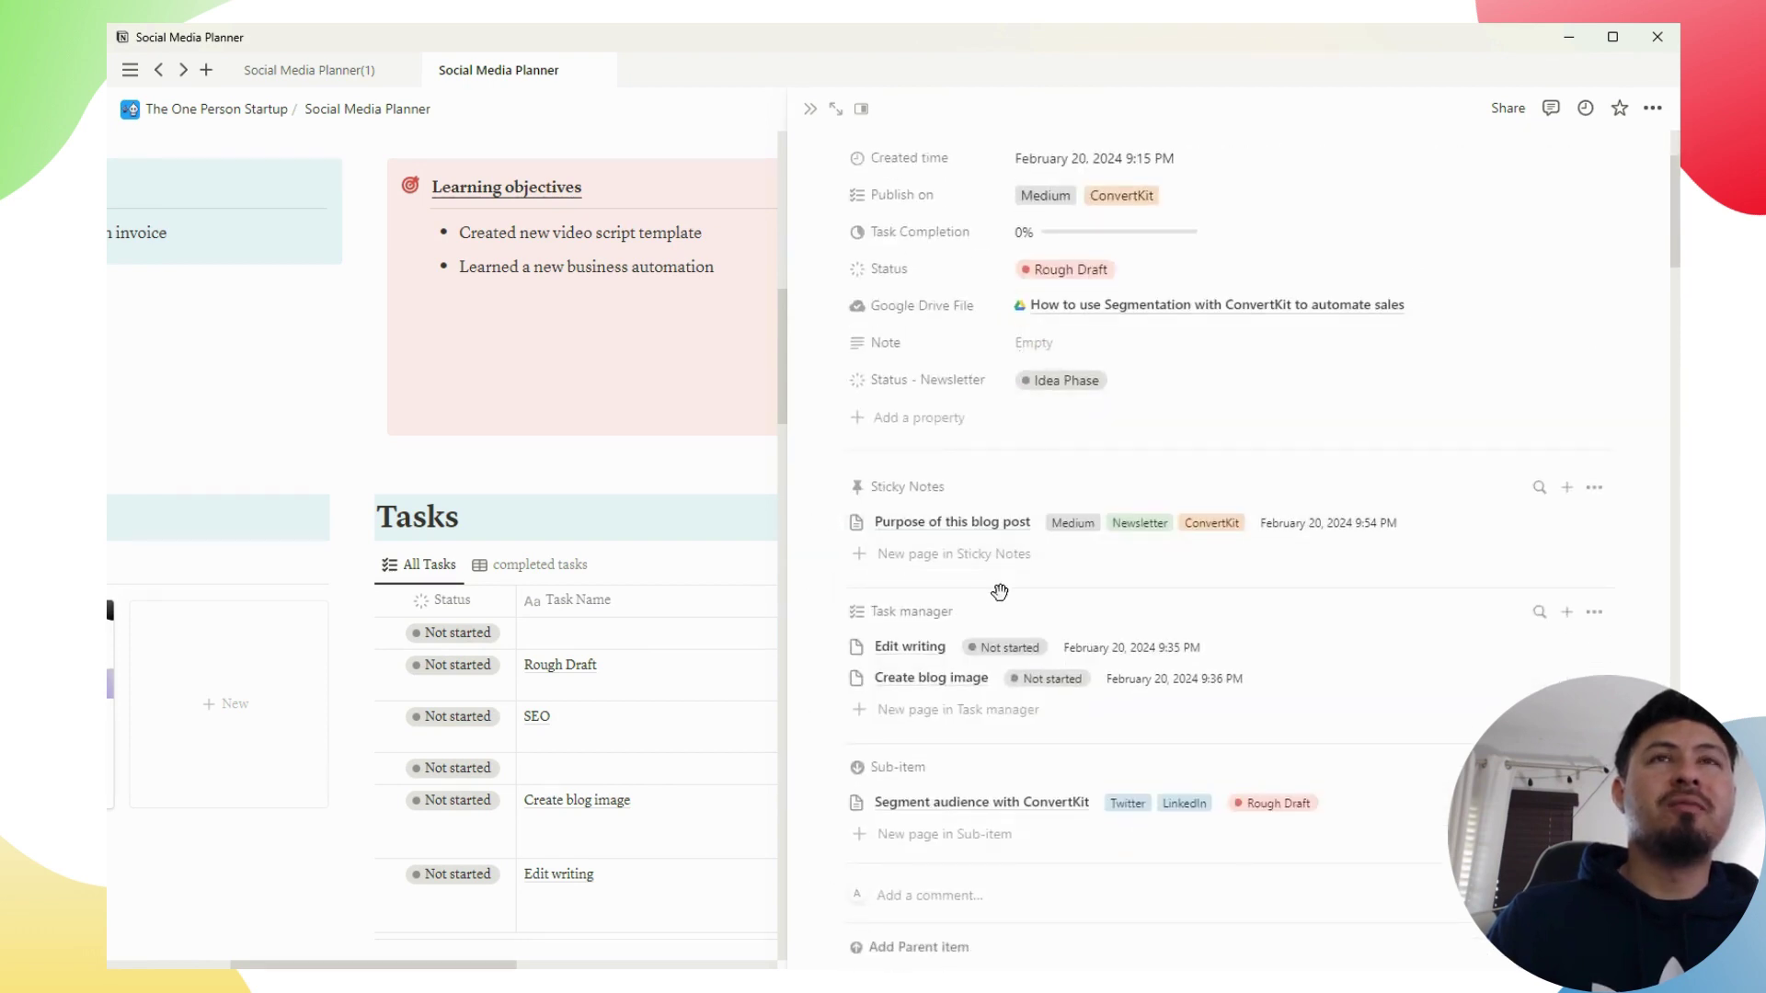
# Read through the post's written content from the introduction to the Links & Sources (research) section, and return to its properties
pyautogui.scroll(-8, 1006, 631)
pyautogui.scroll(3, 1009, 631)
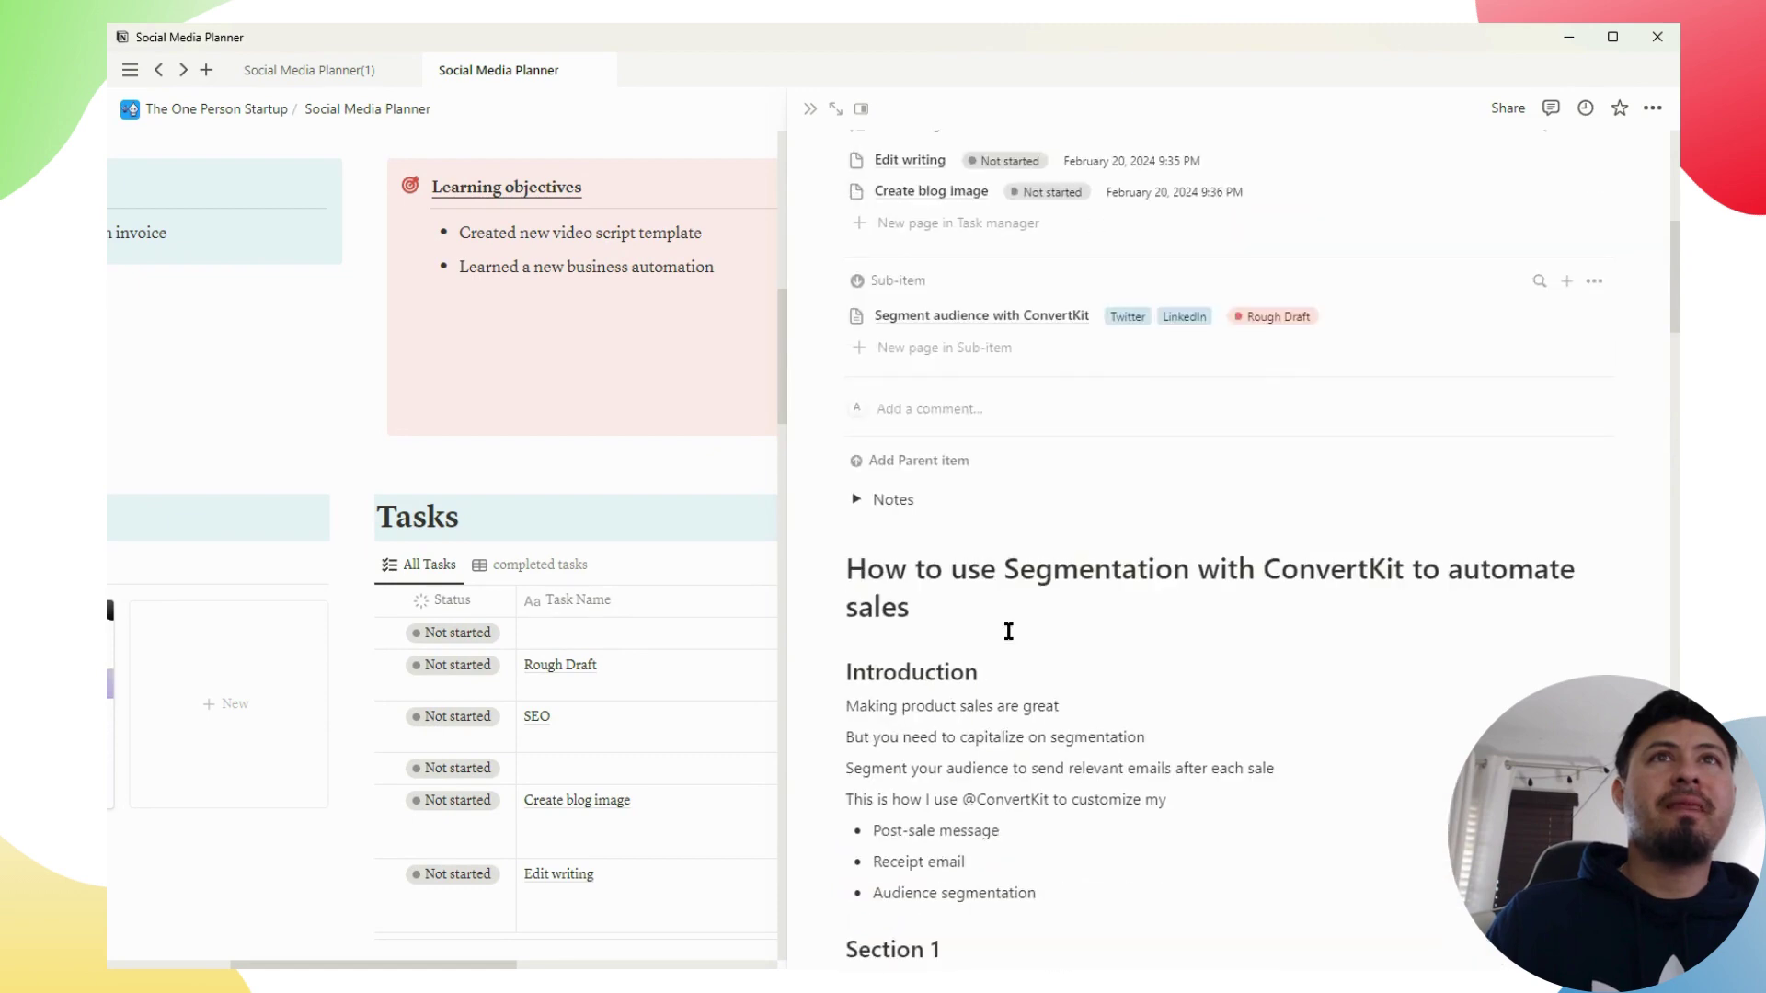
pyautogui.scroll(-4, 1030, 552)
pyautogui.scroll(-15, 1095, 756)
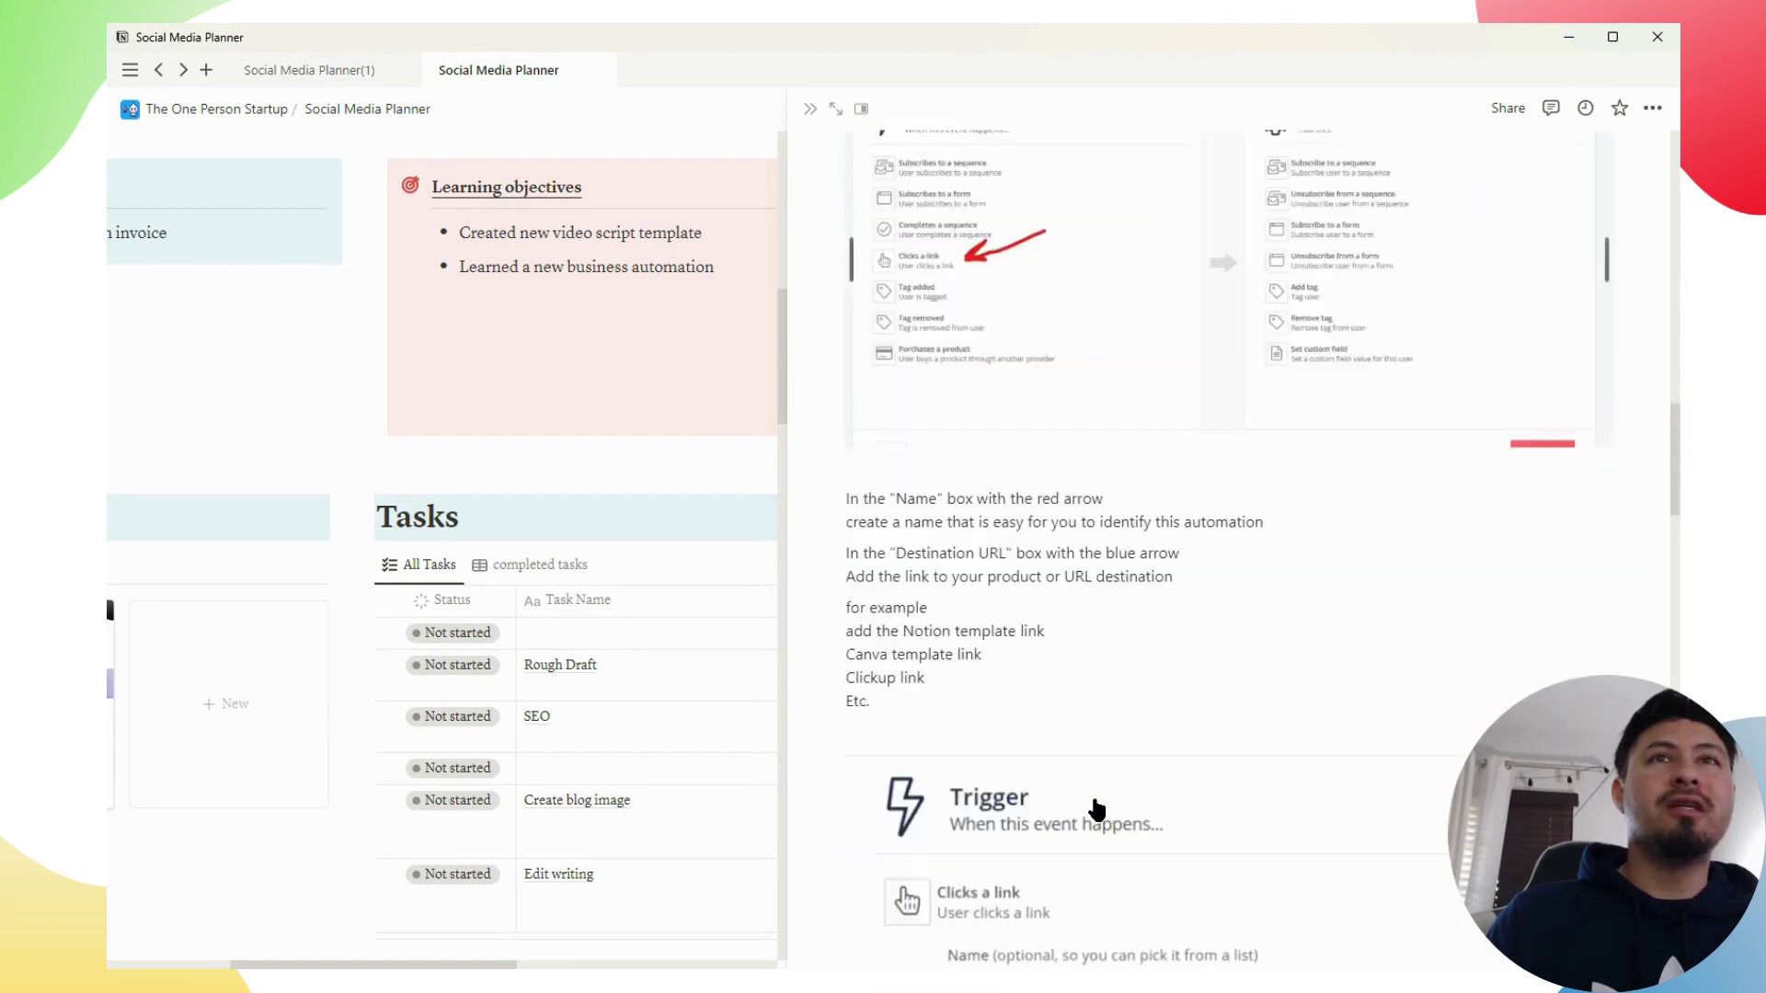
pyautogui.scroll(-13, 1097, 809)
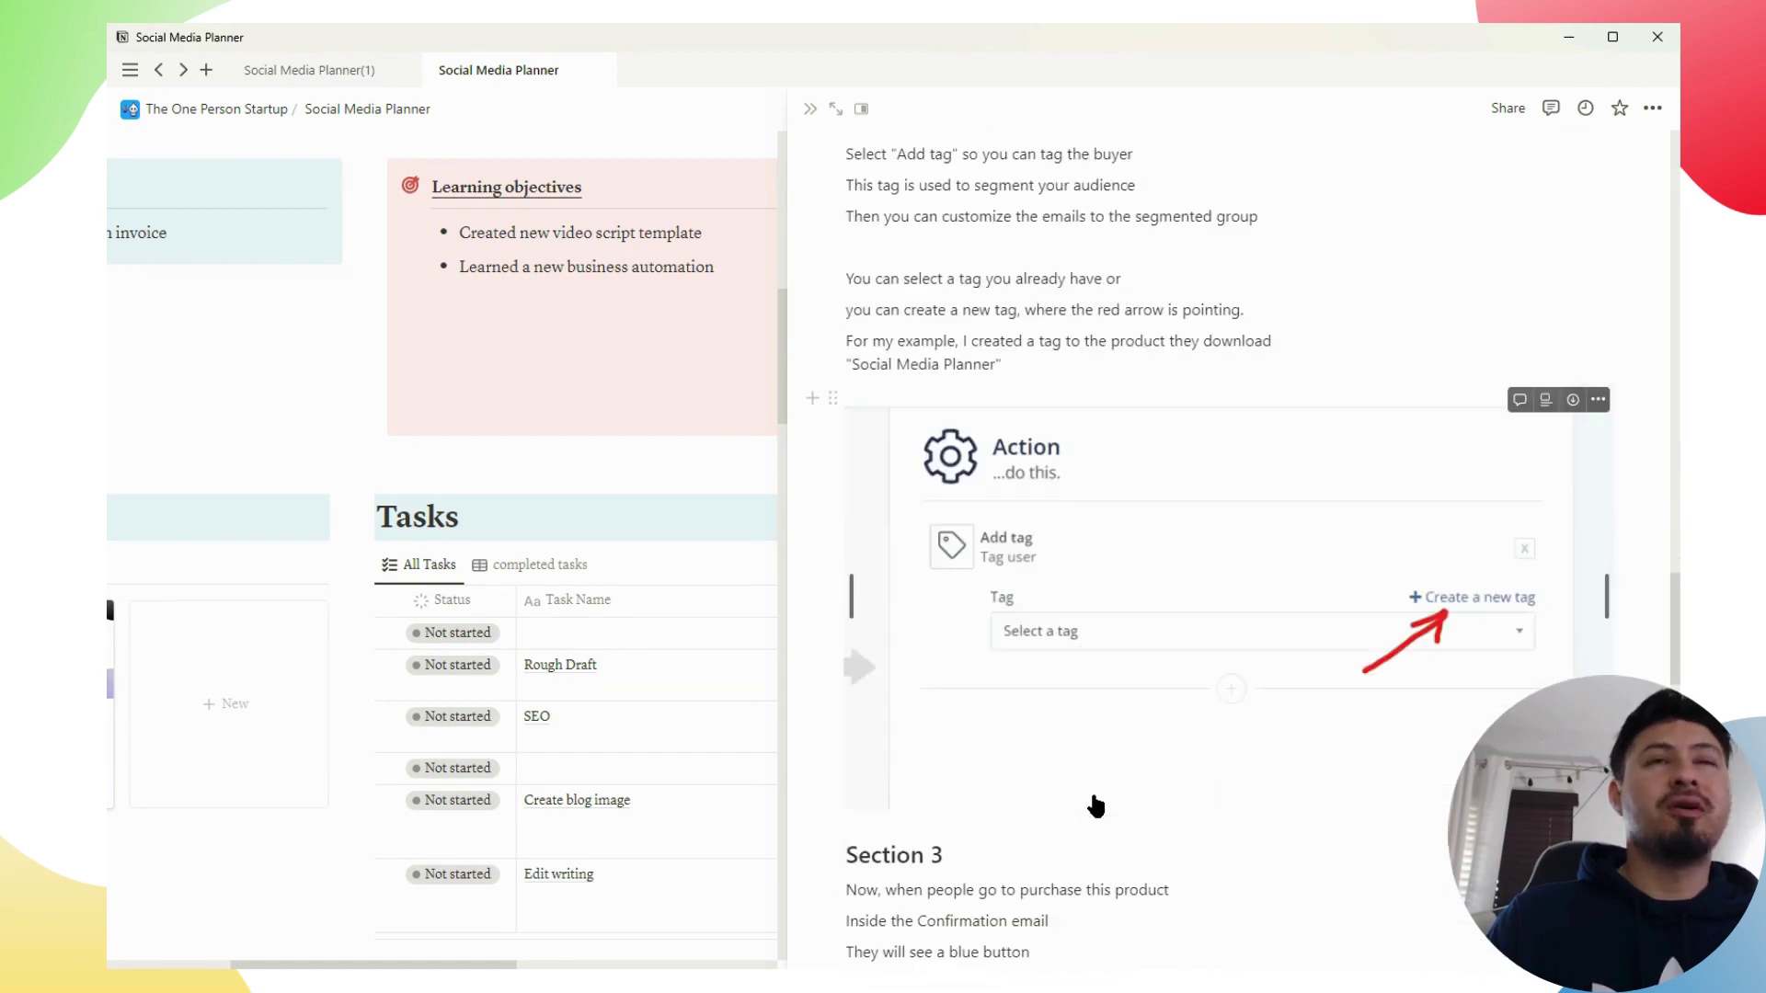
pyautogui.scroll(-12, 1095, 806)
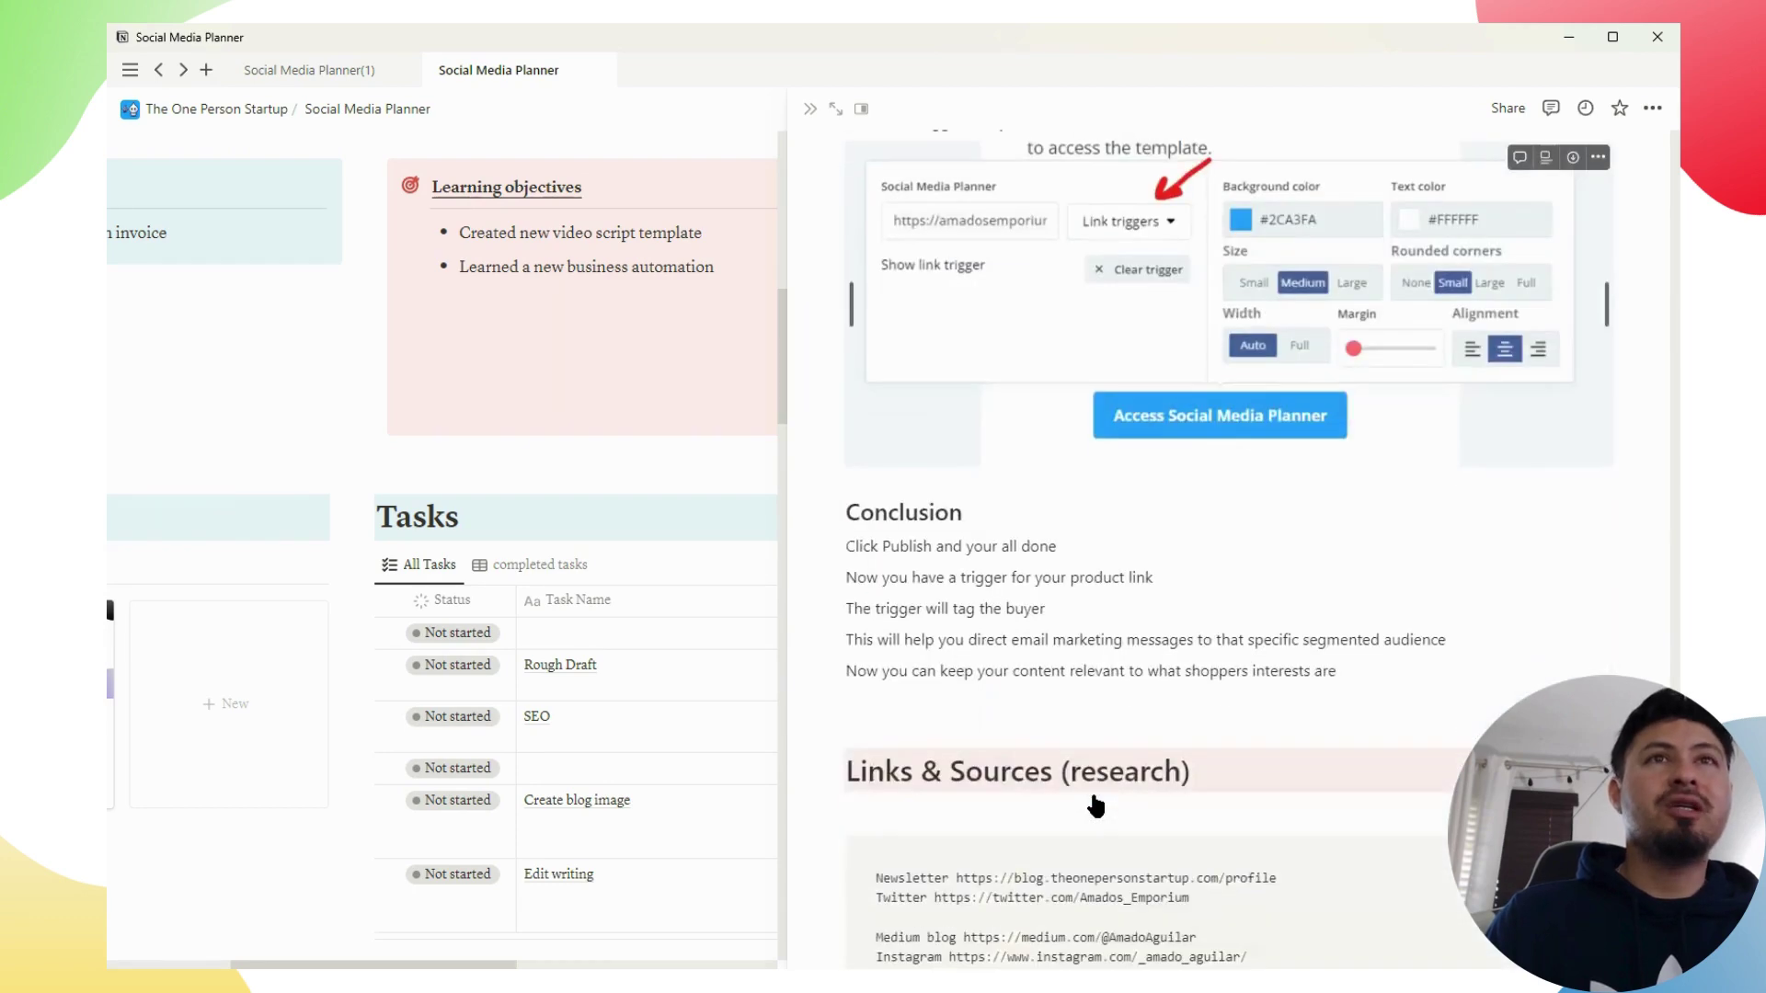
pyautogui.scroll(15, 1092, 795)
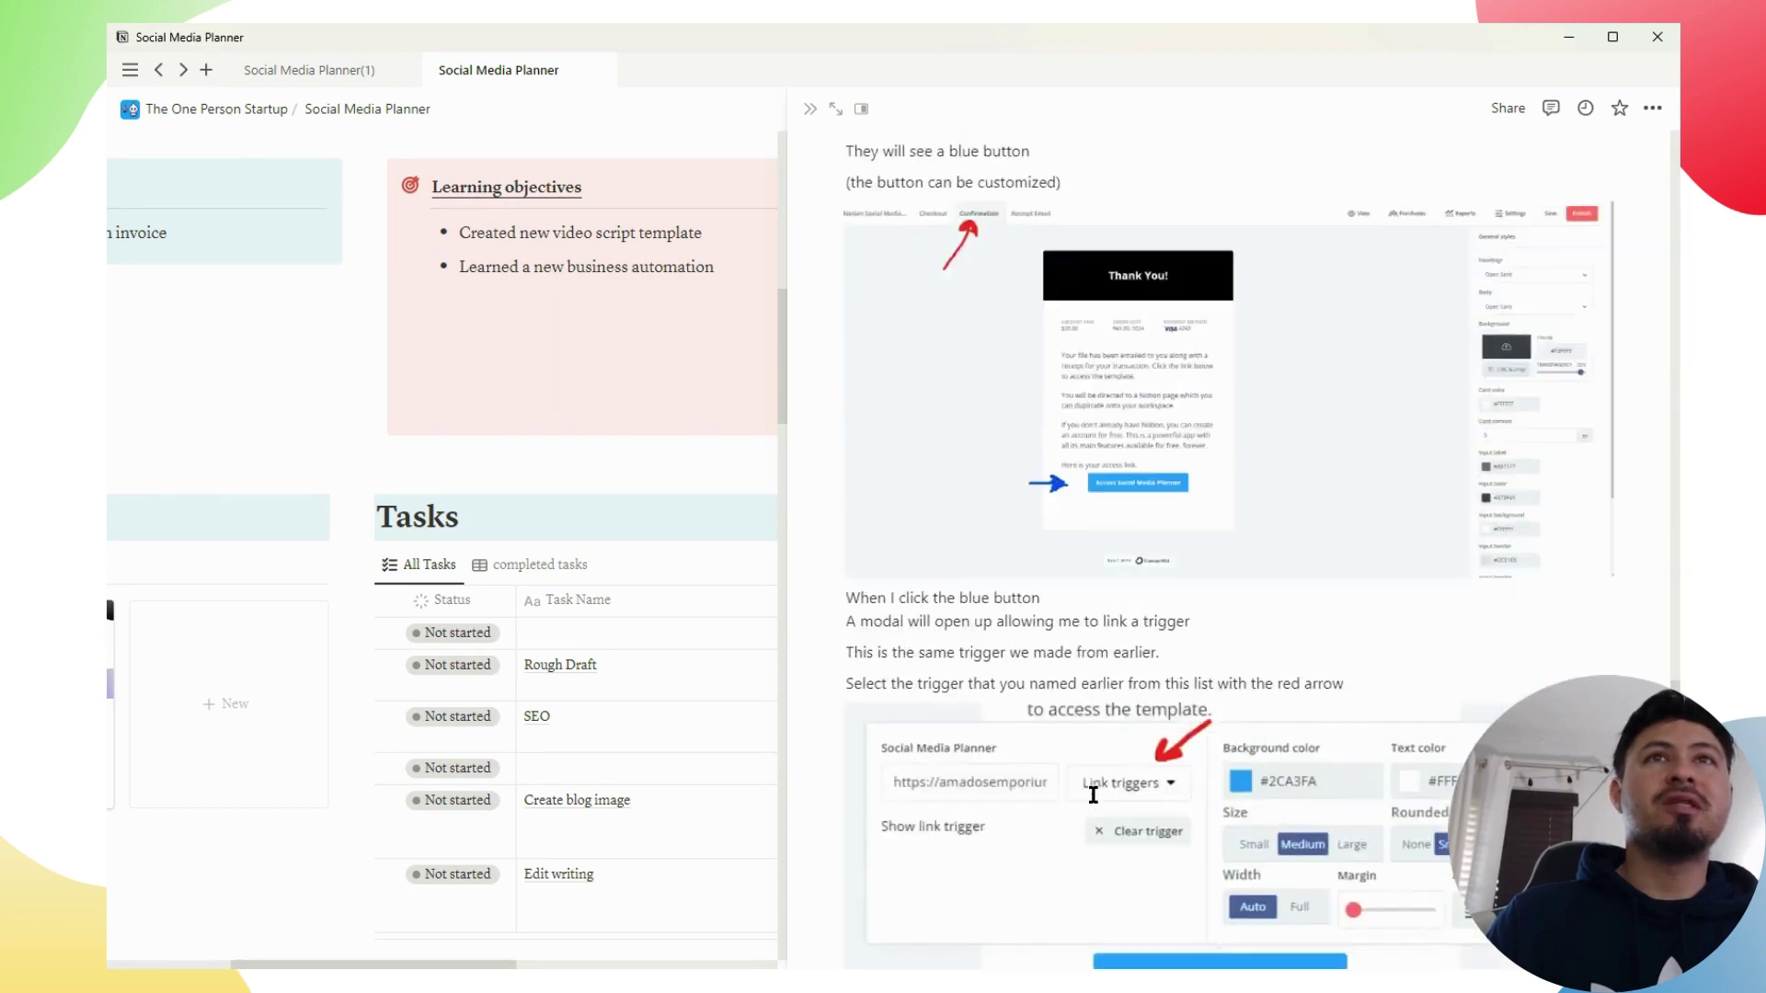
pyautogui.scroll(15, 1092, 795)
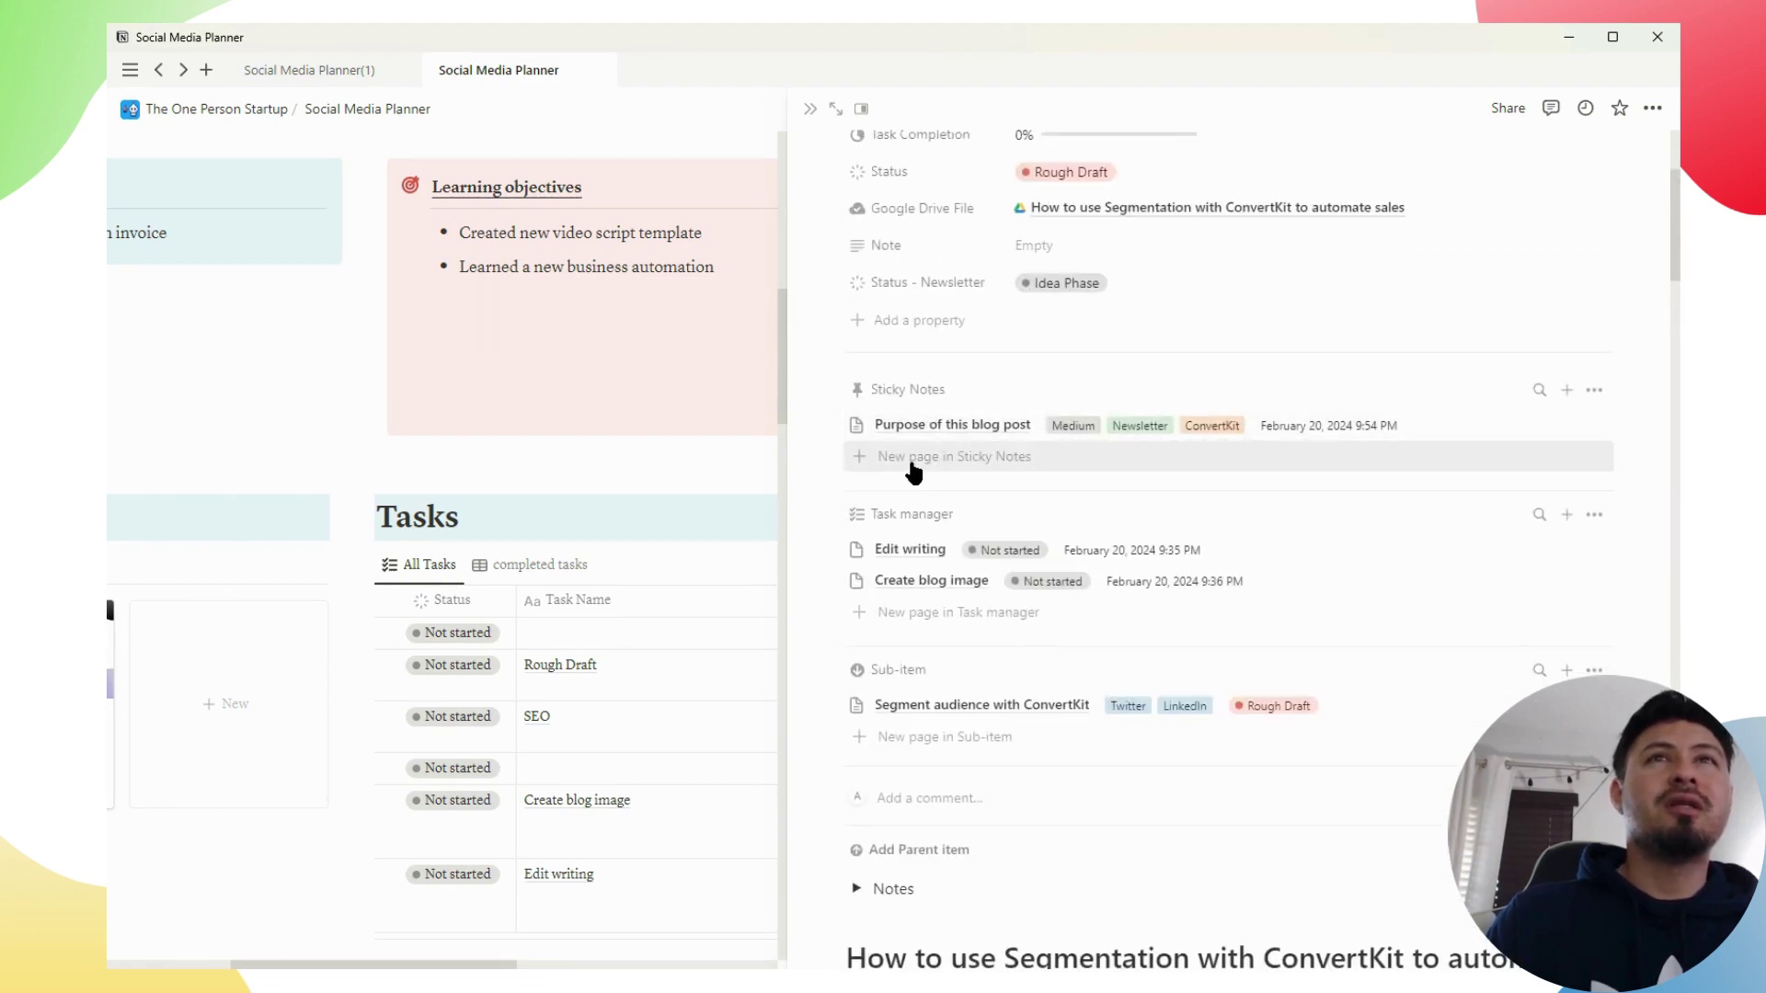
# Add a sticky note titled "Change fonts" to the post and open the post as a full page
pyautogui.click(1565, 391)
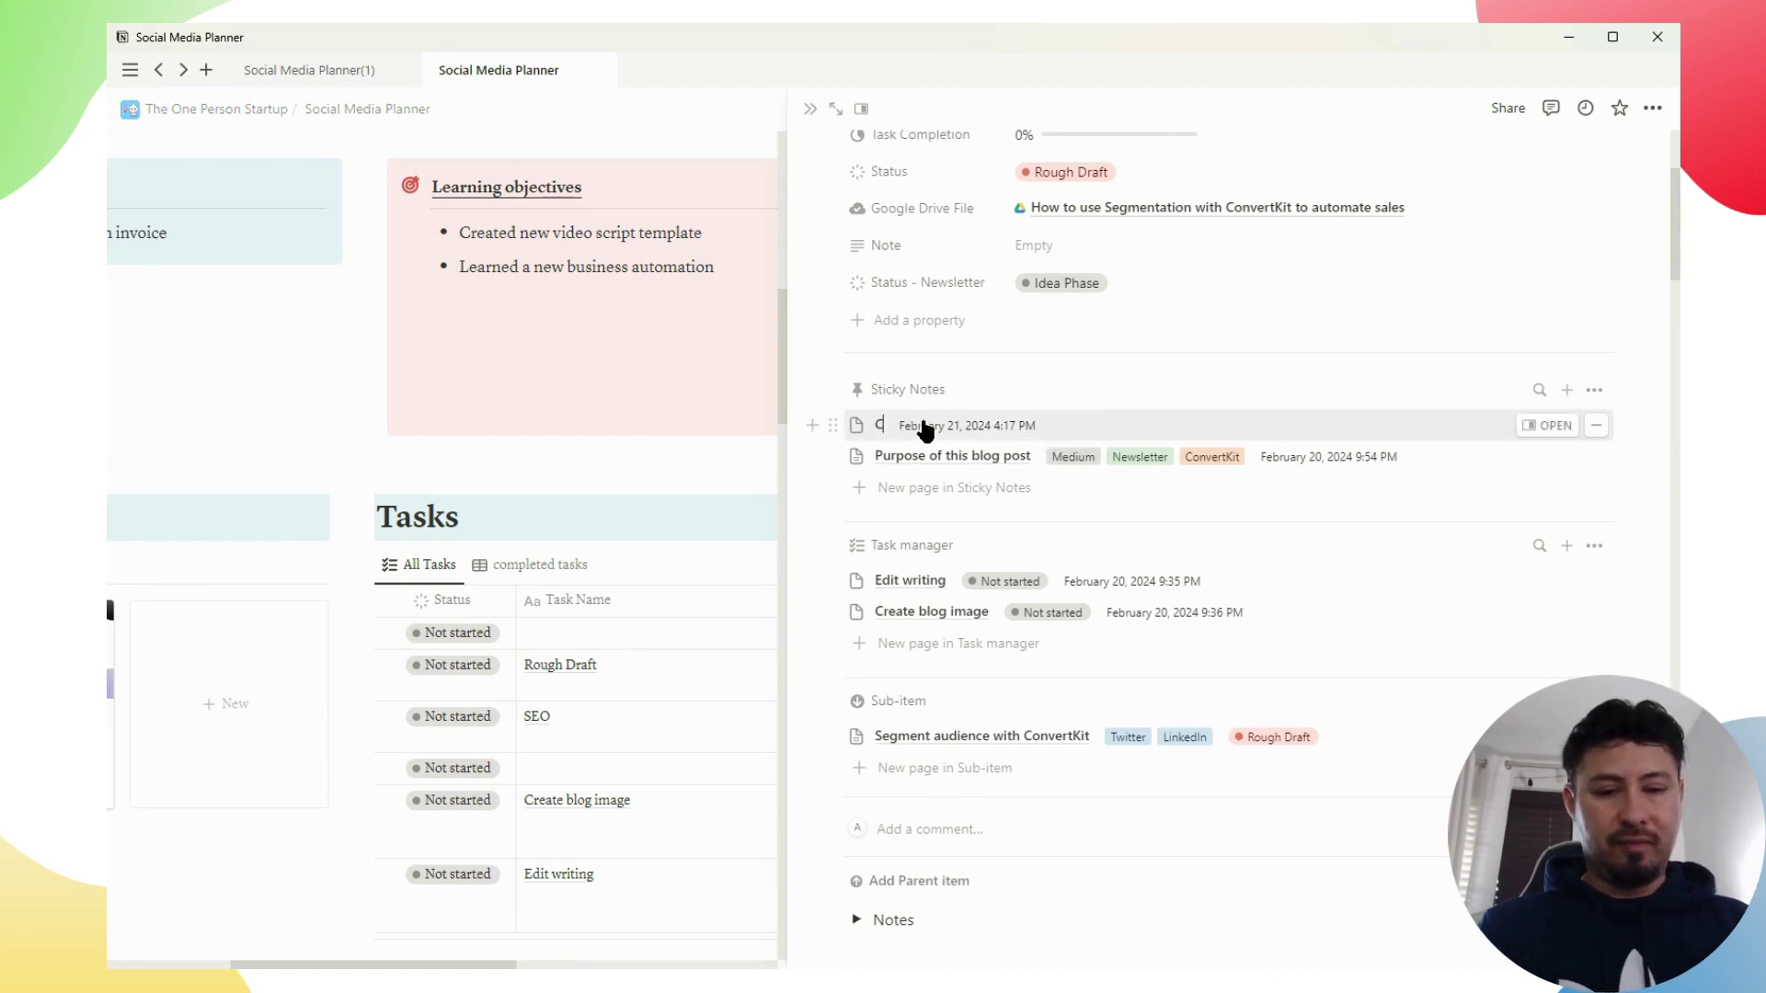
pyautogui.write('Change fonts')
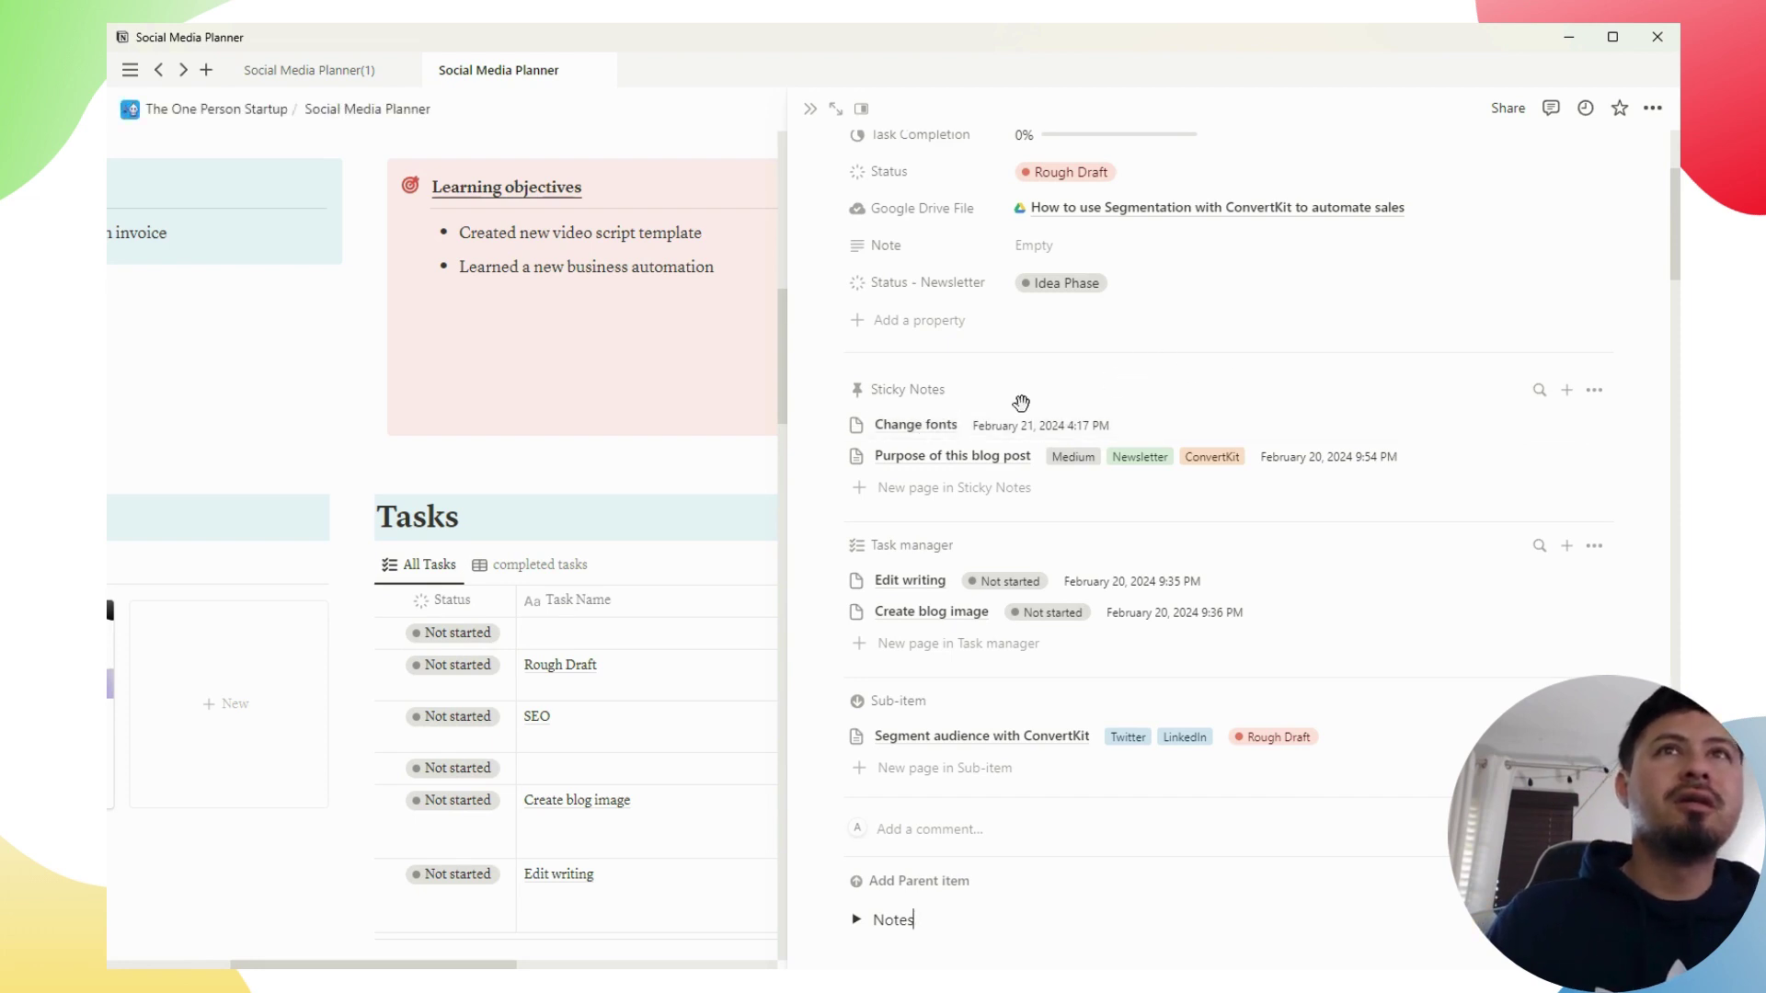
pyautogui.click(845, 106)
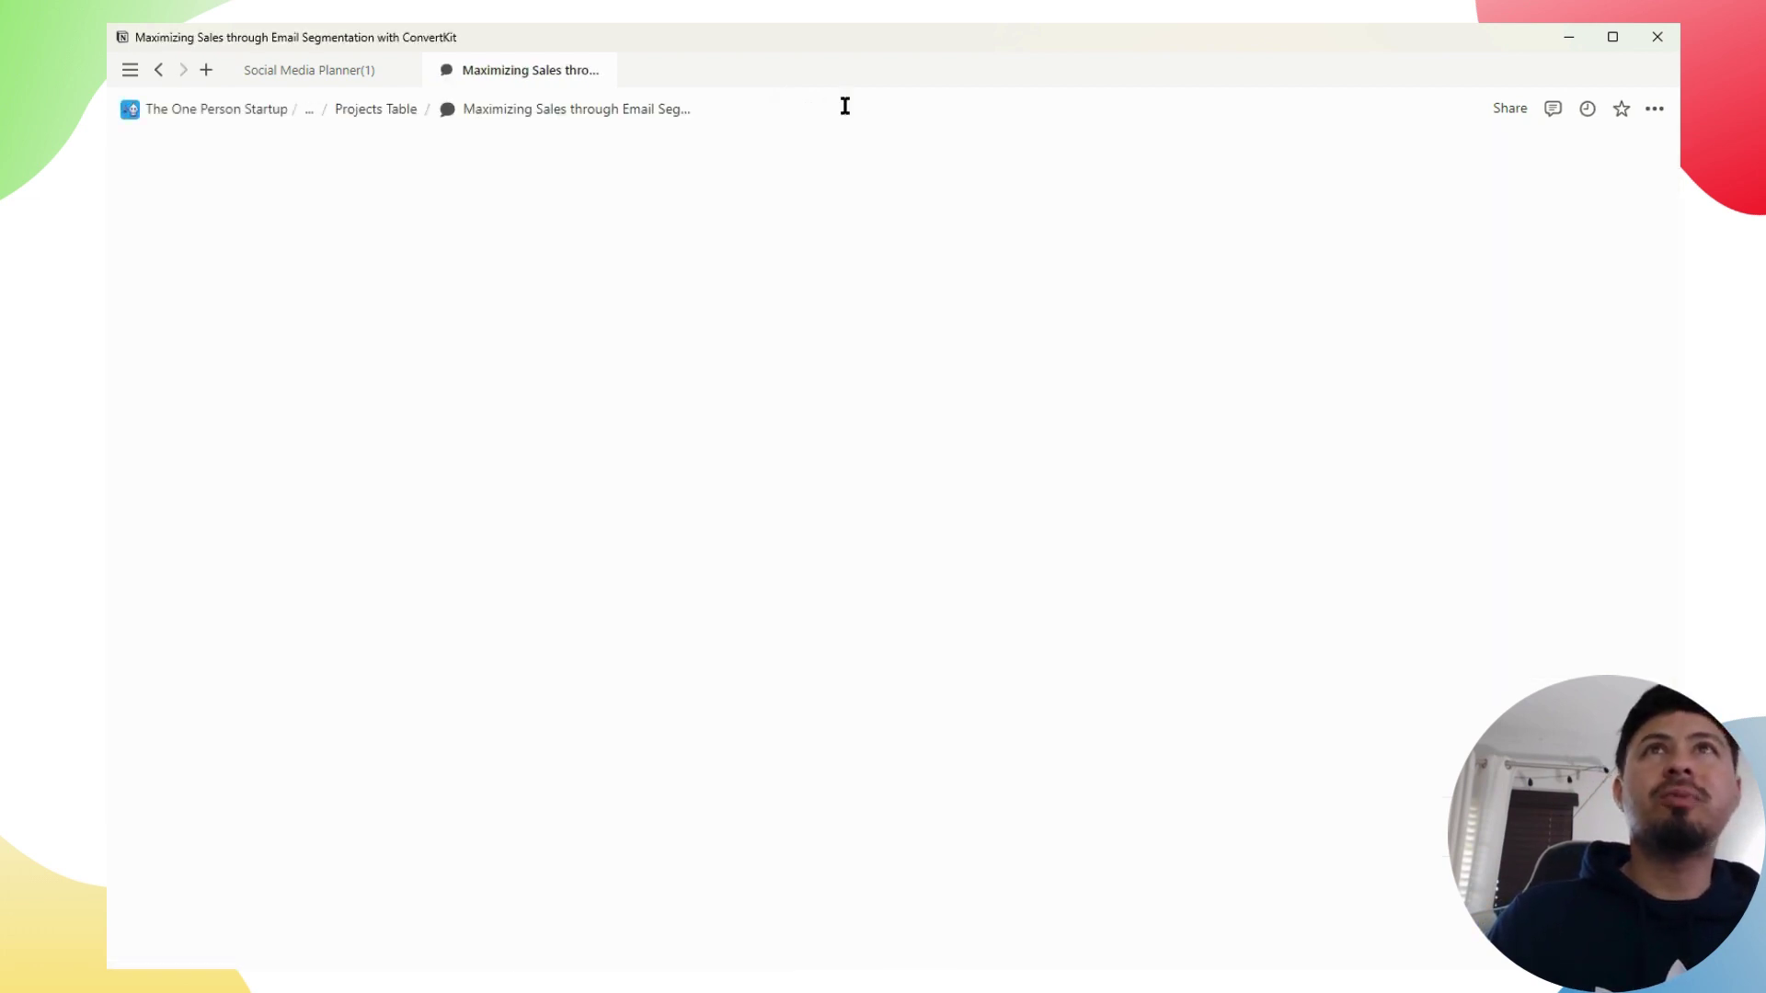
pyautogui.scroll(-8, 948, 602)
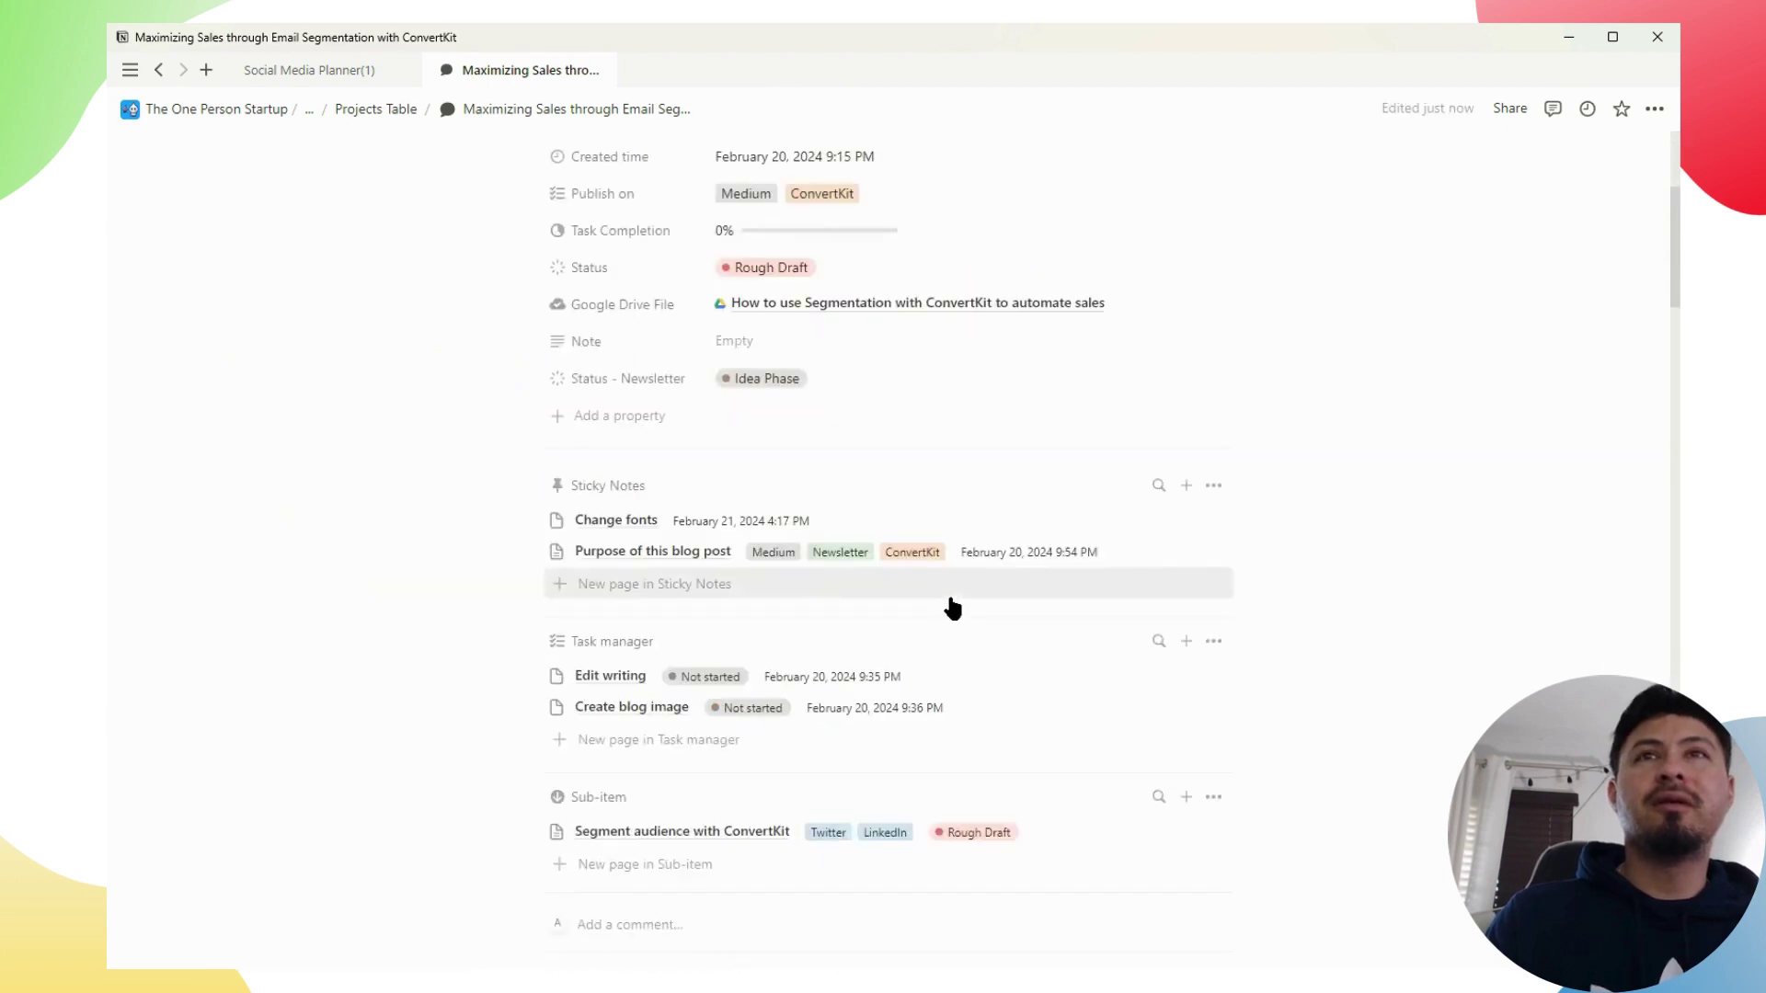
pyautogui.scroll(2, 953, 609)
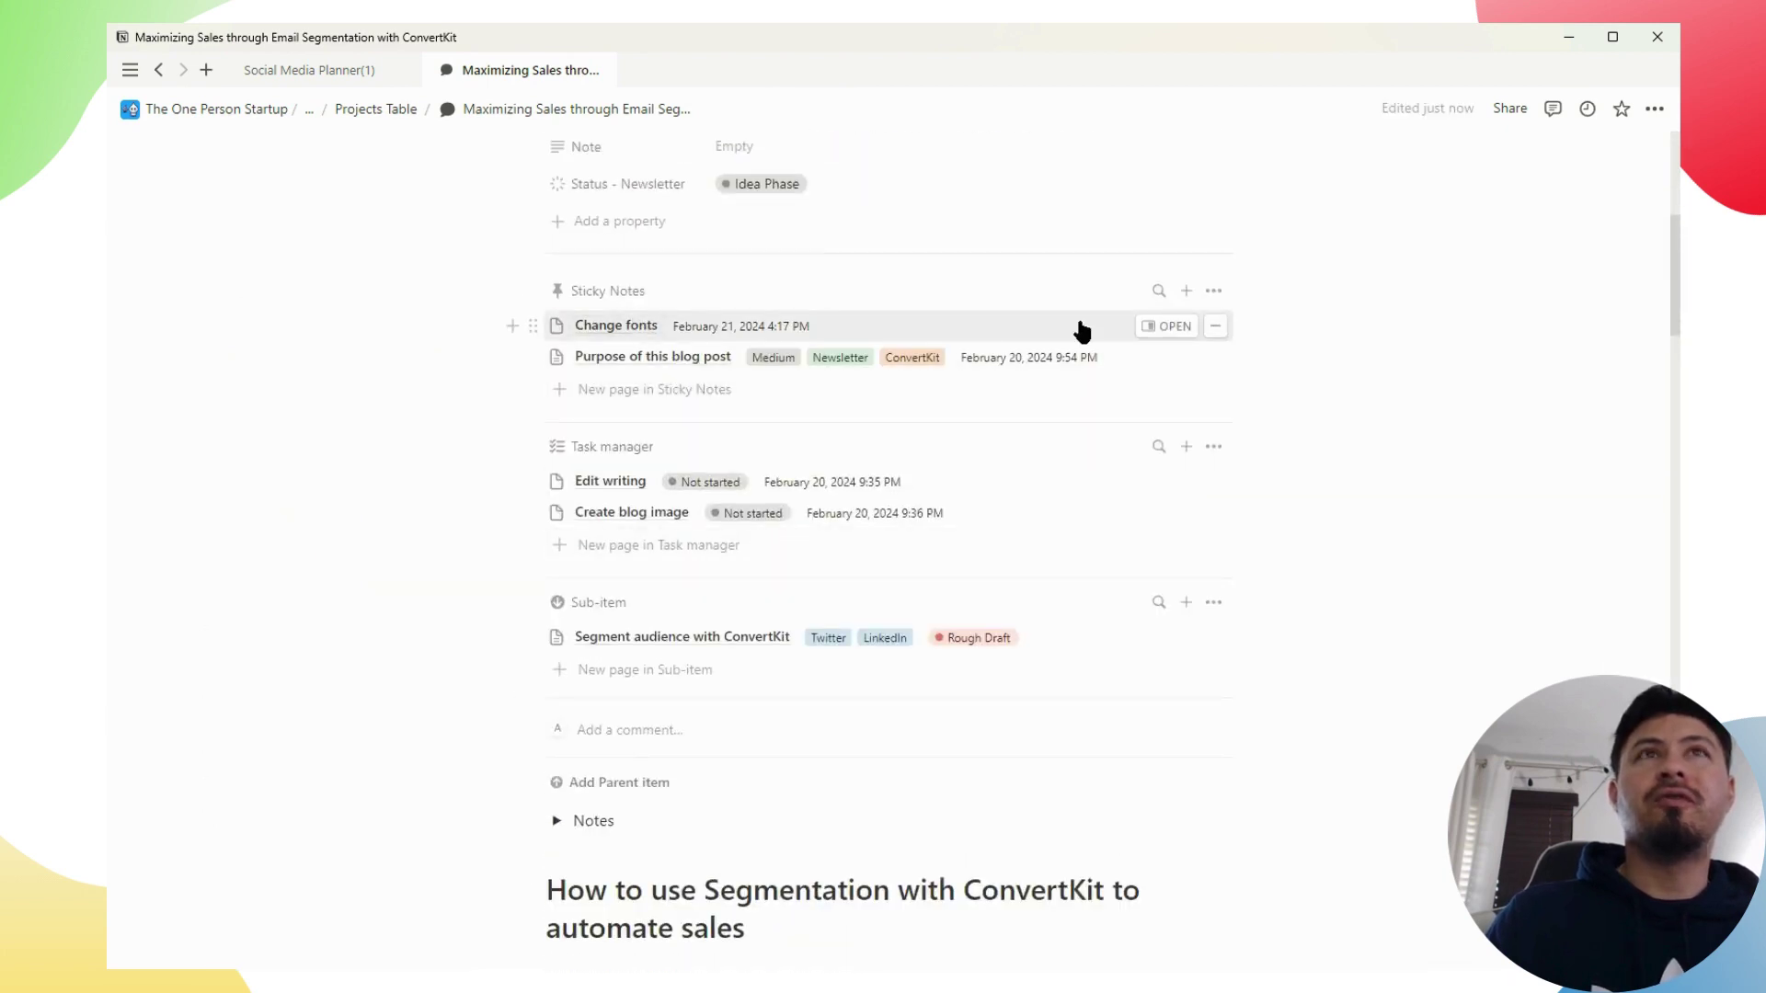
# Write "I didnt like the fonts", "Change to a different font." and "Use different font for the headline" in the Change fonts note and close it
pyautogui.click(1150, 327)
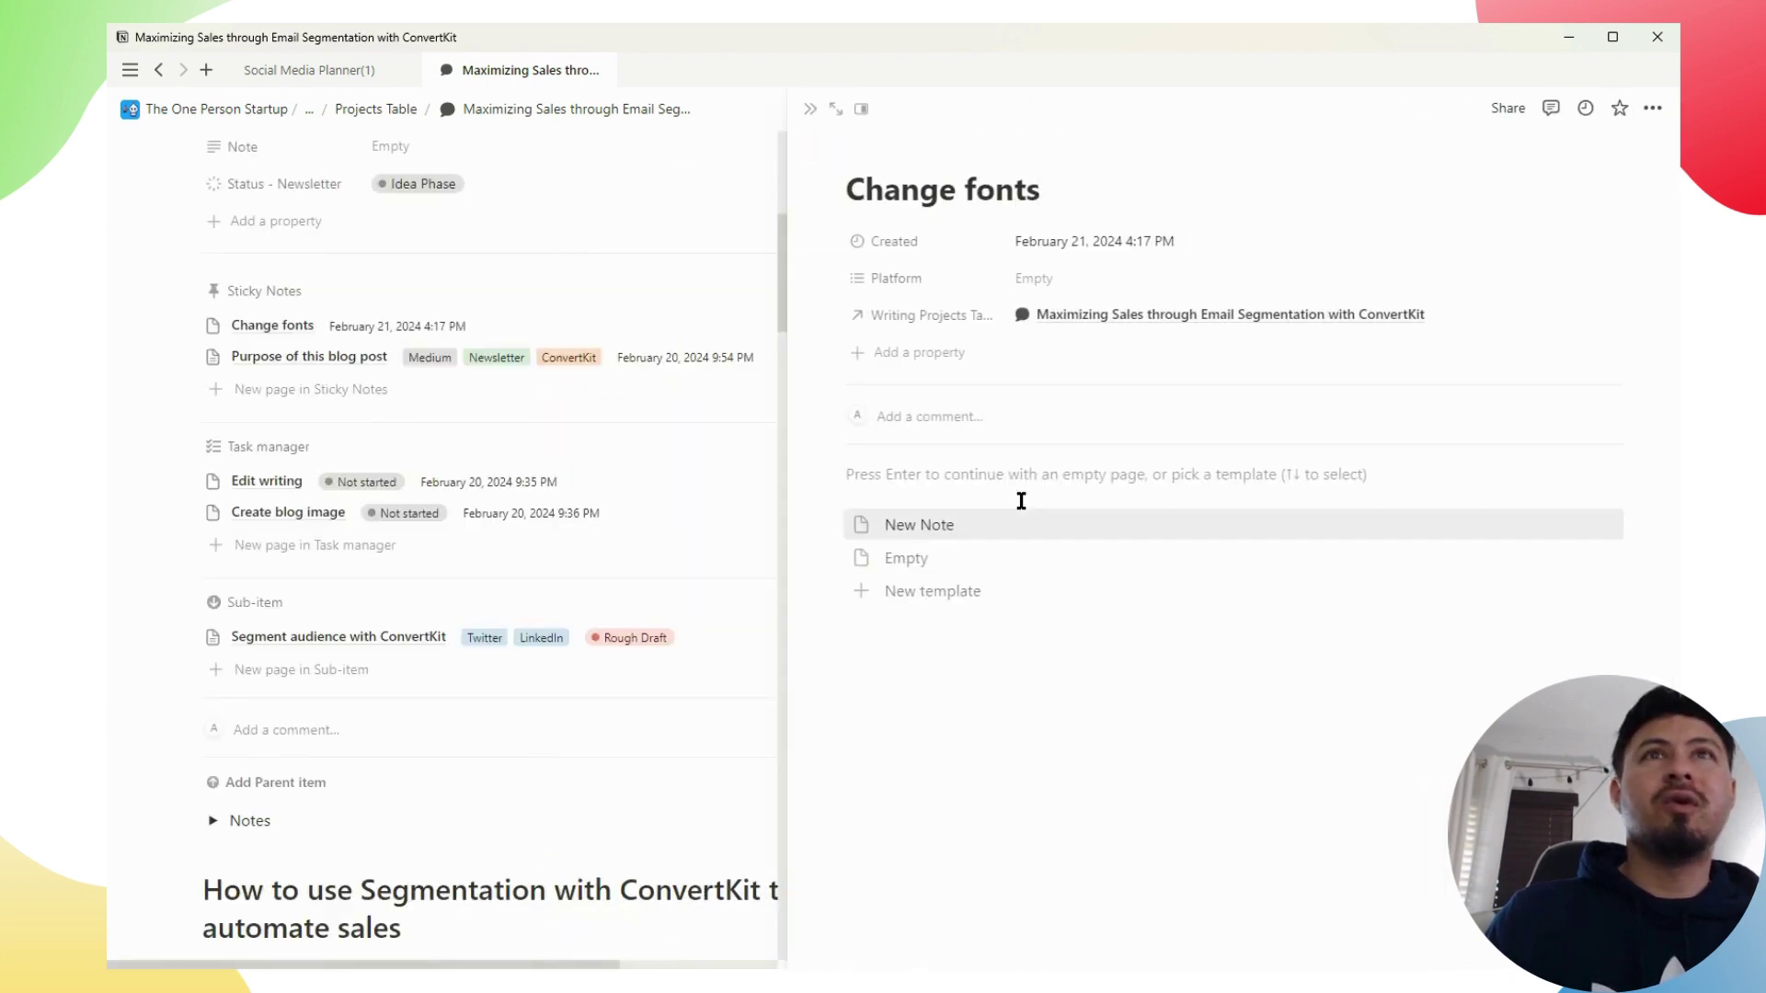
pyautogui.click(1027, 496)
pyautogui.write('I didnt like the fonts')
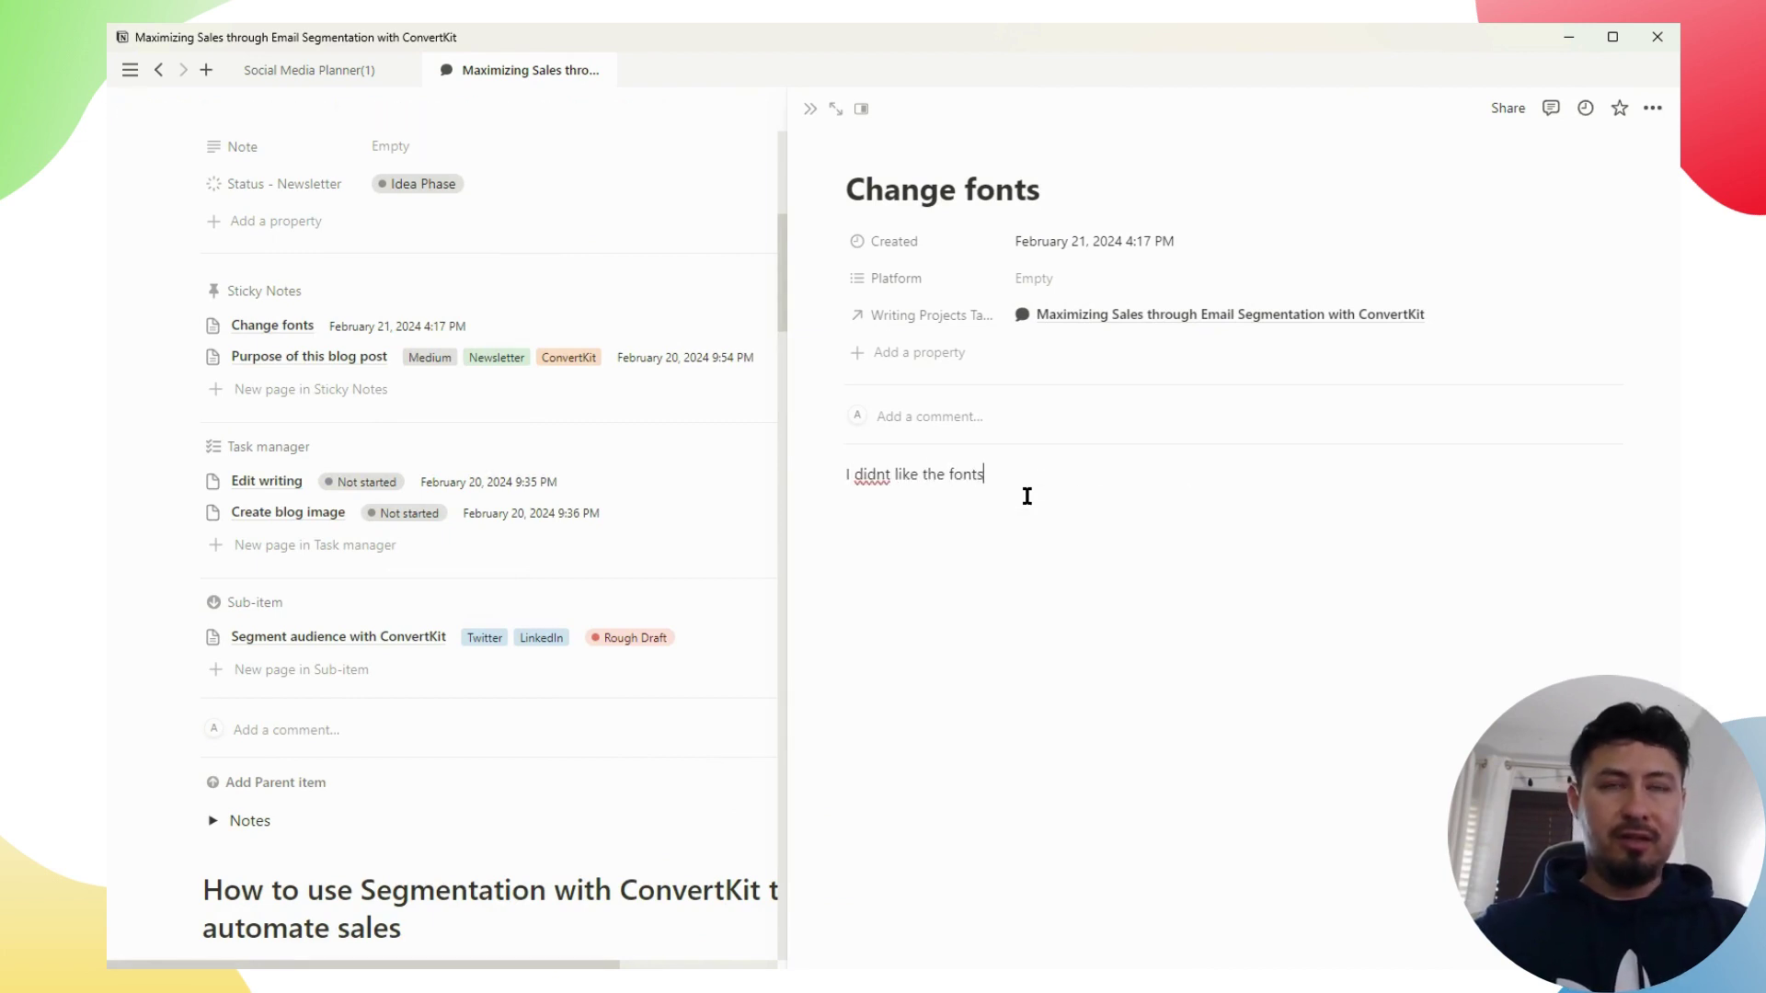
pyautogui.press('Return')
pyautogui.write('Change to a different font')
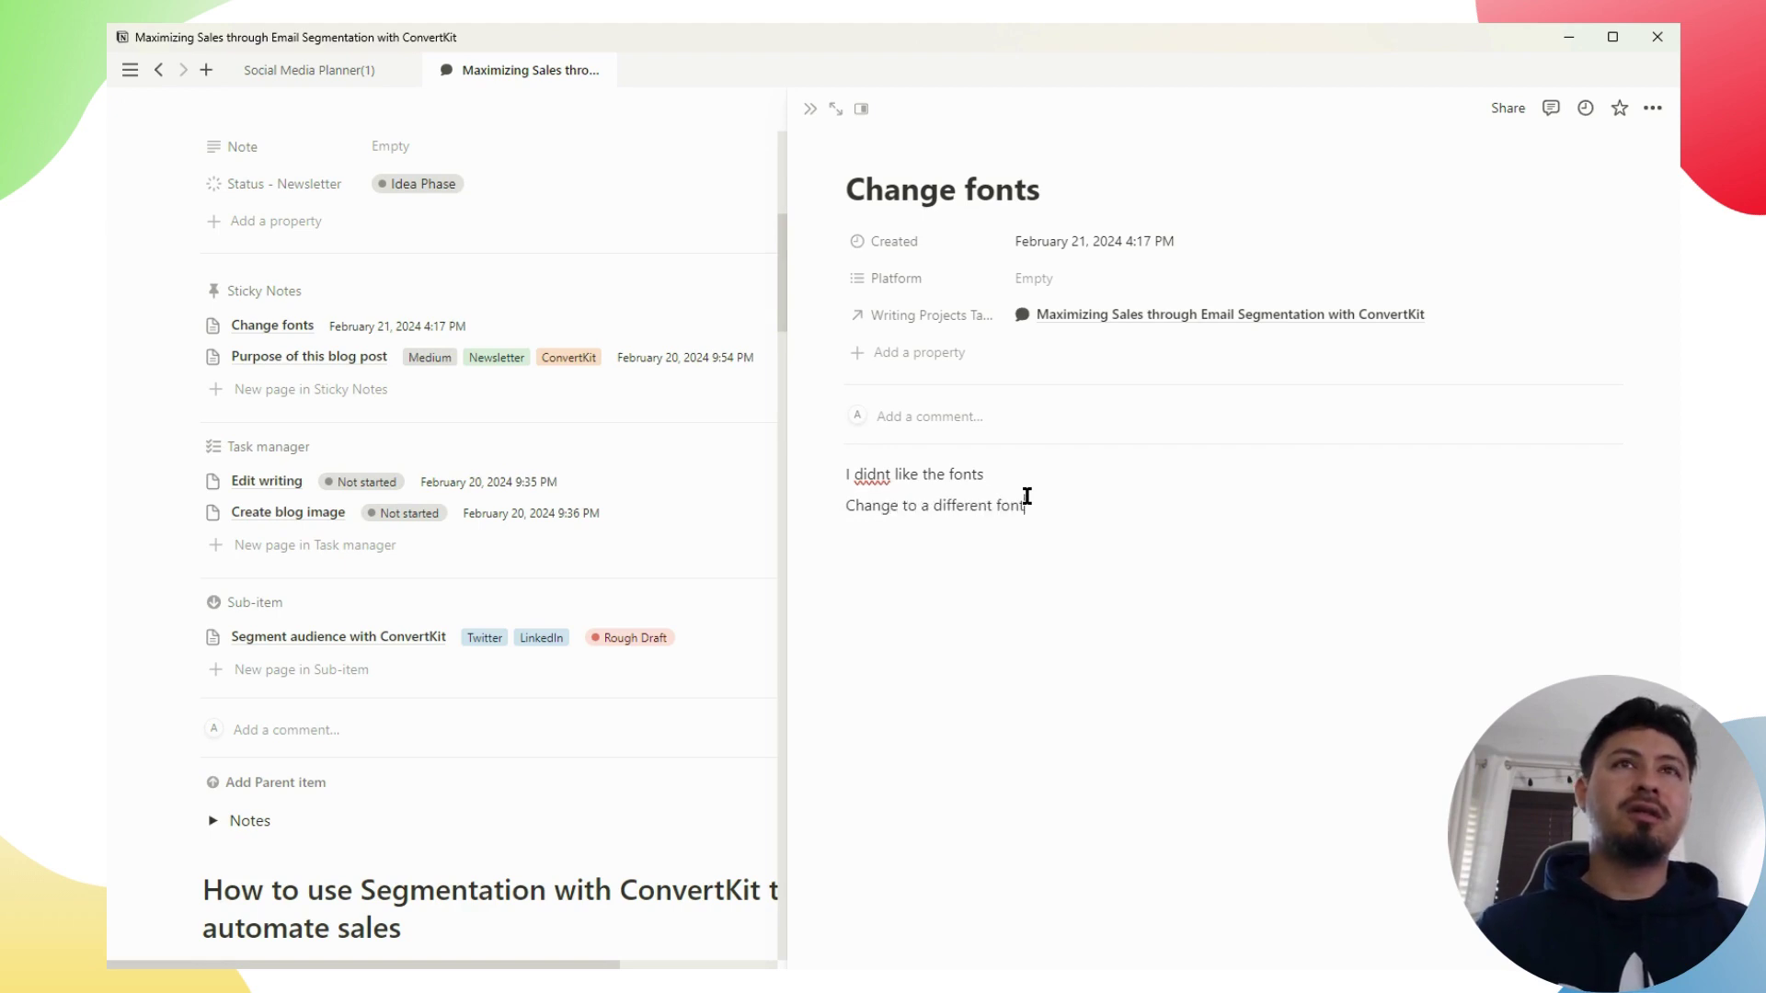
pyautogui.write('.')
pyautogui.press('Return')
pyautogui.write('U')
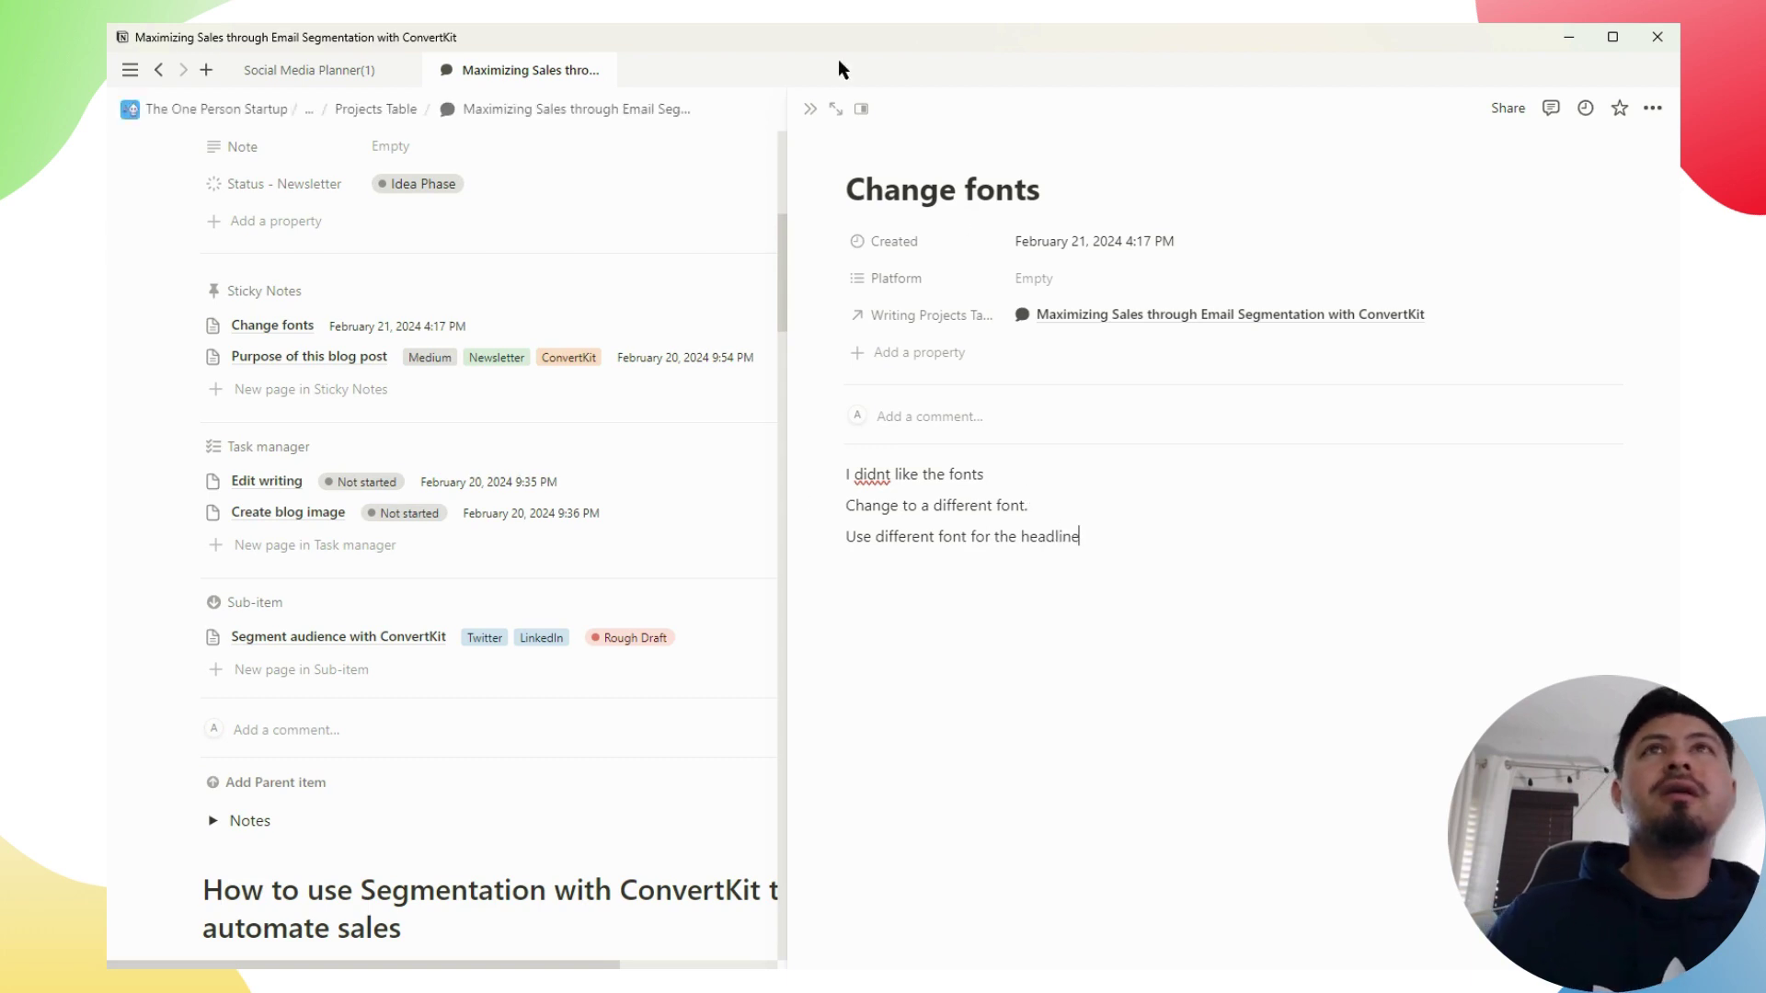
pyautogui.click(809, 110)
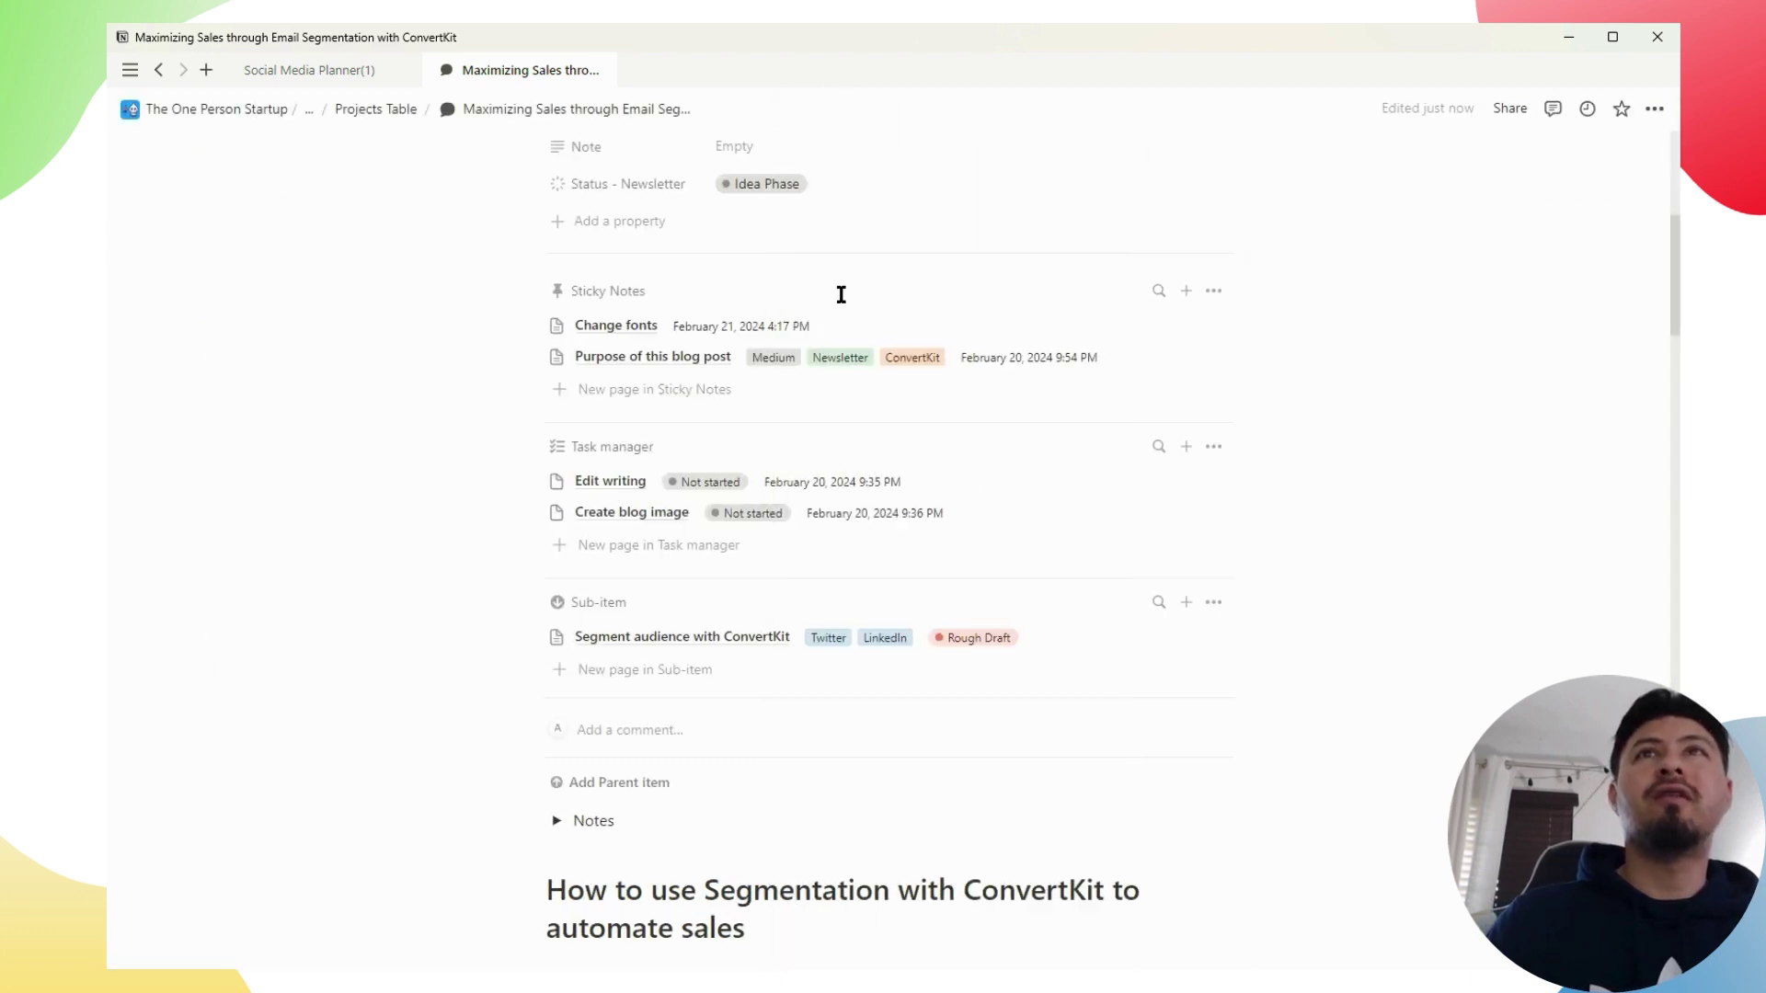
# Change the Edit writing task's status in the Task manager section to In progress, followed by Done
pyautogui.scroll(3, 878, 401)
pyautogui.scroll(-3, 884, 412)
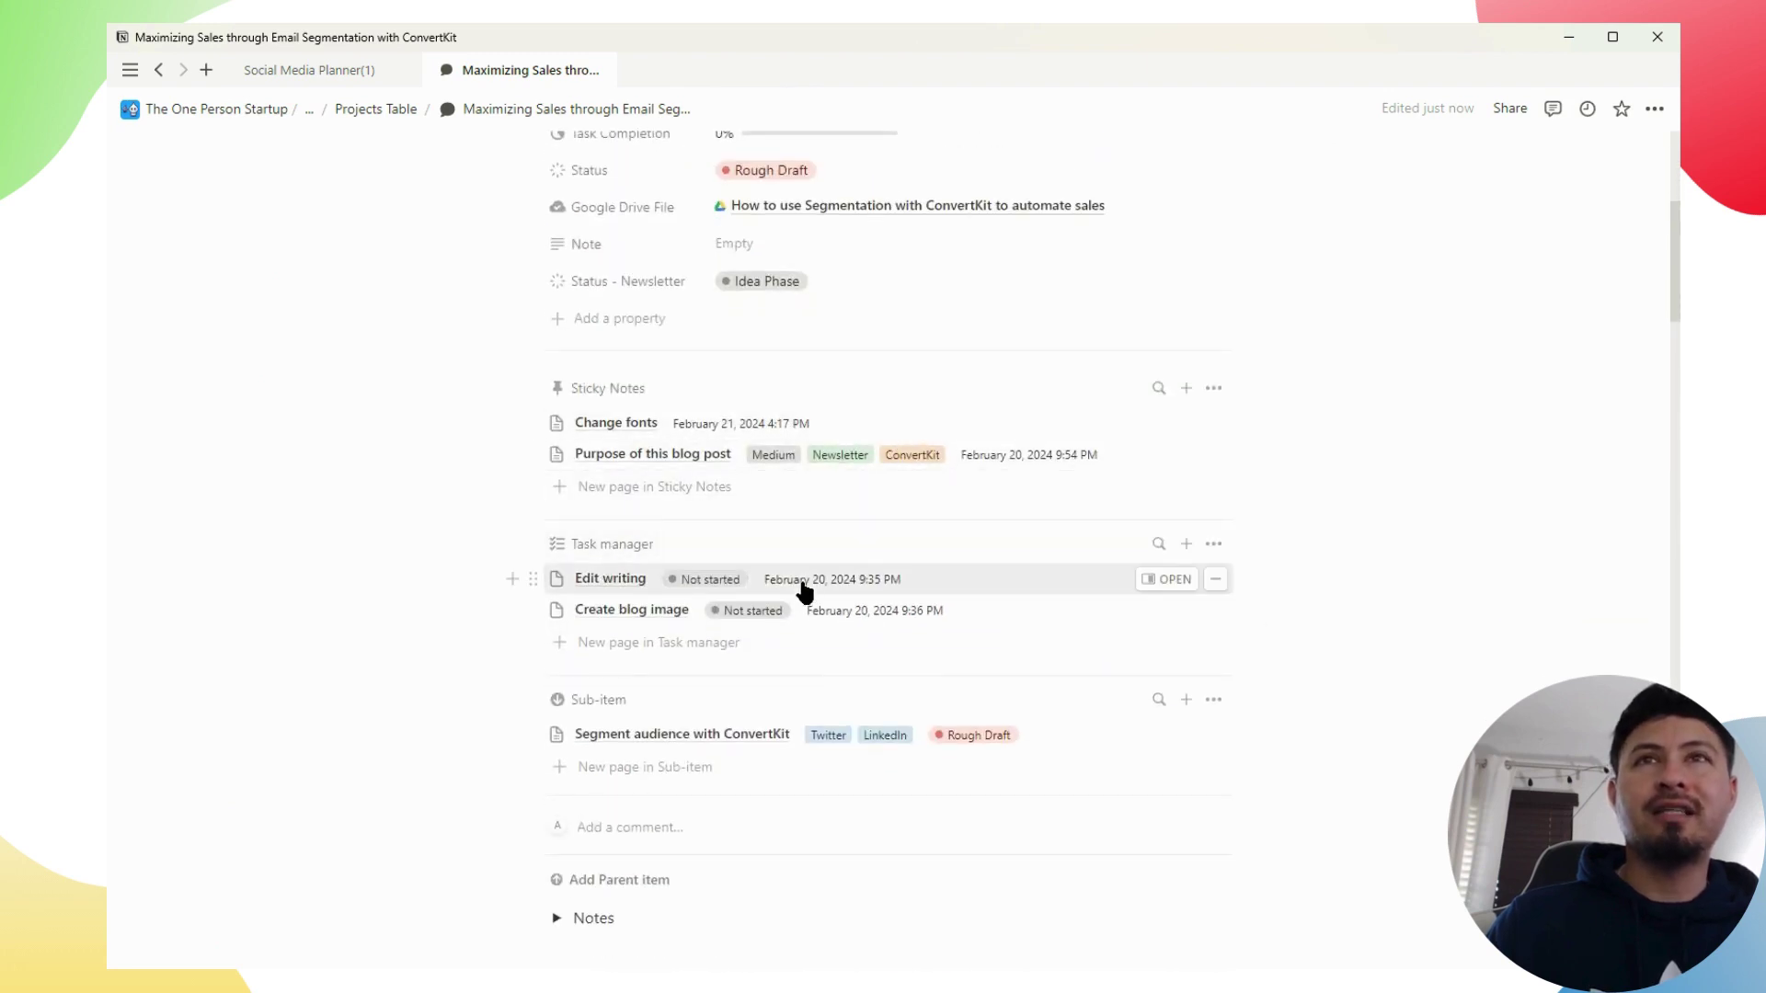
pyautogui.scroll(3, 803, 591)
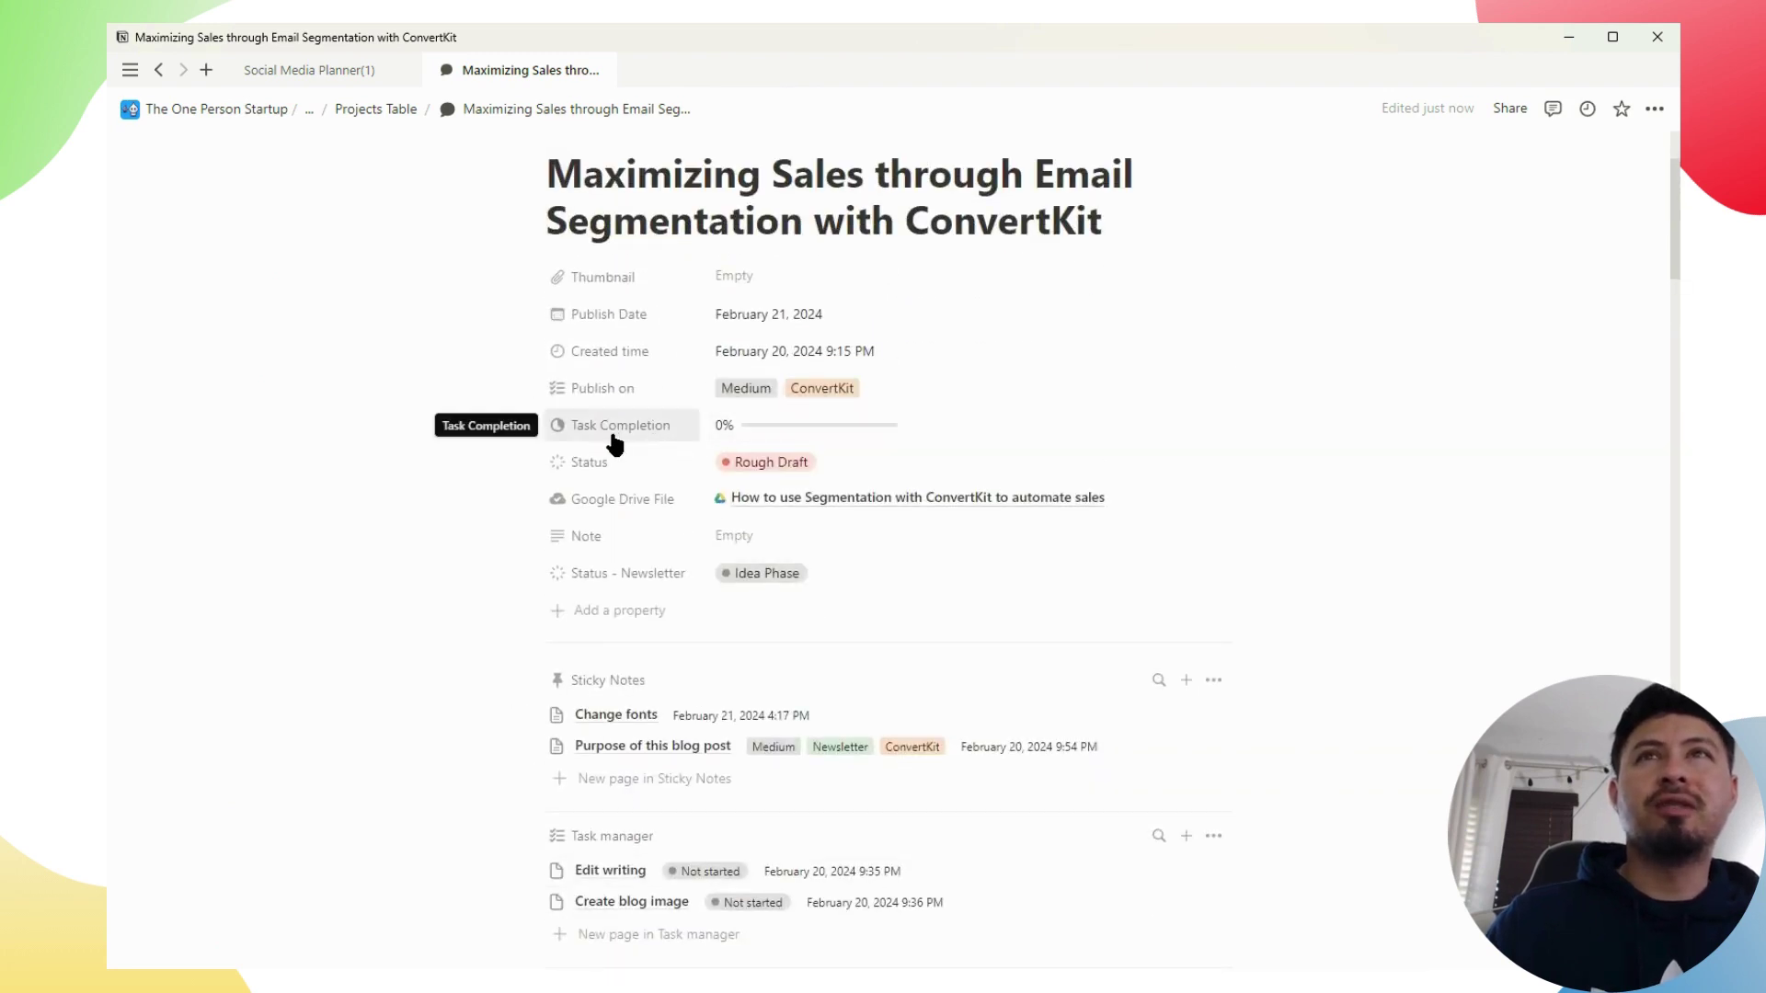
pyautogui.scroll(-2, 797, 440)
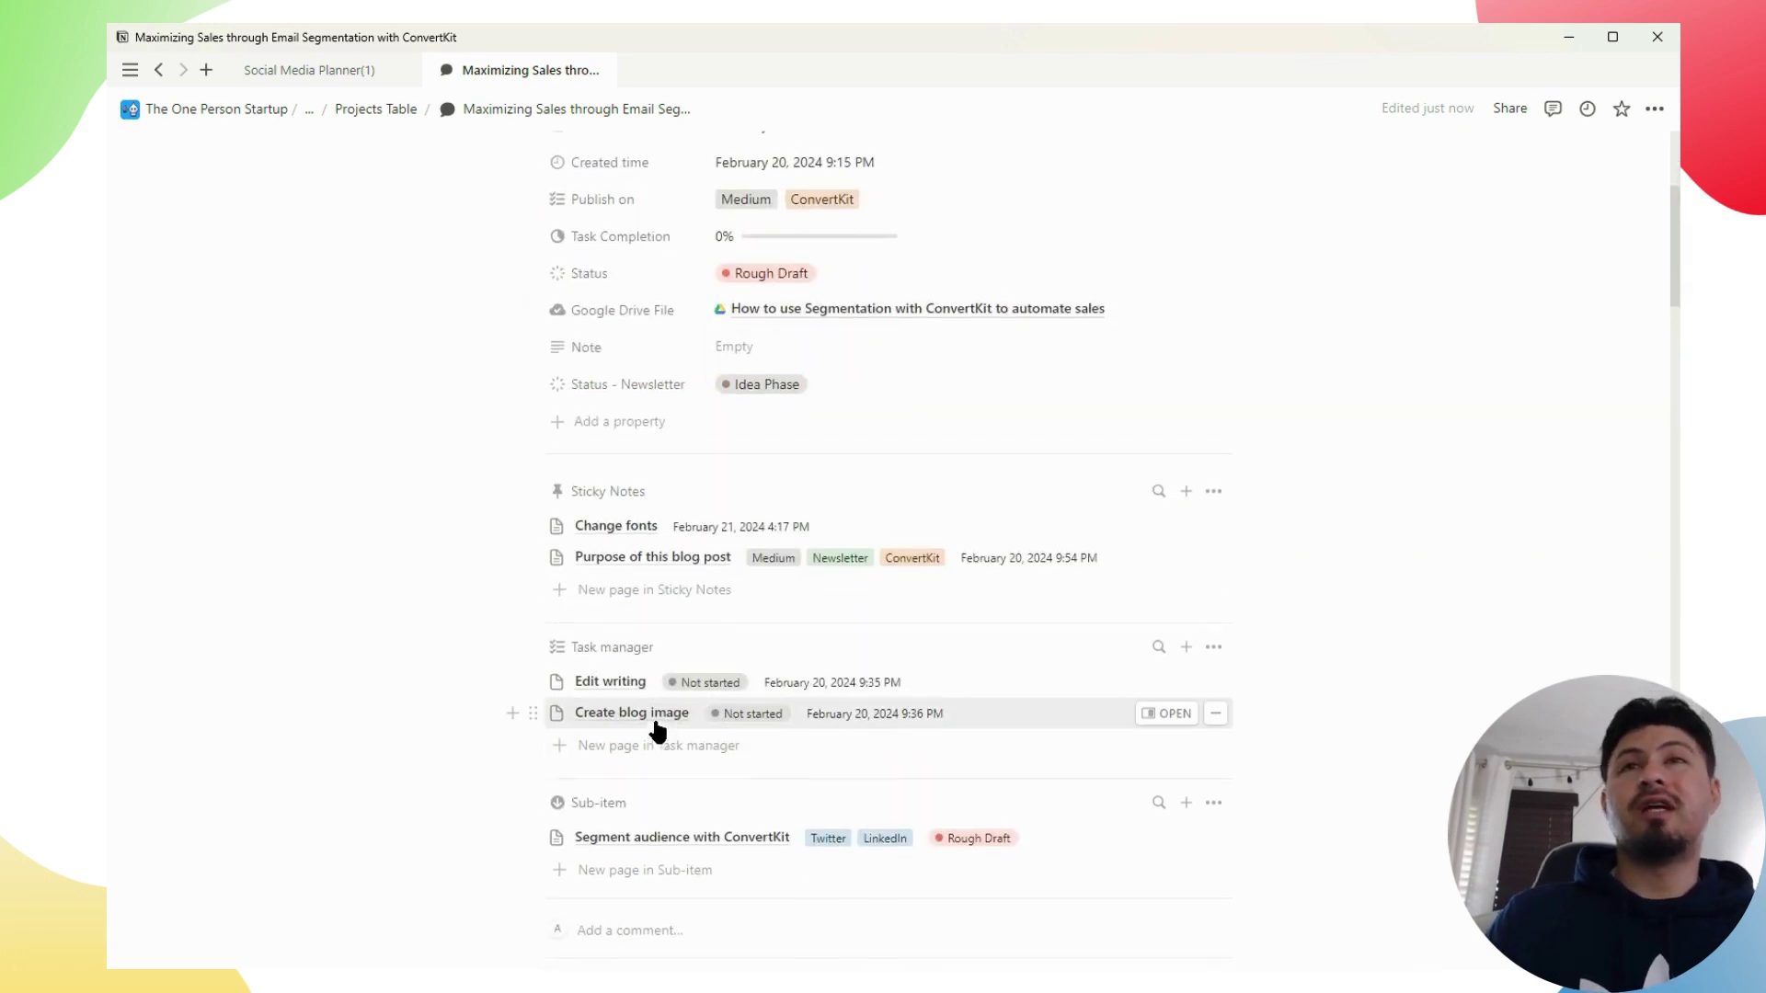
pyautogui.scroll(3, 704, 305)
pyautogui.scroll(-3, 750, 671)
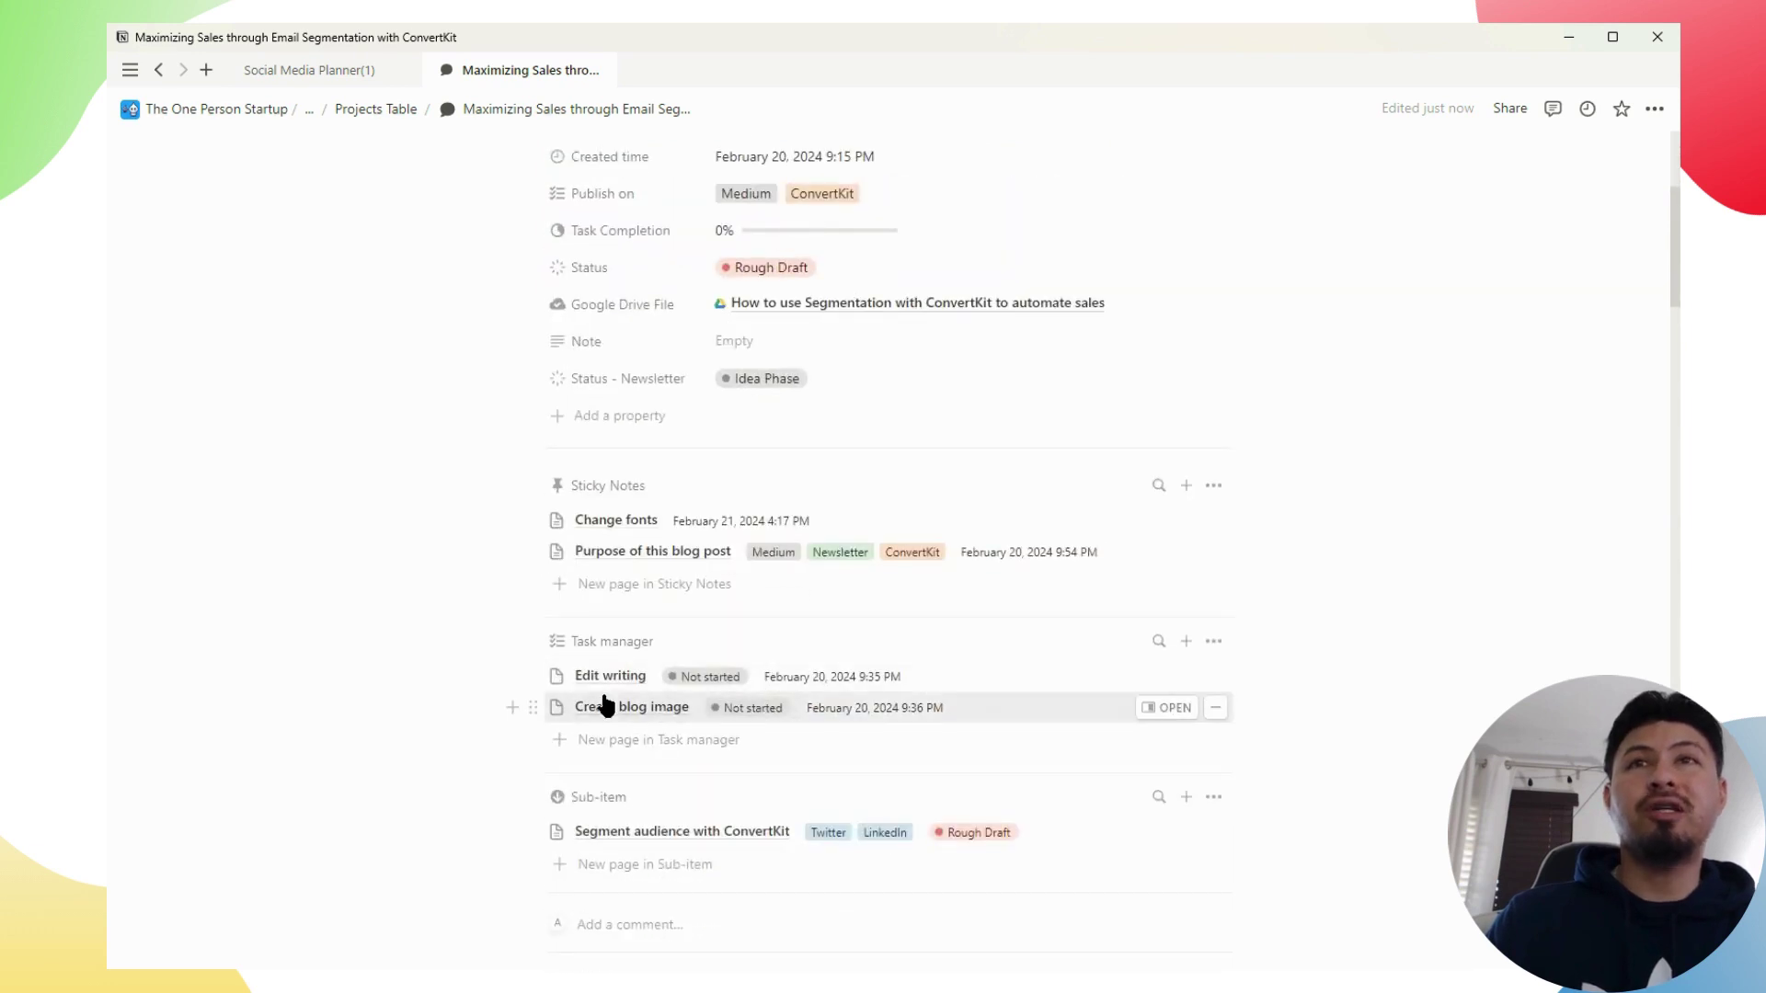
pyautogui.click(709, 680)
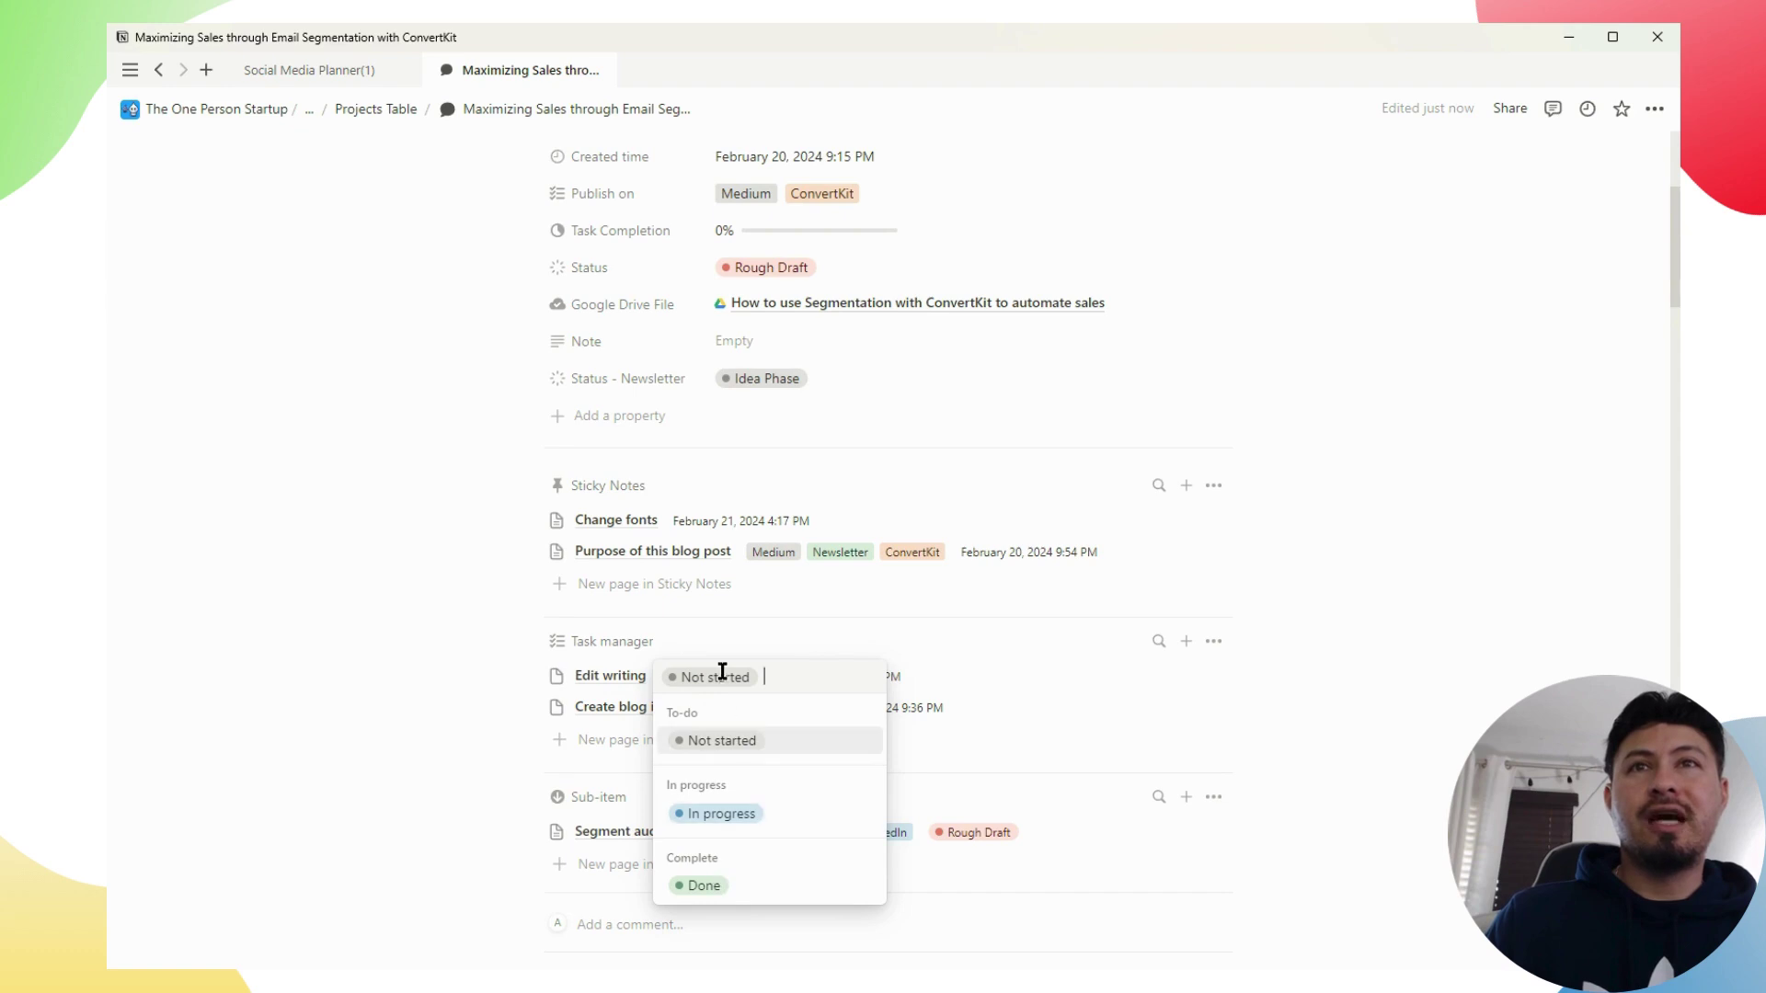
pyautogui.click(720, 815)
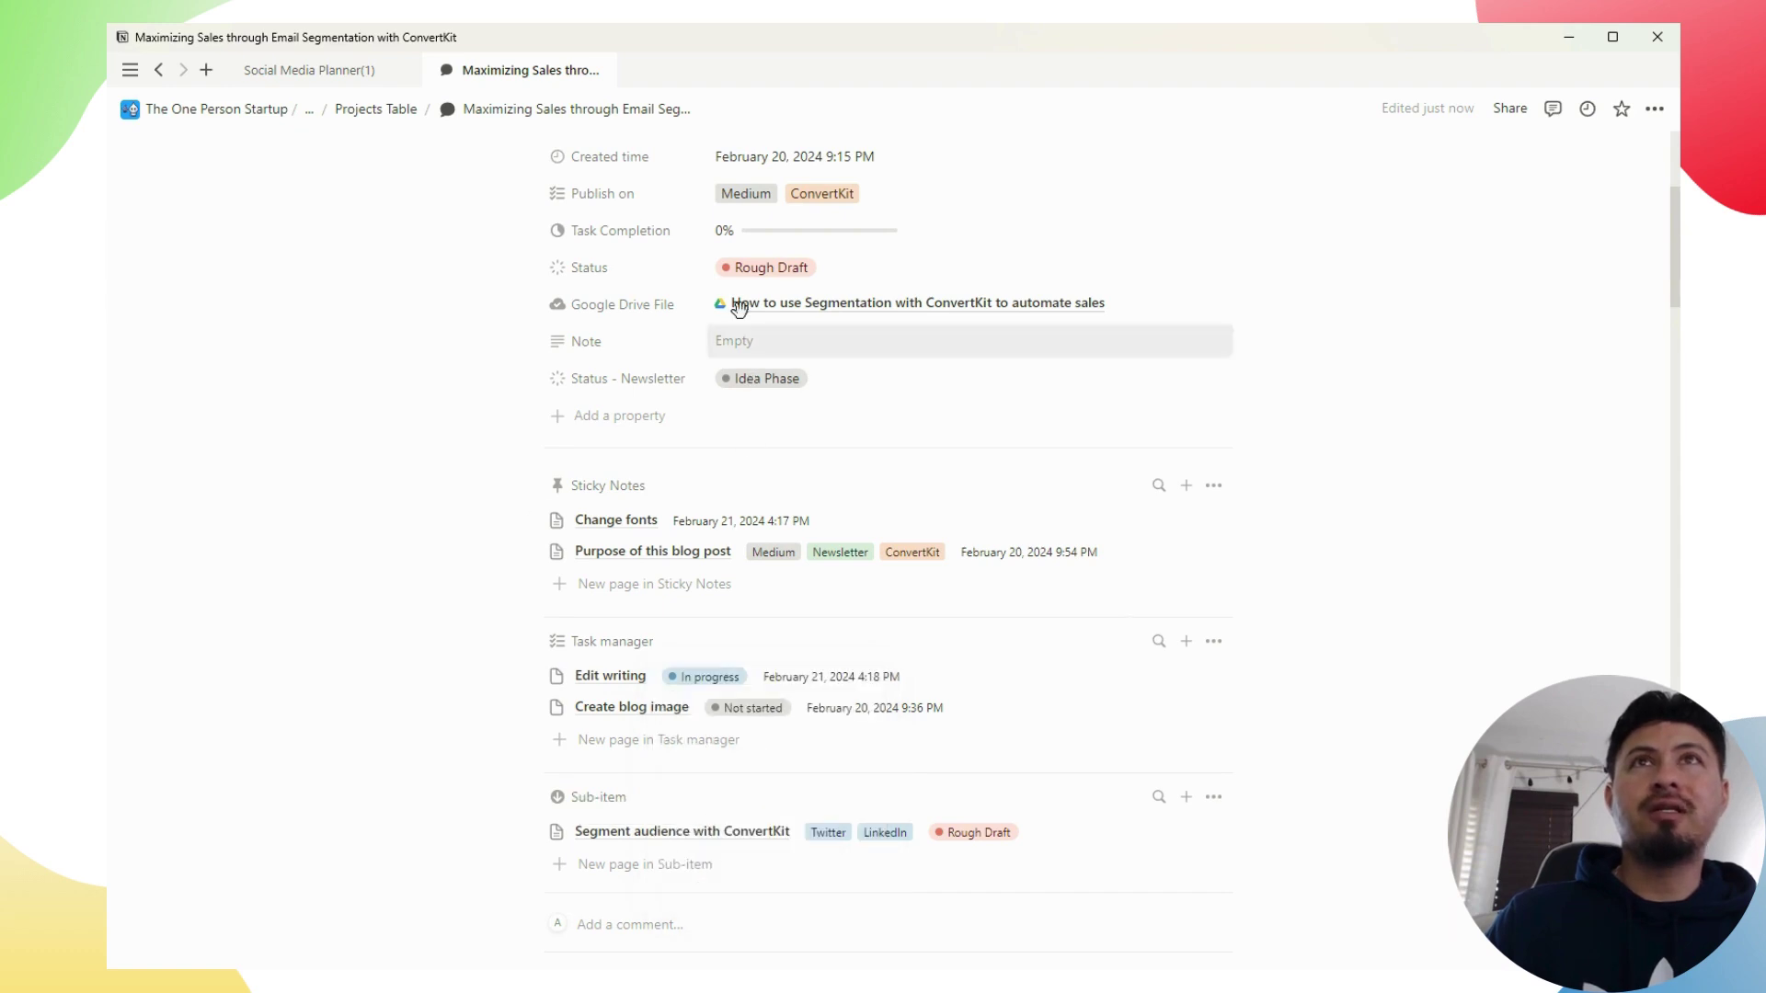
pyautogui.click(708, 682)
pyautogui.click(706, 886)
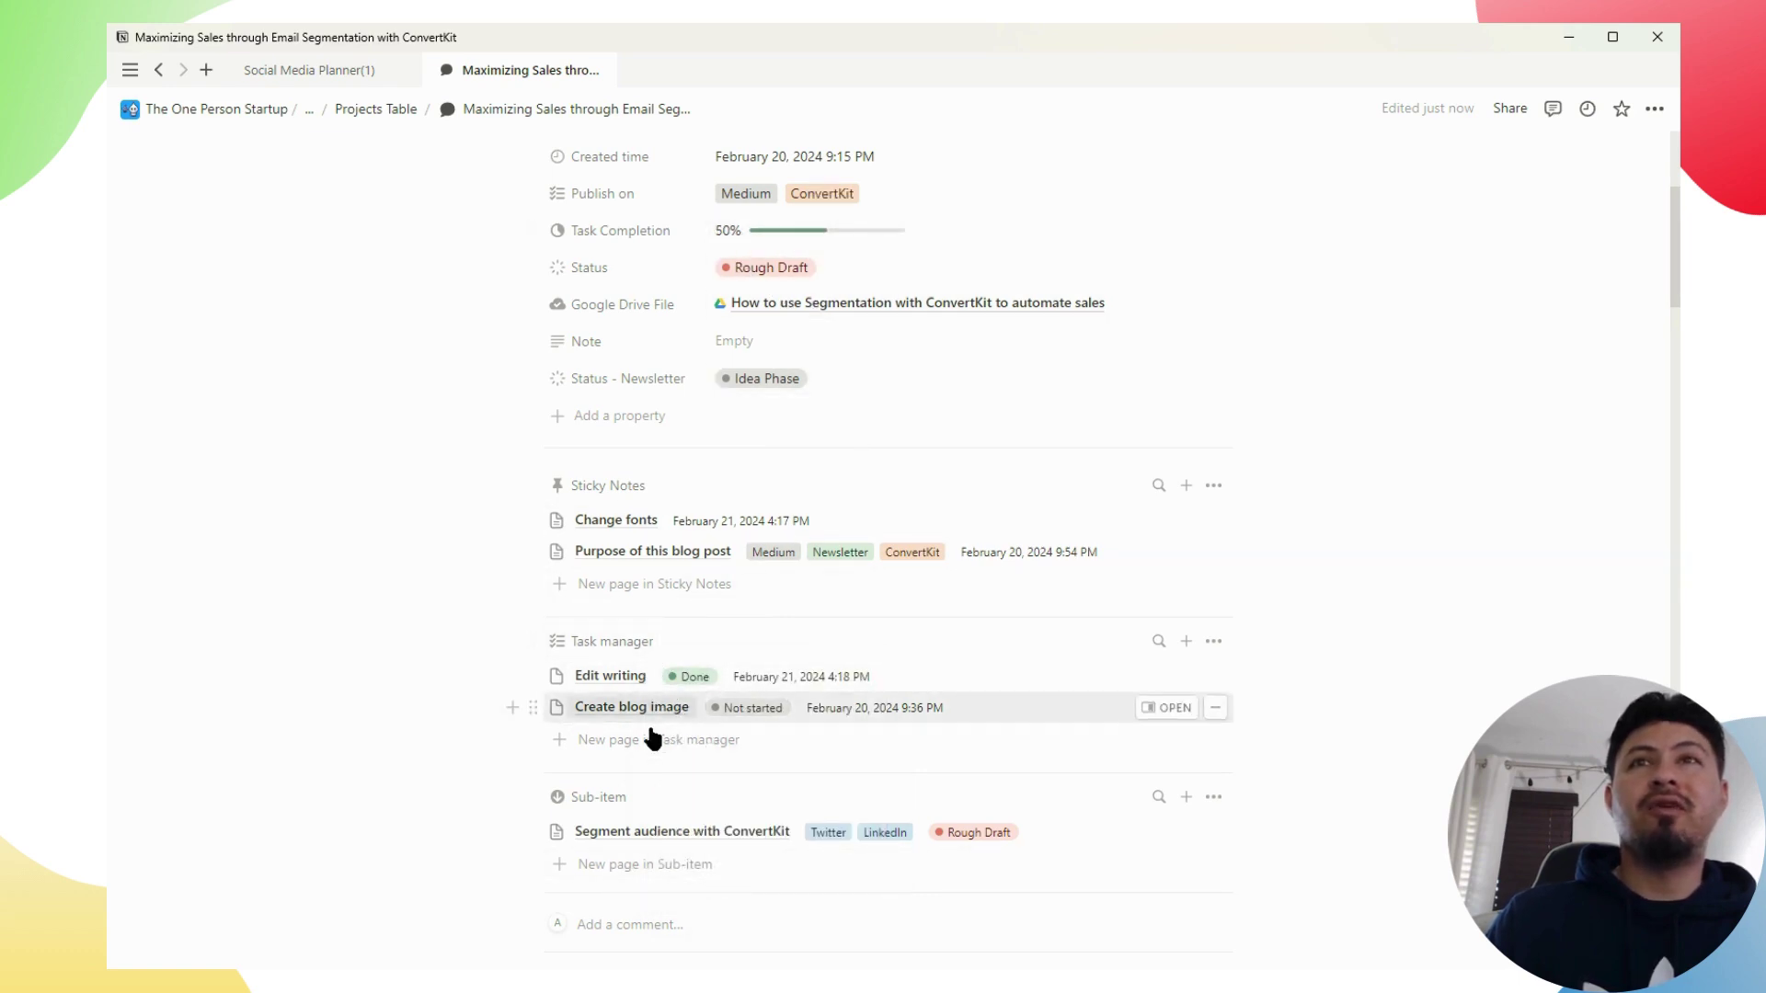
# Add a task titled "Change fonts" to the post's Task manager section
pyautogui.click(1184, 642)
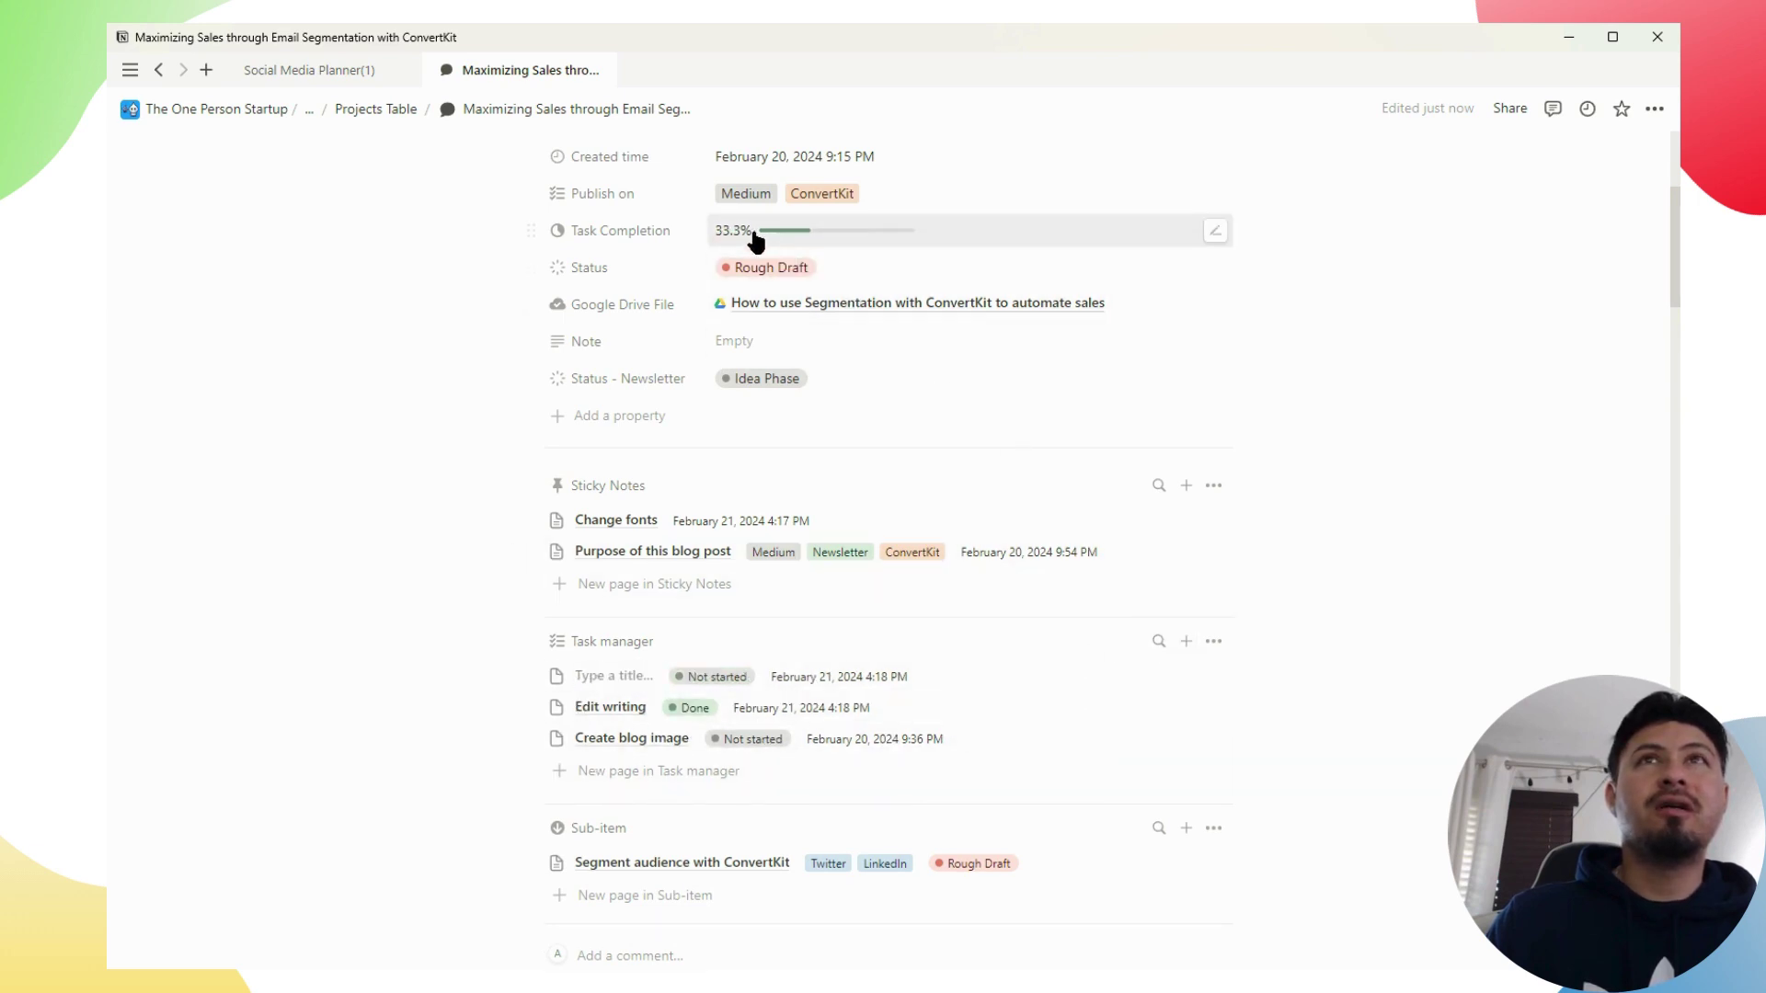
pyautogui.moveTo(796, 240)
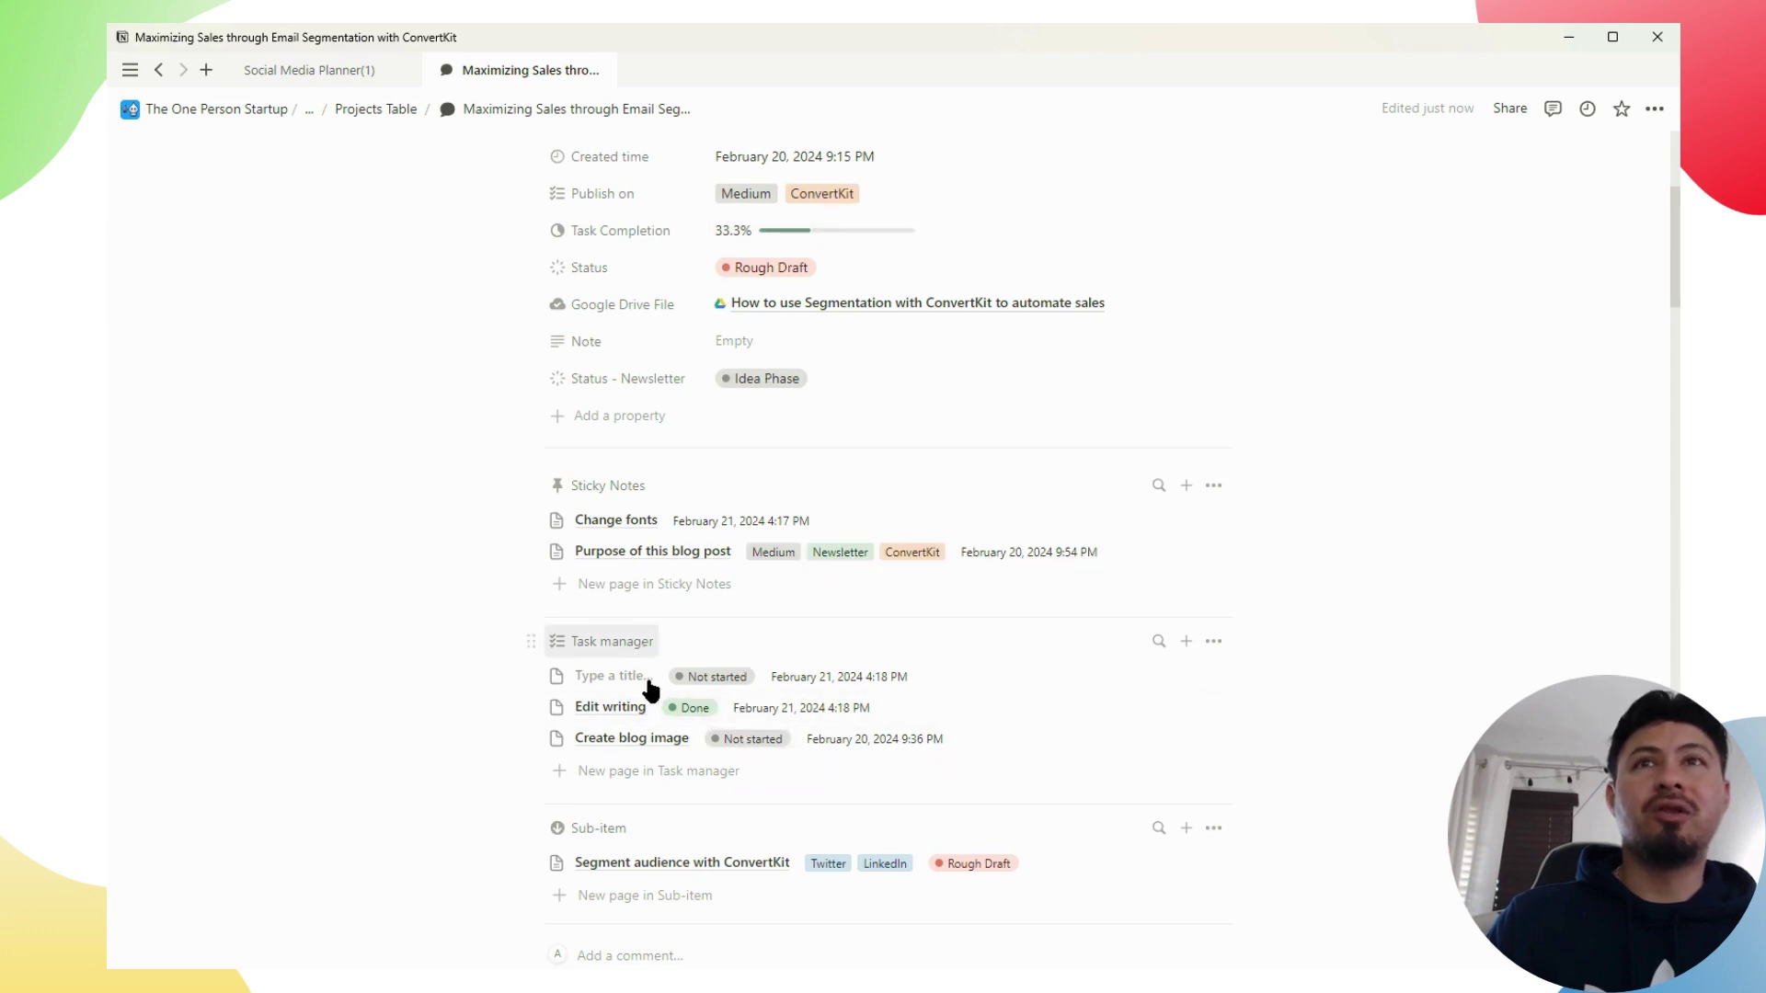
pyautogui.click(616, 677)
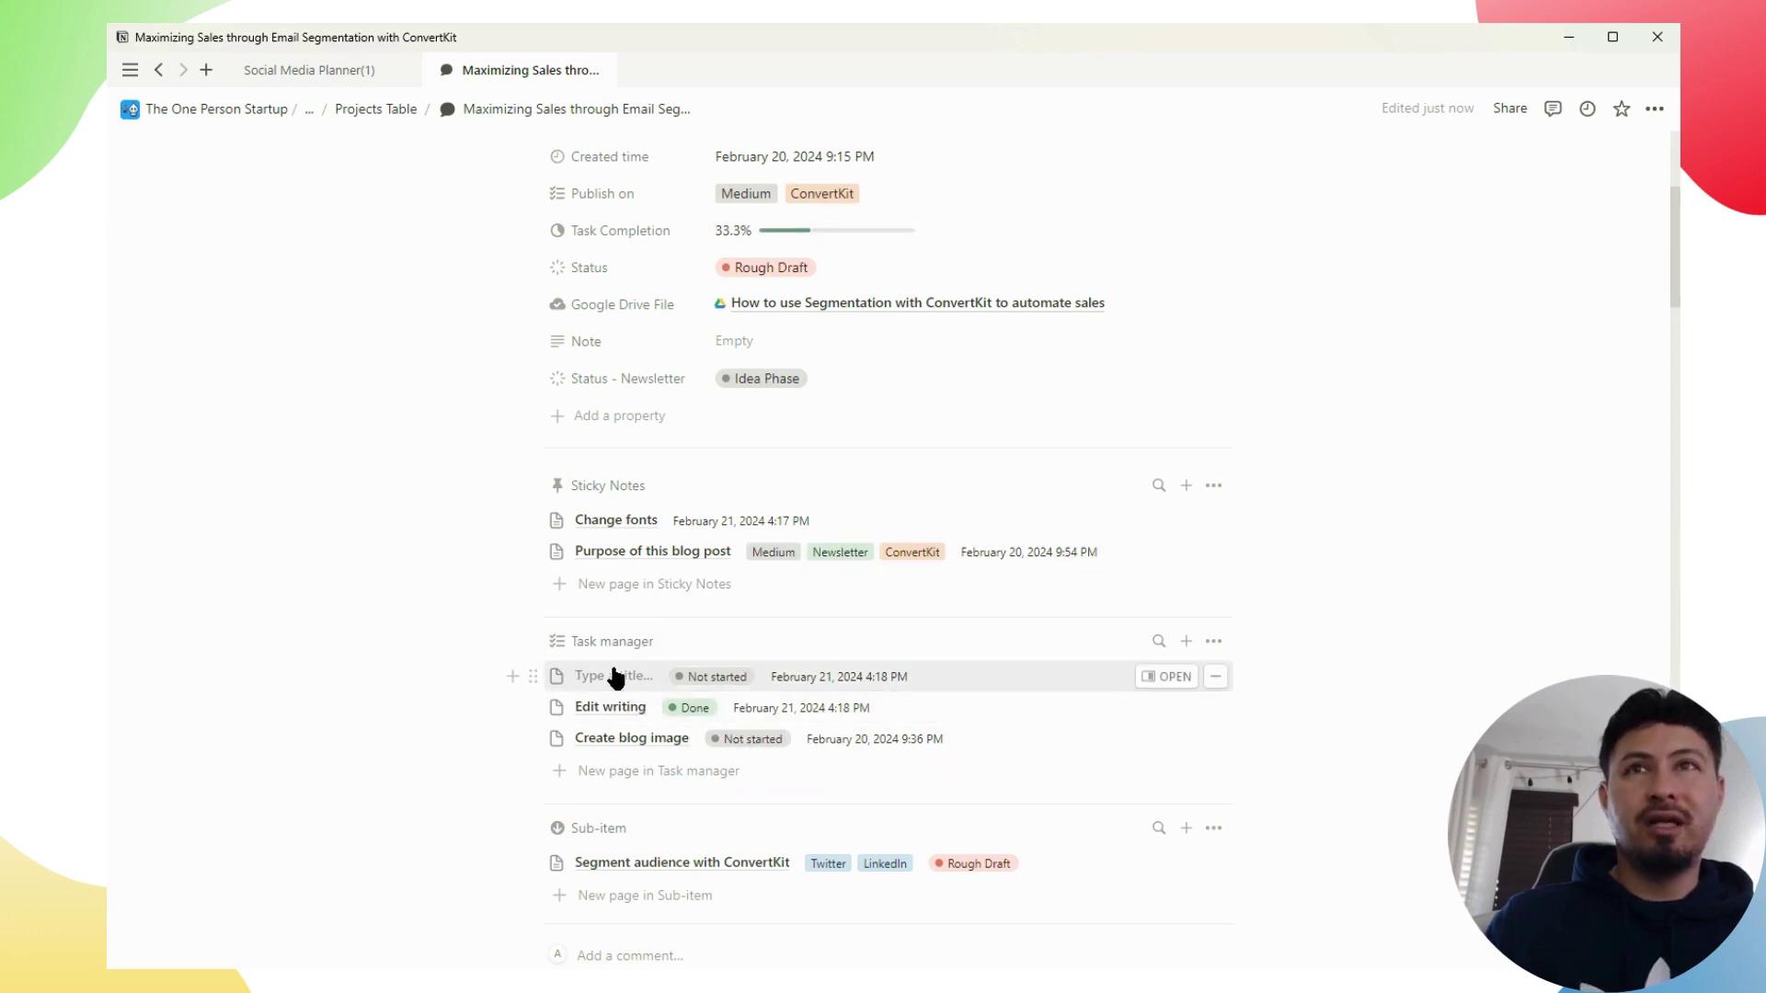
pyautogui.write('Change fonts')
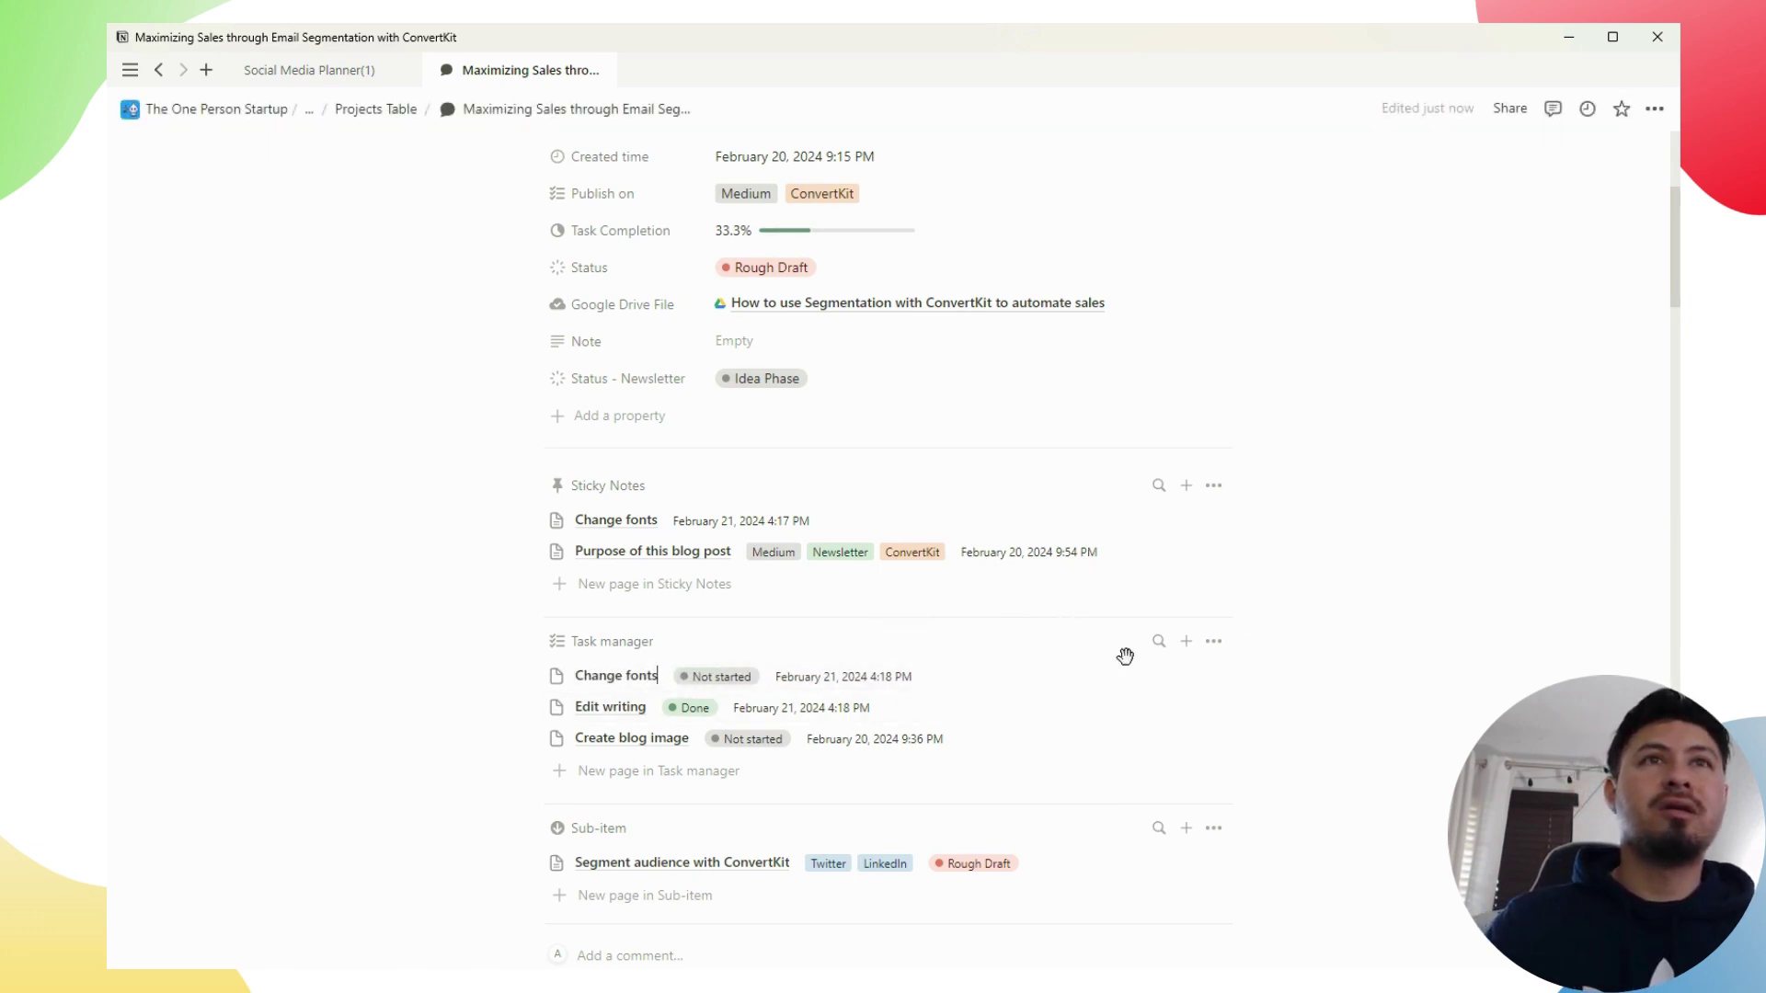
# Add a task titled "Change link colors" to the post's Task manager section and set its status to Done
pyautogui.click(1186, 642)
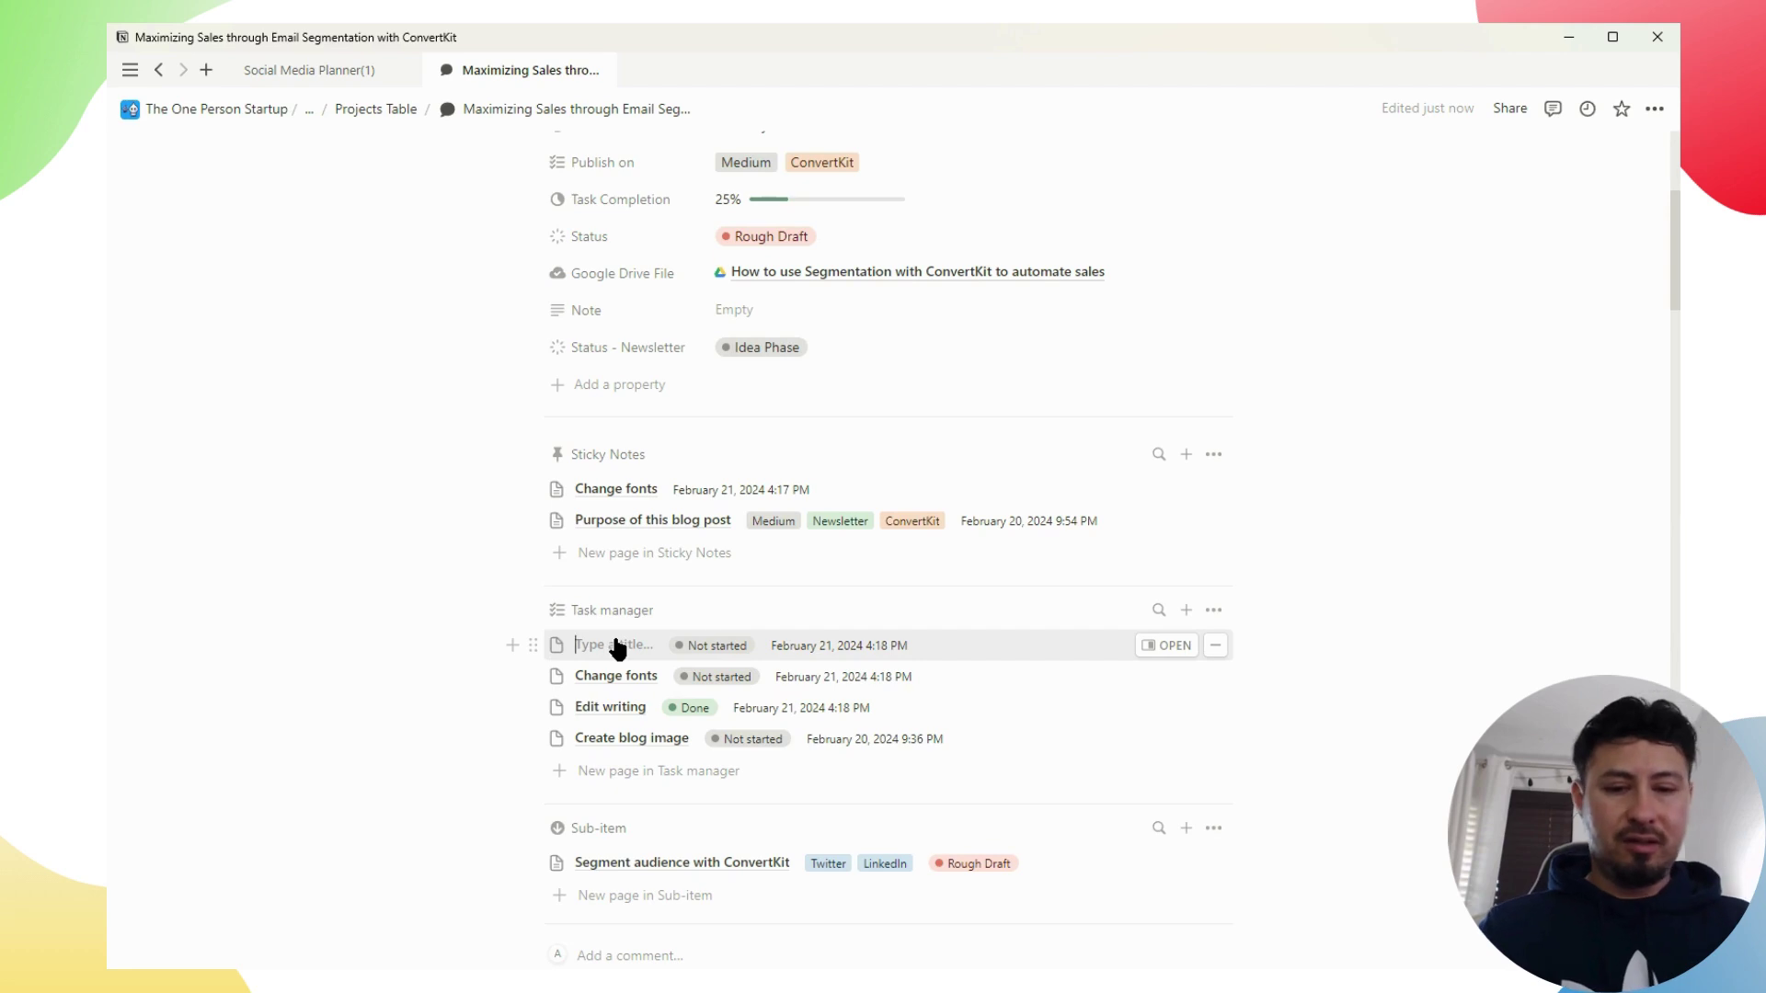
pyautogui.write('Change')
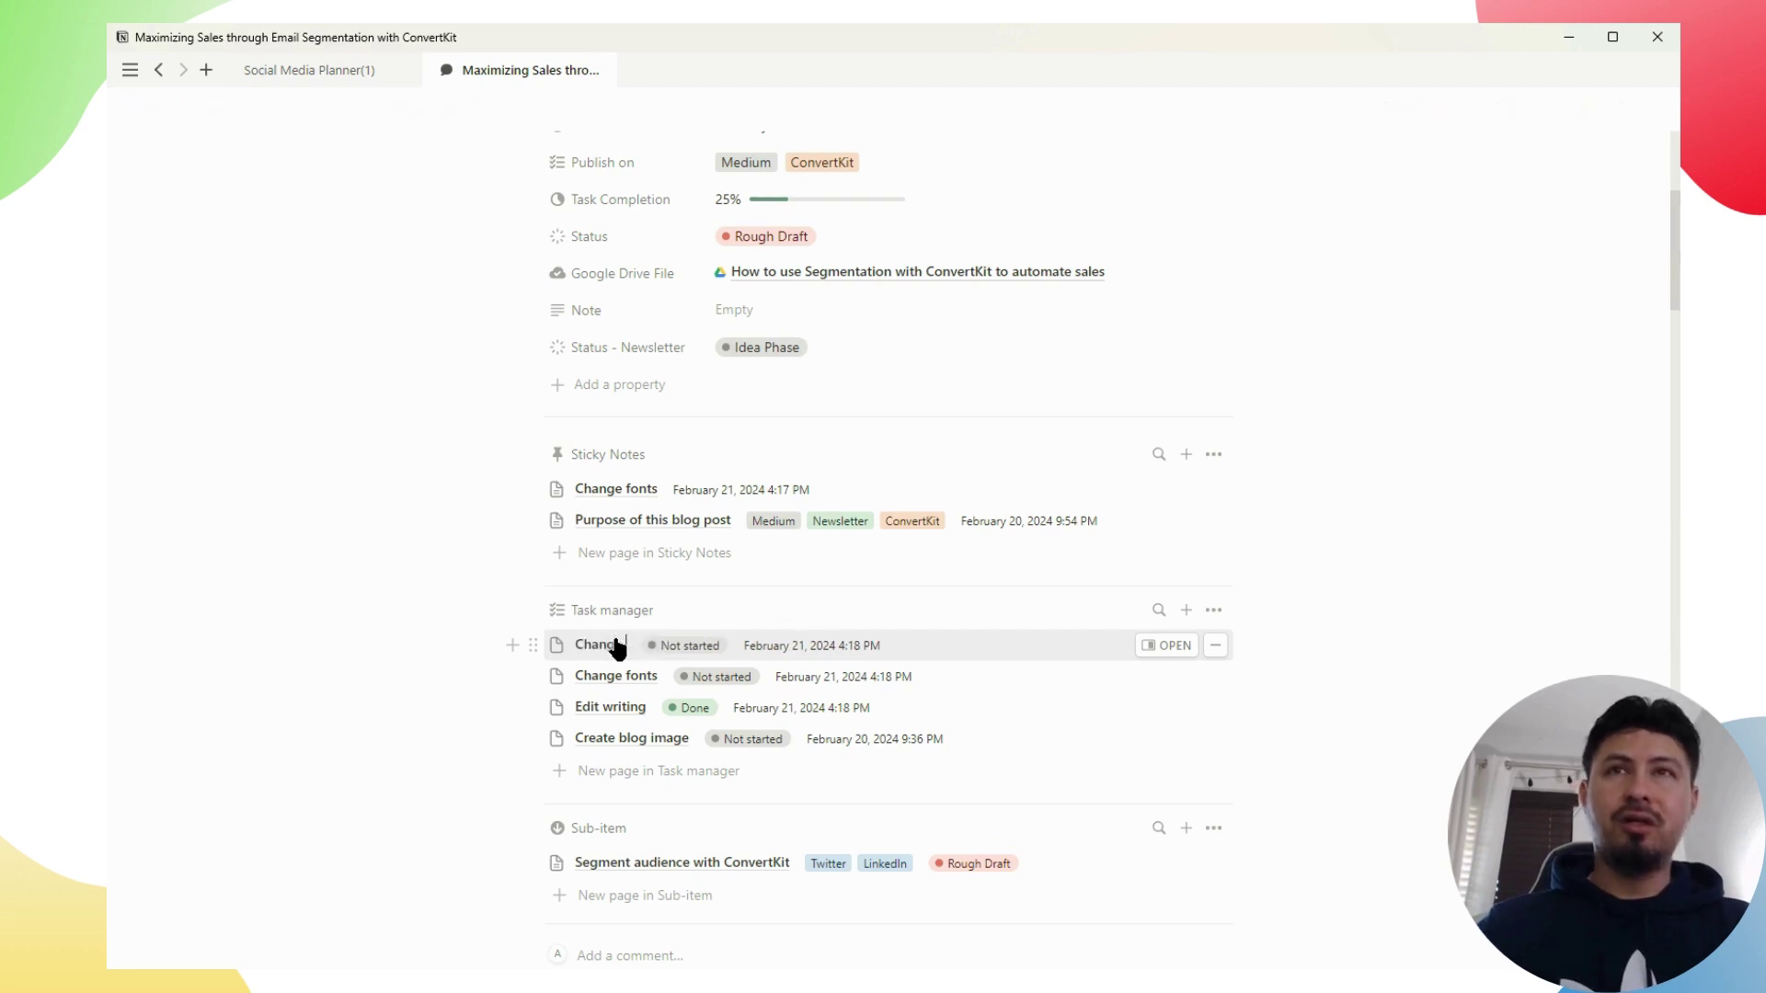
pyautogui.write(' link colors')
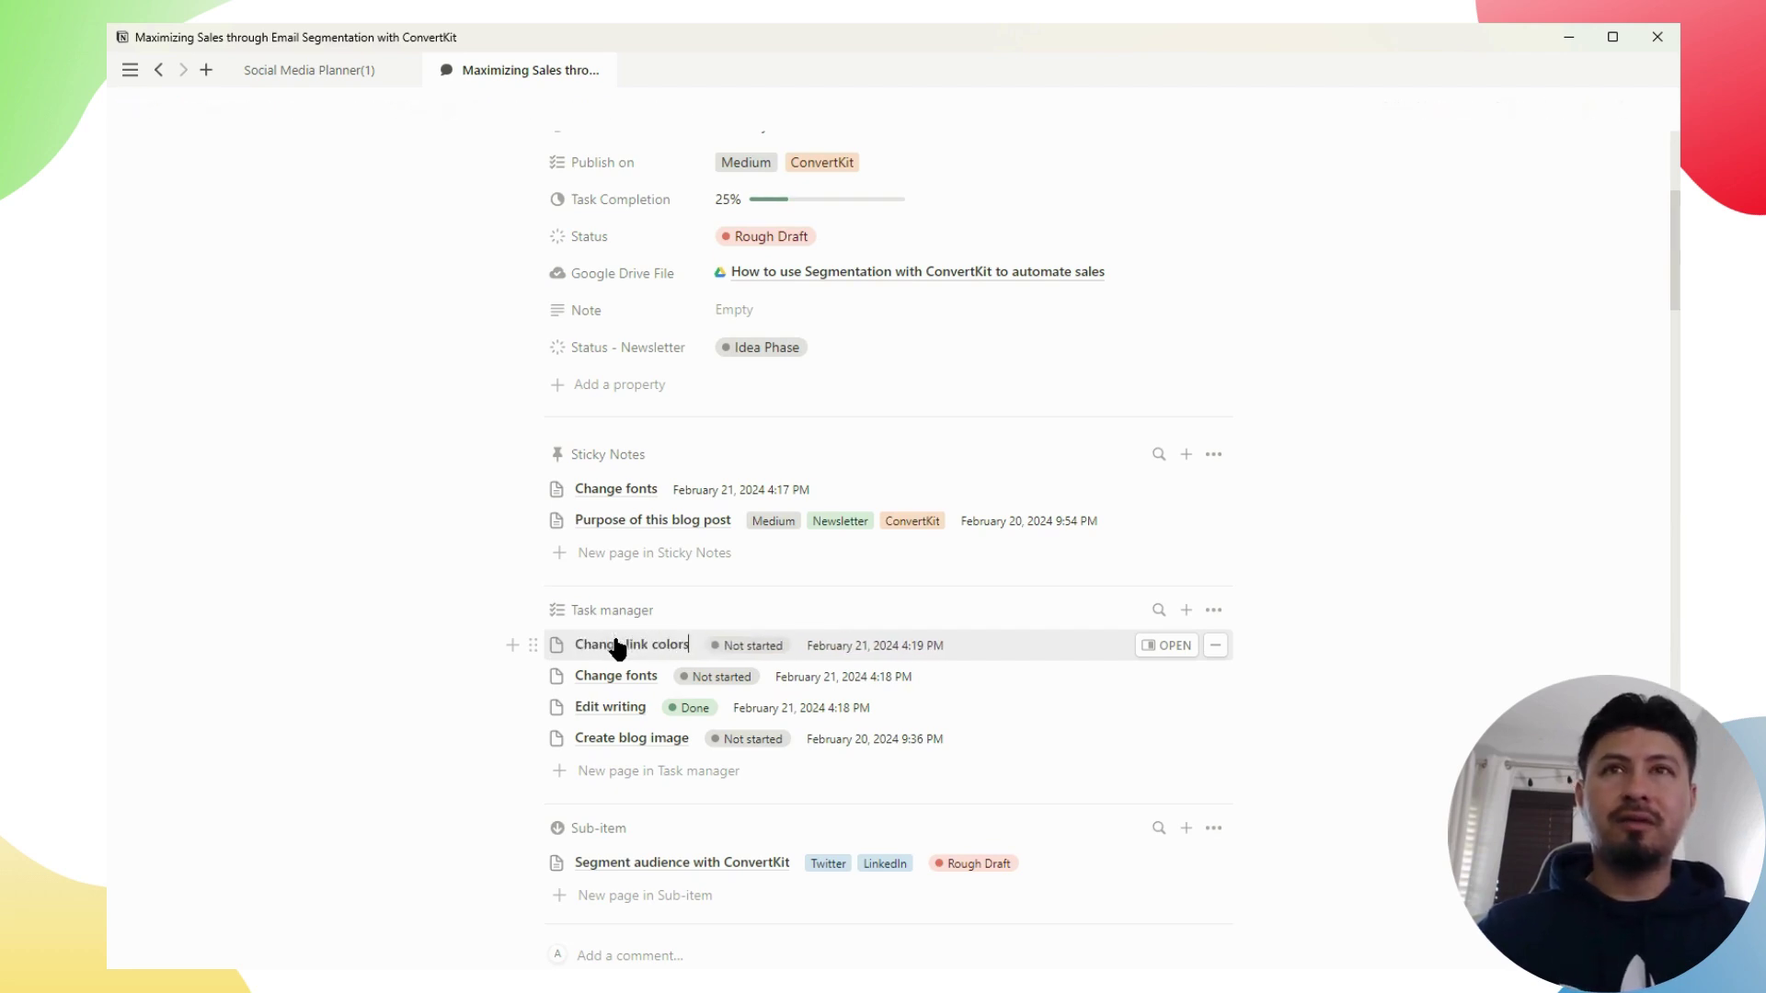
pyautogui.click(748, 647)
pyautogui.click(864, 592)
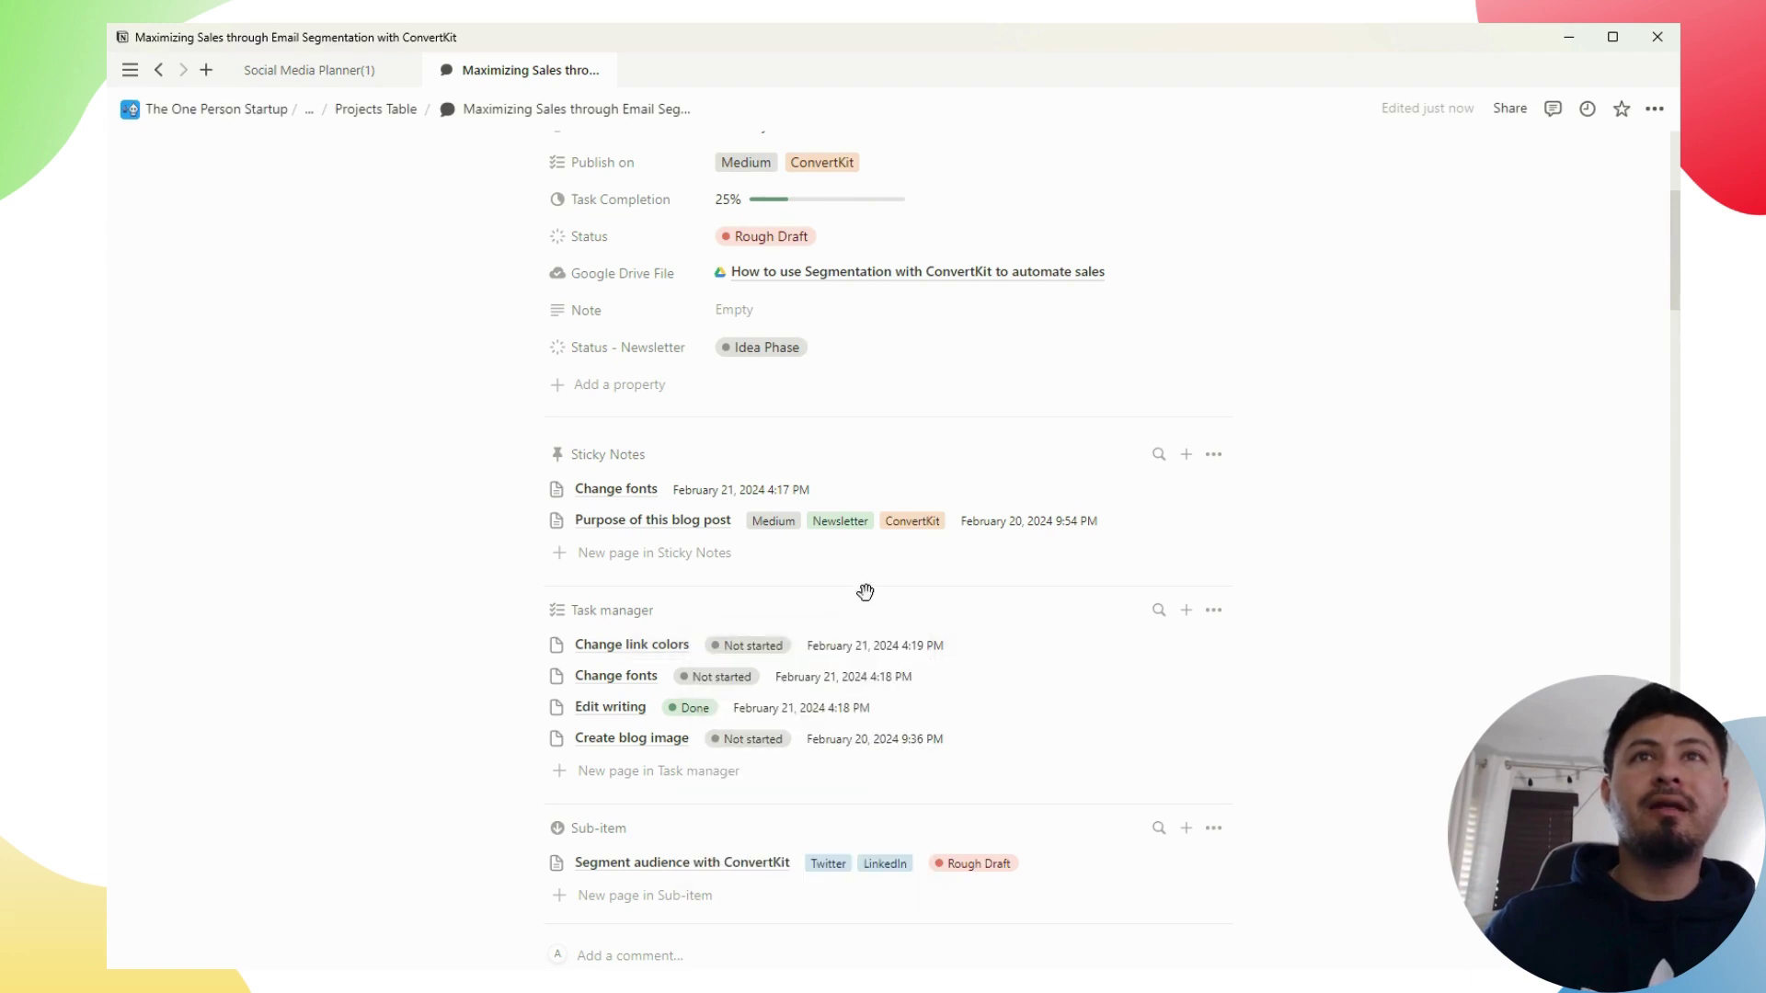
pyautogui.click(750, 646)
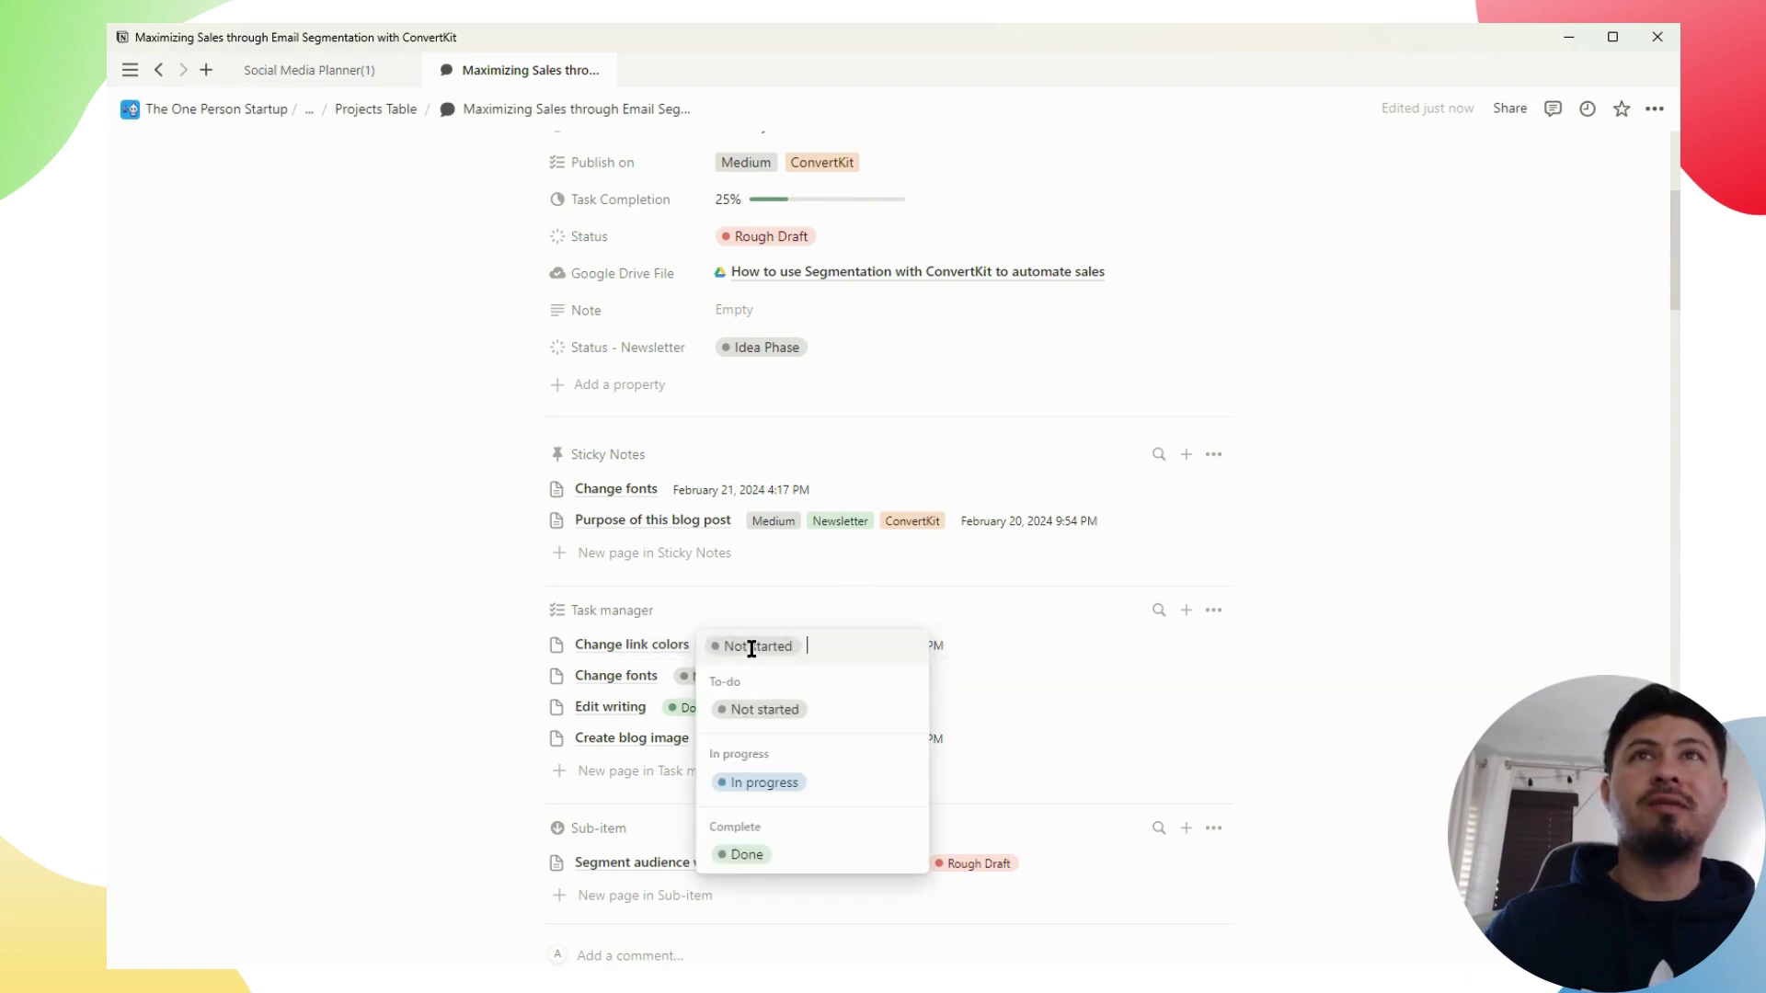
pyautogui.click(740, 853)
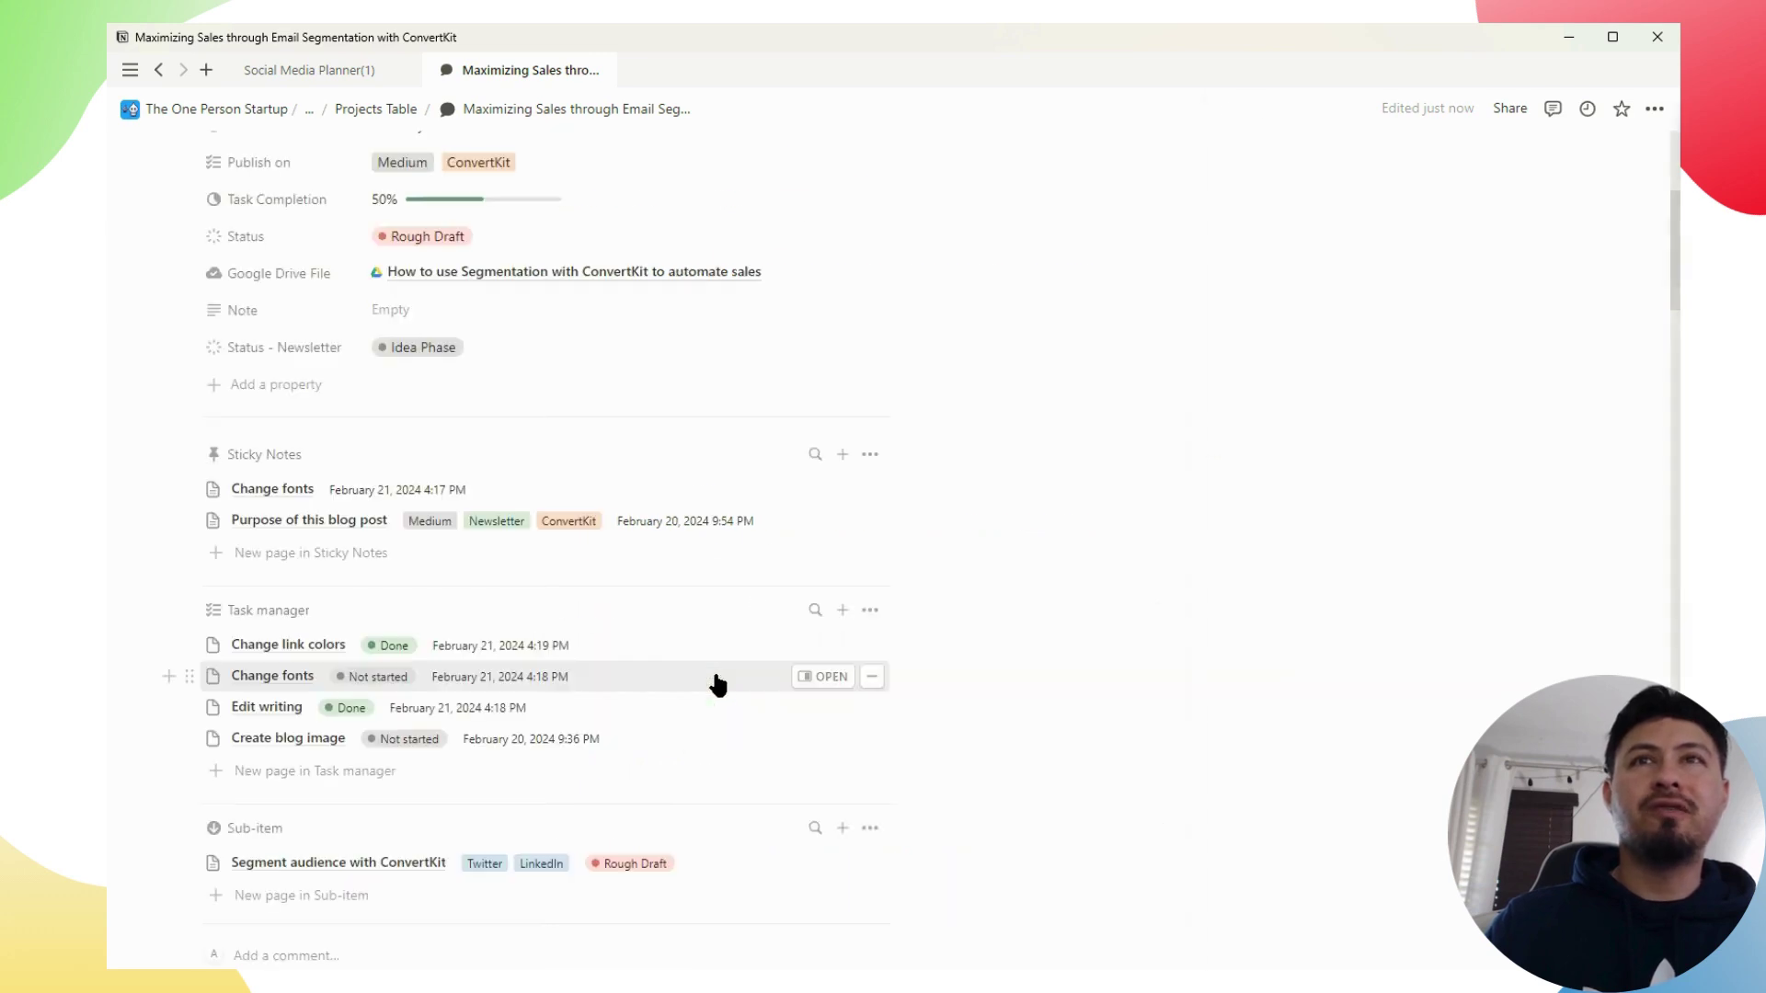
# Set the status of the Change fonts and Create blog image tasks to Done
pyautogui.click(718, 682)
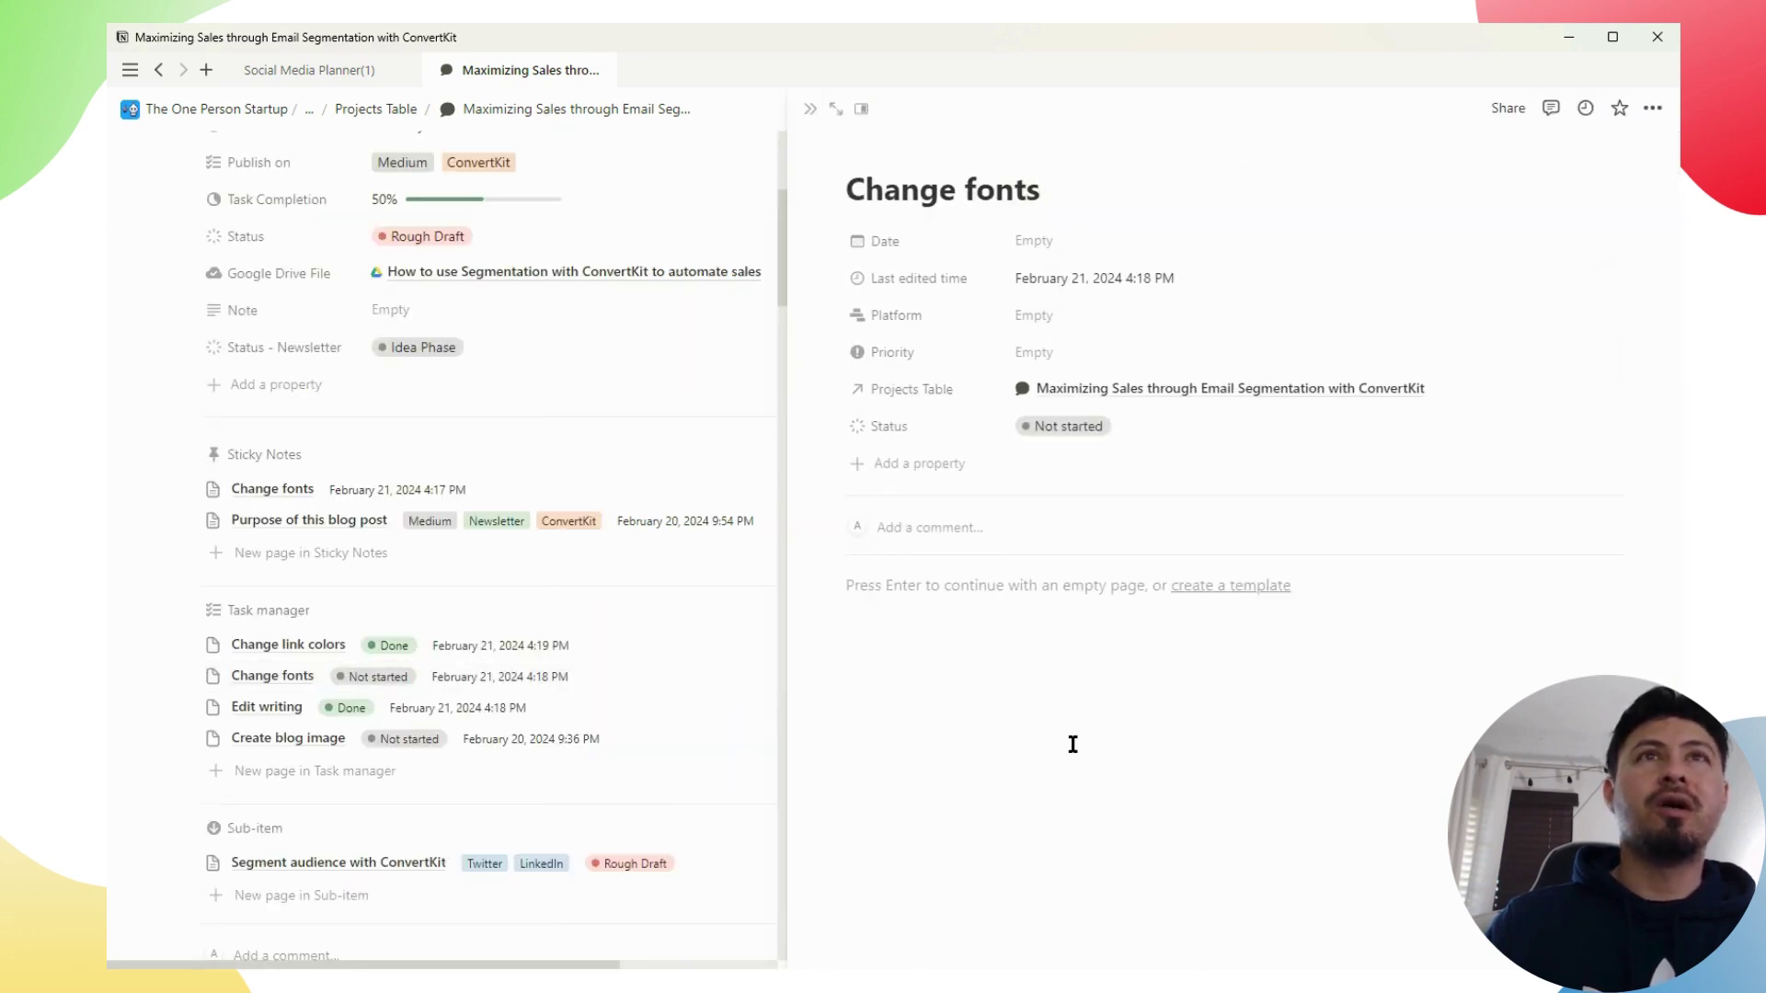
pyautogui.click(1094, 435)
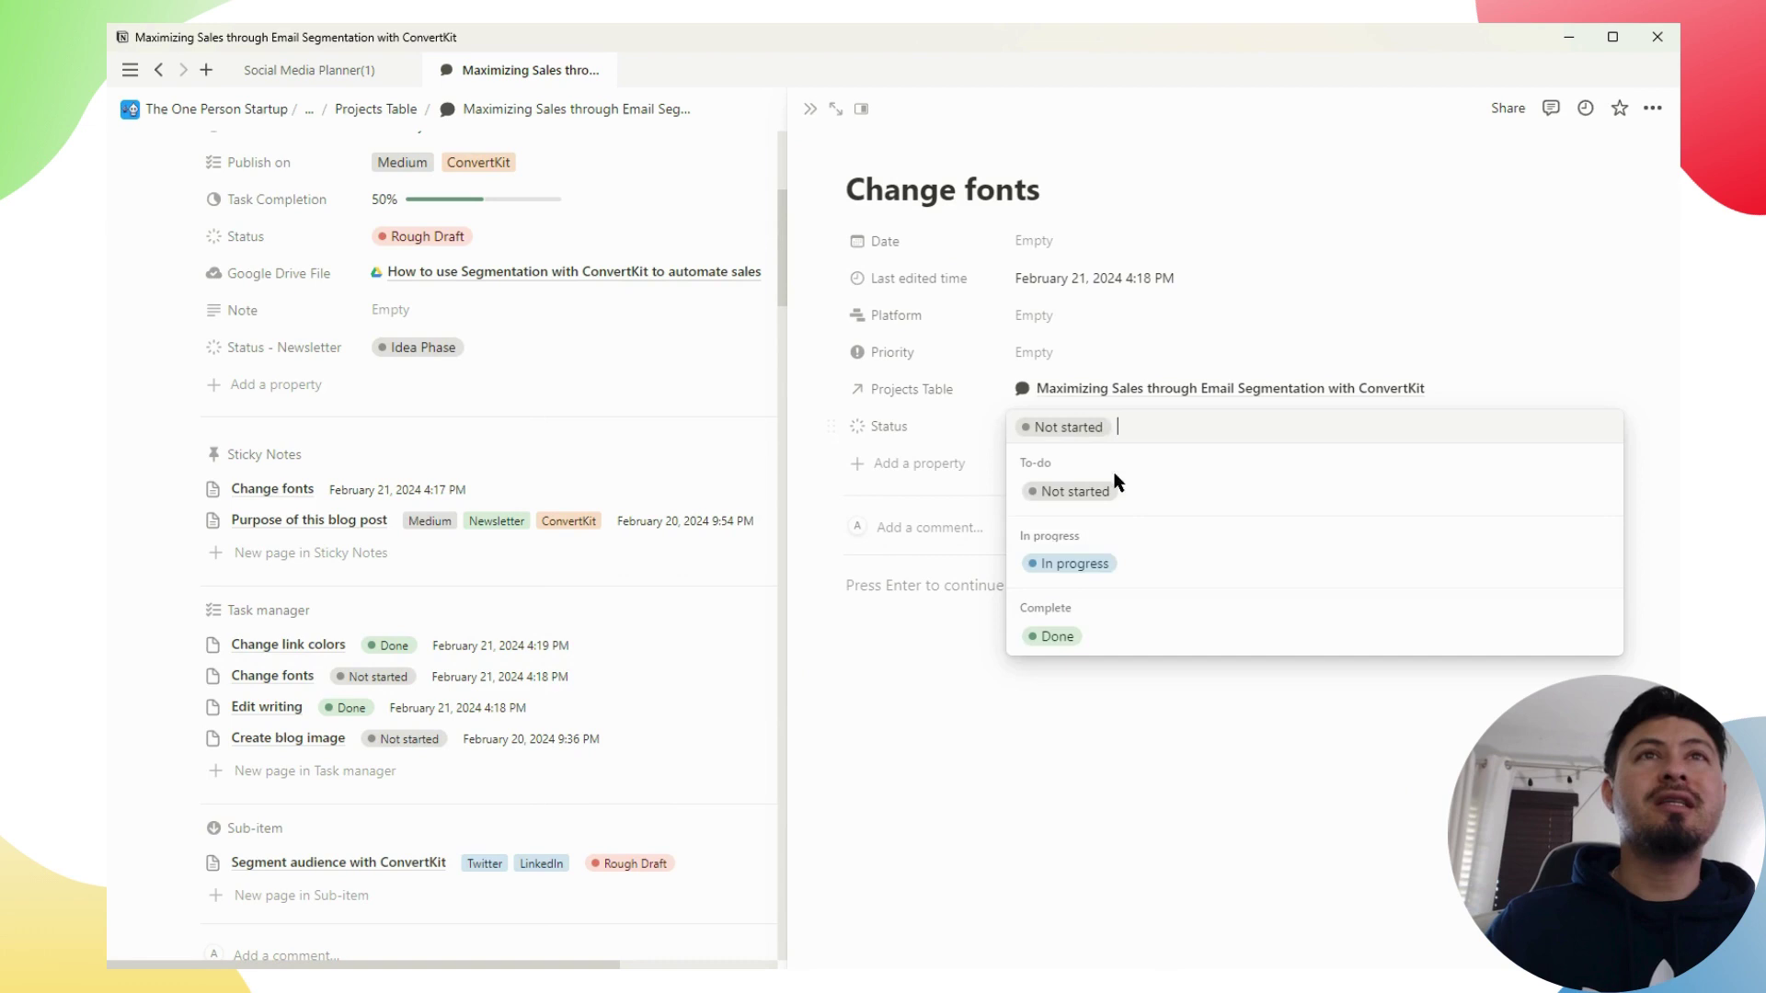
pyautogui.click(1062, 634)
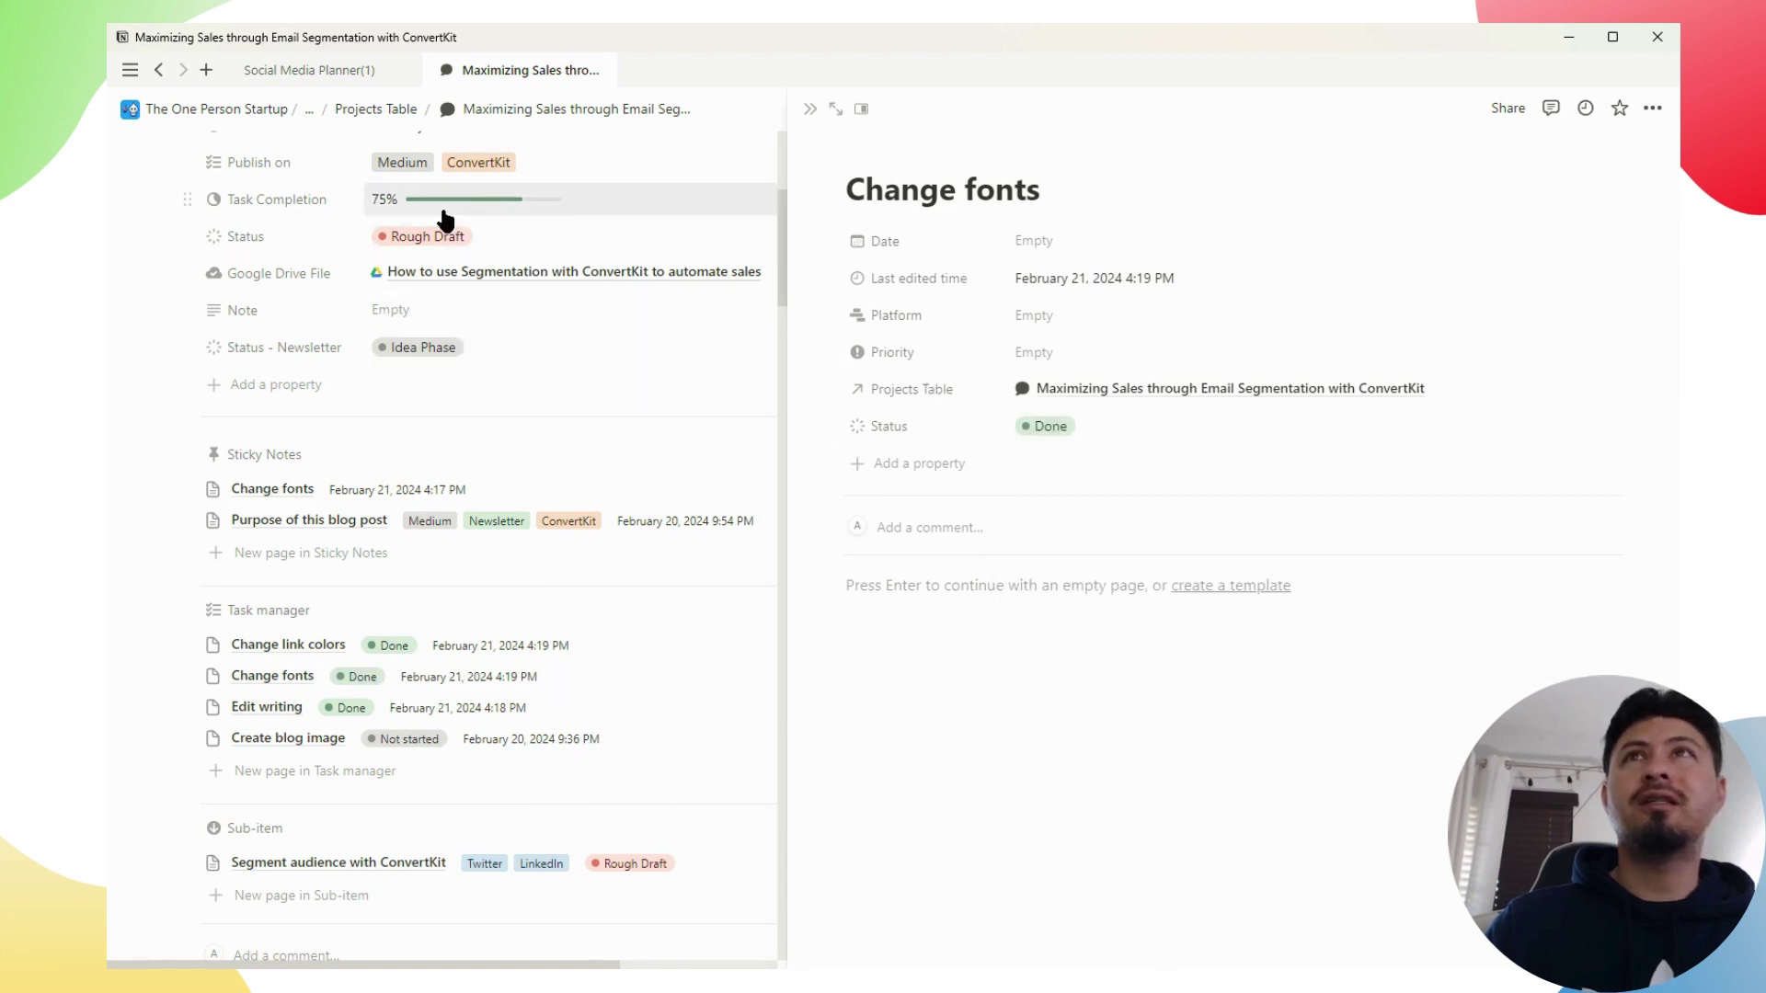
pyautogui.click(810, 110)
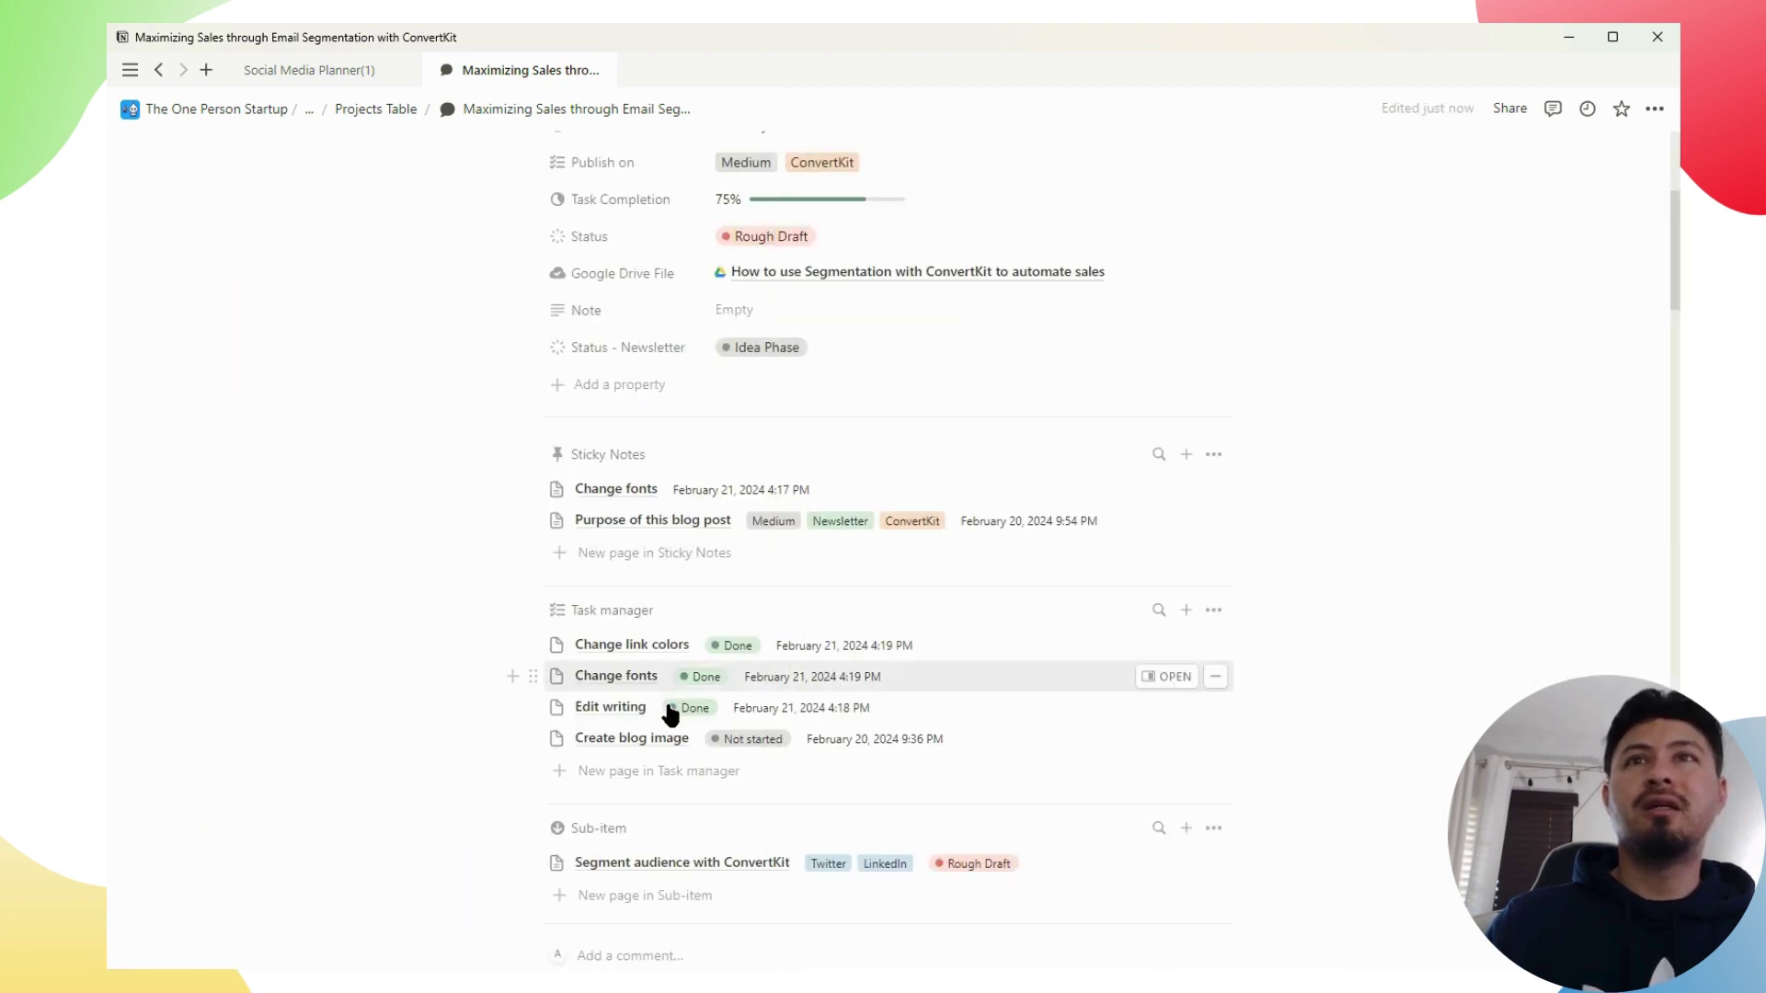
pyautogui.click(723, 747)
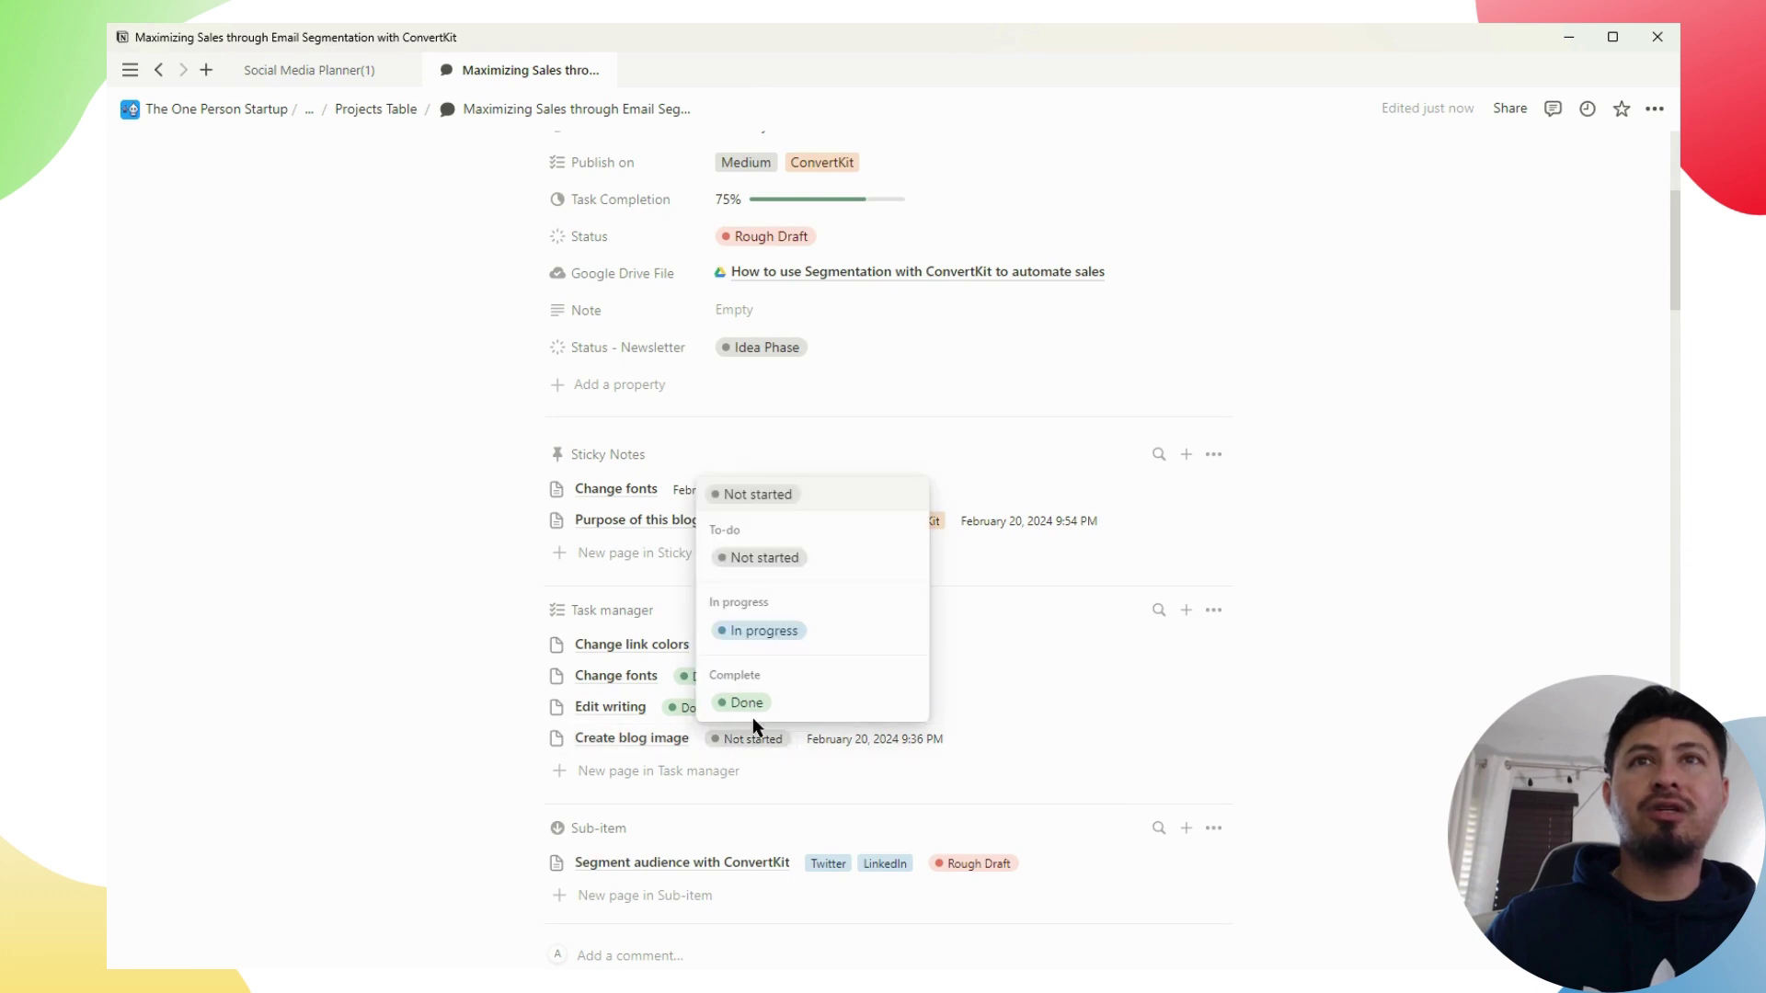
pyautogui.click(760, 714)
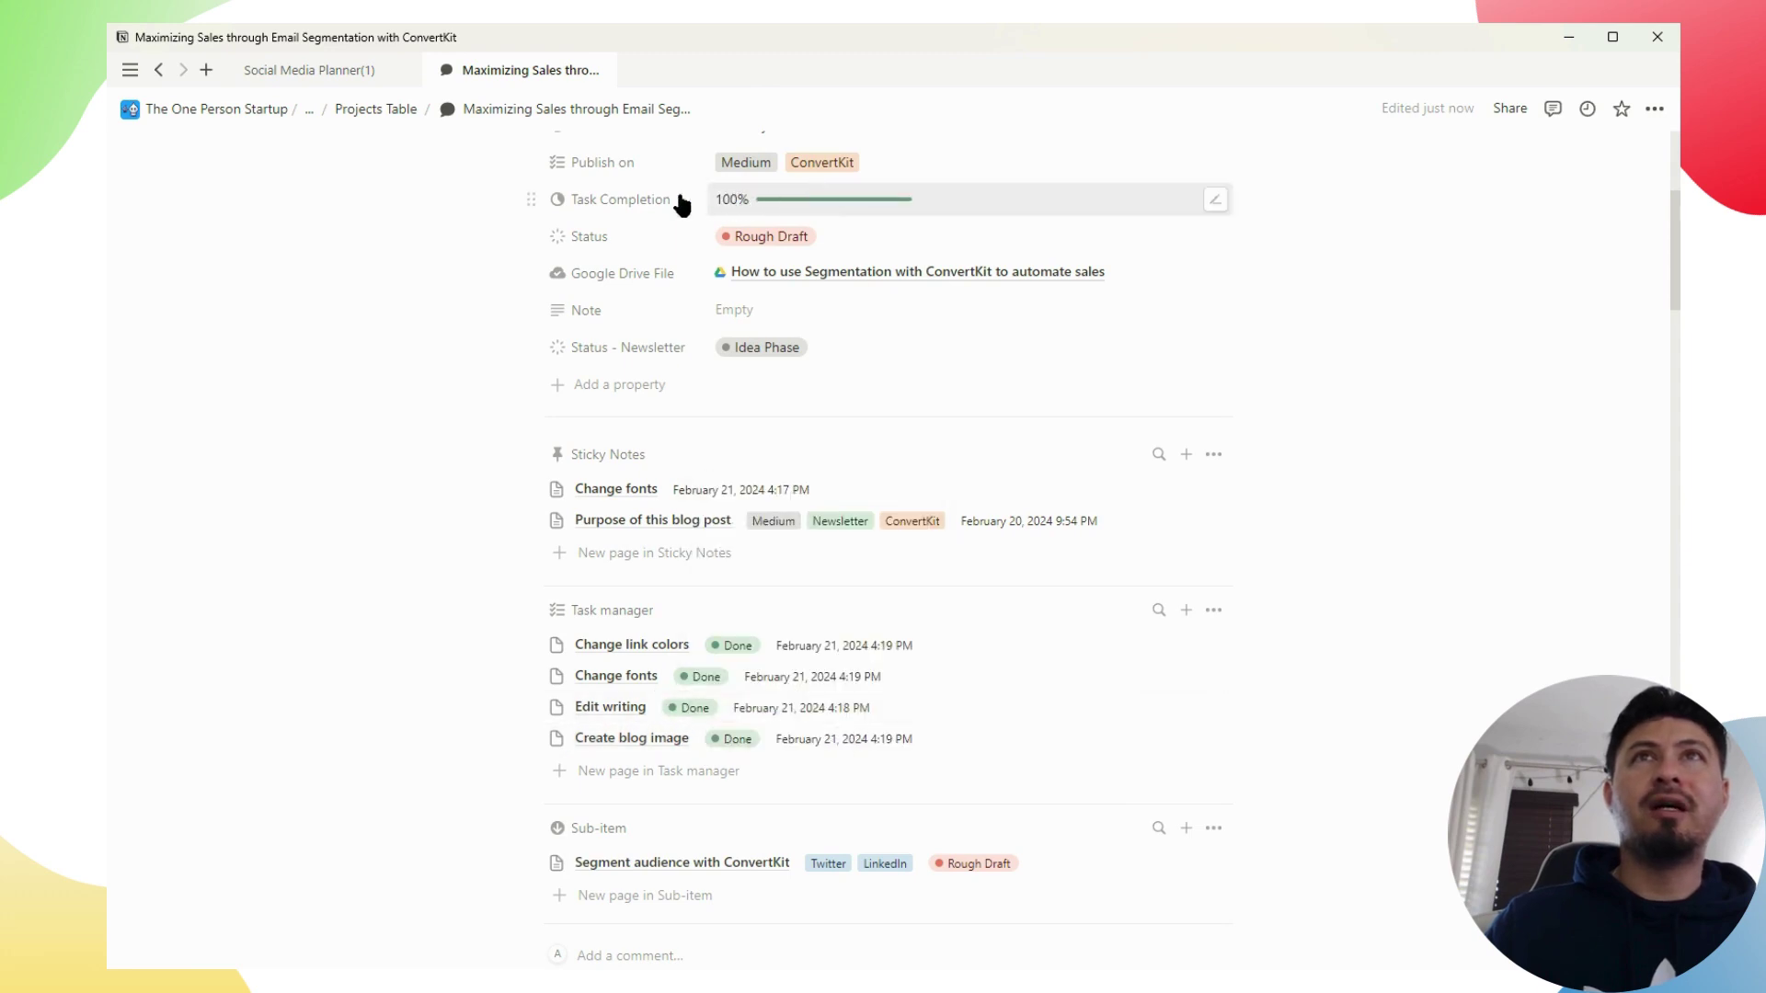
# Unlink the Change link colors and Change fonts tasks from the post's Task manager section
pyautogui.scroll(-2, 749, 828)
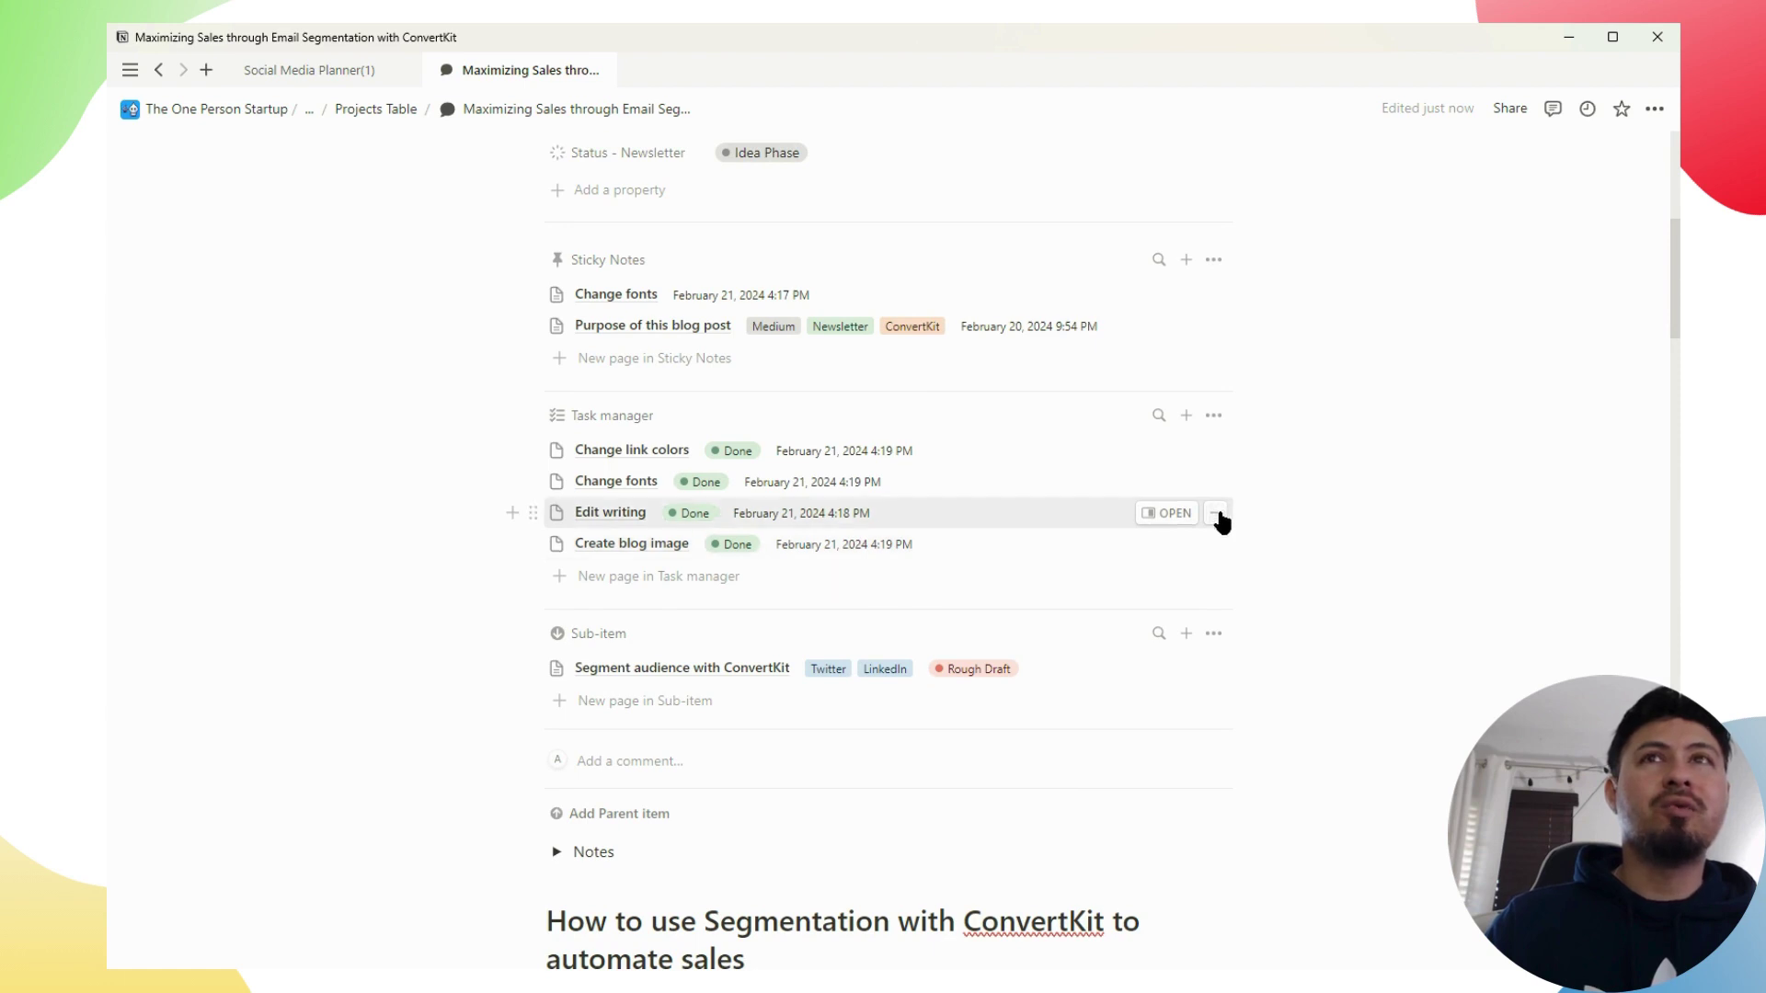
pyautogui.click(1218, 461)
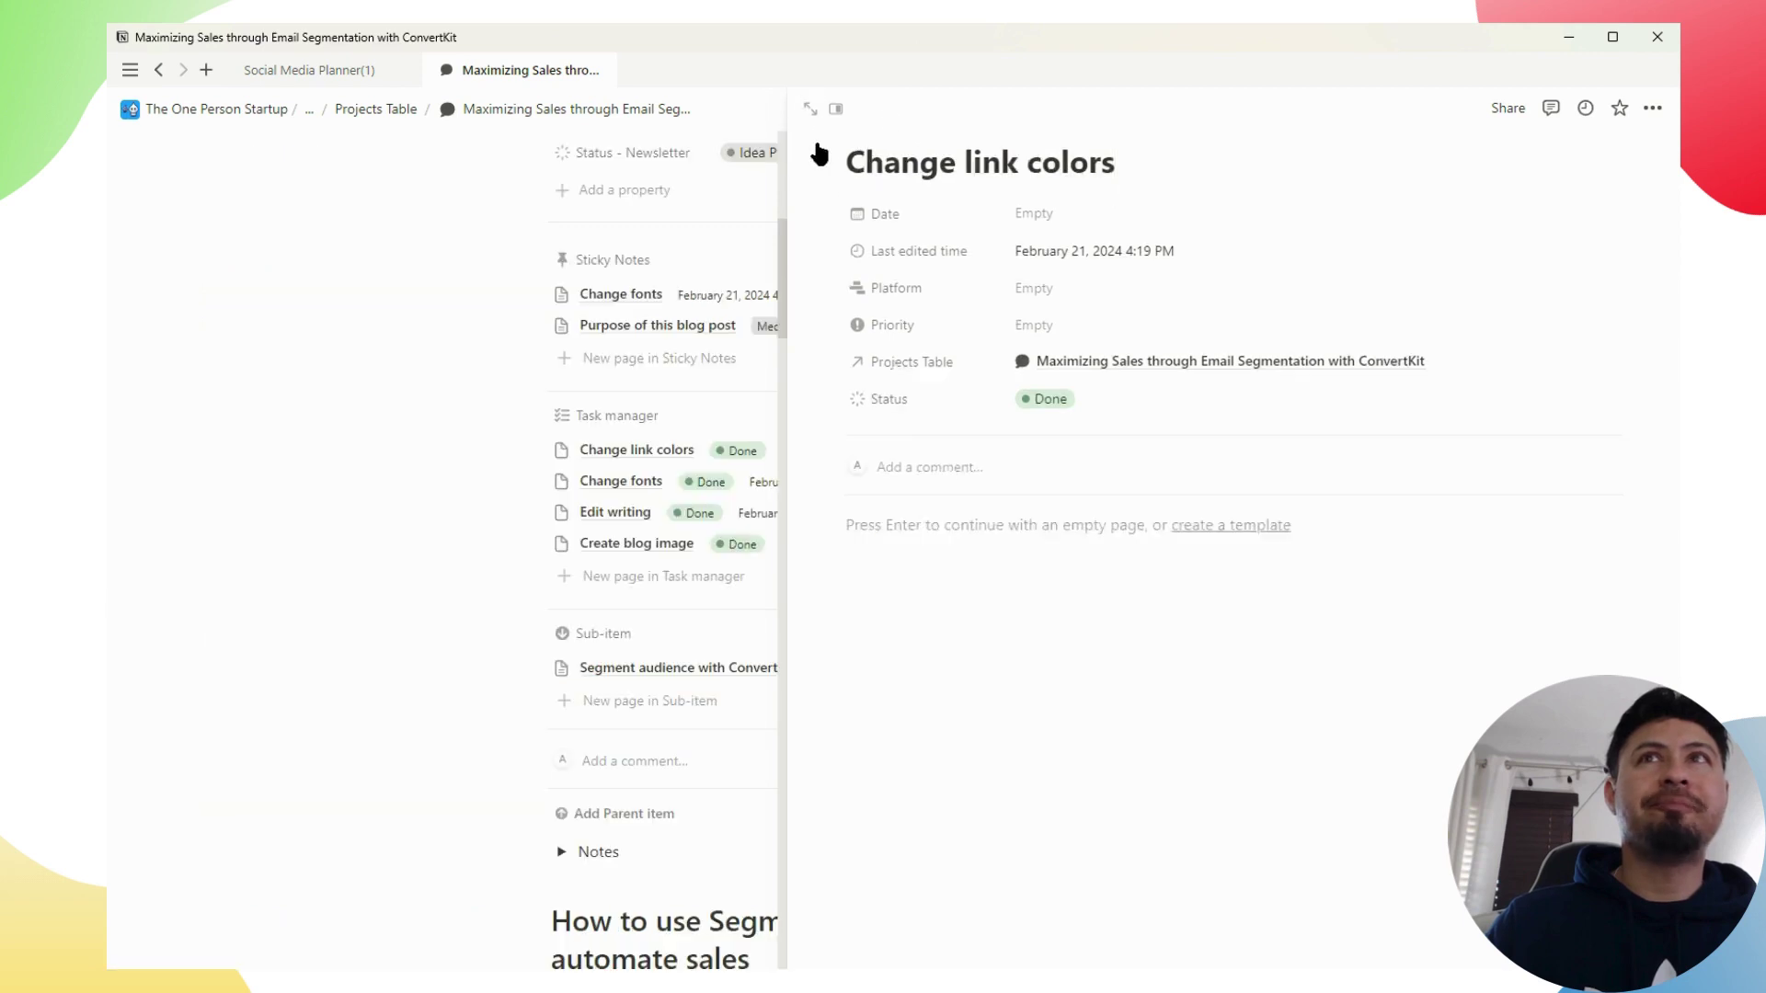
pyautogui.click(811, 109)
pyautogui.click(1216, 455)
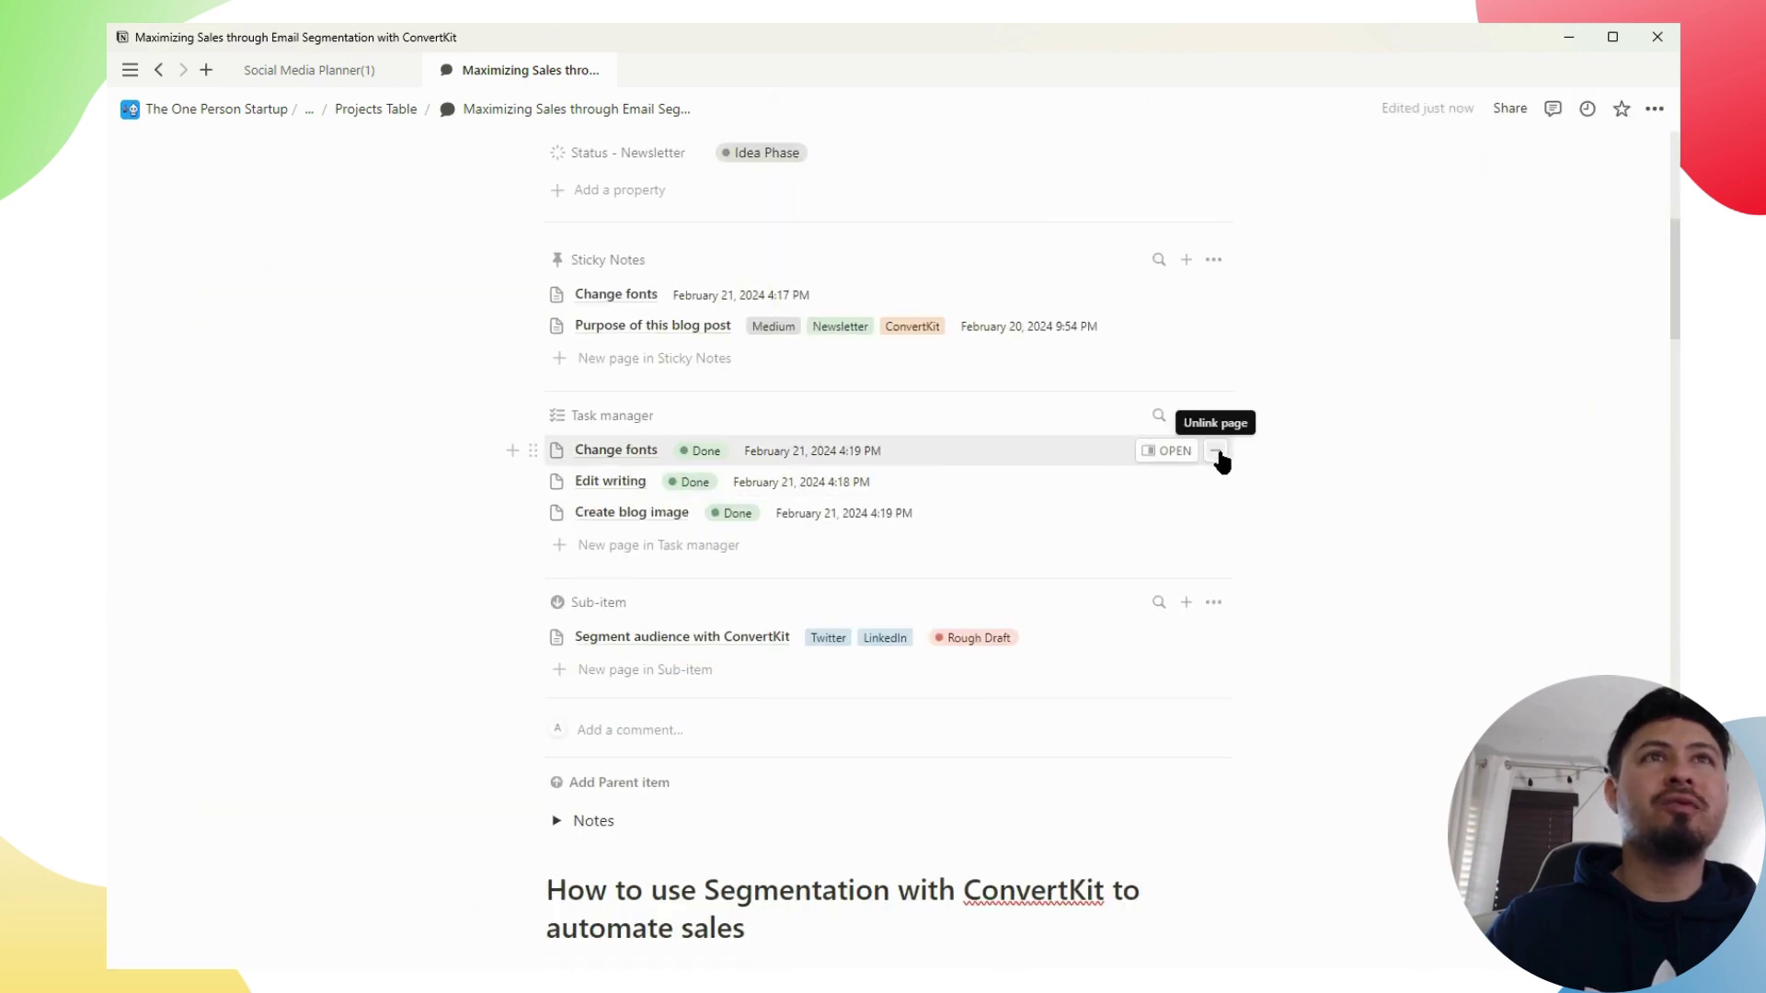
pyautogui.click(1217, 455)
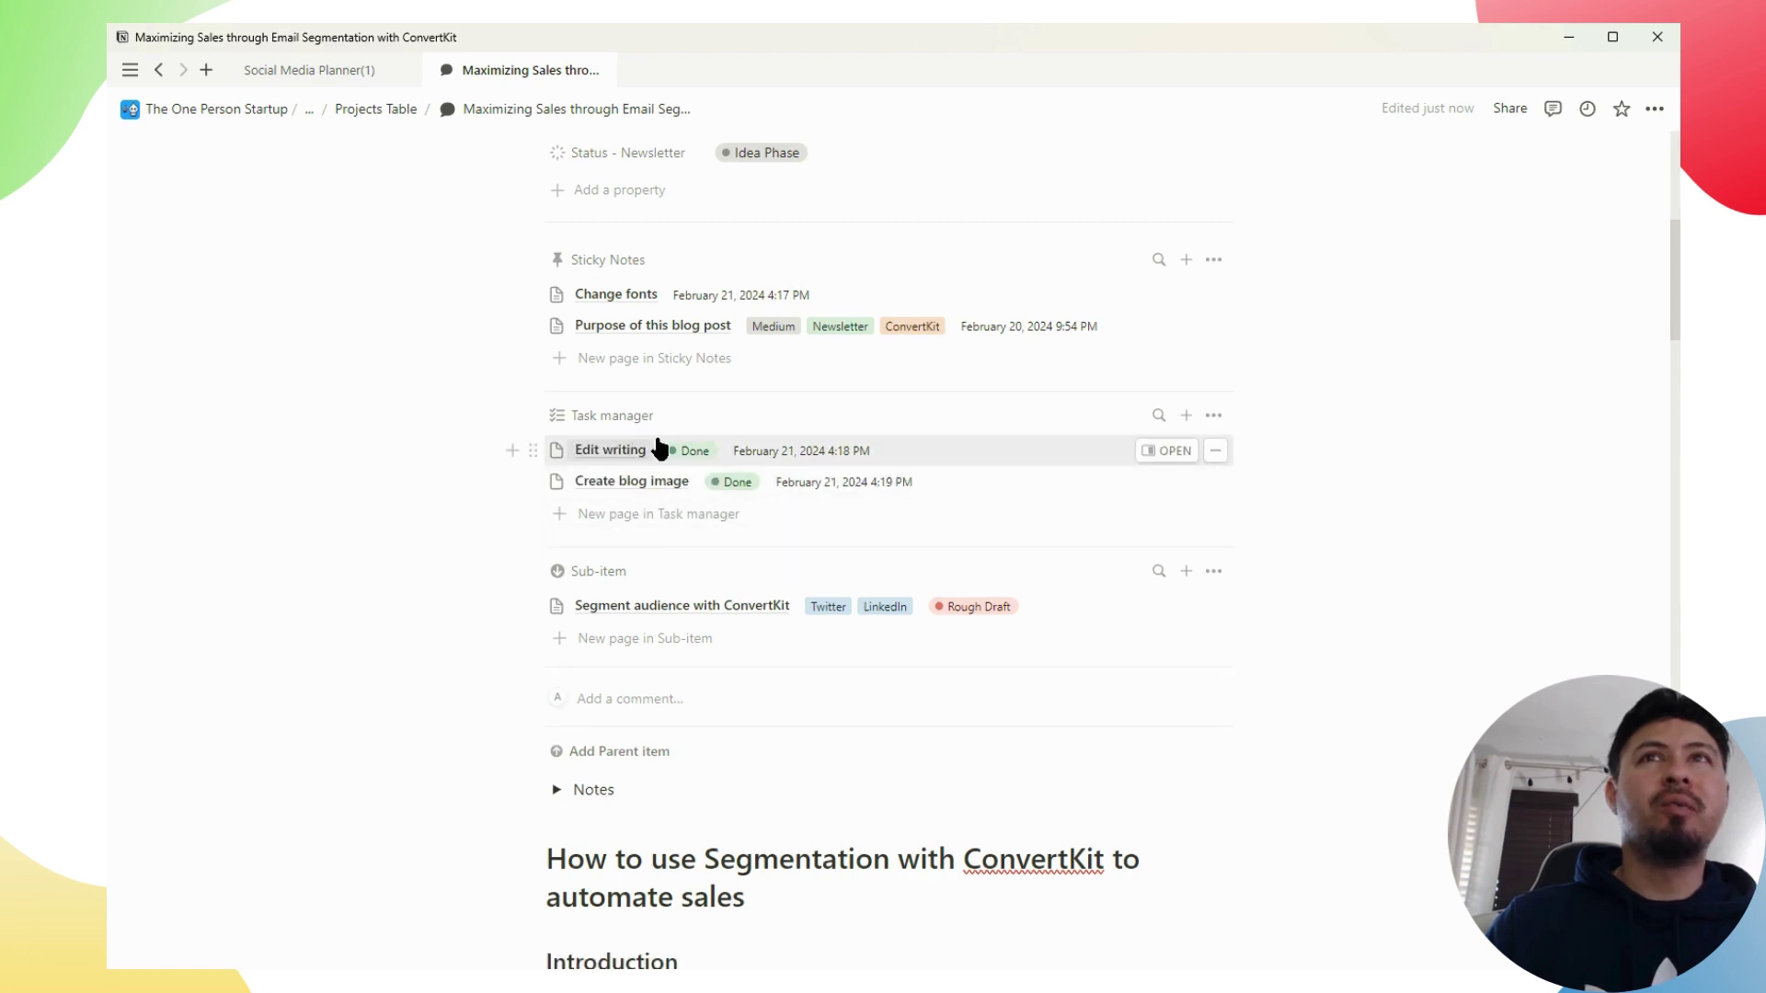
# View the Edit writing task's page, close it and review the post's properties, including Task Completion
pyautogui.click(1150, 455)
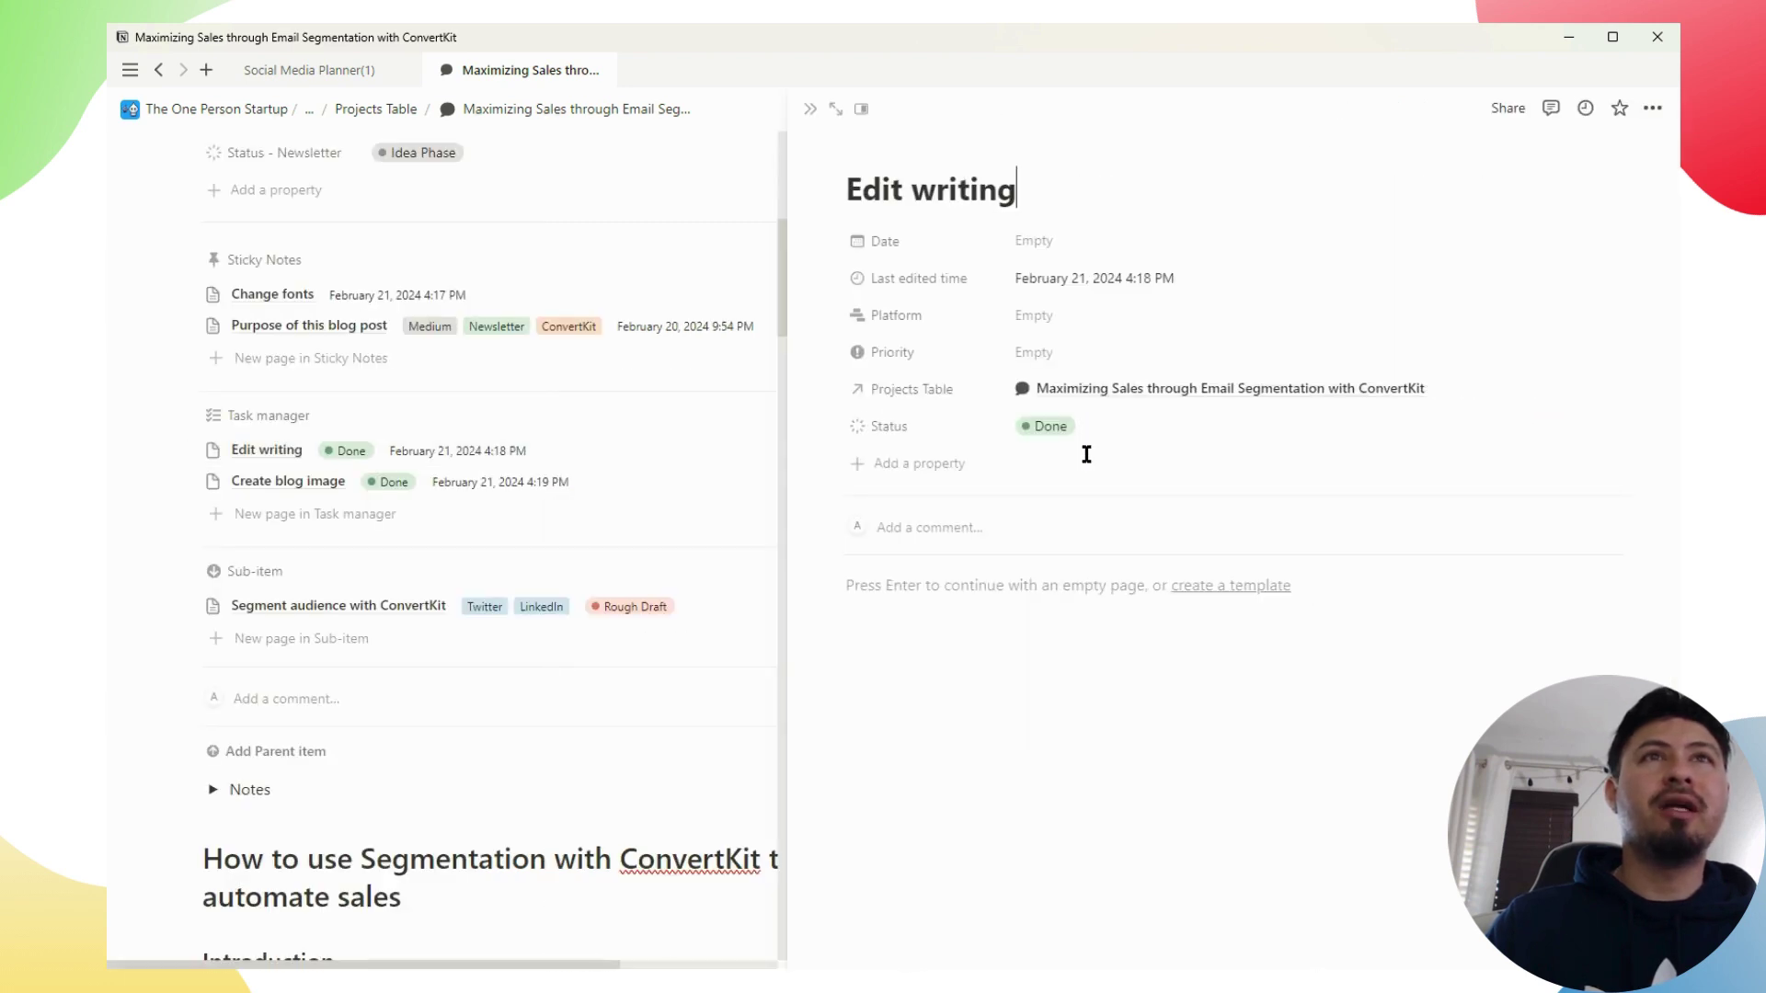
pyautogui.click(813, 111)
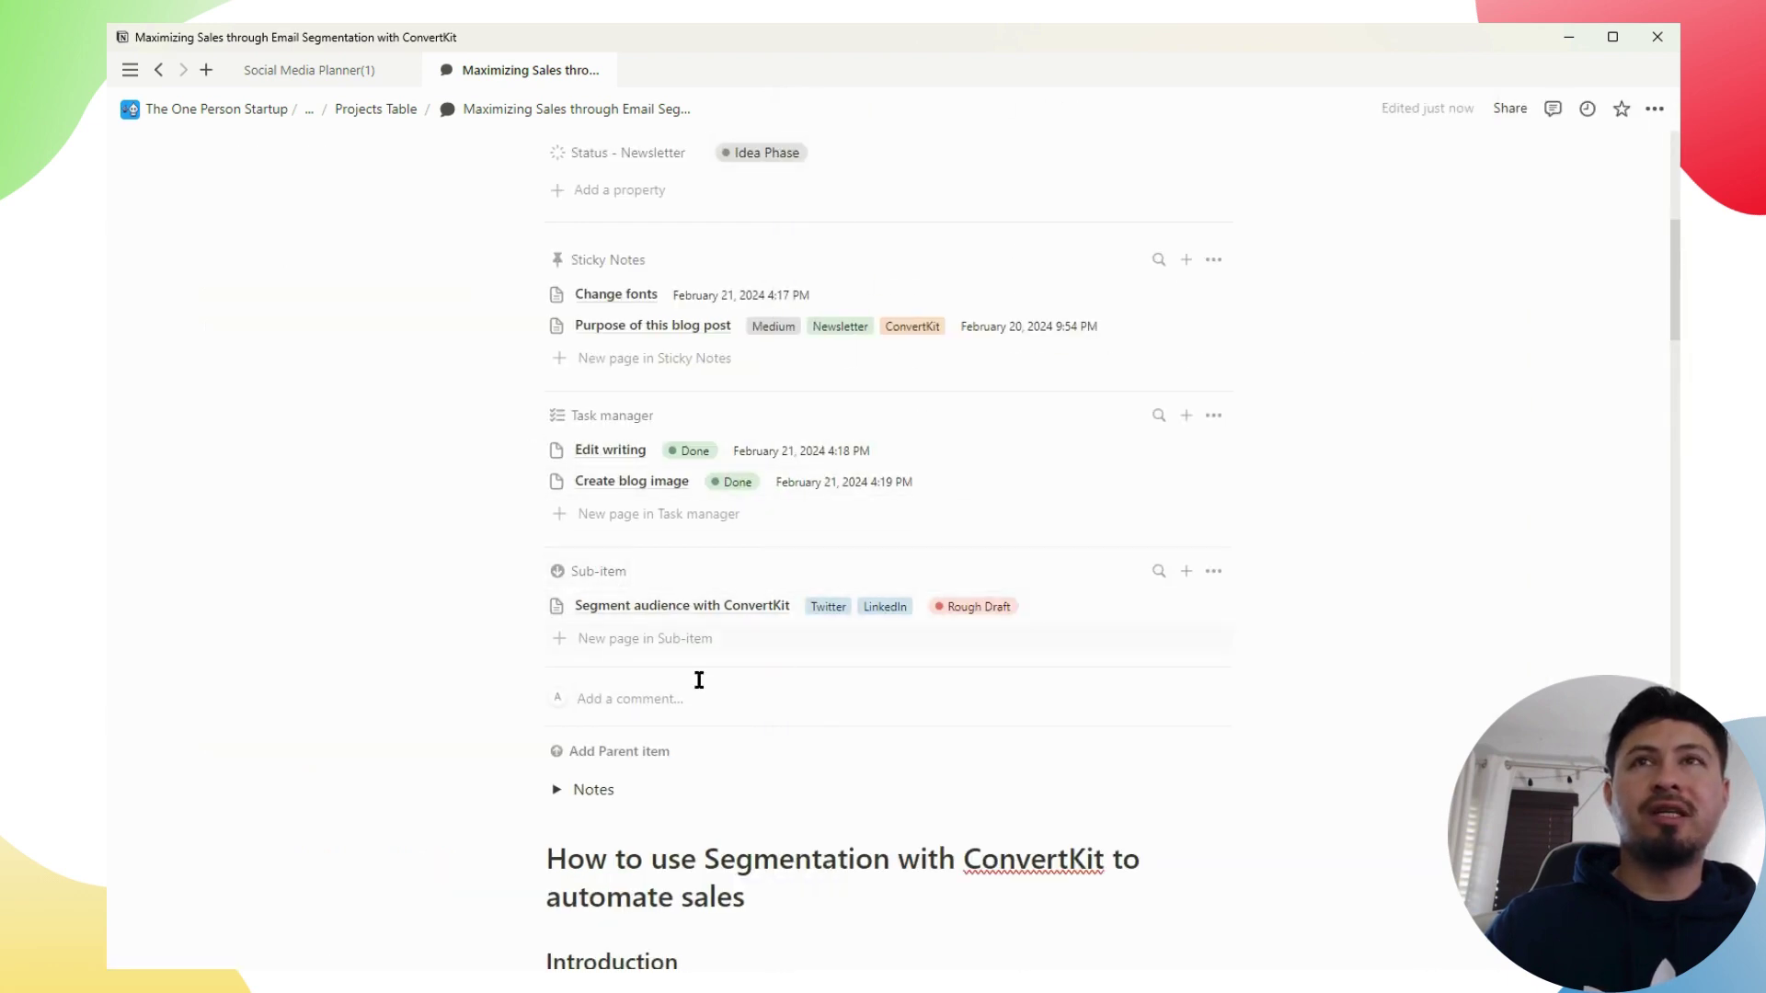
pyautogui.scroll(6, 699, 680)
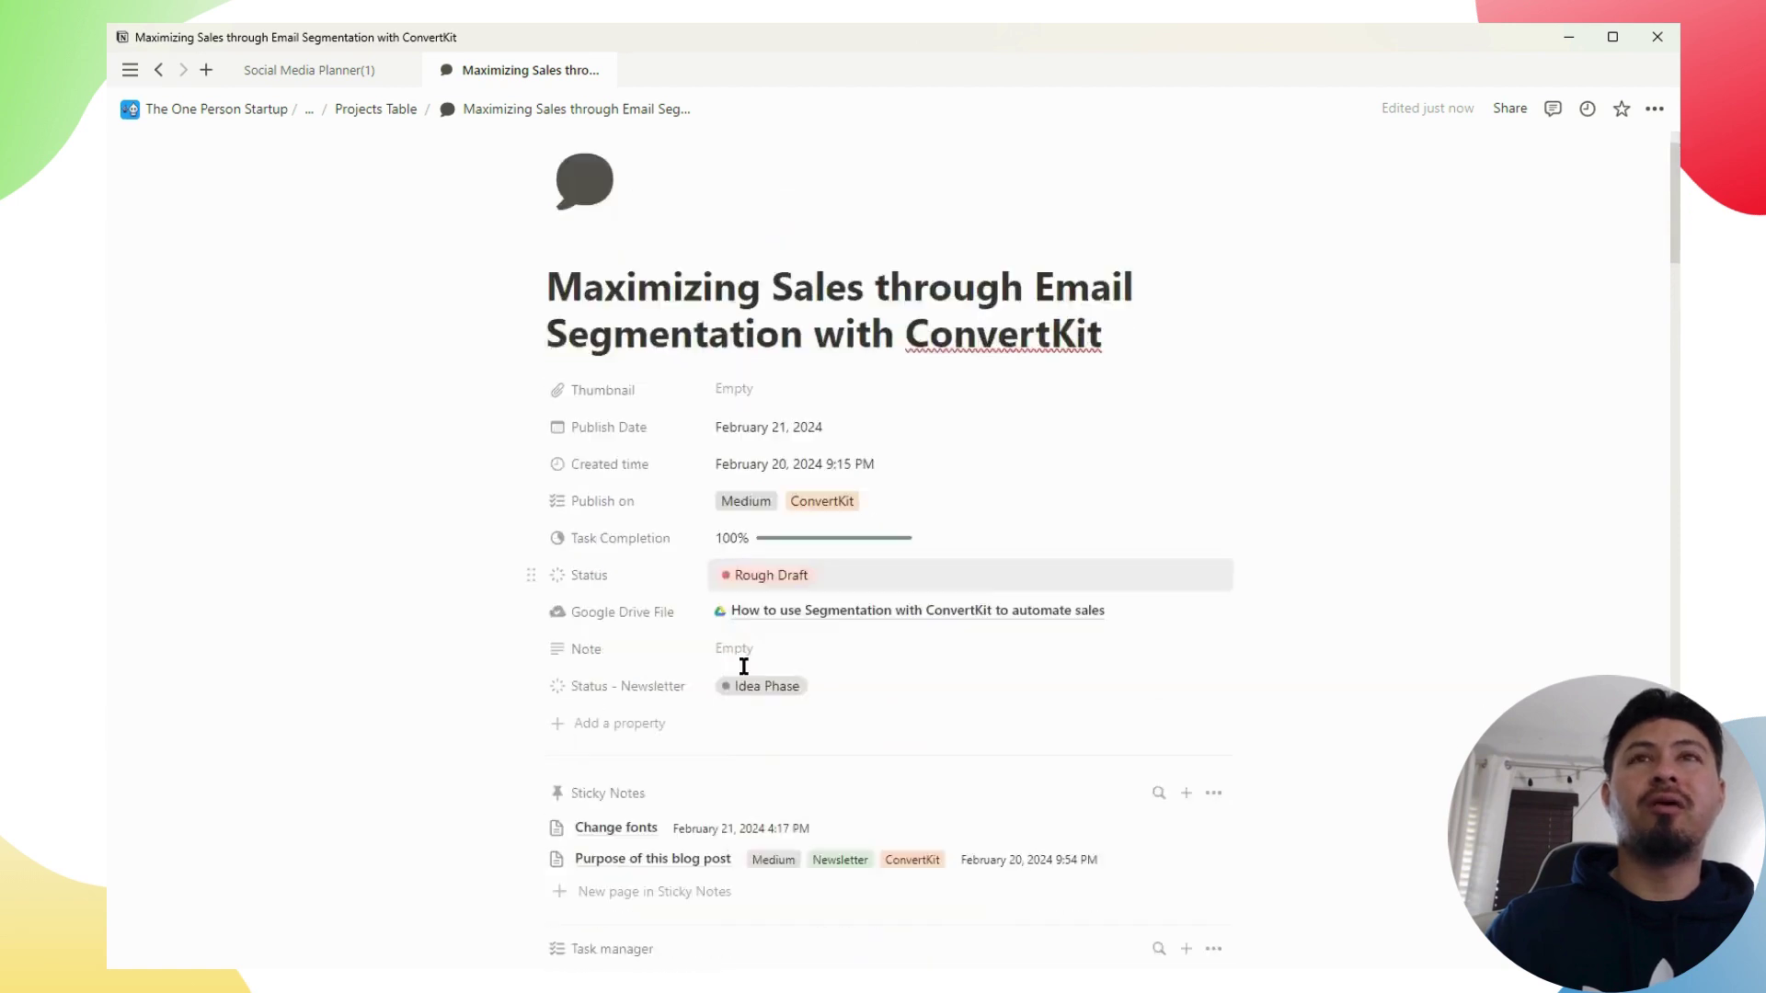
pyautogui.scroll(-1, 743, 666)
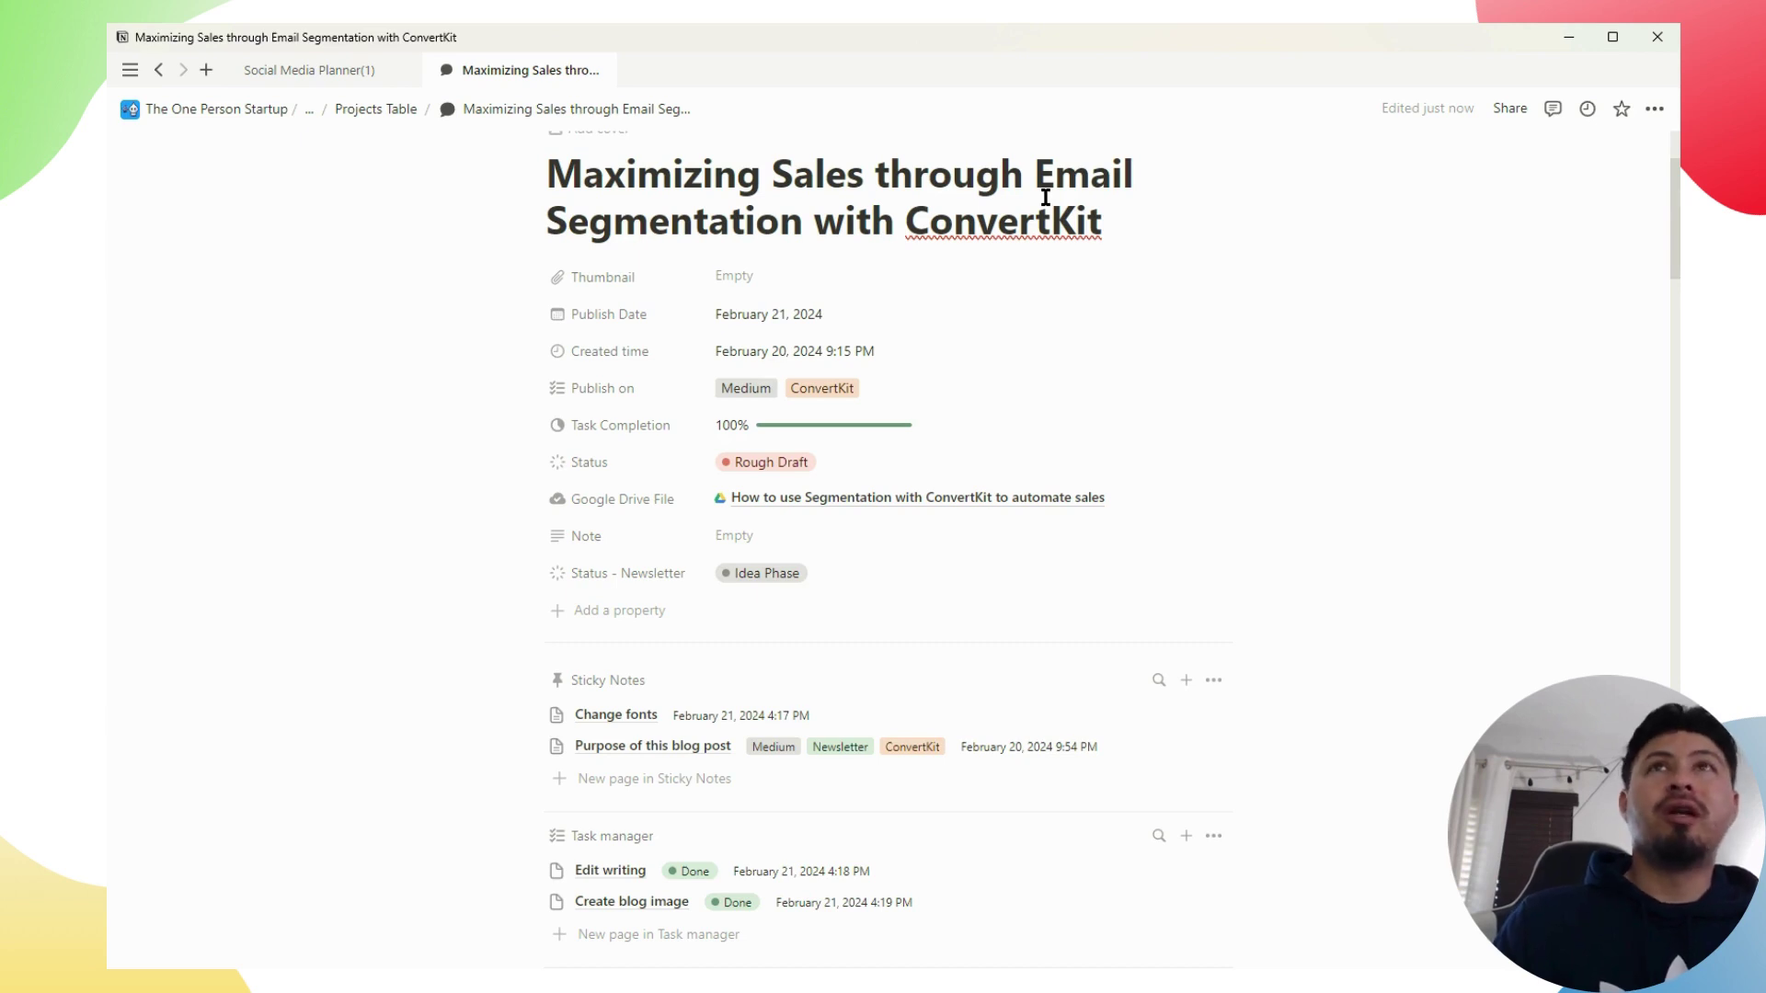
# Add a sub-item titled "Speak about it on YouTube" to the post and open its page
pyautogui.scroll(-2, 804, 410)
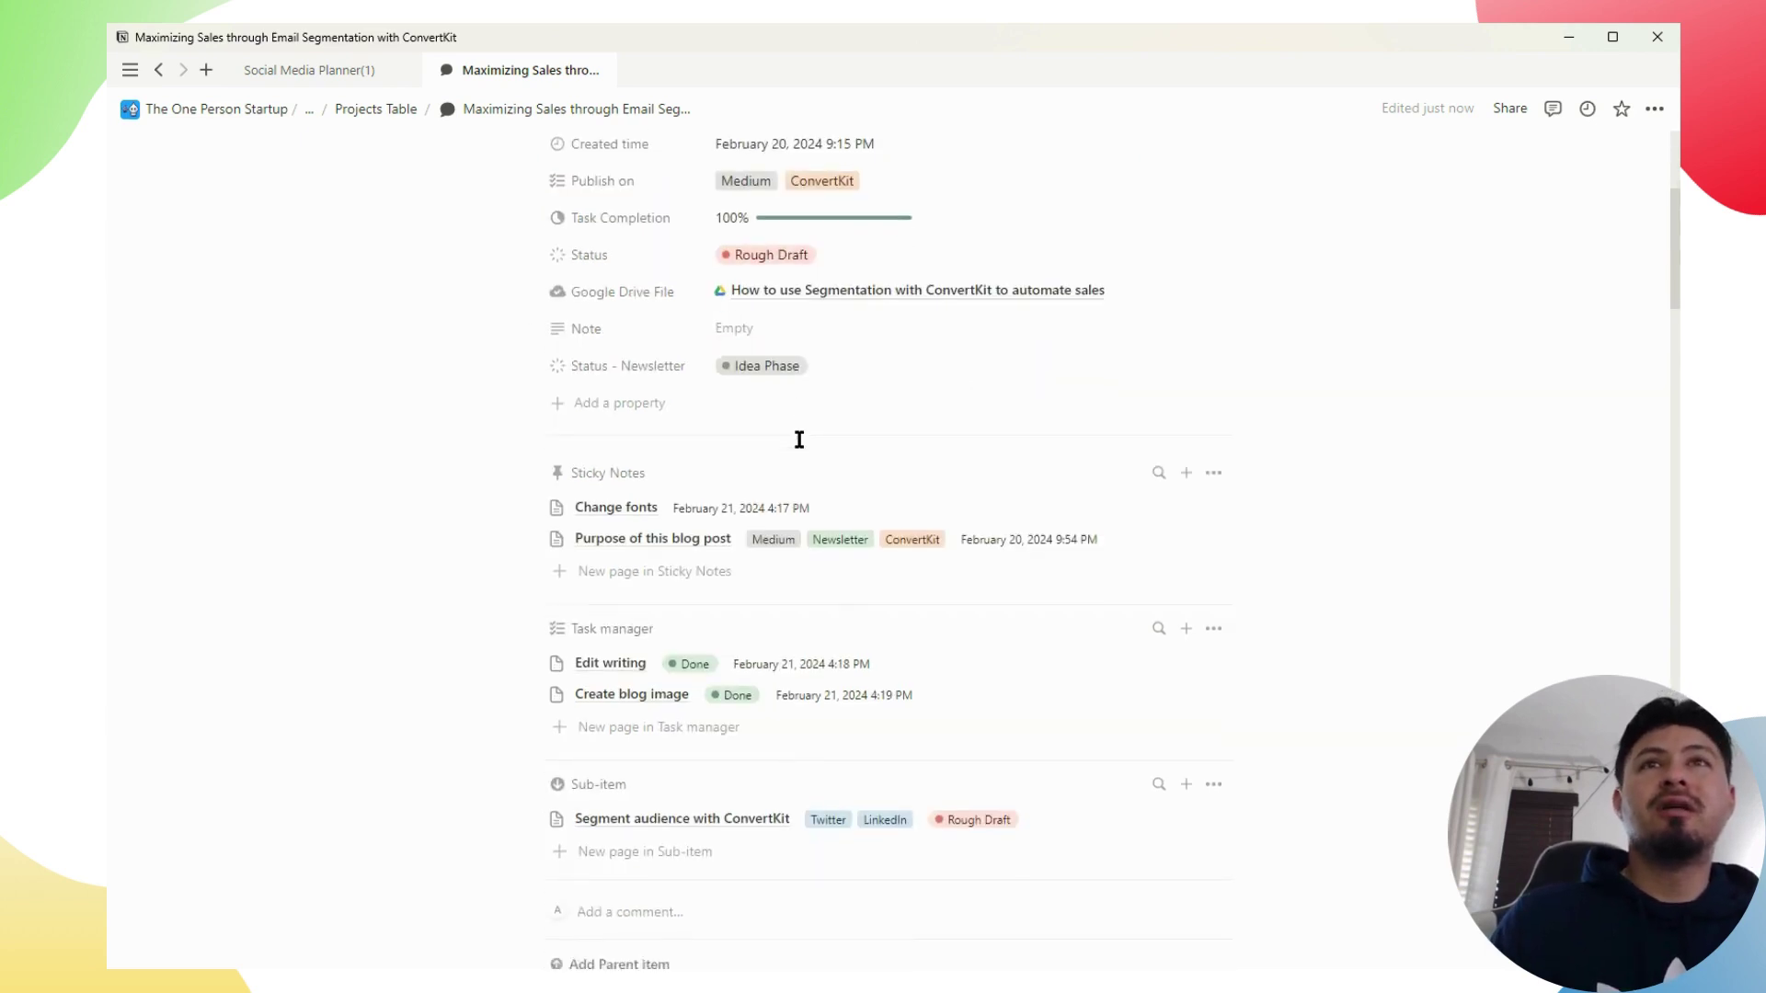
pyautogui.scroll(-1, 791, 497)
pyautogui.scroll(-1, 761, 579)
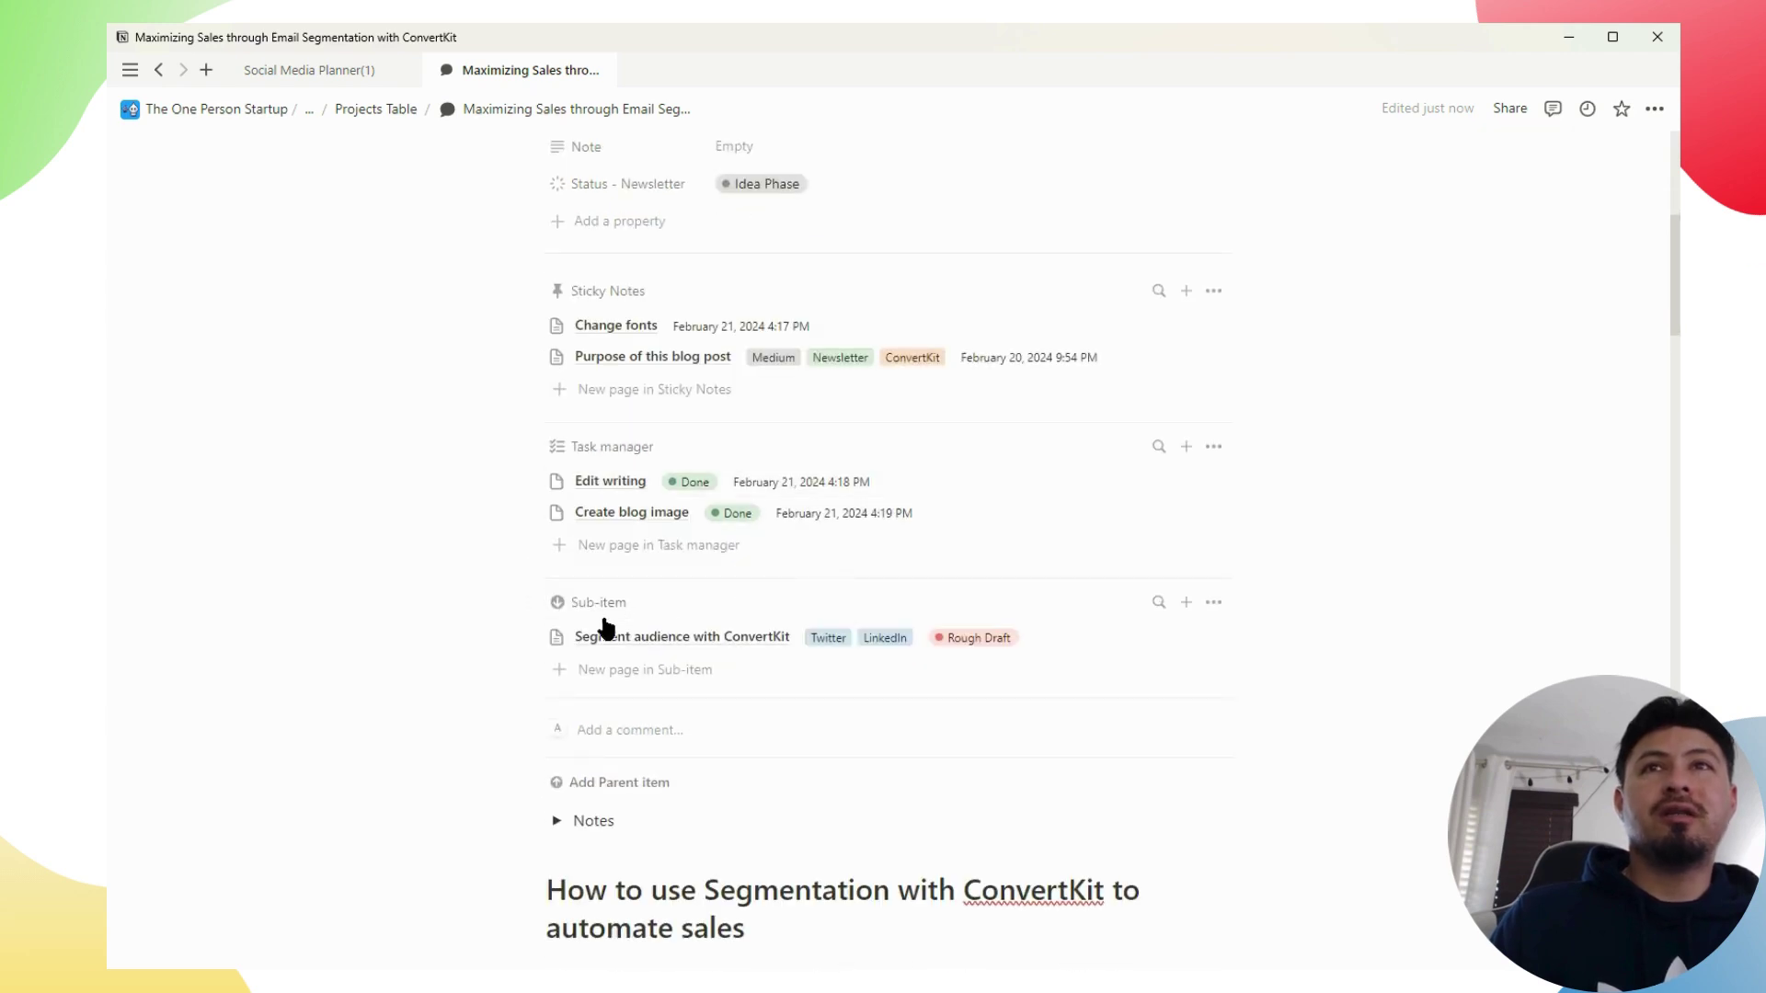
pyautogui.click(1187, 602)
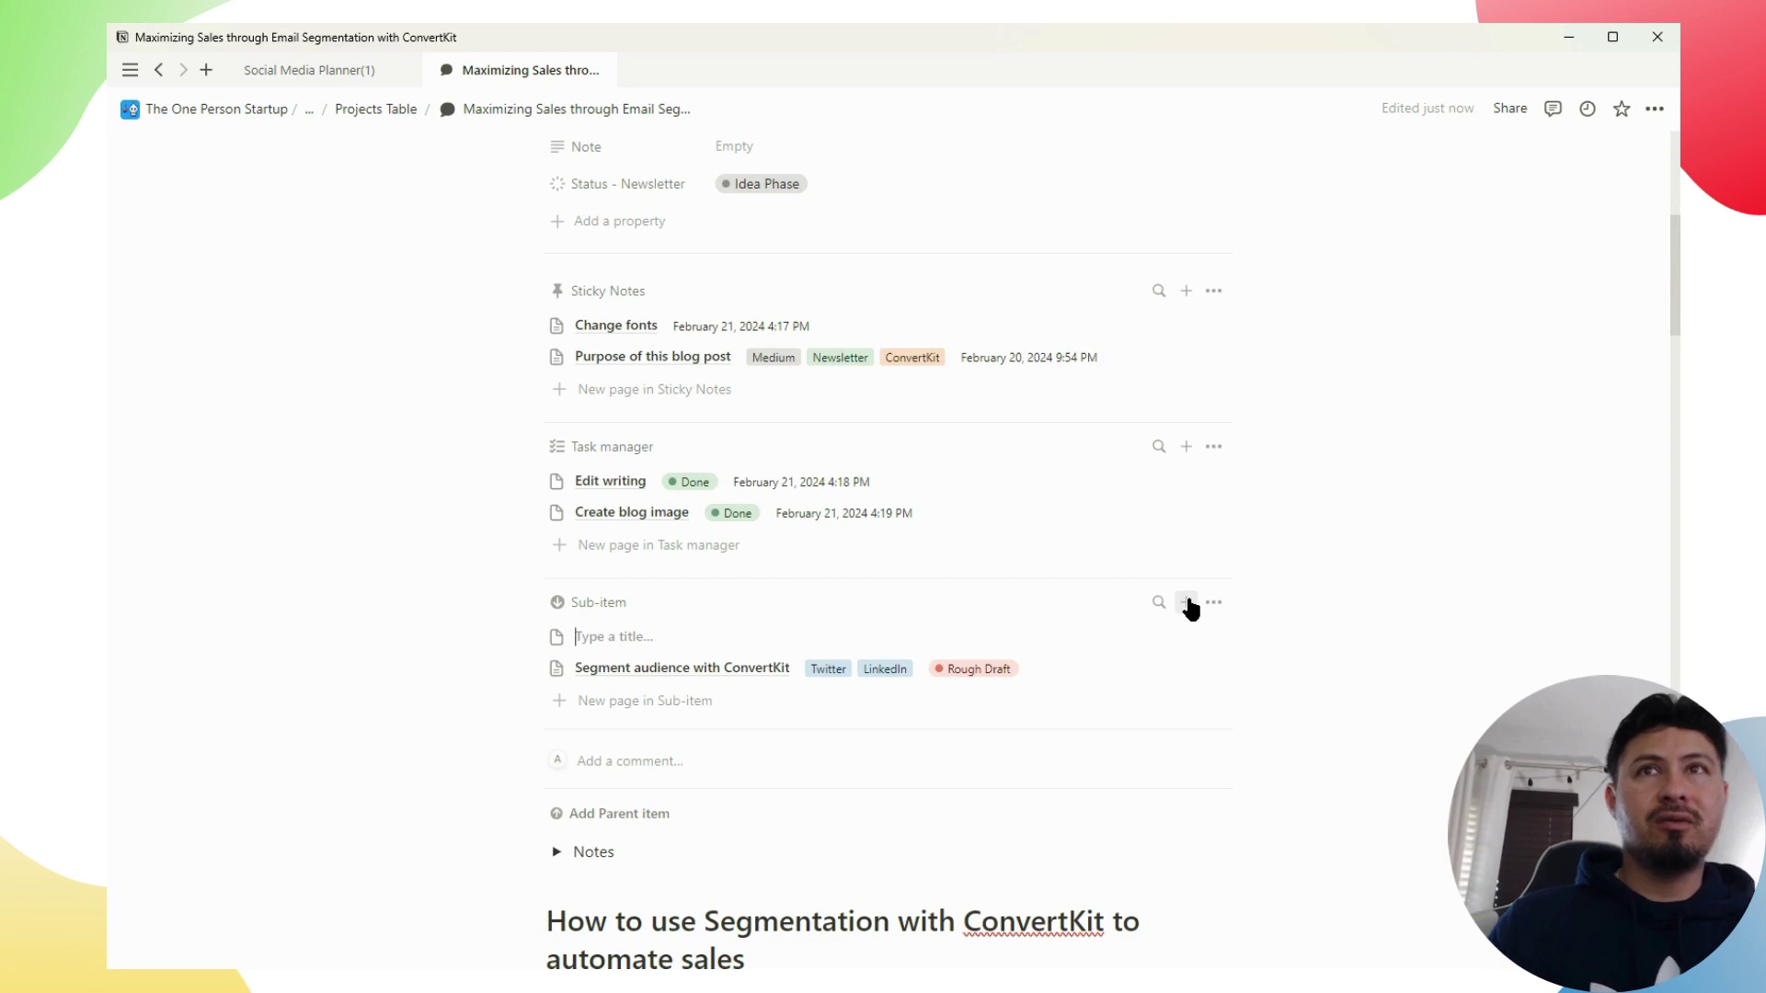
pyautogui.write('List on YouTube')
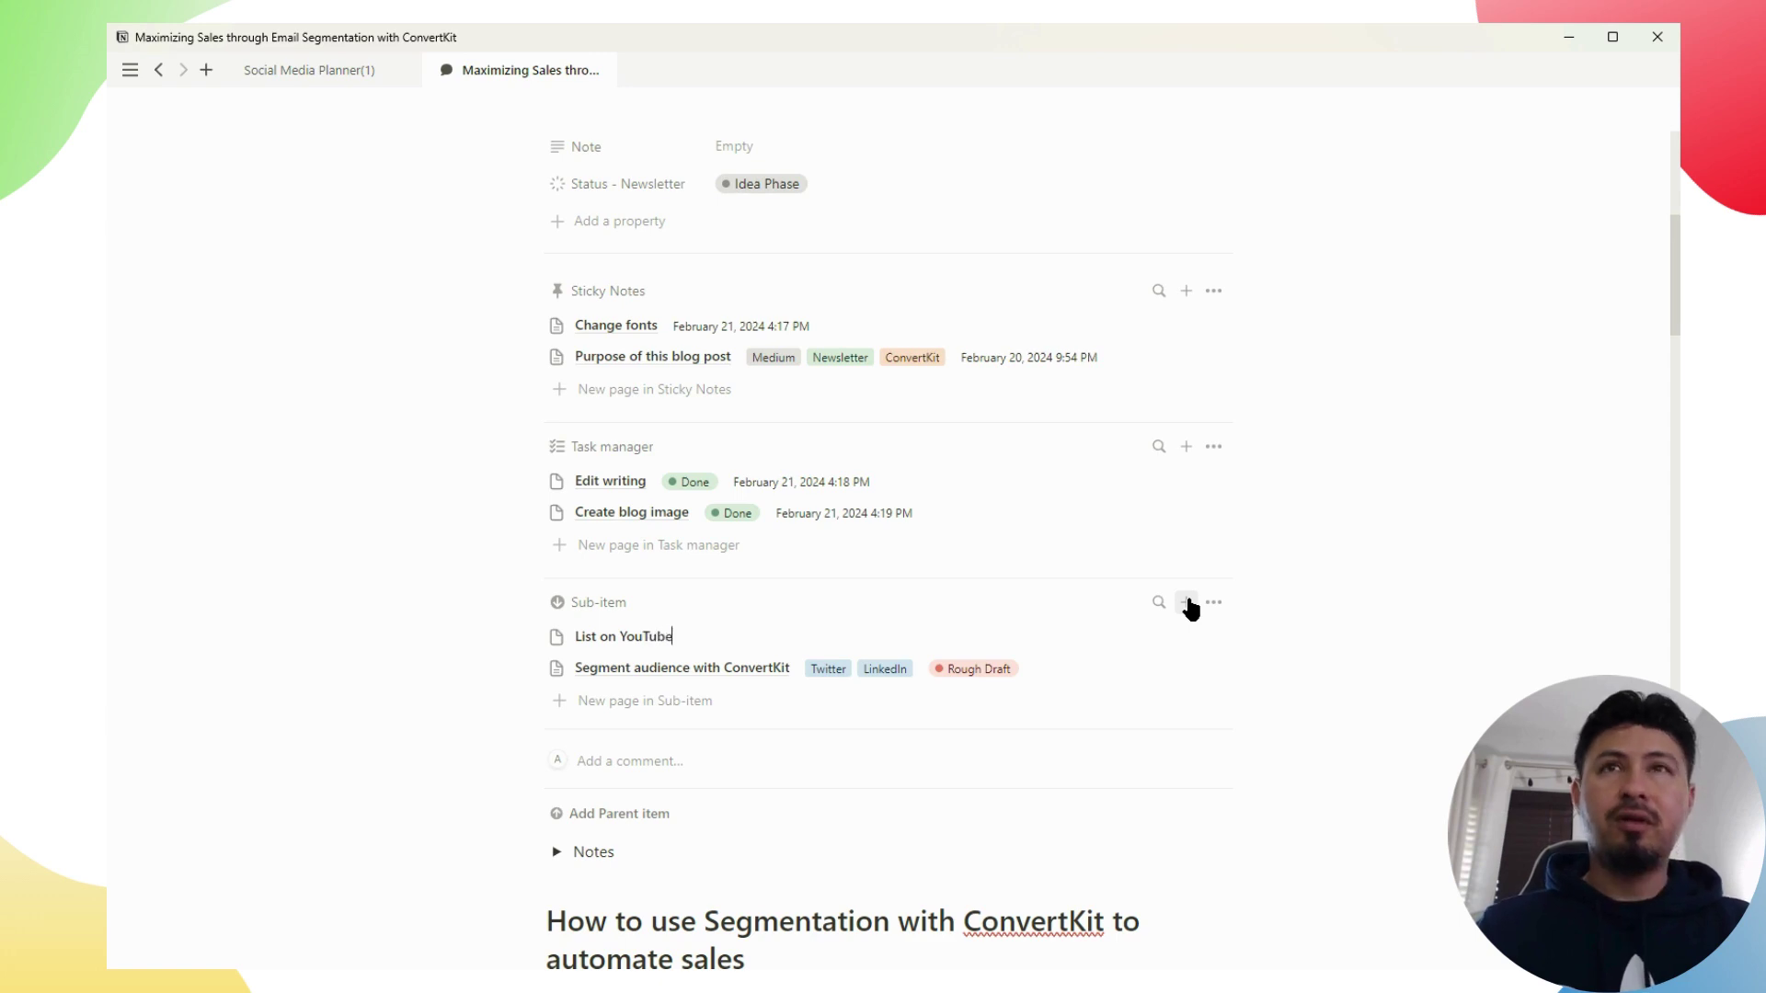
pyautogui.press('BackSpace')
pyautogui.press('BackSpace')
pyautogui.press('BackSpace')
pyautogui.press('BackSpace')
pyautogui.press('BackSpace')
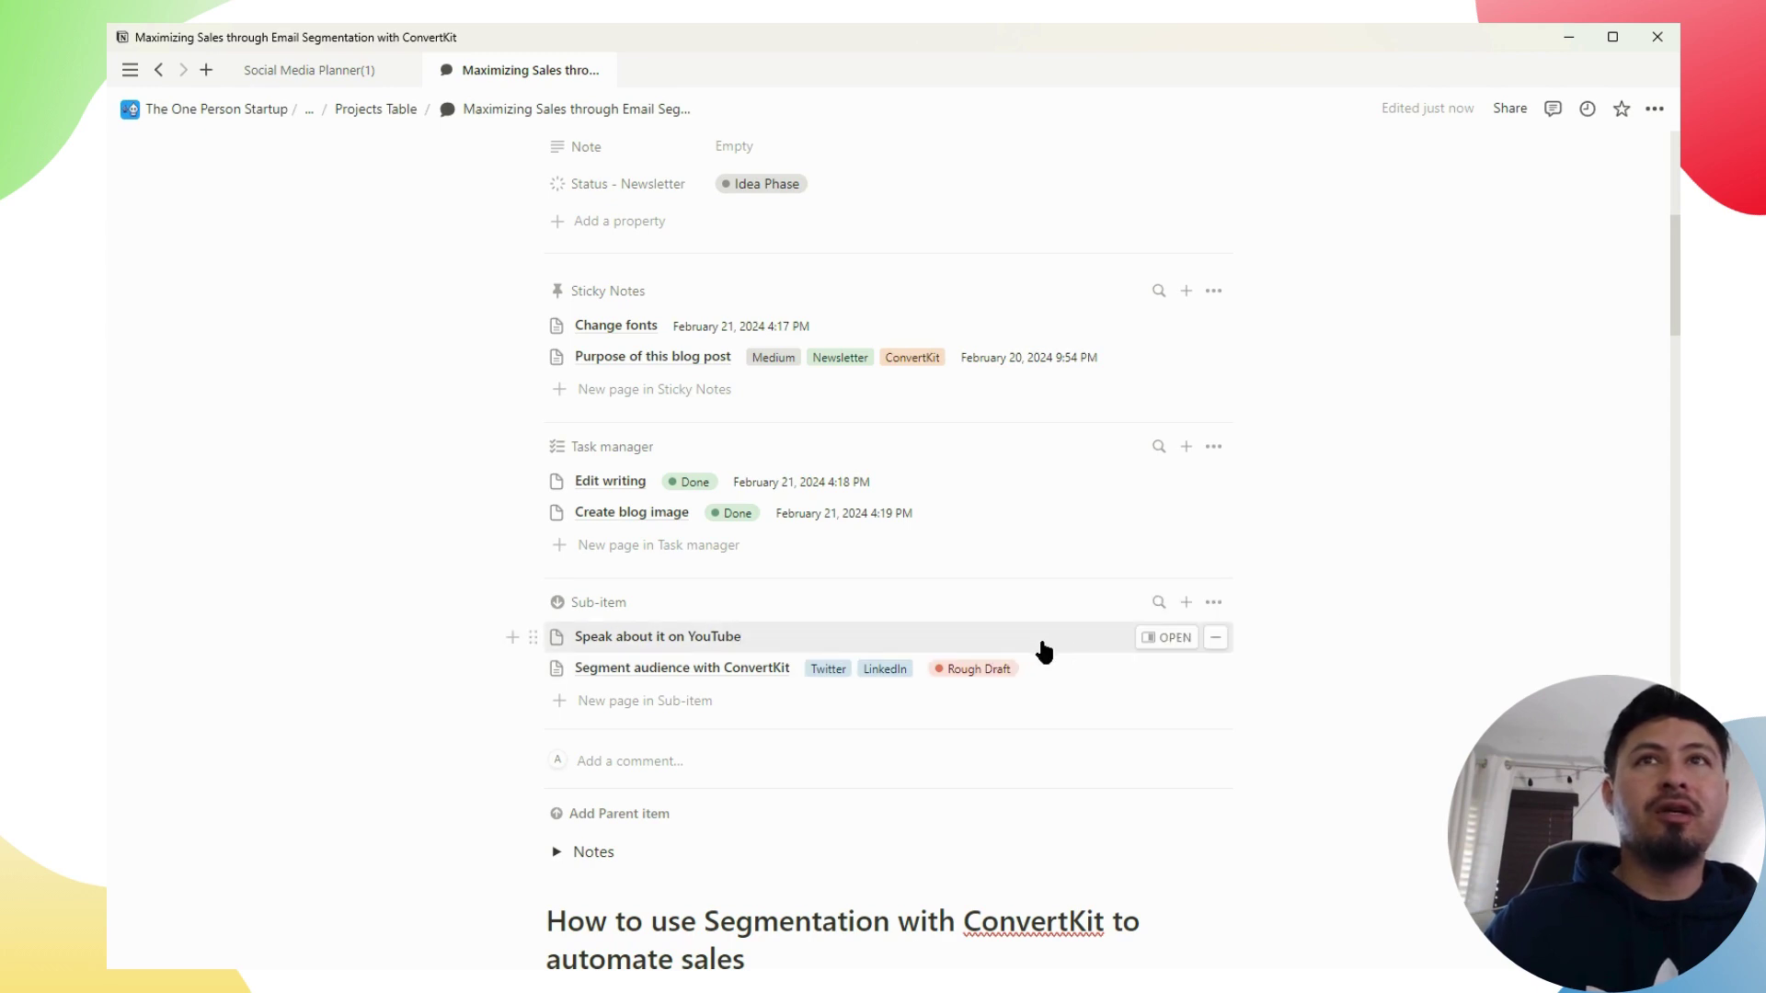
pyautogui.press('Return')
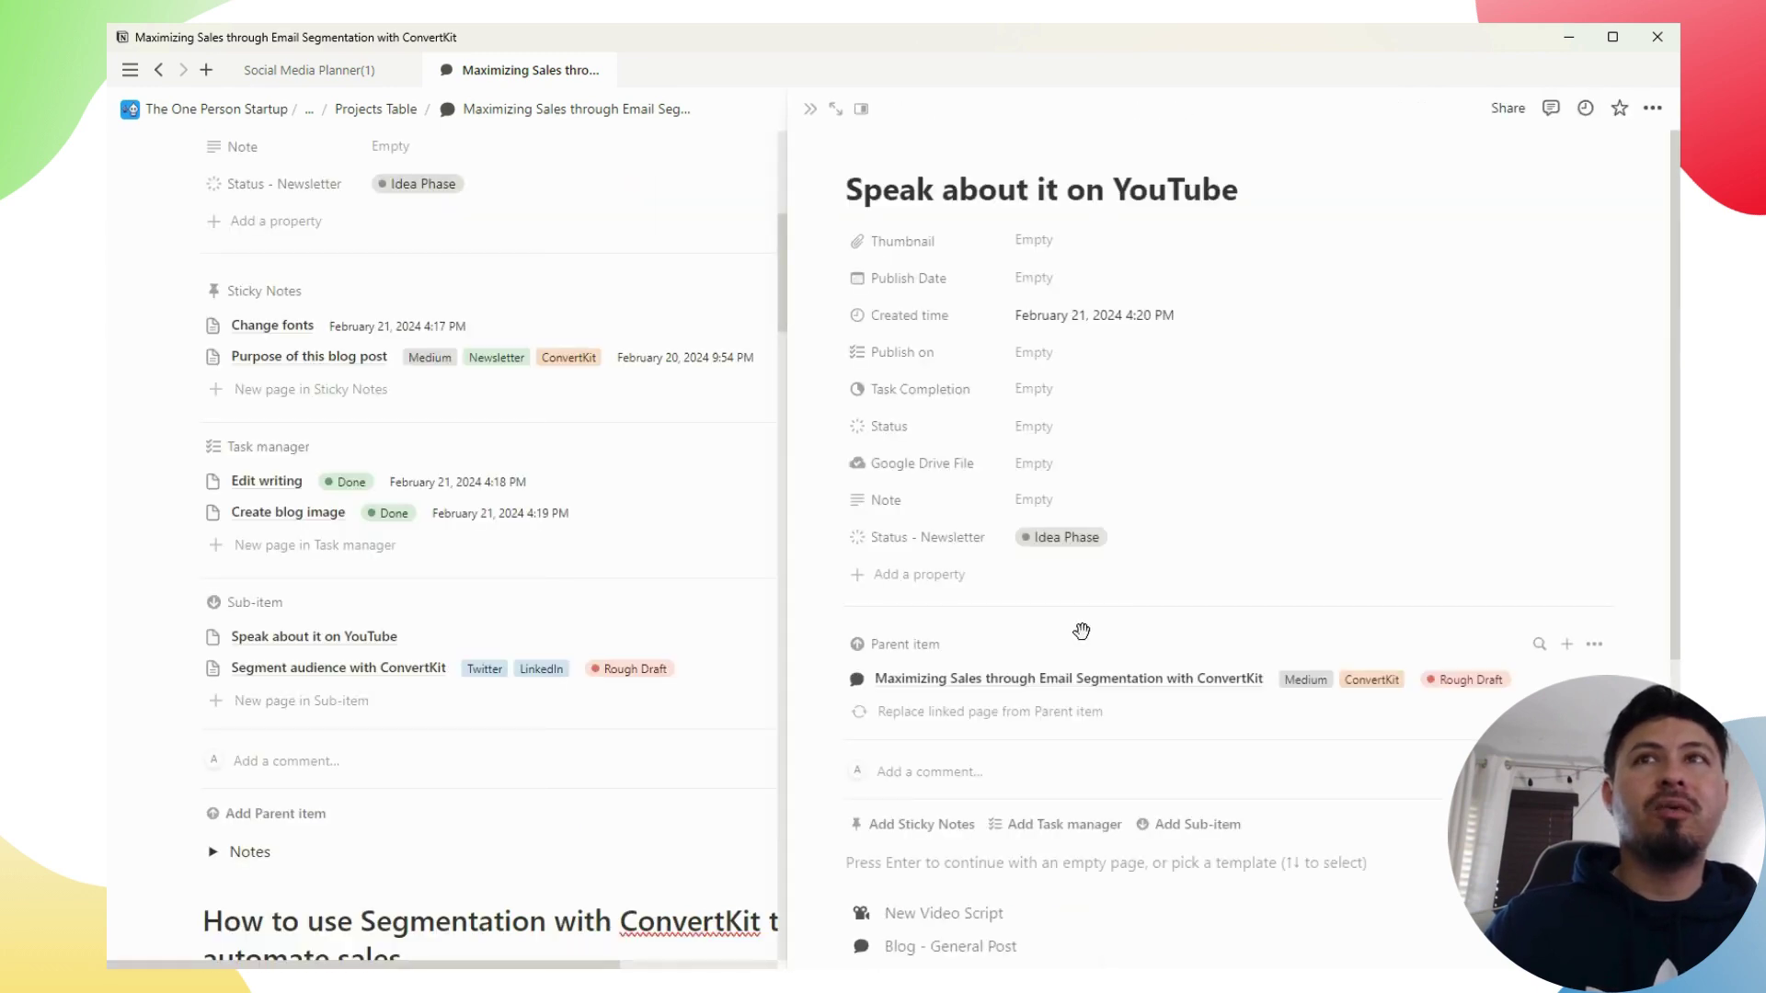
# Look over the sub-item page's available templates and rename the sub-item "Email Segmentation"
pyautogui.scroll(-5, 1133, 604)
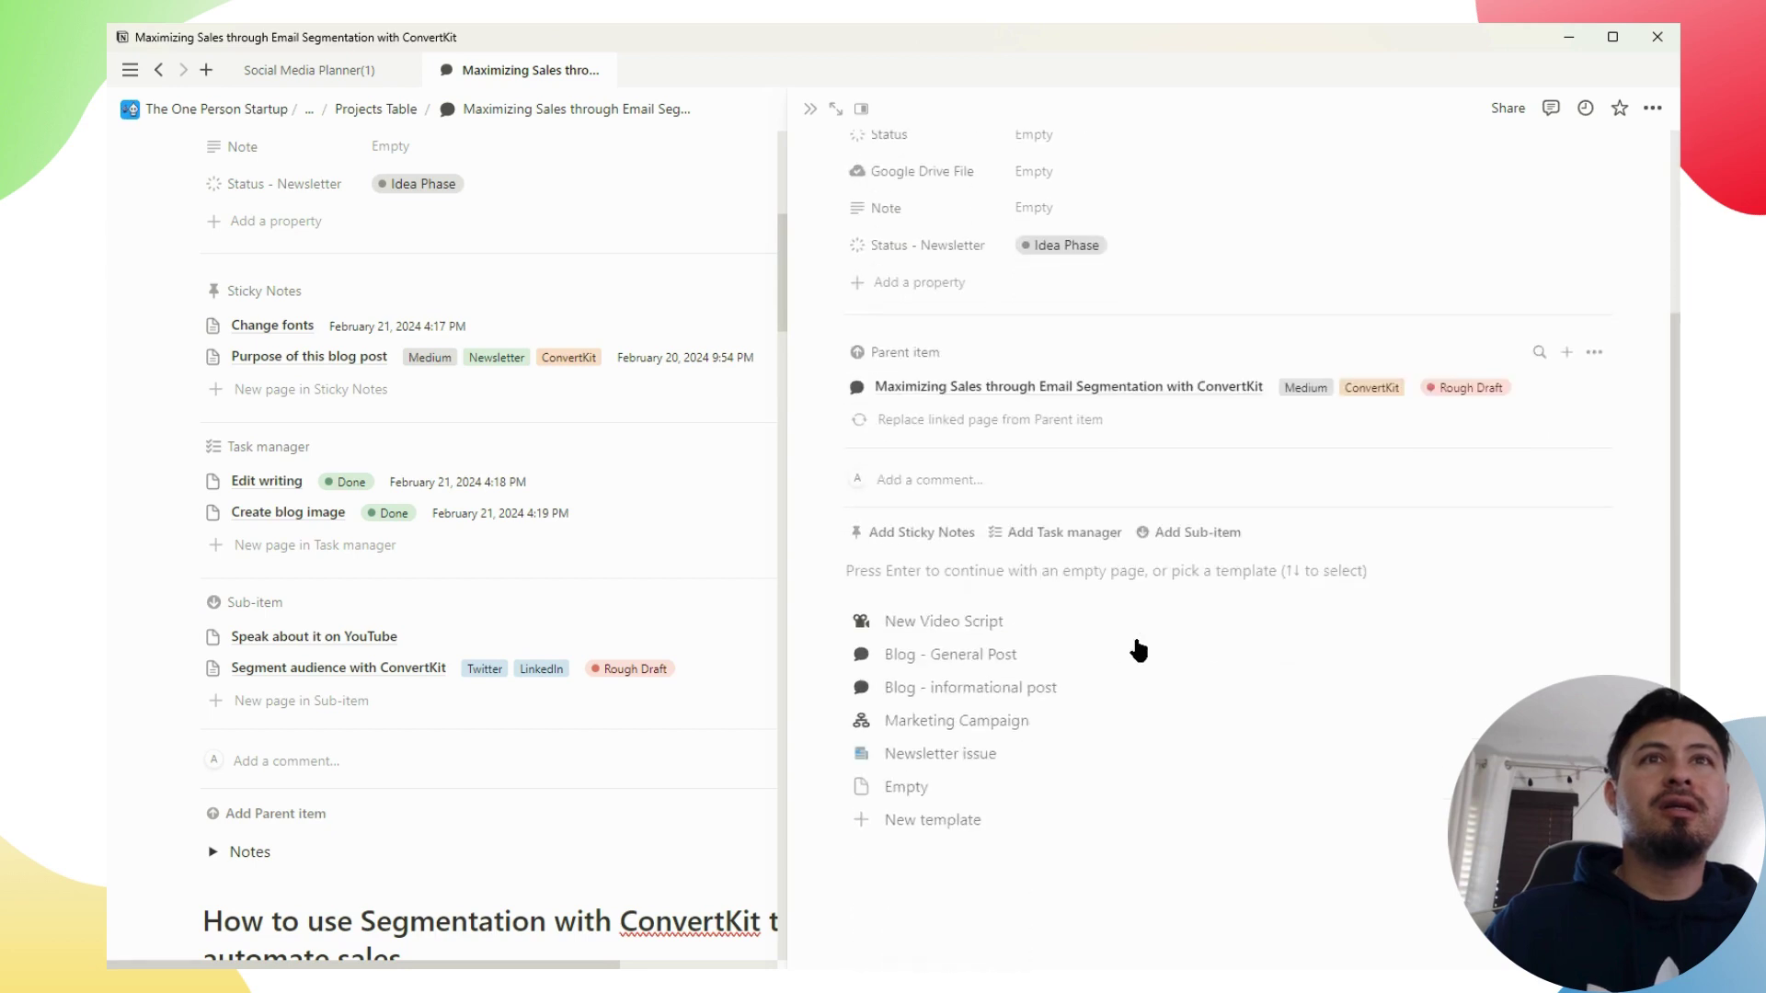
pyautogui.scroll(5, 1089, 758)
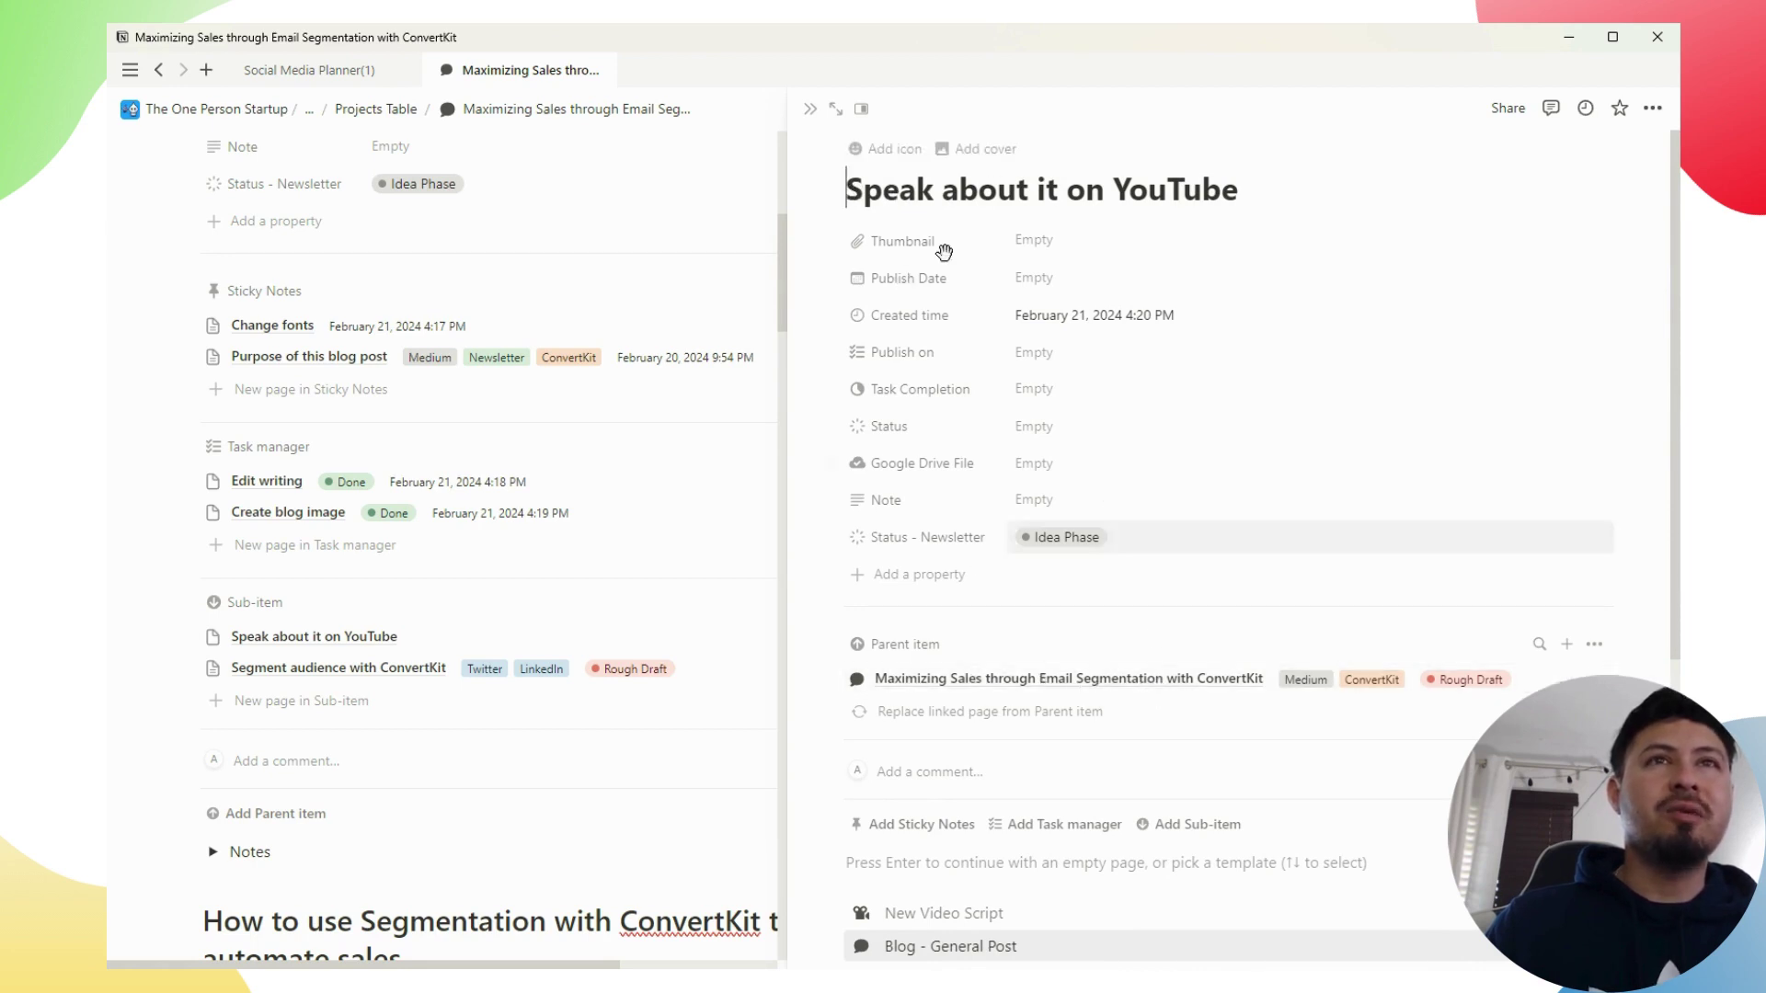
pyautogui.tripleClick(859, 188)
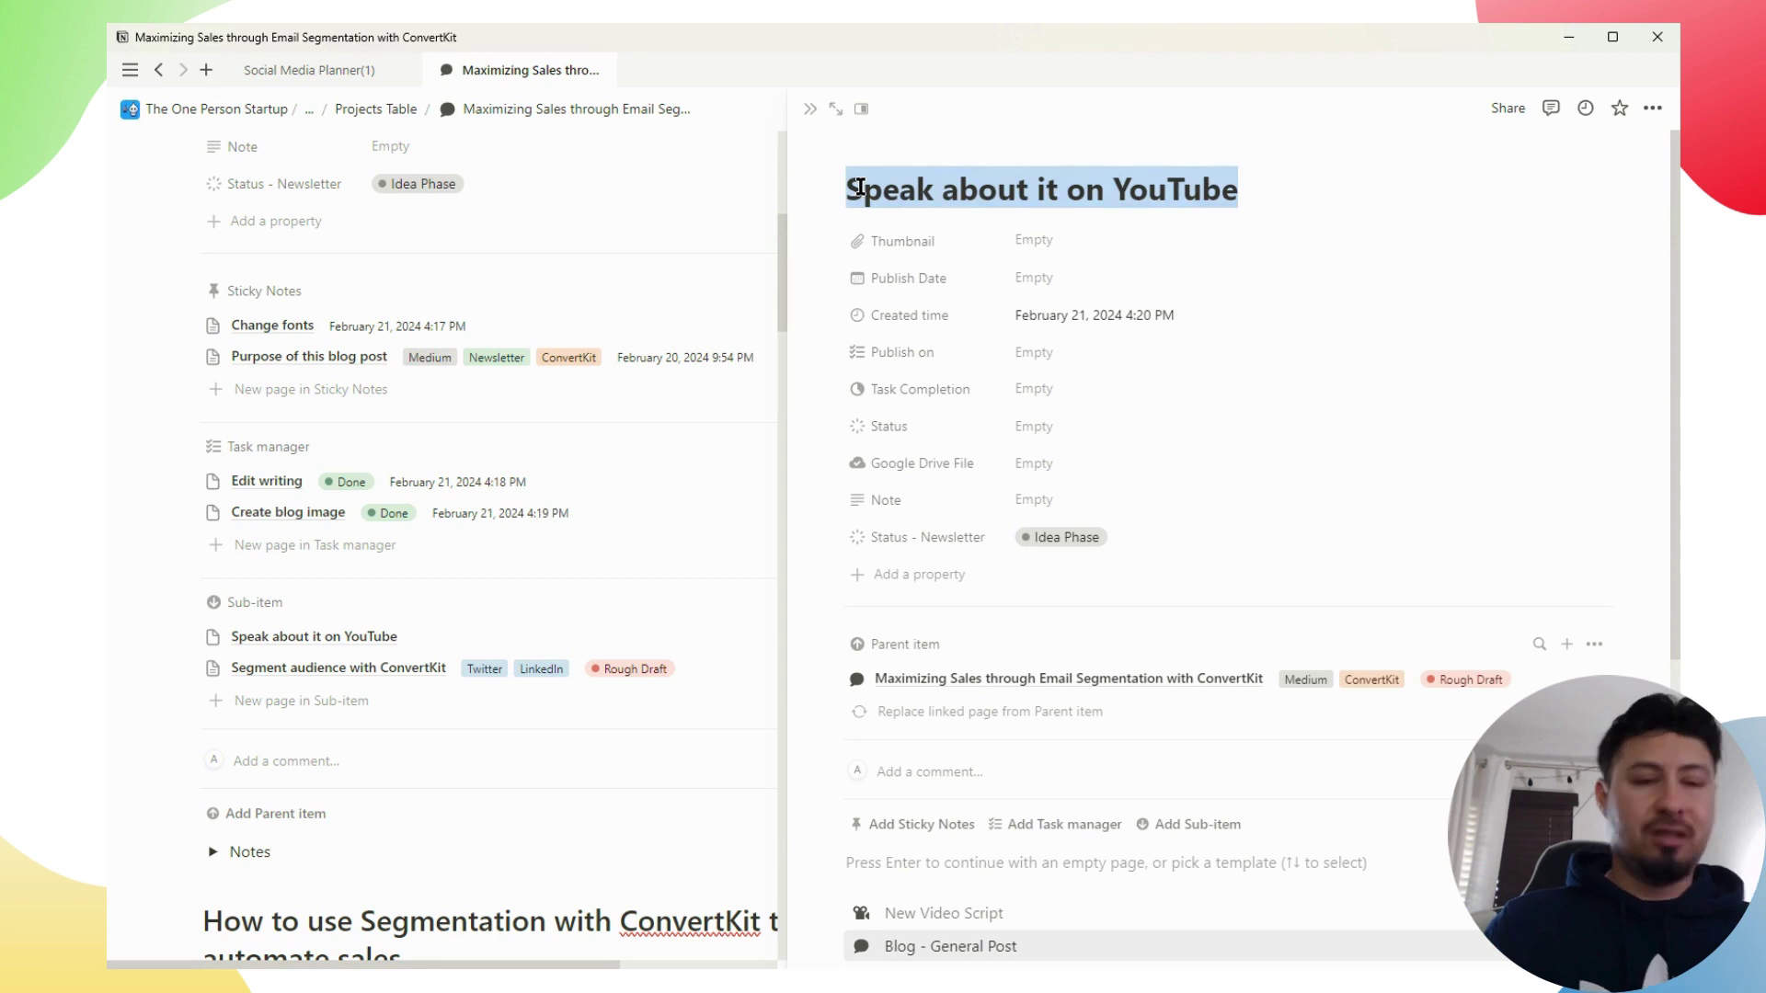
pyautogui.write('Email S')
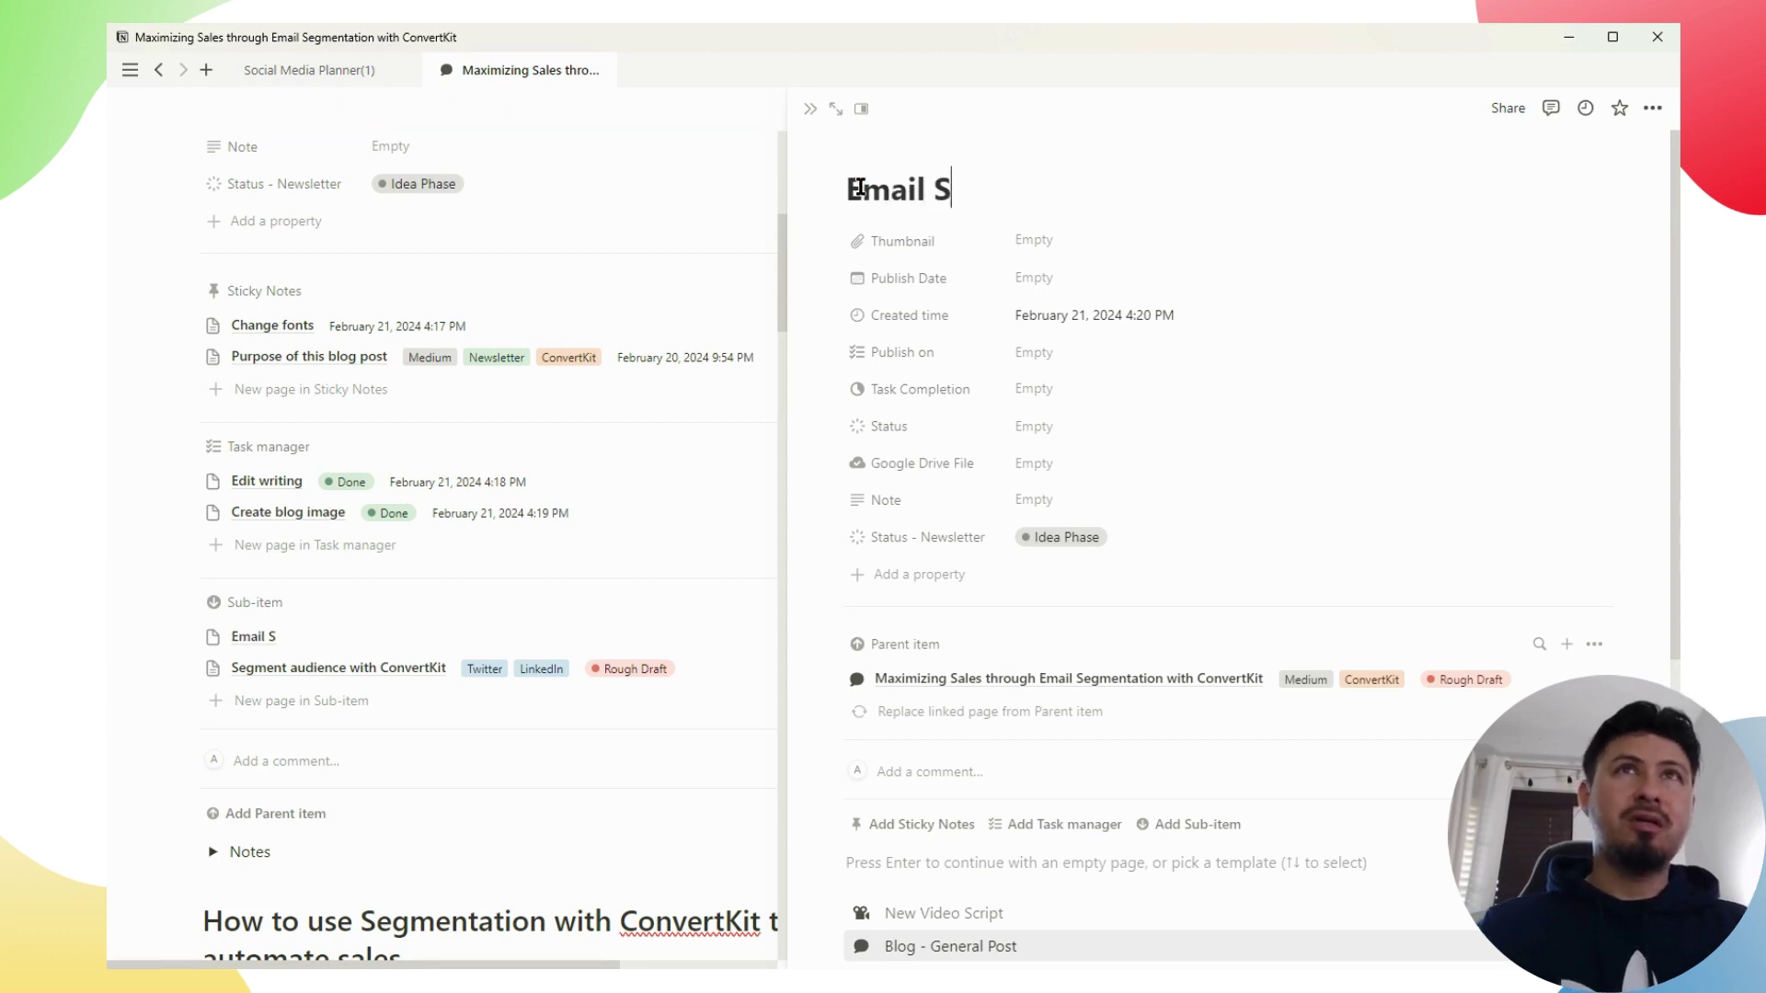
pyautogui.write('egmentation')
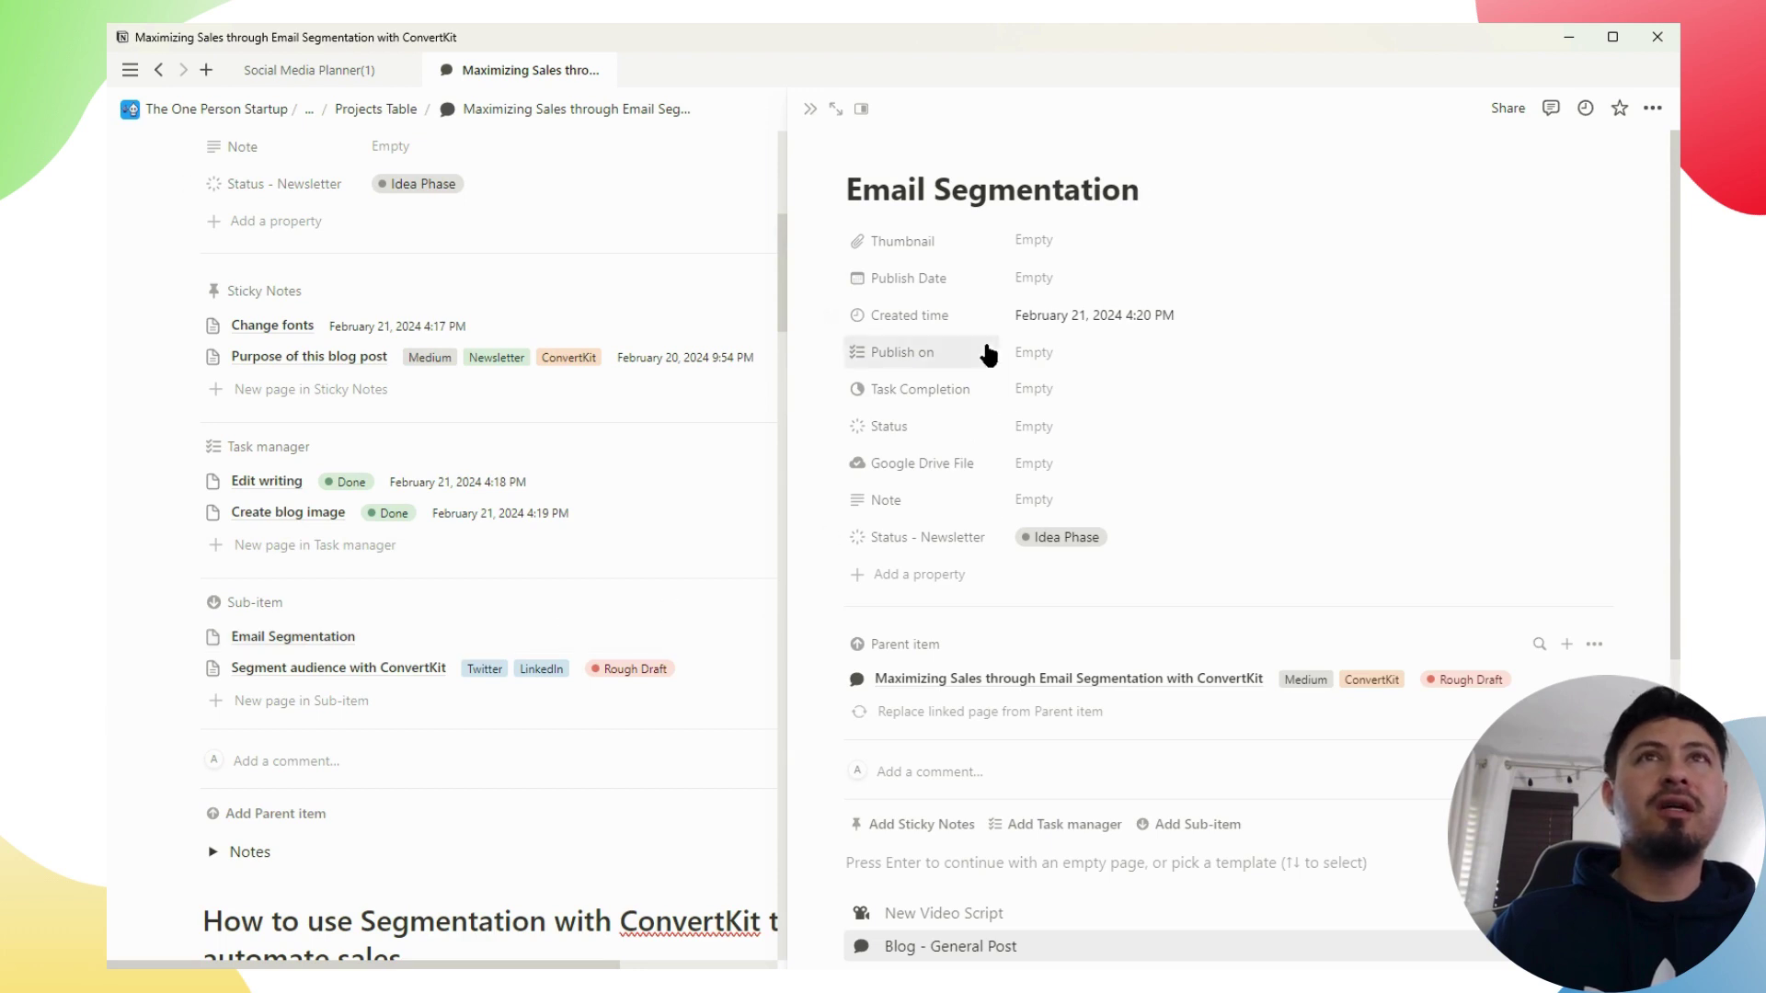
# Set the Email Segmentation sub-item's Publish on to YouTube and its Status to Rough Draft, and close its page
pyautogui.click(1036, 357)
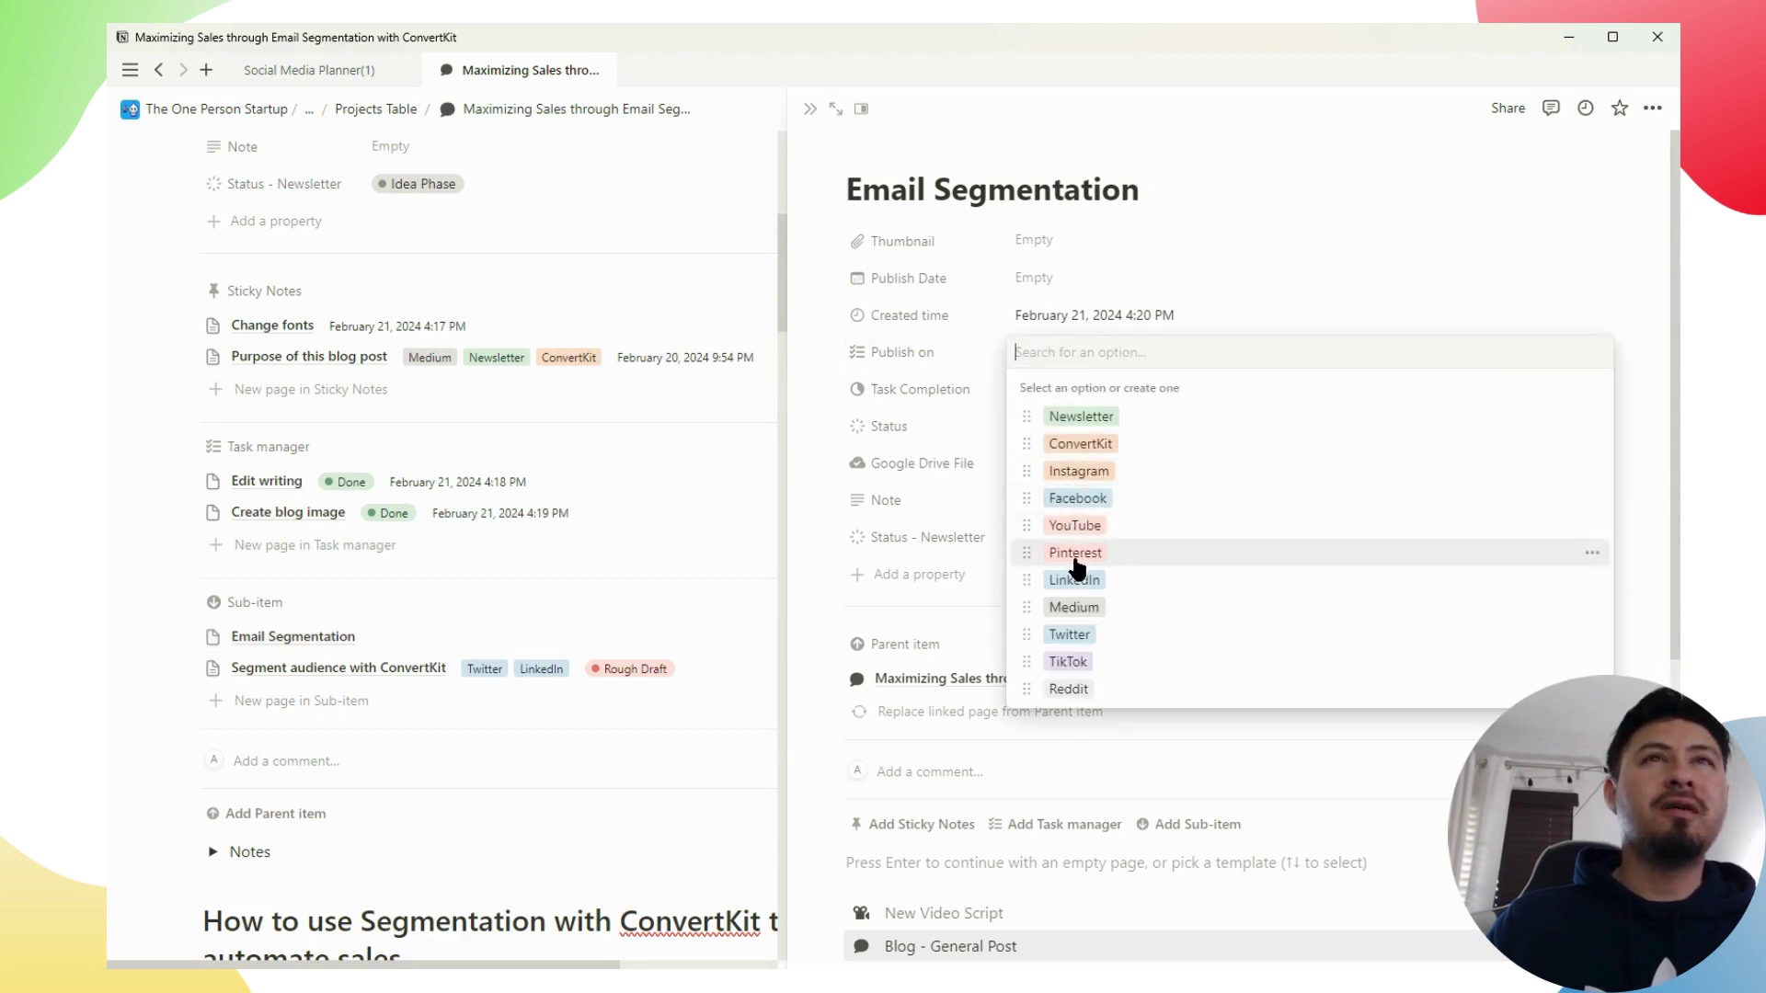
pyautogui.click(1058, 527)
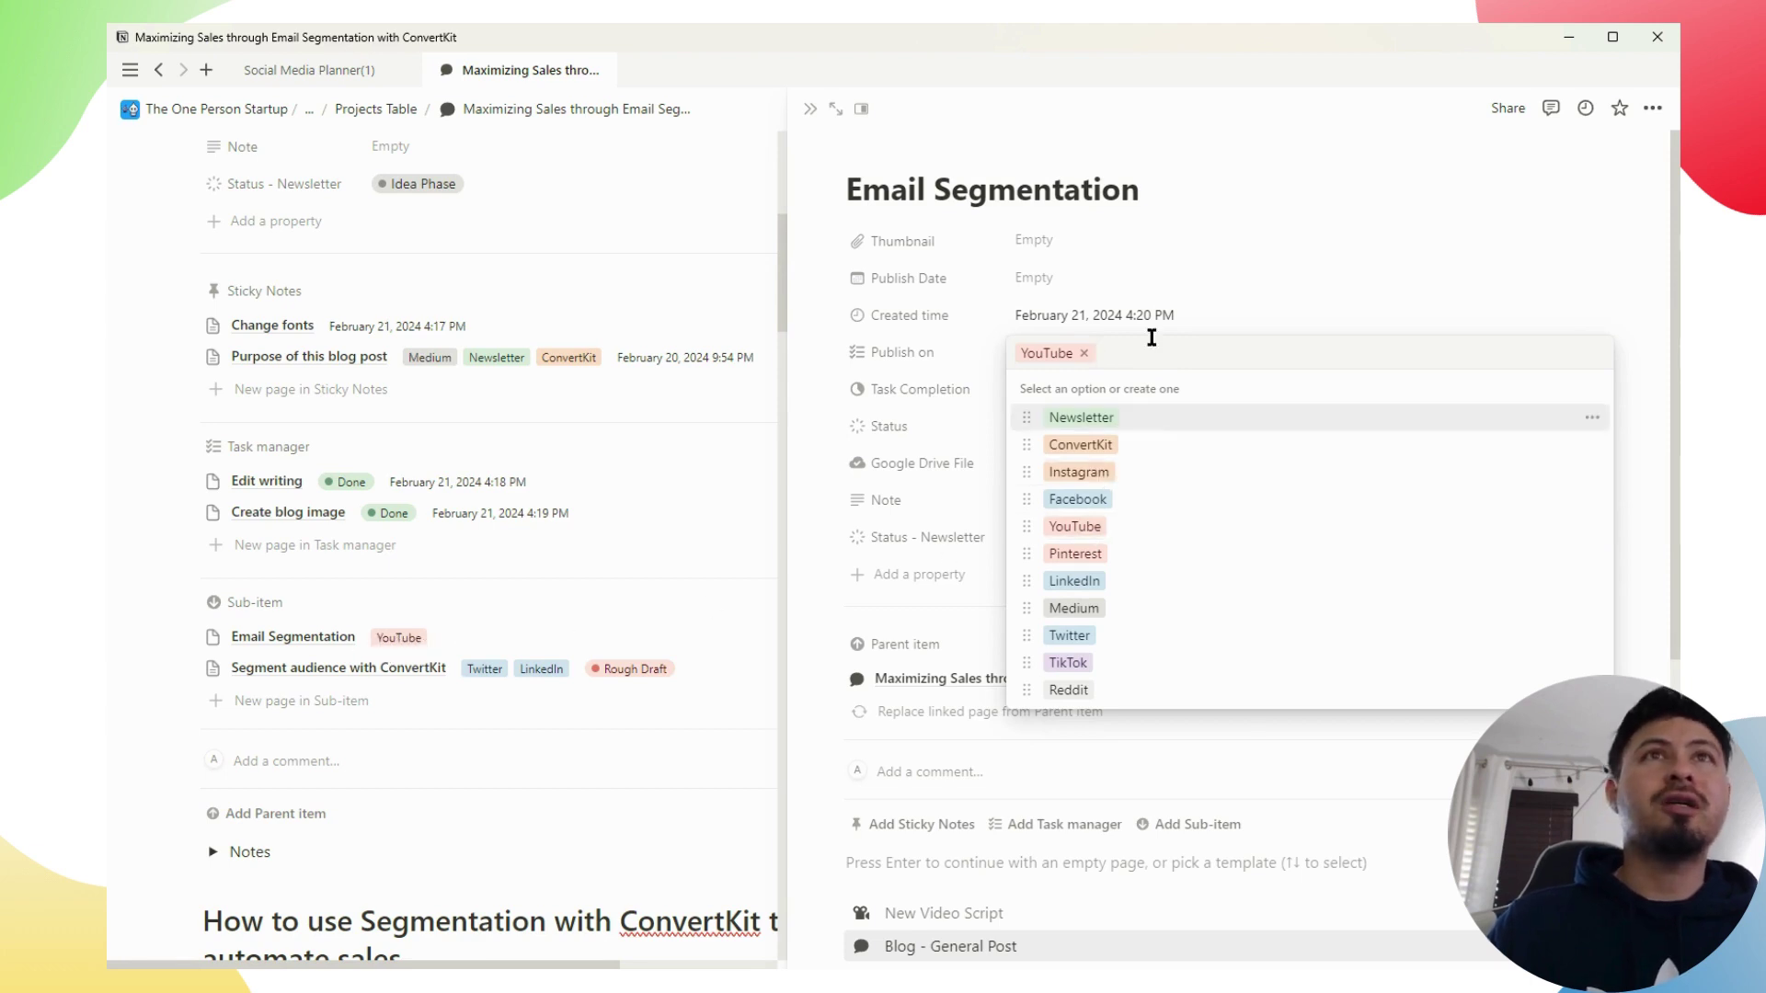
pyautogui.click(1211, 288)
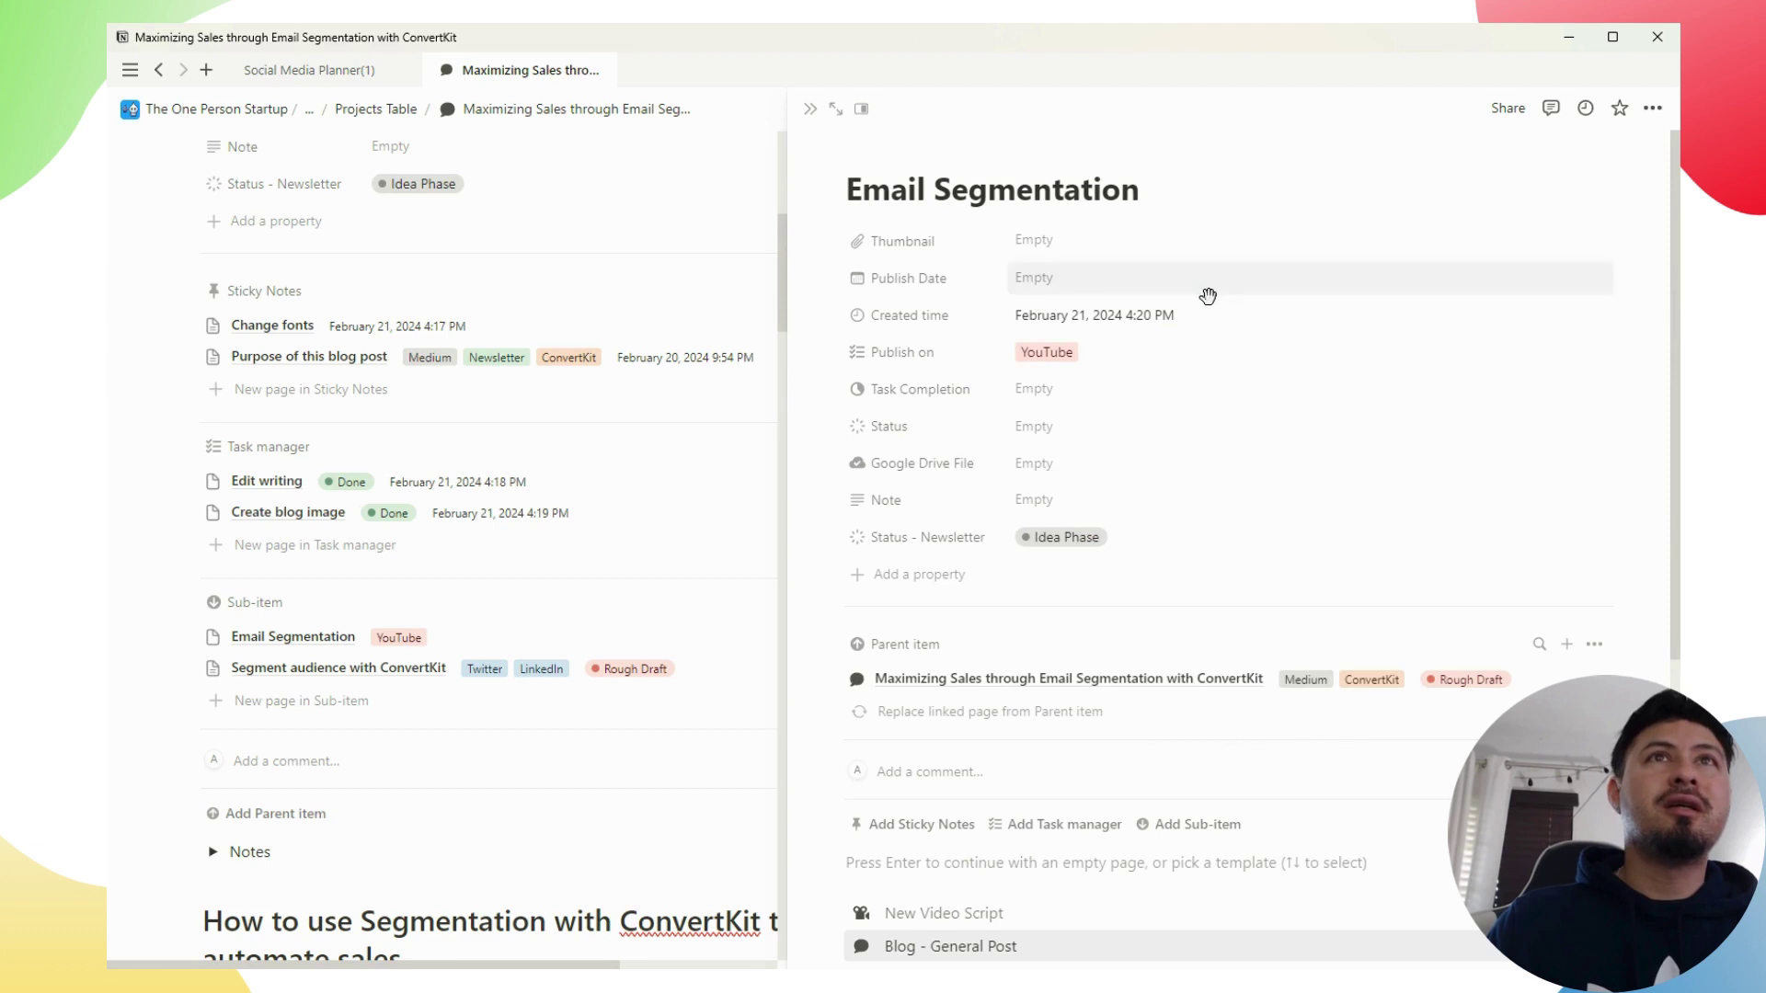
pyautogui.click(1057, 428)
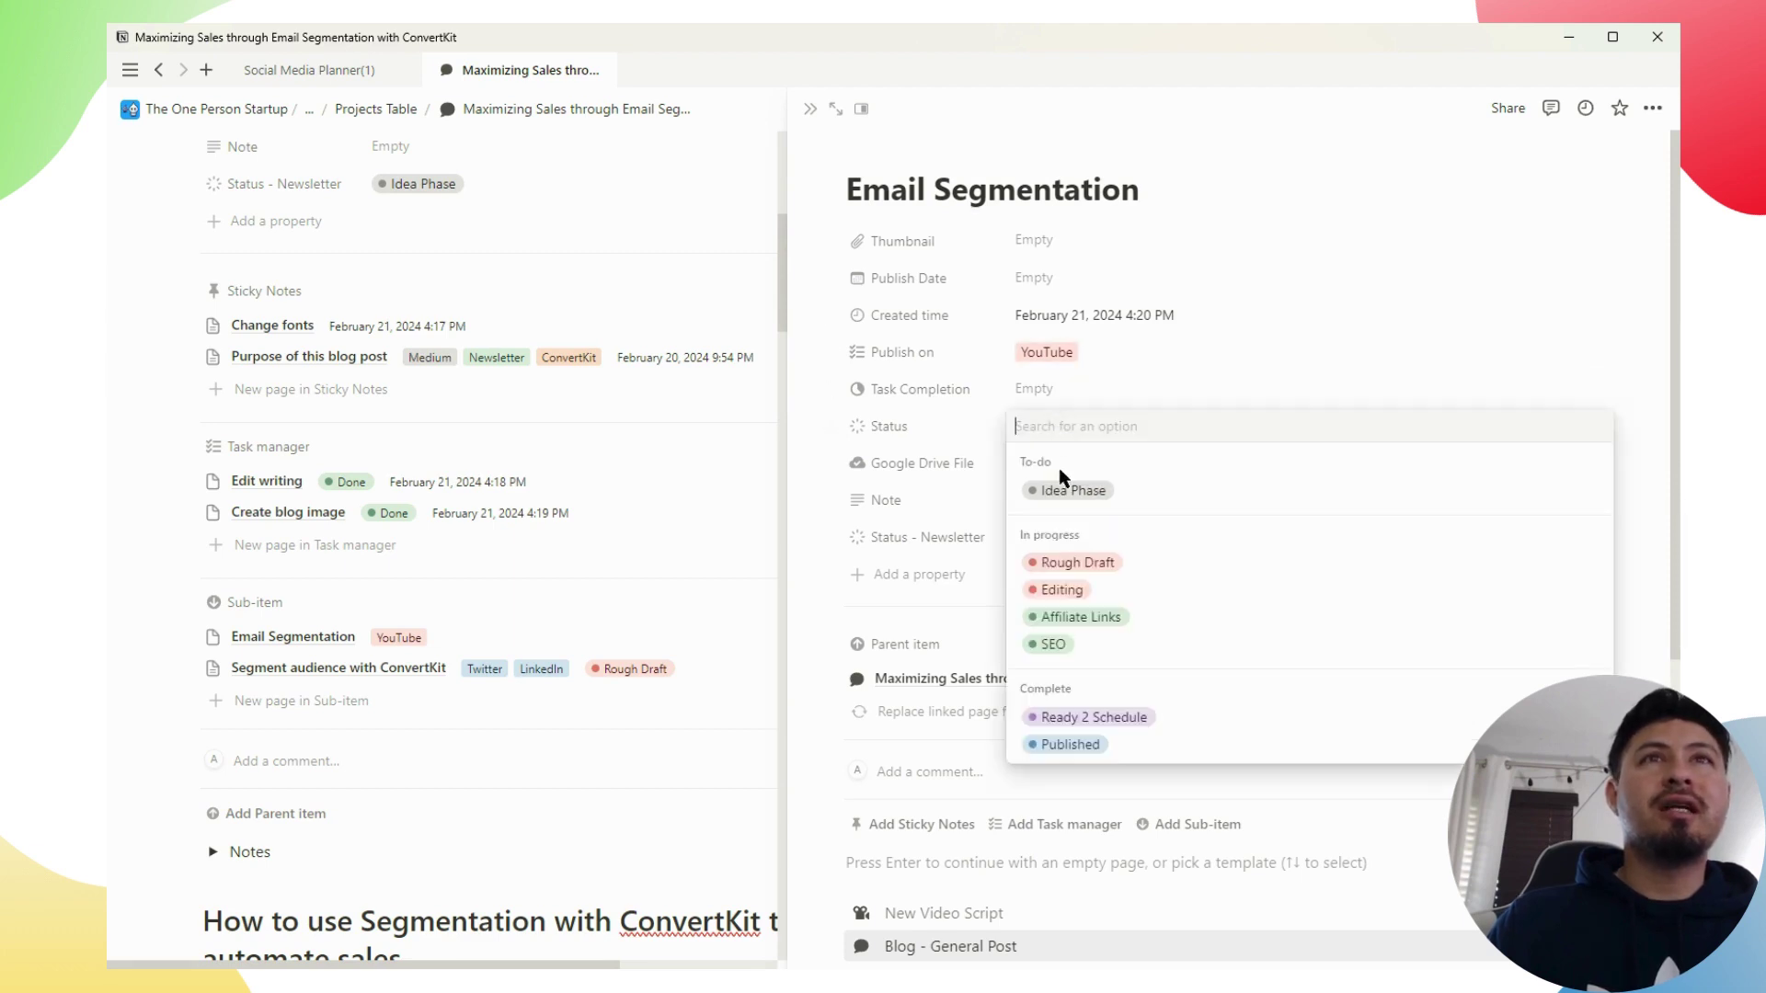
pyautogui.click(1071, 562)
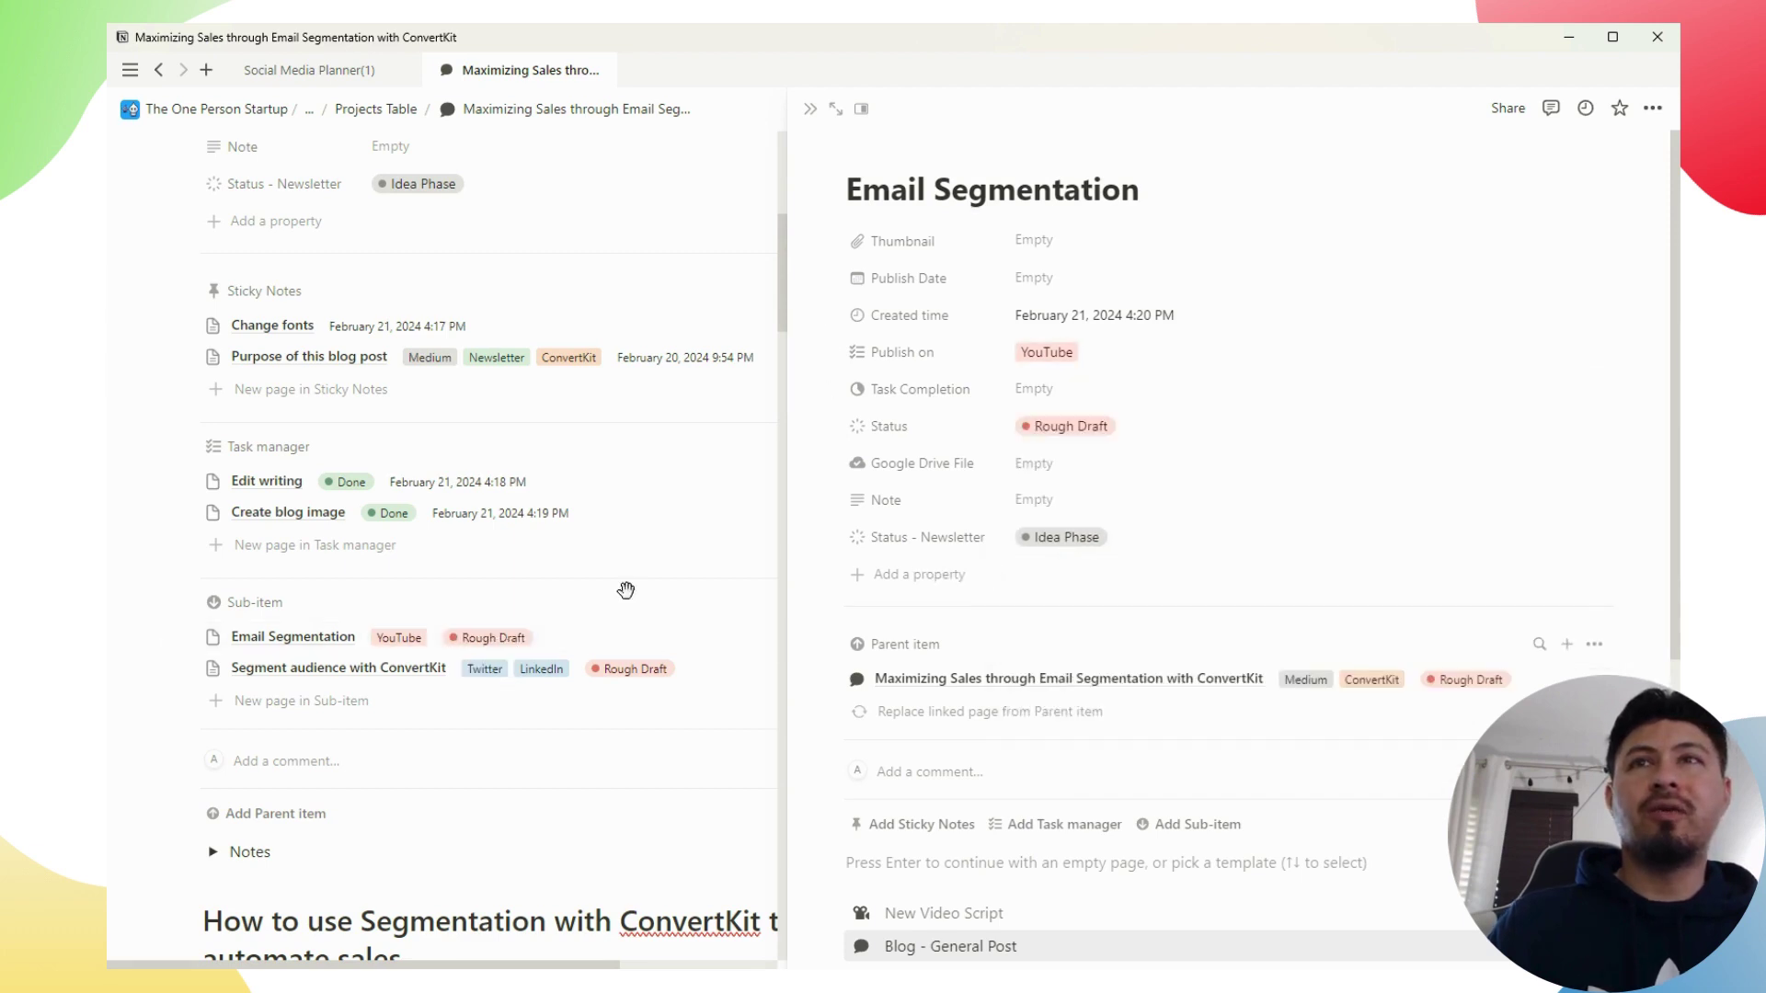
pyautogui.click(809, 112)
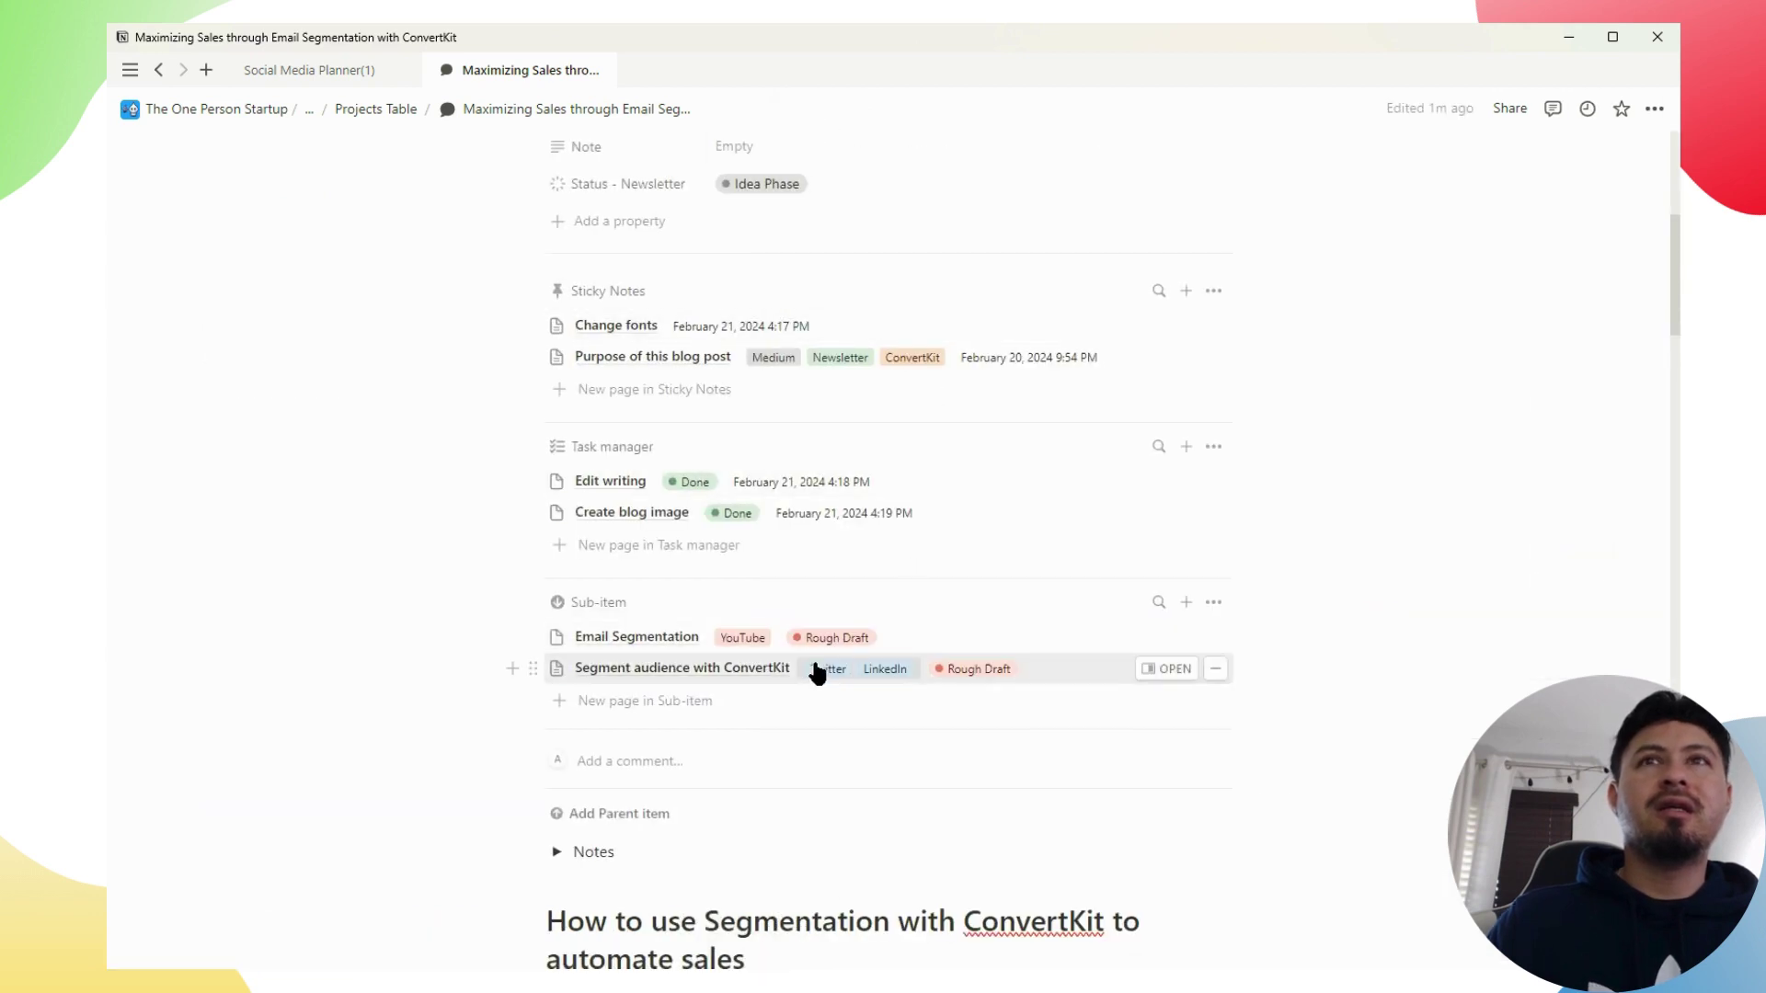
# Review the parent post's properties, sticky notes, tasks and sub-items, comparing its publishing platforms with those of the sub-items
pyautogui.scroll(-1, 828, 607)
pyautogui.scroll(4, 827, 542)
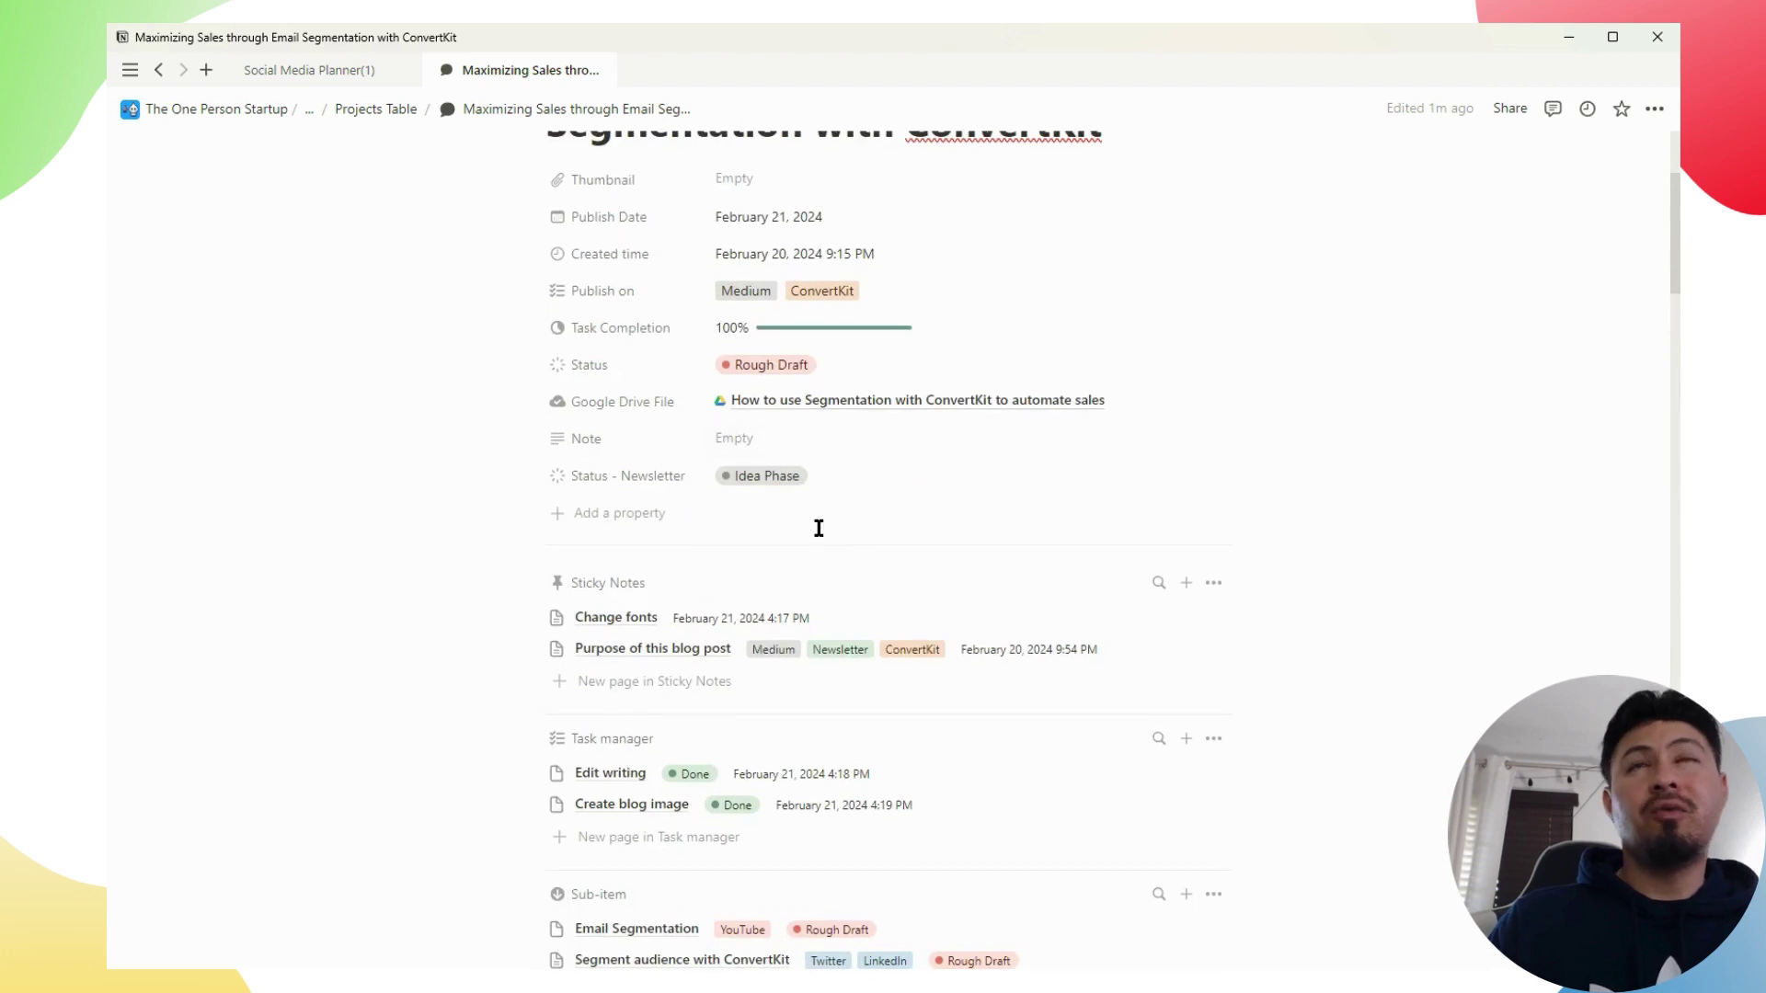
pyautogui.scroll(-2, 819, 528)
pyautogui.scroll(-1, 819, 528)
pyautogui.scroll(-3, 1145, 616)
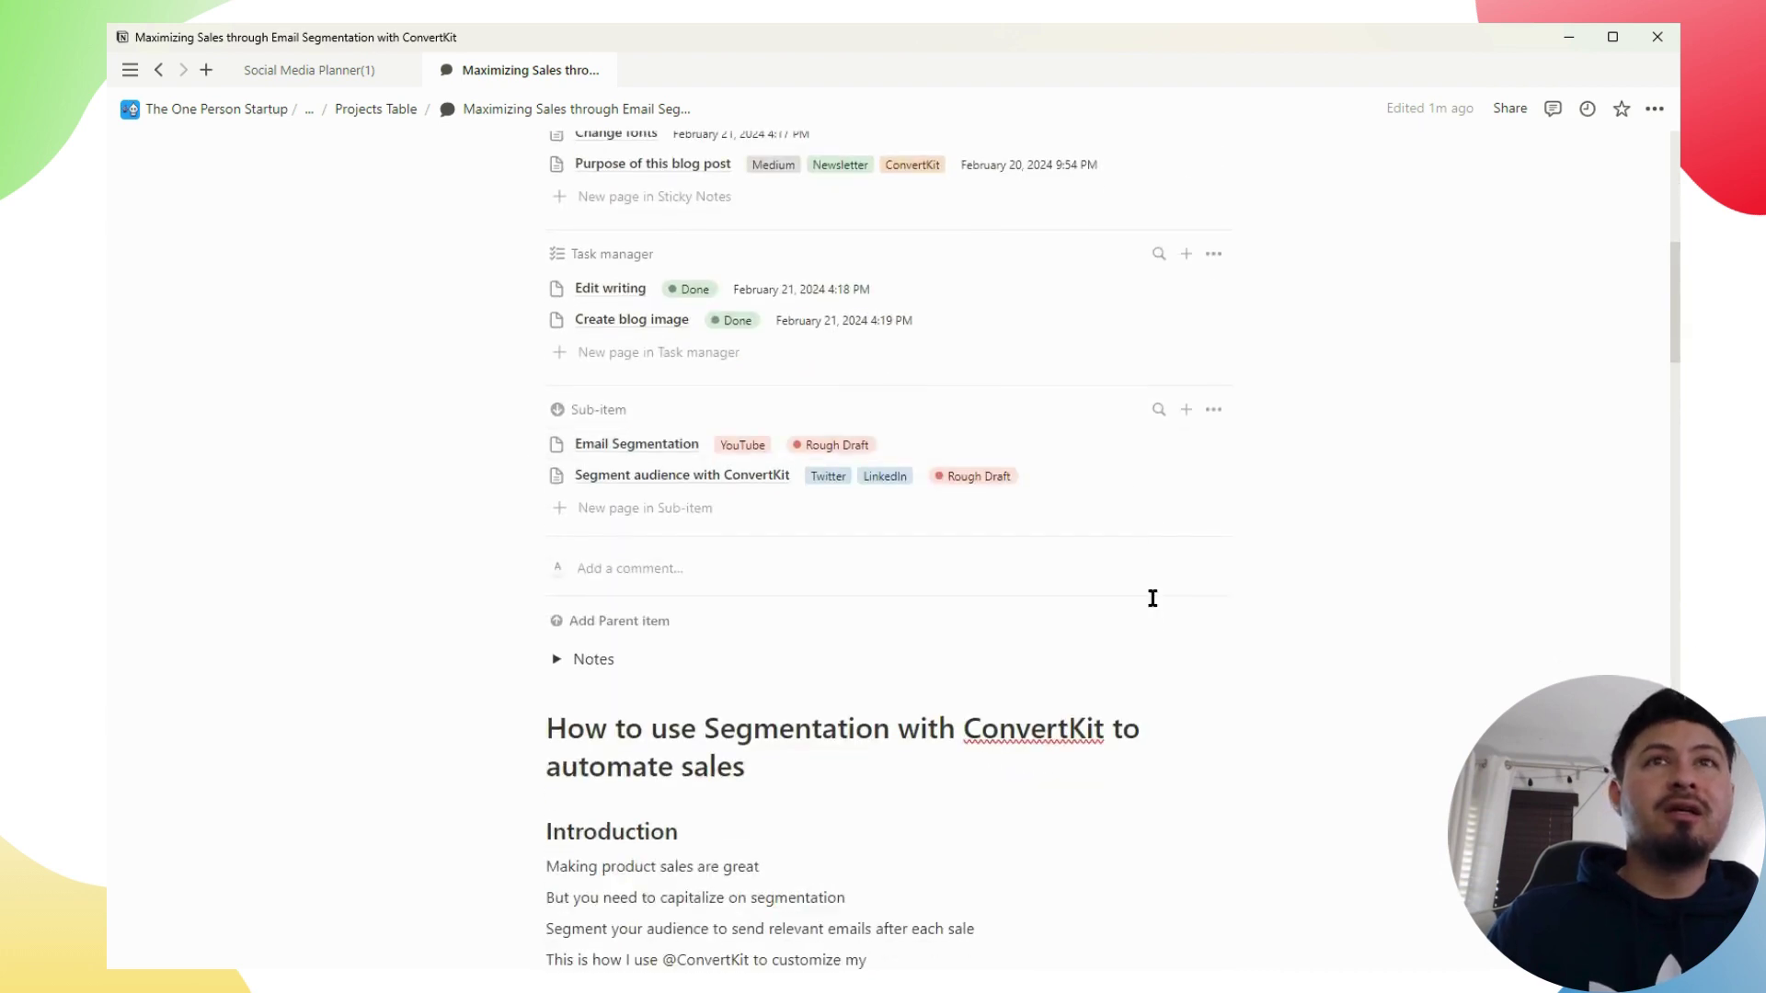
pyautogui.scroll(4, 1012, 575)
pyautogui.scroll(3, 935, 580)
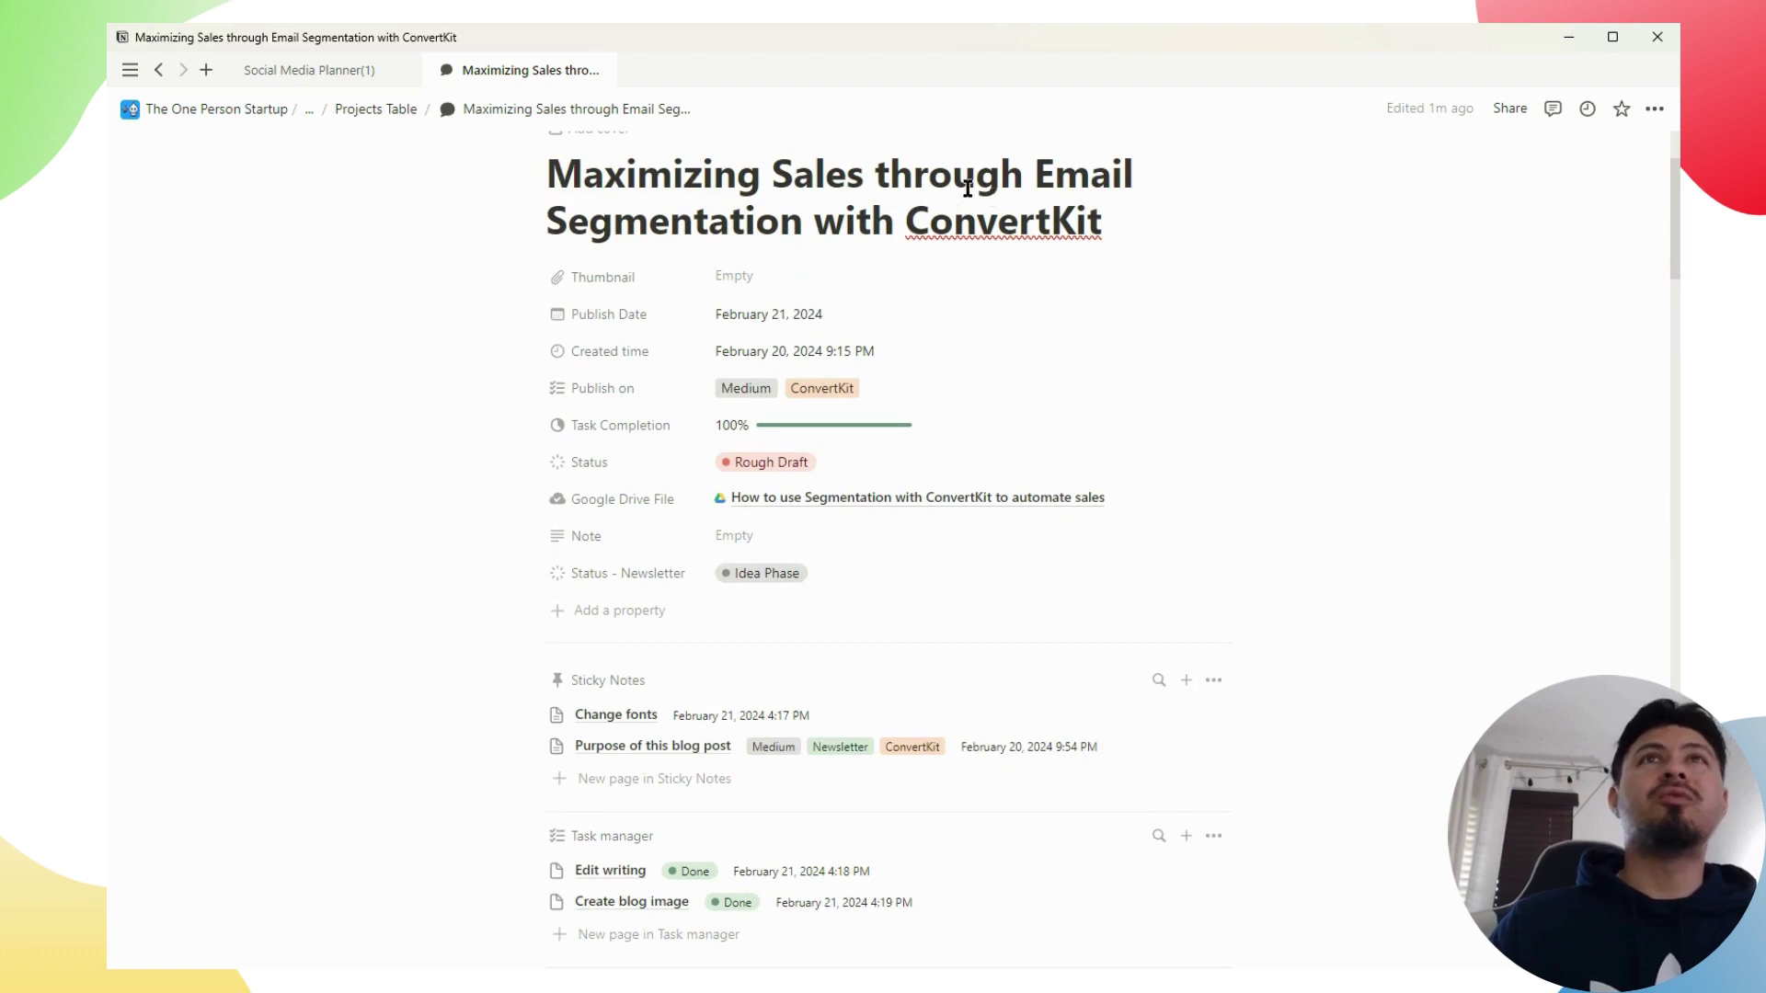
pyautogui.scroll(-3, 821, 784)
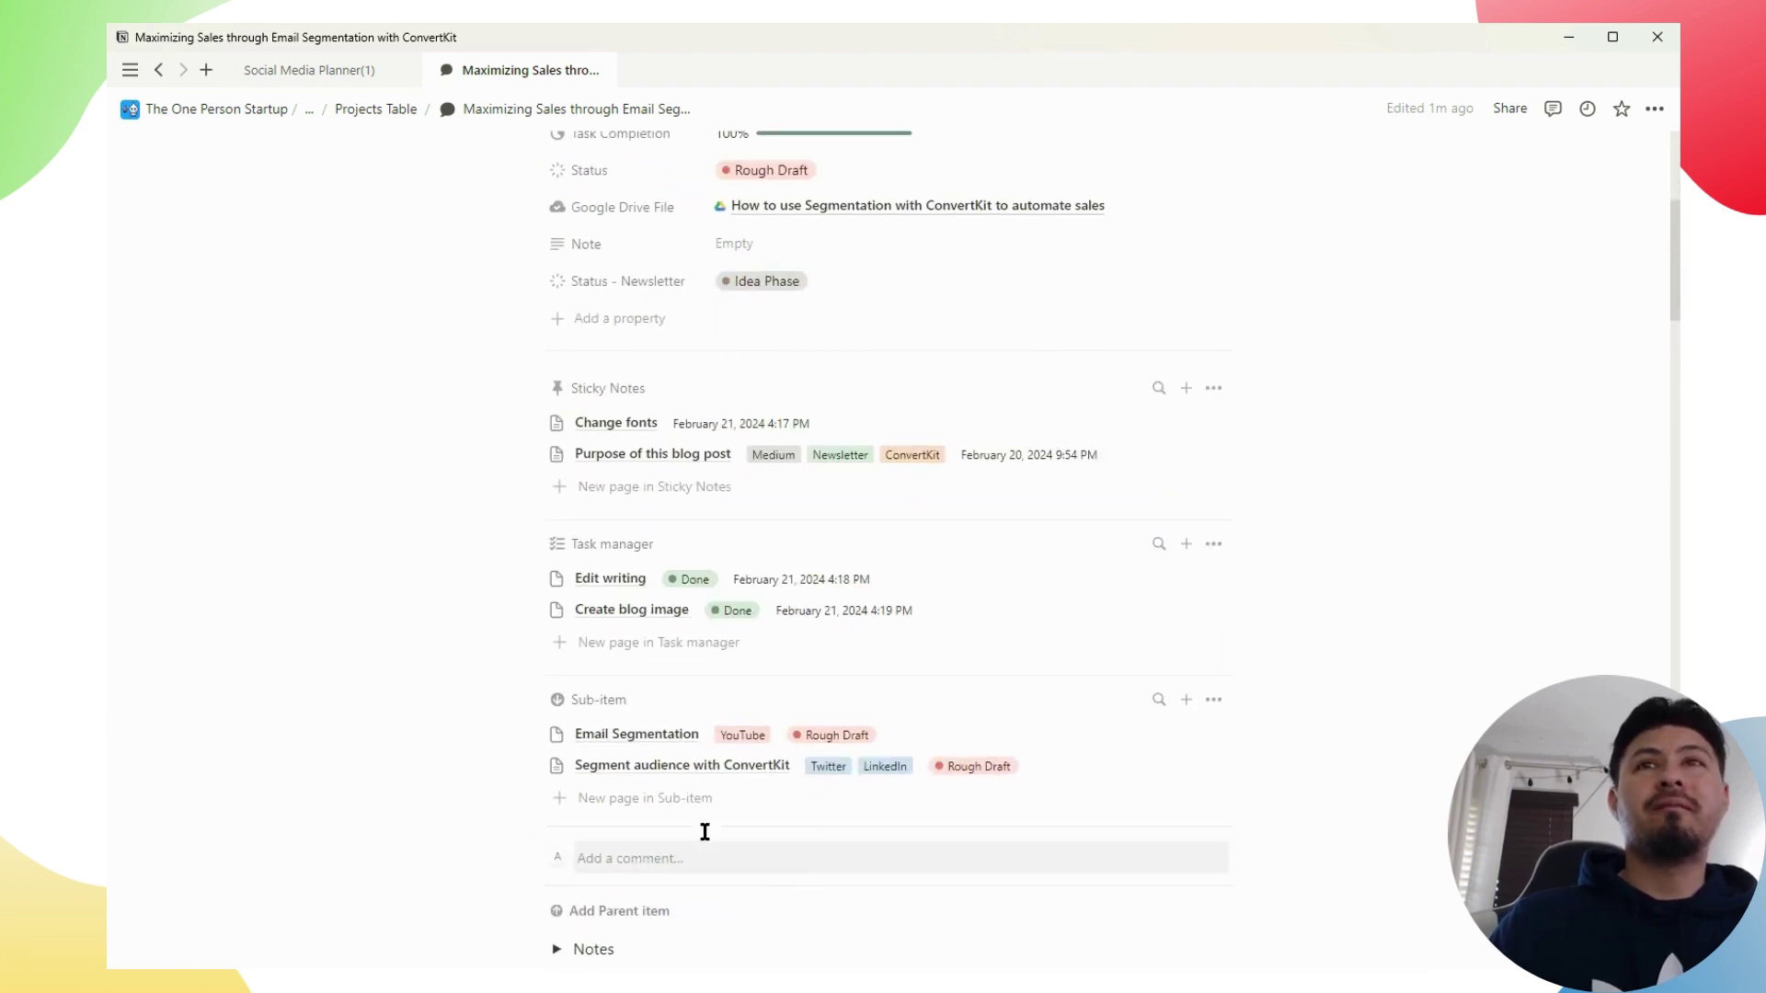
pyautogui.scroll(-3, 653, 736)
pyautogui.scroll(3, 709, 644)
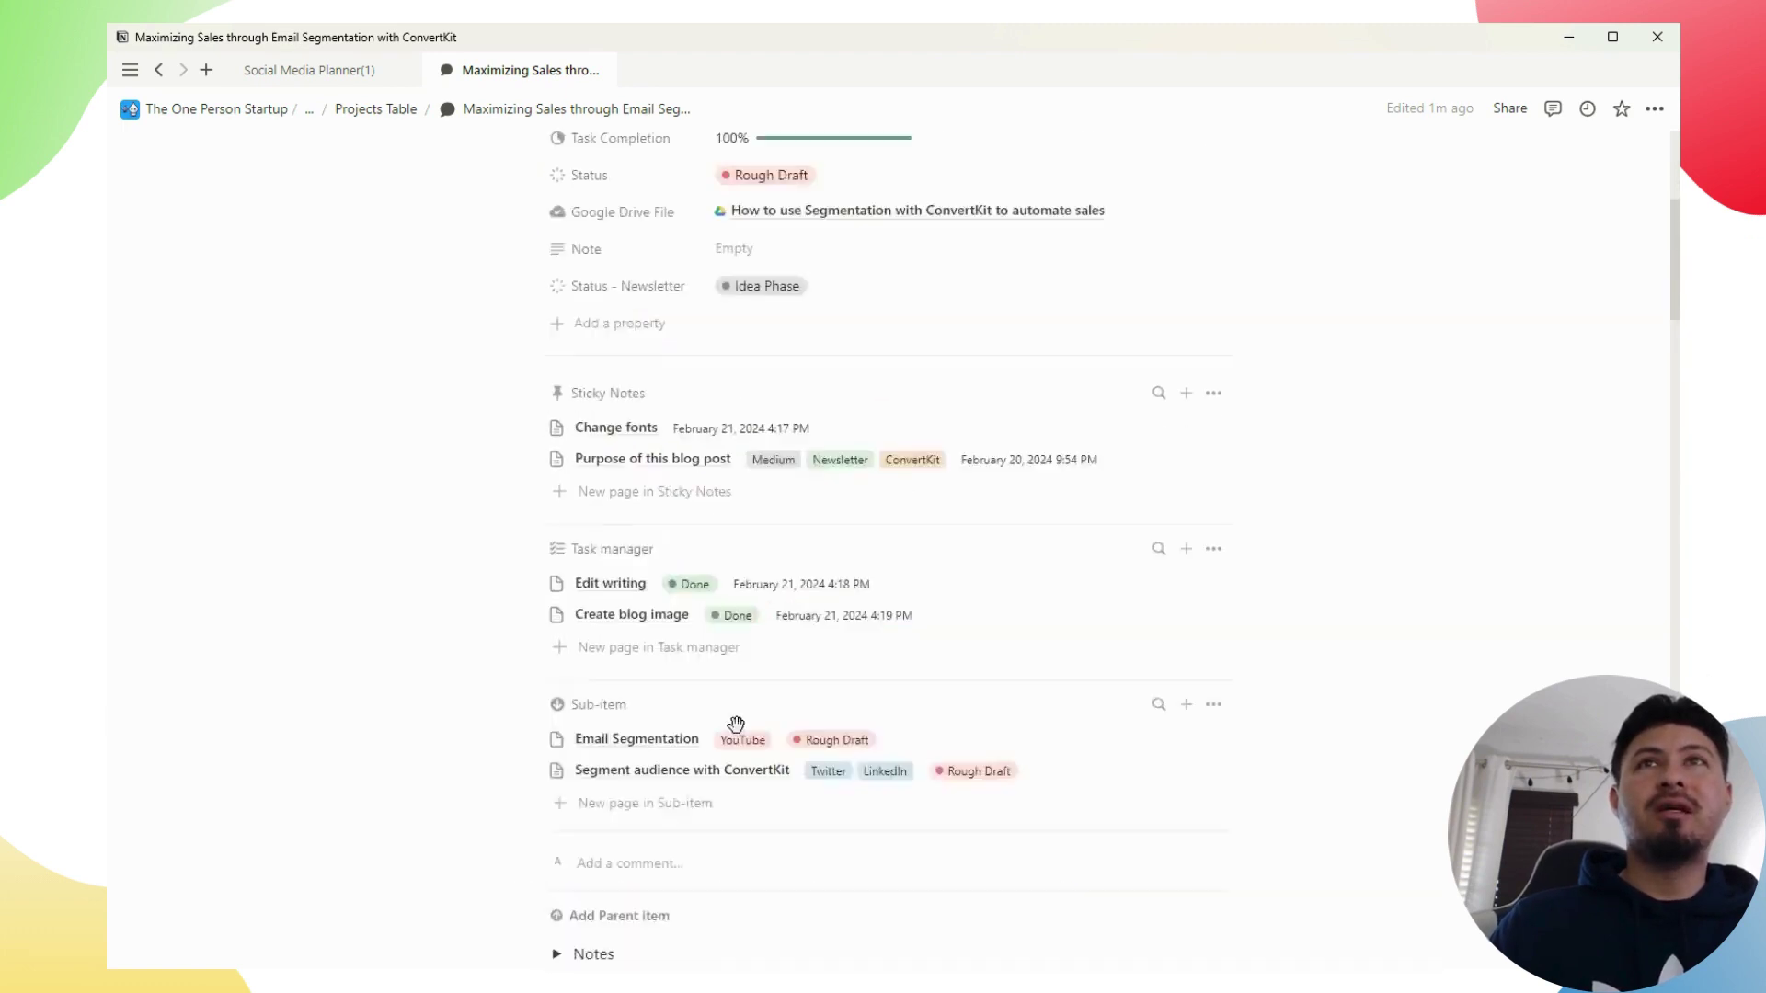
pyautogui.scroll(4, 852, 393)
pyautogui.scroll(-6, 726, 653)
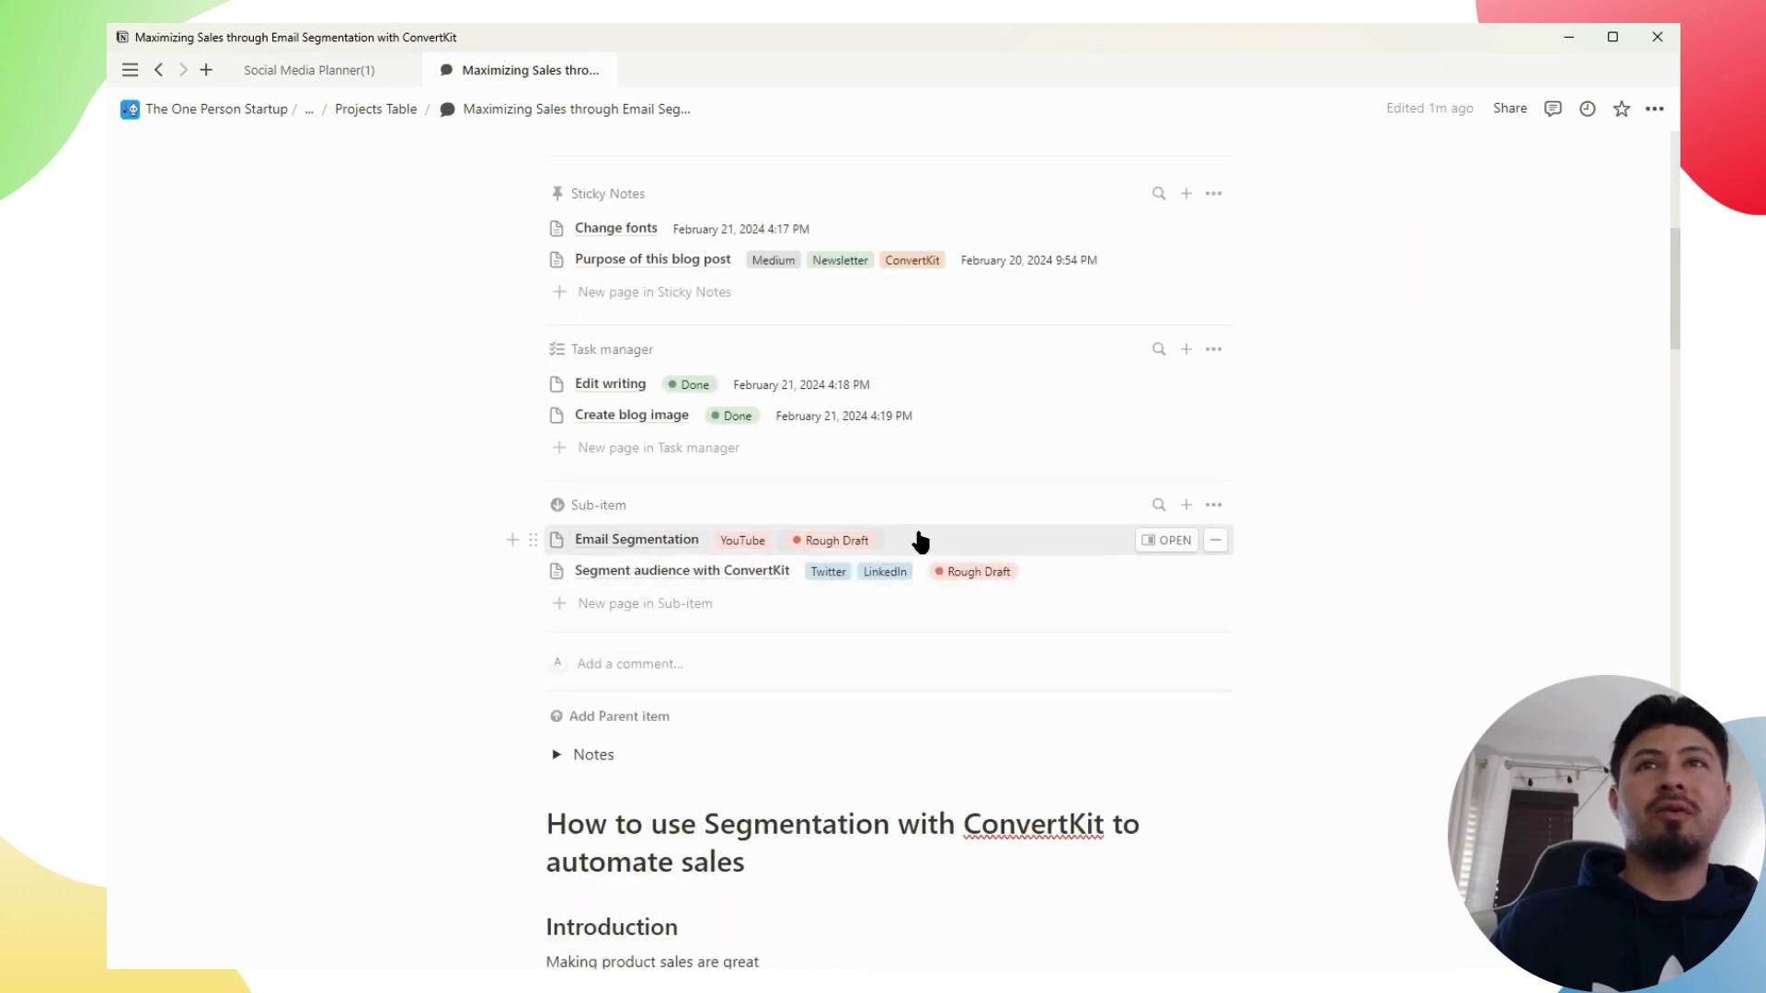
# Open the Email Segmentation sub-item as a full page and look over its properties, parent item and available templates
pyautogui.click(1164, 541)
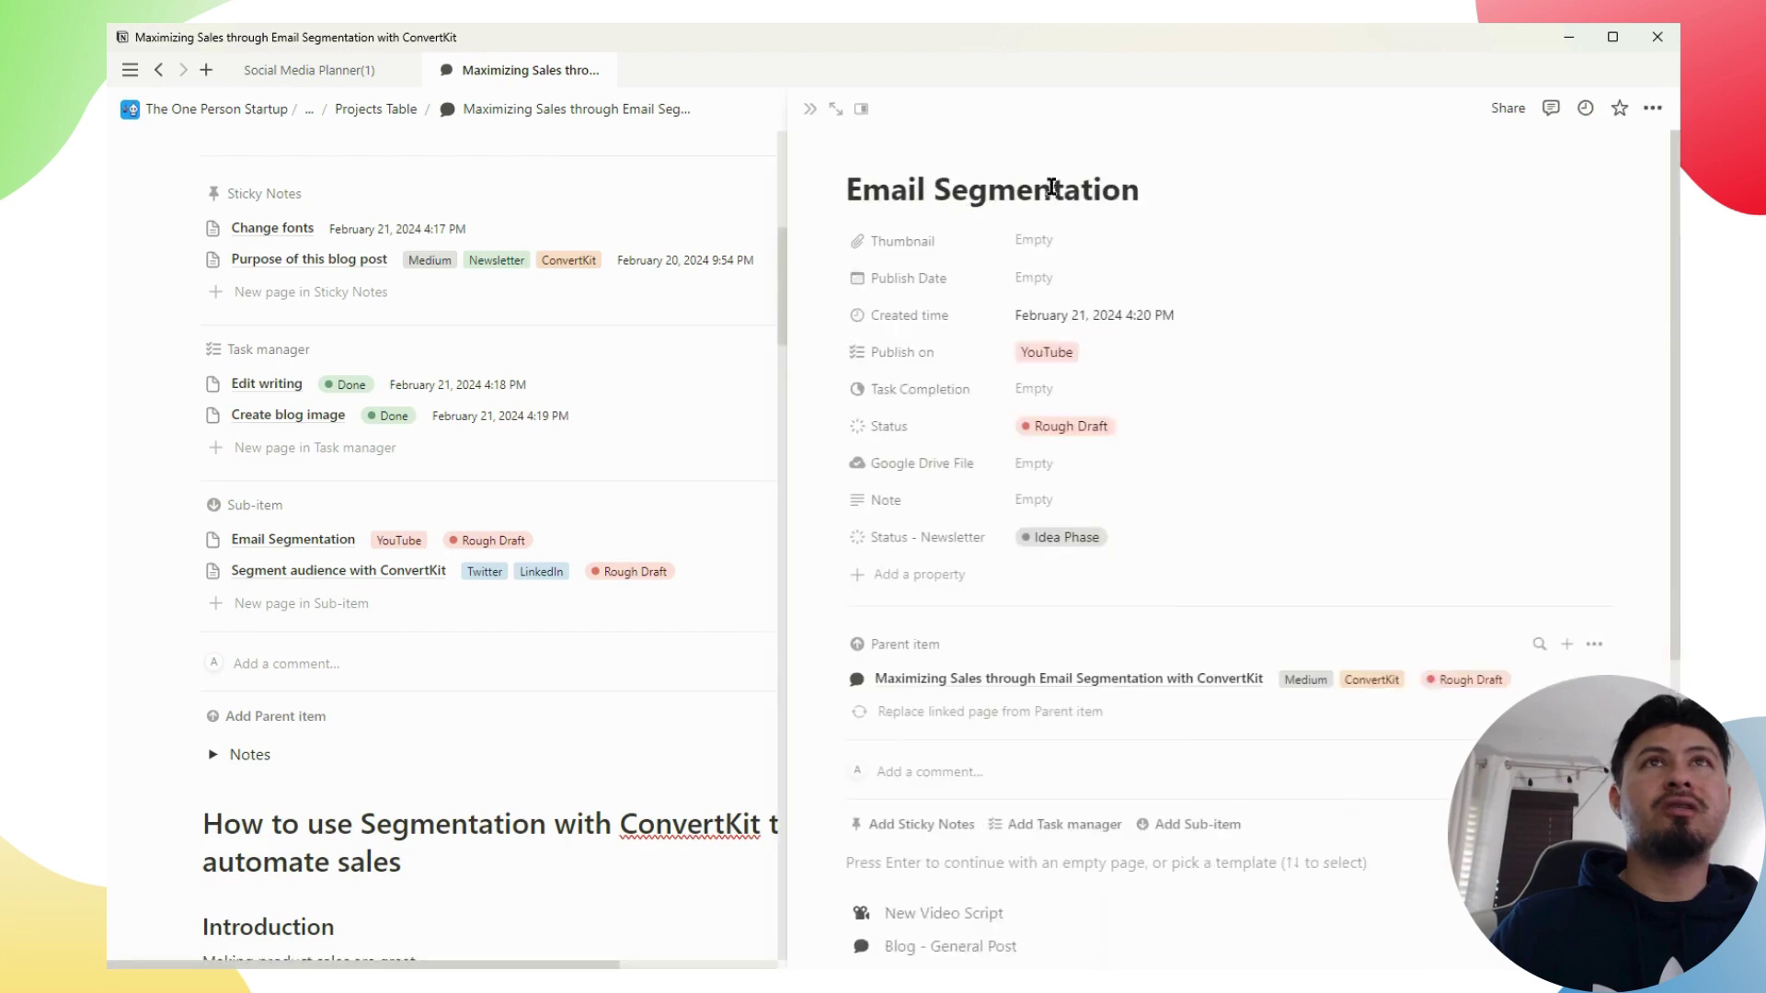
pyautogui.click(836, 109)
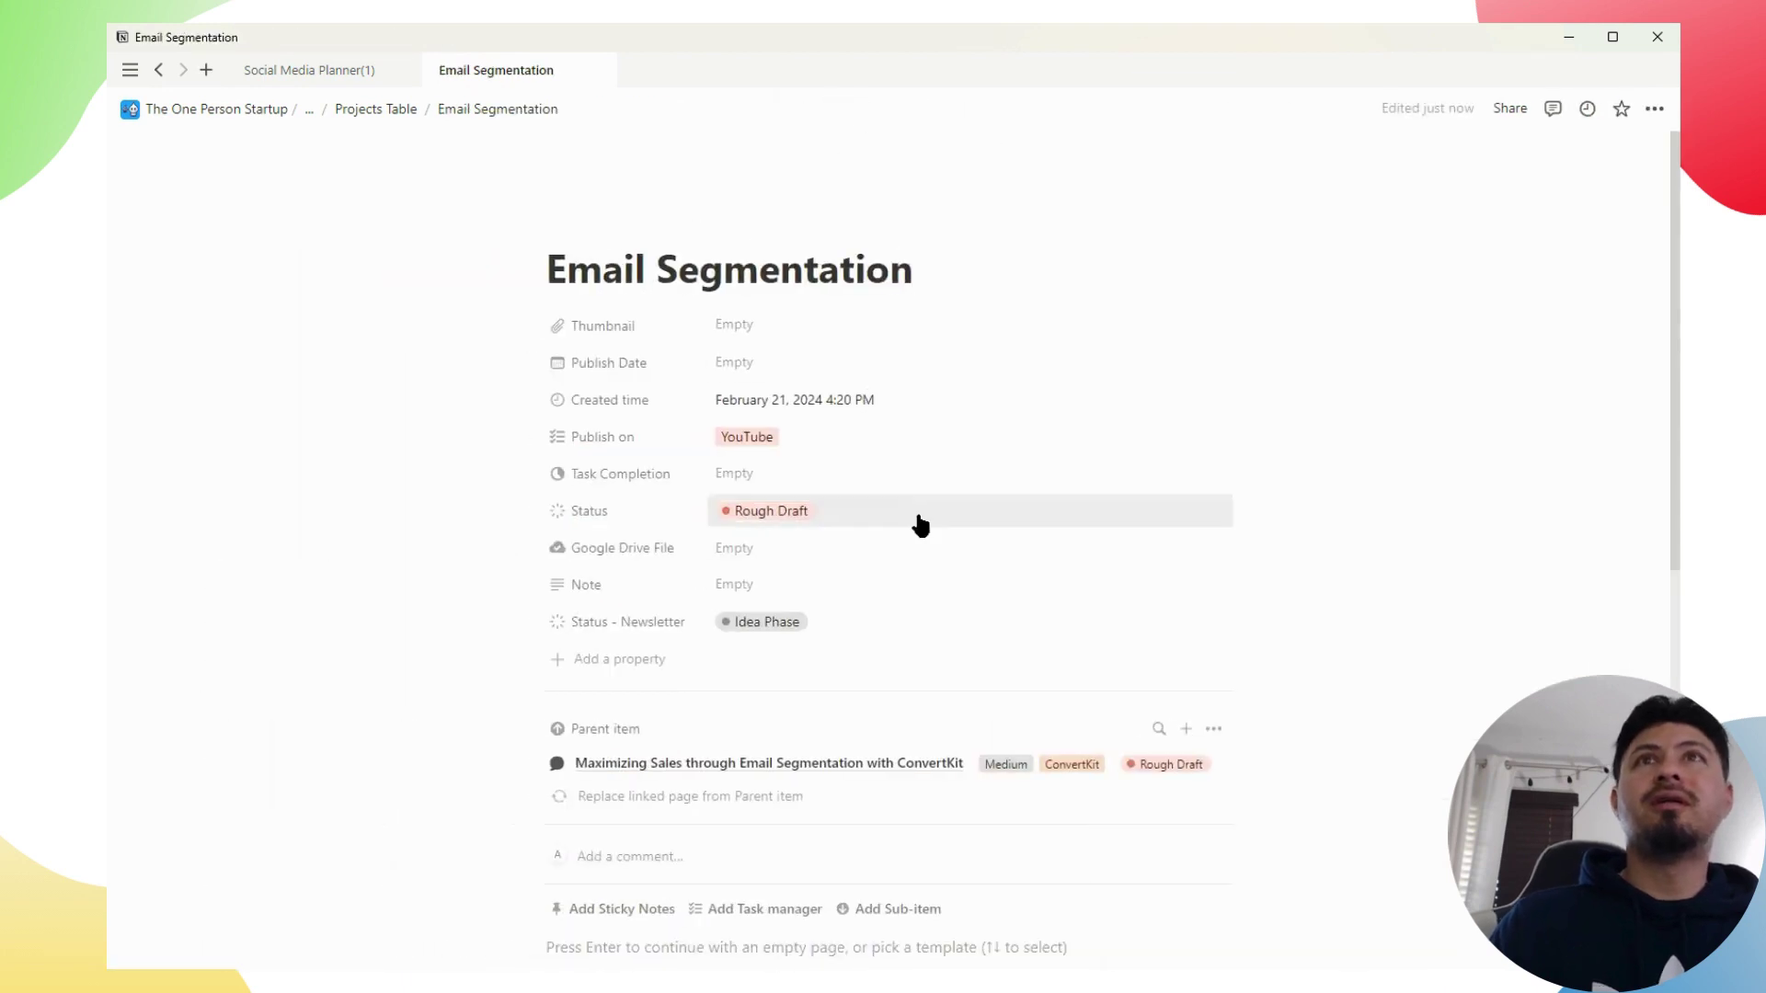
pyautogui.scroll(-7, 918, 521)
pyautogui.scroll(6, 907, 550)
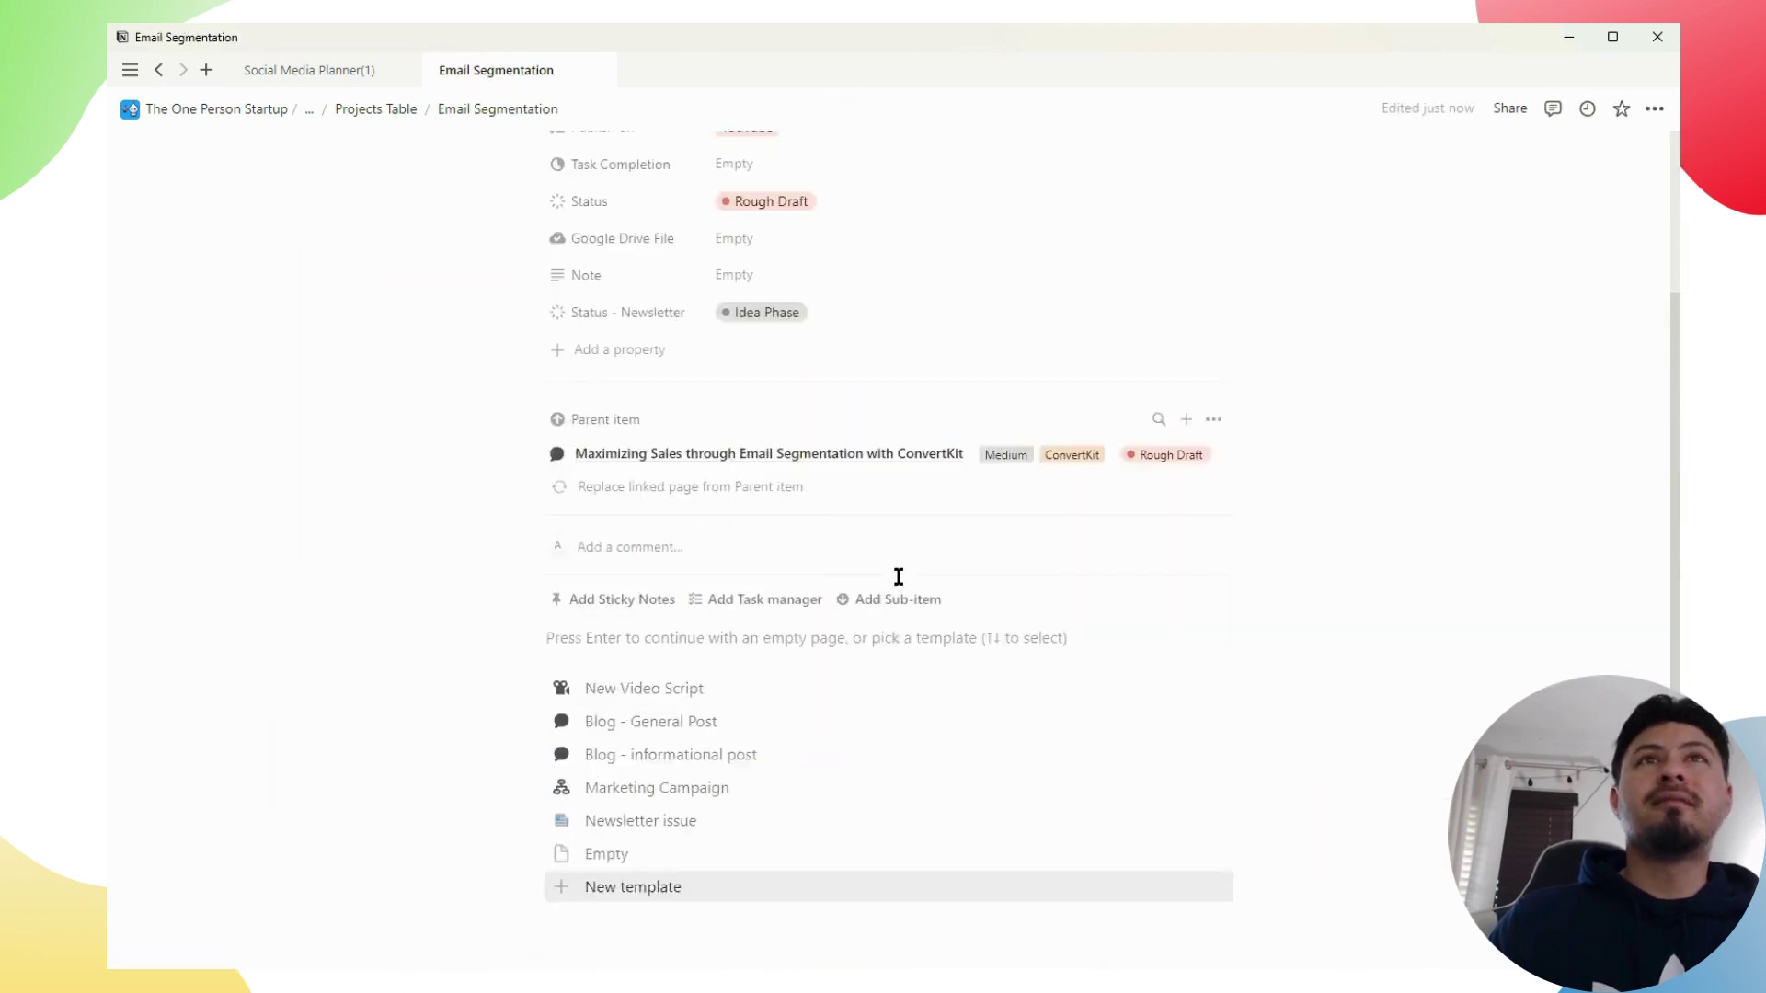
pyautogui.scroll(-4, 799, 828)
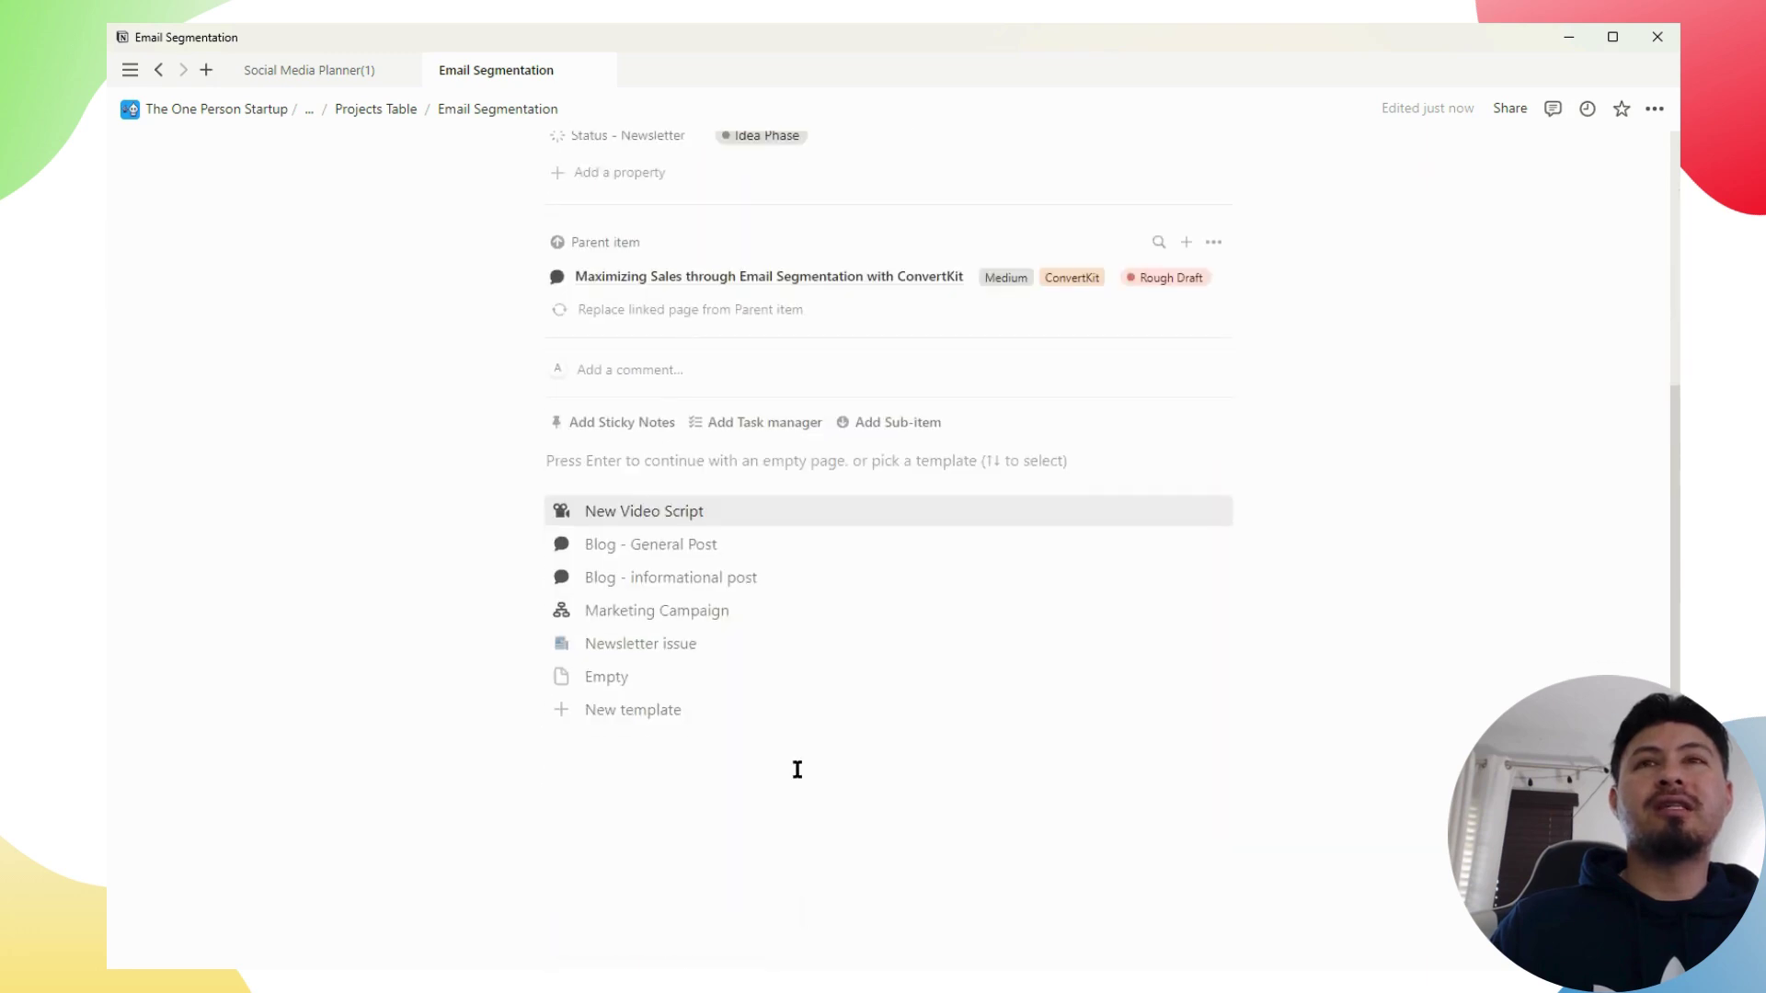
pyautogui.scroll(3, 816, 741)
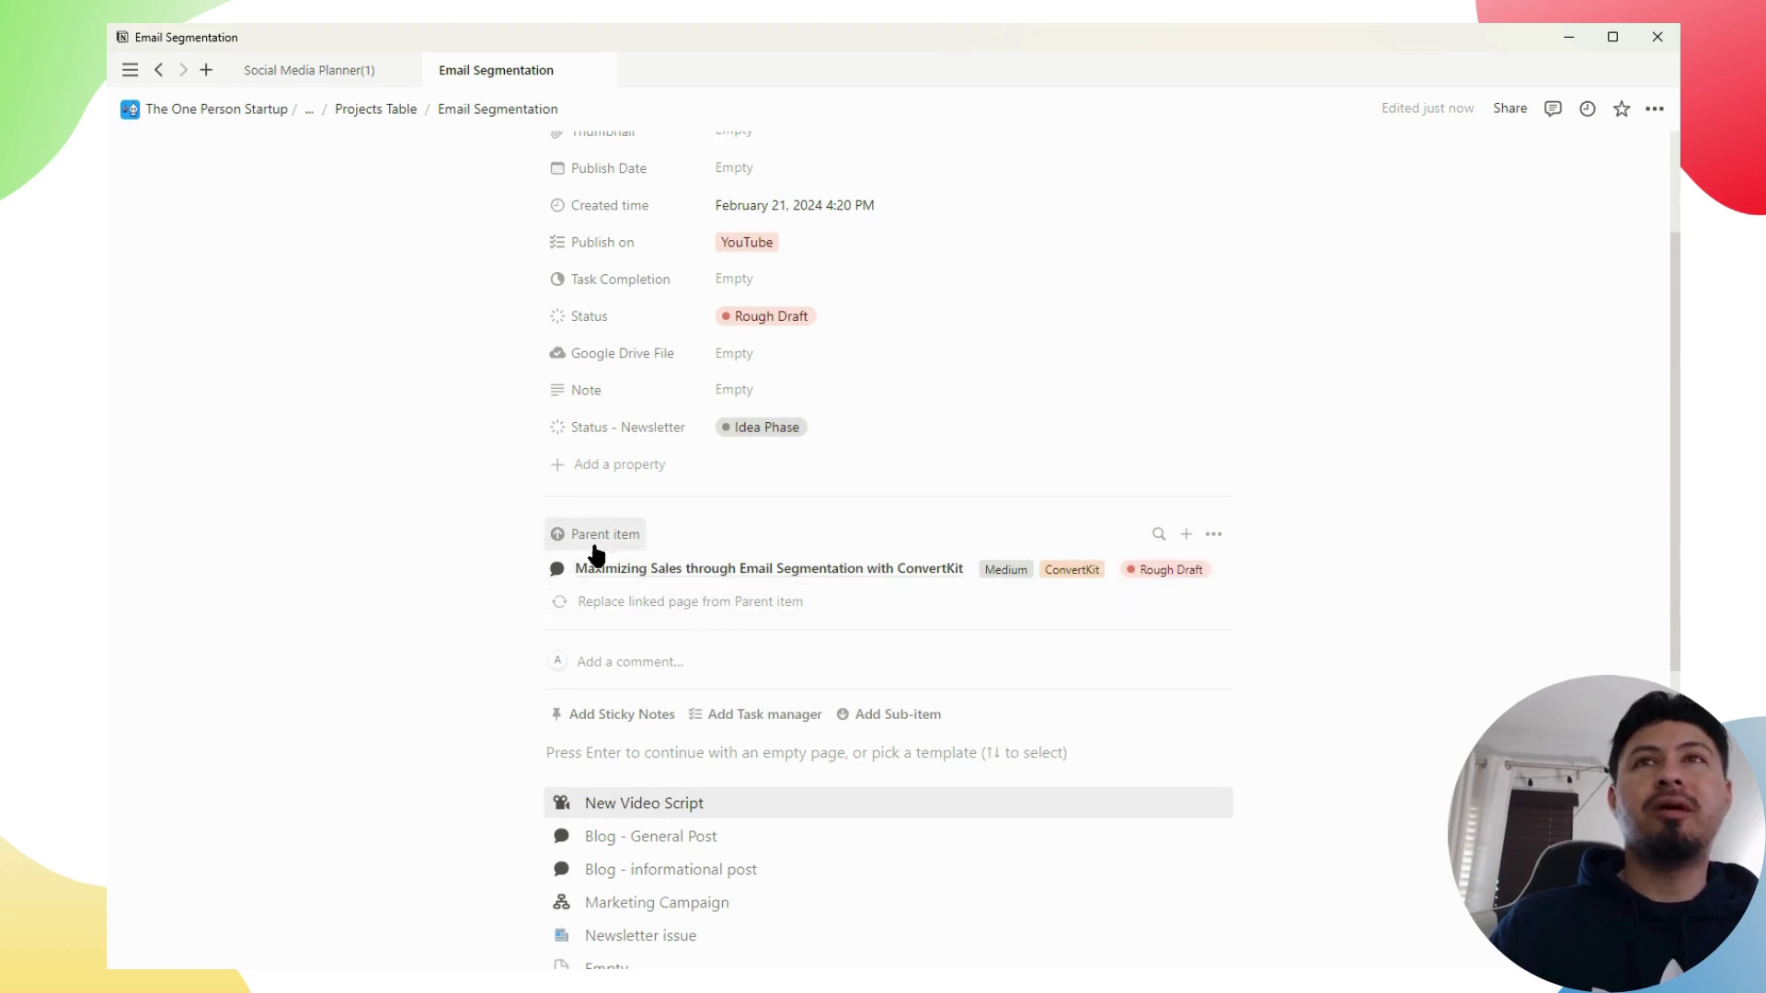
# Preview the parent post from the sub-item's Parent item section, read through its sections and research links, and close the preview
pyautogui.click(961, 571)
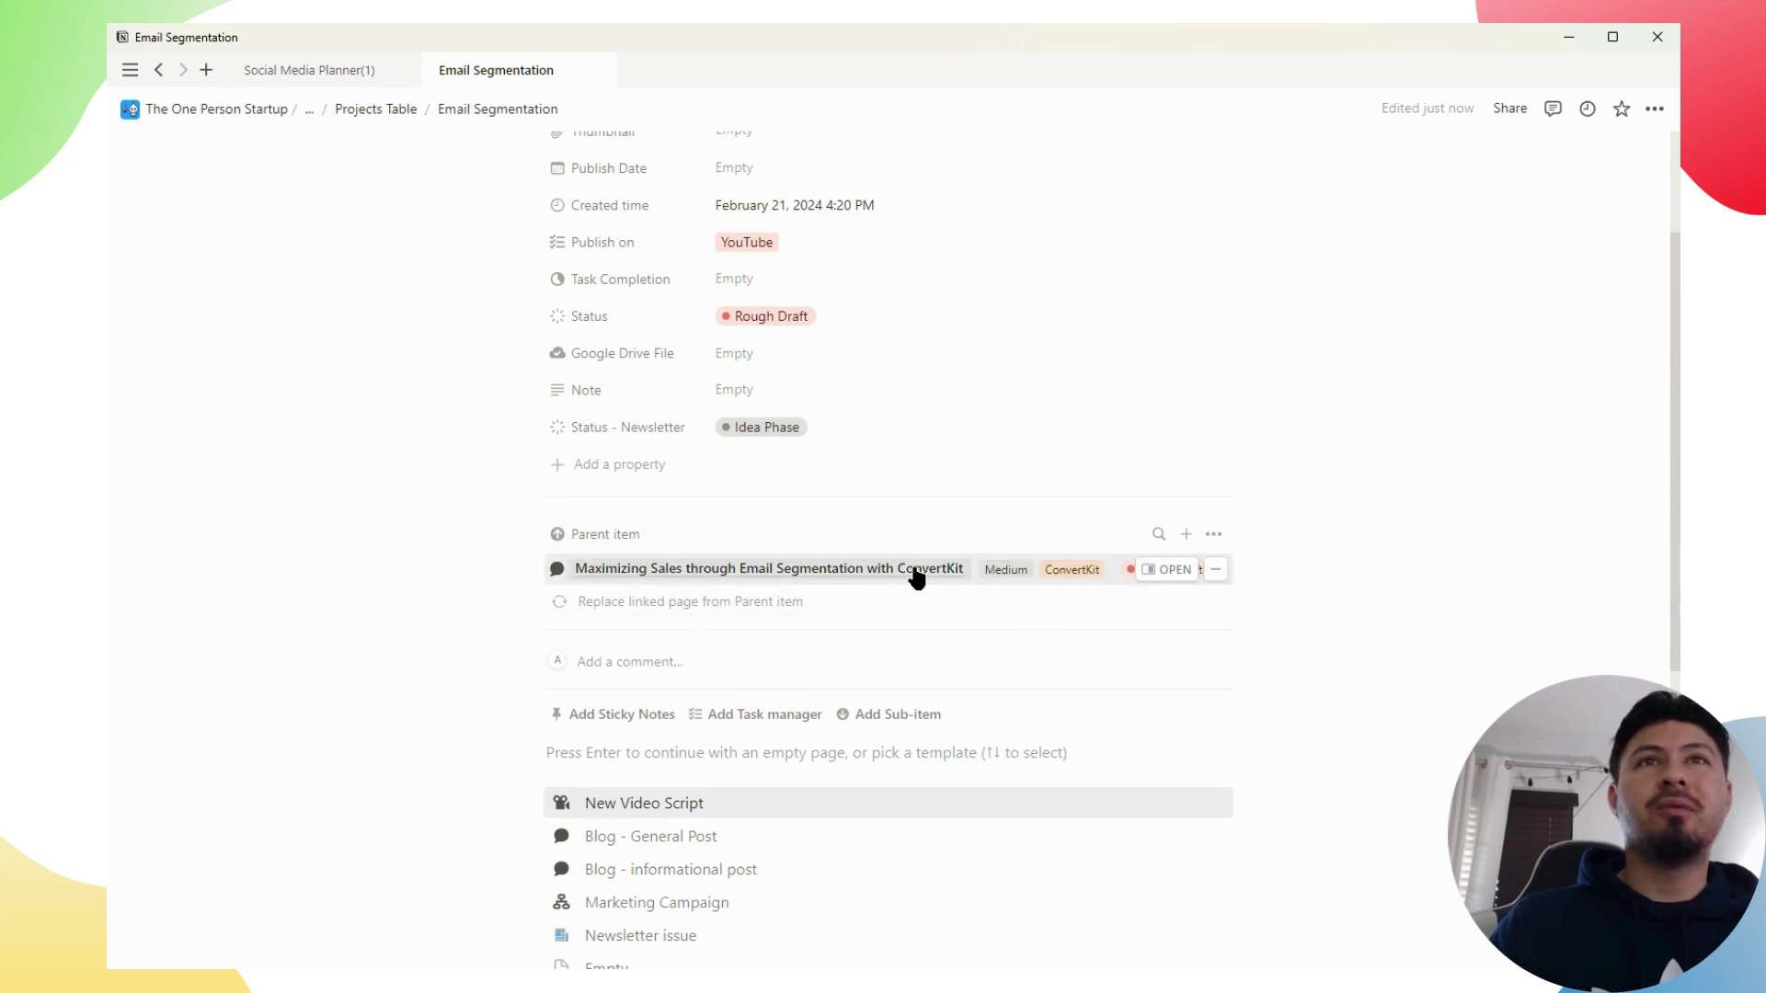
pyautogui.click(1165, 573)
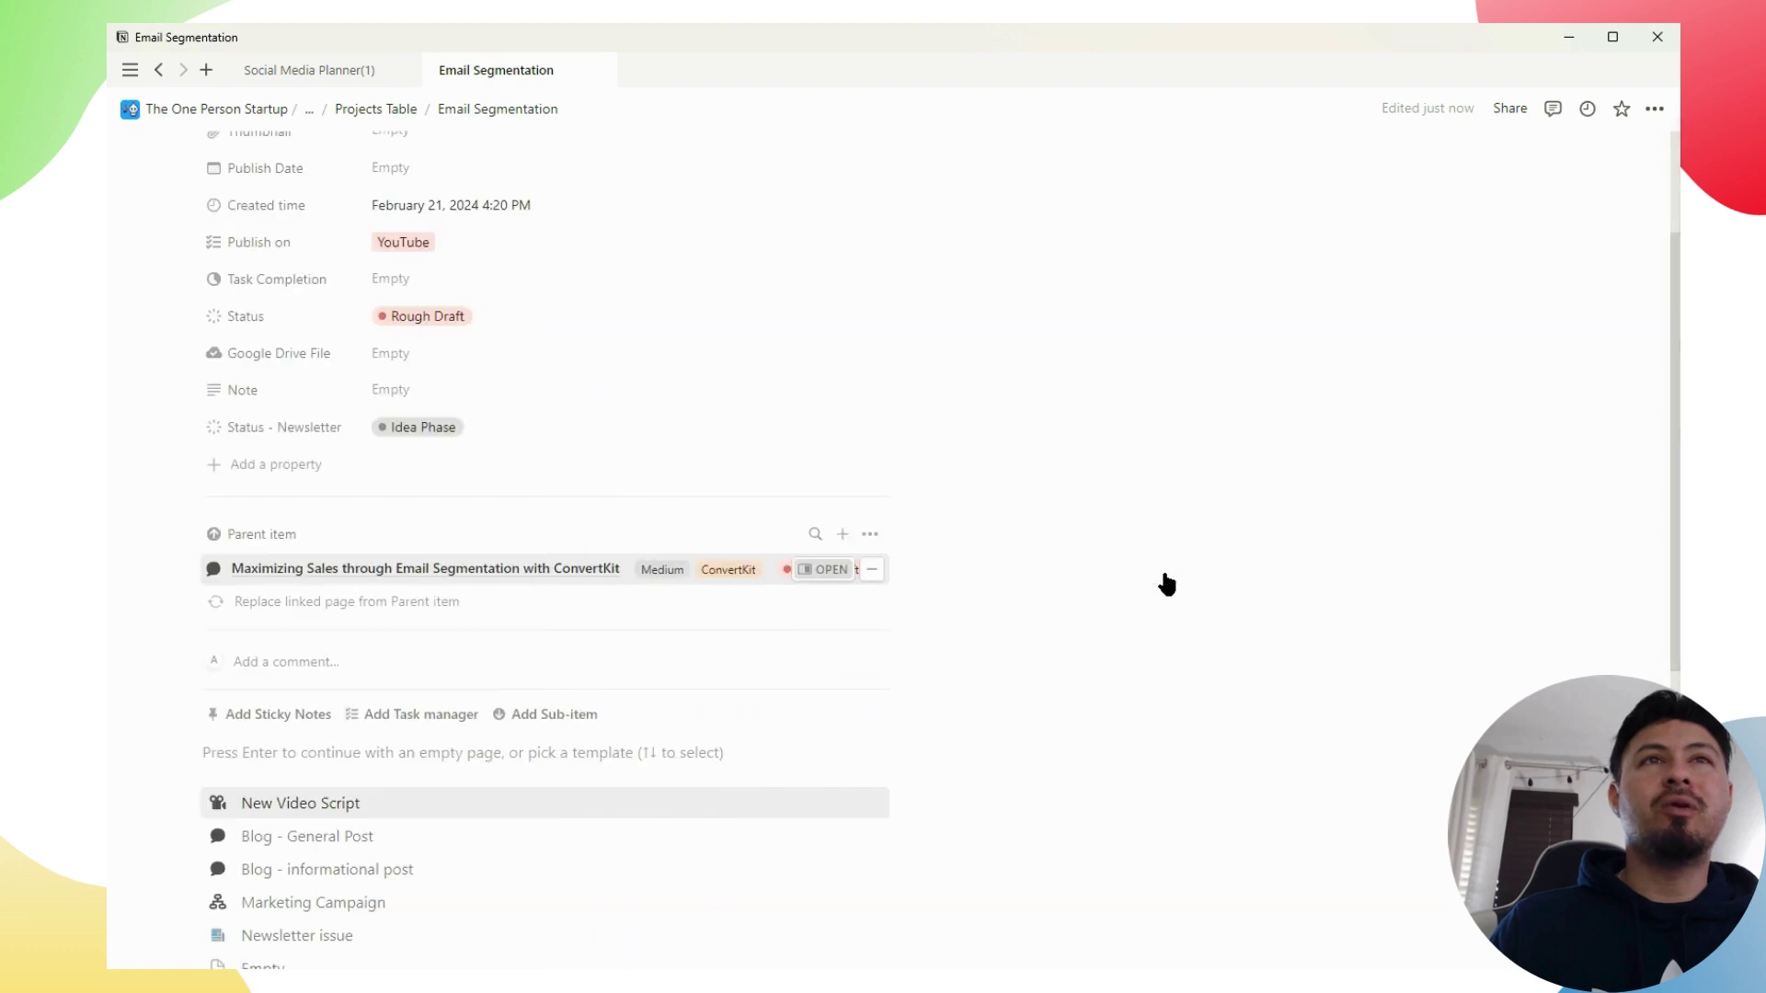
pyautogui.scroll(-8, 1154, 589)
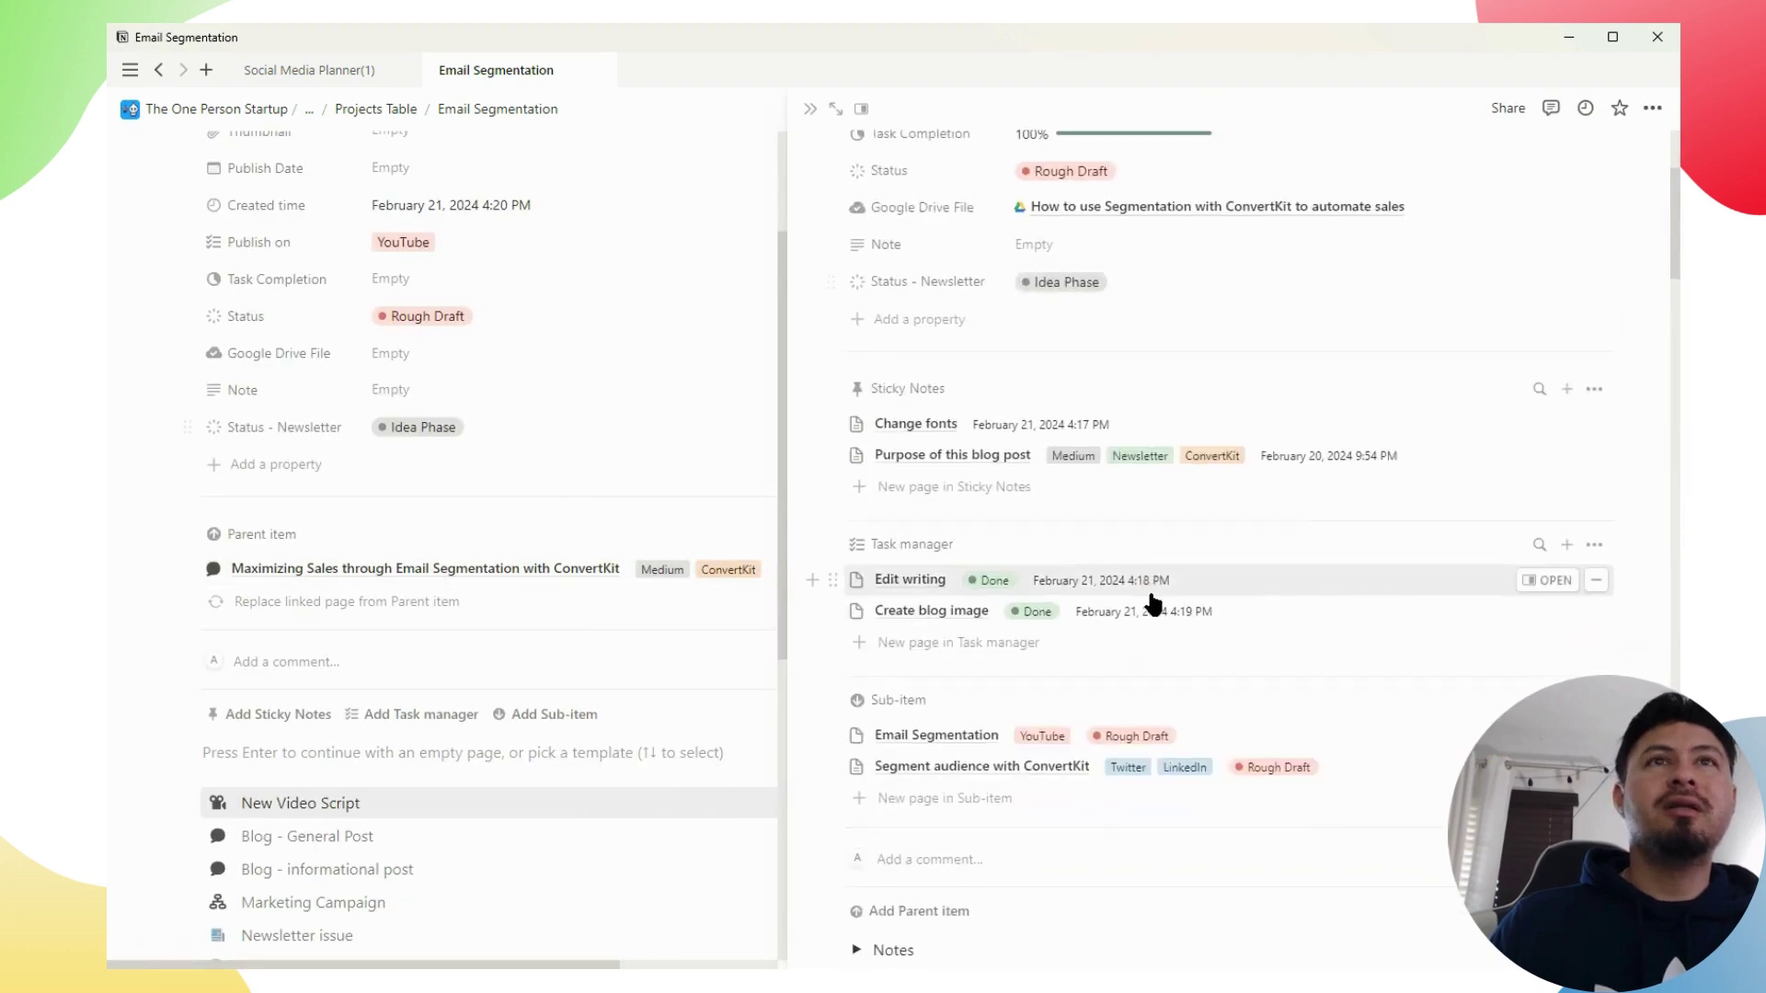
pyautogui.scroll(-10, 1124, 627)
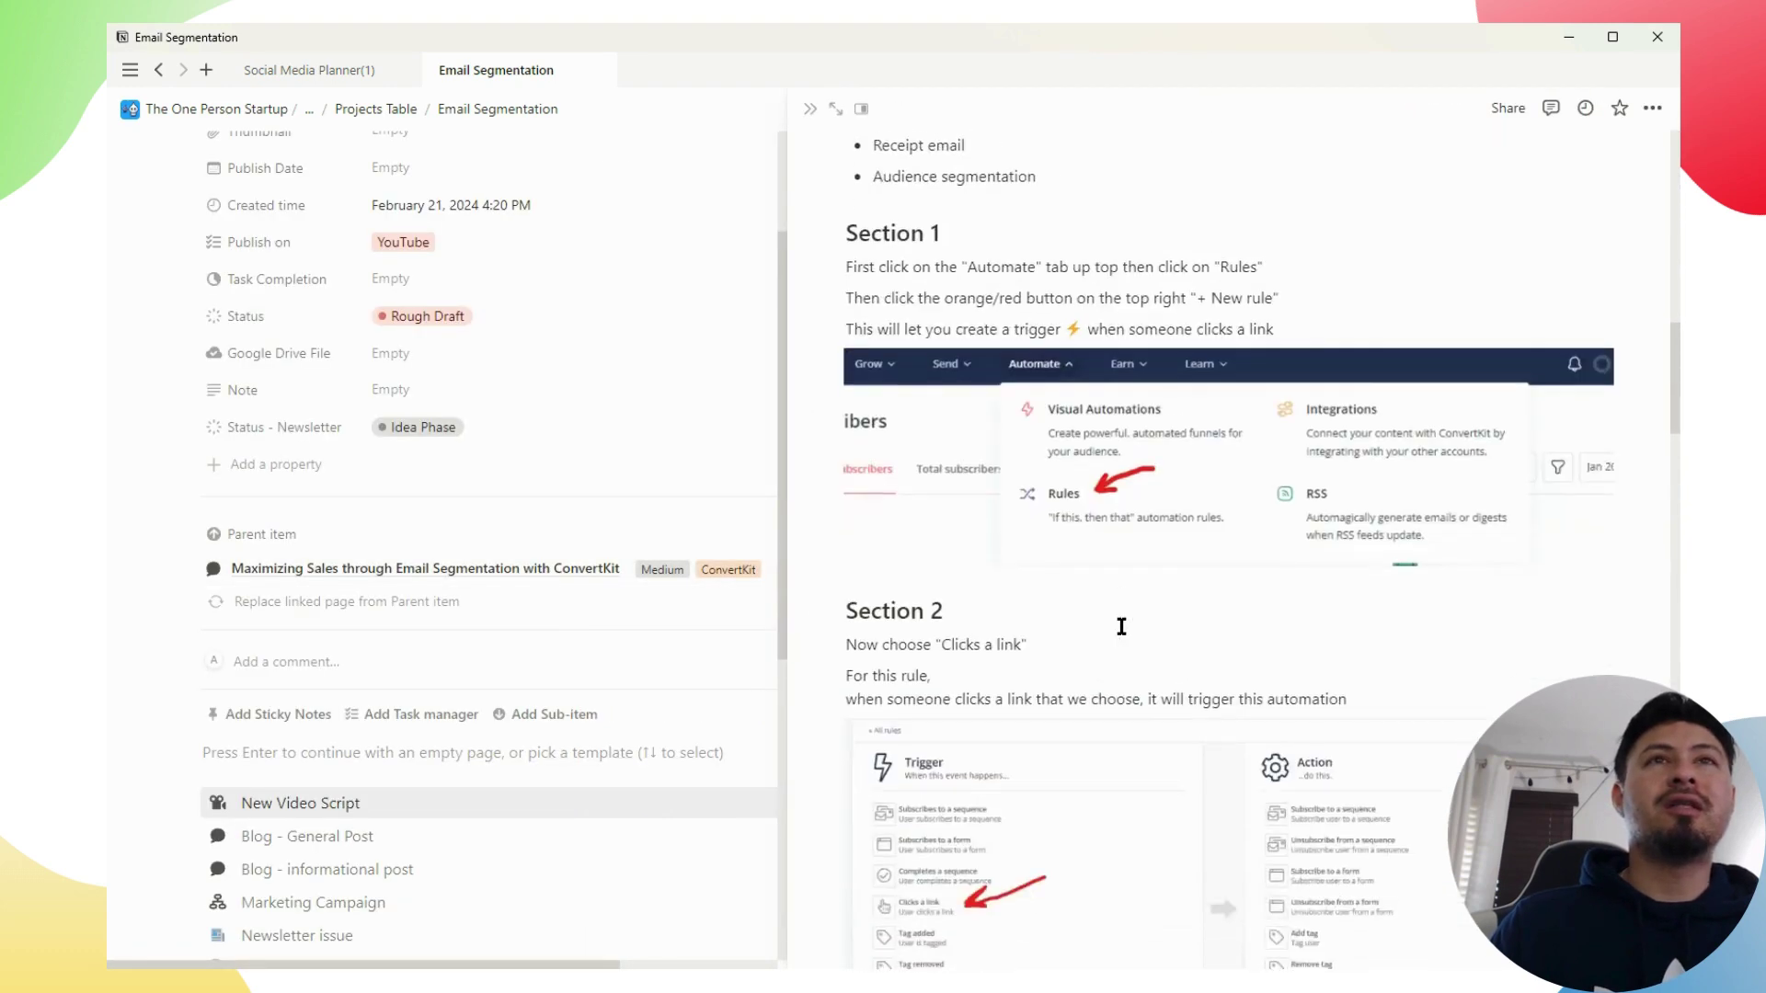
pyautogui.scroll(-12, 1121, 626)
pyautogui.scroll(11, 1116, 638)
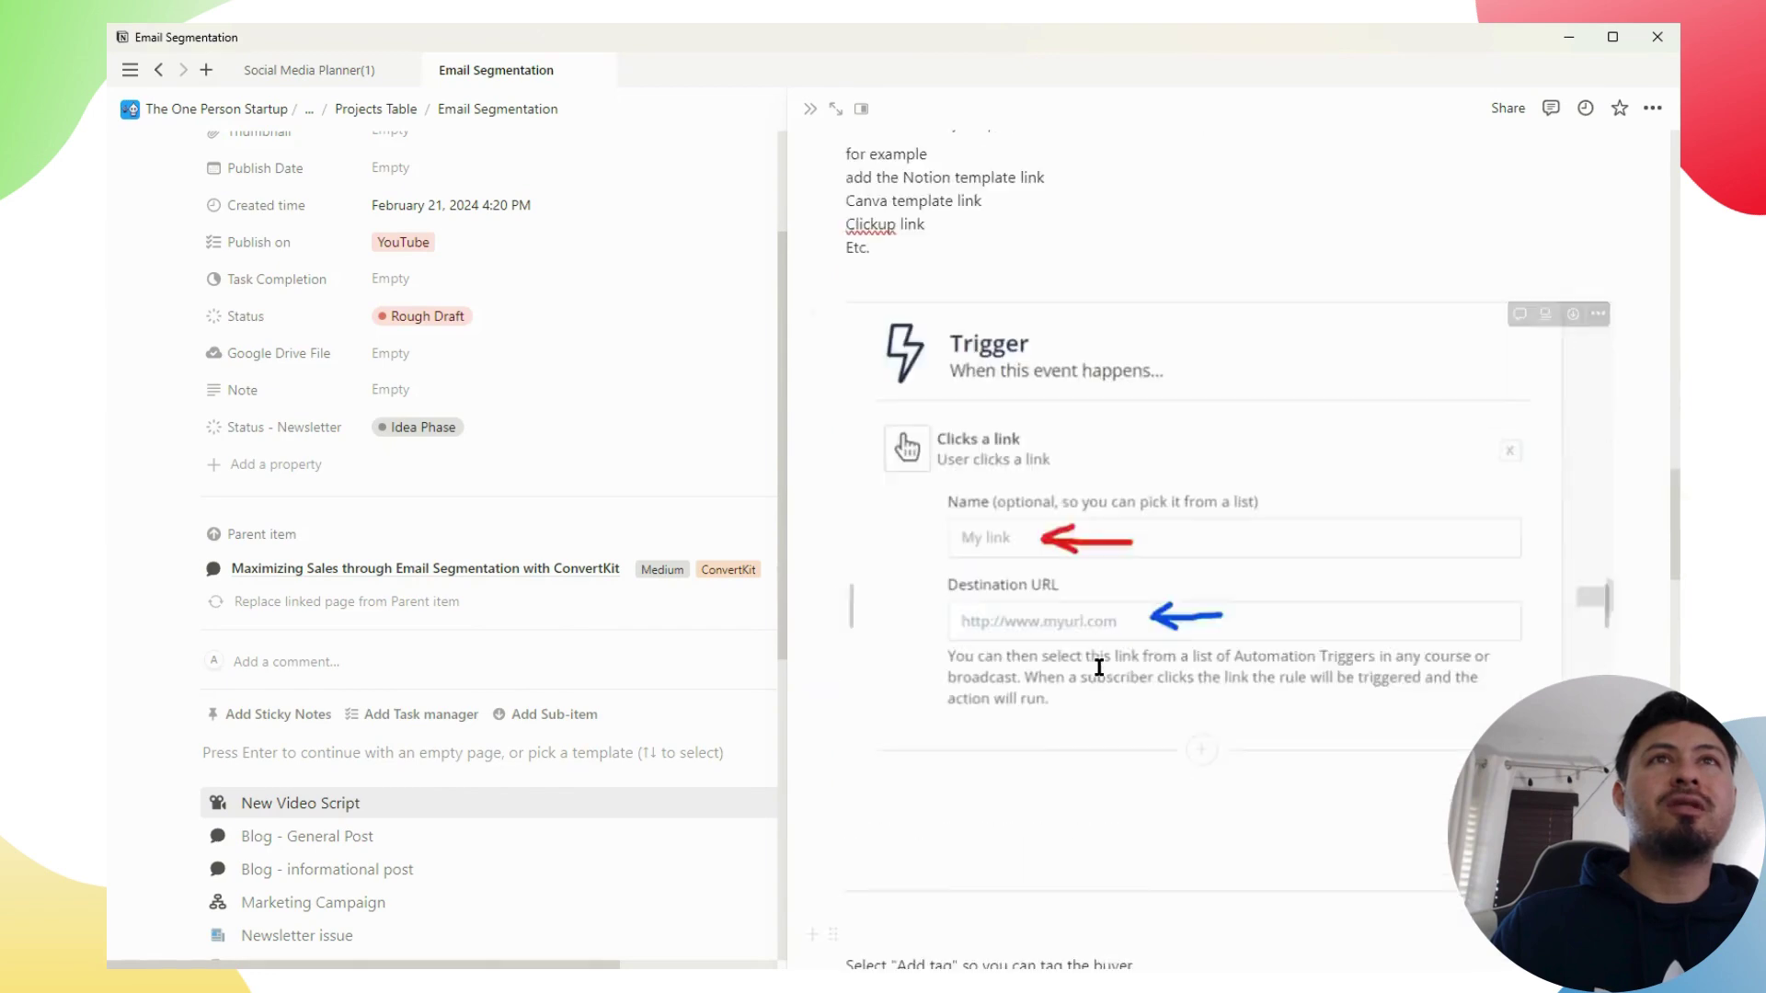
pyautogui.scroll(15, 1097, 690)
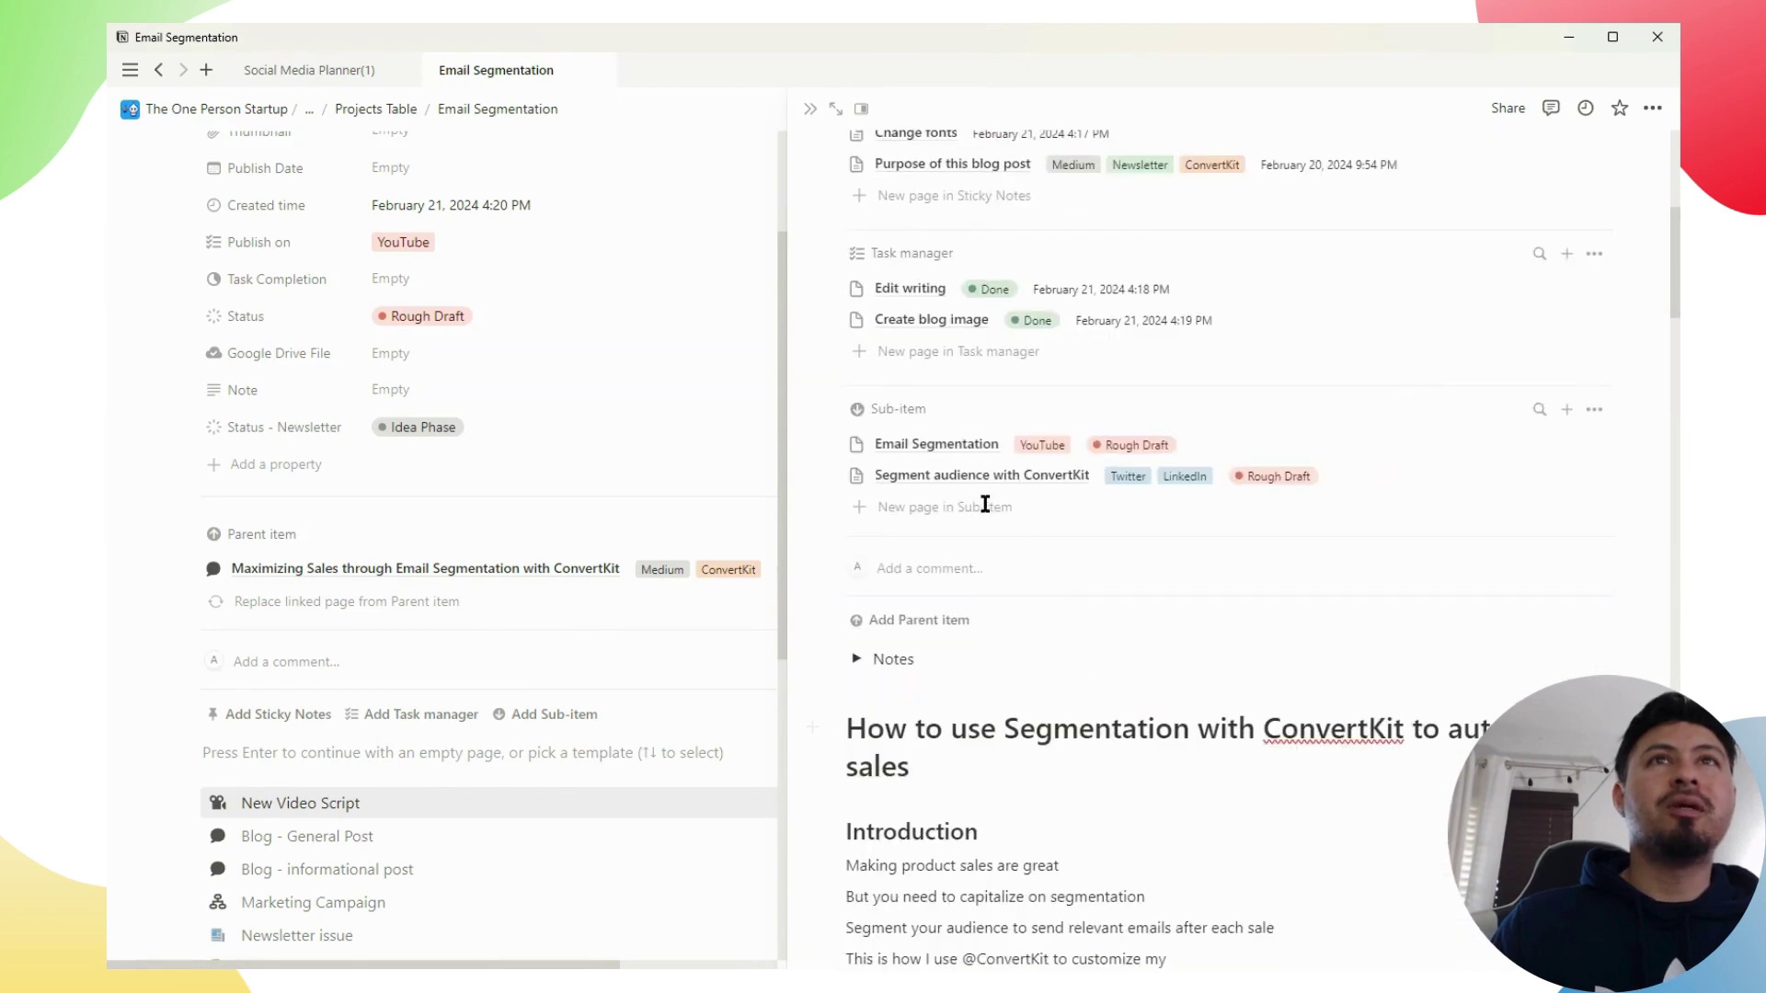
pyautogui.scroll(2, 960, 494)
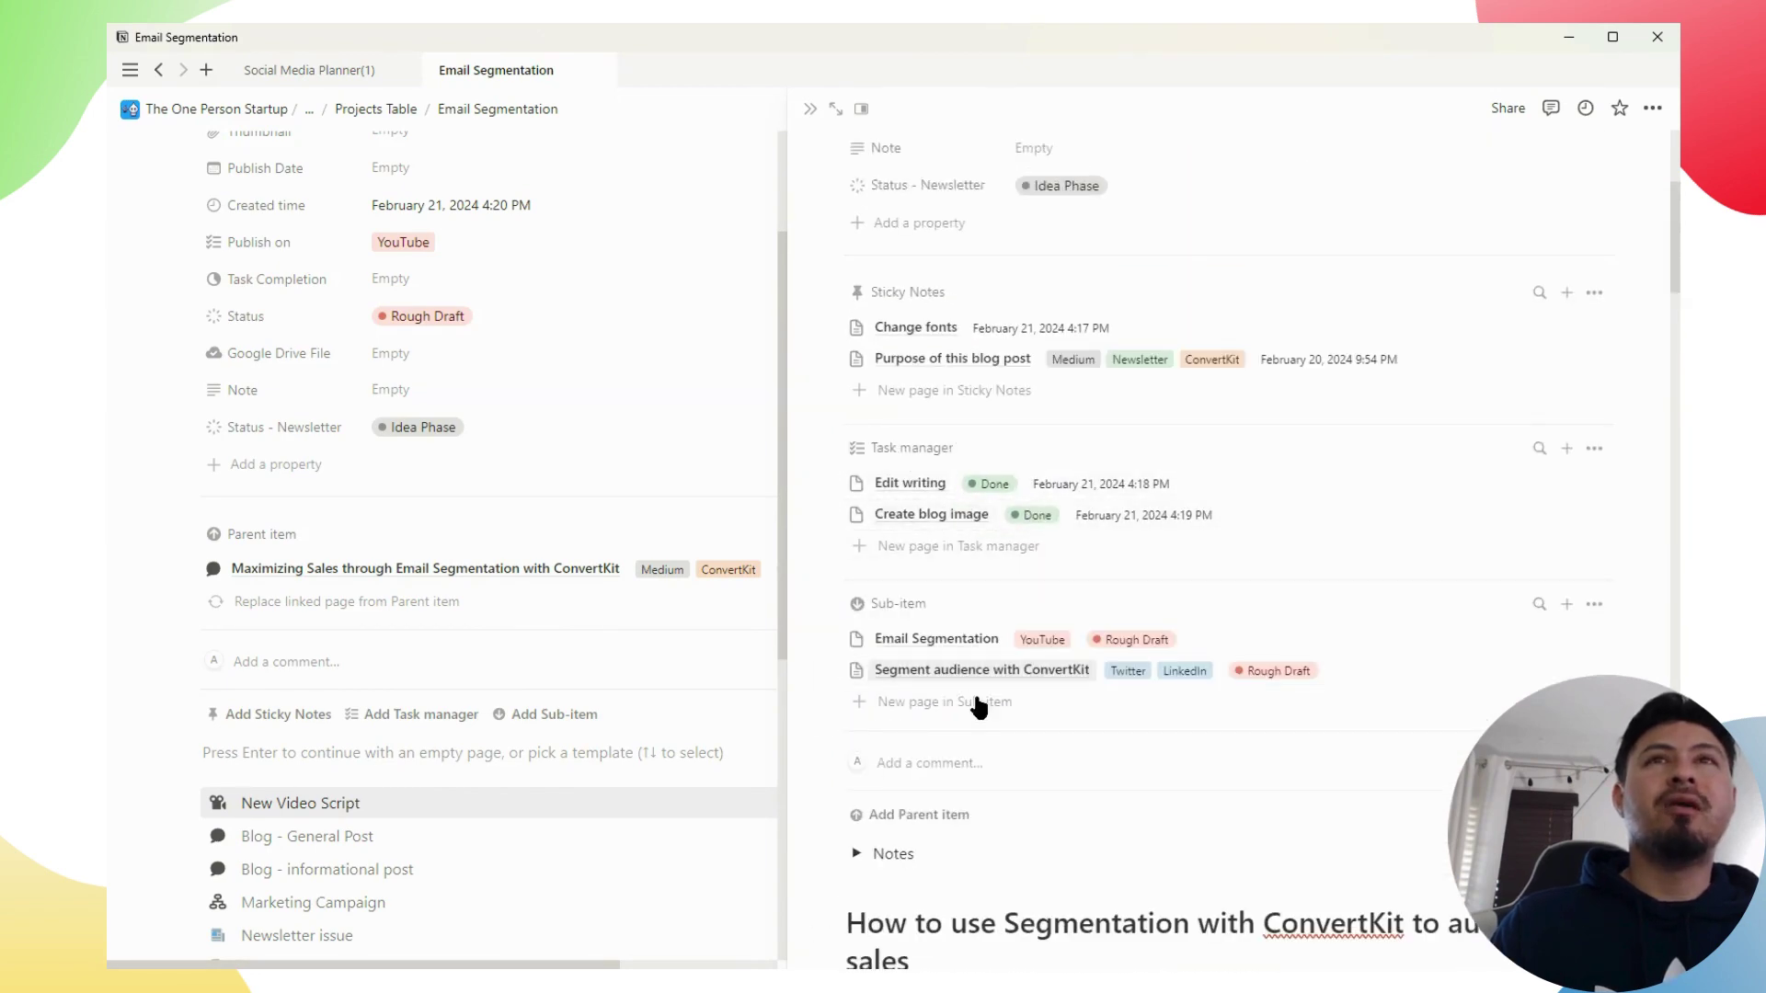
pyautogui.scroll(-7, 987, 726)
pyautogui.scroll(-20, 987, 733)
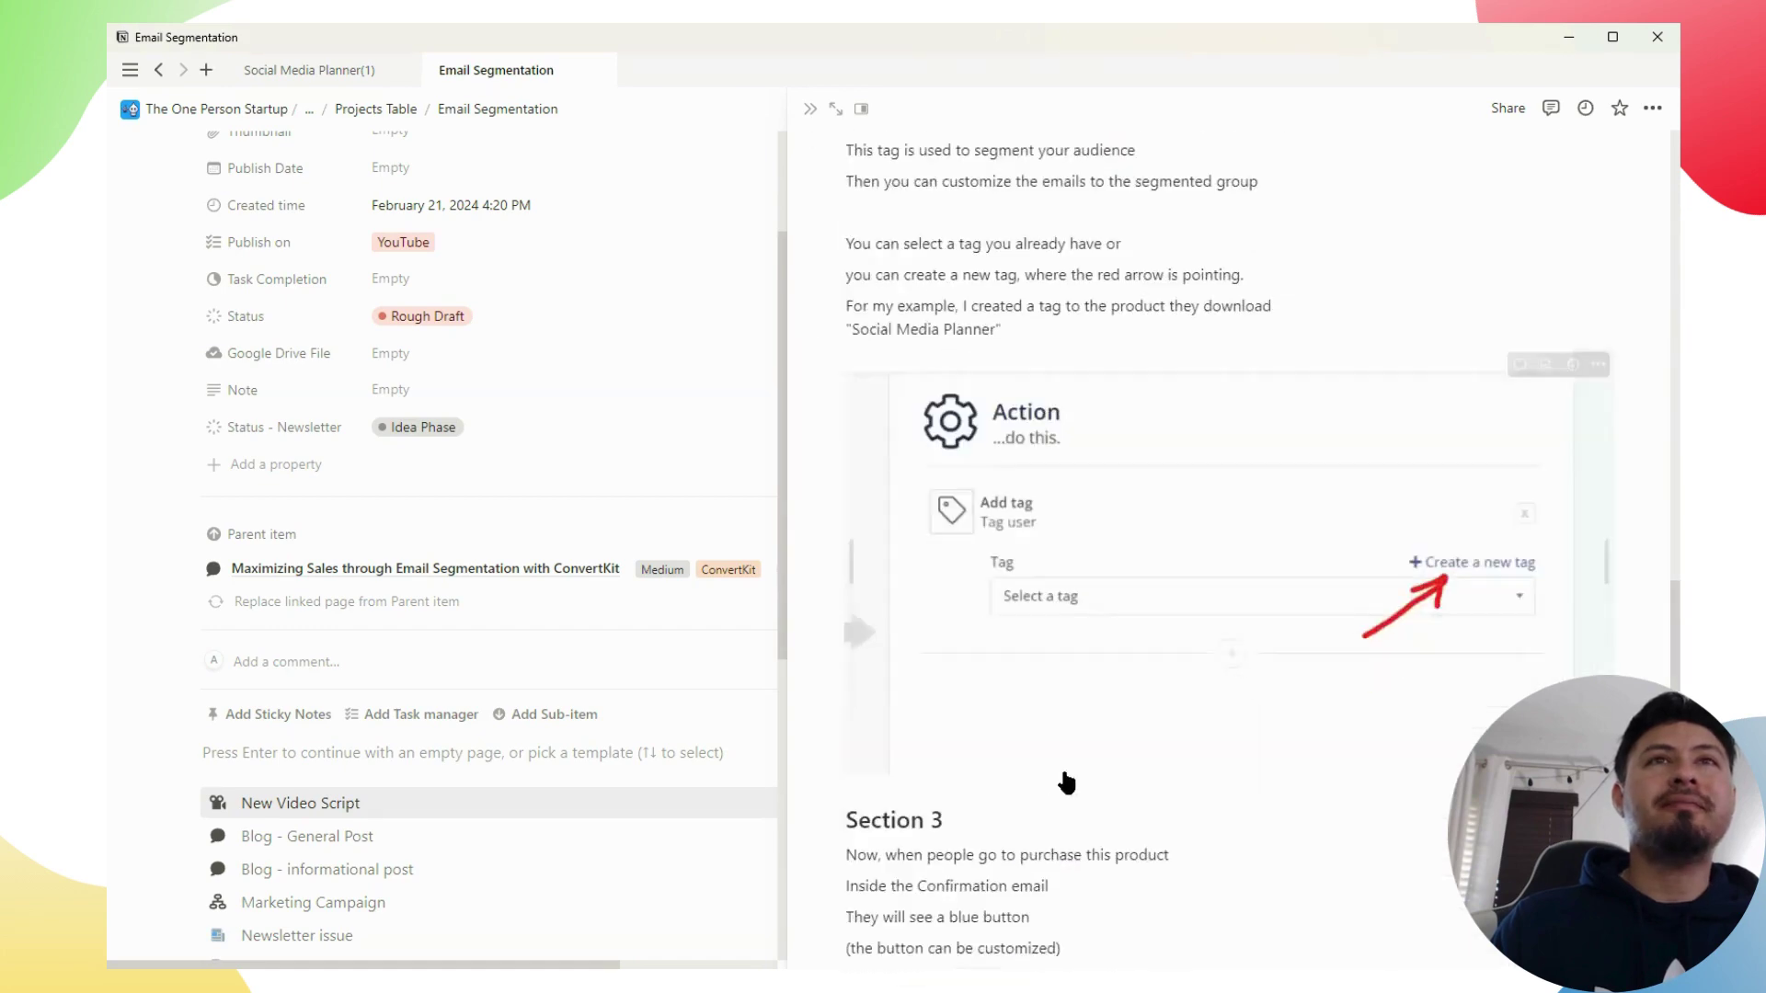
pyautogui.scroll(-15, 1073, 775)
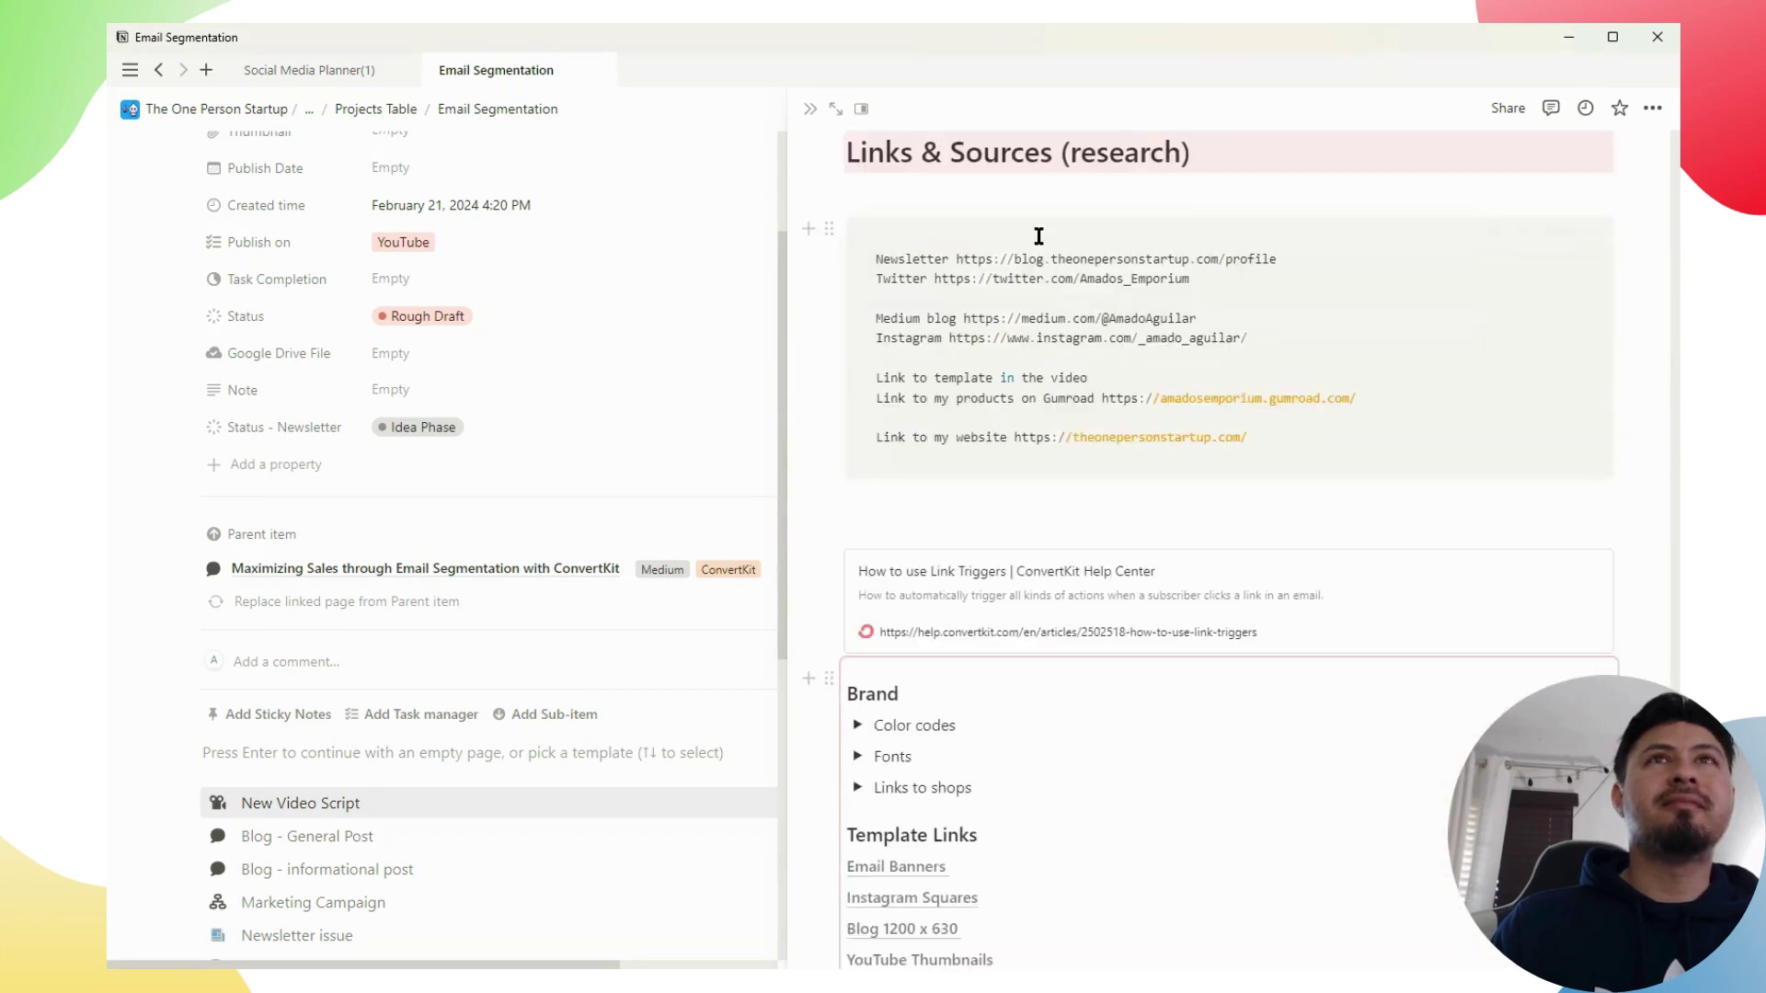
pyautogui.scroll(-2, 1092, 662)
pyautogui.scroll(12, 1100, 666)
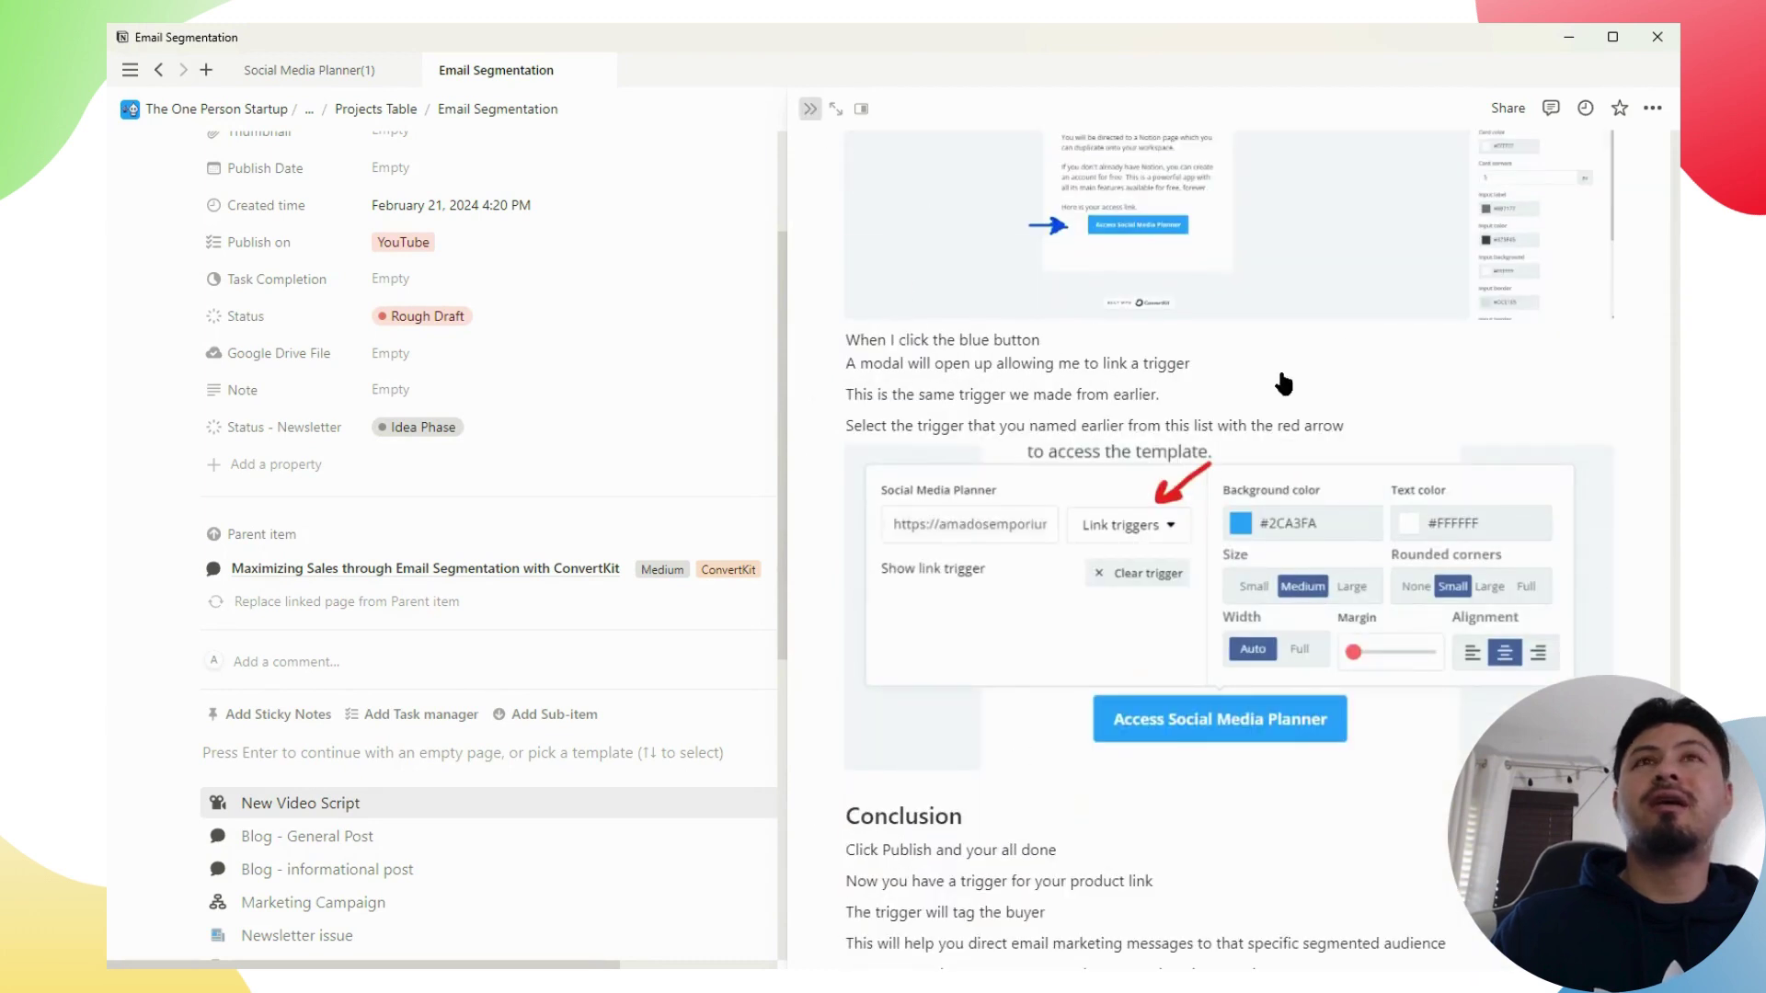
pyautogui.click(810, 109)
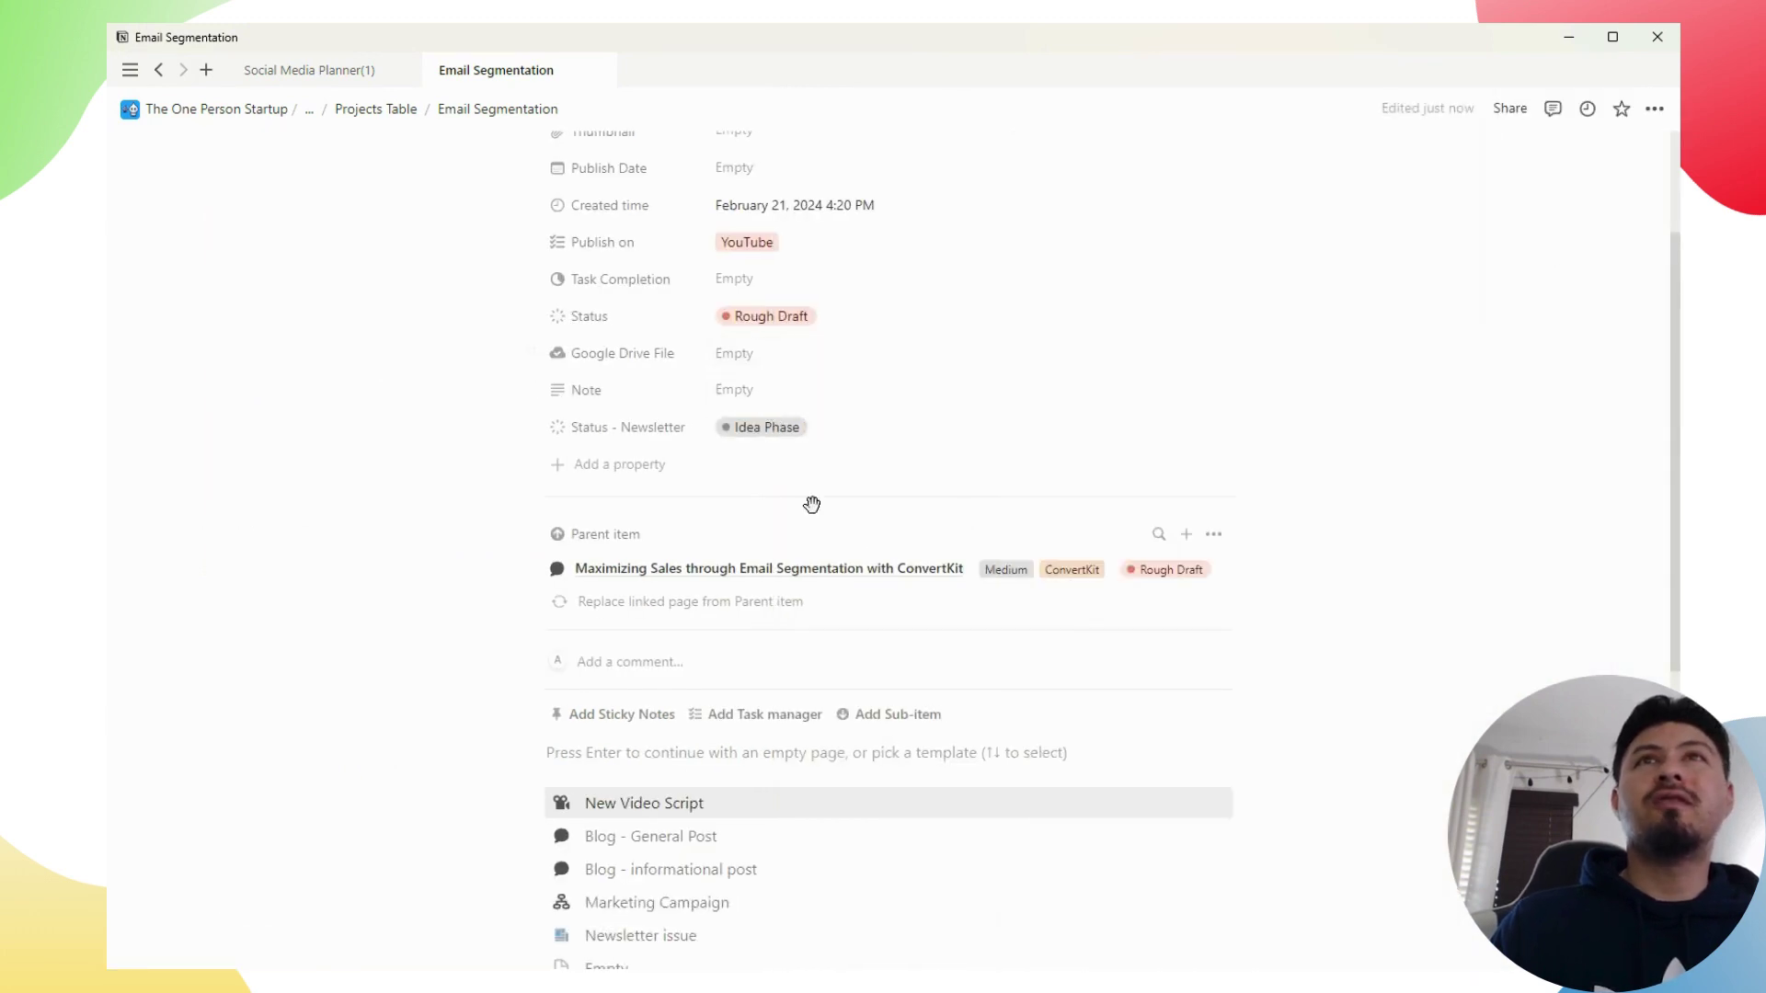
# View the calendar of the sub-item's Publish Date property and close it without choosing a date
pyautogui.scroll(3, 809, 505)
pyautogui.click(745, 360)
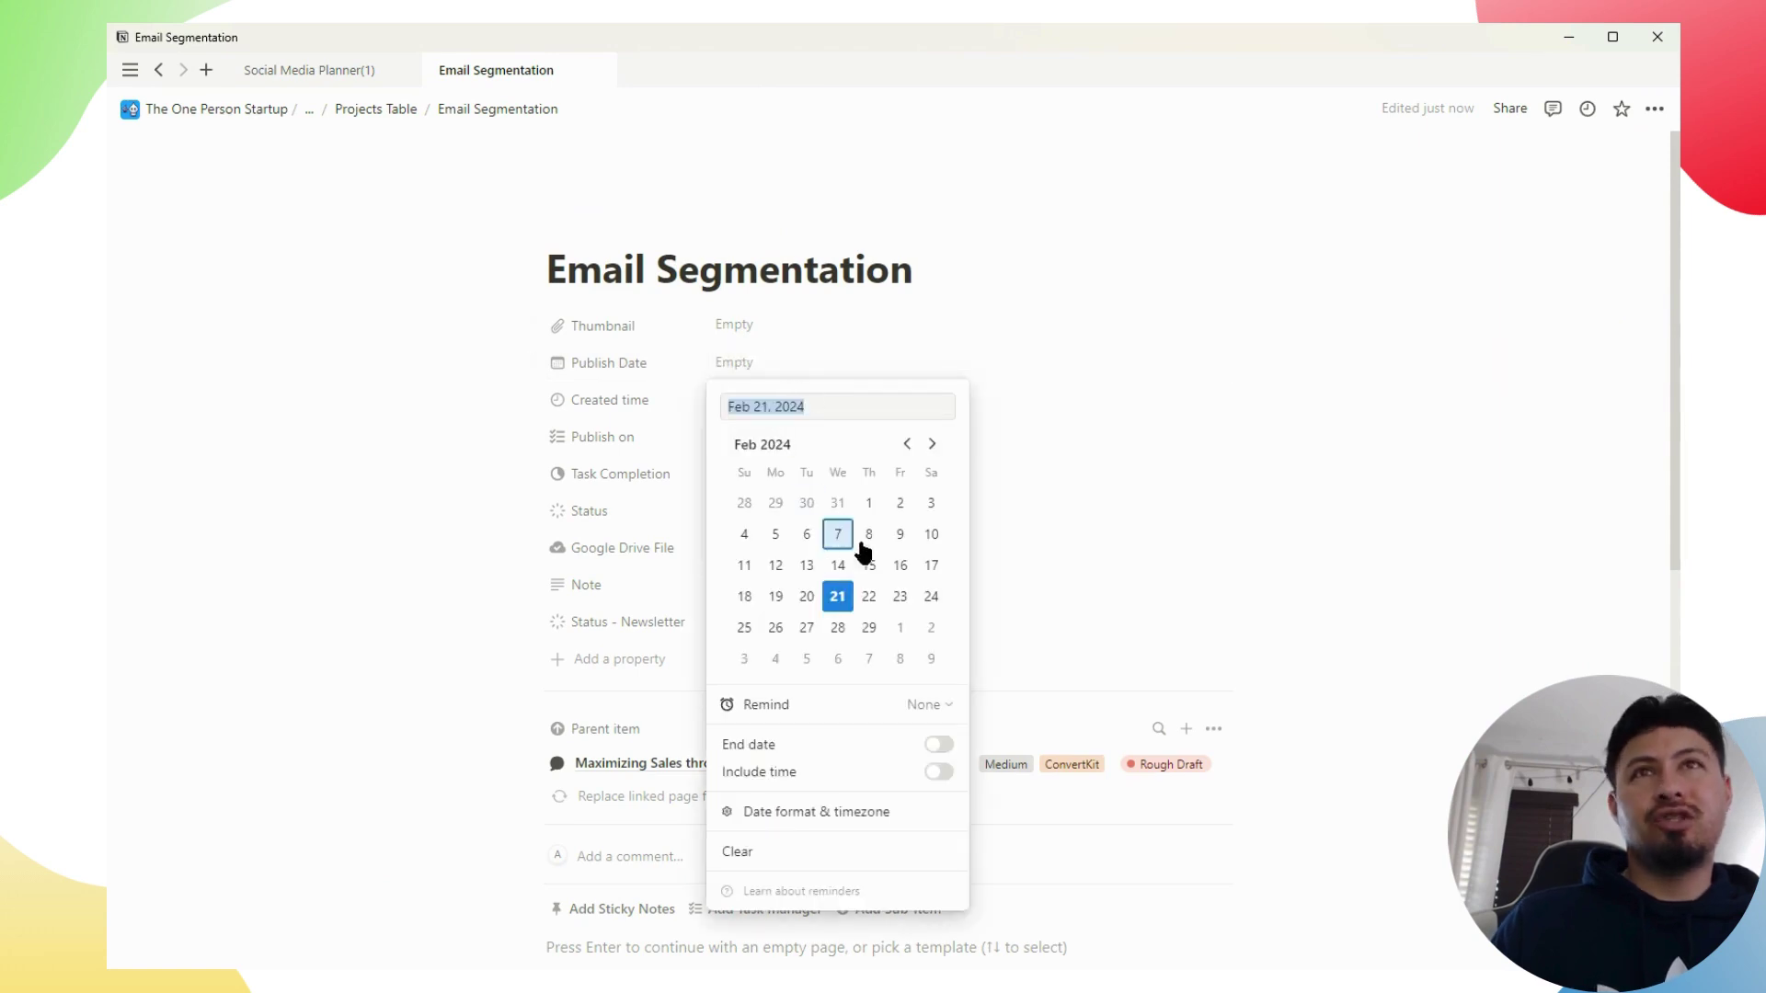
pyautogui.click(1045, 390)
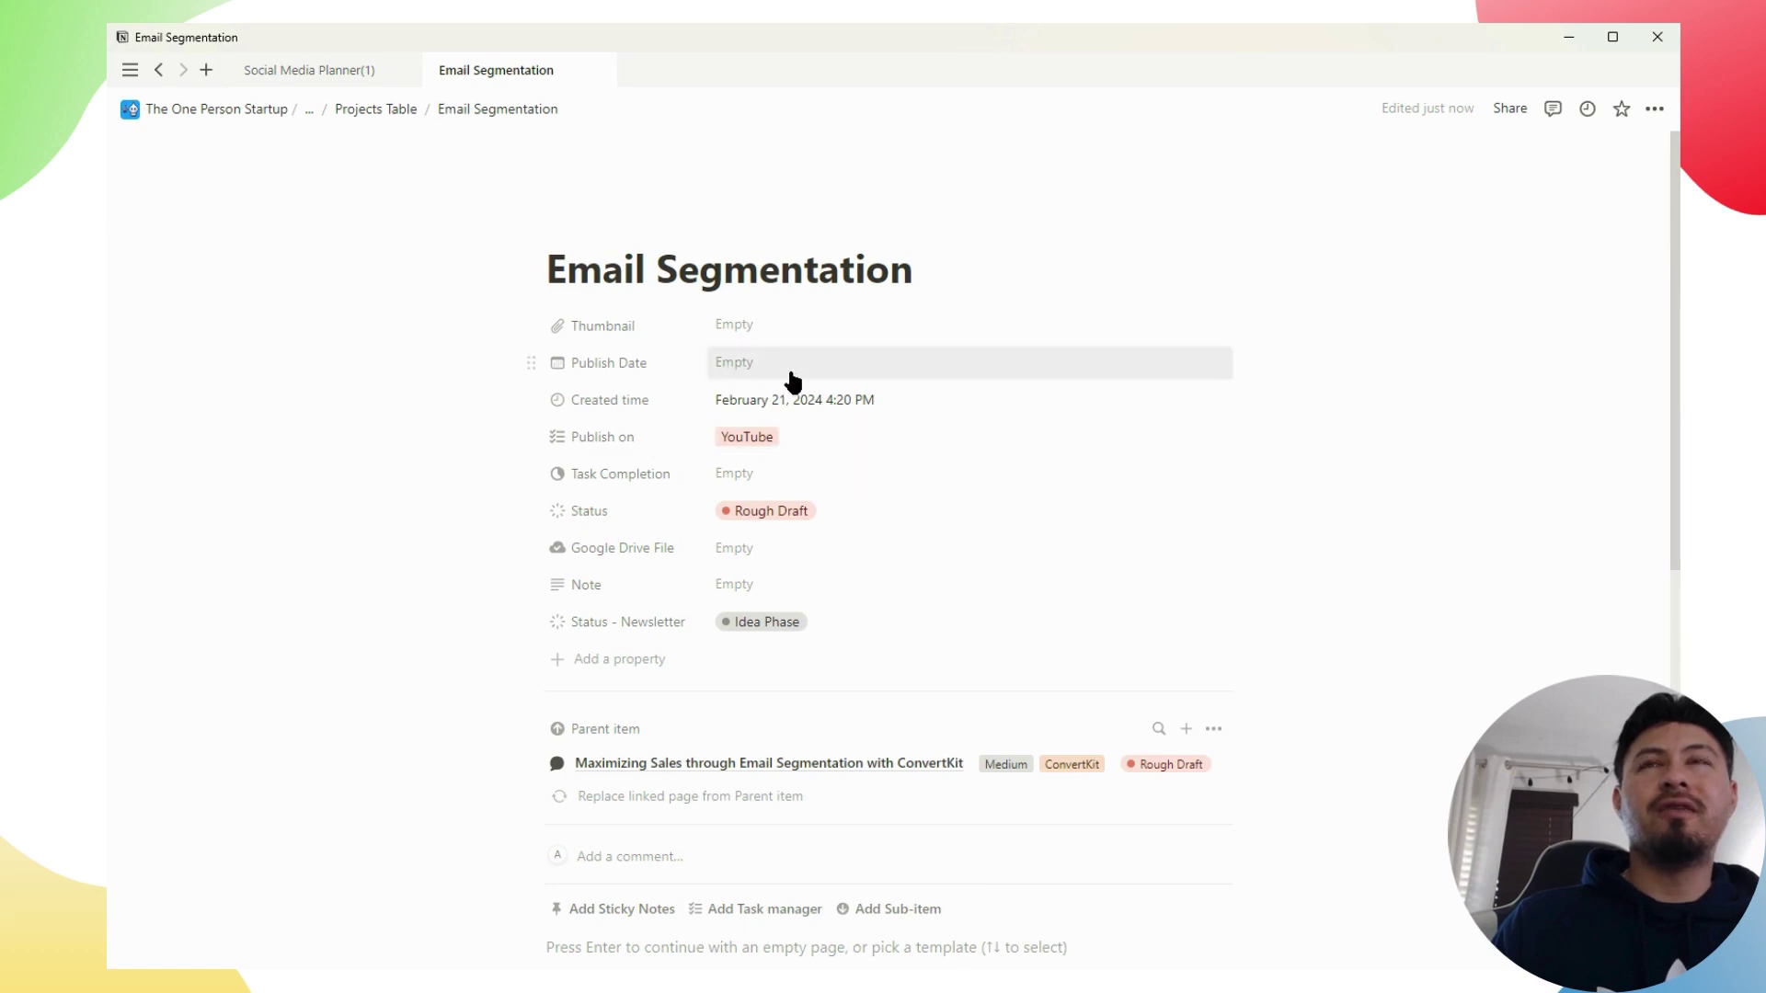
# Open the parent post from the sub-item as a full page and review its properties and linked sections
pyautogui.scroll(-1, 859, 678)
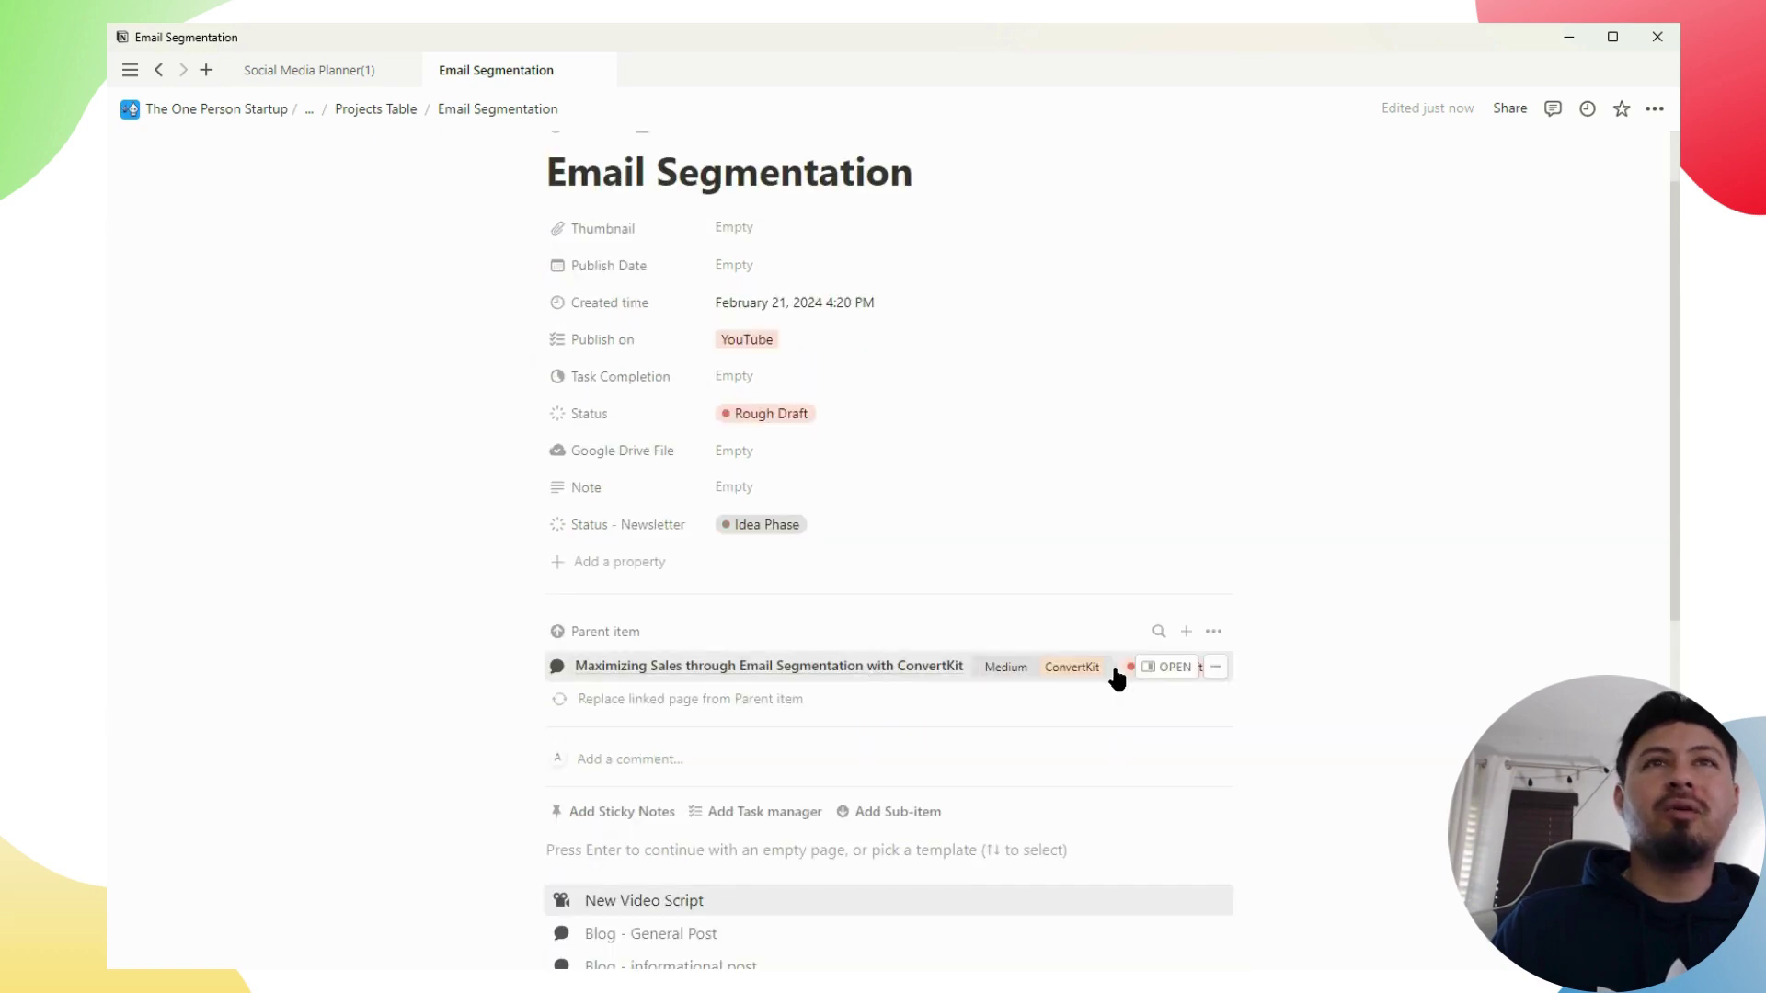
pyautogui.click(1166, 668)
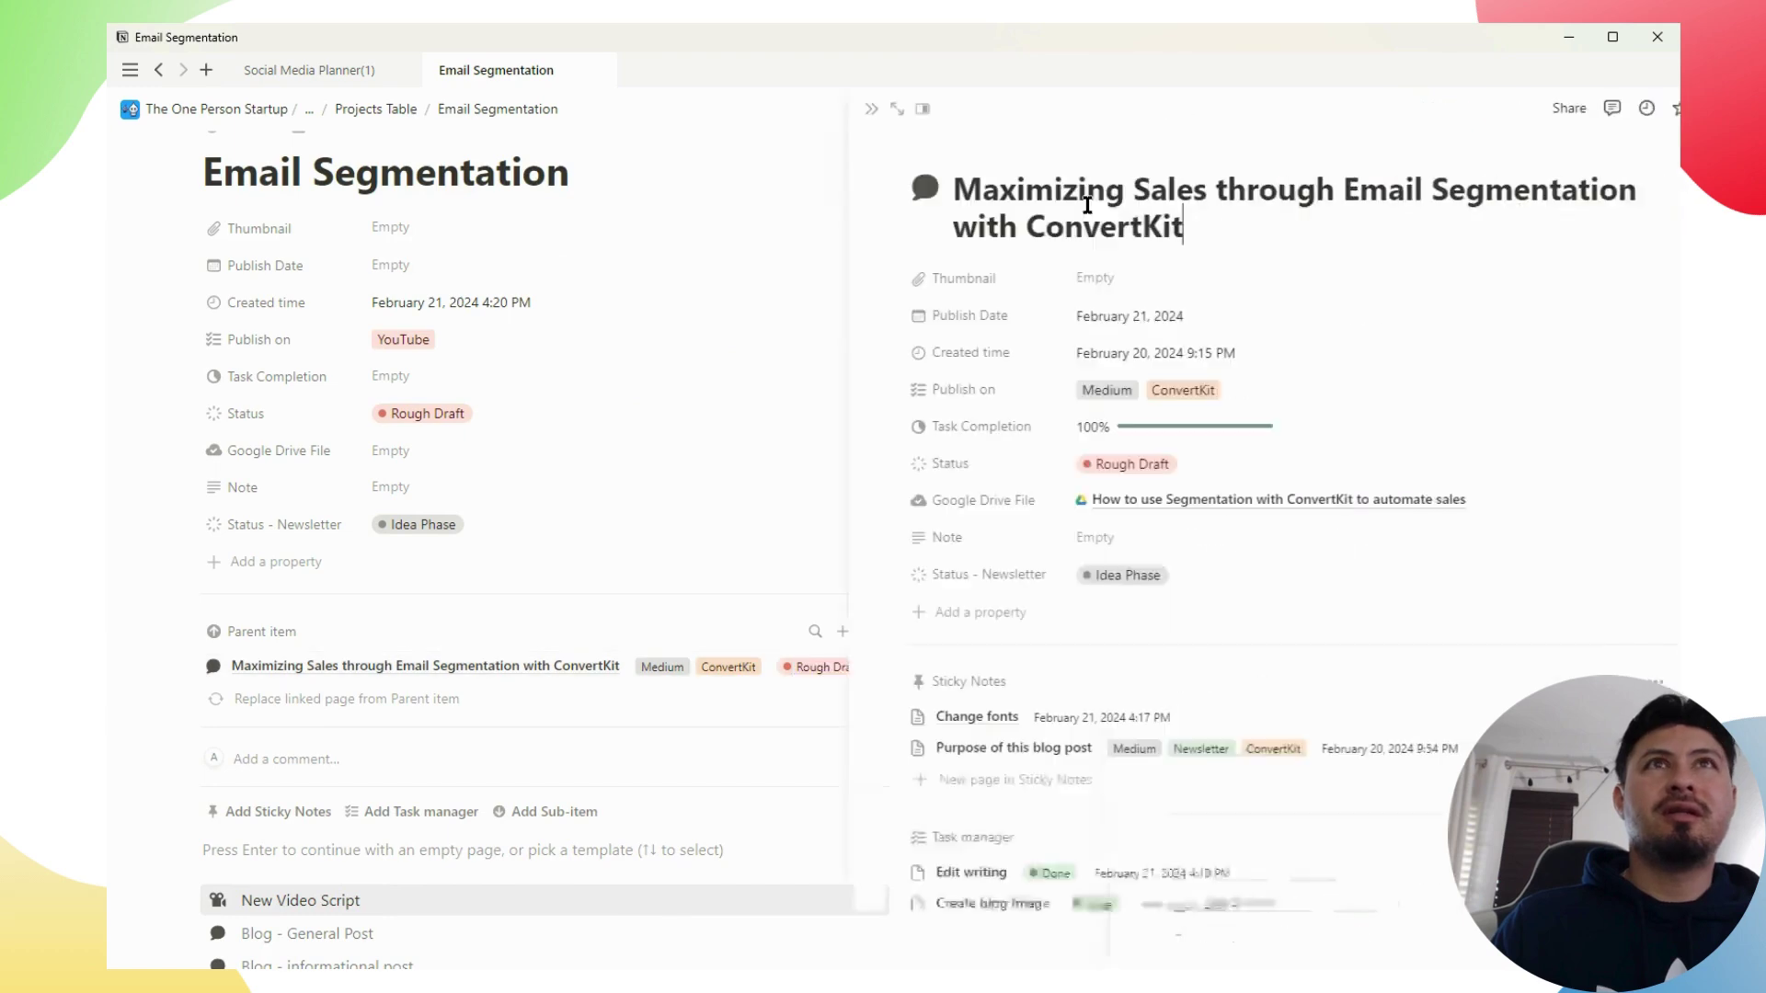
pyautogui.click(846, 118)
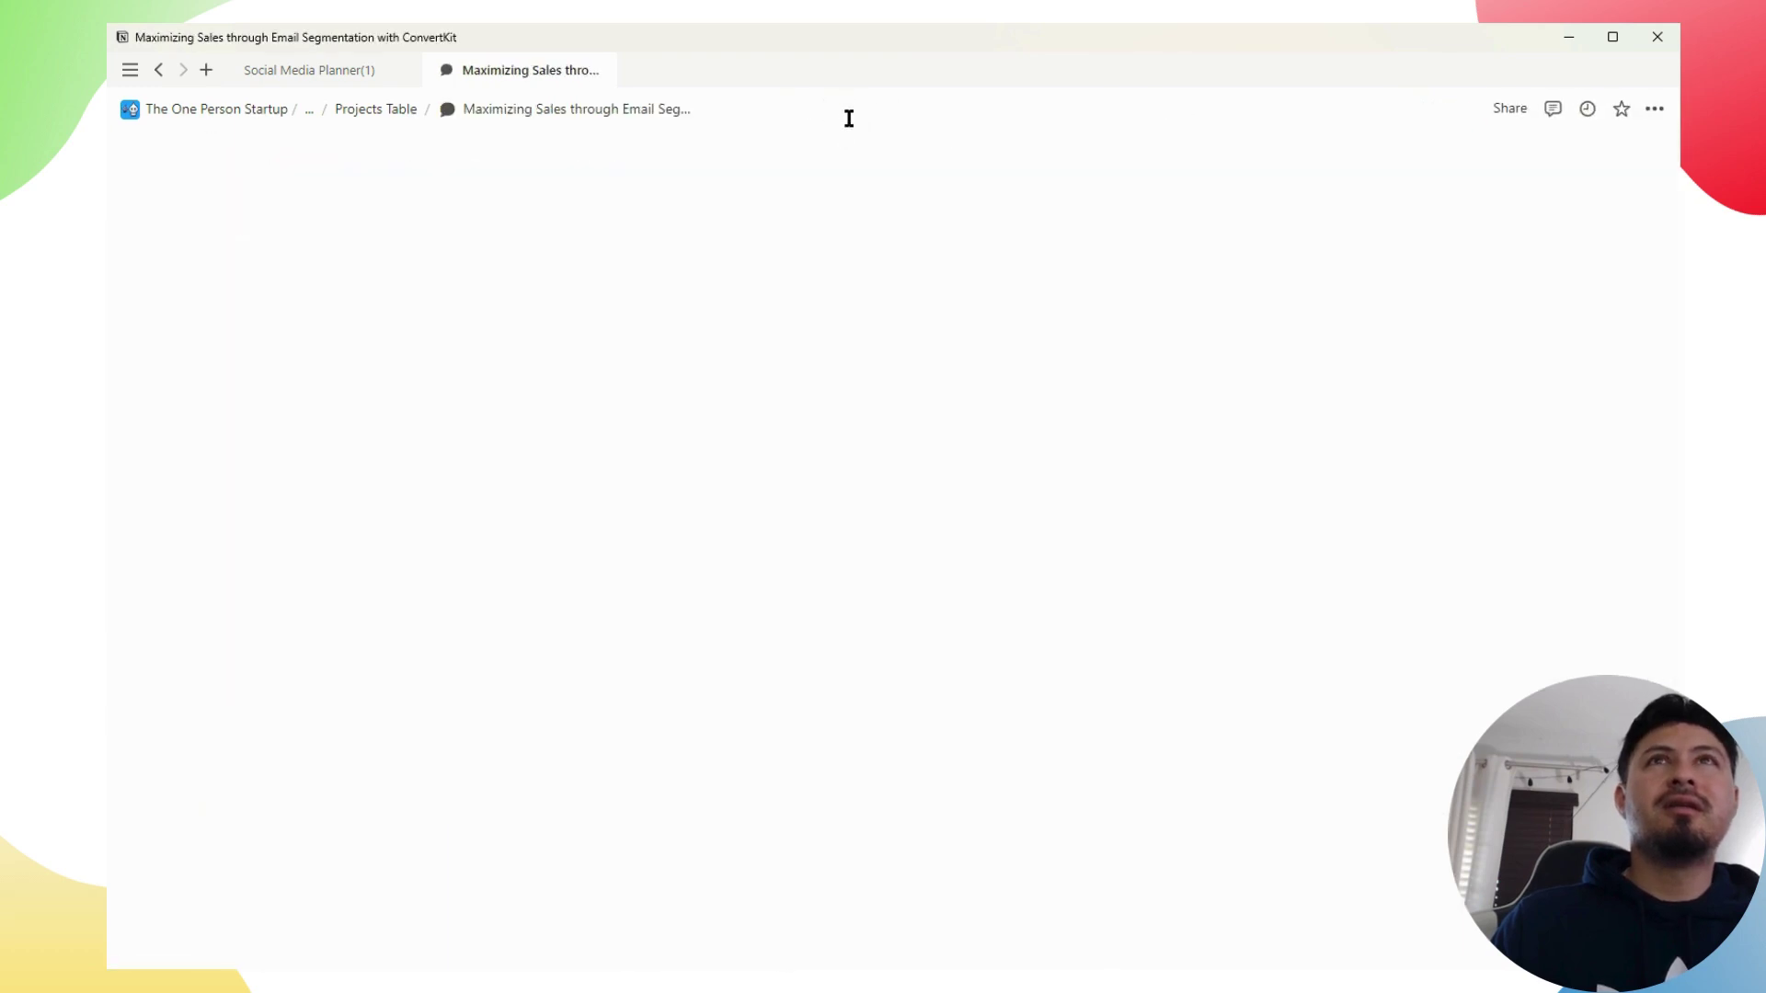
pyautogui.scroll(-4, 884, 550)
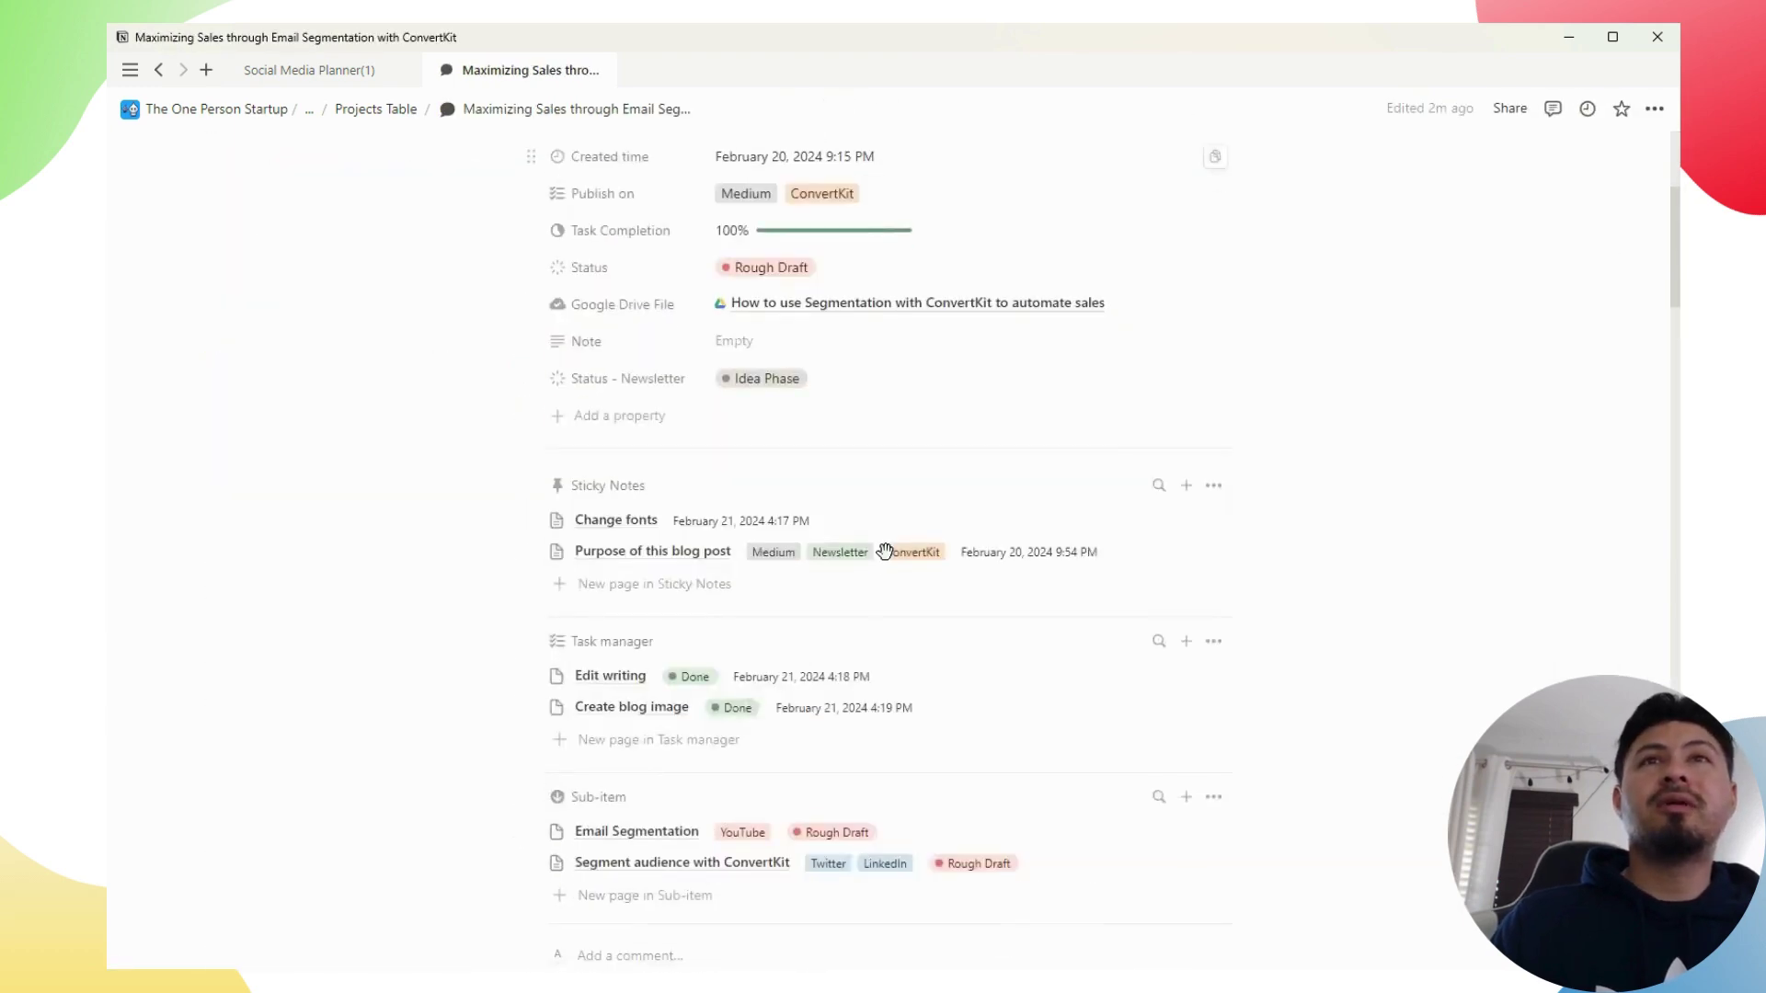
pyautogui.scroll(2, 884, 556)
pyautogui.scroll(1, 888, 563)
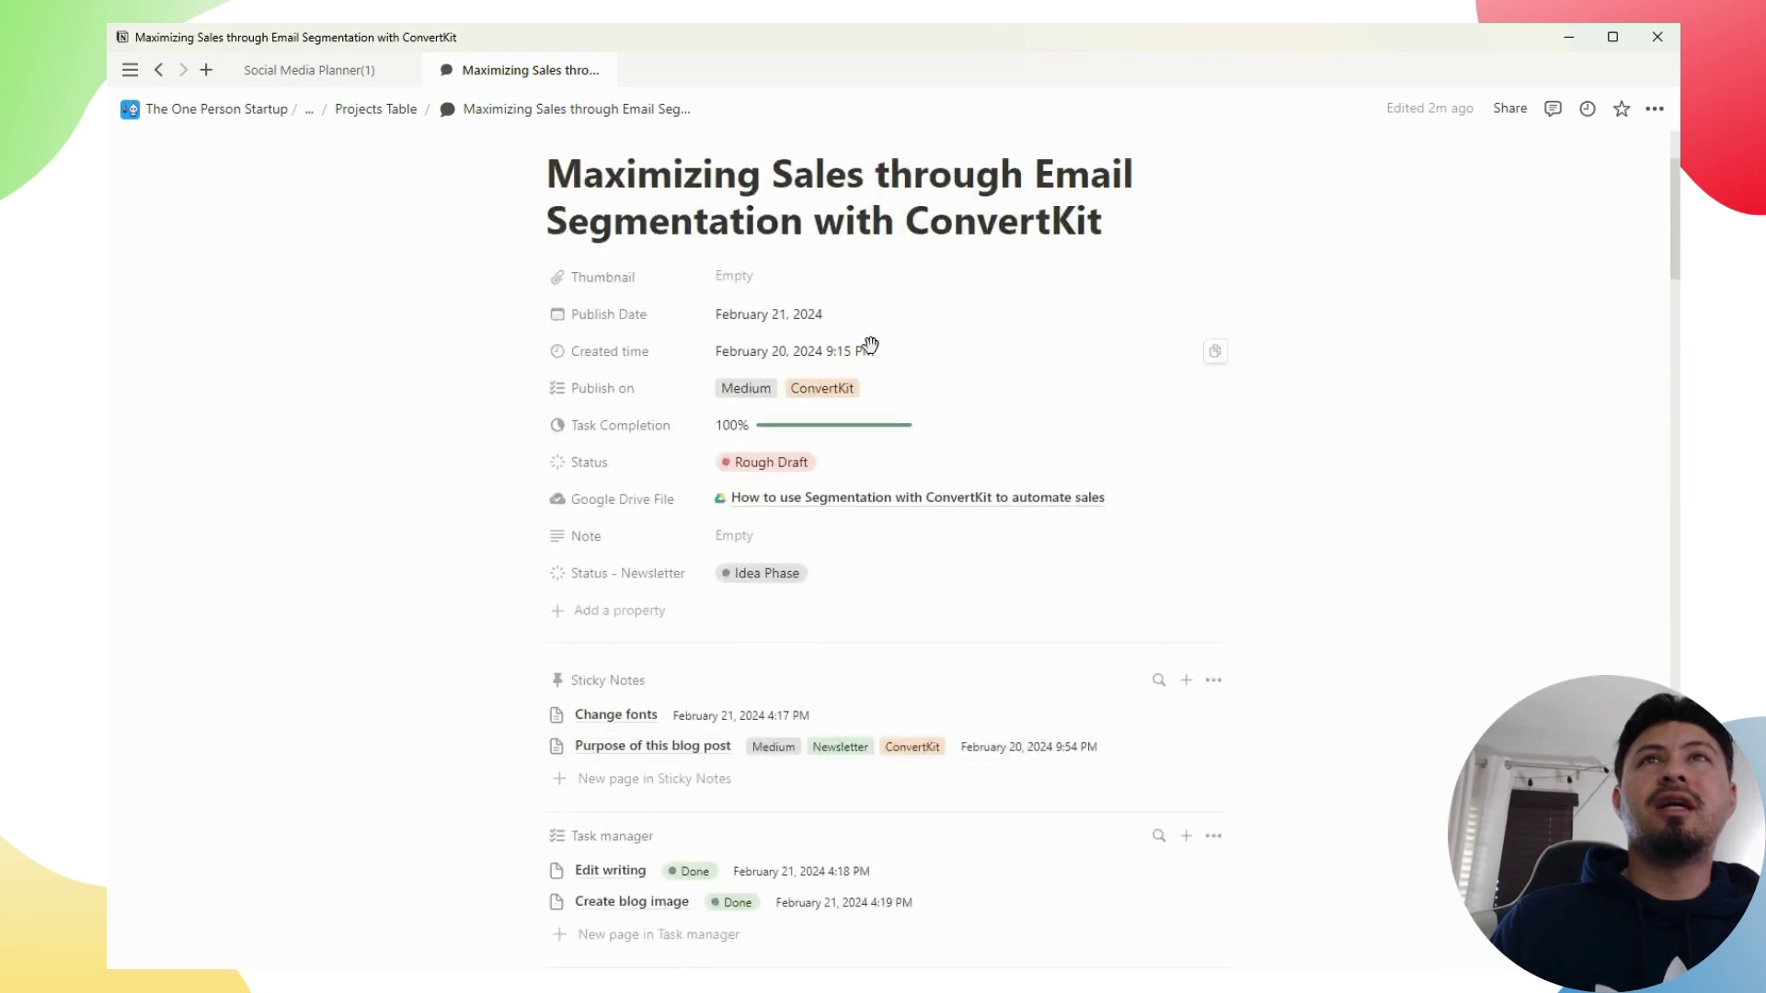
# View the parent post's Publish Date calendar without choosing a date, and review its linked sticky notes, tasks and sub-items
pyautogui.click(812, 310)
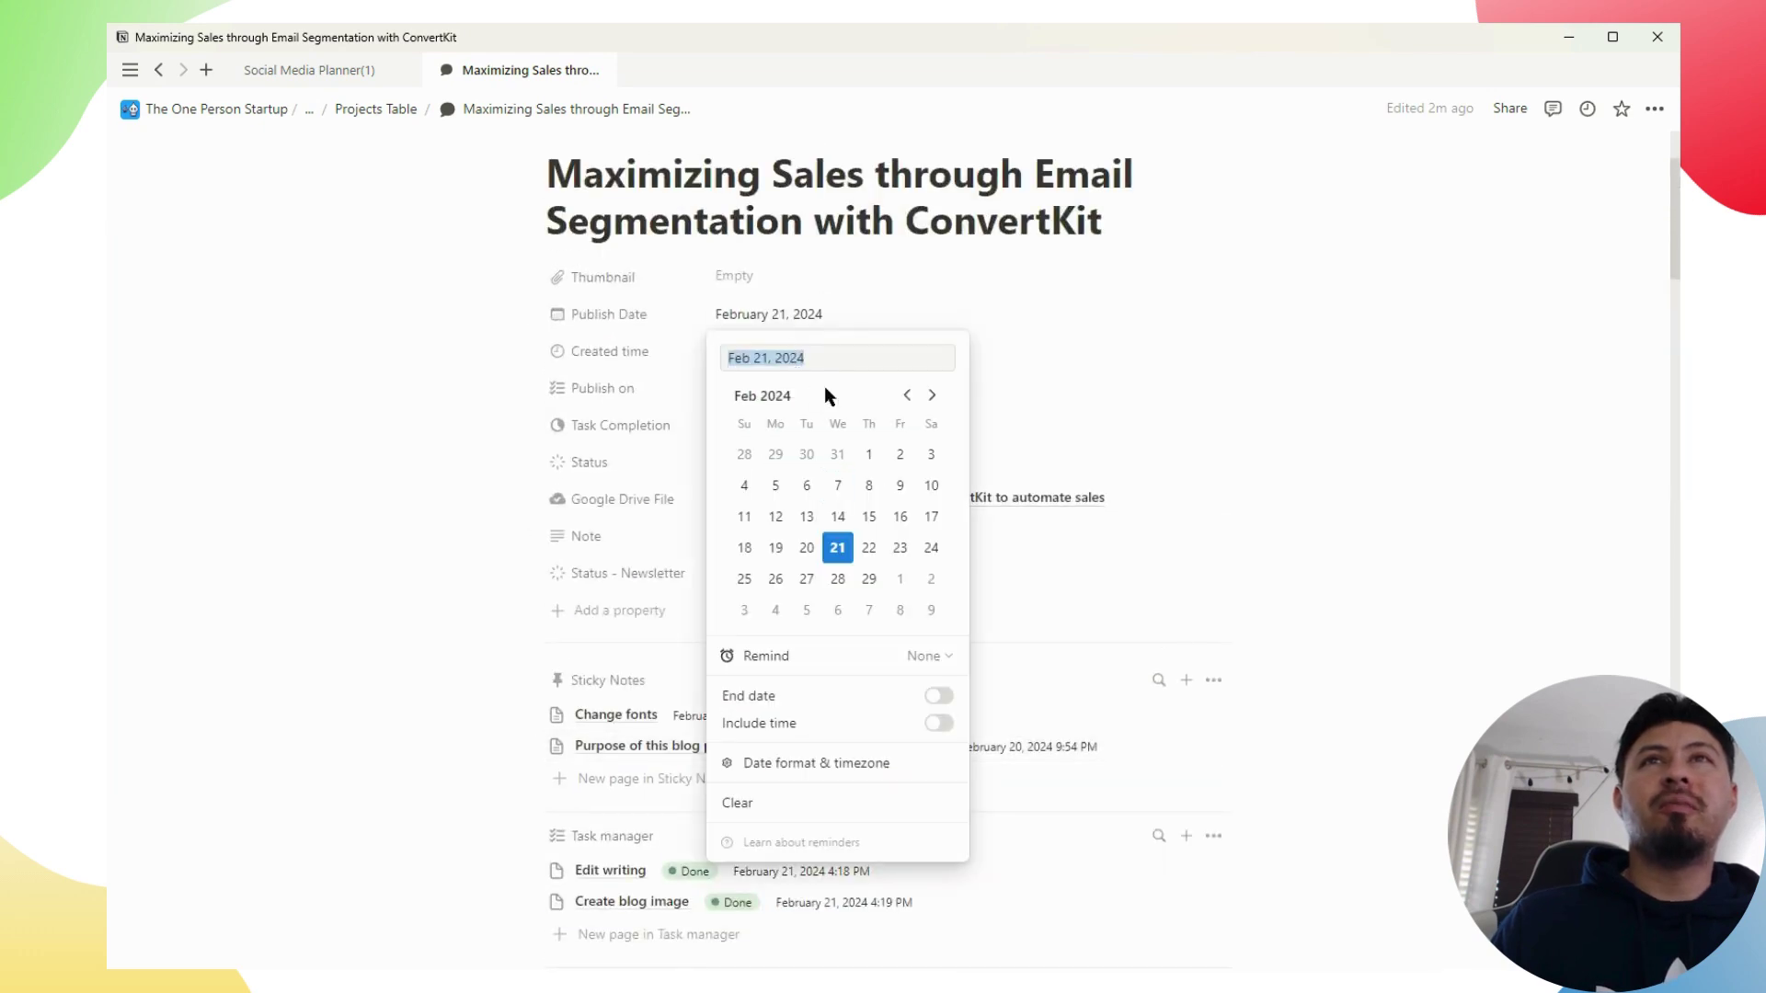
pyautogui.click(1092, 401)
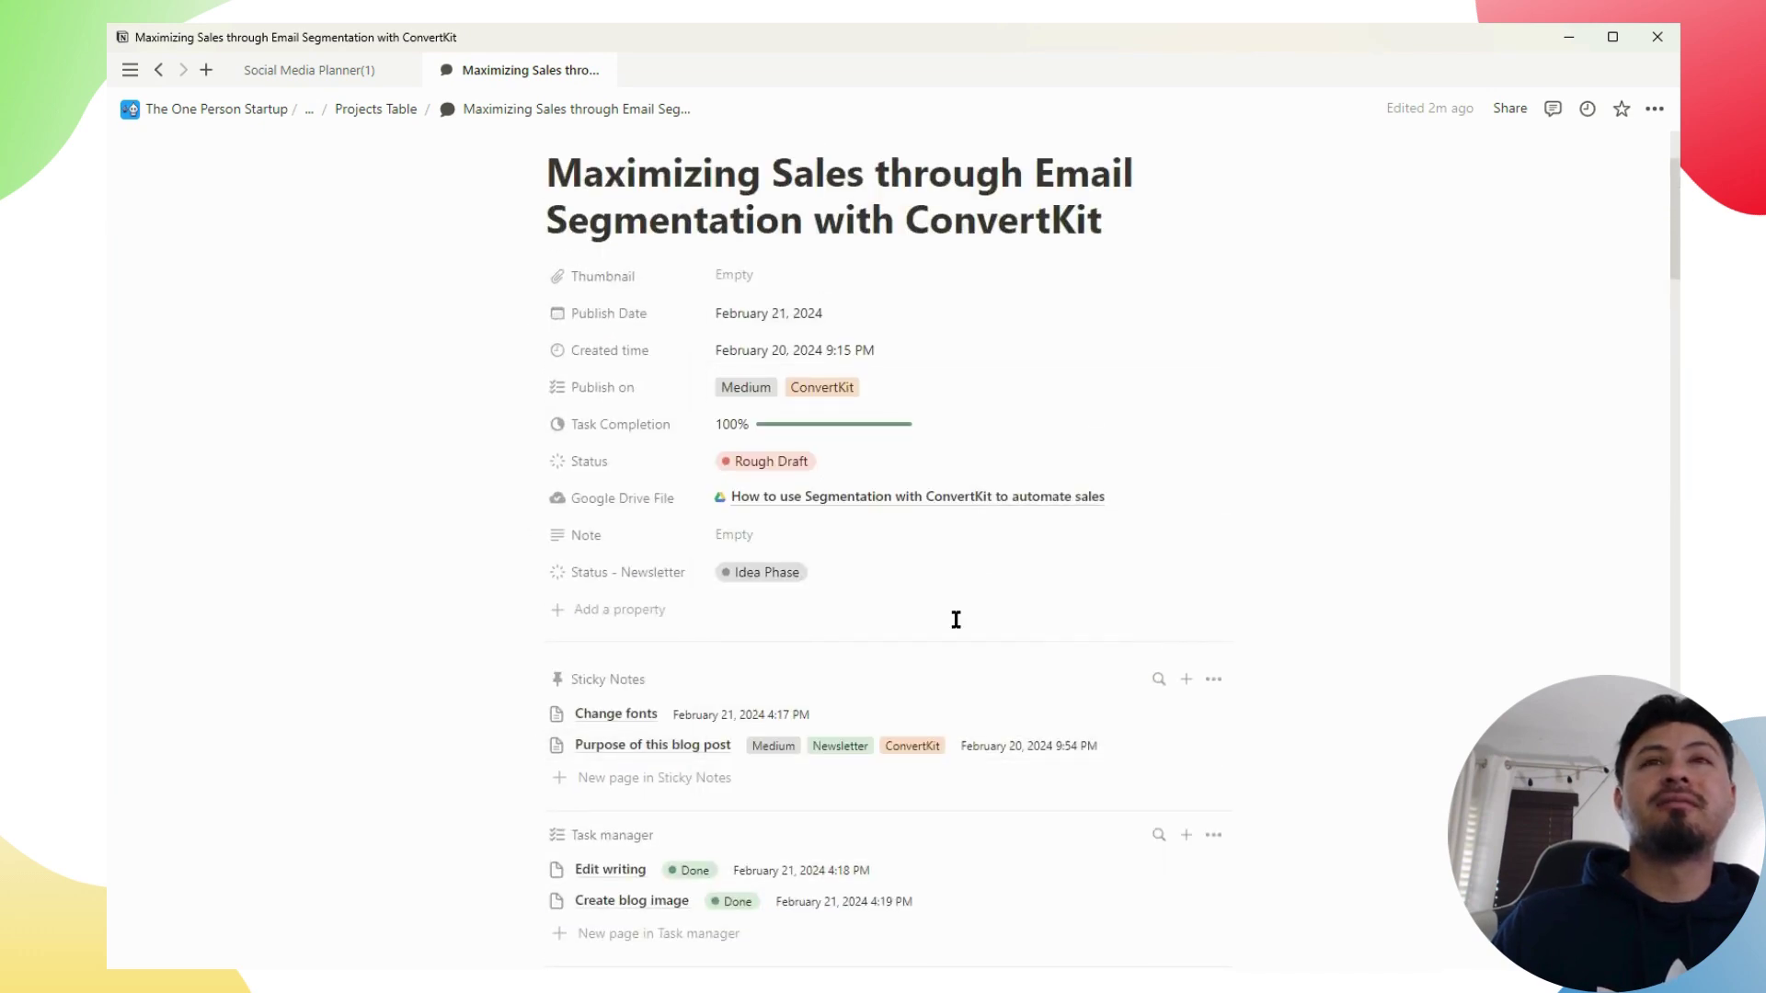
pyautogui.scroll(-3, 1021, 736)
pyautogui.scroll(-4, 1026, 810)
pyautogui.scroll(2, 950, 840)
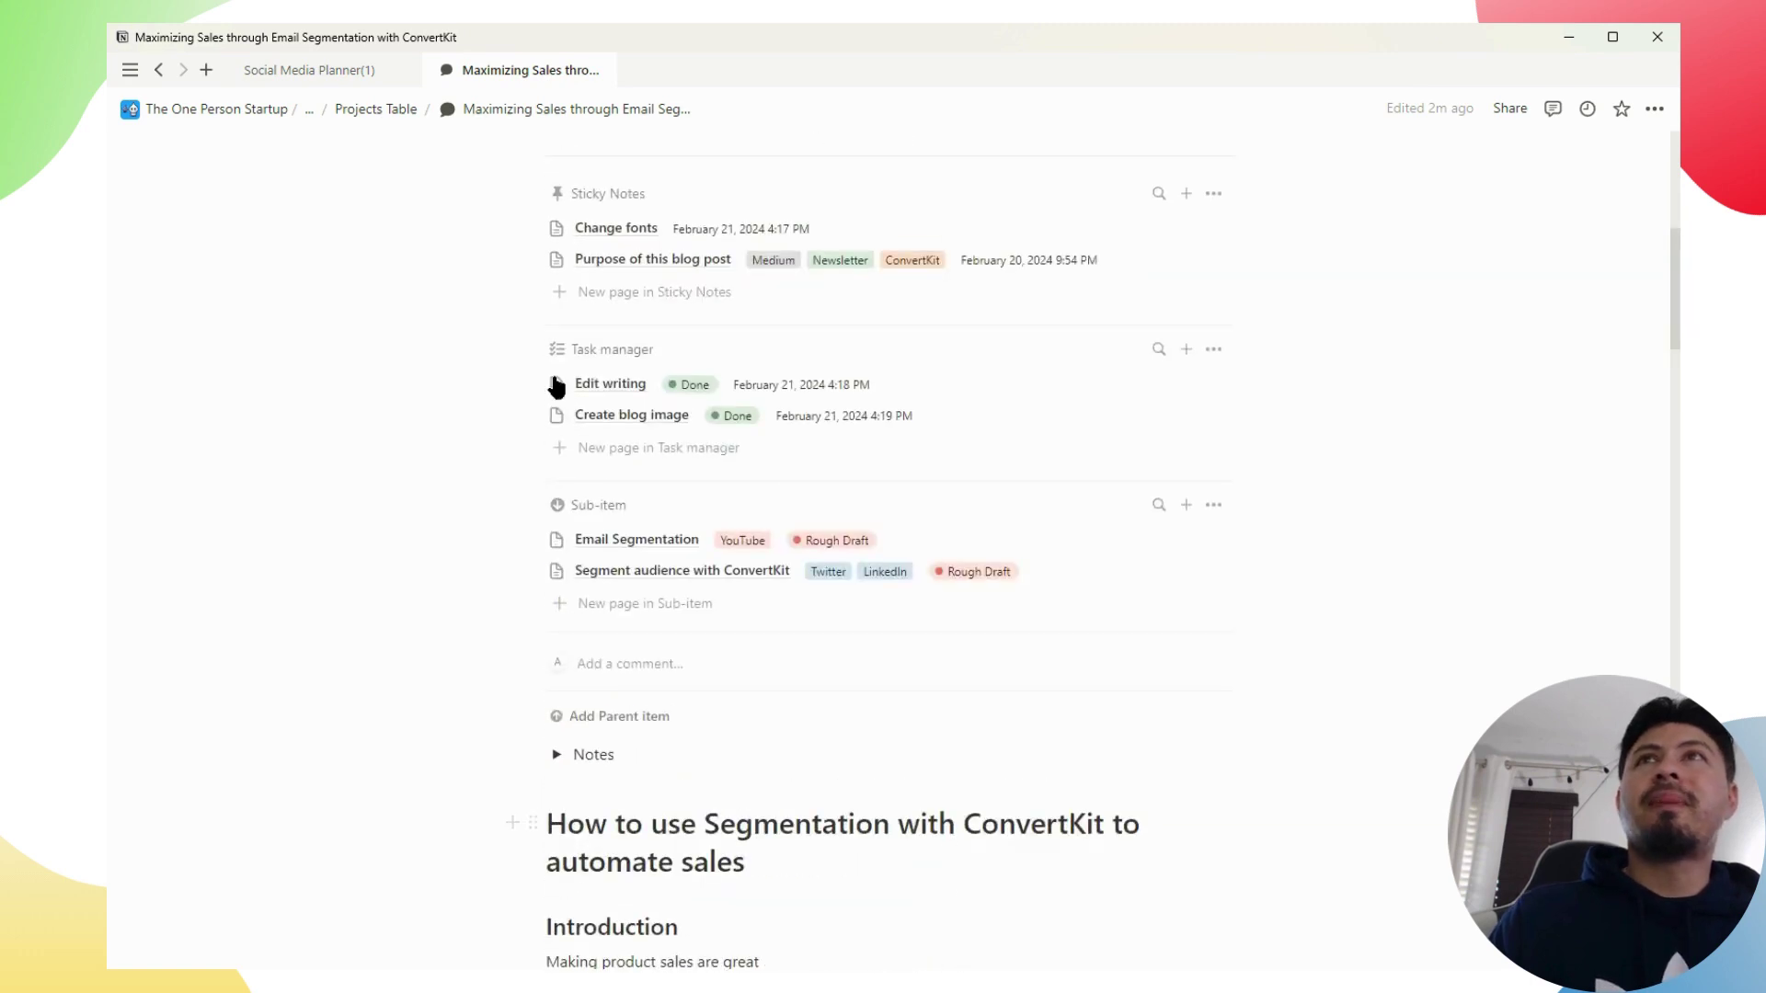
# Return to the Social Media Planner page by way of Projects Table and Databases, and look over the Platforms gallery
pyautogui.click(368, 112)
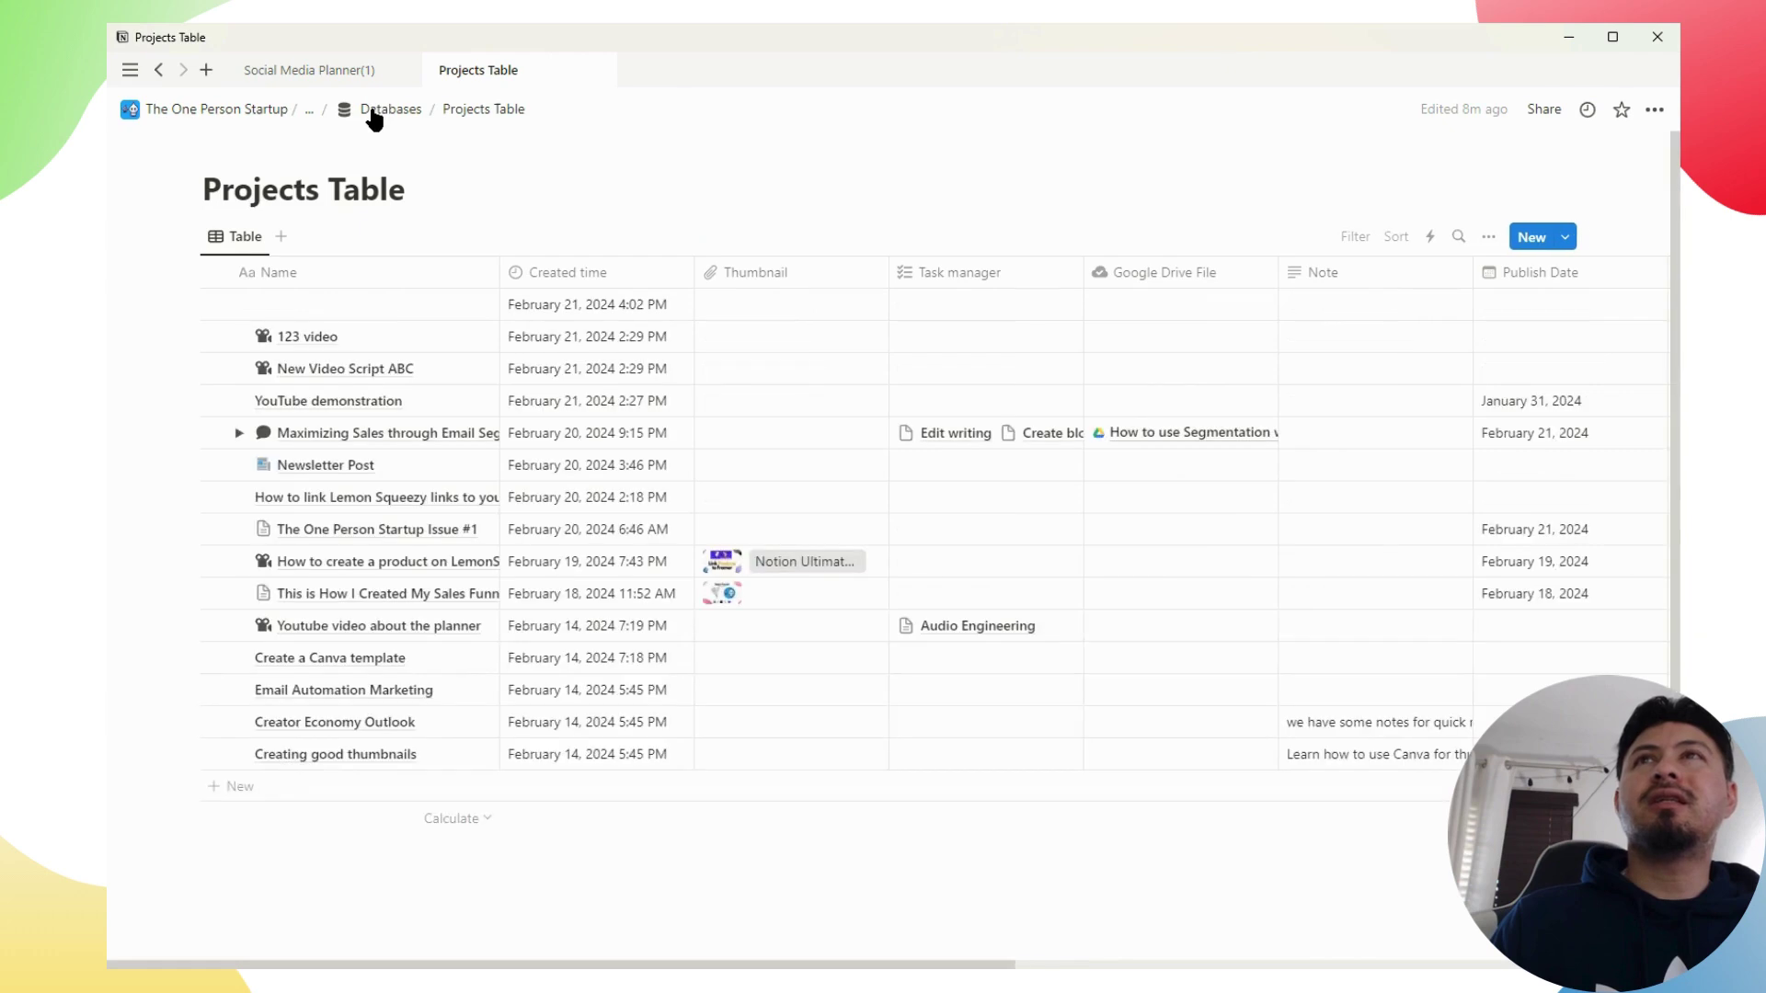
pyautogui.click(372, 111)
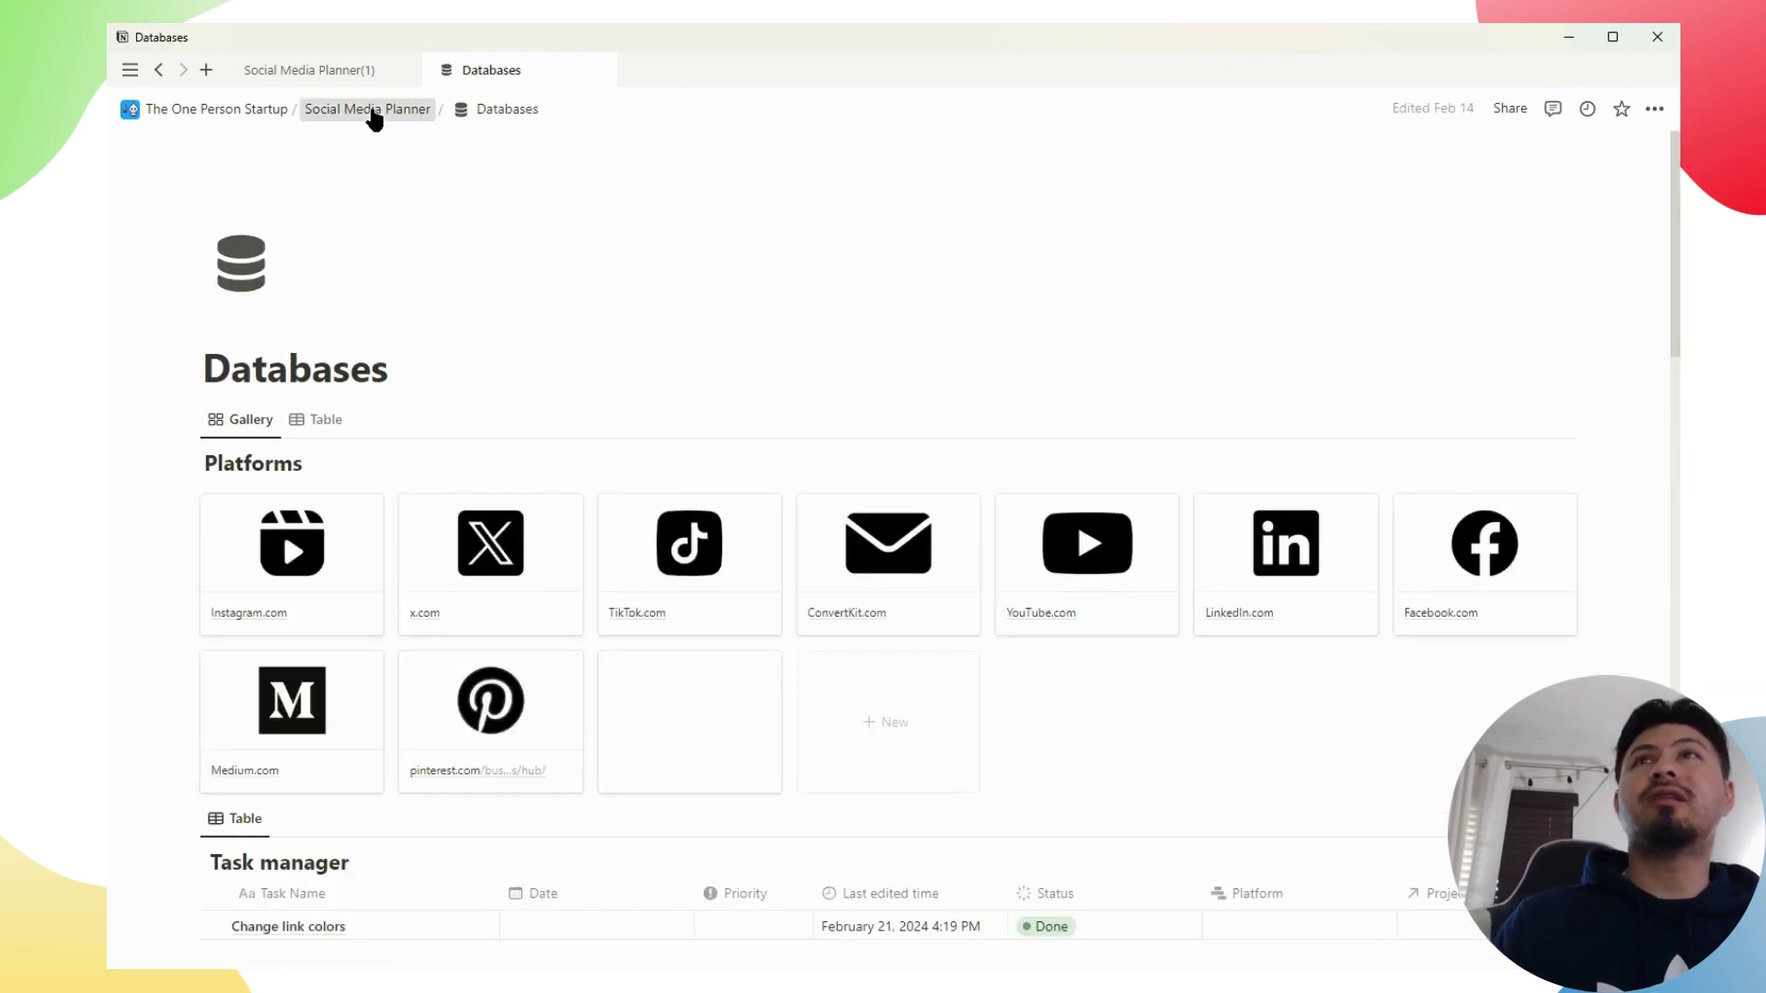
pyautogui.click(373, 111)
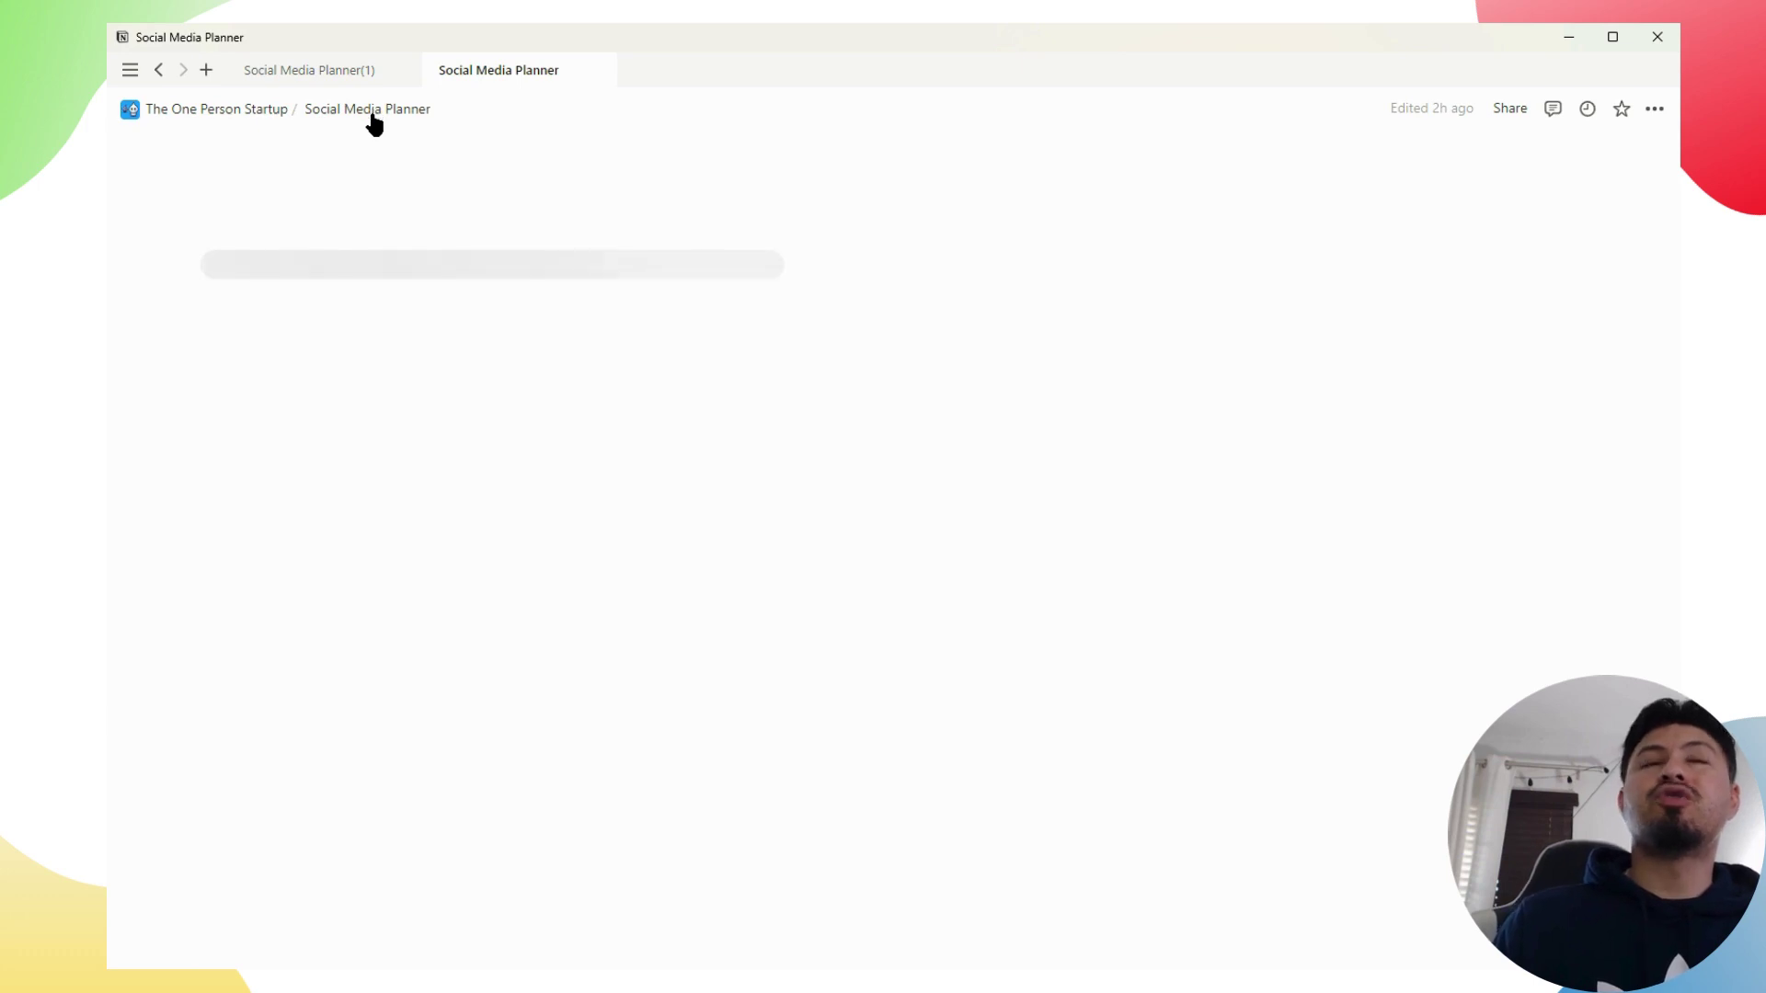
pyautogui.scroll(-3, 897, 649)
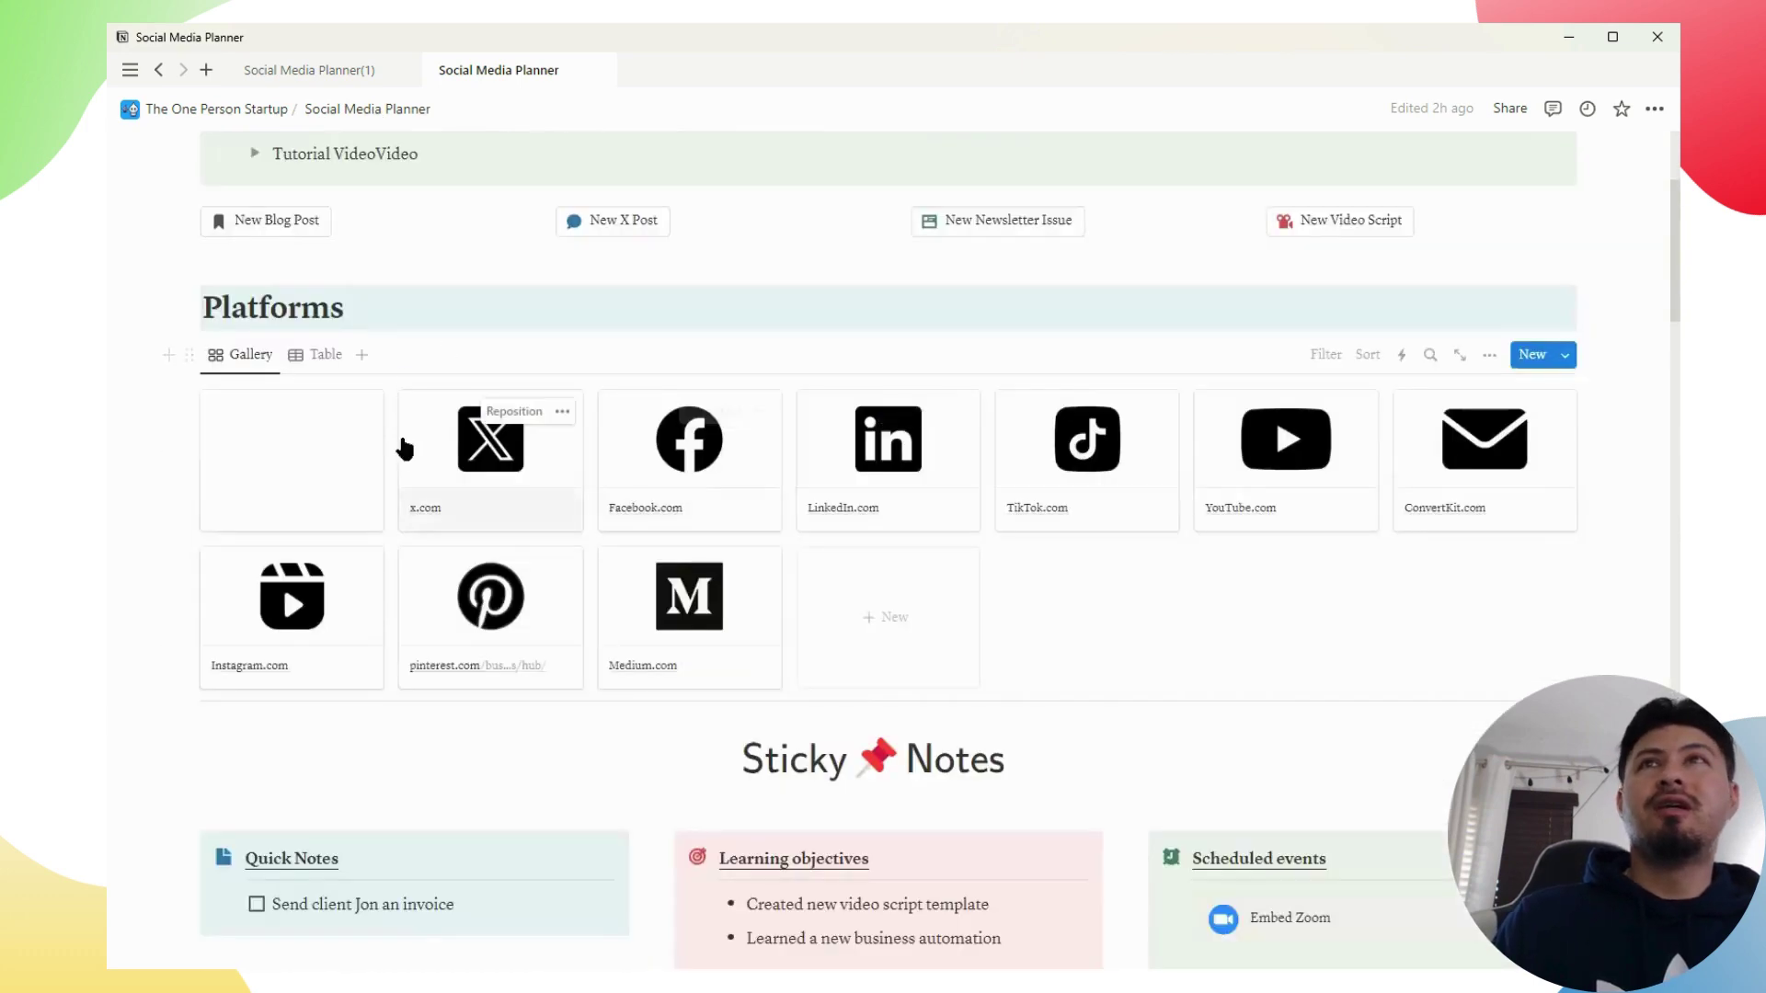
pyautogui.scroll(1, 398, 445)
pyautogui.scroll(-1, 1155, 610)
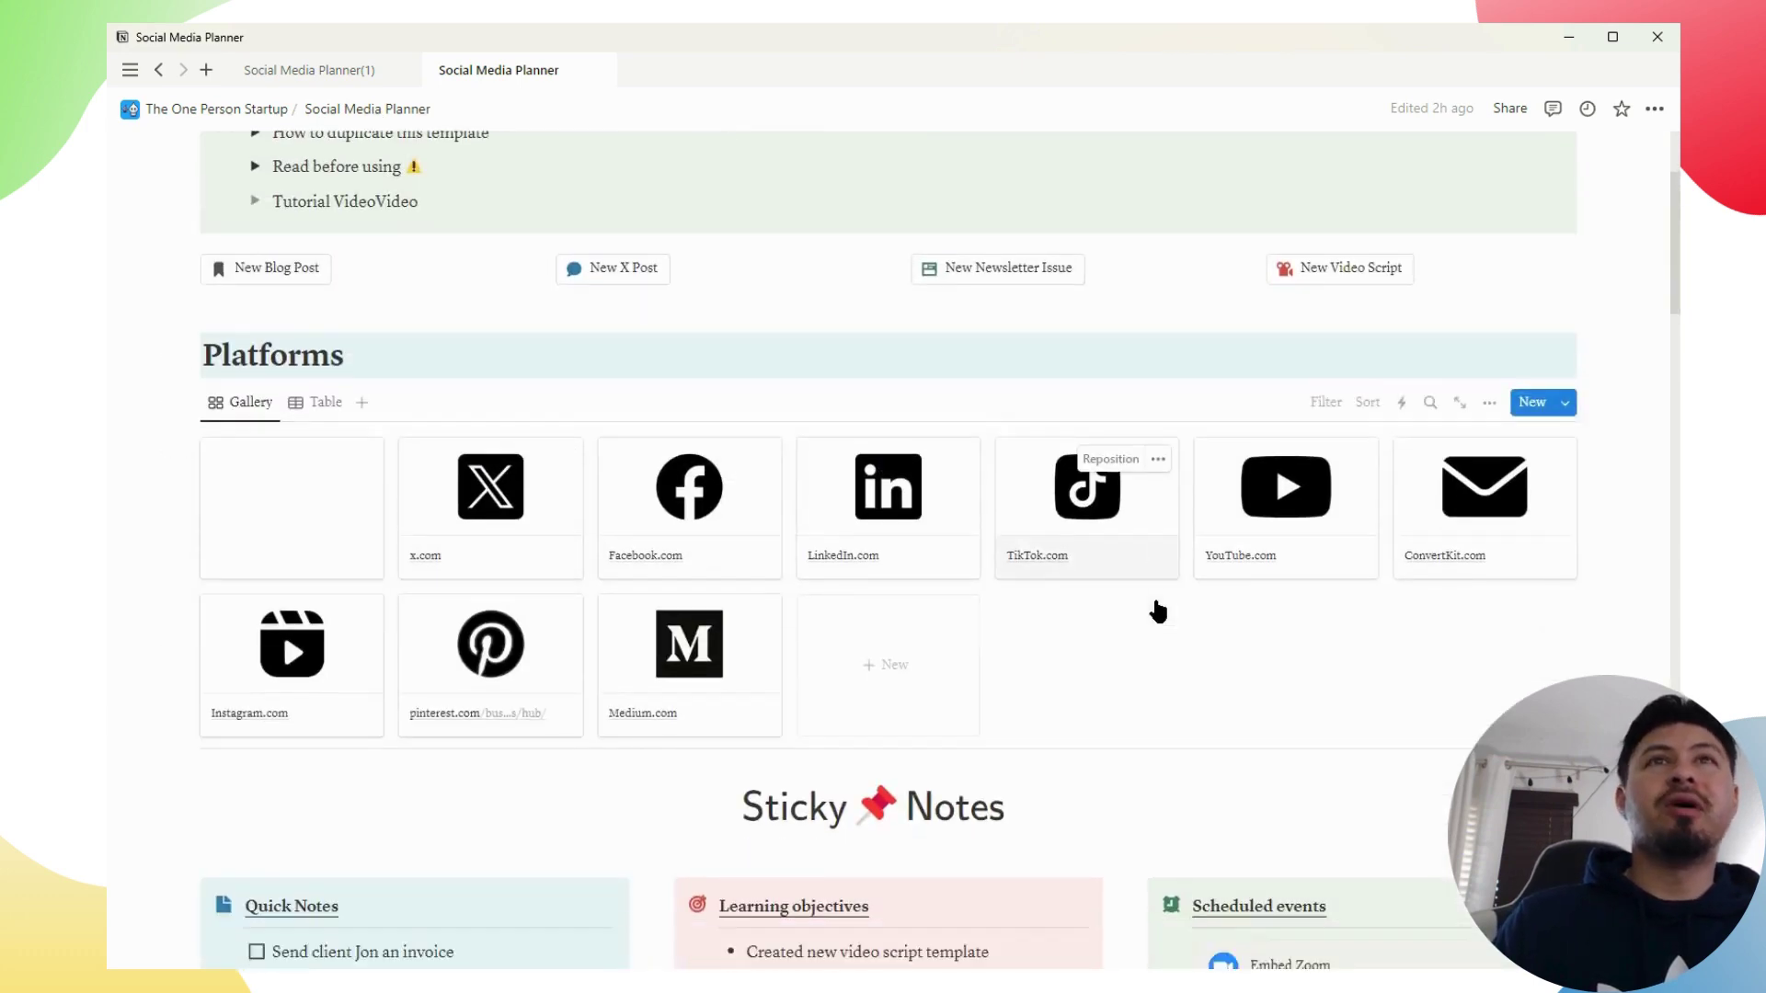
# Review the planner's Sticky Notes callouts, the Quick Notes gallery with its platform tag, and the Tasks table
pyautogui.scroll(-5, 809, 710)
pyautogui.scroll(-3, 810, 705)
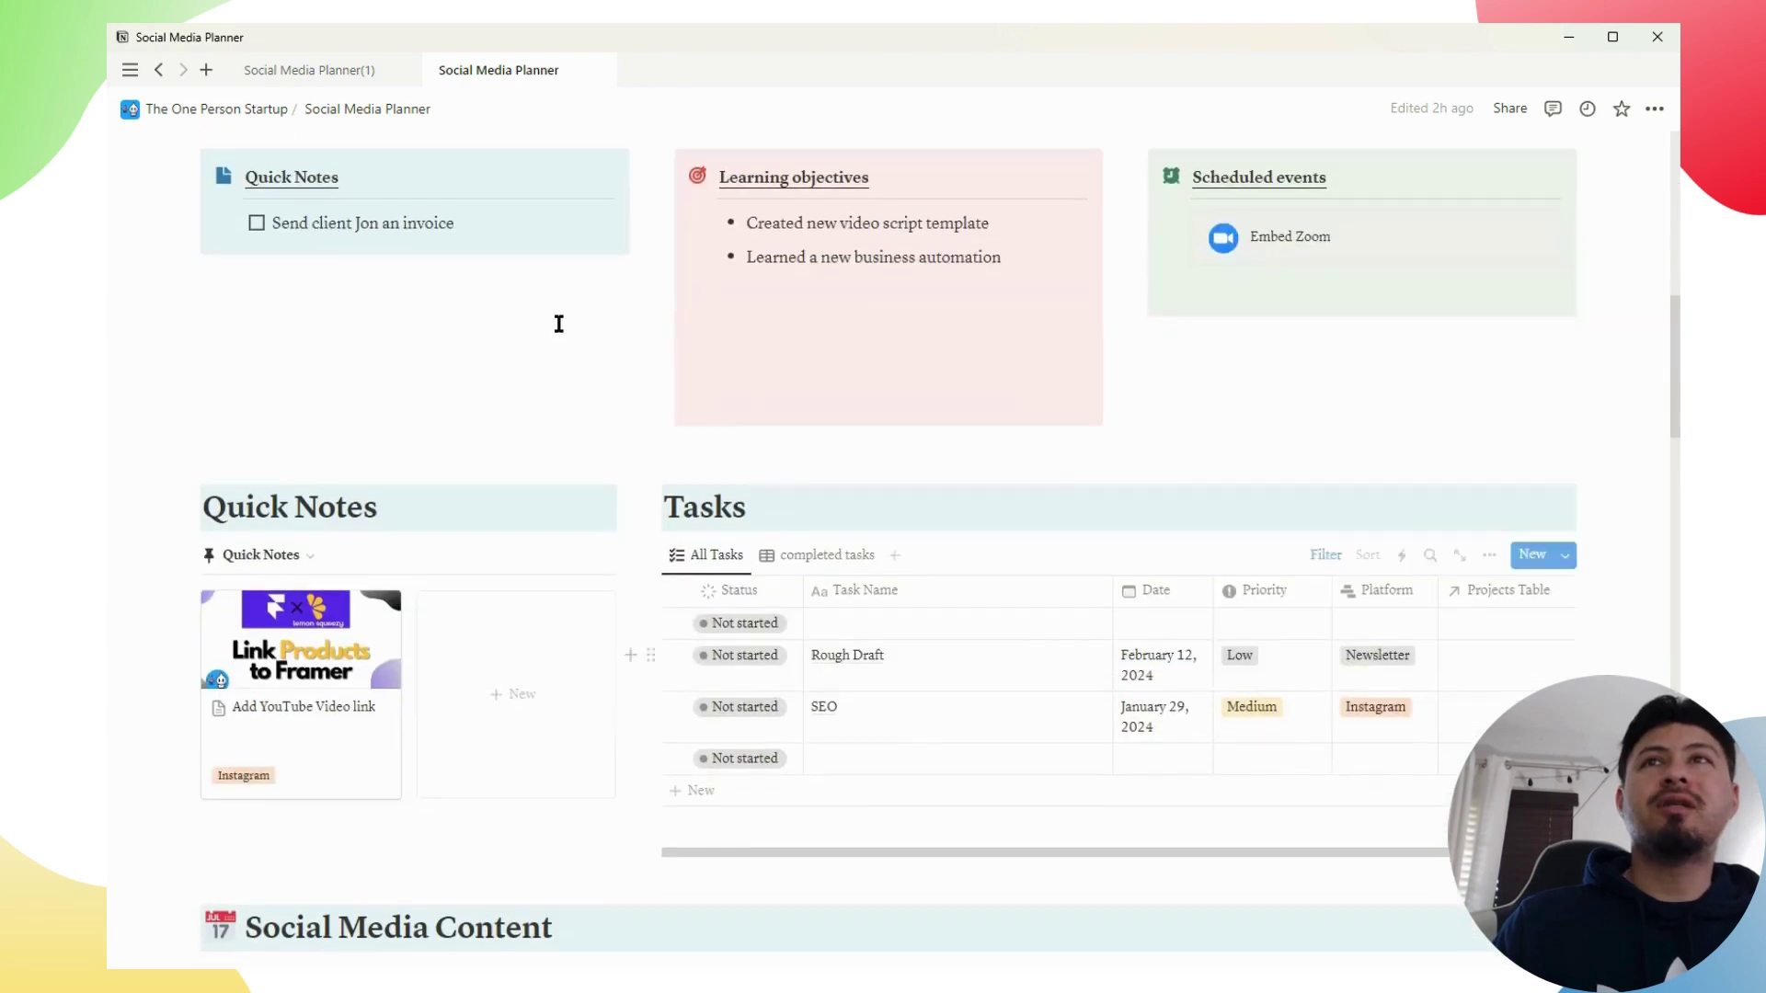
pyautogui.scroll(2, 864, 346)
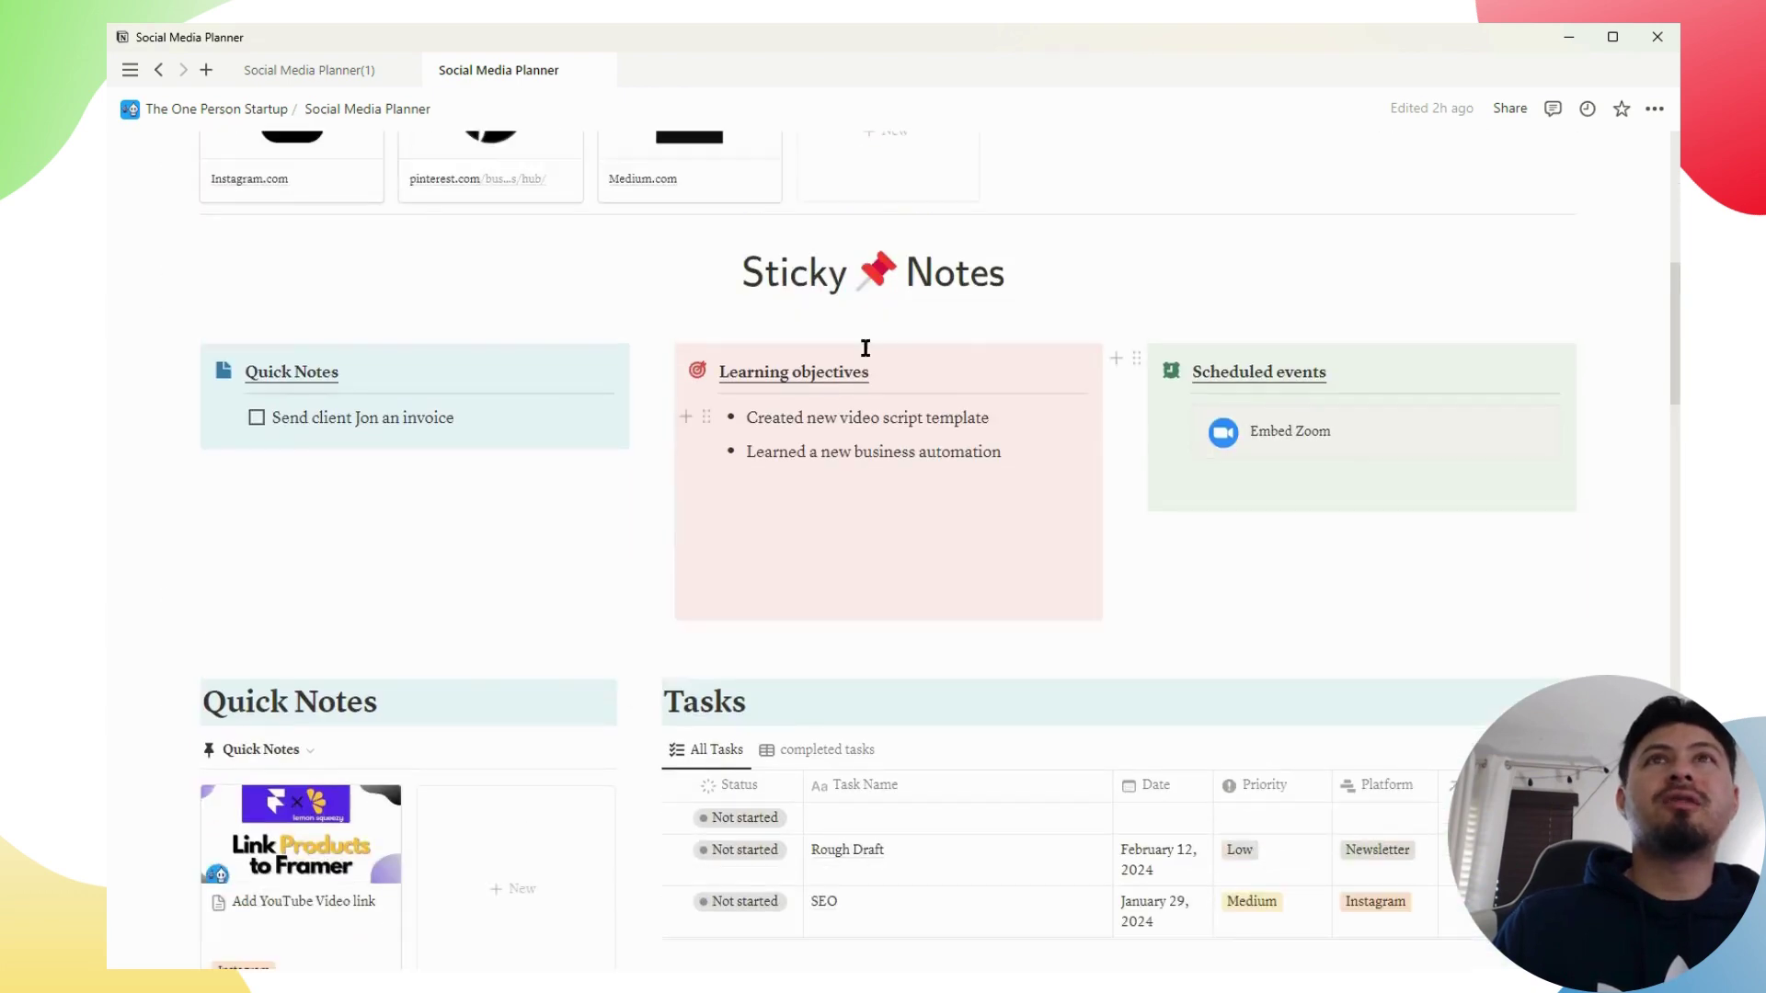
pyautogui.scroll(-4, 812, 551)
pyautogui.scroll(-1, 735, 529)
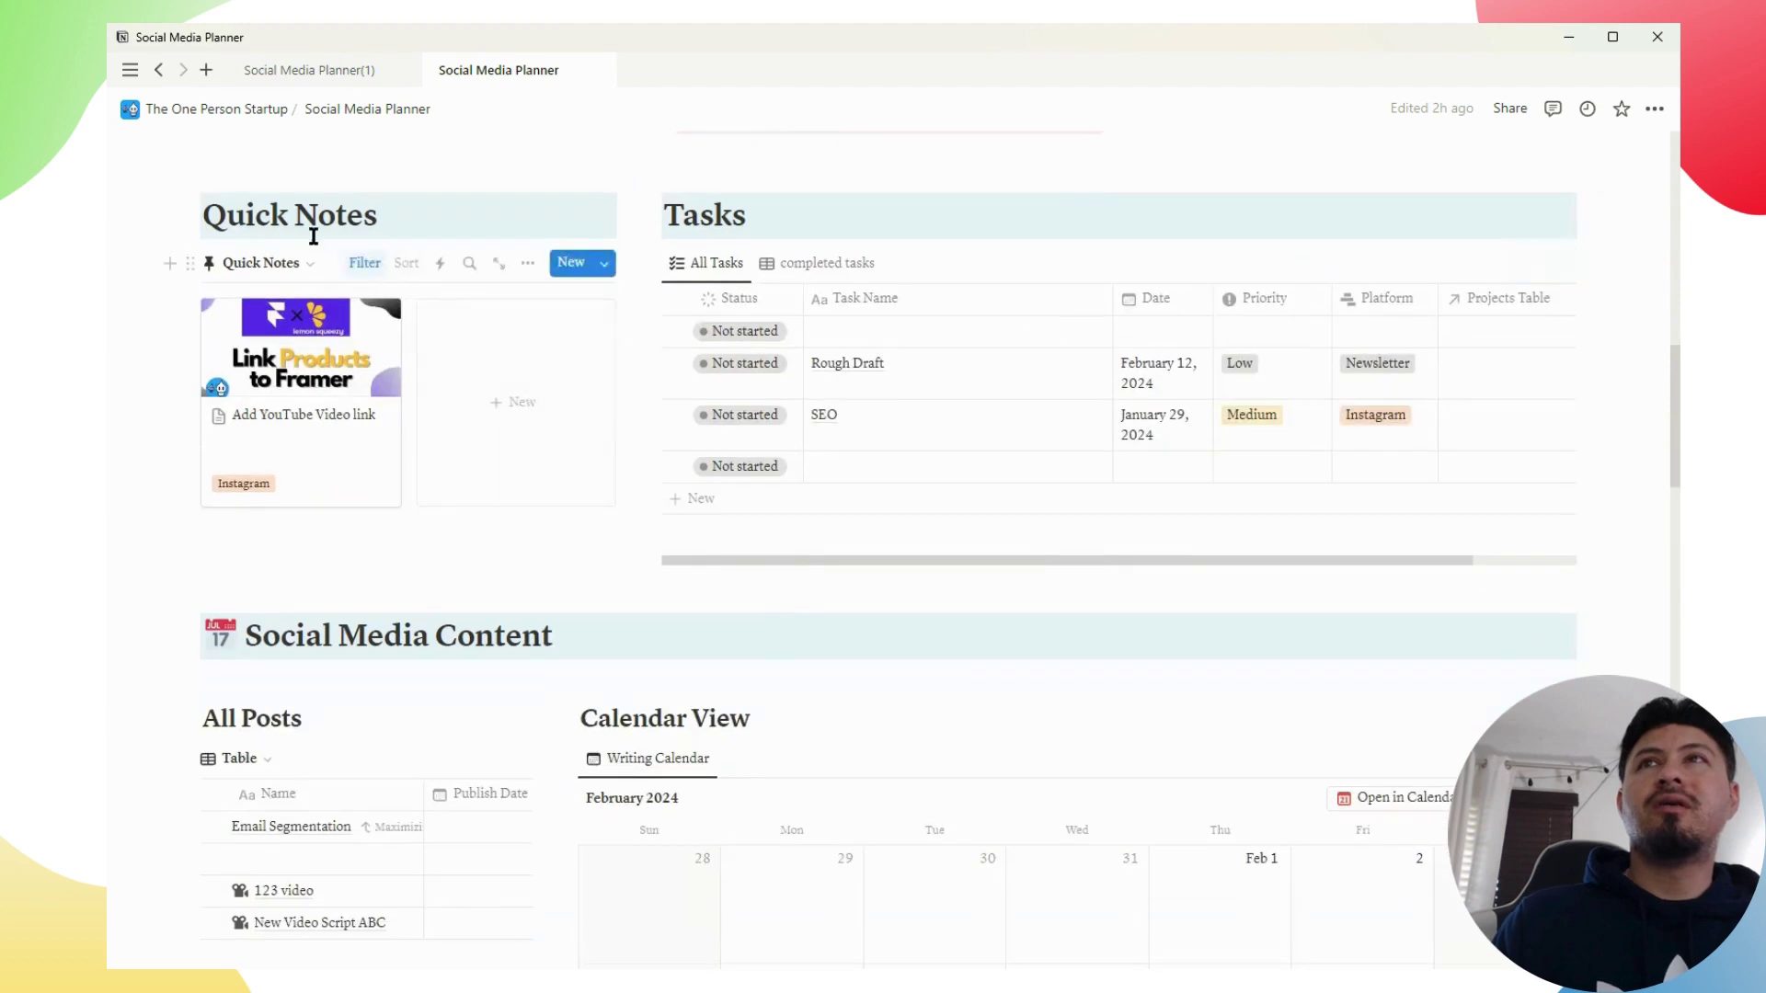
pyautogui.scroll(3, 430, 481)
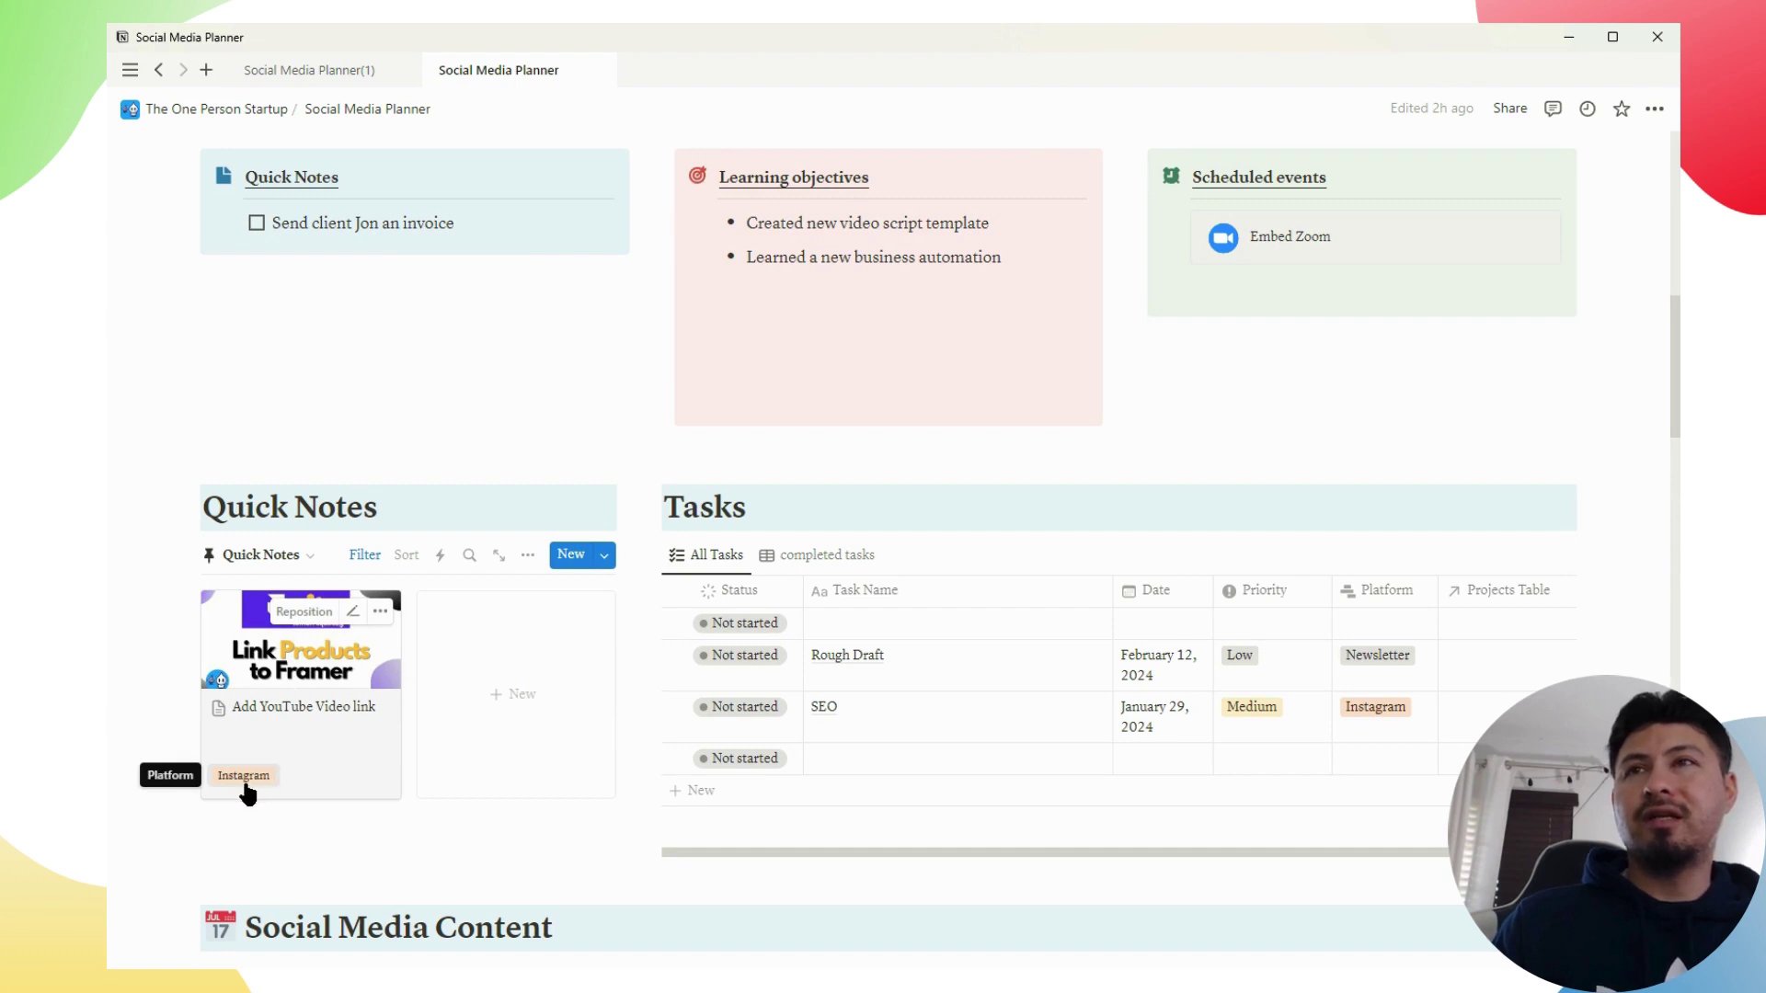
pyautogui.scroll(-1, 800, 722)
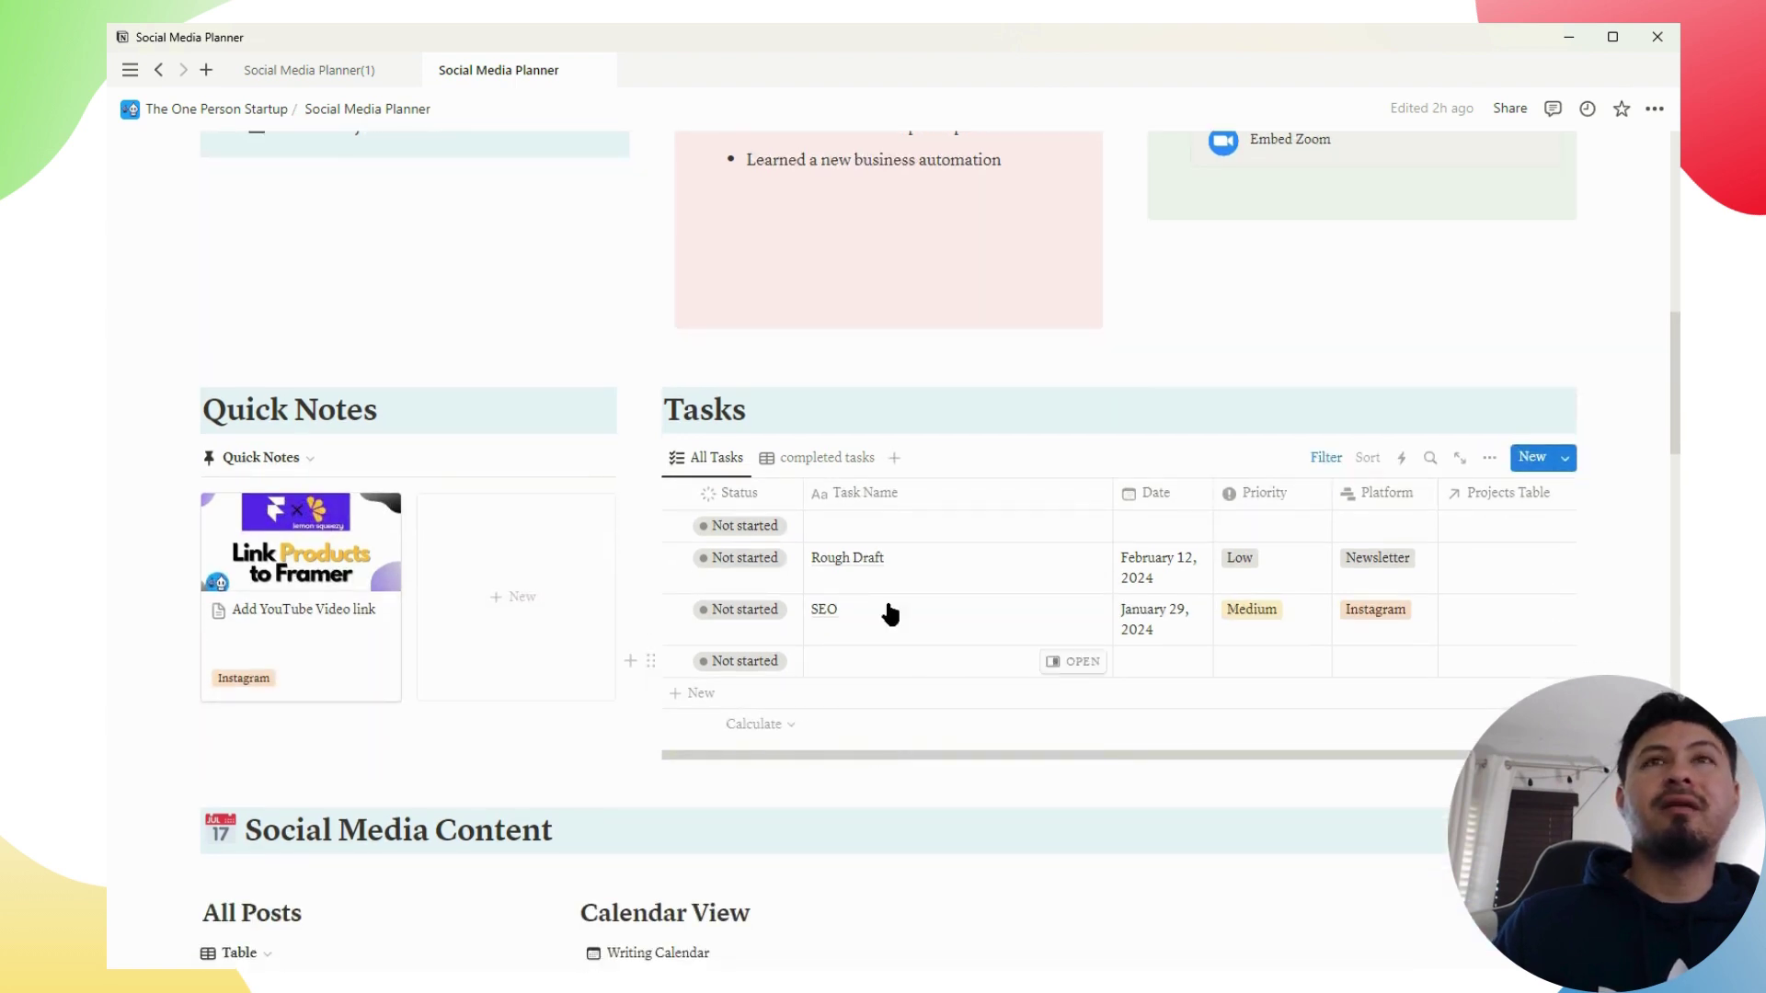
# Look through the planner's Social Media Content posts and calendar, Progress Board for Social Media, and Newsletter section
pyautogui.scroll(-5, 963, 677)
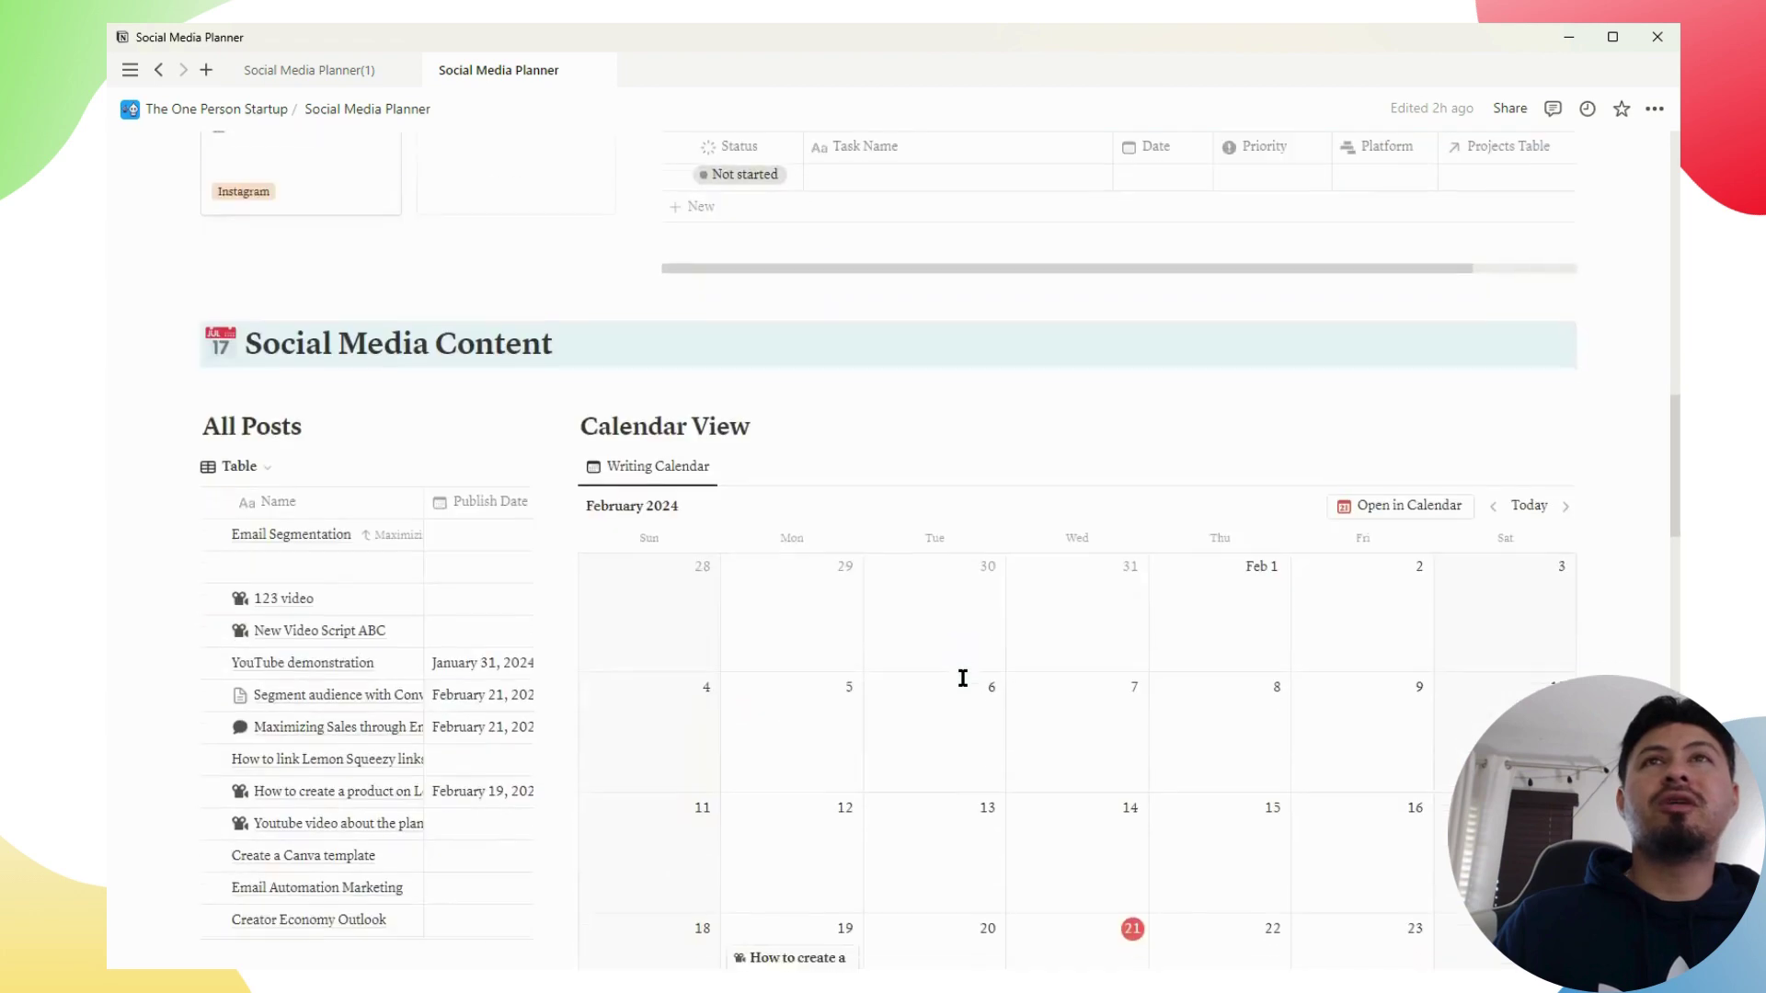
pyautogui.scroll(-1, 963, 678)
pyautogui.scroll(3, 963, 677)
pyautogui.scroll(2, 983, 546)
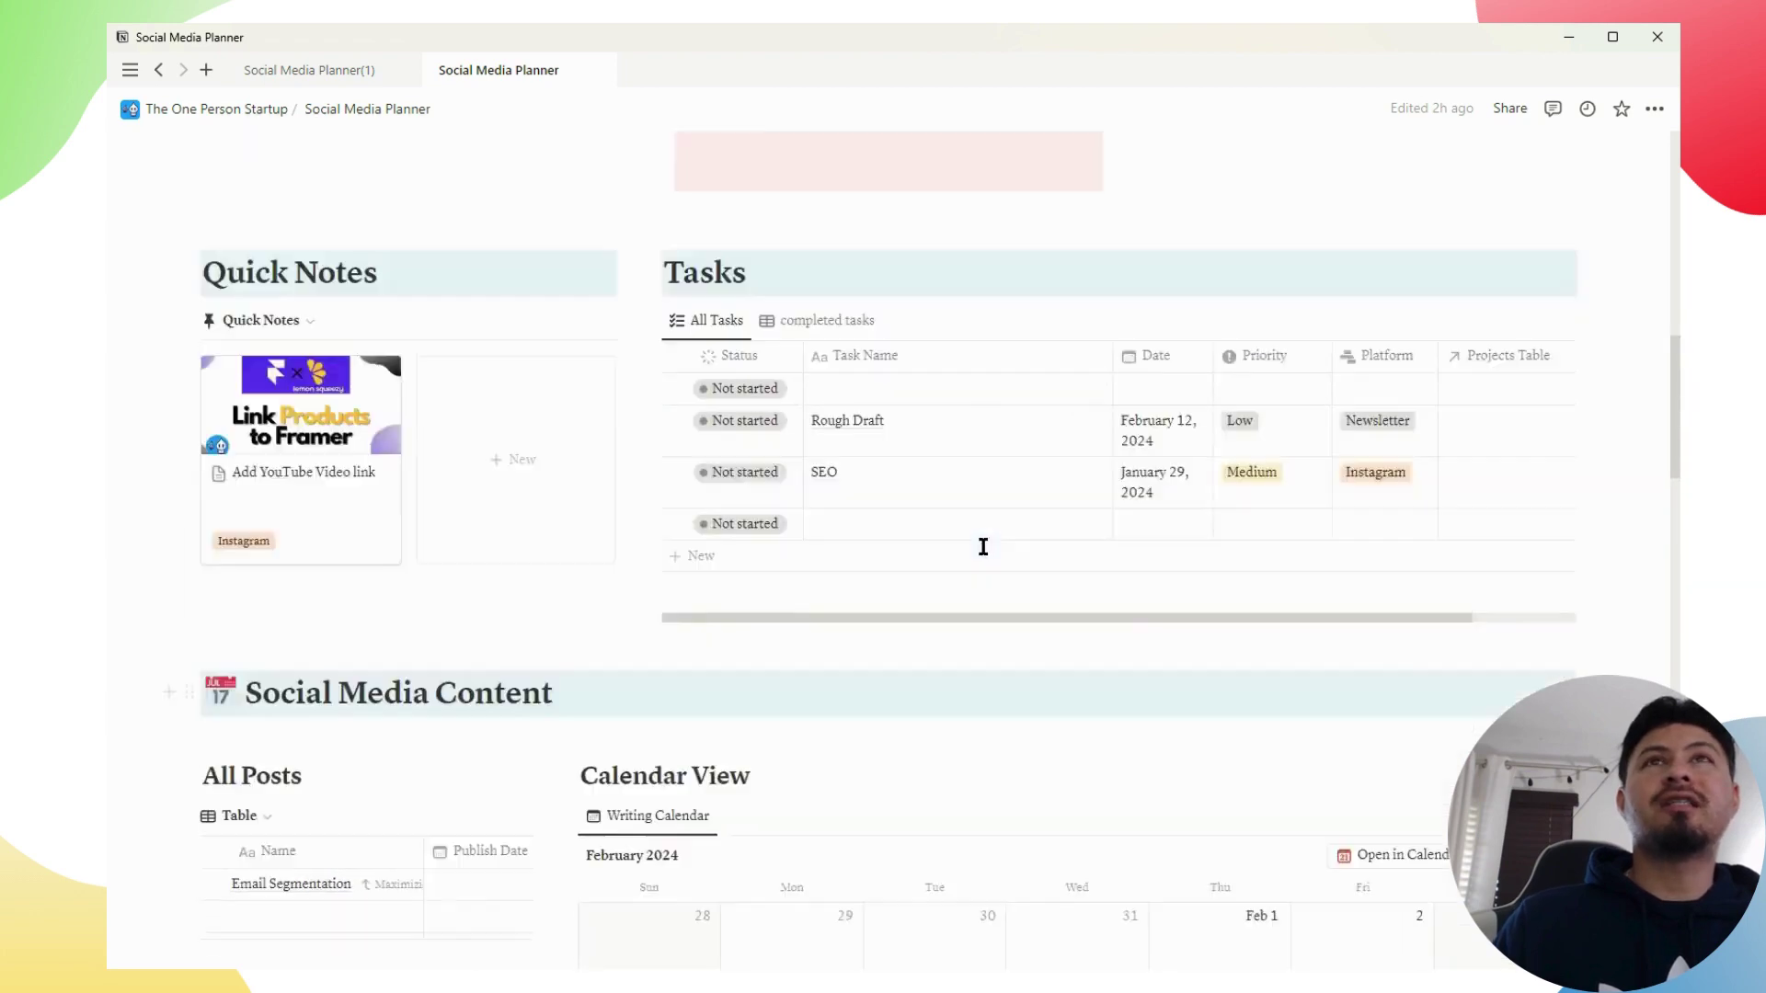
pyautogui.scroll(12, 984, 547)
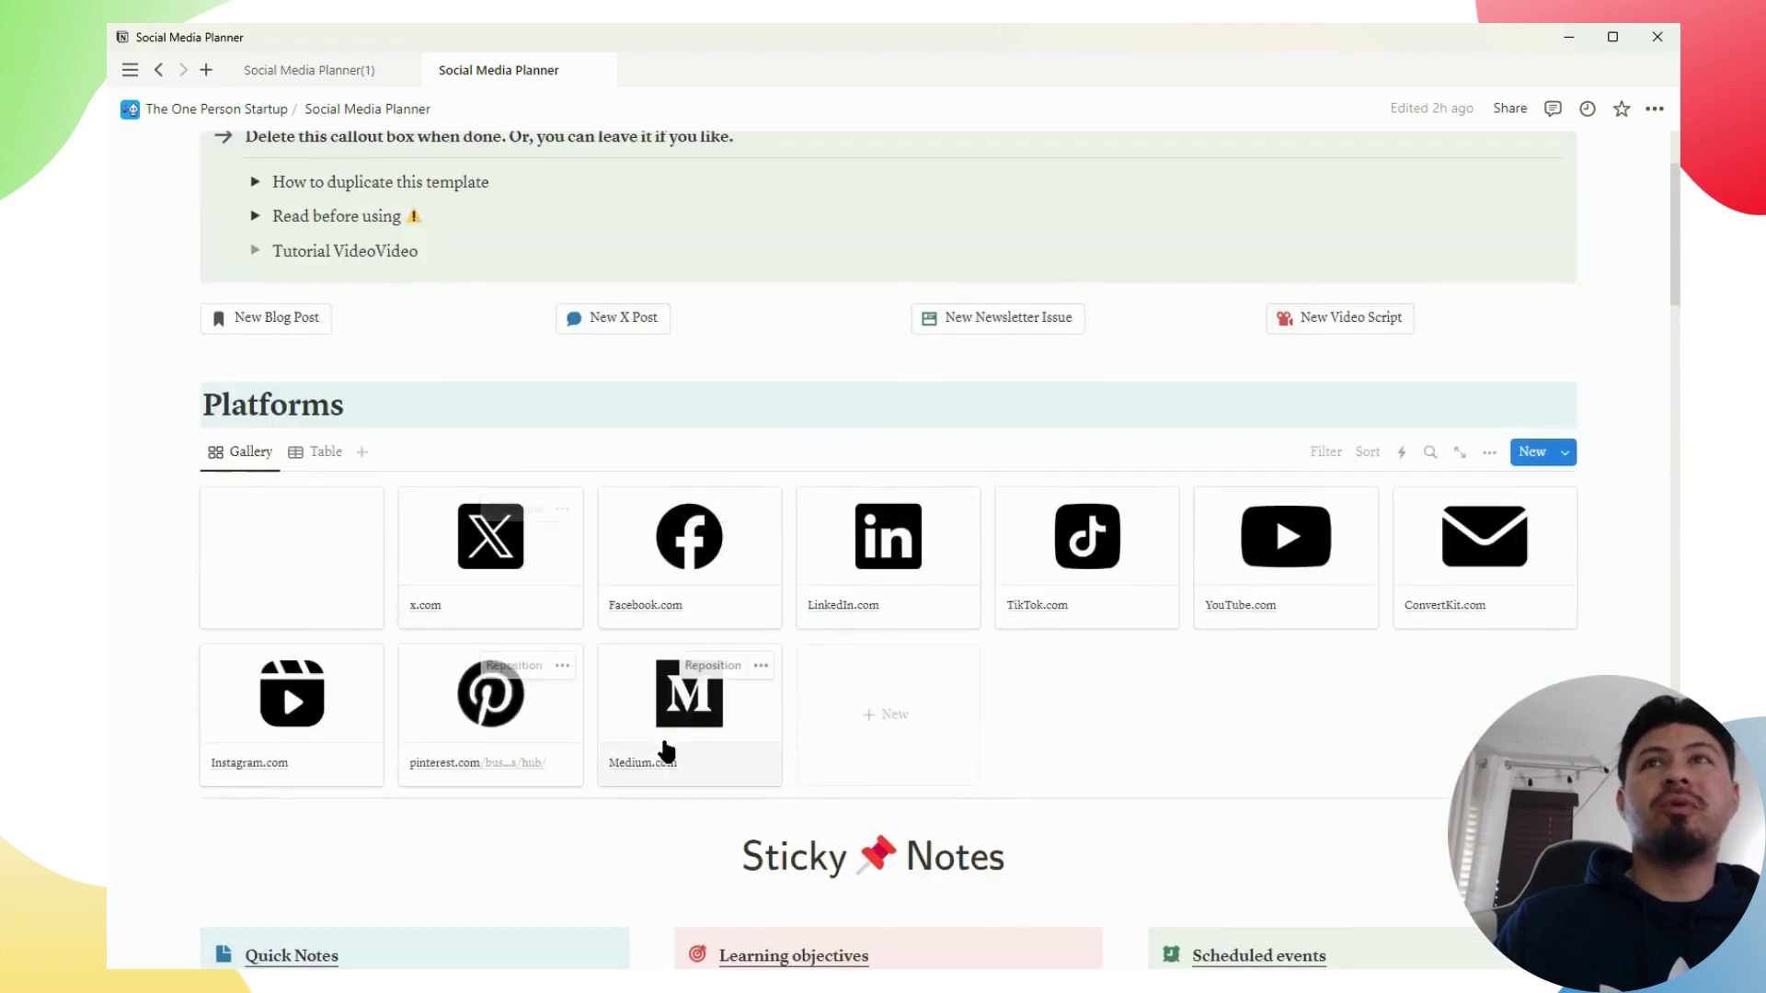
pyautogui.scroll(-9, 666, 751)
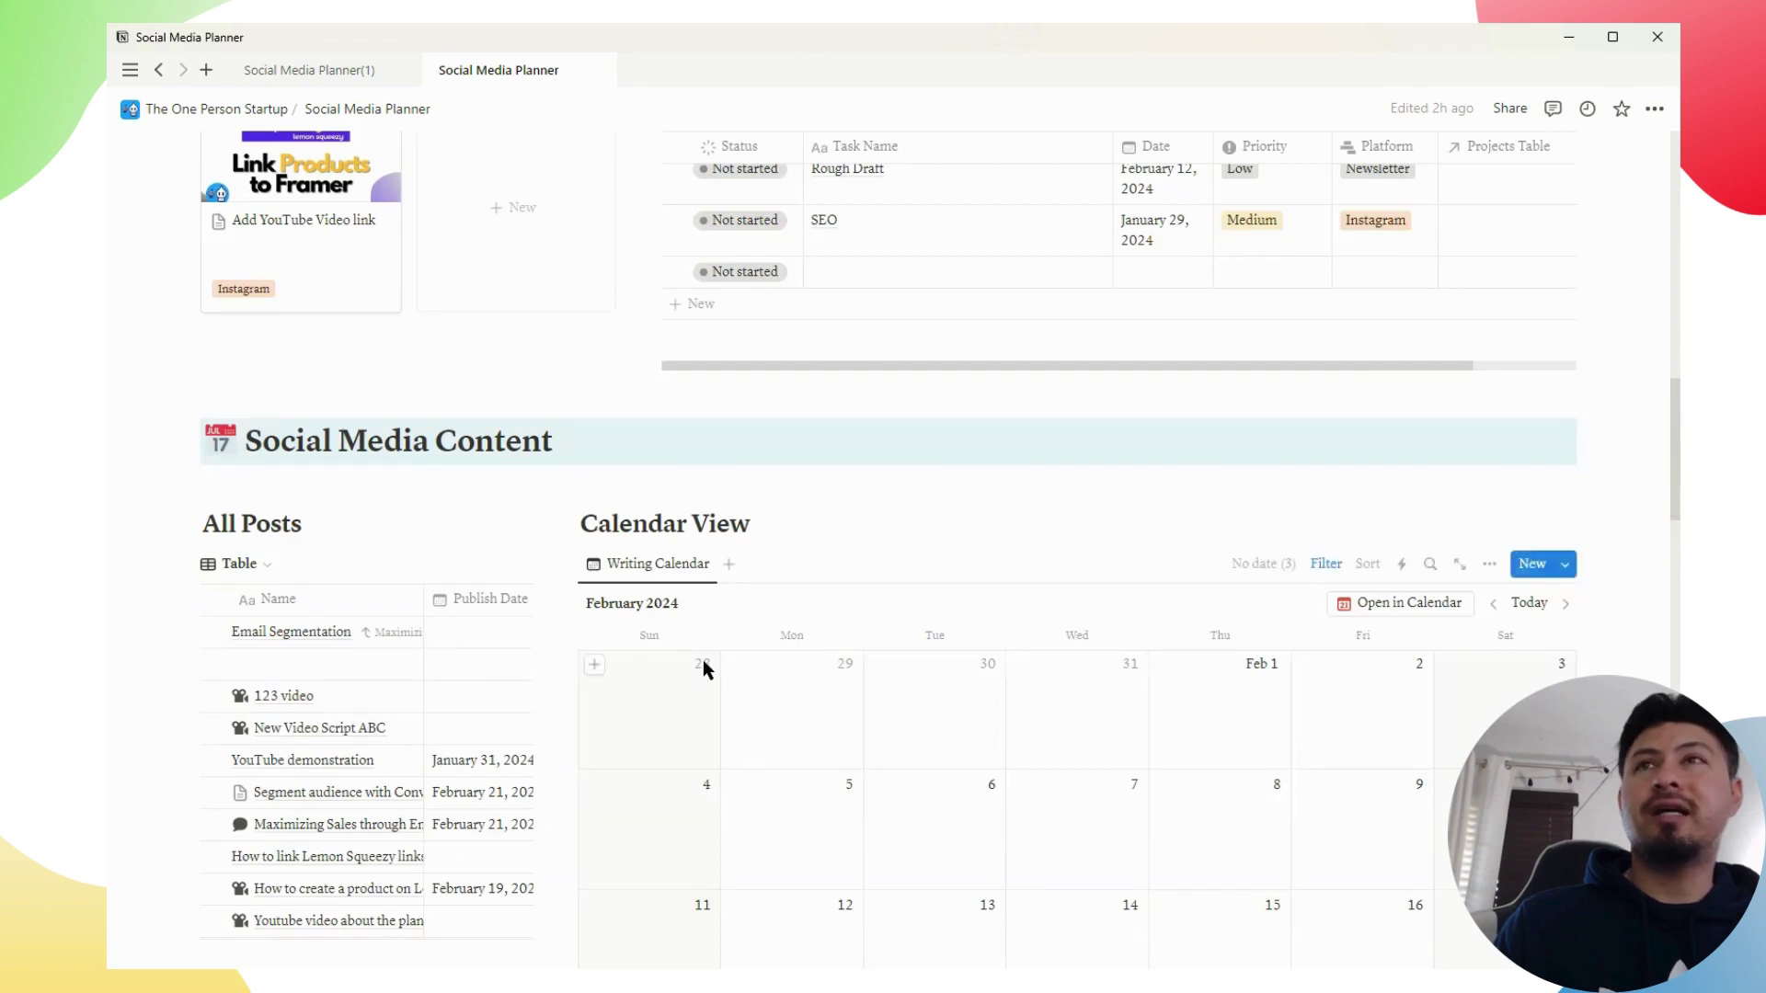
pyautogui.scroll(-3, 703, 659)
pyautogui.scroll(-4, 674, 564)
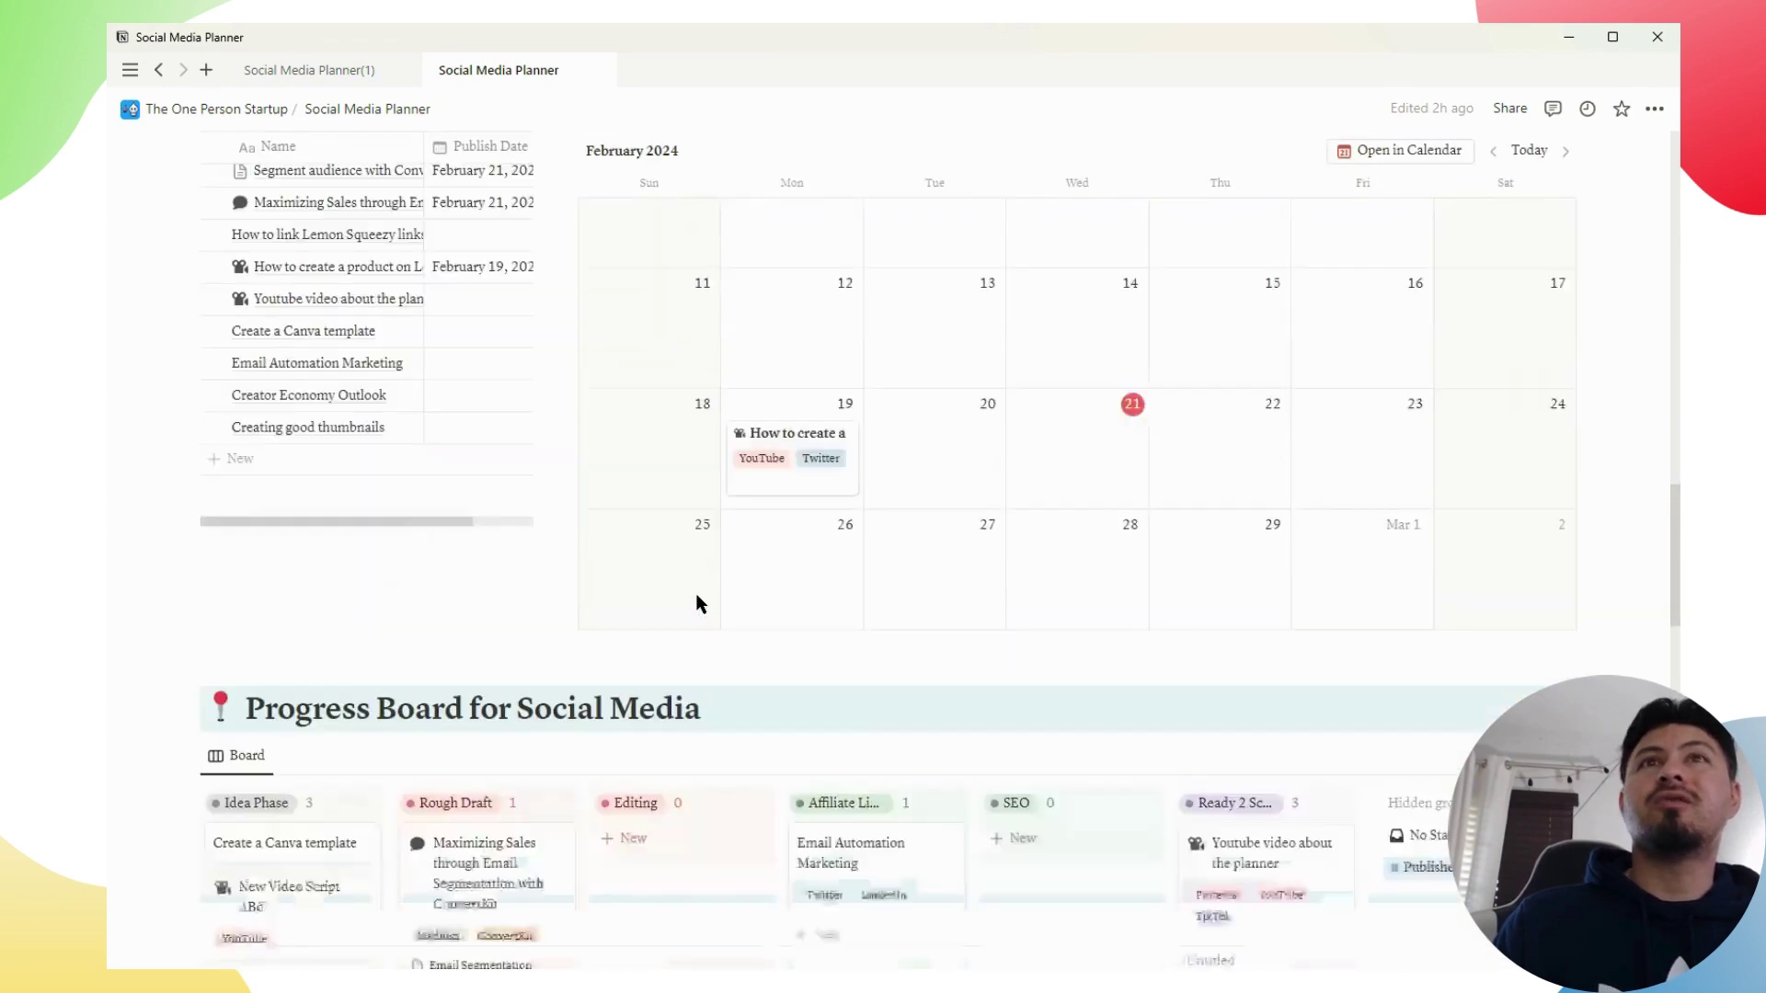
pyautogui.scroll(-8, 699, 598)
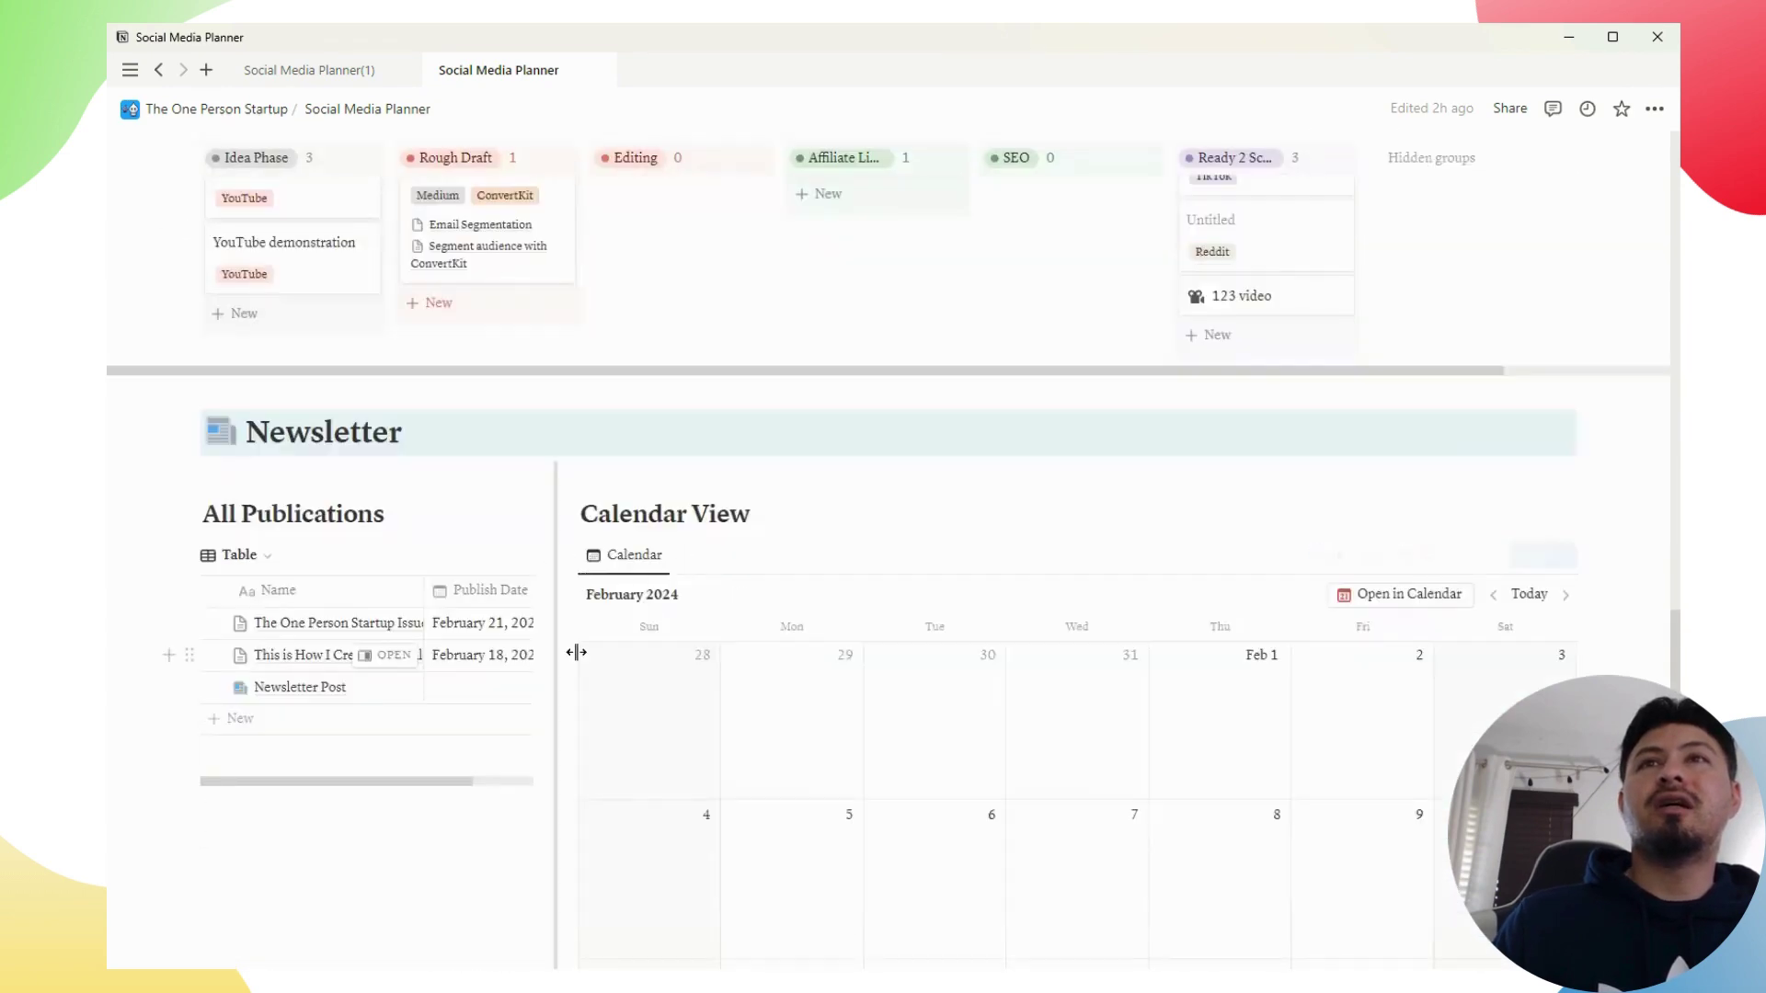
pyautogui.scroll(-7, 575, 652)
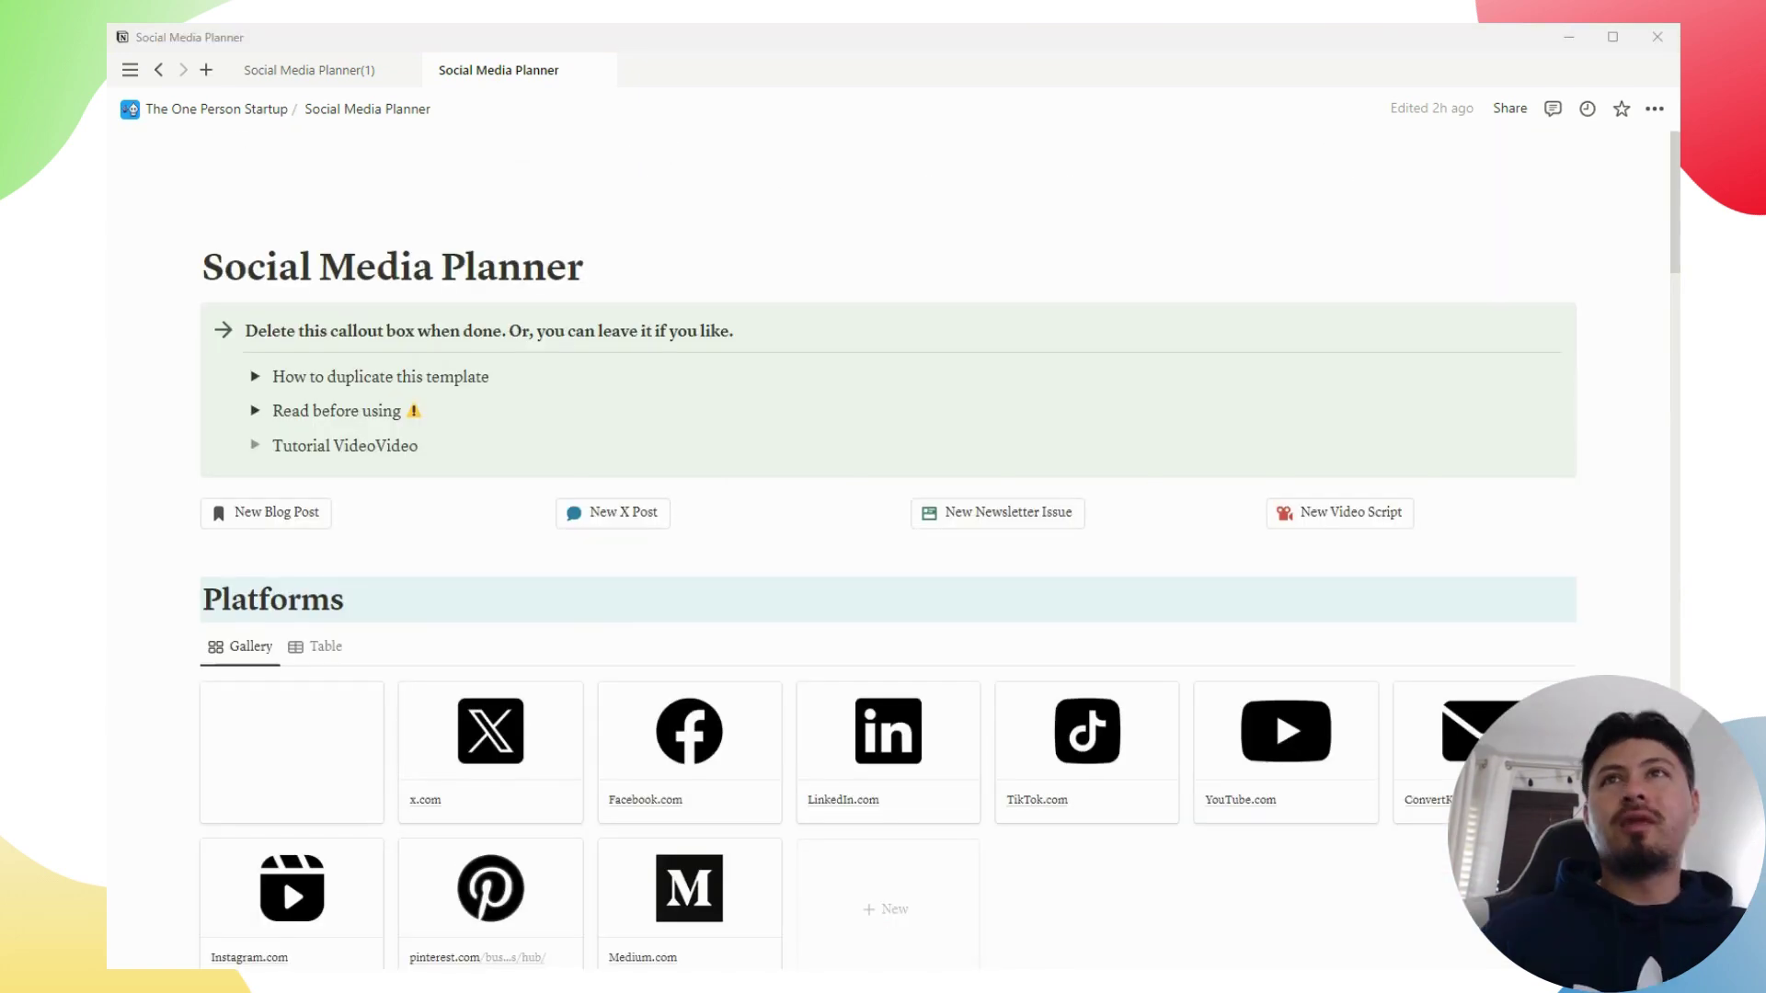
# Read and collapse the planner's 'Read before using' and 'How to duplicate this template' toggles, and expand the tutorial video toggle
pyautogui.scroll(-3, 1034, 708)
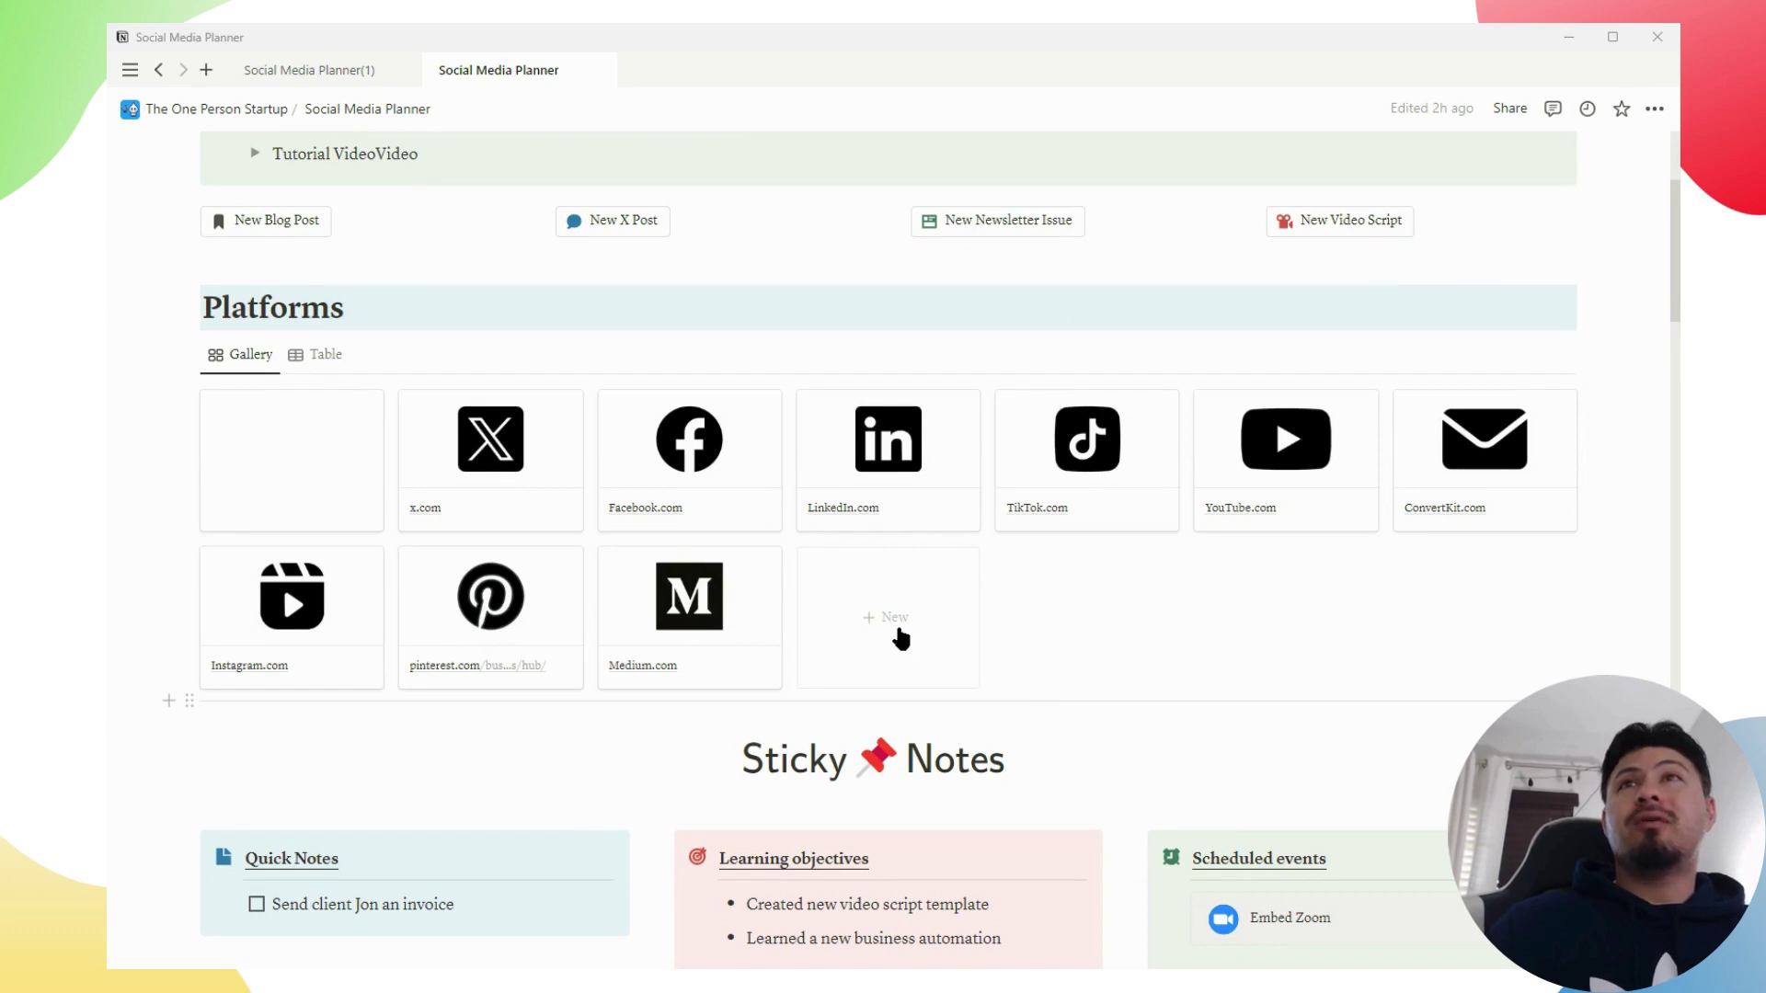
pyautogui.scroll(2, 543, 559)
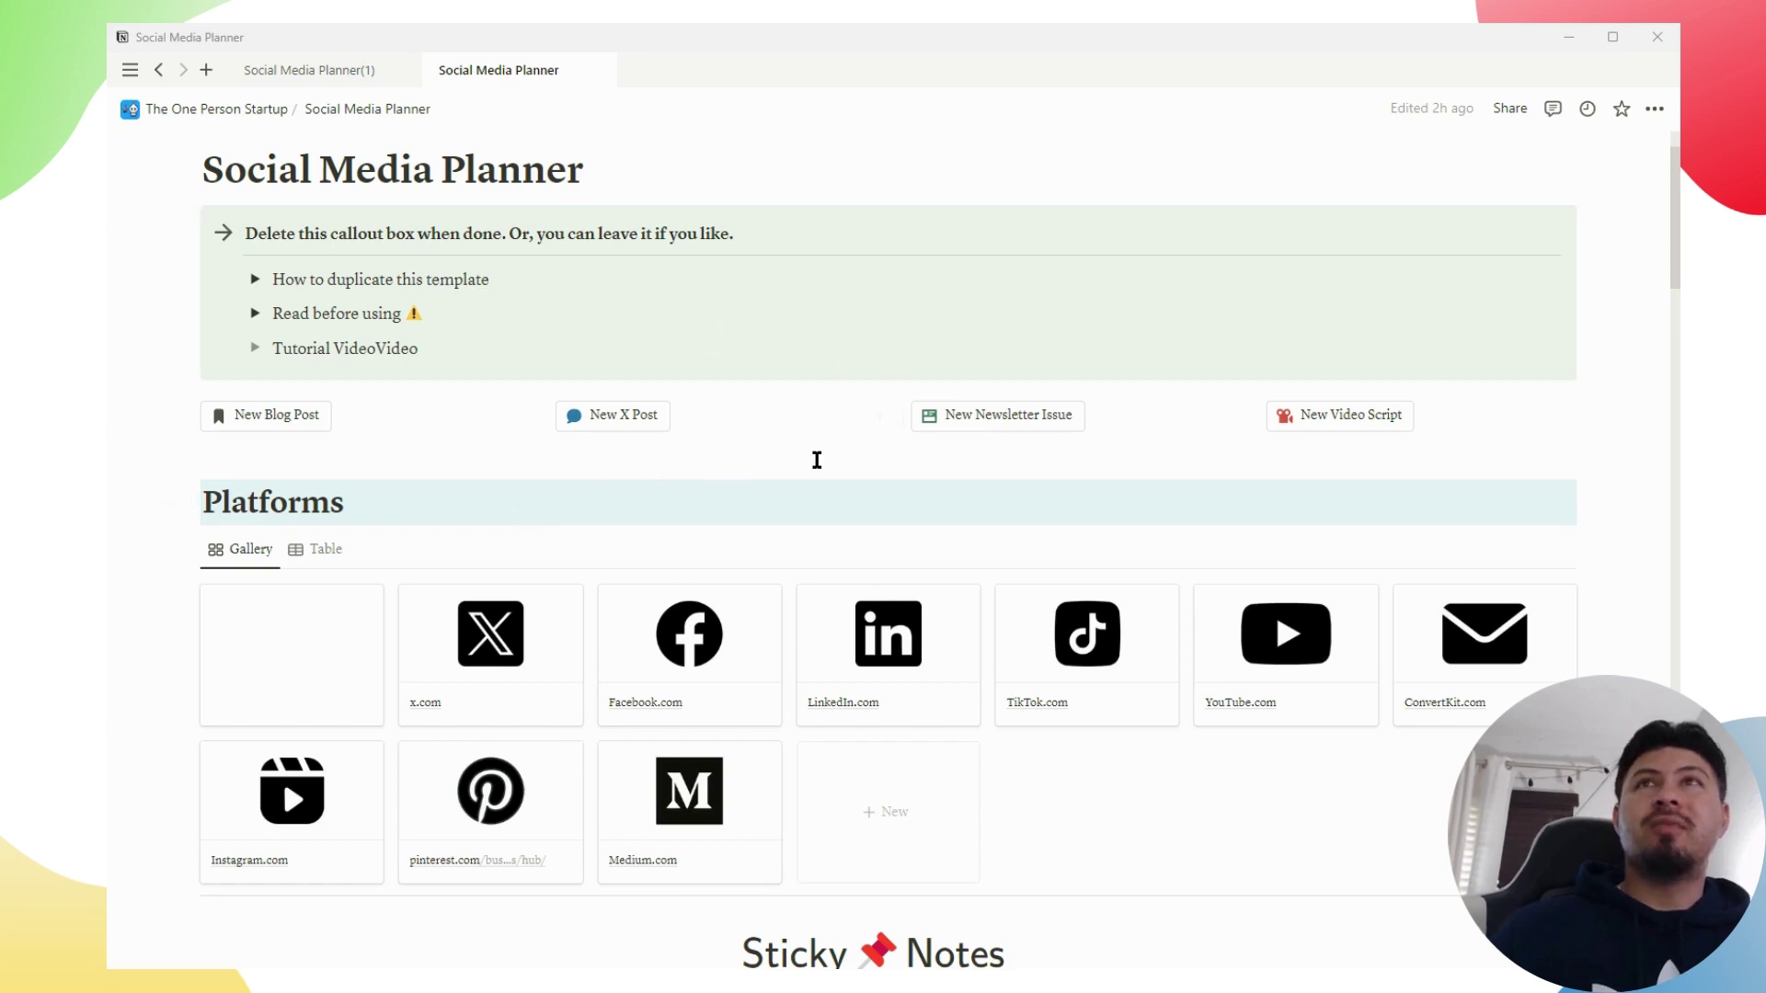
pyautogui.click(255, 313)
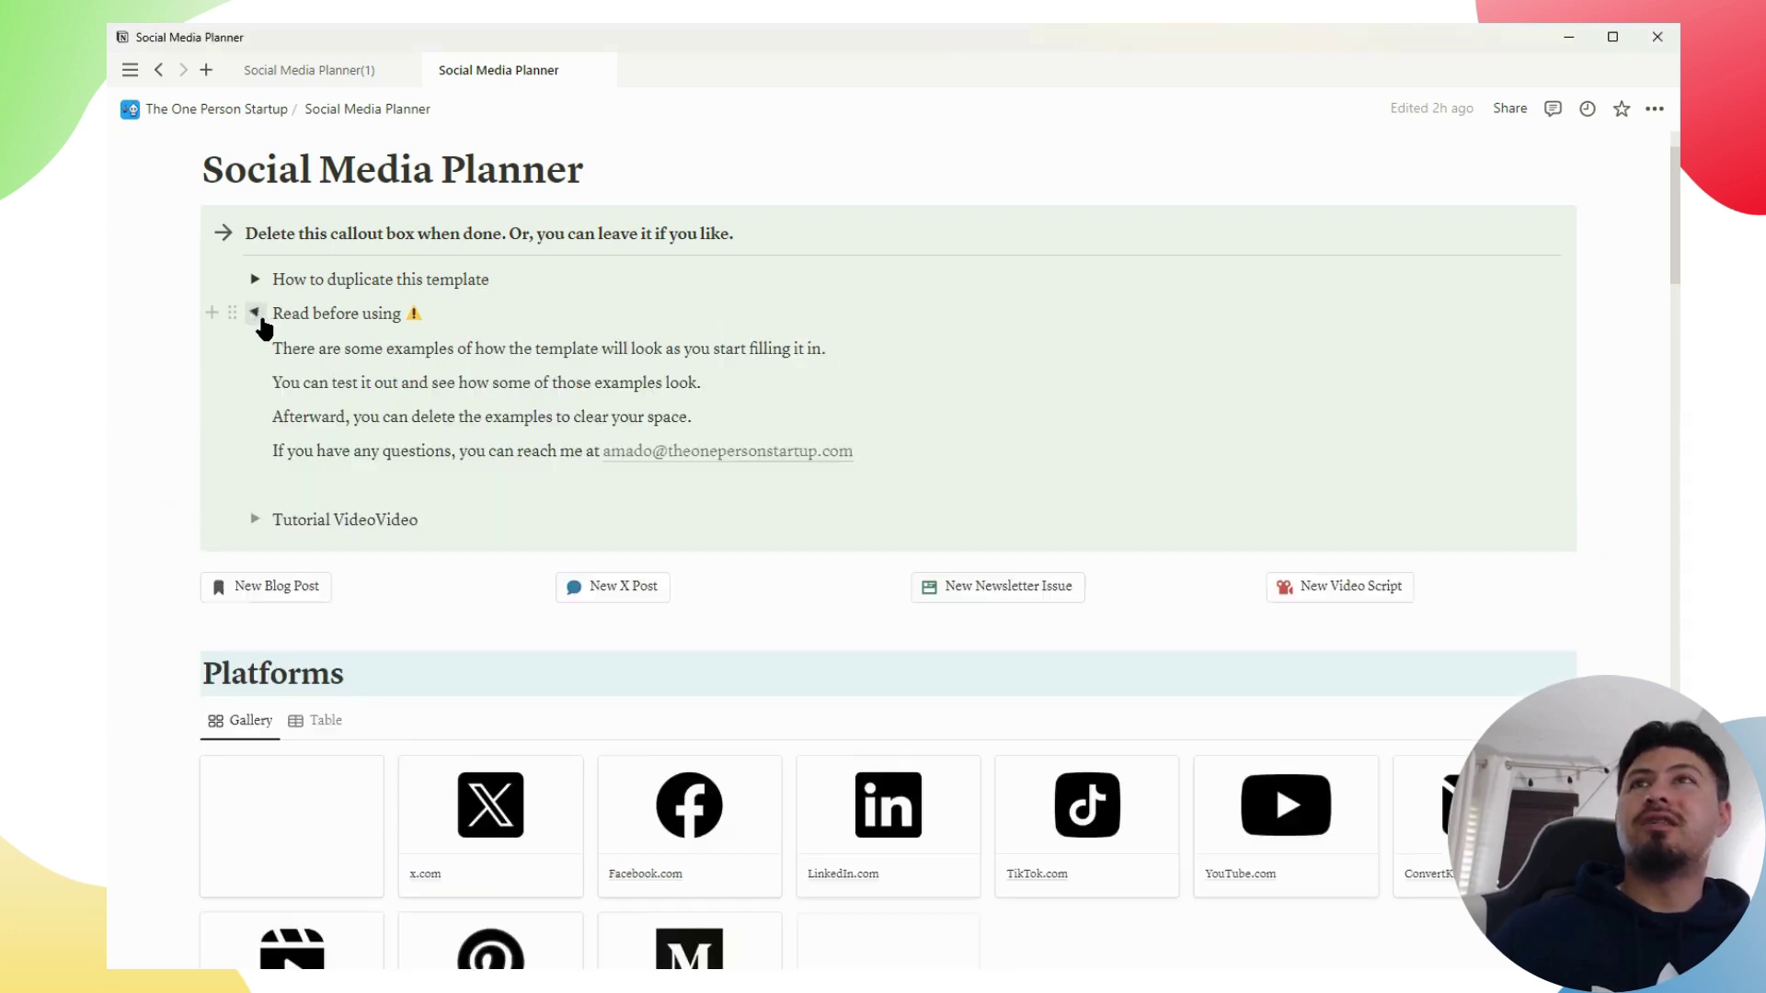
pyautogui.click(256, 280)
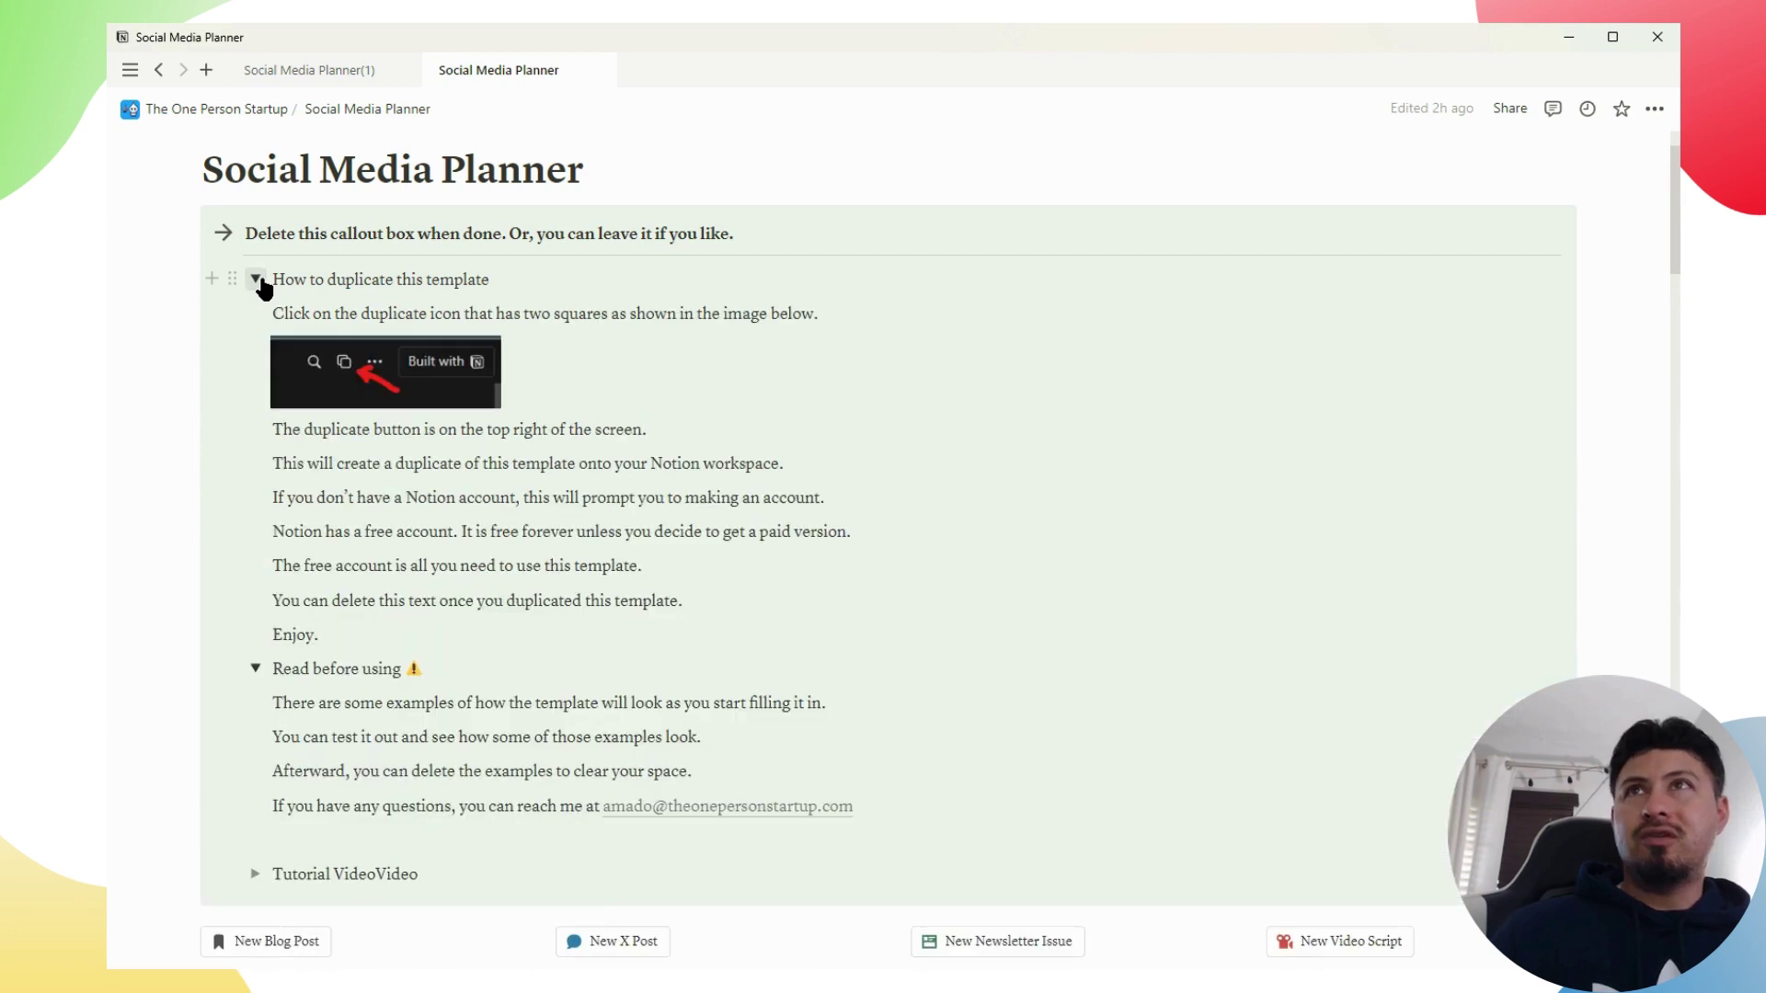
pyautogui.click(258, 280)
pyautogui.click(257, 314)
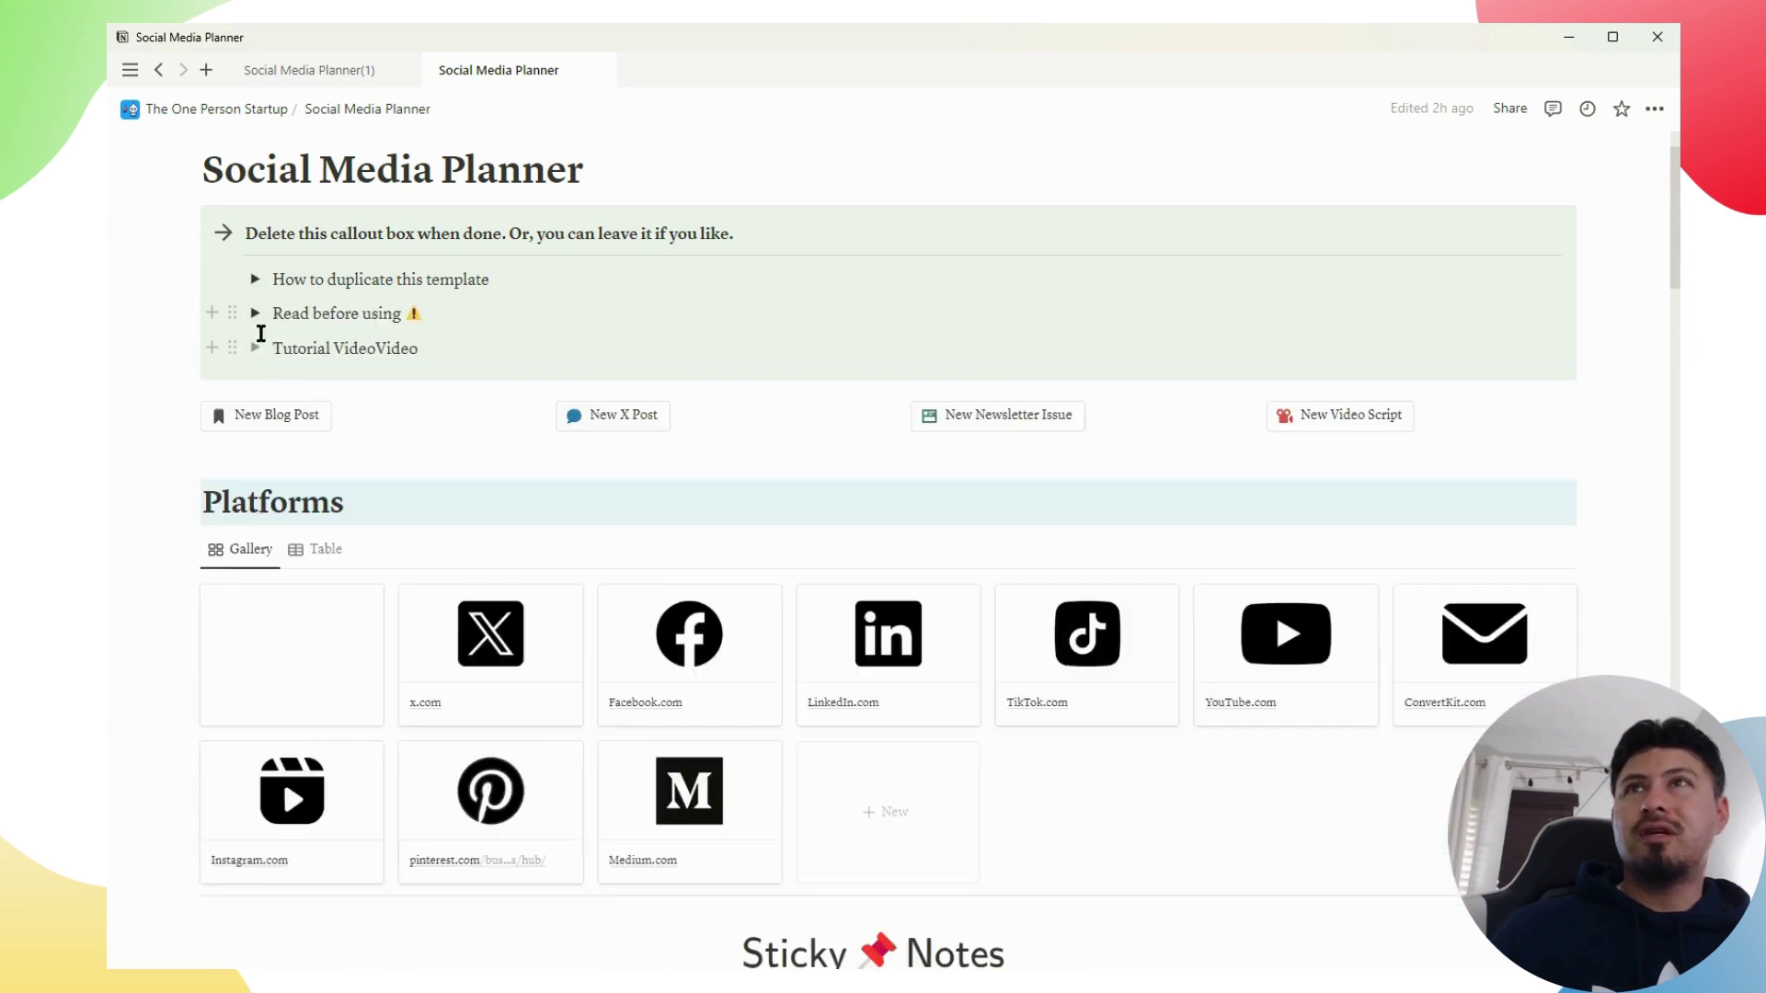
pyautogui.click(255, 348)
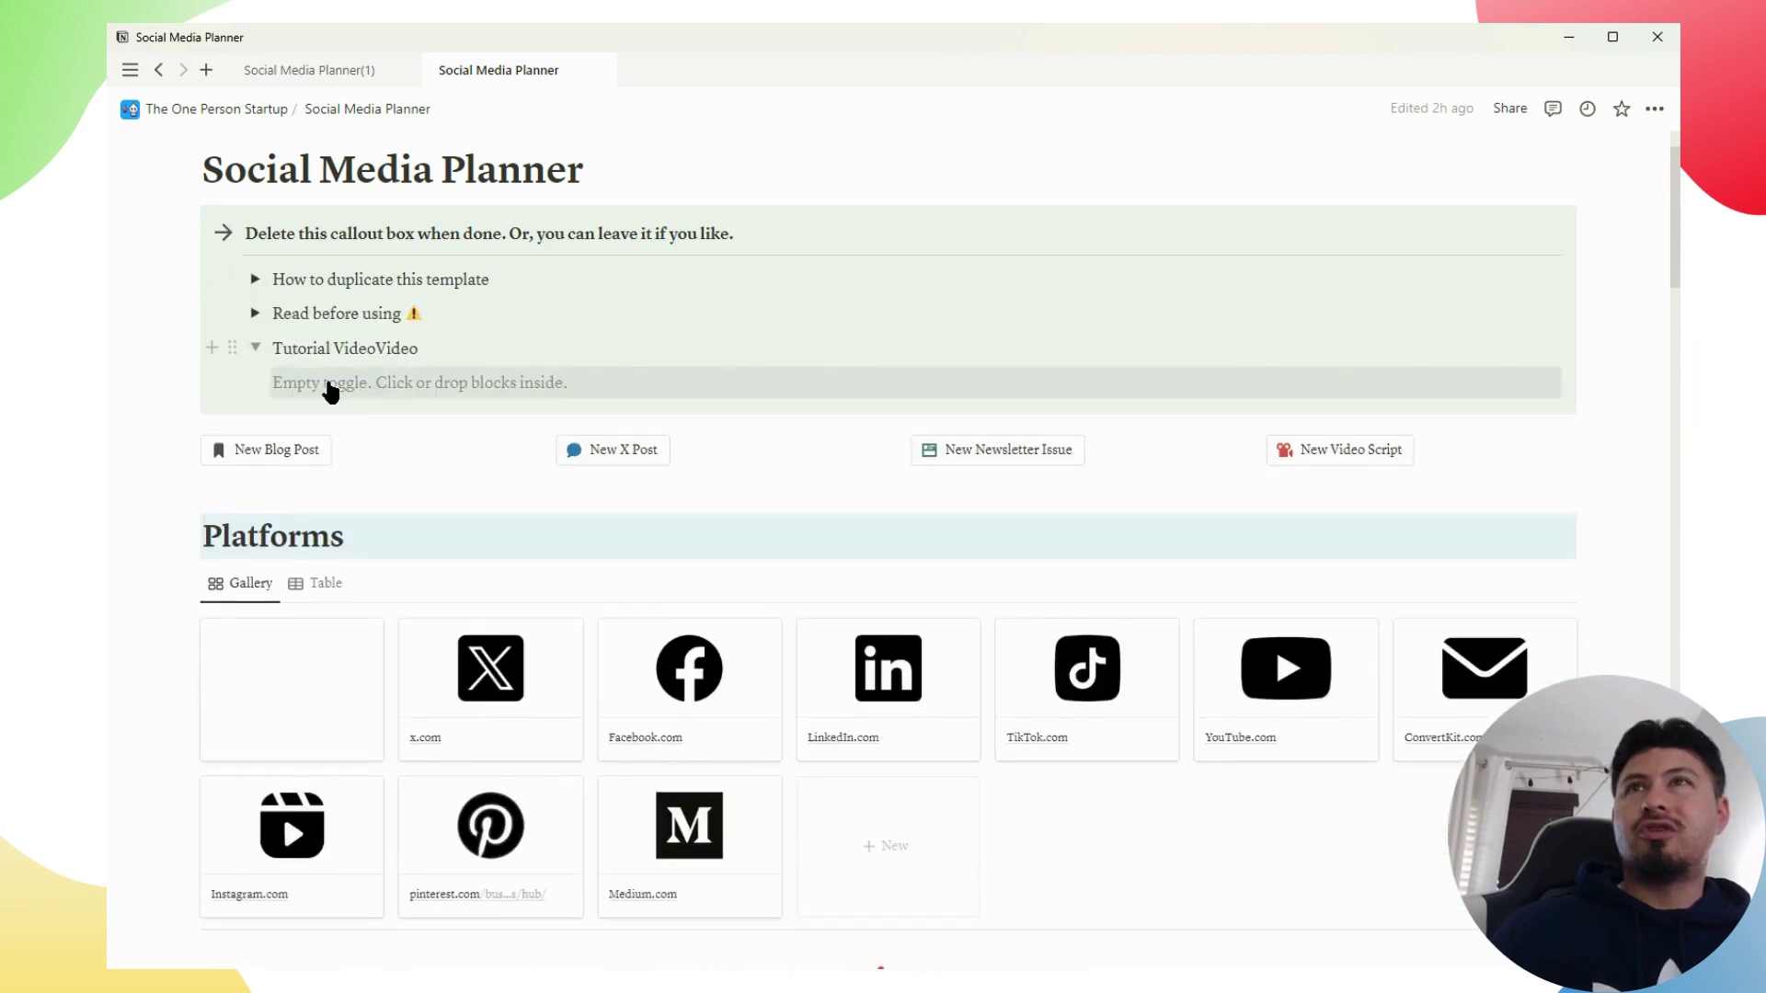